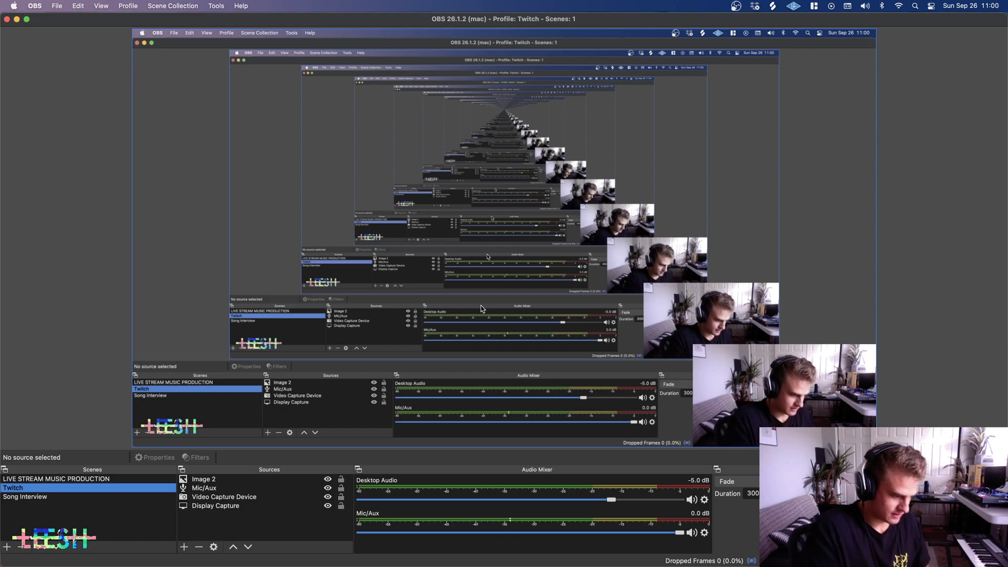
Step: Switch to Chrome and close the Twitch Stream Manager tab, leaving the YouTube video page open
key("ctrl+Left")
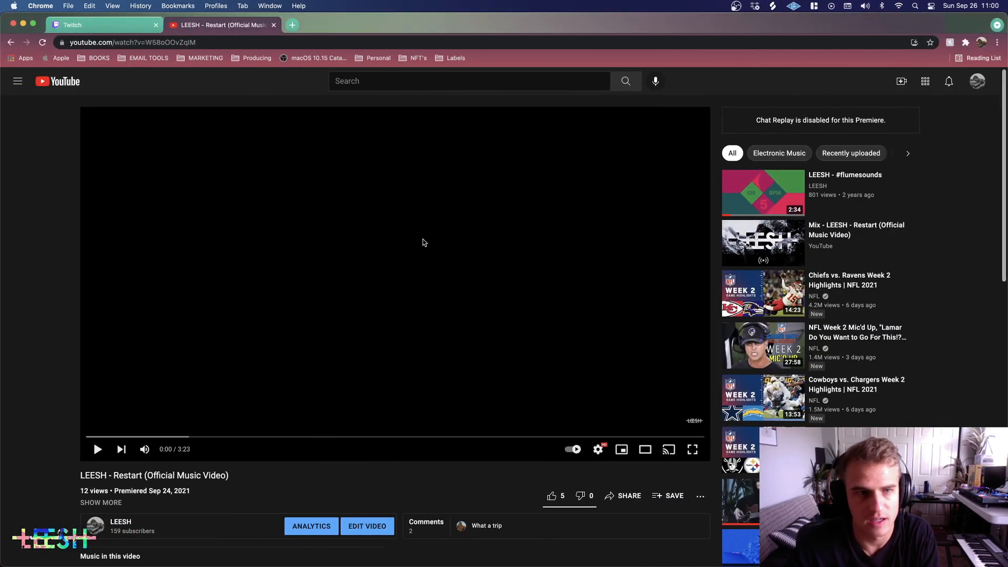
left_click(98, 26)
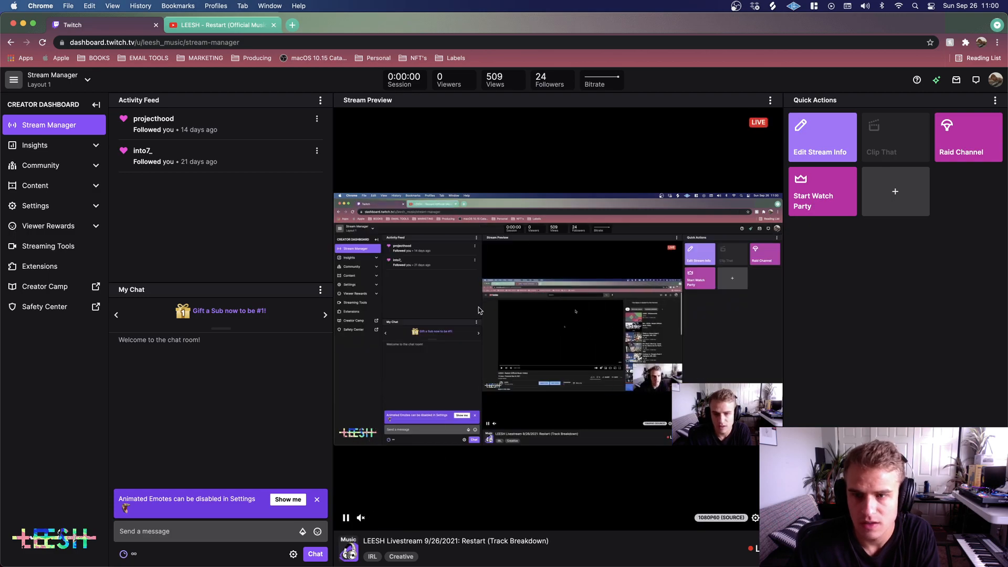
left_click(156, 25)
Step: Quit the Mail application from the Dock
key("ctrl+Up")
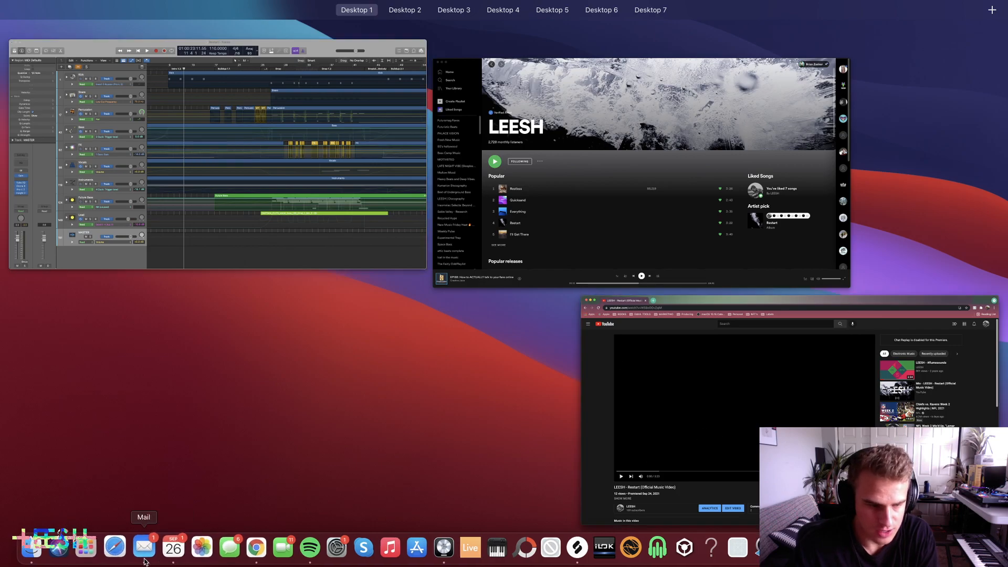
key("ctrl+Up")
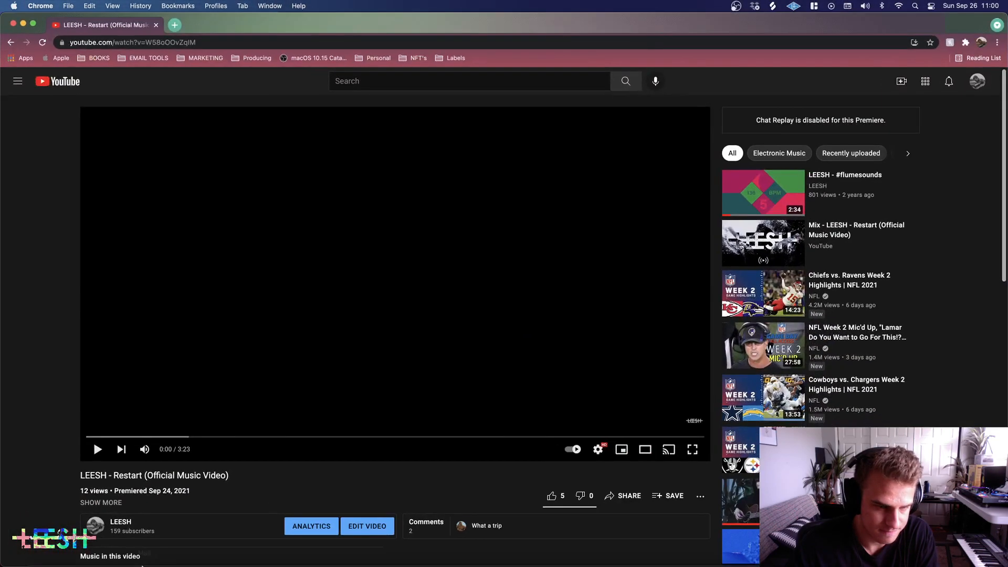
right_click(143, 562)
left_click(156, 514)
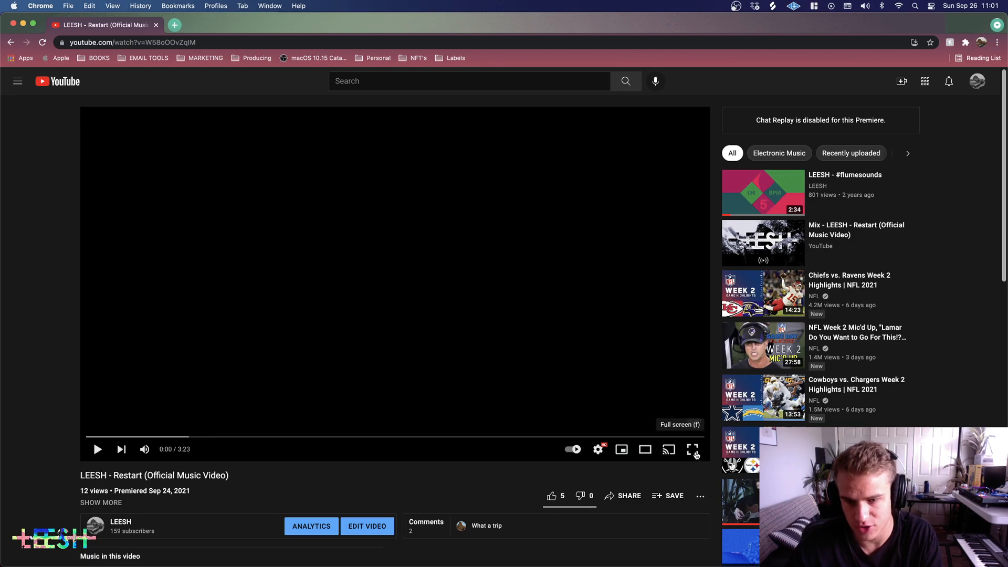
Step: Bring up the Restart project window in Logic Pro to show its arrangement
key("ctrl+Up")
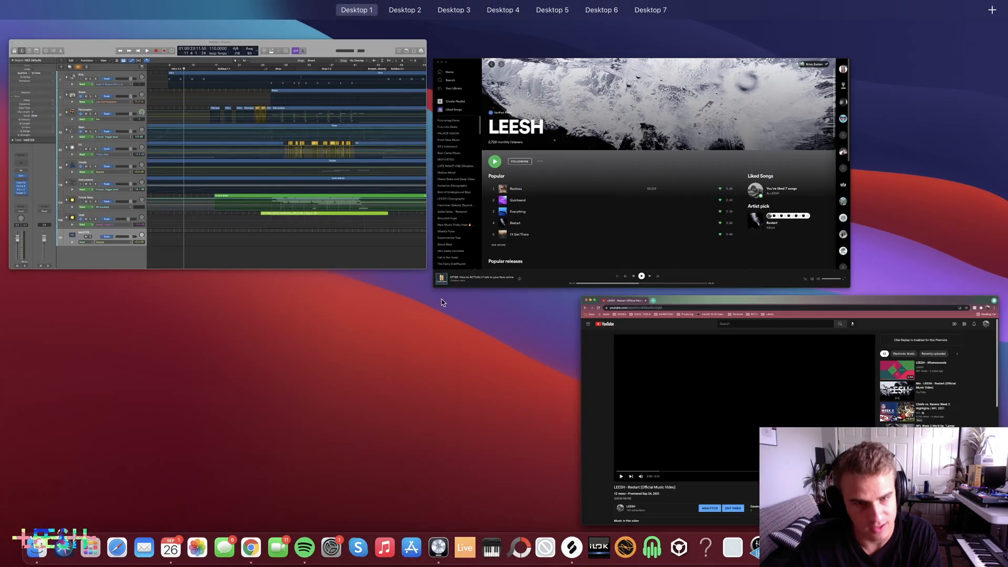
left_click(352, 223)
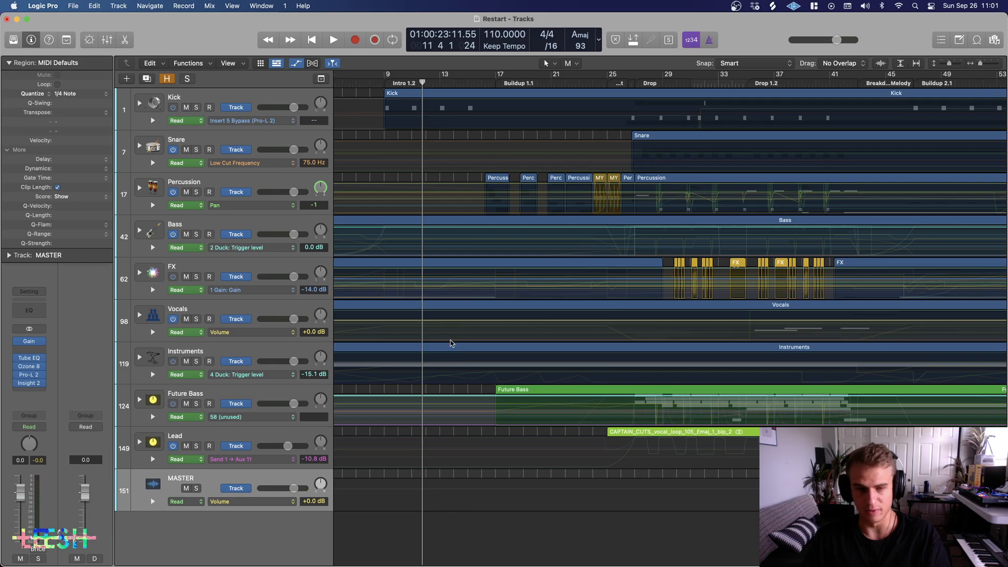
Step: Return to Chrome and show the "LEESH - Restart (Official Music Video)" in full screen
key("ctrl+Up")
left_click(519, 216)
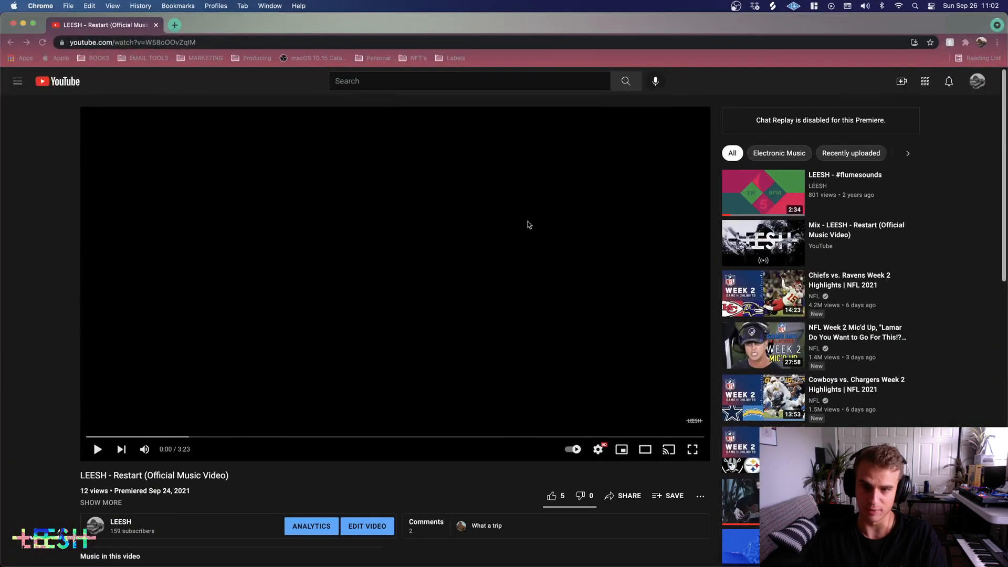
left_click(602, 451)
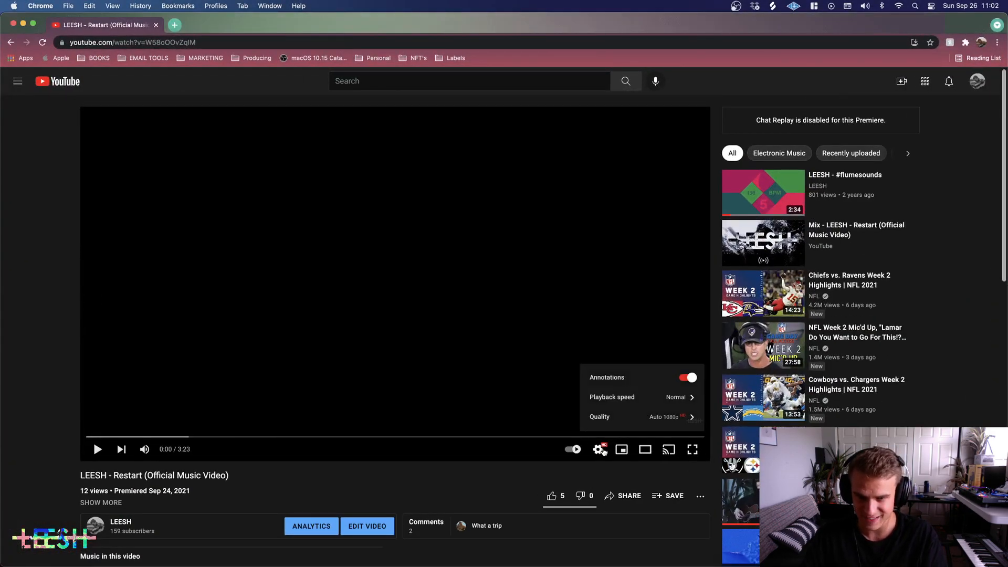
left_click(599, 450)
left_click(692, 450)
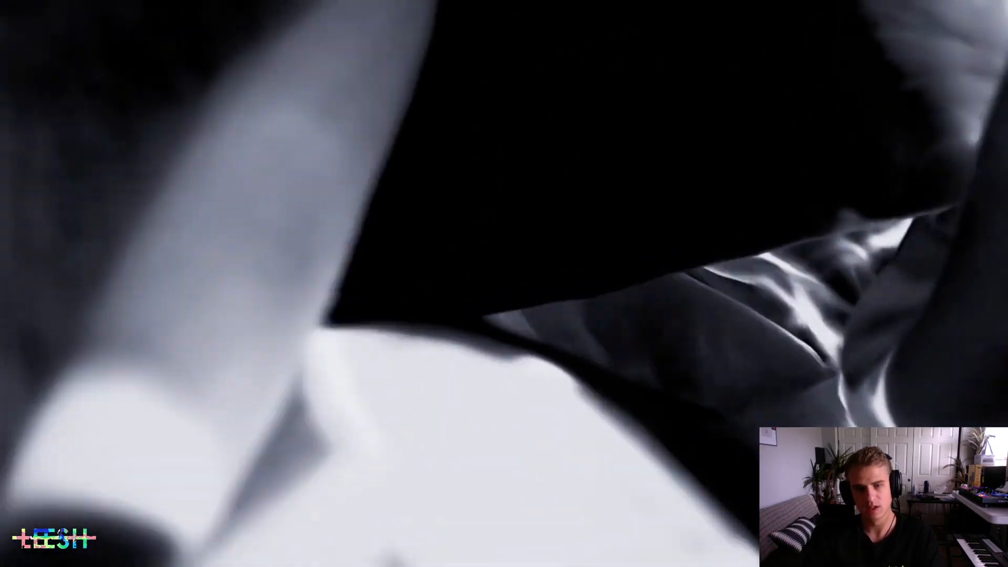
Step: Leave full screen and pause the music video near its end
mouse_move(145, 336)
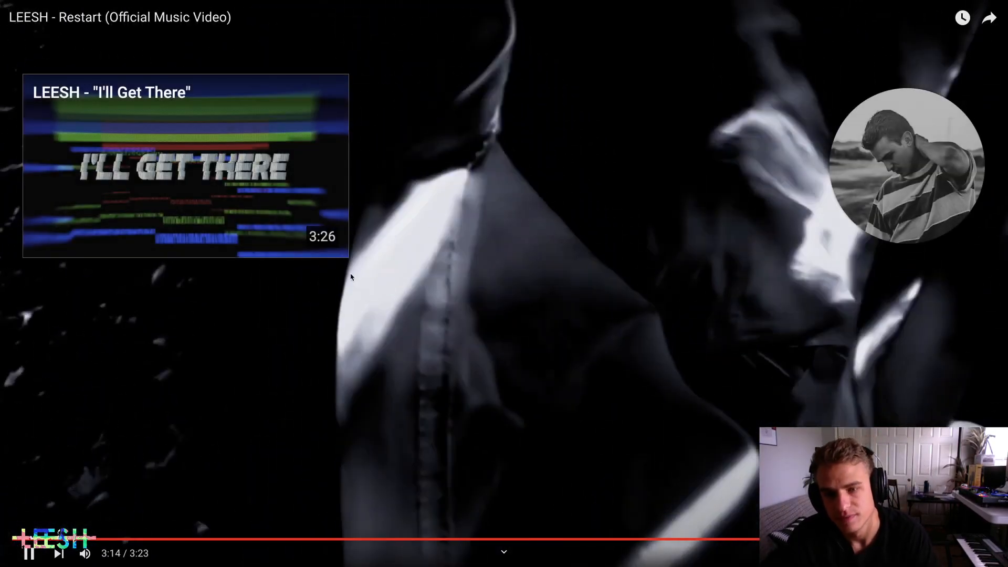
key("Escape")
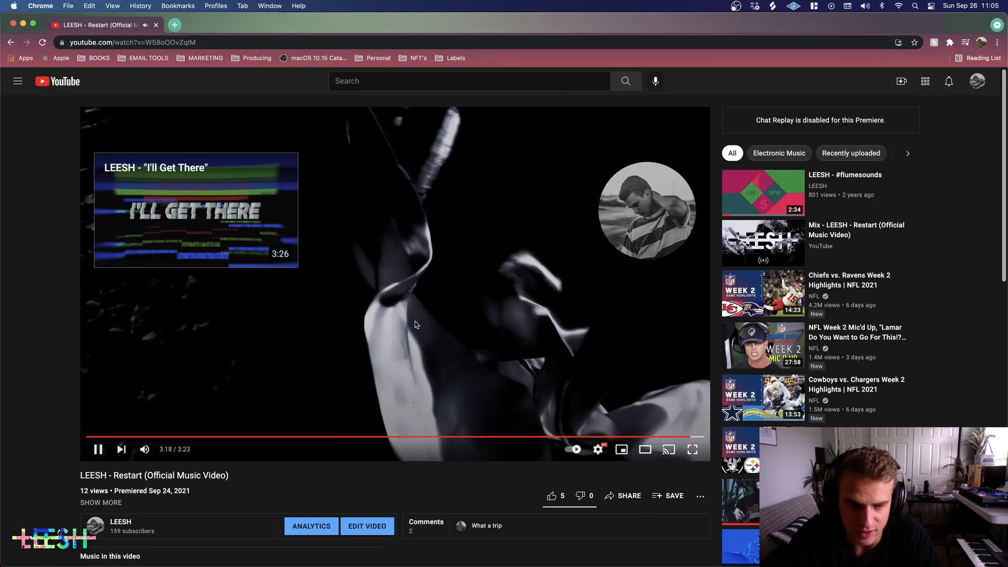
left_click(406, 325)
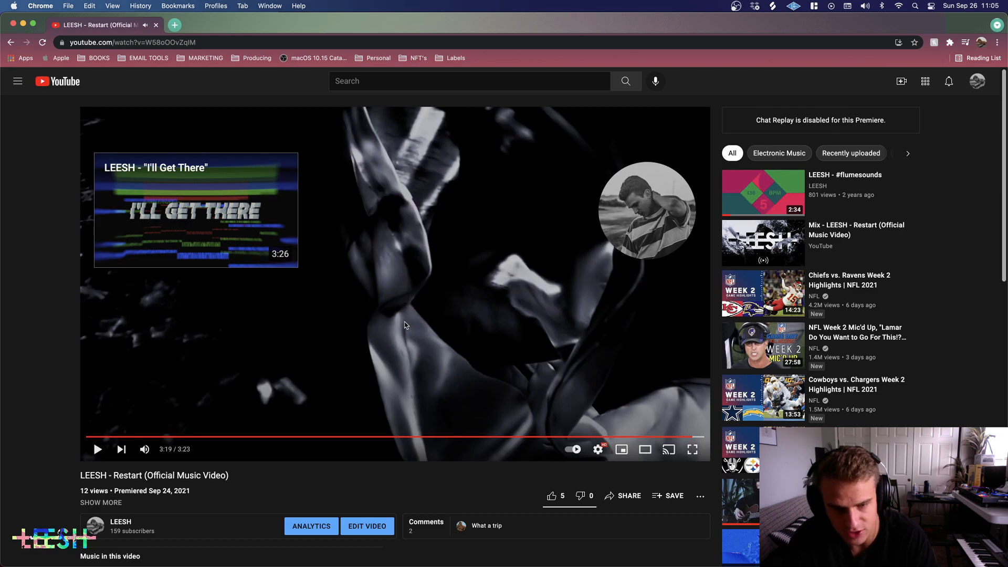
Step: Open the LEESH channel page from the video and pause the featured video there
scroll(405, 326, "down", 3)
scroll(405, 326, "up", 2)
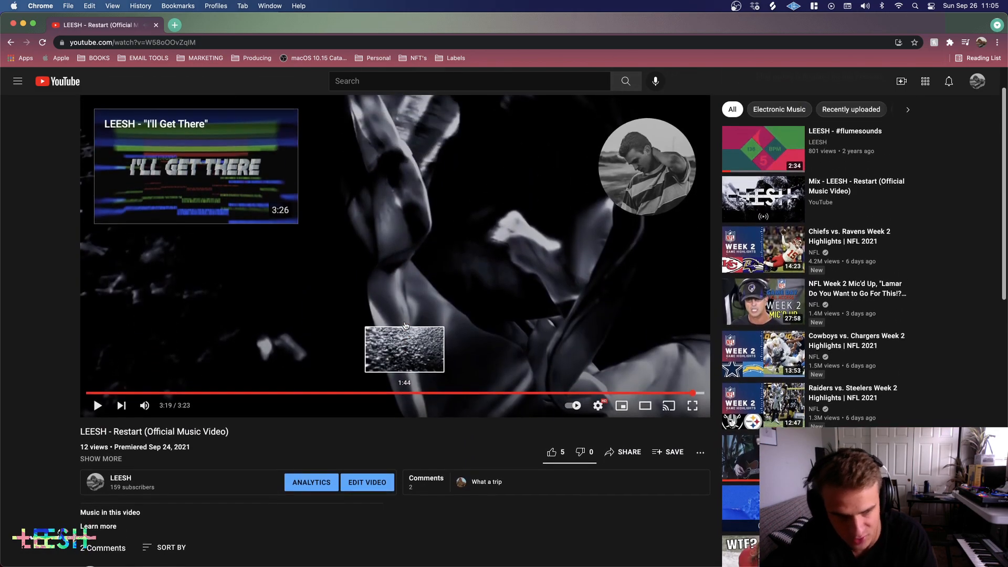
scroll(405, 325, "up", 2)
scroll(128, 456, "down", 3)
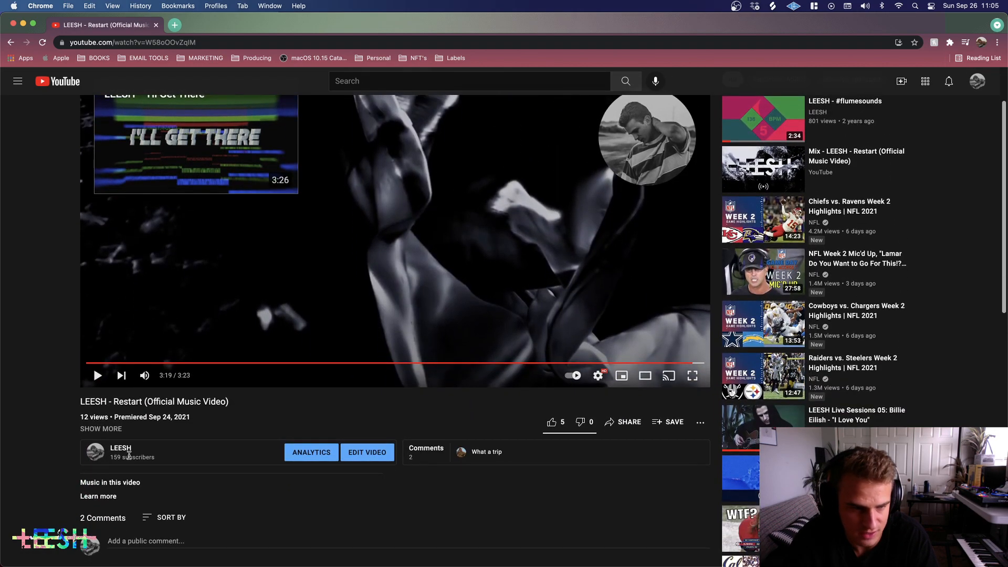
left_click(121, 448)
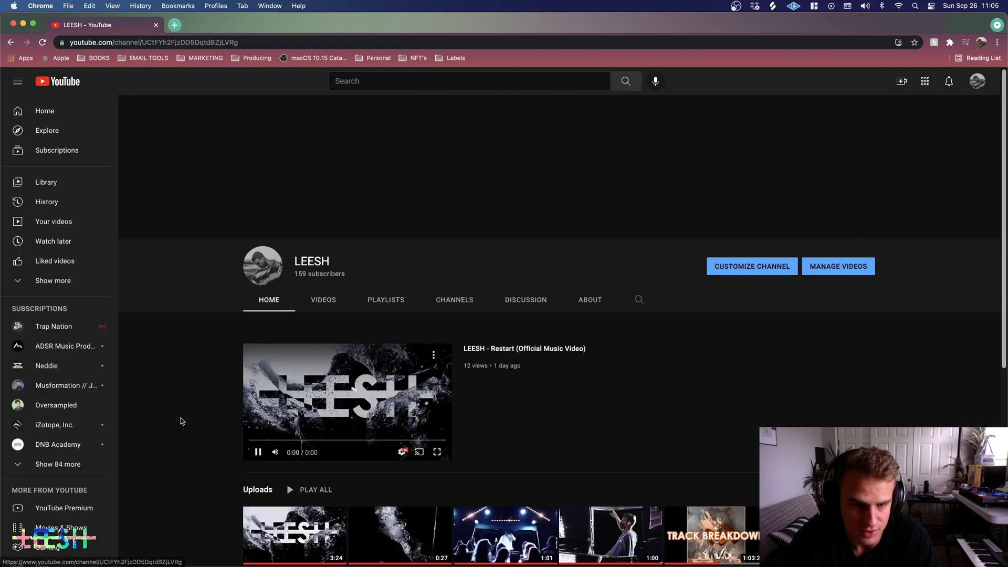
scroll(172, 424, "down", 3)
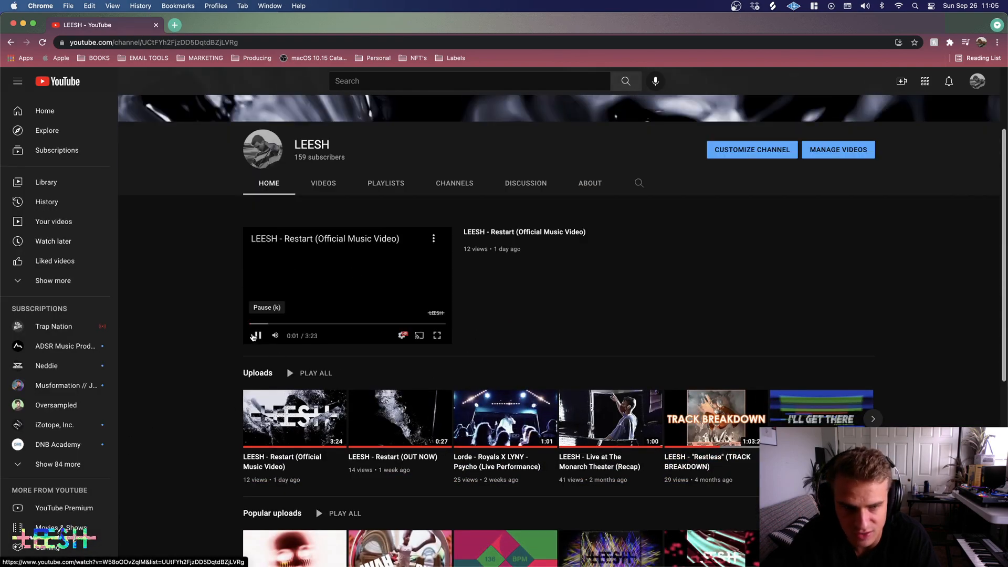
left_click(254, 336)
Step: Switch to the Restart project in Logic Pro and zoom the timeline out from Intro 1.1 to the Outro
key("ctrl+Up")
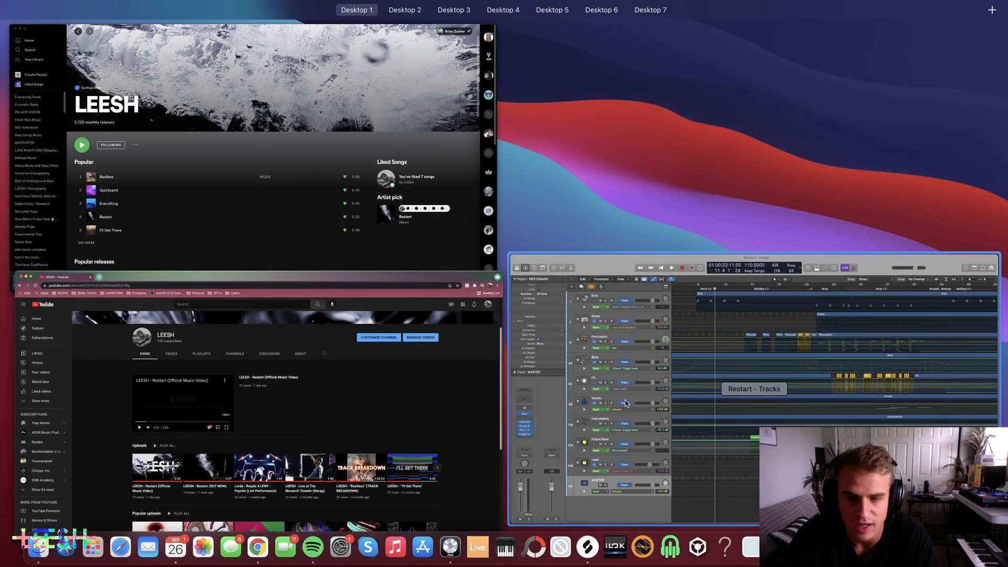
left_click(609, 403)
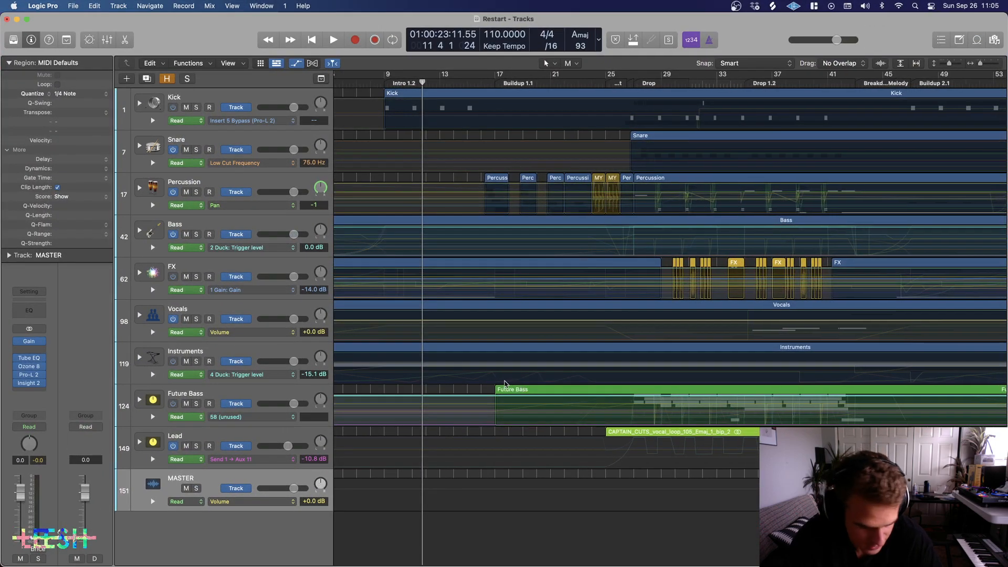
key("super+Left")
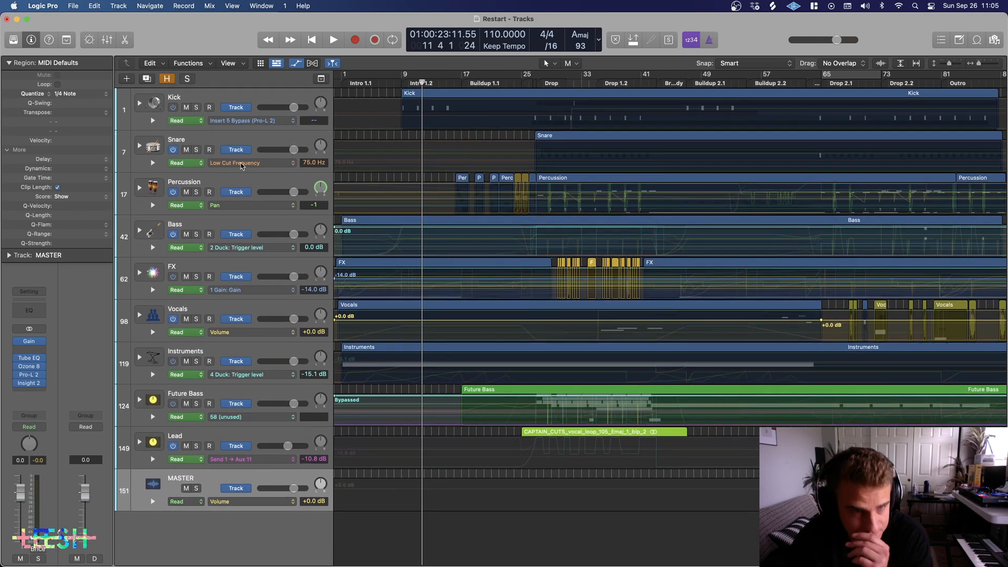
Step: Select the Kick track and set the Percussion track's pan to 0
left_click(224, 99)
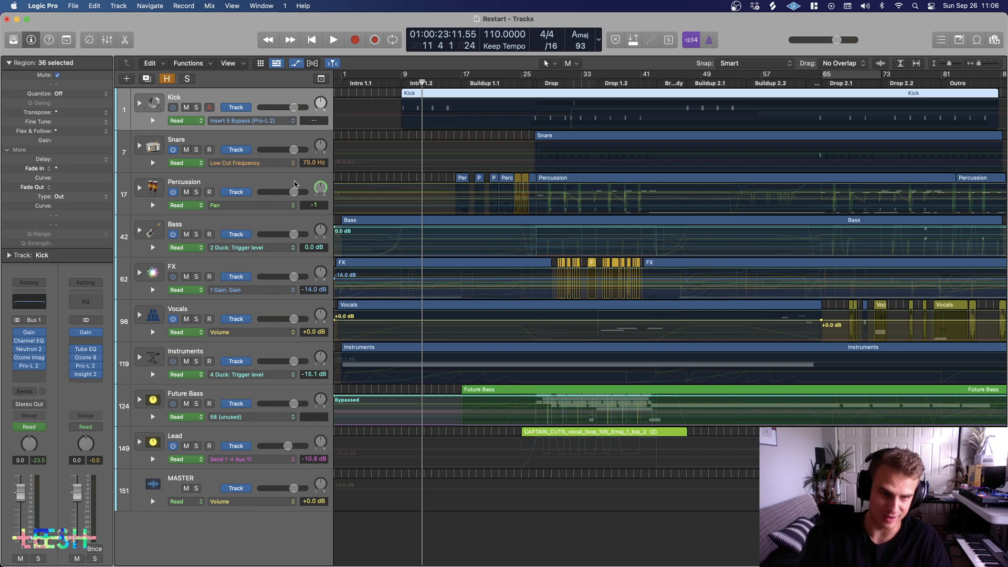
left_click(318, 187)
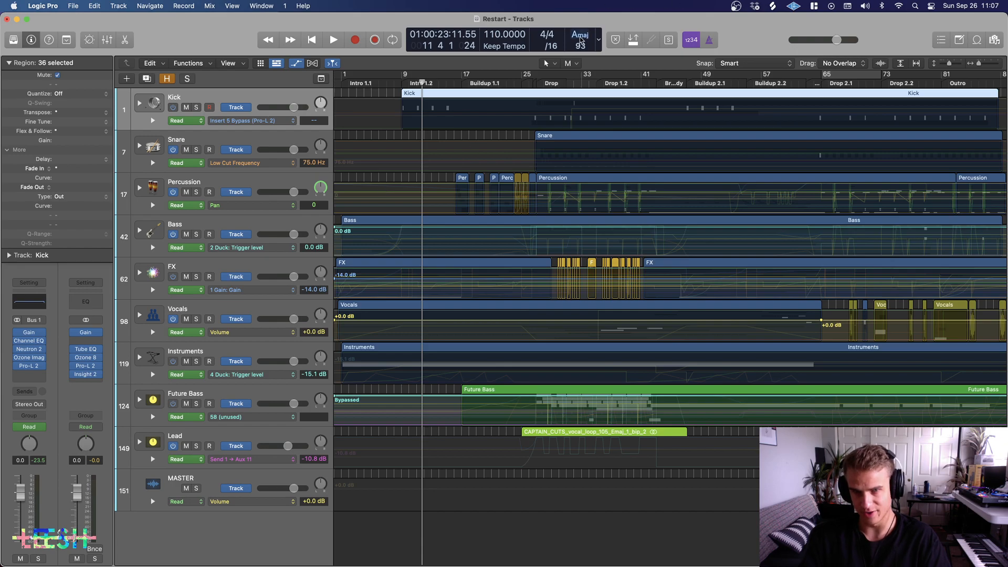
Step: Check the key and chords in the project notes, then close them and fit the whole arrangement in the window
left_click(959, 40)
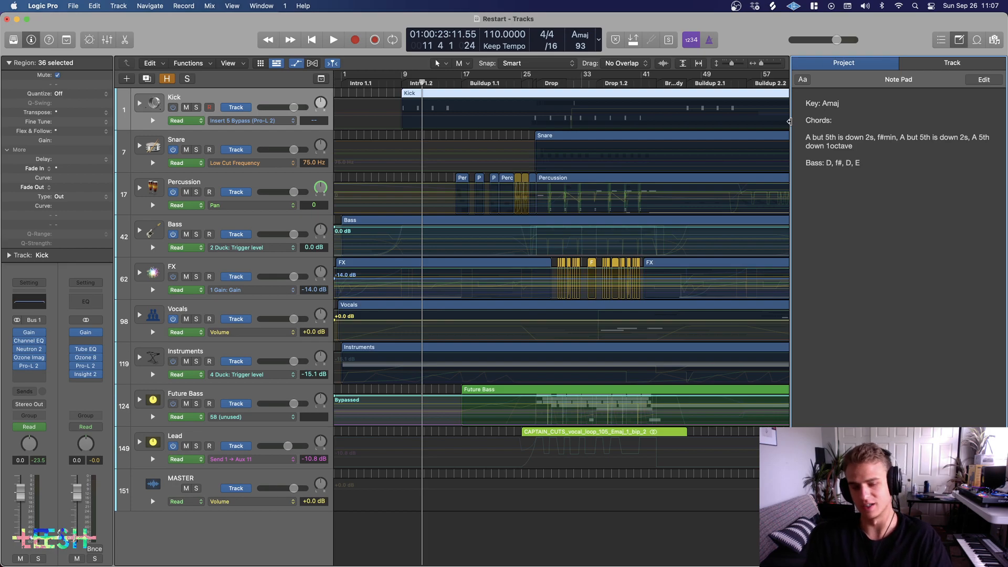
key("alt+super+p")
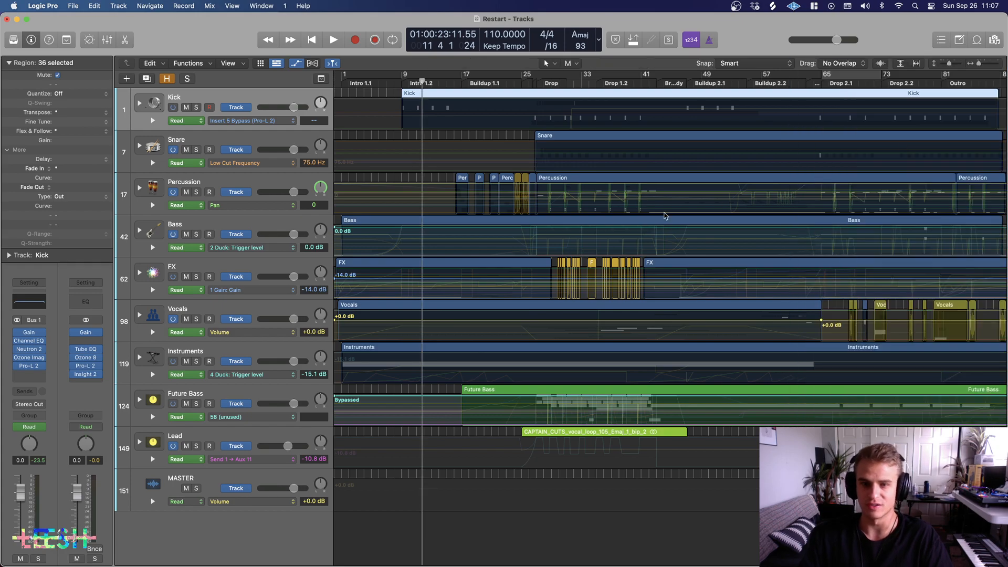
key("z")
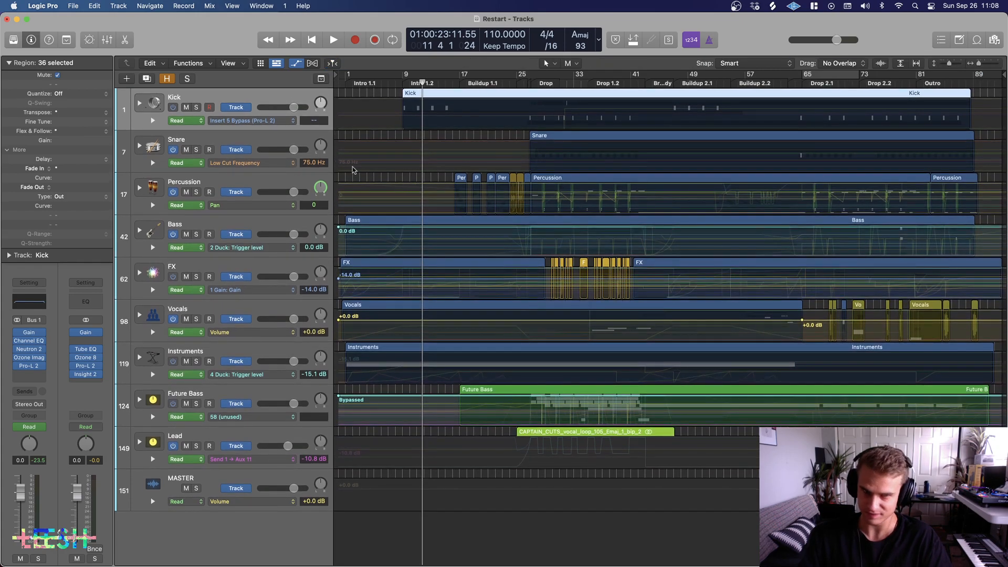
Step: Expand the Kick track stack to show its individual layers and clear the region selection
left_click(273, 139)
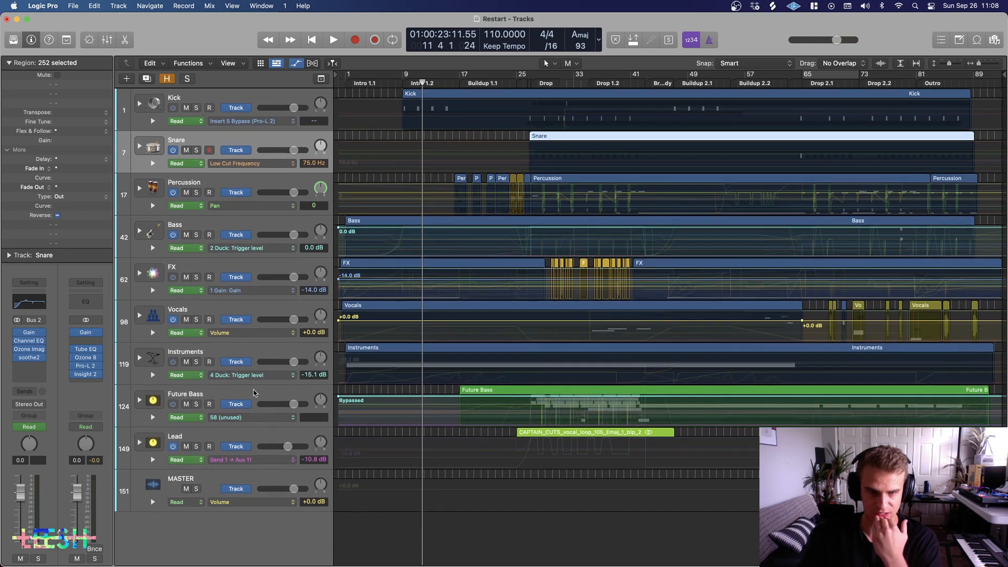
left_click(244, 100)
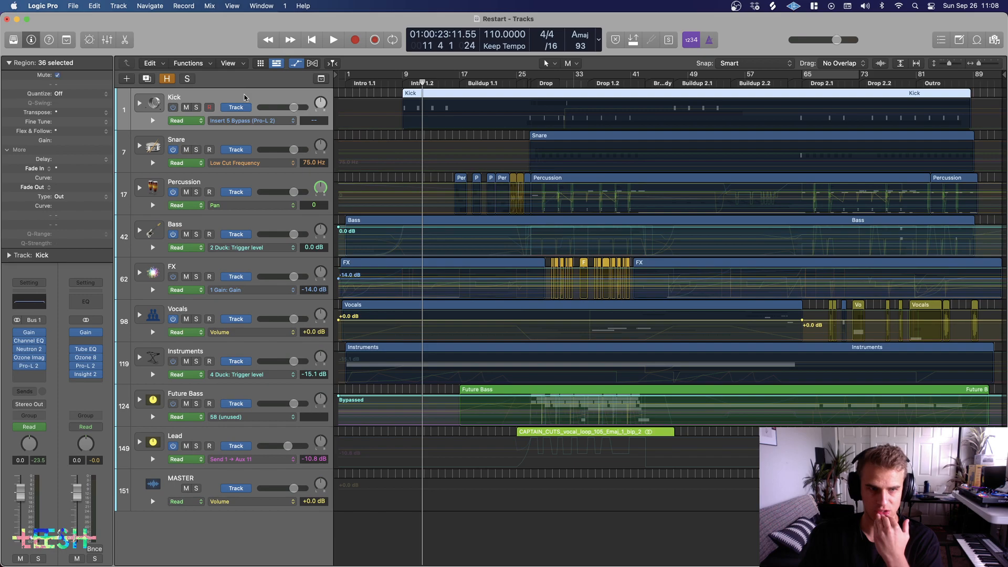
left_click(139, 101)
scroll(480, 219, "up", 8)
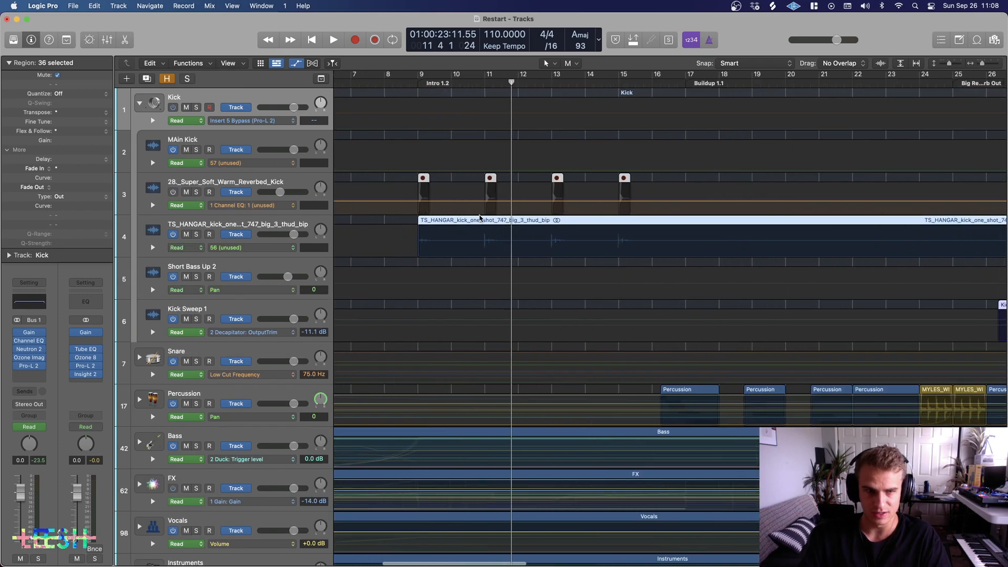
left_click(168, 79)
left_click(168, 78)
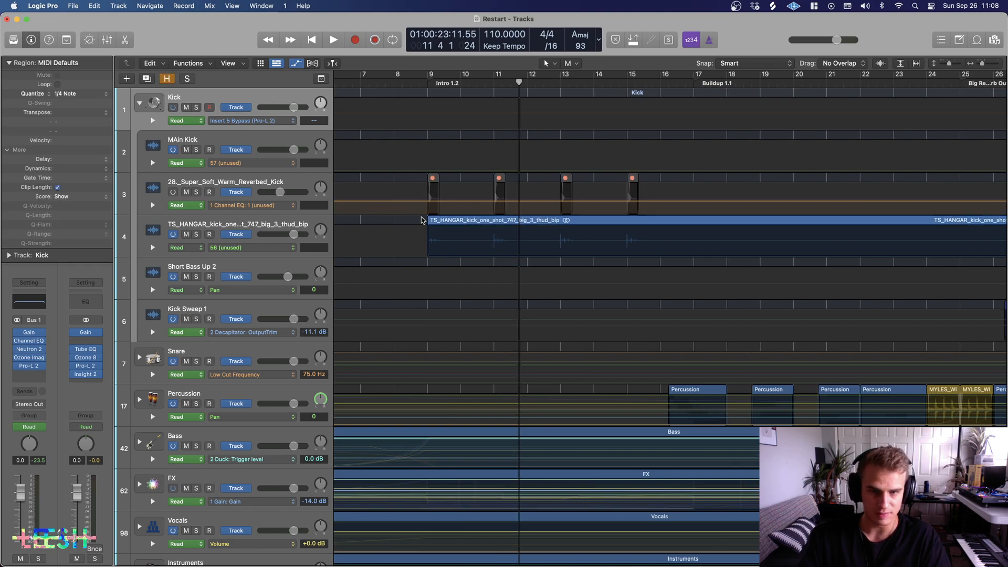
Step: Place the playhead at bar 27, the start of the Drop section
scroll(433, 214, "down", 2)
scroll(445, 185, "left", 1)
scroll(472, 187, "down", 2)
scroll(495, 189, "right", 5)
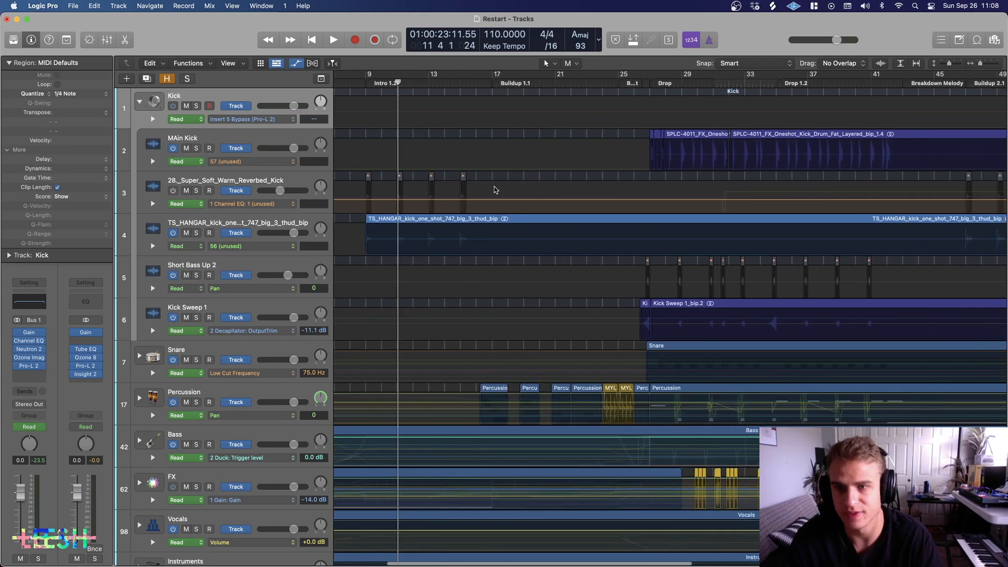
left_click(500, 103)
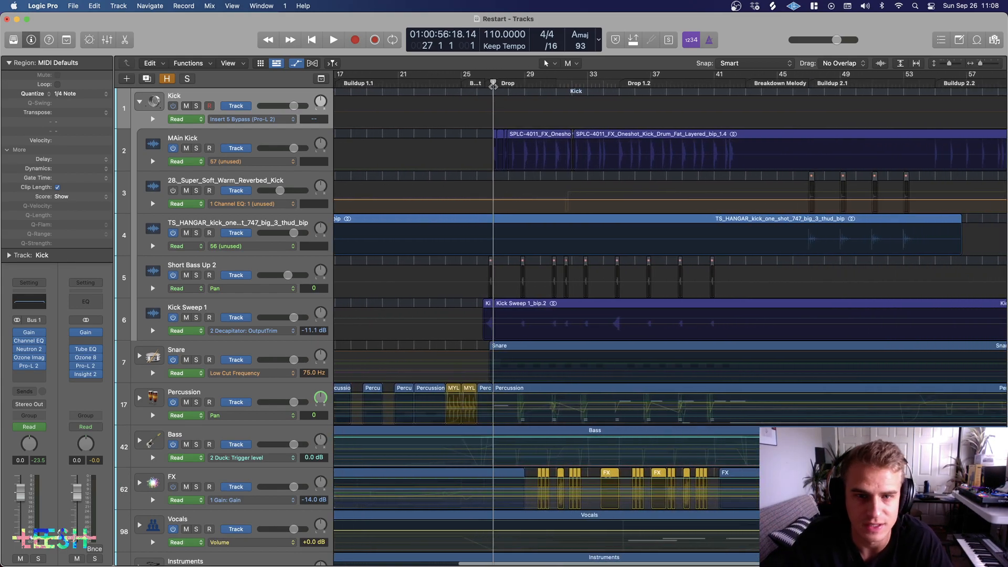
scroll(509, 197, "up", 5)
scroll(518, 221, "up", 2)
Step: Solo the MAin Kick track and play it from the start of the drop, stopping after about two bars
left_click(215, 147)
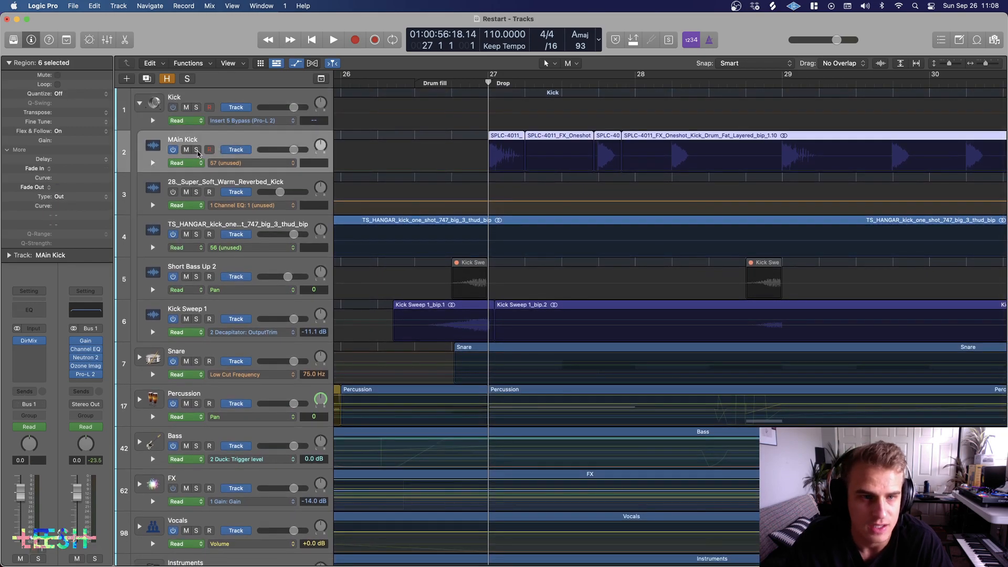
left_click(196, 150)
key("space")
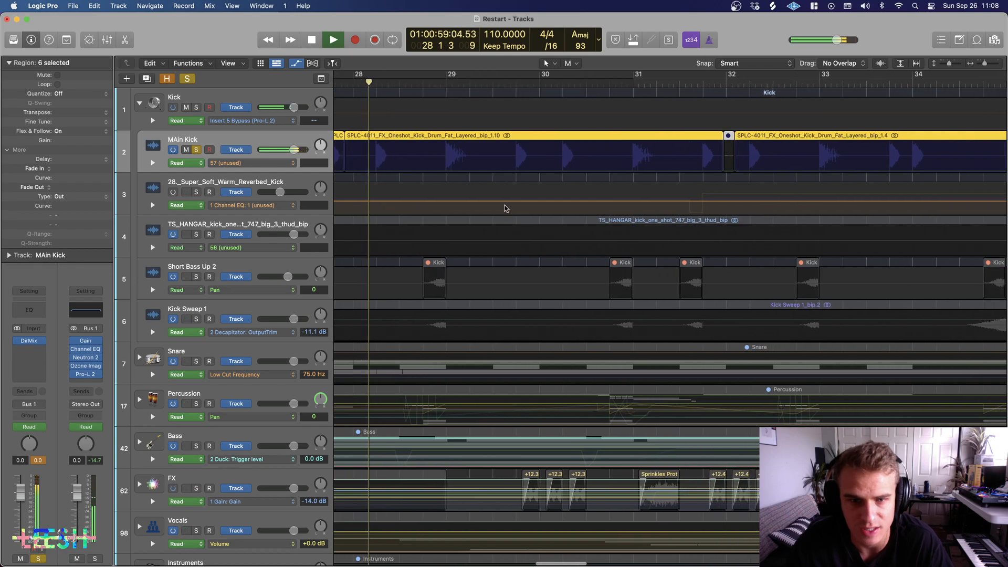
key("space")
Step: Cycle about one beat in the first half of bar 28 and play the soloed MAin Kick there
scroll(458, 157, "left", 5)
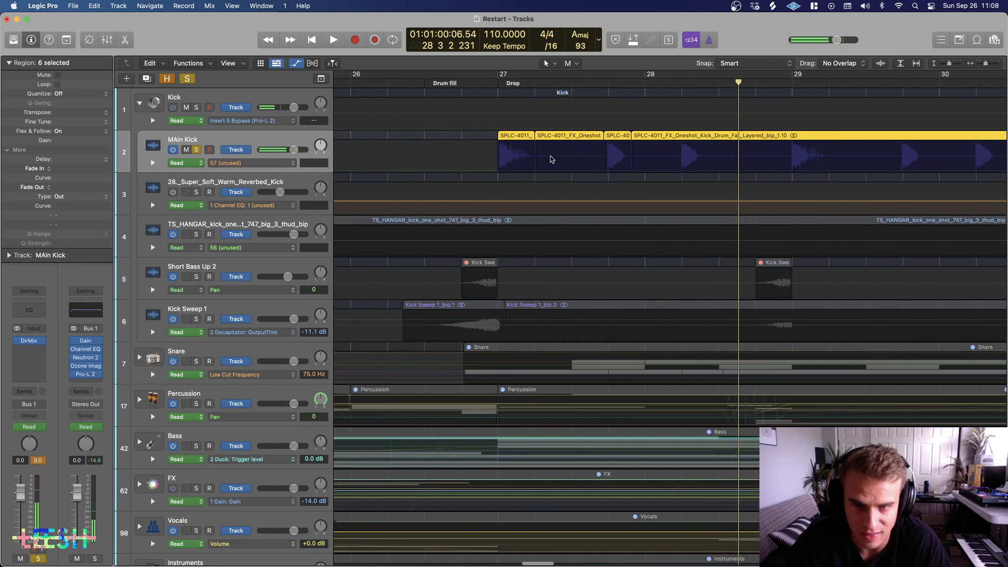
scroll(551, 159, "up", 5)
scroll(552, 159, "right", 5)
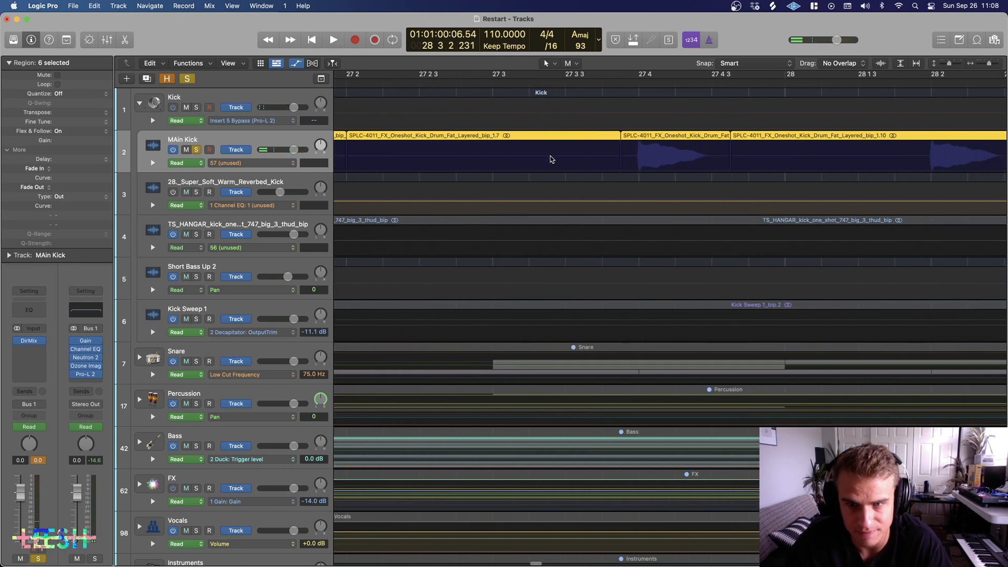
scroll(551, 159, "down", 5)
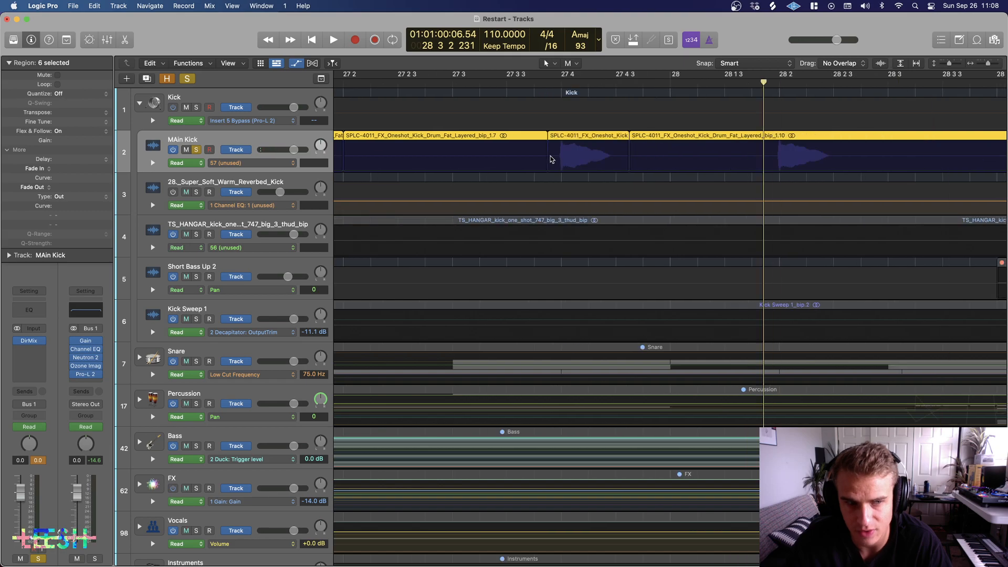
scroll(454, 172, "down", 10)
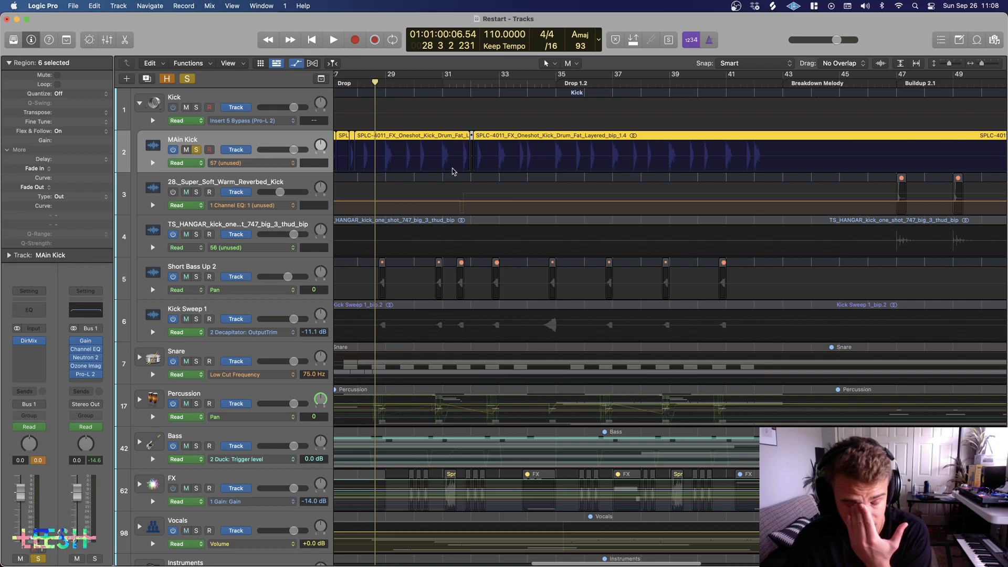
scroll(439, 164, "up", 10)
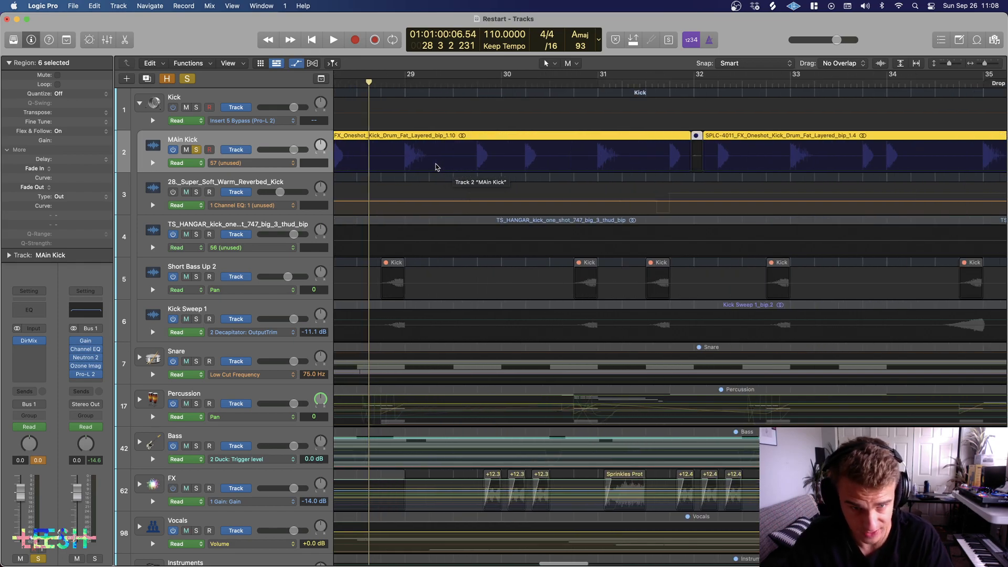
left_click_drag(673, 78, 696, 78)
key("space")
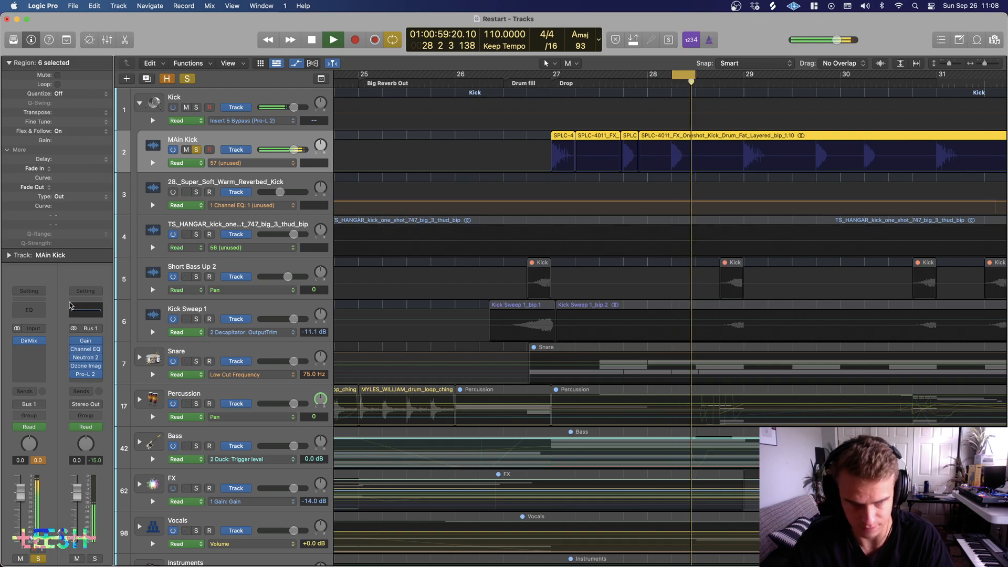
Step: Insert a Channel EQ on the MAin Kick track, inspect the kick's spectrum, stop playback and close the EQ, leaving it bypassed
left_click(29, 311)
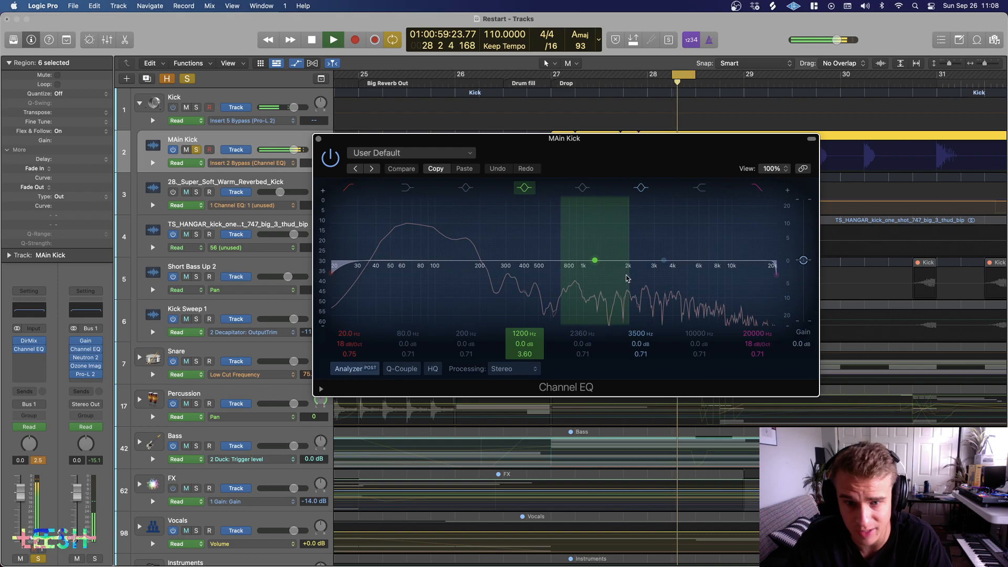
key("space")
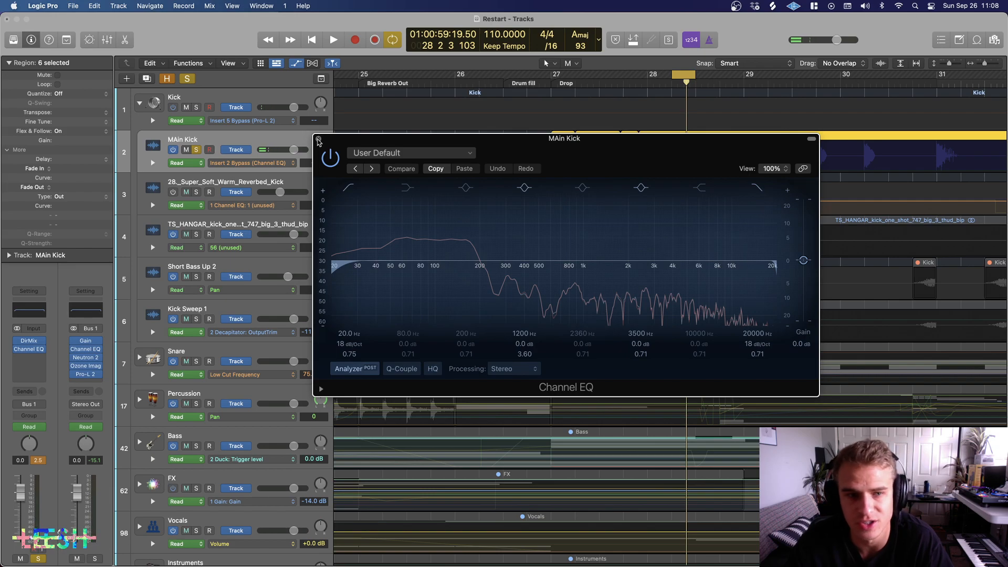
left_click(318, 139)
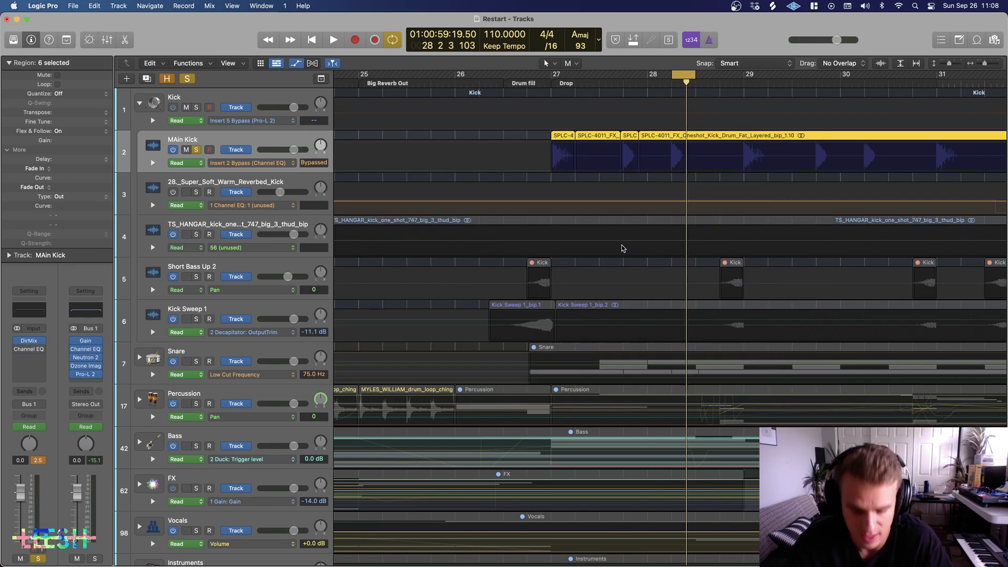
Step: Cycle about two and a half beats from bar 27 and play the opening MAin Kick pattern repeatedly
left_click(551, 79)
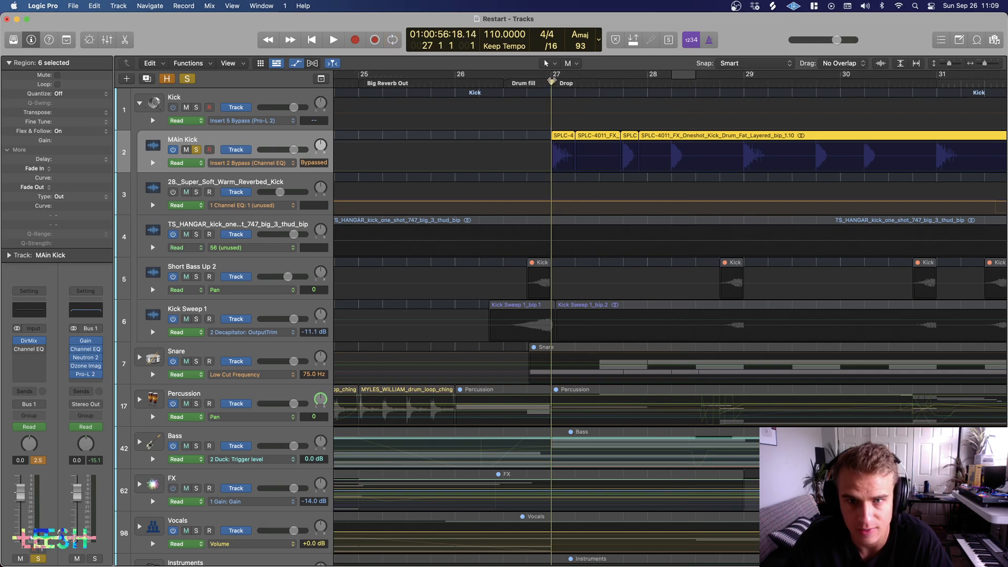
left_click_drag(552, 79, 614, 77)
key("space")
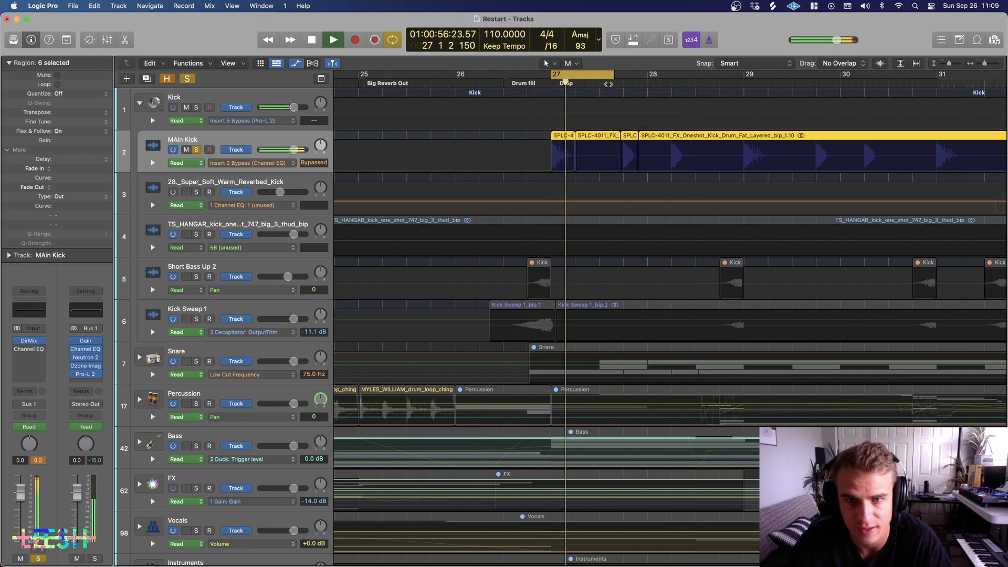
key("space")
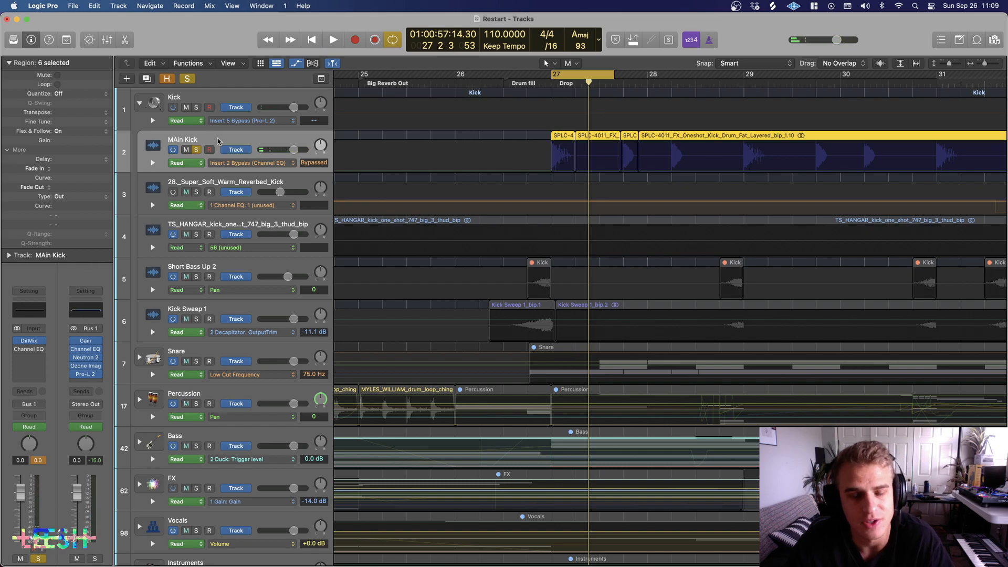
key("space")
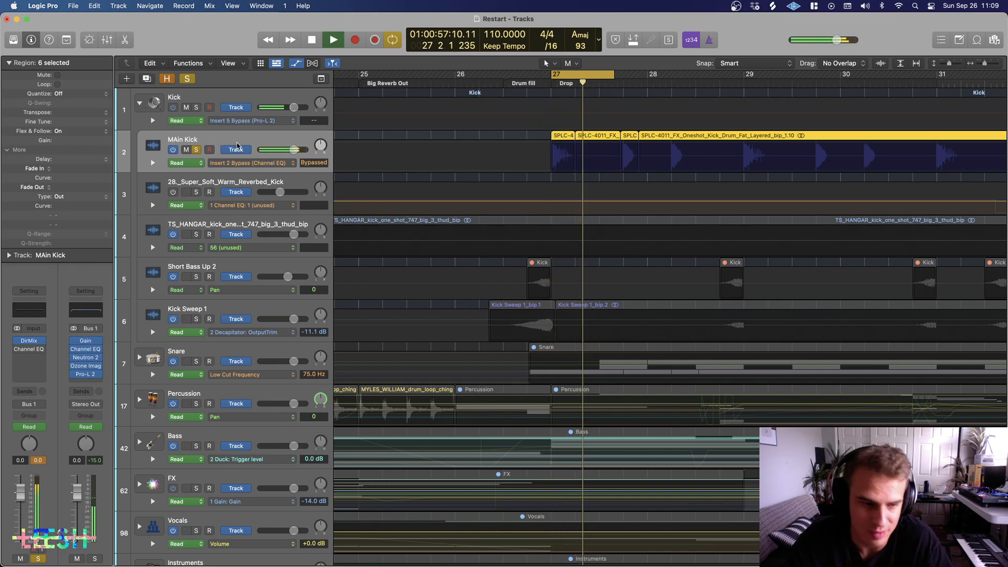
key("space")
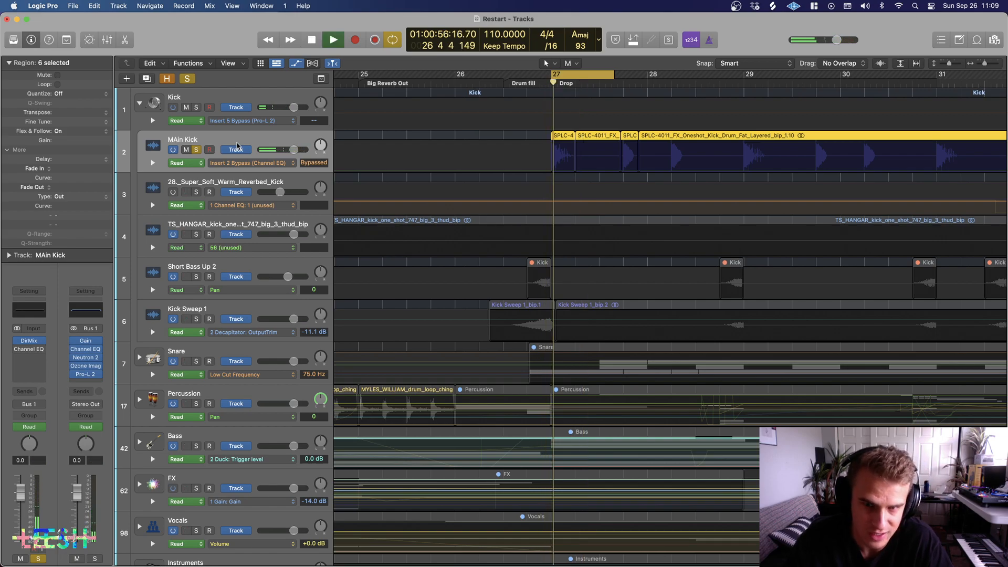
Step: Turn off the cycle during playback so the soloed MAin Kick plays on past the opening of the drop
scroll(557, 201, "right", 10)
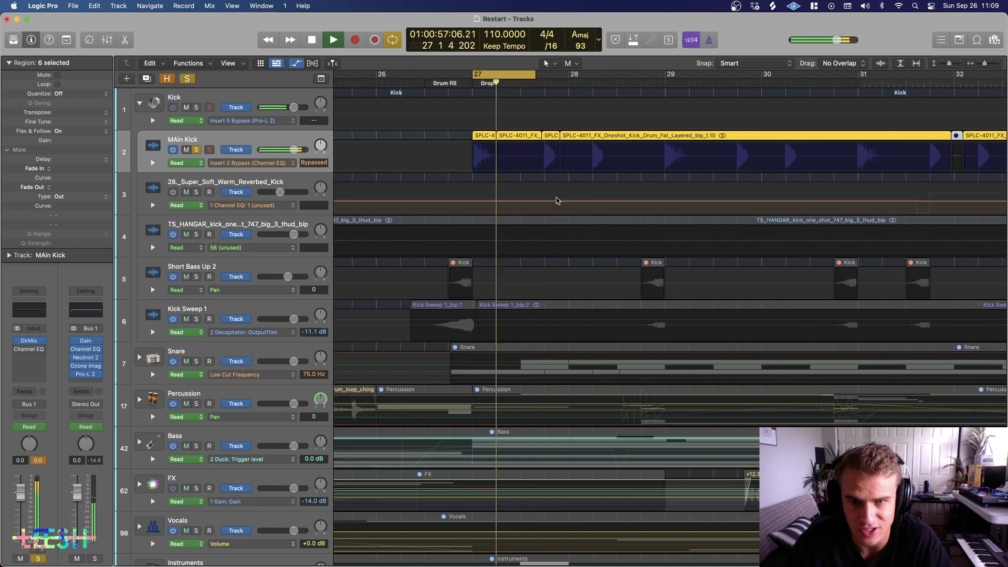
key("super+Left")
key("super+Left")
key("super+Left")
key("super+Left")
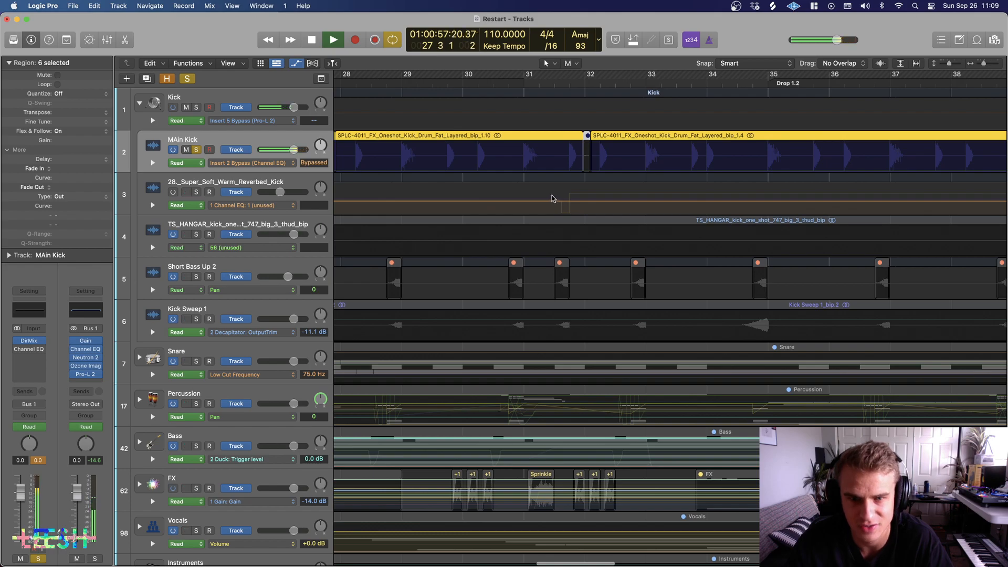
scroll(536, 187, "left", 4)
key("c")
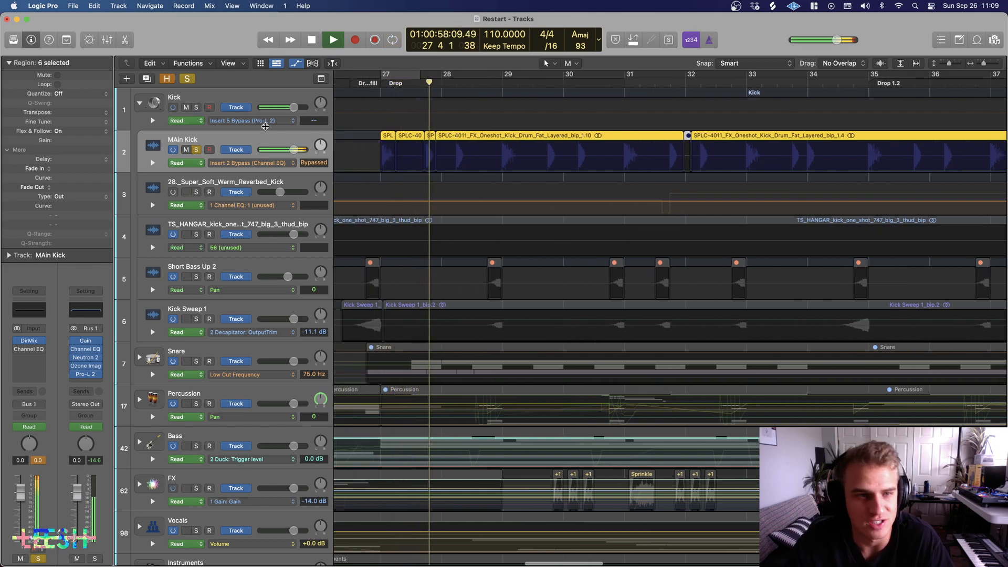
Step: Follow the MAin Kick pattern through the drop during playback and hide the track automation
scroll(546, 151, "right", 2)
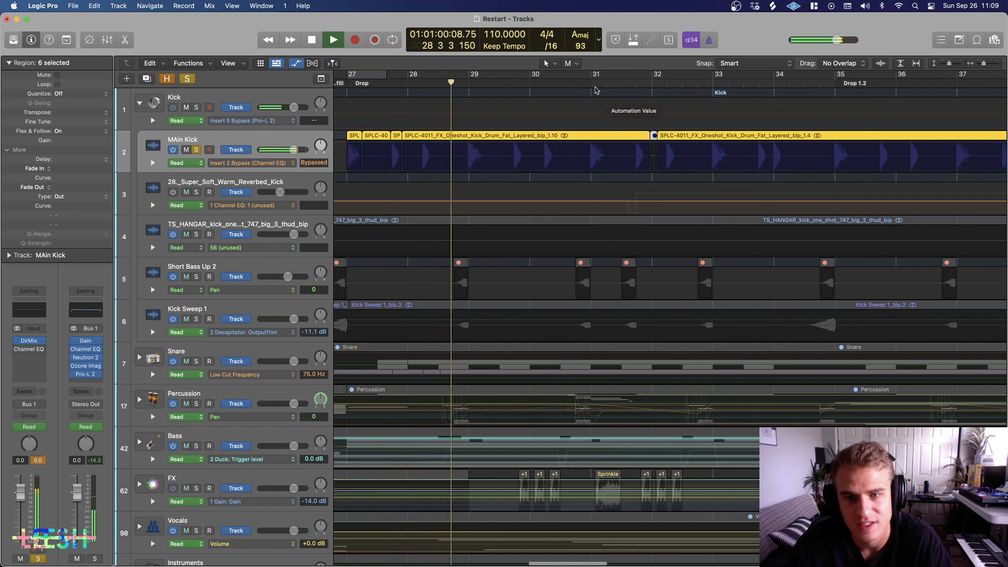
scroll(628, 149, "right", 1)
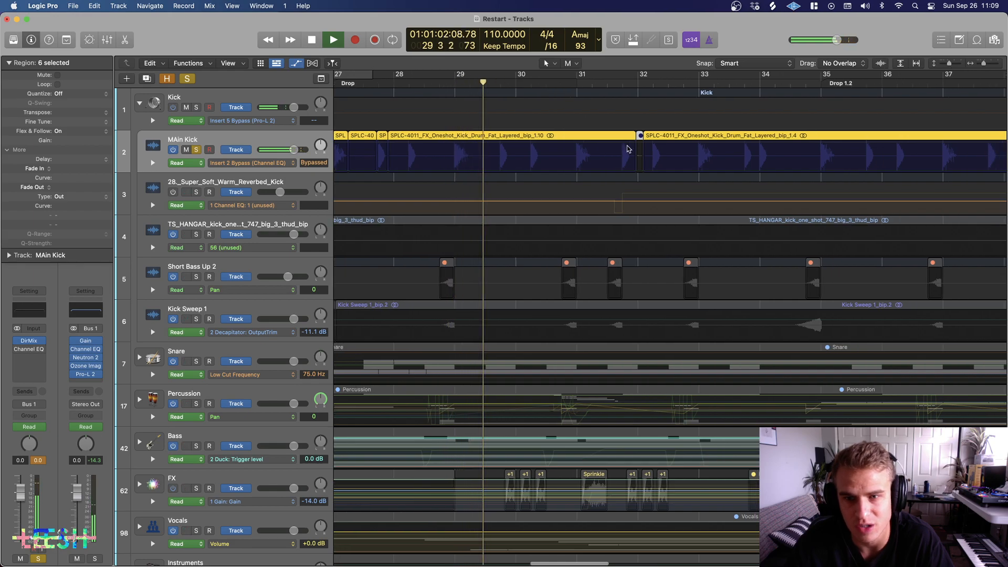
scroll(628, 149, "right", 10)
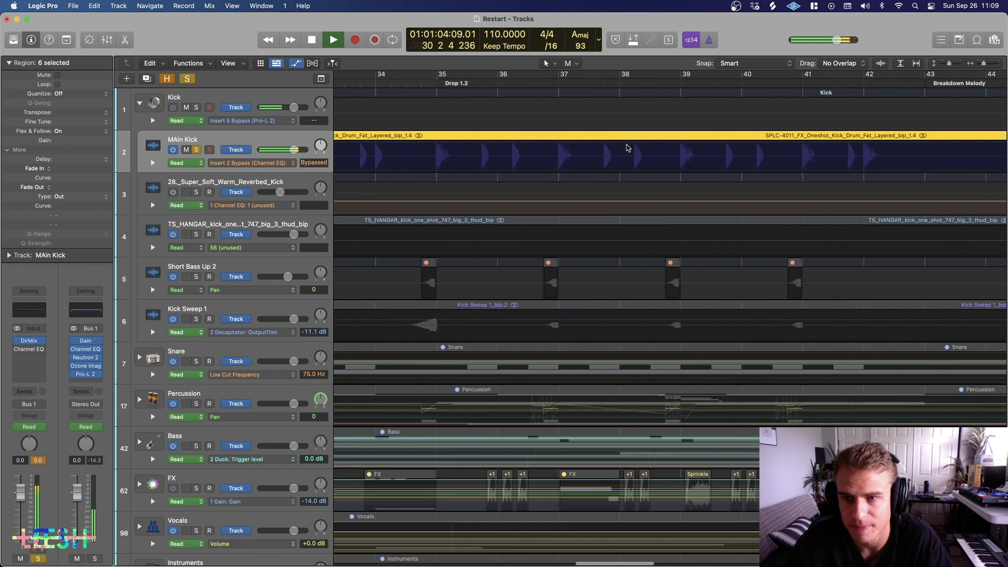
scroll(628, 148, "down", 3)
scroll(417, 150, "down", 3)
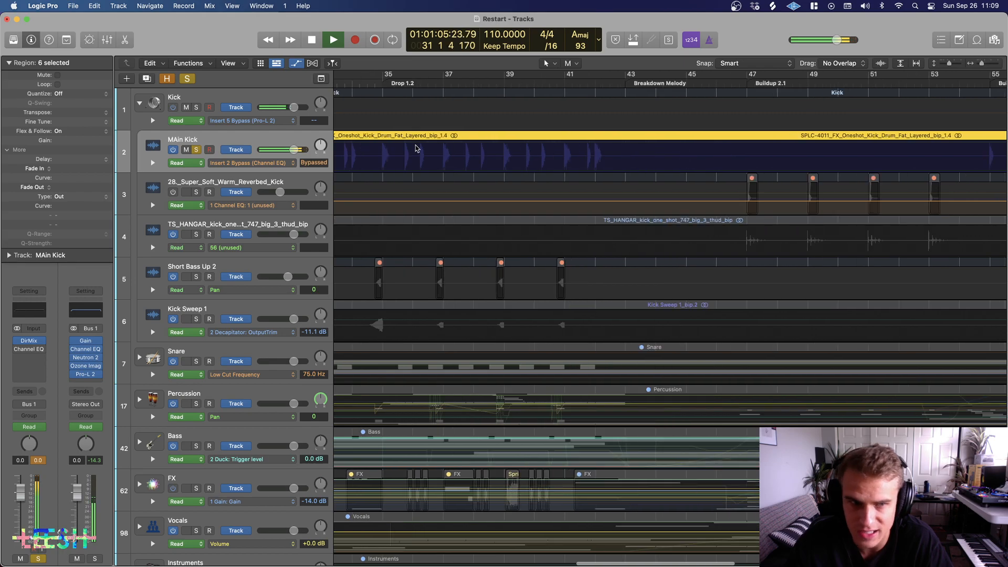
scroll(384, 150, "down", 2)
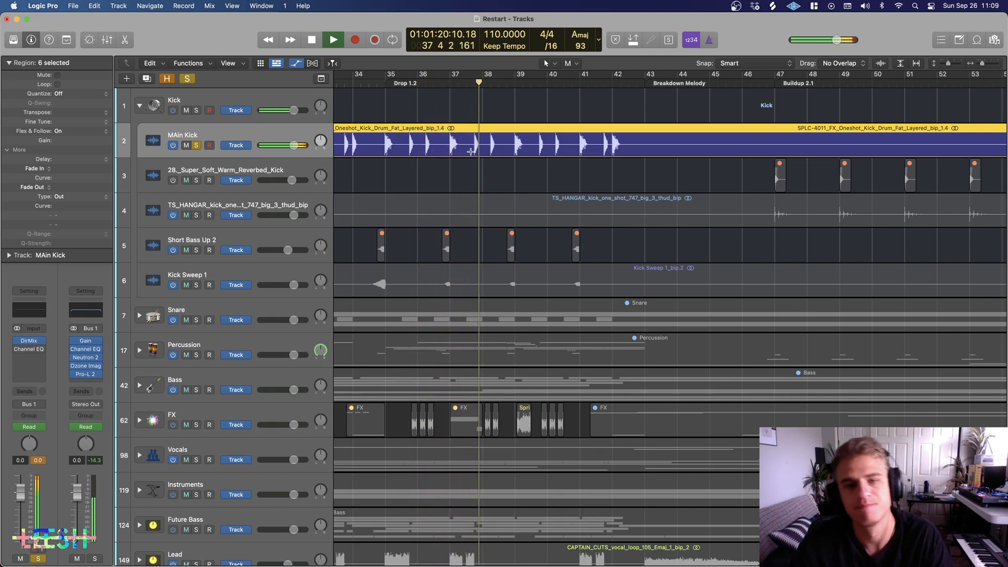
Step: Play the MAin Kick build-up from Buildup 2.2 at bar 55, stopping just after the Tension marker at bar 63
scroll(499, 136, "right", 10)
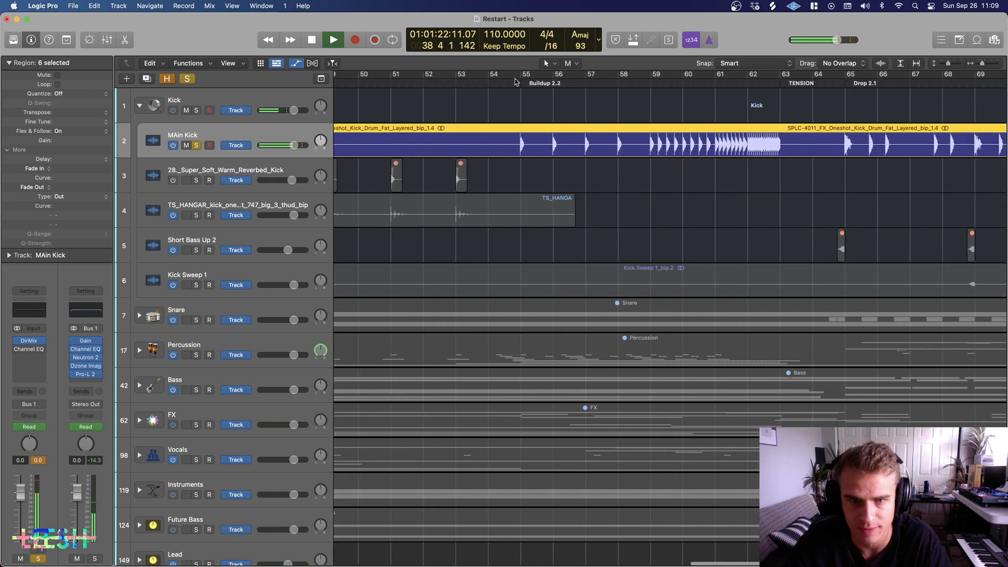
left_click(519, 85)
scroll(646, 144, "up", 5)
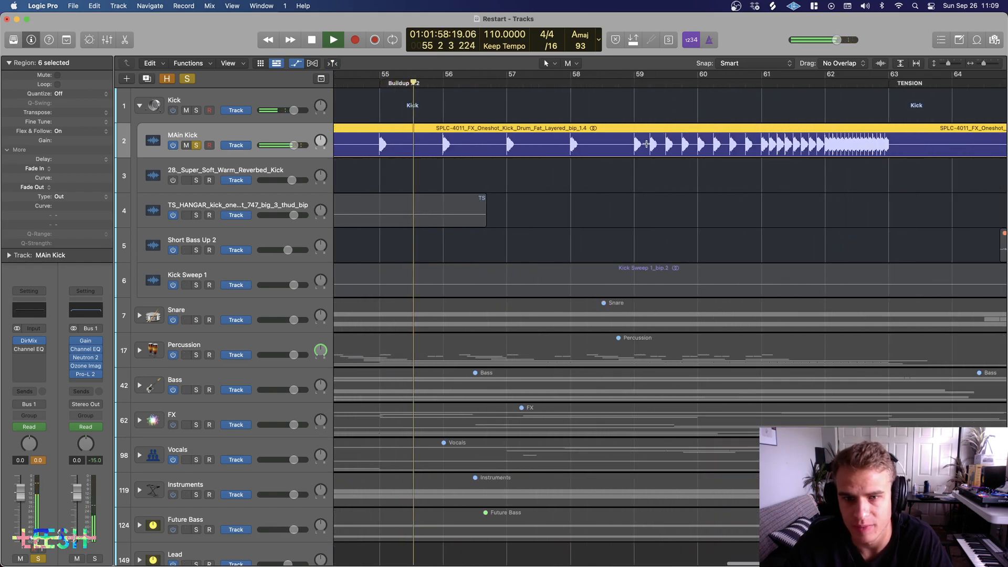
scroll(646, 143, "right", 5)
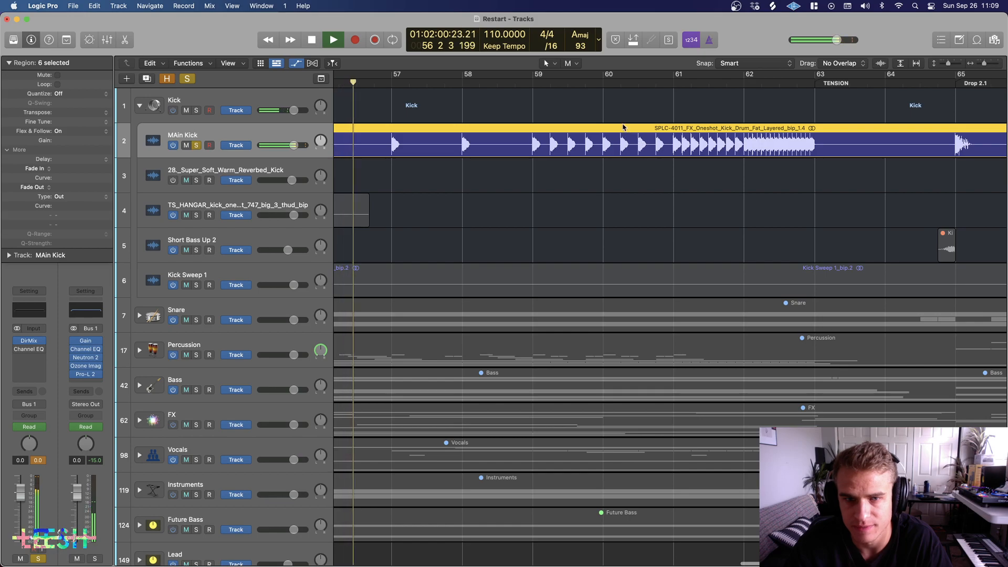
scroll(670, 121, "right", 2)
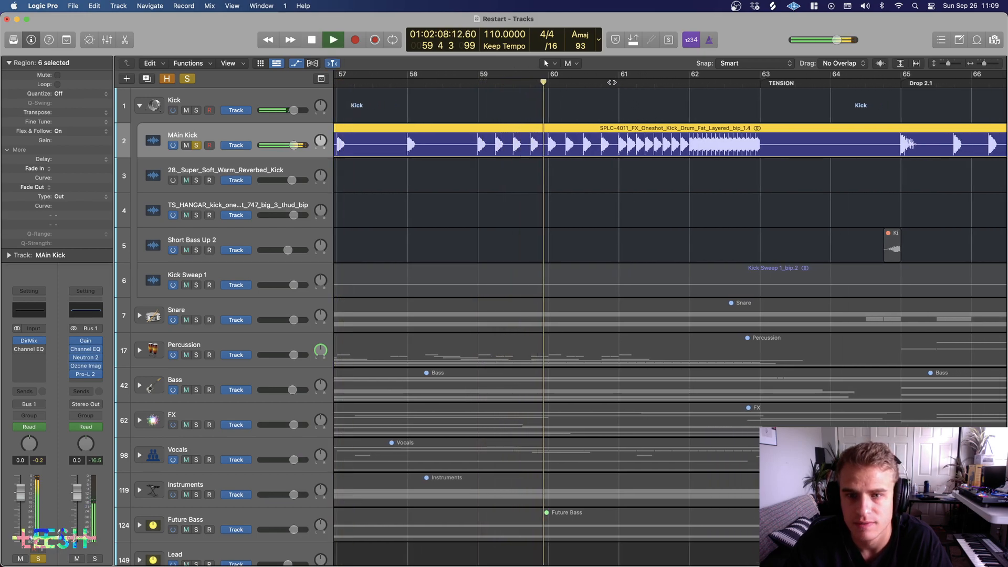
scroll(657, 107, "up", 5)
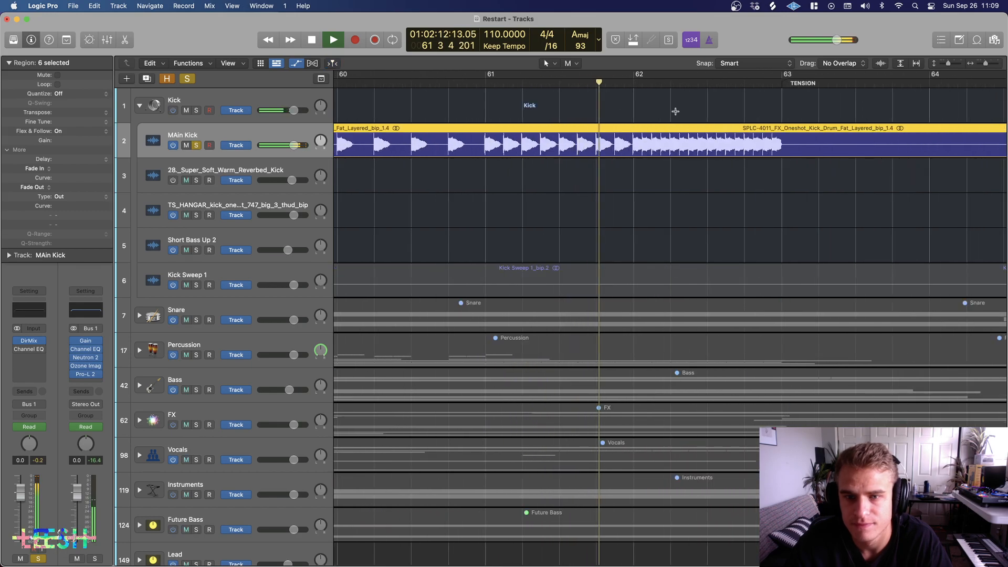
scroll(676, 112, "up", 4)
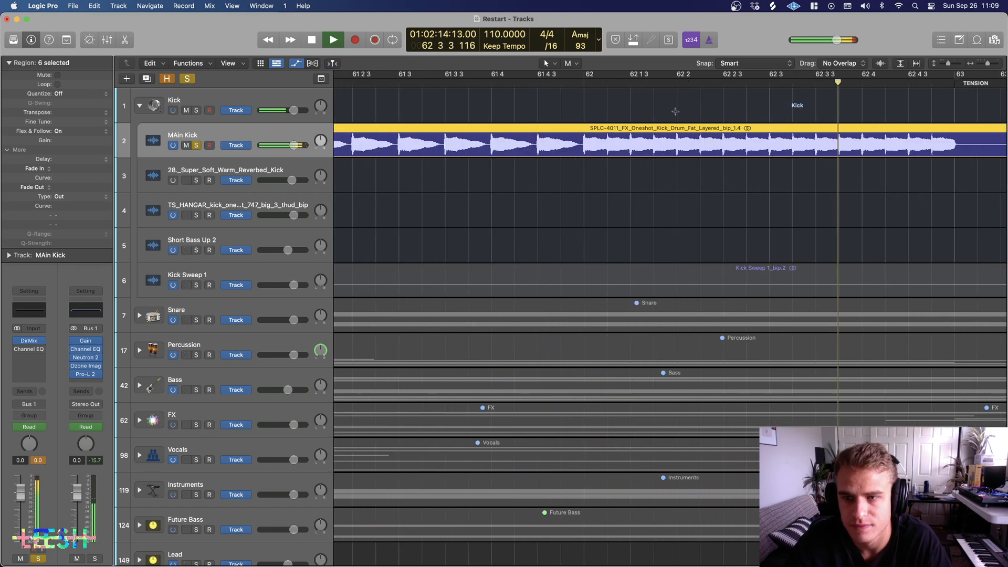
scroll(675, 111, "down", 2)
scroll(676, 111, "right", 5)
key("space")
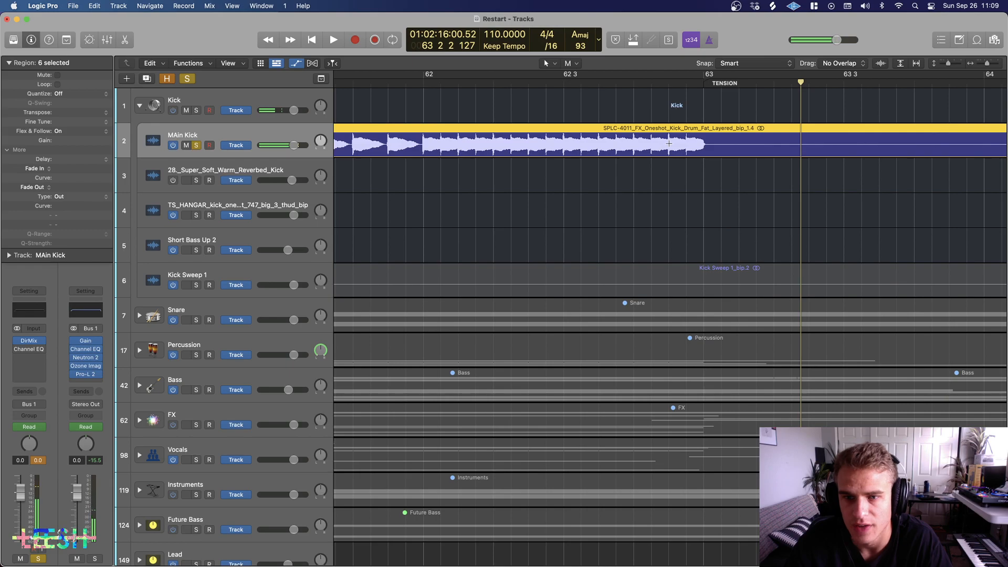
Step: Play the soloed MAin Kick briefly from just before Drop 2.1, stopping early in bar 65
scroll(688, 189, "down", 6)
left_click(561, 82)
key("space")
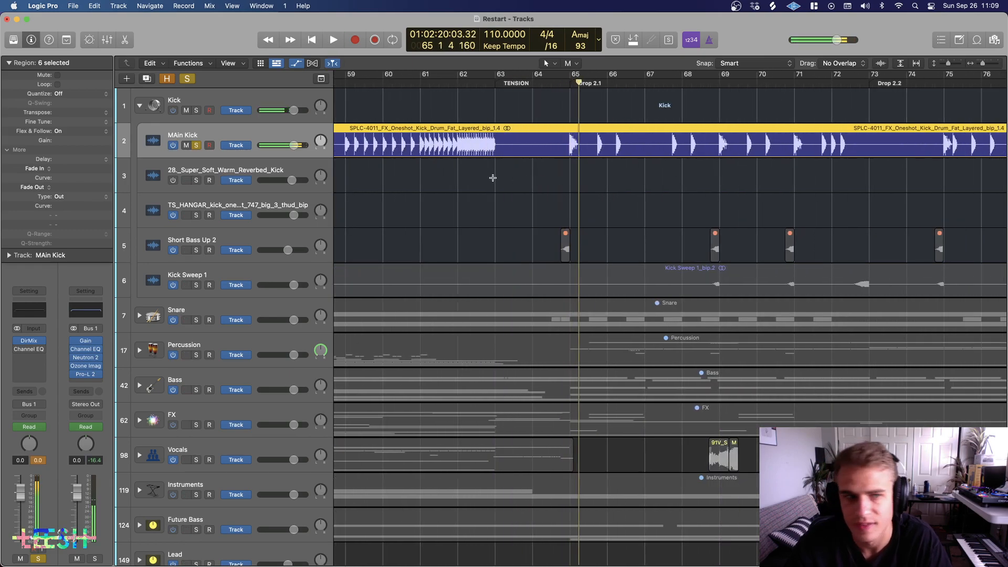
Step: Select the Kick stack, unsolo the MAin Kick track and play the full mix from Buildup 2.1 at bar 47
left_click(273, 104)
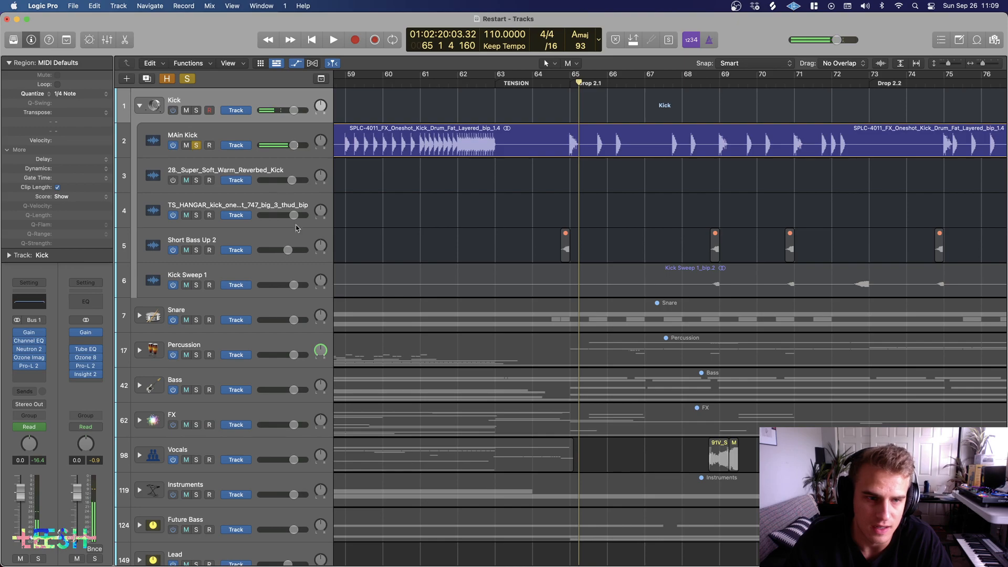
left_click(196, 145)
scroll(655, 125, "down", 5)
scroll(655, 125, "left", 5)
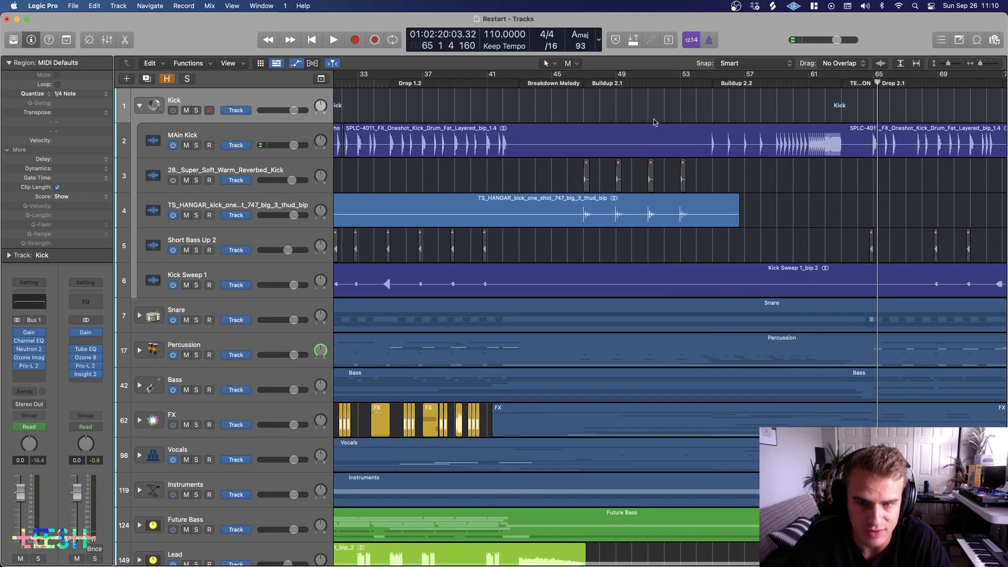
left_click(586, 83)
key("space")
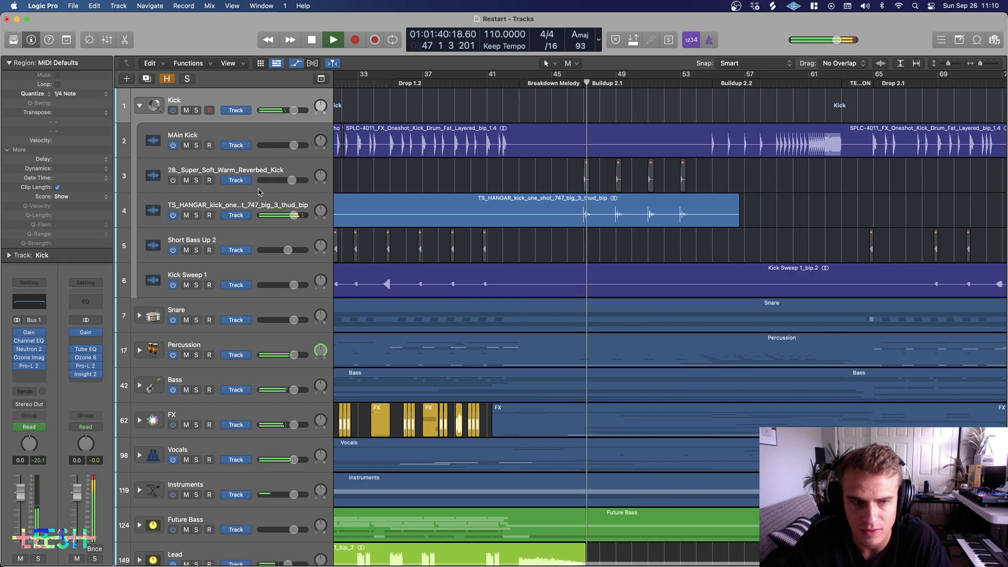
Step: Solo the TS_HANGAR kick track briefly during playback, unsolo it, and stop with the playhead at bar 46
left_click(195, 215)
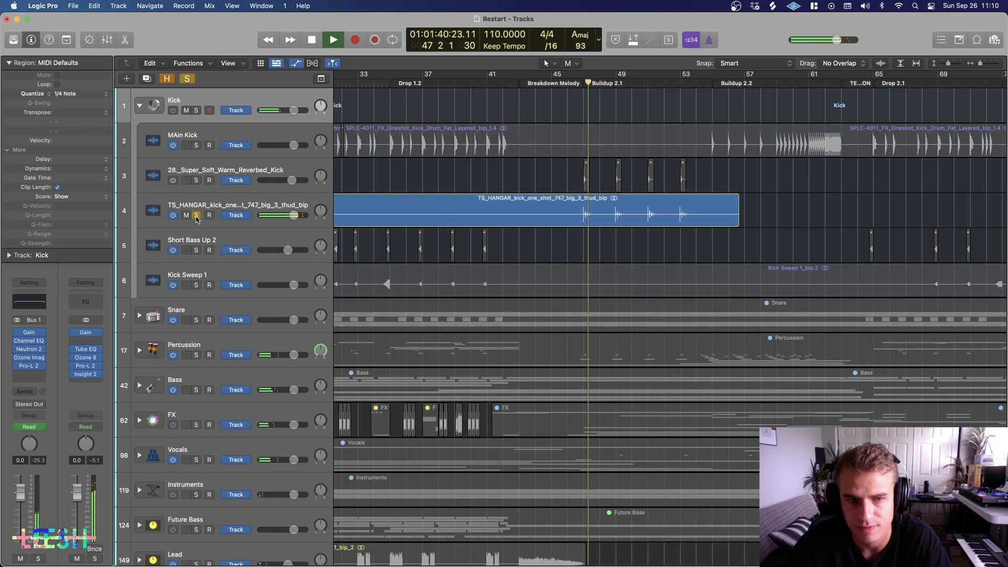
left_click(196, 215)
left_click(568, 82)
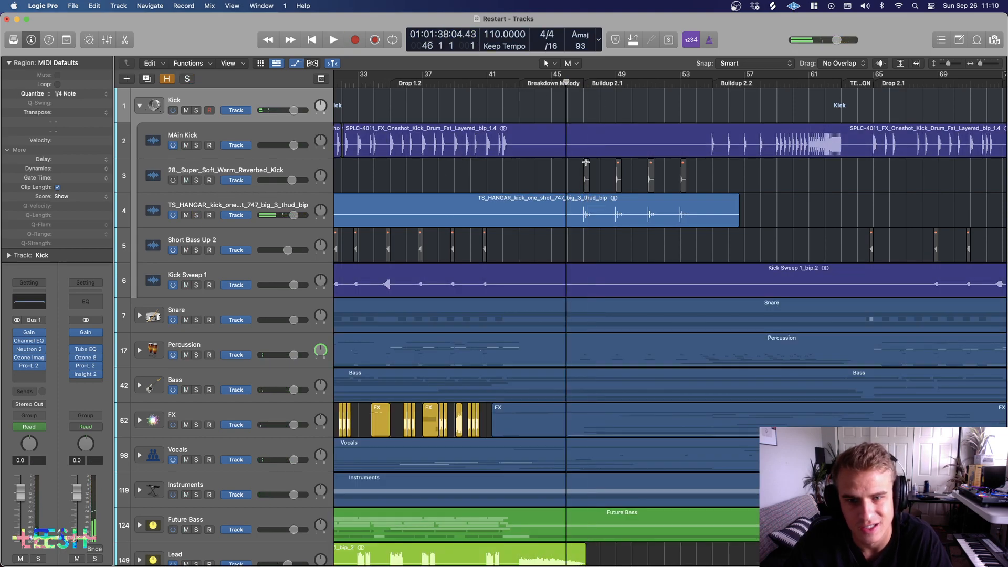
Step: Play the full mix from bar 46 into the start of Buildup 2.1 at bar 47
key("space")
scroll(569, 84, "up", 5)
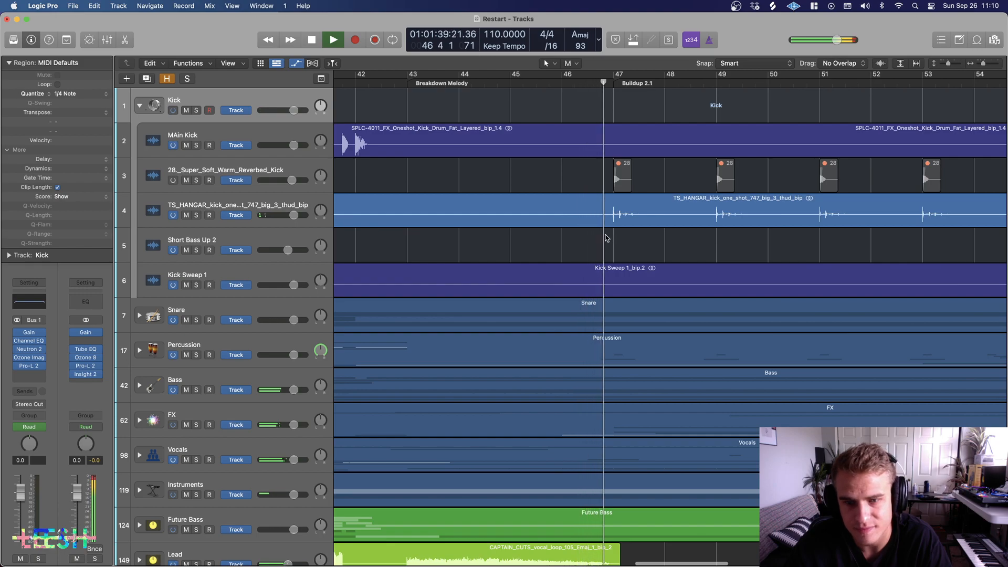
key("space")
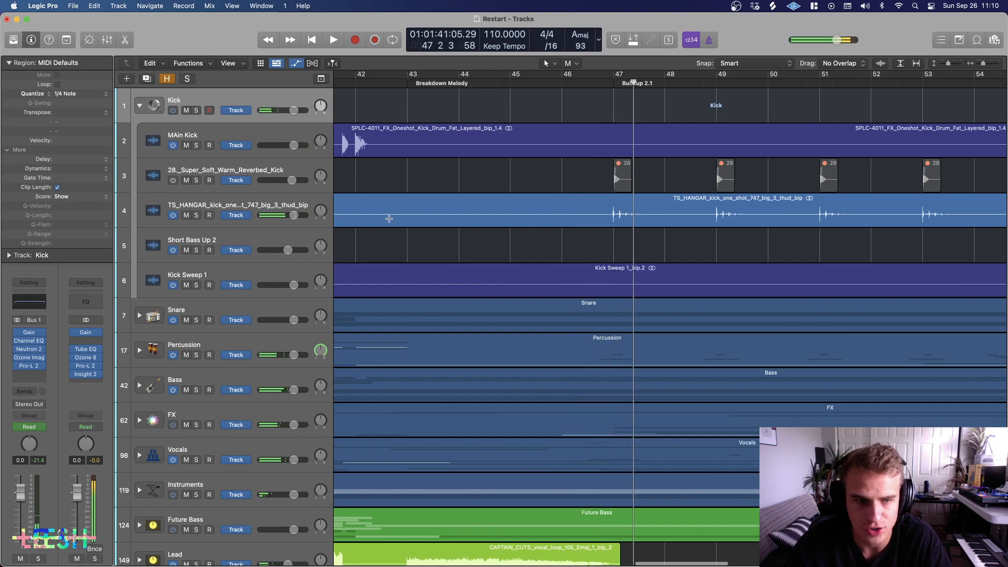
Step: Solo the TS_HANGAR kick track and play it from Buildup 2.1 at bar 47
left_click(195, 215)
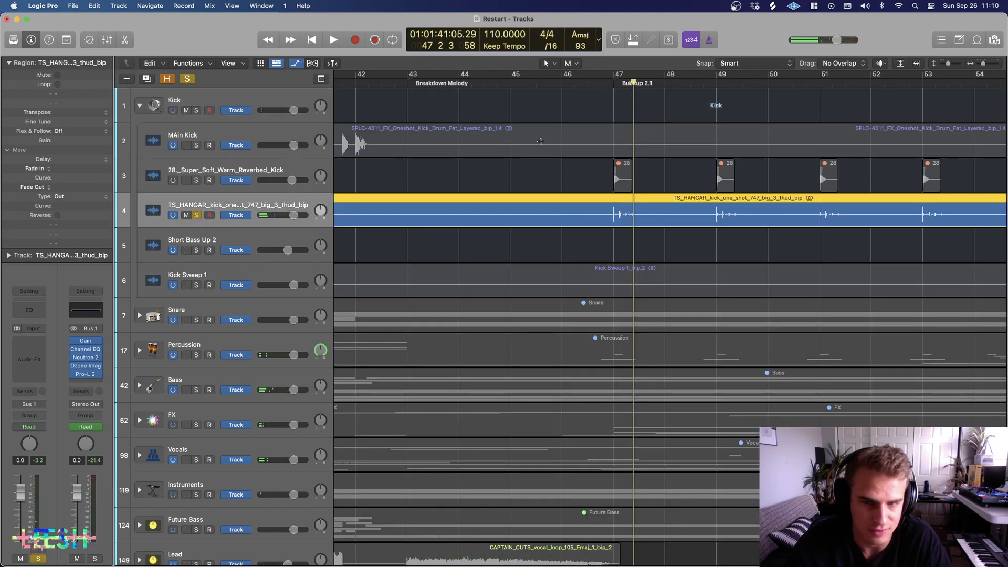
left_click(614, 84)
key("space")
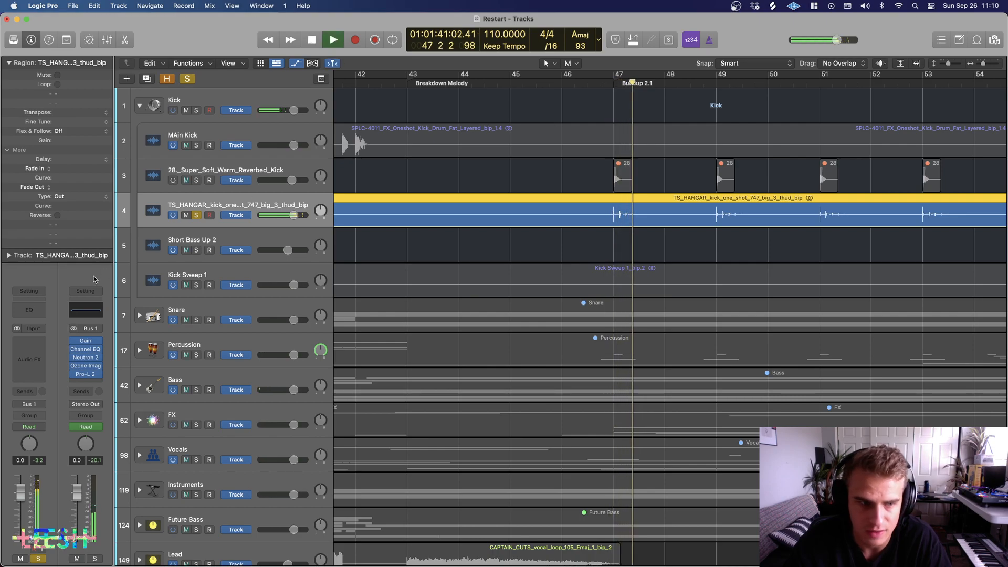
Step: Add a Channel EQ to the TS_HANGAR track, try a boost of about 11.2 dB at 595 Hz during playback, and close the EQ
left_click(33, 309)
key("space")
left_click_drag(582, 262, 537, 223)
key("space")
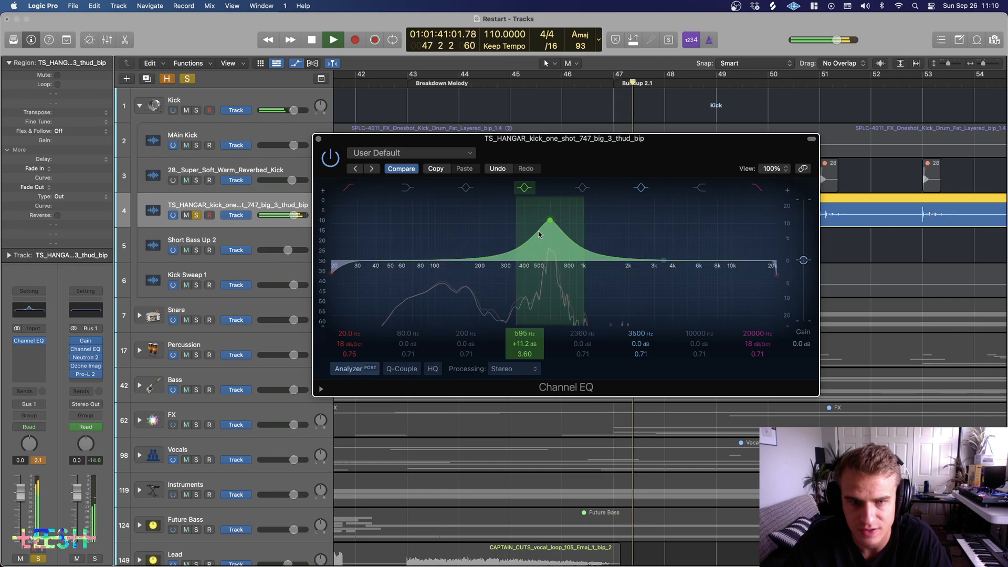
left_click(328, 155)
key("space")
left_click(319, 140)
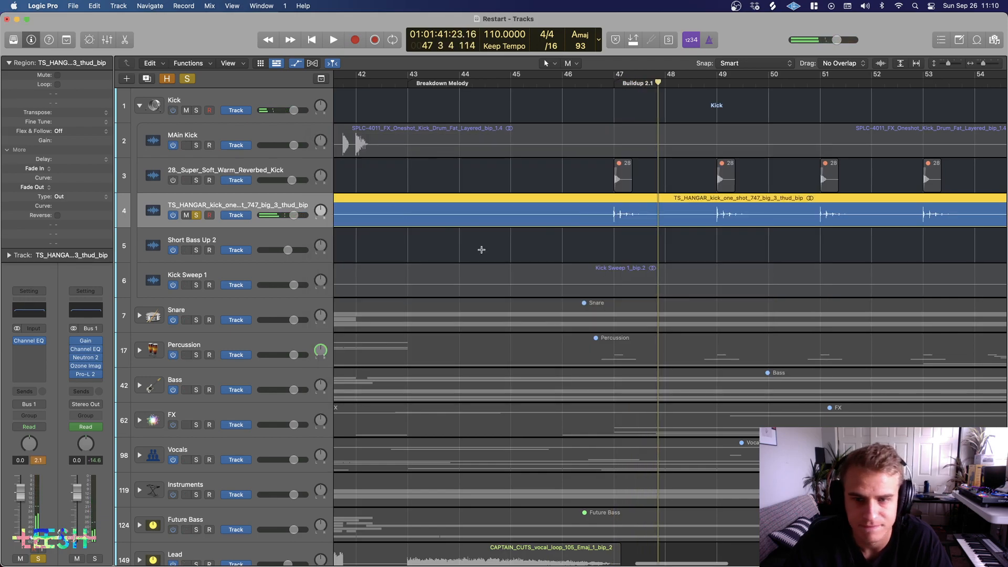
Step: Switch the solo from the TS_HANGAR track to the whole Kick stack and play from bar 26 until just past Drop 1.2 at bar 35
key("z")
left_click(196, 215)
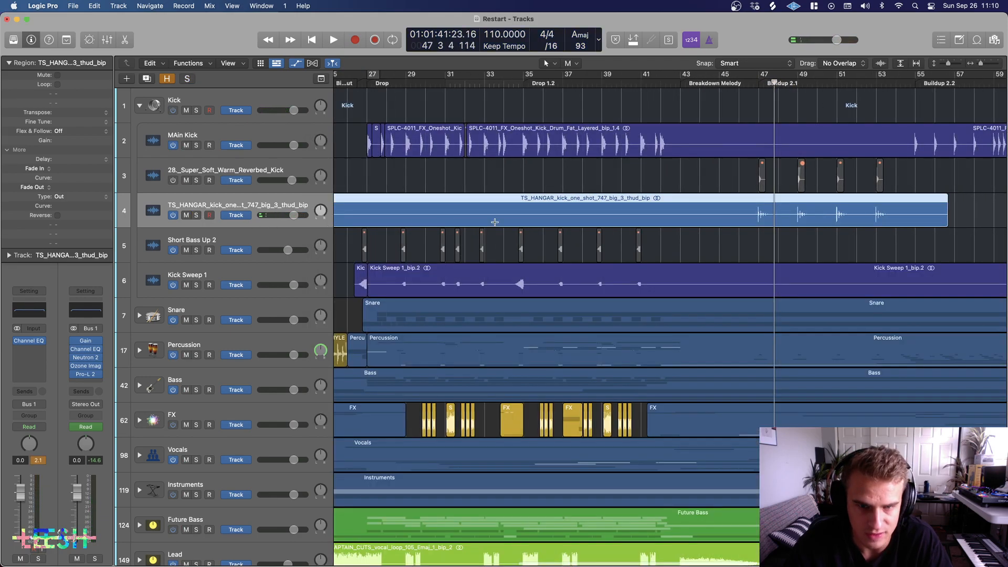
scroll(448, 84, "left", 5)
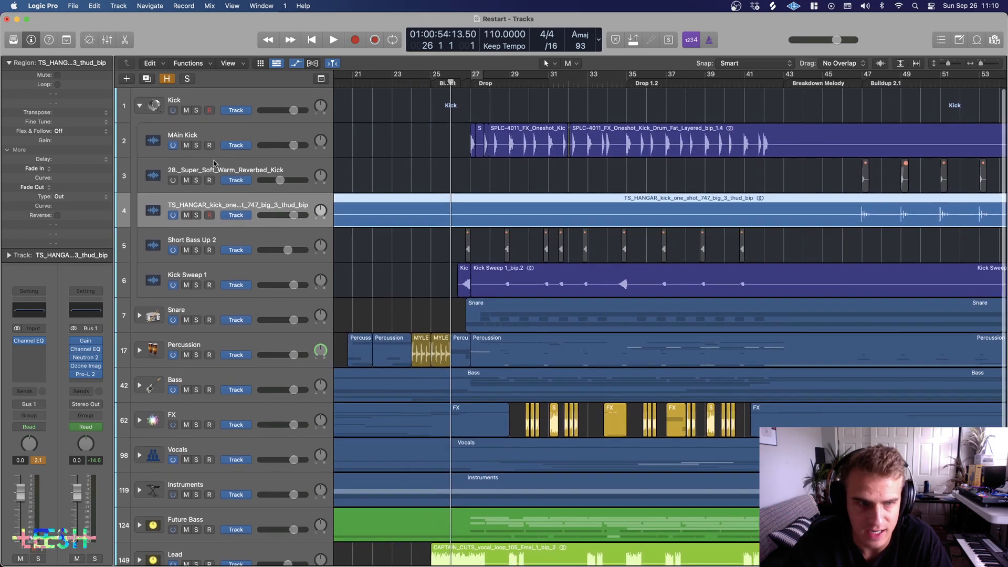
left_click(196, 110)
key("space")
key("super+Right")
key("super+Right")
key("super+Right")
key("super+Right")
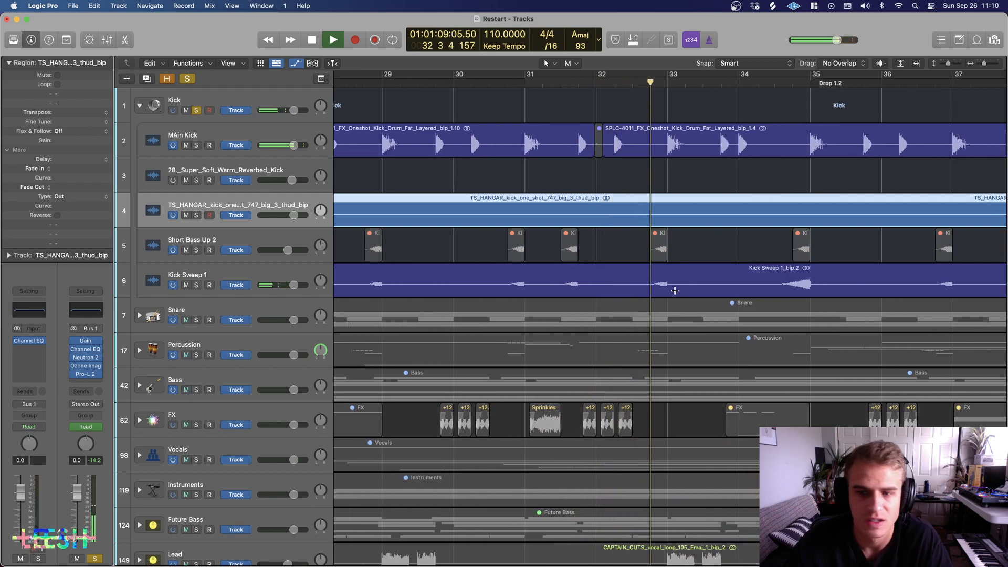
scroll(737, 256, "right", 3)
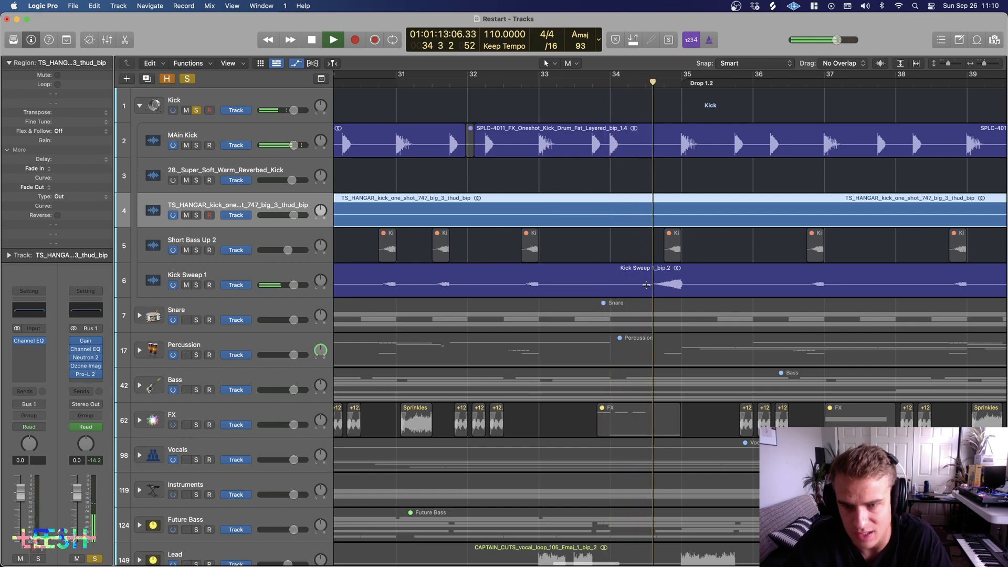
key("space")
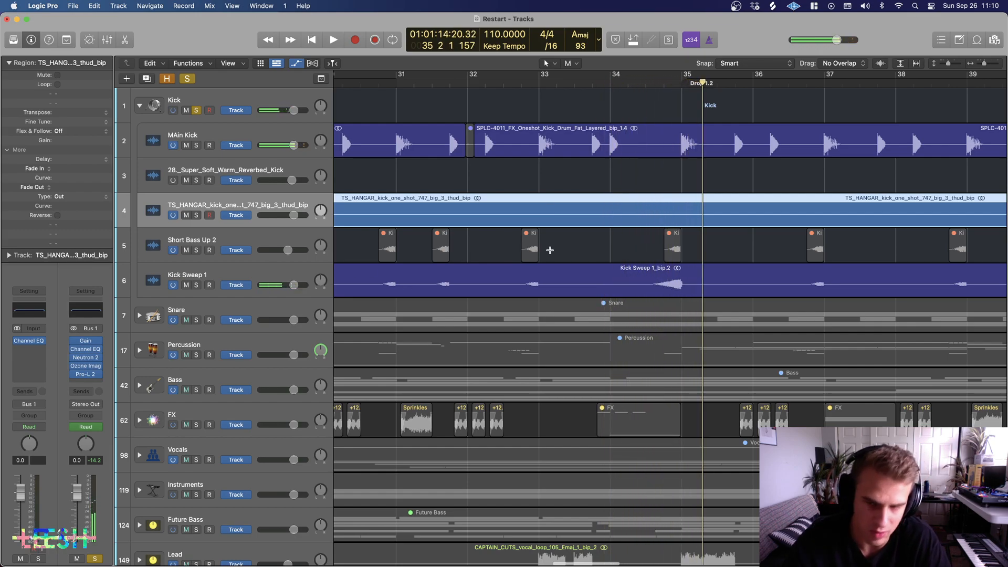
Step: Select the Kick stack and inspect the settings of its Gain plug-in, closing it after viewing
scroll(550, 250, "down", 10)
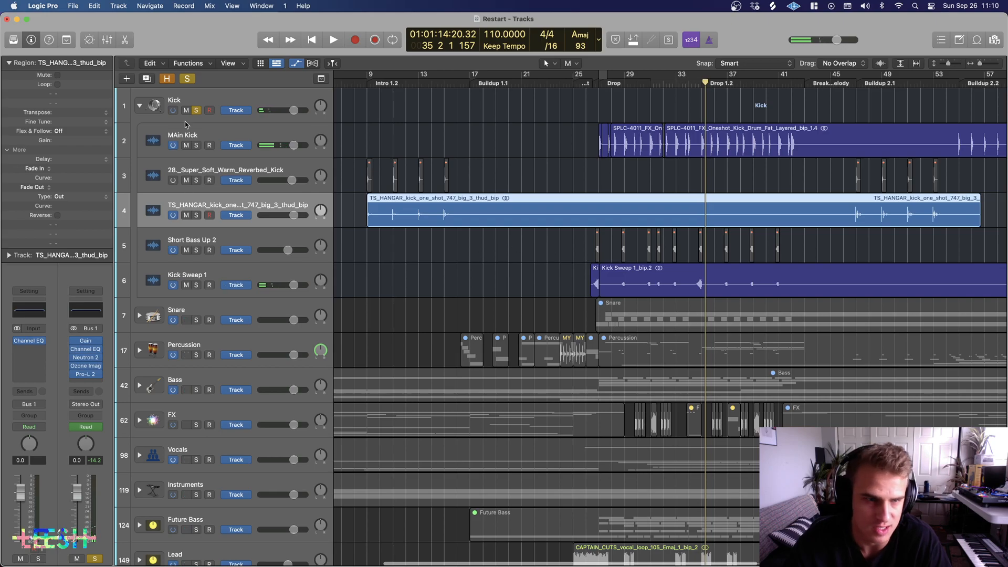
left_click(190, 104)
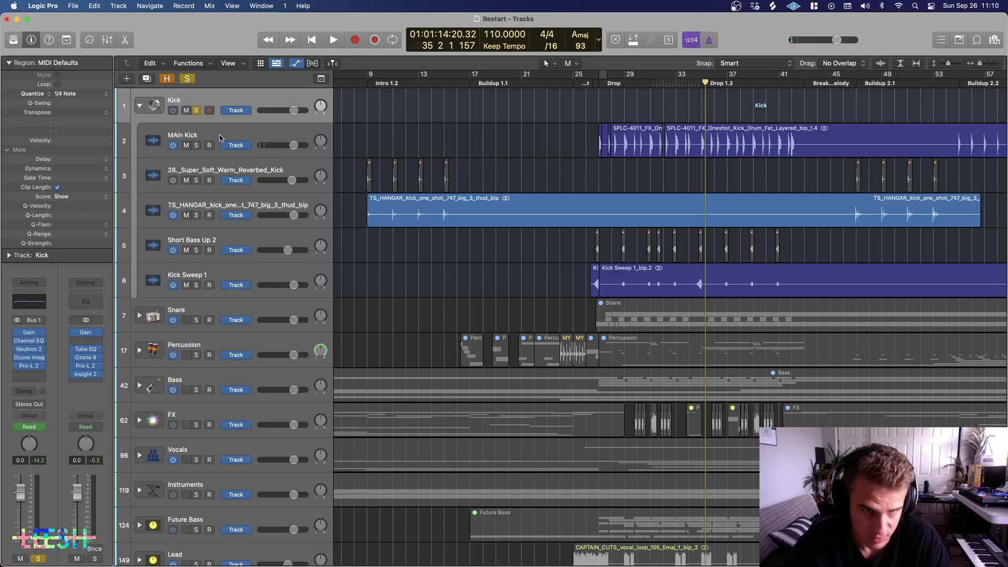
left_click(30, 334)
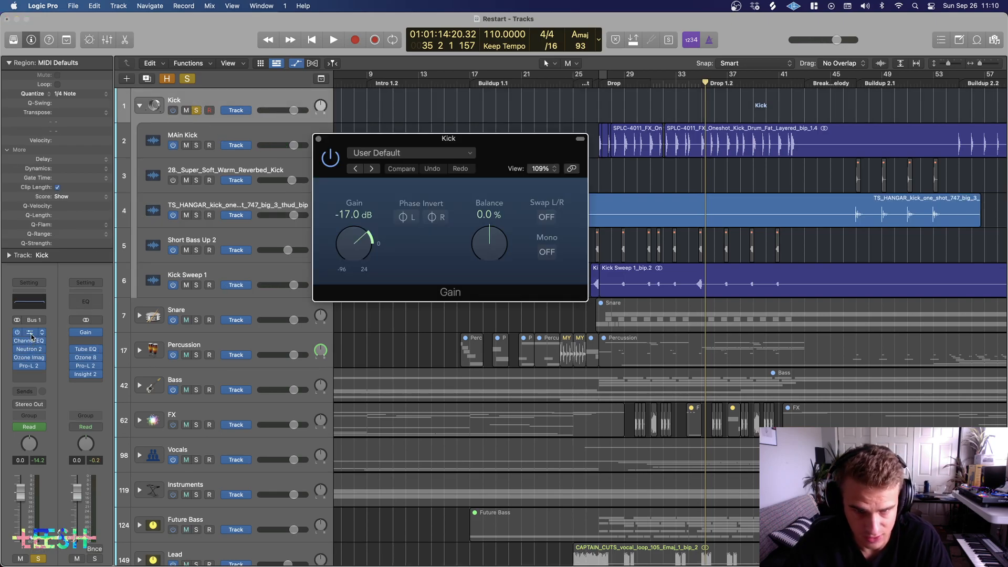
left_click(318, 140)
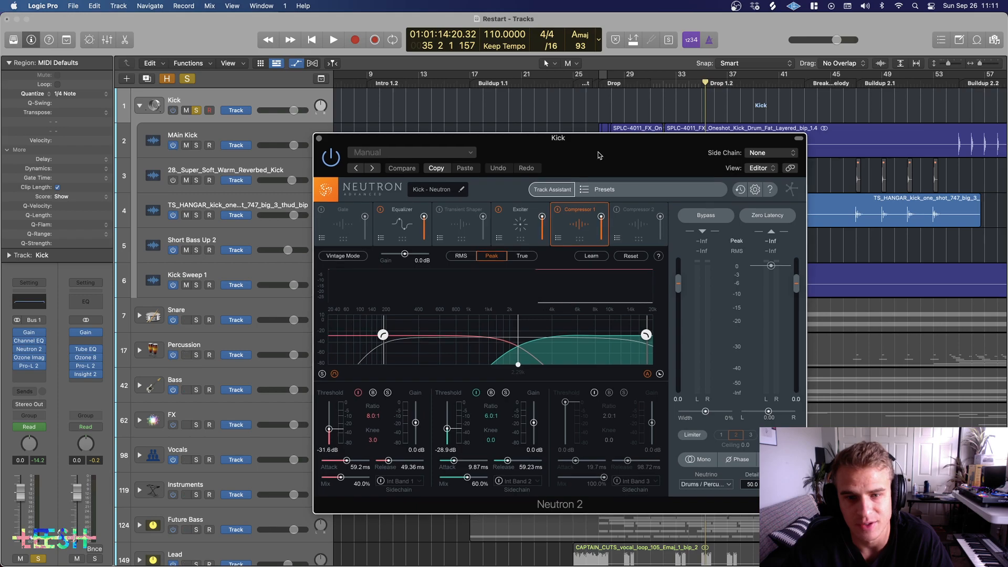
Step: Examine the Neutron 2 plug-in on the Kick stack and show its Equalizer module, keeping the arrangement in view
left_click_drag(599, 156, 740, 131)
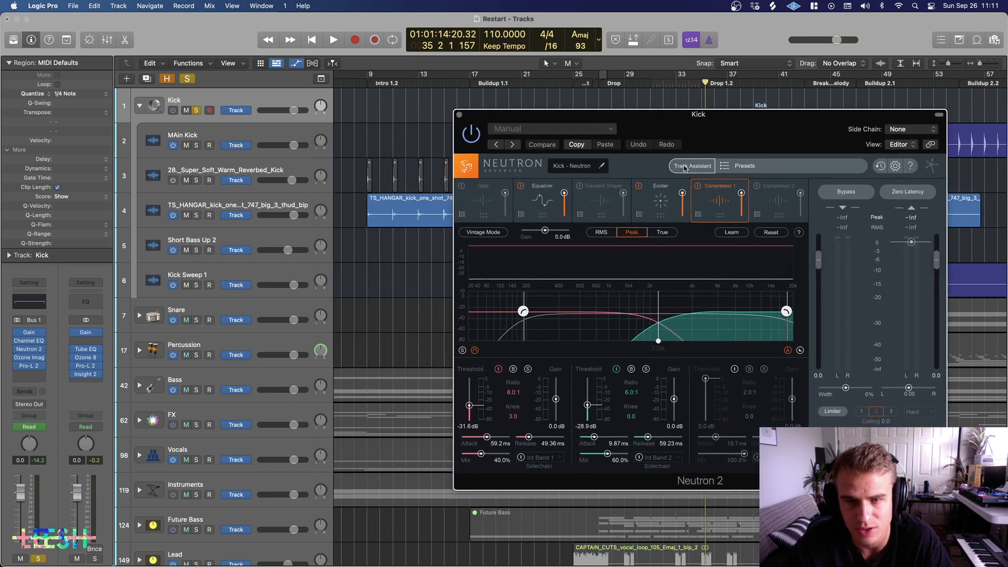
left_click(541, 202)
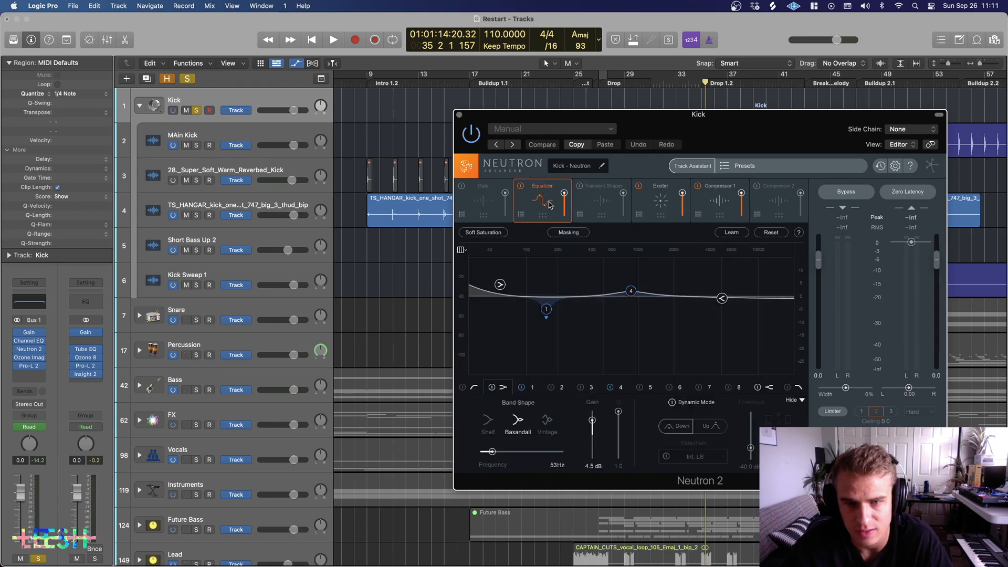
left_click_drag(721, 143, 738, 275)
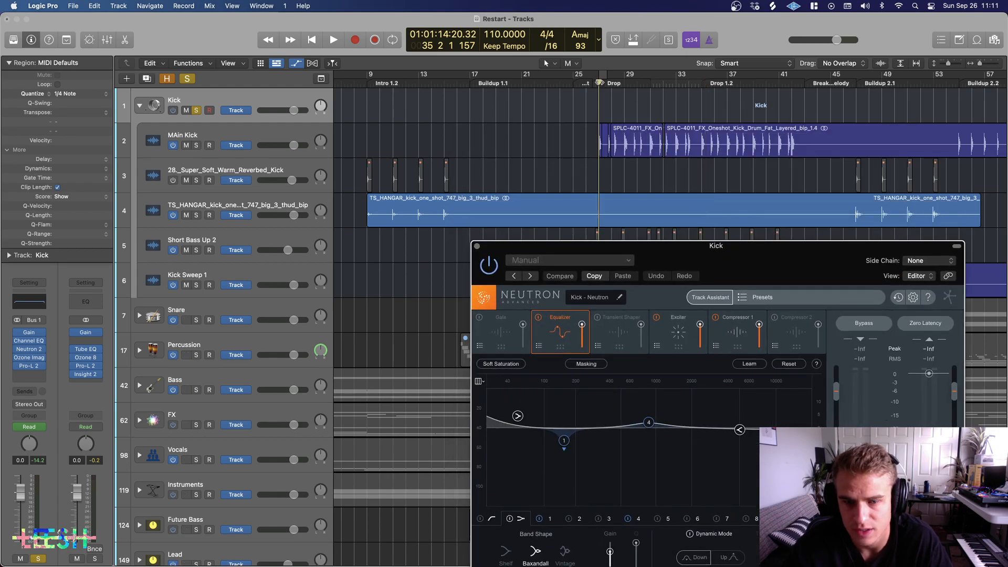
Step: Play the soloed Kick stack repeatedly in short bursts from the start of the Drop at bar 27 while watching Neutron's equalizer spectrum
left_click(600, 83)
key("space")
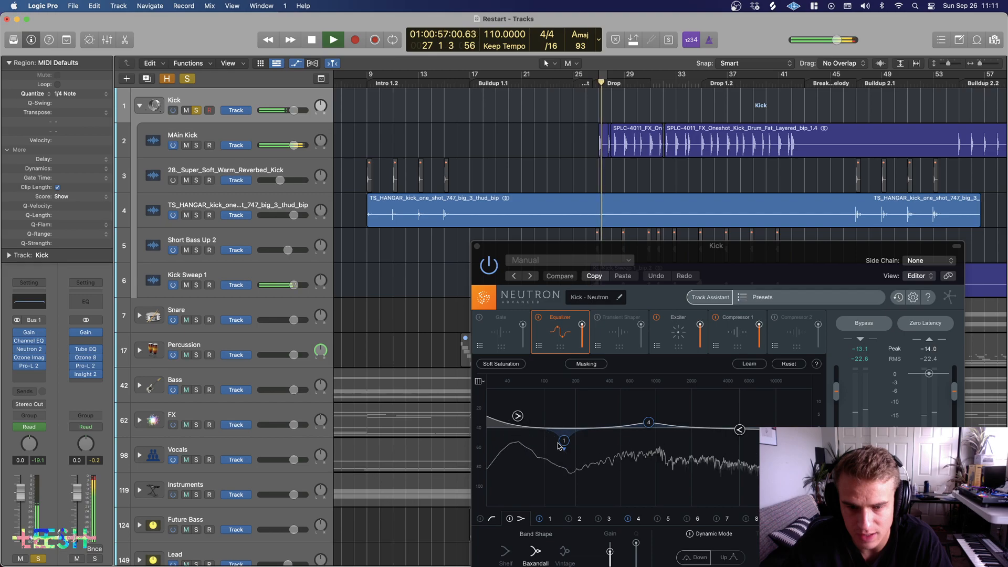
key("space")
key("space")
key("space")
key("space")
key("space")
key("space")
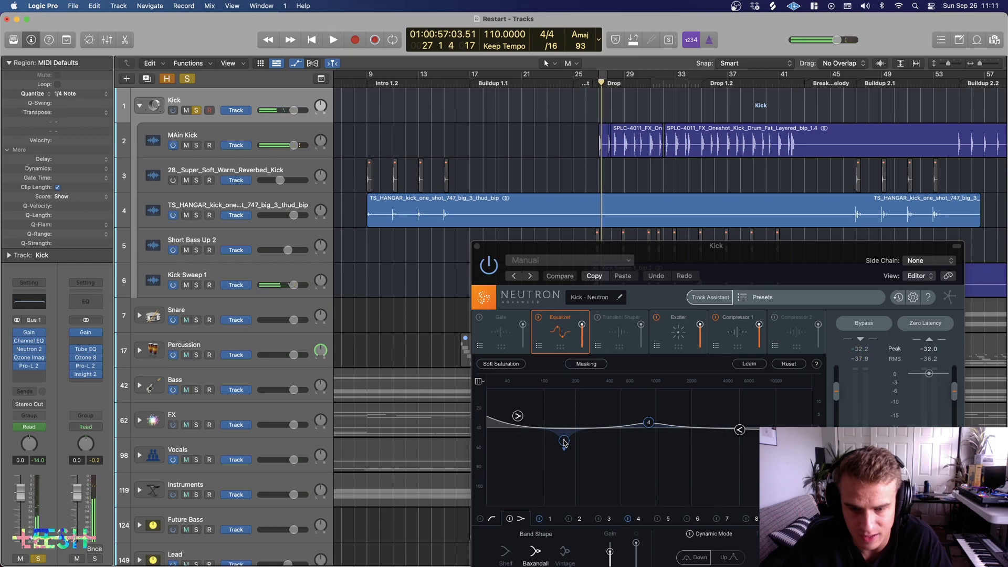
Step: Play the drop and cut about 1.9 dB at 168 Hz in the Kick stack's Channel EQ
left_click_drag(713, 259, 735, 189)
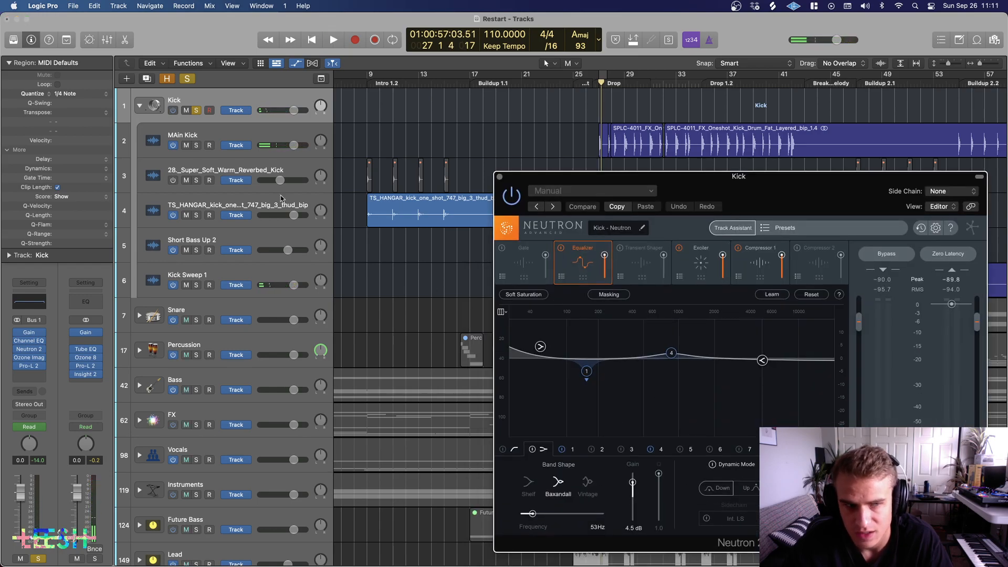
key("space")
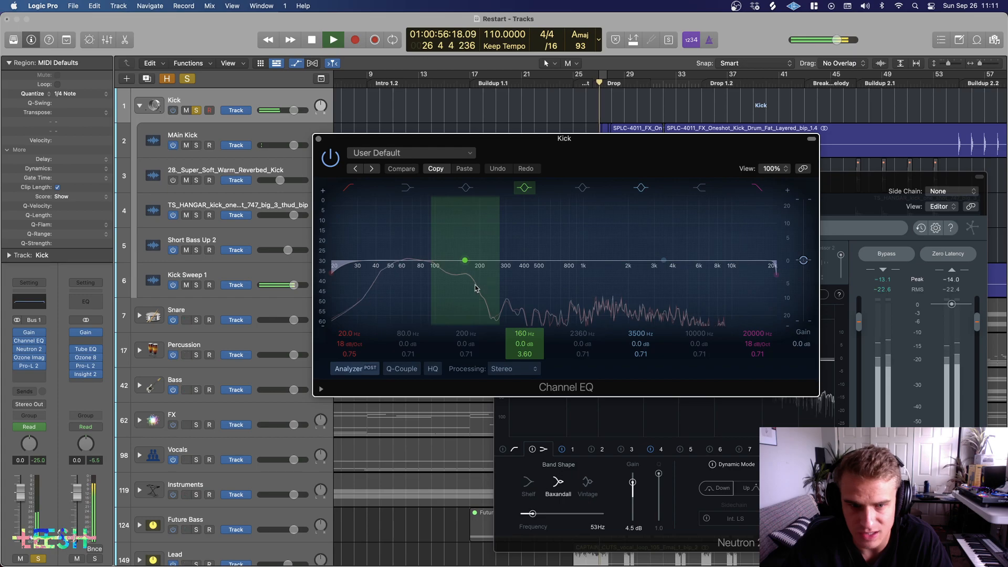
mouse_move(465, 261)
left_mouse_down()
mouse_move(470, 242)
mouse_move(468, 268)
left_mouse_up()
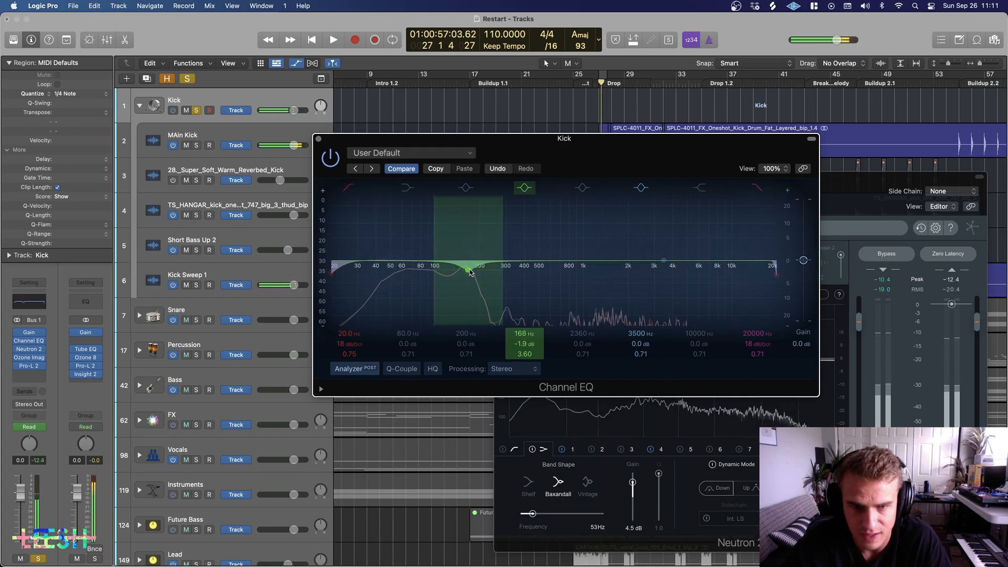
Step: Replay the kick to examine its spectrum in Neutron's Equalizer and select band 4 to view its settings
key("space")
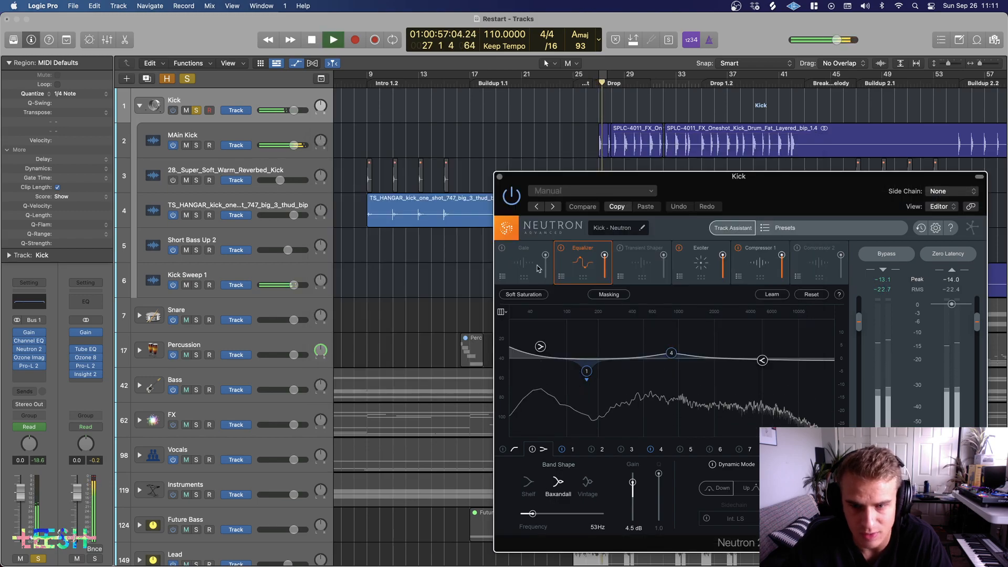
key("space")
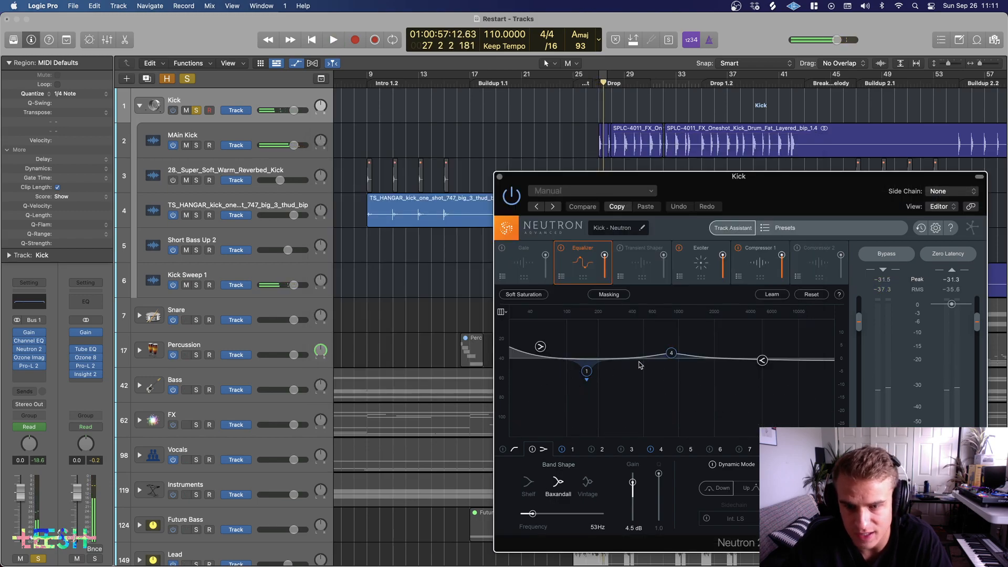
key("space")
key("space")
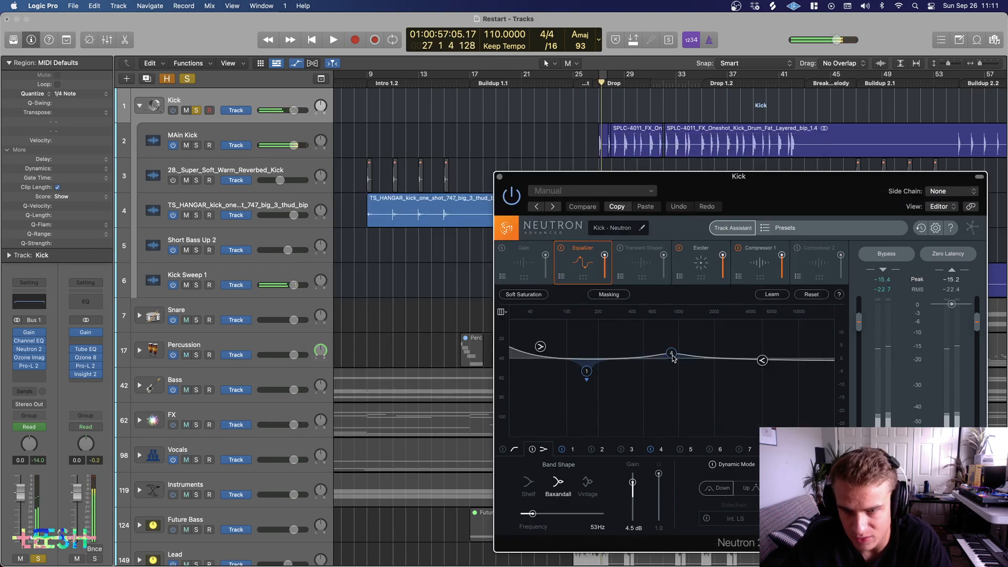
left_click(672, 353)
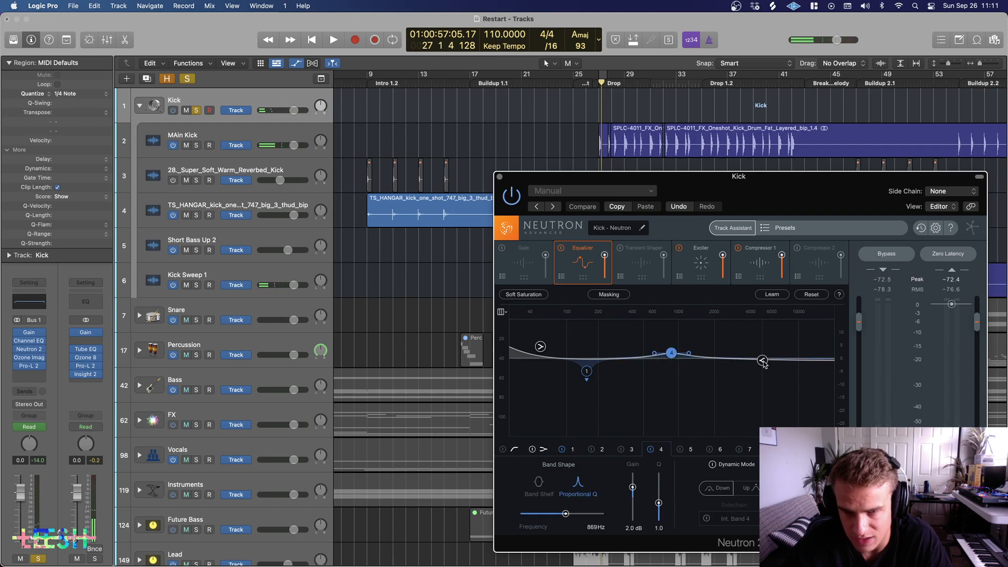
Step: Show Neutron's Exciter module, solo its low band and play the start of the drop to hear that band alone
left_click(701, 261)
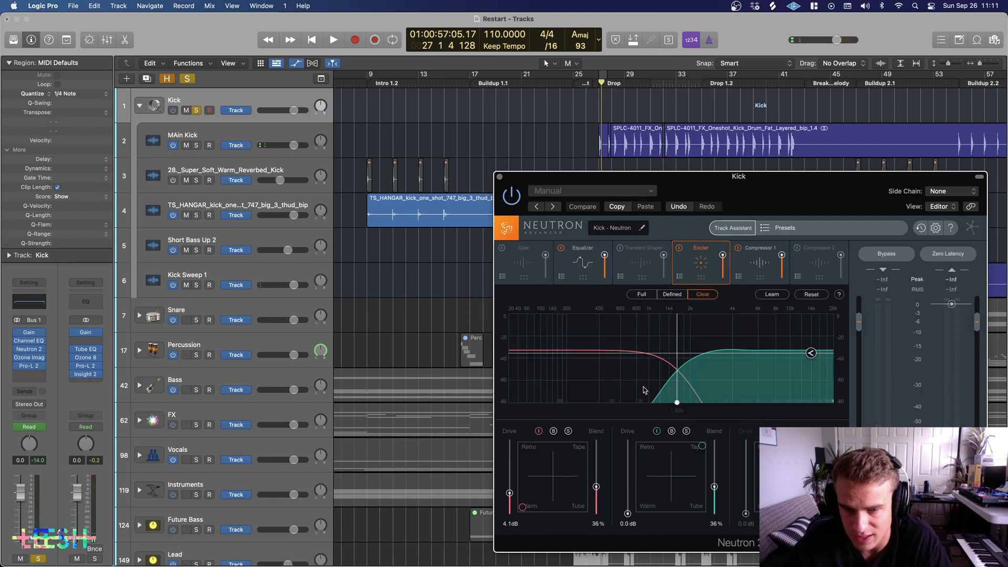
left_click(568, 431)
key("space")
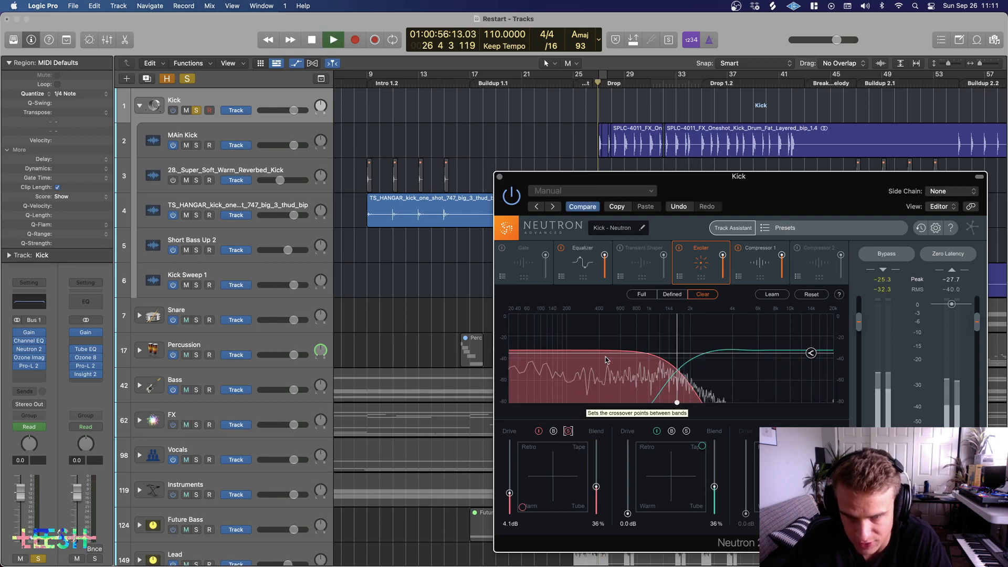
key("space")
key("space")
key("space")
Step: Compare the kick with the Exciter's low band disabled and re-enabled, replaying the start of the drop each time
left_click(540, 432)
key("space")
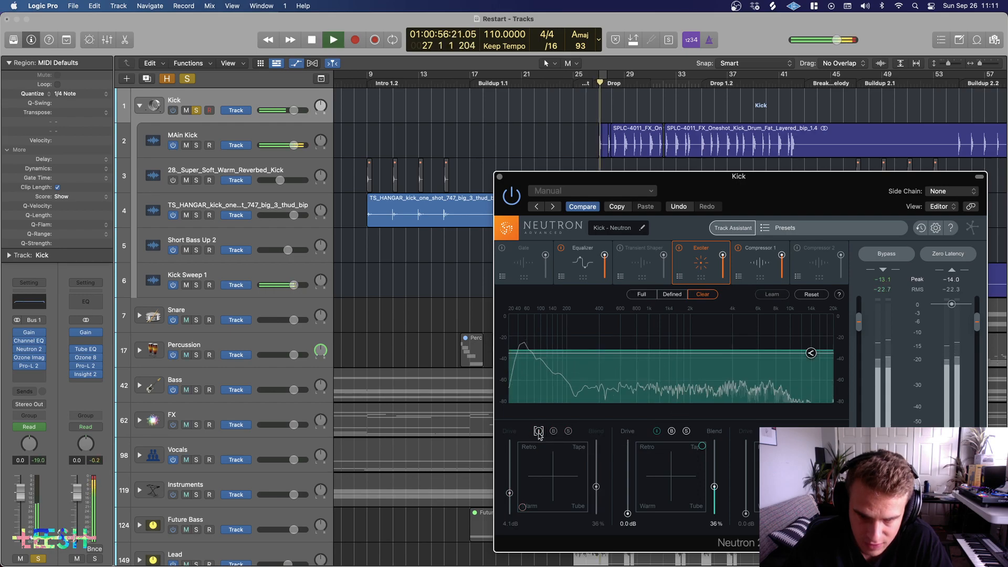
key("space")
left_click(539, 432)
key("space")
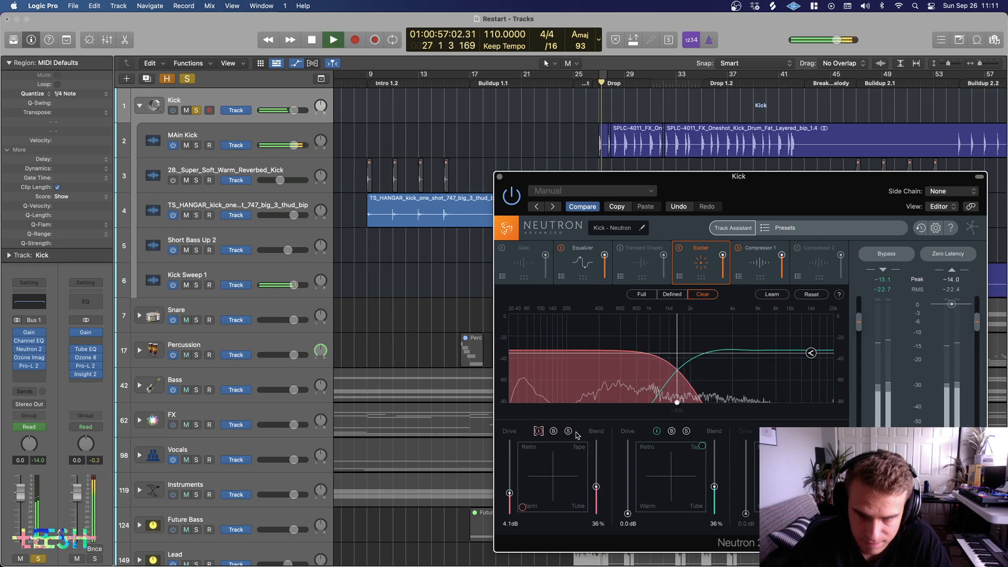
key("space")
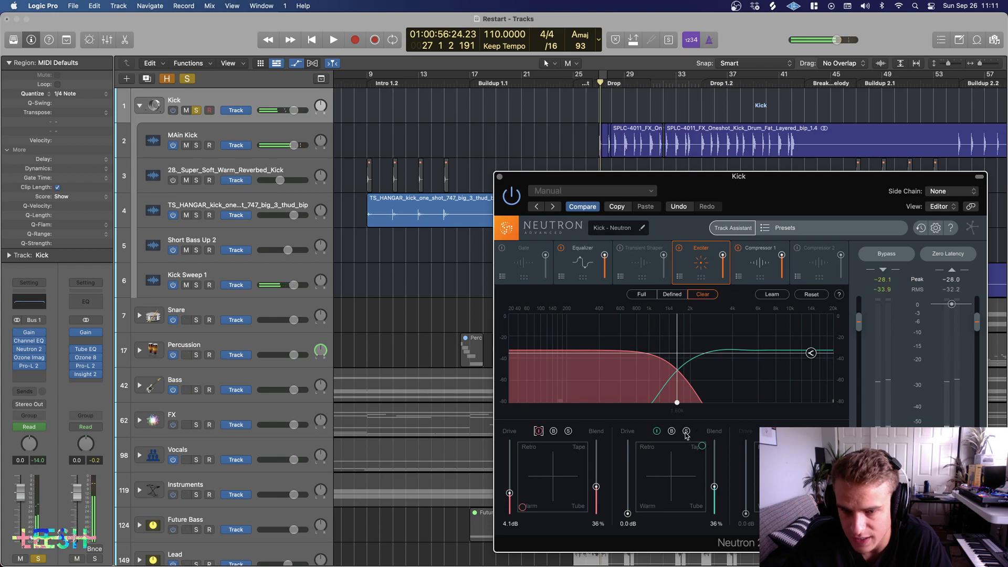
key("space")
key("space")
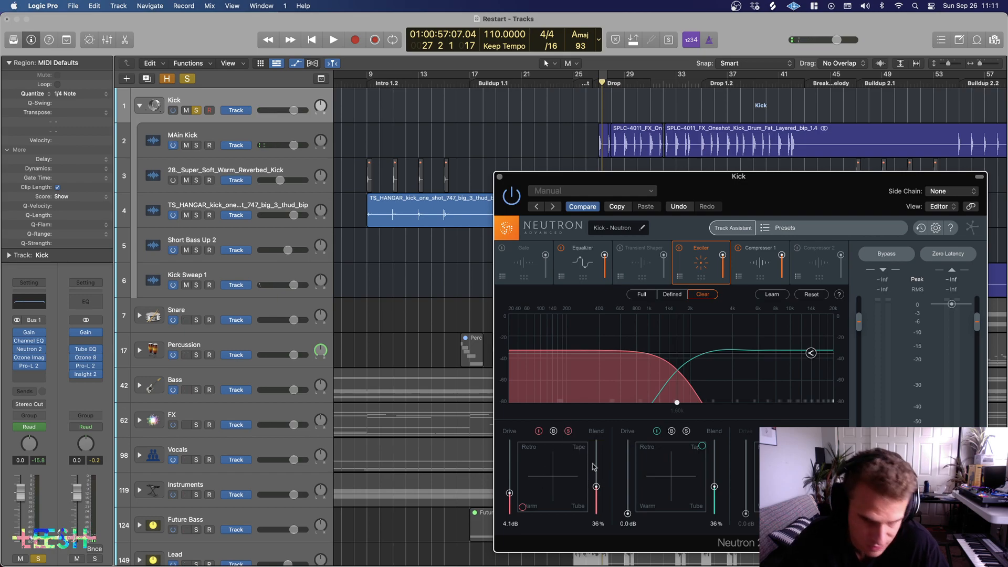
Step: Audition the kick through Neutron's Compressor 1 at the drop, then set its first band's mix to 39.92% and close Neutron
left_click(764, 275)
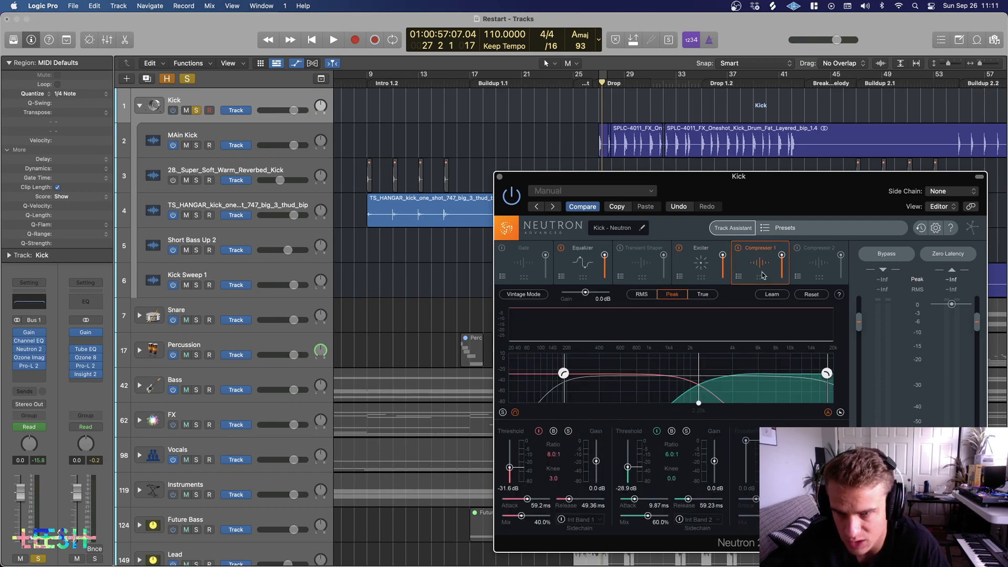
key("space")
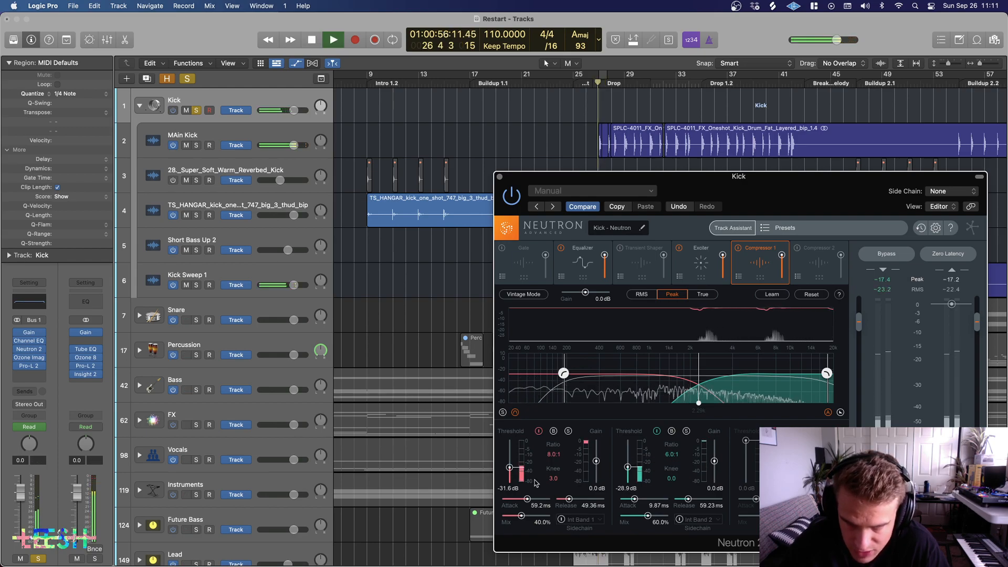
key("space")
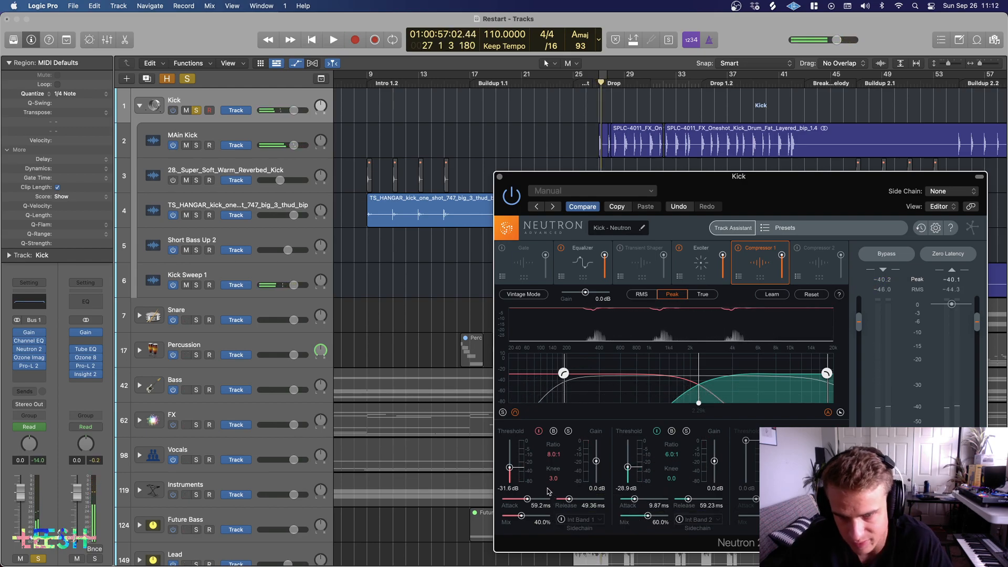
key("space")
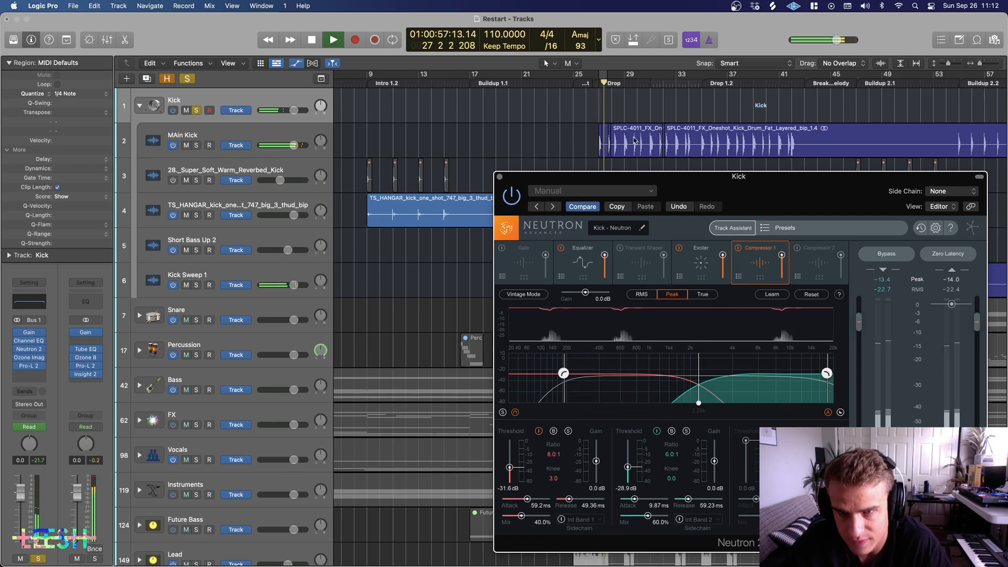
key("space")
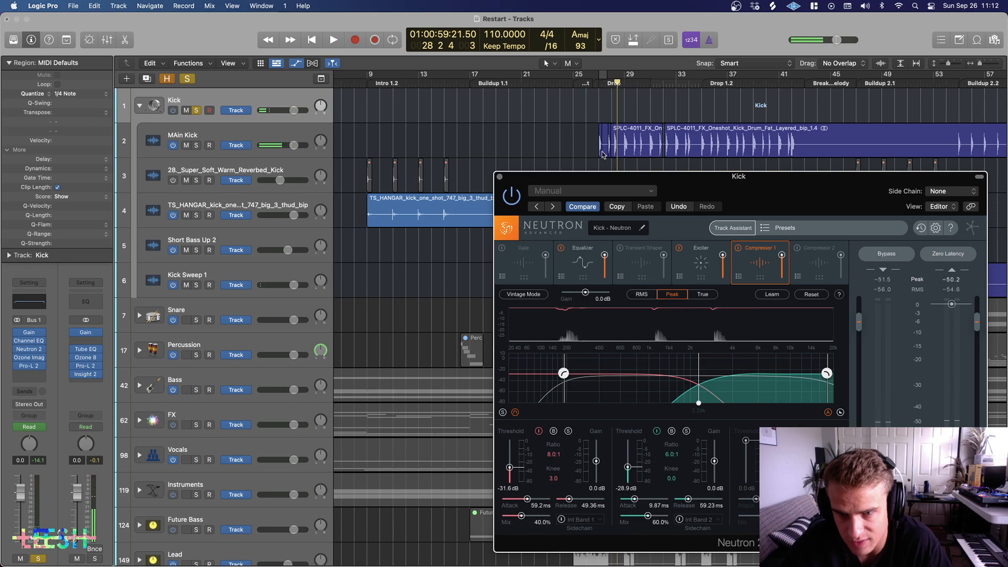
key("space")
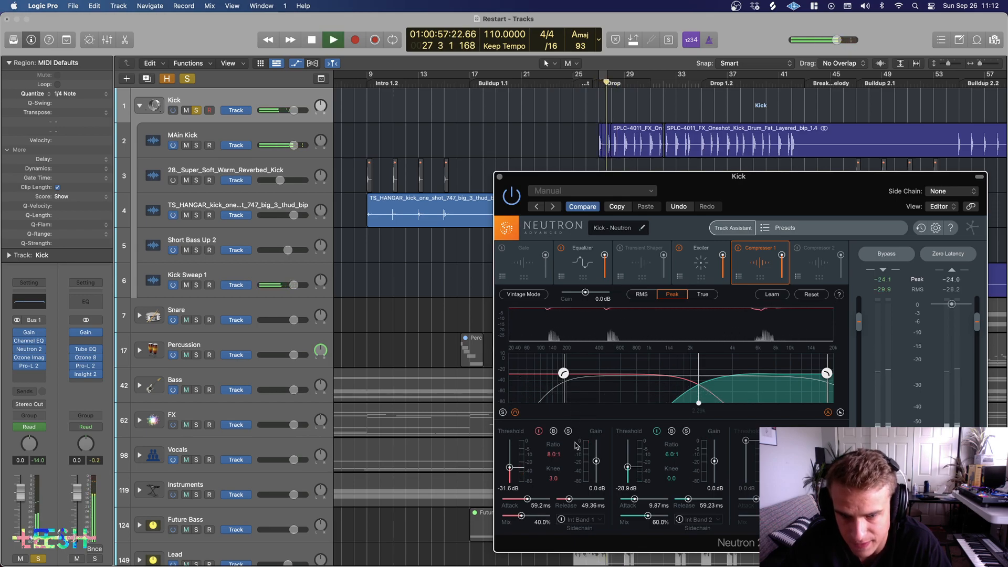
key("space")
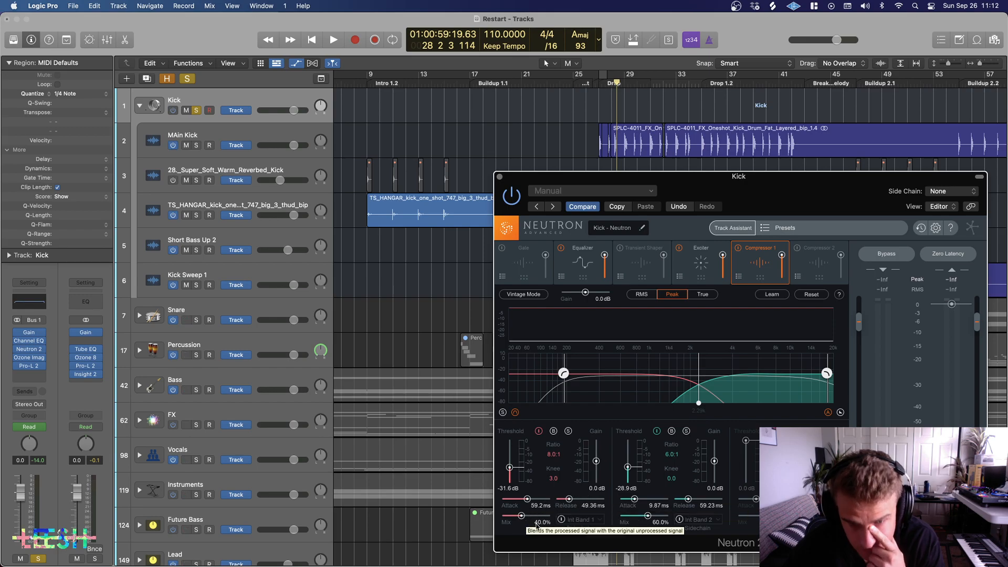
left_click_drag(537, 526, 538, 527)
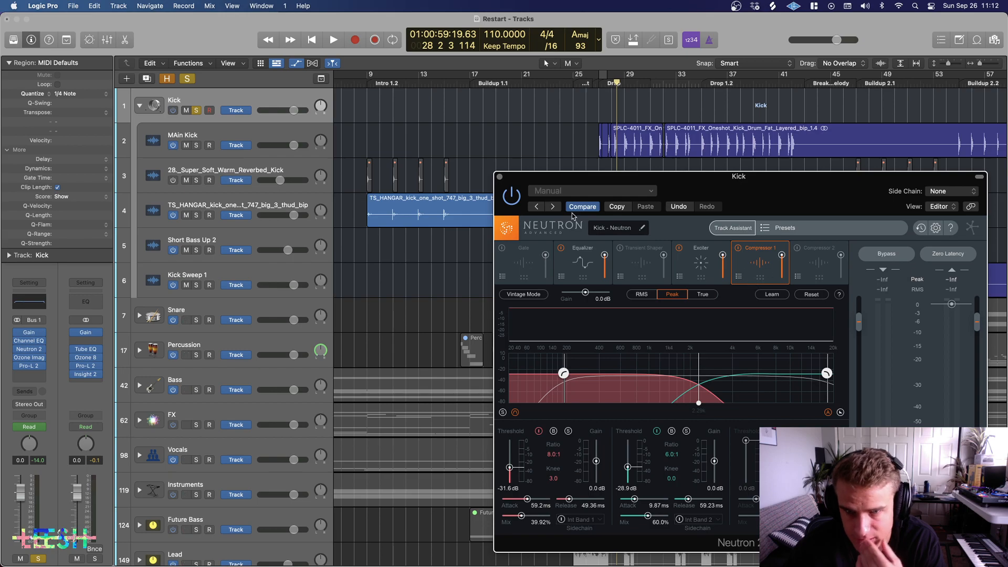
left_click(499, 177)
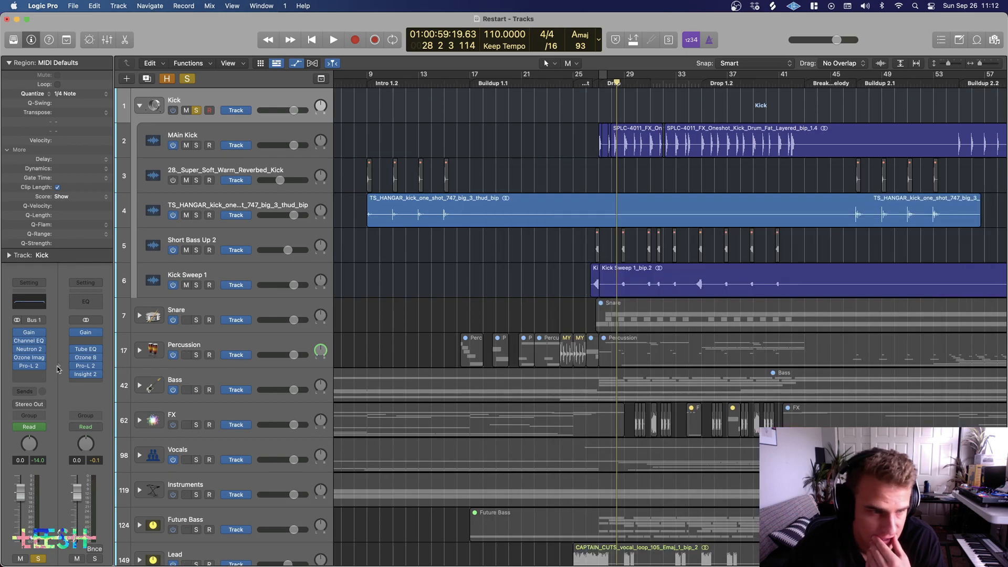
Step: Inspect the Kick stack's Ozone Imager and Pro-L 2 limiter while playing the start of the drop
left_click(30, 359)
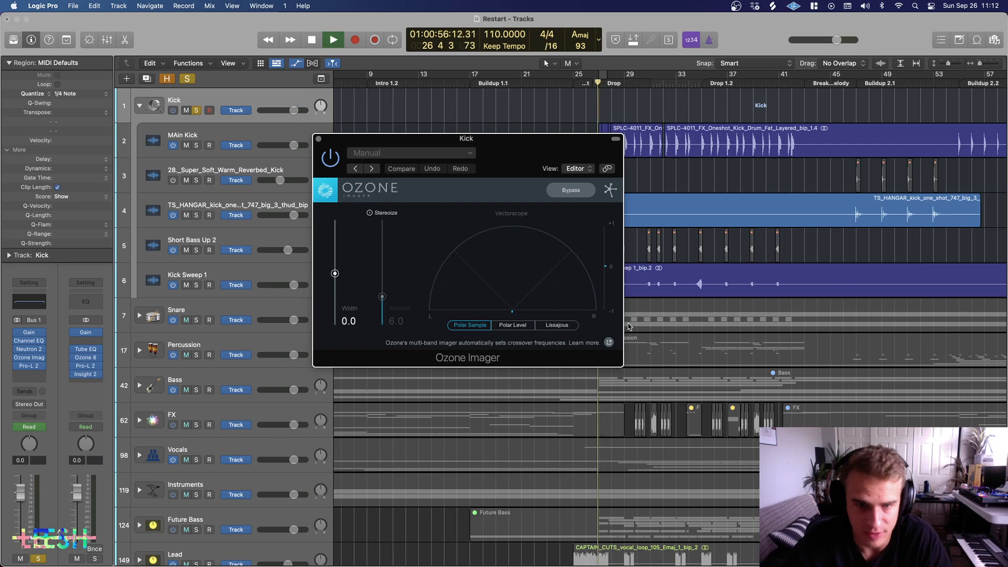
key("space")
left_click(319, 139)
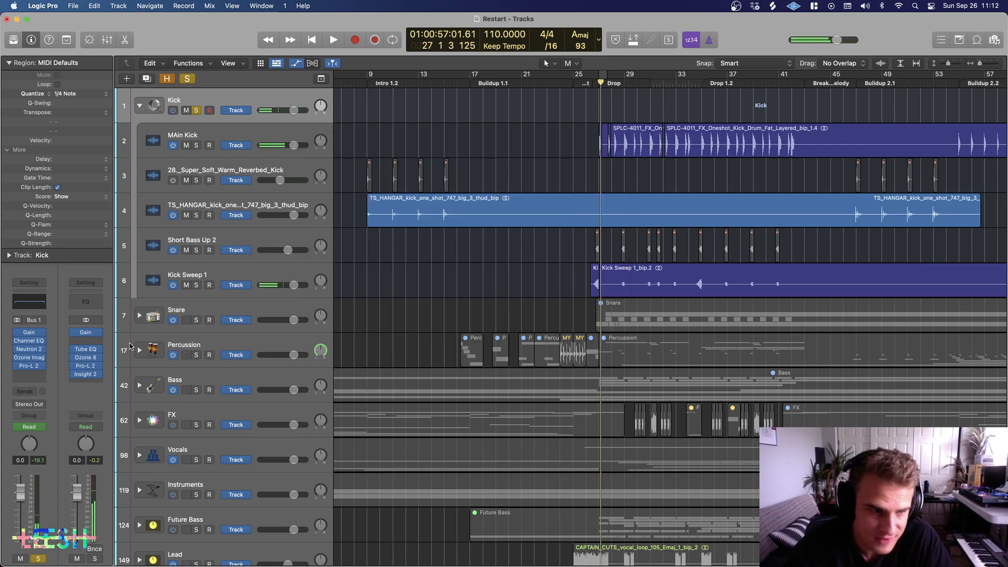
key("space")
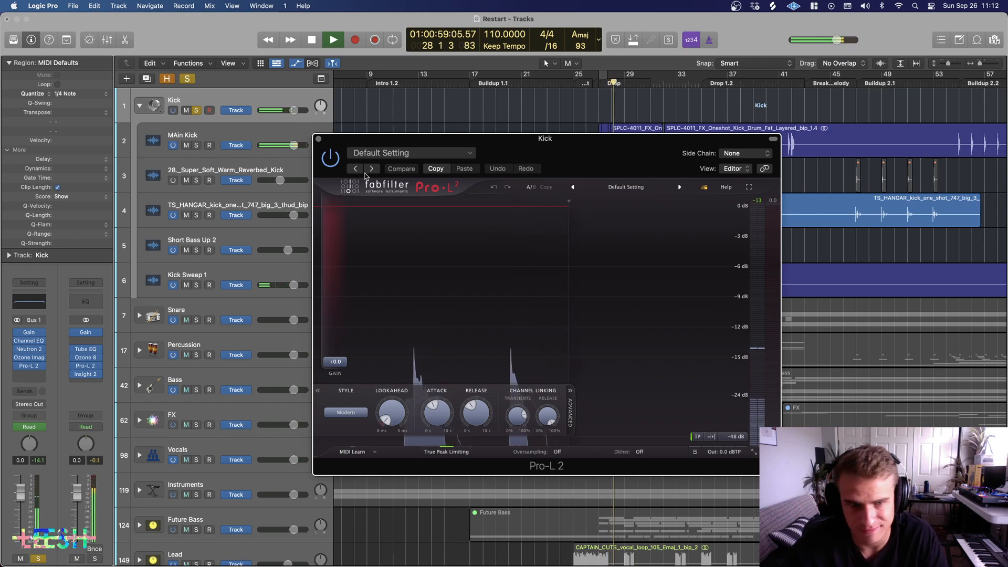
left_click(319, 141)
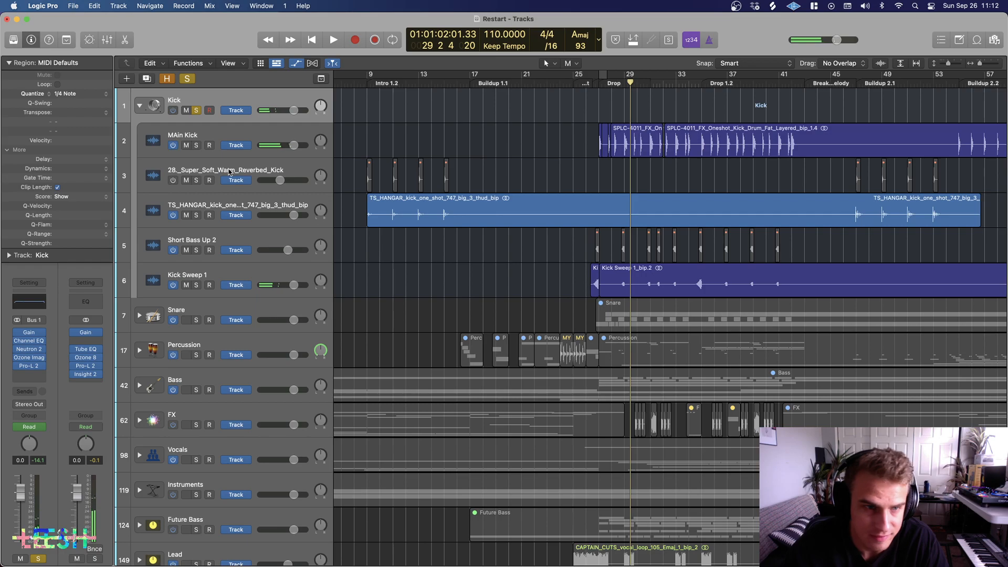
Step: Unsolo the Kick stack and collapse it to its summary track
scroll(588, 219, "down", 5)
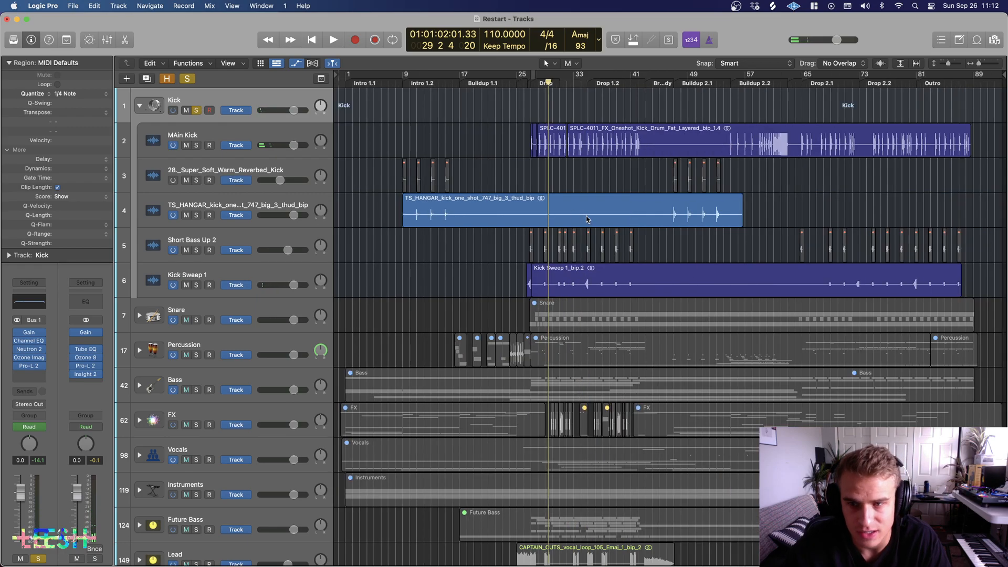
scroll(605, 239, "down", 2)
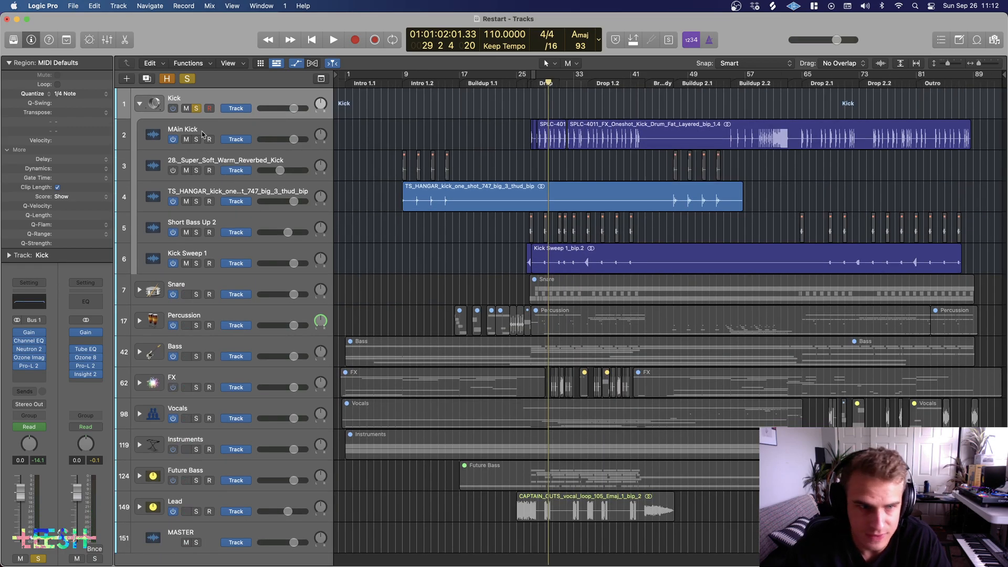
left_click(196, 108)
left_click(139, 105)
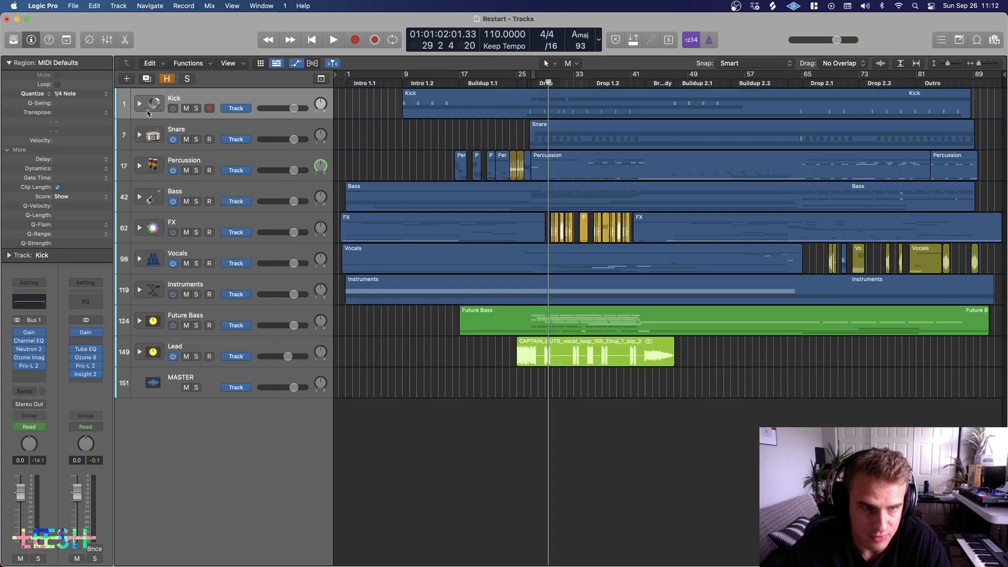
Step: Solo and select the Snare stack and expand it to reveal its layers
left_click(197, 140)
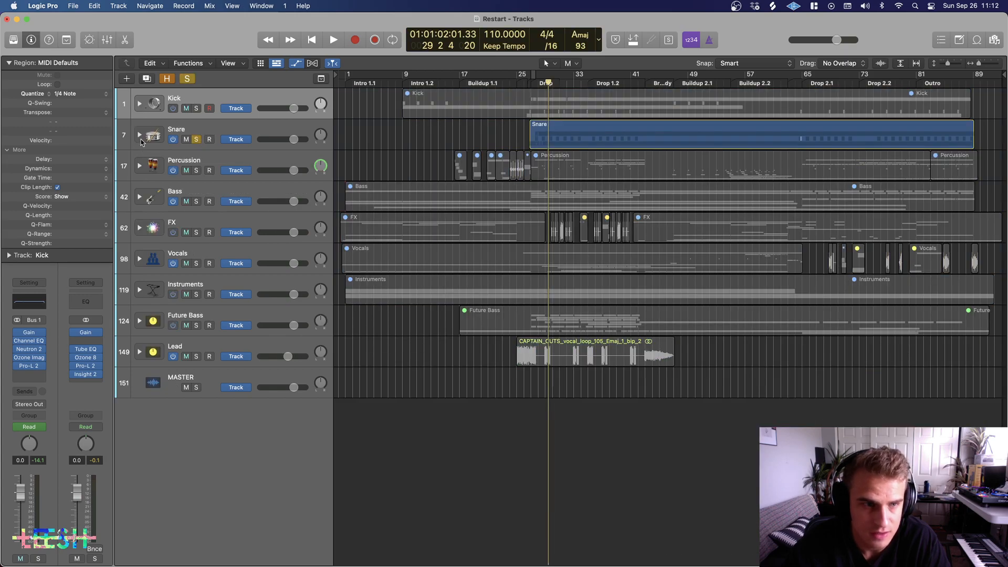
left_click(225, 132)
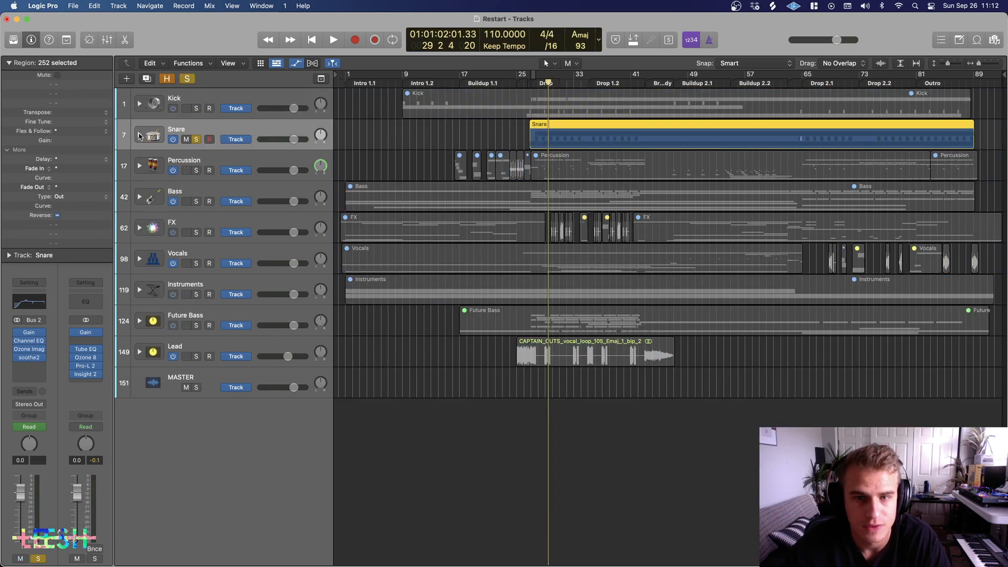
left_click(139, 136)
Step: Set a cycle range from bar 27 to bar 35 over the drop and play the soloed snare layers
scroll(538, 250, "up", 8)
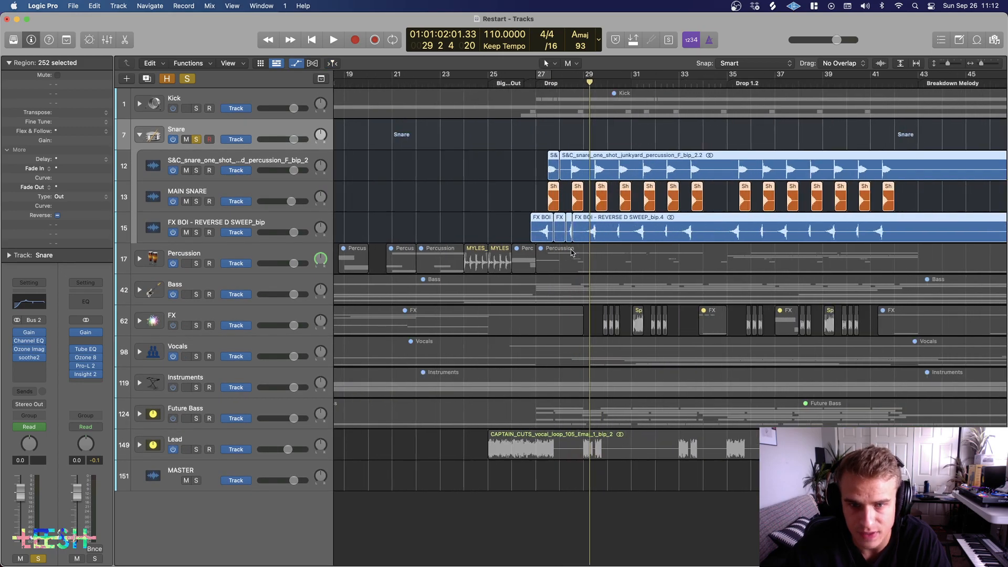
scroll(554, 181, "down", 1)
left_click_drag(542, 74, 738, 74)
key("space")
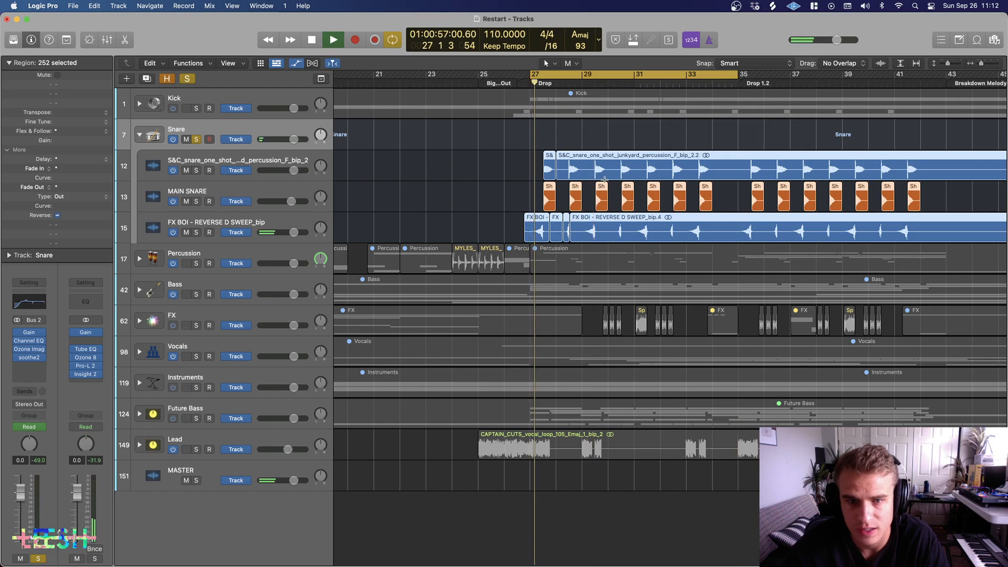
scroll(615, 174, "up", 4)
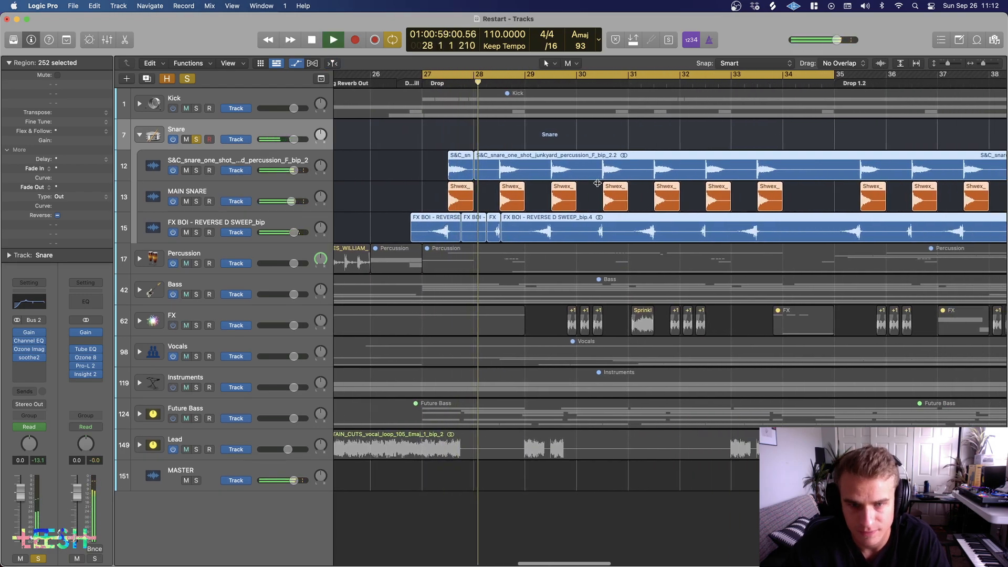
Step: Show the tracks' automation while the snare layers play through the cycle, and stop playback
key("a")
scroll(418, 187, "up", 1)
scroll(419, 188, "up", 2)
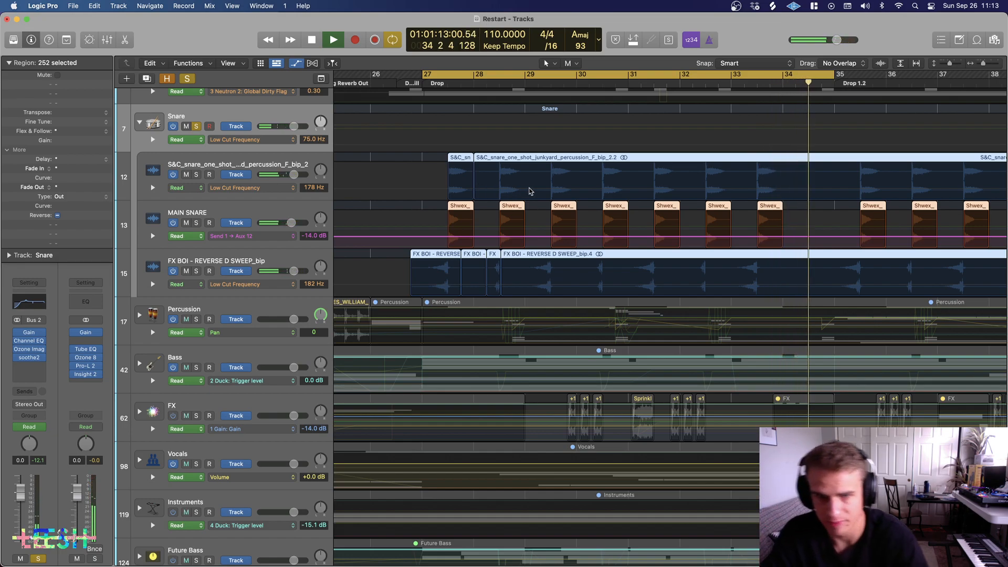
key("space")
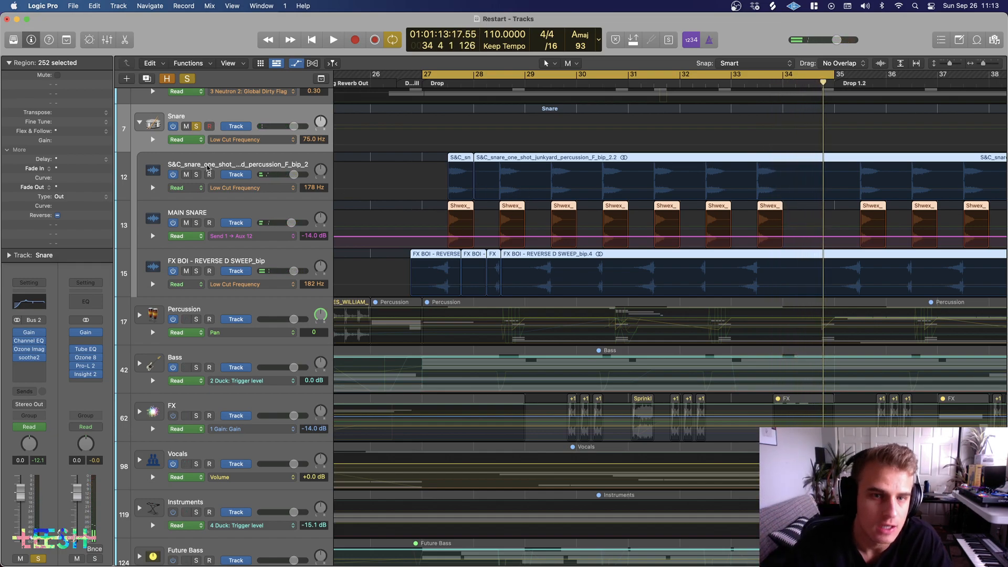
Step: Unsolo the Snare stack, solo its S&C junkyard percussion layer and play the start of the drop twice
left_click(200, 174)
left_click(197, 126)
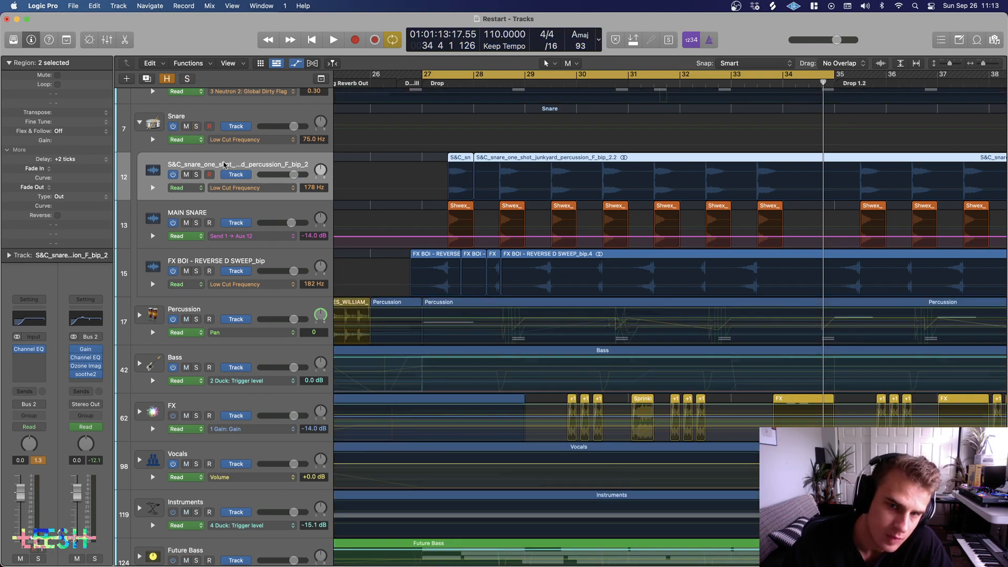
left_click(197, 175)
key("space")
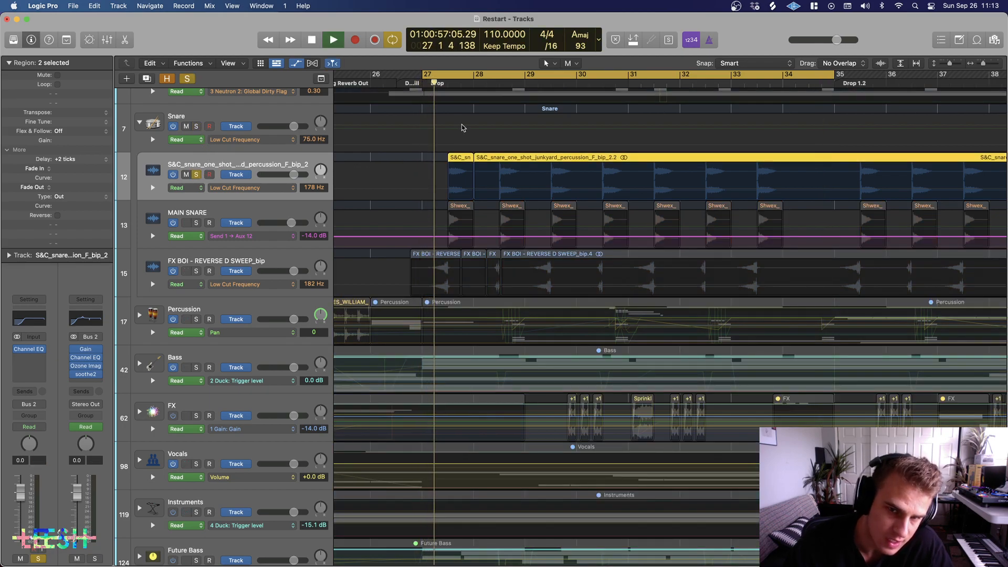
key("space")
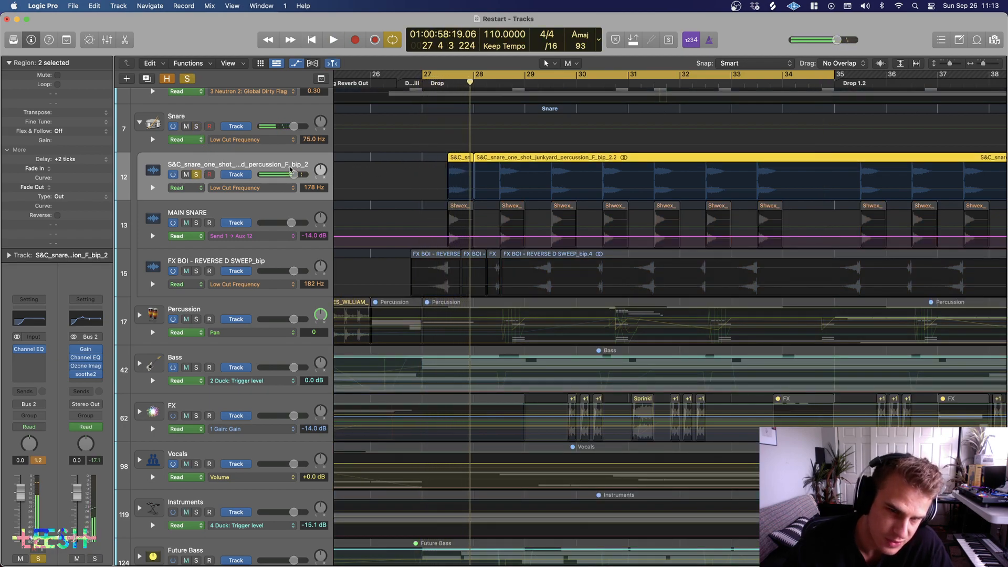
key("space")
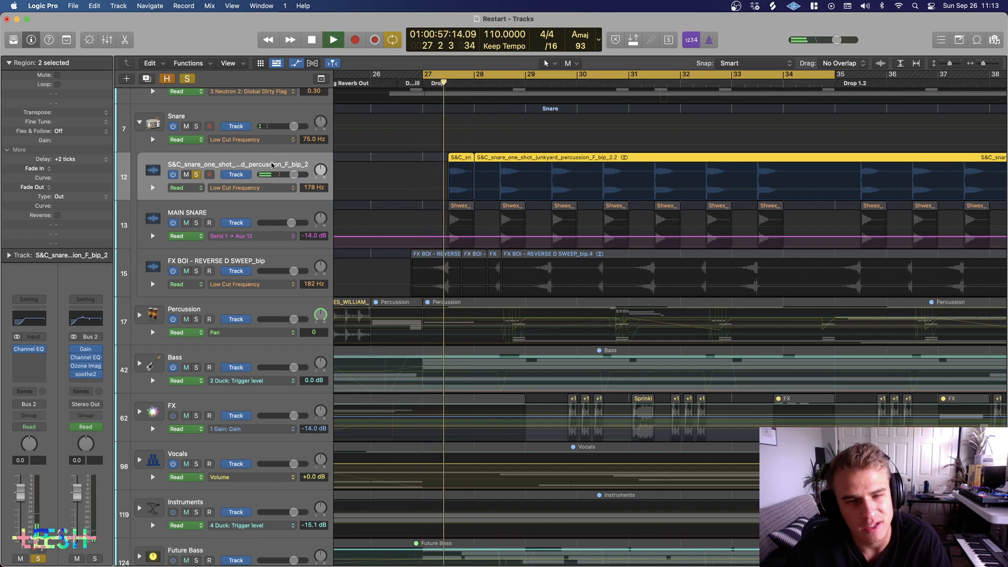
key("space")
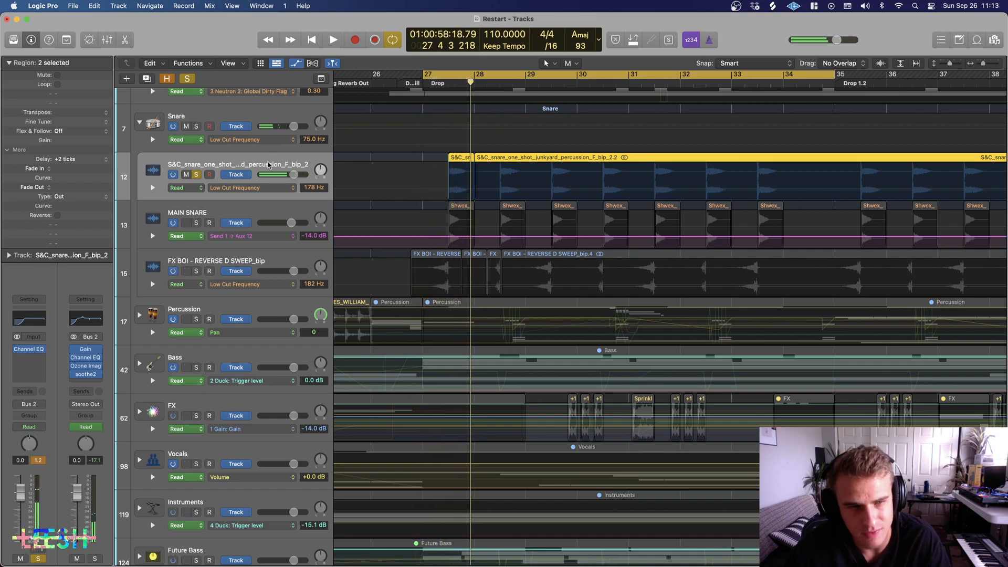
Step: Check the low cut in the S&C snare layer's Channel EQ during playback, close the EQ and briefly replay the layer
left_click(29, 319)
key("space")
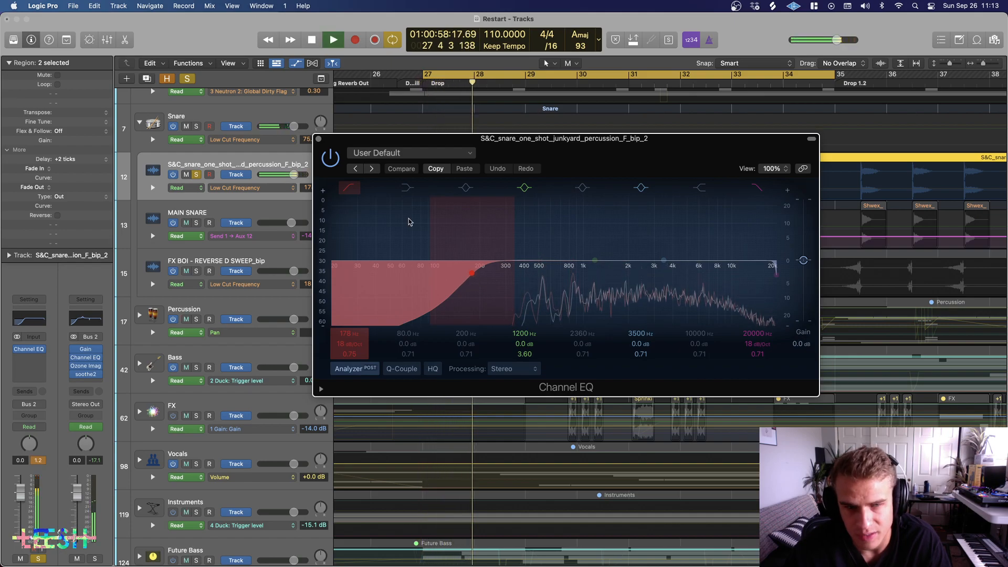
key("space")
left_click(318, 137)
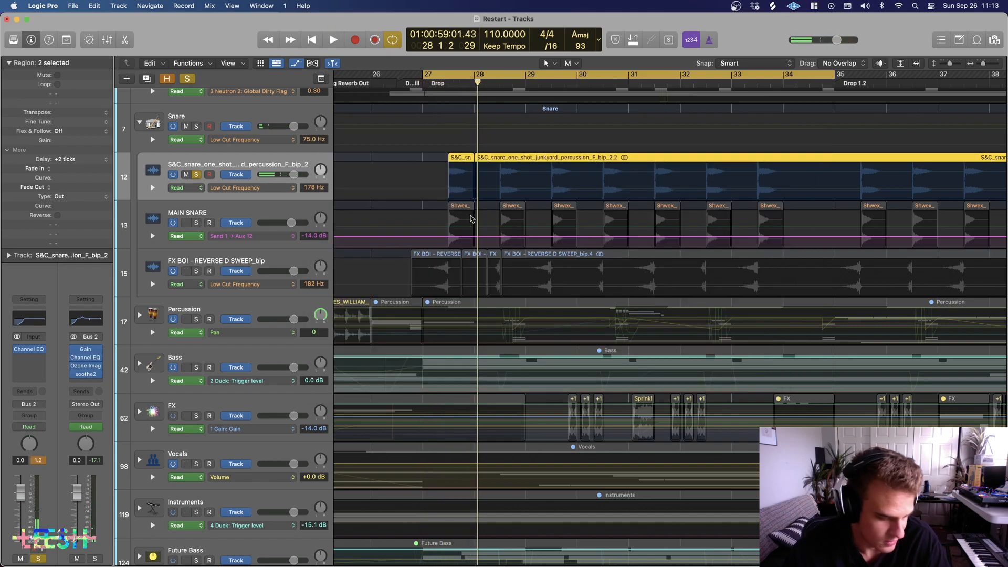
key("space")
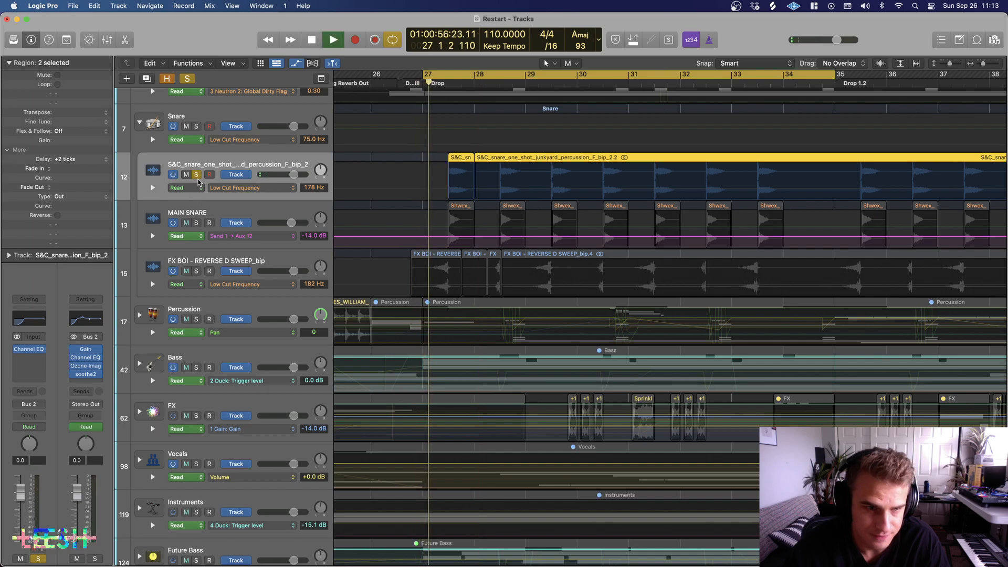
key("space")
Step: Switch the solo from the S&C snare layer to MAIN SNARE and replay the start of the drop
key("s")
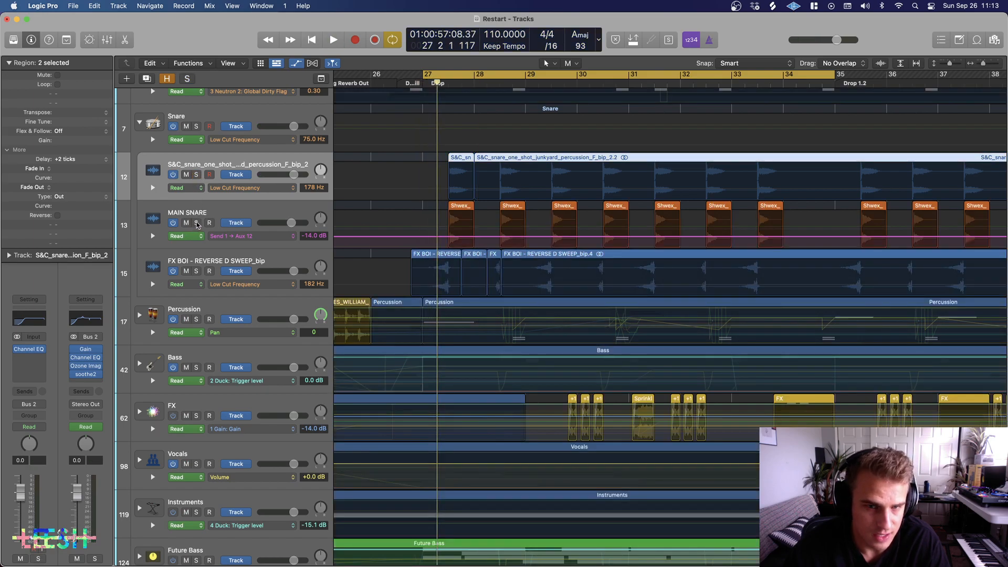
left_click(197, 223)
key("space")
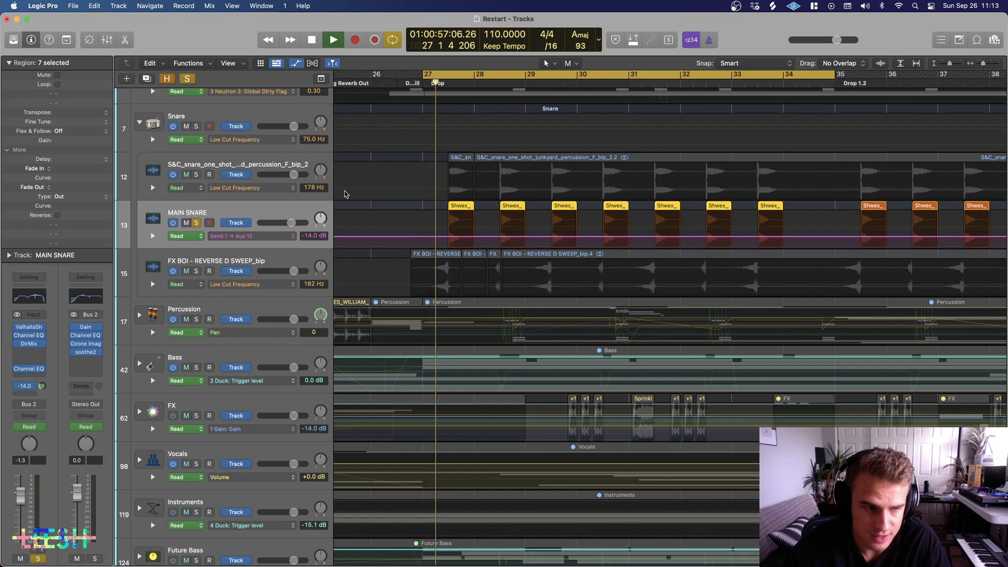
key("space")
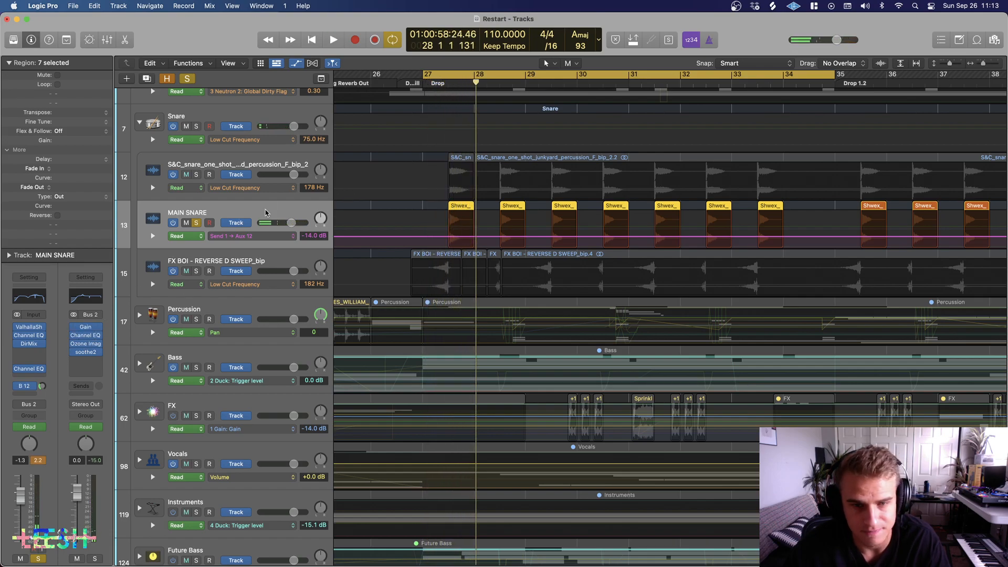
key("space")
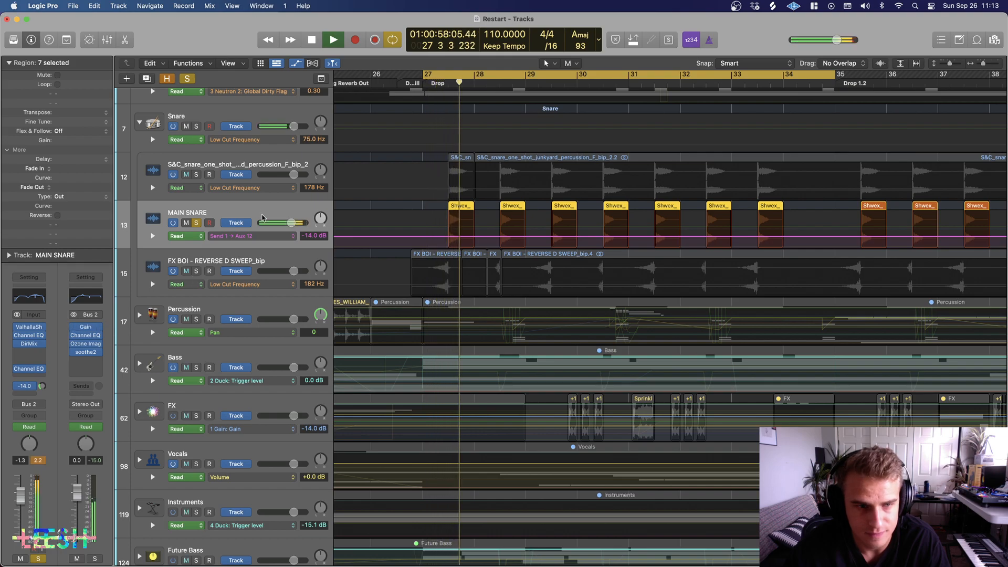
Step: Examine MAIN SNARE's Channel EQ curve while playing the start of the drop twice, and close the EQ
left_click(29, 297)
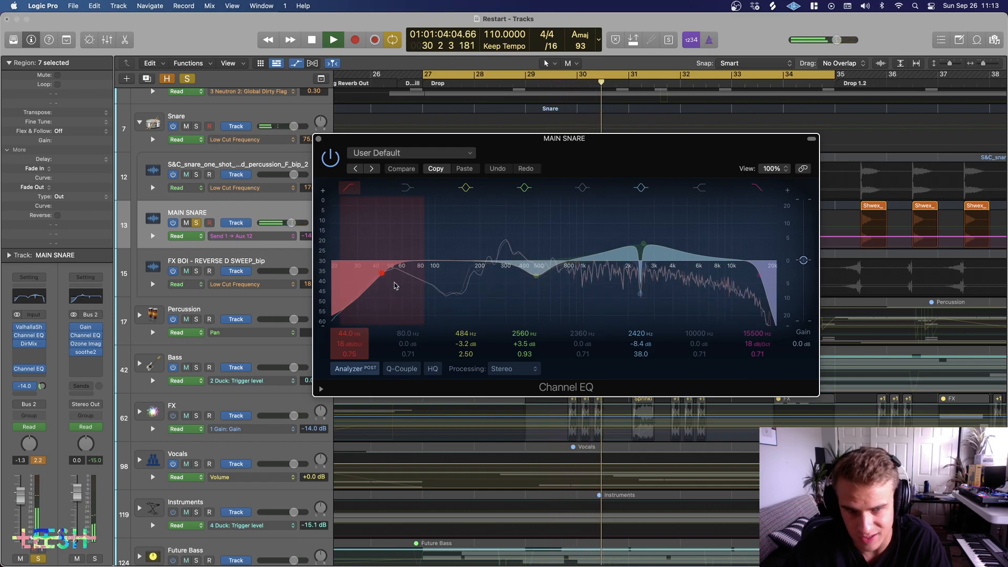
key("space")
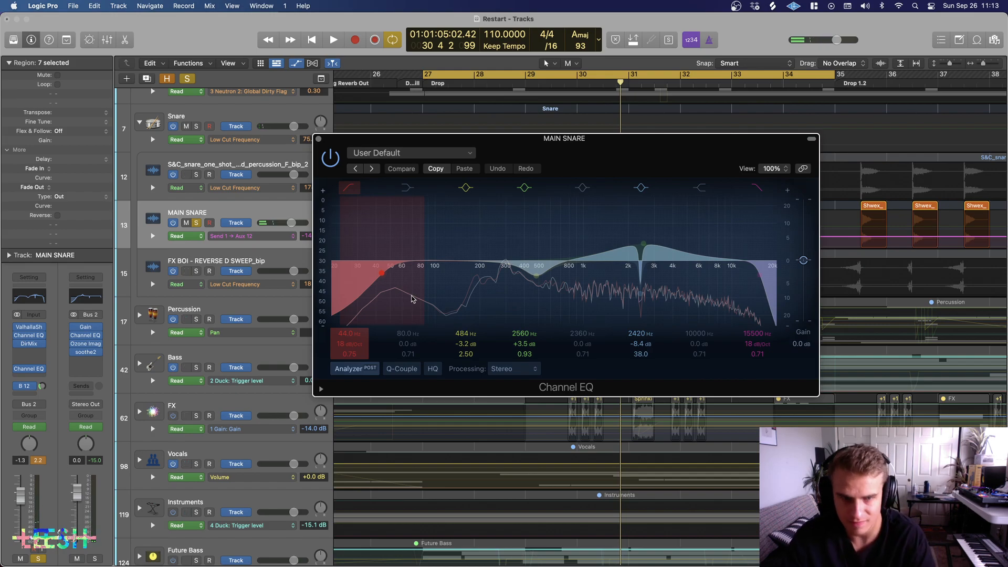
key("space")
key("space")
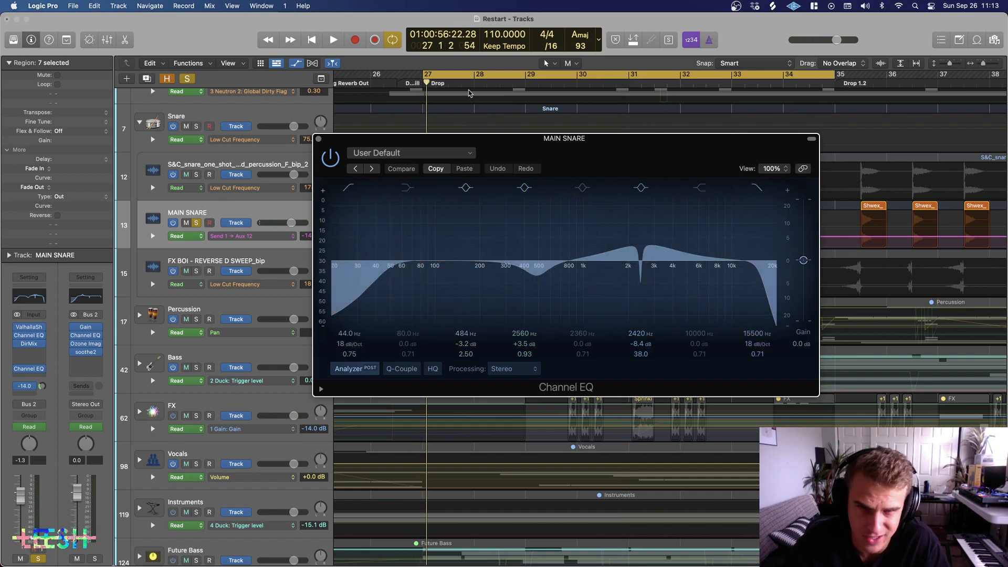
key("space")
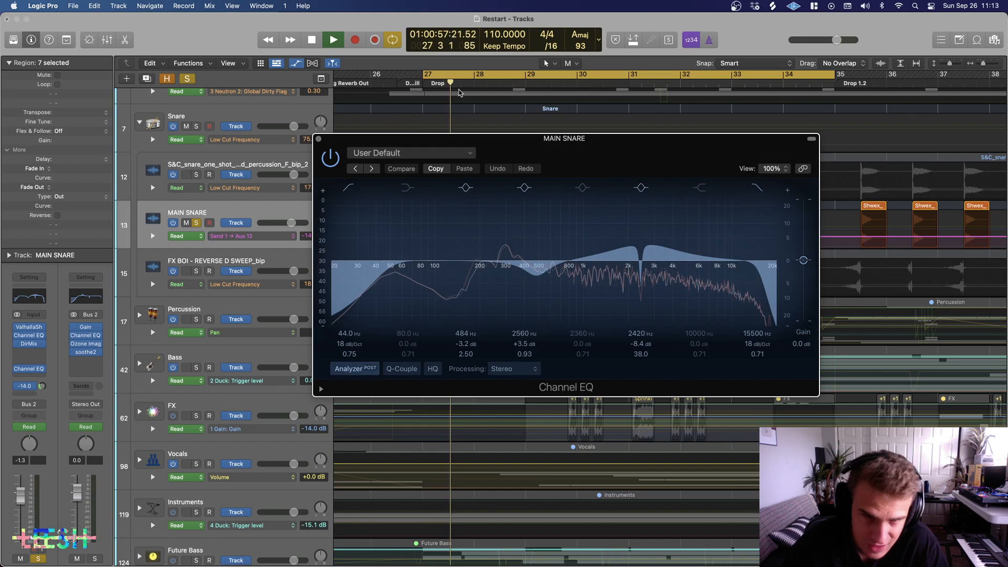
key("space")
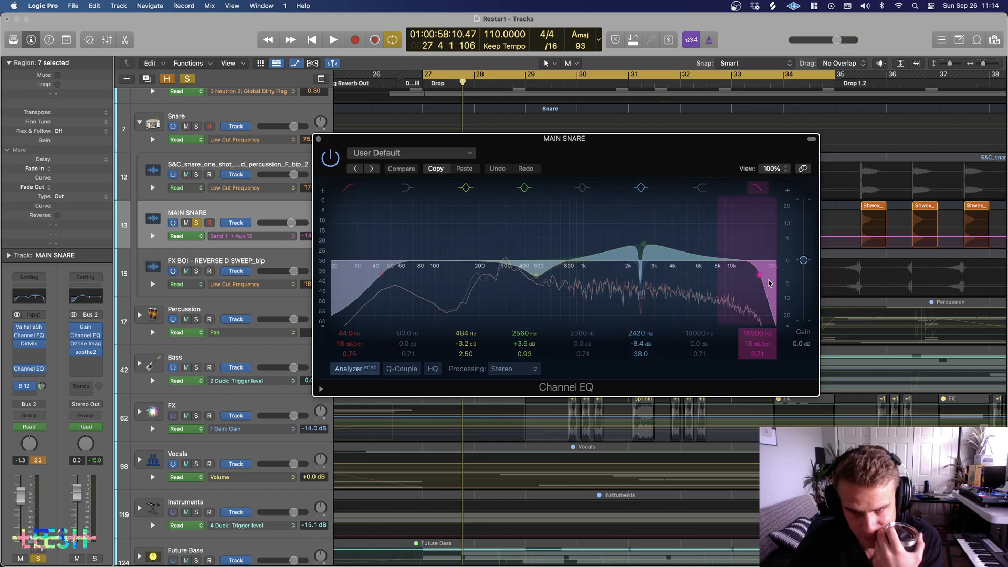
left_click(318, 139)
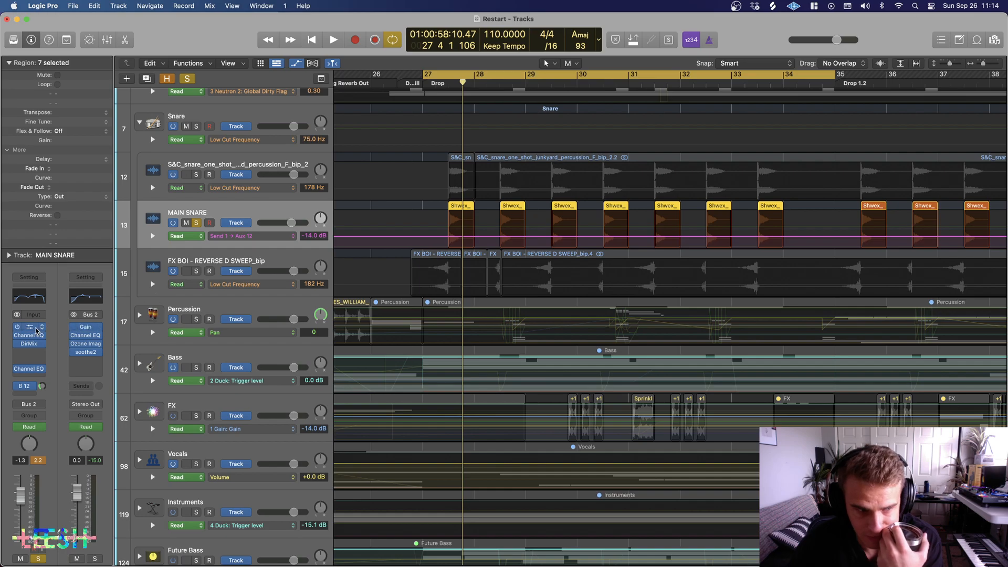
Step: Relaunch Logic Pro, quit the Hybrid licence notice, ignore the incompatible Audio Units and load the auto-saved version of the Restart project
key("super+Tab")
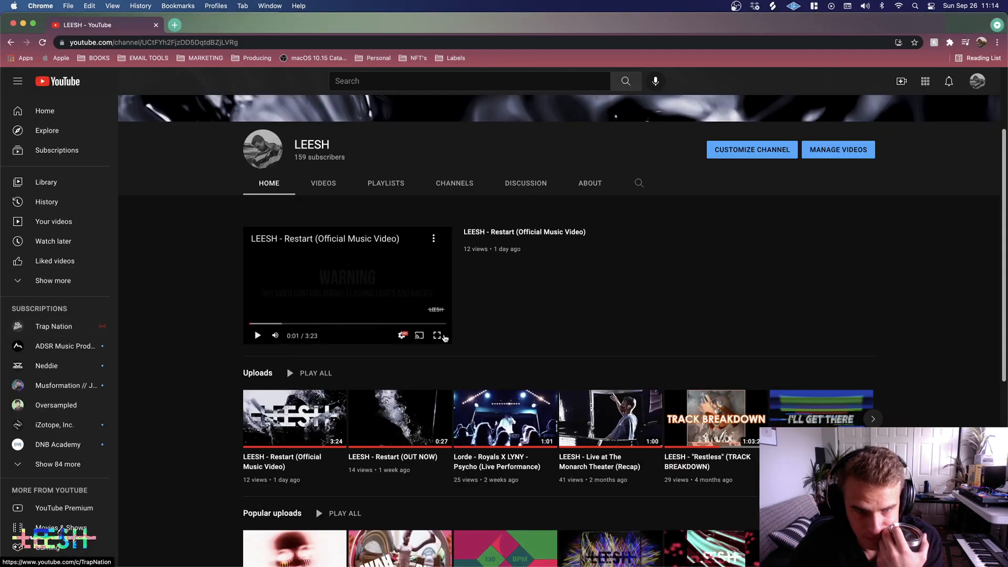
mouse_move(563, 564)
left_click(447, 555)
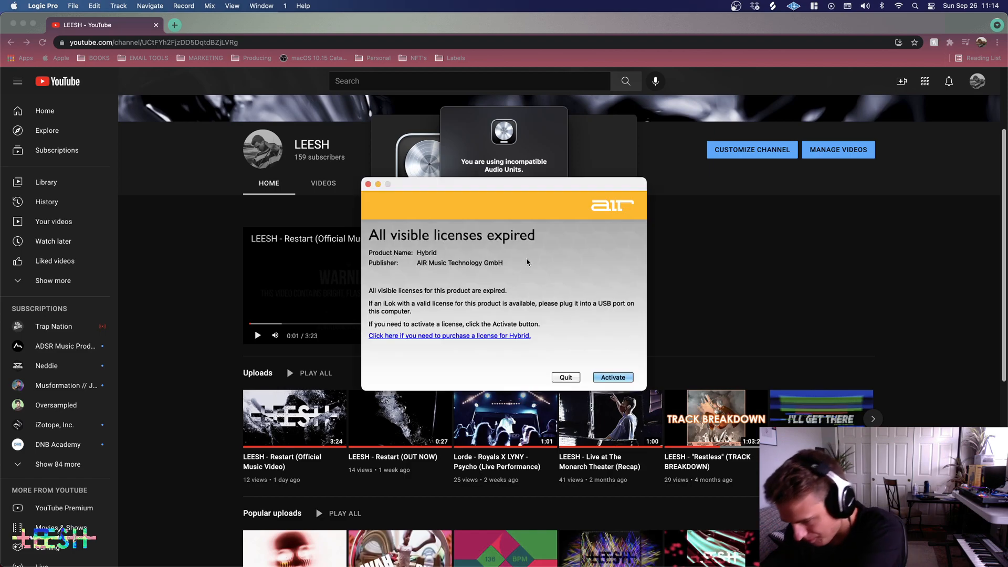
left_click(576, 379)
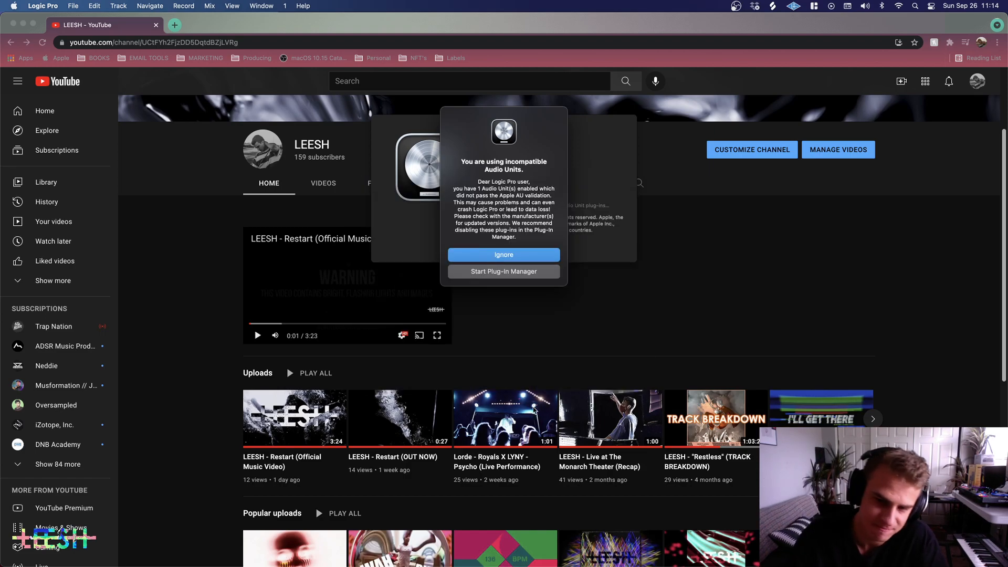
key("Return")
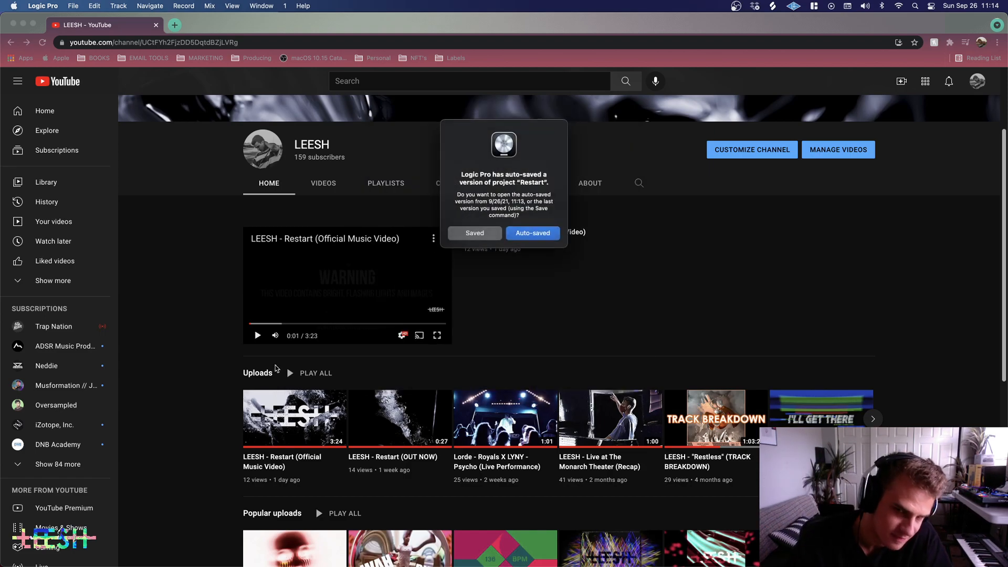
left_click(533, 234)
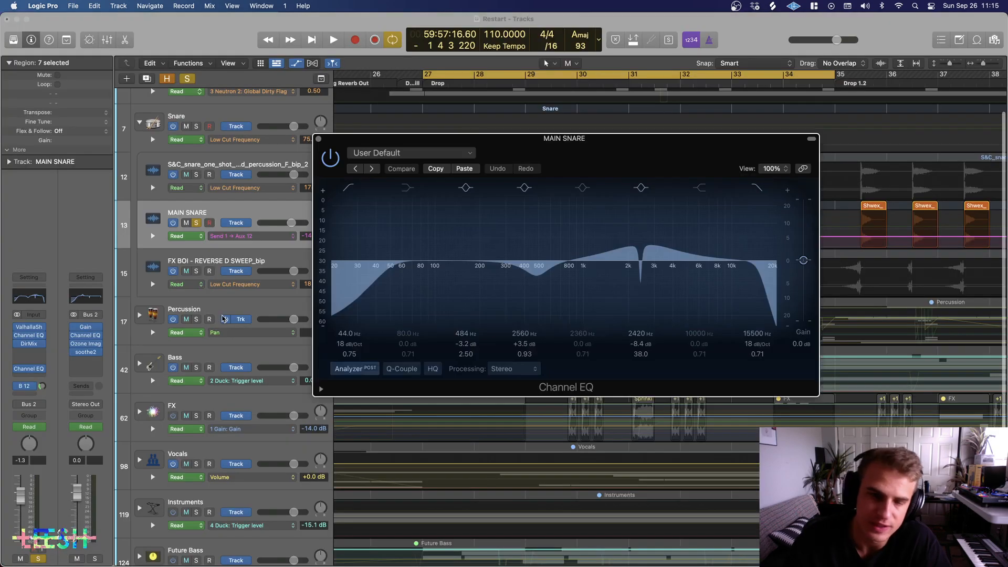
Step: Close MAIN SNARE's Channel EQ, open its Direction Mixer to view the spread settings and ignore the crash report
left_click(318, 139)
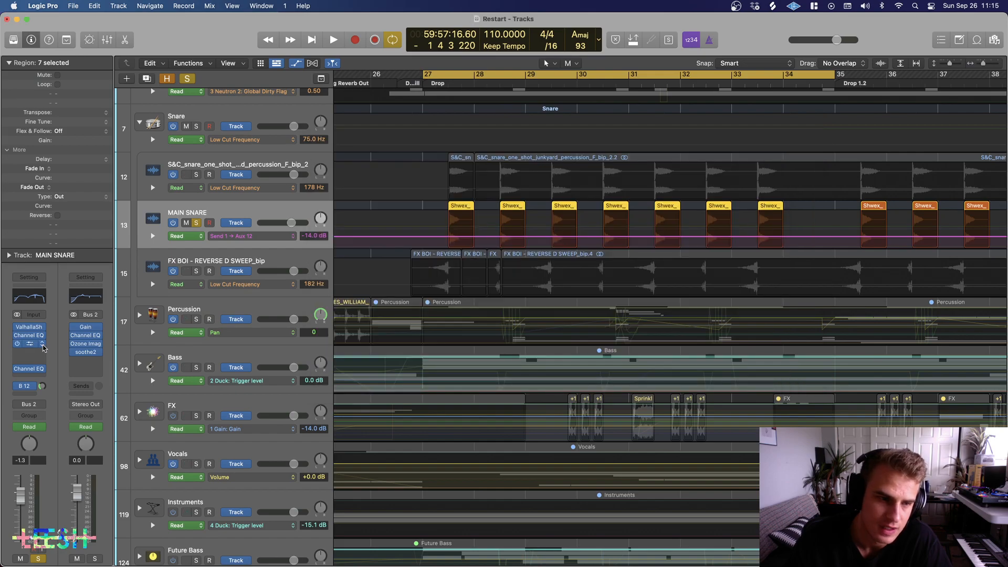
left_click(30, 345)
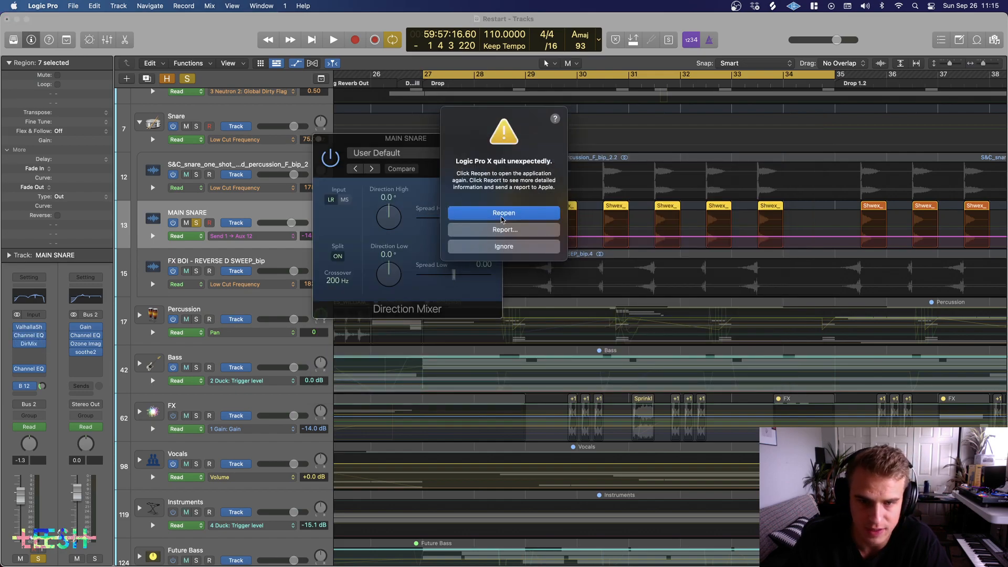
left_click(502, 246)
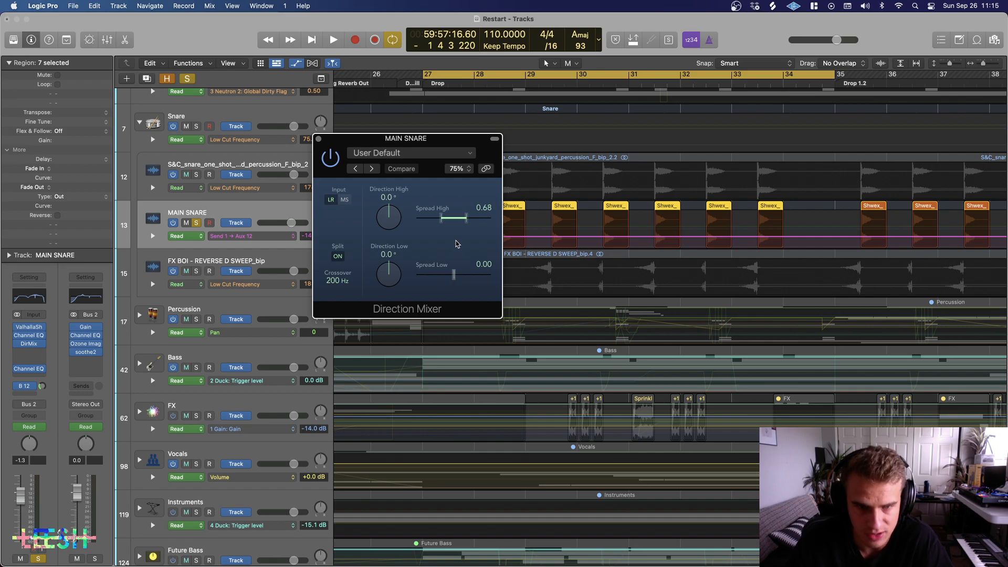
Step: Show the Aux 12 channel fed by MAIN SNARE's Bus 12 send, close the Direction Mixer and play the drop briefly
left_click(24, 386)
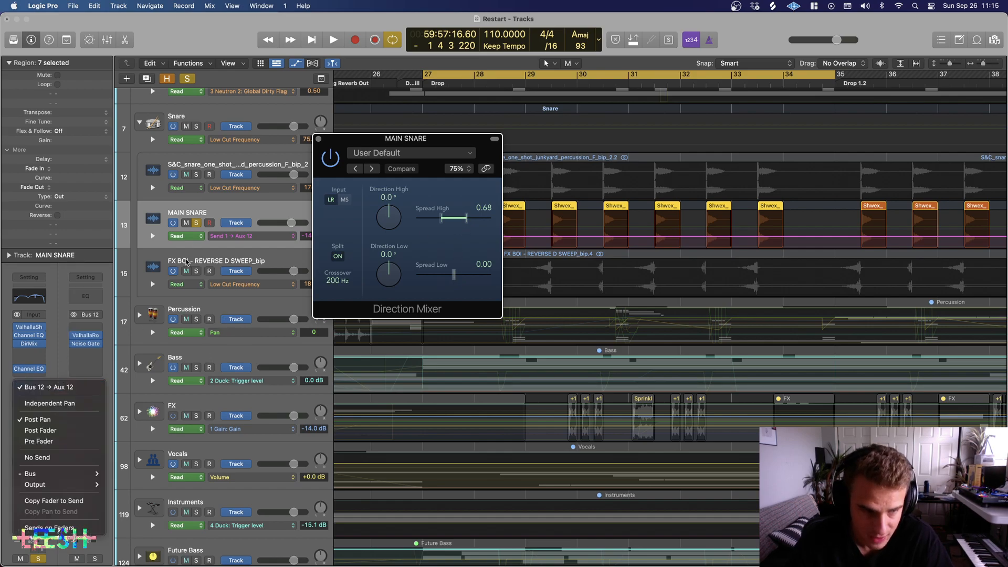
left_click(318, 139)
left_click(318, 139)
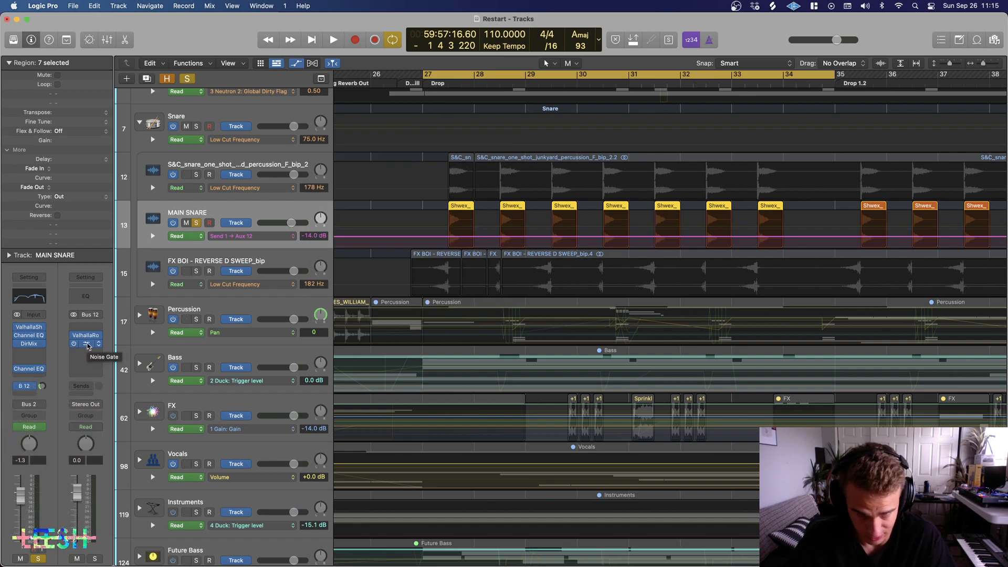
key("space")
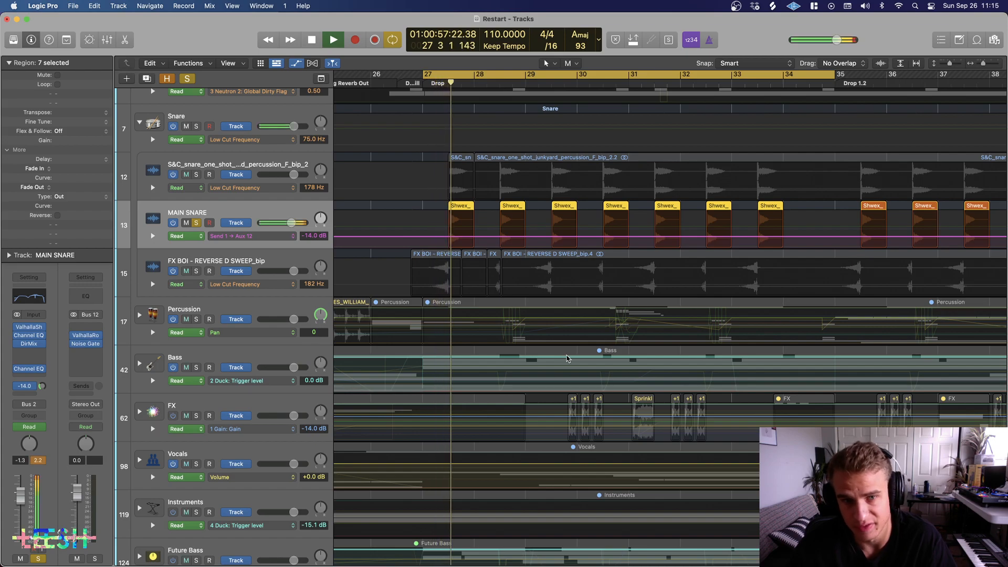
key("space")
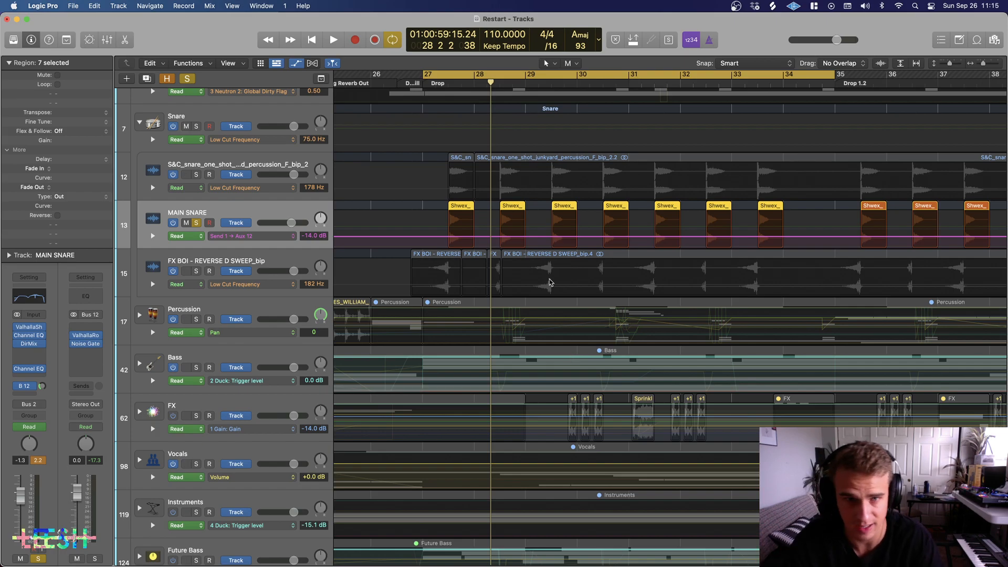
Step: Replay MAIN SNARE with its Aux 12 send from the start of the drop, and stop playback
left_click(474, 83)
left_click(419, 83)
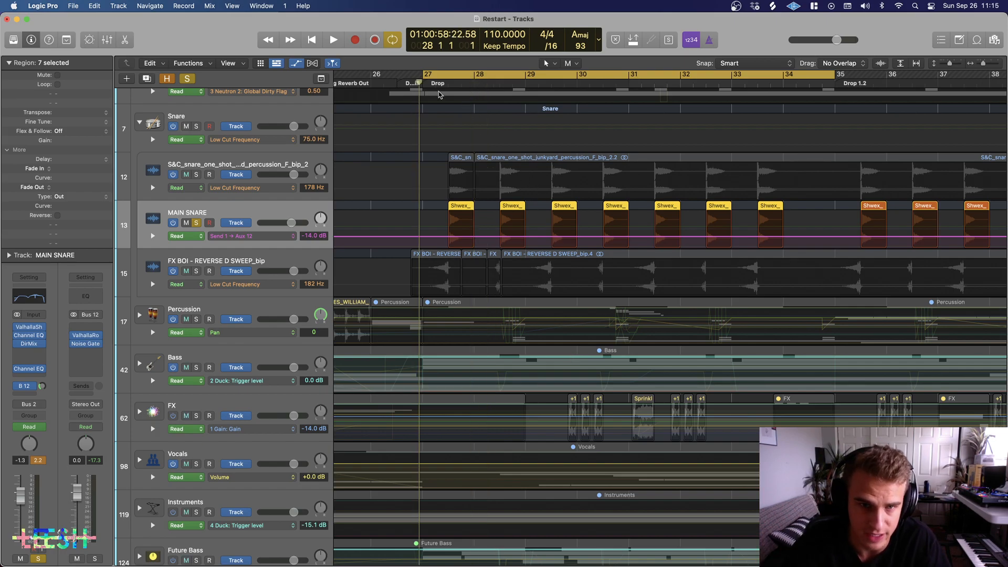
key("space")
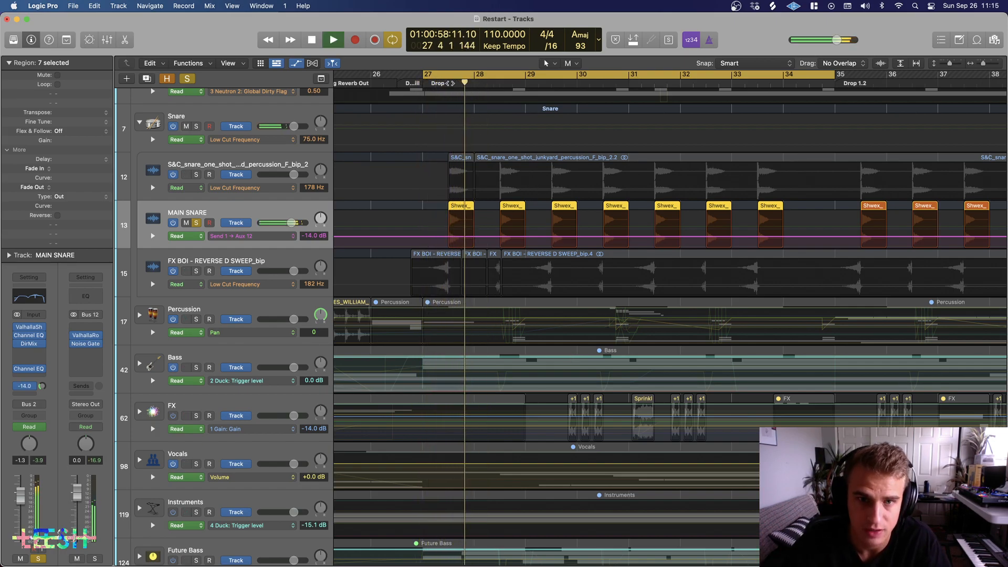
key("space")
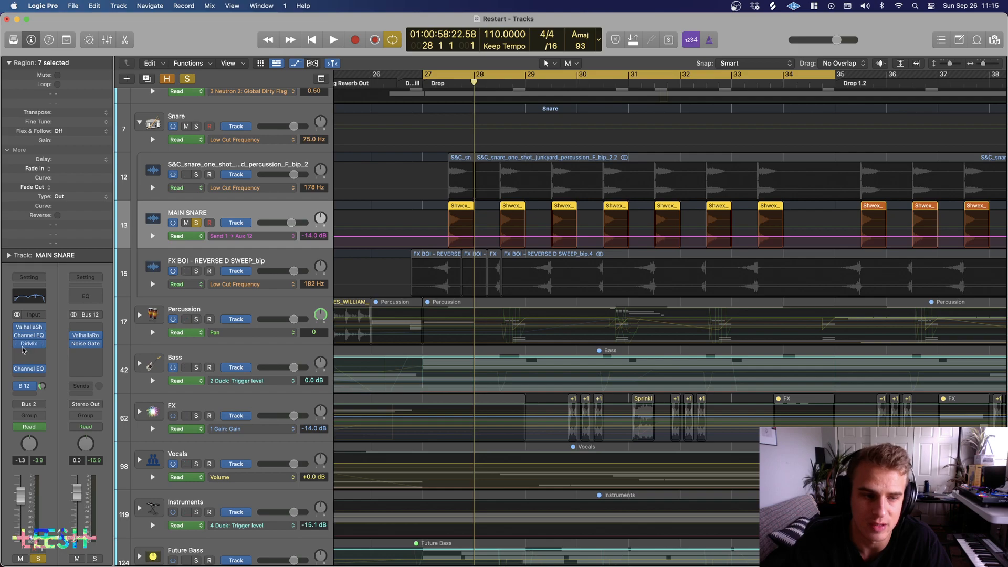
Step: Check the Noise Gate on Aux 12 while the main snare plays, and close the plug-in
left_click(86, 343)
key("space")
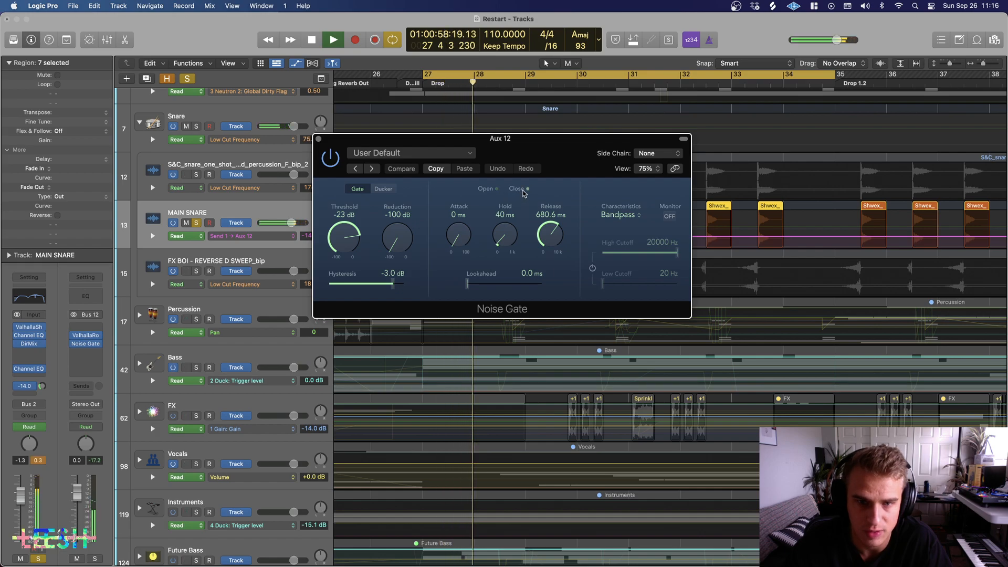
key("space")
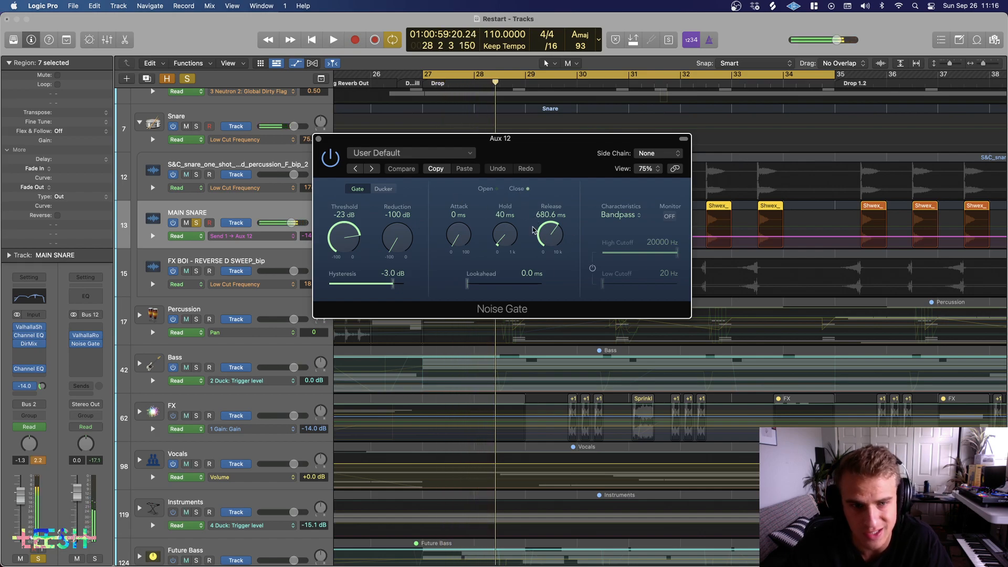
left_click(319, 139)
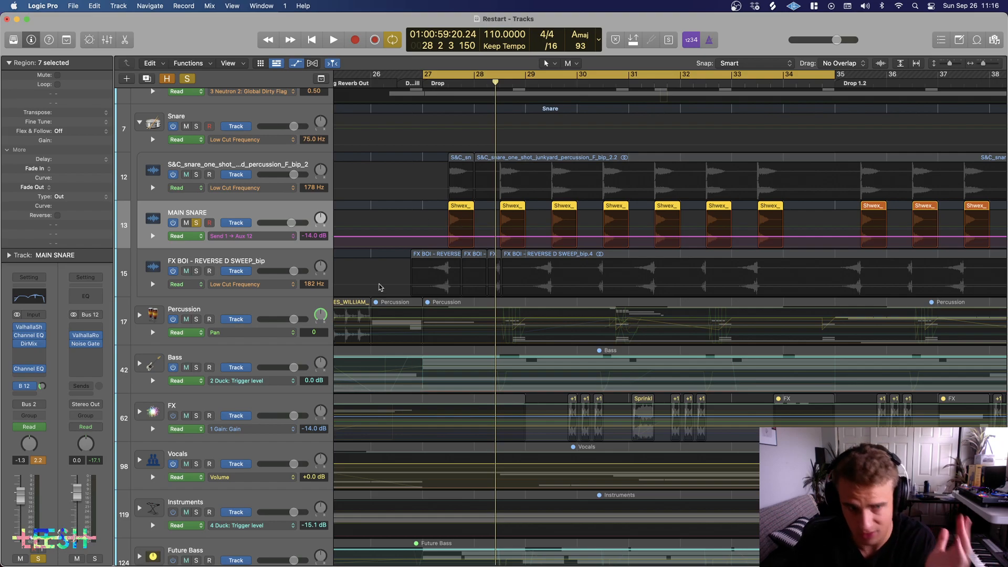
Step: Move the solo from MAIN SNARE to the FX BOI reverse sweep layer and play it across the drop
left_click(197, 224)
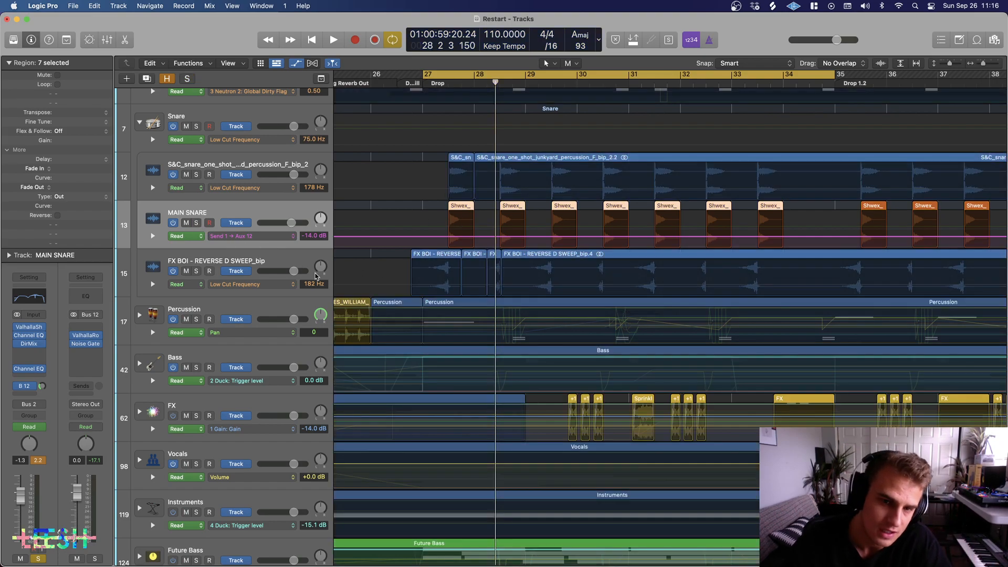
left_click(196, 174)
left_click(196, 222)
left_click(197, 271)
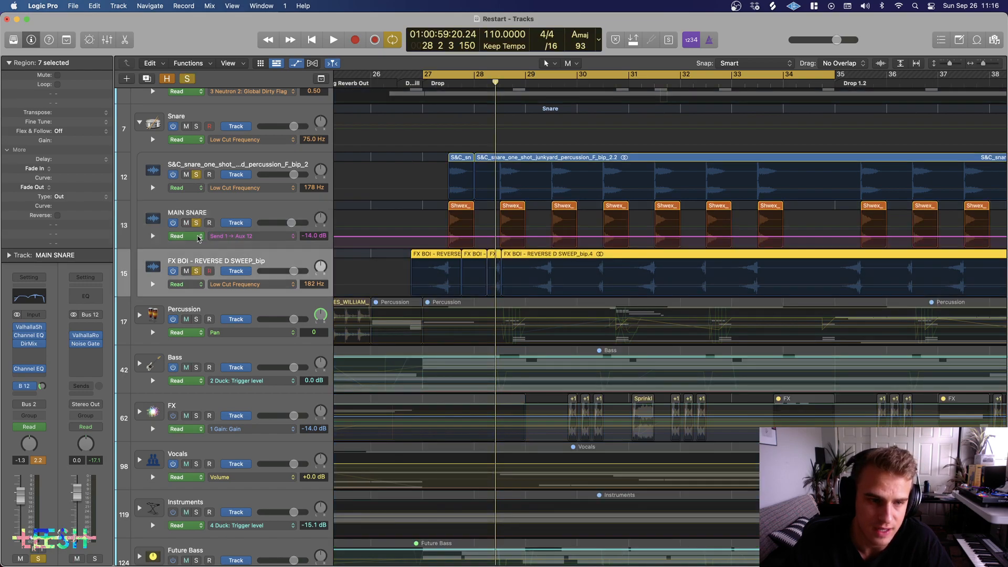
left_click(198, 223)
left_click(196, 174)
key("space")
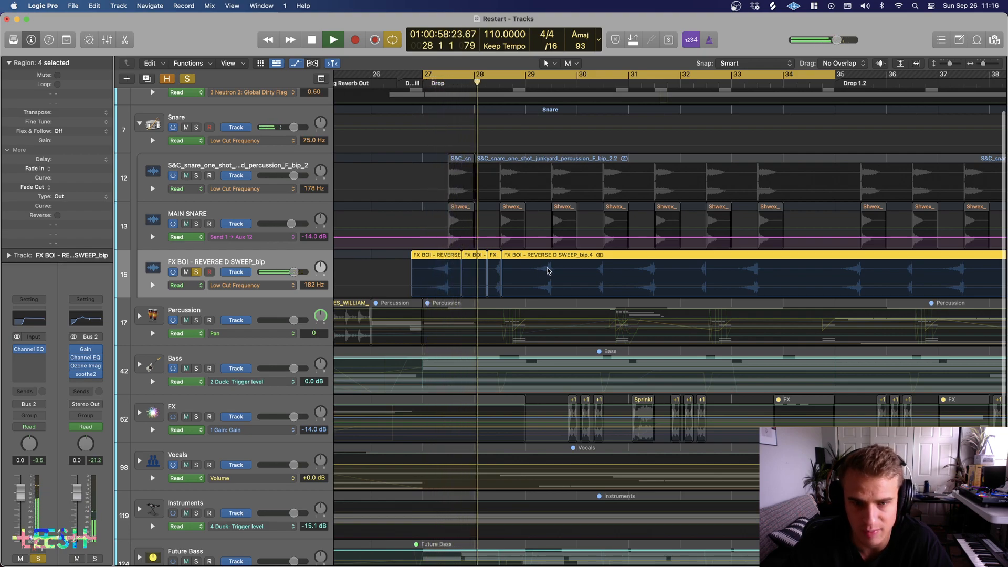
scroll(546, 271, "right", 4)
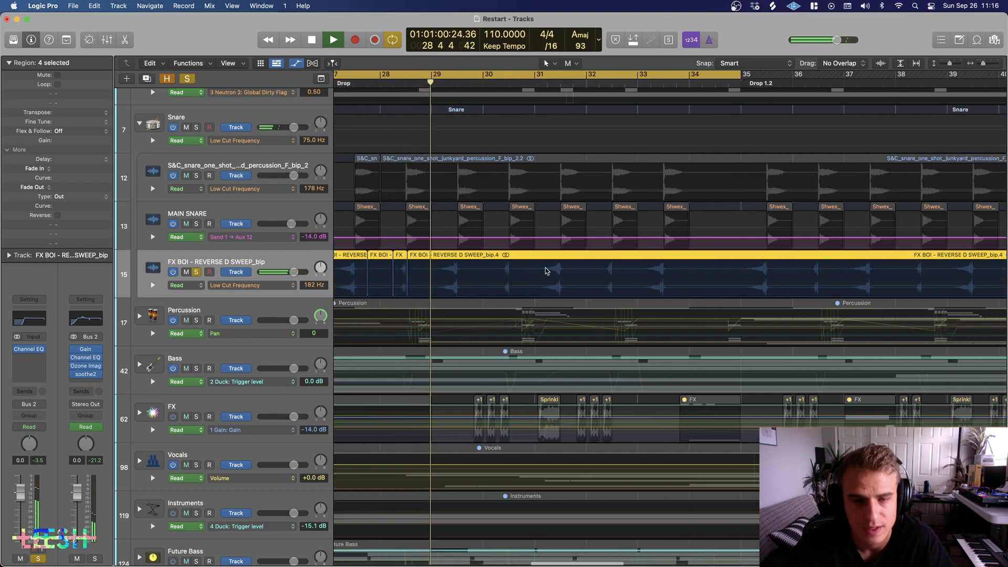
scroll(546, 271, "down", 6)
scroll(501, 262, "left", 4)
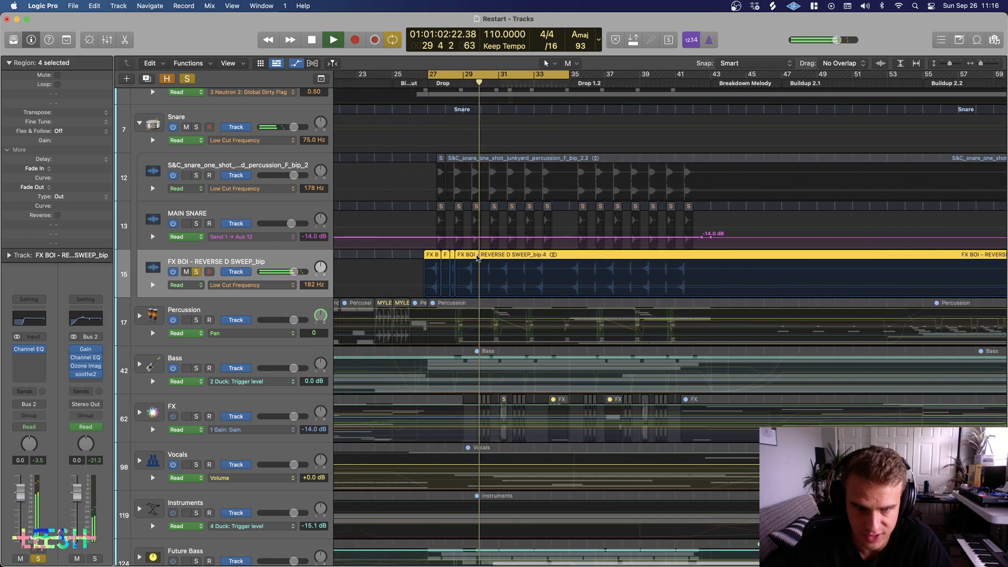
Step: Solo the whole Snare stack in place of the FX BOI layer during playback, and stop
left_click(197, 128)
left_click(197, 127)
left_click_drag(196, 175, 196, 272)
key("space")
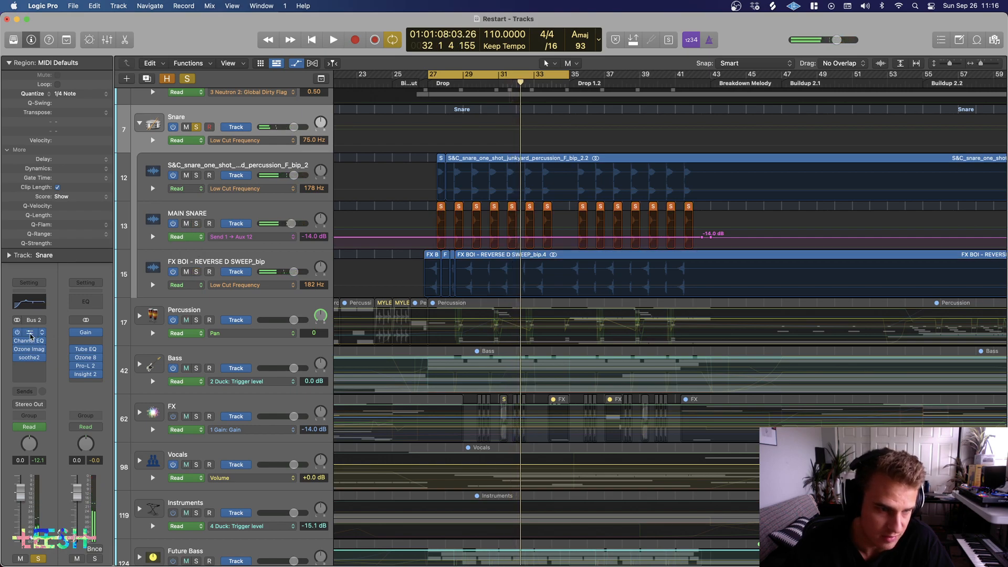
Step: Briefly view the Snare stack's Gain plug-in and examine its Channel EQ, focusing on the 298 Hz band during playback
left_click(29, 333)
left_click(318, 138)
left_click(31, 341)
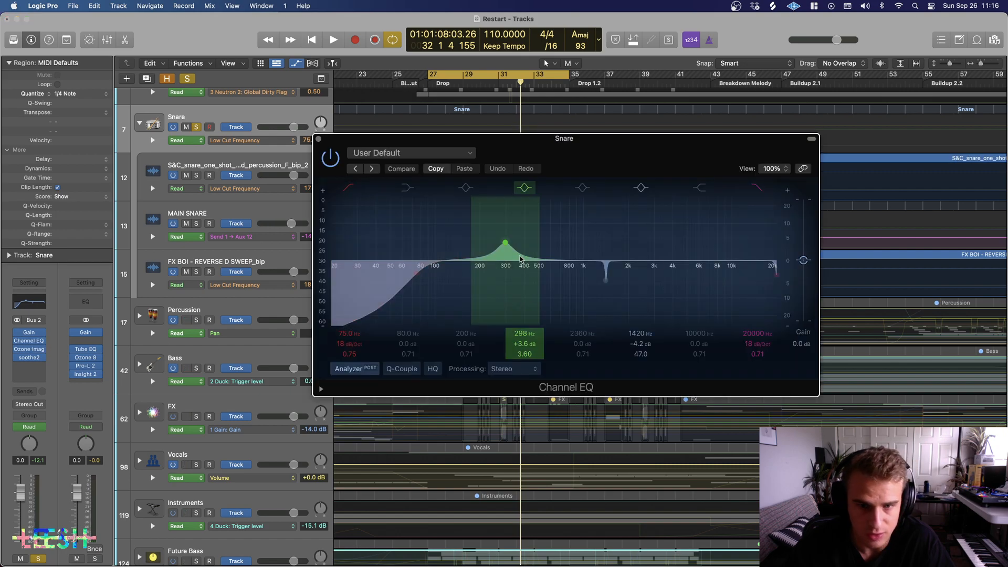
key("space")
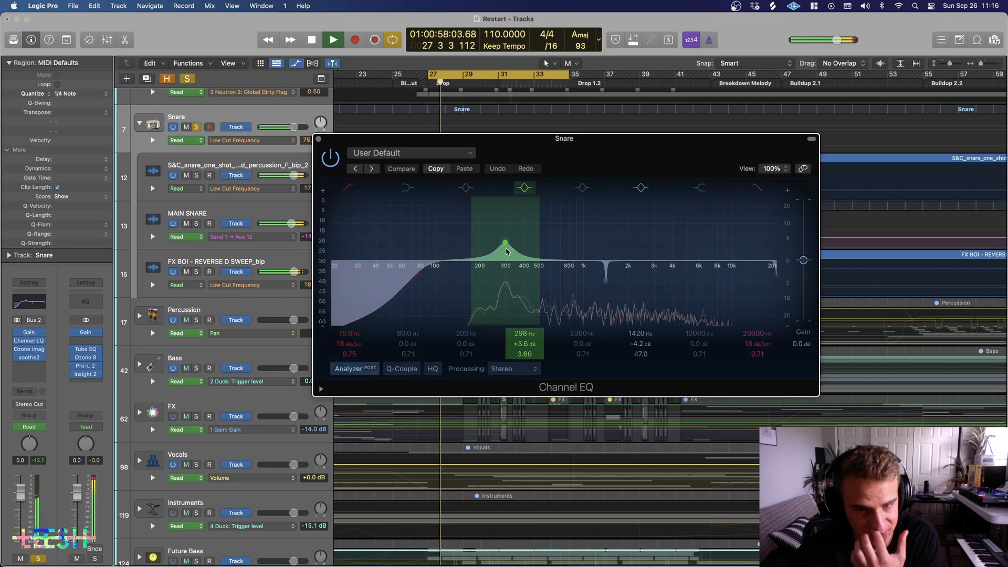
key("space")
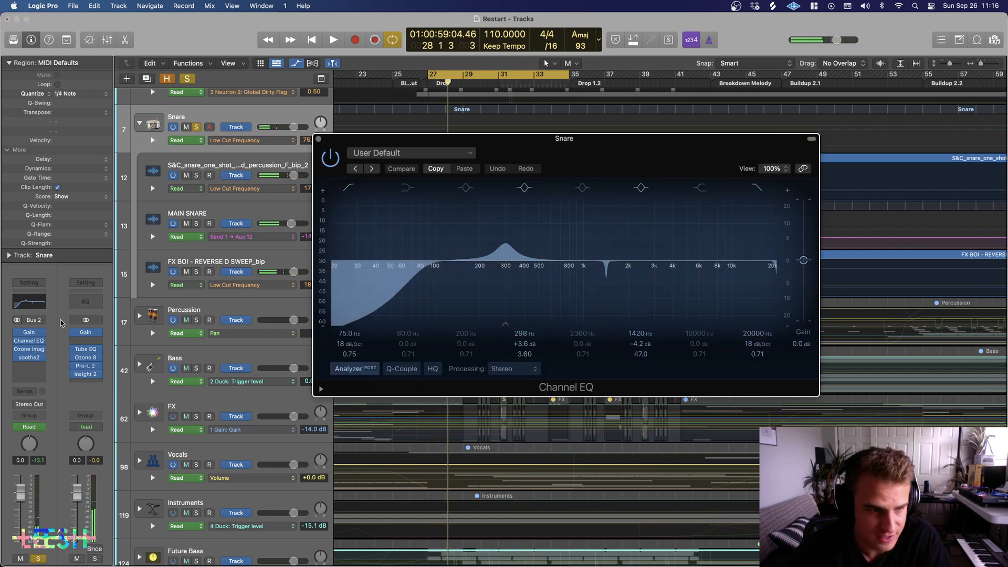
Step: Open soothe2 on the Snare stack and watch its resonance reduction while the start of the drop plays
left_click(29, 357)
key("space")
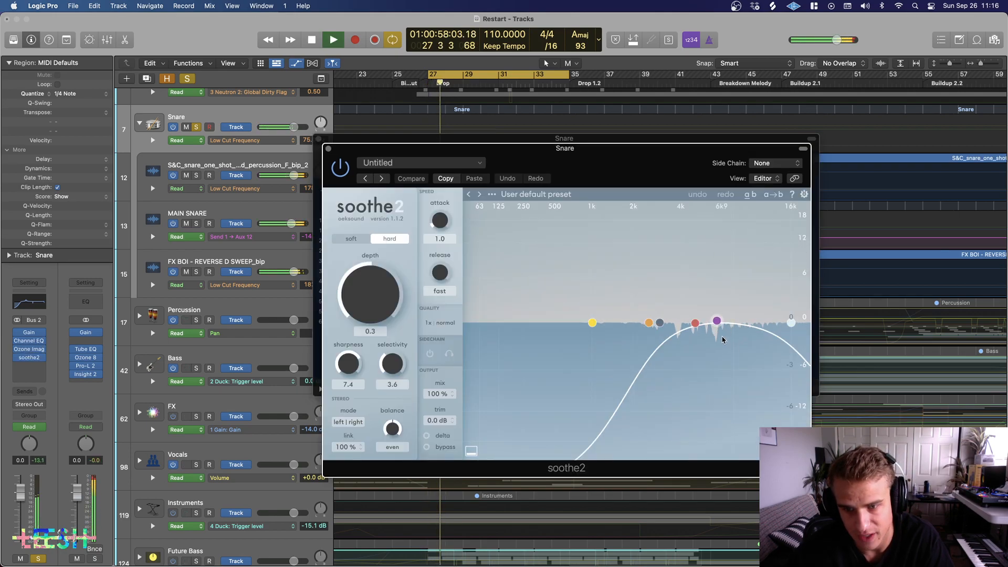
key("space")
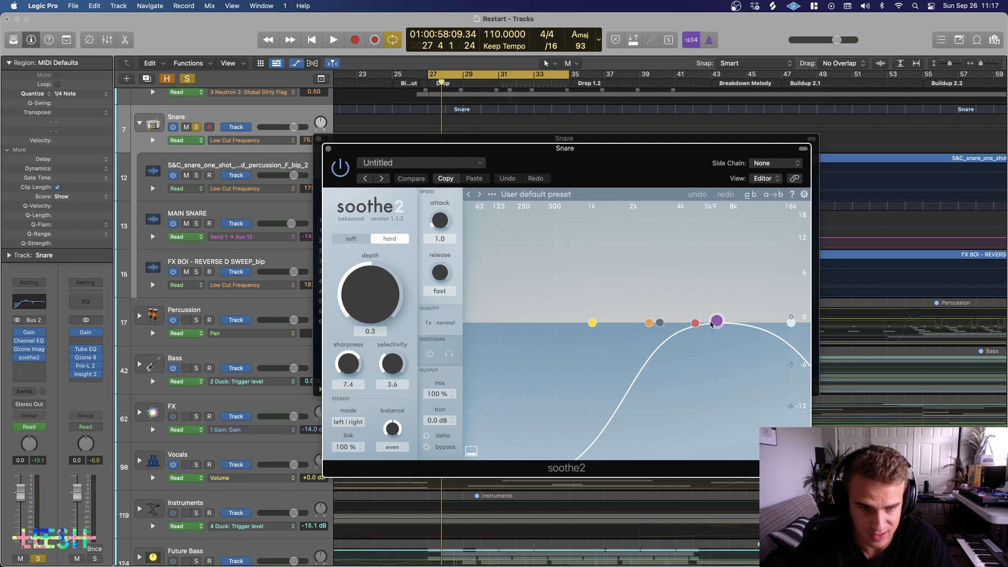
Step: Review the 1420 Hz band in the Snare stack's Channel EQ, then watch soothe2 while the start of the drop plays
left_click(272, 278)
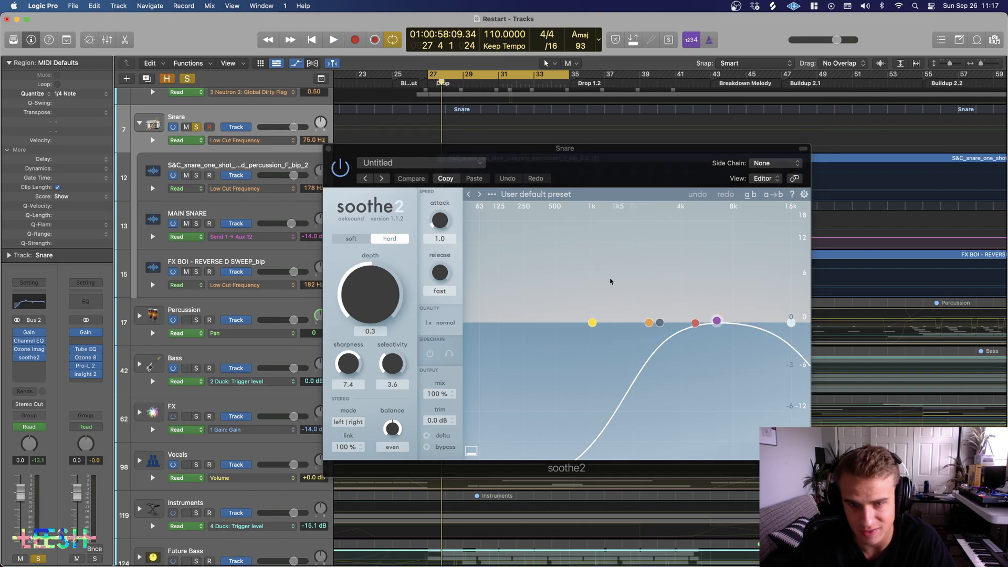
left_click(21, 303)
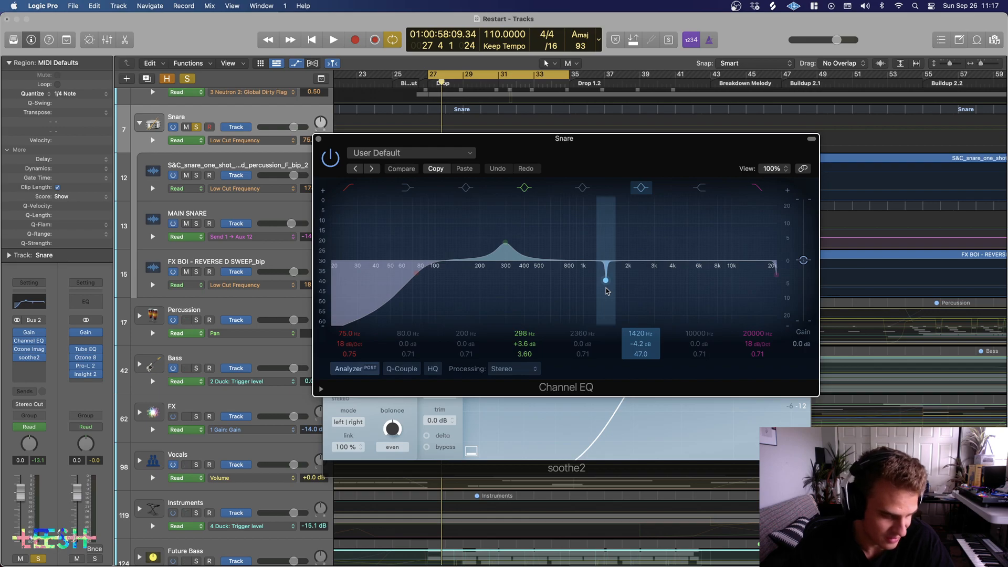
left_click(318, 140)
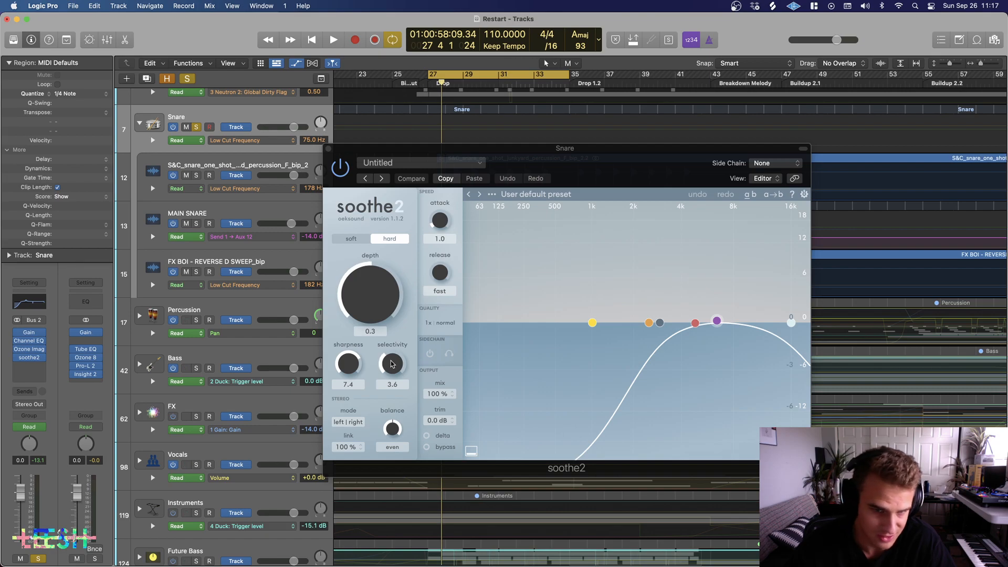
key("space")
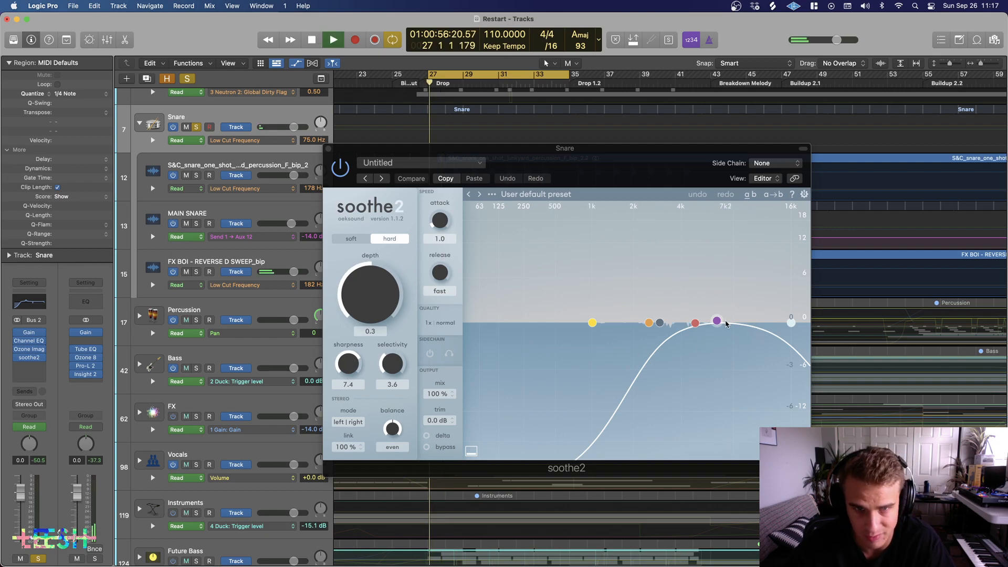
key("space")
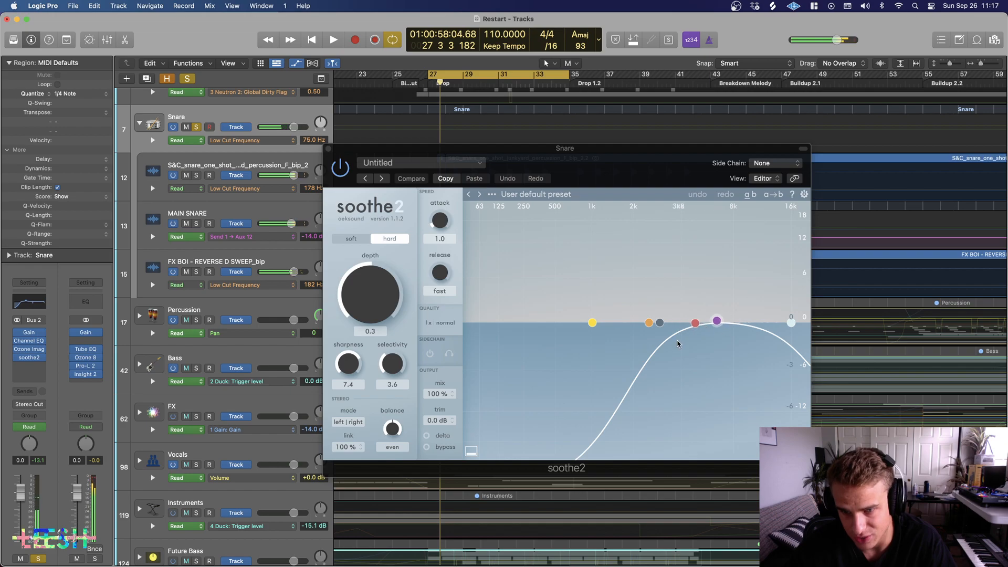
Step: Browse soothe2's preset categories without loading one, then close the plug-in
left_click(536, 196)
scroll(509, 394, "down", 2)
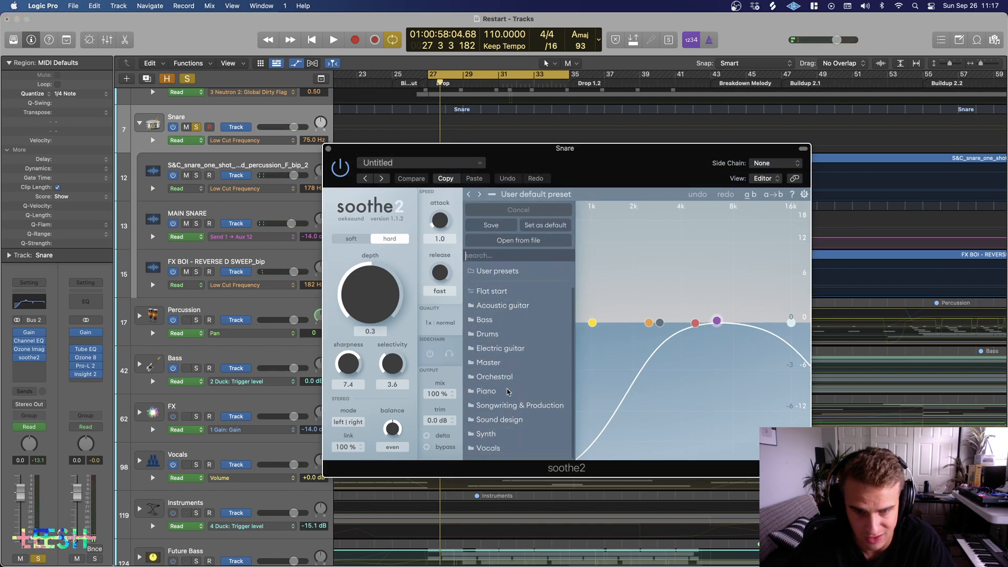
scroll(504, 325, "up", 2)
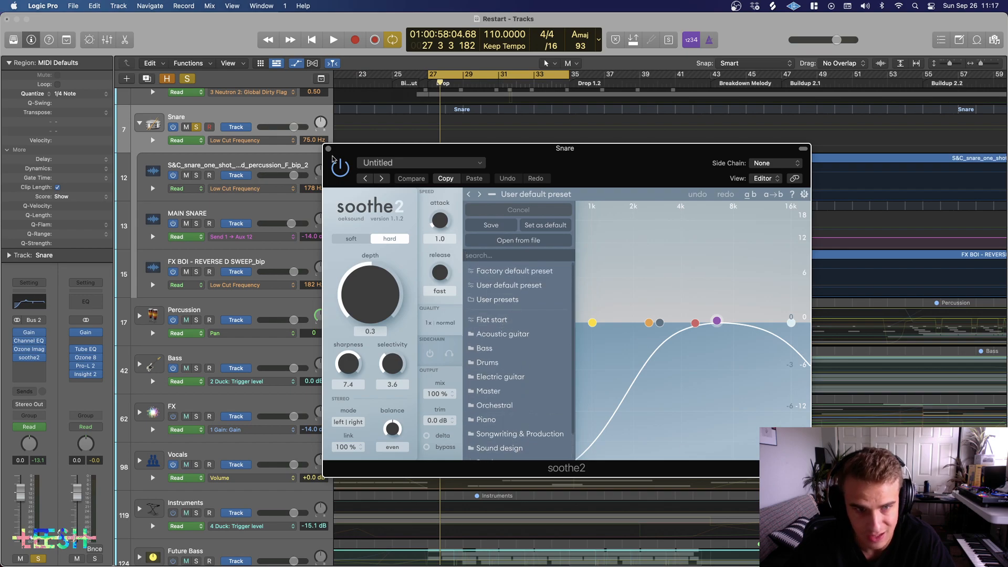
left_click(610, 224)
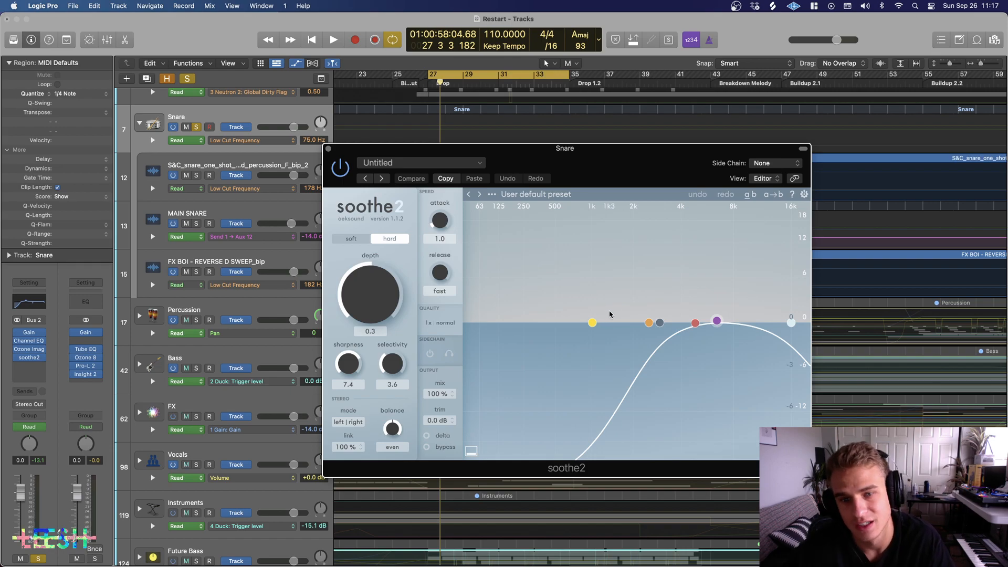
left_click(329, 151)
Step: Solo the Kick stack together with the Snare stack and play the drop
scroll(307, 199, "up", 2)
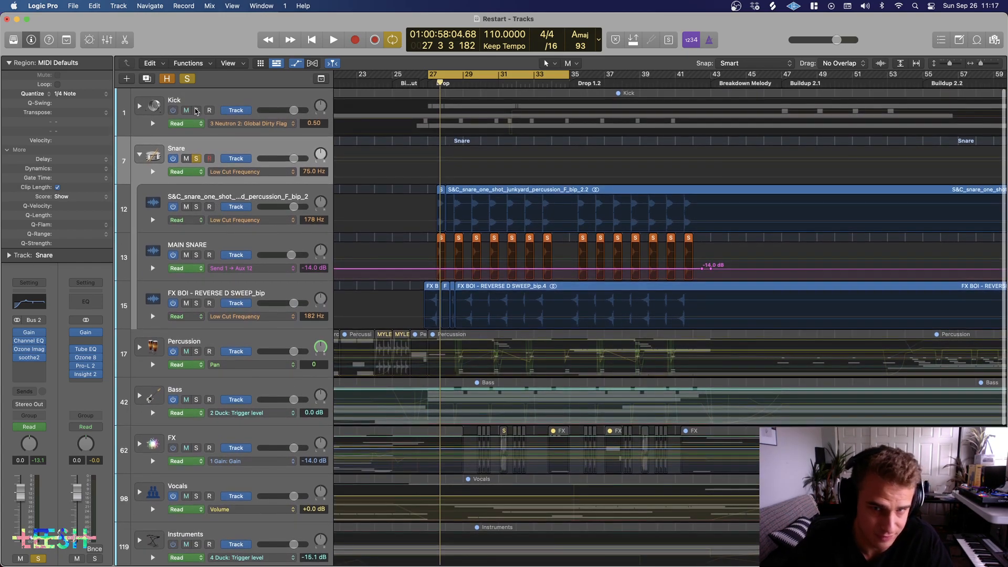
left_click(196, 111)
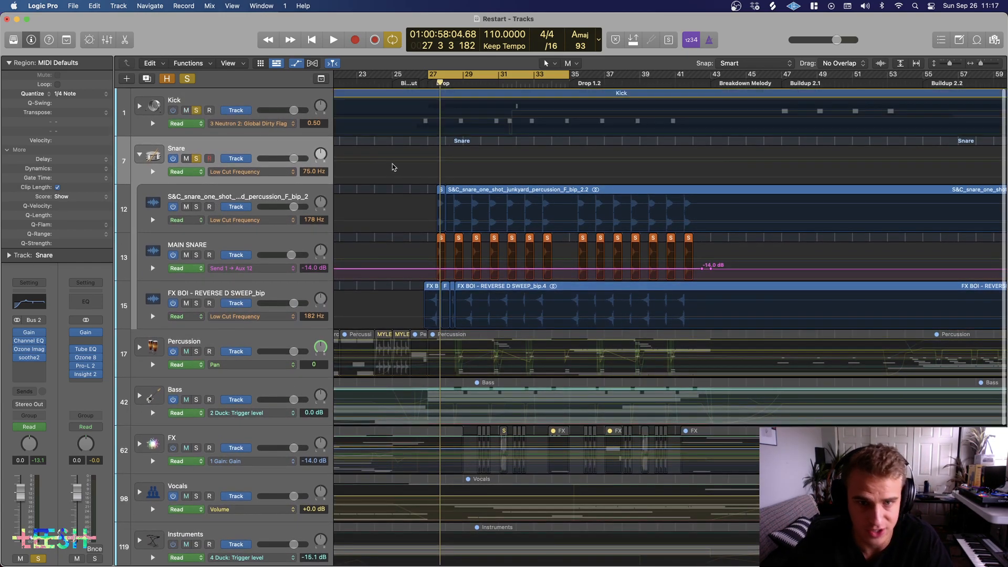
key("space")
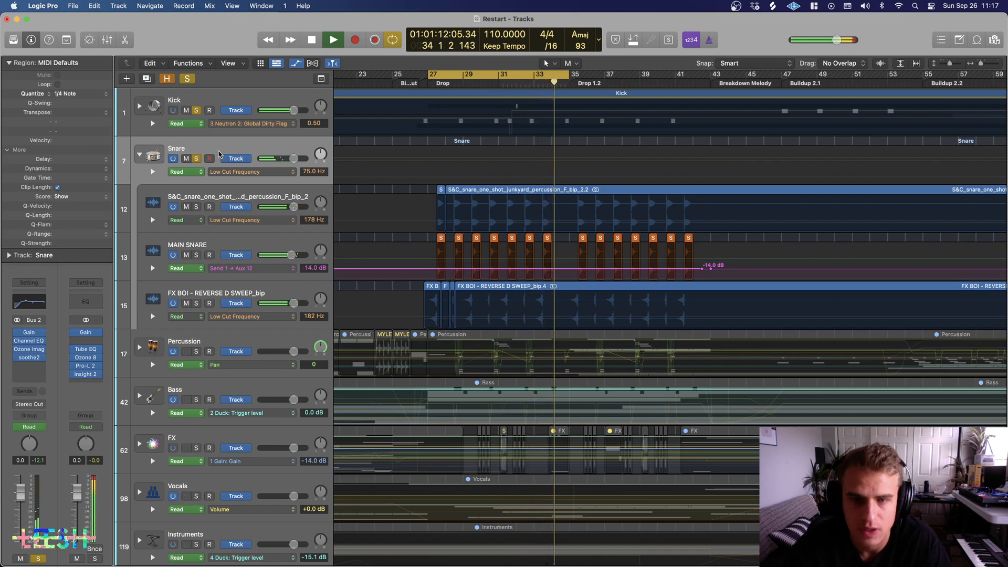
key("space")
Step: Extend the cycle range's end to bar 43, add the Percussion stack to the solo and select it
left_click_drag(568, 74, 710, 90)
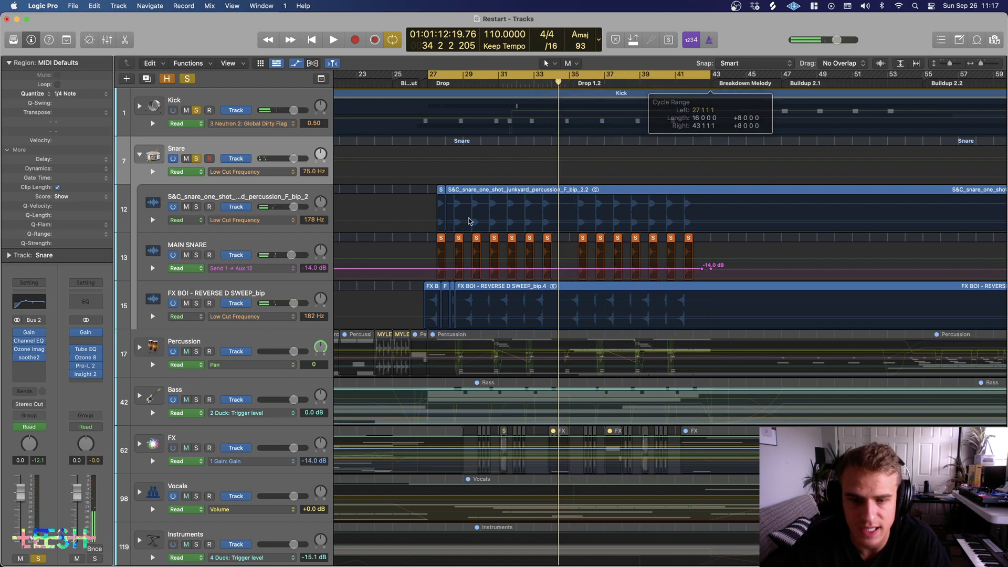
left_click(197, 353)
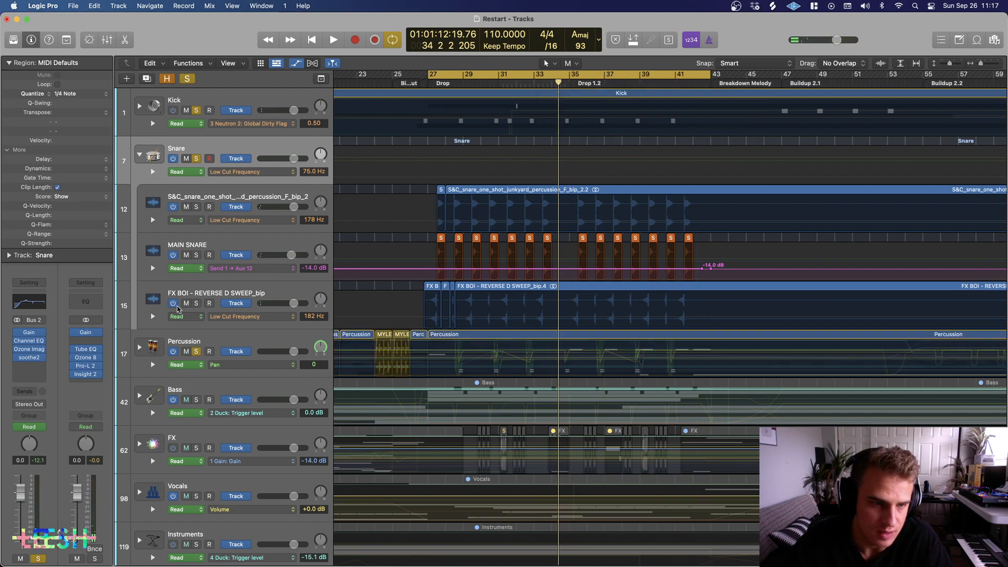
left_click(235, 341)
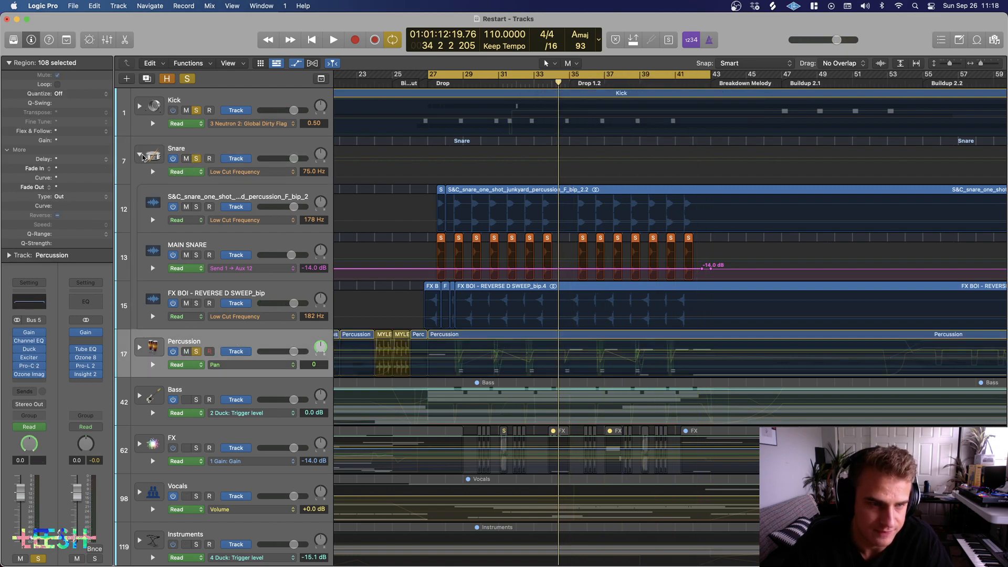
Step: Collapse the Snare stack, expand the Percussion stack and hide the track automation
left_click(140, 156)
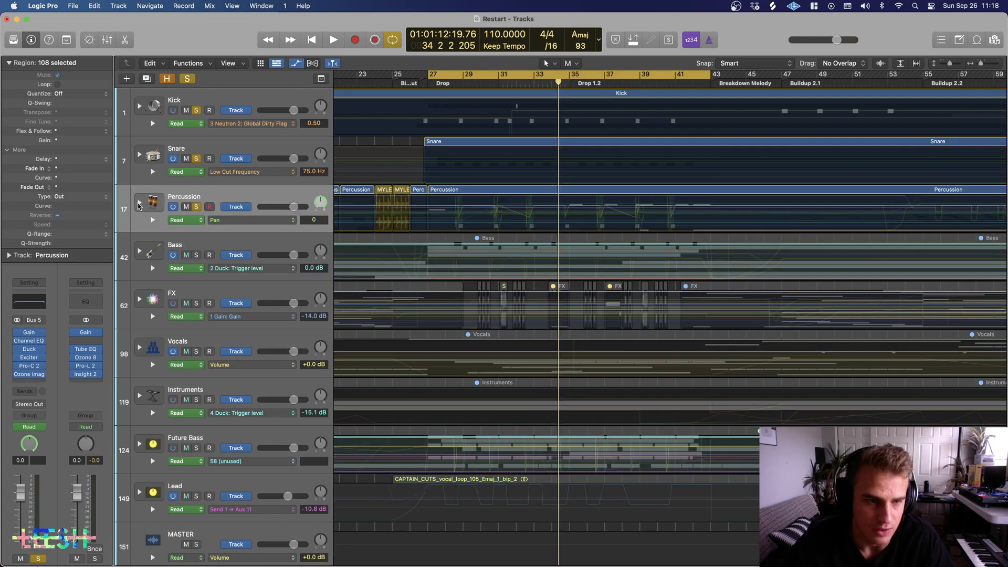
left_click(139, 204)
key("super+Left")
key("a")
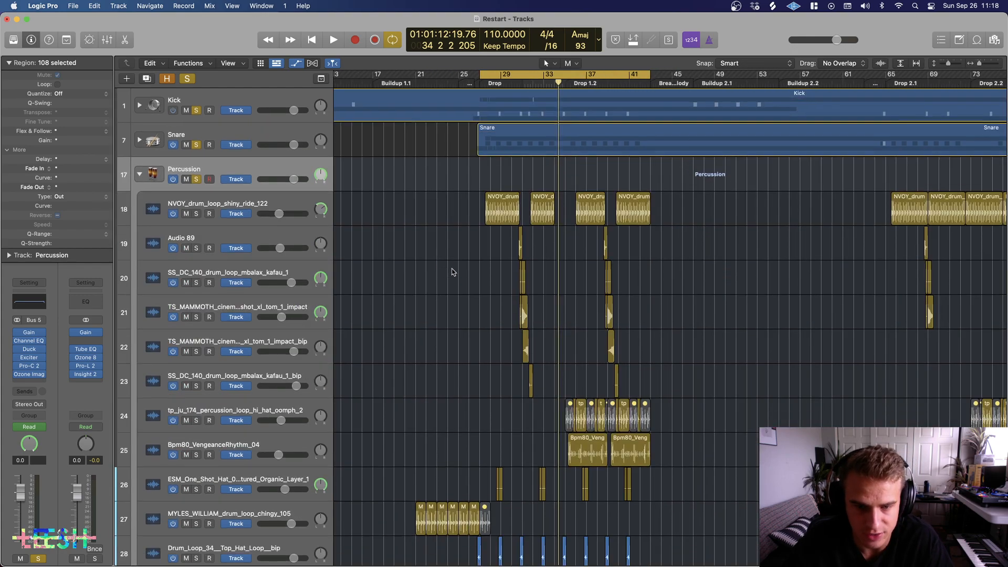
Step: Look over the Percussion stack's layers while the start of the drop plays with the kick and snare, and stop
scroll(486, 279, "down", 7)
scroll(475, 268, "up", 8)
key("space")
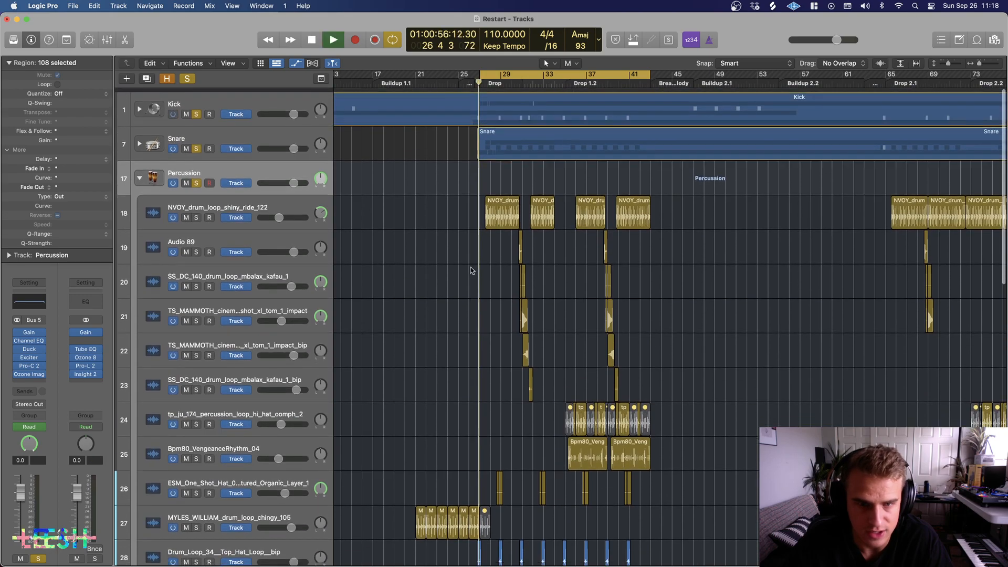
key("super+Right")
scroll(473, 271, "down", 5)
scroll(475, 271, "up", 4)
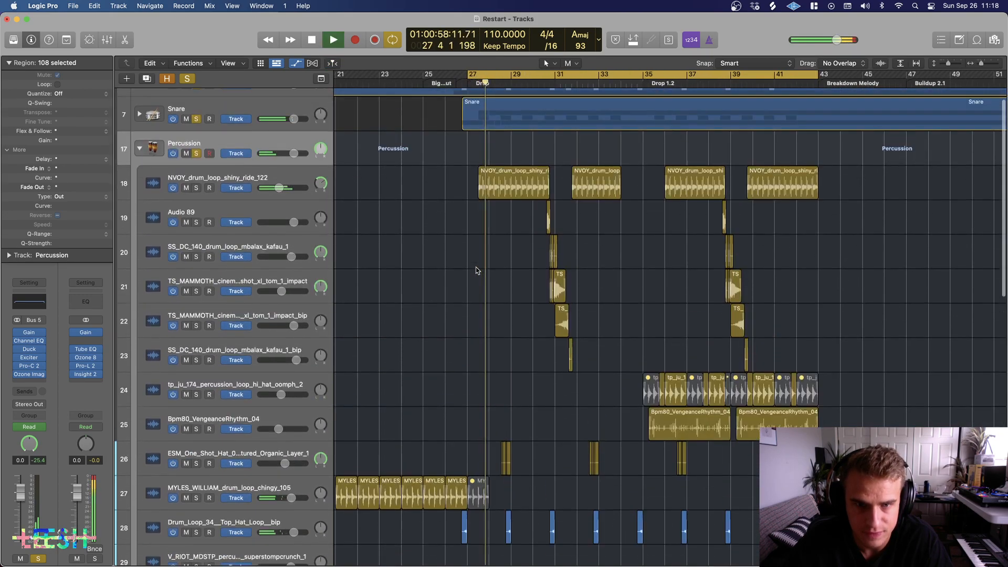
scroll(436, 218, "right", 3)
key("space")
Step: Solo only the NVOY_drum_loop_shiny_ride_122 track in place of the stacks and play it
left_click(220, 184)
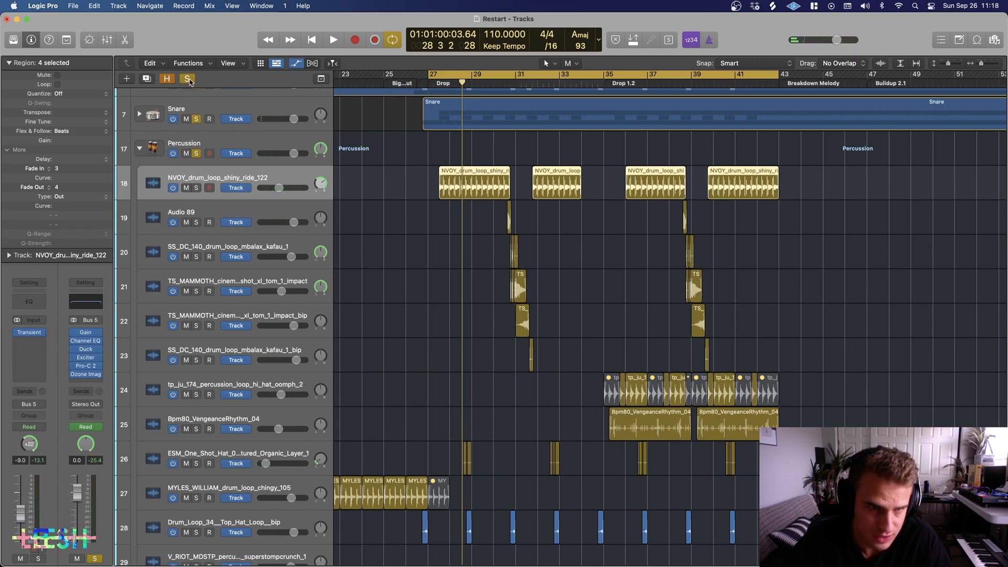
left_click(195, 187)
key("space")
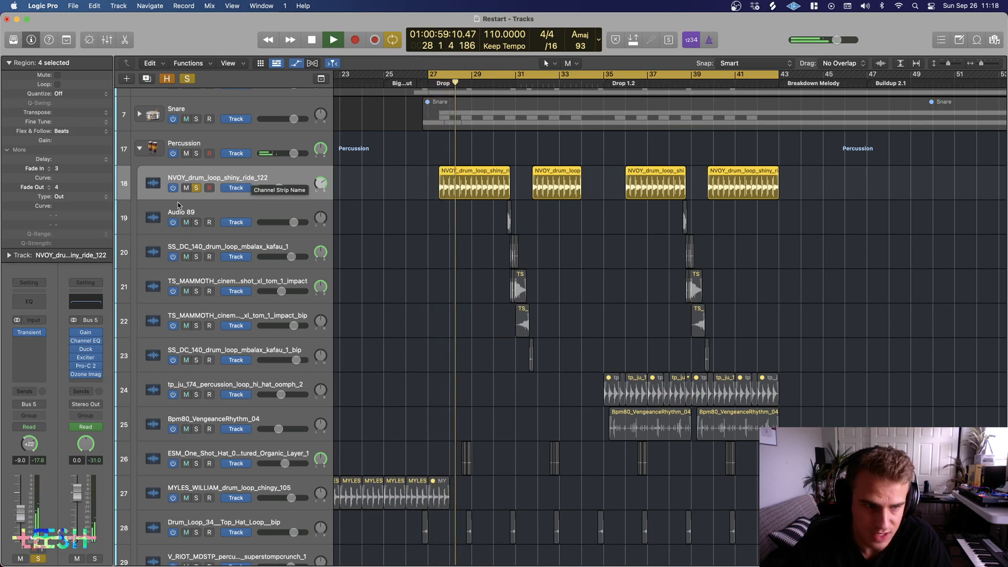
Step: Add a Channel EQ to the shiny ride loop and view its spectrum, then inspect the Transient plug-in during playback
left_click(29, 301)
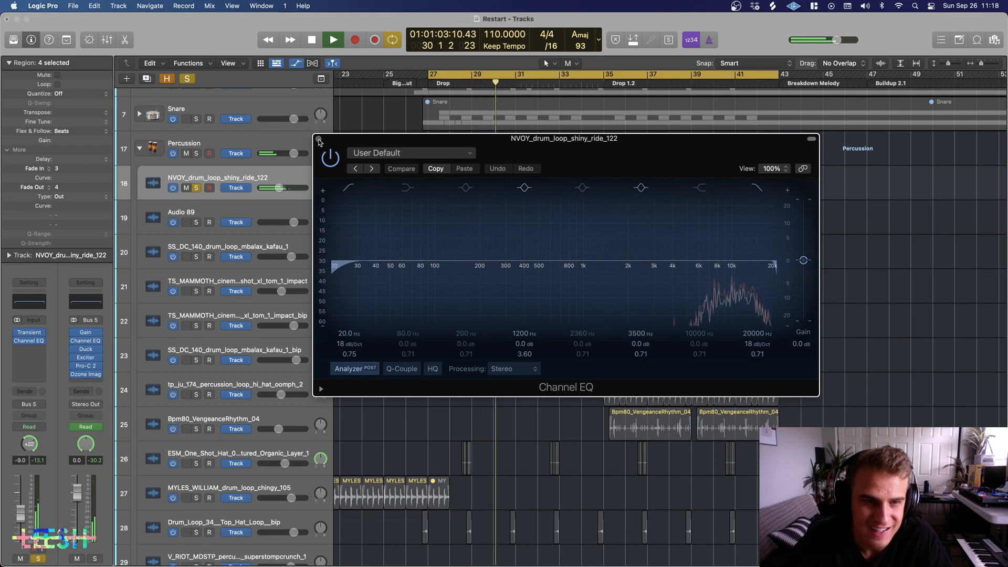
left_click(319, 139)
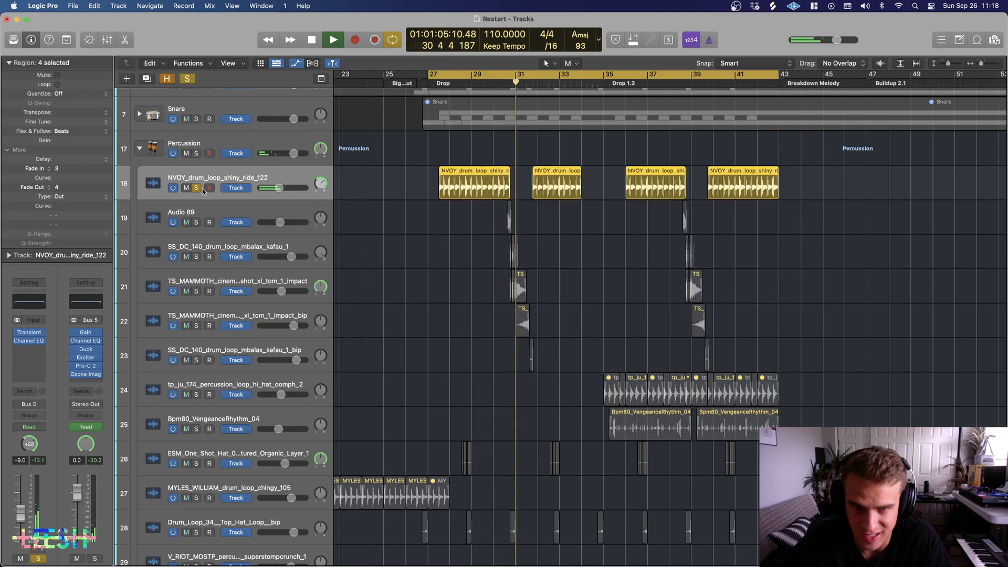
left_click(201, 189)
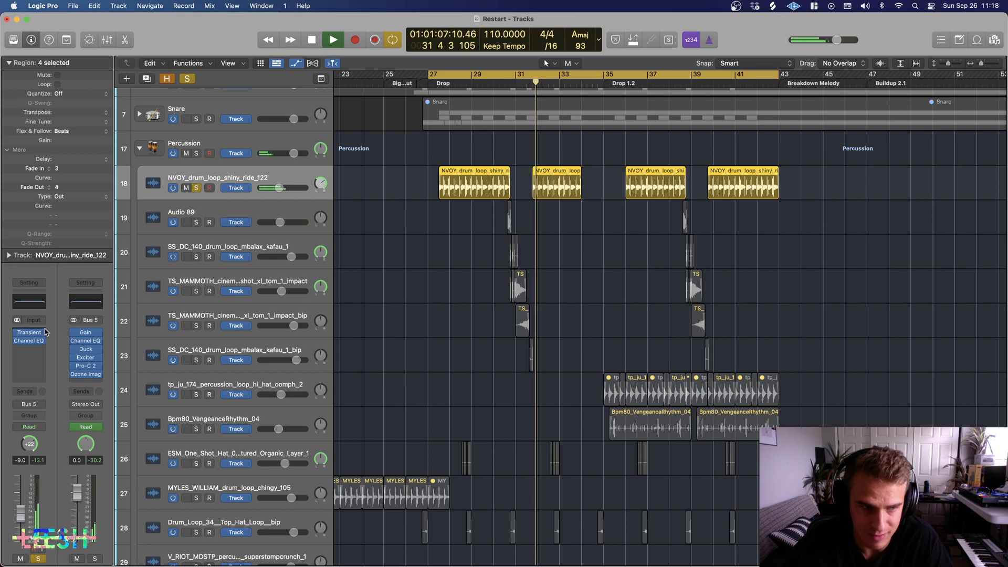
left_click(30, 334)
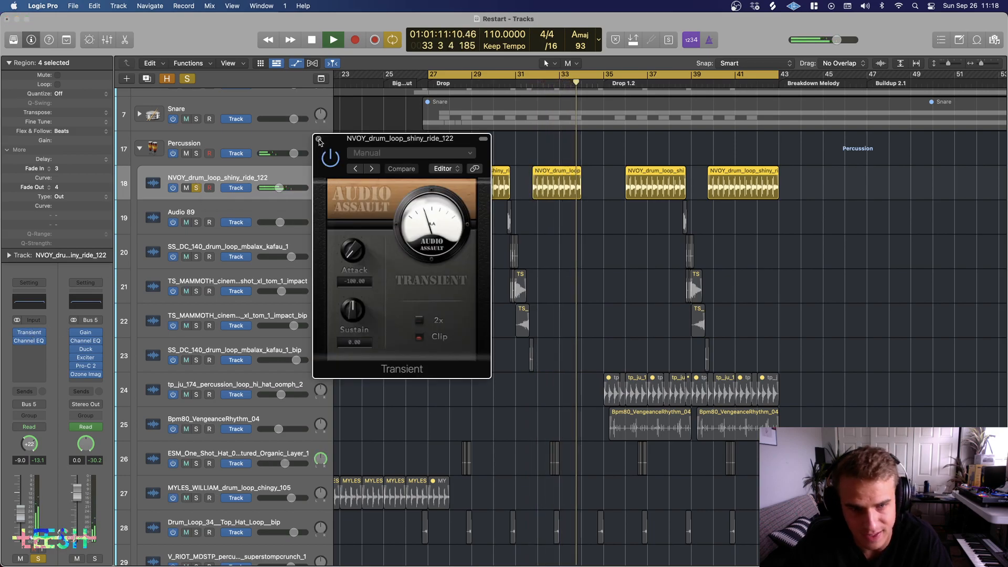
left_click(318, 139)
Step: Remove the ride loop's solo, stop playback and solo the Kick, Snare and Percussion stacks instead
left_click(197, 188)
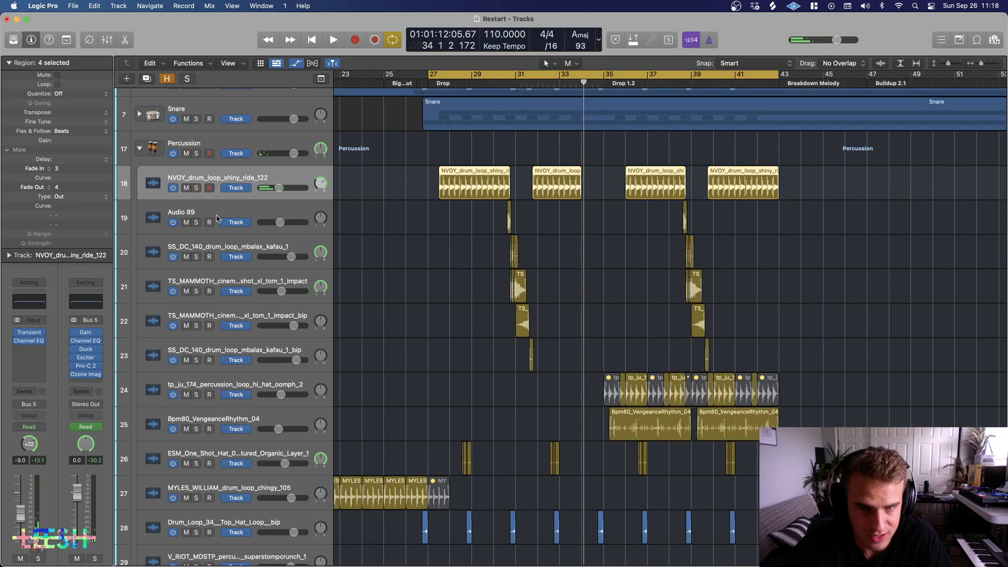
key("space")
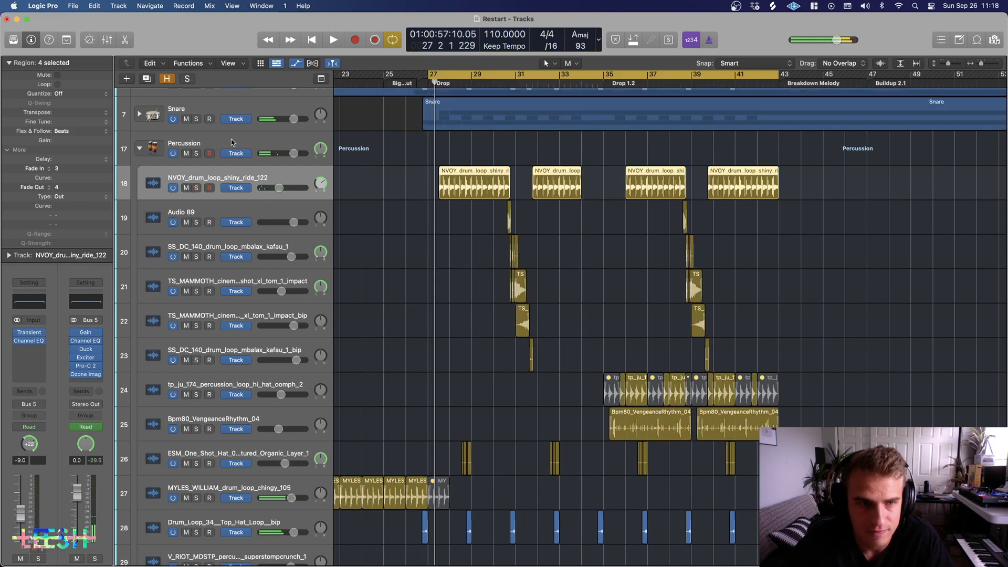
scroll(234, 141, "up", 3)
left_click_drag(196, 111, 196, 179)
Step: Play the drop with all three drum stacks while examining the percussion layers around bars 28 to 35, and stop
key("space")
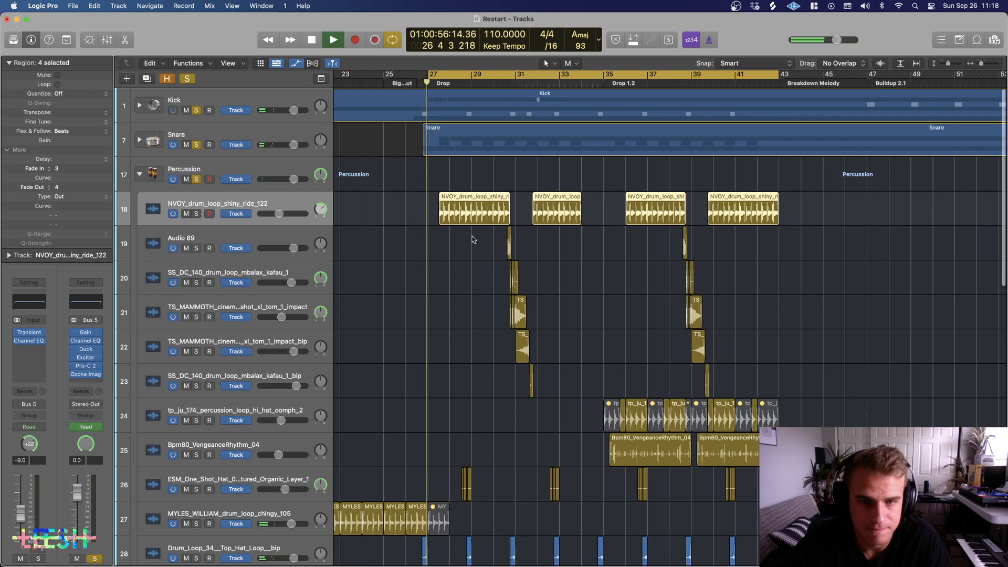
scroll(472, 239, "down", 6)
scroll(457, 243, "up", 4)
scroll(442, 246, "down", 3)
scroll(442, 247, "down", 5)
scroll(443, 247, "right", 2)
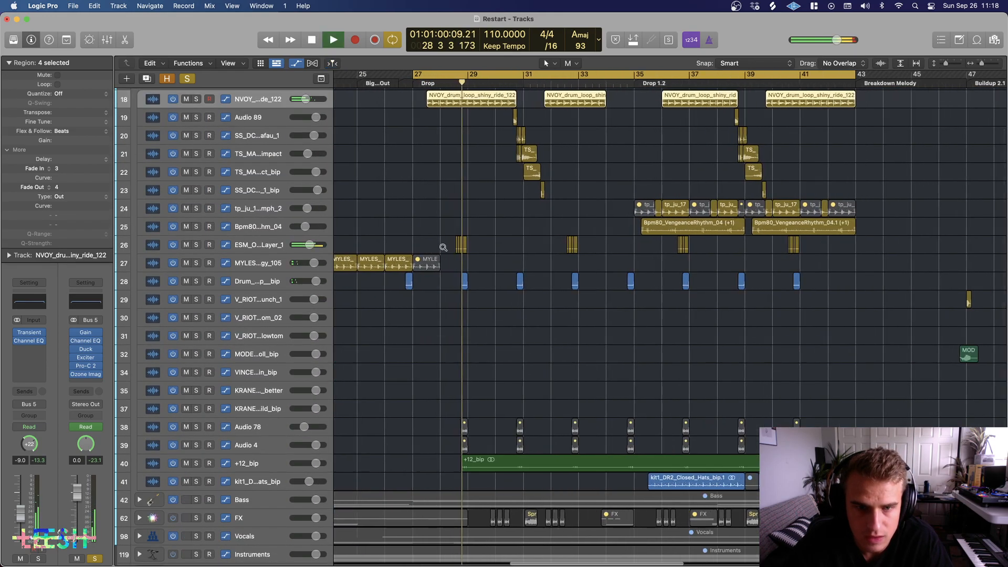
scroll(443, 247, "right", 4)
key("space")
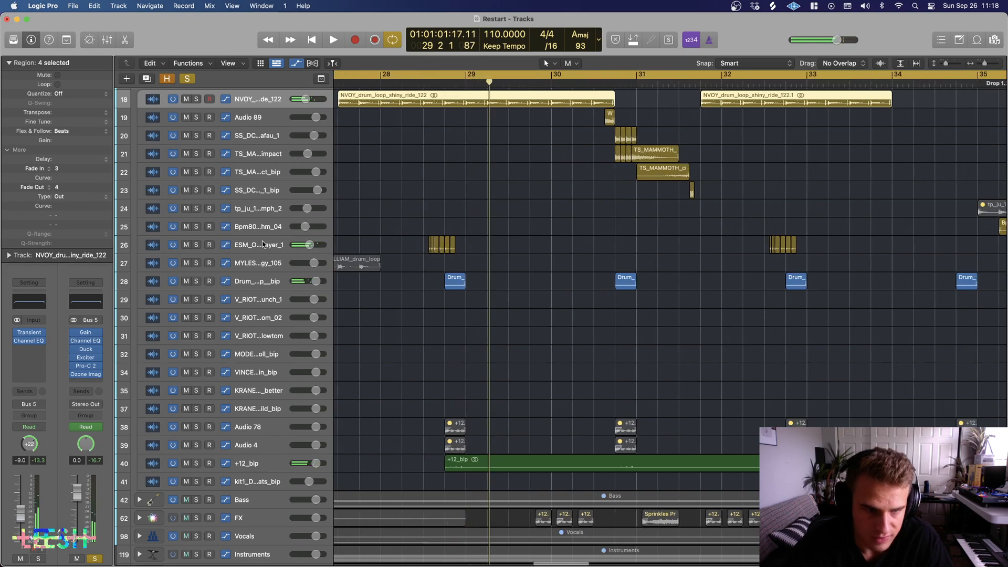
Step: Solo the ESM_One_Shot_Hat layer, display its Pan automation on the track and play the hat roll before bar 29
left_click(263, 245)
scroll(444, 174, "up", 5)
scroll(443, 175, "right", 3)
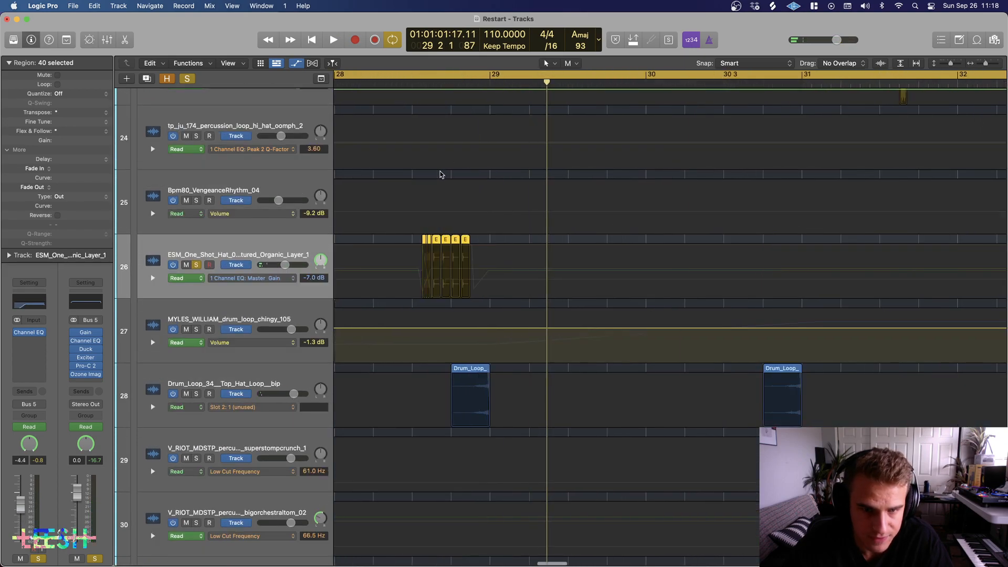
left_click(241, 279)
left_click(261, 393)
key("space")
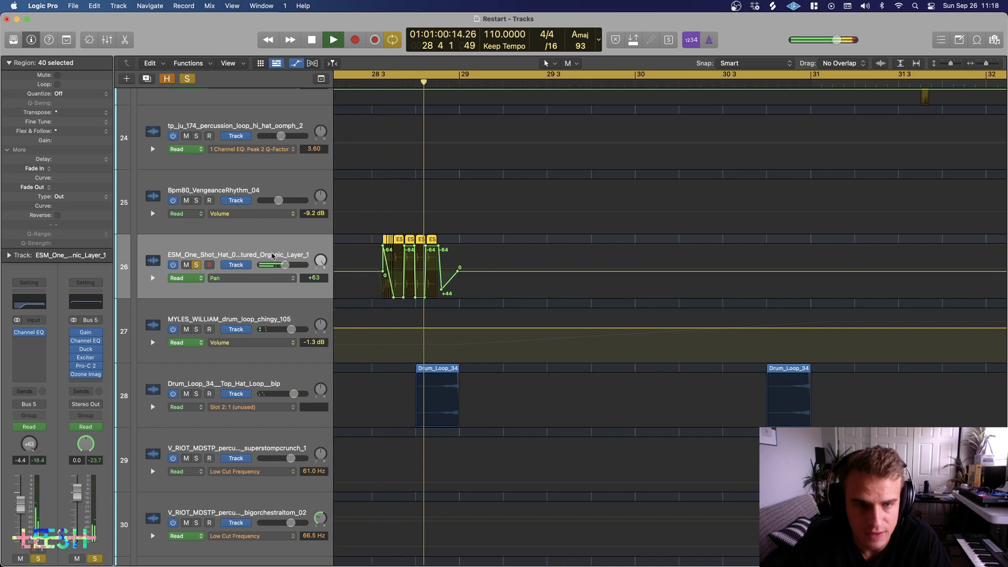
key("space")
Step: Select the Percussion stack, open its Ozone Imager and watch the vectorscope while the drop plays
scroll(255, 259, "up", 5)
scroll(254, 259, "up", 8)
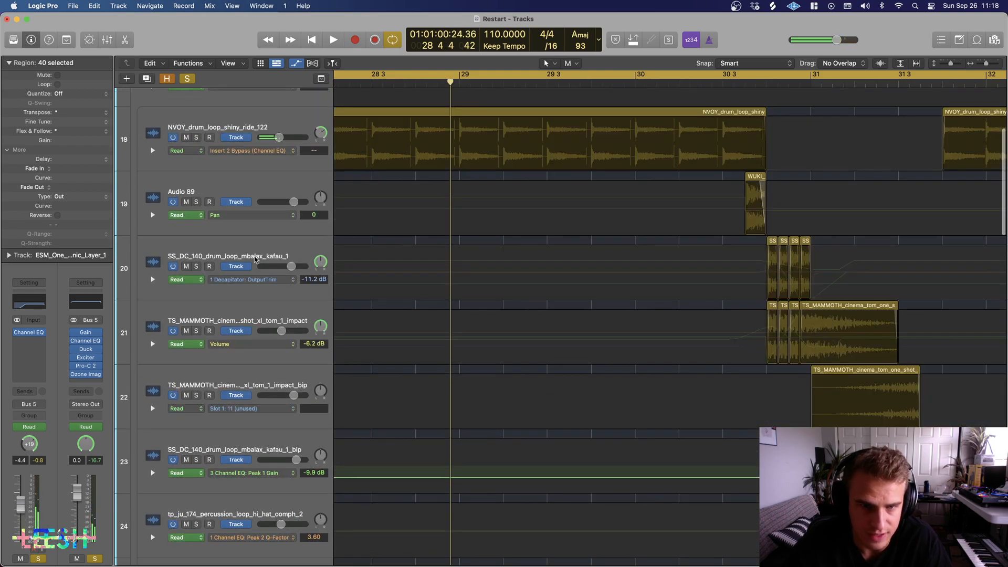
left_click(211, 147)
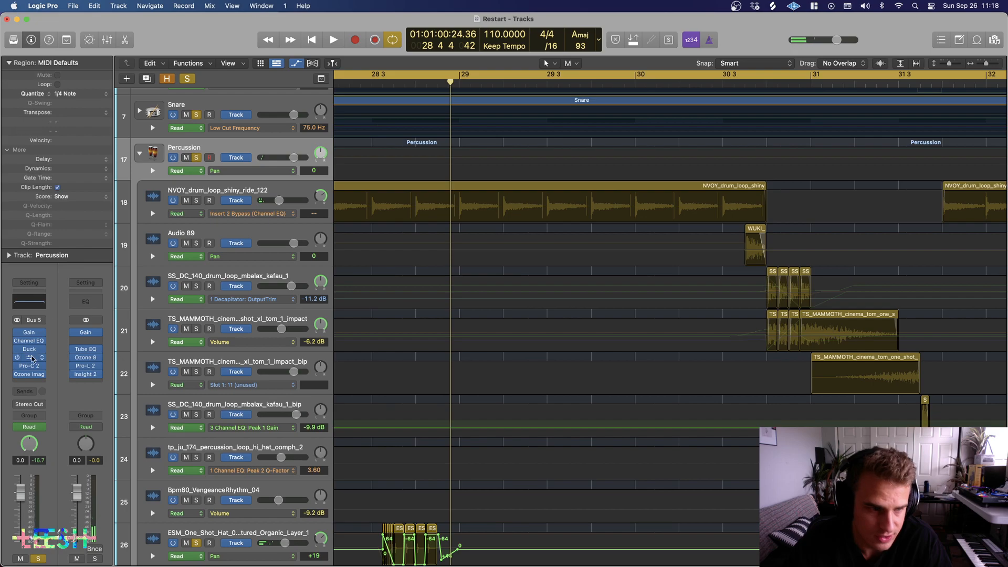
left_click(30, 376)
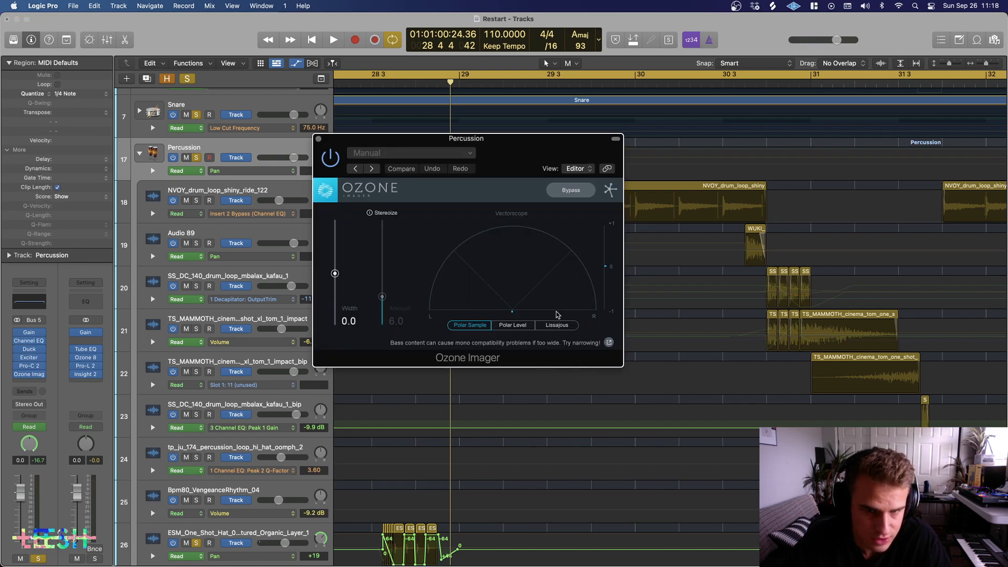
key("space")
scroll(683, 414, "down", 3)
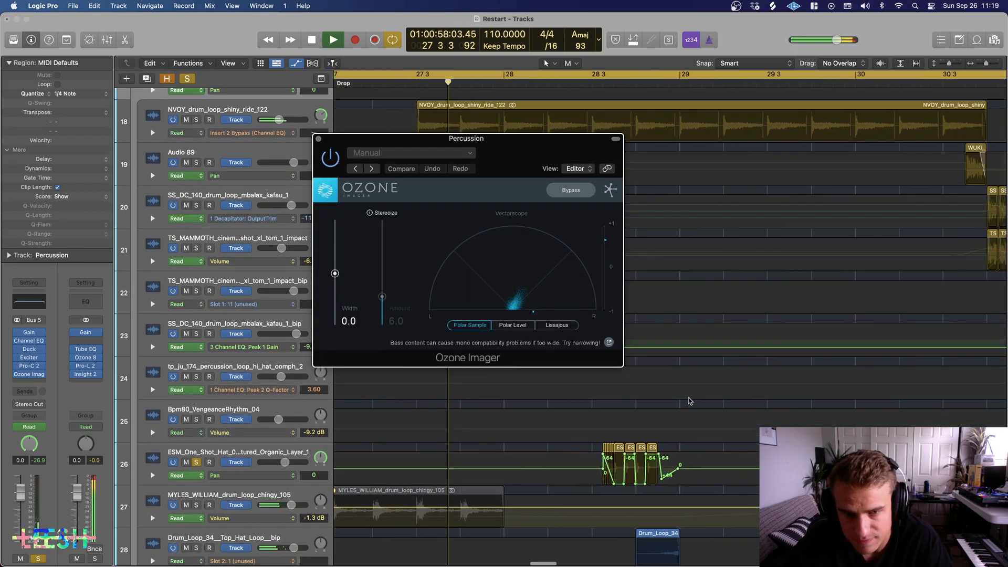
Step: Watch the Percussion stack's vectorscope through the hat roll before bar 29, stop playback and close the Ozone Imager
scroll(683, 399, "down", 3)
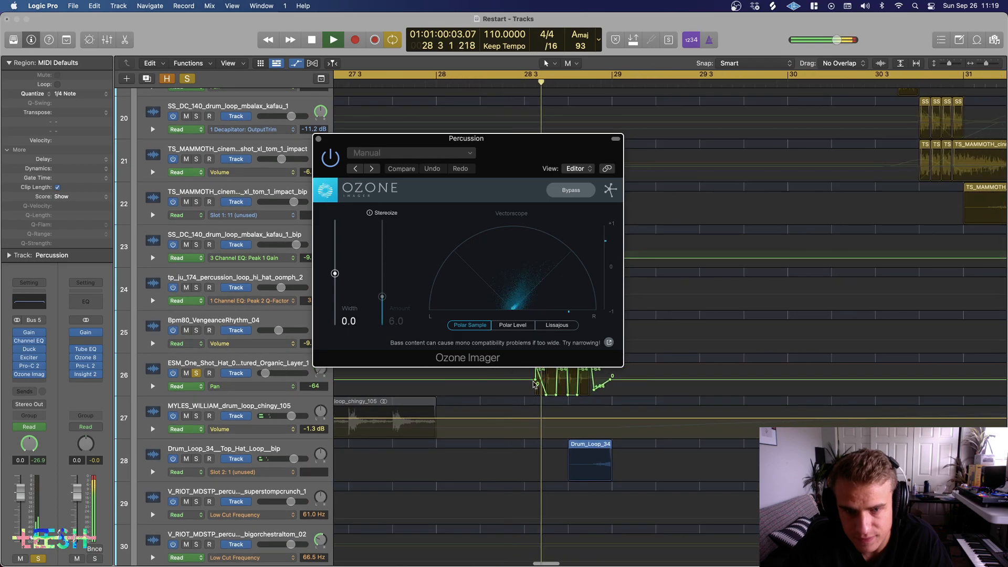
key("space")
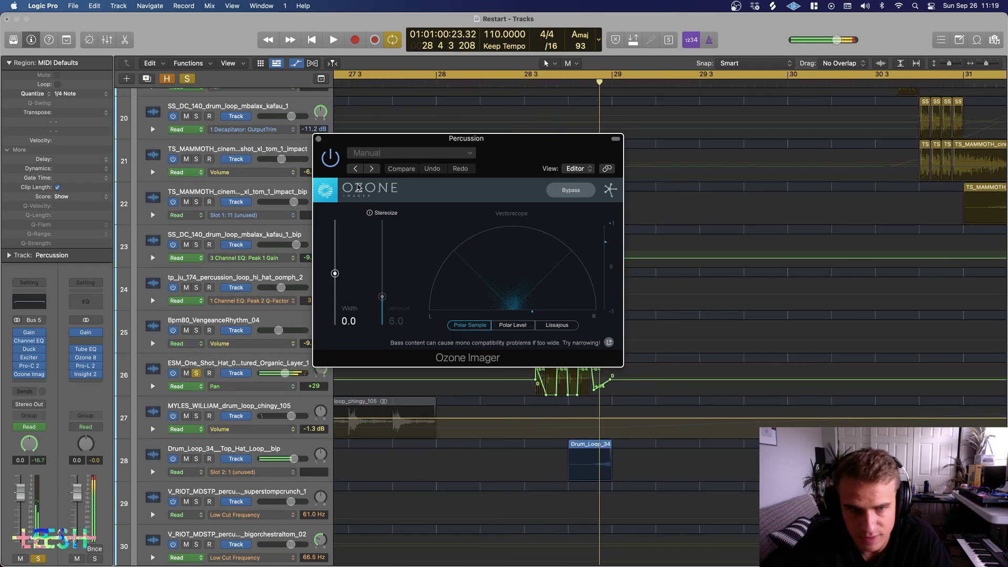
left_click(318, 140)
Step: Clear the existing solos and audition the +12_bip track alone from around bar 28.4 with cycle mode off
scroll(546, 402, "down", 15)
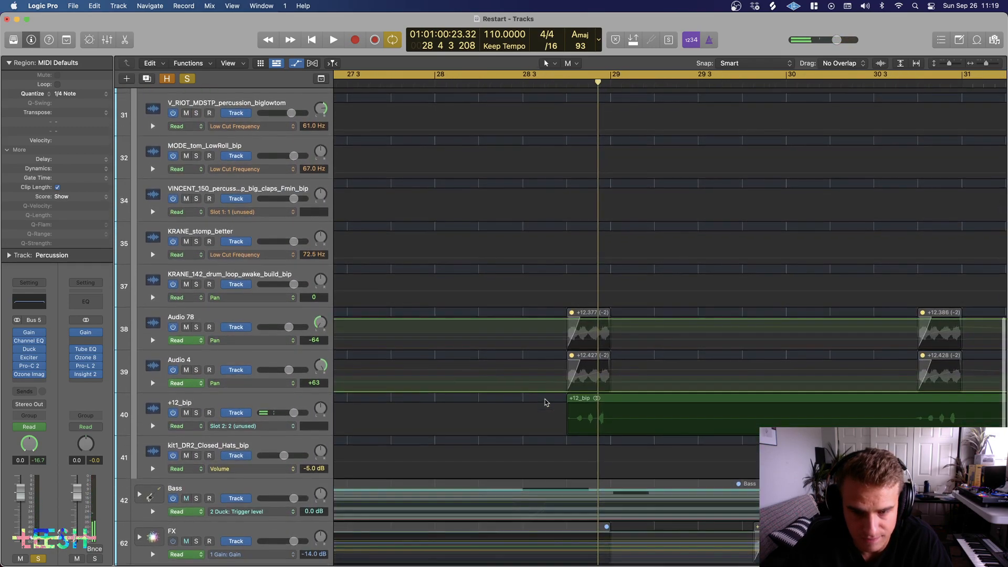
left_click(233, 403)
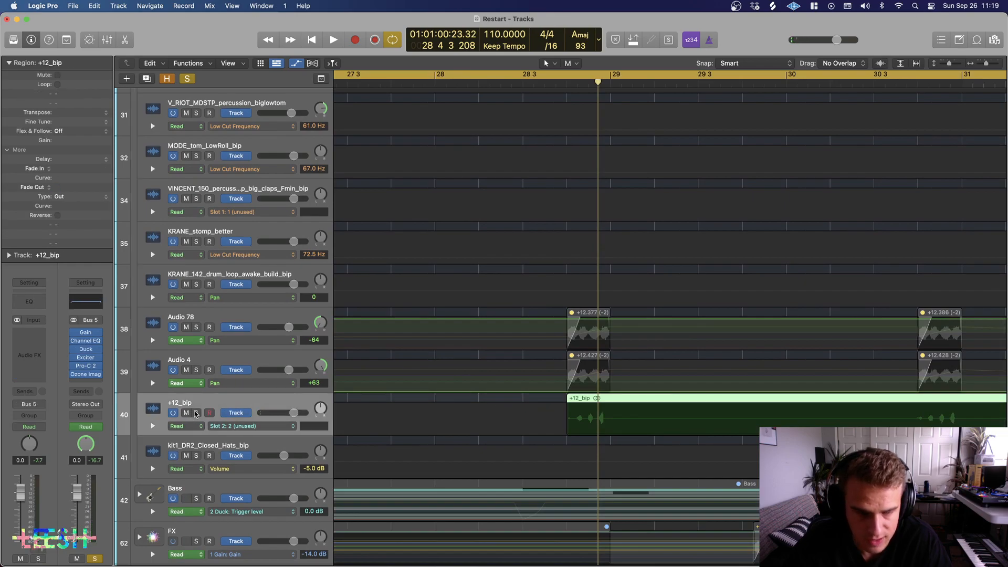
left_click(187, 78)
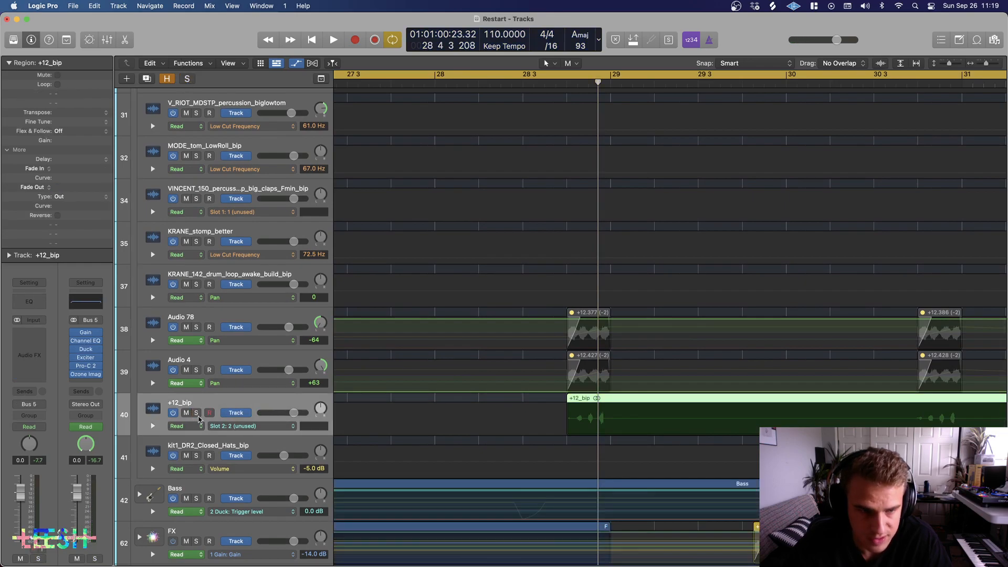
left_click(197, 413)
left_click(566, 84)
key("c")
key("space")
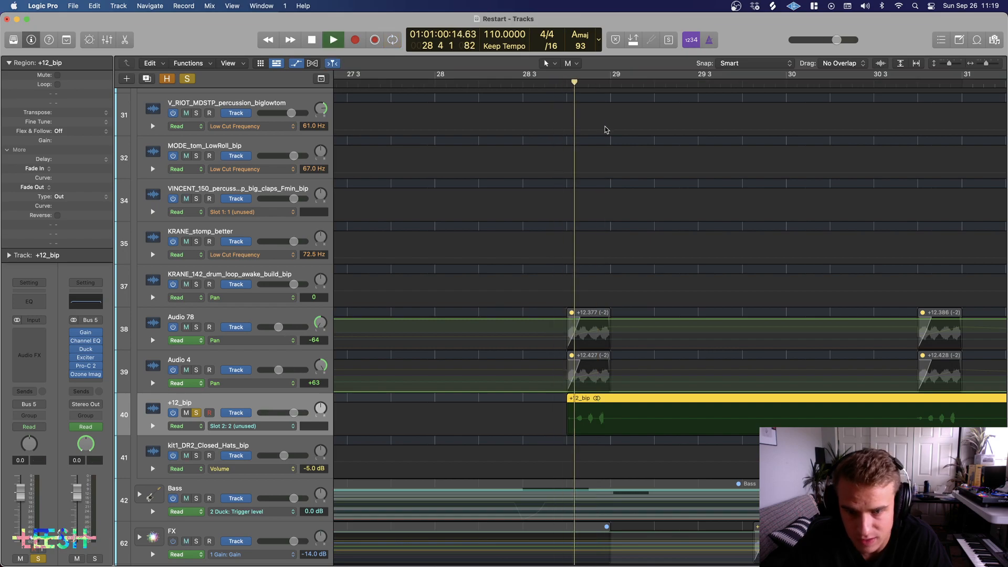
key("space")
left_click(193, 415)
Step: Audition the Drum_Loop_34 Top Hat Loop track in solo, and remove its solo
scroll(527, 365, "up", 10)
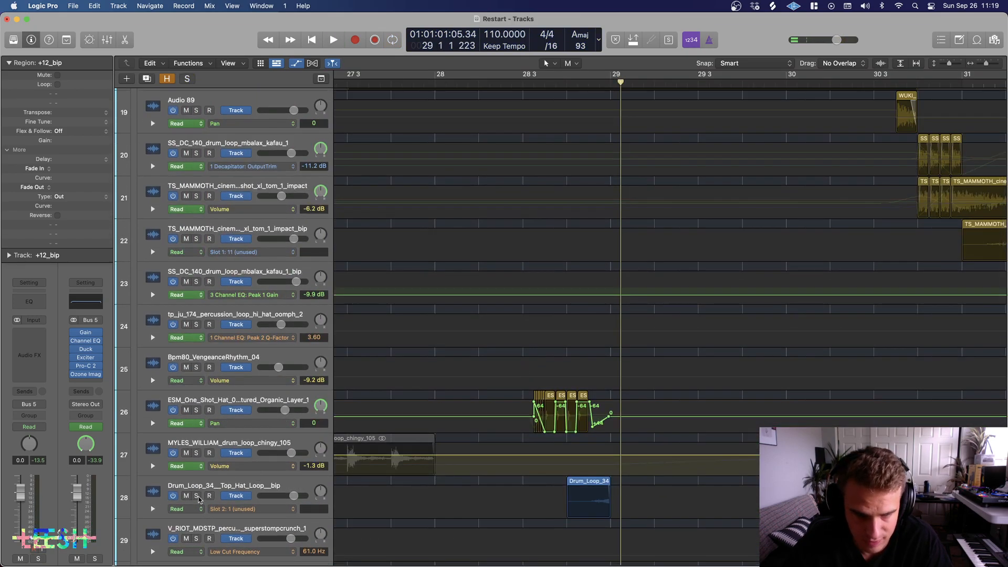
left_click(197, 495)
key("space")
key("space")
left_click(197, 496)
Step: Play the drop from bar 27 with no tracks soloed while following the percussion layers, and stop before bar 33
scroll(593, 431, "up", 6)
key("super+Left")
key("super+Left")
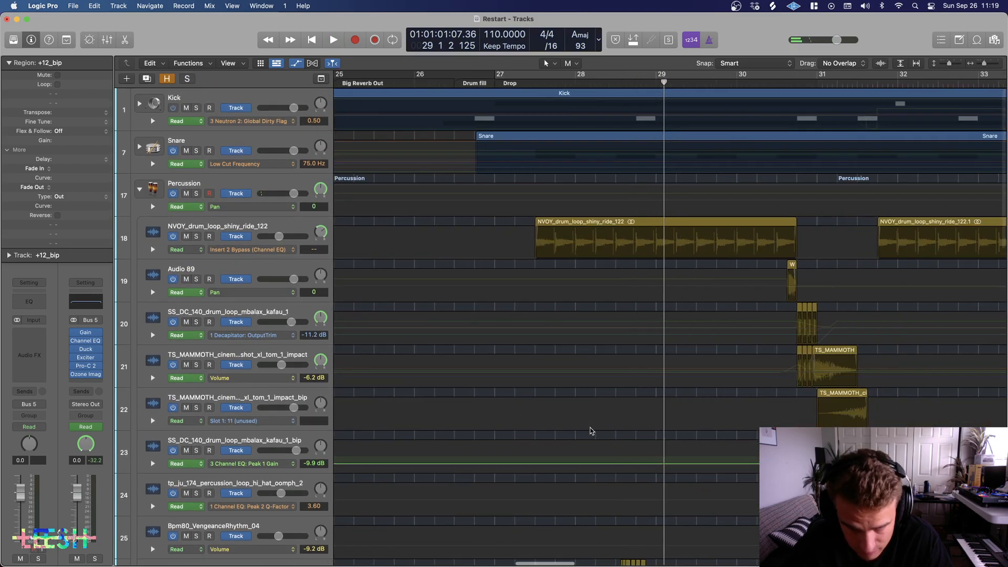
scroll(596, 429, "left", 3)
scroll(599, 428, "down", 5)
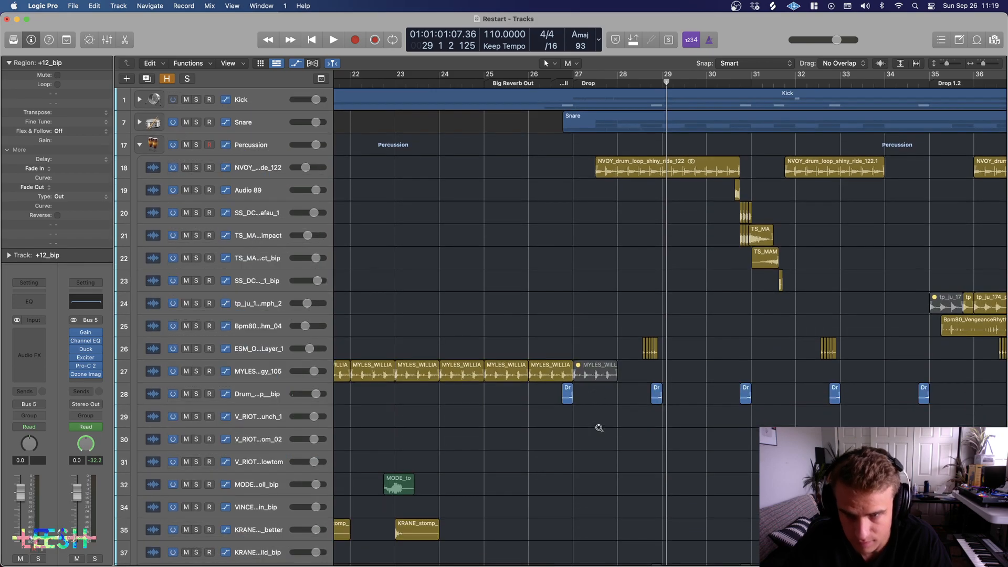
scroll(599, 429, "right", 3)
scroll(336, 151, "right", 1)
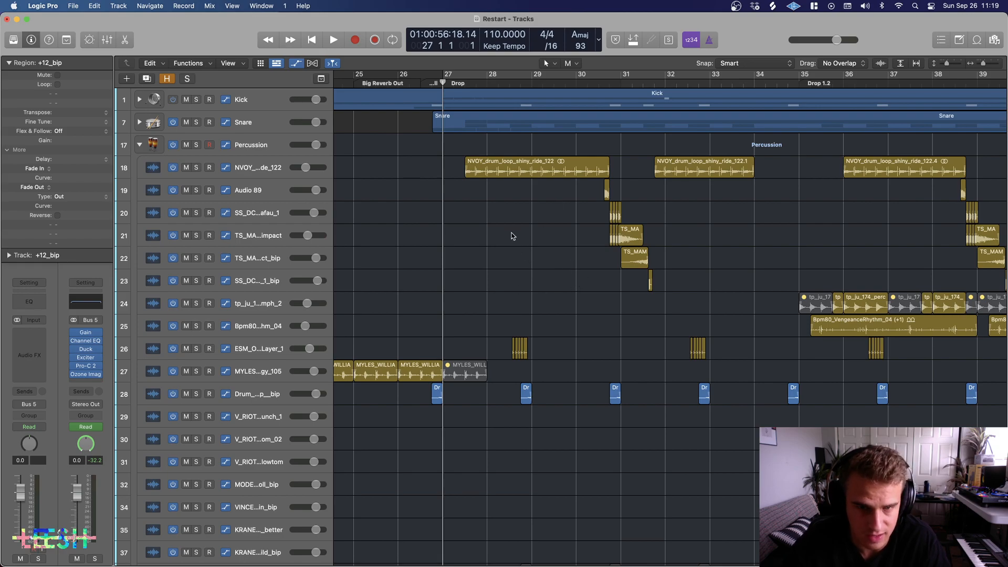
key("space")
key("super+Right")
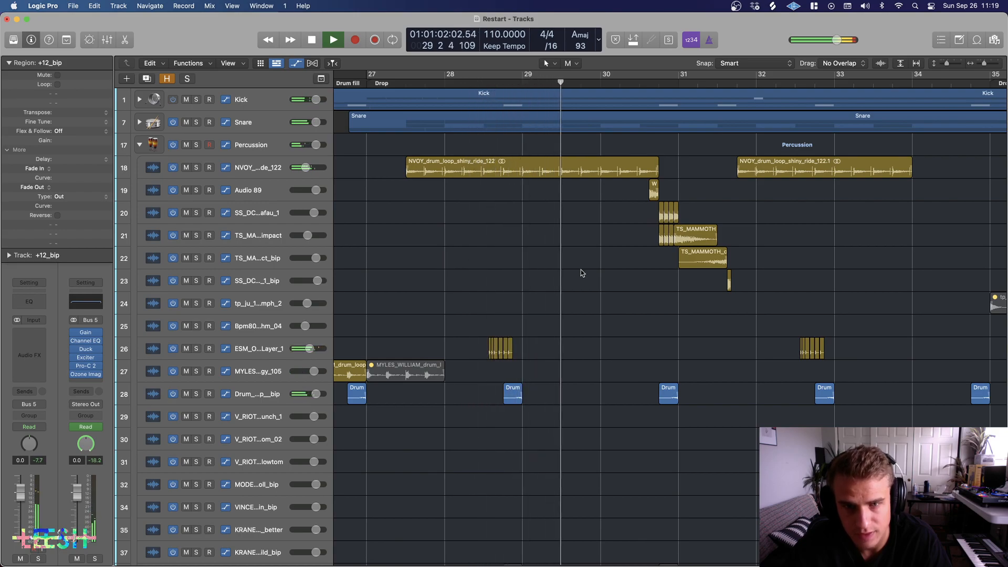
scroll(578, 270, "down", 1)
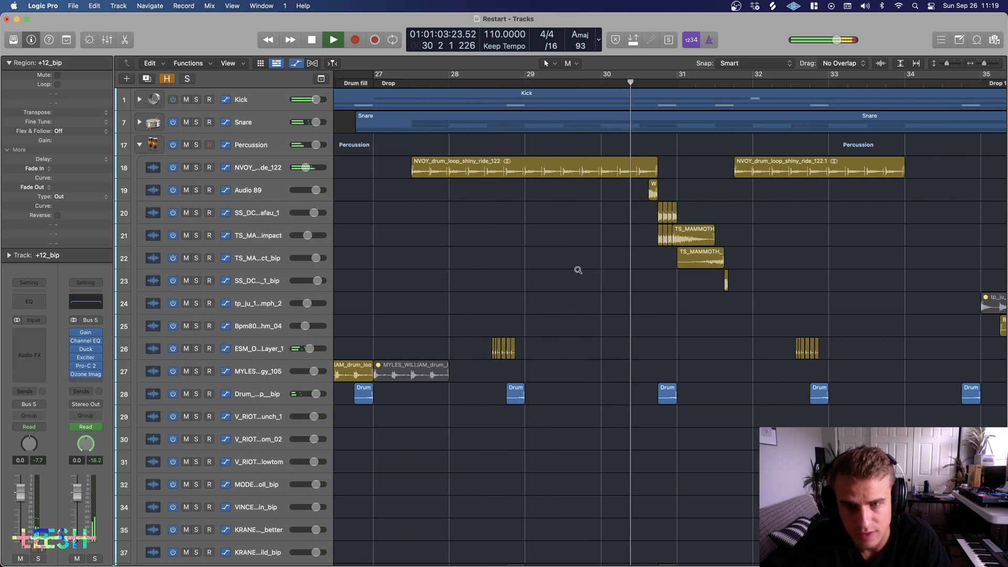
scroll(573, 269, "down", 3)
scroll(565, 272, "down", 2)
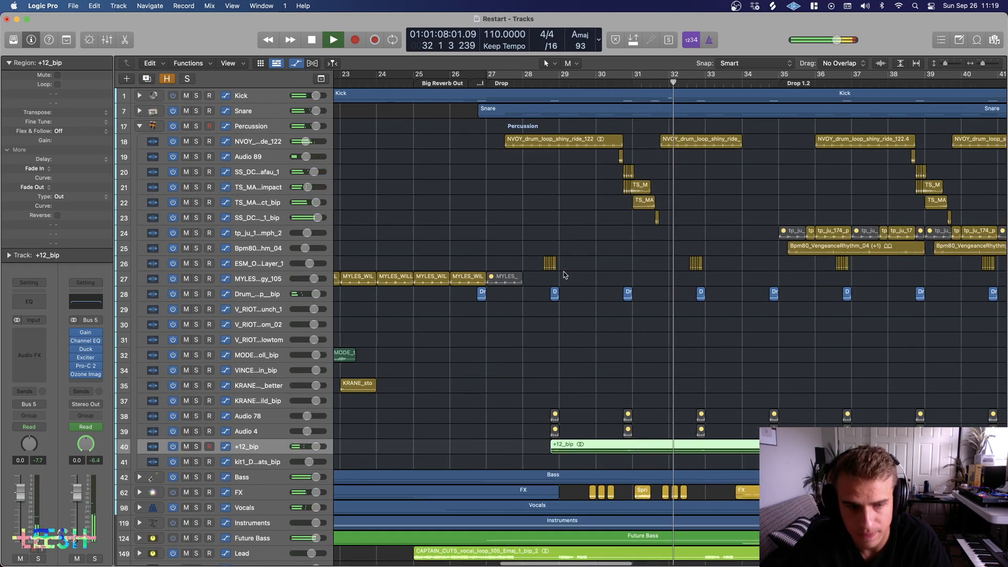
scroll(564, 275, "right", 5)
key("space")
Step: Place the playhead at 30 2 3, just ahead of the kick and tom fill leading into bar 31
scroll(544, 268, "down", 8)
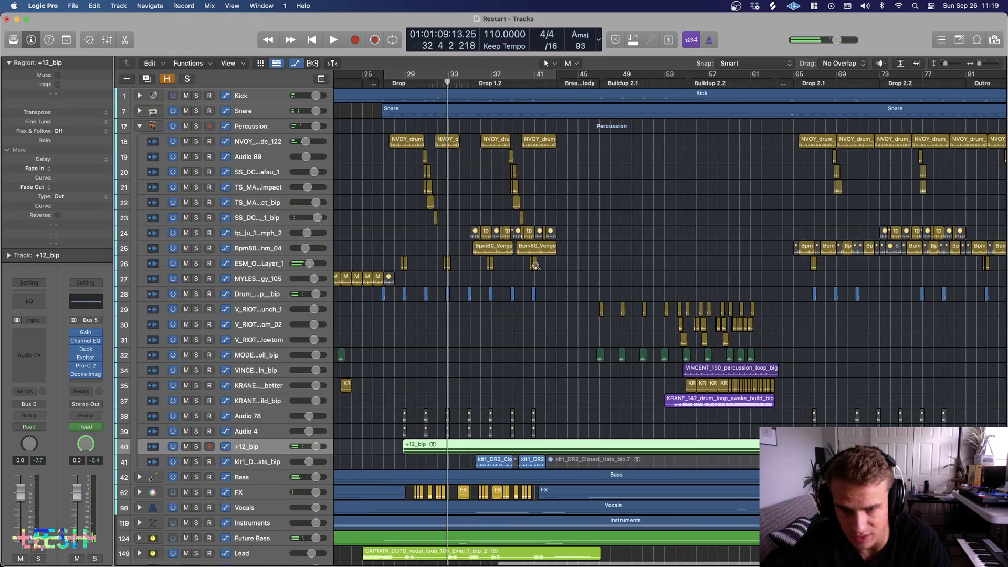
scroll(536, 266, "up", 8)
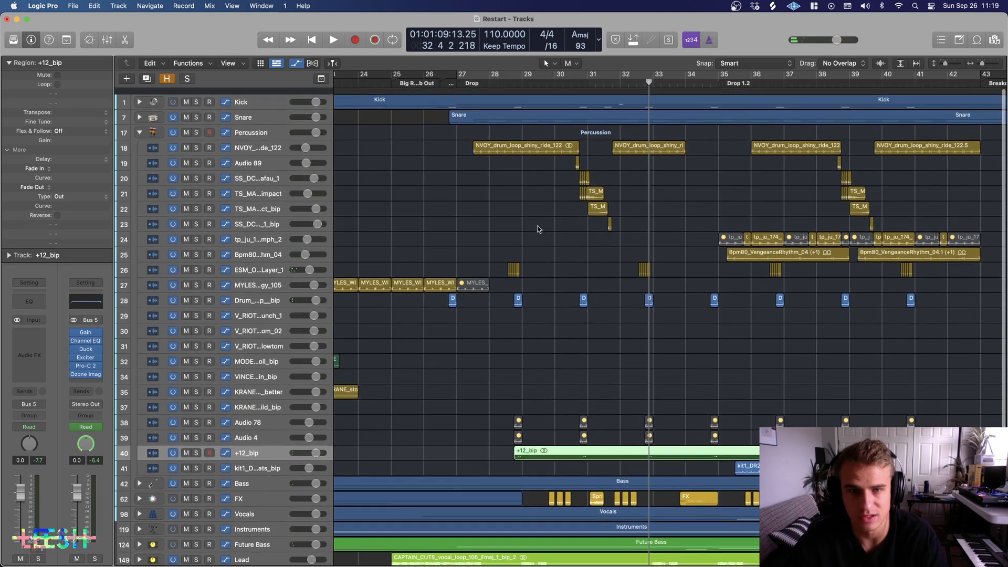
left_click(545, 82)
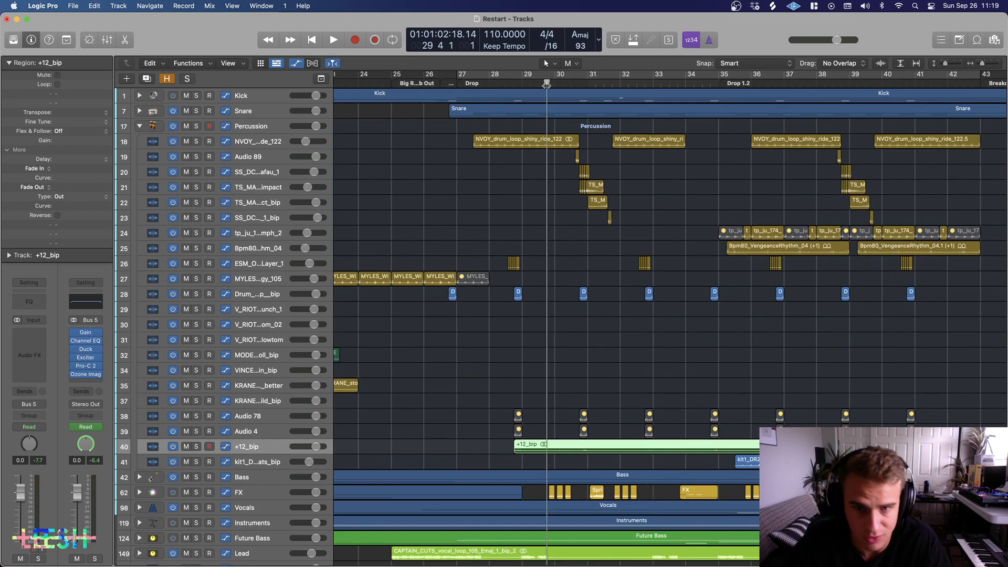
scroll(579, 206, "up", 5)
scroll(596, 212, "up", 5)
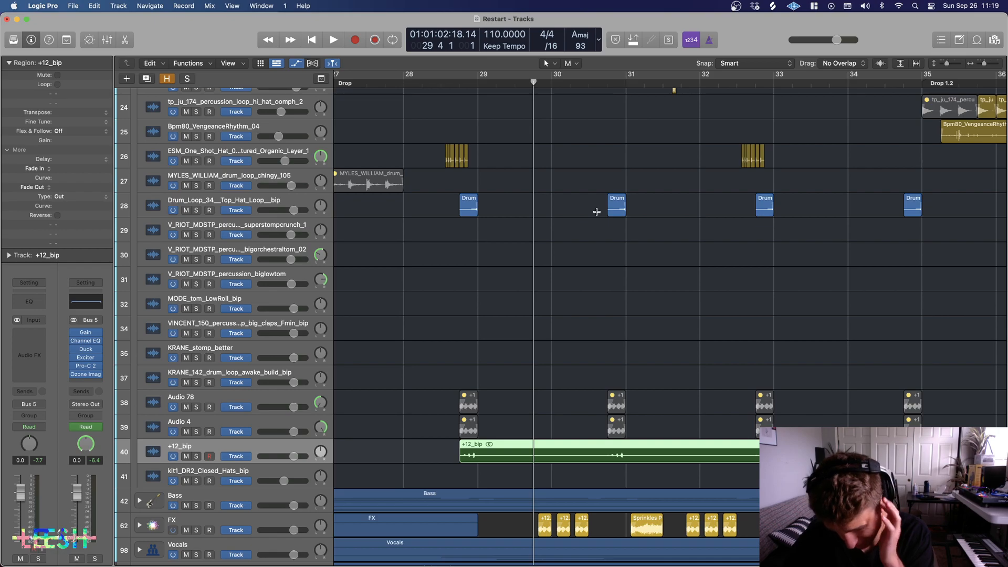
scroll(596, 212, "up", 6)
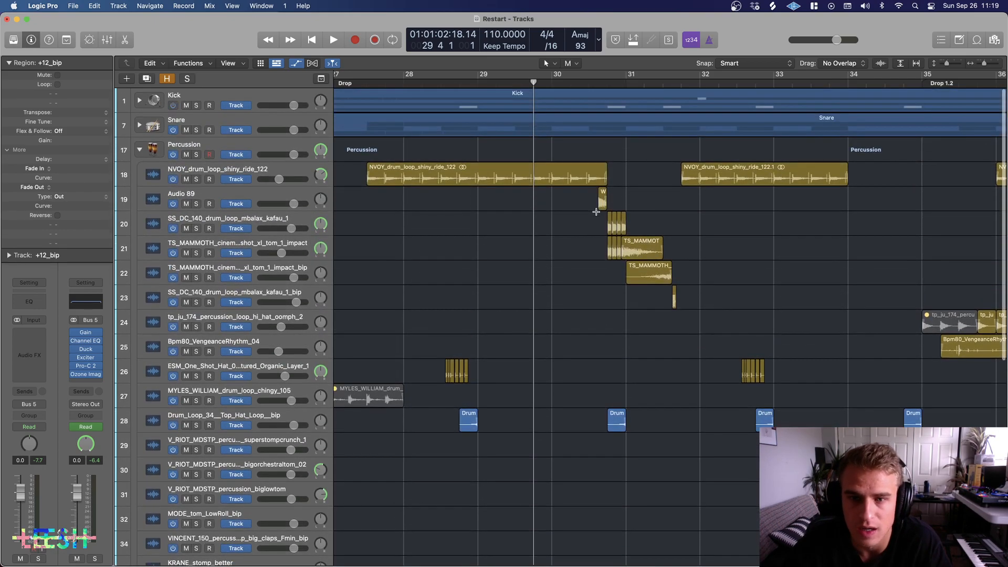
left_click(579, 82)
scroll(619, 157, "up", 5)
scroll(630, 212, "up", 4)
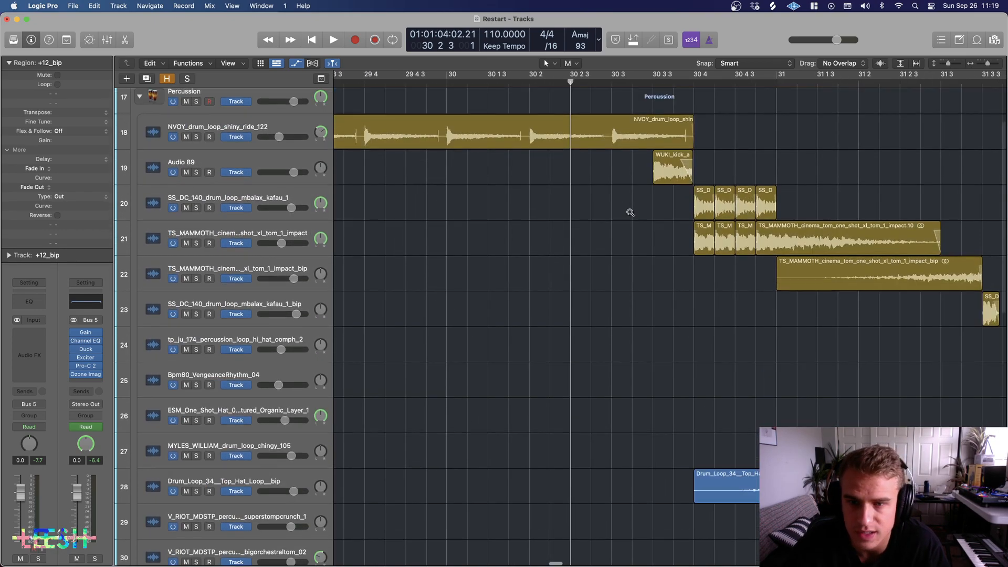
Step: Show track automation, solo the four fill layers from Audio 89 to the bounced TS_MAMMOTH tom, and play the fill
key("a")
scroll(614, 216, "right", 4)
scroll(613, 216, "up", 4)
scroll(614, 216, "right", 1)
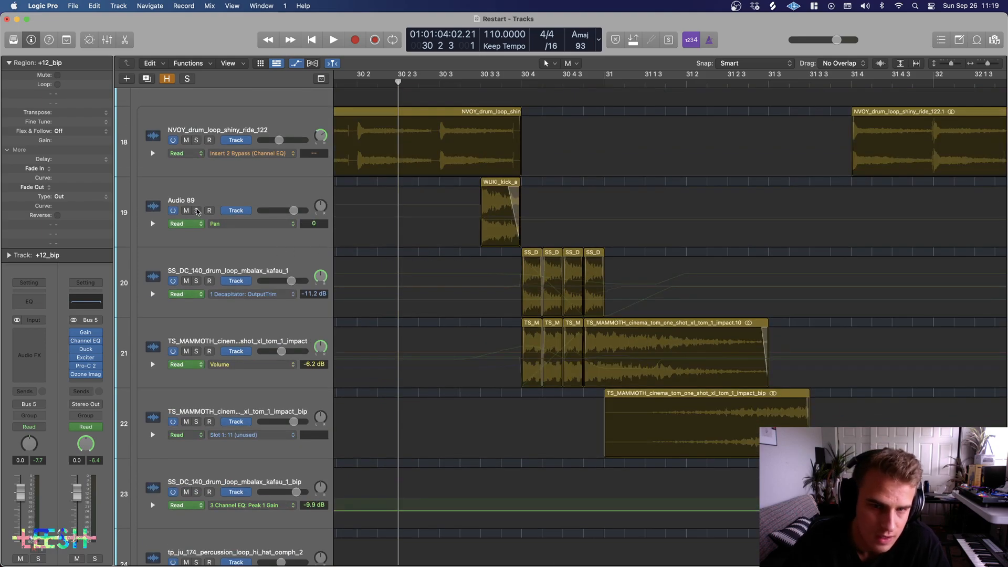
left_click_drag(197, 211, 181, 445)
key("space")
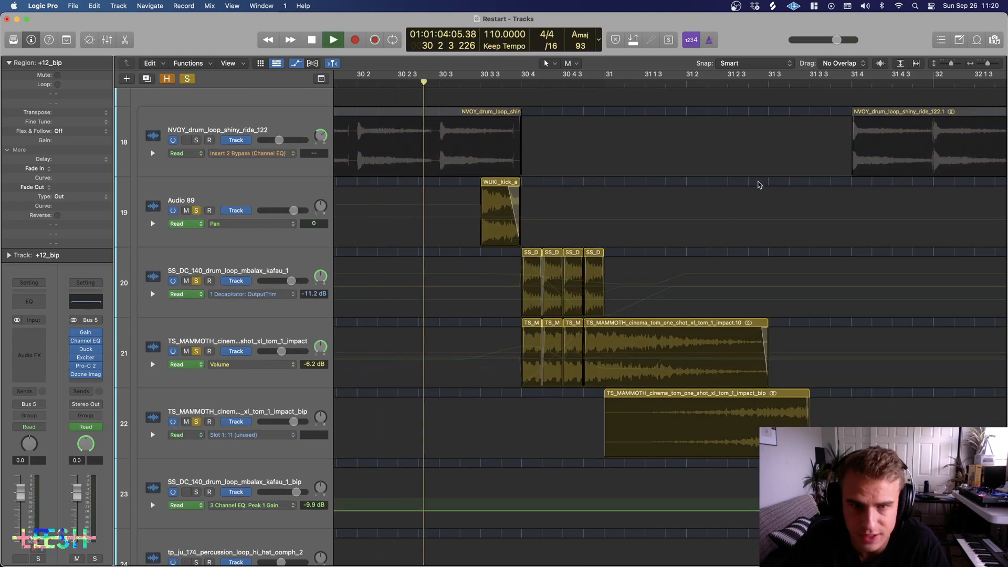
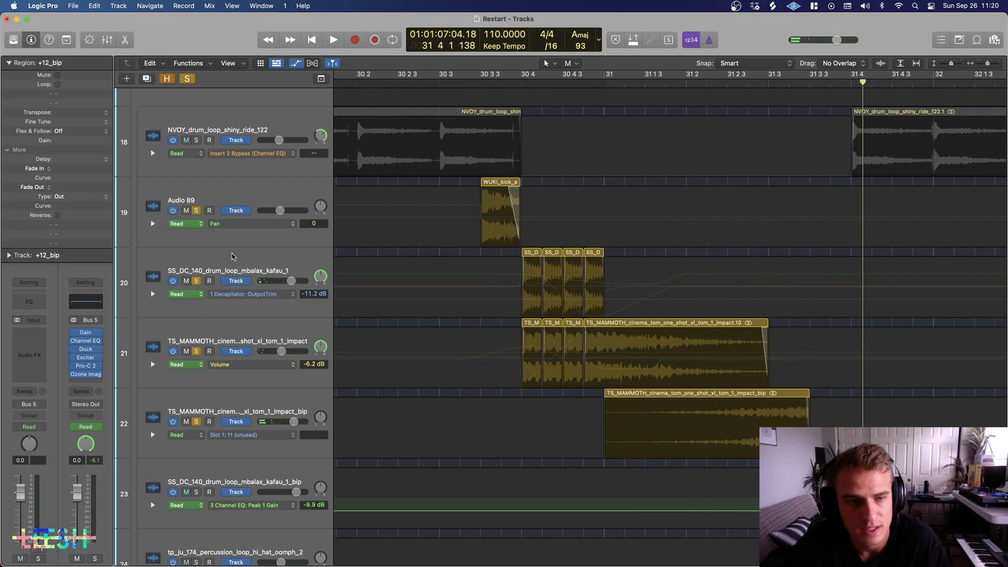
Step: Display the Pan automation on the SS_DC_140_drum_loop_mbalax_kafau_1 track and play the fill again
left_click(229, 189)
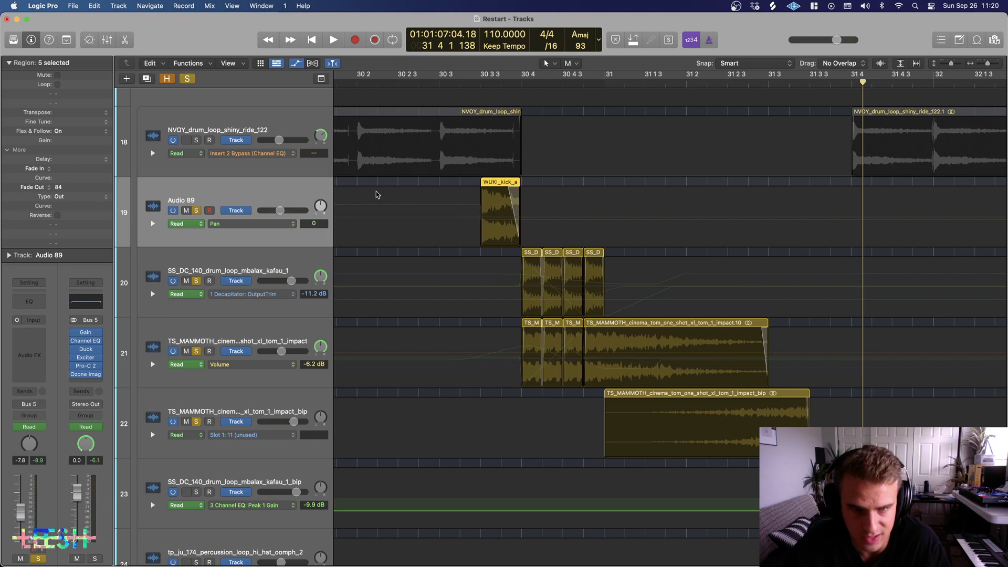
left_click(261, 269)
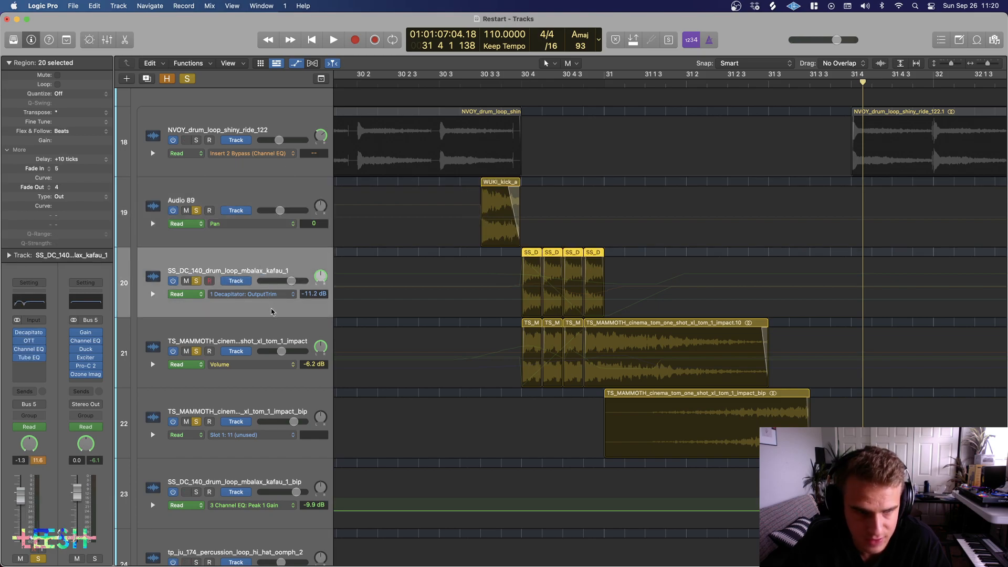
left_click(245, 295)
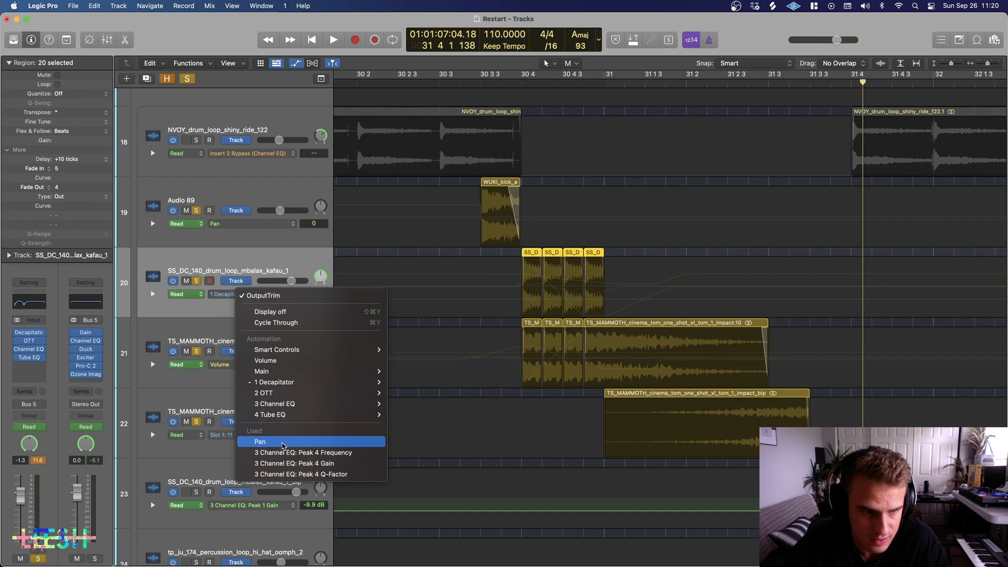
left_click(282, 445)
key("space")
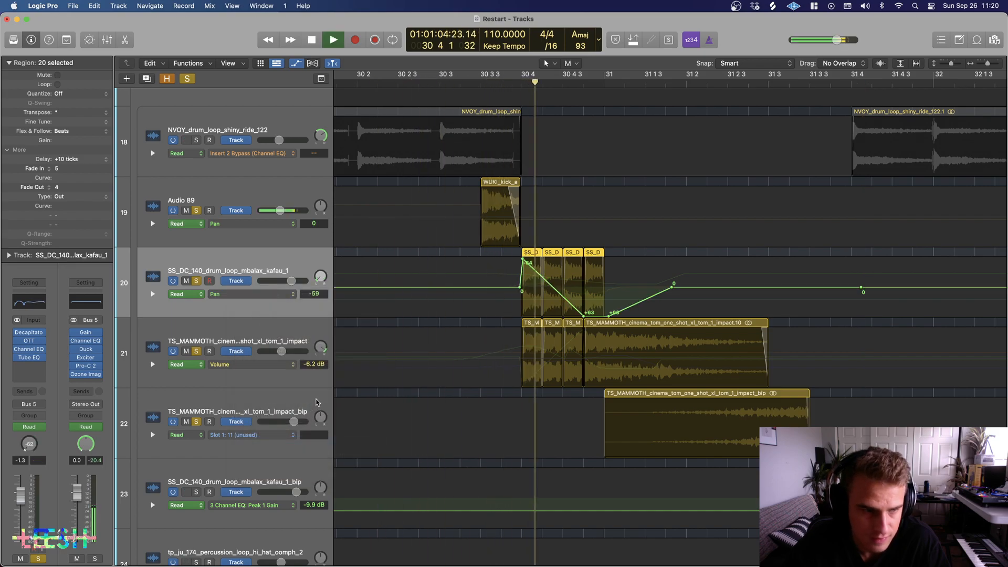
Step: Show the SS_DC mbalax loop's Channel EQ during the fill, and scale its window to 82% clear of the fill regions
key("v")
key("space")
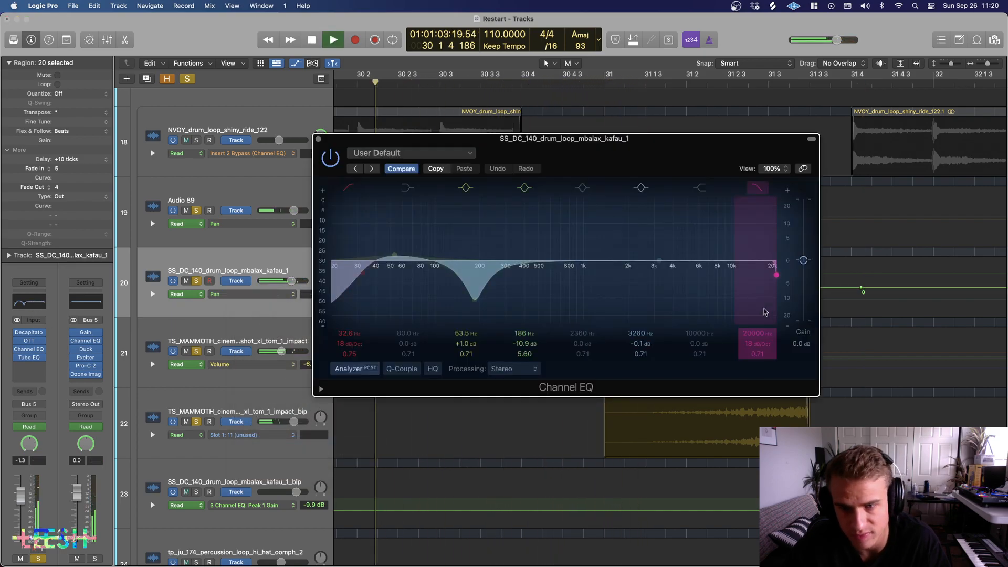
left_click_drag(655, 165, 324, 134)
key("space")
key("space")
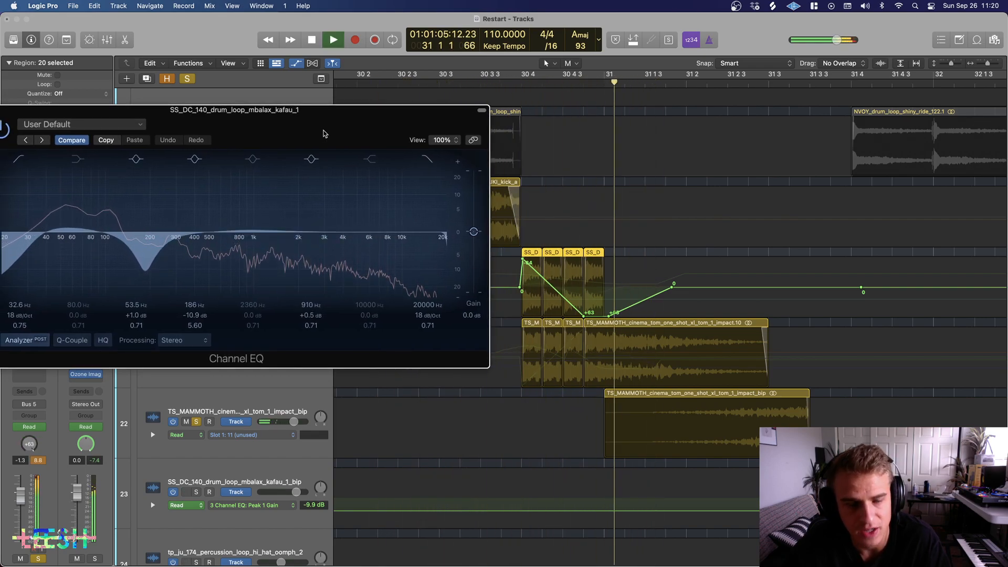
key("space")
left_click_drag(325, 202, 246, 209)
left_click_drag(307, 118, 353, 99)
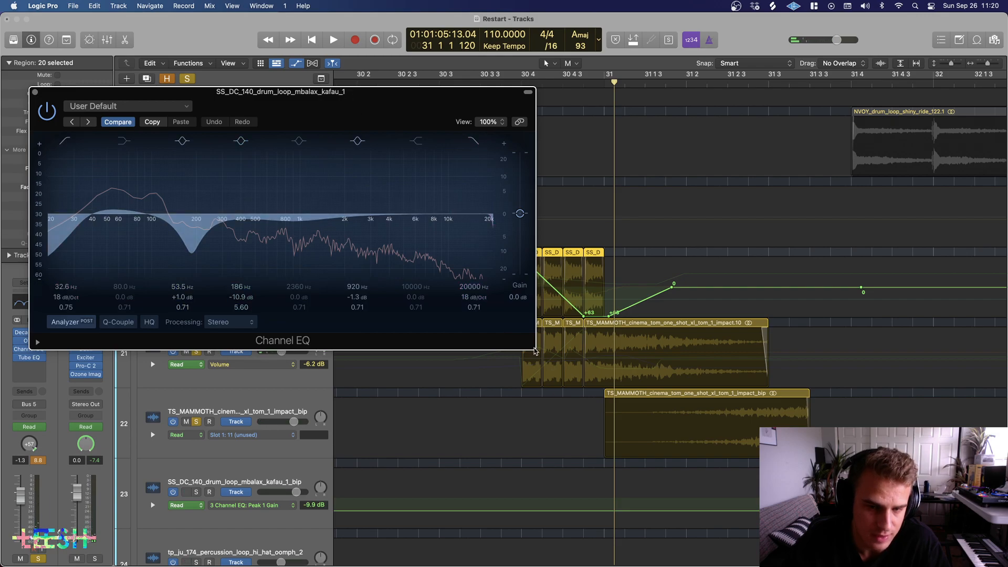
left_click_drag(534, 349, 442, 312)
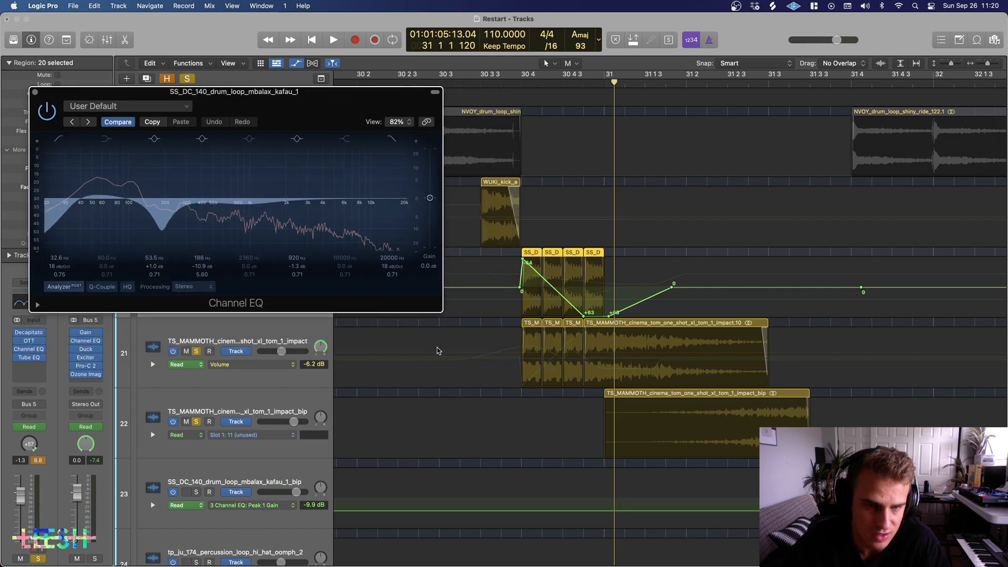
Step: Replay the fill several times while watching the Peak 4 band sweep in the mbalax loop's Channel EQ
key("super+z")
key("space")
left_click_drag(316, 219, 249, 215)
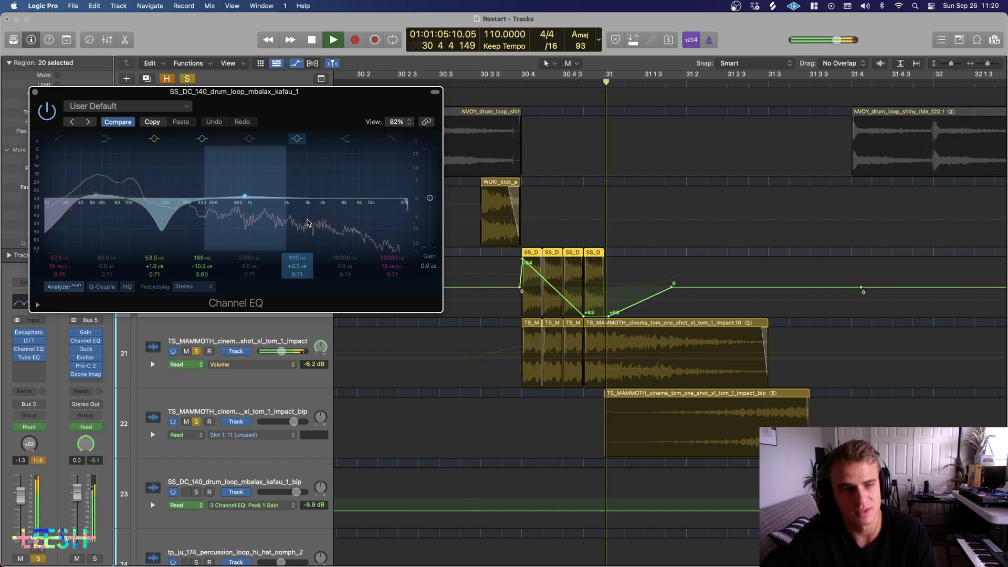
key("space")
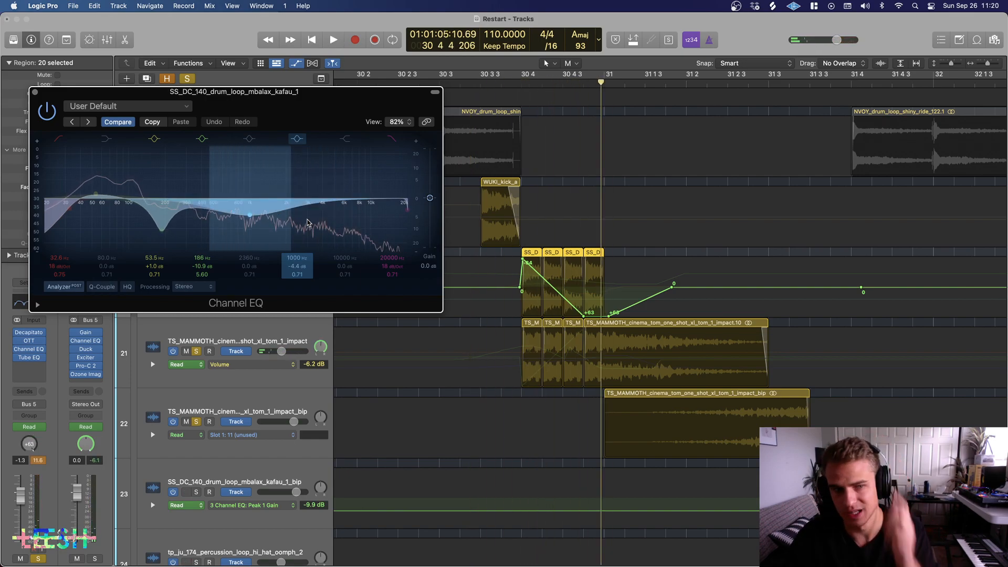
key("super+z")
key("space")
left_click_drag(362, 219, 299, 217)
key("space")
key("super+z")
key("space")
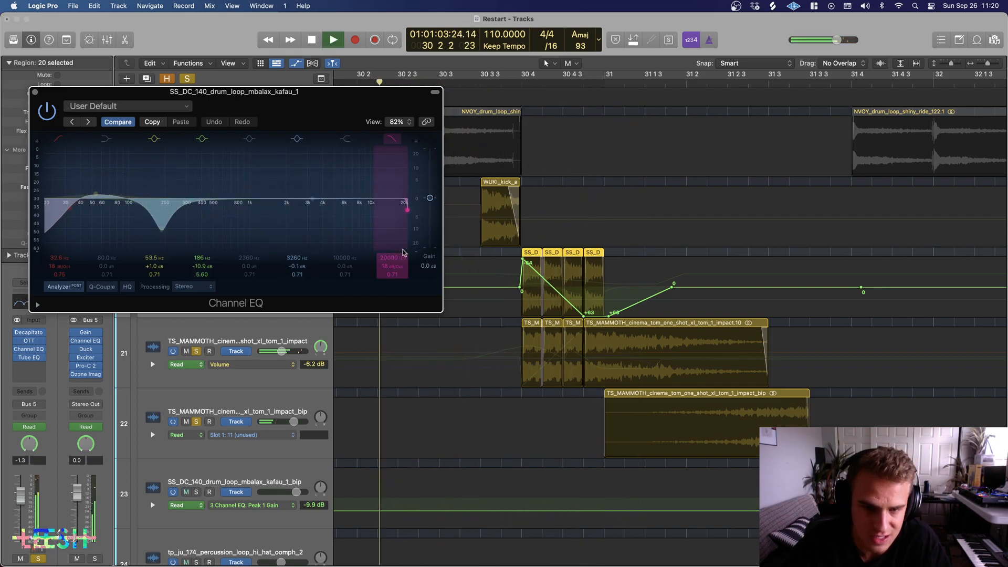
key("space")
Step: Move the mbalax loop's EQ window aside, open the Channel EQ of the TS_MAMMOTH tom impact track and play the fill
left_click_drag(298, 103, 861, 299)
left_click(198, 335)
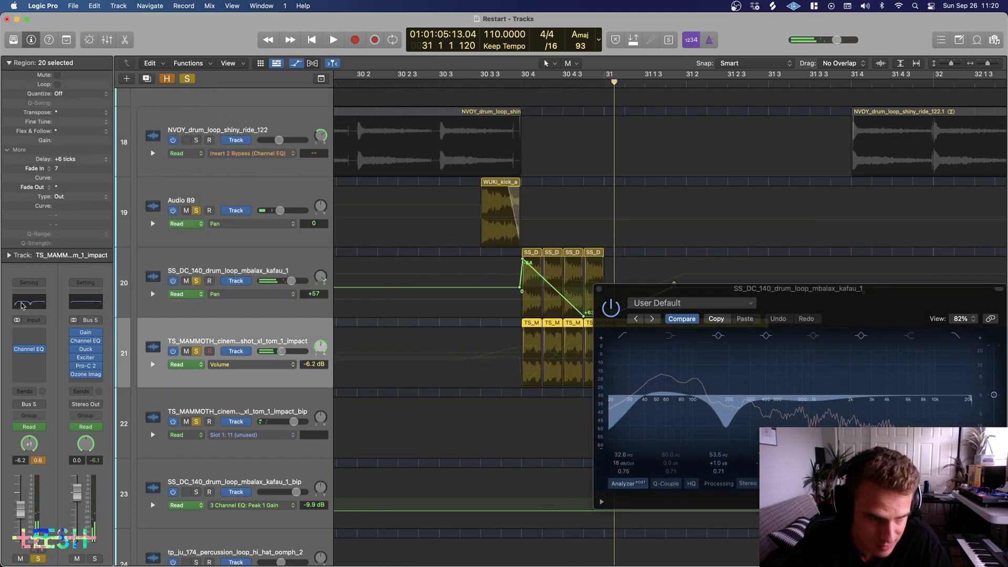
left_click(20, 303)
key("space")
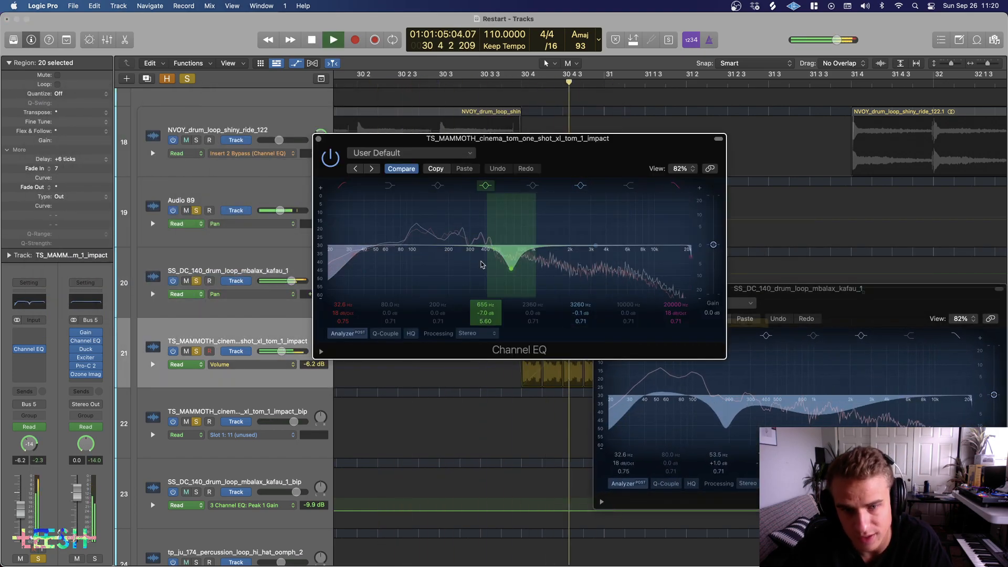
Step: Stop playback, close both Channel EQ windows and look over the Peak 4 automation lanes beneath the SS_DC mbalax loop track
key("space")
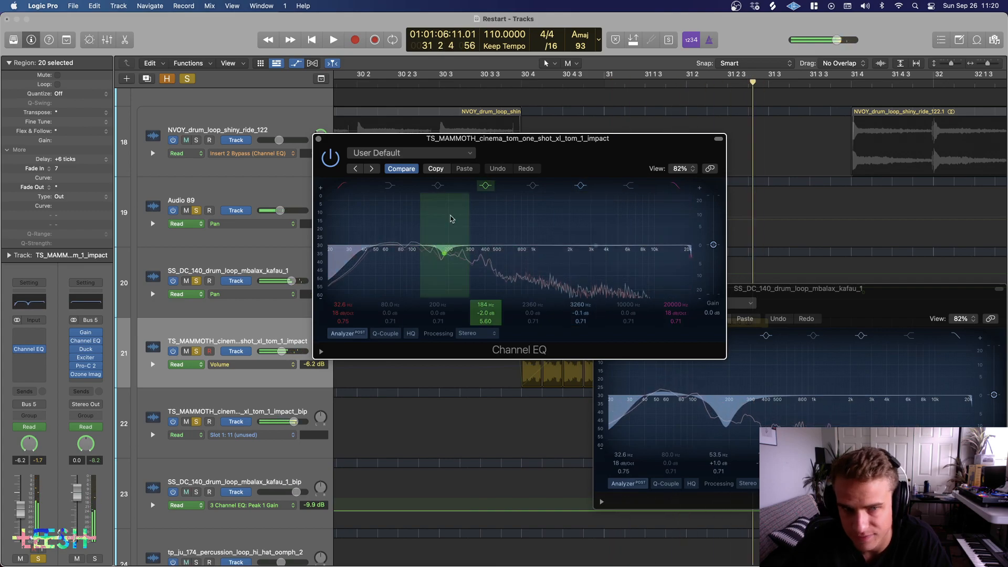
left_click(319, 142)
left_click(599, 288)
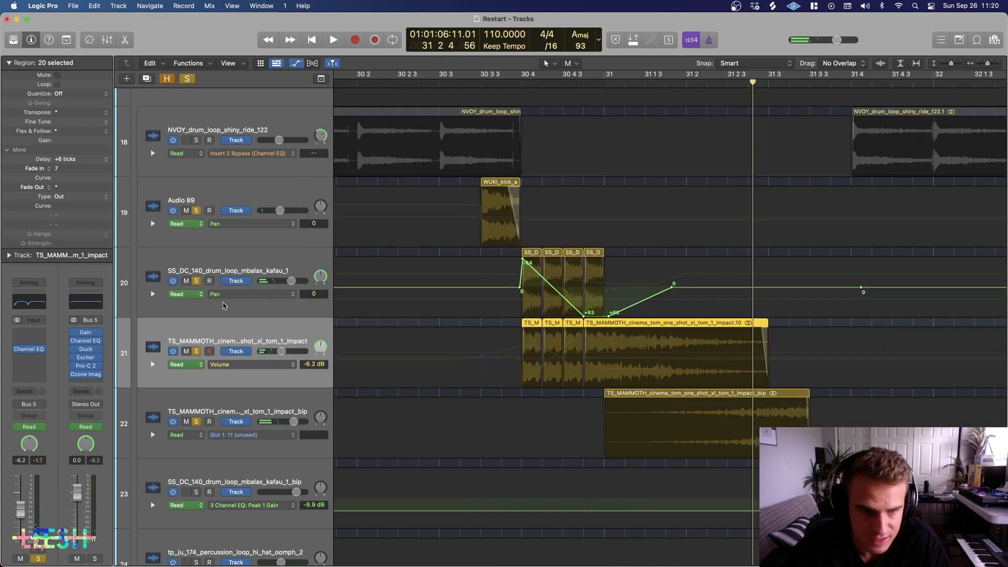
left_click(152, 294)
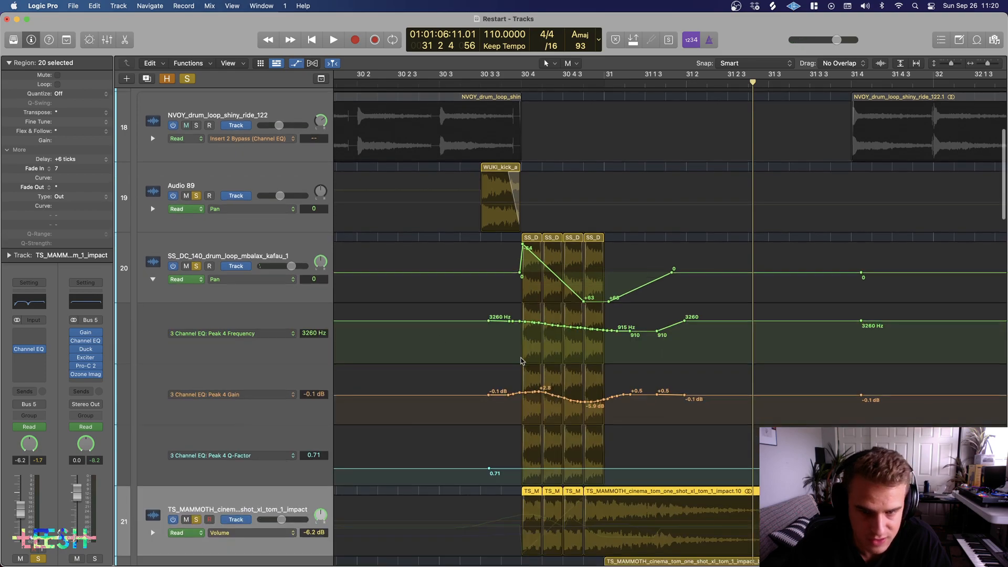
scroll(160, 273, "down", 2)
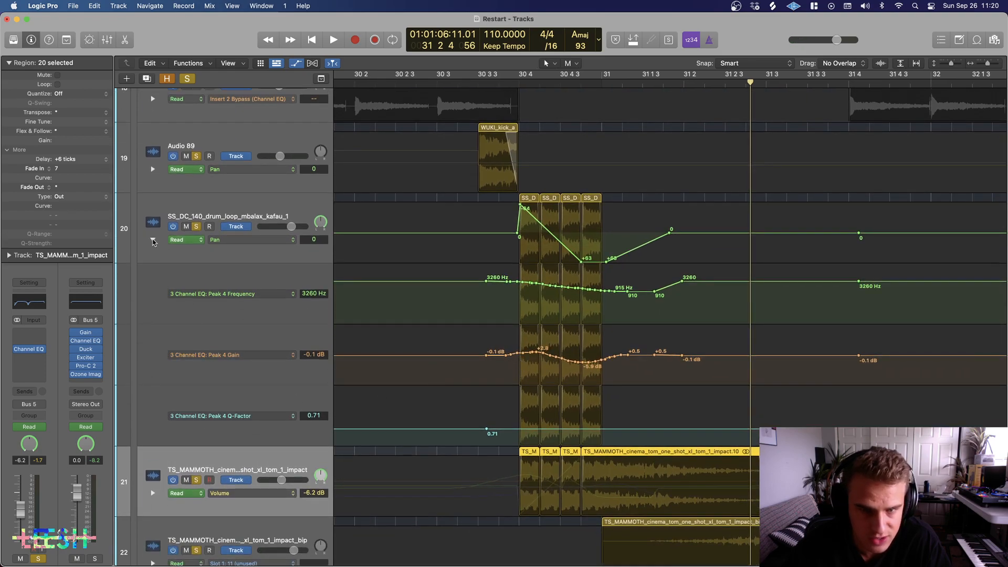
left_click(153, 240)
left_click(149, 313)
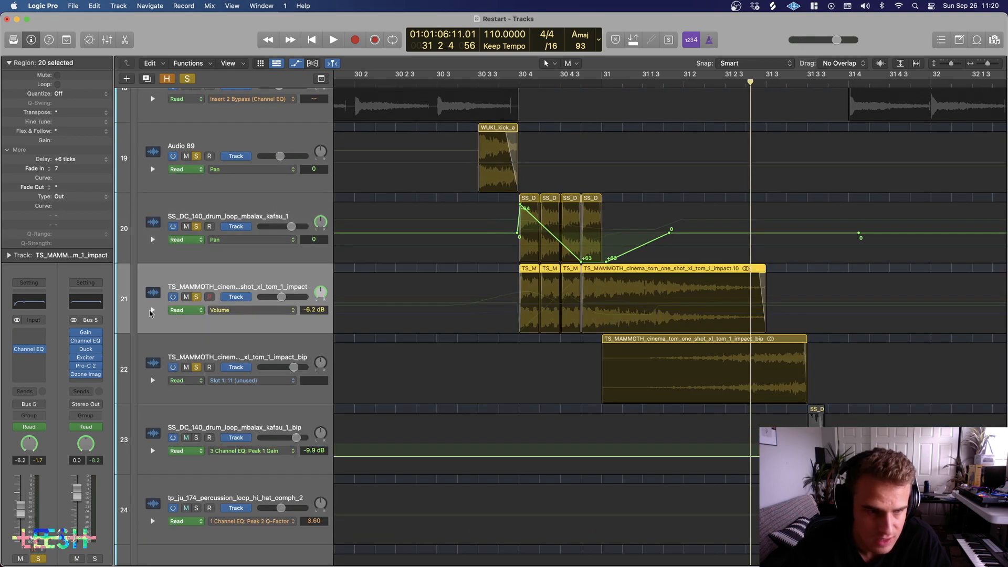
Step: Bypass all four plug-ins on the SS_DC_140_drum_loop_mbalax_kafau_1 track, solo only that track and play the dry fill
left_click(201, 220)
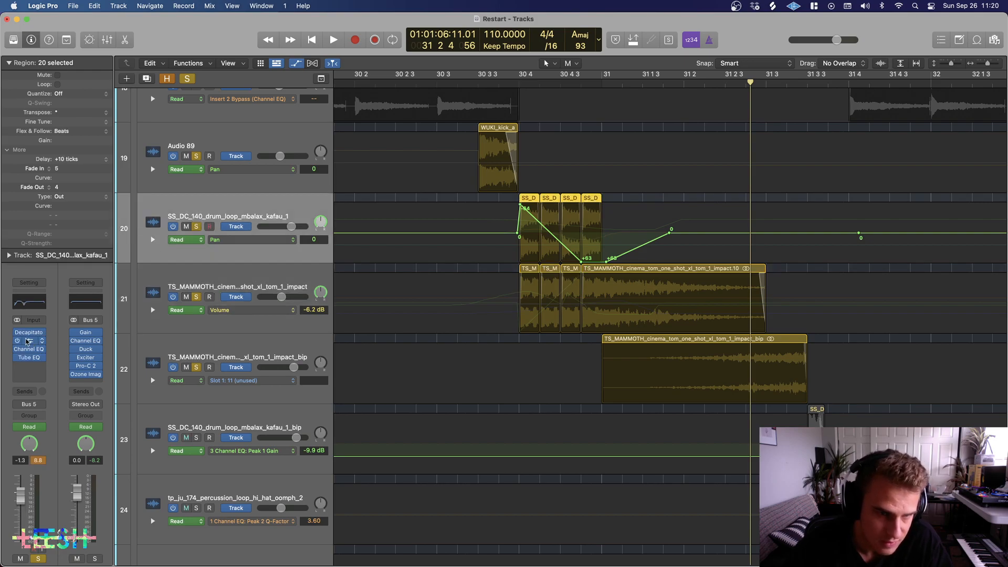
left_click(18, 333)
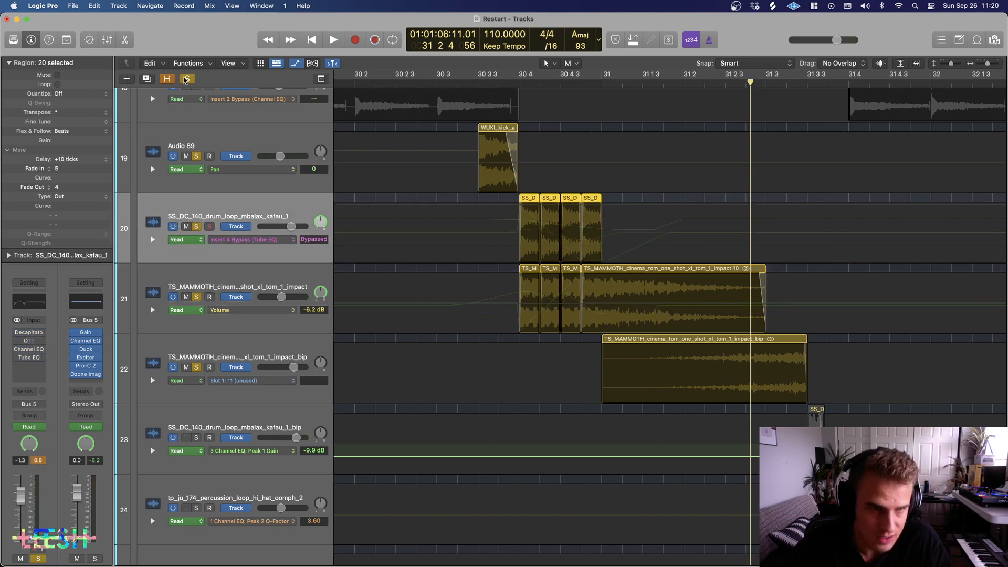
left_click(187, 78)
left_click(196, 227)
key("space")
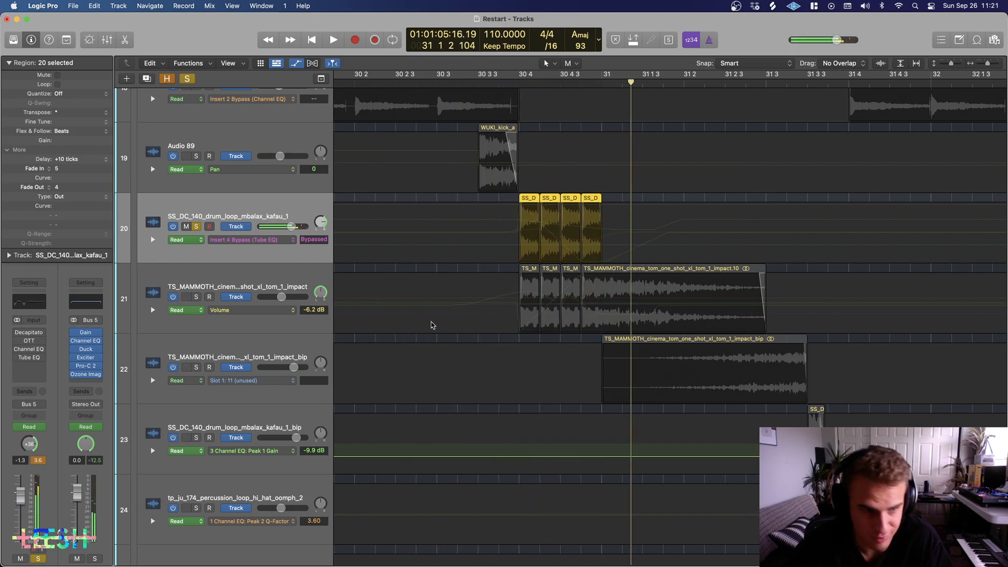
key("space")
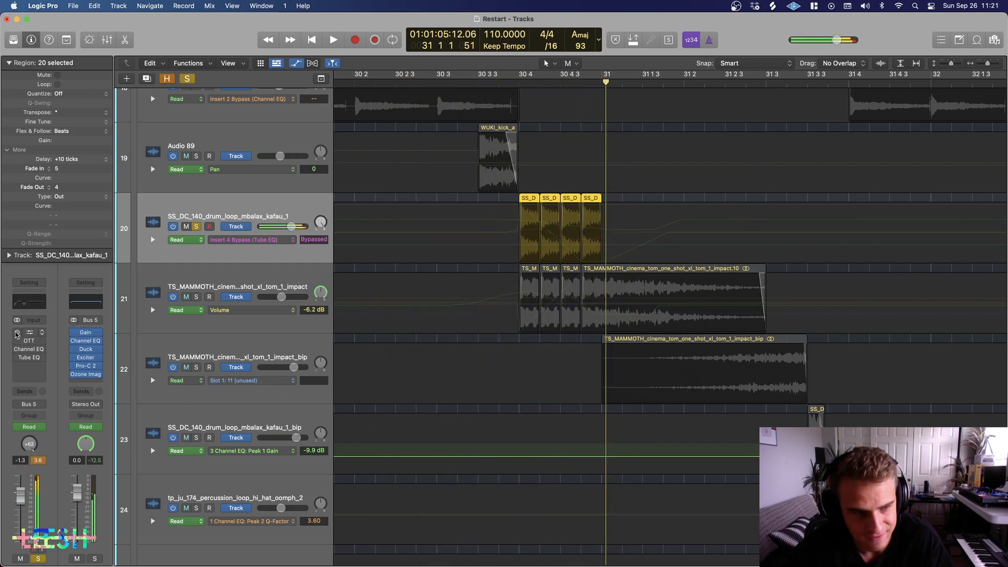
Step: Re-enable Decapitator and OTT on the mbalax loop one after the other, playing the fill with each added
key("space")
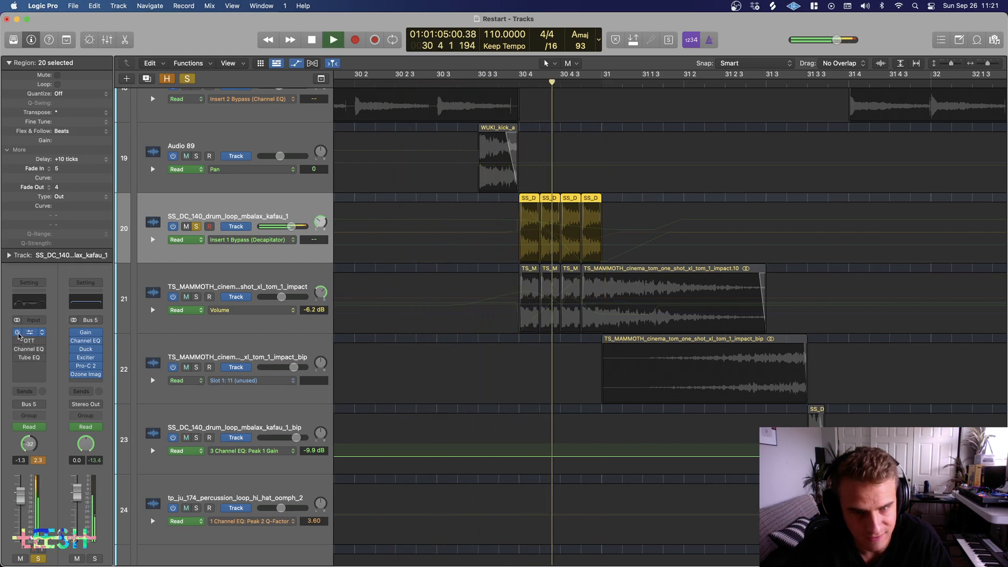
key("space")
left_click(17, 341)
key("space")
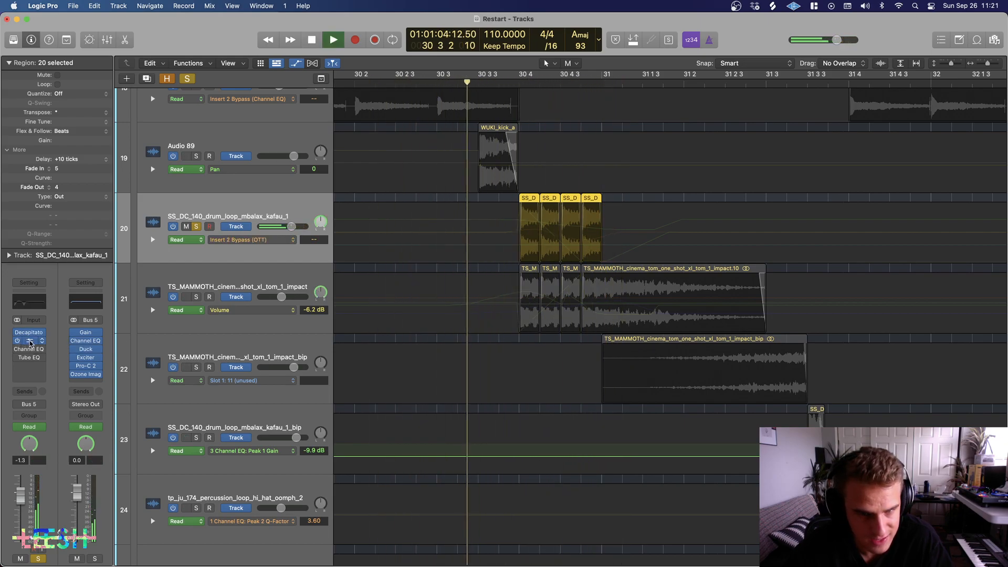
key("space")
key("space")
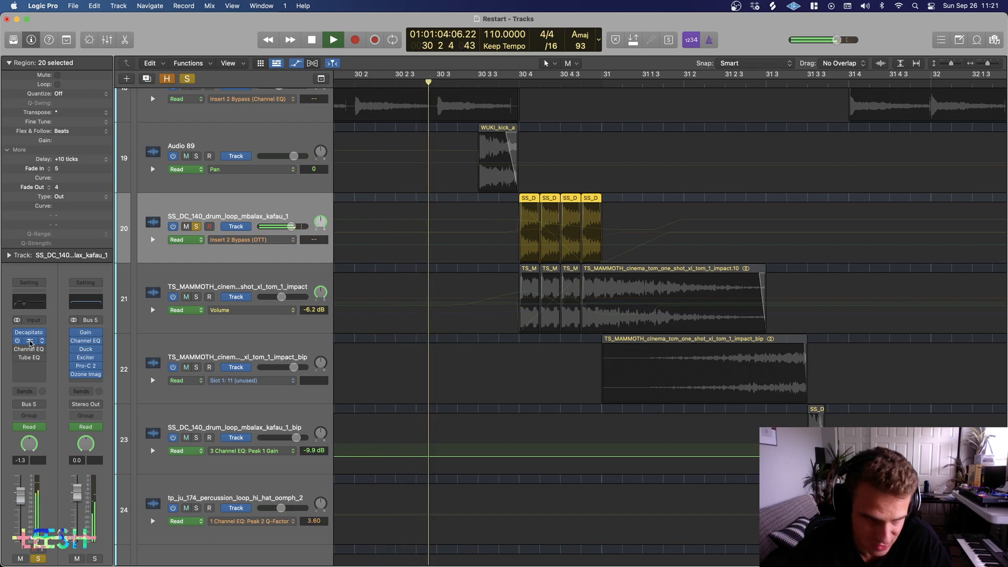
key("space")
Step: Re-enable the Channel EQ and Tube EQ on the mbalax loop one after the other, playing the fill with each added
left_click(17, 349)
key("space")
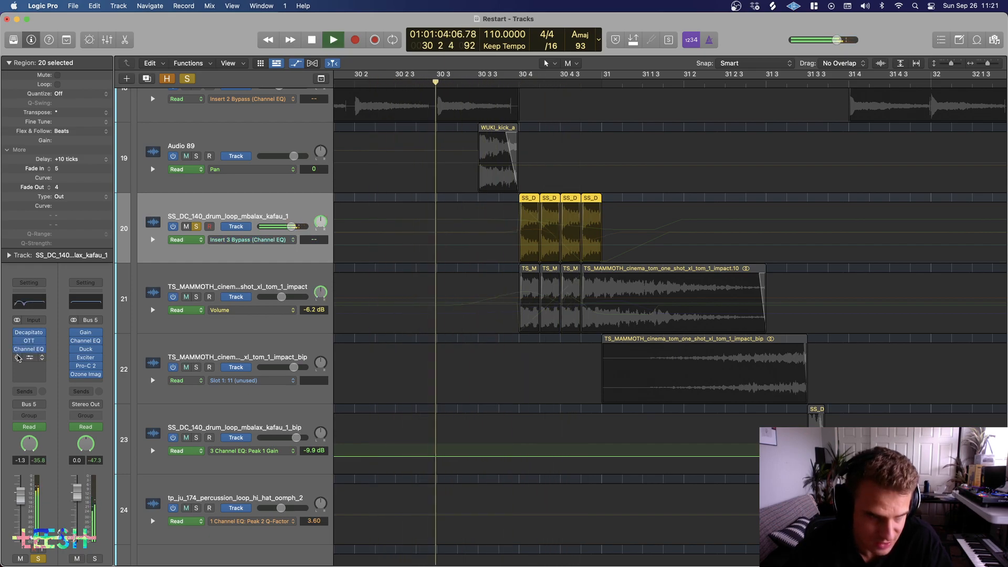
key("space")
left_click(18, 357)
key("space")
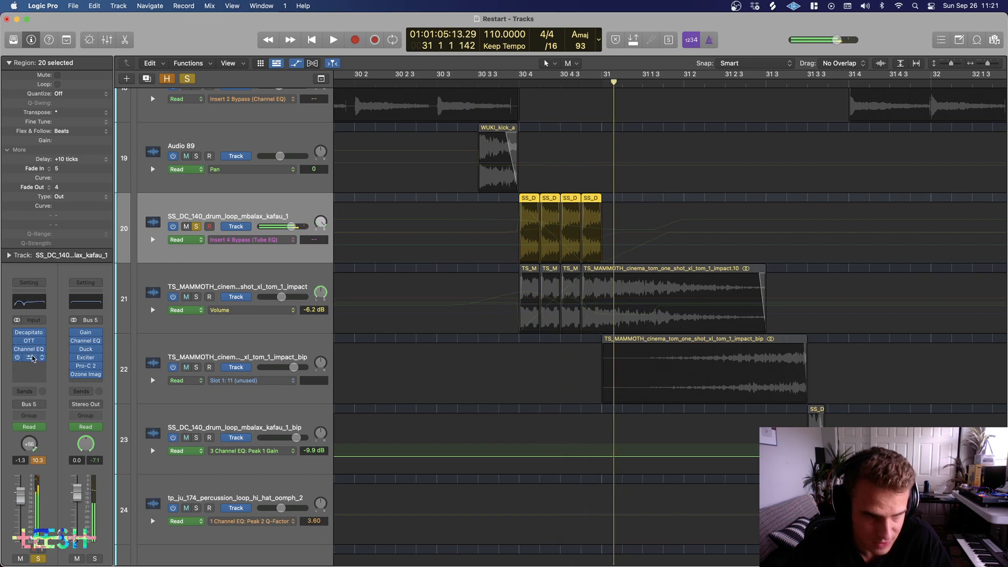
key("space")
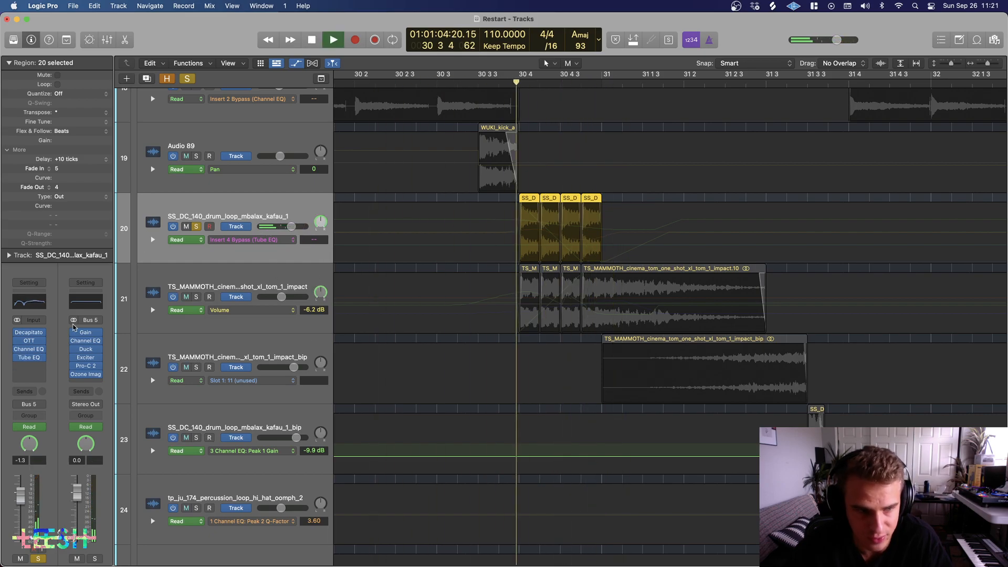
key("space")
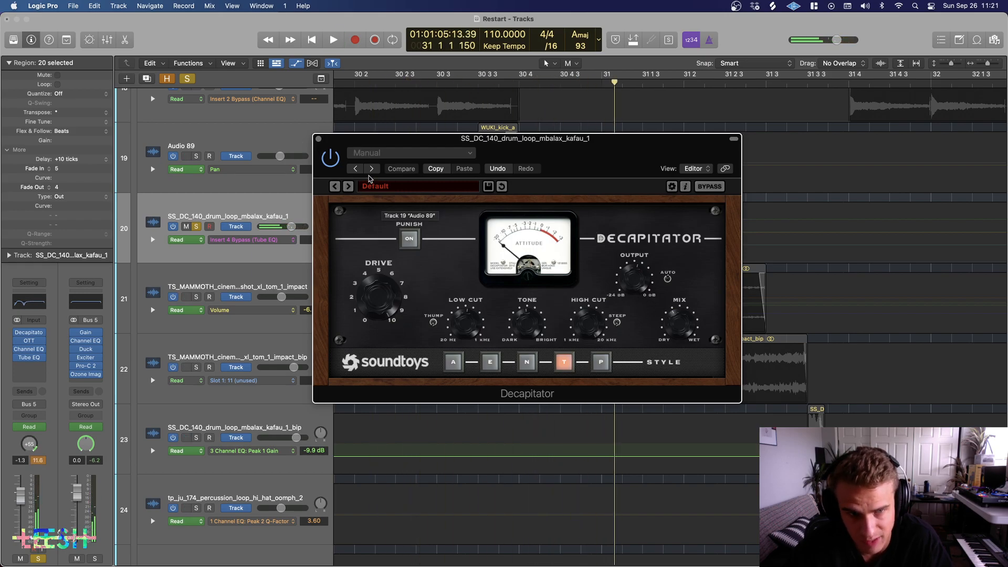
Step: Review the Decapitator and OTT settings on the mbalax loop and close both plug-in windows
left_click(317, 139)
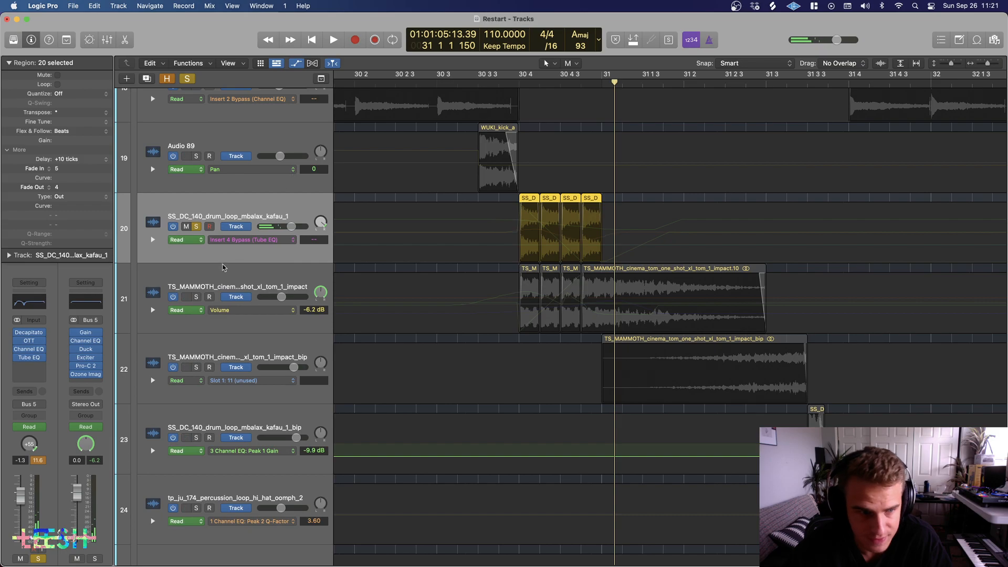
left_click(28, 340)
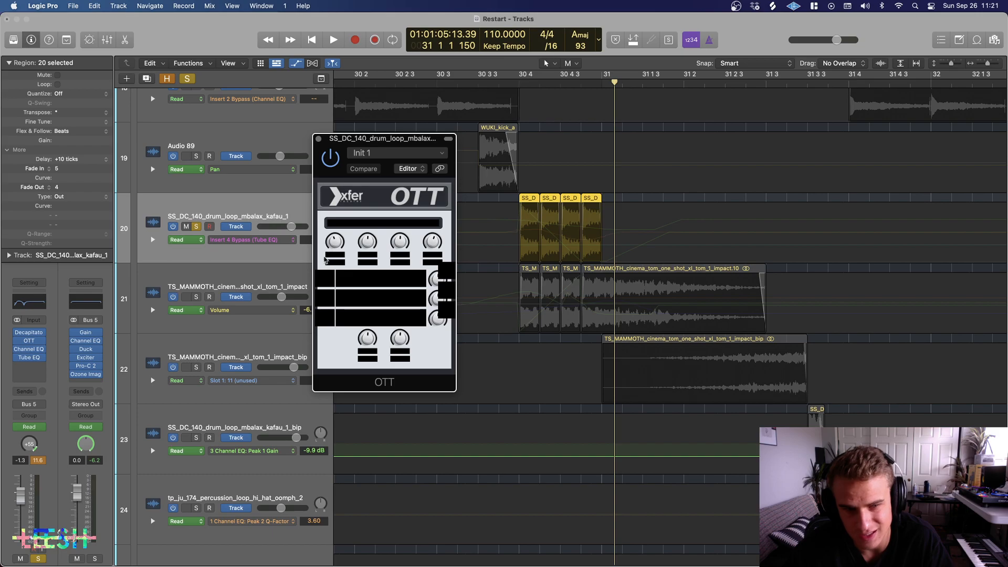
left_click(319, 138)
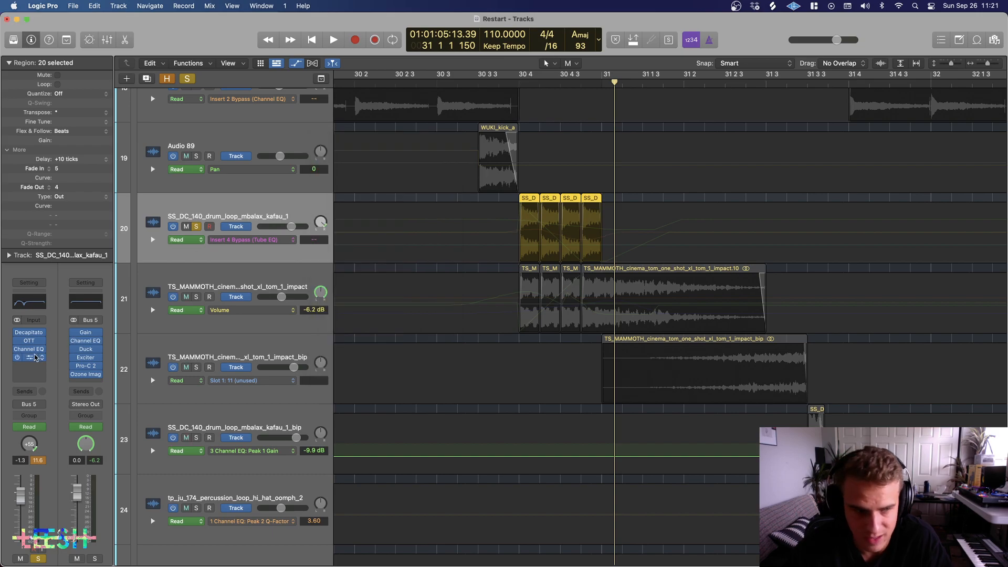
Step: Switch the solo from the mbalax loop to the TS_MAMMOTH tom impact track and play its part of the fill
left_click(197, 298)
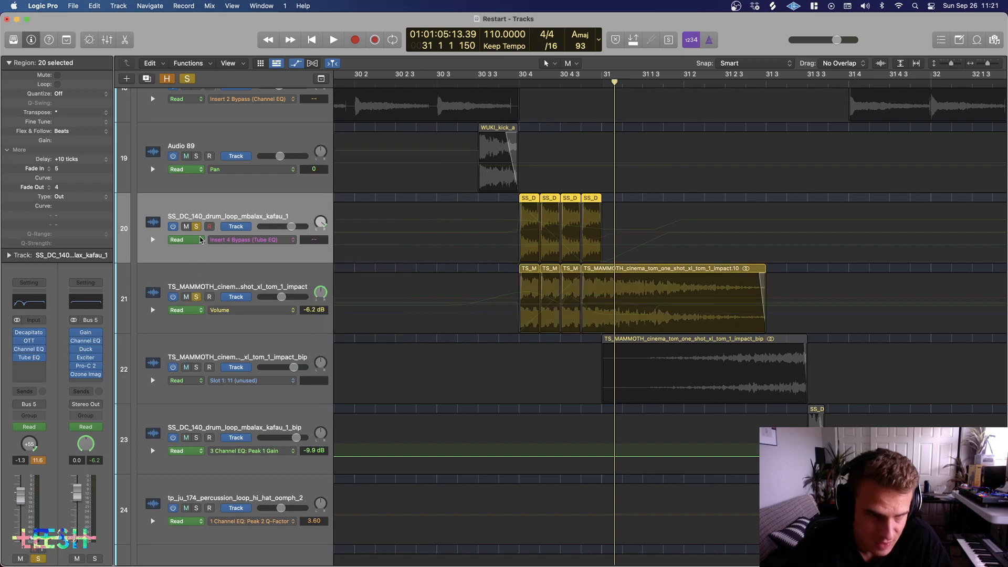
left_click(218, 283)
key("space")
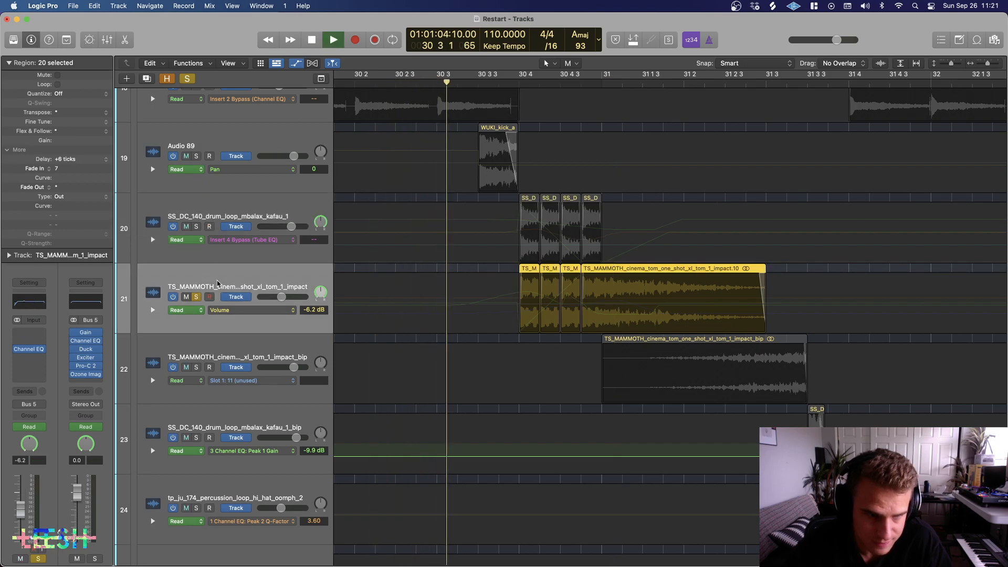
key("space")
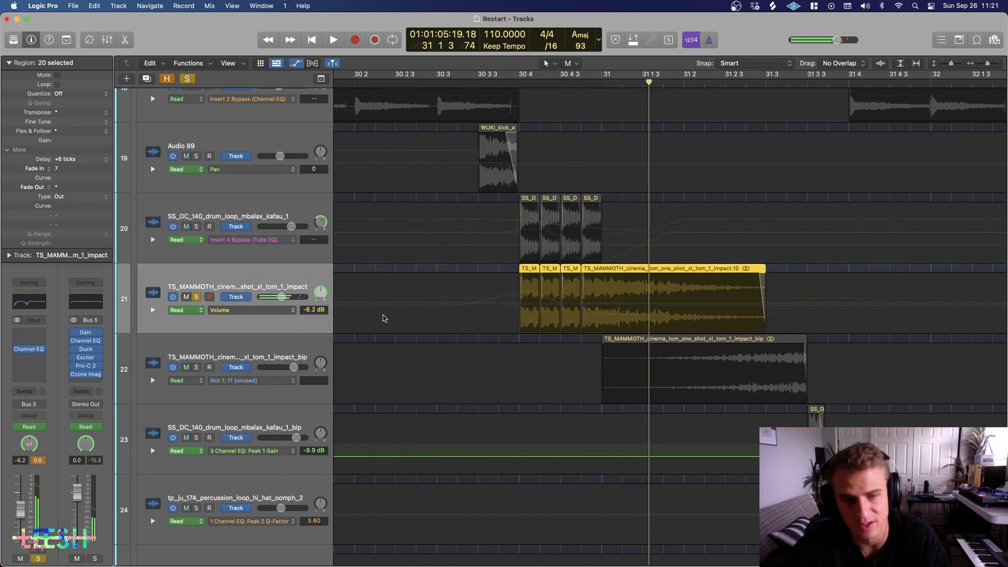
key("space")
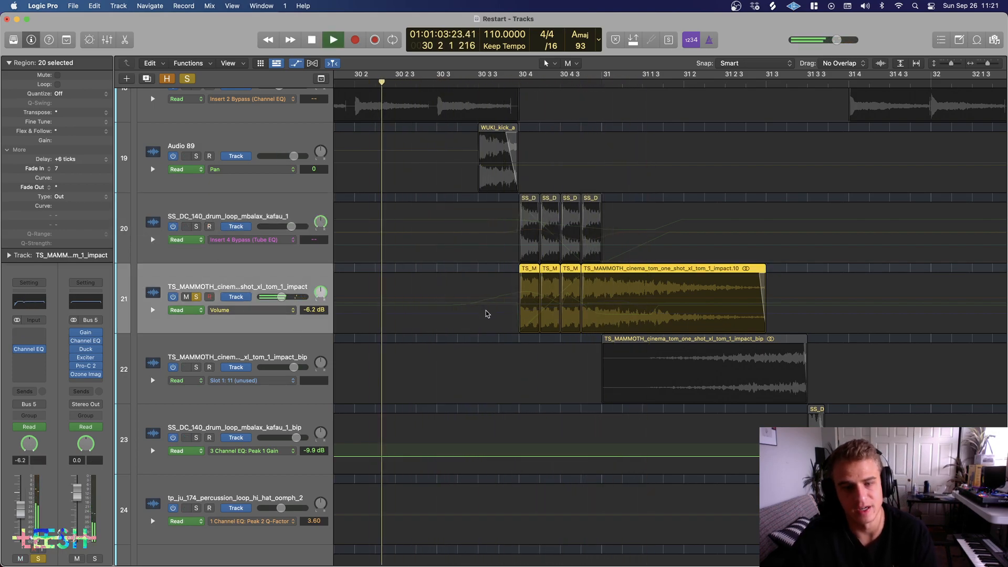
key("space")
Step: Move the solo to the reversed tom impact track, TS_MAMMOTH_cinema_tom_one_shot_xl_tom_1_impact_bip, and play it
left_click(197, 297)
left_click(197, 368)
key("space")
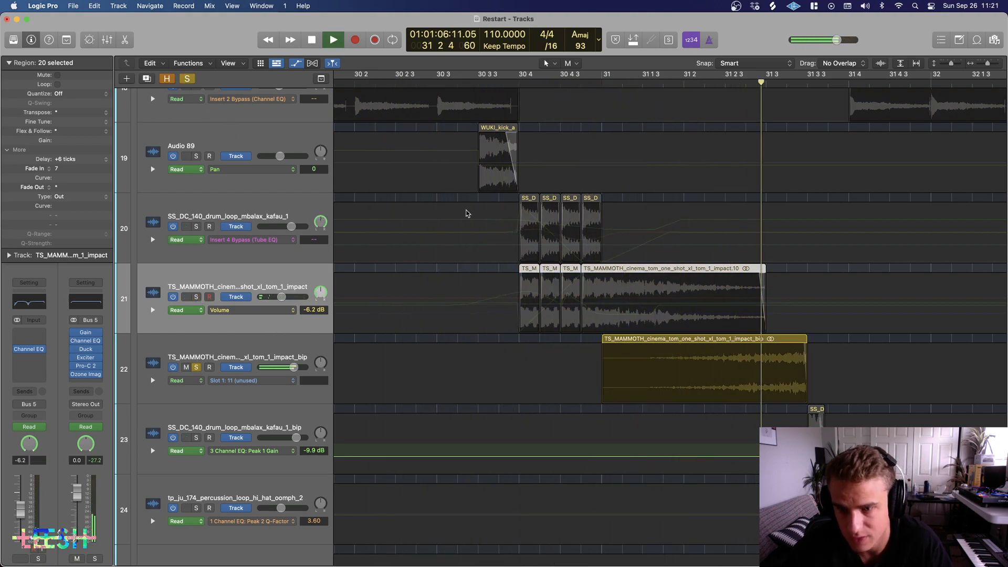
Step: Clear the solo from the reversed tom impact track and play the whole fill with all layers together
left_click(196, 367)
key("super+Left")
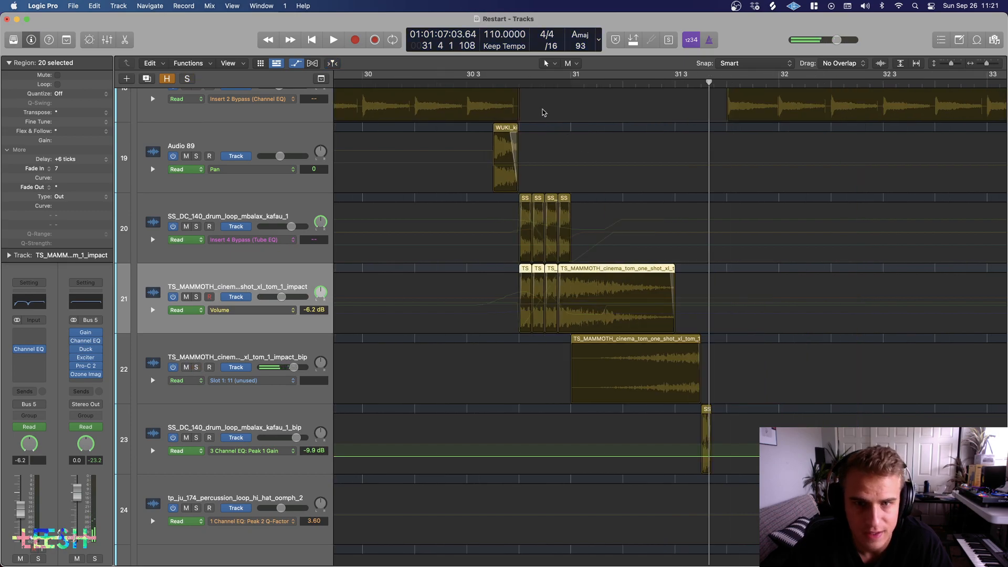
key("space")
key("super+Right")
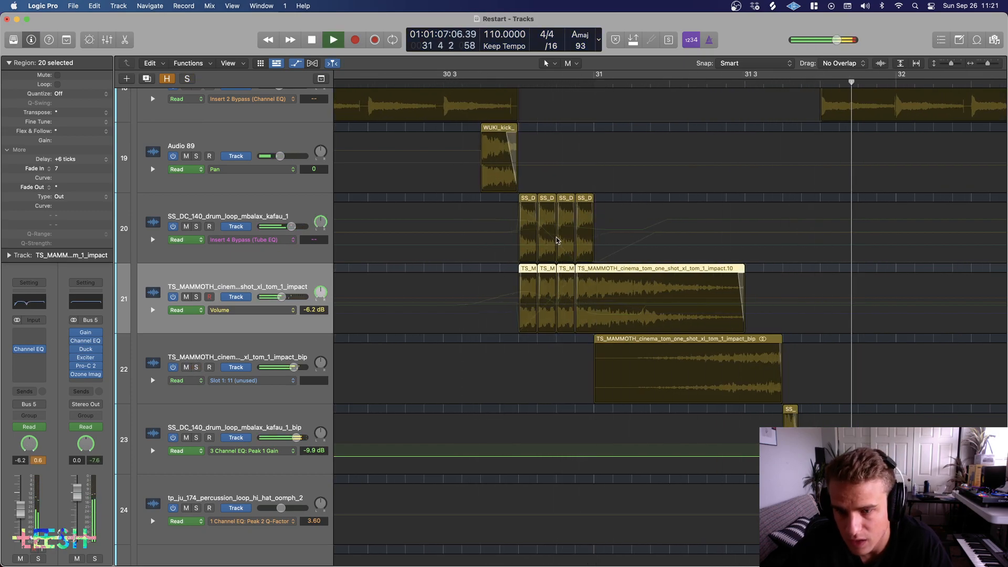
Step: Solo the SS_DC_140_drum_loop_mbalax_kafau_1_bip track, play its hit from shortly before 31 3, and compare the sound with its plug-ins bypassed and active
left_click(196, 437)
left_click(682, 83)
key("space")
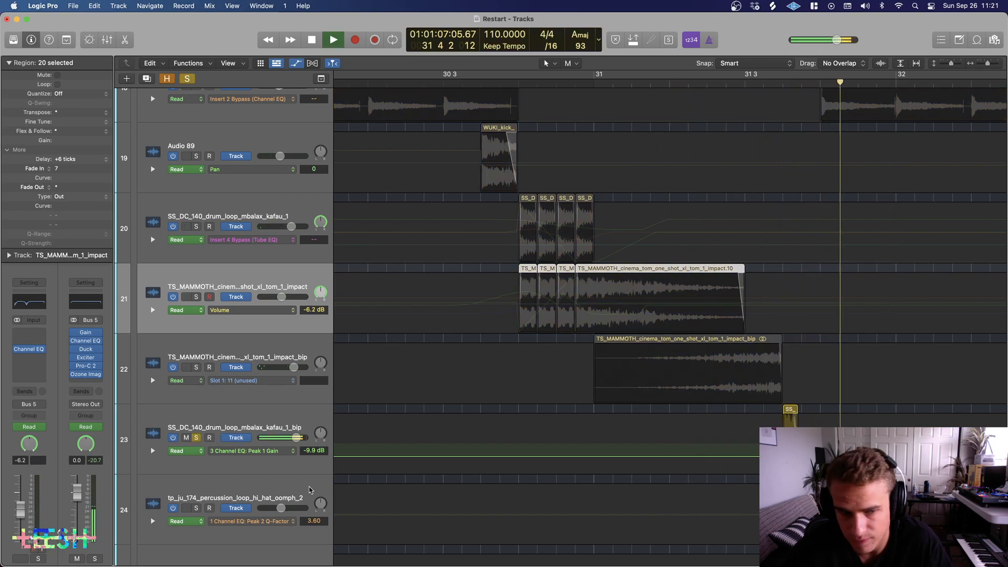
left_click(261, 418)
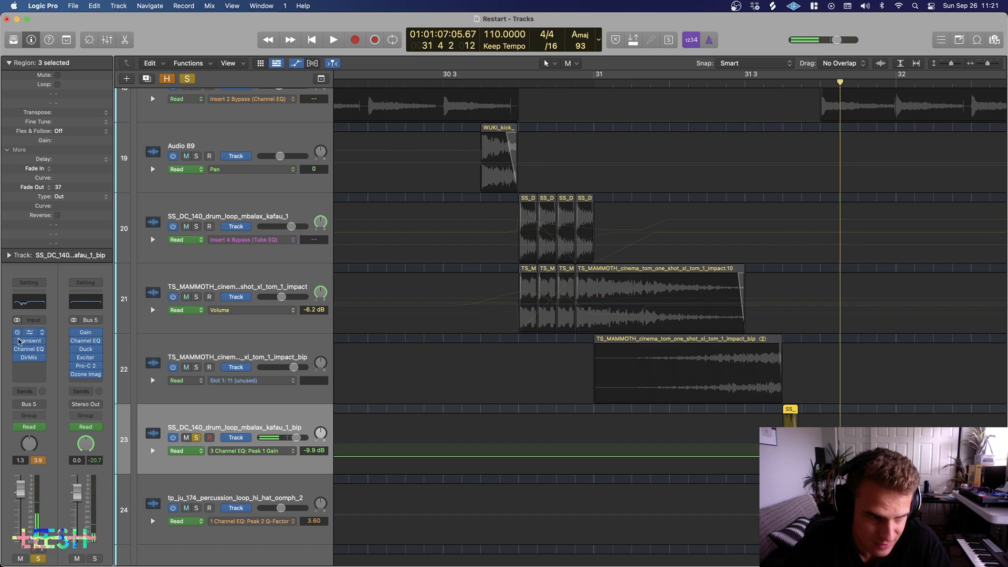
left_click(18, 358)
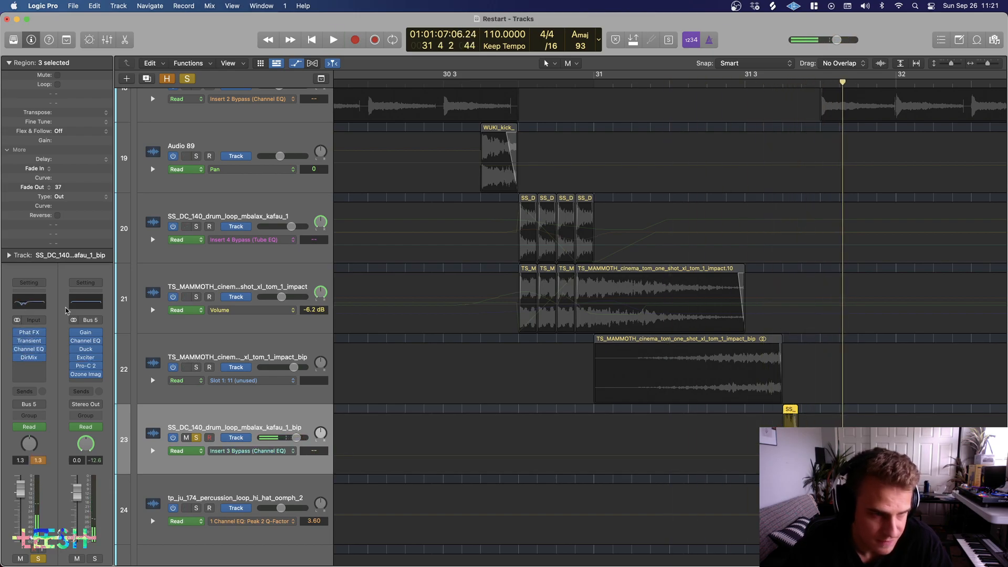
Step: Review the Channel EQ, Transient and Direction Mixer settings on the SS_DC mbalax bip track and close their windows
left_click(41, 307)
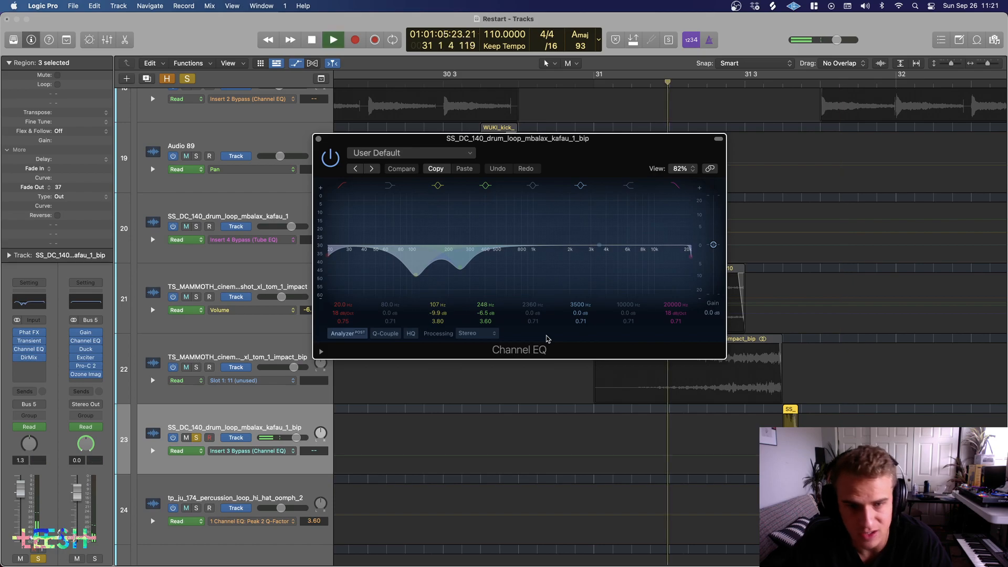
left_click(29, 341)
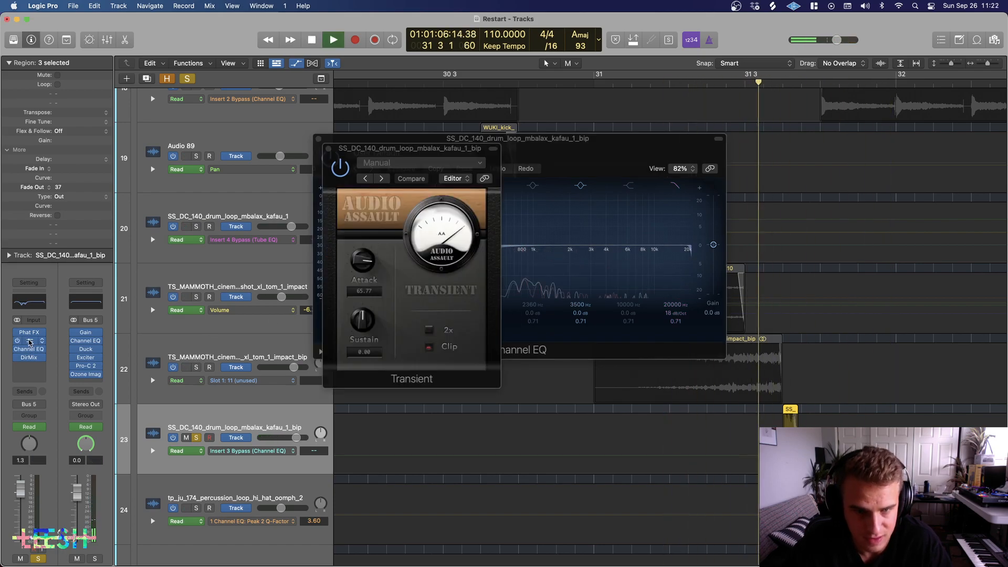
key("space")
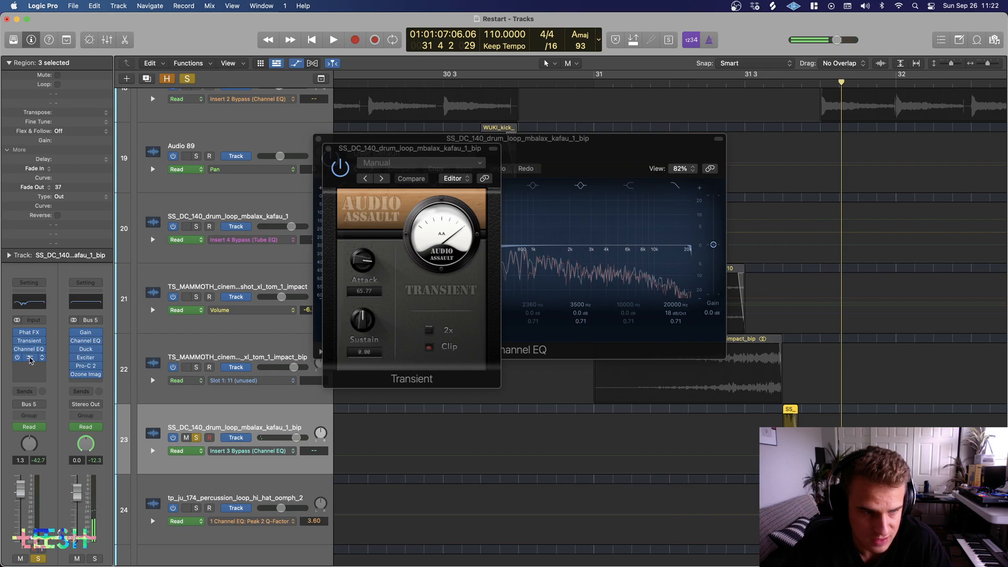
left_click(30, 358)
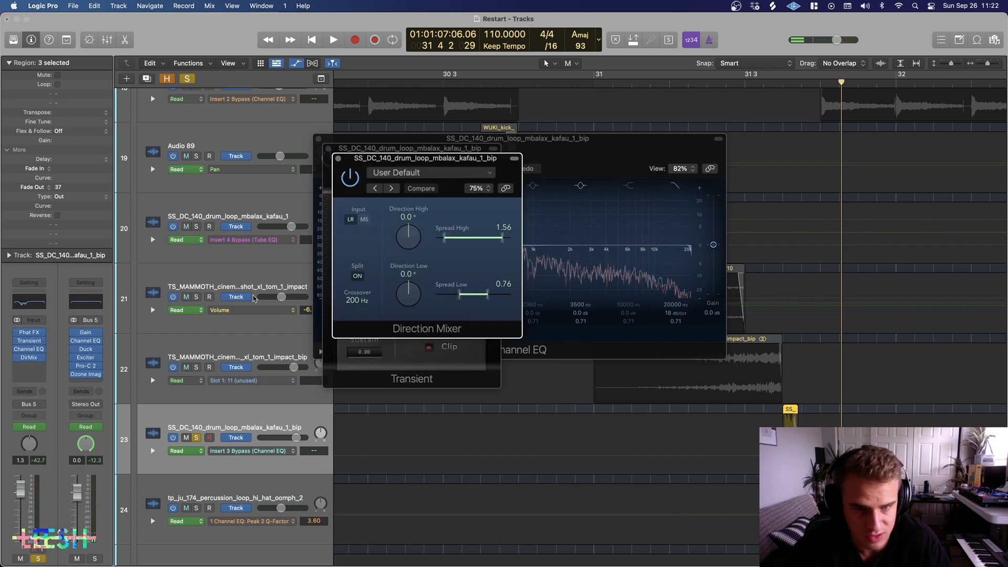
left_click(337, 158)
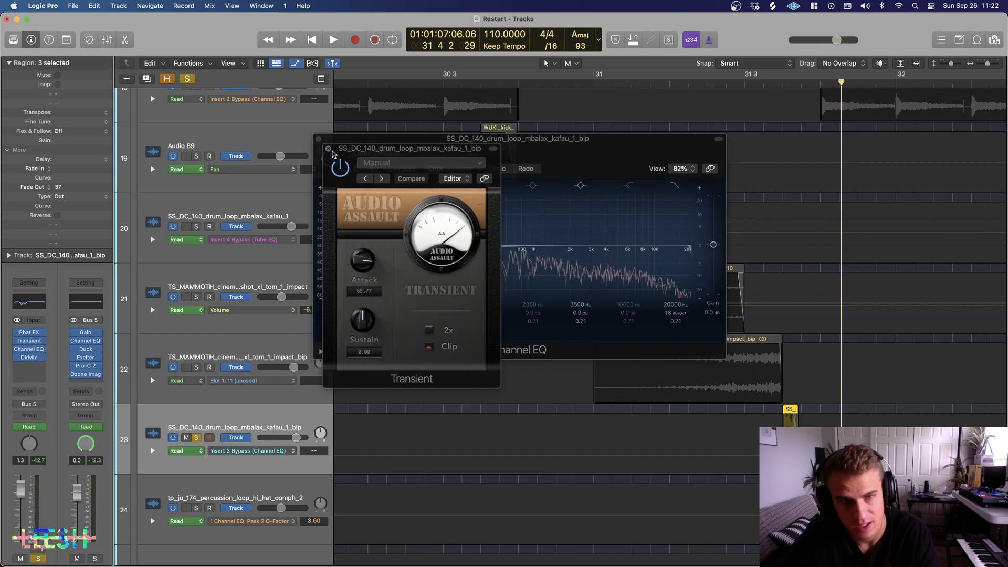
left_click(328, 149)
left_click(318, 138)
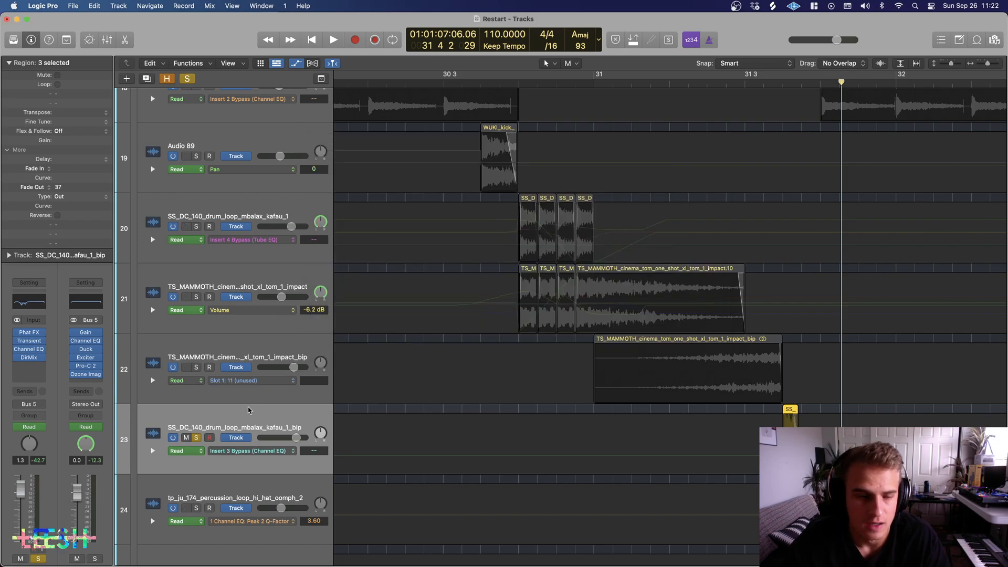
Step: Clear the solo from the SS_DC_140_drum_loop_mbalax_kafau_1_bip track and play the fill around bar 31 in the full mix
left_click(196, 437)
scroll(630, 315, "down", 5)
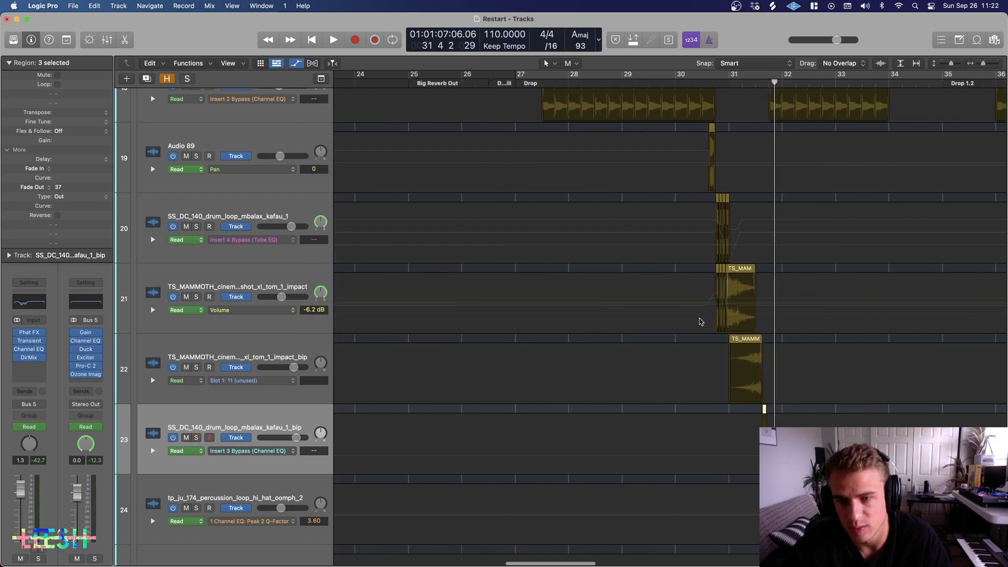
scroll(701, 322, "down", 6)
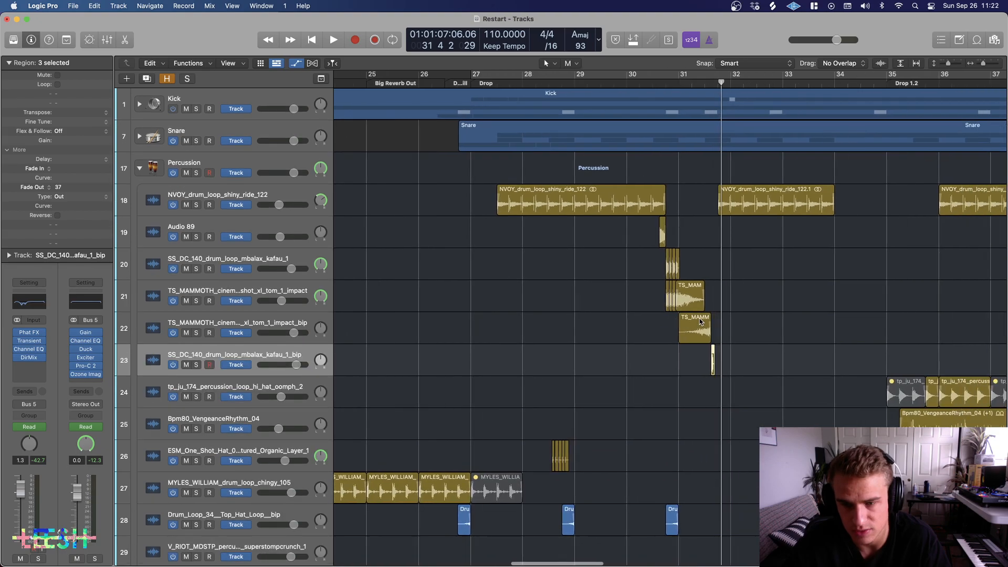
scroll(701, 322, "right", 5)
scroll(701, 322, "right", 1)
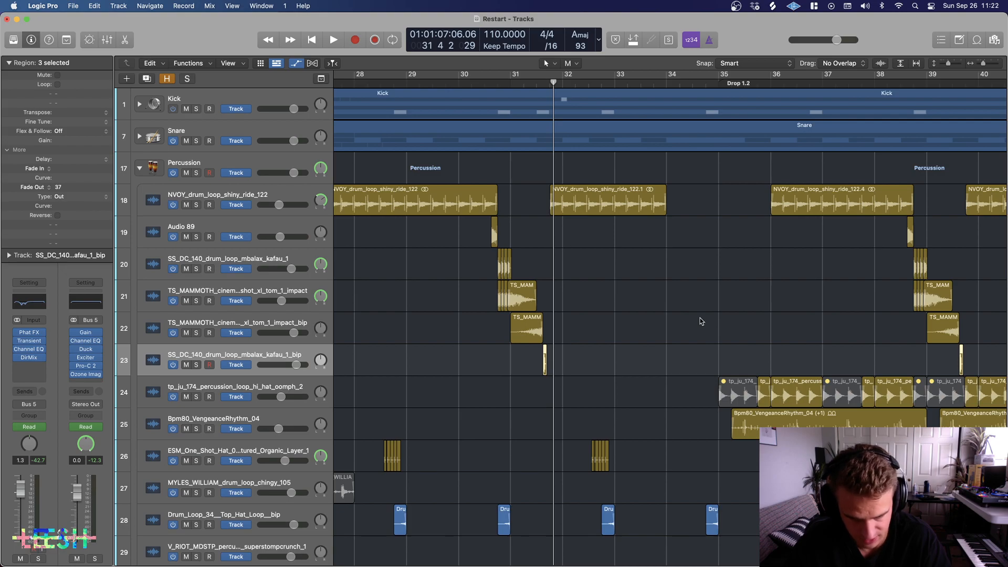
scroll(651, 315, "down", 3)
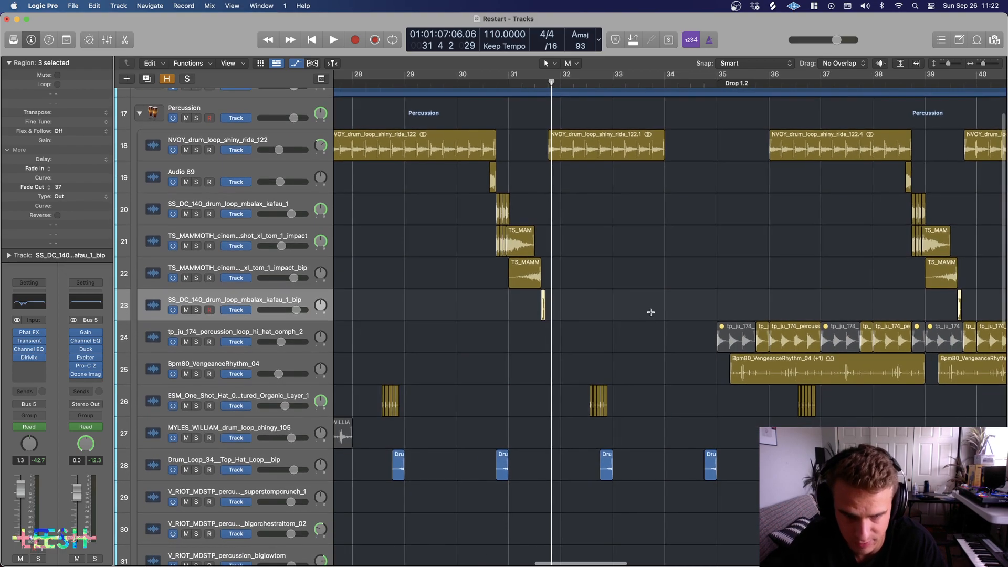
key("space")
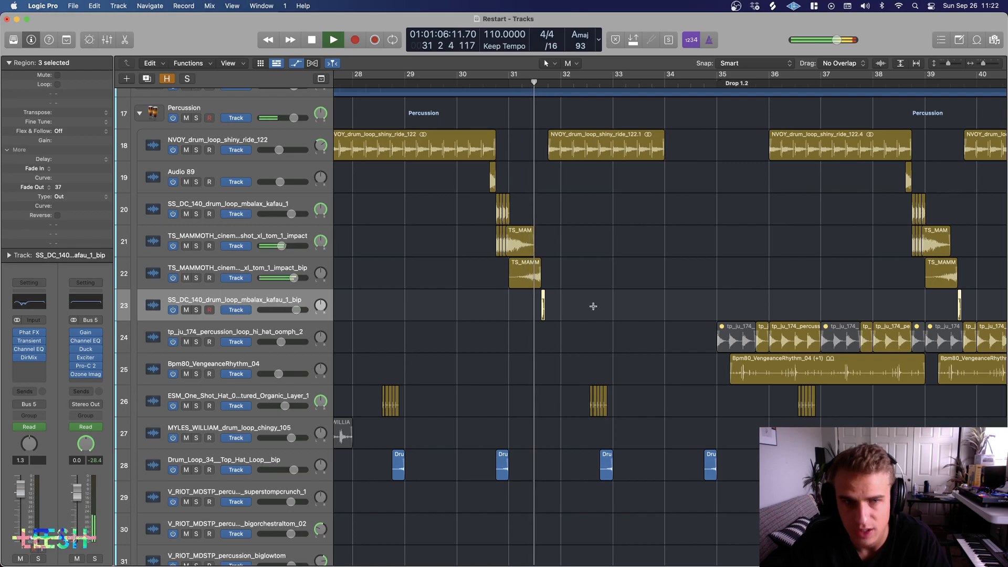
key("space")
Step: Solo the Kick, Snare and Percussion stacks and play the fill in context, following the percussion layers through bars 31 to 33
scroll(338, 473, "up", 3)
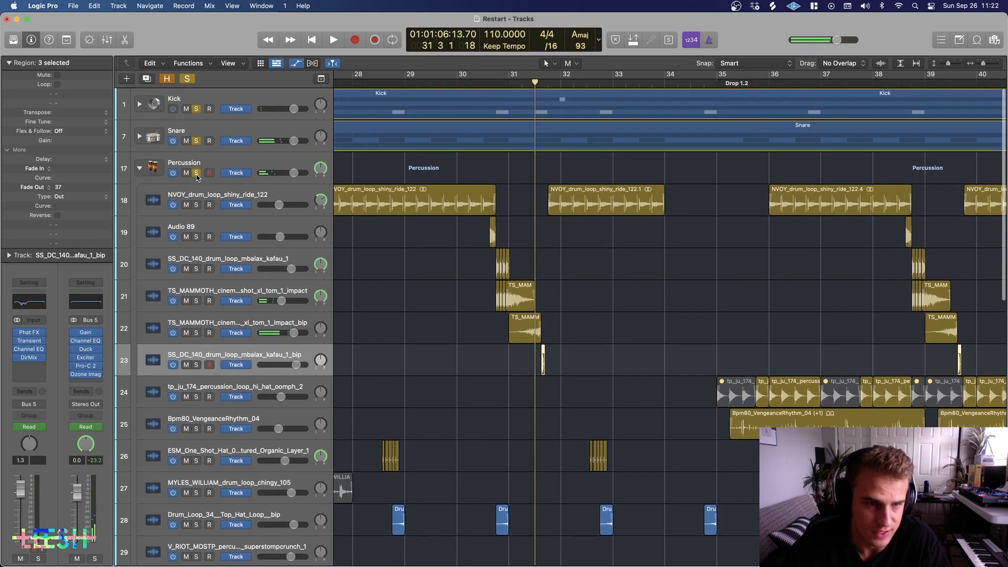
key("s")
key("space")
scroll(589, 342, "down", 5)
key("super+Left")
scroll(588, 343, "up", 1)
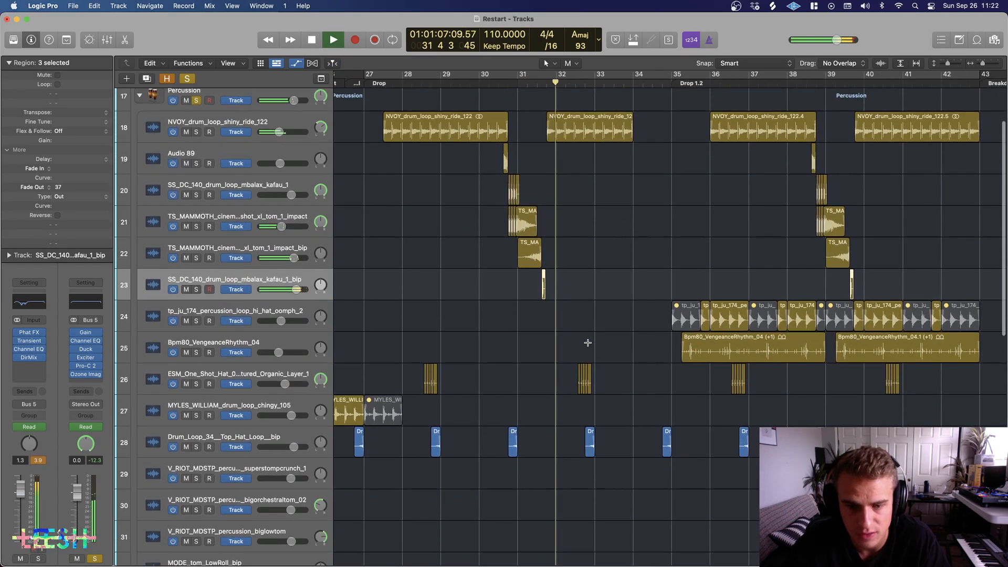
key("super+Up")
key("super+Up")
key("super+Up")
key("super+Up")
scroll(587, 342, "down", 3)
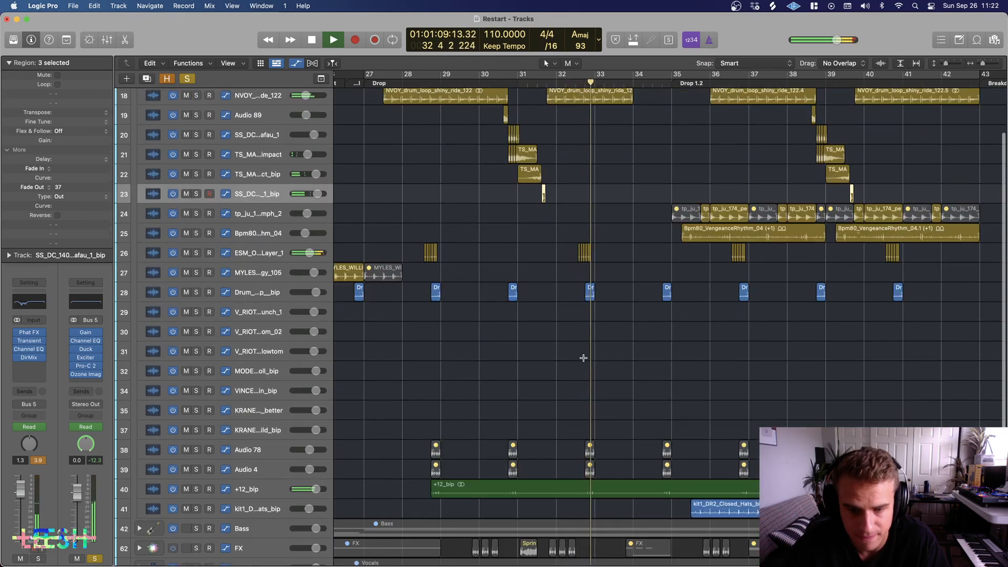
scroll(599, 378, "right", 2)
scroll(601, 288, "right", 5)
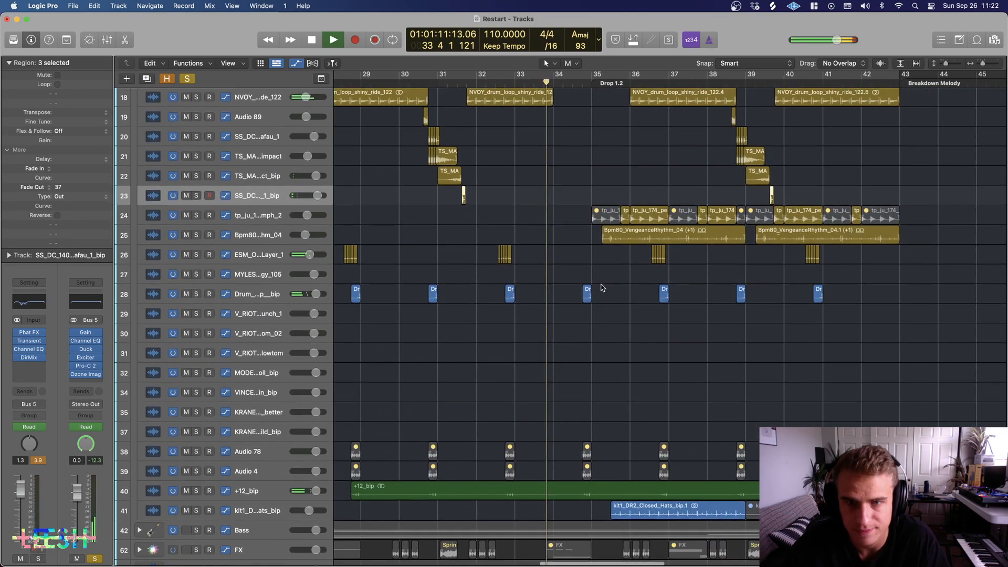
Step: Listen on into Drop 1.2, following the hi-hat and VengeanceRhythm loops that enter from bar 35
scroll(602, 288, "up", 1)
key("super+Right")
key("super+Right")
key("super+Right")
key("super+Down")
key("super+Down")
key("super+Down")
key("super+Down")
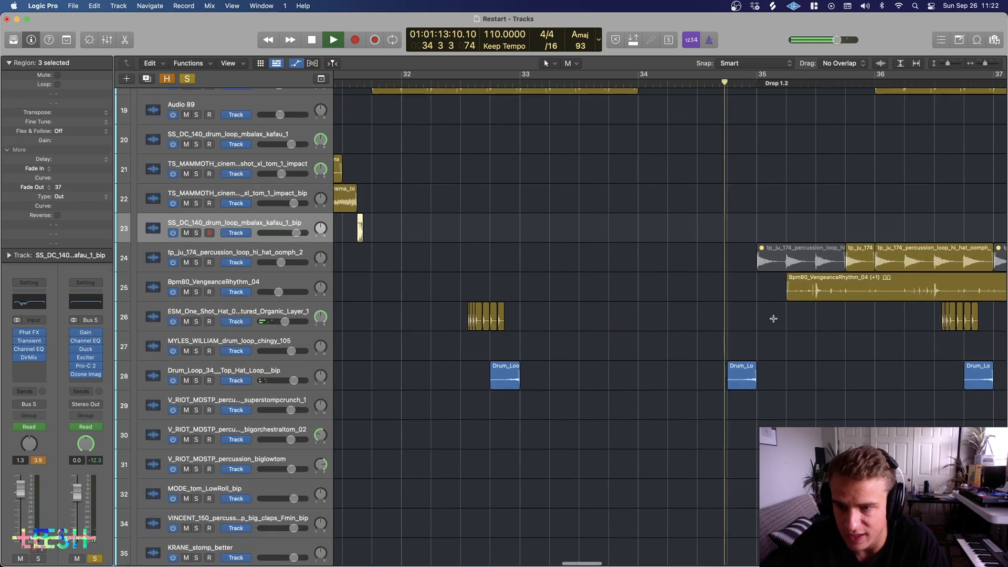
scroll(774, 318, "right", 6)
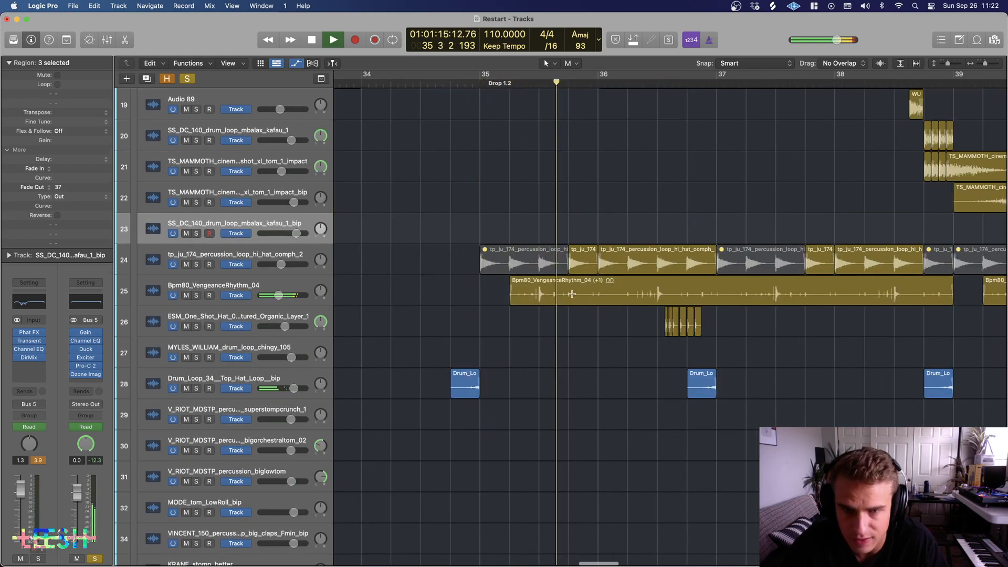
scroll(557, 294, "right", 2)
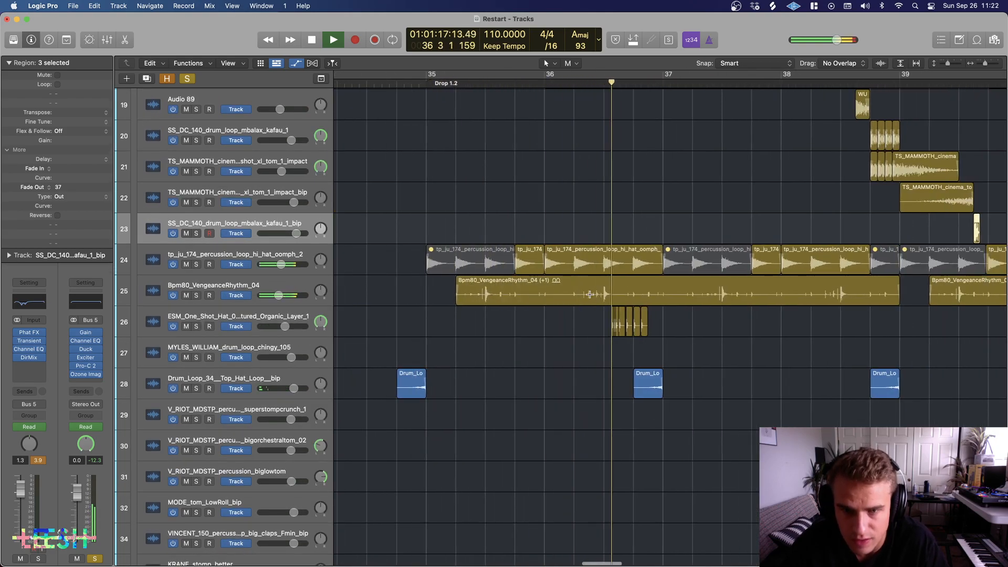
Step: Solo the tp_ju_174_percussion_loop_hi_hat_oomph_2 and Bpm80_VengeanceRhythm_04 tracks, play them from Drop 1.2, and check the hi-hat regions' delay
left_click(262, 250)
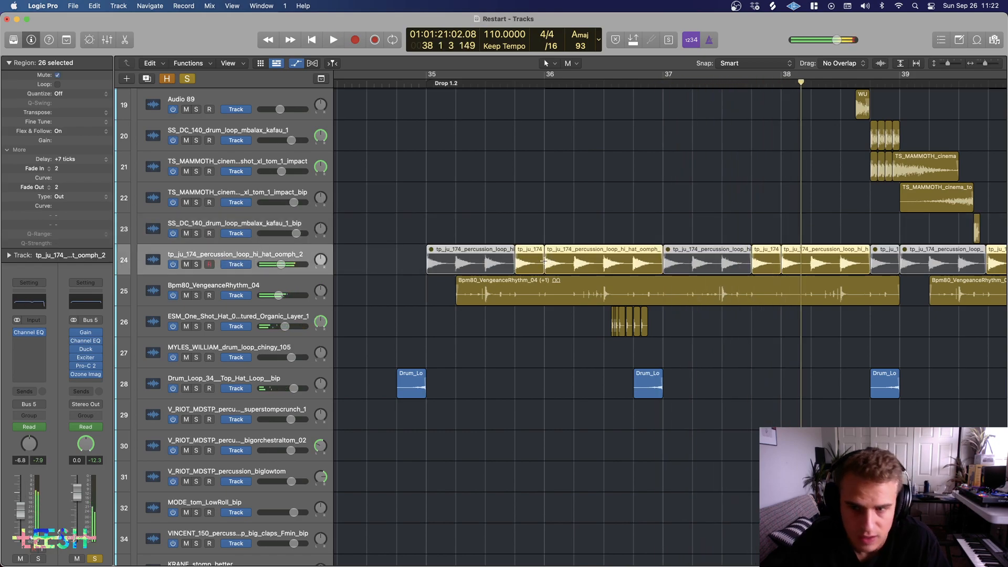
scroll(376, 286, "up", 1)
left_click(196, 293)
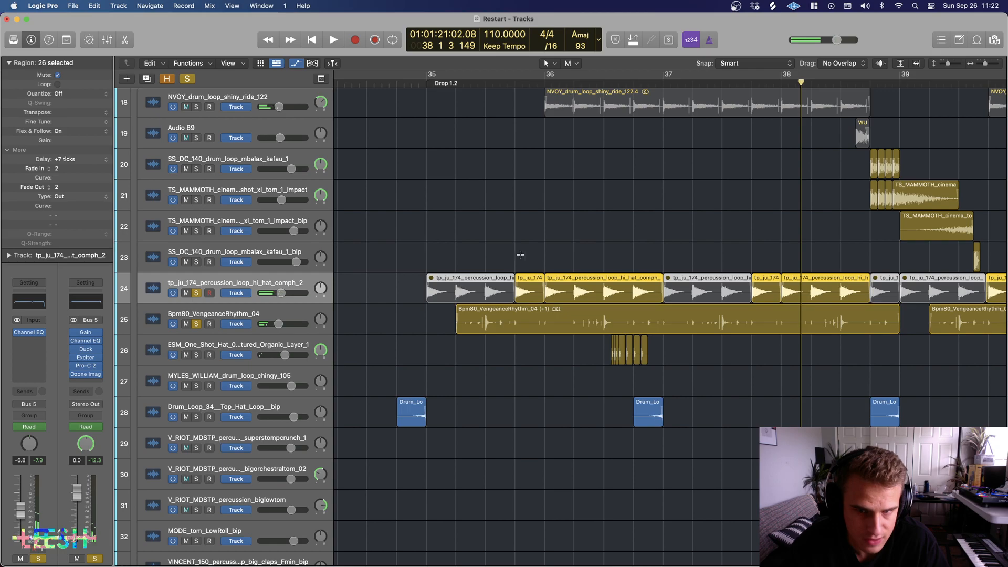
key("space")
left_click(196, 323)
left_click(196, 292)
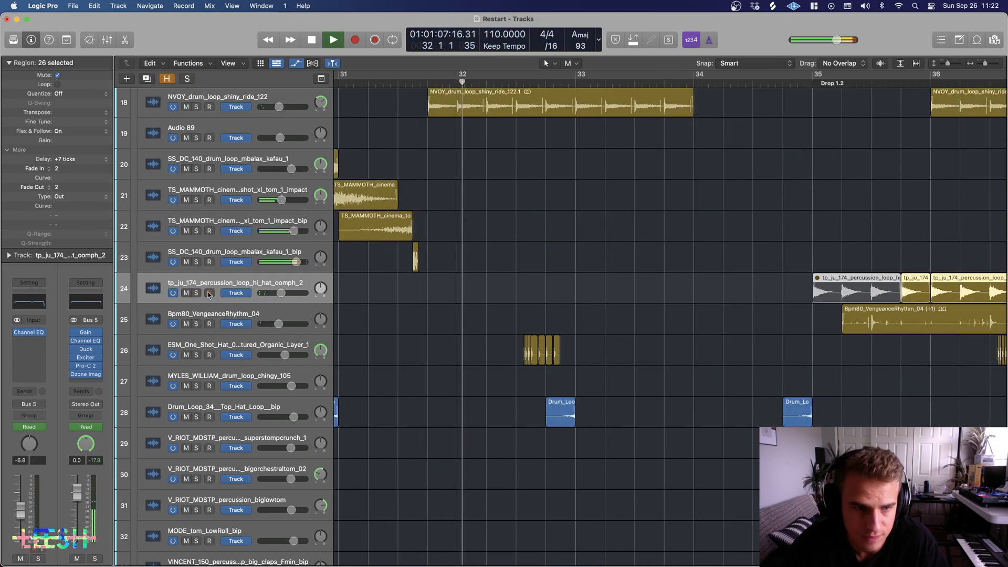
left_click(196, 293)
left_click(196, 324)
scroll(618, 172, "right", 5)
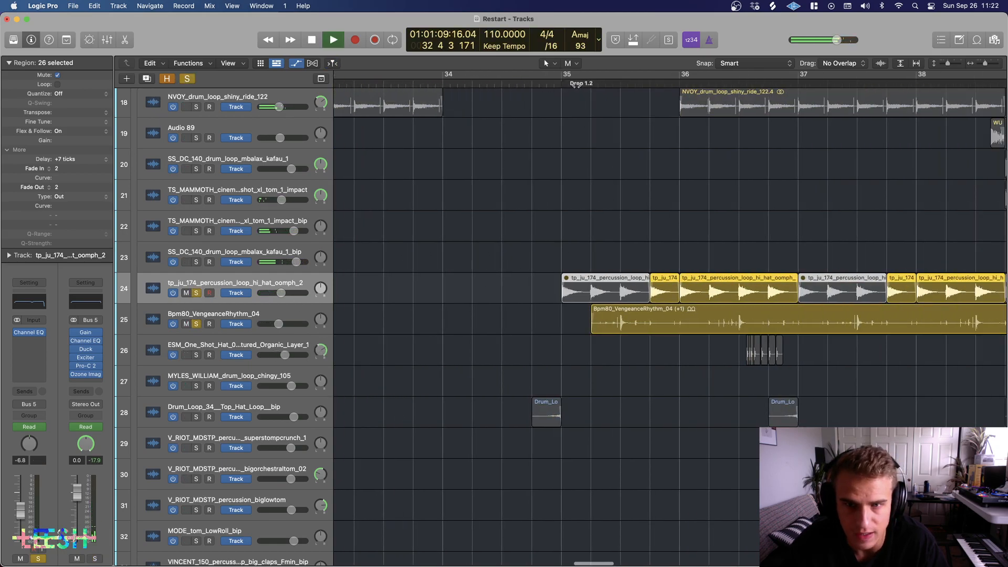
scroll(527, 289, "right", 3)
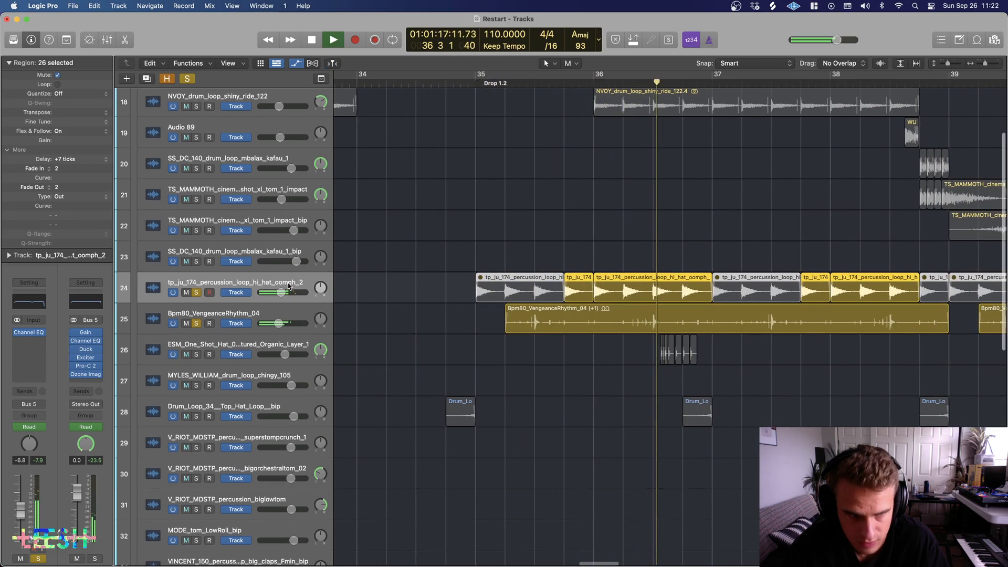
key("space")
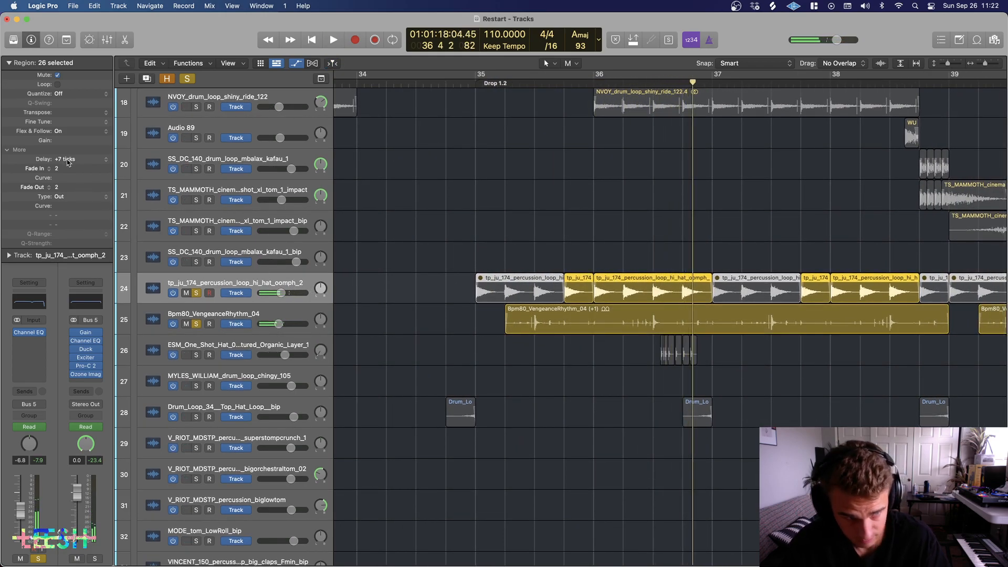
mouse_move(67, 163)
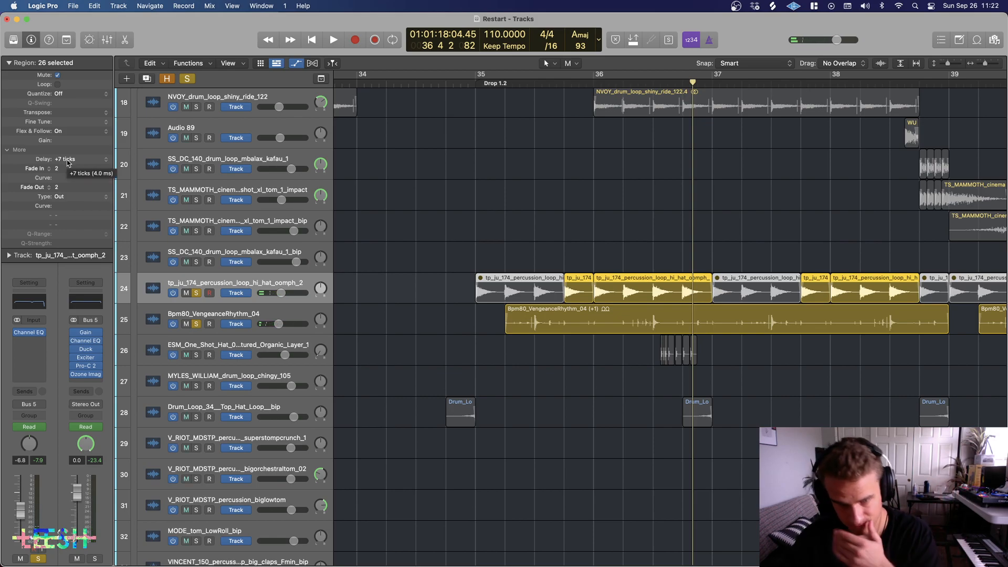
Step: Select the Bpm80_VengeanceRhythm_04 track, leave only it soloed, and play it from bar 35
left_click(252, 313)
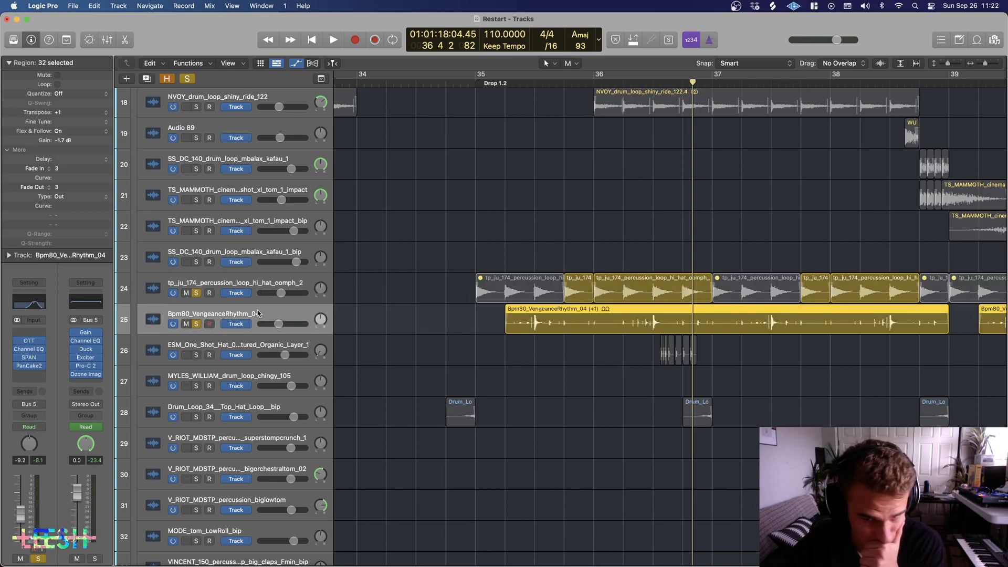
left_click(196, 294)
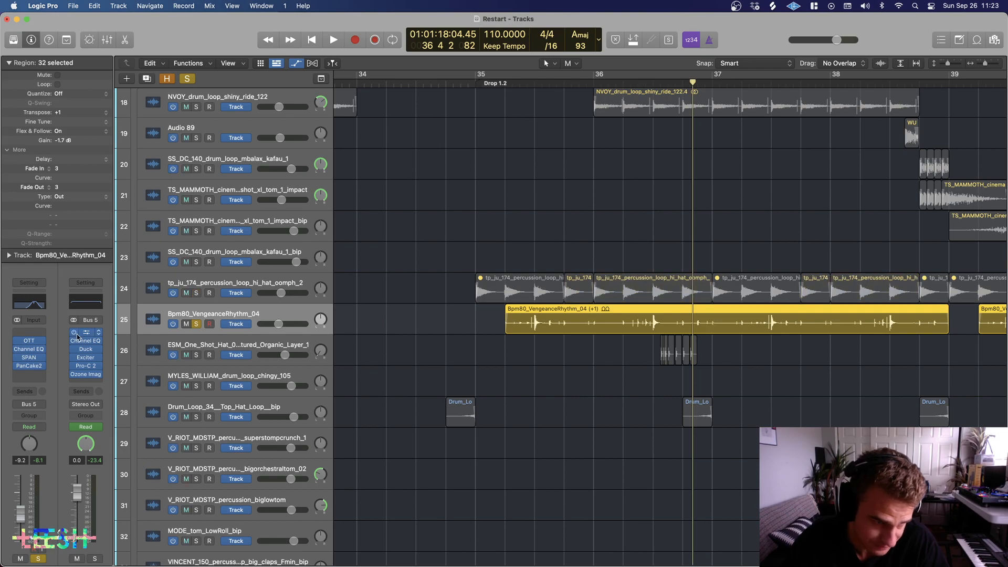
key("space")
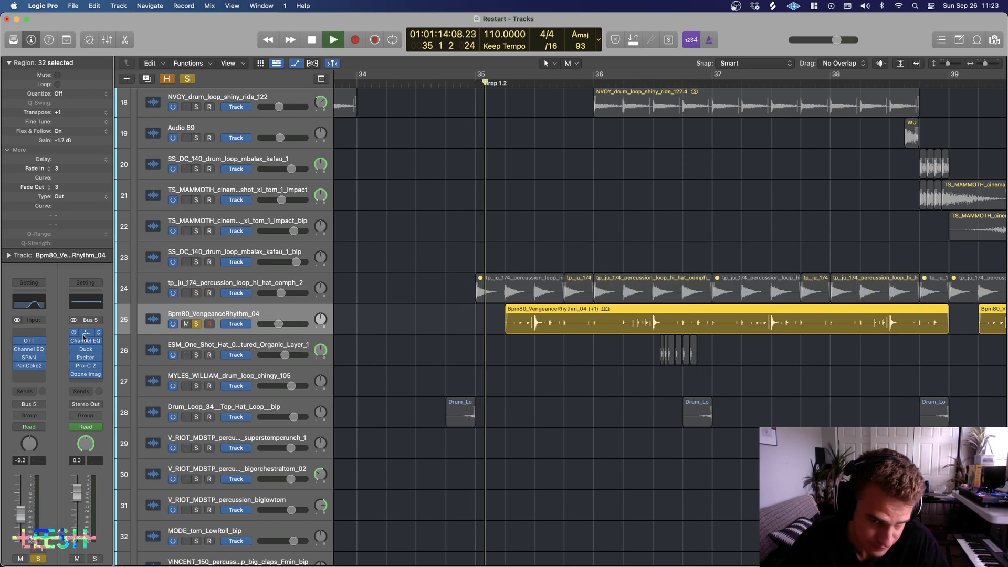
key("space")
Step: Compare the Bpm80_VengeanceRhythm_04 loop with its Channel EQ bypassed and active, then review its PanCake2 curve and close both plug-in windows
left_click(40, 349)
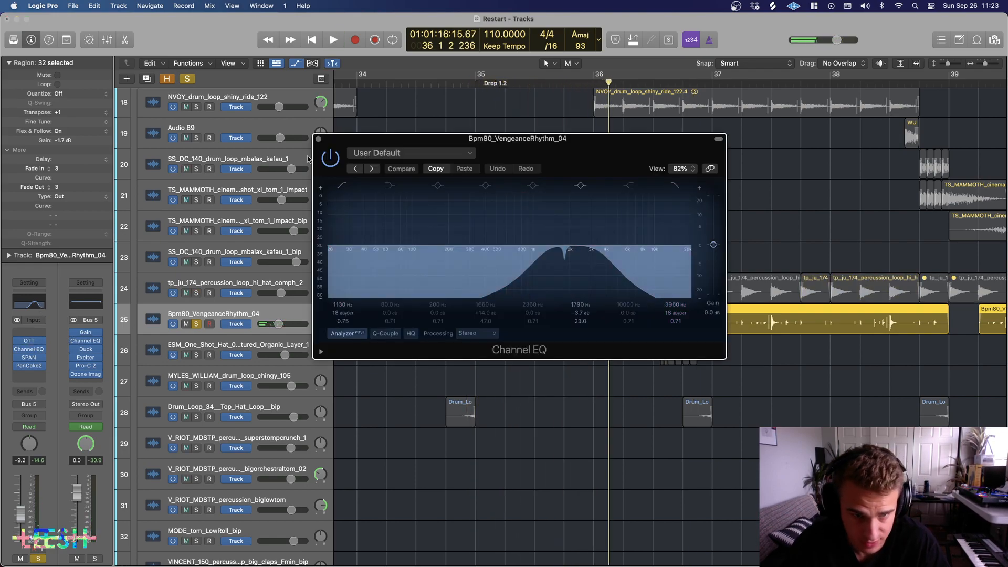
left_click(329, 156)
key("space")
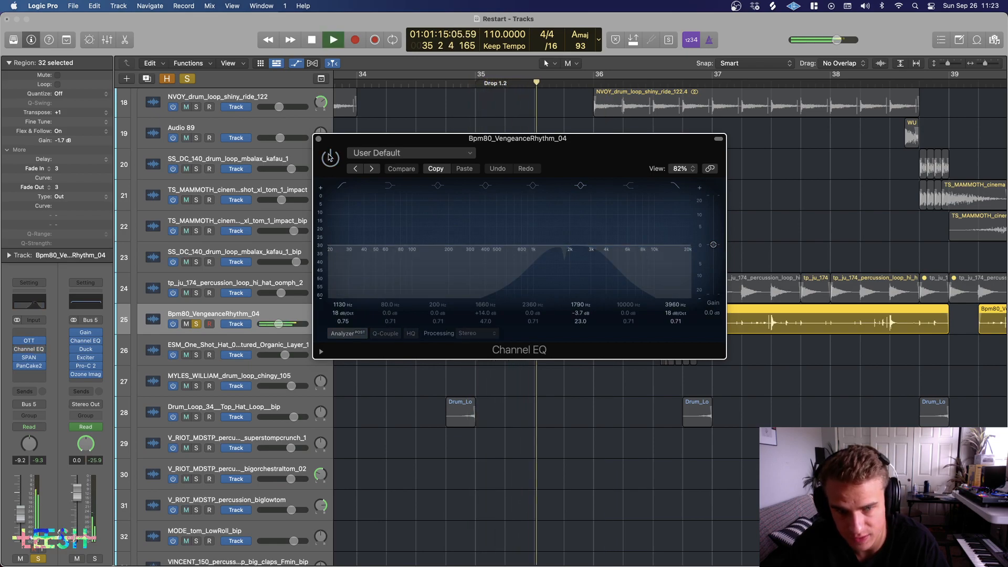
left_click(330, 157)
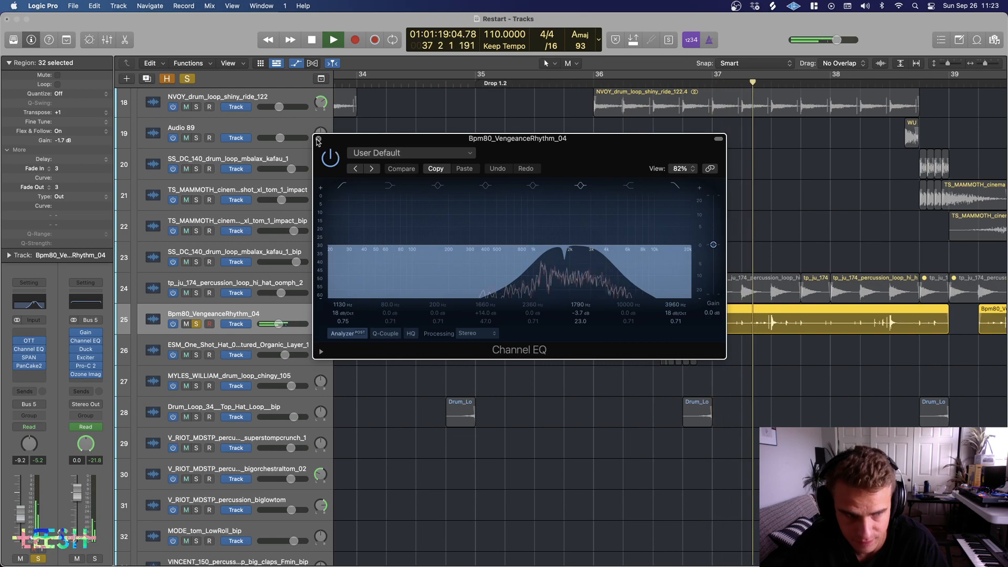
left_click(318, 139)
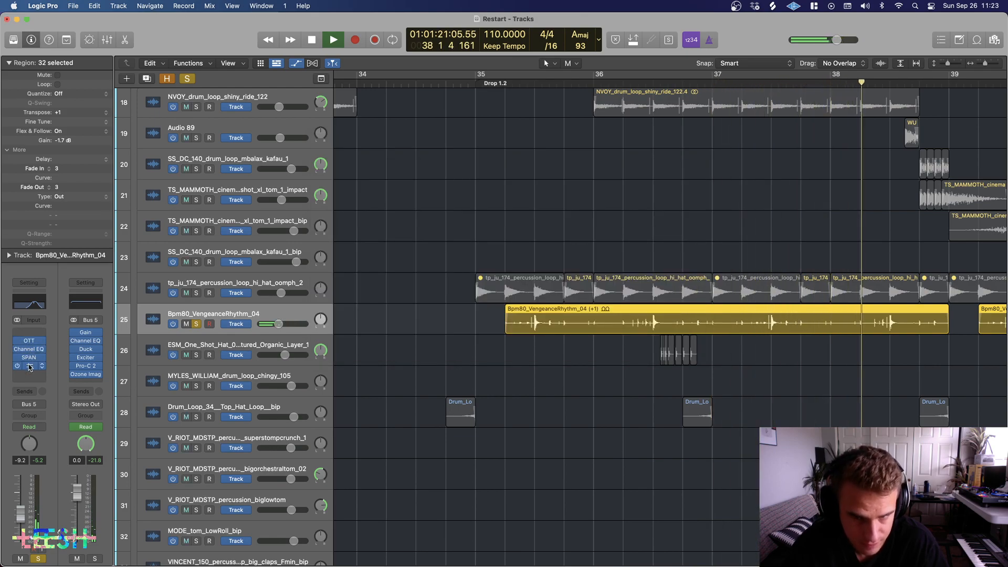
left_click(30, 366)
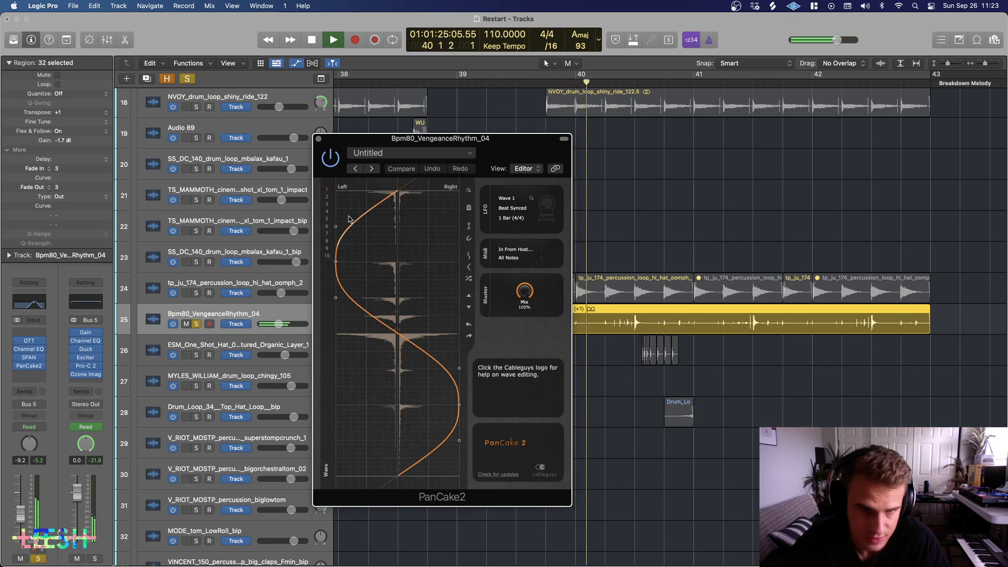
left_click(318, 139)
Step: Move the solo to the tp_ju_174_percussion_loop_hi_hat_oomph_2 track, play it from Drop 1.2, and clear the solo
key("space")
left_click(197, 324)
left_click(197, 293)
key("space")
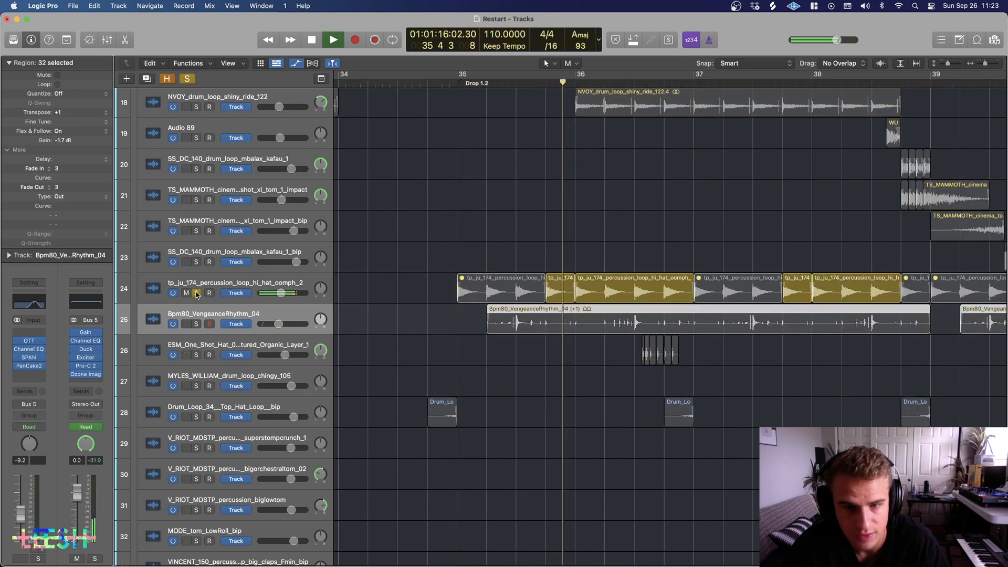
left_click(196, 293)
Step: Restore the Kick, Snare and Percussion stack solos and remove the individual solos from the hi-hat and VengeanceRhythm tracks while Drop 1.2 plays
key("super+Left")
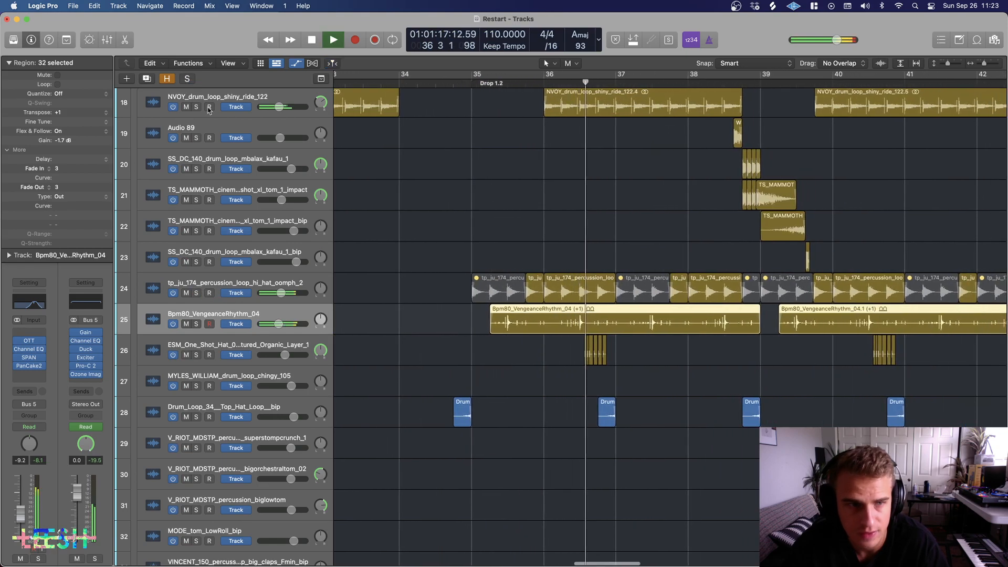
left_click(187, 79)
scroll(220, 197, "up", 5)
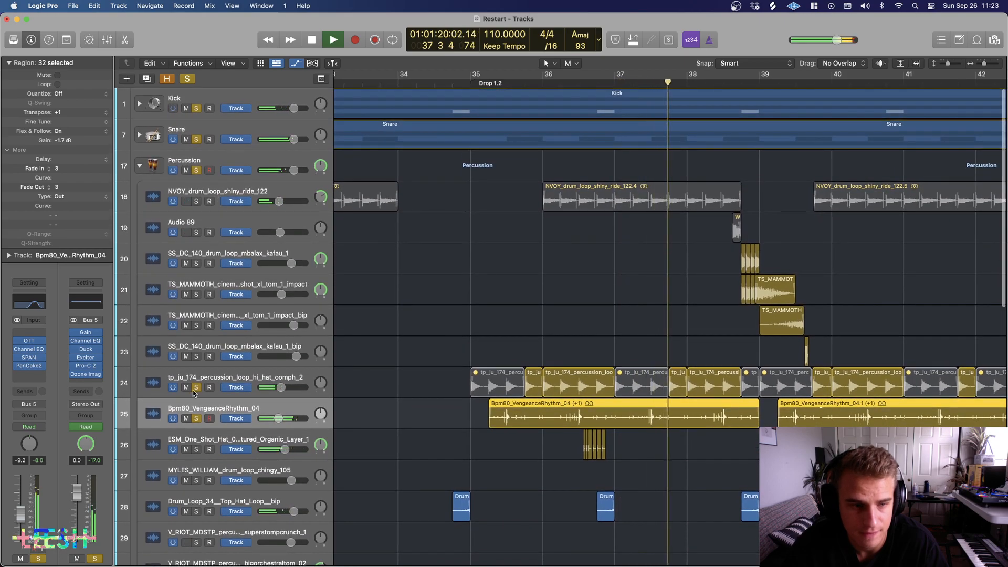
left_click(197, 387)
left_click(196, 418)
scroll(643, 362, "right", 4)
scroll(643, 361, "down", 10)
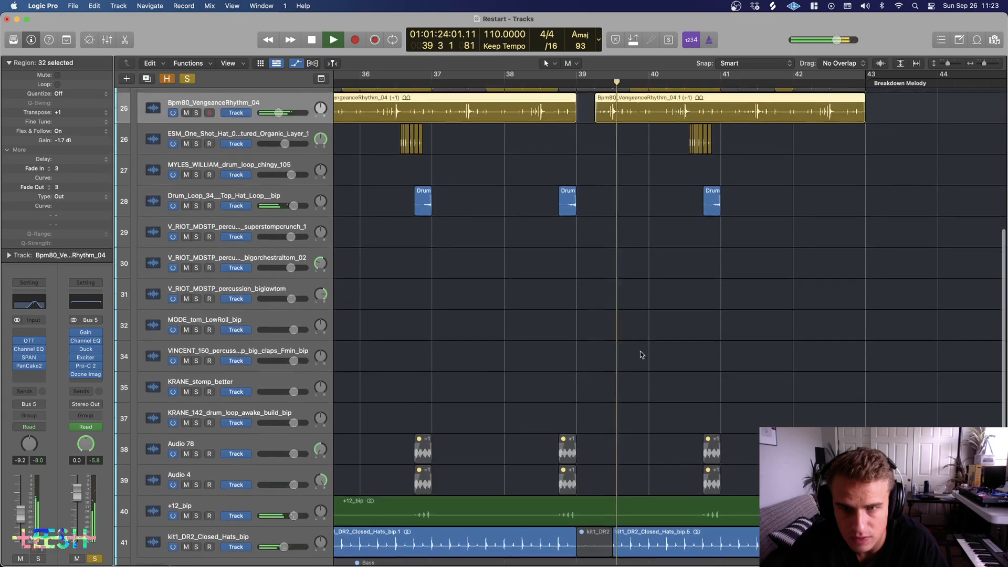
Step: Listen to the end of Drop 1.2 and examine where the percussion layers occur across the whole arrangement
scroll(640, 352, "up", 5)
key("super+Left")
key("super+Left")
key("super+Left")
key("super+Left")
key("super+Right")
key("super+Right")
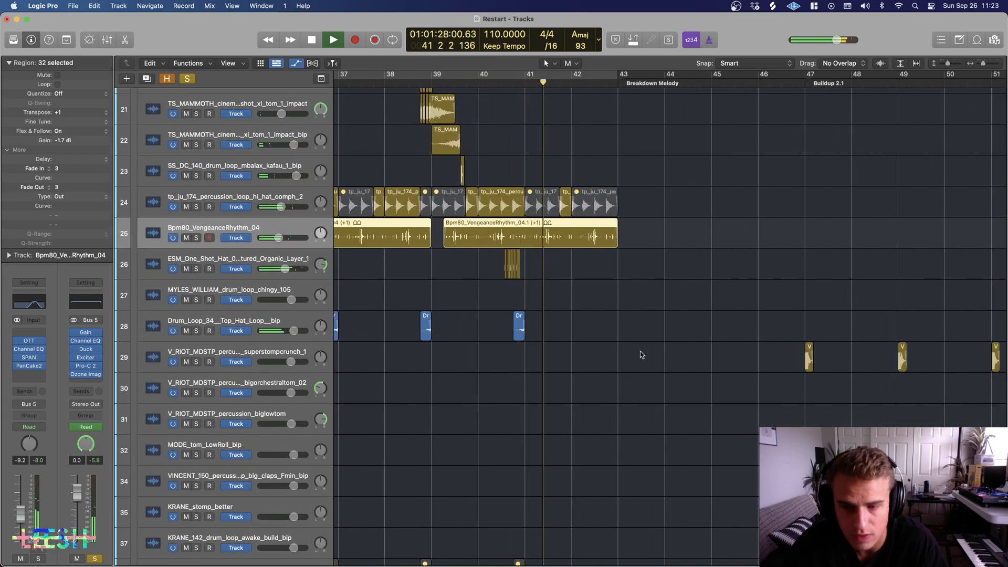
key("super+Left")
key("super+Left")
key("super+Left")
key("super+Left")
key("super+Left")
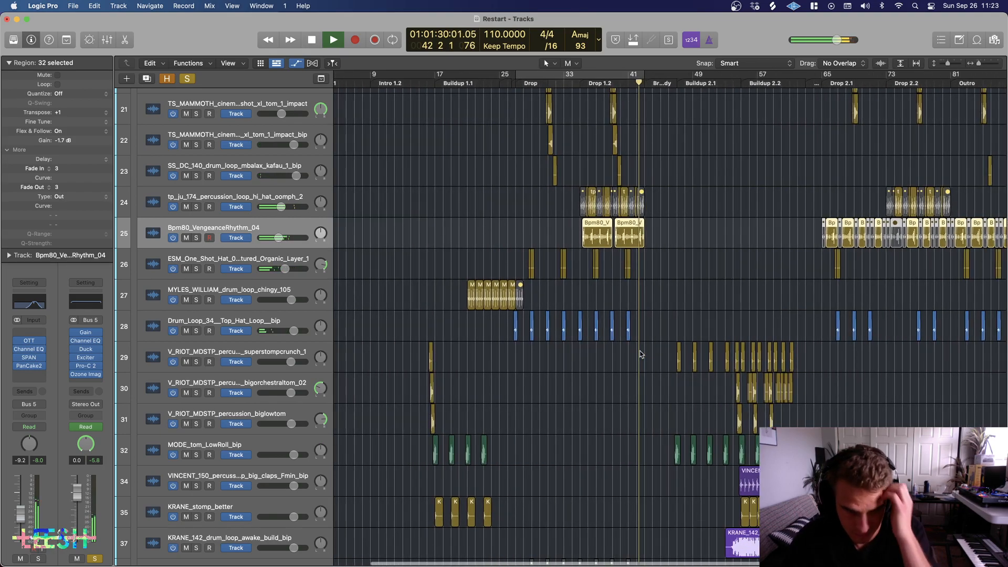
Step: Play the soloed drums from about bar 16, just before Buildup 1.1, and show the buildup percussion tracks
scroll(577, 330, "down", 3)
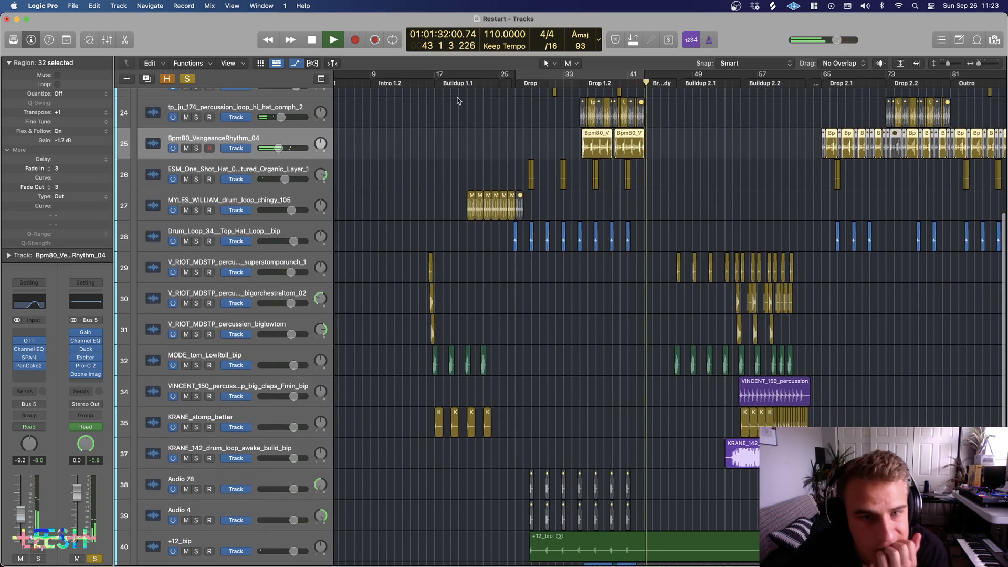
key("super+Right")
key("super+Right")
key("super+Right")
key("super+Right")
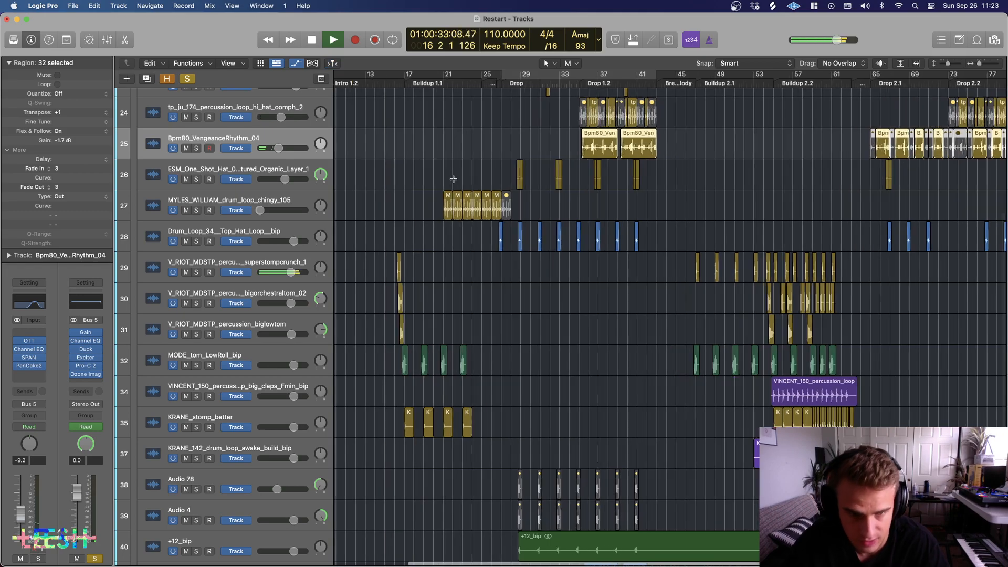
Step: Replay the drum fill leading into Buildup 1.1 from just before bar 16, viewing it up close, and stop playback
scroll(650, 230, "right", 3)
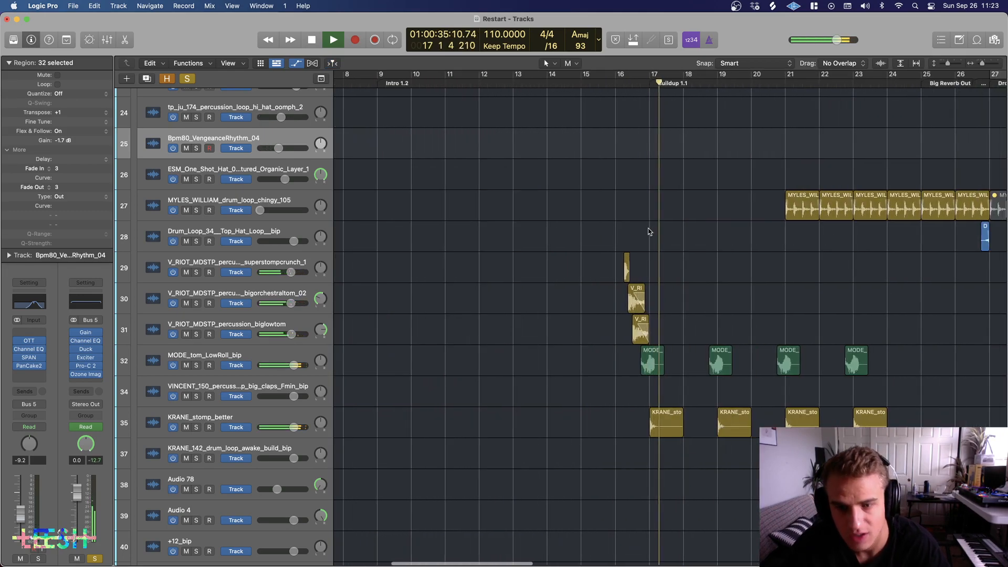
key("super+Right")
key("super+Right")
key("super+Right")
scroll(649, 229, "right", 3)
scroll(509, 265, "down", 2)
scroll(508, 264, "down", 3)
key("comma")
key("comma")
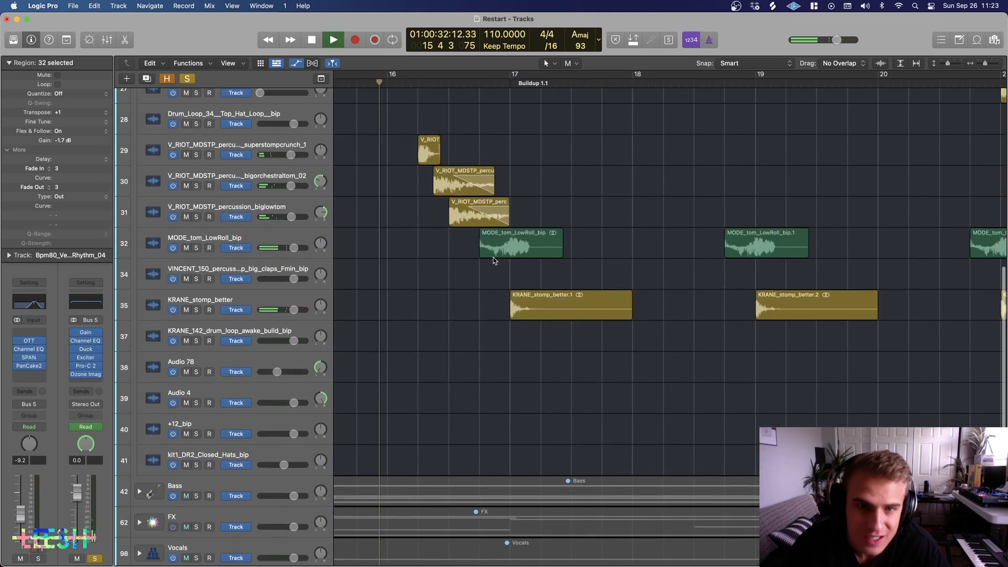
scroll(497, 262, "up", 2)
key("space")
Step: Go through the superstompcrunch_1, bigorchestraltom_02, biglowtom and MODE_tom_LowRoll_bip tracks one by one to examine the fill's layers
left_click(256, 212)
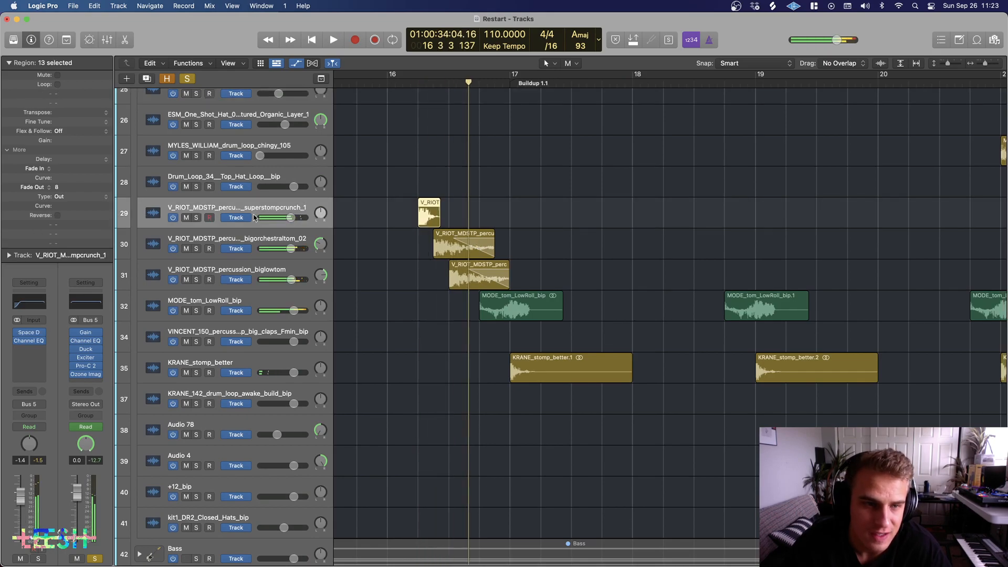
key("Down")
key("Down")
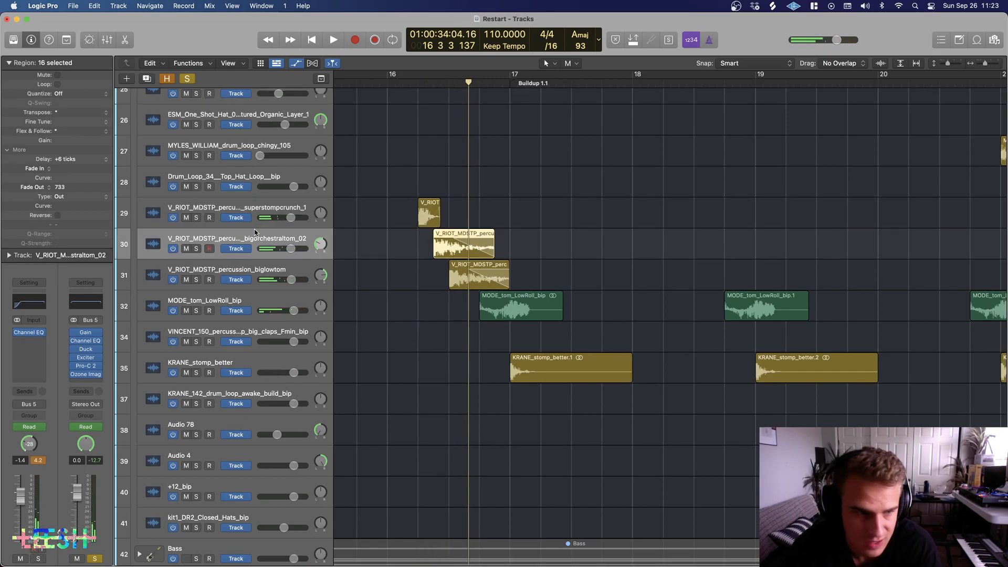
key("Up")
key("Up")
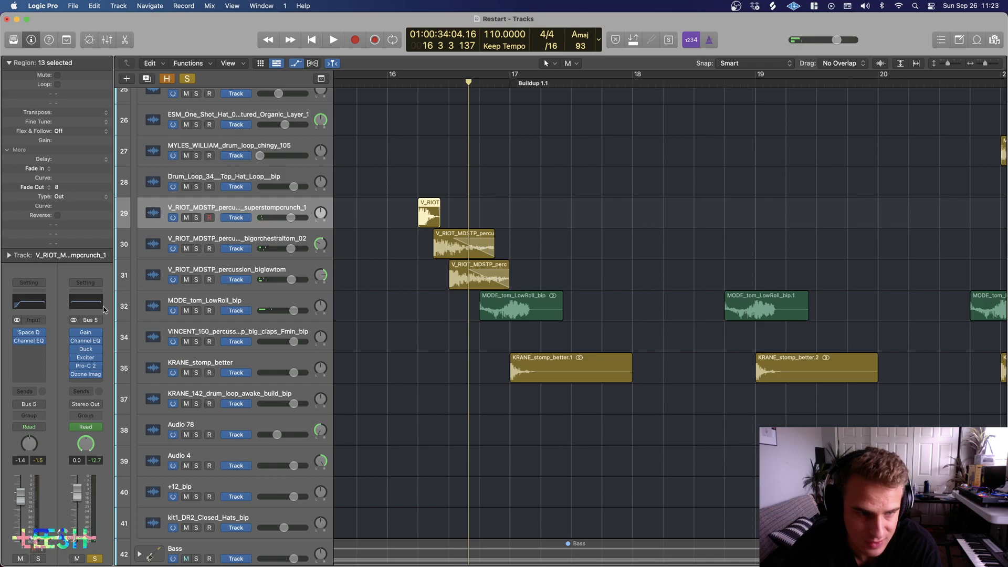
key("Down")
key("Down")
key("Down")
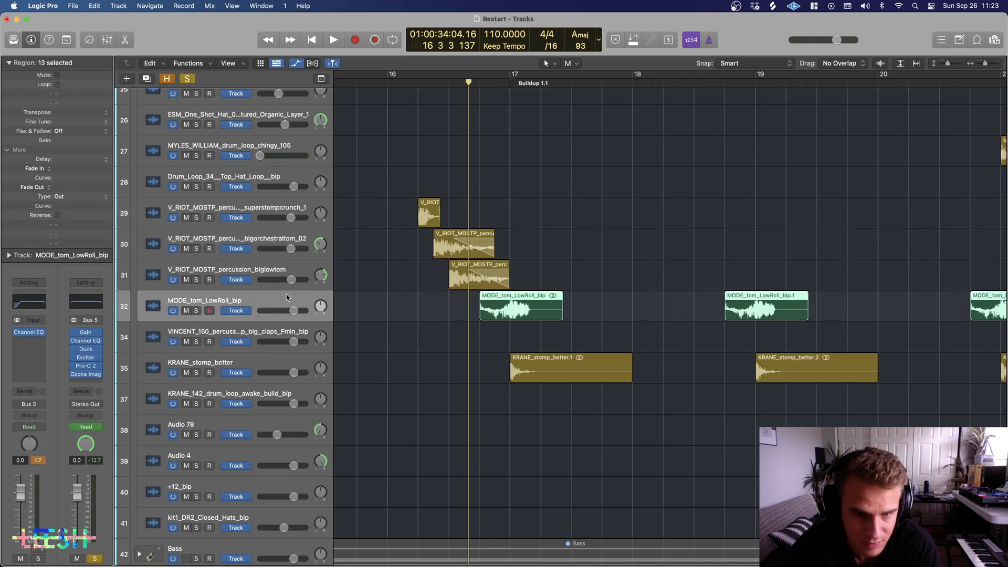
Step: Play the fill into Buildup 1.1, select the KRANE_stomp_better track and restart playback from just before bar 17
key("space")
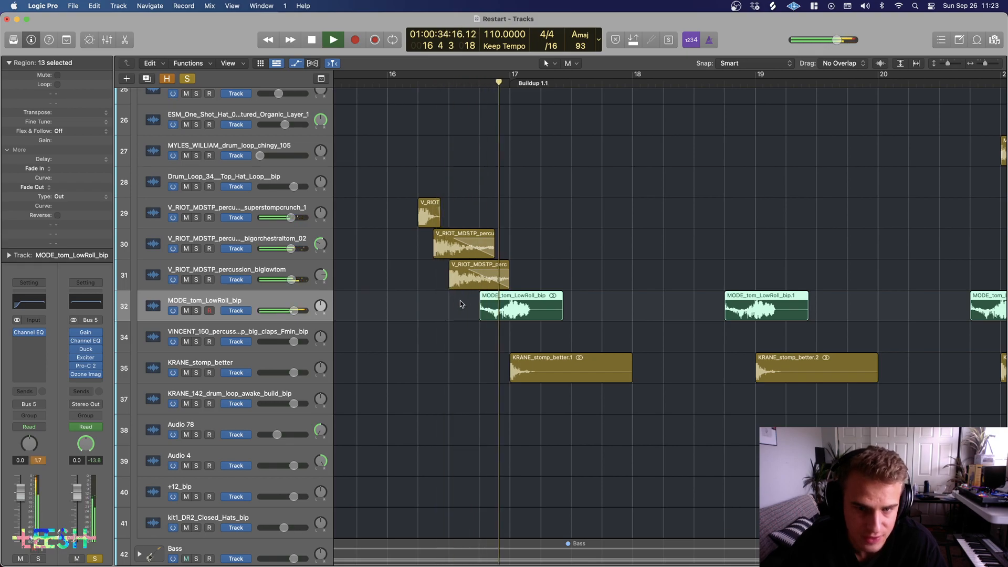
left_click(197, 368)
key("space")
key("space")
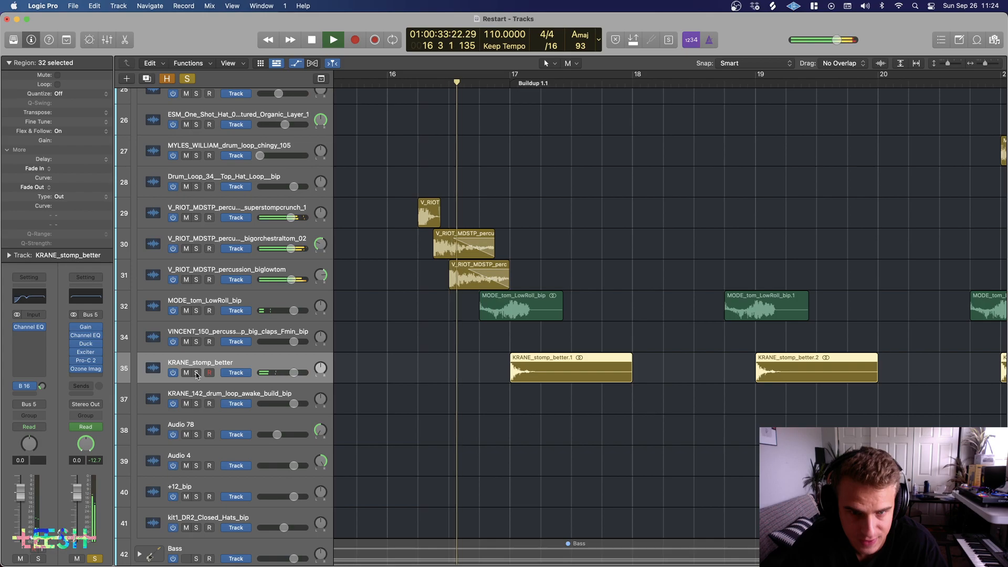
Step: Listen through Buildup 1.1 and examine how the tom rolls, stomps and MYLES_WILLIAM loop are arranged up to the drop
key("super+Left")
key("super+Left")
key("super+Left")
key("super+Left")
key("super+Left")
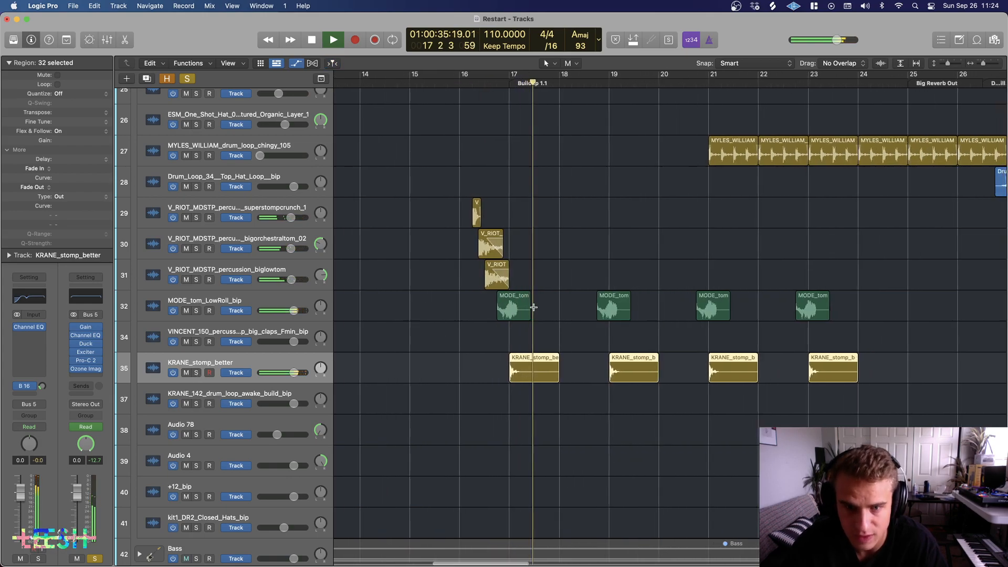
key("super+Up")
key("super+Up")
scroll(534, 310, "right", 1)
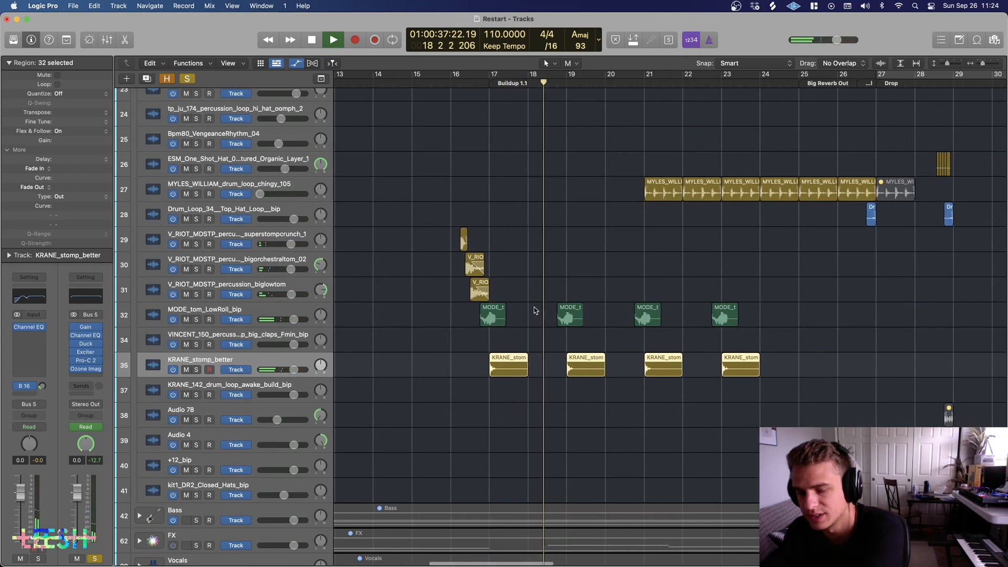
scroll(534, 307, "right", 1)
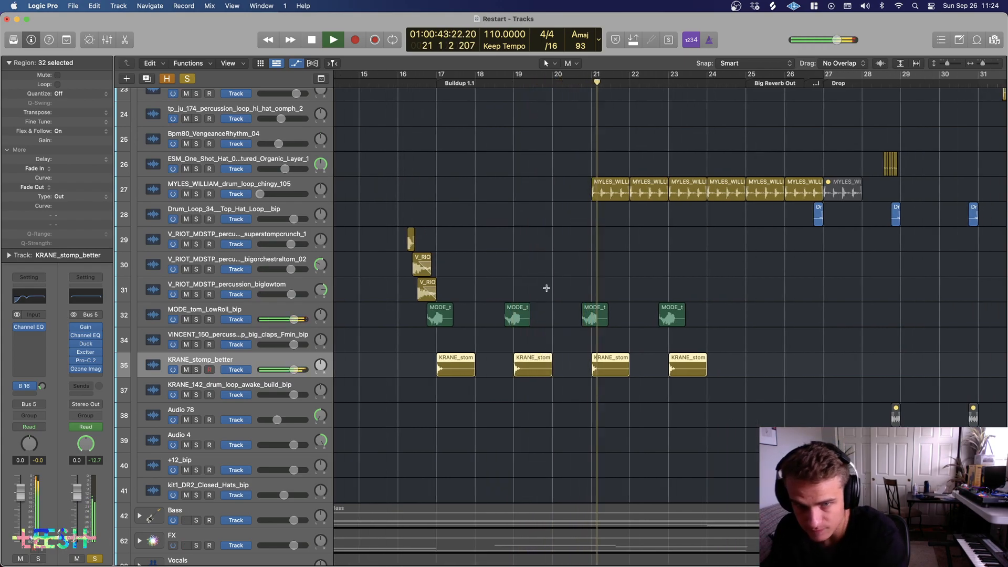
scroll(604, 223, "right", 5)
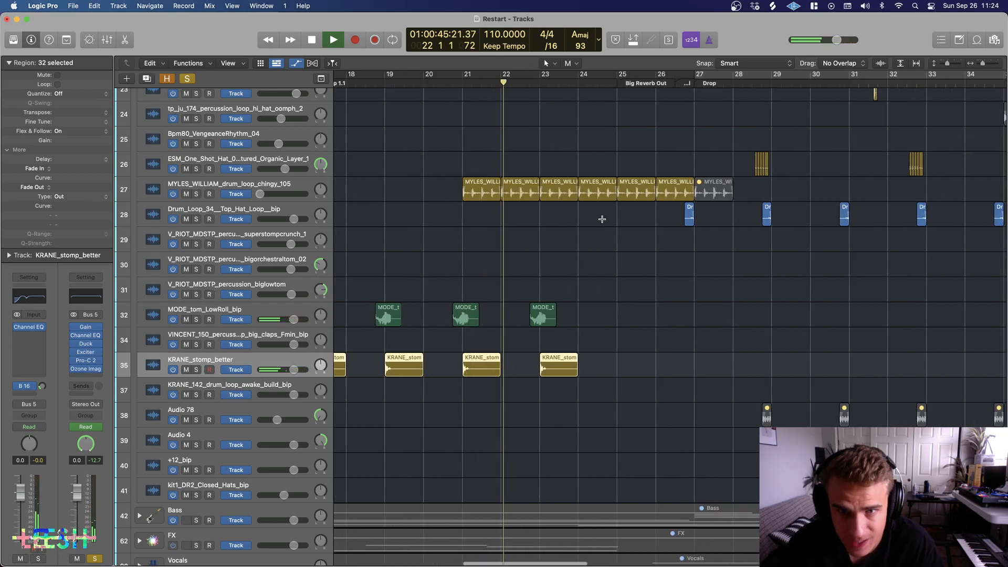
scroll(587, 245, "down", 4)
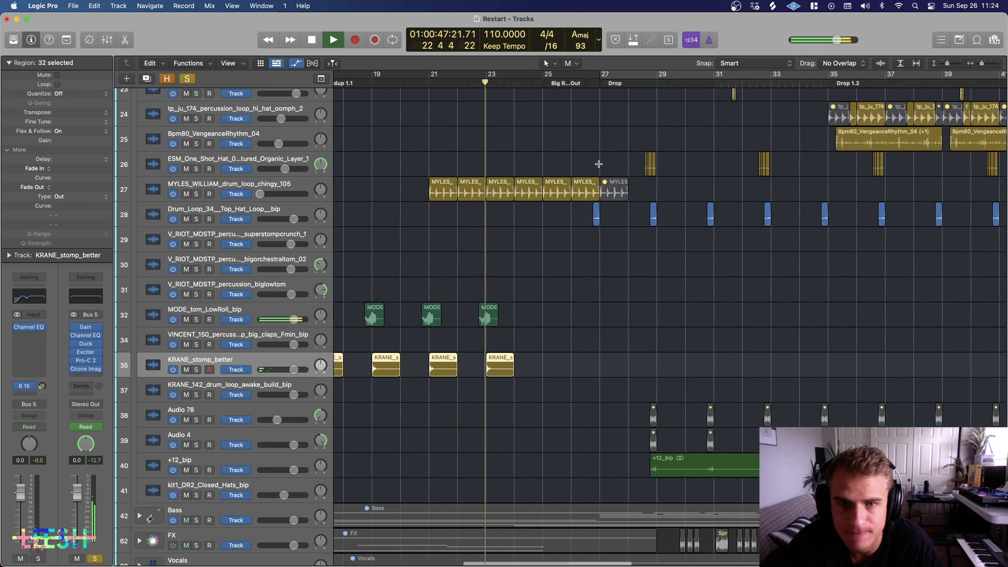
scroll(542, 181, "up", 3)
scroll(546, 189, "down", 3)
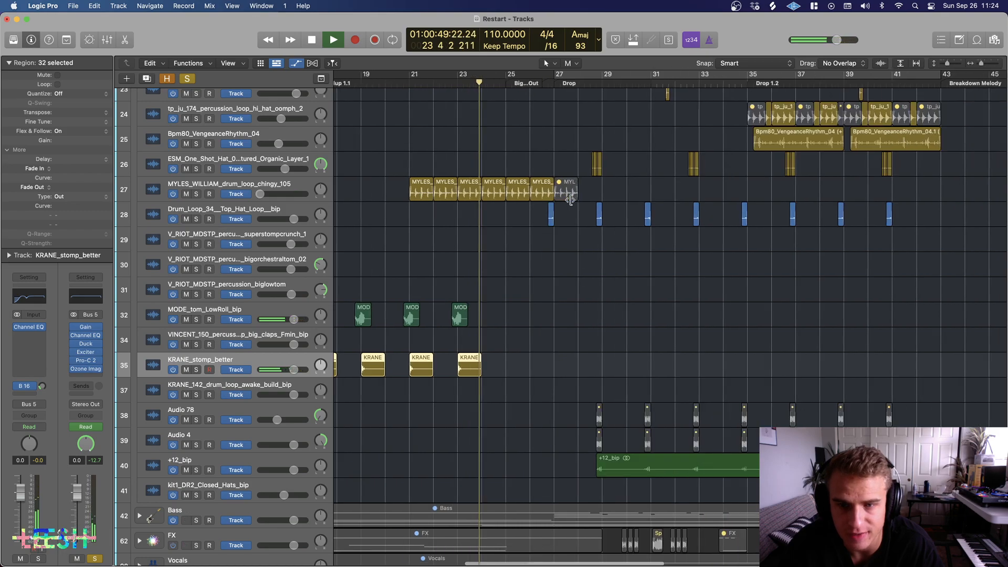
scroll(545, 215, "down", 5)
scroll(545, 222, "up", 5)
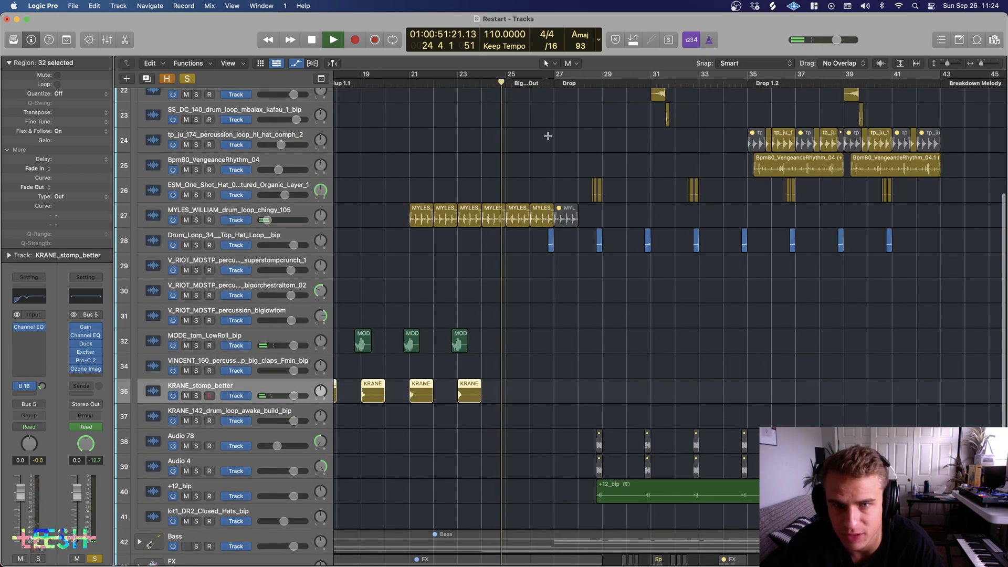
scroll(572, 168, "right", 2)
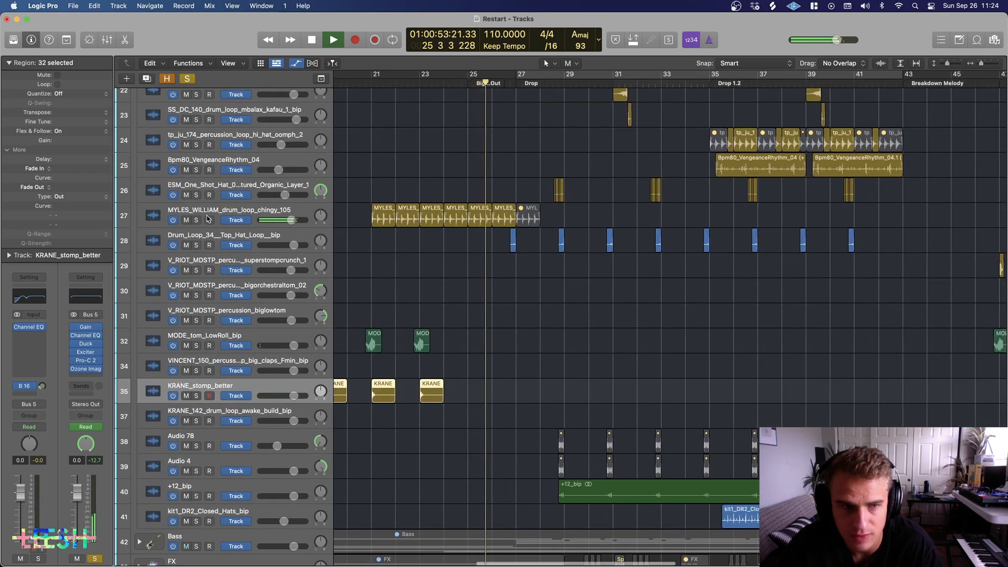
Step: Listen to the MYLES_WILLIAM_drum_loop_chingy_105 track in solo from bar 25, inspect its Channel EQ curve, and clear the solo
left_click(207, 217)
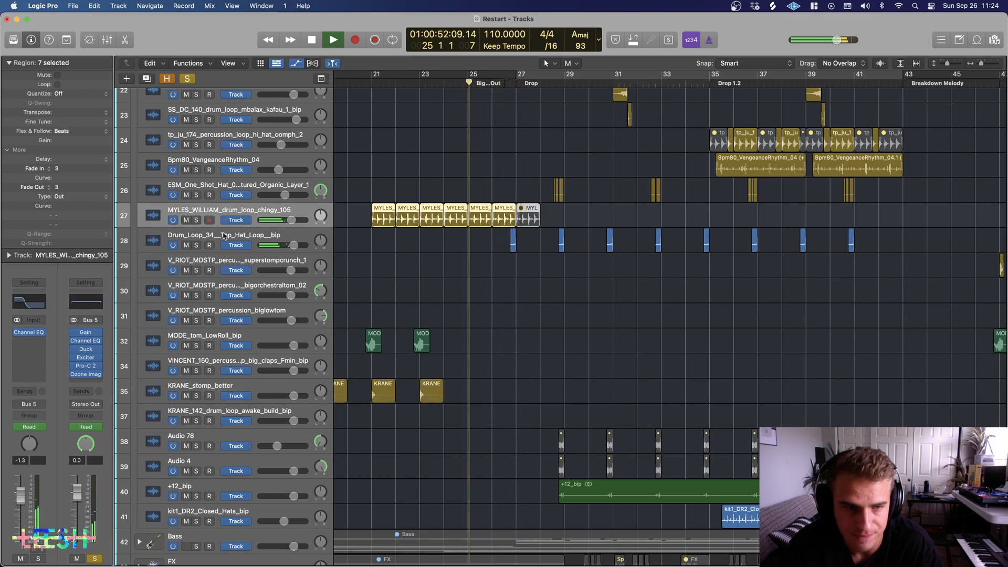
left_click(197, 221)
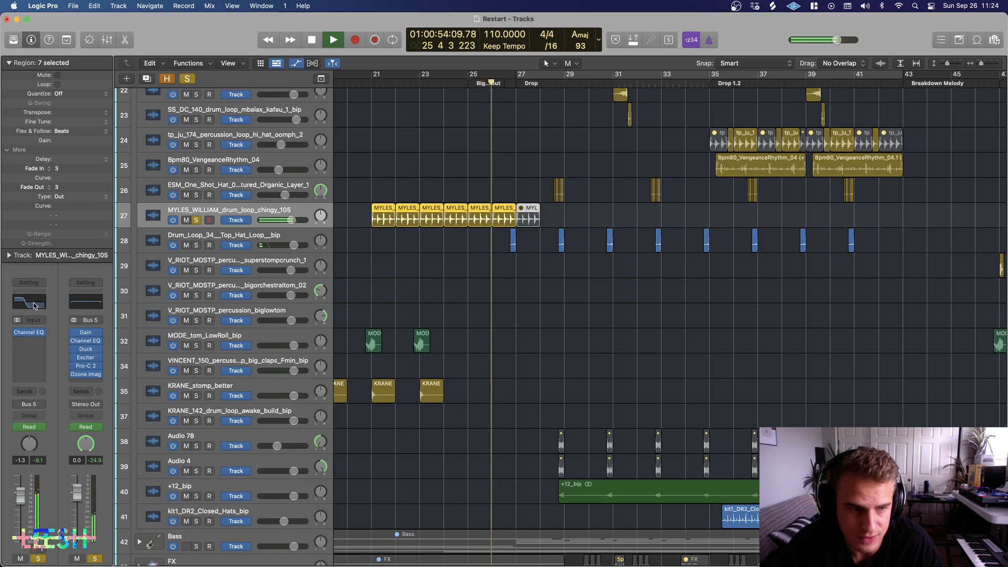
left_click(30, 303)
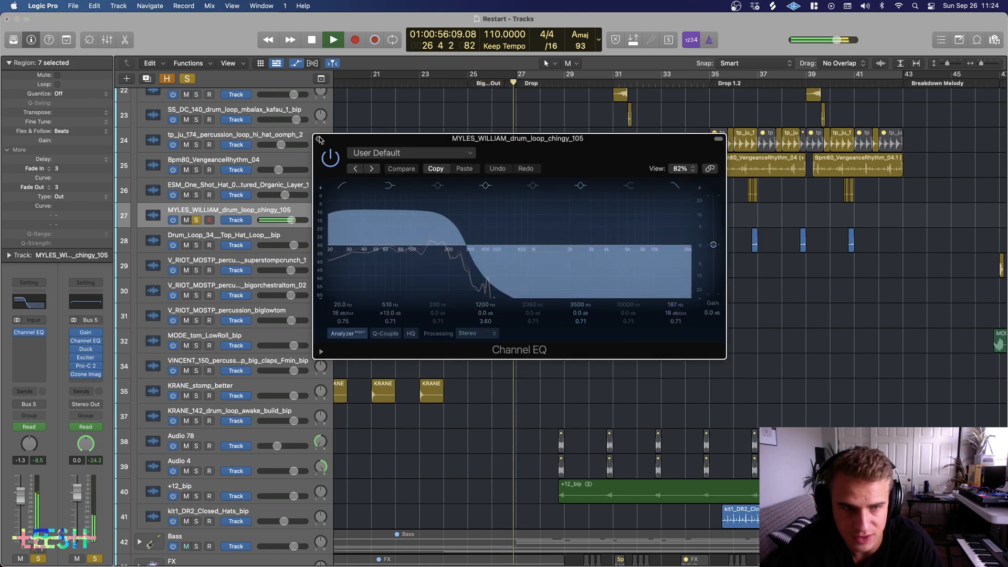
left_click(320, 139)
left_click(195, 221)
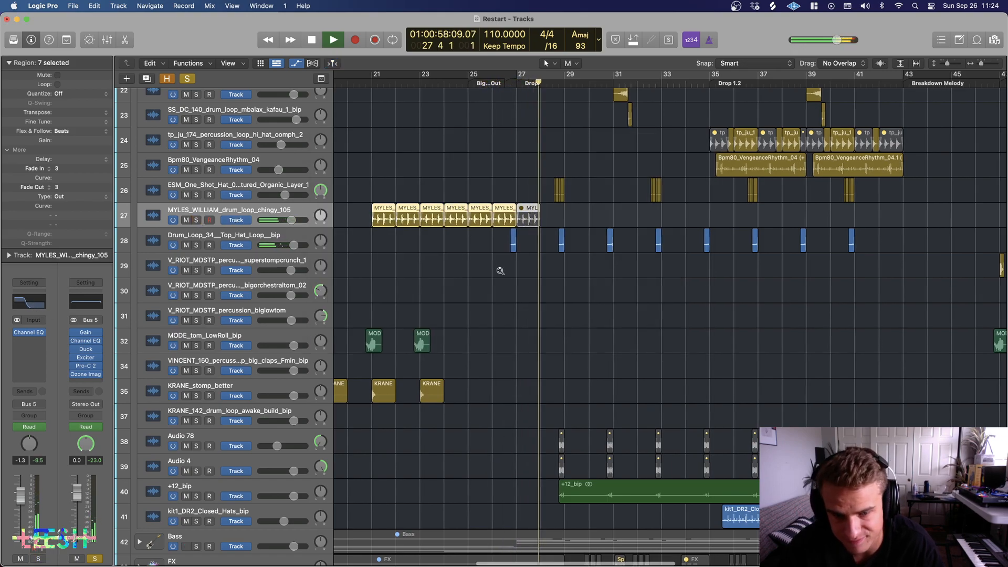
Step: Play from Drop 1.2 and solo the kit1_DR2_Closed_Hats_bip track
scroll(551, 271, "up", 3)
scroll(561, 270, "down", 8)
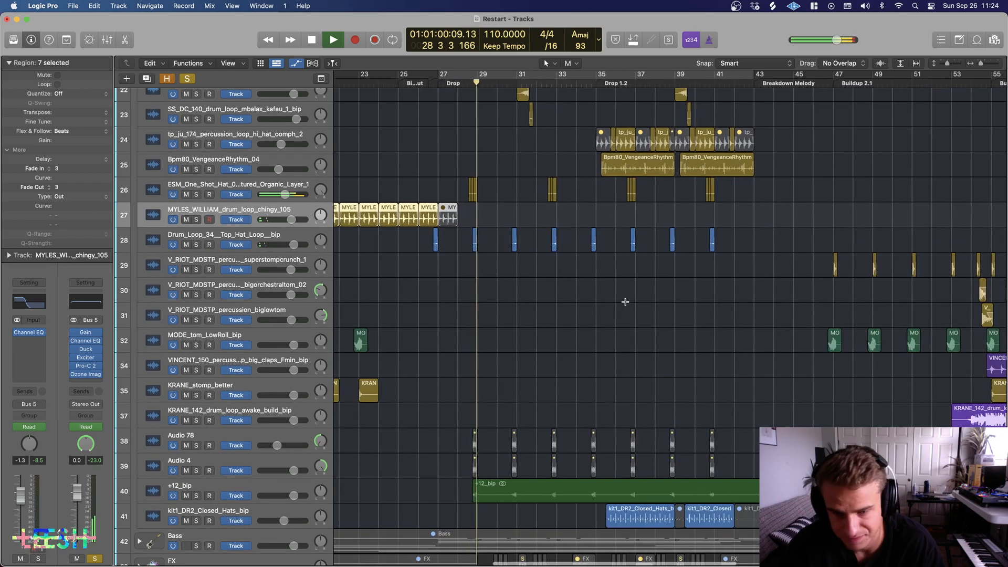
scroll(613, 266, "right", 1)
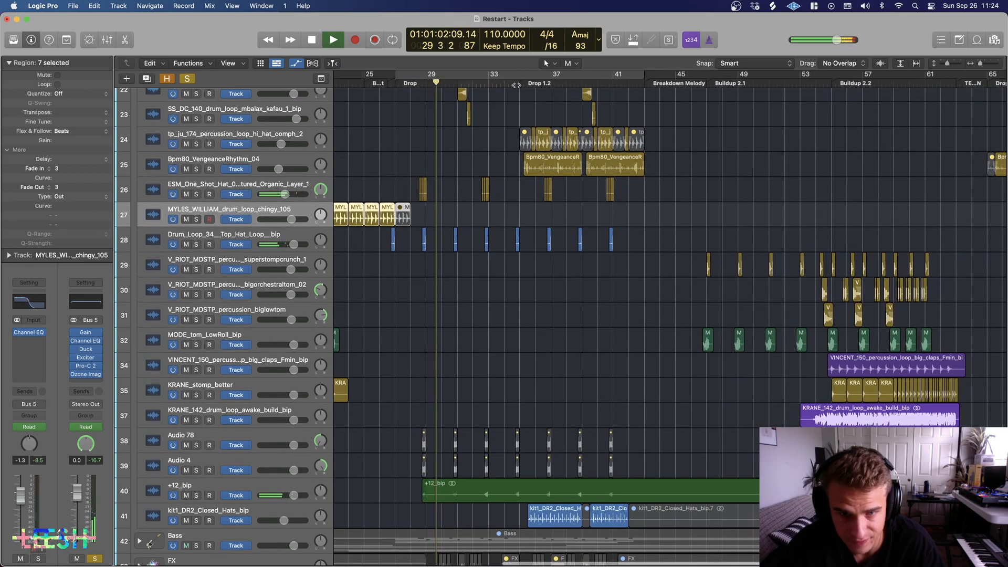
left_click(517, 84)
scroll(520, 247, "down", 6)
scroll(517, 294, "up", 2)
scroll(488, 343, "up", 4)
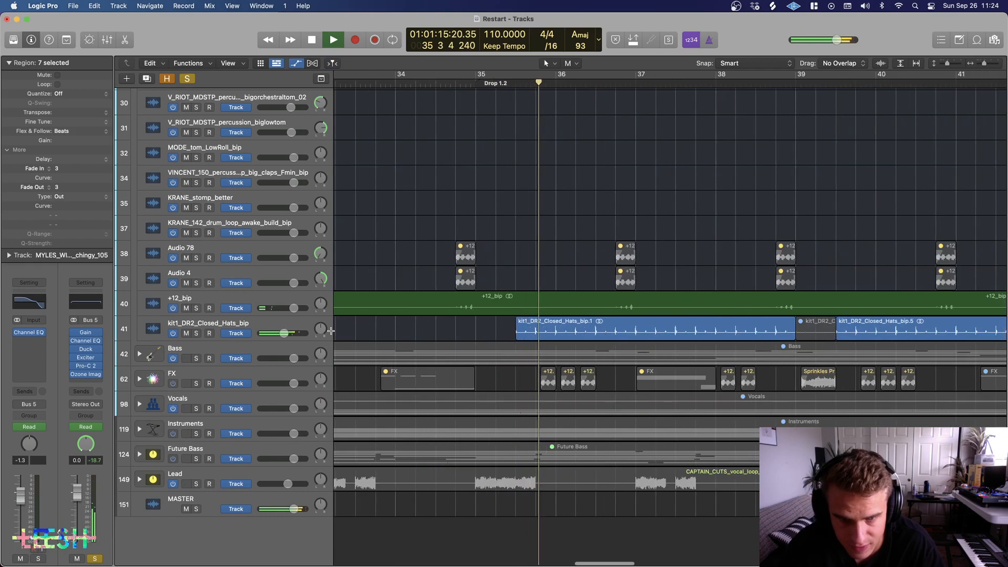
left_click(203, 329)
left_click(197, 334)
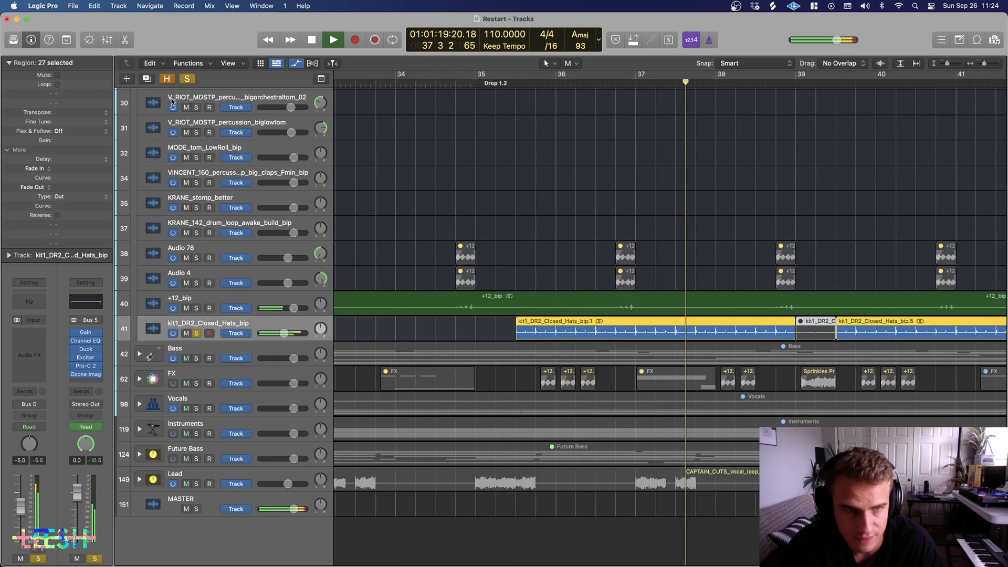
Step: Turn off solo on the kit1_DR2_Closed_Hats_bip track and stop playback
left_click(196, 334)
left_click(196, 334)
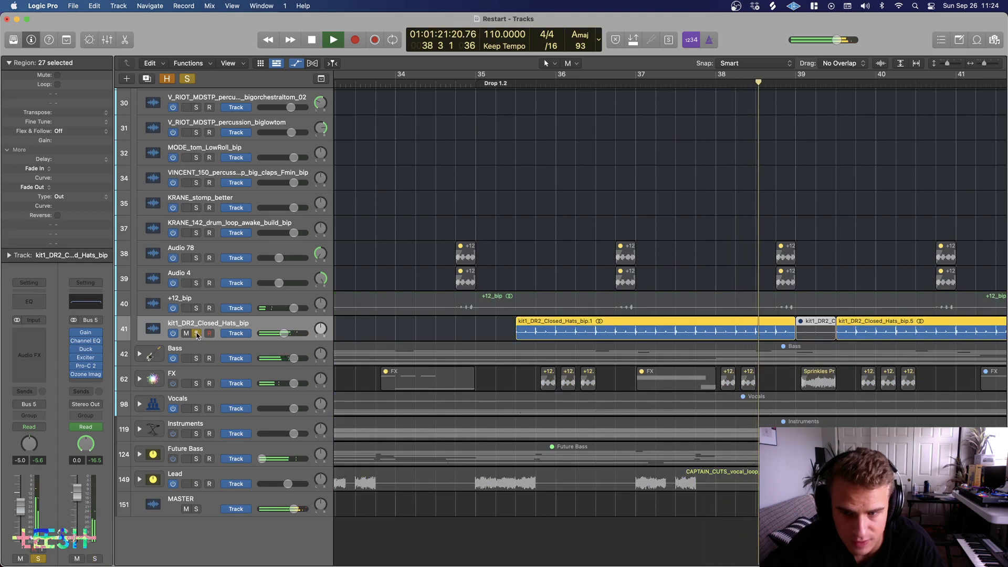
left_click(196, 334)
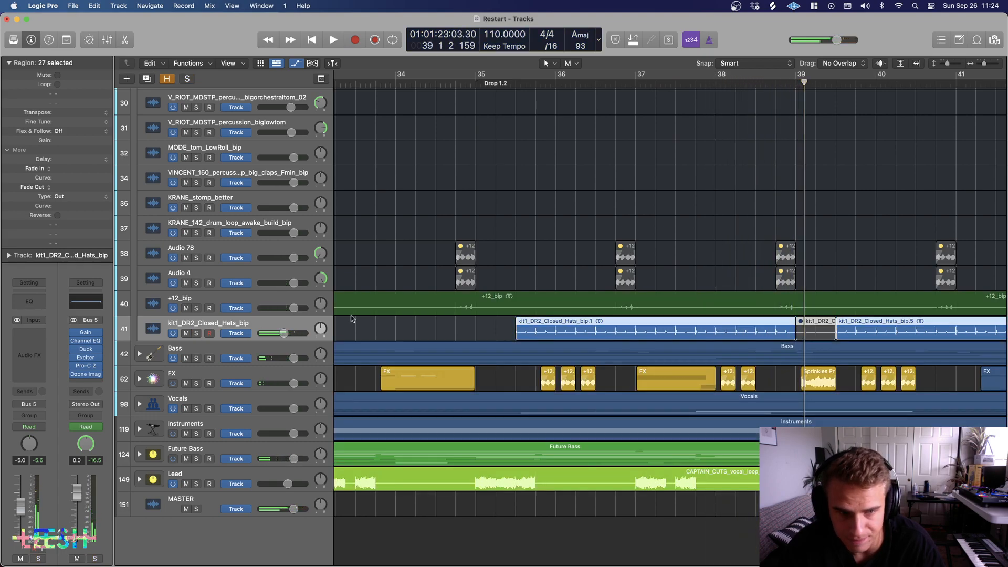
Step: Play the drum and percussion tracks from Buildup 2.1 into Buildup 2.2 with solo re-enabled to hear the tom, clap and stomp layers
scroll(454, 311, "down", 5)
scroll(453, 311, "down", 4)
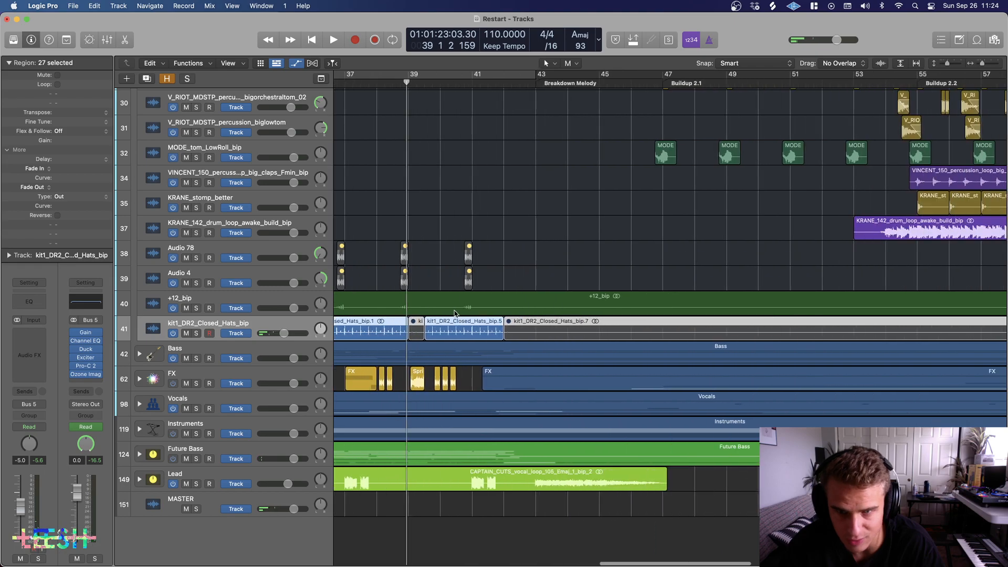
scroll(455, 310, "up", 5)
scroll(586, 194, "right", 3)
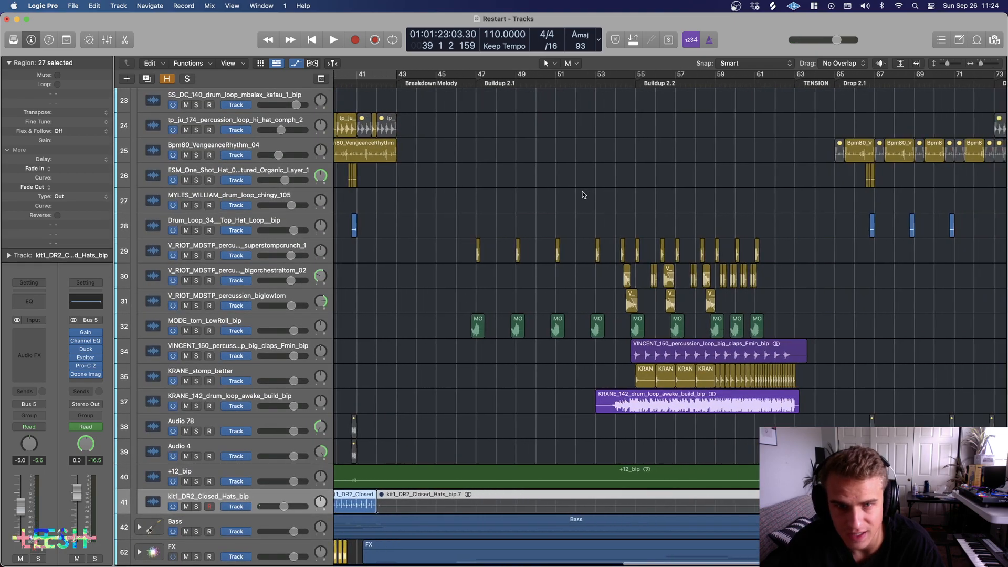
left_click(187, 79)
key("space")
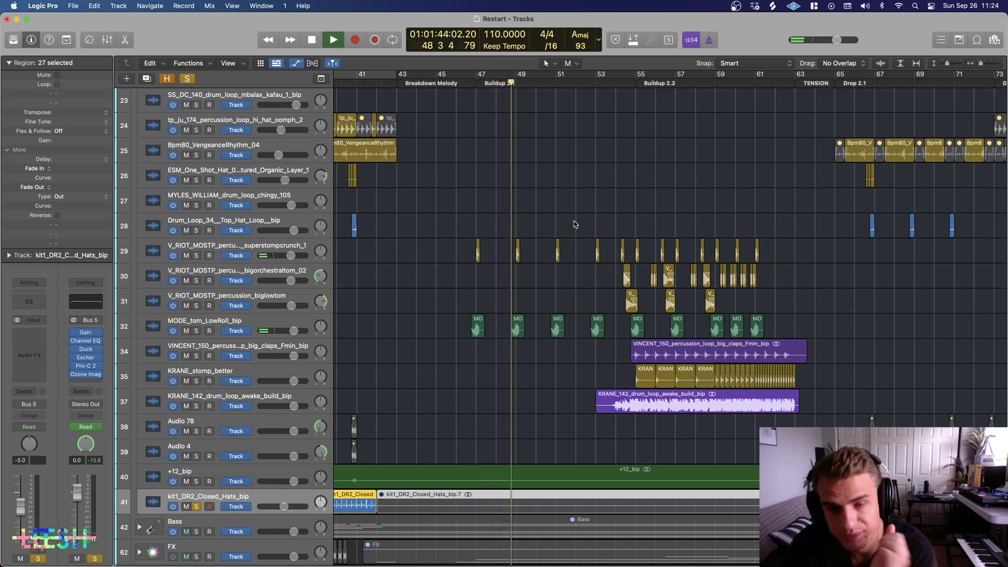
scroll(596, 246, "right", 4)
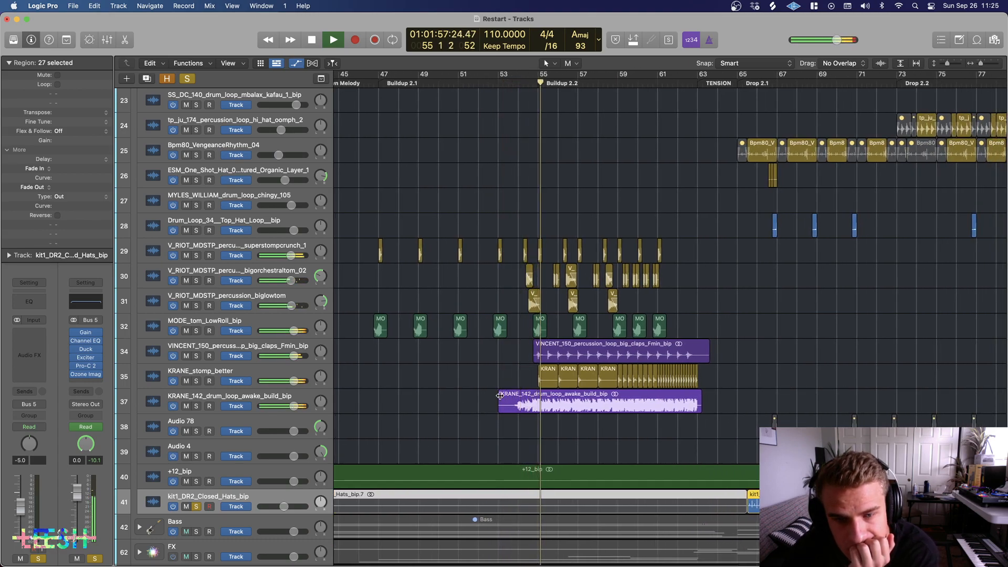
scroll(511, 395, "right", 2)
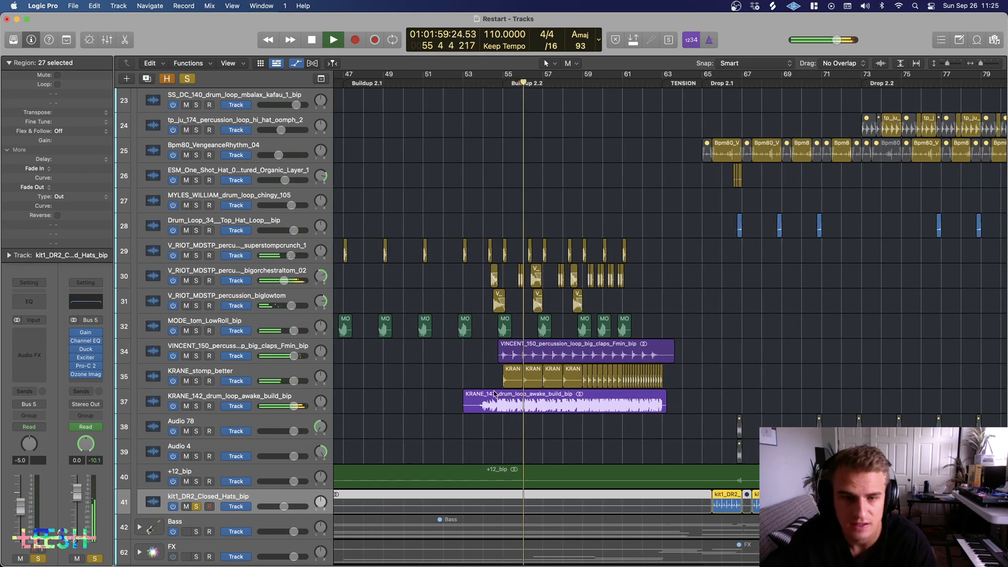
scroll(511, 395, "down", 3)
scroll(496, 394, "right", 2)
key("super+Right")
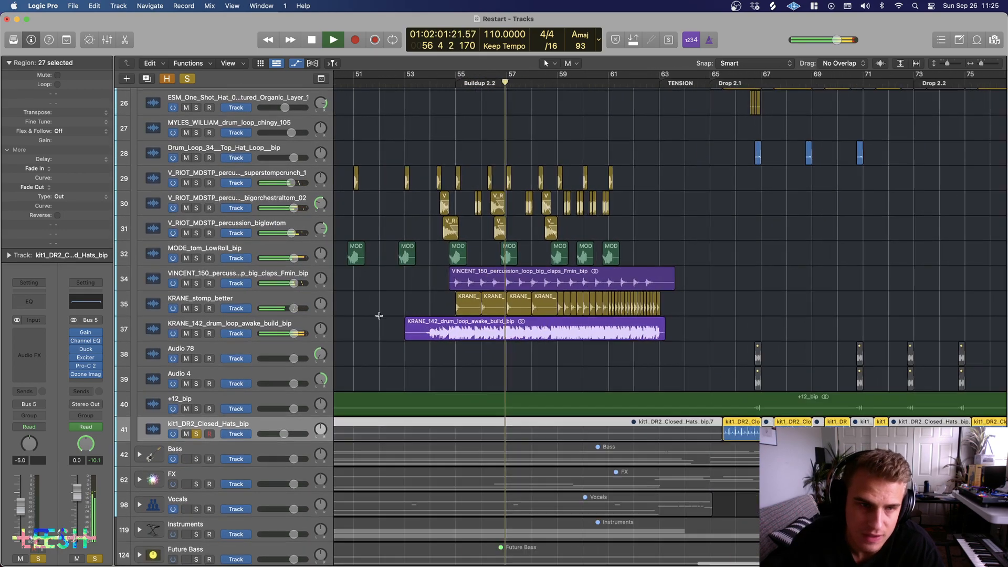
scroll(398, 231, "right", 2)
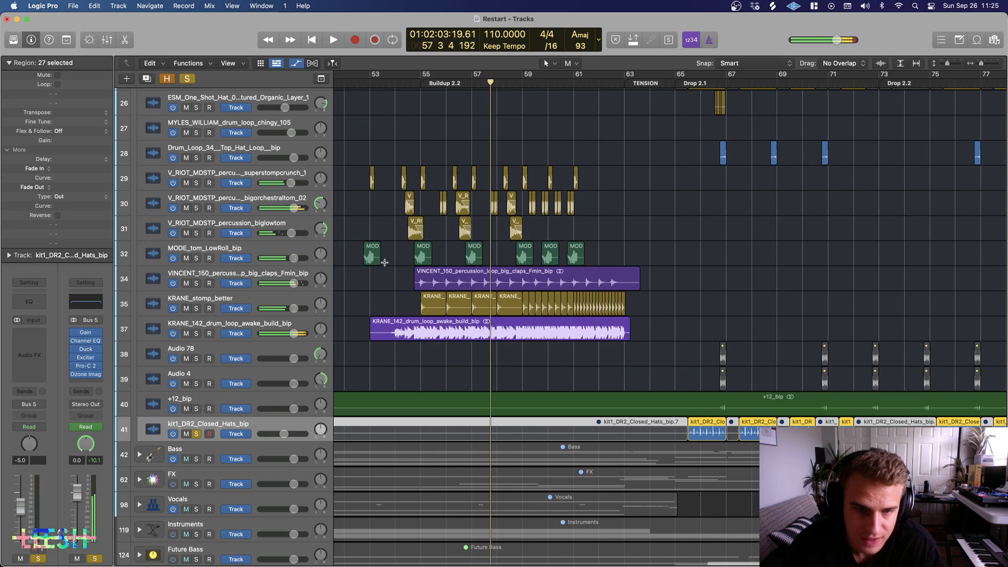
Step: Clear the current solo, solo tracks 29 through 37, and play the buildup percussion from around bar 53
key("s")
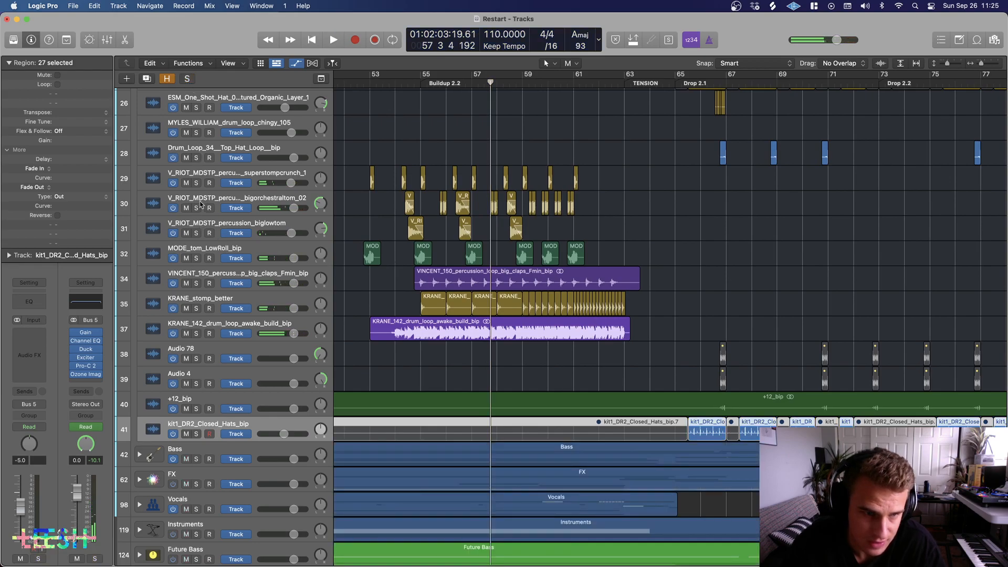
left_click_drag(196, 183, 202, 334)
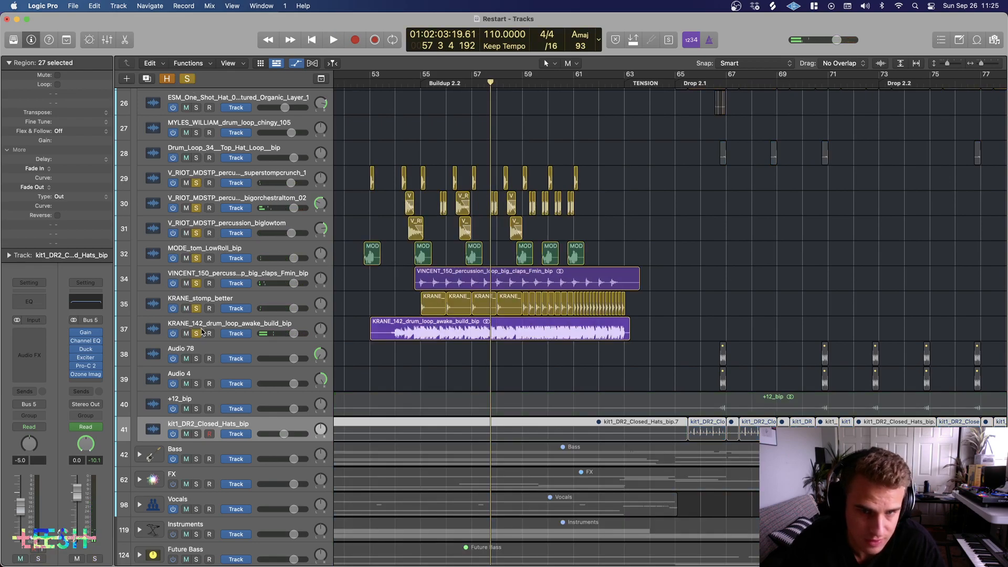
key("space")
key("super+Right")
key("super+Right")
scroll(477, 200, "left", 5)
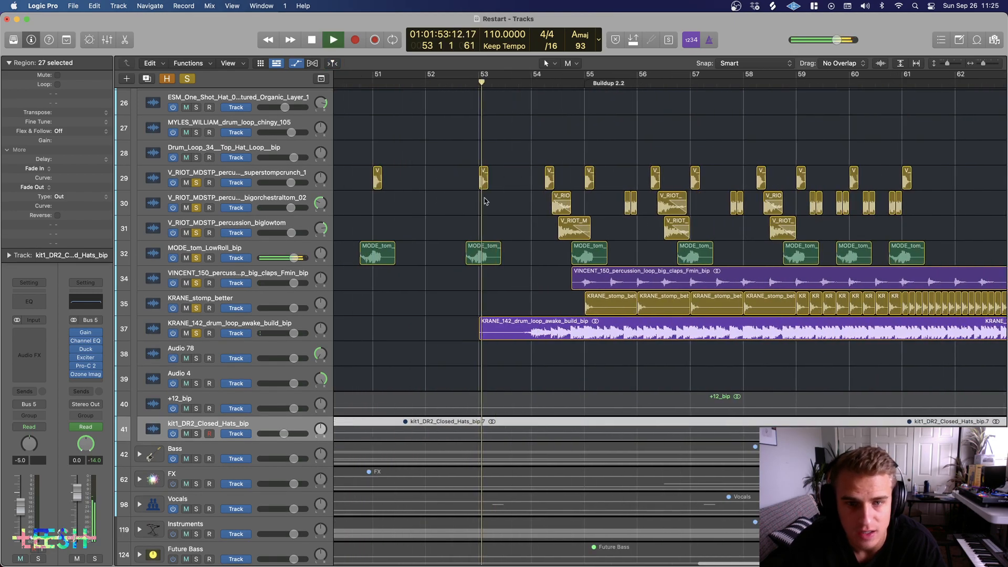
key("super+Right")
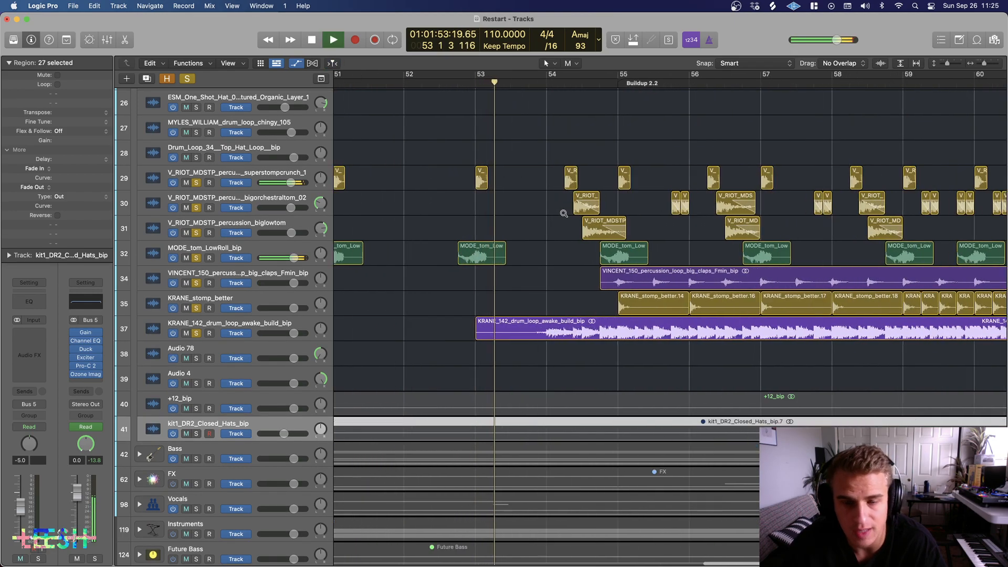
Step: Remove solo from the big claps, KRANE stomp and KRANE drum loop tracks and listen to tracks 29 through 32 across Buildup 2.2
left_click(186, 334)
left_click(196, 308)
left_click(195, 283)
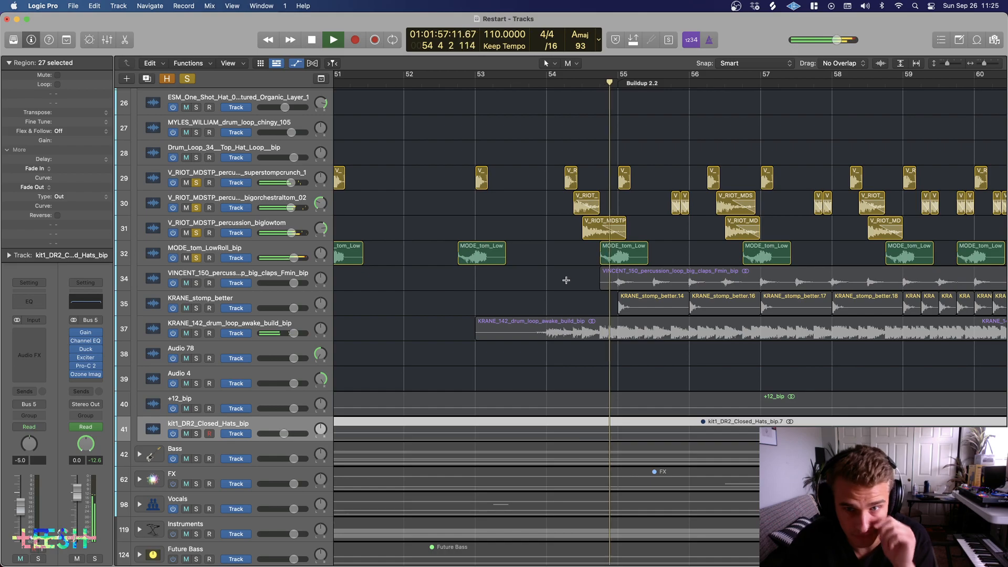
scroll(645, 277, "right", 3)
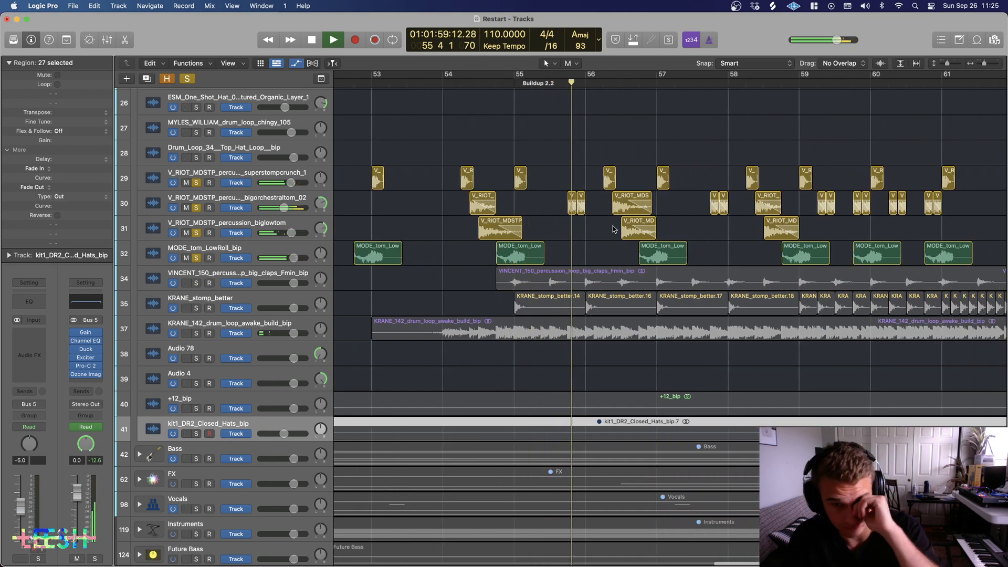
scroll(613, 229, "right", 2)
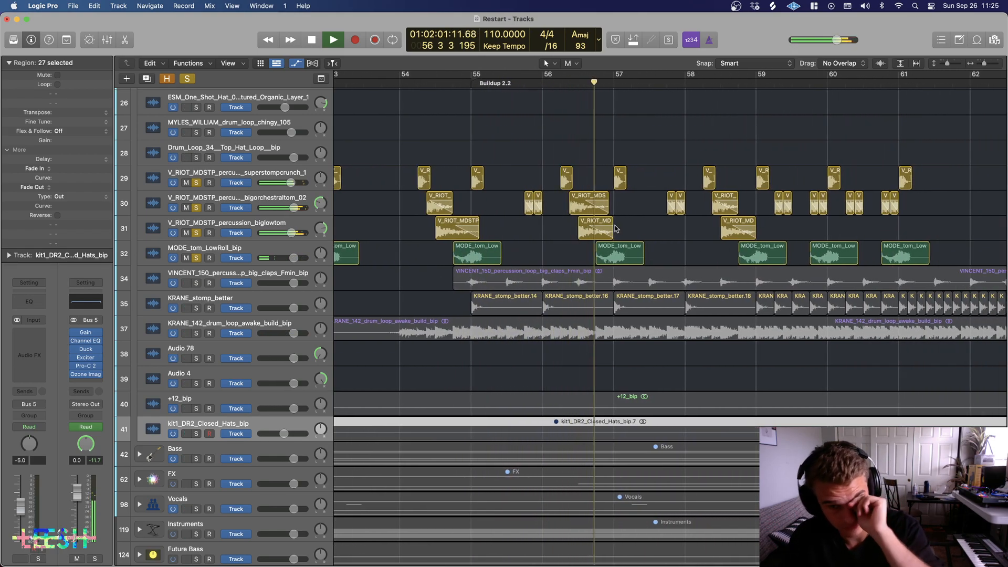
scroll(604, 227, "right", 5)
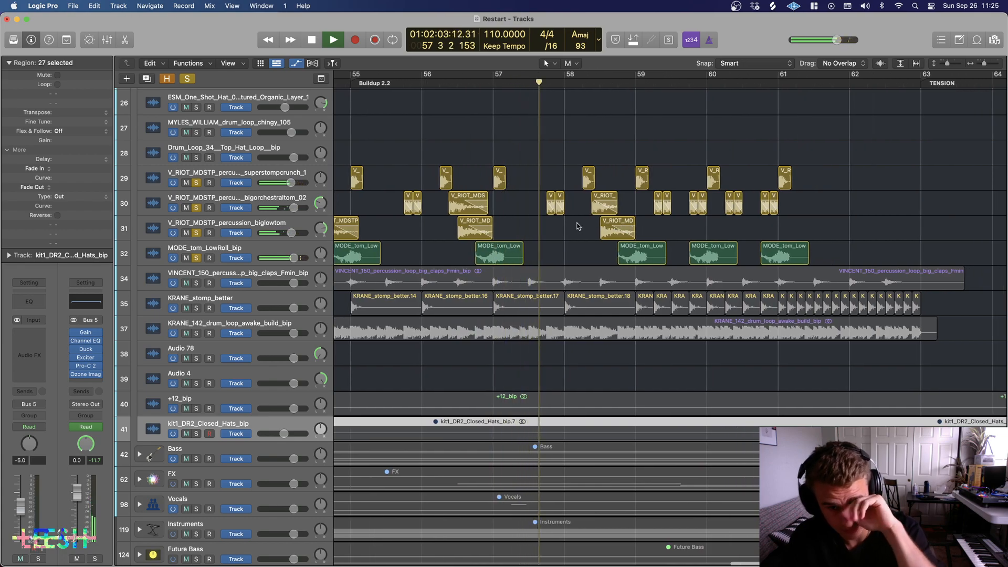
scroll(588, 224, "right", 2)
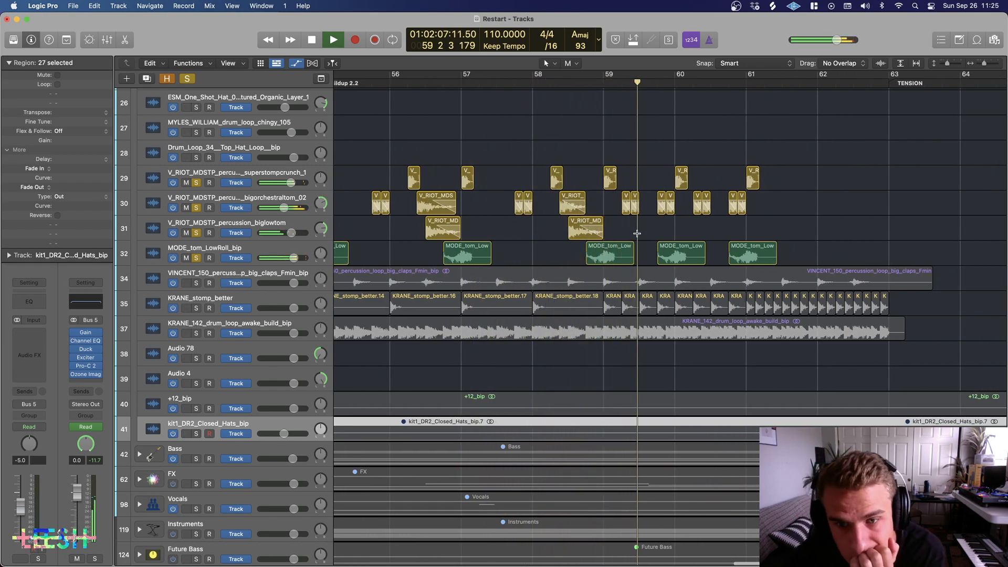
scroll(636, 232, "right", 2)
scroll(636, 234, "right", 5)
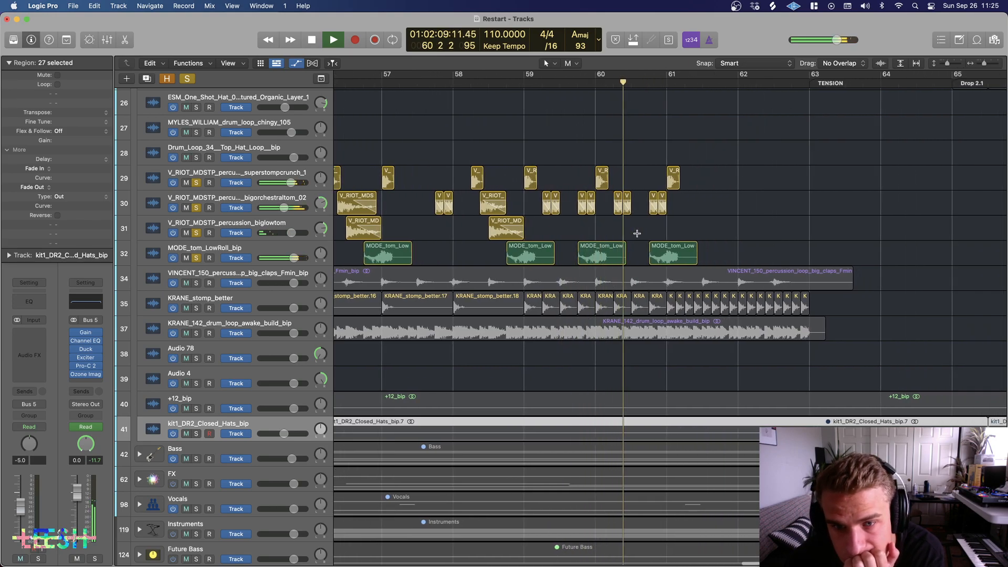
scroll(538, 268, "left", 15)
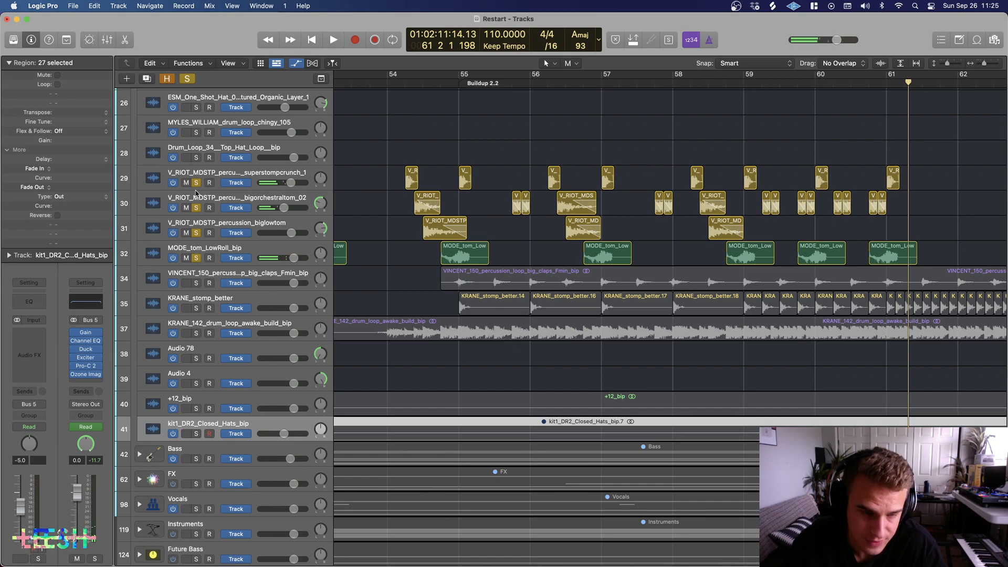
Step: Solo only the VINCENT_150 big claps track, select it, and play it from just before bar 55
left_click_drag(196, 186, 197, 258)
left_click(197, 284)
double_click(442, 88)
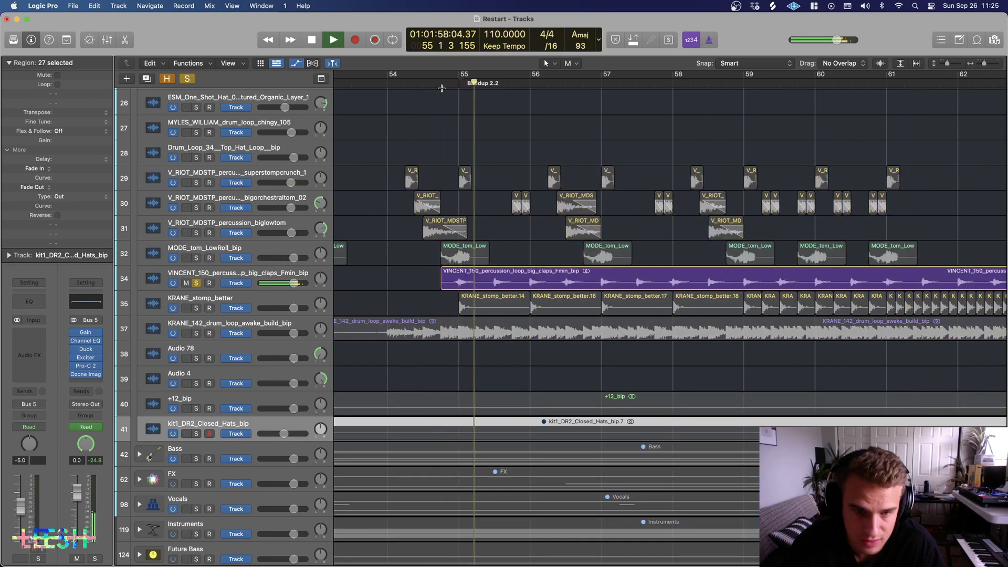
left_click(257, 271)
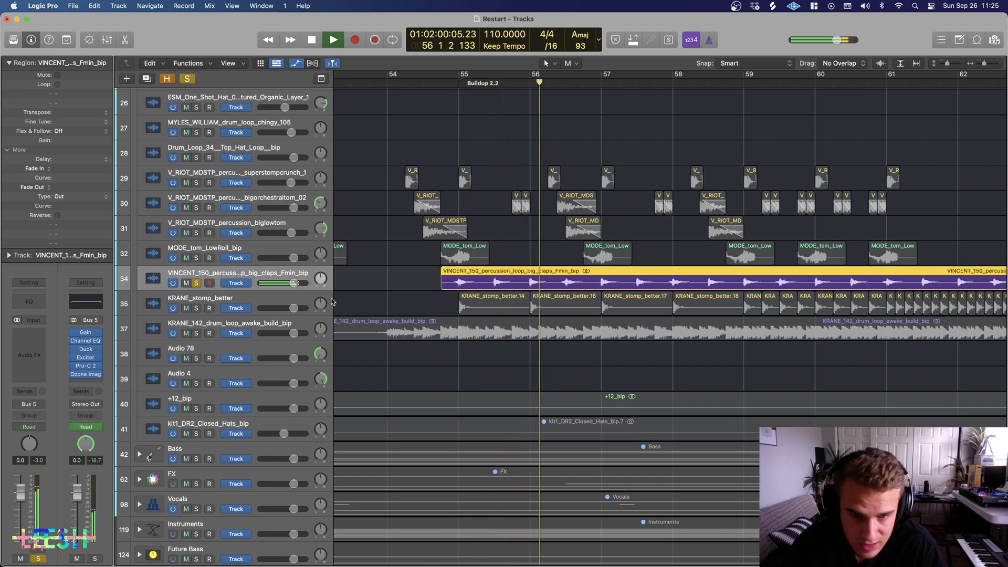
key("space")
Step: Move the solo from the big claps track to KRANE_stomp_better and play it through Buildup 2.2
left_click(197, 283)
left_click(196, 309)
key("space")
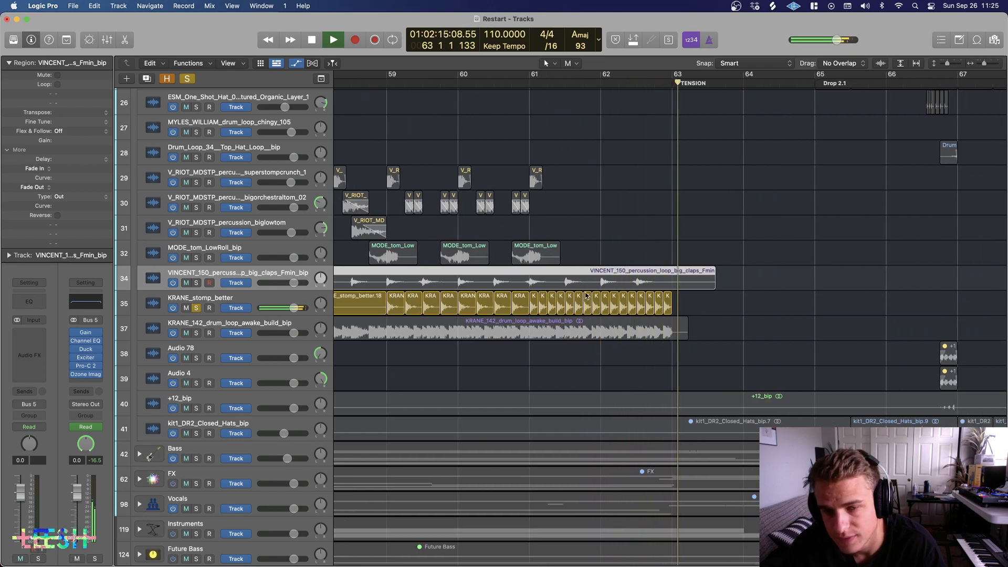
Step: Unsolo KRANE_stomp_better and solo the KRANE_142_drum_loop_awake_build_bip track instead
left_click(195, 308)
left_click(187, 333)
left_click(197, 334)
left_click(187, 334)
left_click(199, 321)
left_click(187, 334)
scroll(415, 293, "left", 5)
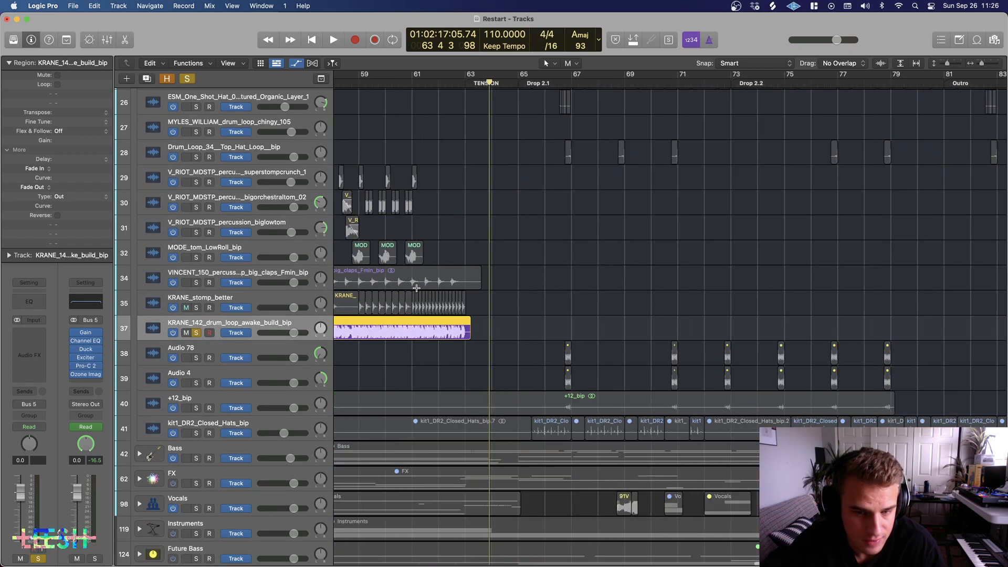
Step: Show track automation and place the playhead at bar 53, where the KRANE_142 drum loop region starts
key("a")
scroll(428, 290, "up", 4)
scroll(428, 290, "left", 3)
scroll(428, 290, "left", 4)
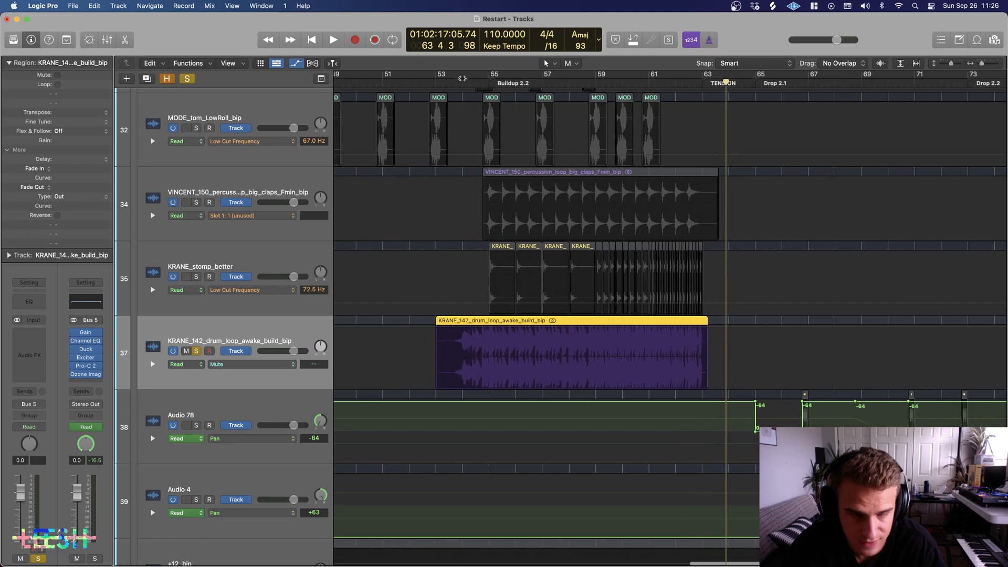
left_click(436, 84)
scroll(593, 212, "up", 6)
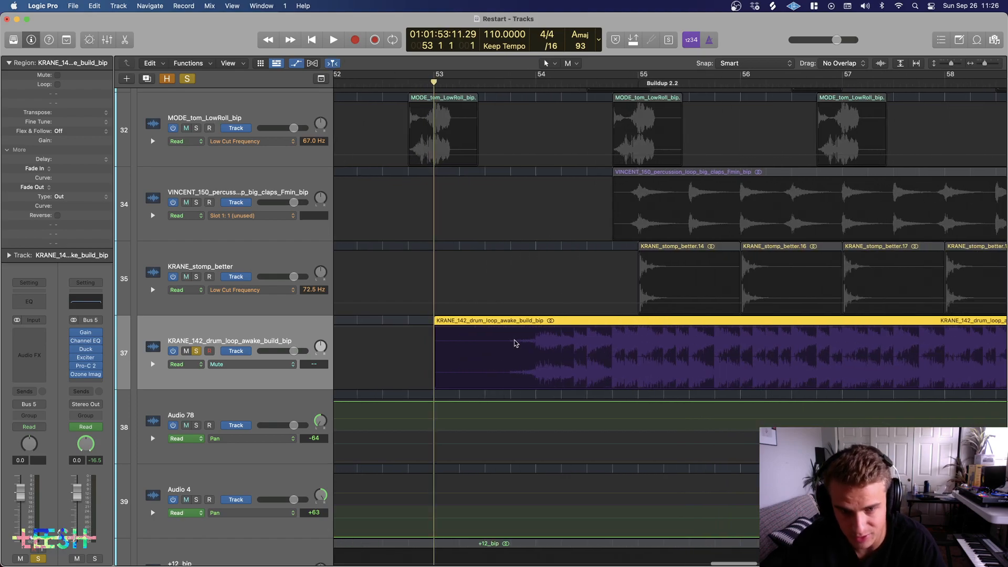
scroll(511, 339, "right", 2)
scroll(511, 339, "right", 2)
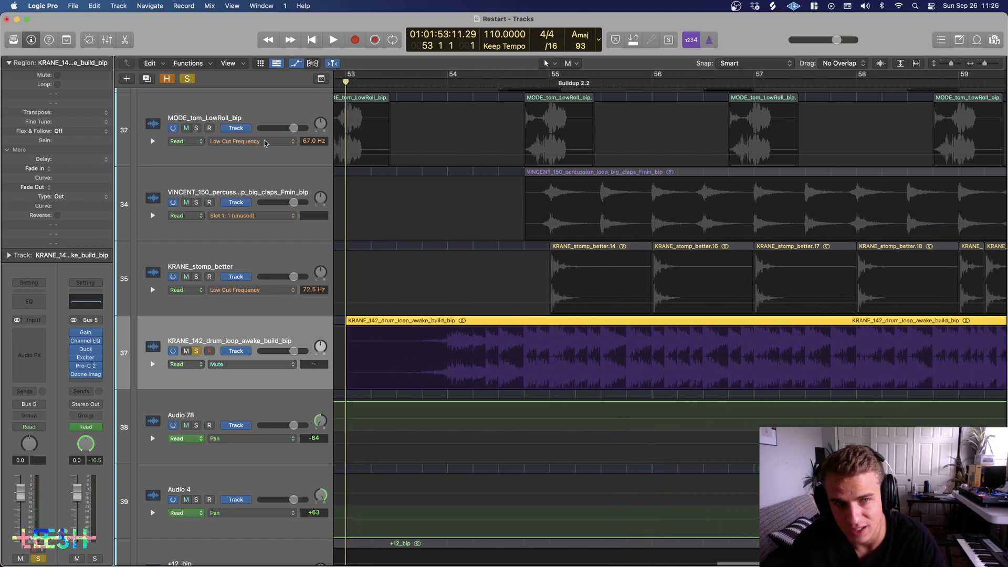
Step: Show Flex for the tracks and view the flex mode choices for the KRANE_142 drum loop, keeping Monophonic
left_click(312, 64)
left_click(219, 366)
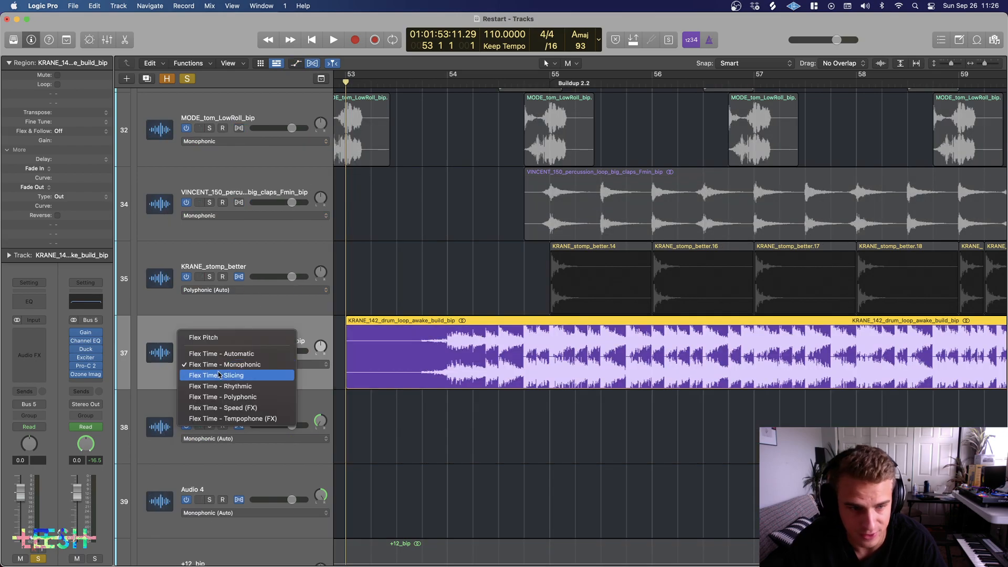
left_click(321, 327)
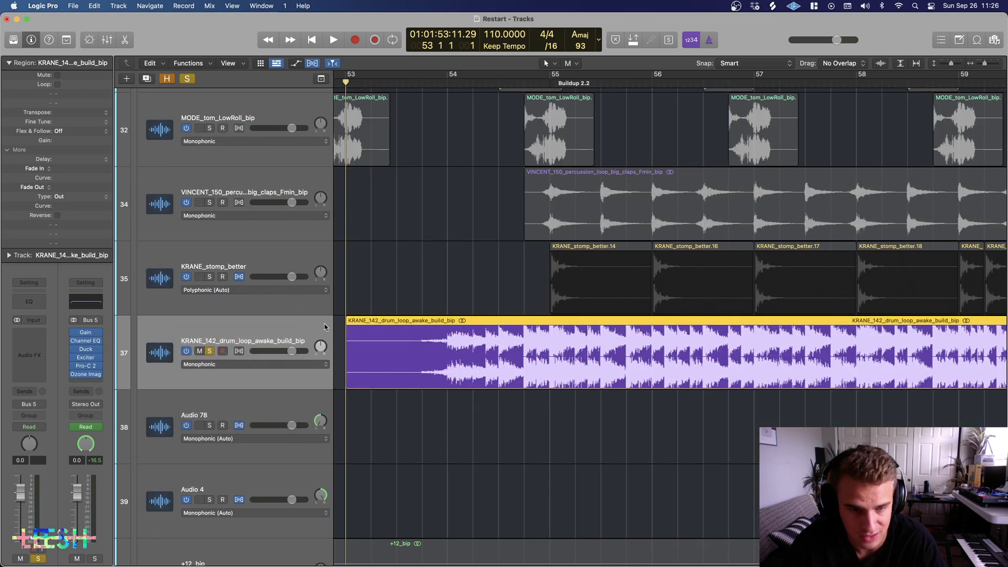
Step: Play the soloed KRANE_142 drum loop from bar 53 into Buildup 2.2 to hear it with Monophonic flex mode
key("space")
scroll(458, 253, "right", 3)
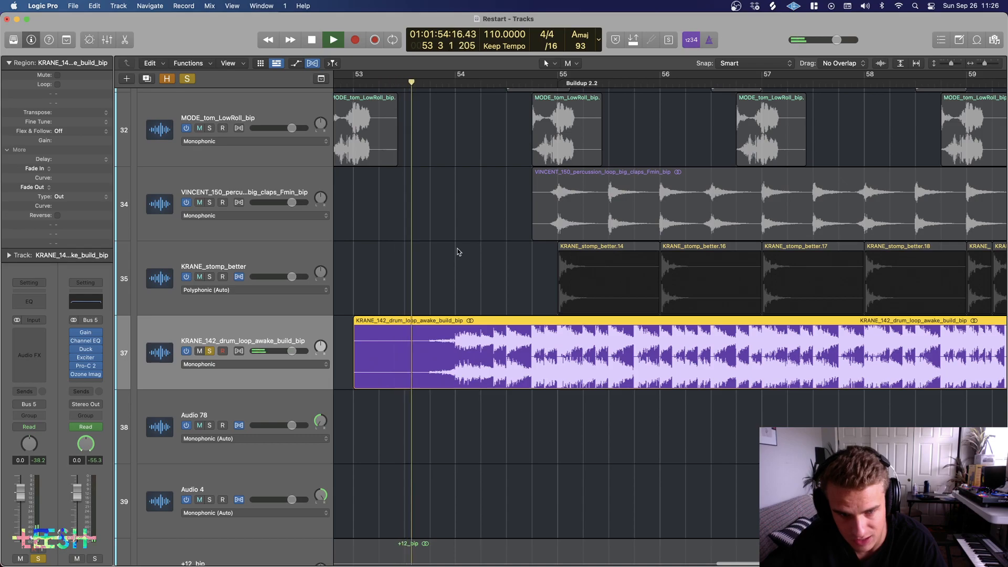
scroll(458, 252, "right", 2)
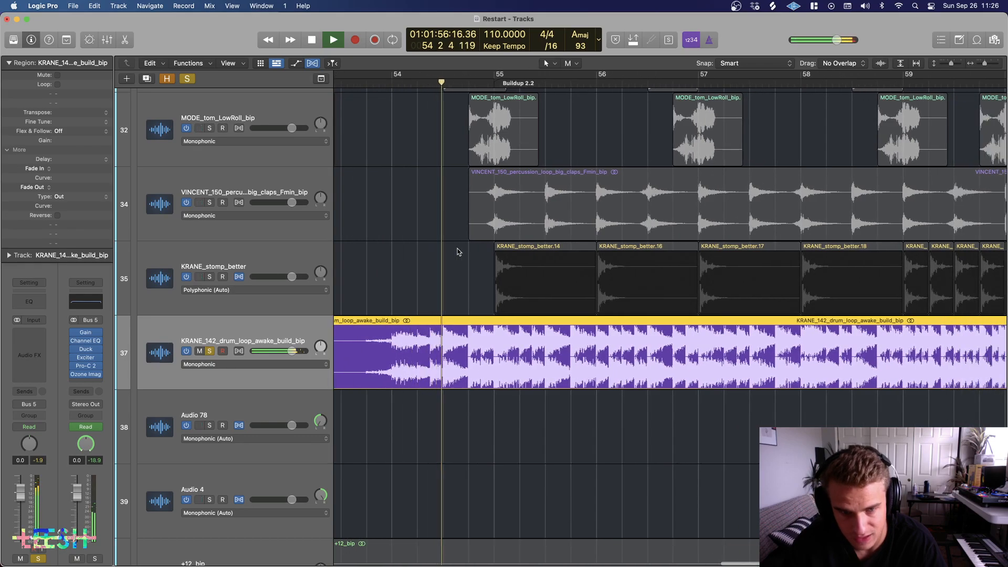
scroll(459, 252, "right", 2)
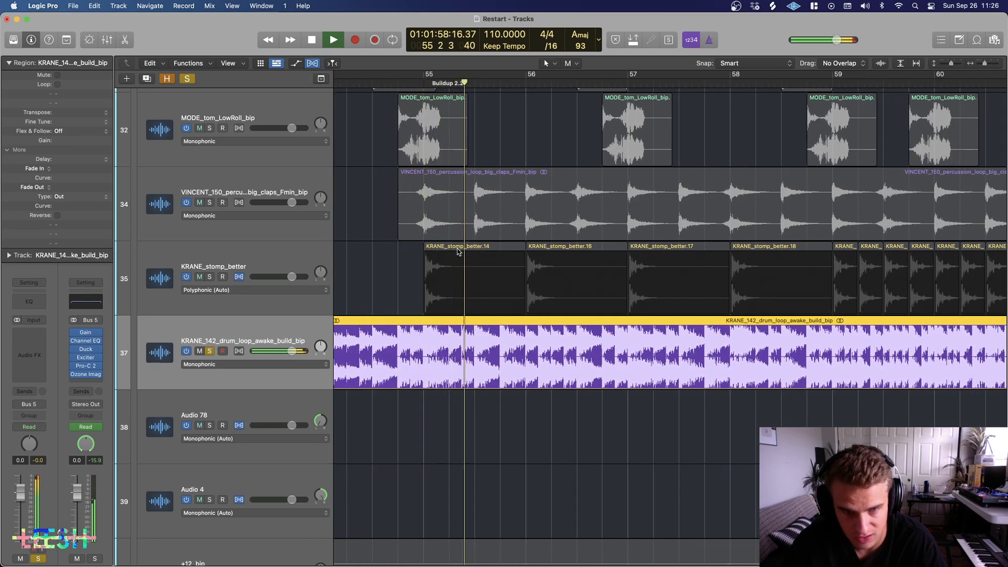
scroll(459, 253, "right", 1)
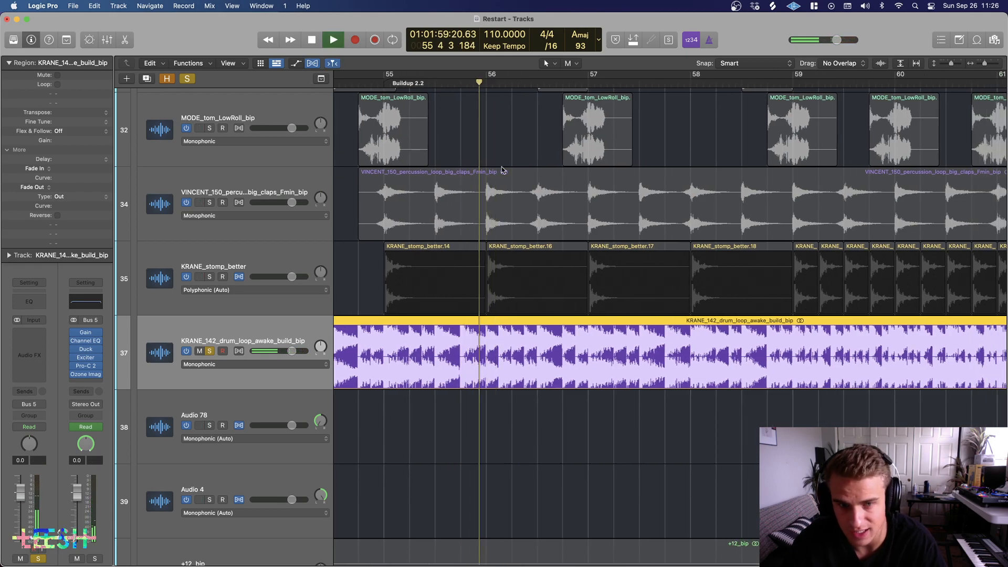
scroll(348, 256, "right", 3)
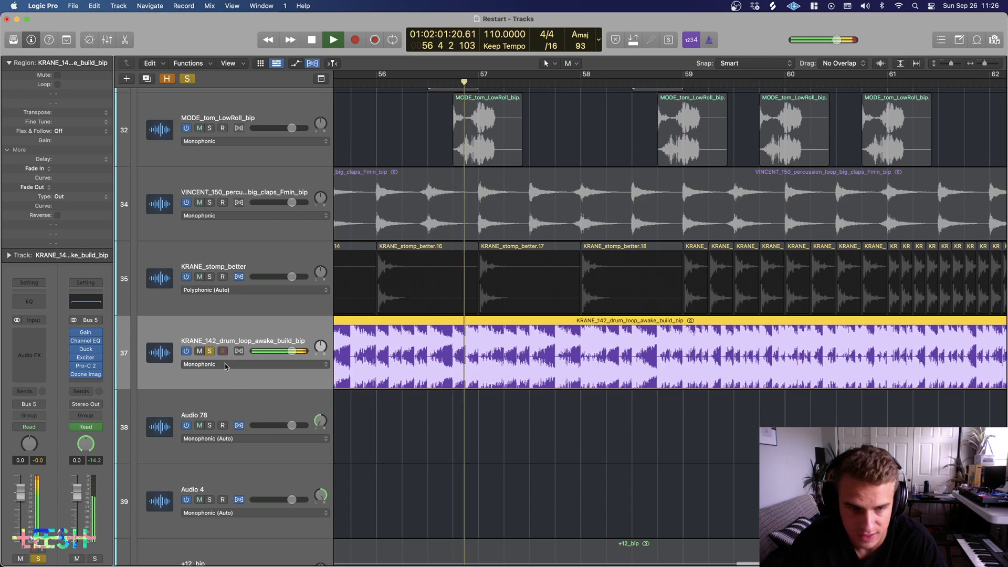
scroll(415, 254, "left", 7)
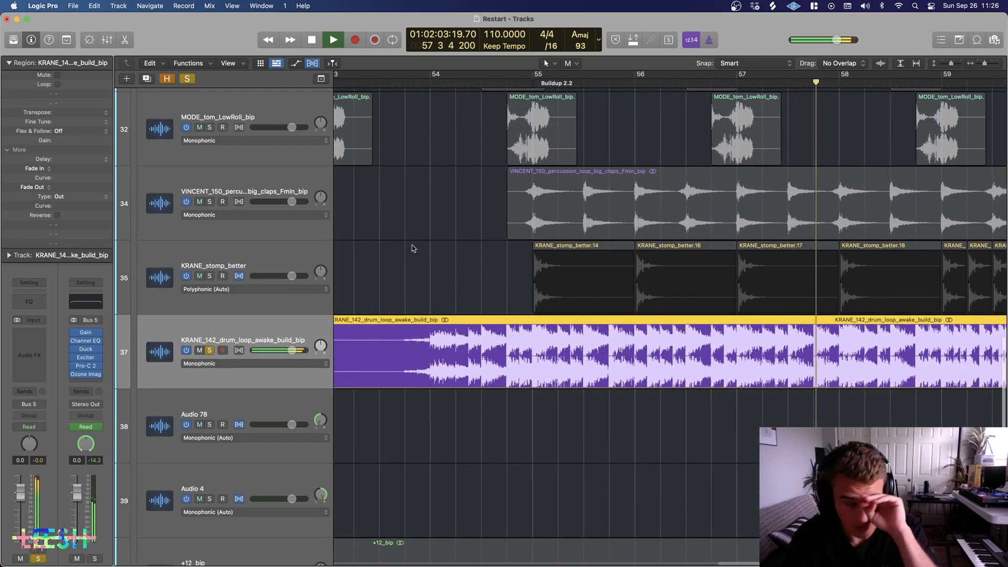
Step: Add a Channel EQ with a low cut to the KRANE_142 drum loop while it plays toward bar 63, and stop playback
left_click(379, 82)
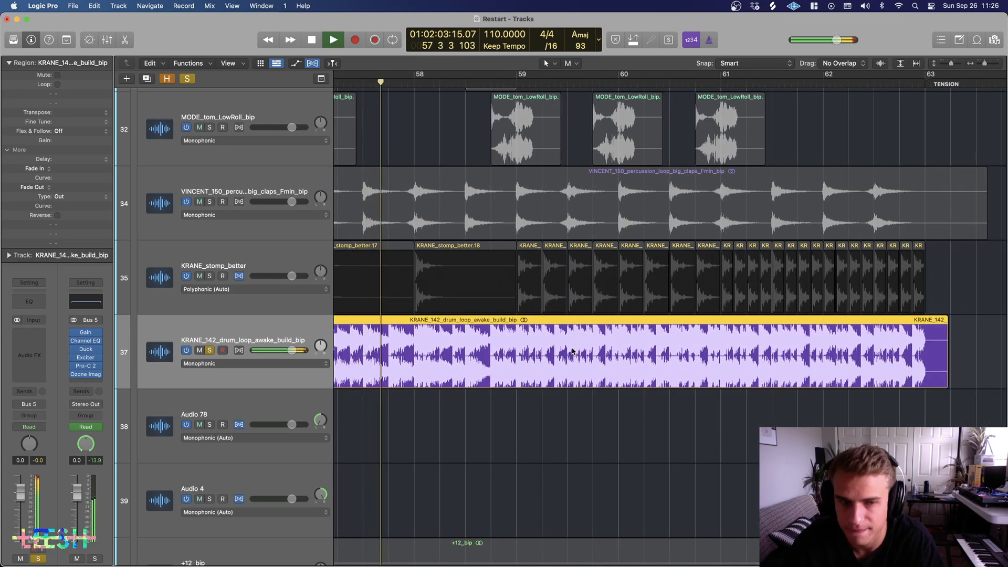
left_click(32, 302)
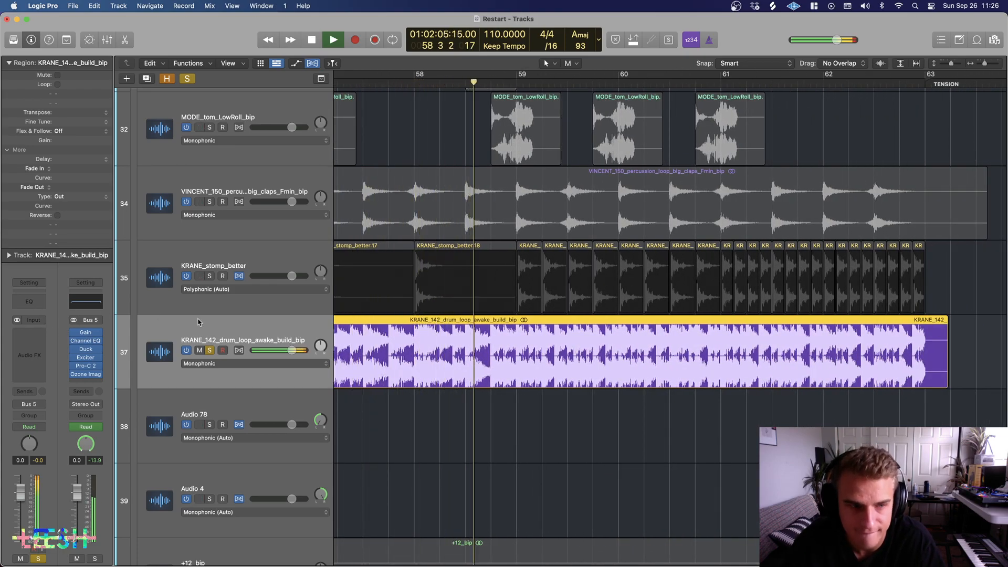
left_click_drag(342, 305, 343, 265)
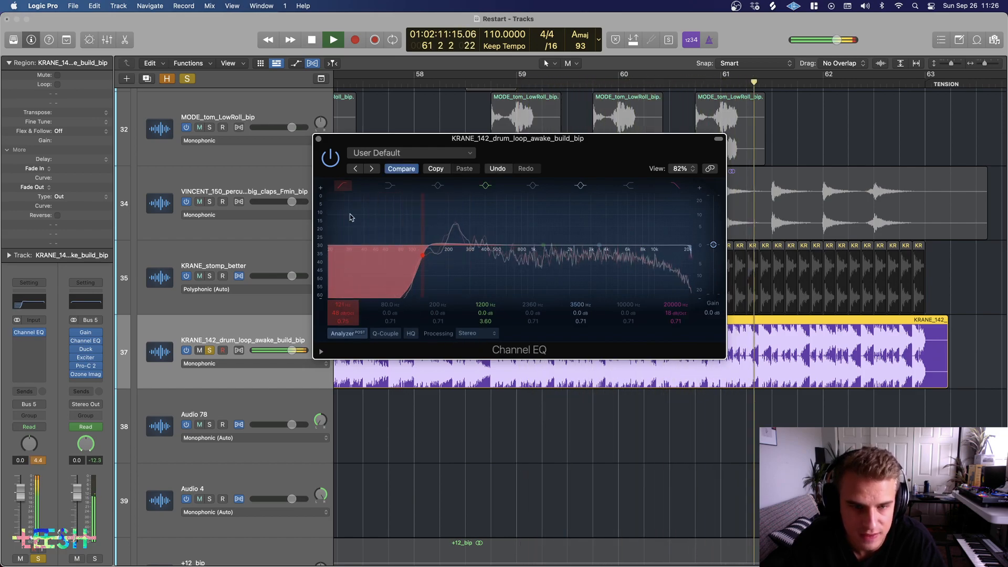
left_click(318, 139)
key("space")
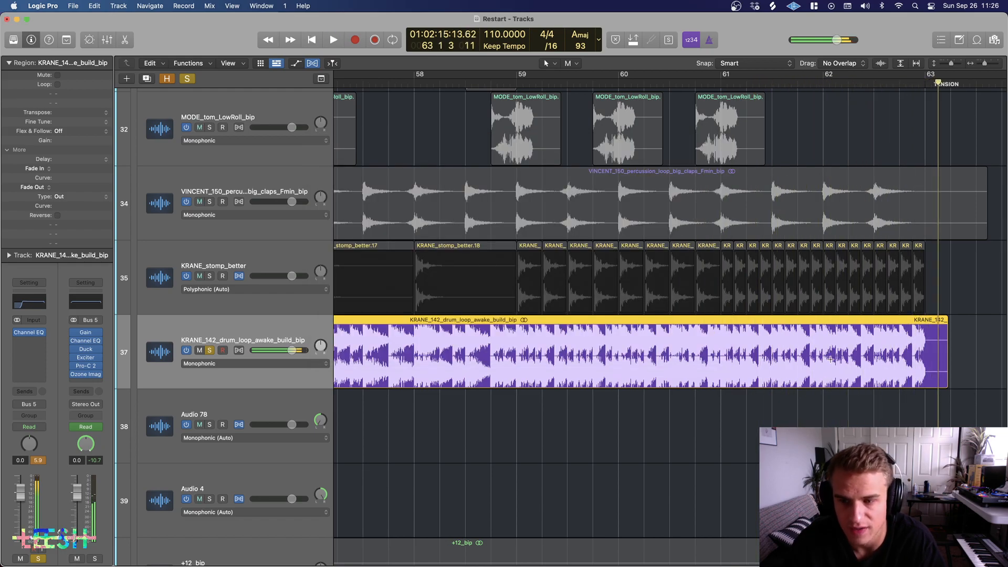
Step: Replay the KRANE_142 drum loop from bar 53 and lower its Channel EQ low-cut frequency
left_click(24, 303)
key("space")
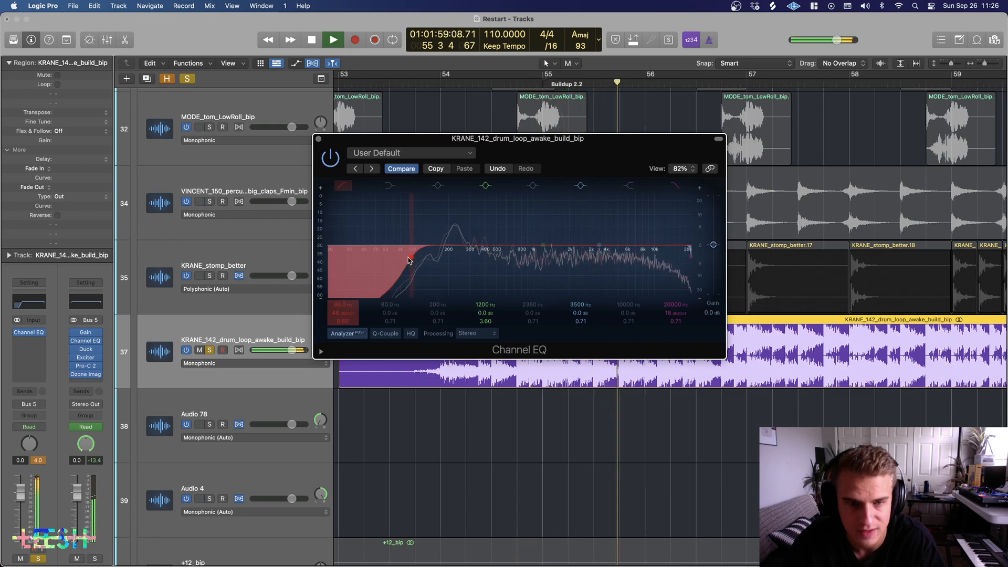
left_click(319, 139)
Step: Unsolo the KRANE_142 drum loop and solo the Kick, Snare and Percussion track stacks together
left_click(209, 351)
scroll(221, 336, "down", 5)
scroll(245, 249, "up", 15)
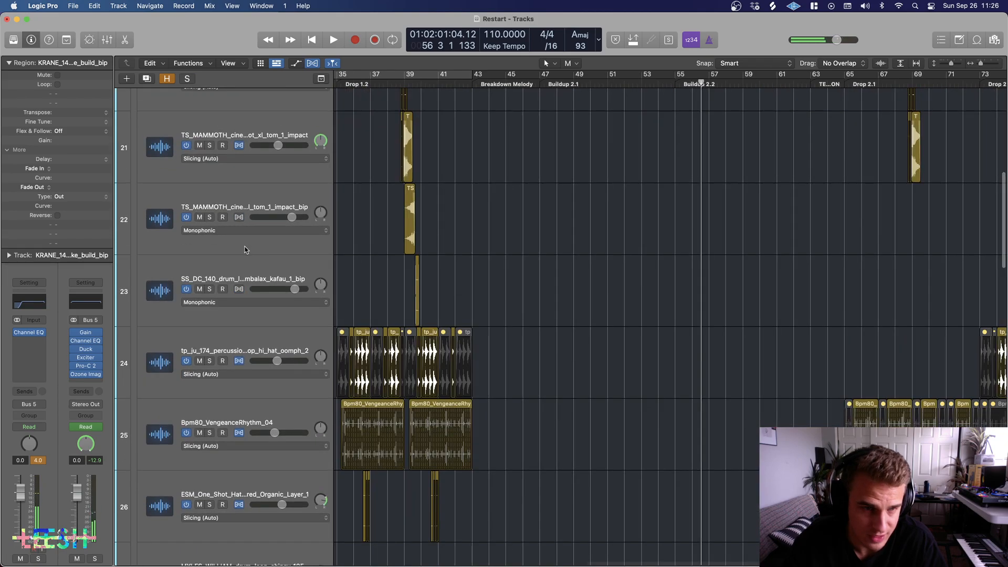
key("super+Up")
key("super+Up")
key("super+Up")
key("super+Up")
key("super+Up")
key("super+Up")
left_click_drag(197, 93, 197, 114)
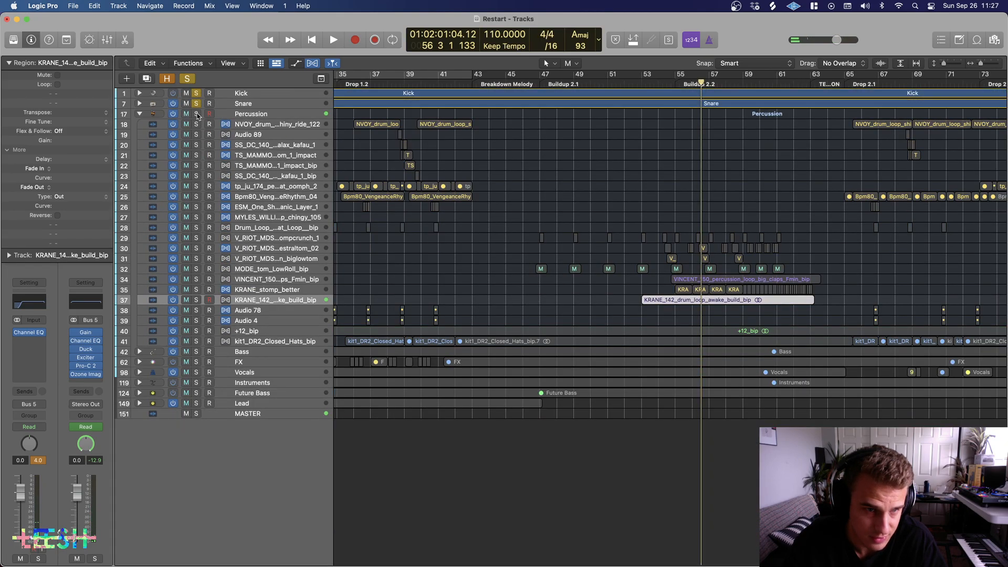
Step: Play the soloed Kick, Snare and Percussion stacks through Buildup 2.2 into the Tension section, examining the layered percussion regions
scroll(873, 300, "down", 1)
scroll(867, 302, "up", 1)
scroll(837, 306, "up", 5)
scroll(837, 306, "right", 4)
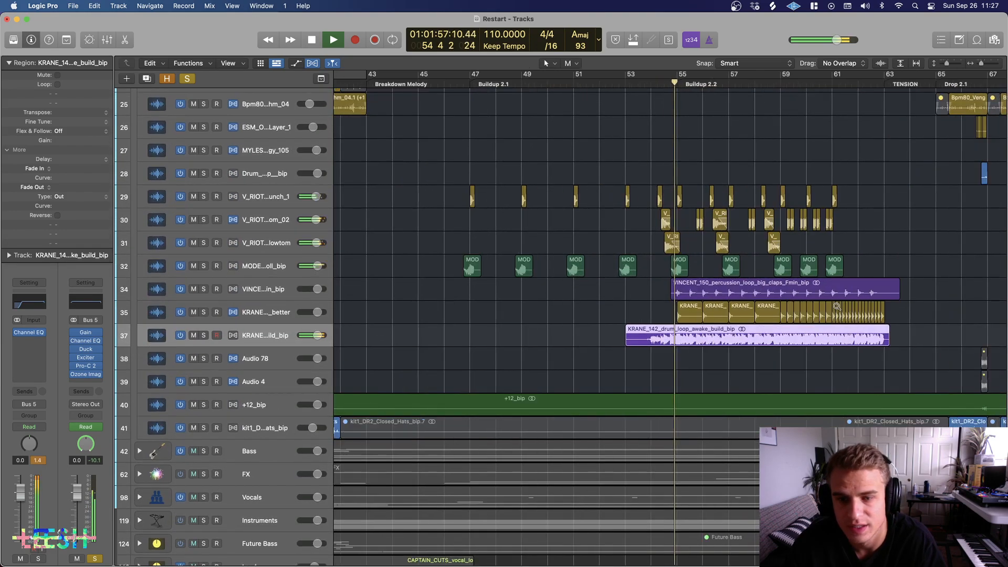
scroll(837, 306, "up", 3)
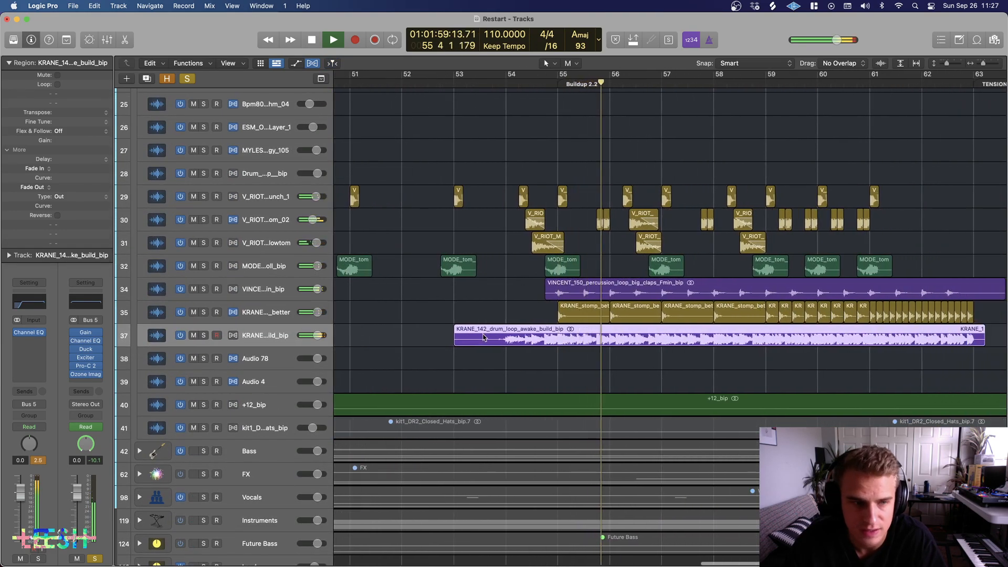
scroll(604, 320, "up", 6)
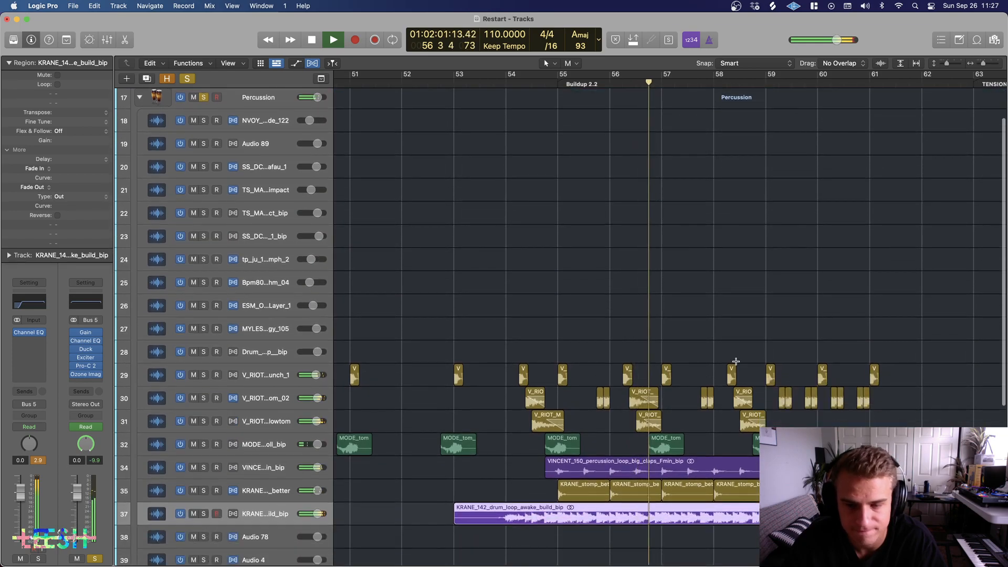
scroll(735, 362, "down", 4)
scroll(706, 372, "down", 2)
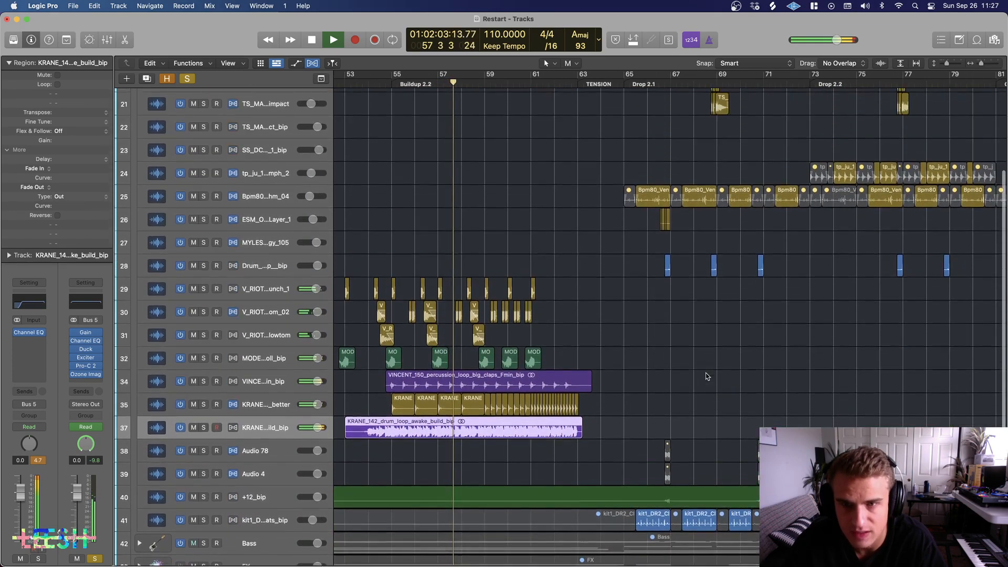
scroll(706, 372, "down", 3)
scroll(706, 373, "down", 6)
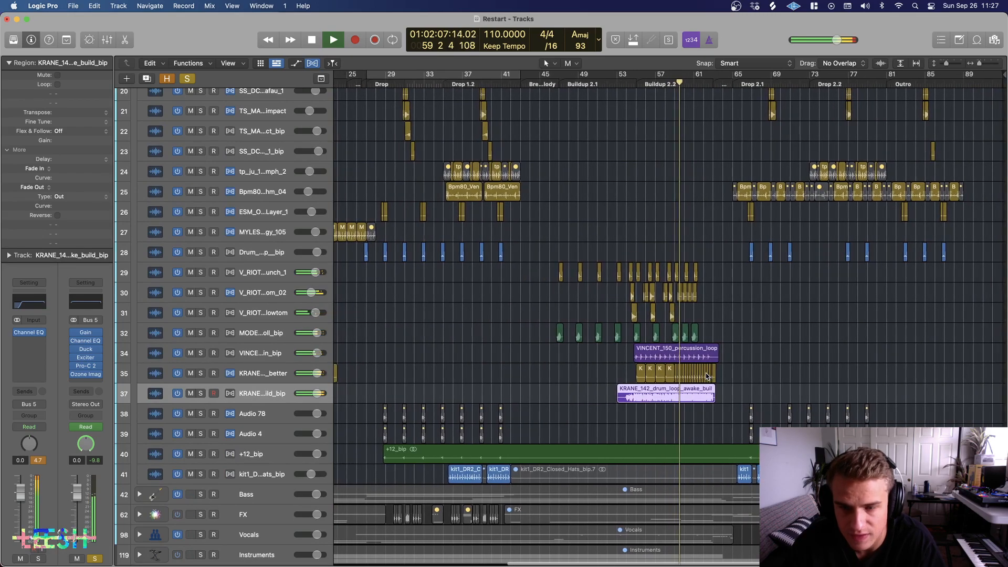
scroll(708, 376, "up", 3)
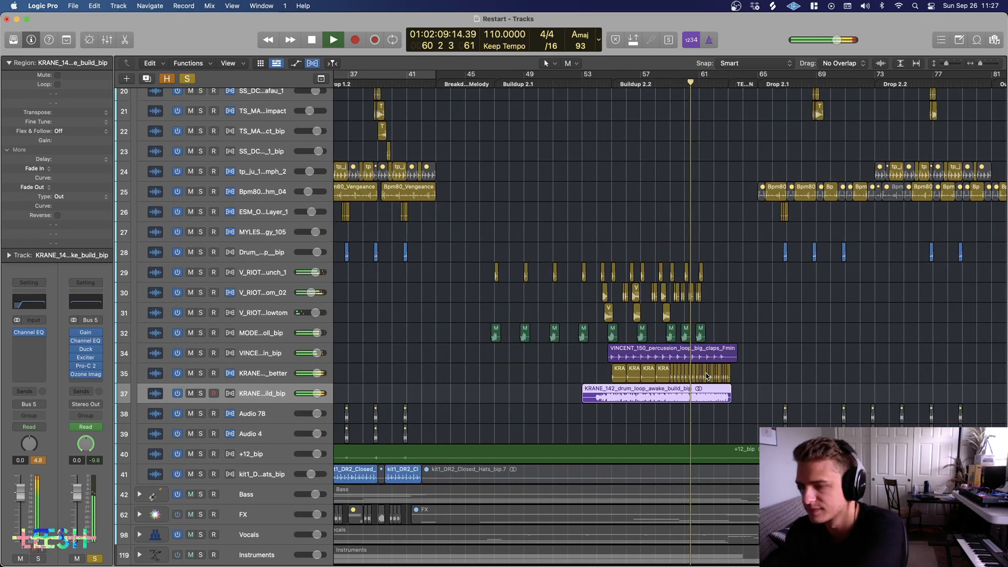
scroll(706, 376, "up", 5)
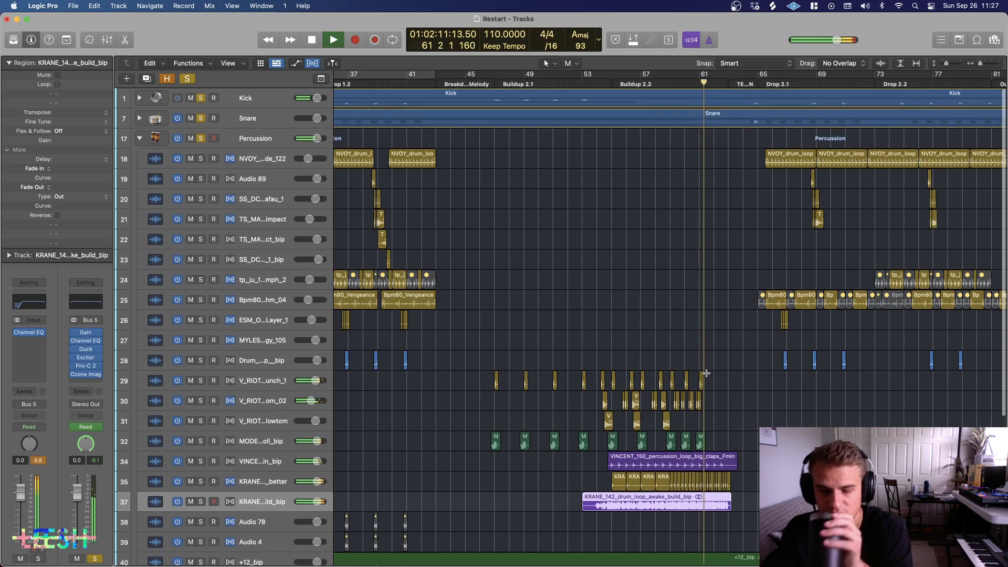
scroll(706, 373, "right", 3)
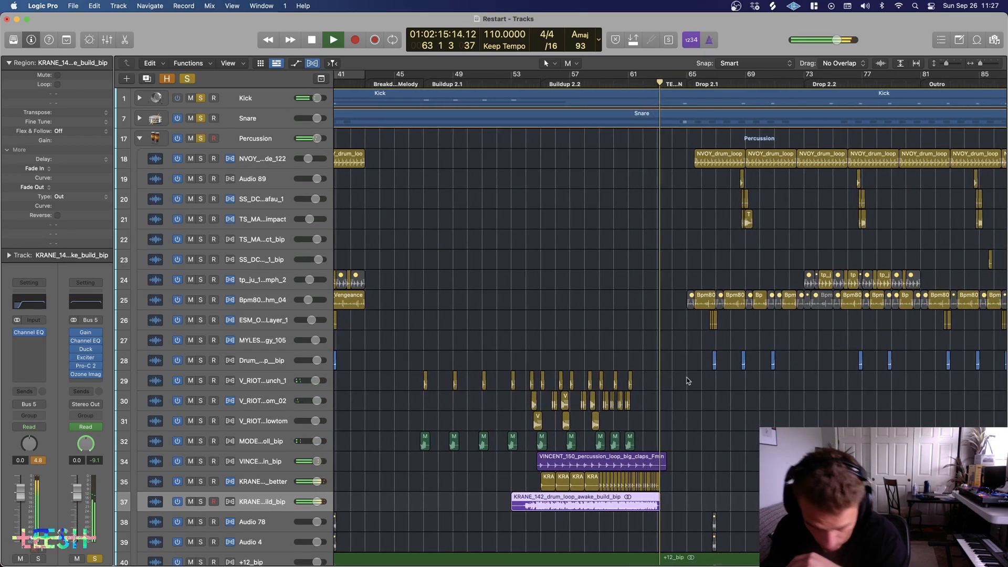
scroll(689, 379, "right", 2)
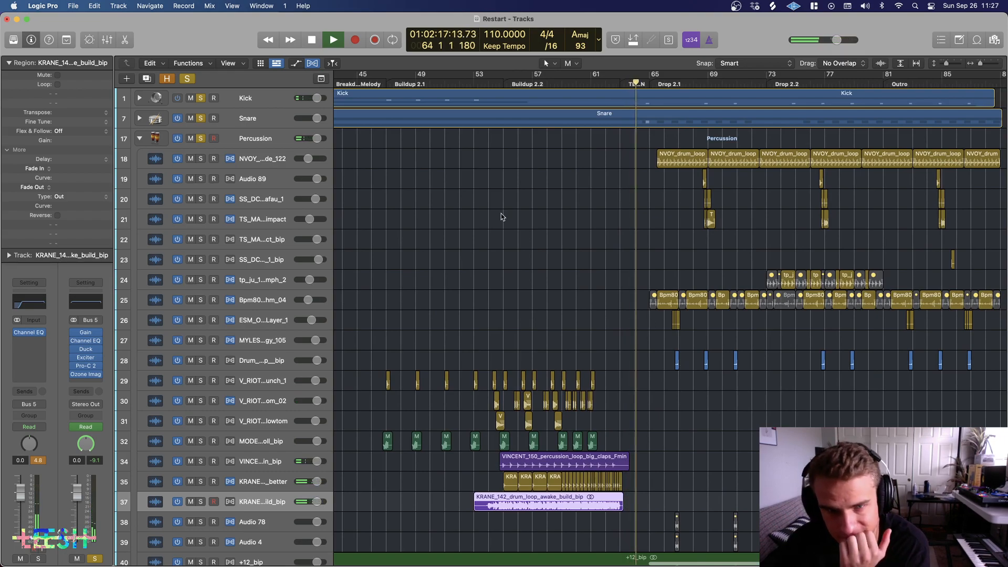
Step: Stop playback and show the 3 Duck: Amount automation on the Percussion stack
left_click(260, 140)
key("a")
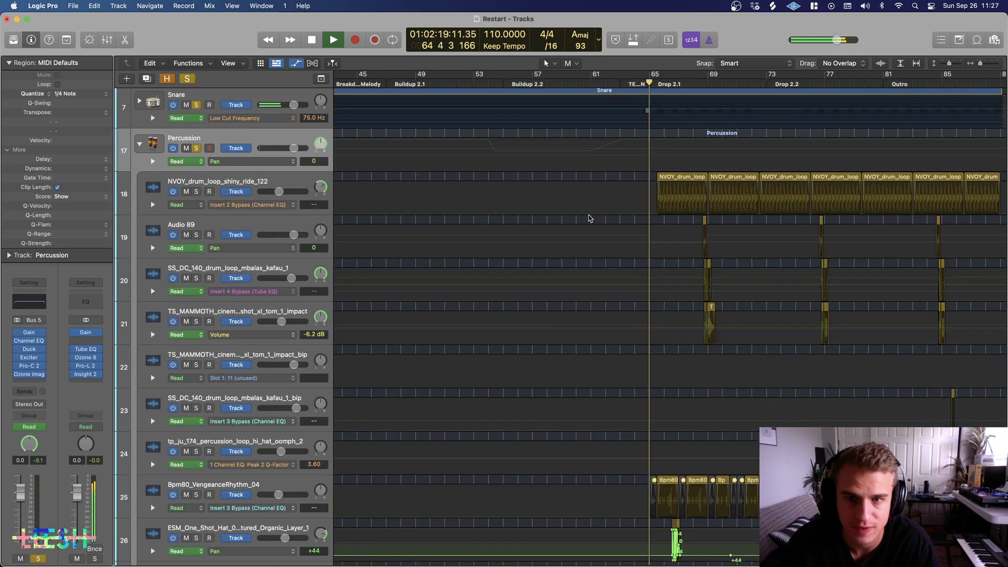
key("space")
left_click(216, 162)
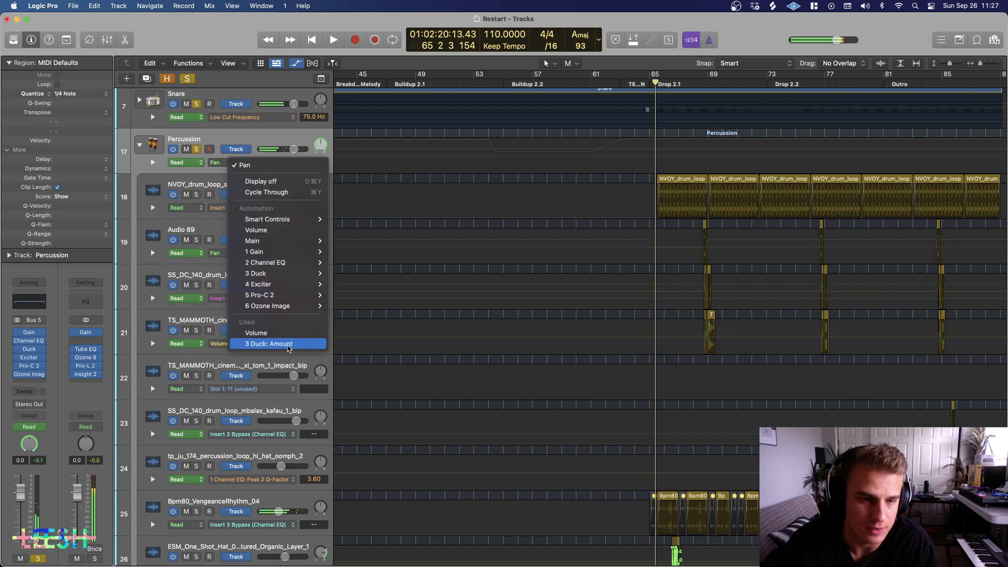
key("Return")
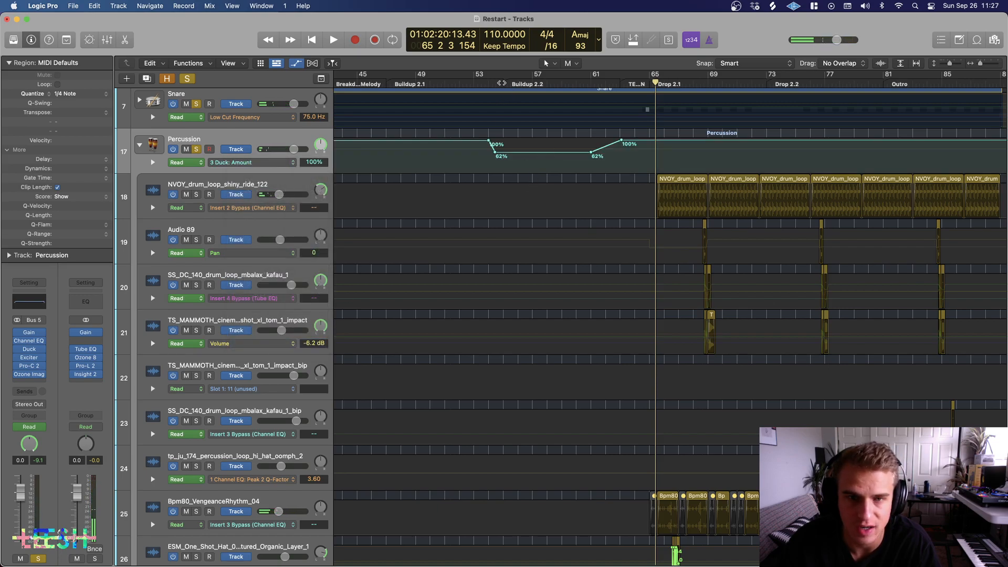
Step: Play the Percussion stack's Duck amount ramp from bar 61 and view the Duck plug-in during playback
left_click(594, 86)
key("space")
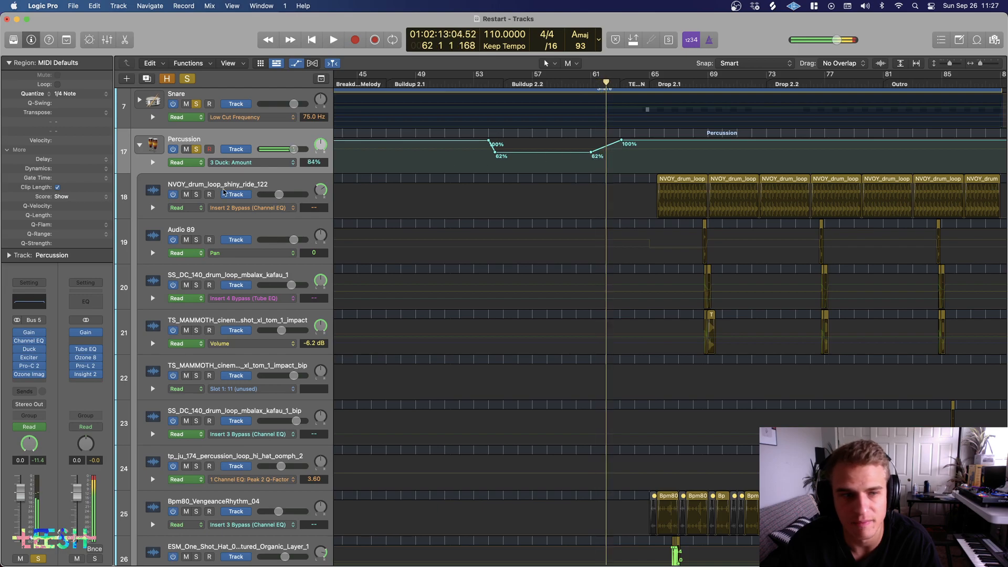
left_click(30, 349)
key("space")
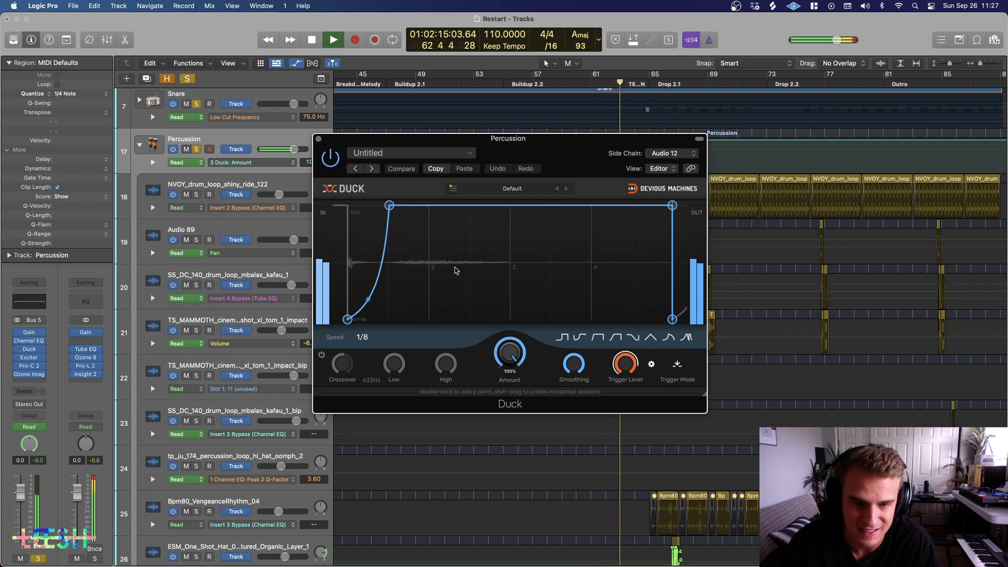
left_click(319, 139)
Step: Hide the automation and keep playing through Drop 2.1, examining the percussion tracks and regions across the arrangement
scroll(602, 299, "down", 2)
scroll(657, 333, "down", 4)
scroll(652, 334, "down", 3)
scroll(652, 332, "up", 1)
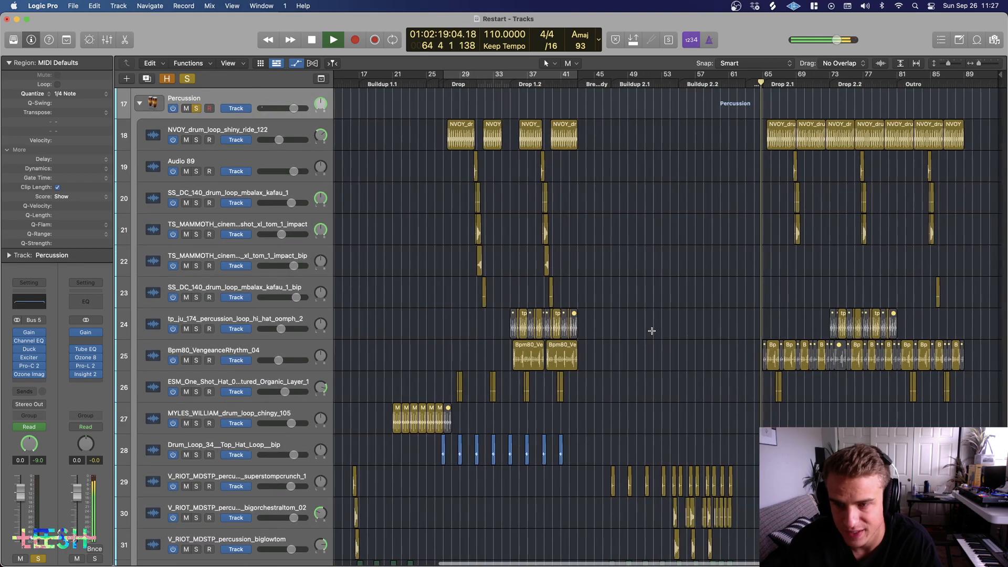
scroll(714, 343, "down", 8)
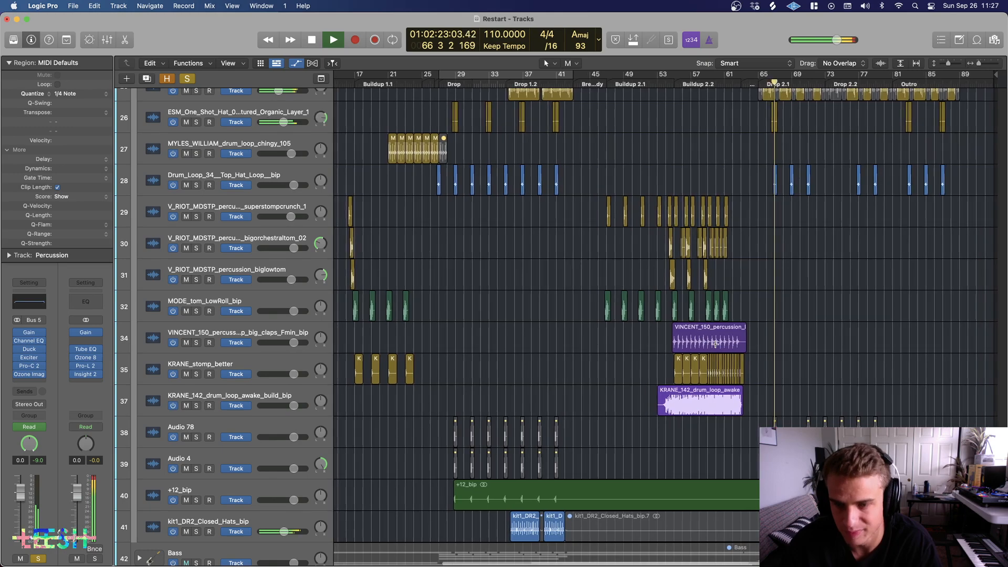
scroll(715, 344, "up", 5)
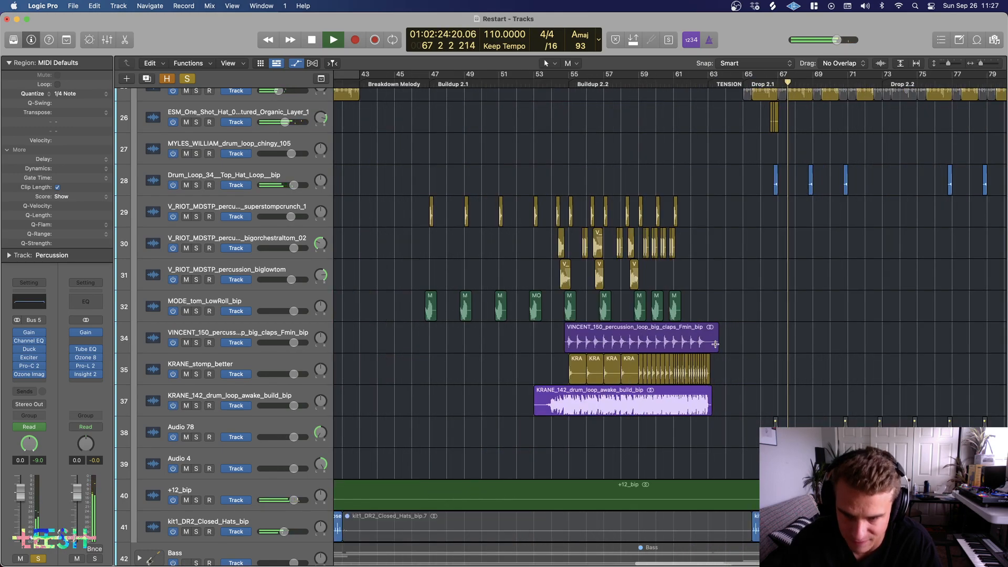
scroll(715, 344, "right", 5)
scroll(715, 344, "right", 2)
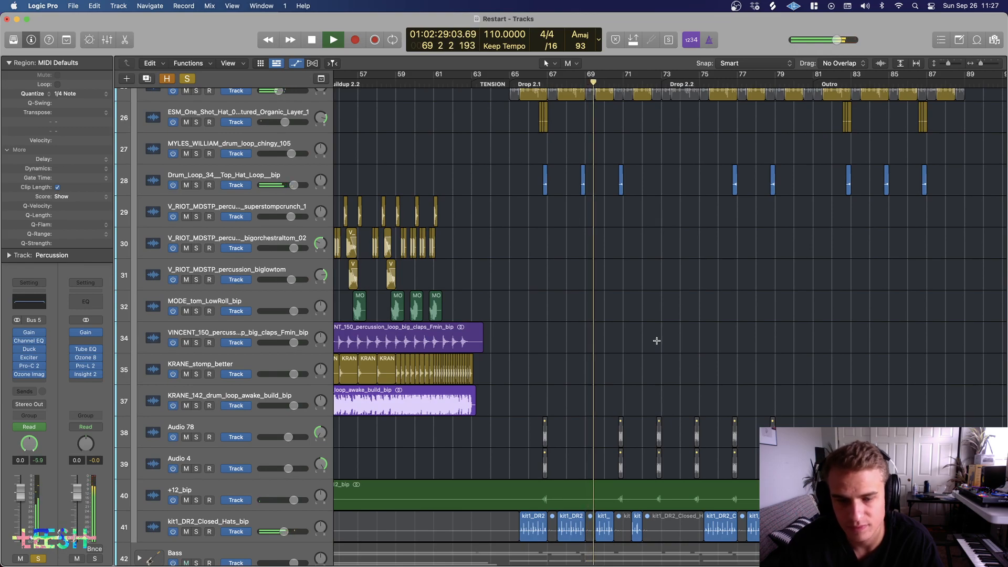
scroll(643, 340, "down", 2)
scroll(643, 340, "down", 4)
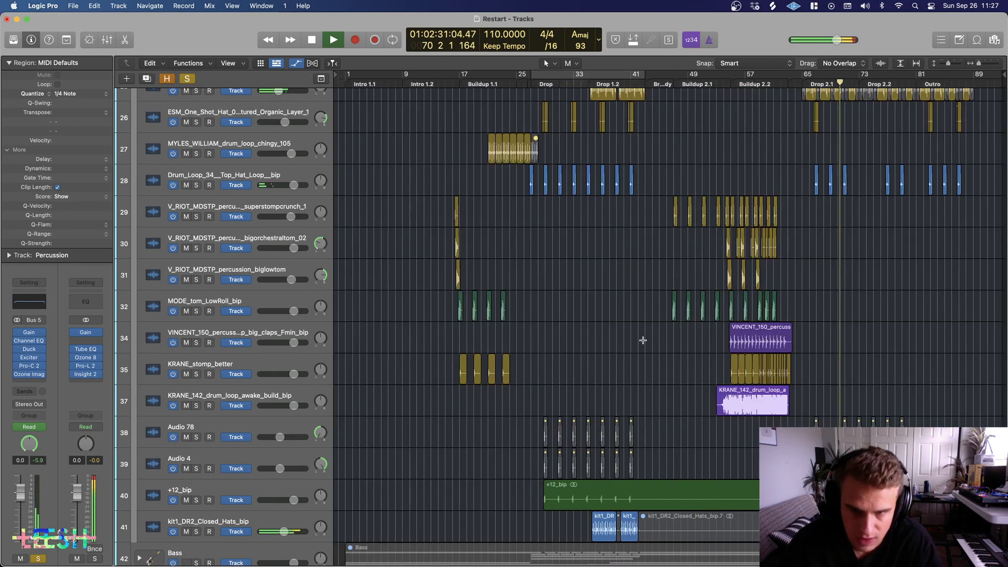
scroll(645, 340, "down", 3)
scroll(641, 338, "up", 12)
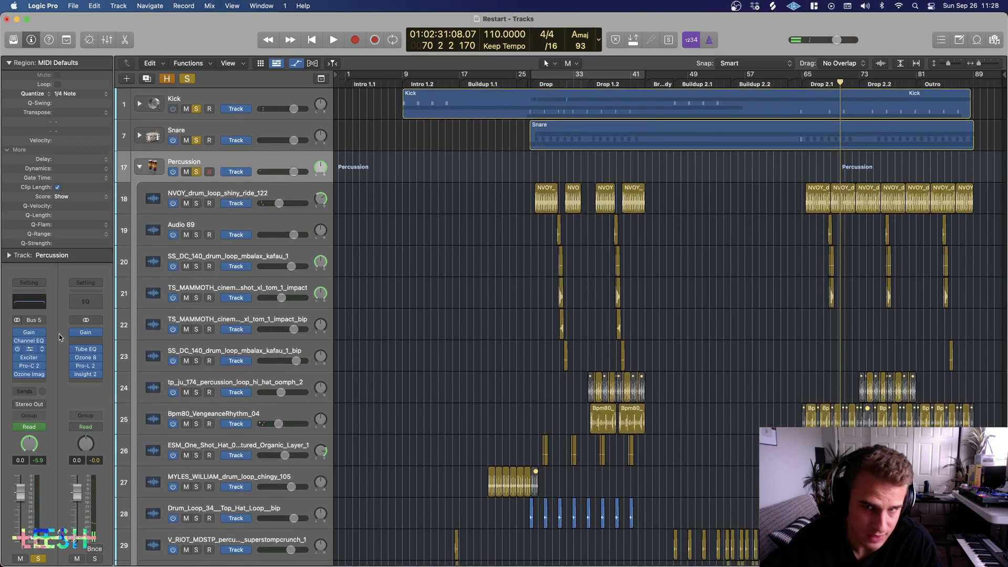
Step: Open the Percussion stack's Duck plug-in and play the drop from around bar 26 to observe the sidechain ducking
left_click(38, 349)
left_click(533, 84)
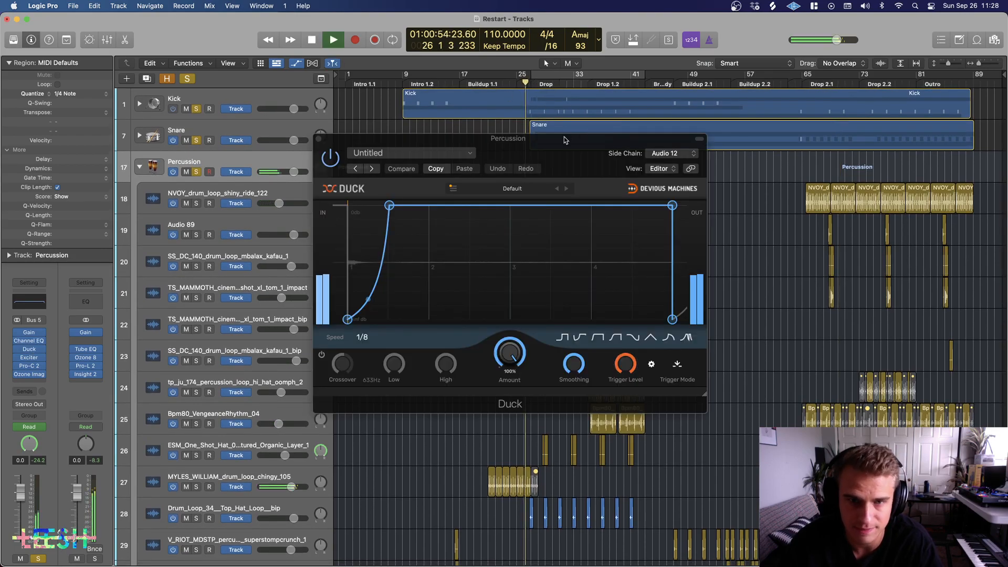
key("super+Right")
key("super+Right")
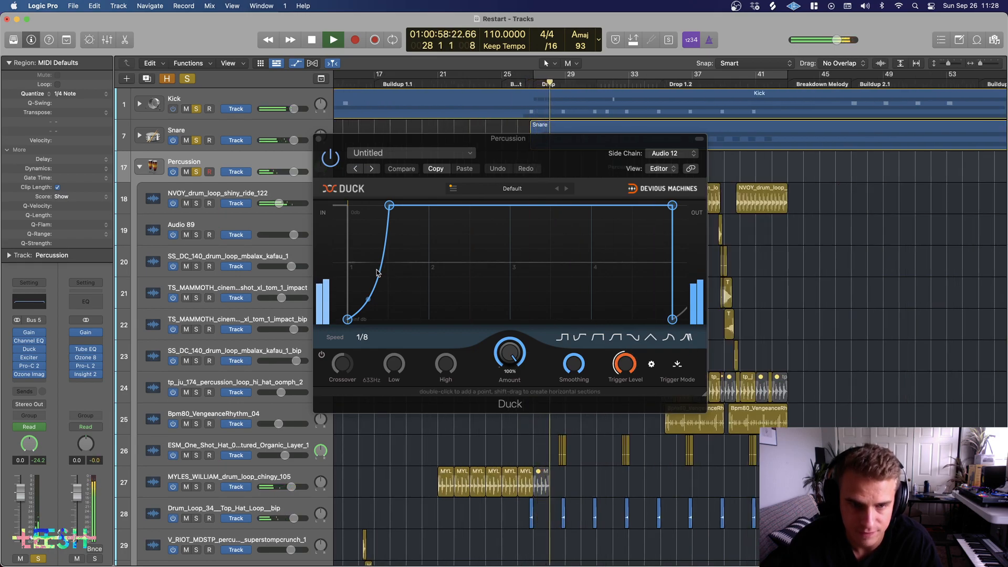
scroll(528, 93, "right", 5)
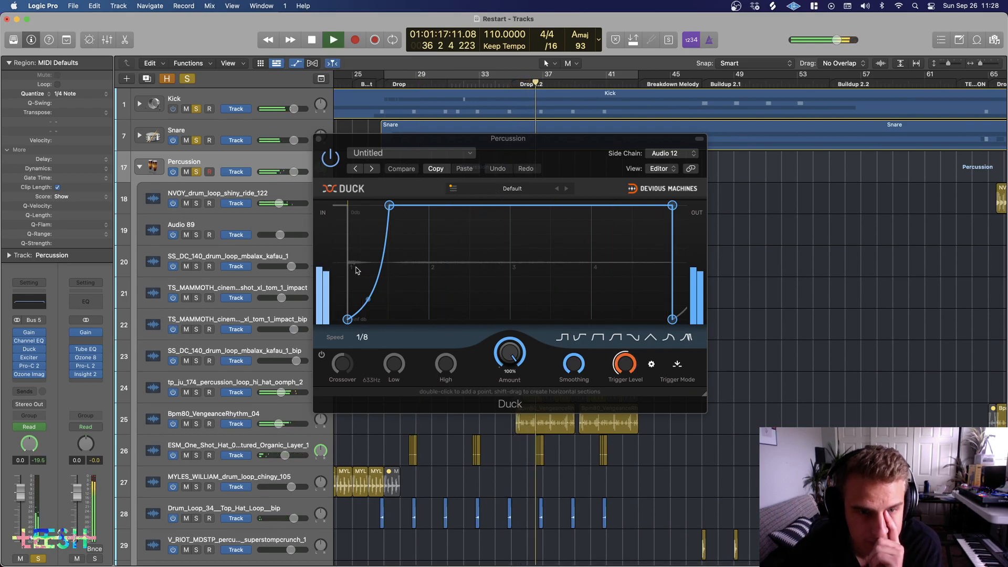
left_click(319, 140)
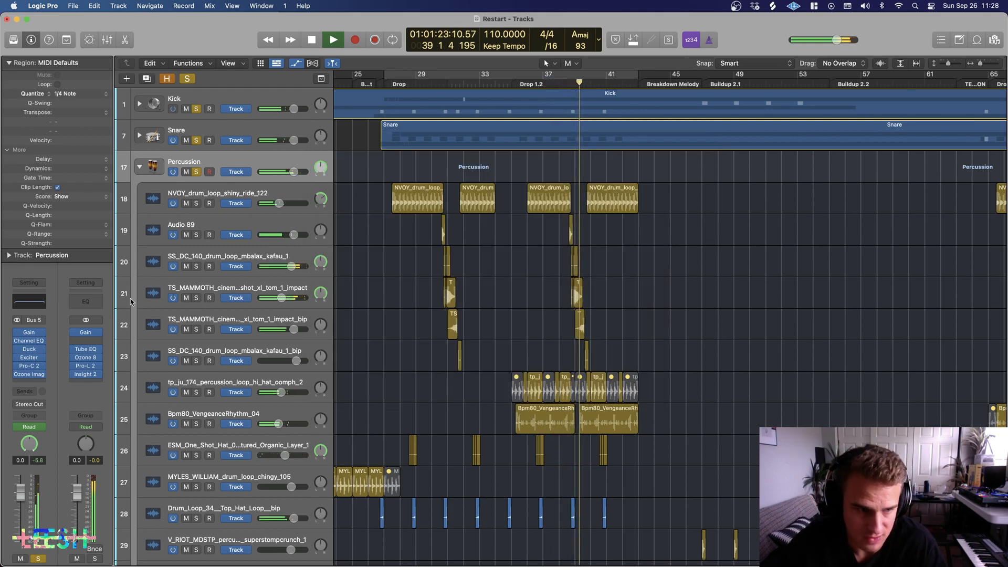
Step: Open the Percussion stack's Exciter, replay Drop 1.2 with Kick and Snare unsoloed, and toggle the Exciter's bypass to compare the sound
key("space")
left_click(31, 361)
key("space")
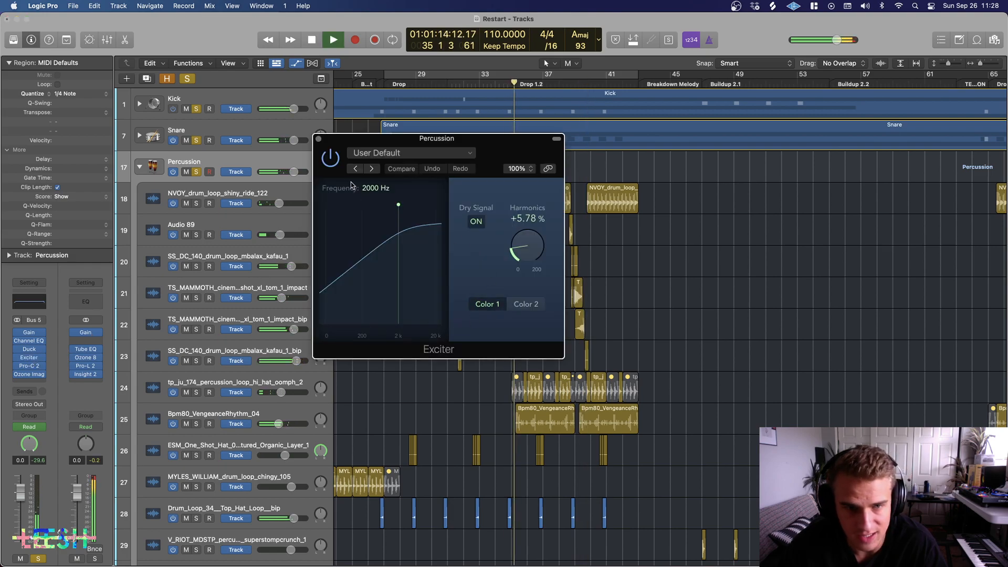
left_click(196, 140)
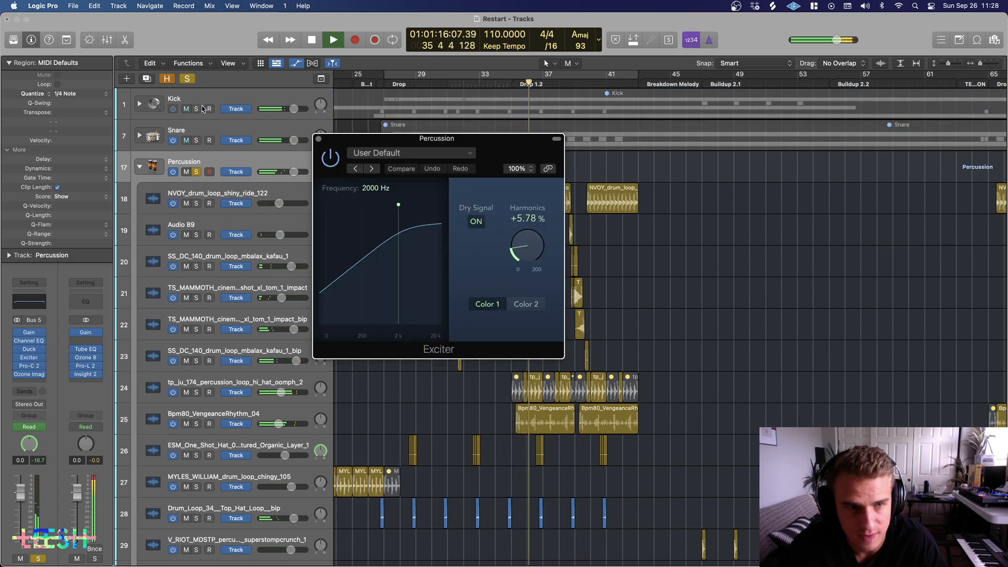
left_click(330, 159)
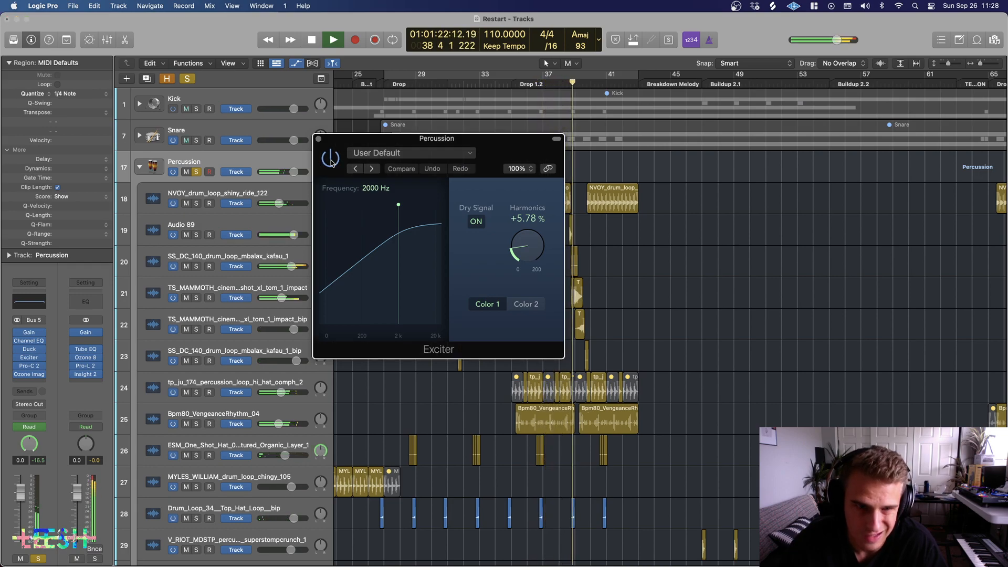
Step: Close the Exciter and view the Percussion stack's Pro-C 2 compressor during playback, with its window moved clear of the track headers
left_click(318, 139)
left_click(29, 366)
left_click_drag(594, 138, 766, 142)
scroll(422, 225, "right", 6)
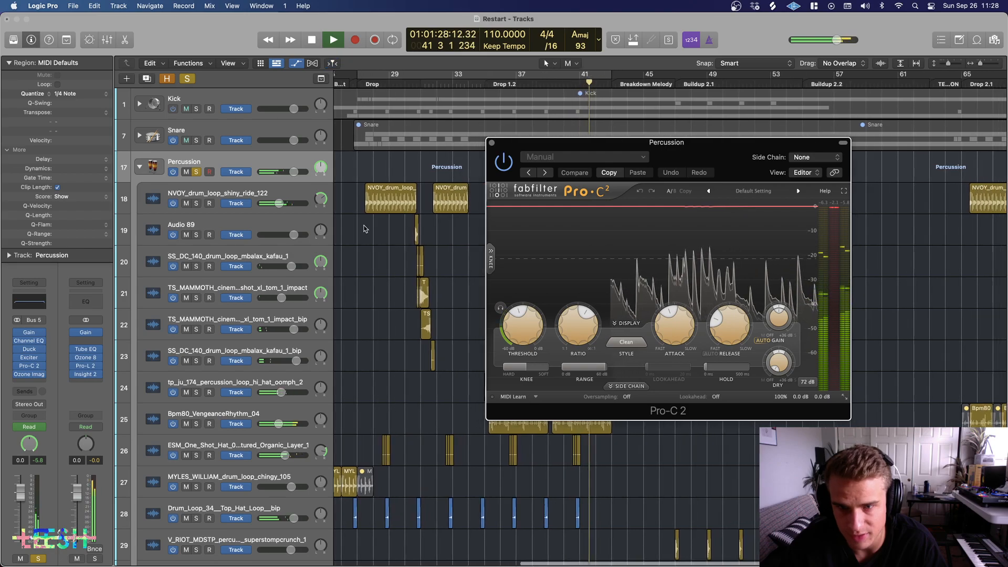
Step: Watch the Percussion stack's Pro-C 2 compression from around bar 57 into Drop 2.1, with its window moved clear of the stack's lane
scroll(422, 224, "right", 5)
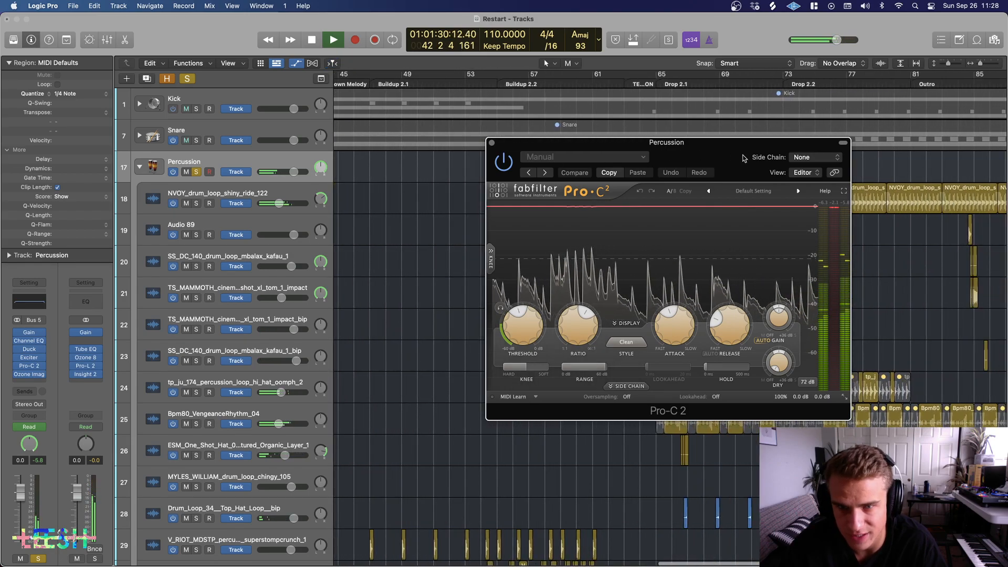
left_click_drag(743, 149, 743, 201)
left_click(535, 76)
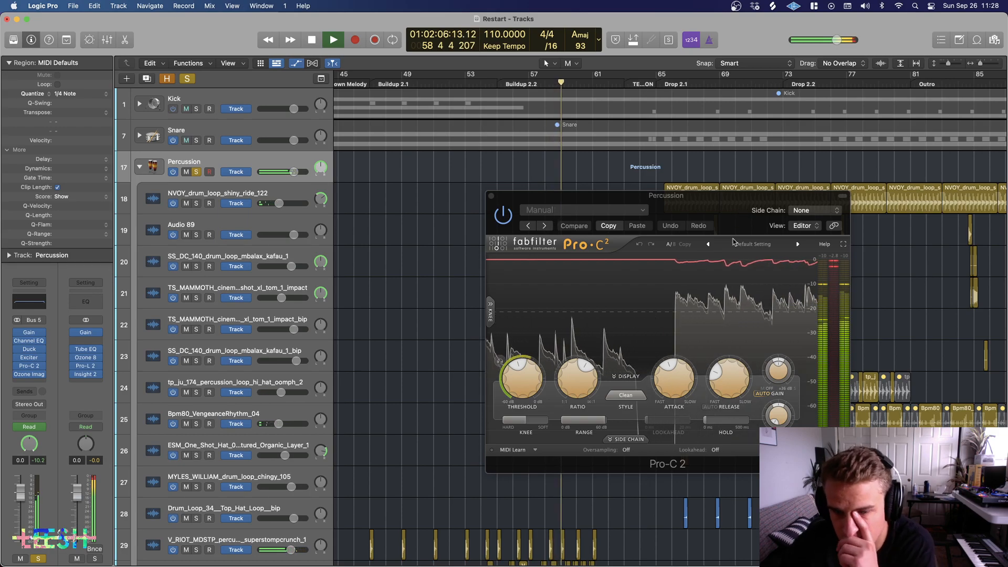
mouse_move(669, 379)
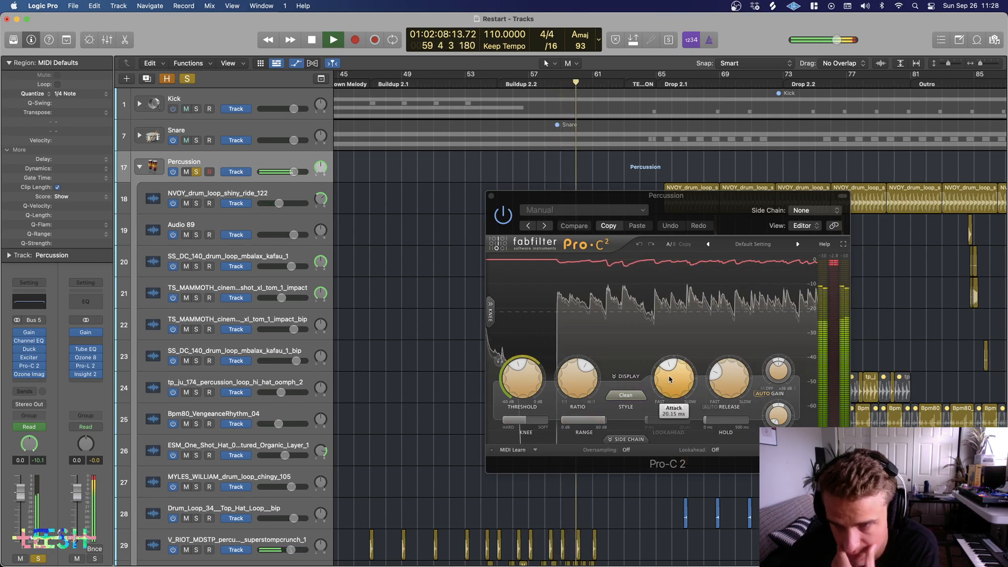
mouse_move(726, 382)
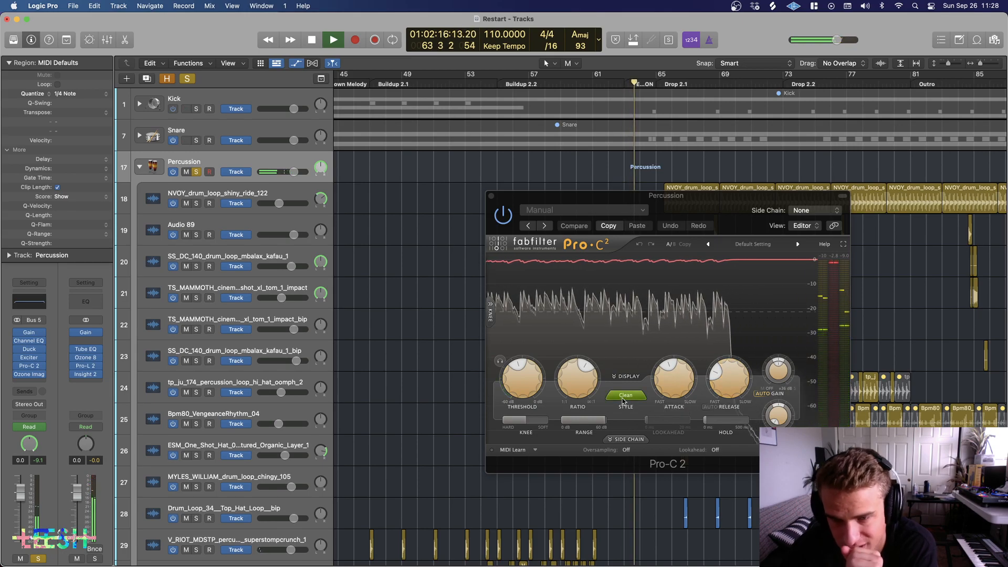
scroll(618, 92, "right", 5)
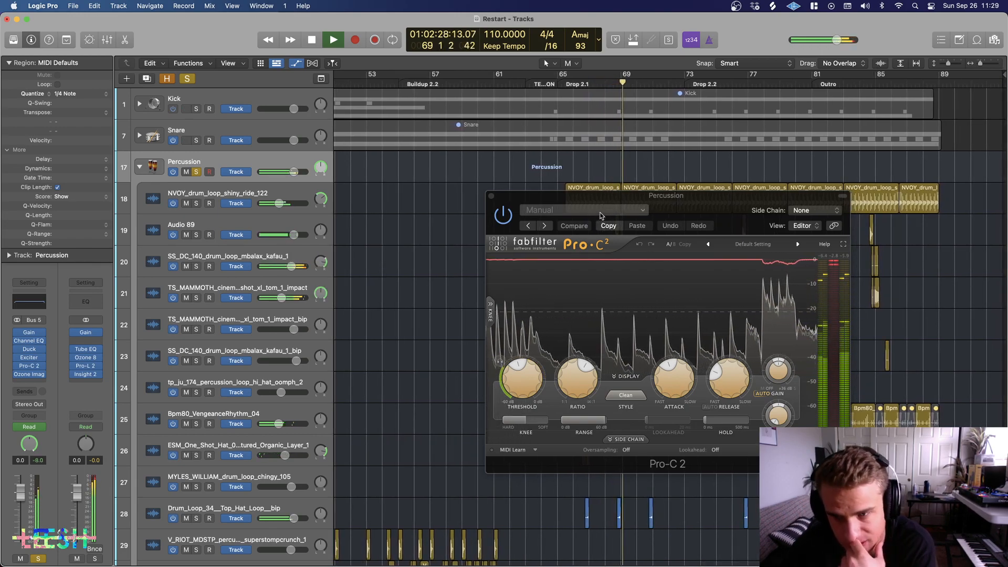
Step: Close Pro-C 2, view the Percussion stack's Ozone Imager during playback, and close it again
left_click(491, 196)
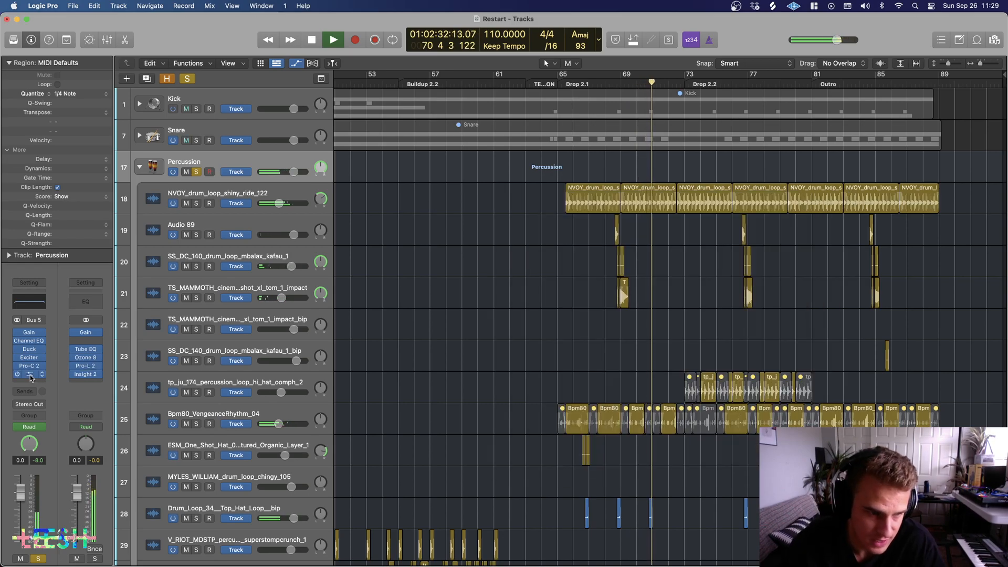
left_click(30, 374)
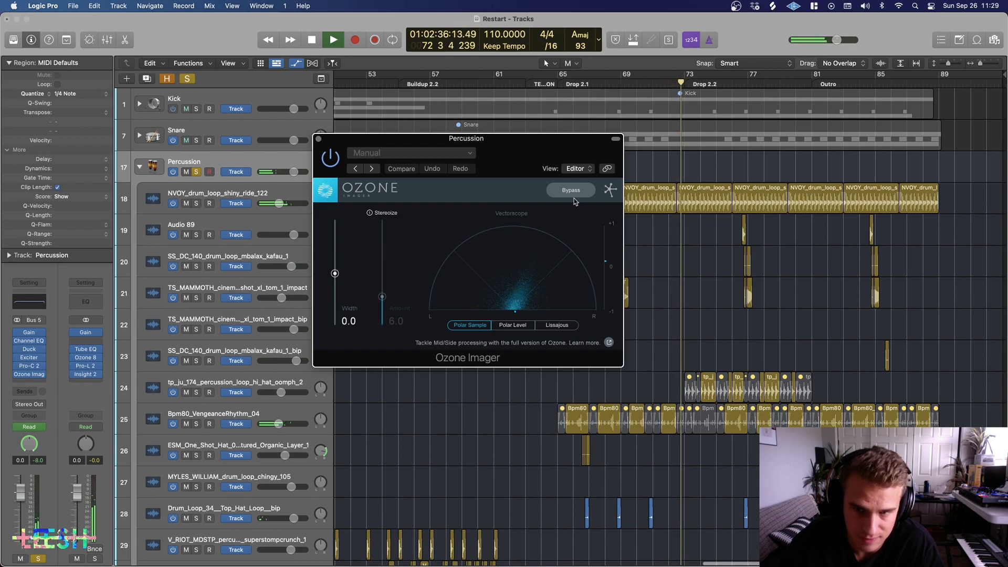
left_click(318, 138)
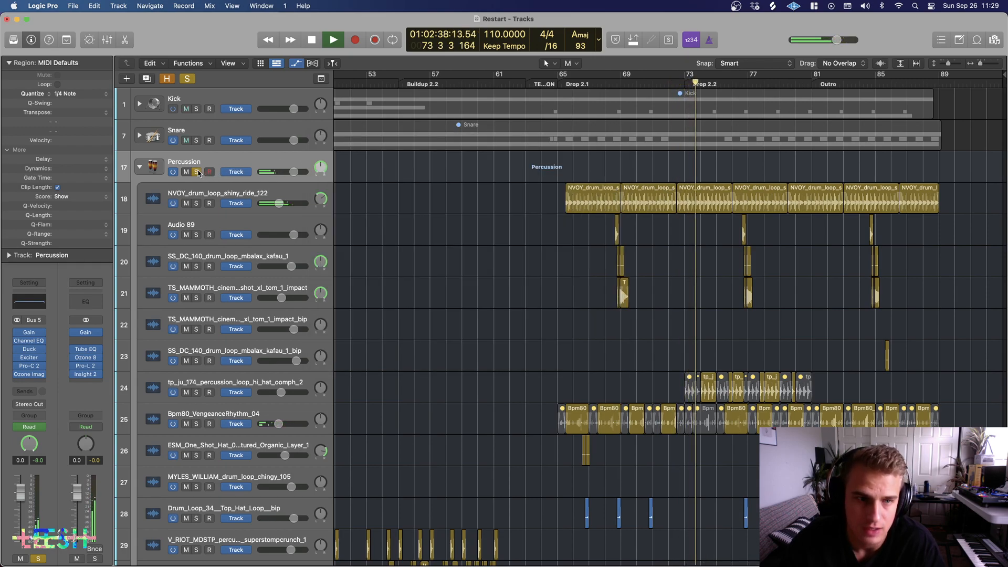
Step: Solo Kick and Snare alongside Percussion and keep playing Drop 2.2 while examining the whole set of percussion tracks
left_click(196, 109)
left_click(196, 141)
scroll(621, 202, "right", 1)
scroll(621, 202, "up", 4)
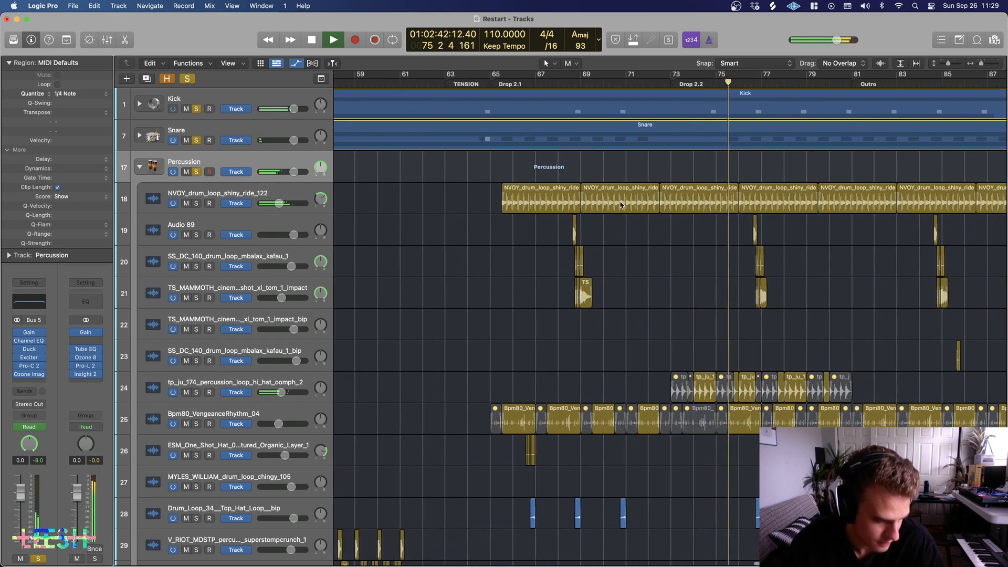
scroll(620, 203, "down", 4)
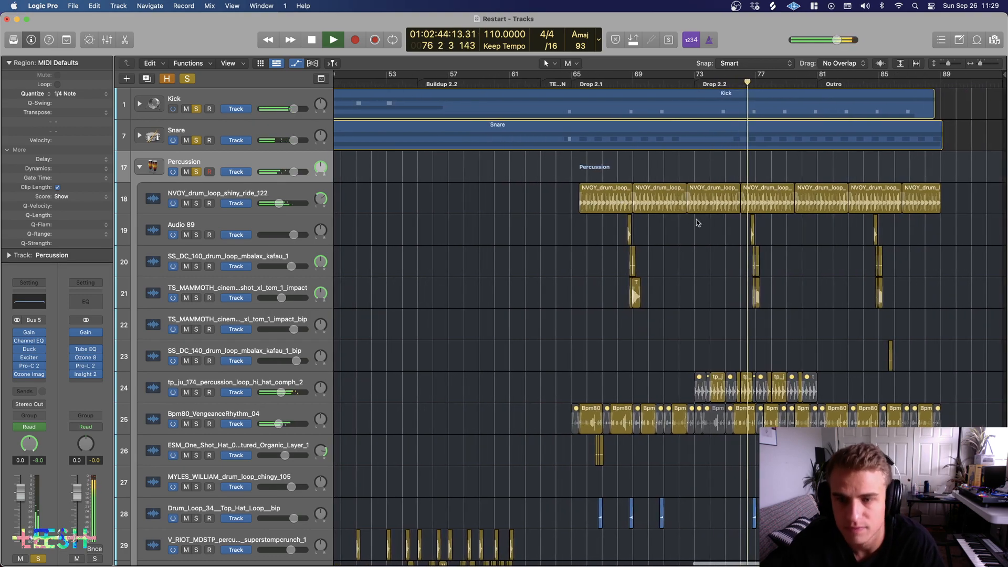
key("super+Up")
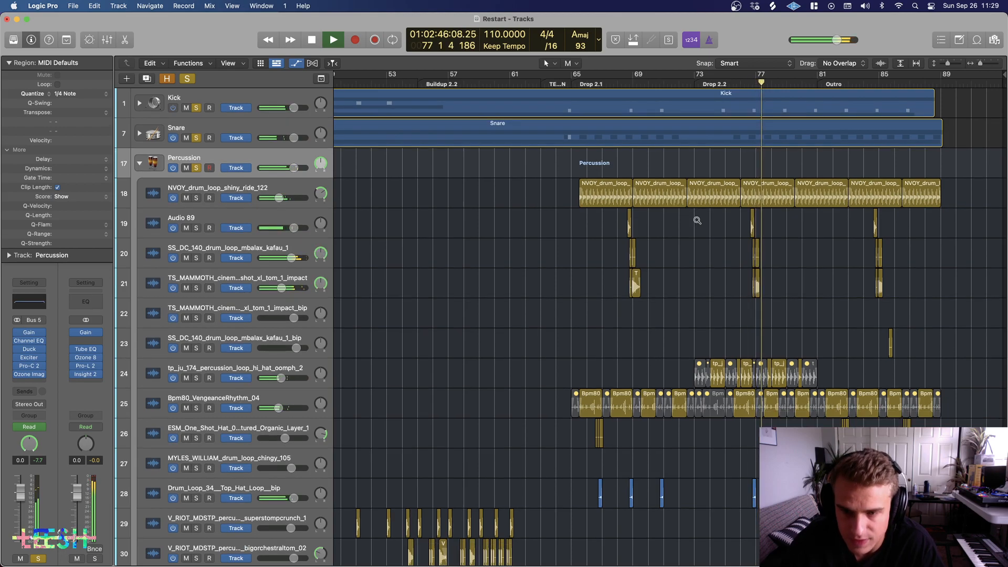
key("super+Up")
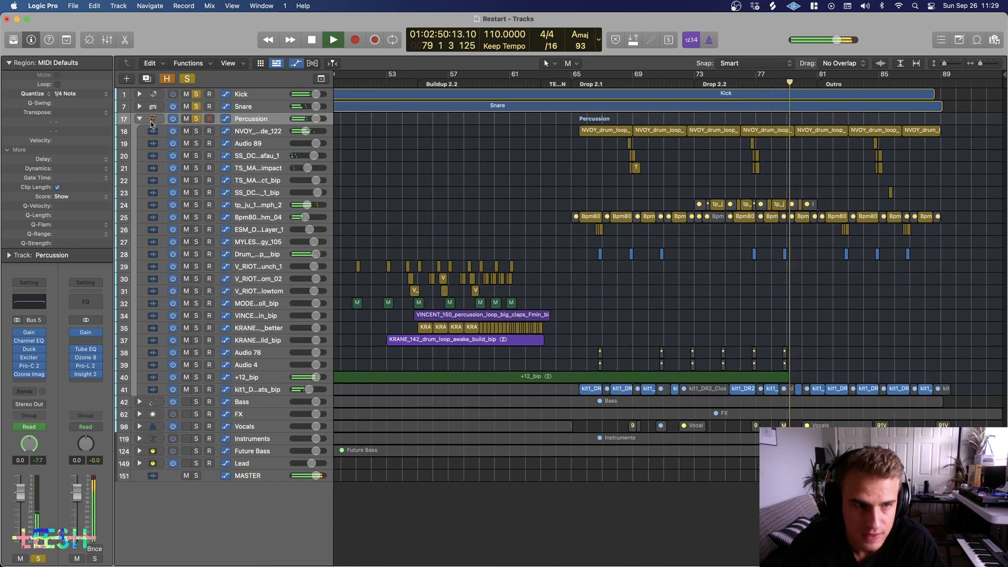
scroll(579, 252, "up", 5)
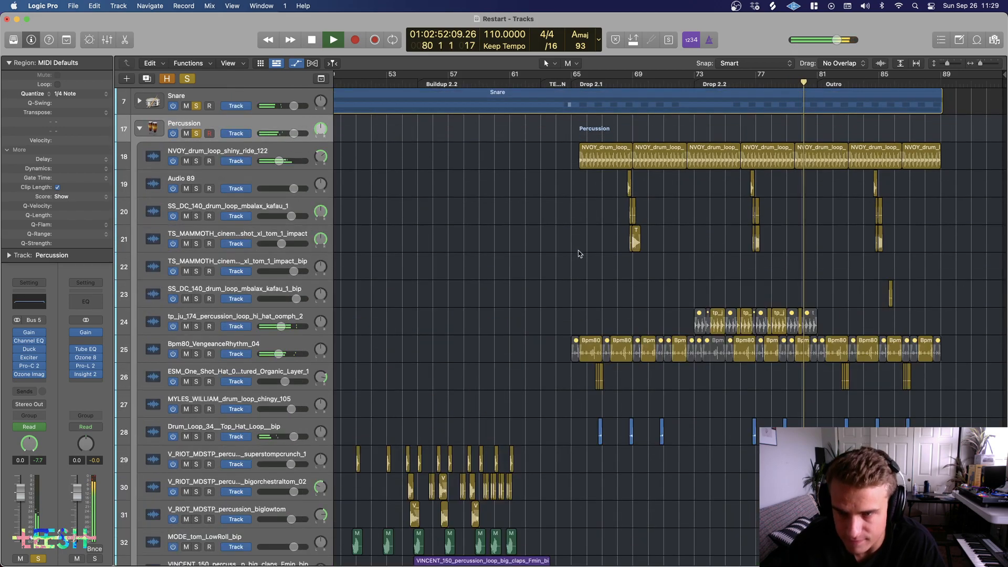
Step: Collapse the Percussion stack with playback stopped and solo the Future Bass stack
left_click(140, 129)
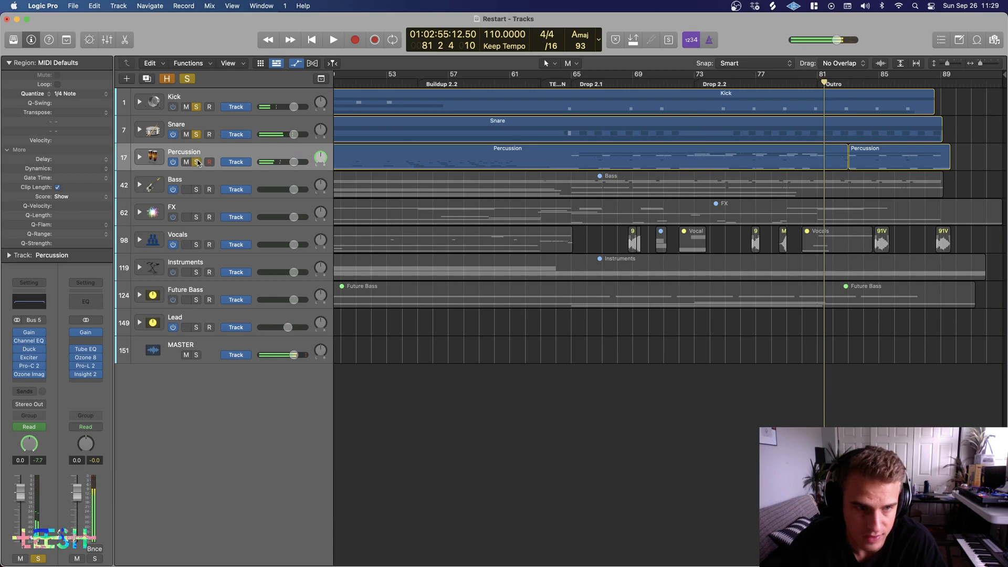
left_click(208, 296)
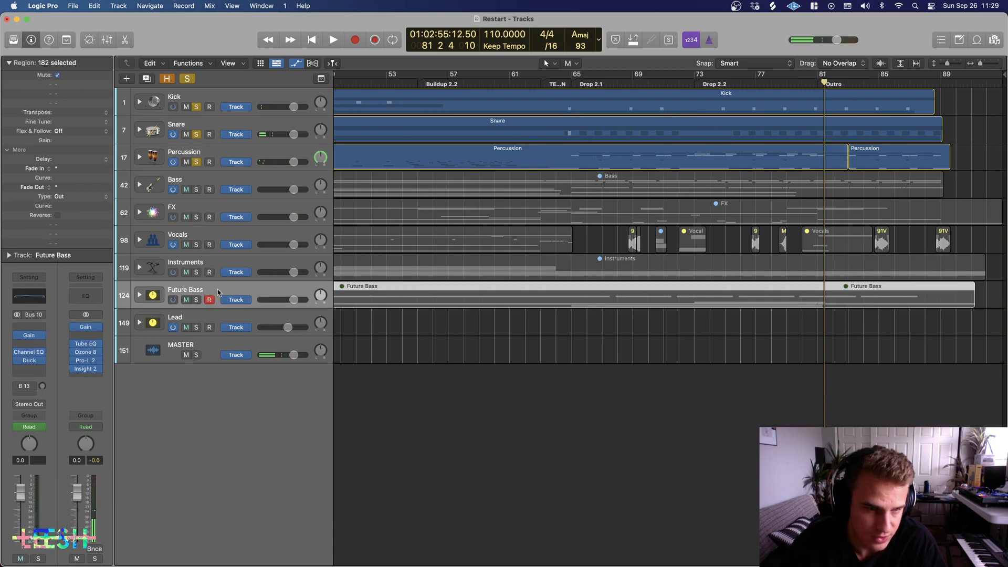
left_click(202, 183)
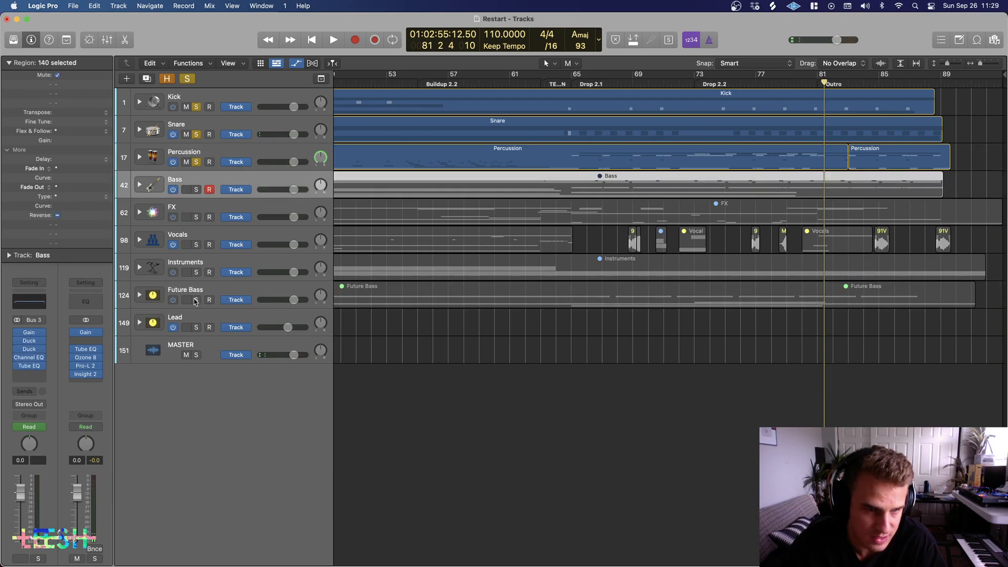
left_click(204, 294)
key("s")
Step: Move the Future Bass stack directly below Percussion and expand it to show all of its tracks
left_click_drag(215, 289, 160, 185)
left_click(139, 185)
scroll(497, 240, "down", 5)
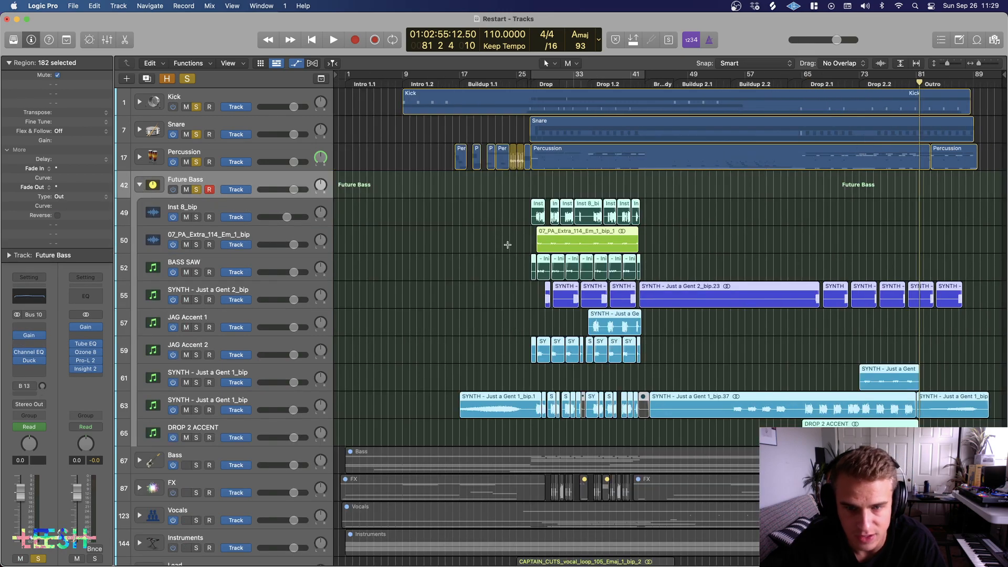
scroll(508, 247, "down", 2)
scroll(556, 318, "down", 3)
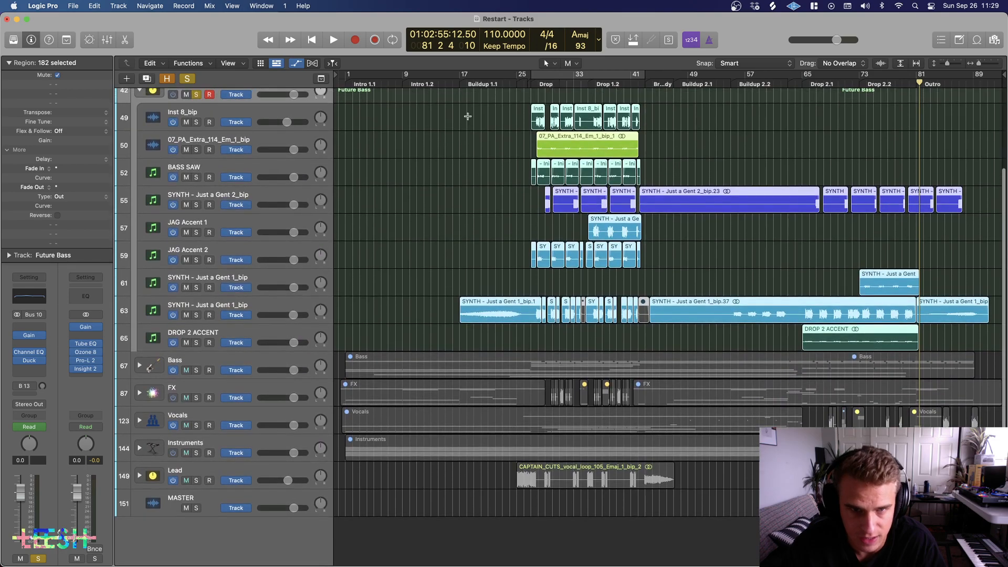
Step: Unsolo Kick, Snare and Percussion and play the Future Bass stack alone from bar 17, at Buildup 1.1
left_click(460, 84)
scroll(446, 191, "up", 3)
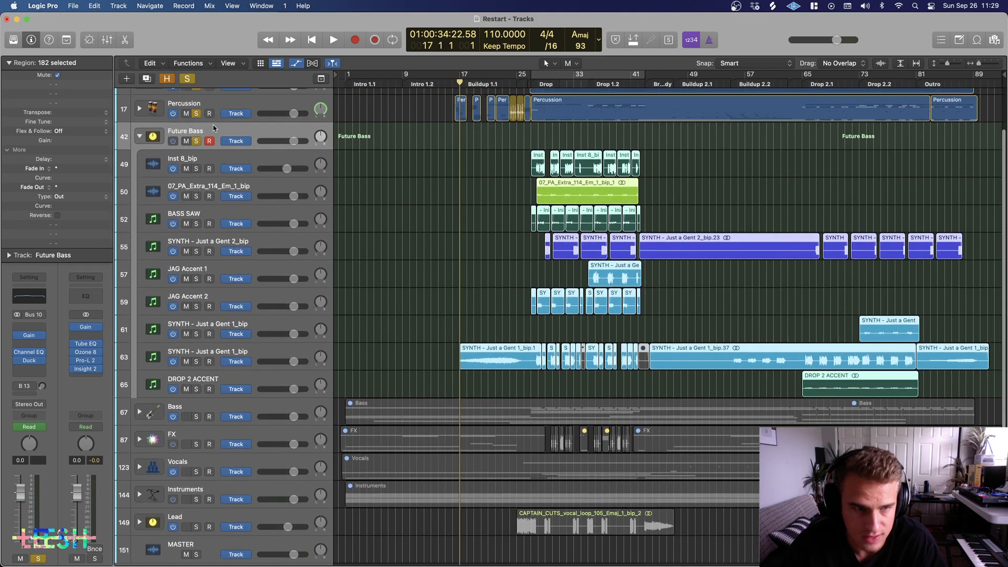
scroll(213, 130, "up", 2)
left_click_drag(195, 107, 192, 159)
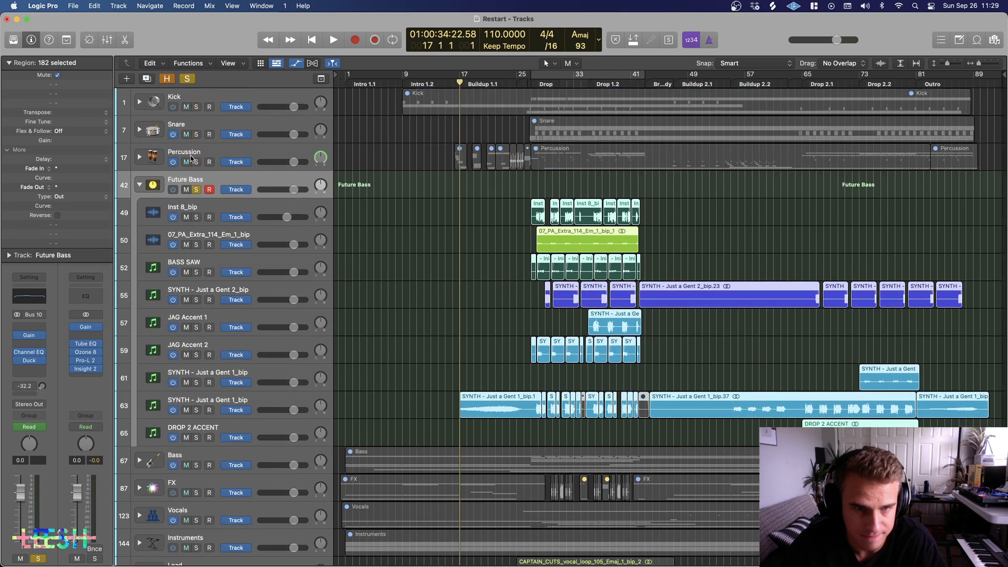
key("space")
key("super+Right")
key("super+Right")
key("super+Right")
key("super+Right")
scroll(522, 262, "down", 2)
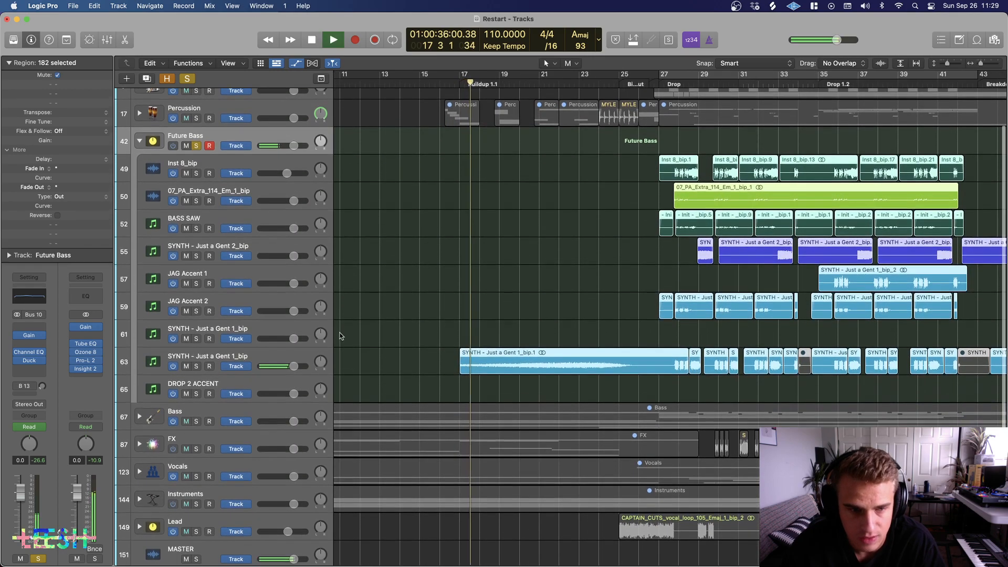
Step: Stop playback and reveal the project's hidden tracks, bringing the Future Bass stack's SYNTH - Just a Gent 1 tracks into view
key("h")
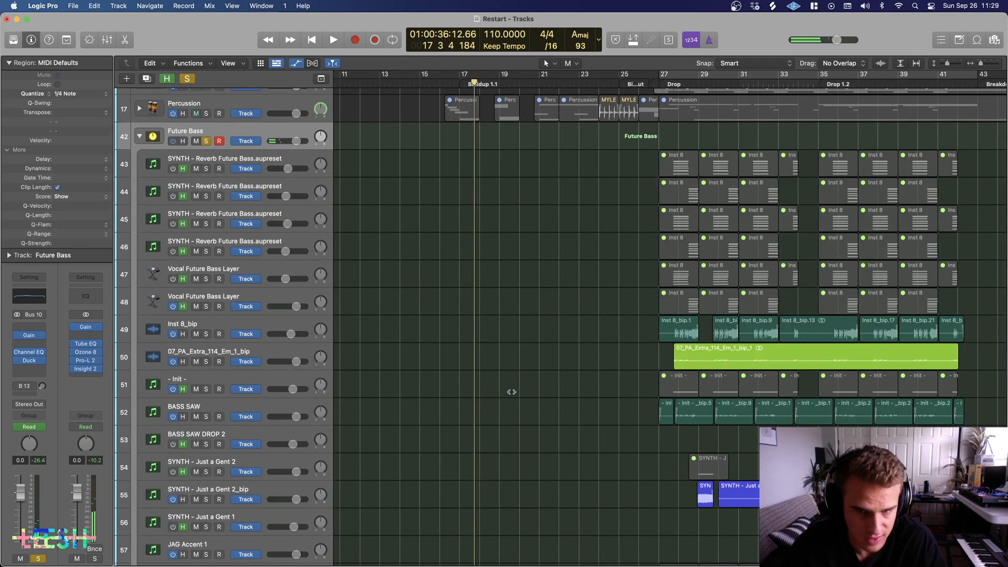
scroll(519, 393, "down", 10)
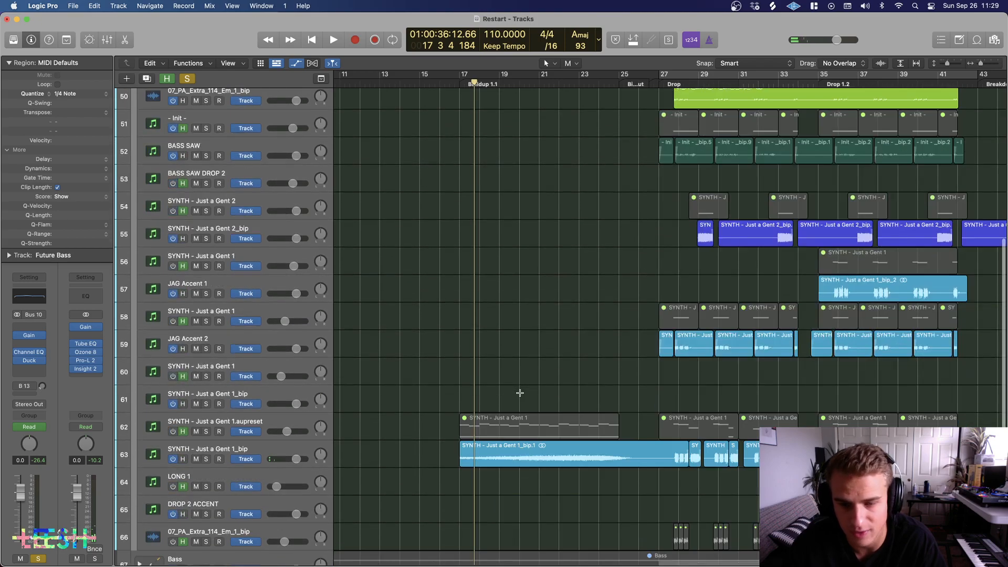
scroll(520, 393, "down", 2)
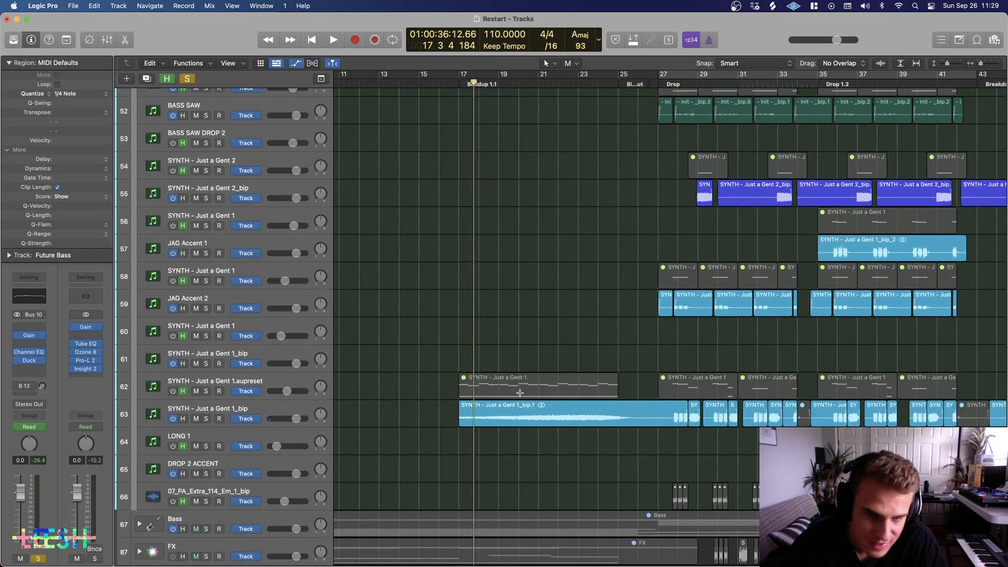
Step: Clear all solos and play Buildup 1.1, toggling solo on track 63, SYNTH - Just a Gent 1_bip, to compare it alone and in context
left_click(243, 408)
left_click(206, 419)
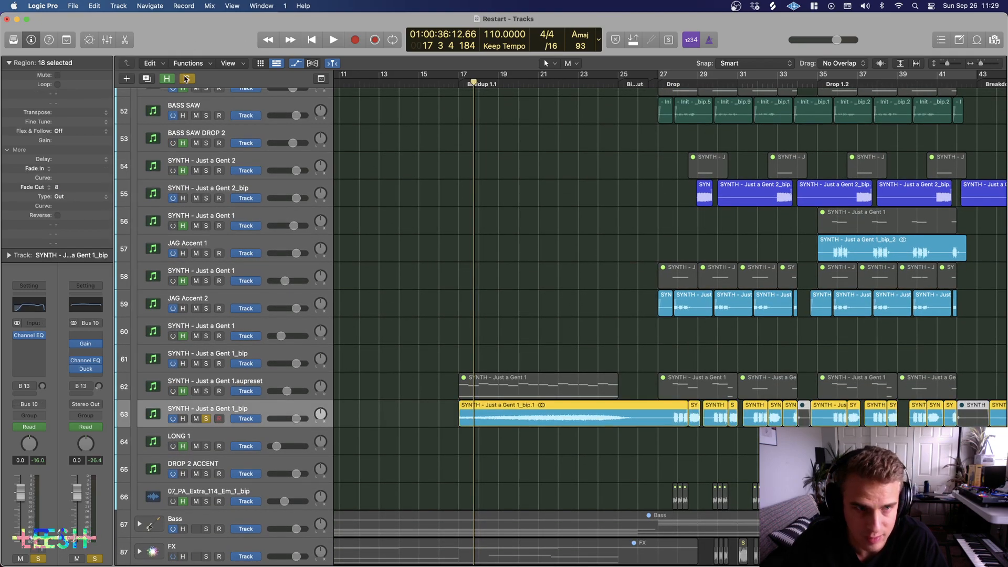
left_click(186, 78)
key("space")
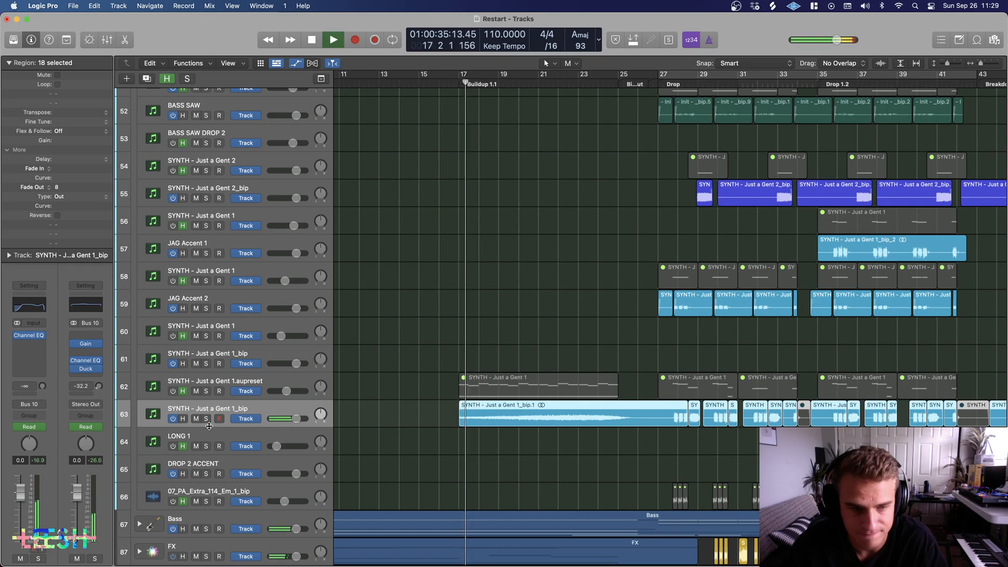
left_click(207, 422)
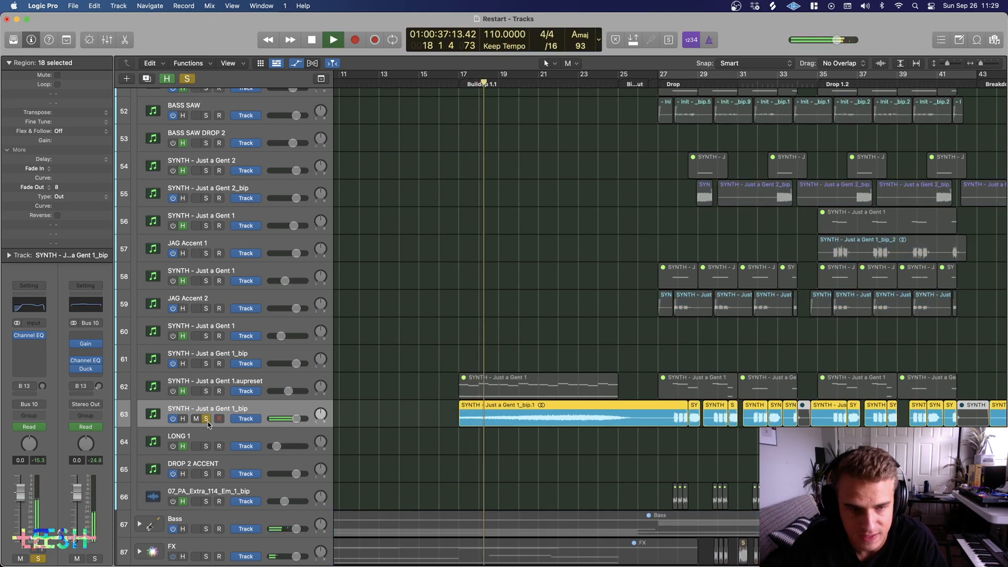
left_click(206, 419)
key("space")
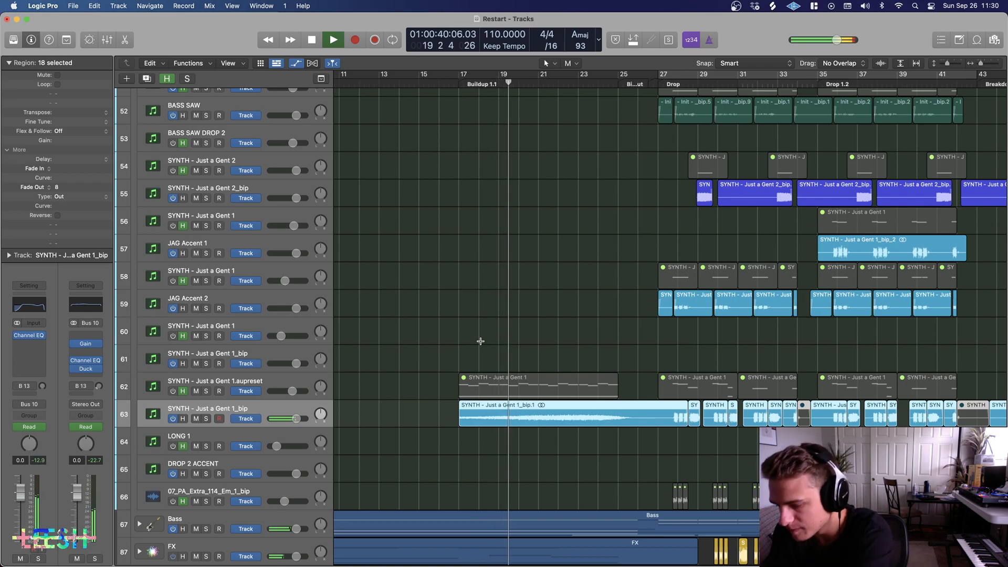
key("s")
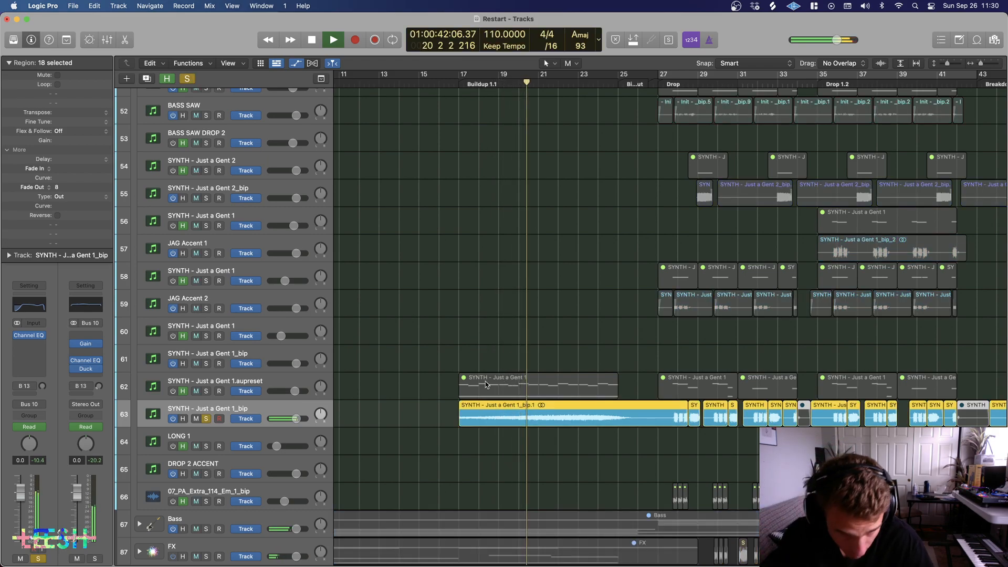
key("space")
key("s")
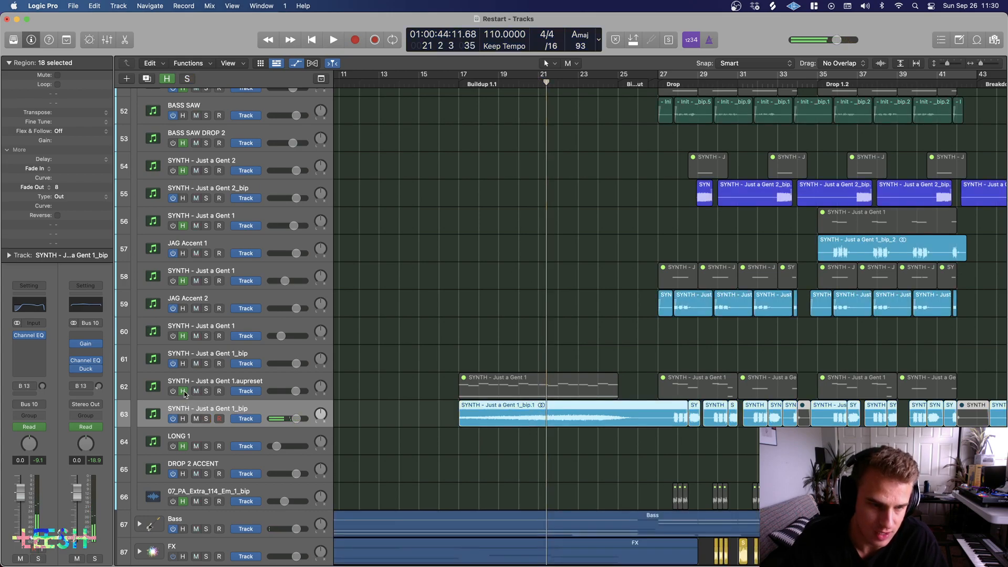
Step: Unhide, turn on and solo track 62, the original SYNTH - Just a Gent 1 instrument, and play it from bar 17
left_click(203, 391)
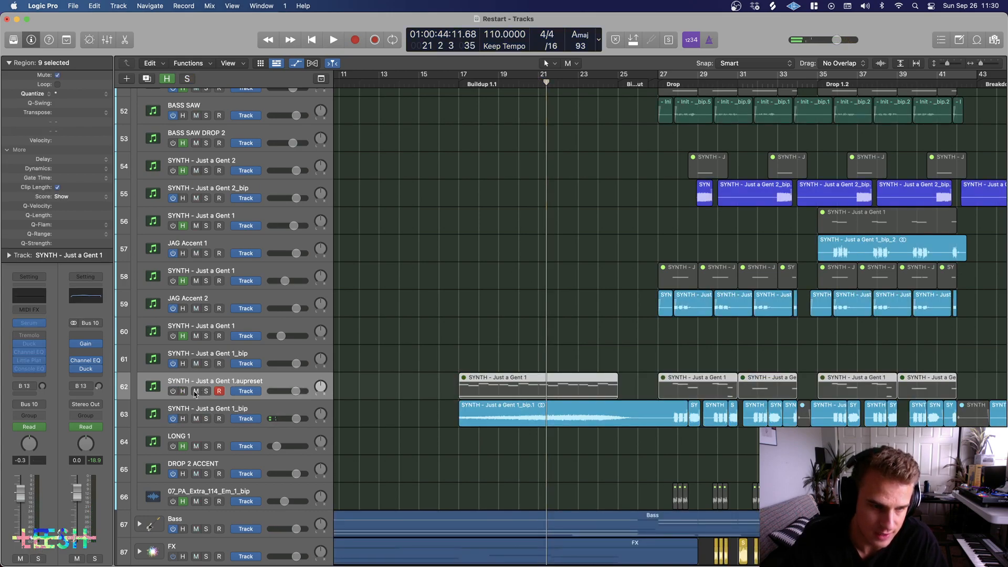
left_click(206, 392)
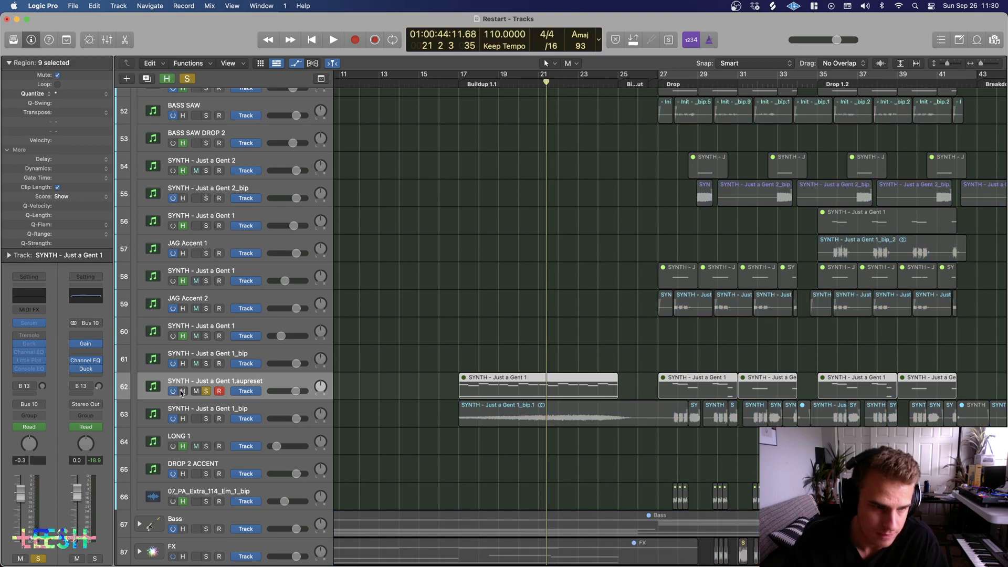
key("shift+space")
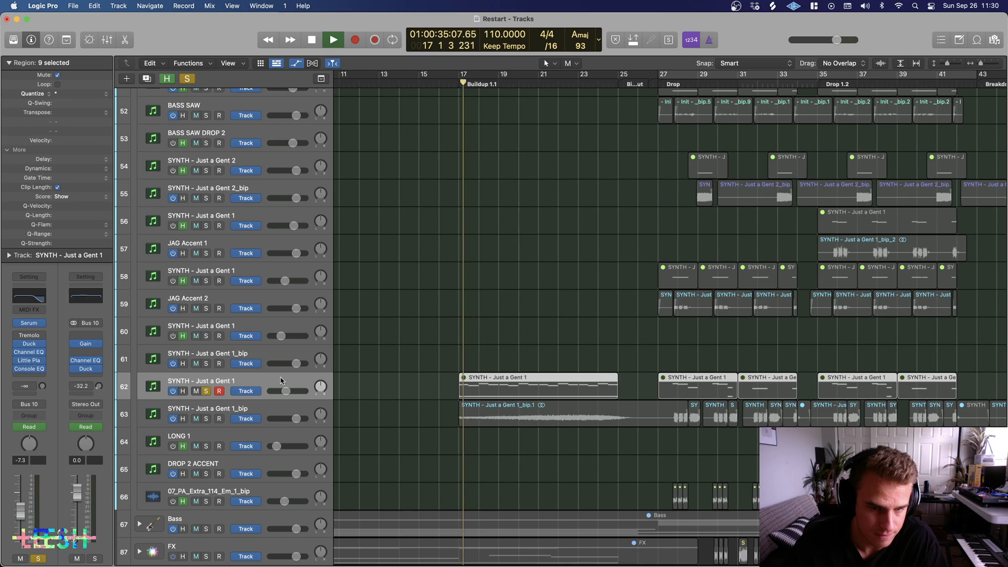
Step: Unmute track 62's regions and open its Buildup 1.1 region in the Piano Roll
left_click(476, 380)
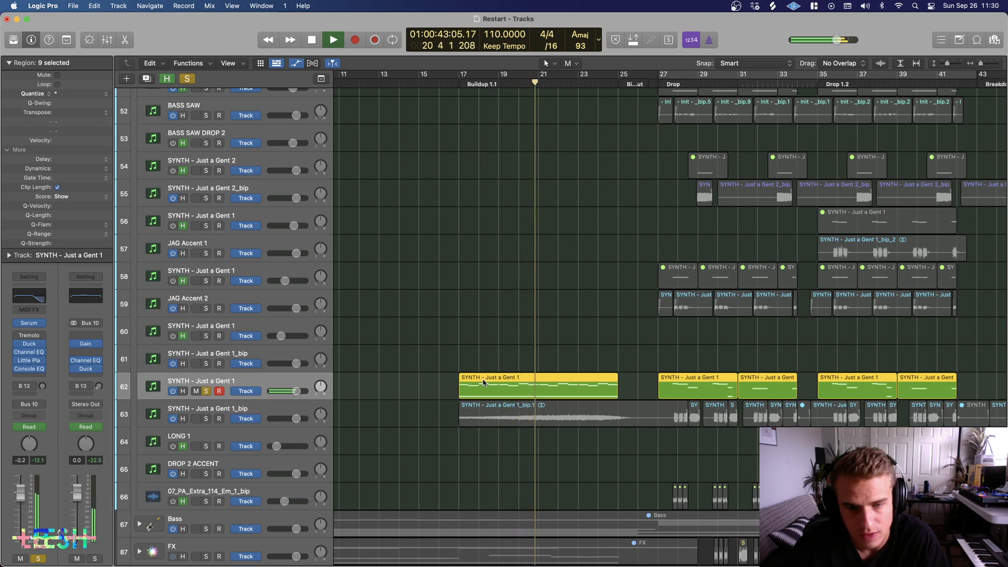
key("p")
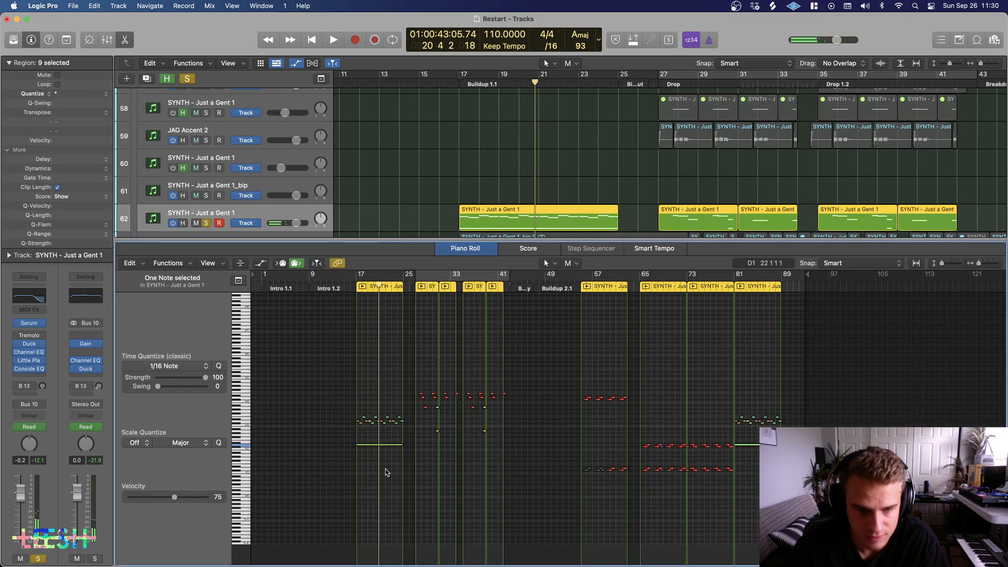
Step: Raise track 62's Buildup 1.1 notes by an octave and delete the long sustained note beneath the melody while it plays
left_click_drag(386, 472, 330, 385)
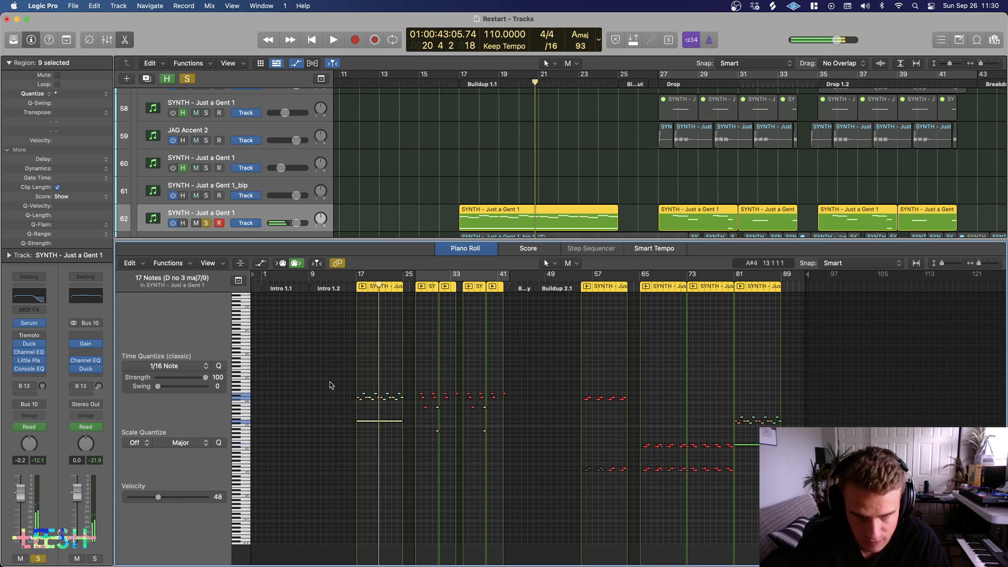
key("shift+space")
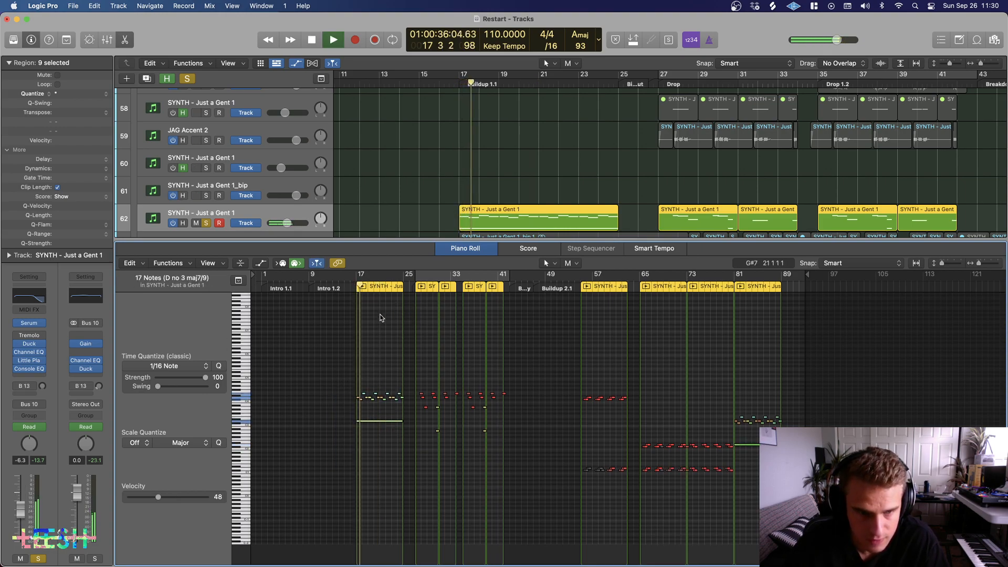
scroll(391, 210, "down", 1)
left_click(379, 420)
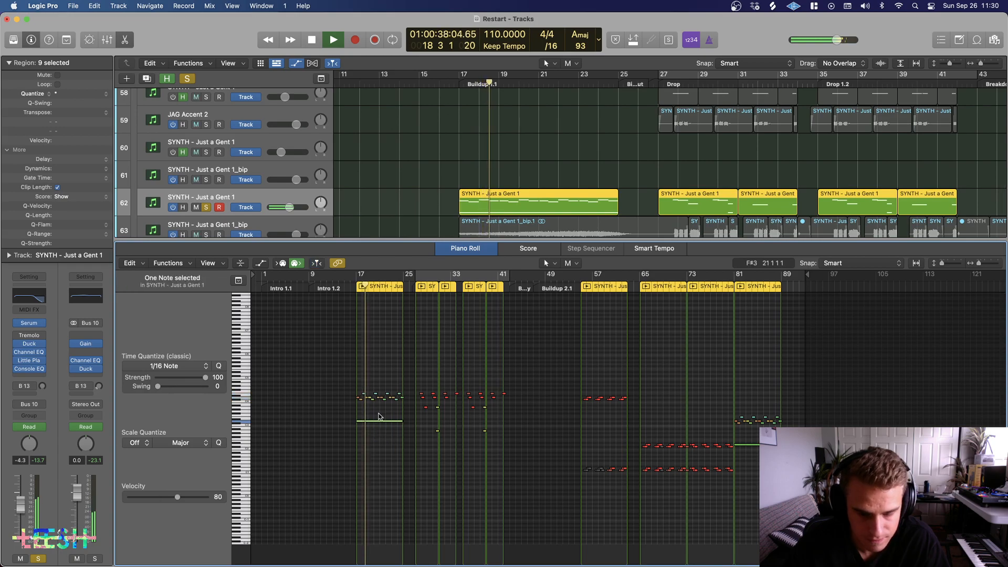
key("Delete")
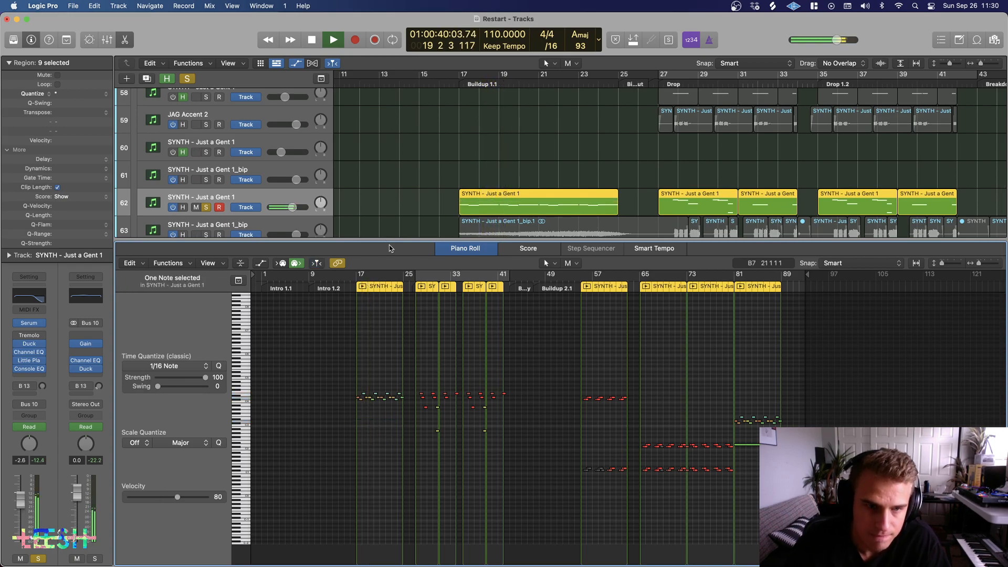
Step: Stop playback, close the Piano Roll and open the Serum instrument on track 62
left_click_drag(390, 248, 353, 533)
scroll(145, 328, "up", 2)
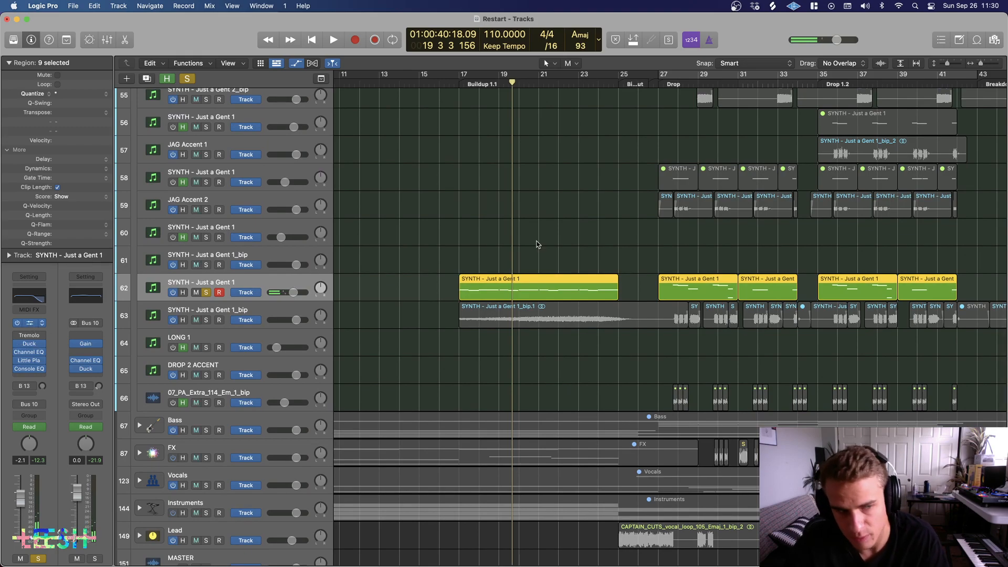
left_click_drag(562, 158, 682, 143)
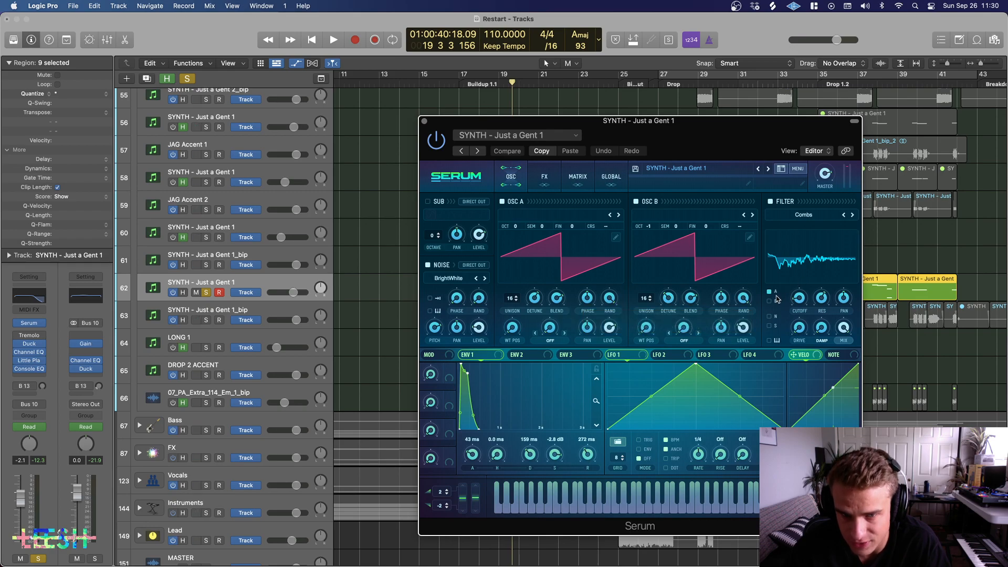
Step: Play Buildup 1.1 from bar 17 and compare the synth with Serum's Combs filter off and on
key("space")
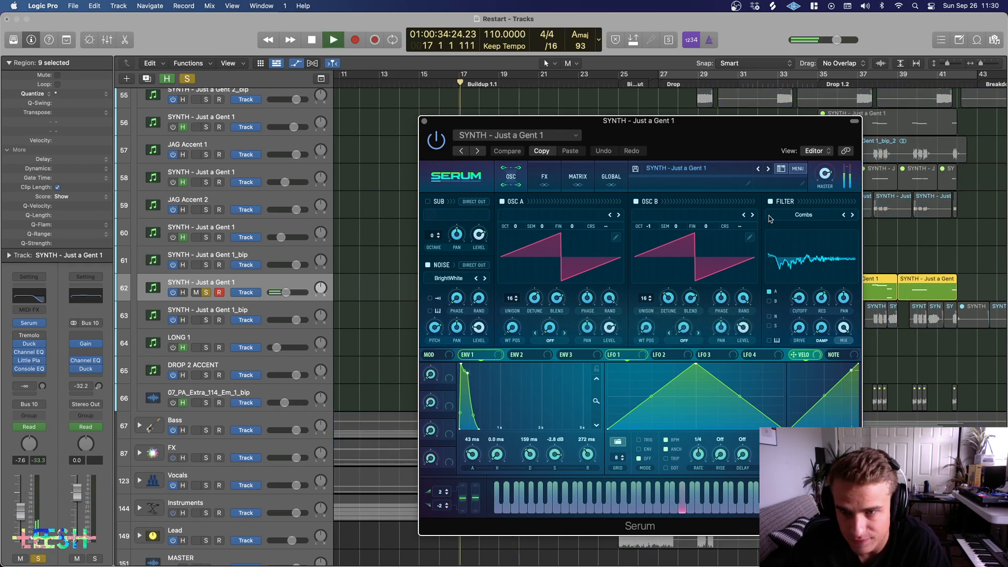
left_click(770, 201)
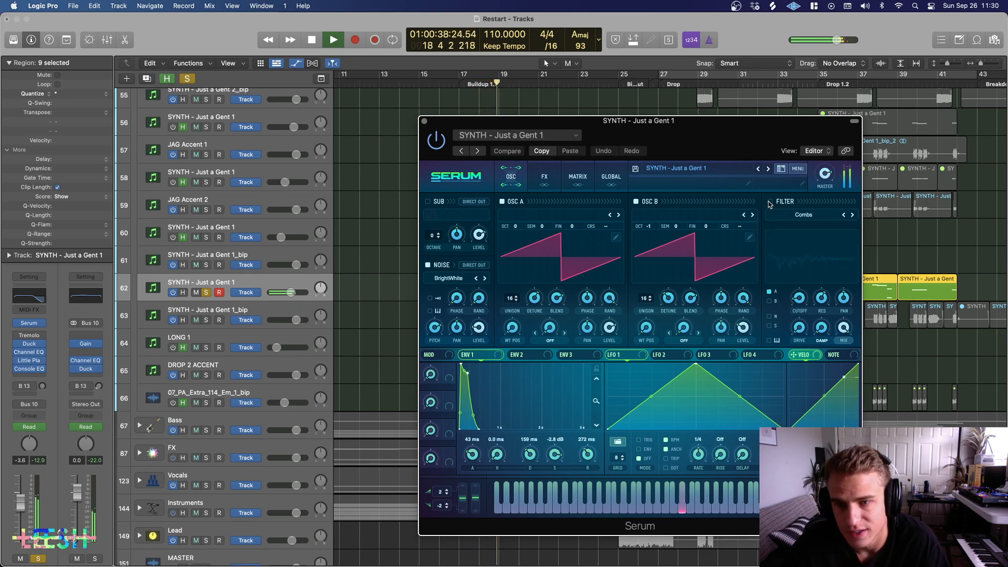
key("space")
left_click(770, 202)
key("space")
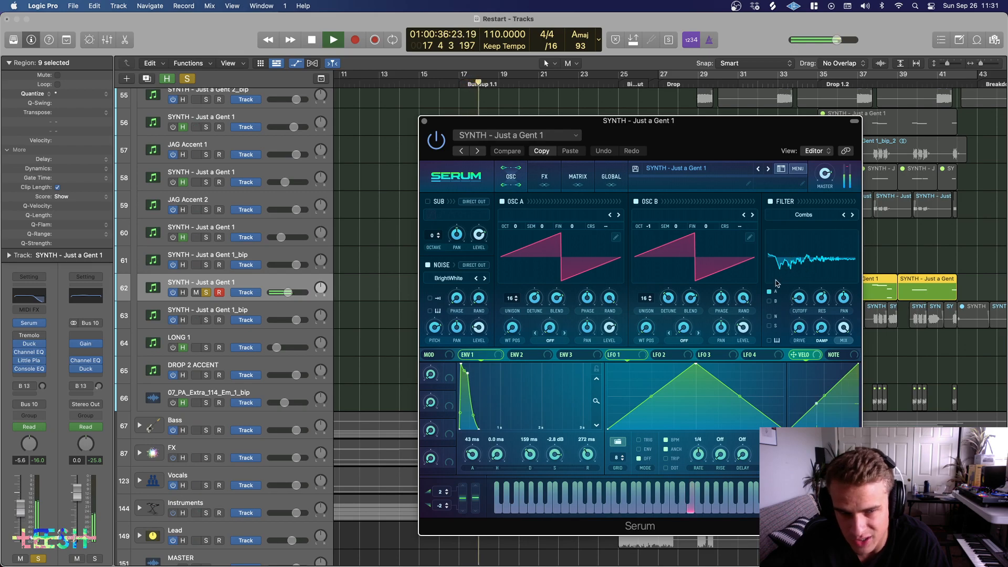
Step: Show Serum's effects rack and audition the patch again from bar 17
left_click(544, 177)
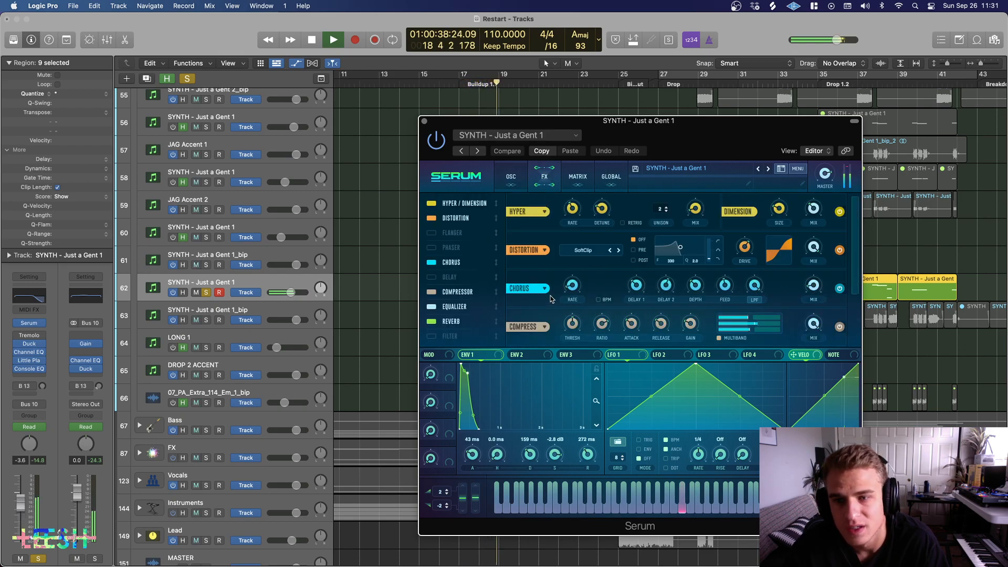
key("space")
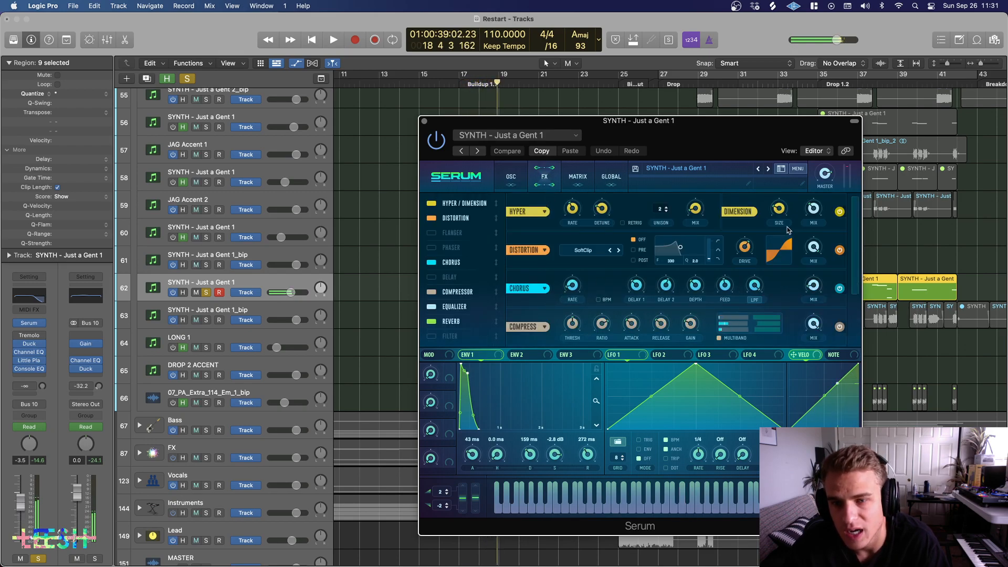
left_click(839, 212)
key("space")
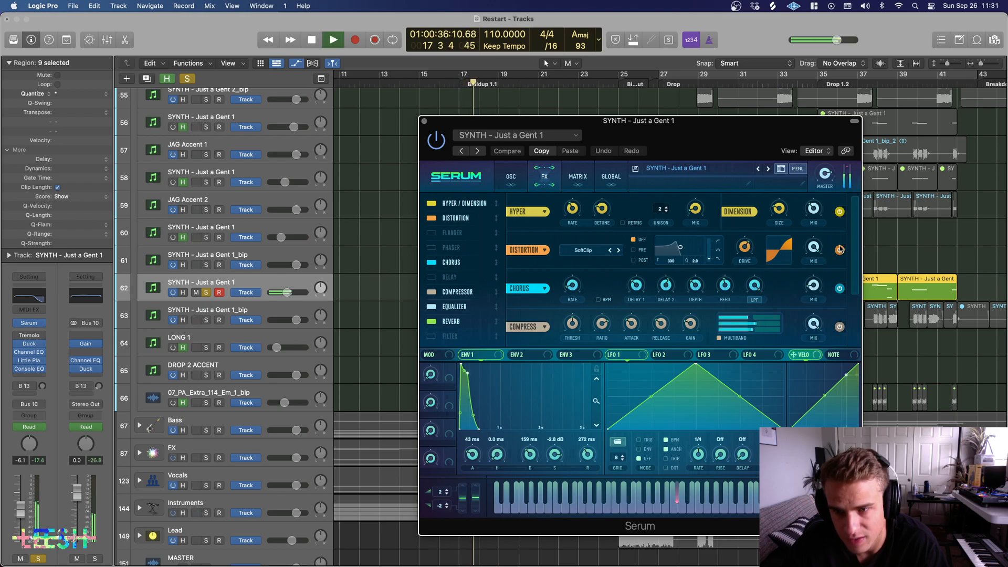
Step: Reorder Serum's effects so chorus, compressor, equalizer and reverb sit directly below distortion, ahead of the unused effects
left_click_drag(450, 262, 450, 233)
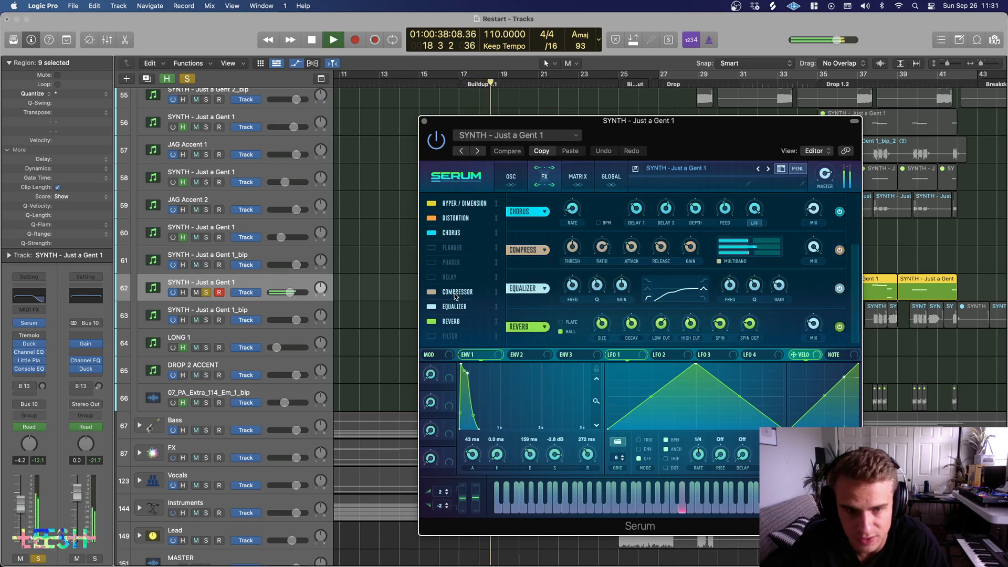
key("space")
left_click_drag(456, 295, 458, 250)
left_click_drag(454, 303, 454, 264)
left_click_drag(453, 321, 455, 272)
Step: Switch off distortion, chorus, compressor, equalizer and reverb, and play the patch with only Hyper/Dimension active
left_click(431, 217)
left_click(431, 233)
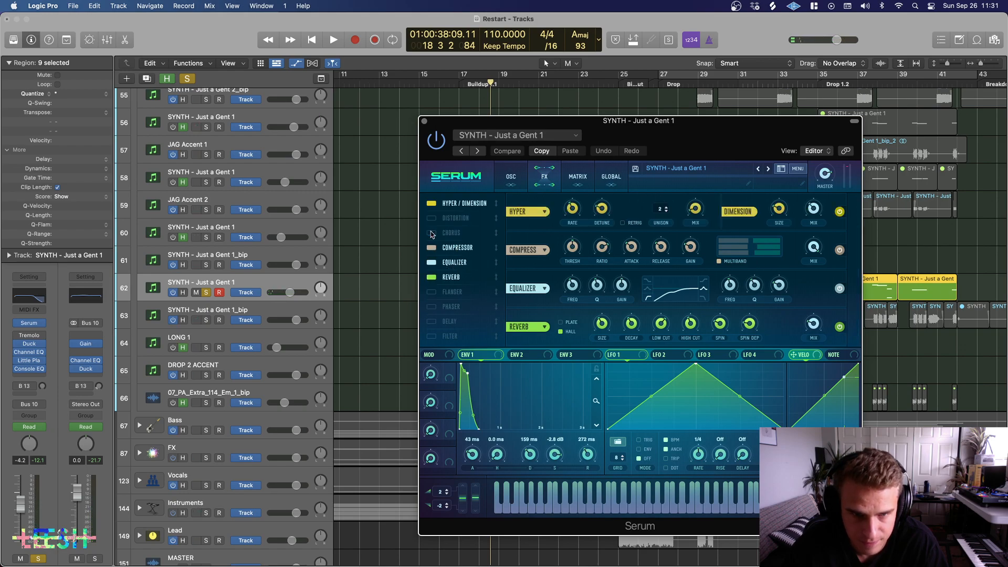
left_click(431, 247)
left_click(431, 262)
left_click(431, 277)
key("space")
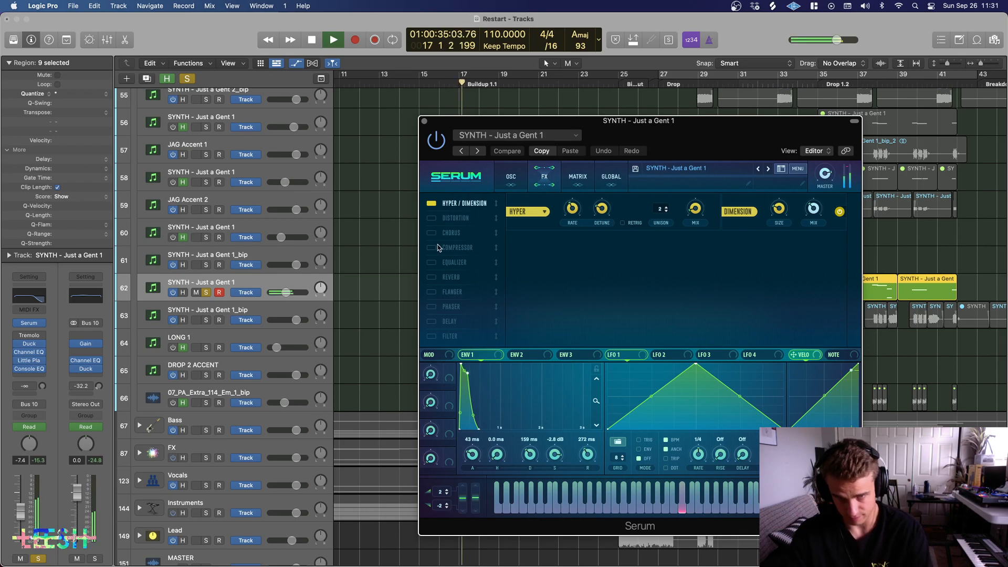
Step: Switch distortion, chorus, compressor and equalizer back on one at a time while Buildup 1.1 plays
left_click(432, 218)
key("space")
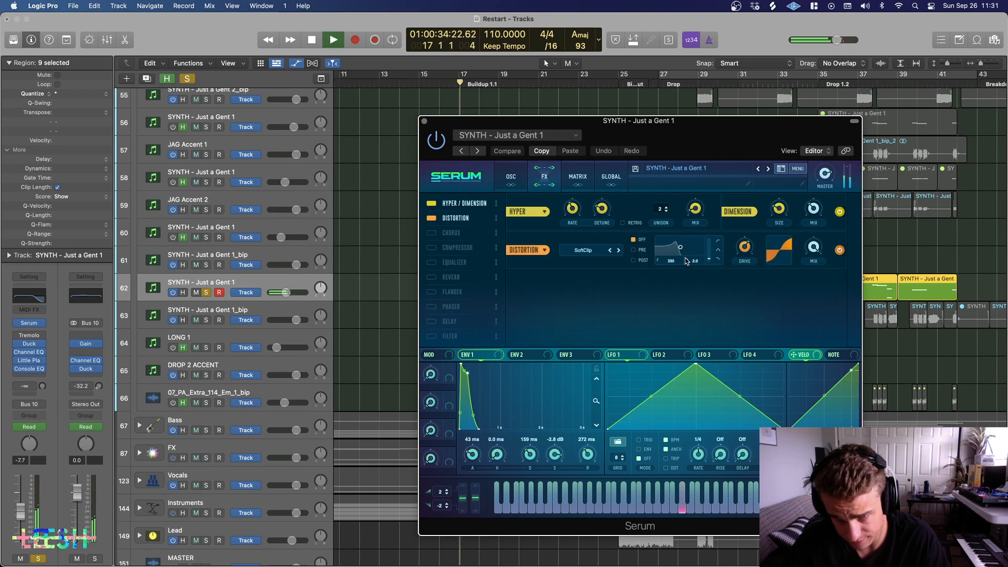
left_click(432, 233)
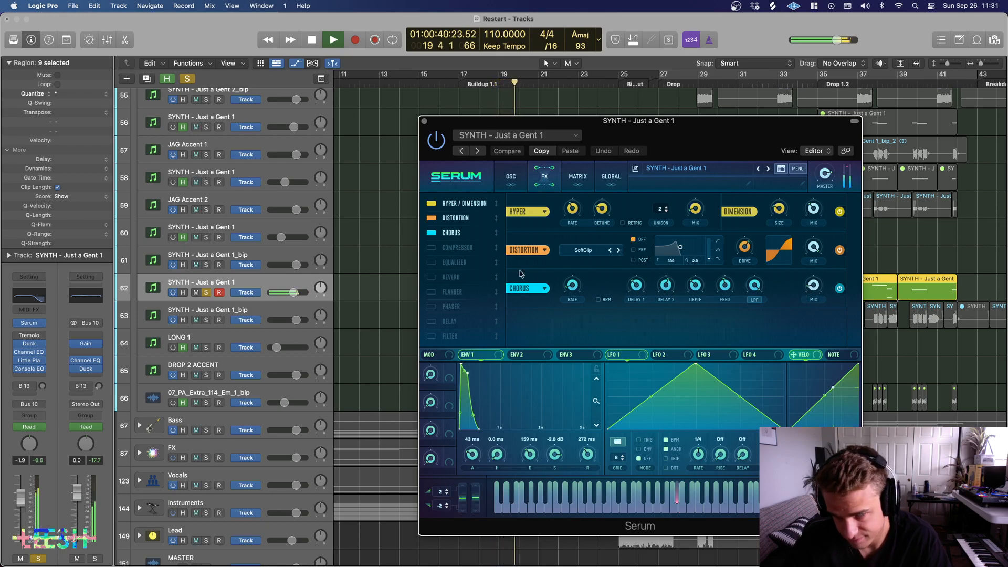
left_click(431, 247)
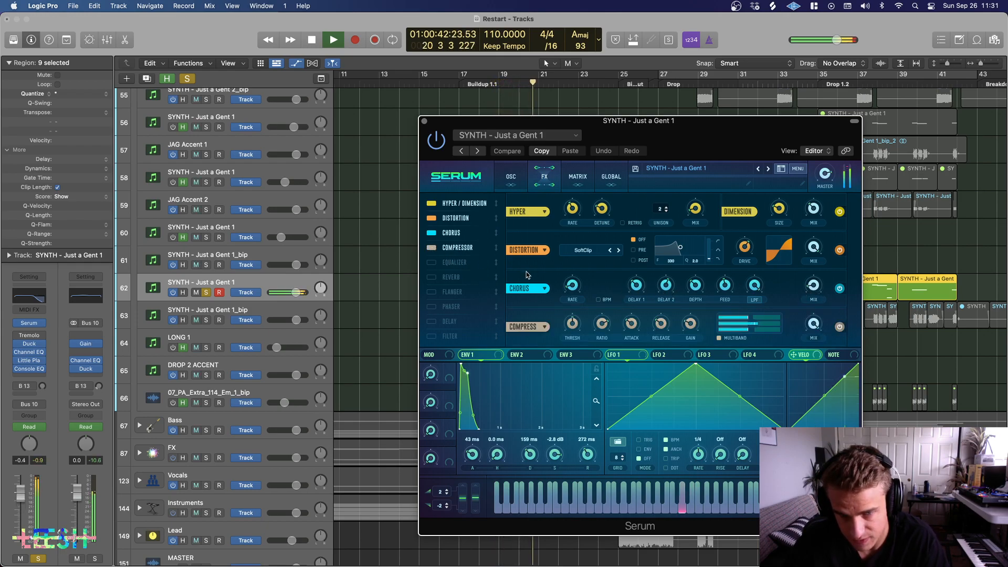
left_click(432, 262)
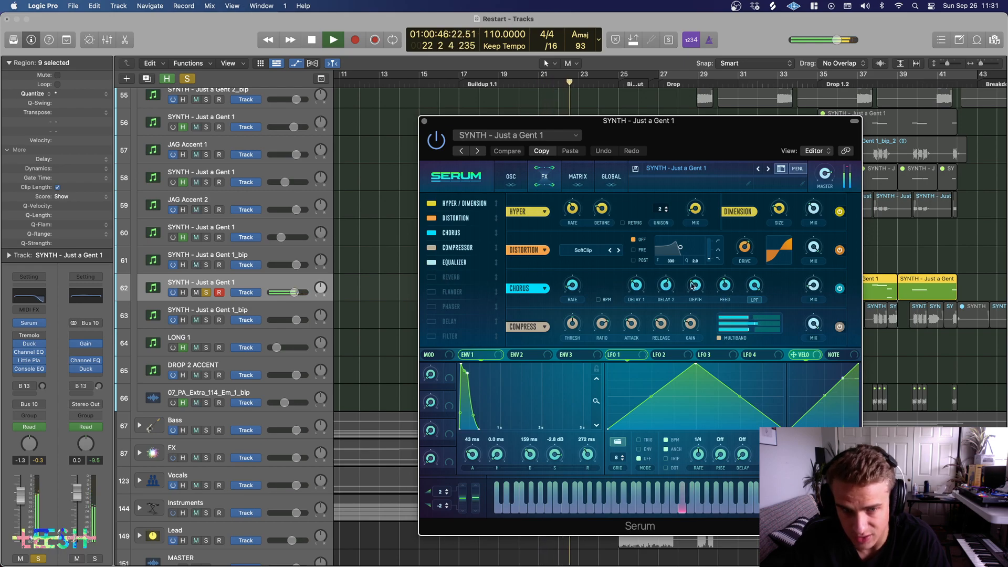
scroll(604, 278, "down", 2)
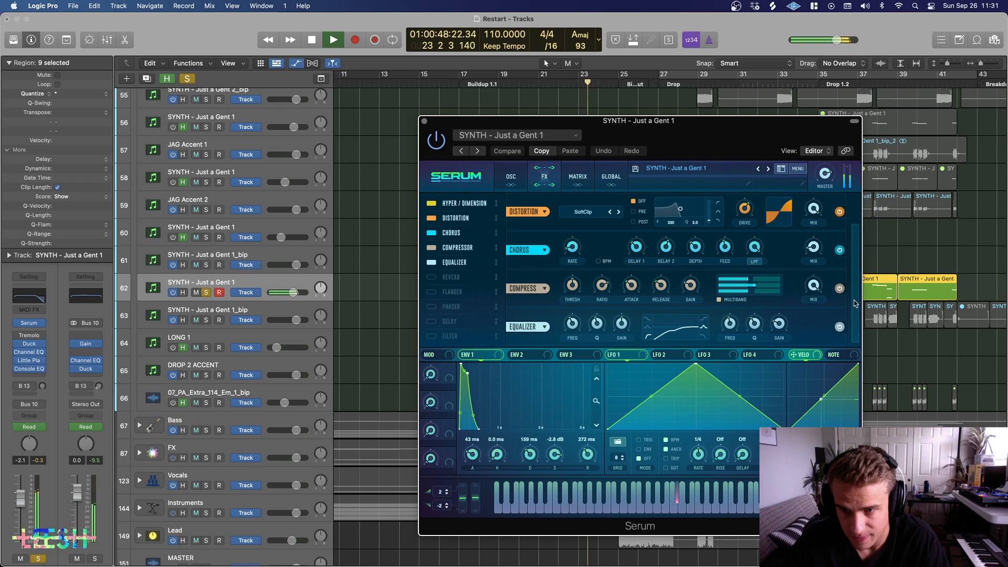
Step: Restart playback from bar 17, switch Serum's reverb back on to hear the complete effects chain, and stop
key("space")
key("space")
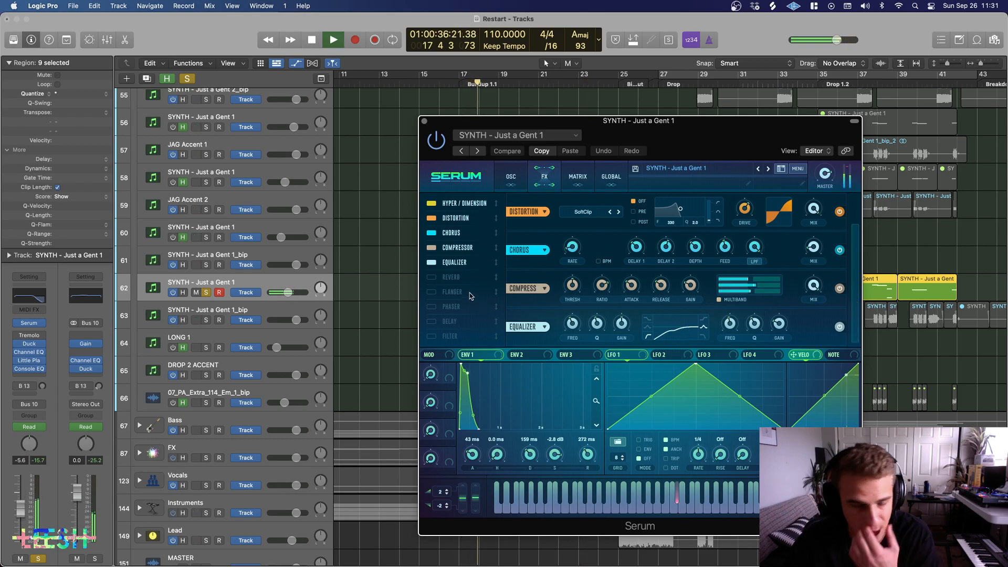
left_click(431, 280)
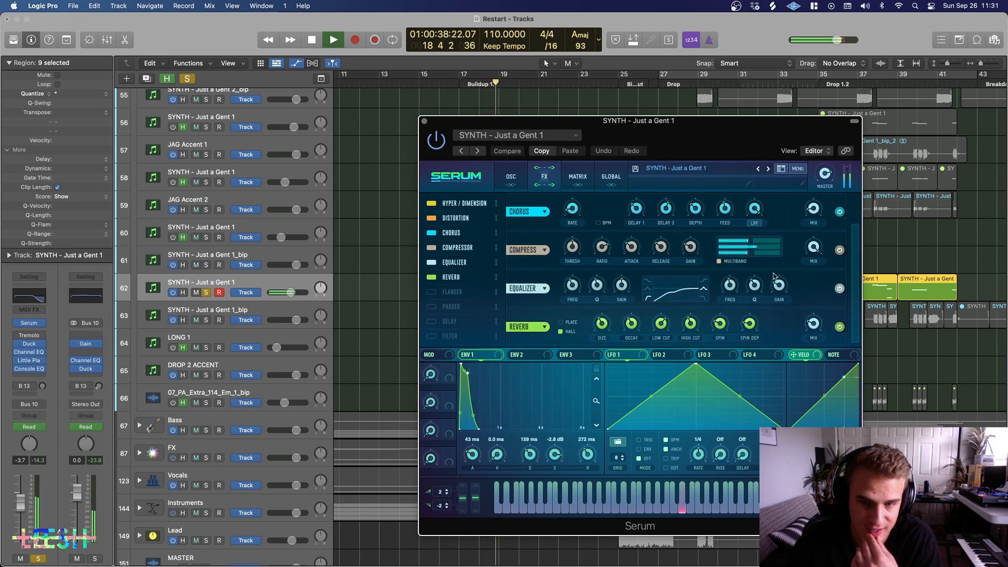
key("space")
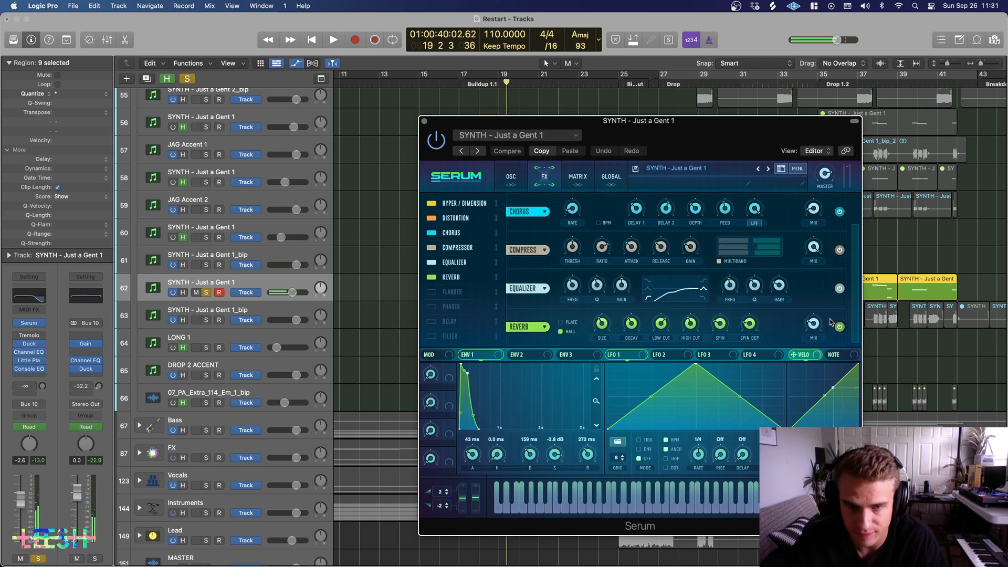
Step: Check Serum's modulation matrix and its oscillator page
left_click(579, 187)
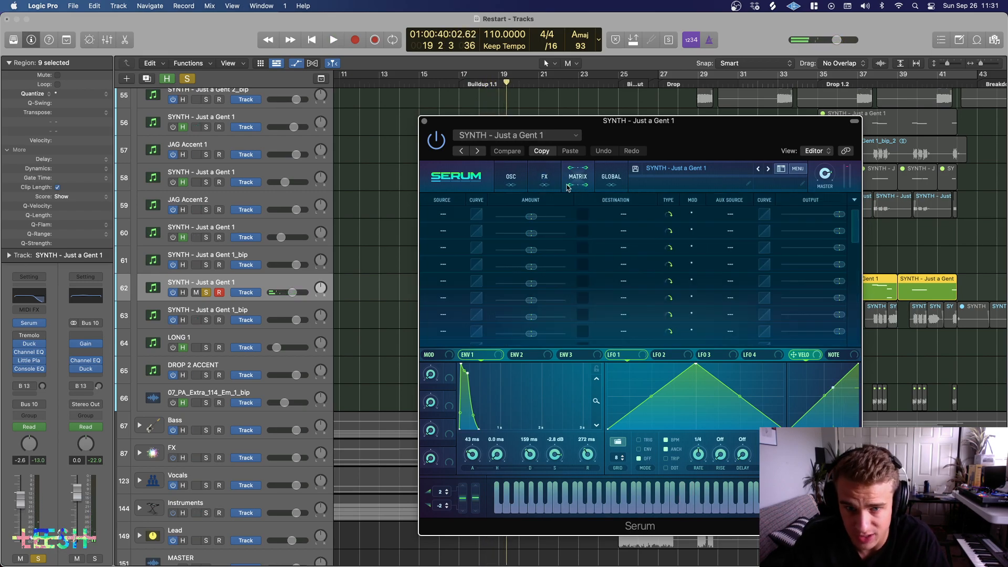
left_click(518, 186)
left_click(577, 178)
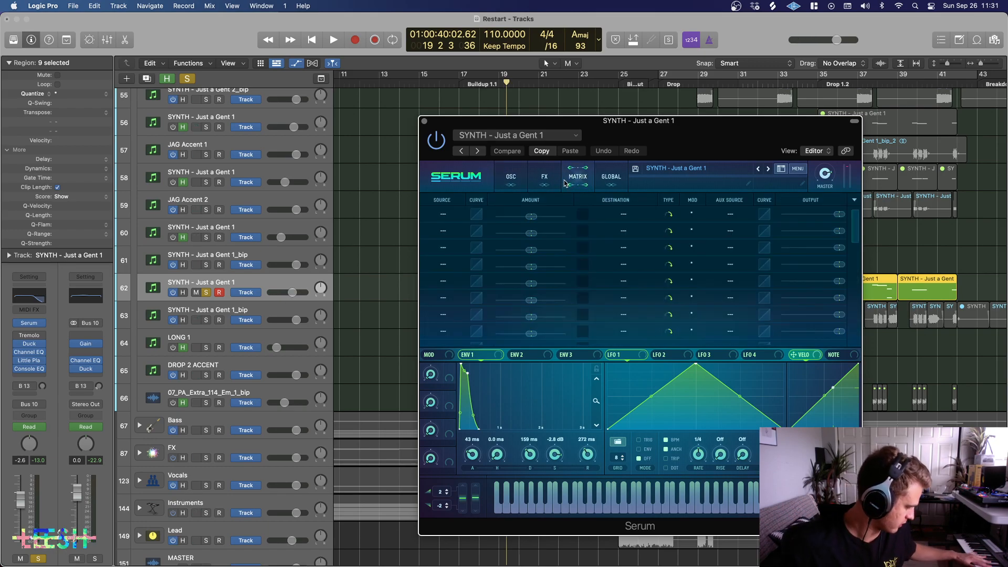
Step: Open Musical Typing for track 62, test a low note and raise the octave to C5
key("super+k")
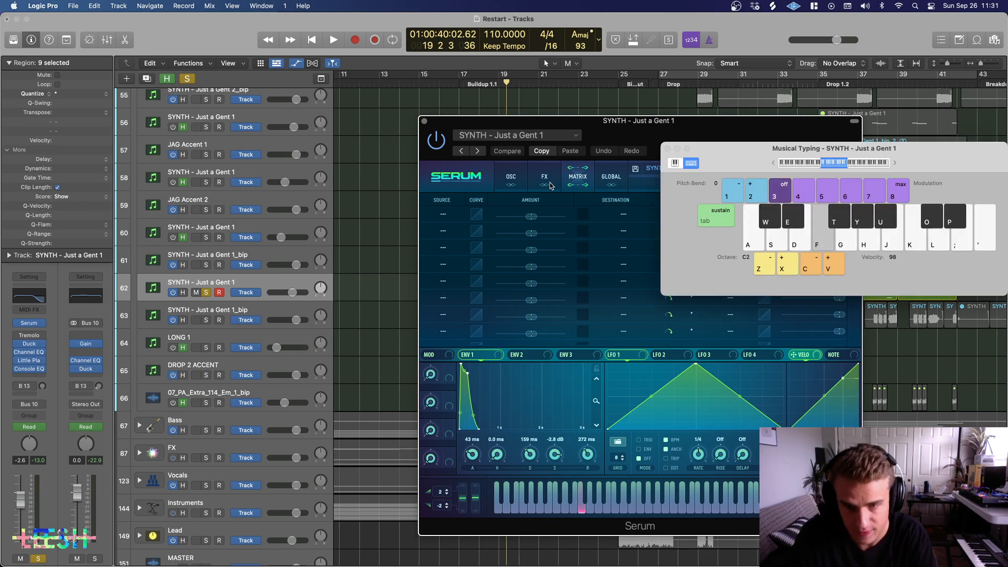
key("f")
key("f")
key("x")
key("x")
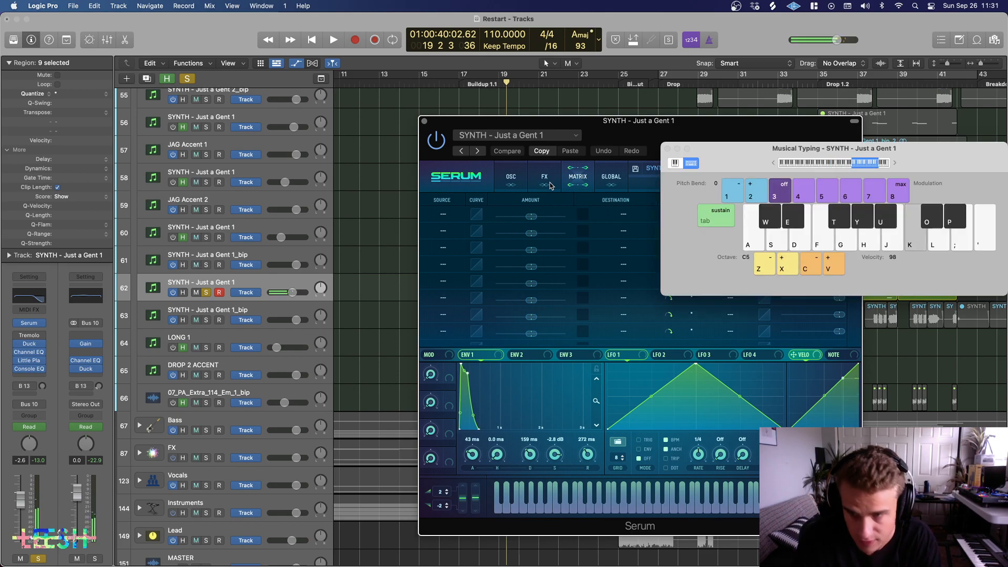
Step: Play a short repeating melody with Musical Typing to audition the Serum patch live
key("j")
key("l")
key("j")
key("f")
key("k")
key("j")
key("l")
key("s")
key("k")
key("j")
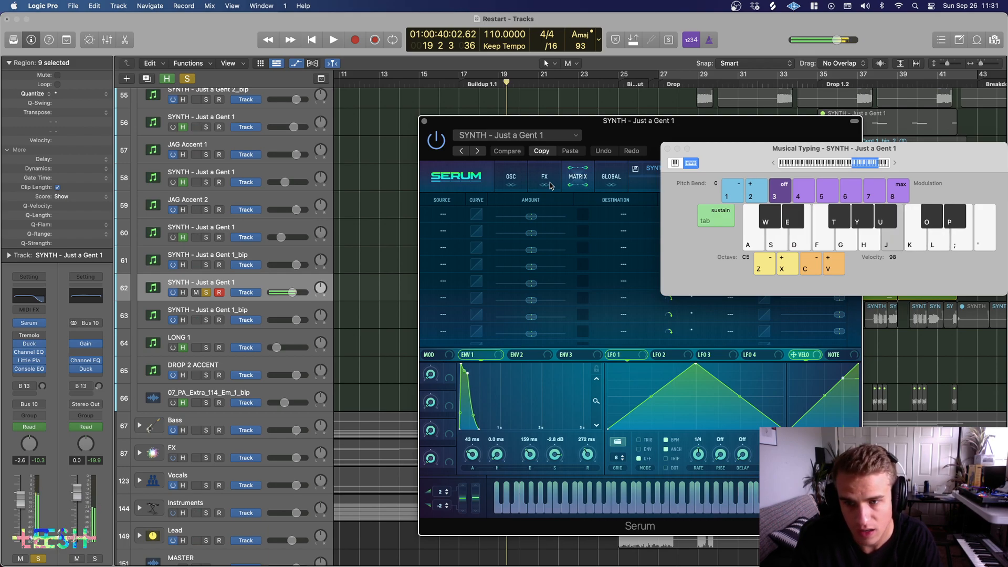
key("k")
key("s")
key("k")
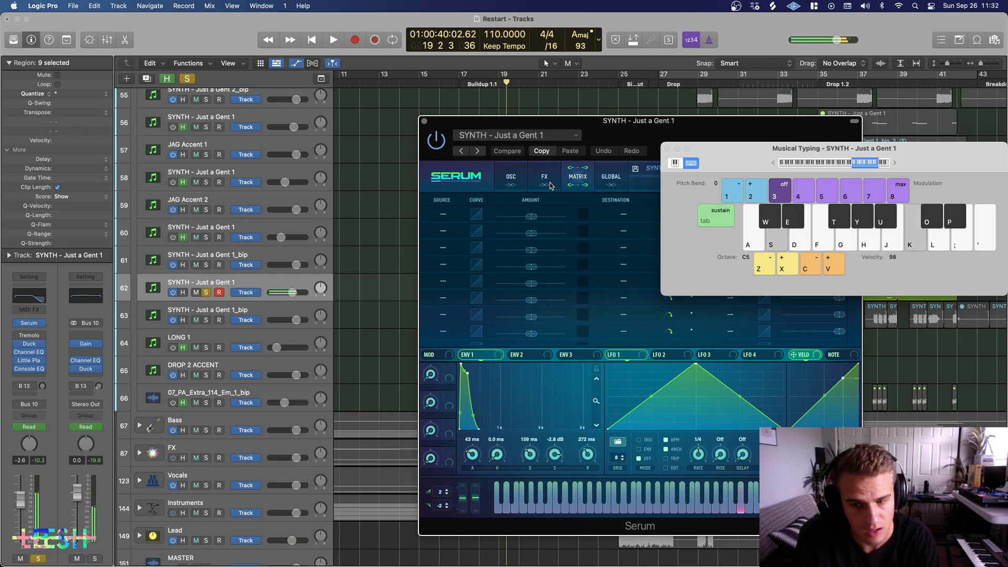
key("k")
key("j")
key("j")
key("k")
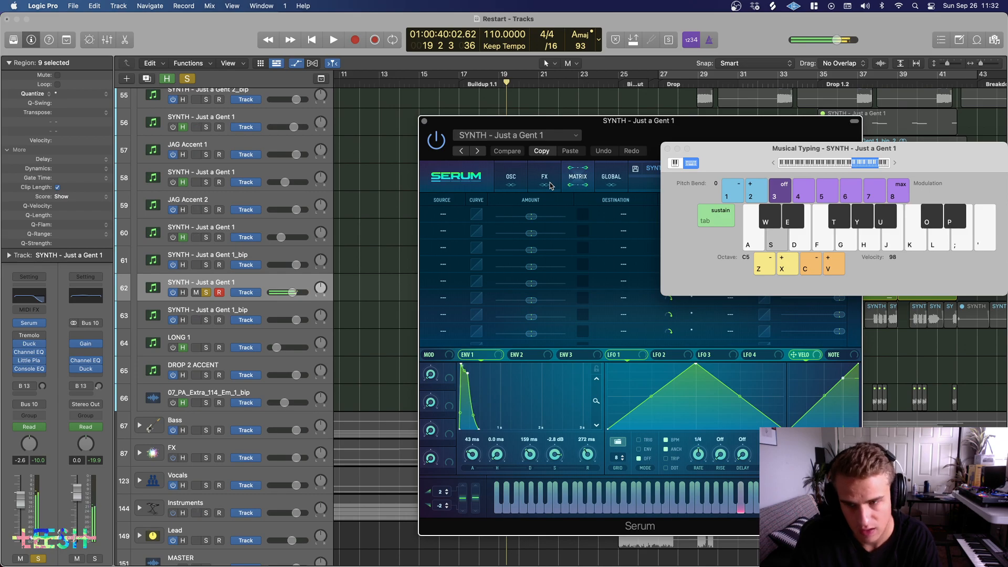
Step: Return Serum to its oscillator page and close both the Serum and Musical Typing windows
left_click(523, 187)
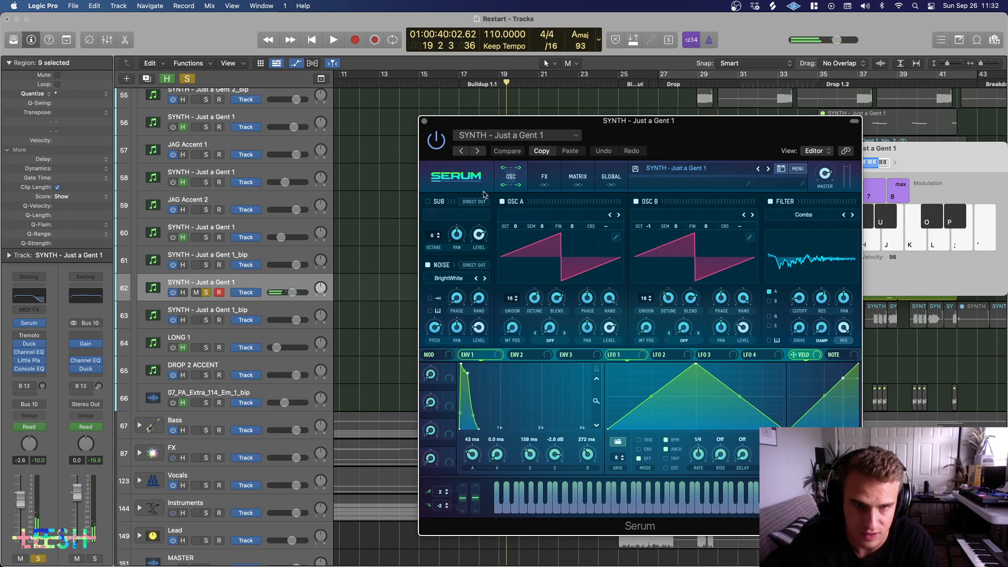
left_click(424, 122)
left_click(667, 149)
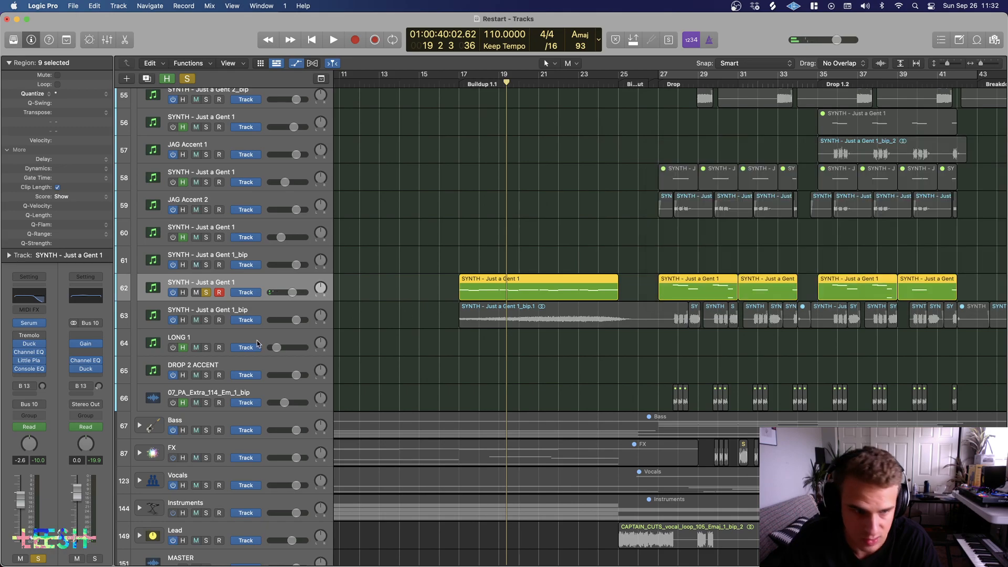
Step: Clear track 62's solo, mute its regions and play Buildup 1.1 from bar 17 in the full mix
left_click(205, 293)
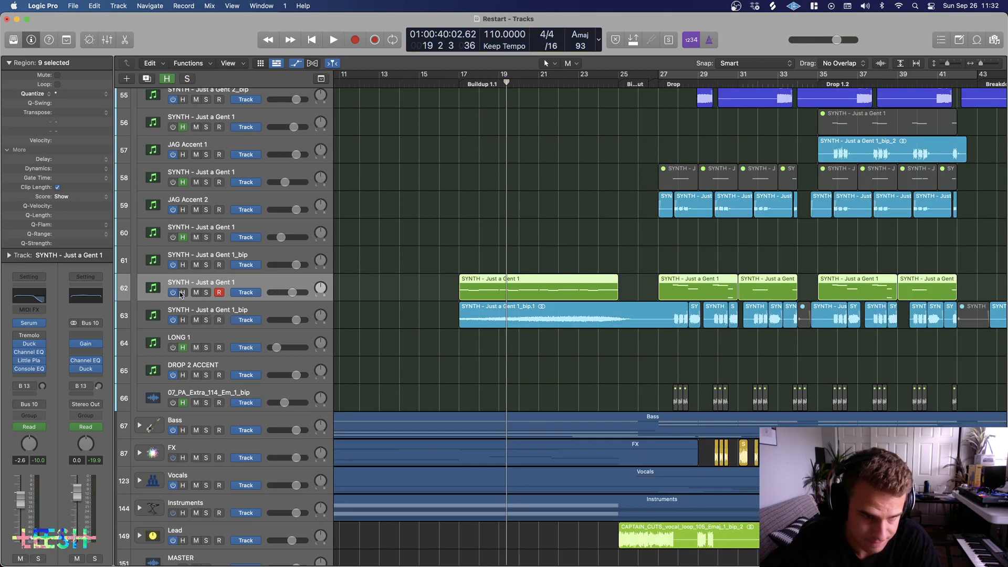
left_click(196, 292)
left_click(194, 295)
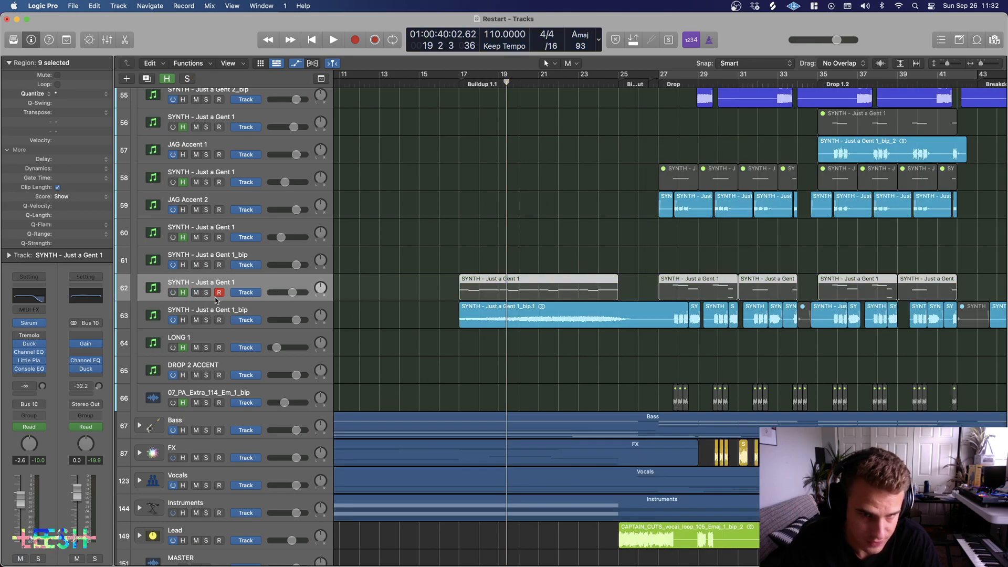
key("space")
scroll(441, 319, "down", 1)
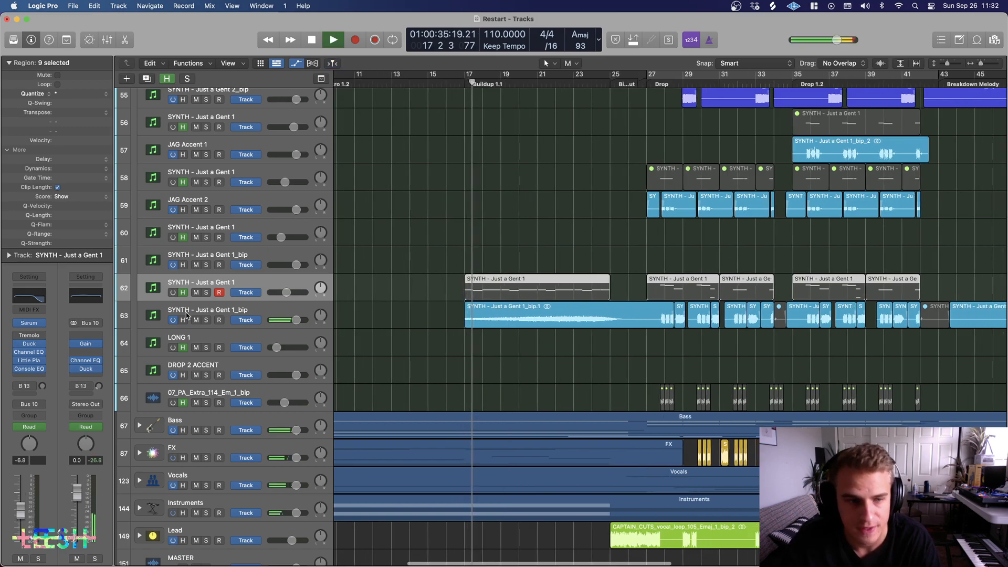
Step: Solo track 63's bounced Just a Gent audio and play the end of Buildup 1.1 from about bar 22
left_click(205, 320)
scroll(513, 90, "right", 3)
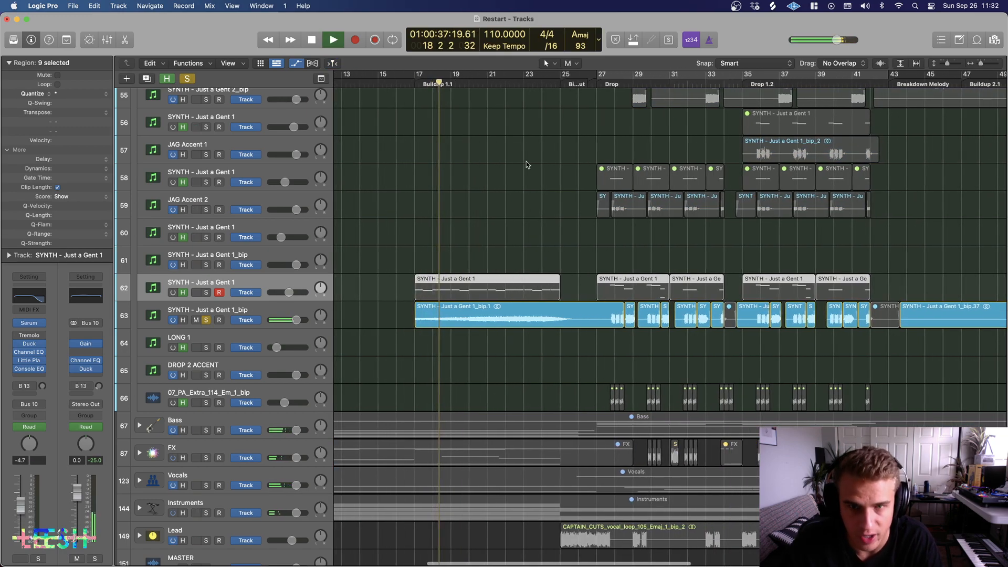
left_click(514, 81)
scroll(462, 313, "right", 5)
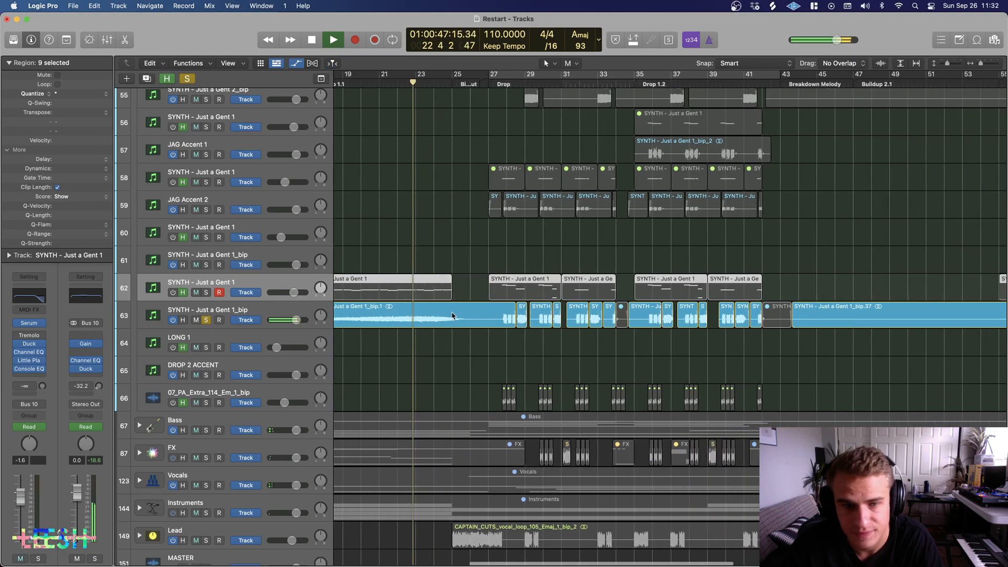
scroll(441, 312, "down", 2)
scroll(440, 312, "down", 2)
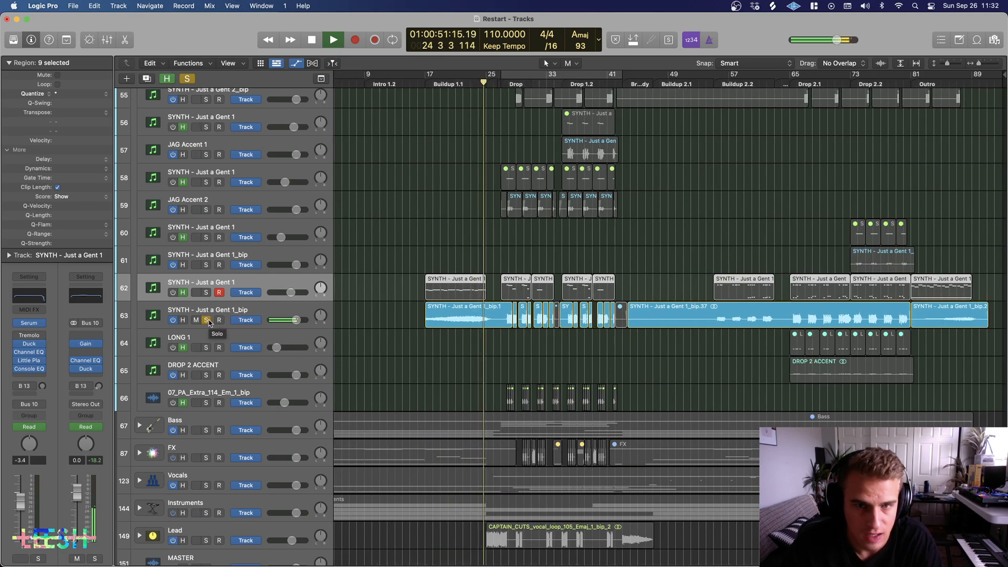
Step: Stop playback, expand track 62's automation lanes and open its Little Plate reverb
left_click(294, 310)
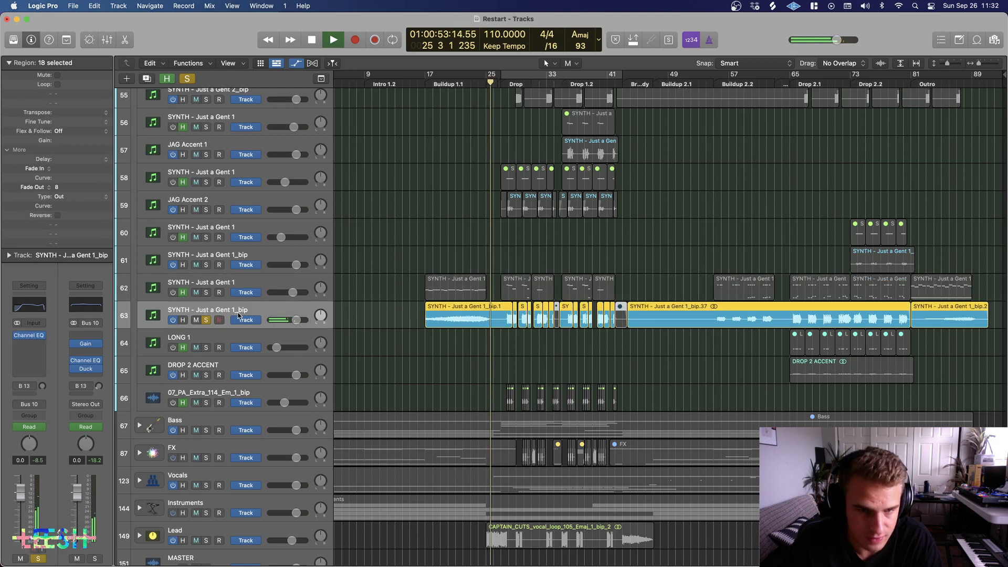
key("a")
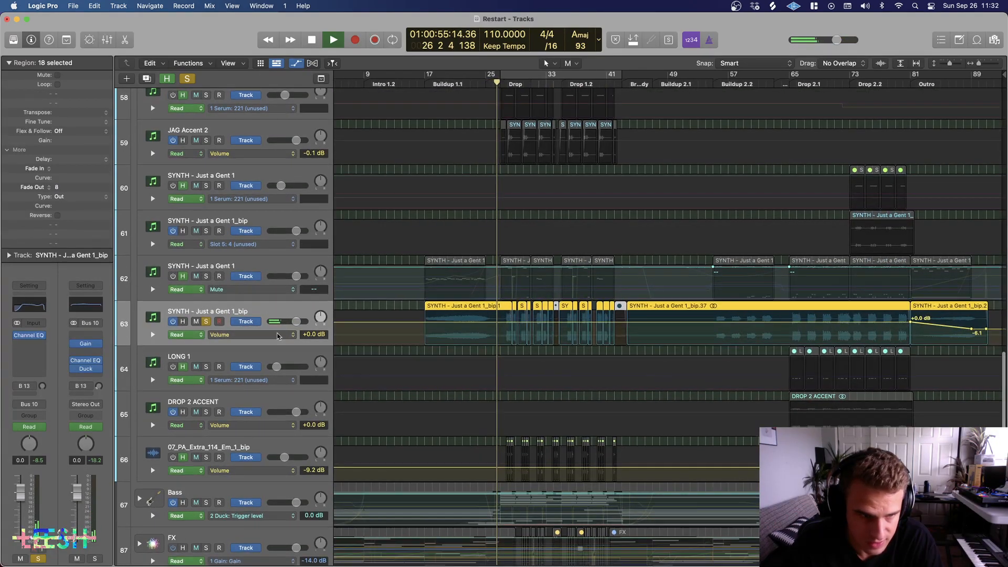
left_click(240, 267)
key("space")
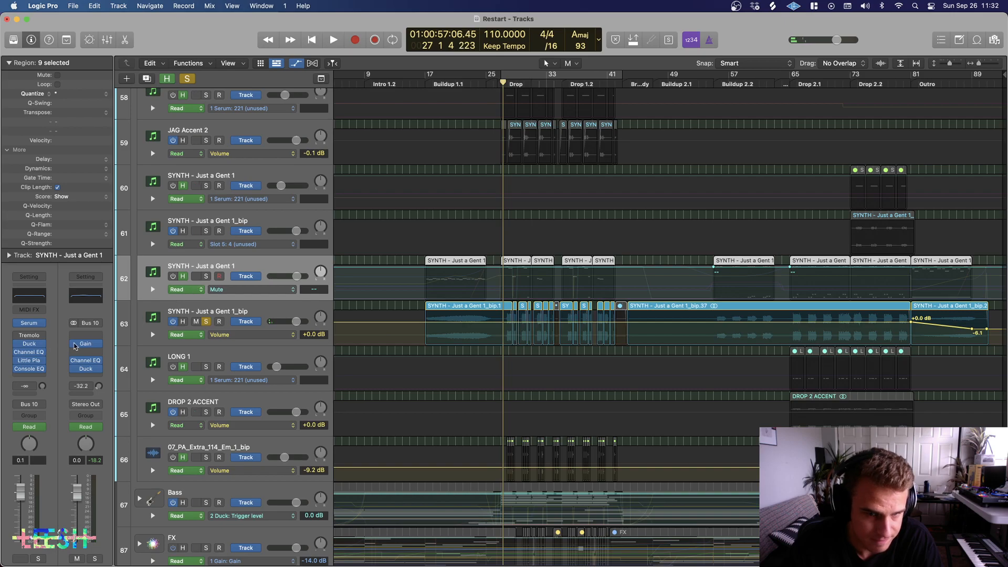
scroll(442, 309, "down", 1)
key("super+Down")
key("super+Down")
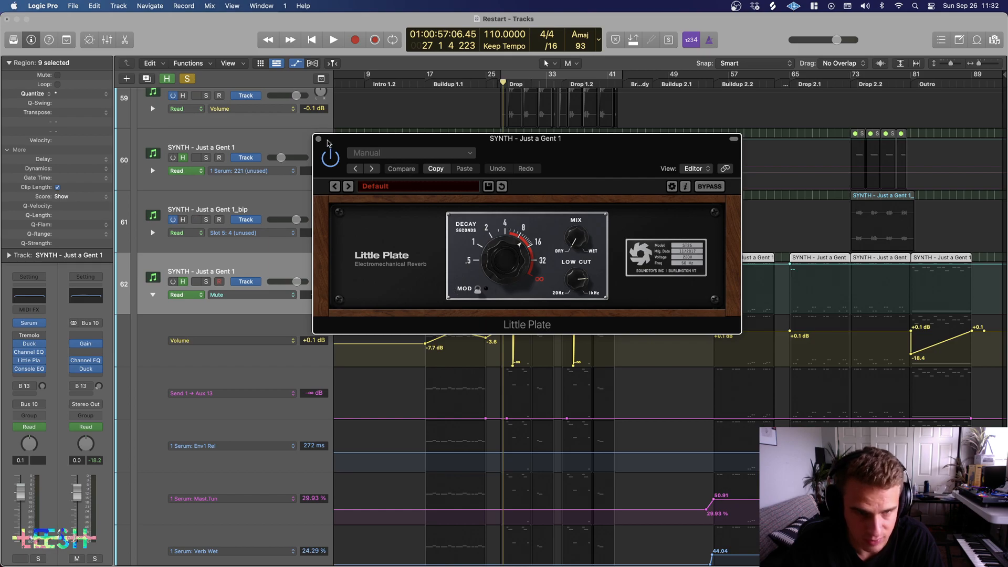
Step: Close the Little Plate reverb, collapse track 62's lanes and hide the track automation
left_click(318, 140)
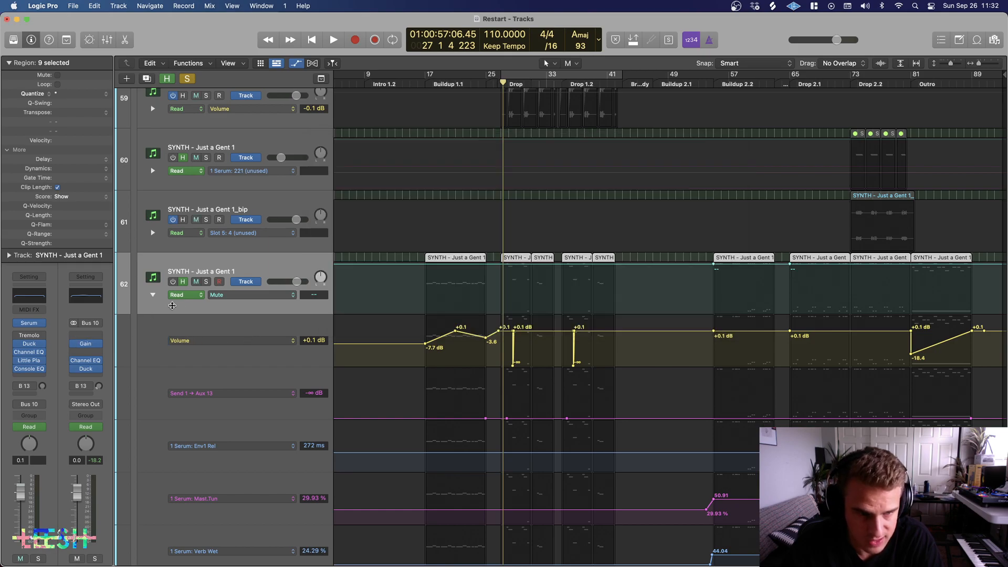
left_click(153, 295)
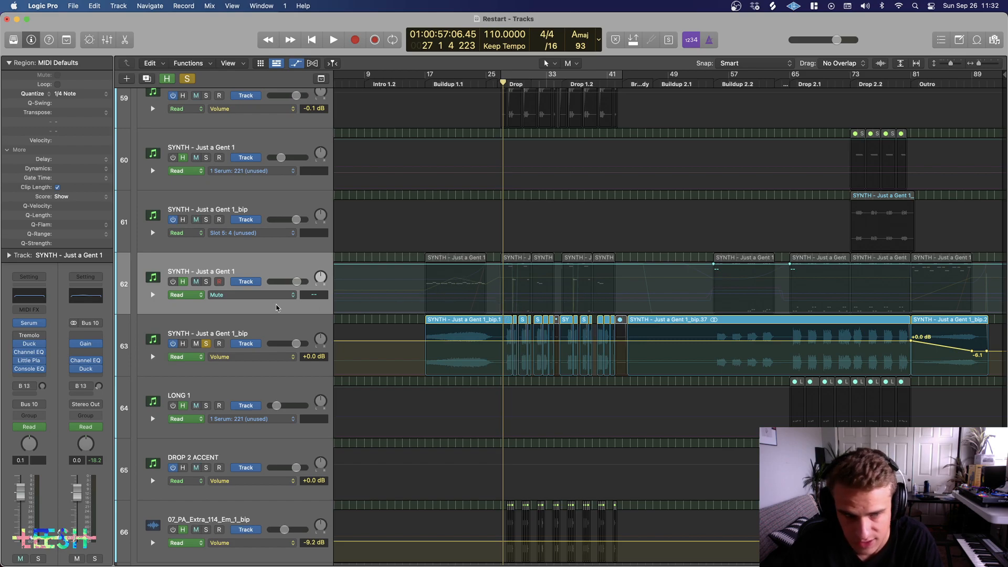
key("super+Up")
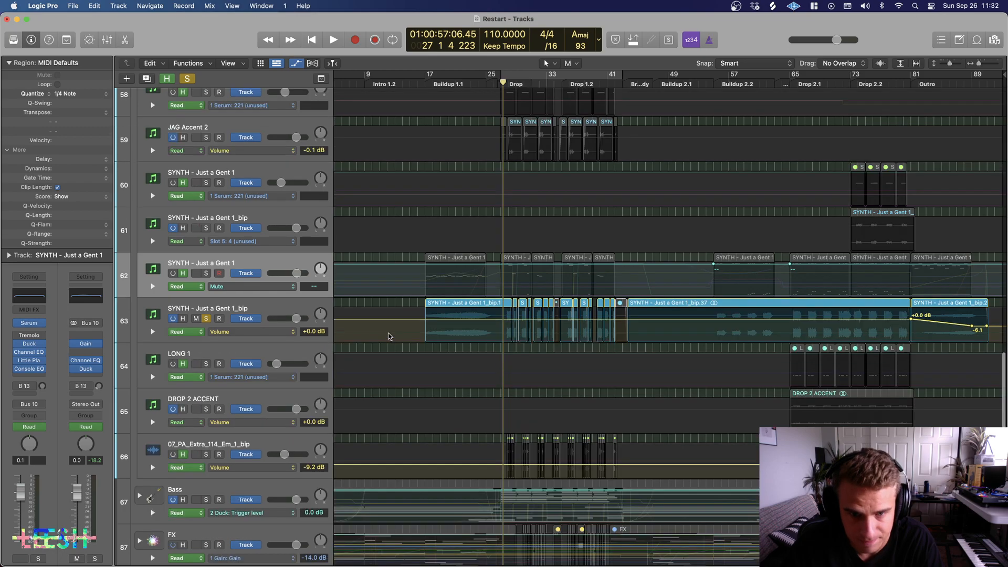
key("a")
Step: Solo the Future Bass stack on track 42
scroll(226, 141, "up", 5)
key("super+Up")
key("super+Up")
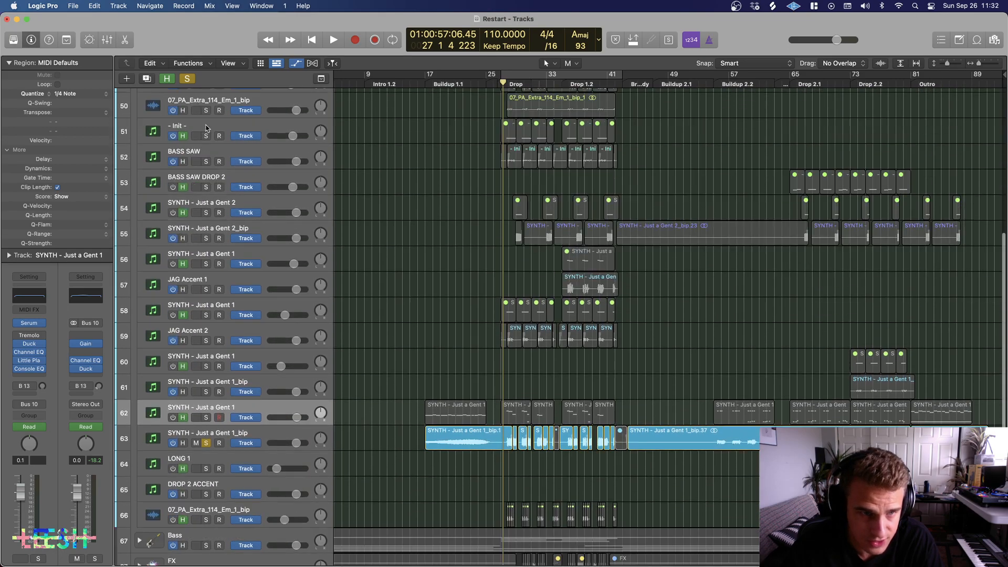
scroll(208, 141, "up", 8)
key("super+Up")
key("super+Up")
scroll(215, 273, "up", 4)
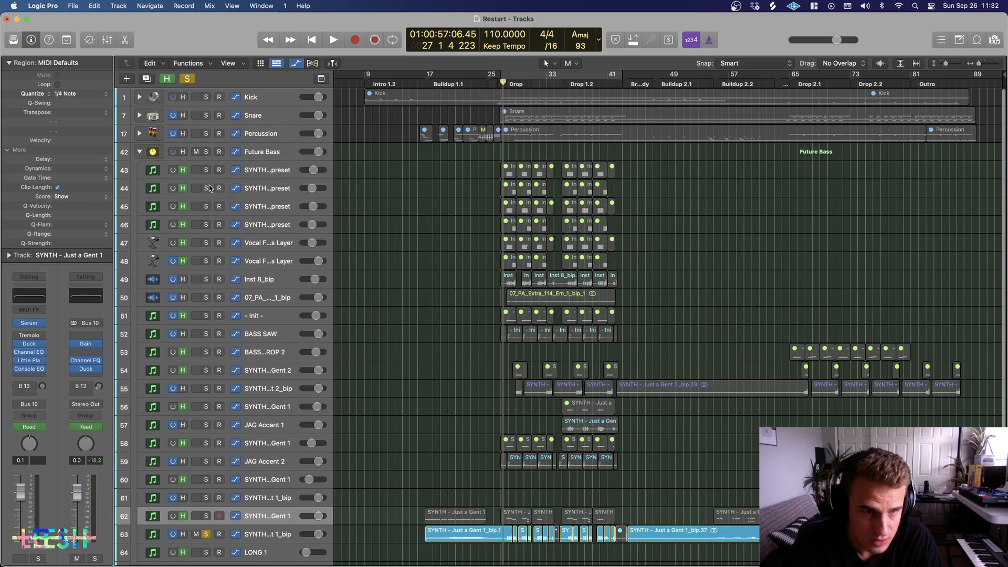
left_click(206, 151)
Step: Play the soloed Future Bass layers through the Drop from about bar 27 to bar 31
scroll(499, 283, "down", 3)
key("super+Right")
key("super+Right")
key("super+Right")
key("super+Right")
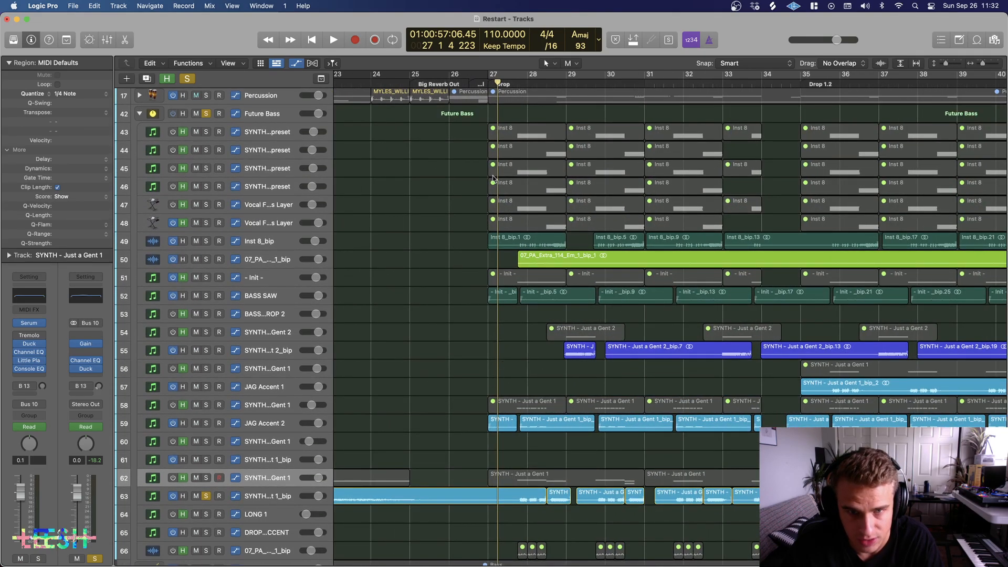
key("space")
key("super+Right")
key("super+Right")
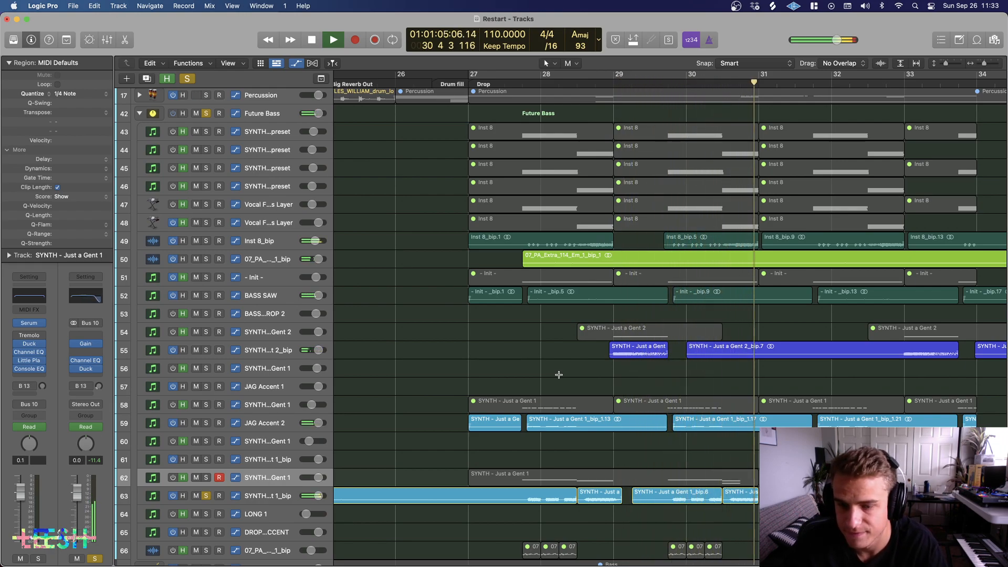
key("space")
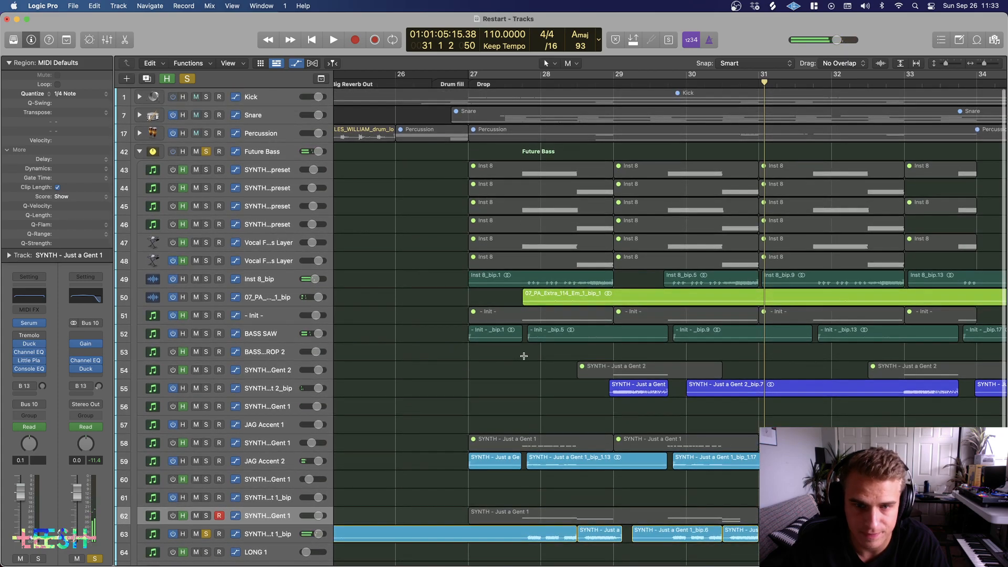
Step: Clear the Future Bass stack's solo, then solo and enable track 43 with its Inst 8 regions unmuted
key("super+Down")
scroll(381, 310, "up", 10)
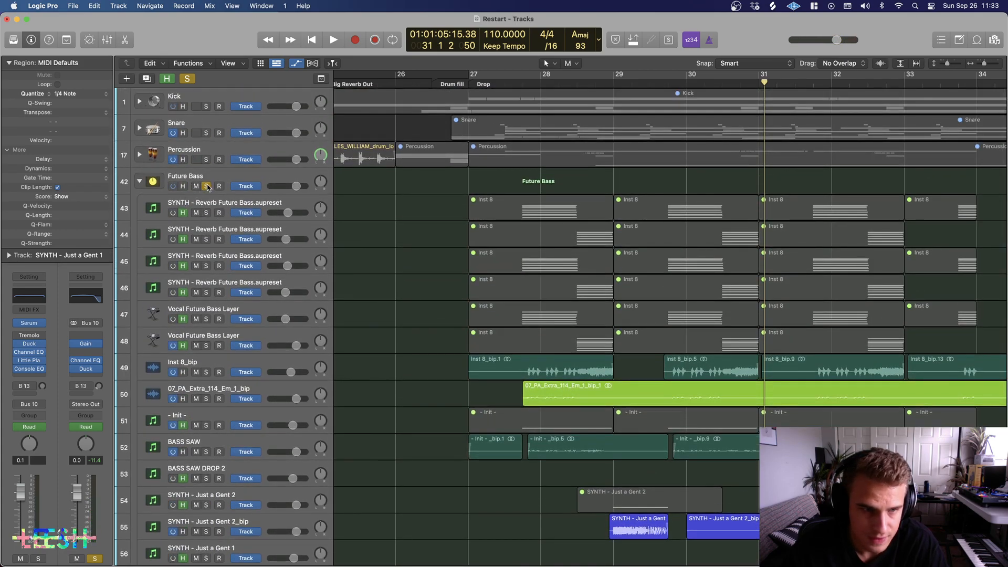
left_click(207, 187)
left_click(185, 214)
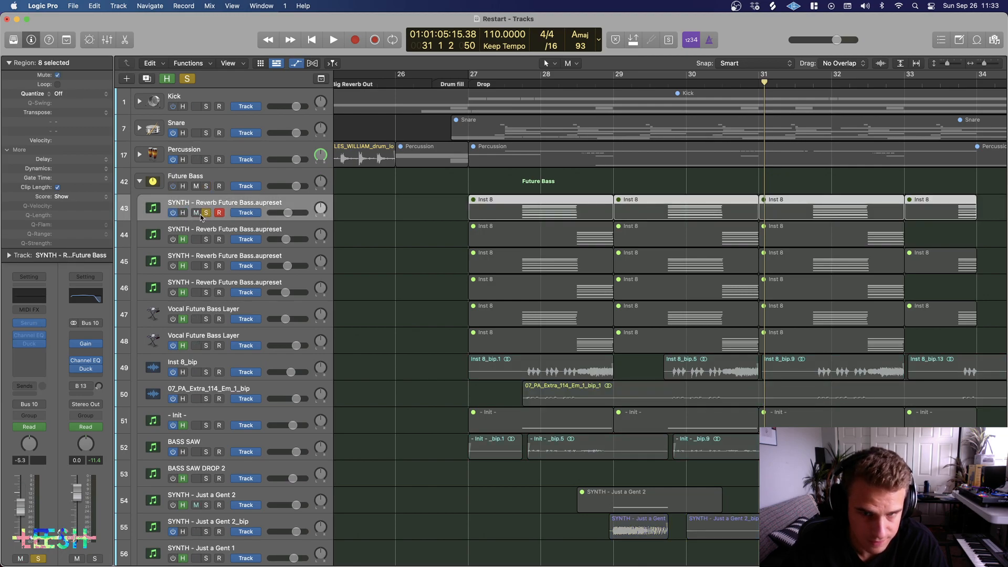
left_click(543, 207)
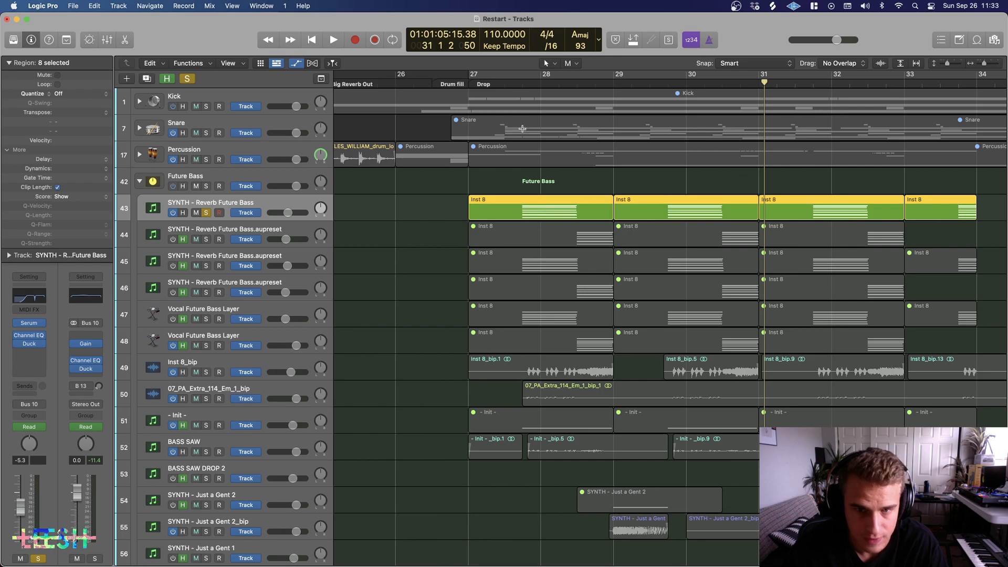
Step: Play track 43's Reverb Future Bass synth on its own from just before bar 28
left_click(525, 92)
left_click(524, 83)
key("space")
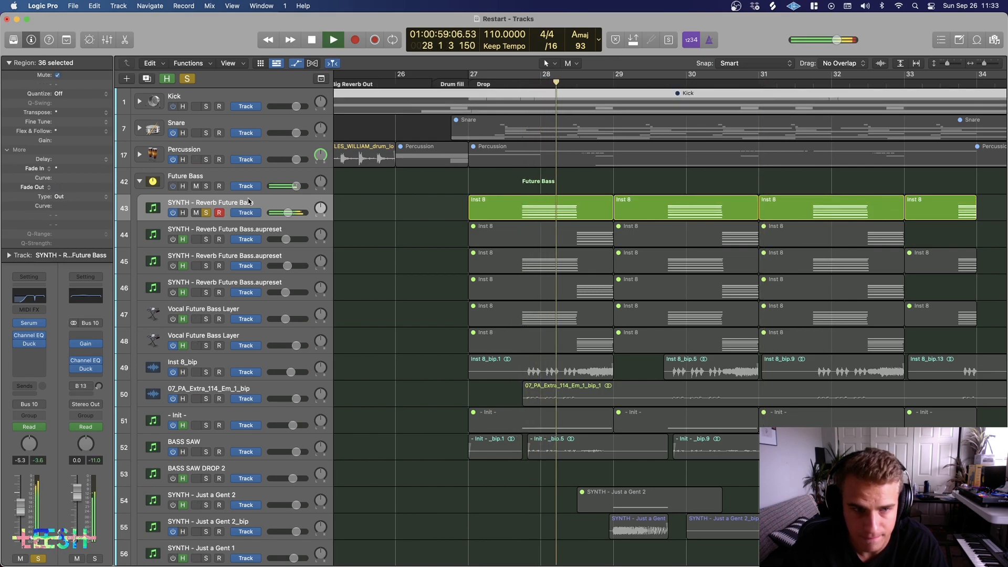
left_click(240, 210)
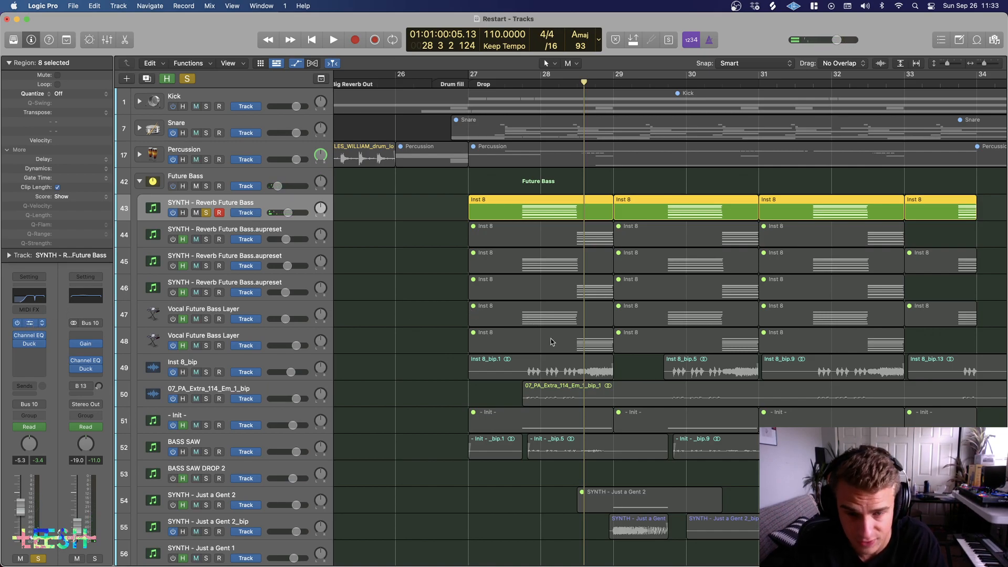
Step: Open track 43's Serum instrument, clear track 63's leftover solo and replay the isolated chord
scroll(377, 294, "down", 6)
left_click_drag(521, 140, 879, 168)
scroll(461, 285, "down", 5)
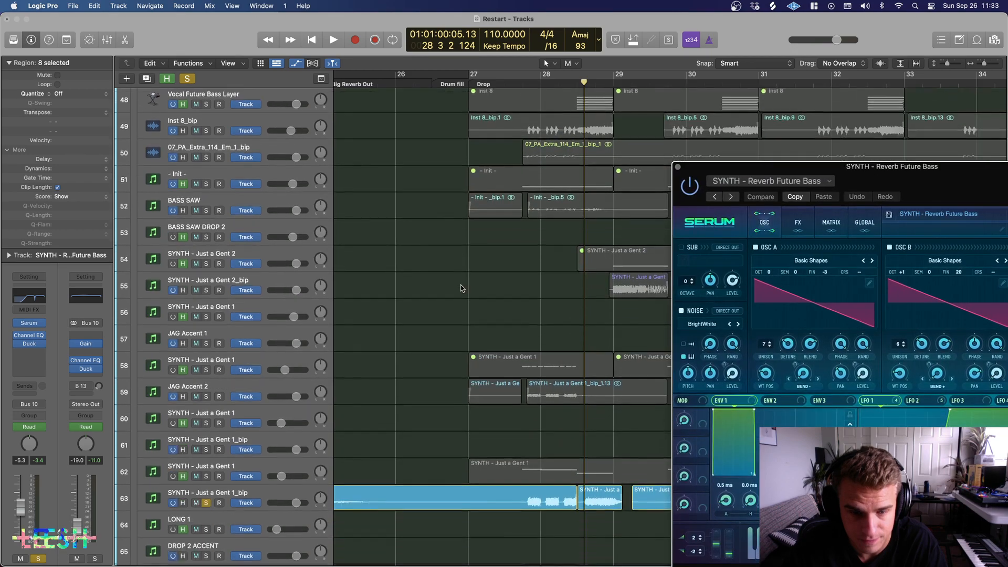
scroll(462, 315, "up", 8)
key("space")
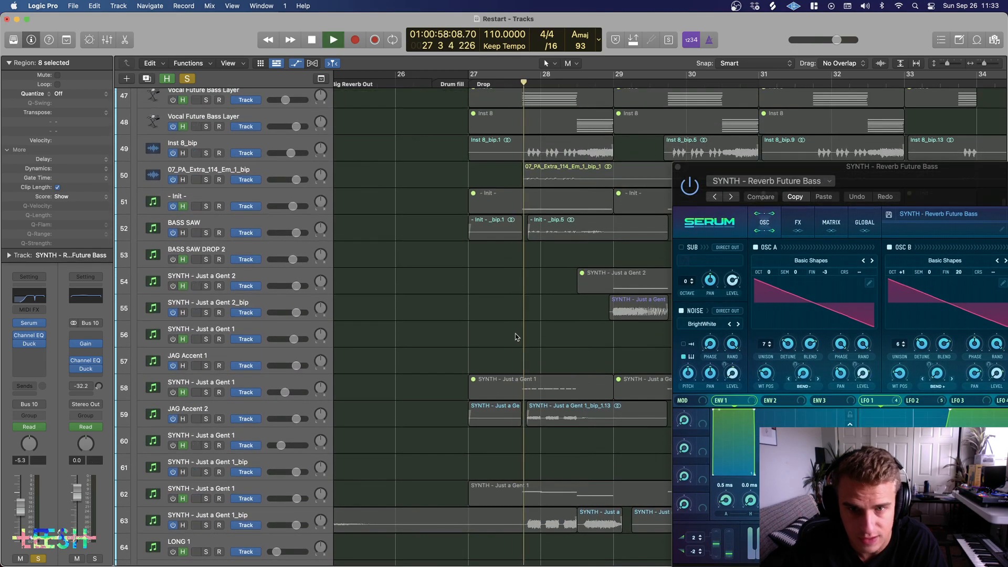
scroll(427, 244, "up", 3)
key("space")
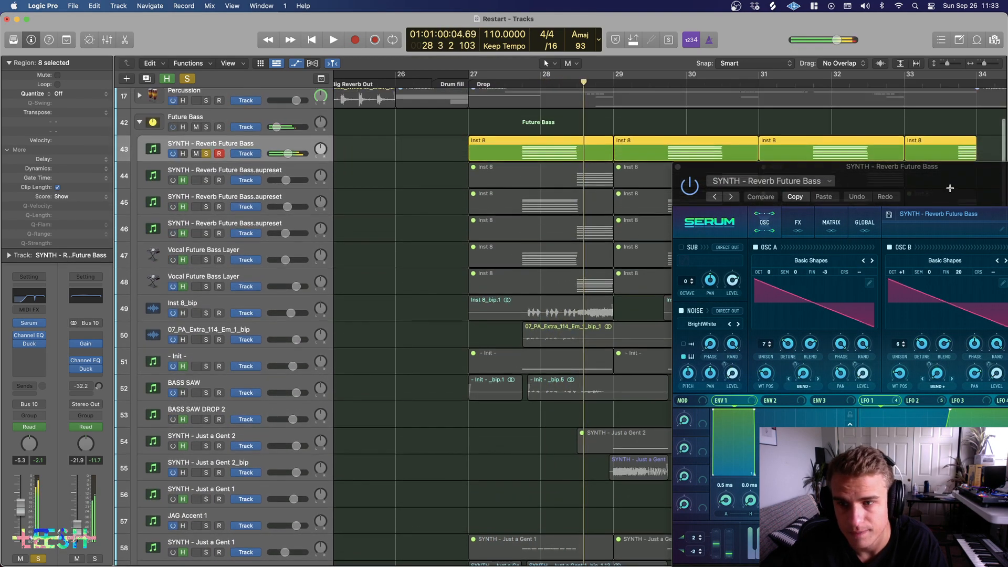
Step: Bring the whole Serum window into view and play the chord to watch both oscillators
left_click_drag(953, 191, 456, 164)
key("space")
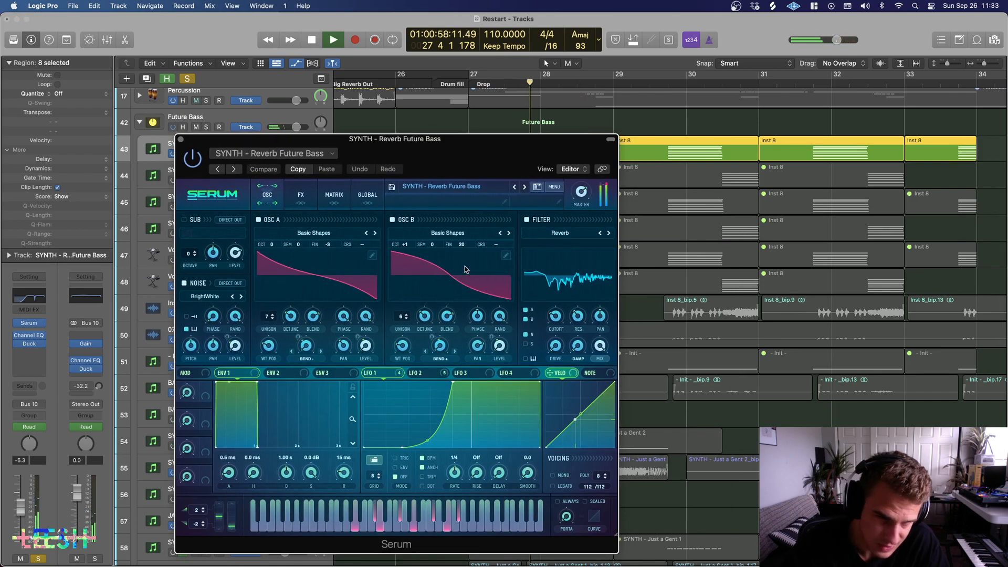
key("space")
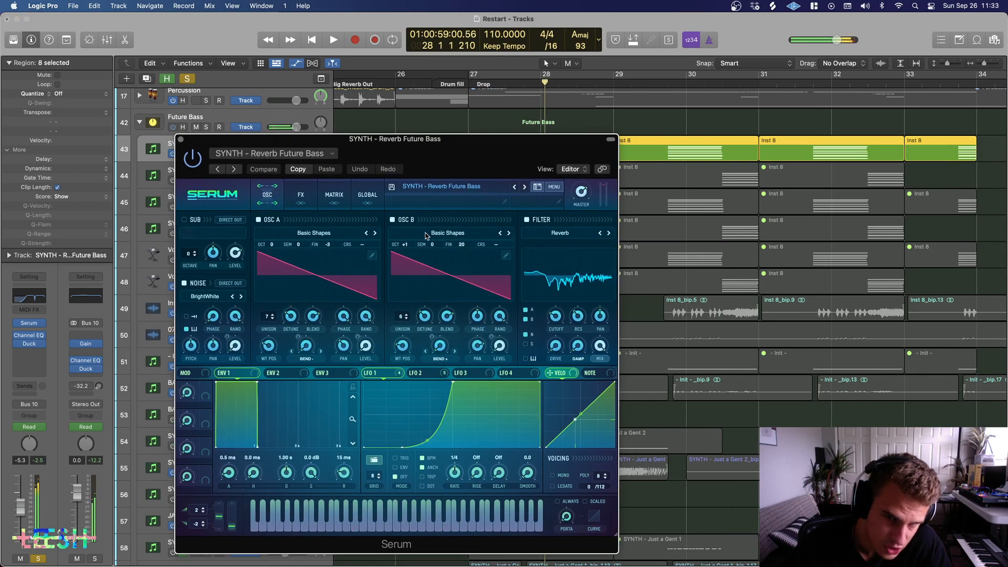
Step: Examine Serum's modulation matrix for the Reverb Future Bass patch while the chord plays
left_click(335, 193)
key("space")
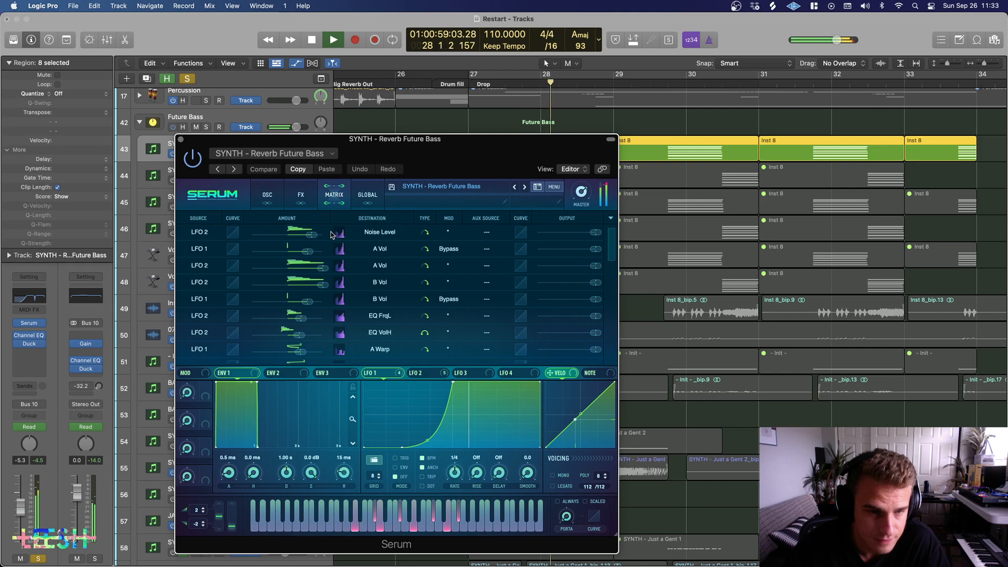
key("space")
mouse_move(610, 241)
left_mouse_down()
mouse_move(609, 260)
mouse_move(607, 243)
left_mouse_up()
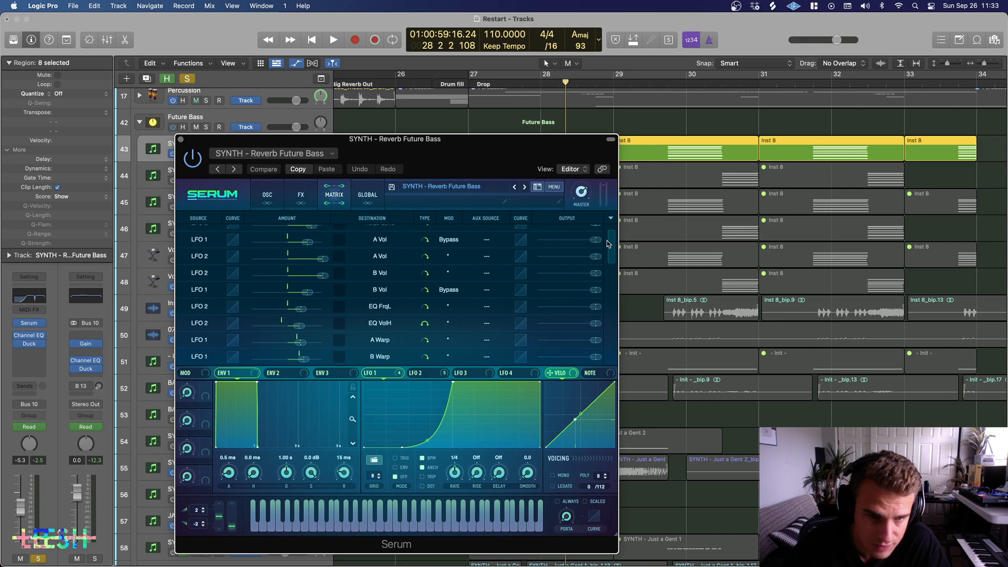
Step: Return to Serum's oscillator page and compare the chord with the Reverb filter's source routing off and on
left_click(267, 195)
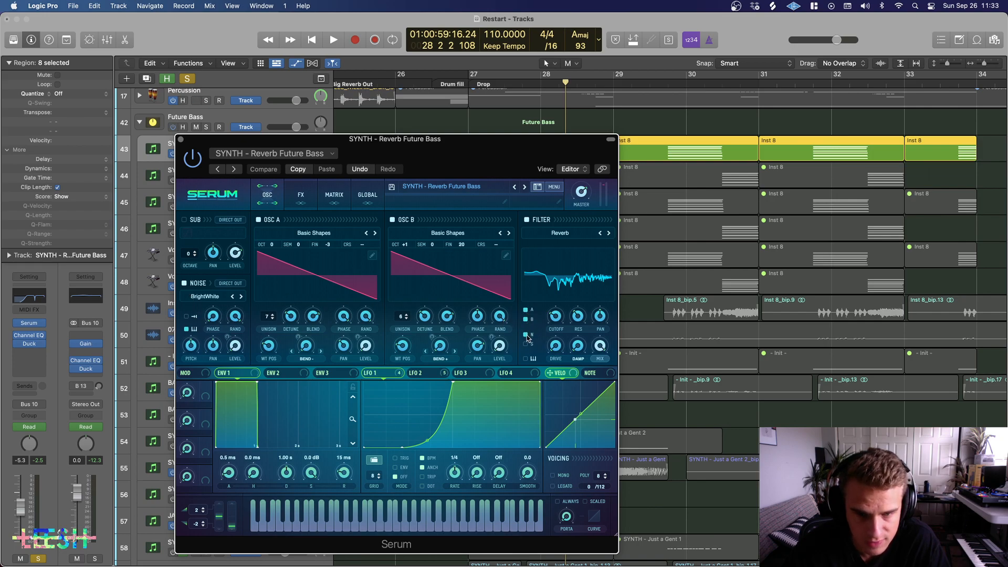
key("space")
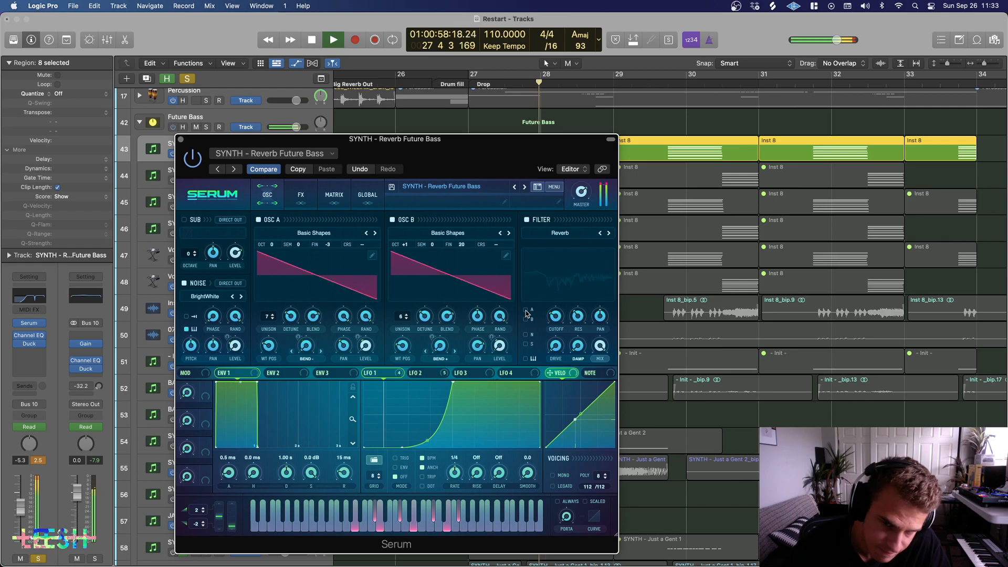
key("space")
left_click(526, 311)
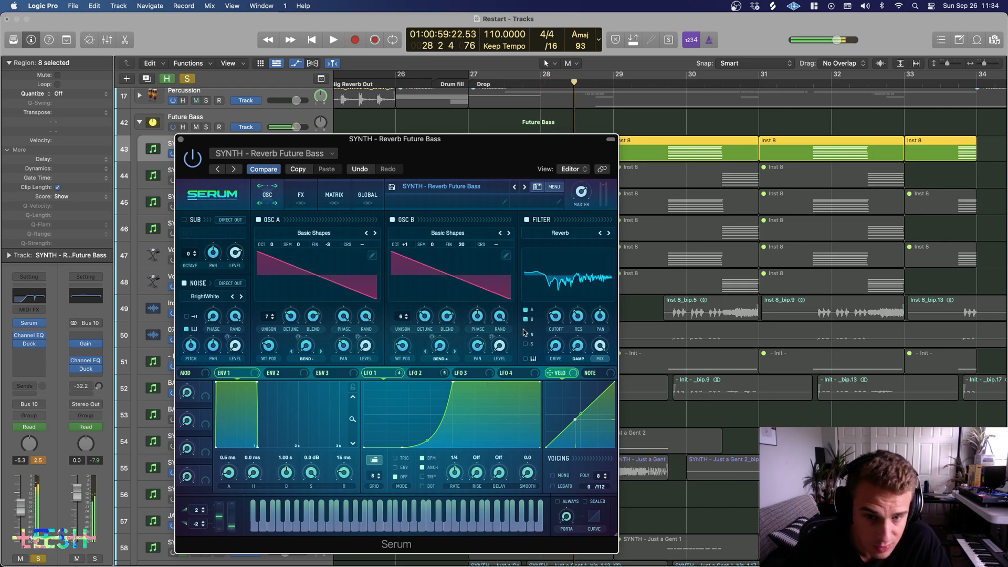
key("space")
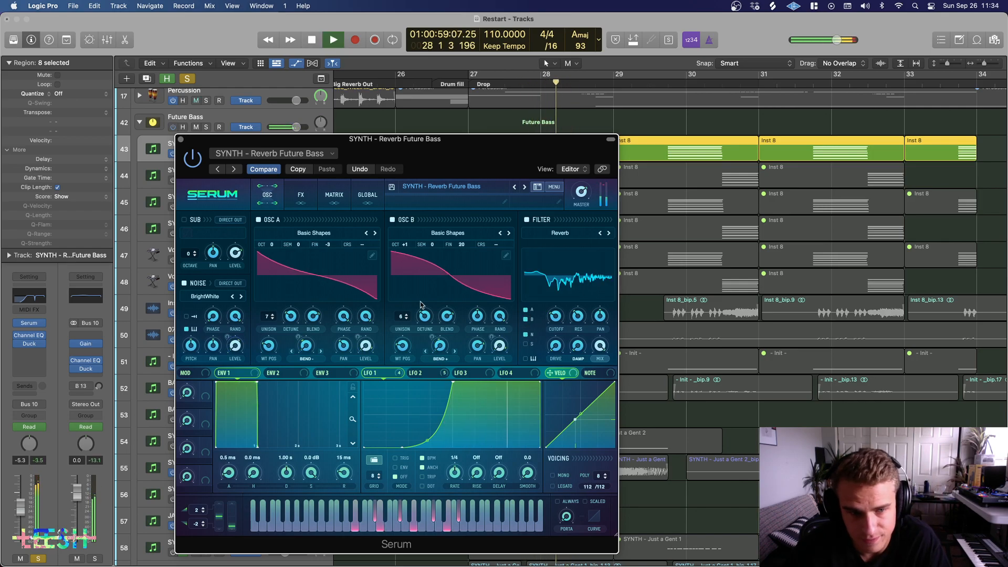
Step: Audition the patch while viewing Serum's effects page and the LFO 2 curve
left_click(301, 195)
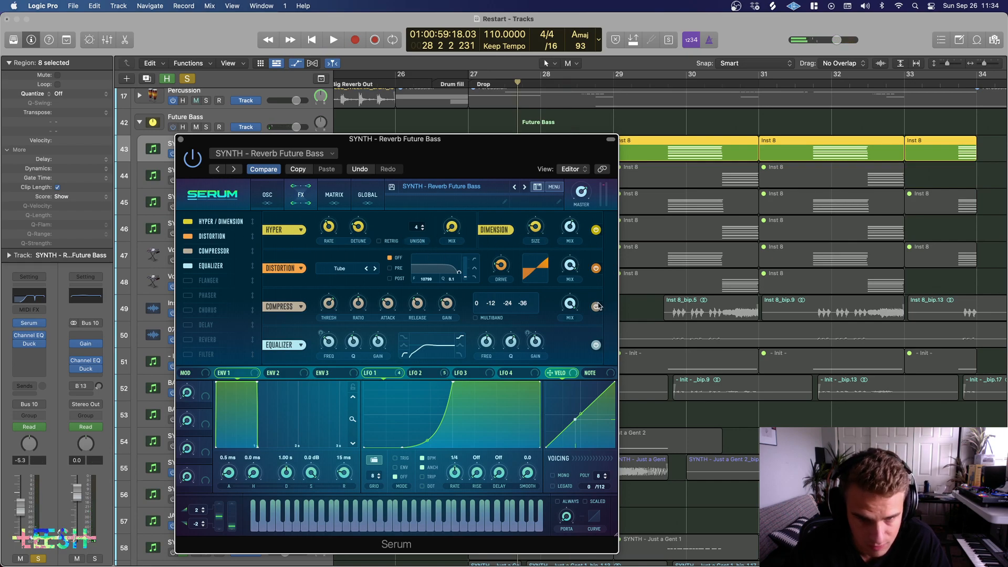
key("space")
key("space")
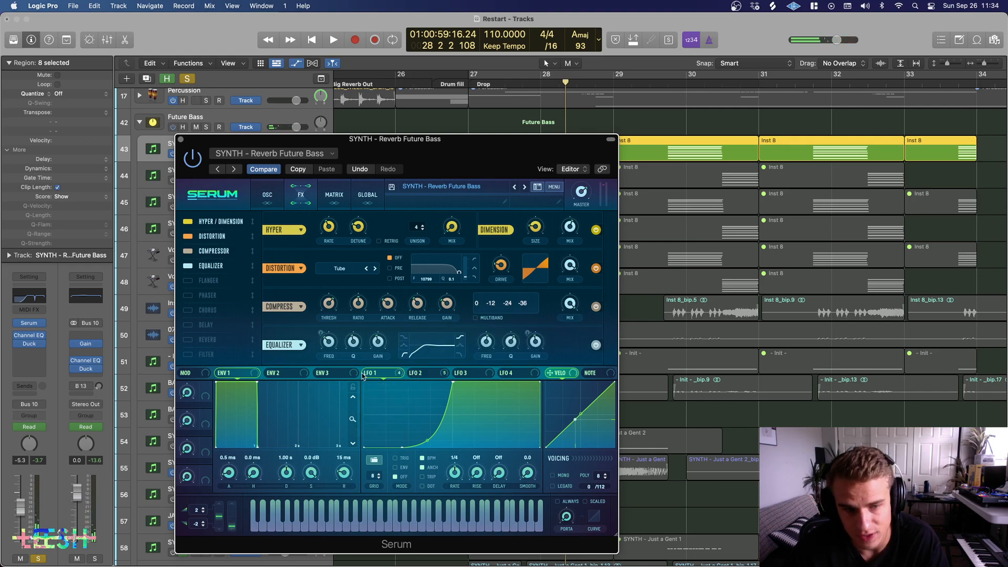
left_click(415, 374)
key("space")
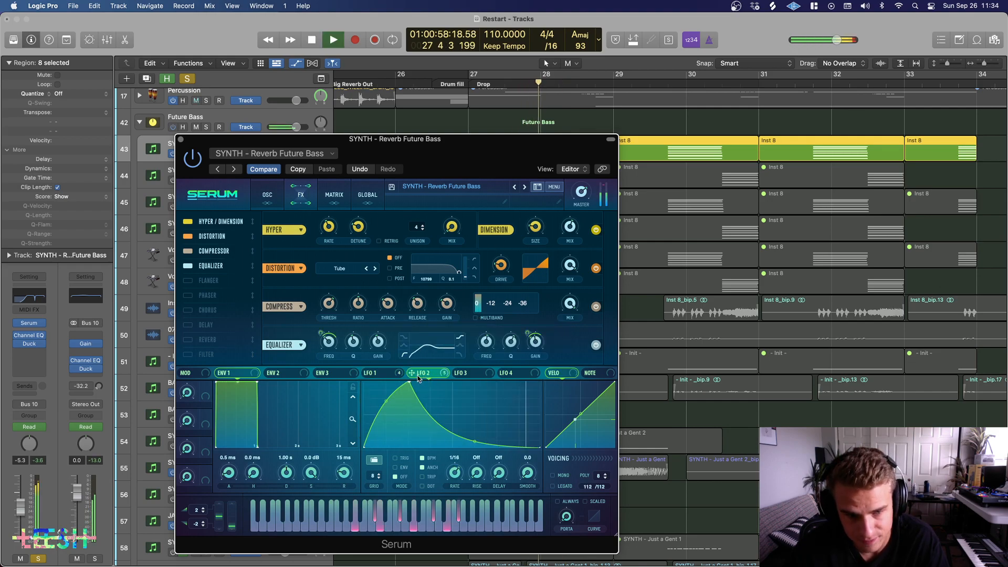
key("space")
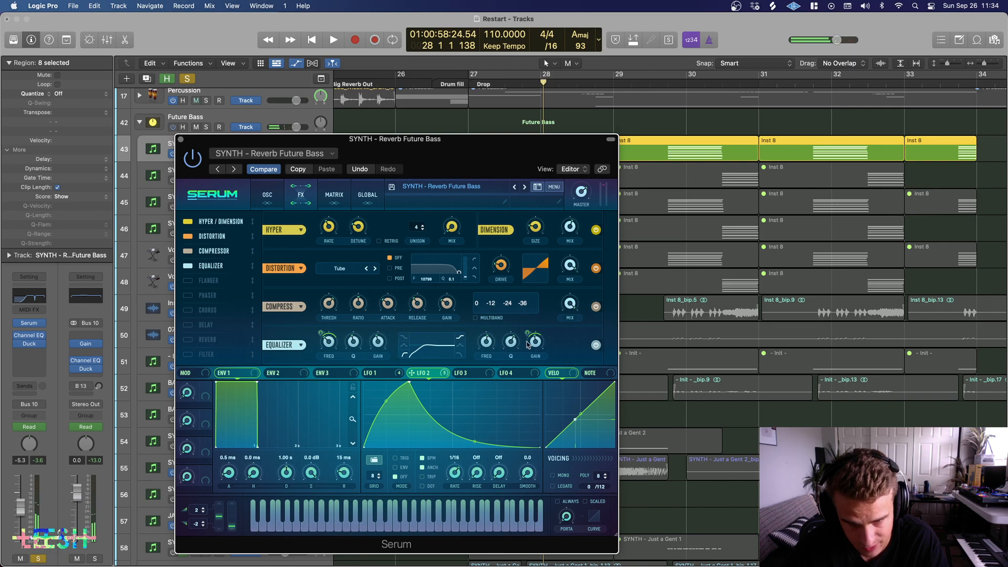
Step: Replay the chord while checking the modulation source of the equalizer's high-band gain on Serum's effects page, and close the Serum window
key("space")
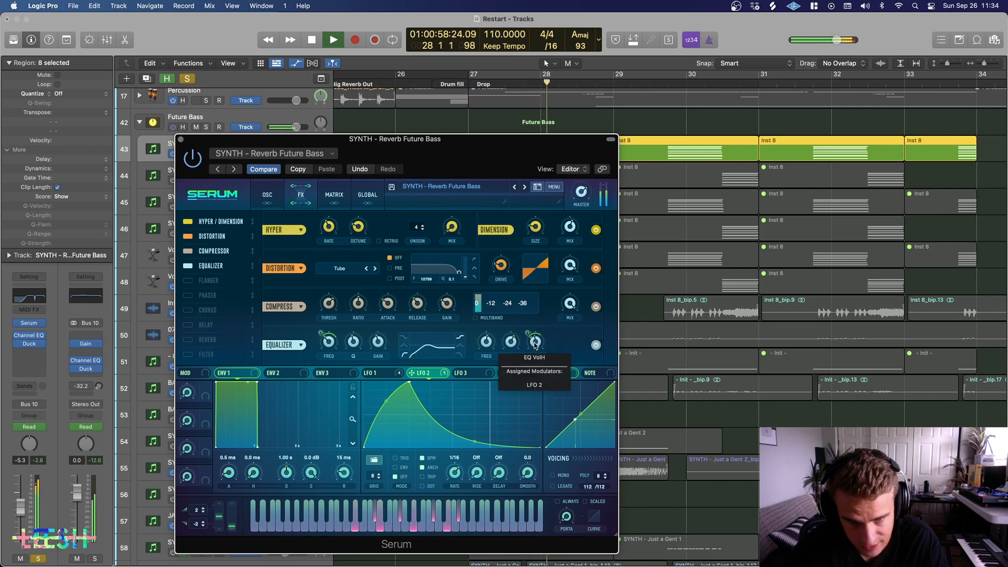
key("space")
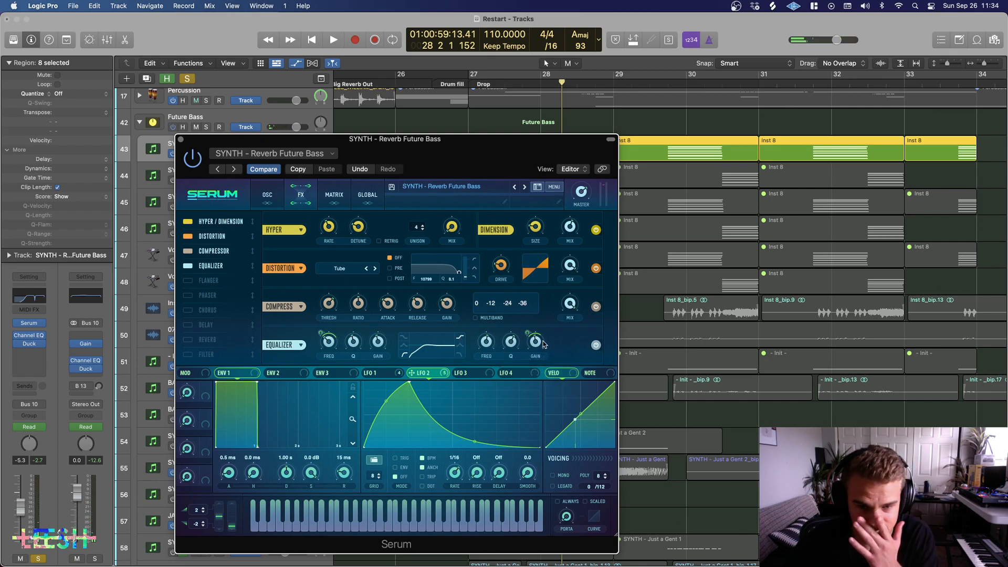
mouse_move(536, 343)
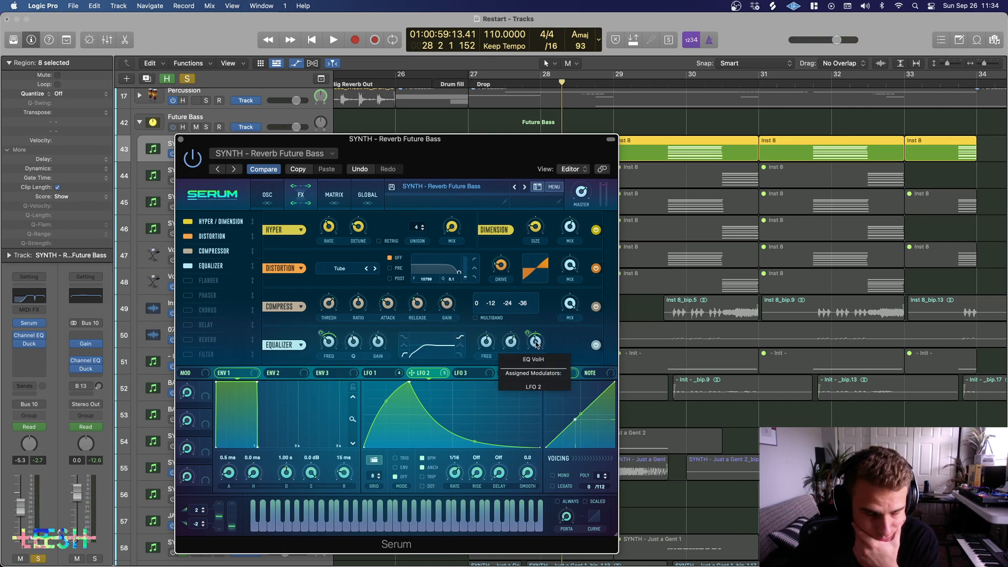
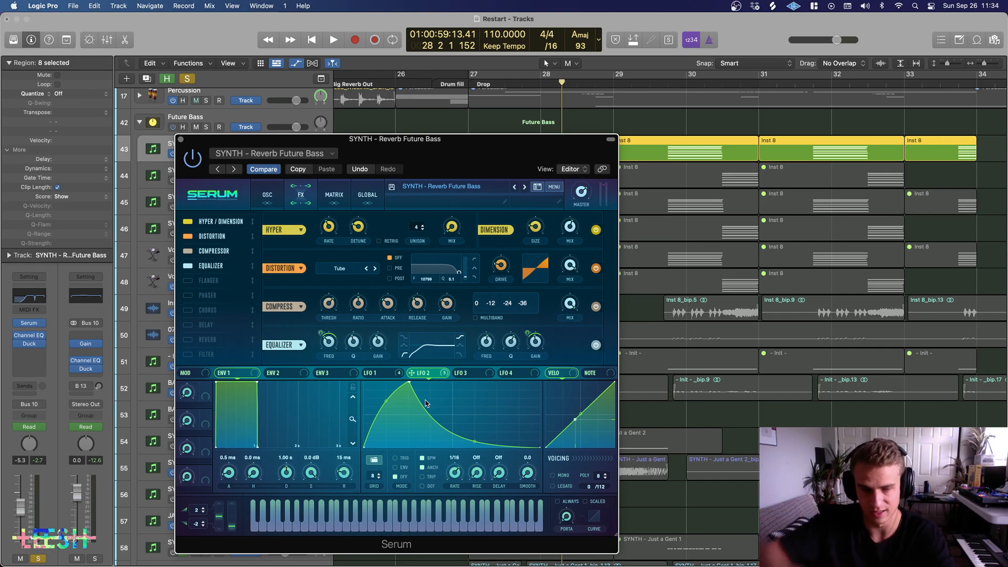
key("space")
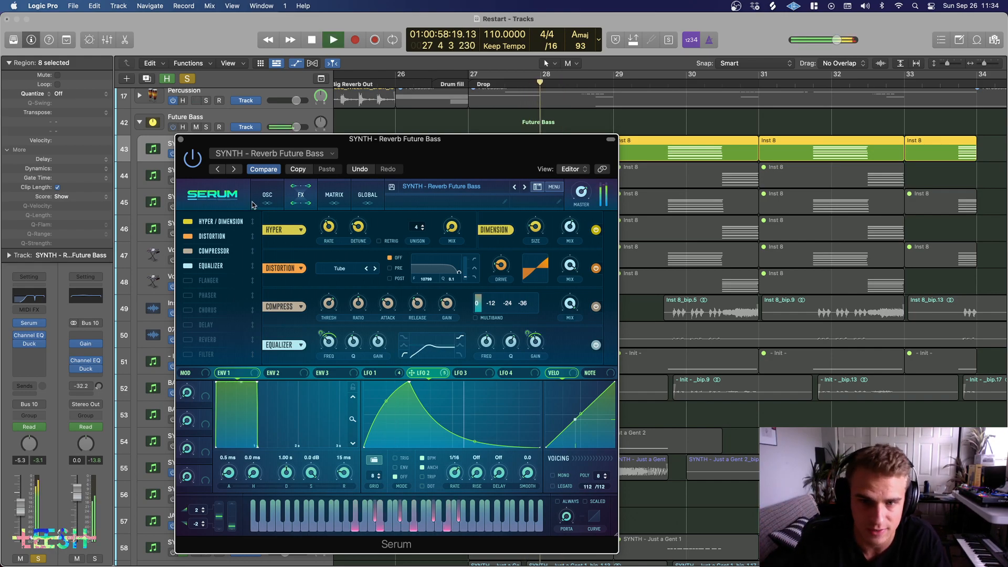
key("space")
left_click(182, 140)
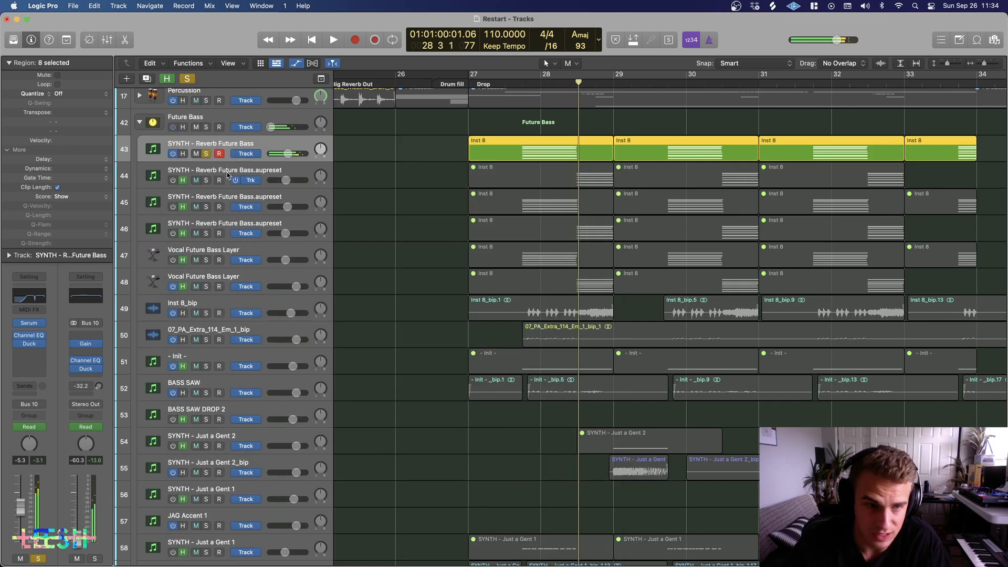
Step: Solo the second Reverb Future Bass track, unmute its regions and play it together with the first from just before bar 28
left_click(651, 84)
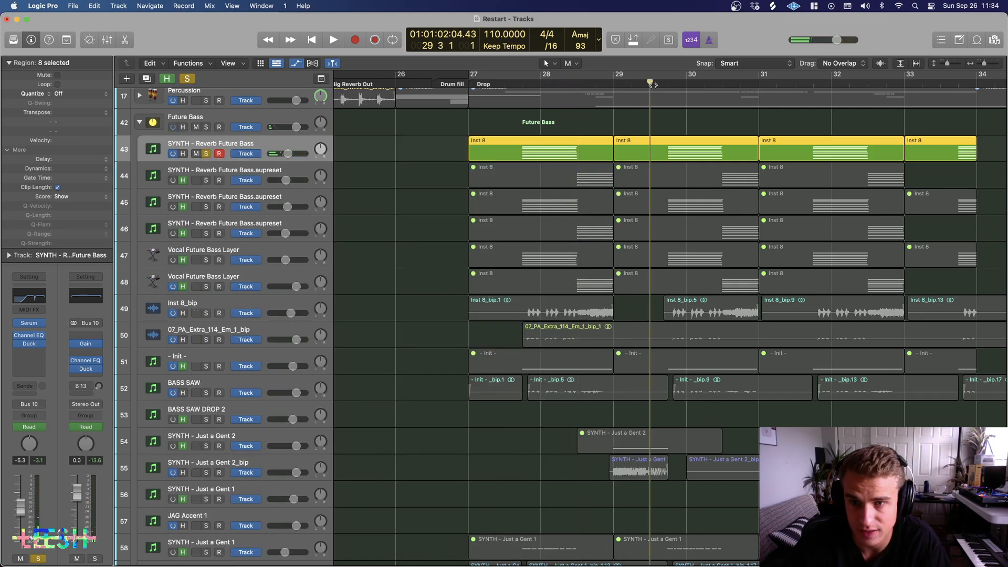
left_click(211, 179)
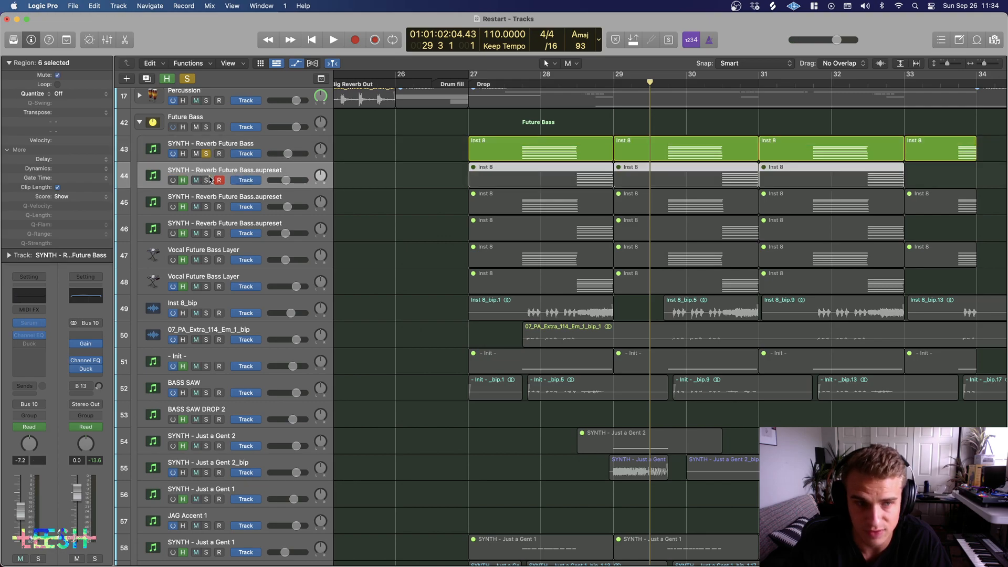
left_click(206, 180)
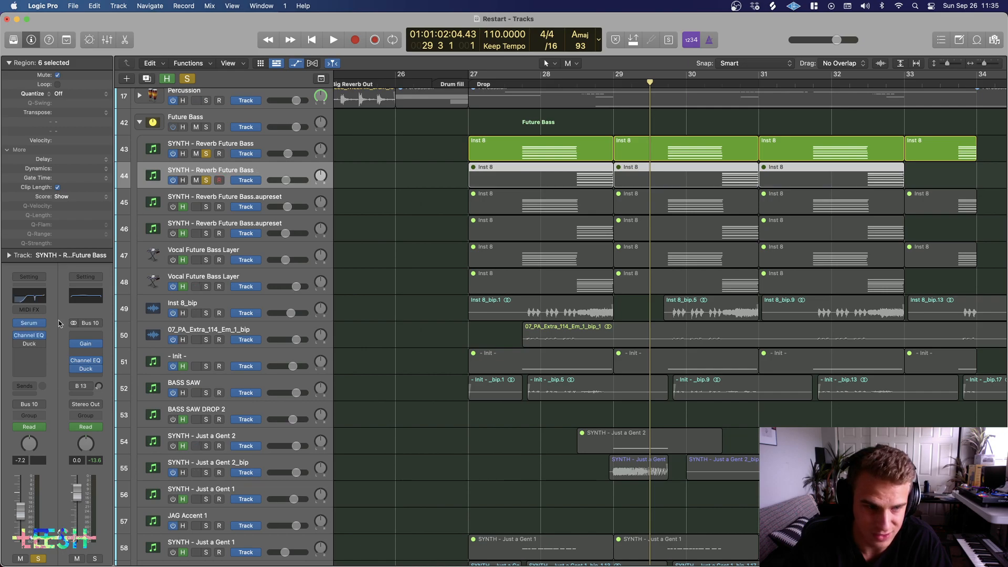
key("ctrl+m")
key("space")
left_click(537, 80)
key("space")
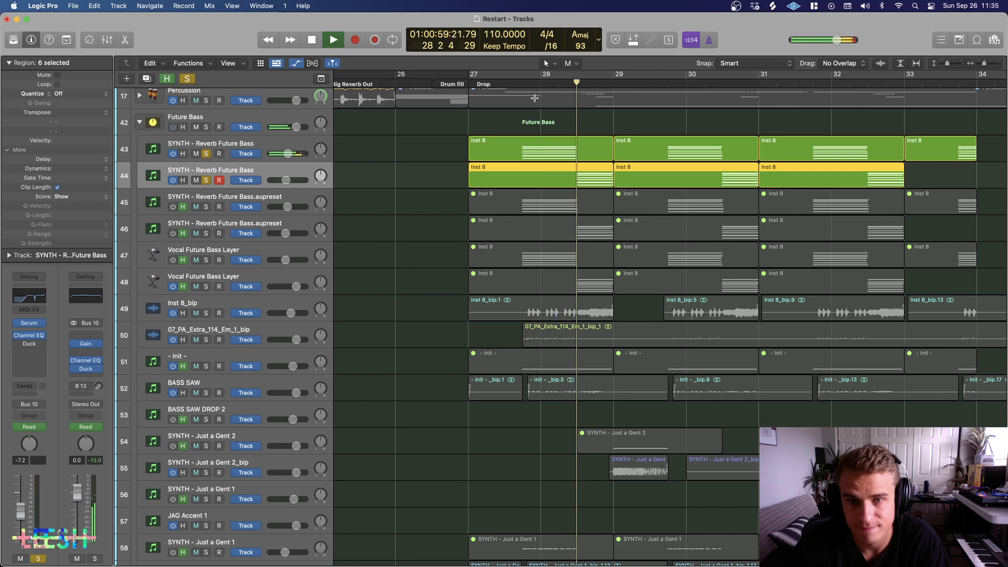
key("space")
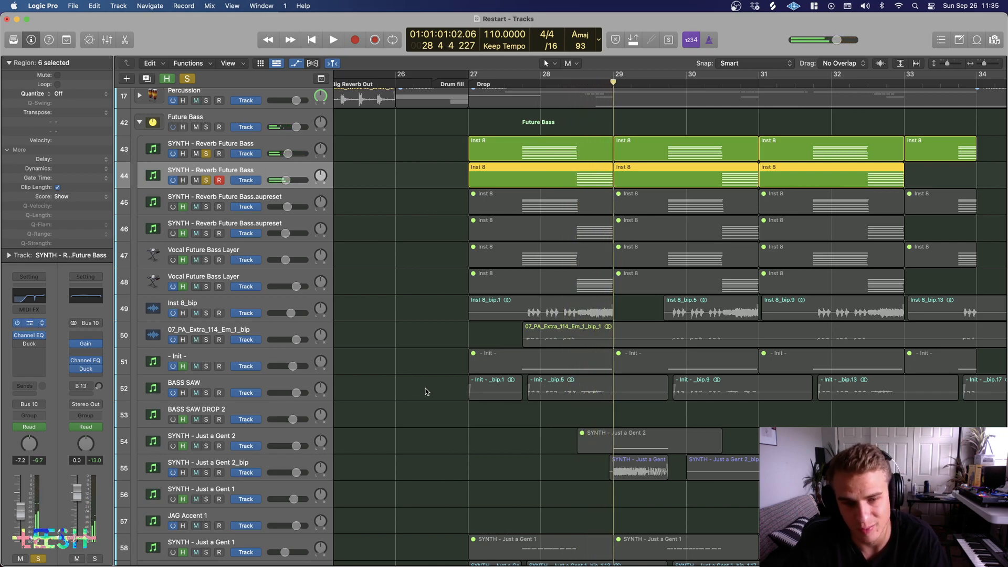
Step: Audition both tracks while viewing the second track's Serum oscillators and Reverb filter, and close the Serum window
left_click(561, 372)
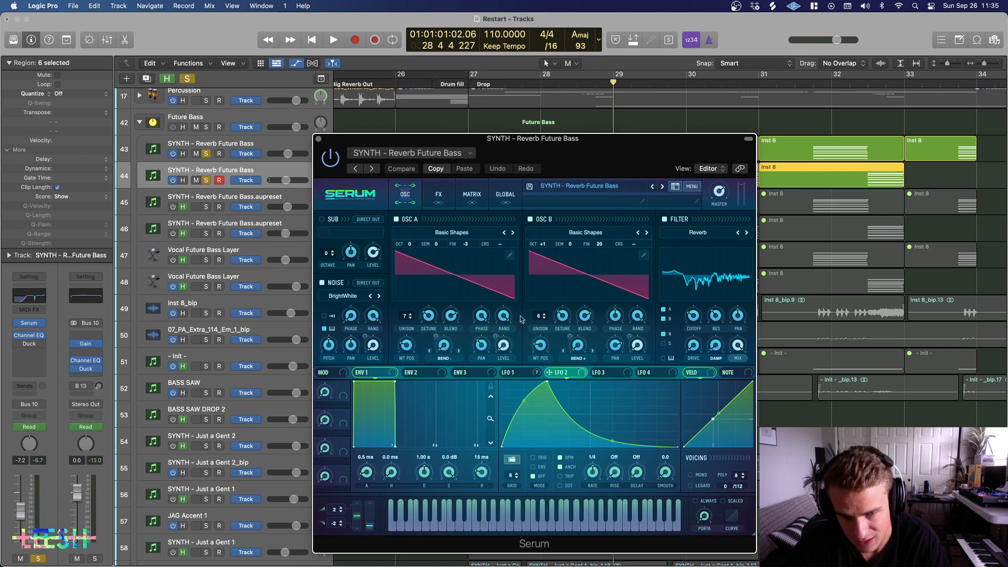
key("space")
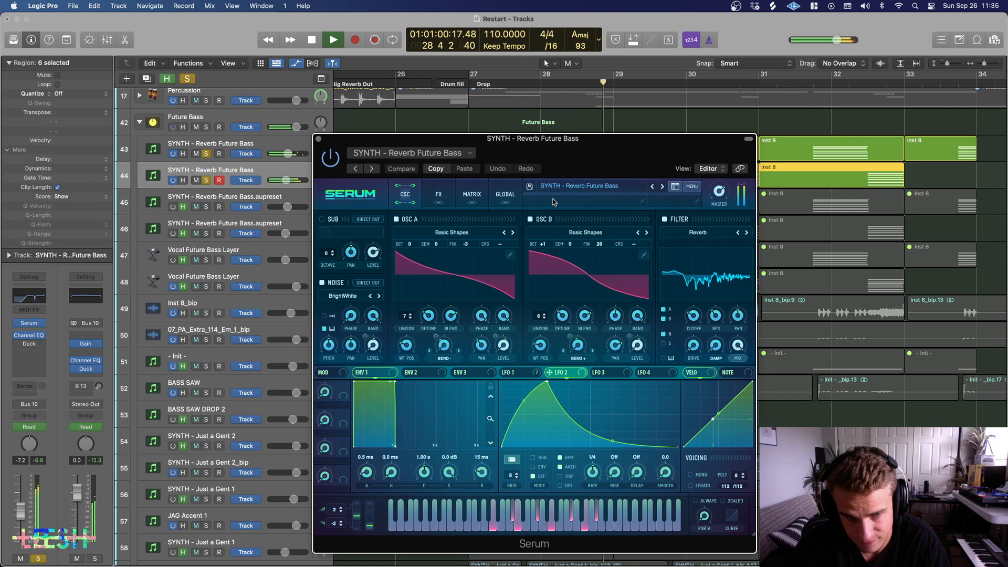
key("space")
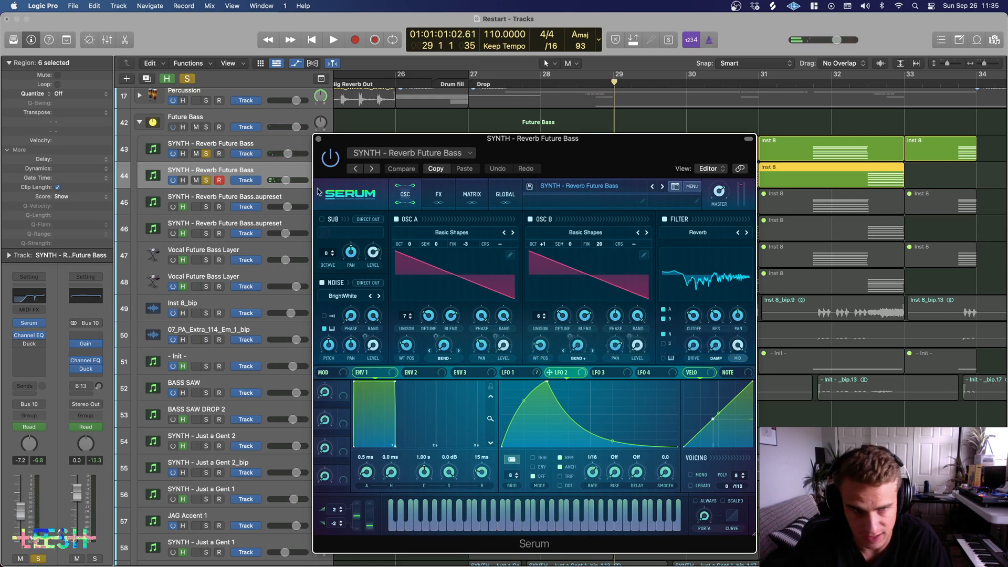
left_click(318, 140)
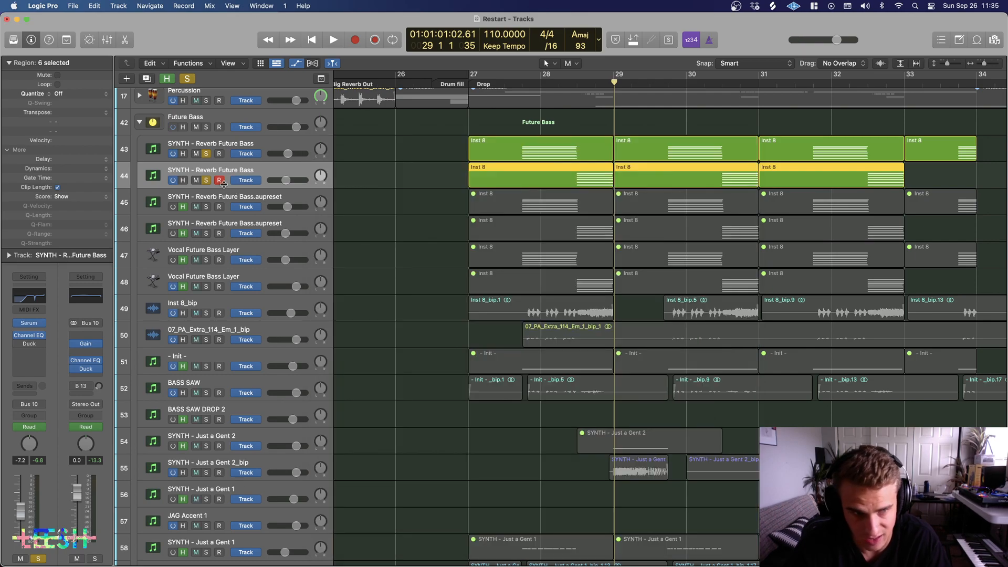
Step: Unsolo and switch off the first two Reverb Future Bass tracks and mute their regions
left_click(206, 180)
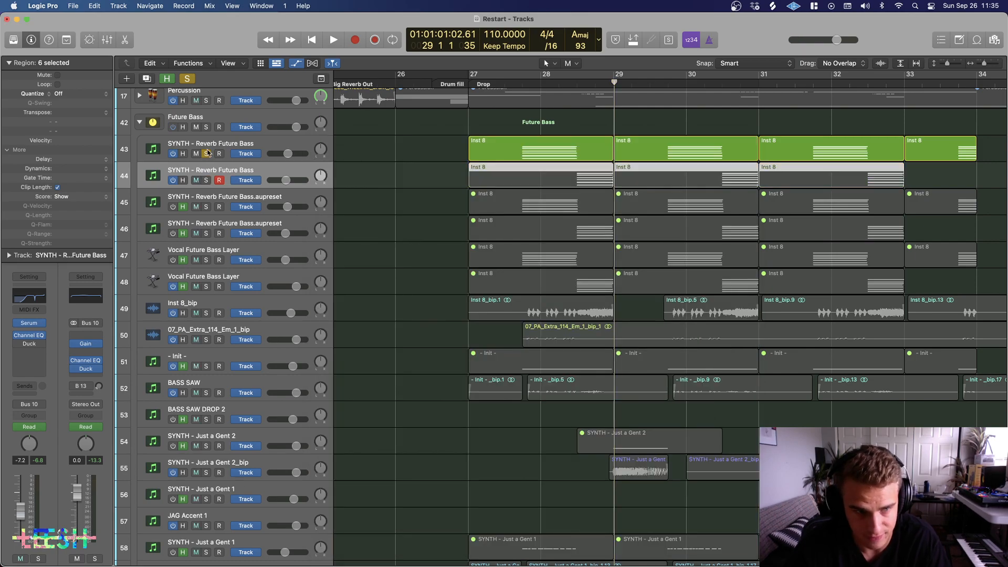
left_click(173, 154)
left_click(172, 180)
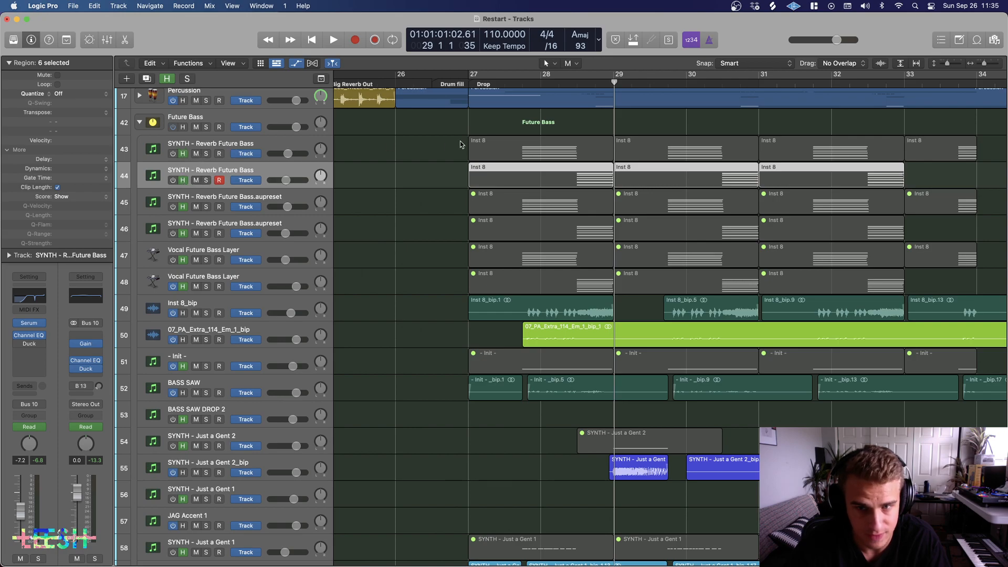
left_click(312, 147)
left_click(306, 169, "shift")
left_click(525, 175, "super")
Step: Switch on and solo the third Reverb Future Bass track, unmute its regions and play it from just before bar 28
left_click(194, 201)
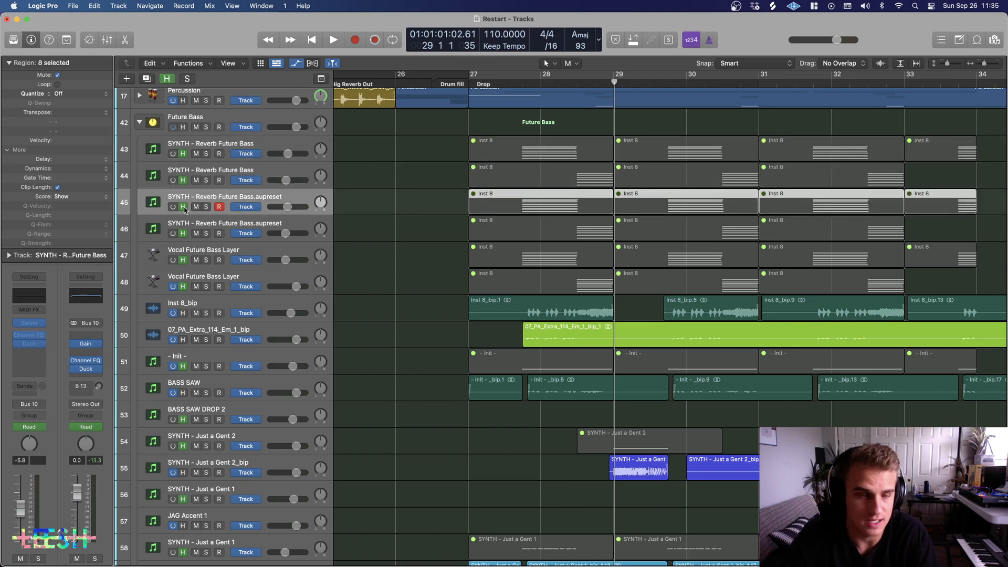
left_click(173, 207)
left_click(206, 207)
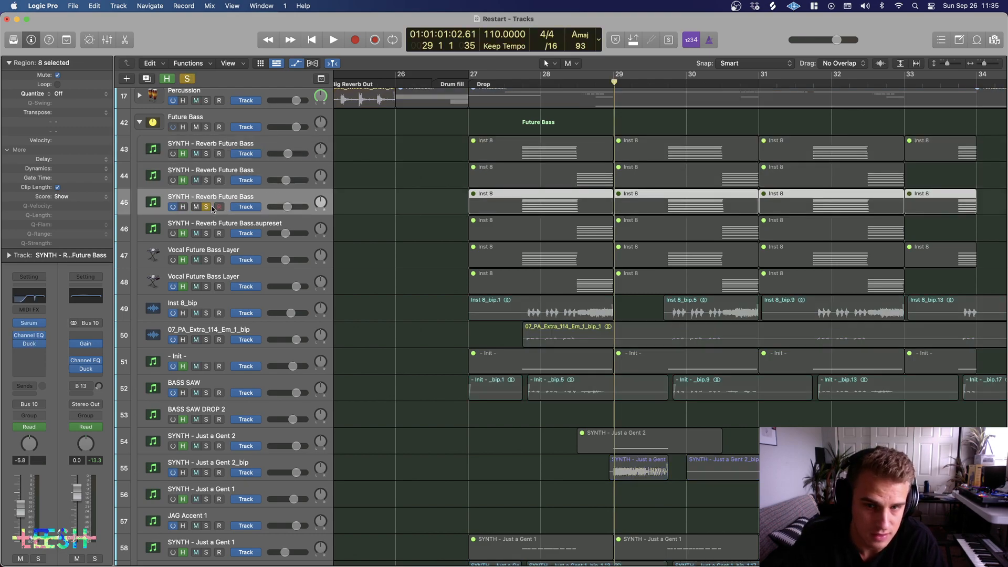
left_click(526, 201, "super")
left_click(522, 82)
key("space")
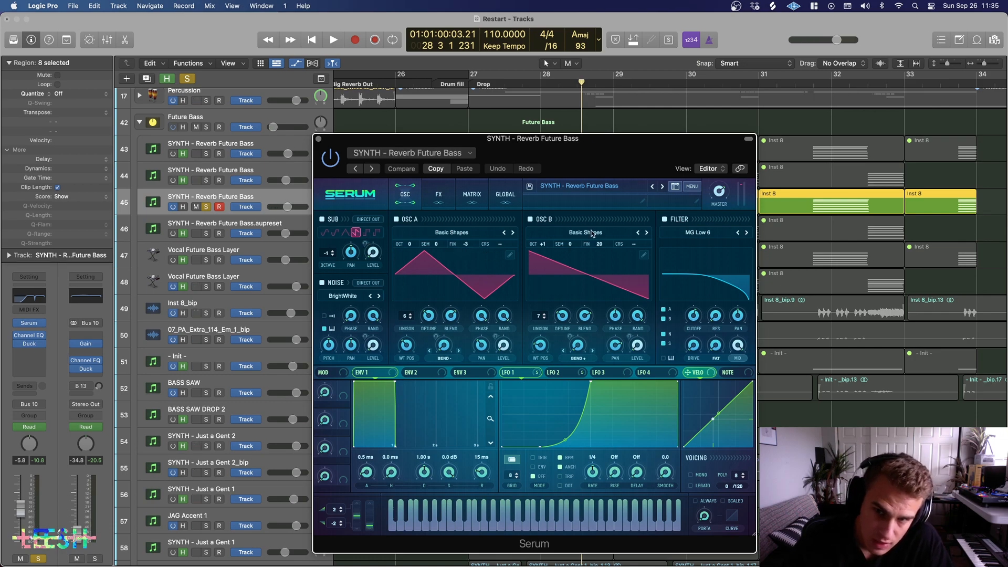
Step: Play the third track's chord while viewing its Serum oscillator page, and move the Serum window off the earlier regions
key("space")
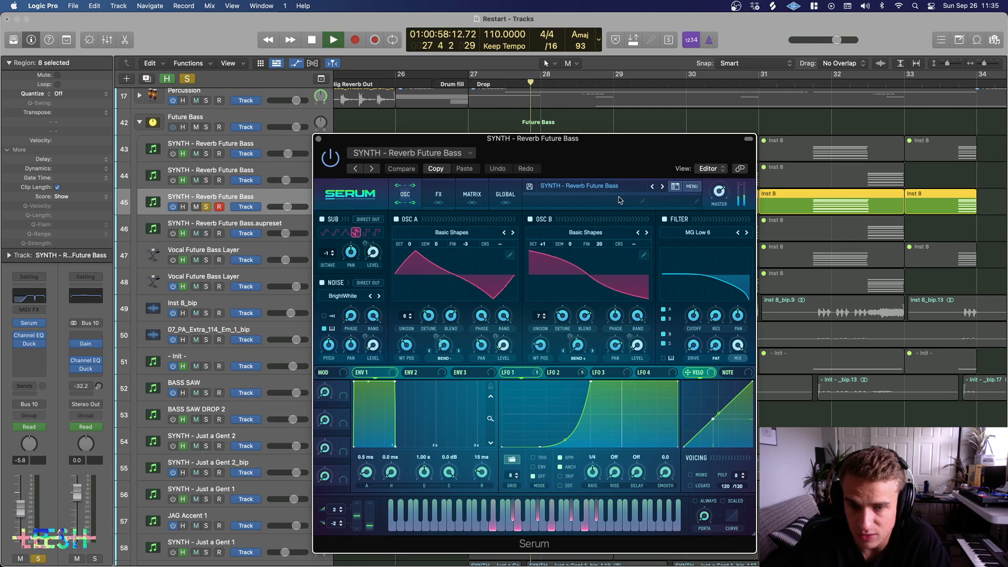
key("space")
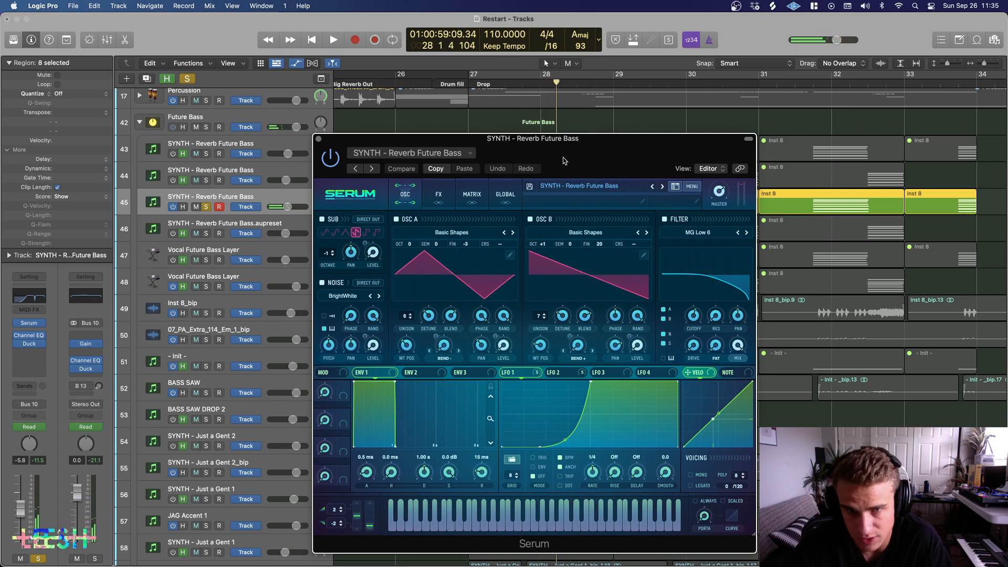
left_click_drag(564, 159, 634, 180)
Step: Audition the third track repeatedly while examining the Hyper, Distortion, Equalizer and Compressor on Serum's effects page
key("space")
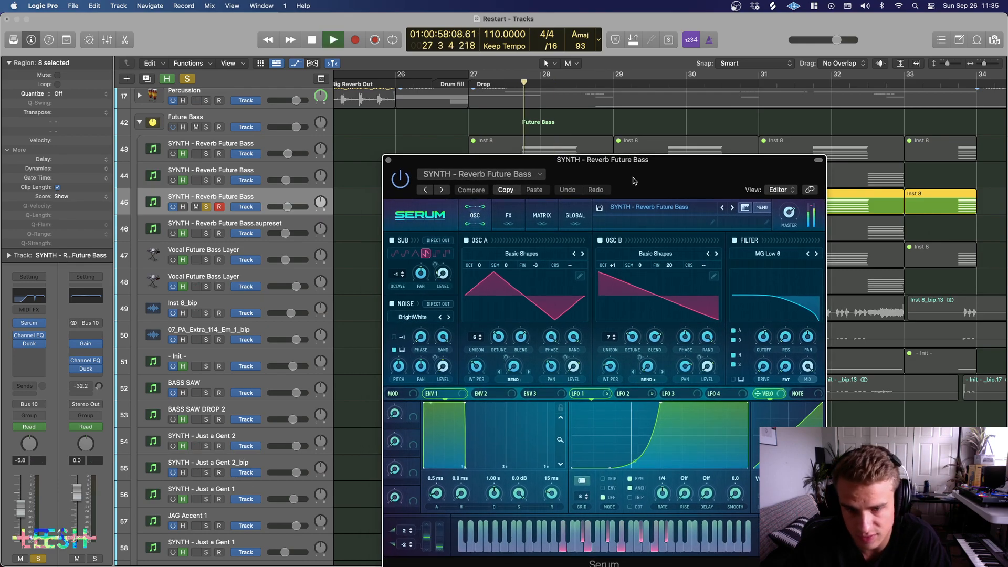
left_click(505, 218)
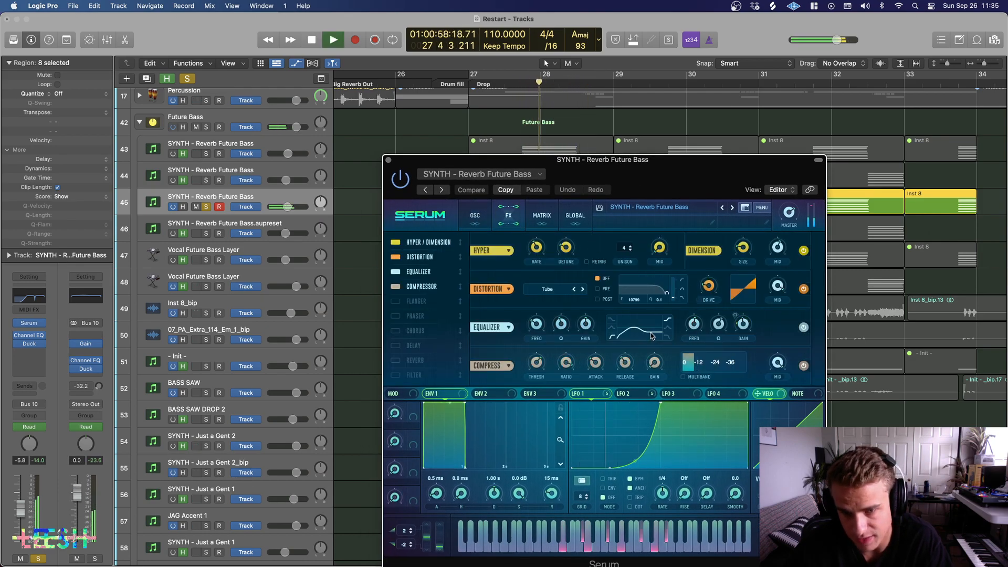
key("space")
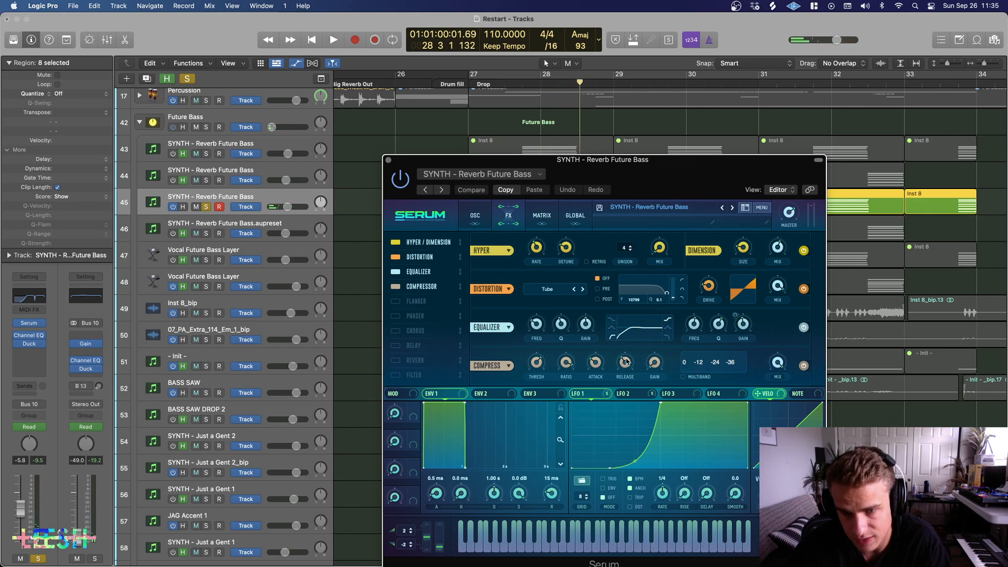
key("space")
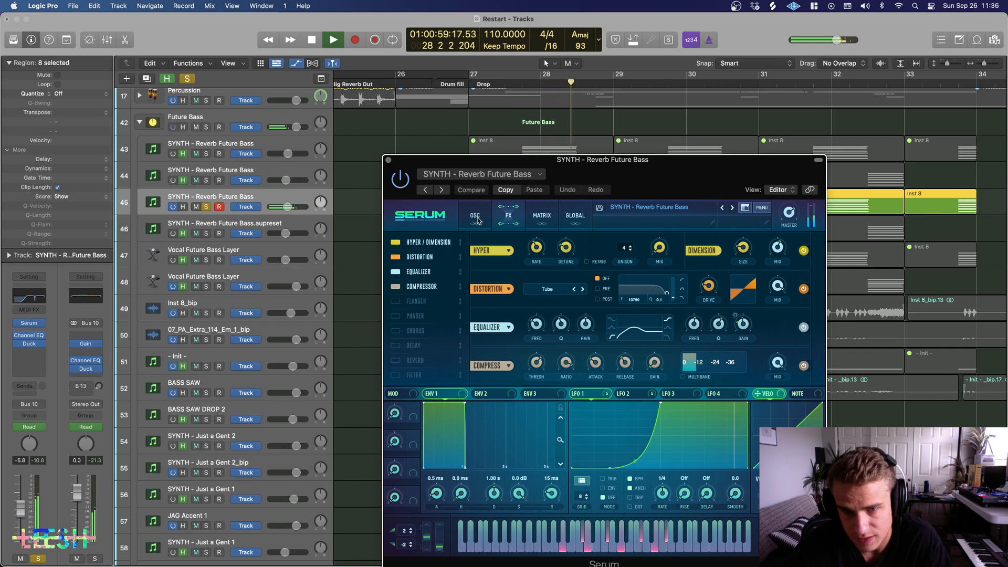
key("space")
key("space")
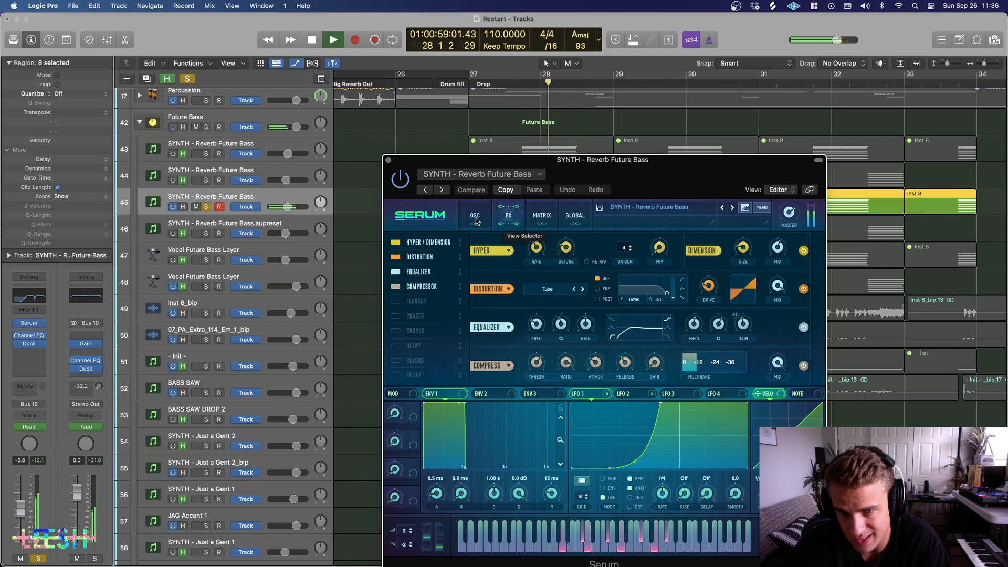
key("space")
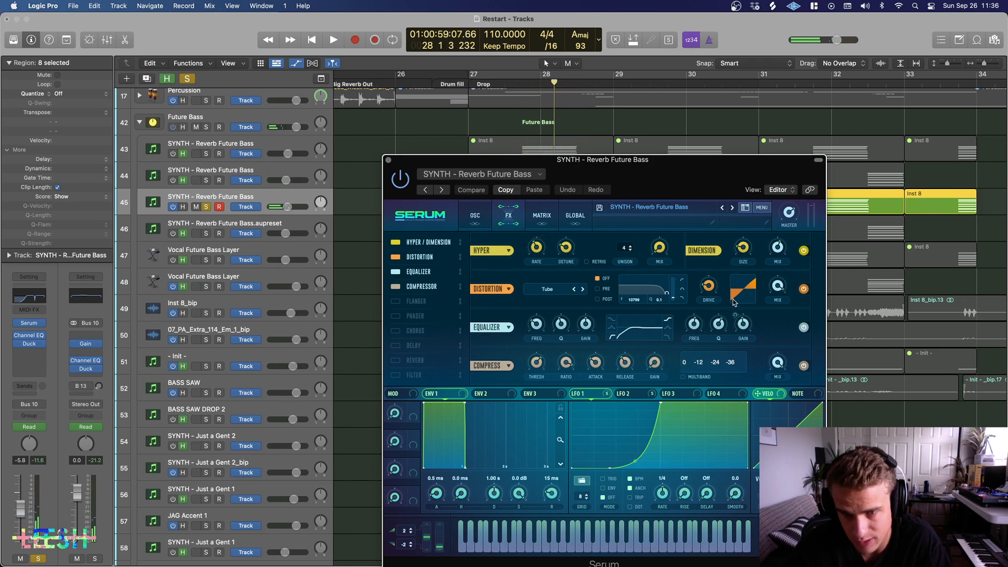
Step: Return to the third track's Serum oscillator page, replay the chord and close the Serum window
left_click(474, 212)
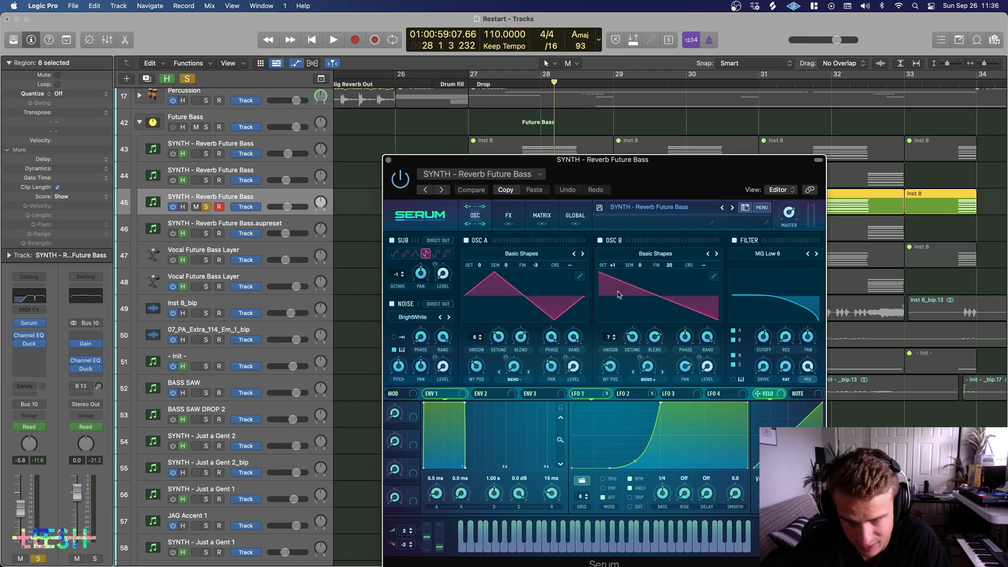
key("space")
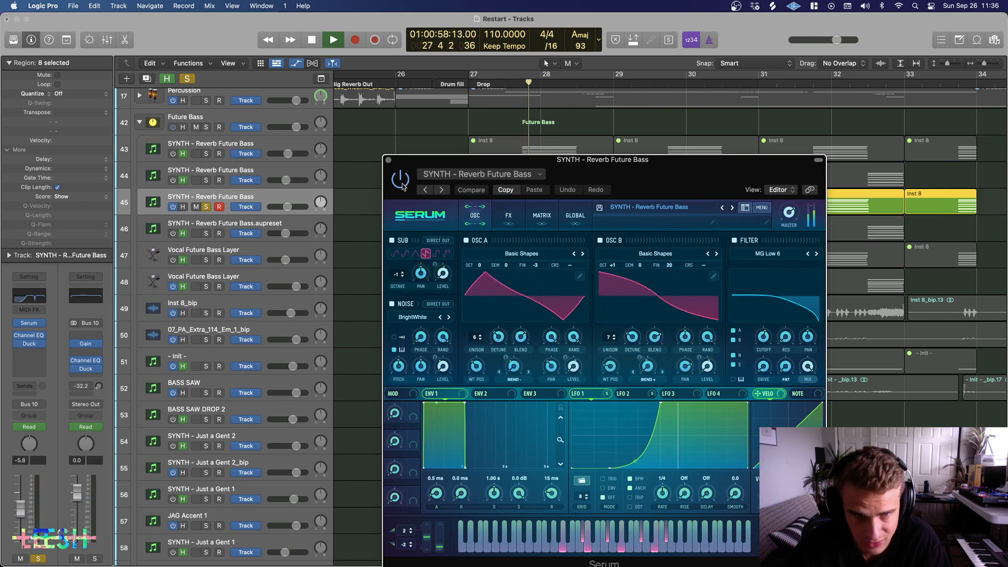
key("space")
left_click(388, 161)
Step: Unsolo the third Reverb Future Bass track and switch its power off and back on
left_click(206, 206)
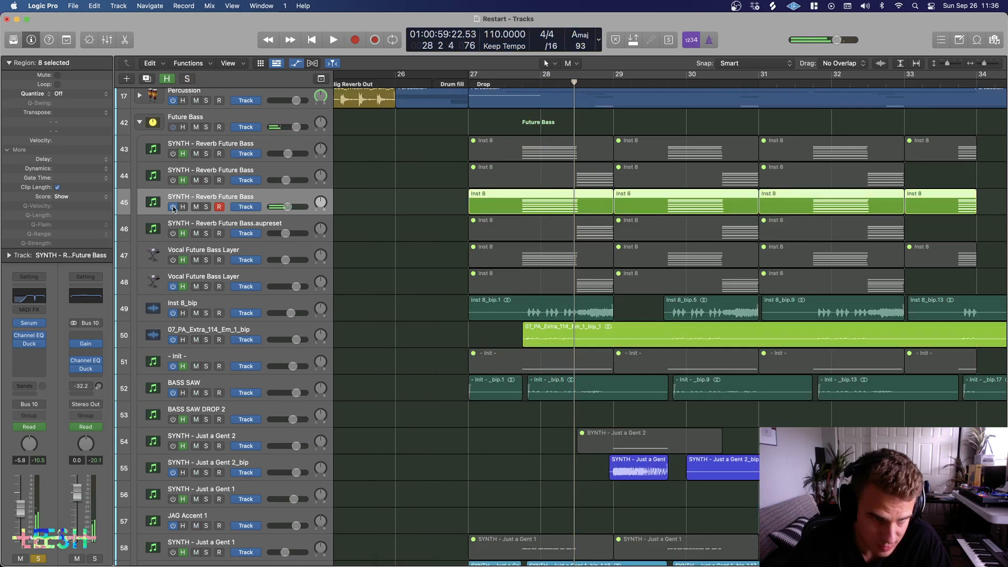
left_click(173, 207)
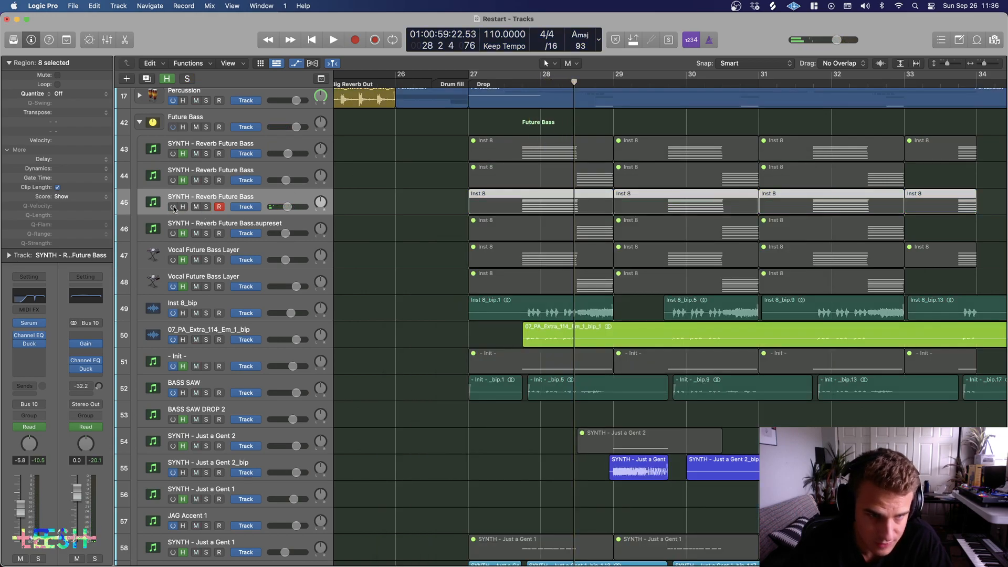
left_click(173, 207)
Step: Open the third track's Inst 8 region in the Piano Roll and select all notes of its first chord for a closer look
double_click(545, 197)
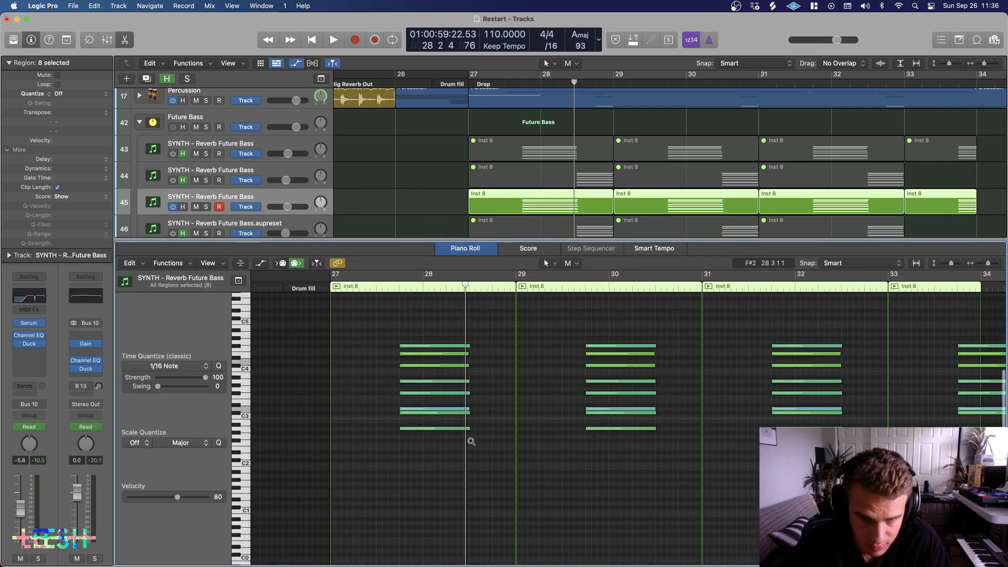
left_click_drag(480, 440, 375, 319)
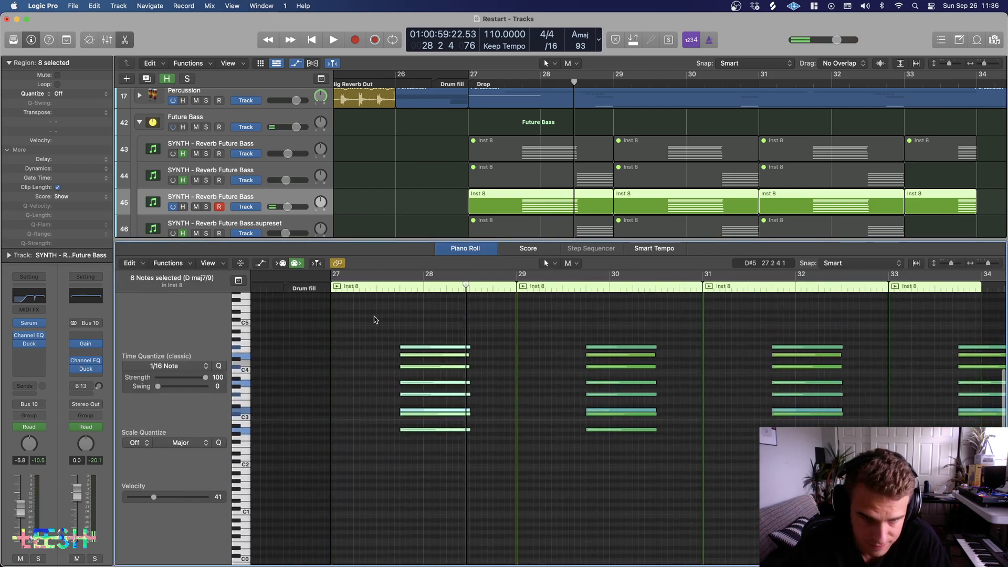
scroll(446, 477, "left", 1)
key("super+Left")
key("super+Left")
key("super+Right")
key("super+Right")
key("super+Right")
left_click(439, 474)
left_click_drag(432, 467, 421, 298)
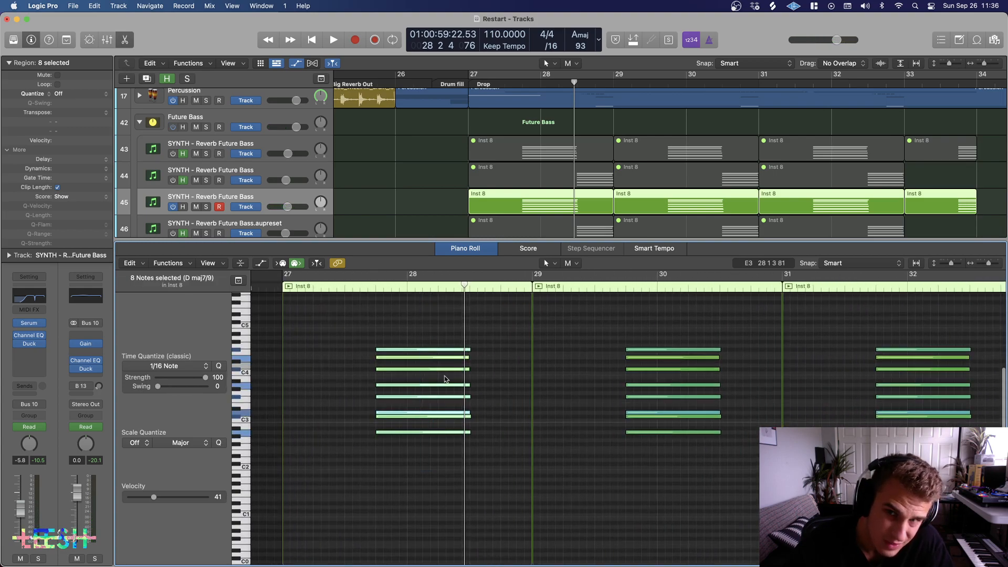
Step: Try the MIDI Activity (In/Out) readout in the control bar display settings and turn it off again
left_click(598, 41)
left_click(615, 41)
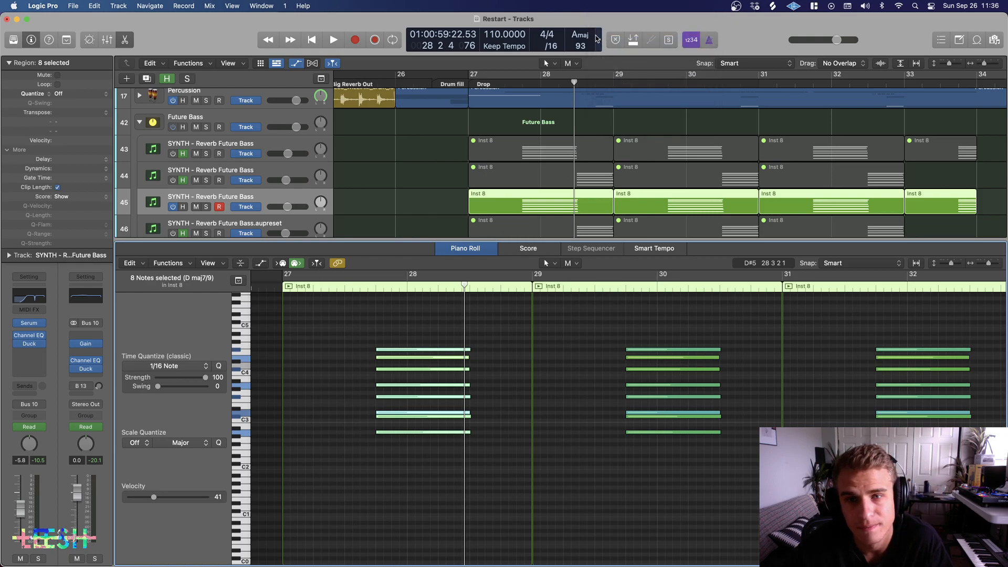
left_click(598, 41)
left_click(615, 105)
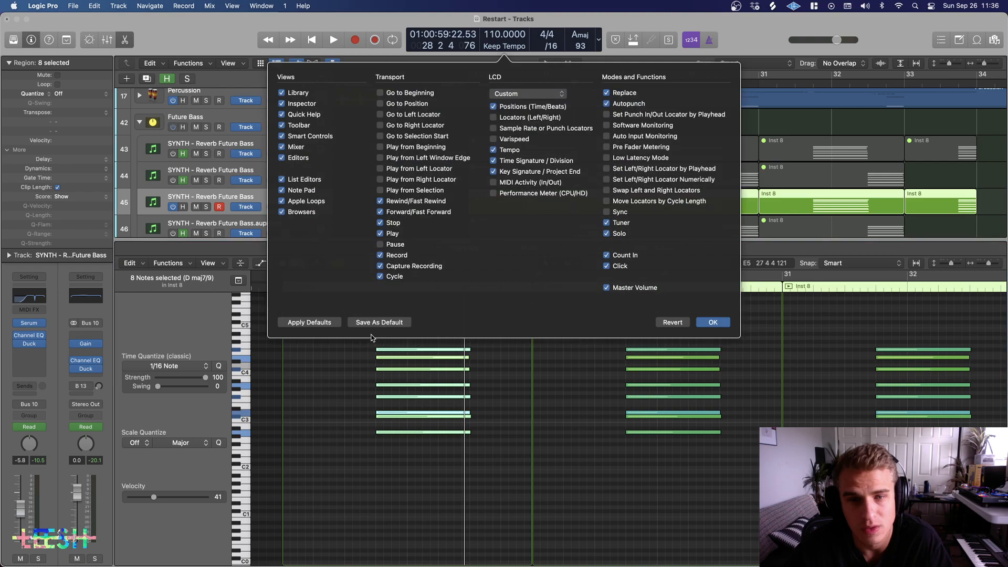
left_click(493, 182)
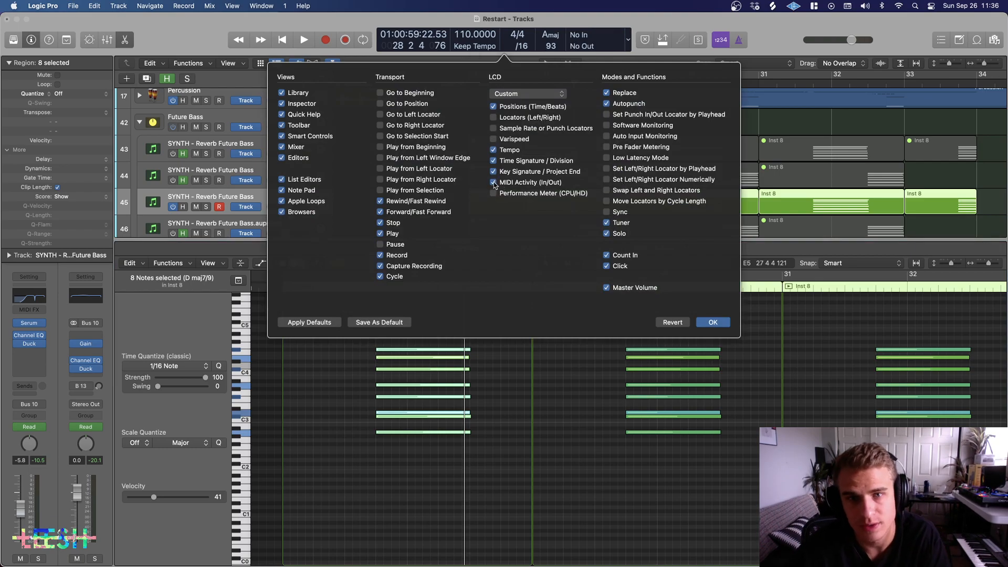
left_click(493, 183)
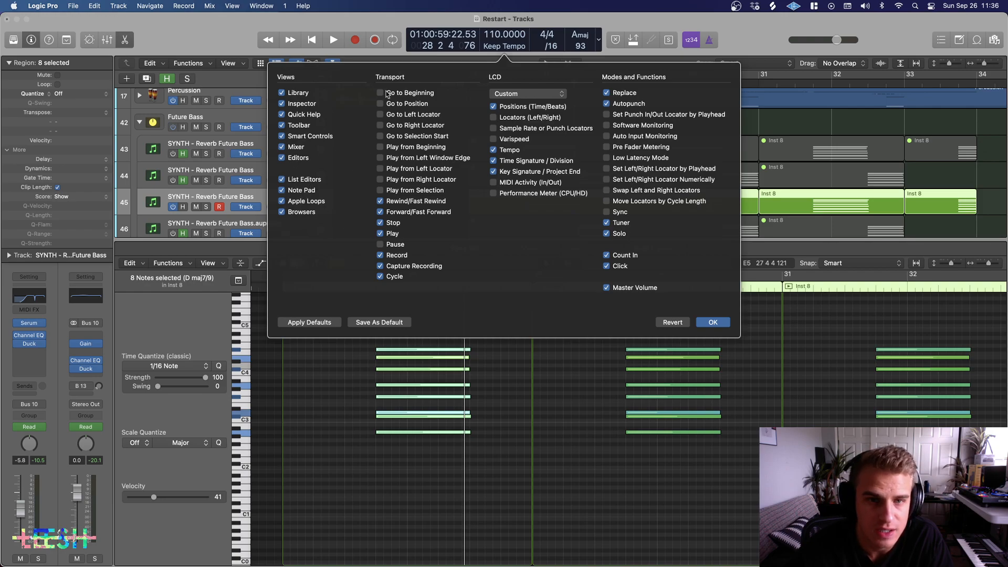
left_click(538, 93)
left_click(539, 95)
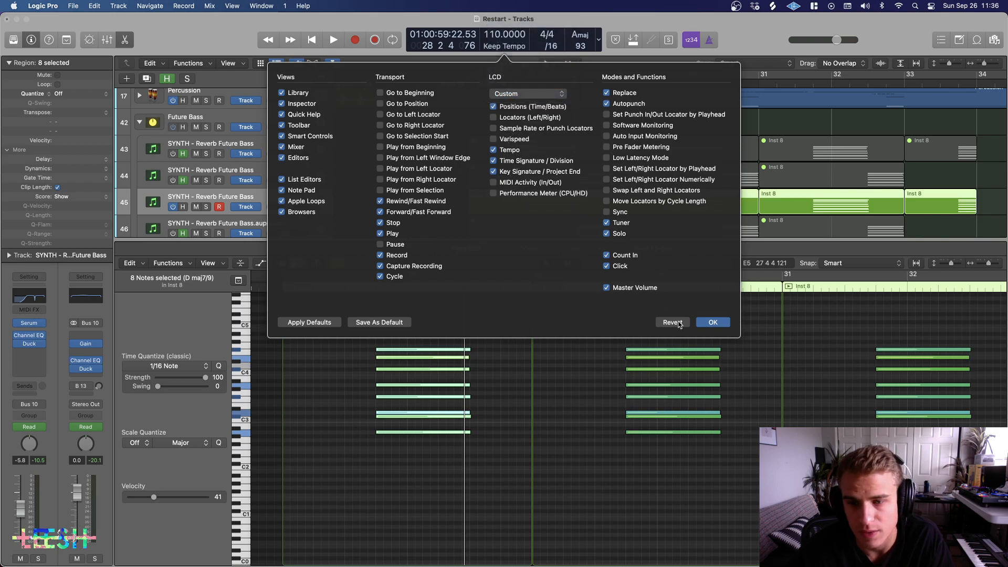
left_click(713, 322)
Step: Solo the third Reverb Future Bass track, select three middle notes of the first chord and replay it
key("space")
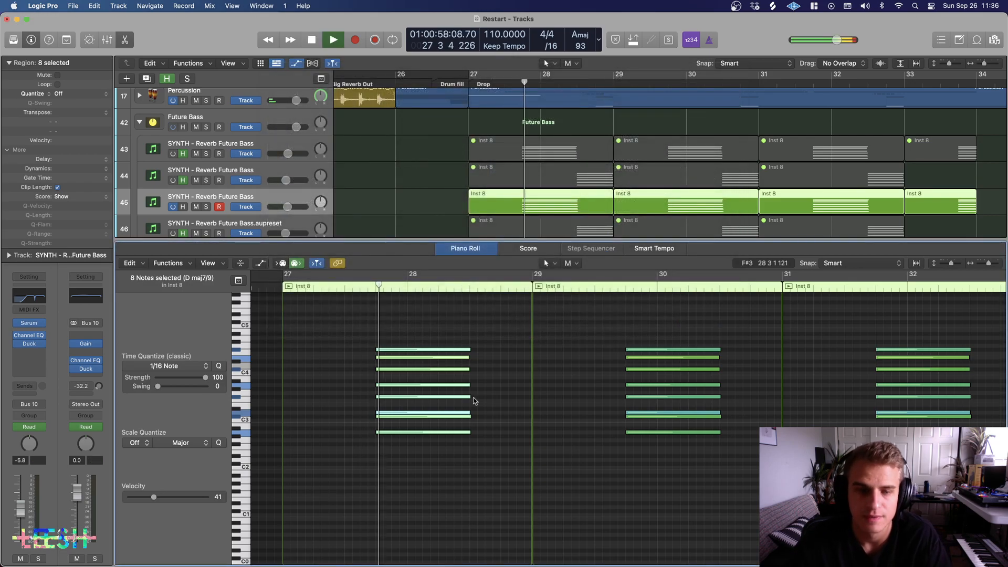
key("s")
key("space")
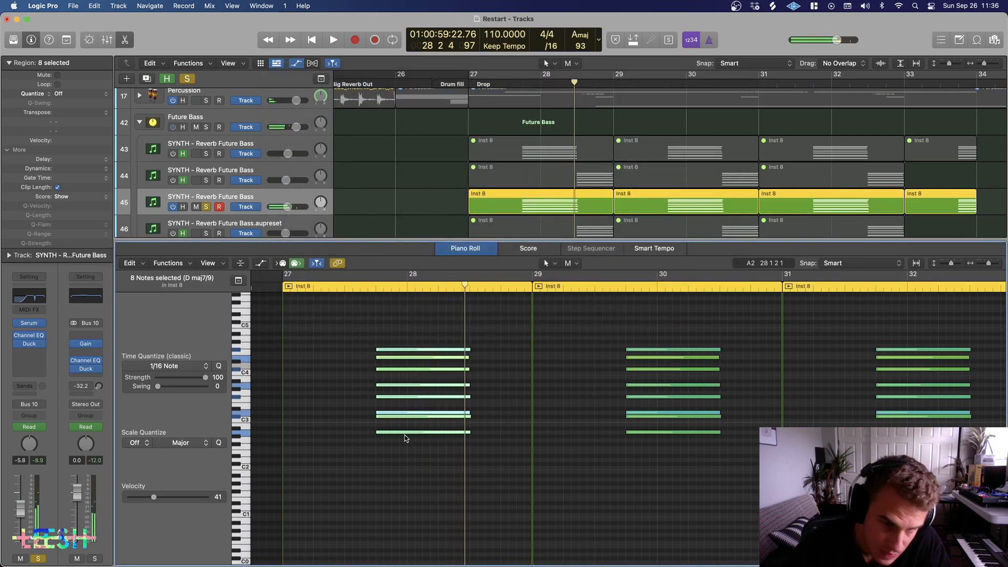
left_click(410, 408)
left_click_drag(410, 410, 408, 366)
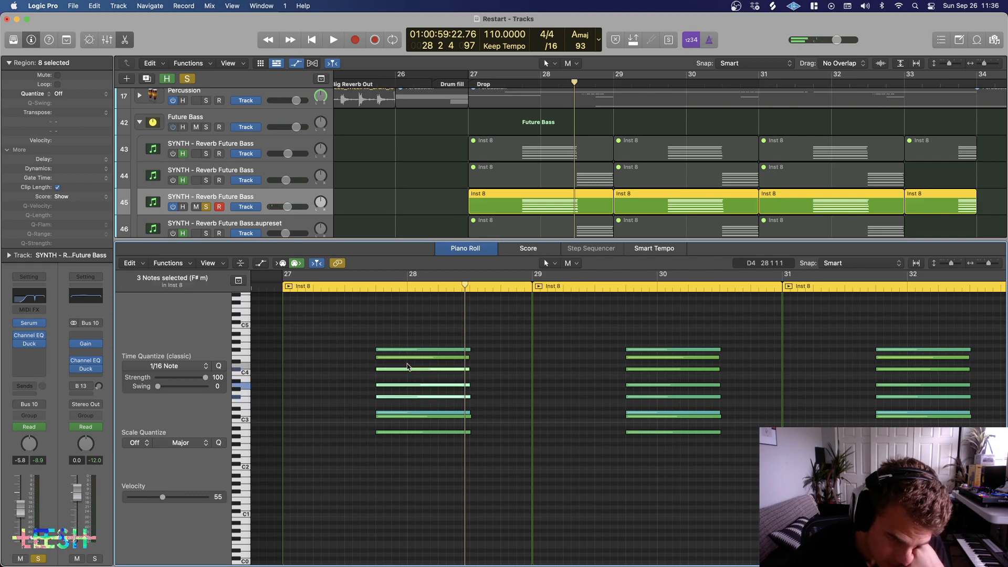
key("space")
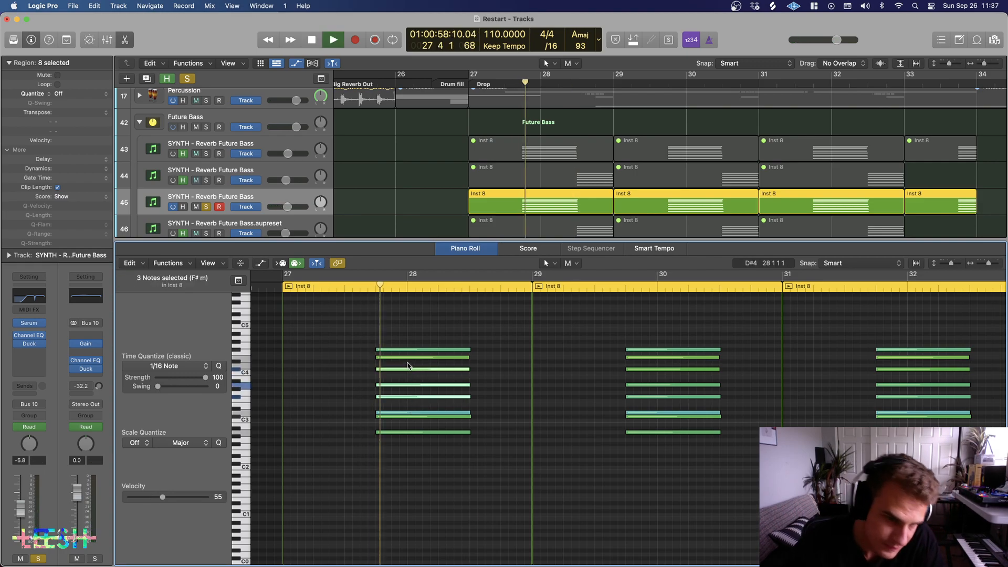
key("space")
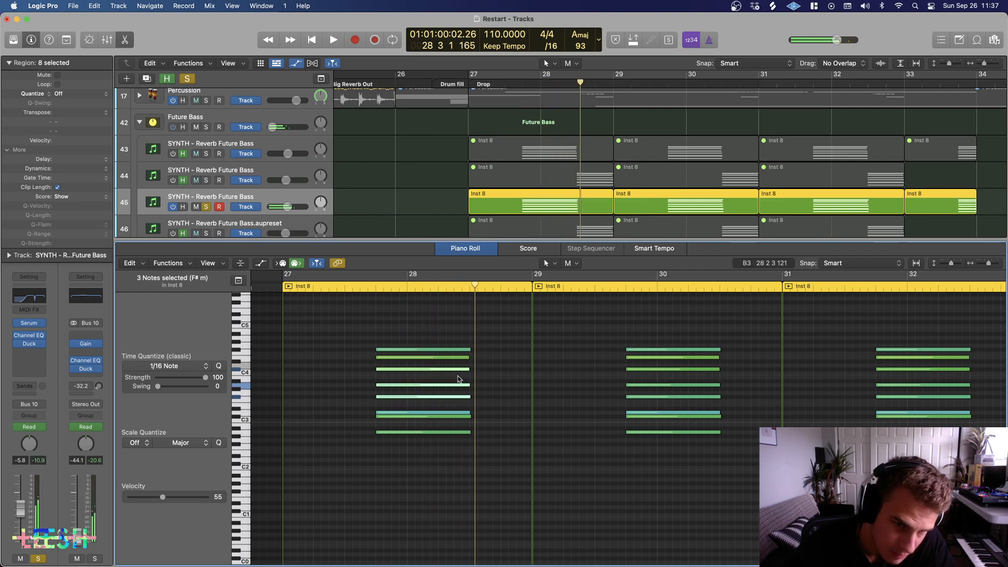
Step: Scale-quantize all eight notes of the first chord to A Major and audition the result
left_click_drag(444, 484, 316, 293)
left_click(188, 445)
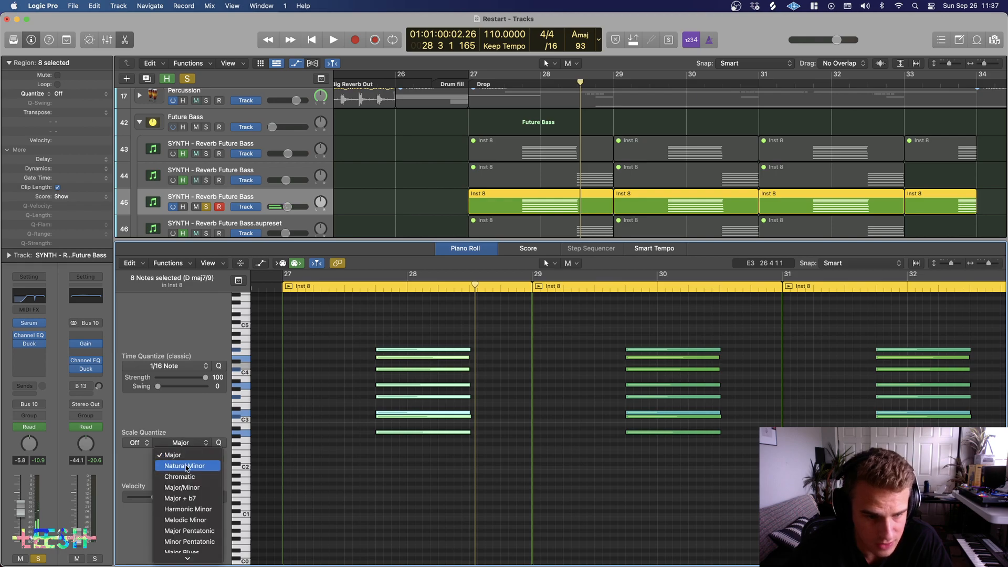
left_click(181, 453)
left_click(144, 443)
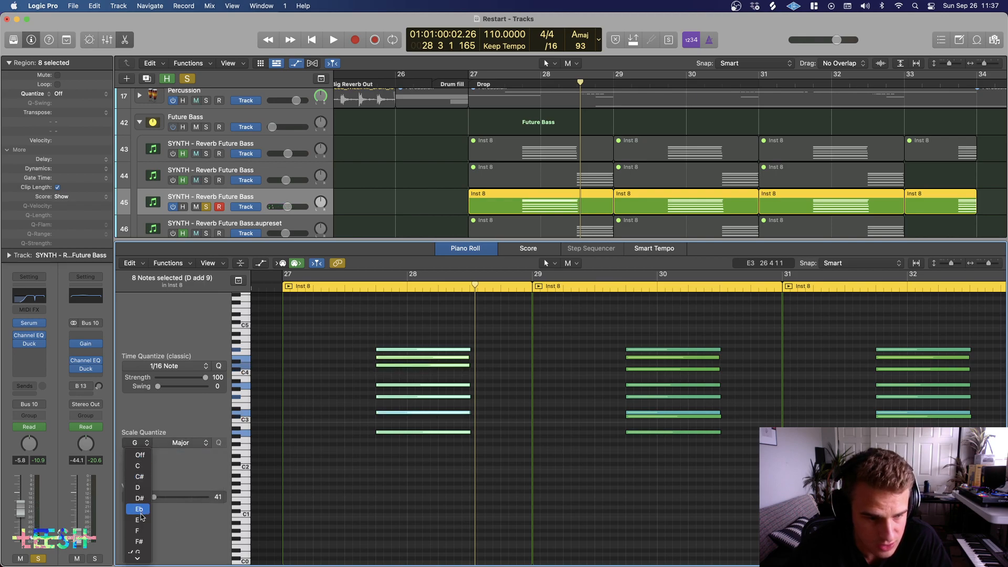
mouse_move(139, 559)
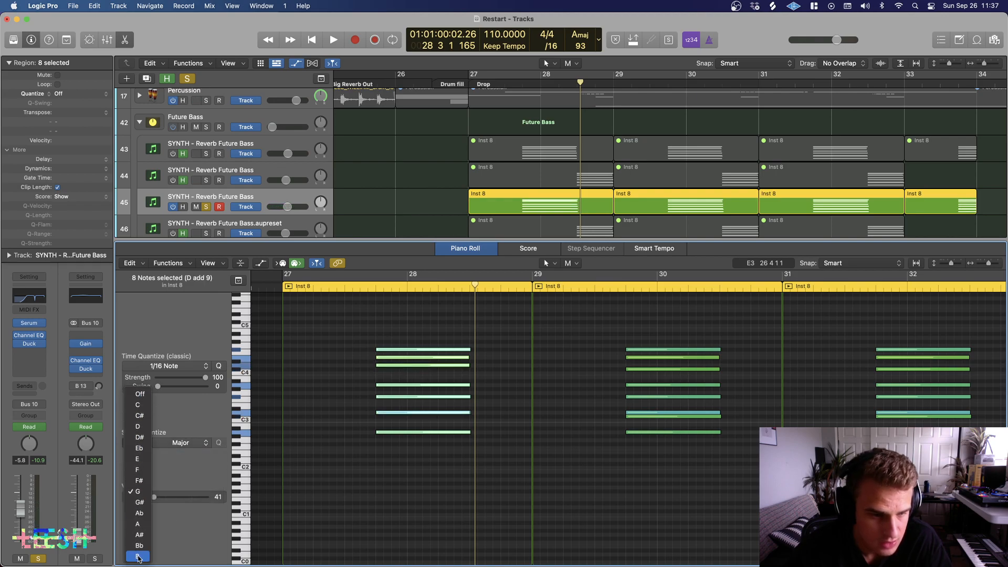
left_click(141, 524)
key("space")
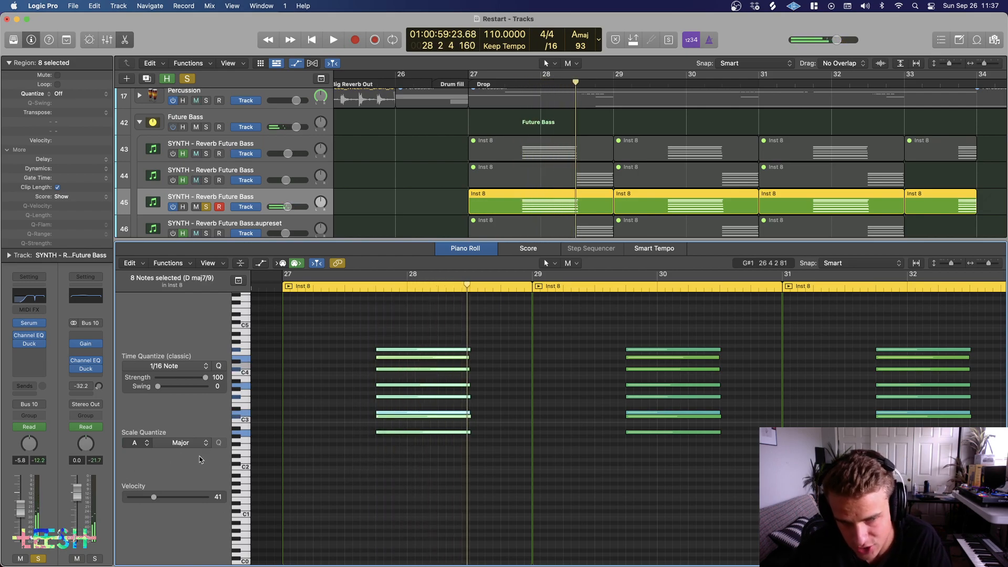
Step: Deselect the notes and assign the Pencil Tool as the Piano Roll's secondary tool
left_click(398, 476)
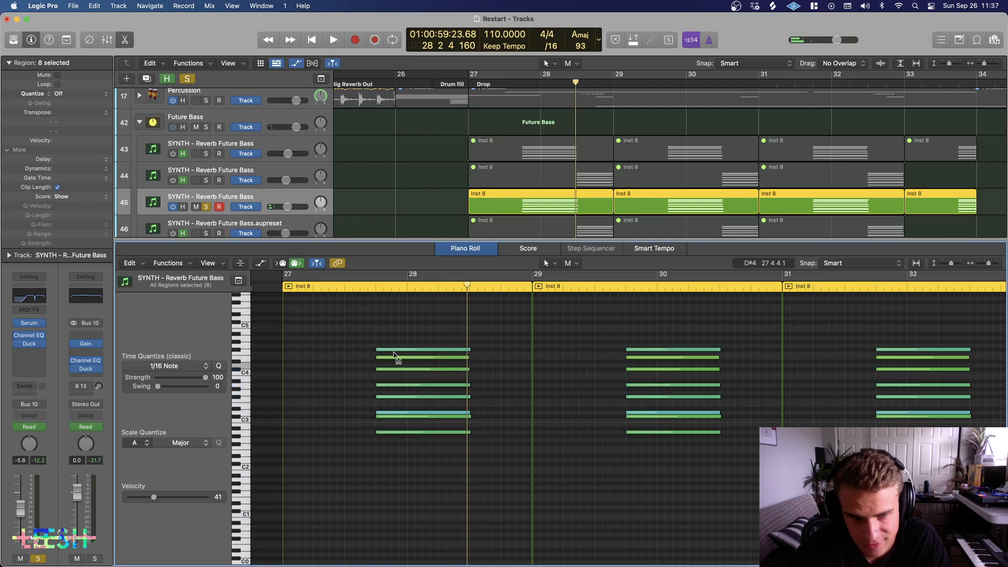
left_click(576, 265)
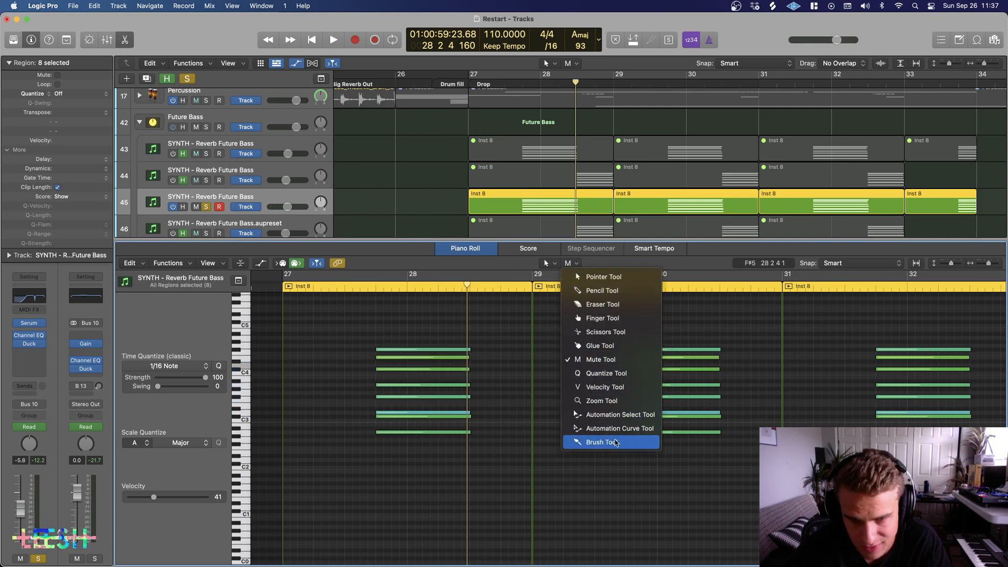
left_click(602, 290)
Step: Add extra notes above and below the first chord and scale-quantize the whole chord to A Major
left_click(384, 333)
left_click(396, 458, "super")
left_click_drag(430, 498, 345, 297)
left_click(218, 443)
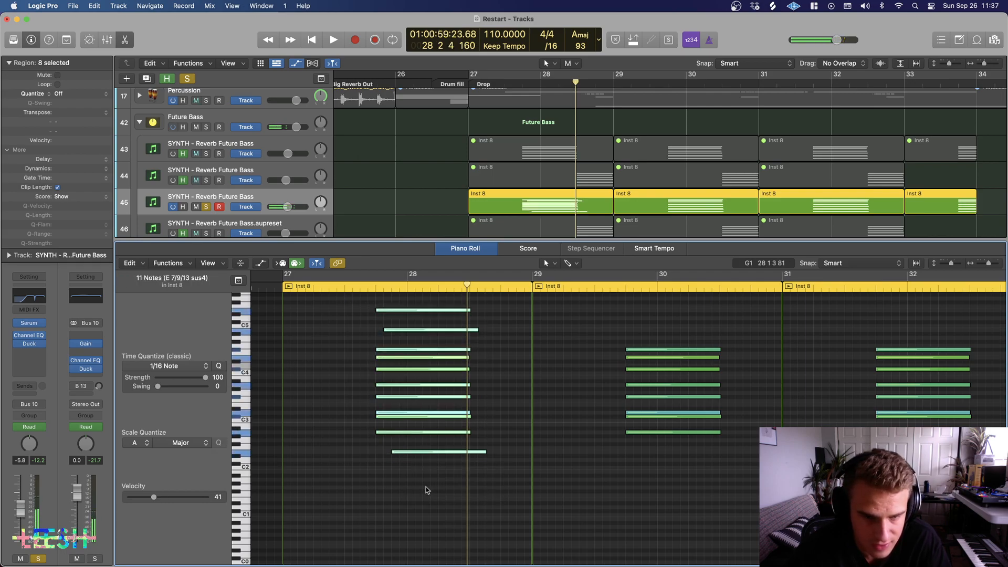
Step: Align the added lowest note and the offset high note with the chord's start and play the chord
left_click(420, 469)
left_click_drag(413, 452, 398, 452)
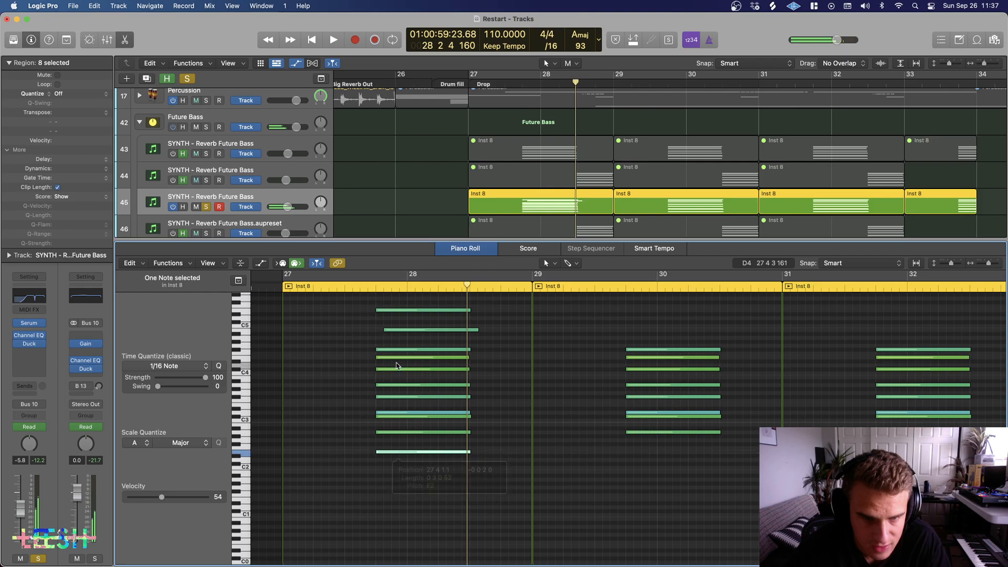
left_click_drag(396, 334, 388, 332)
key("shift+space")
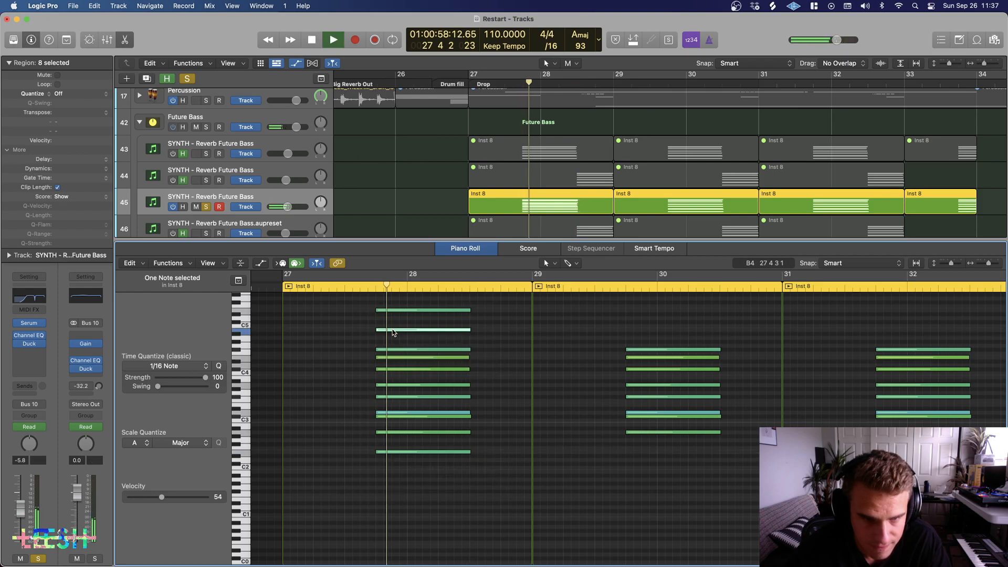
Step: Undo the added notes and their edits, and replay the original first chord
key("super+z")
key("super+z")
key("super+z")
key("super+z")
key("space")
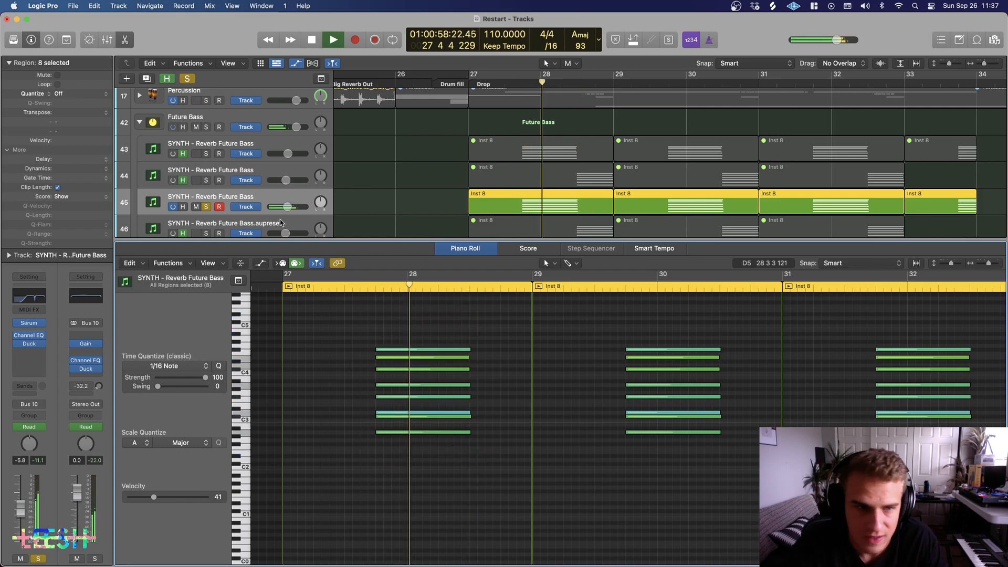
key("space")
Step: Close the Piano Roll, unsolo the third Reverb Future Bass track and switch it off
key("e")
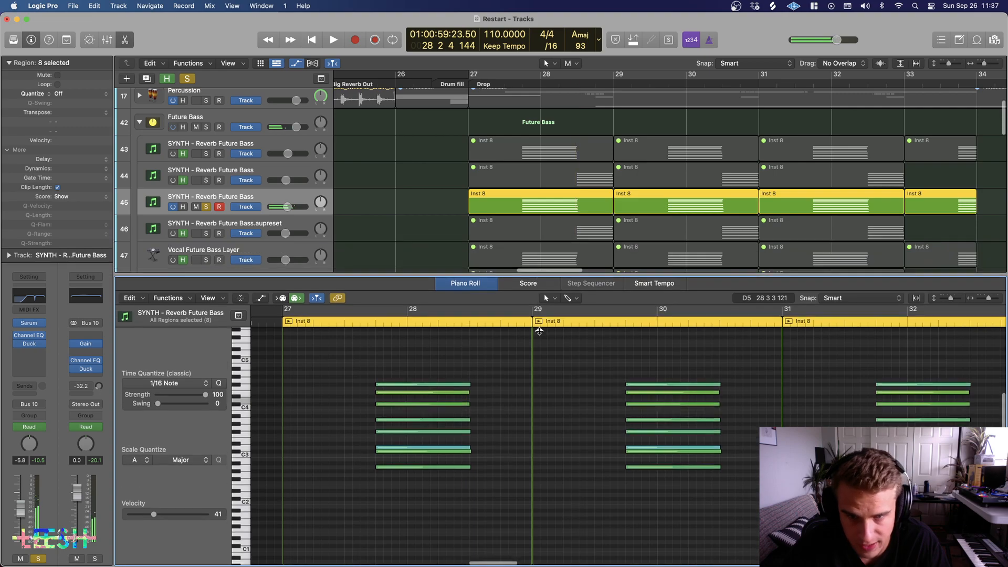
scroll(498, 317, "down", 3)
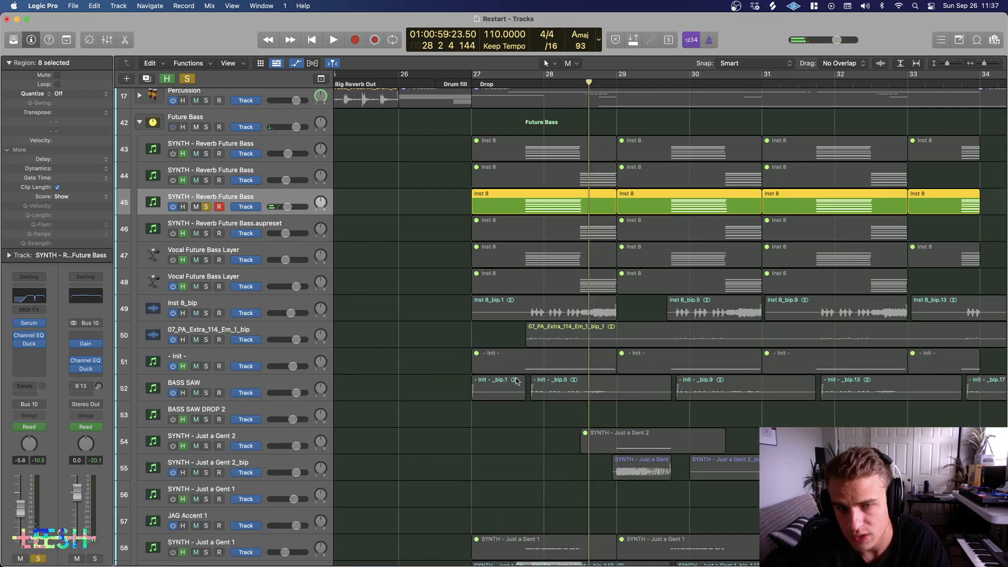
left_click(206, 206)
left_click(174, 207)
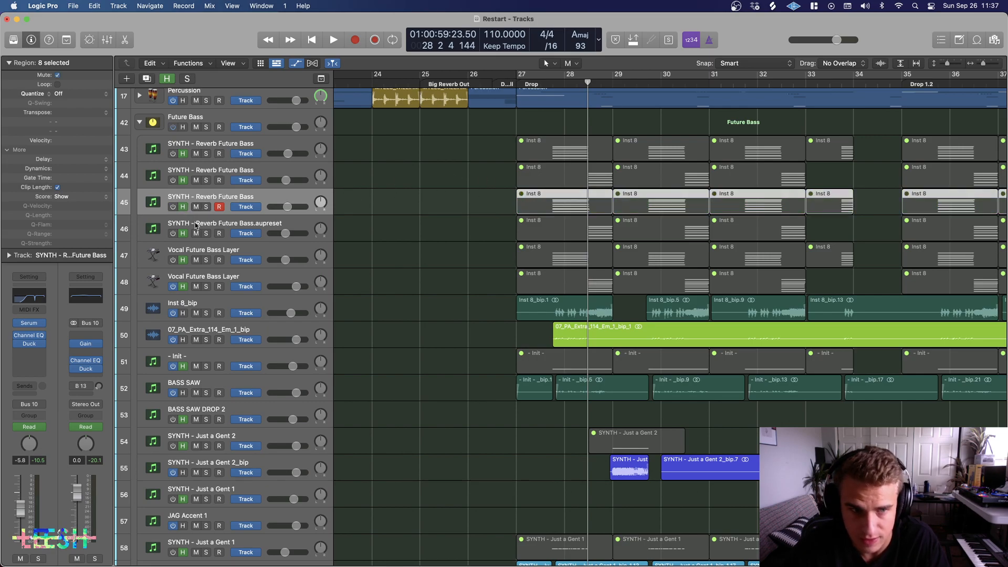
Step: Unmute the Inst 8 regions of the first Vocal Future Bass Layer track, solo the track and play it
left_click(224, 257)
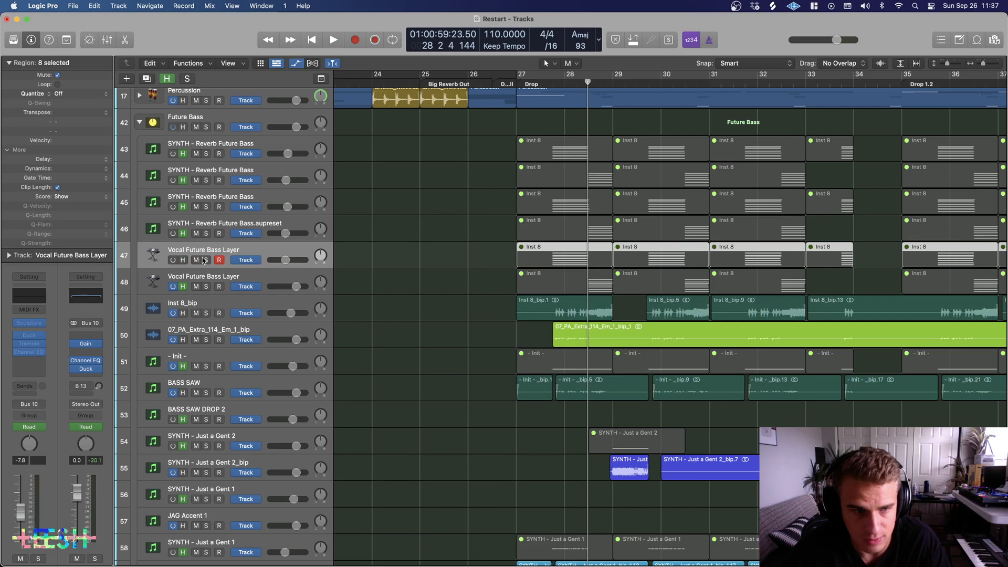
left_click(554, 244, "super")
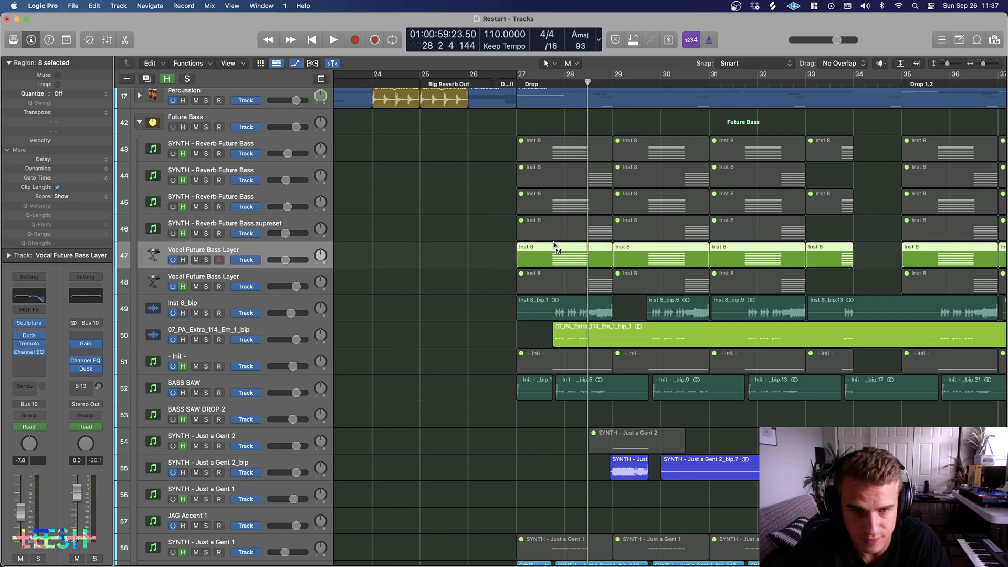
left_click(205, 260)
key("space")
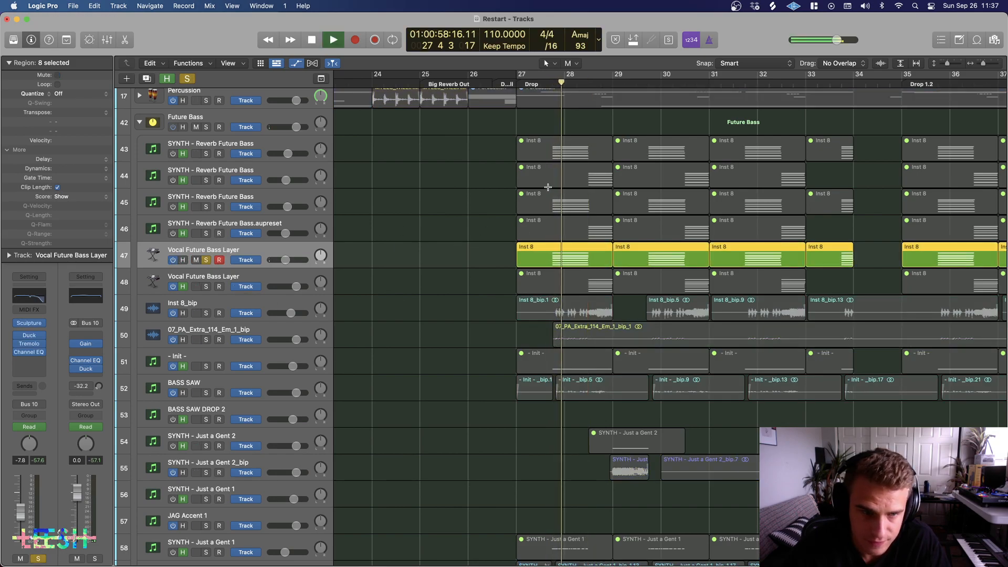
key("space")
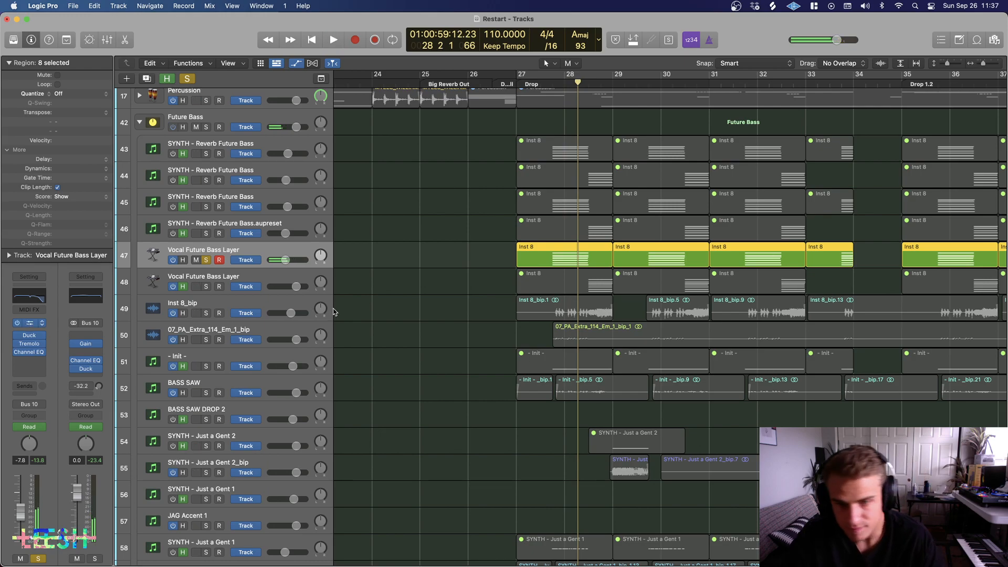
Step: Open the Vocal Future Bass Layer's Sculpture instrument, check its preset list and audition the patch
key("v")
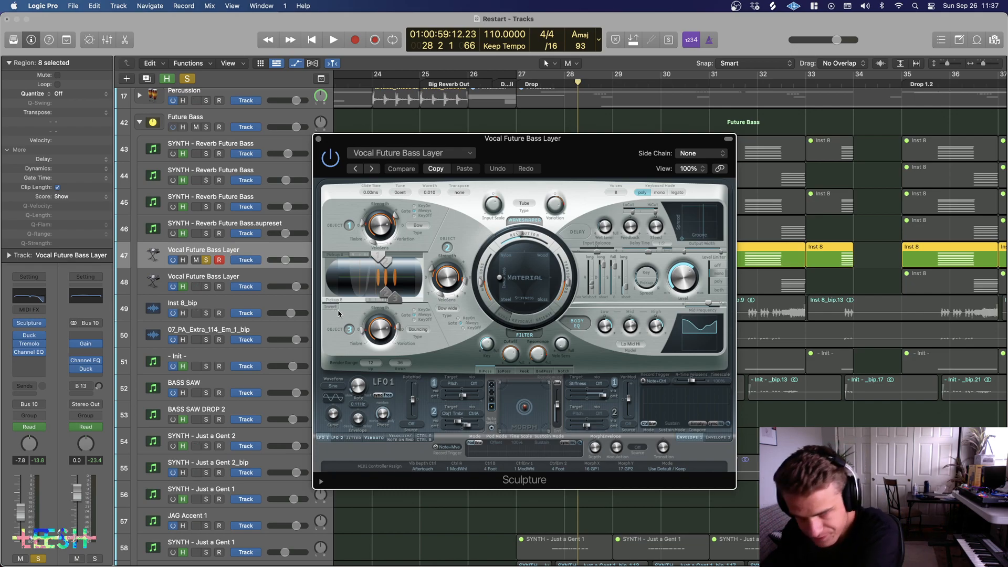
left_click(432, 154)
left_click(435, 154)
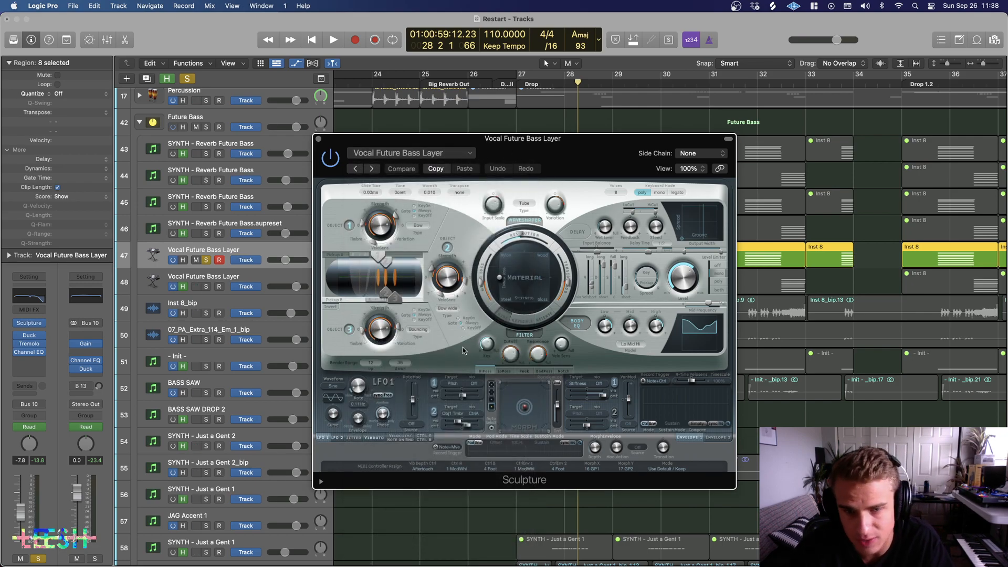
key("space")
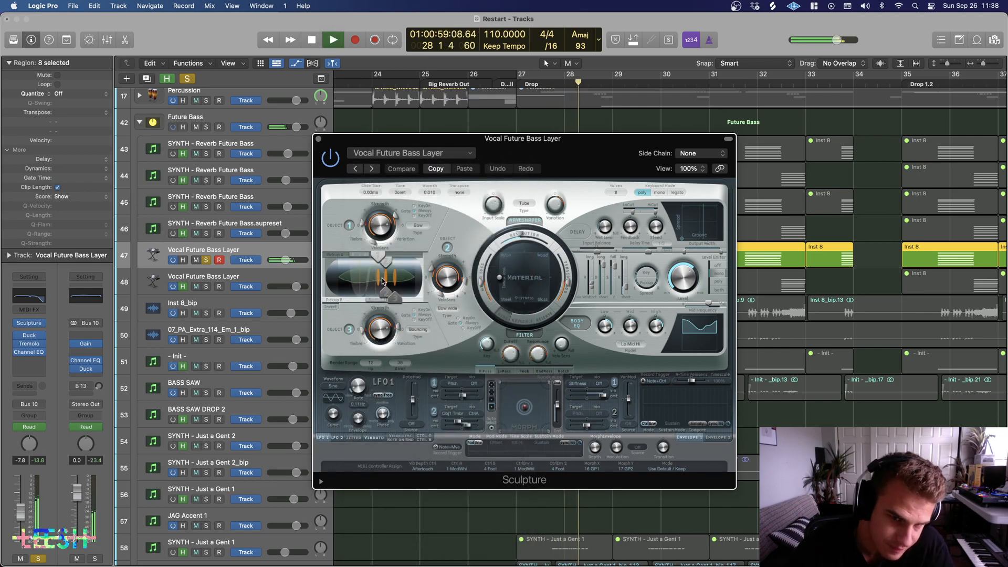
key("space")
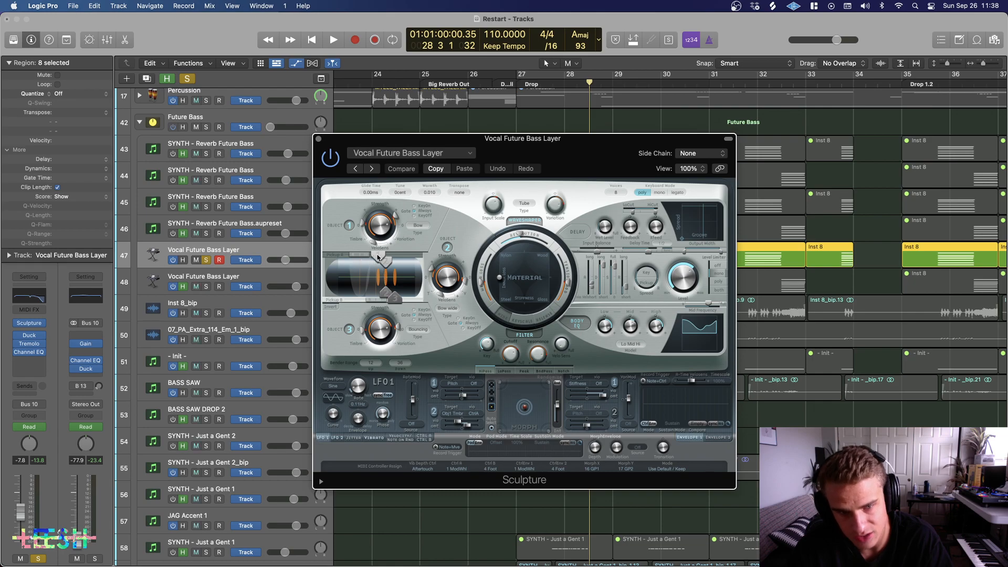
Step: Try an upper position handle at the far end of Sculpture's string display, audition it and restore the original with Compare
key("space")
mouse_move(380, 259)
left_mouse_down()
mouse_move(345, 258)
mouse_move(414, 257)
left_mouse_up()
key("space")
key("space")
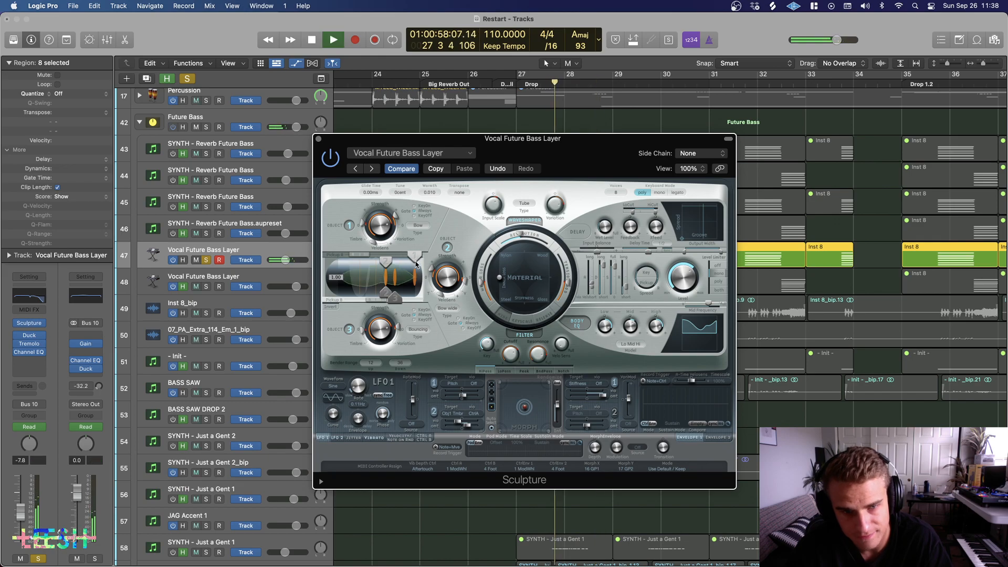
left_click(404, 167)
key("space")
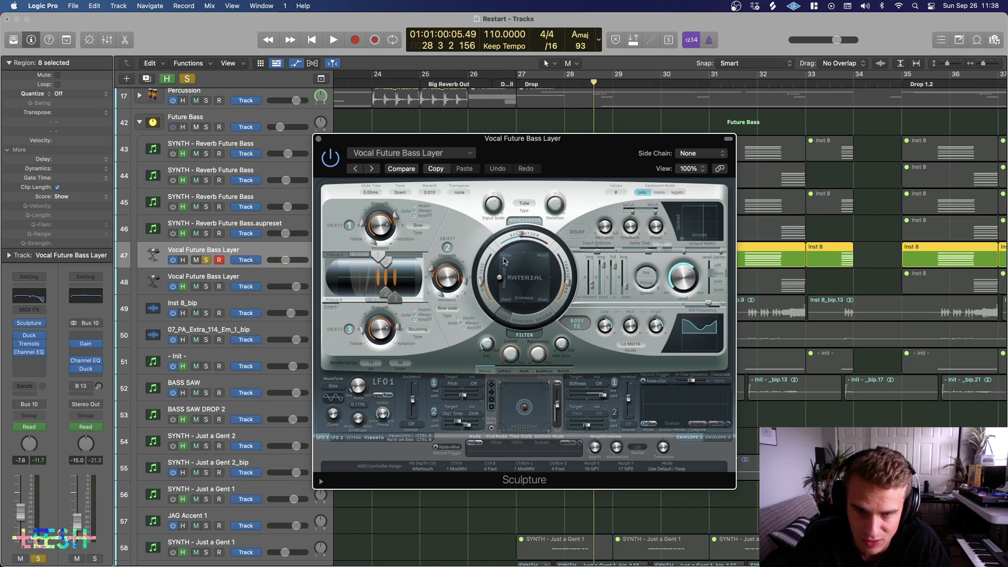
Step: Nudge the ball in Sculpture's Material pad slightly and audition the chord repeatedly
key("space")
mouse_move(498, 278)
left_mouse_down()
mouse_move(545, 279)
mouse_move(544, 297)
mouse_move(507, 298)
mouse_move(500, 278)
left_mouse_up()
key("space")
key("space")
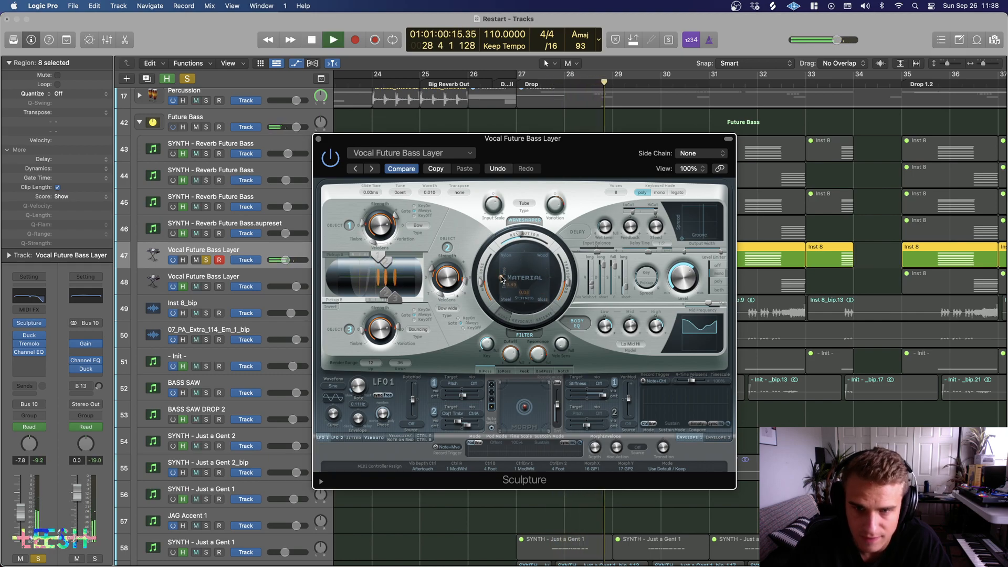
key("space")
key("space")
key("space")
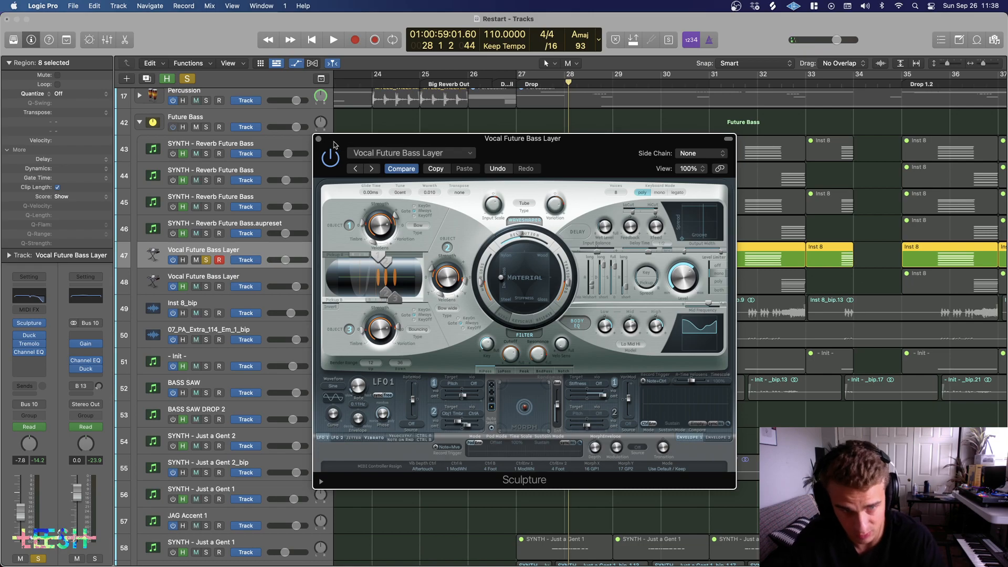
Step: Audition the patch once more, close Sculpture, and return the first Vocal Future Bass Layer track to its unsoloed state with muted regions
key("space")
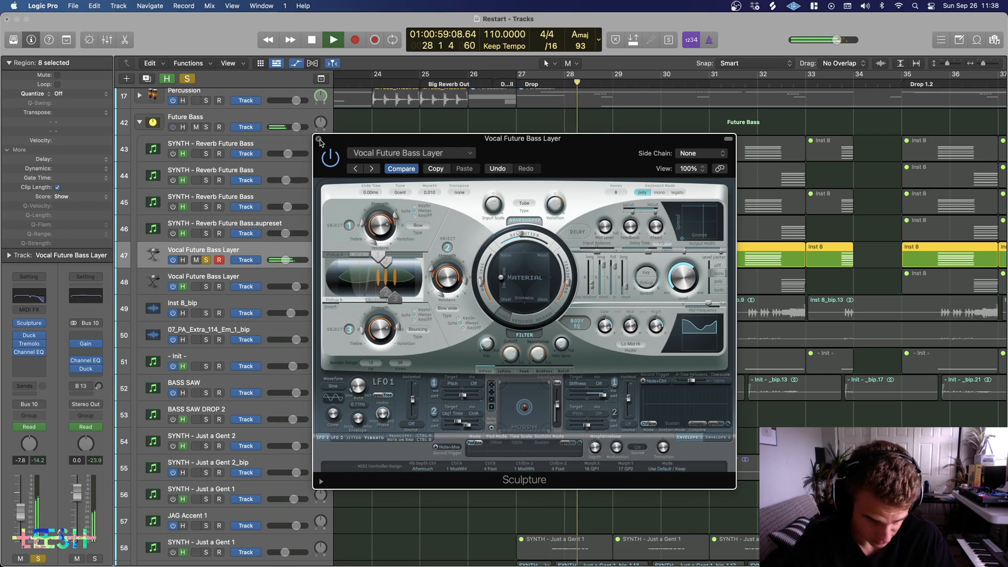
key("space")
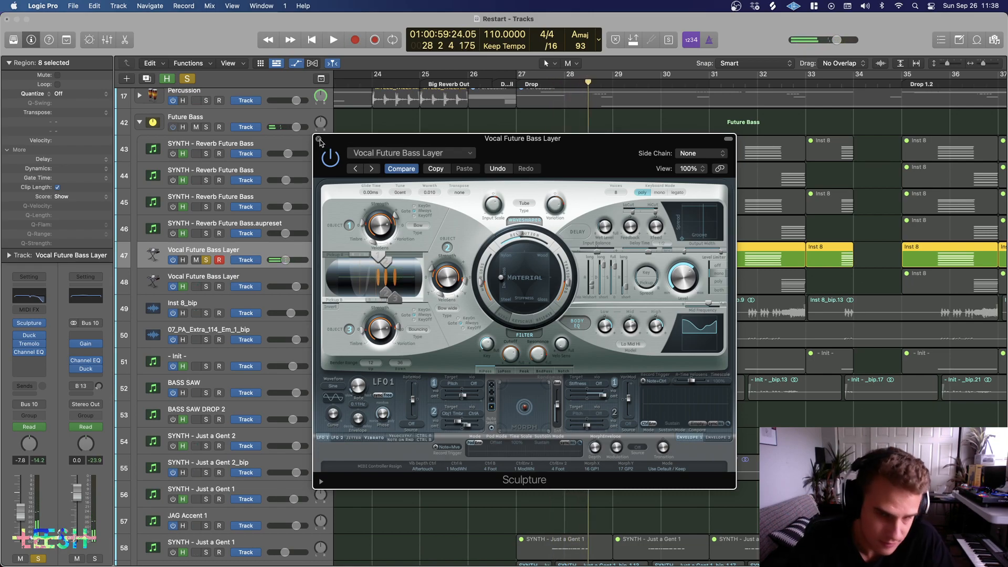
left_click(318, 139)
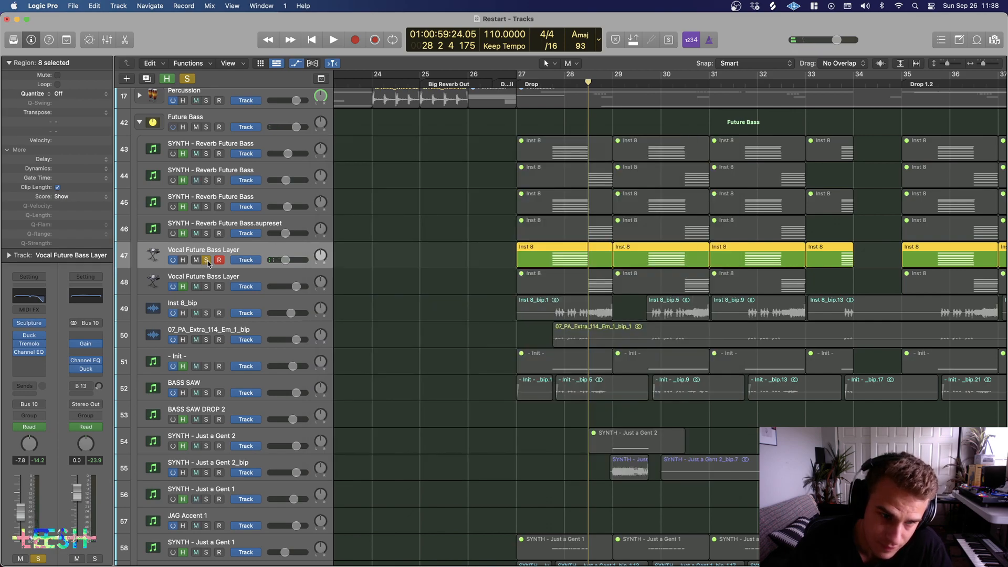
left_click(207, 261)
left_click(173, 260)
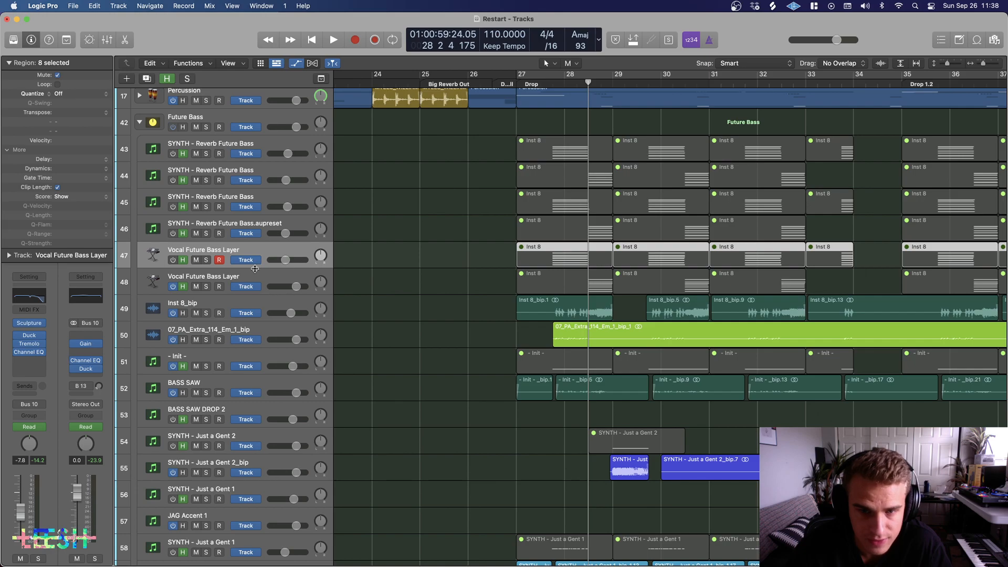
Step: Solo the Inst 8_bip track and play it from just before bar 28 to bar 31
left_click(207, 314)
left_click_drag(553, 84, 548, 83)
key("space")
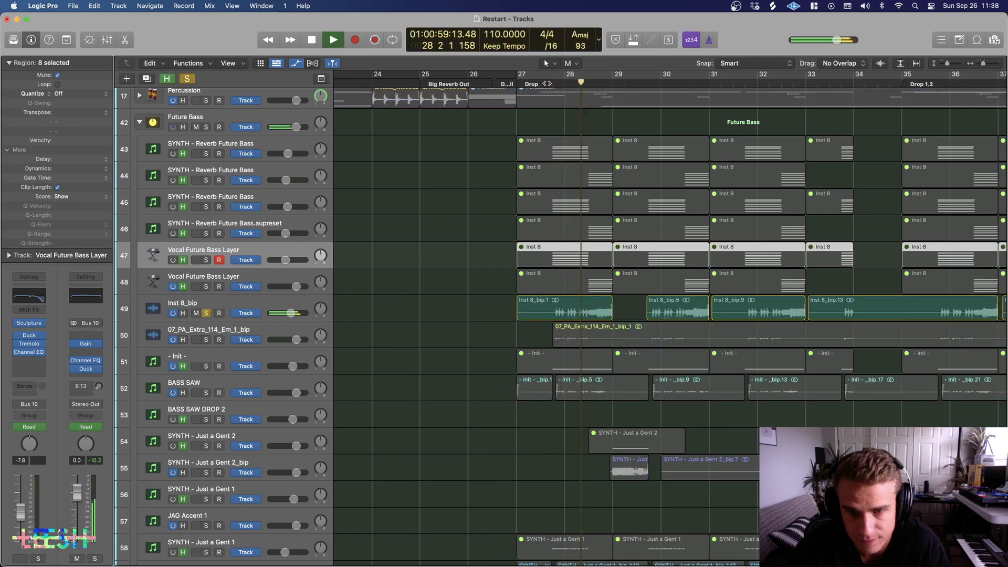
scroll(634, 357, "right", 2)
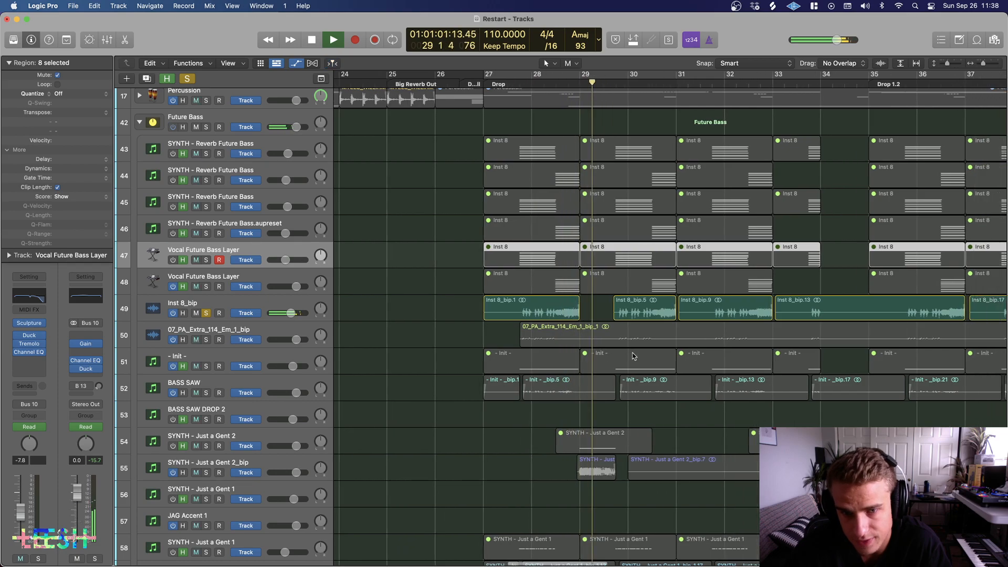
scroll(624, 349, "right", 4)
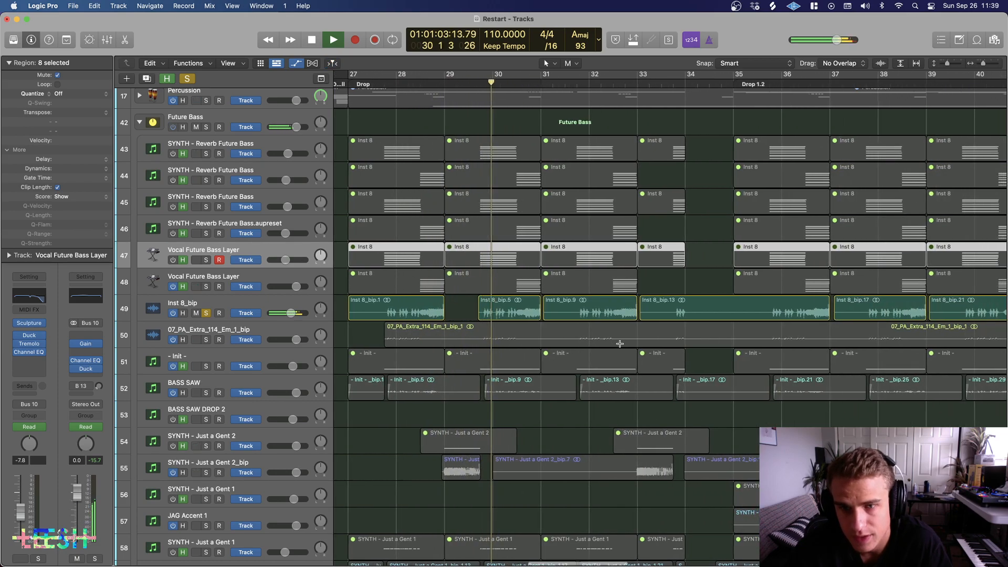
scroll(619, 343, "right", 2)
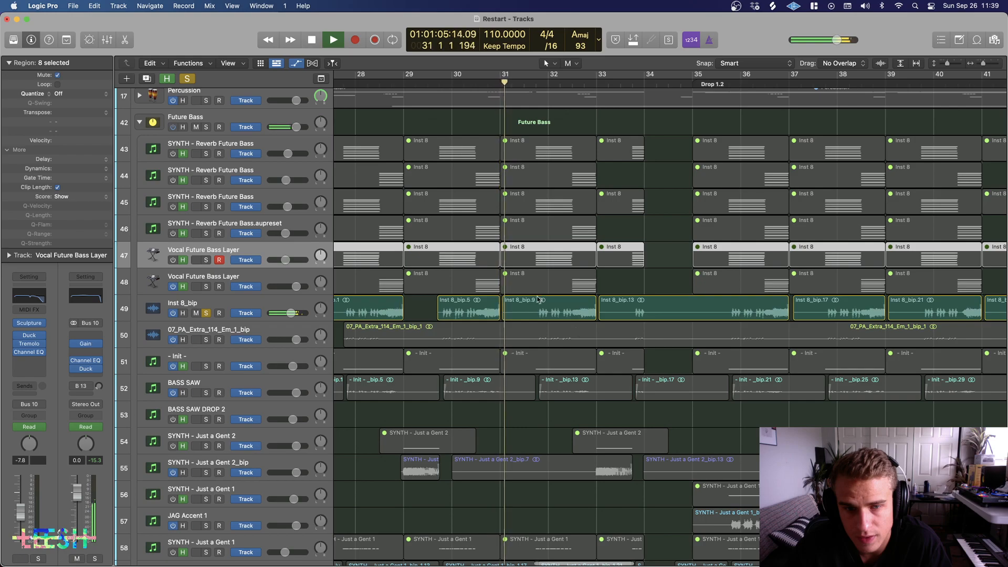
key("space")
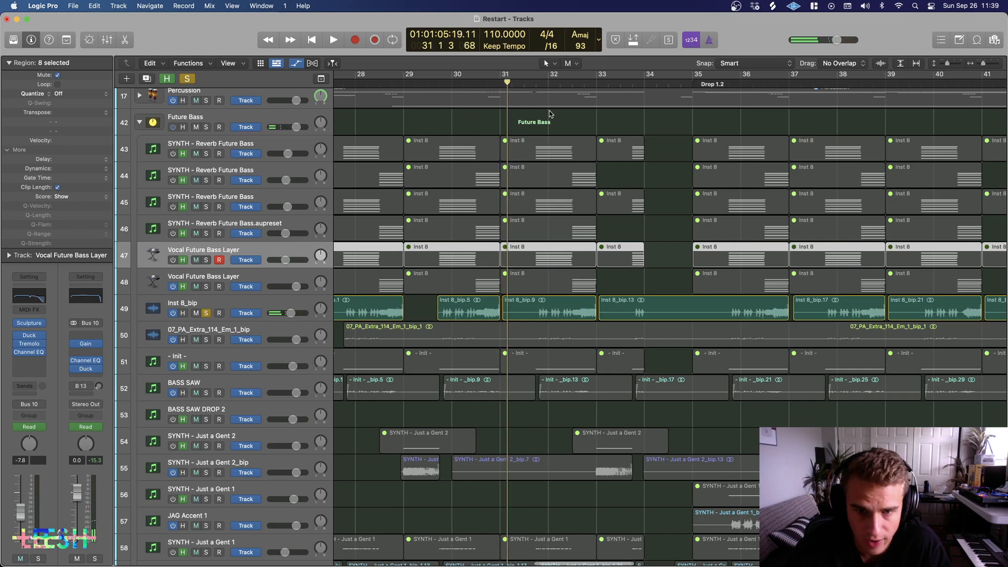
Step: Replay the soloed Inst 8_bip track, jumping ahead to just before bar 32 and listening into Drop 1.2
key("space")
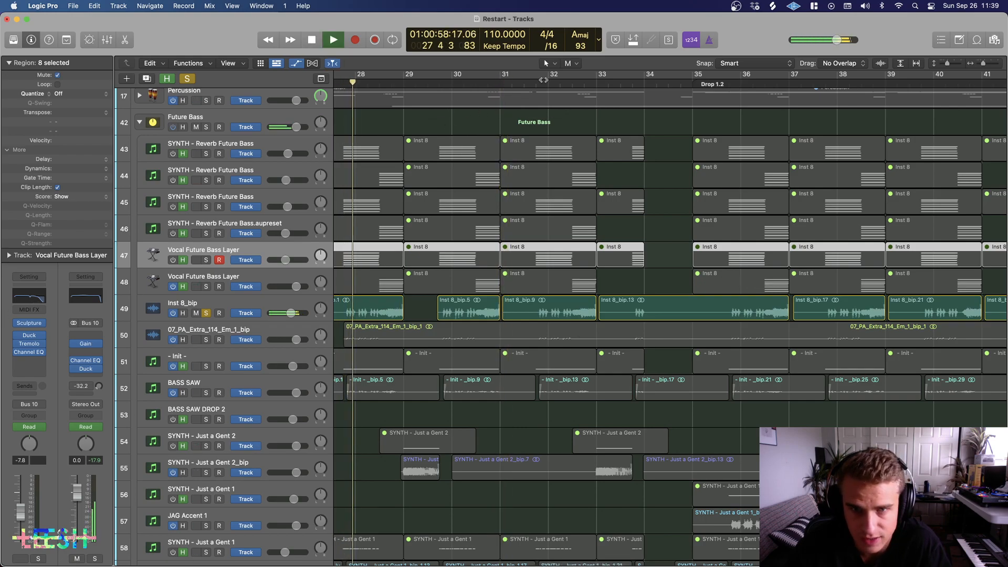
left_click(542, 76)
left_click(542, 80)
left_click(542, 76)
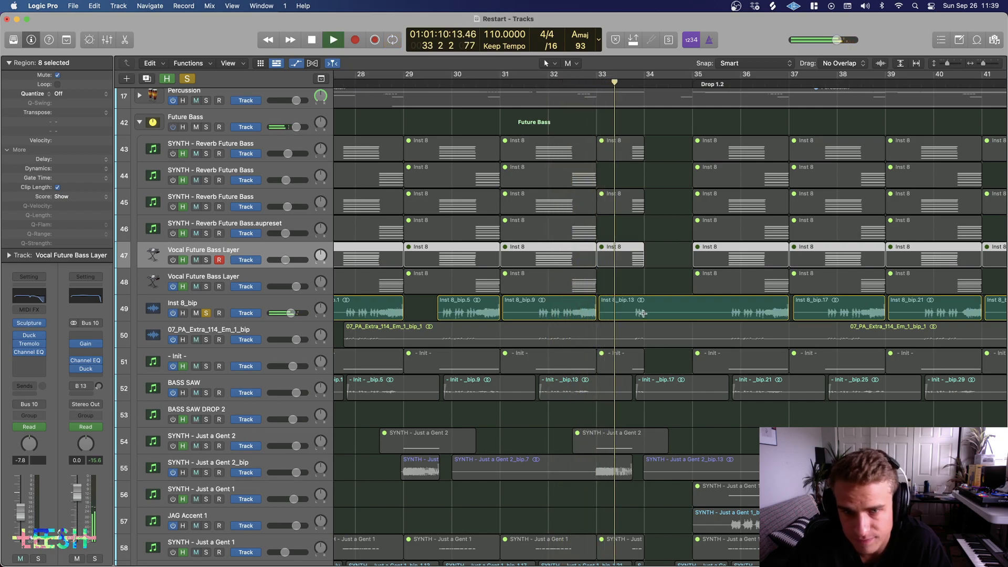
scroll(663, 308, "right", 5)
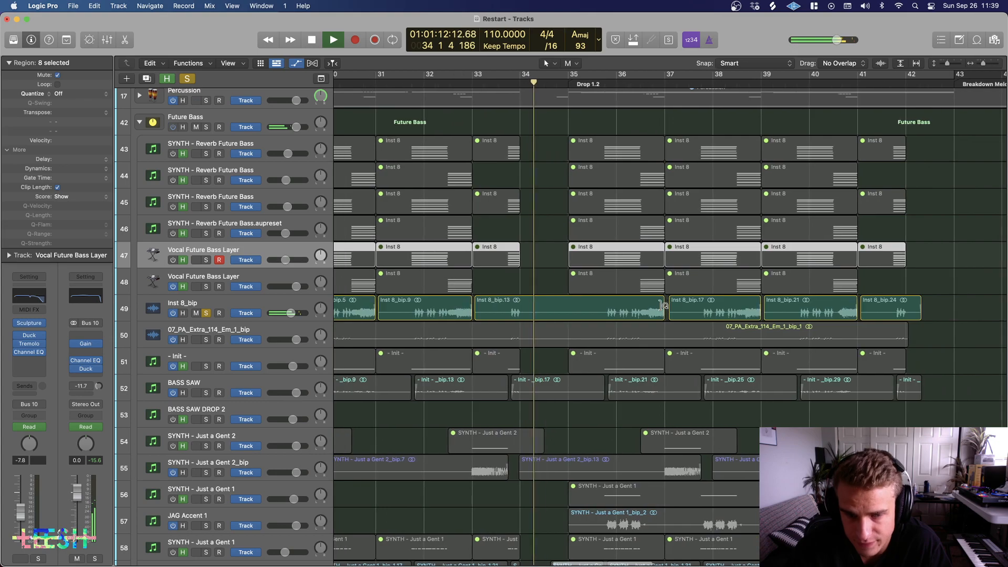
scroll(664, 308, "down", 3)
scroll(516, 337, "left", 5)
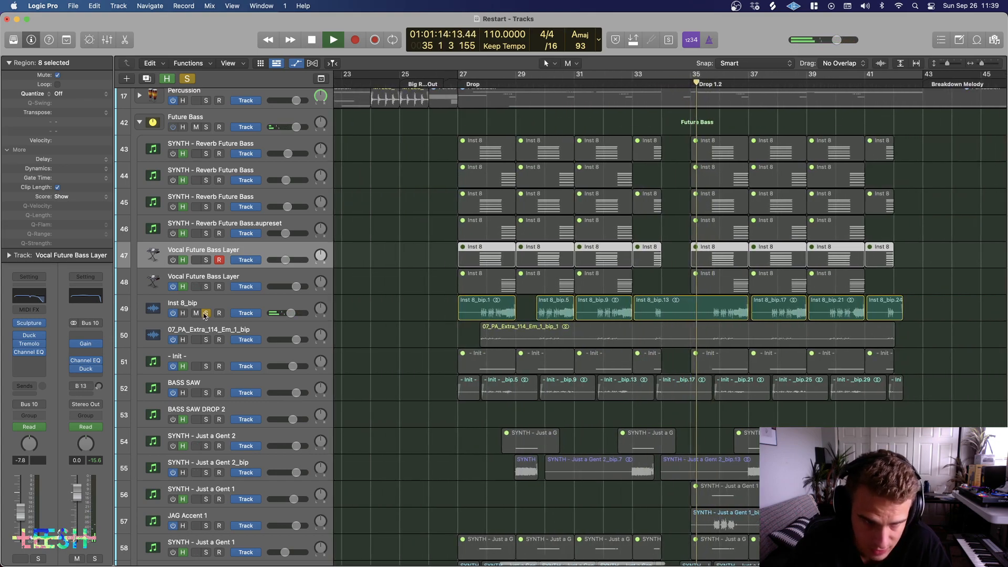
Step: Swap the solo from Inst 8_bip to 07_PA_Extra_114_Em_1_bip, show track automation and play from bar 28
left_click(206, 313)
left_click(207, 340)
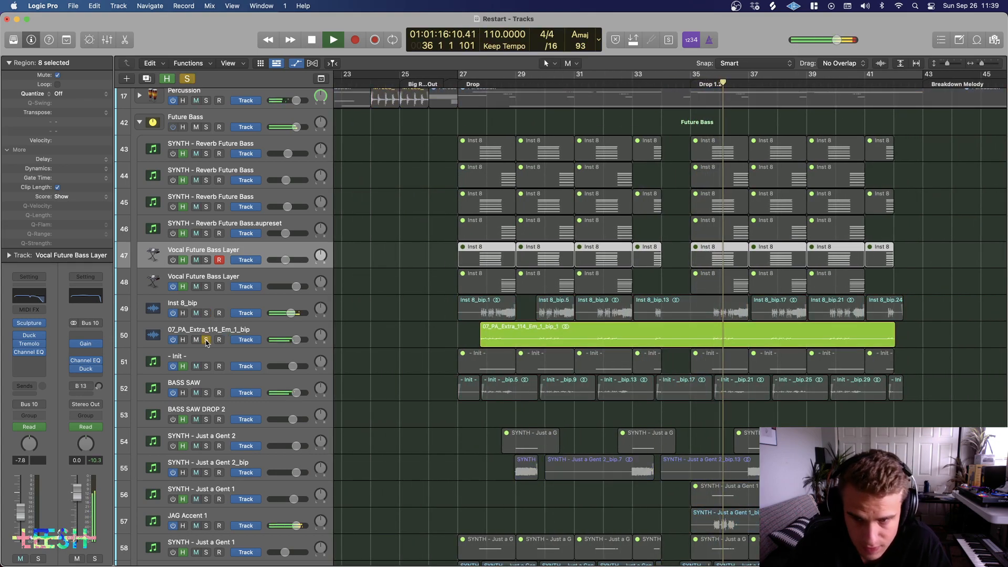
key("space")
left_click(486, 85)
key("a")
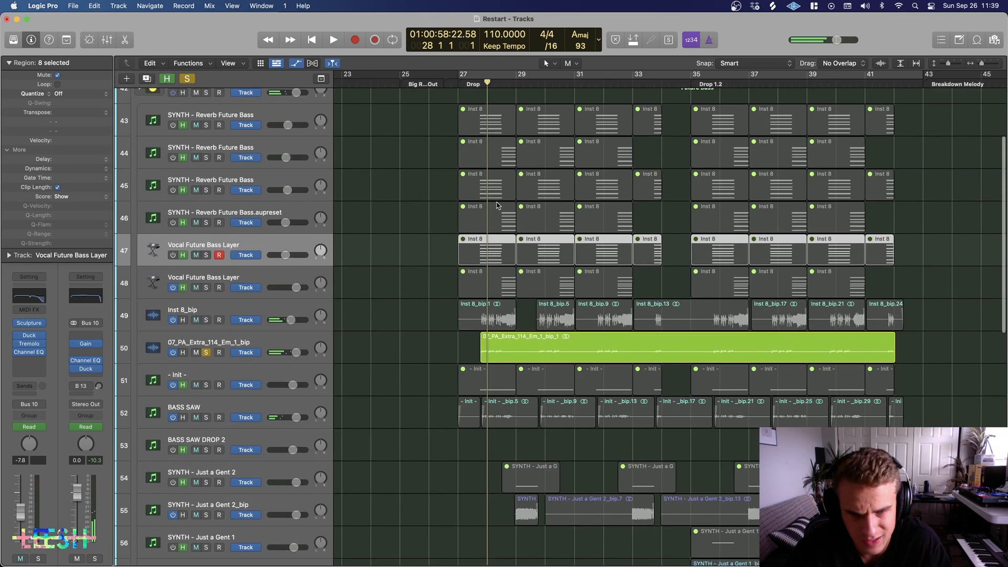
scroll(465, 258, "up", 3)
scroll(464, 261, "down", 3)
key("space")
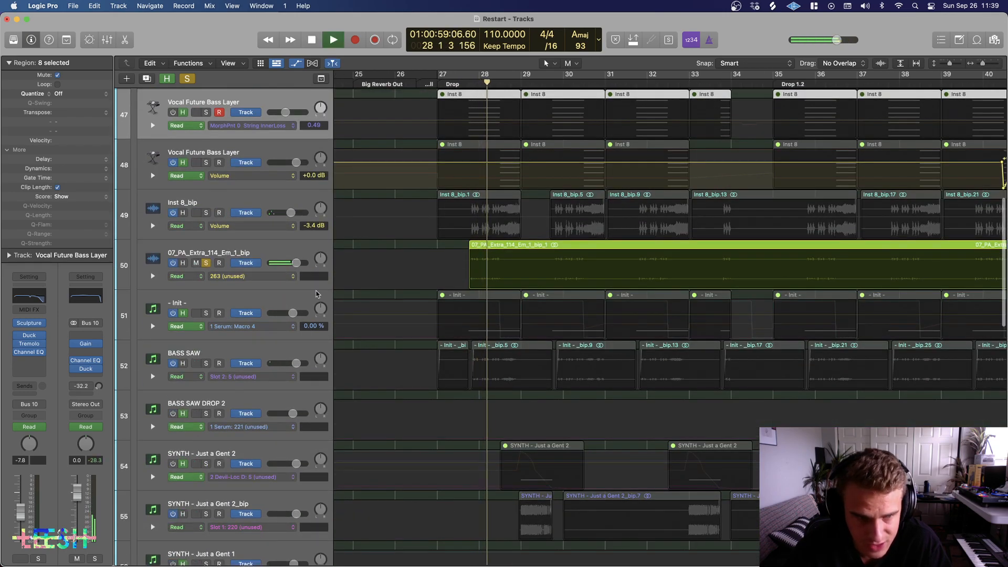
Step: Select the 07_PA_Extra_114_Em_1_bip track, add a Channel EQ, audition the part against its analyzer and close the EQ
left_click(353, 288)
key("space")
scroll(388, 277, "up", 5)
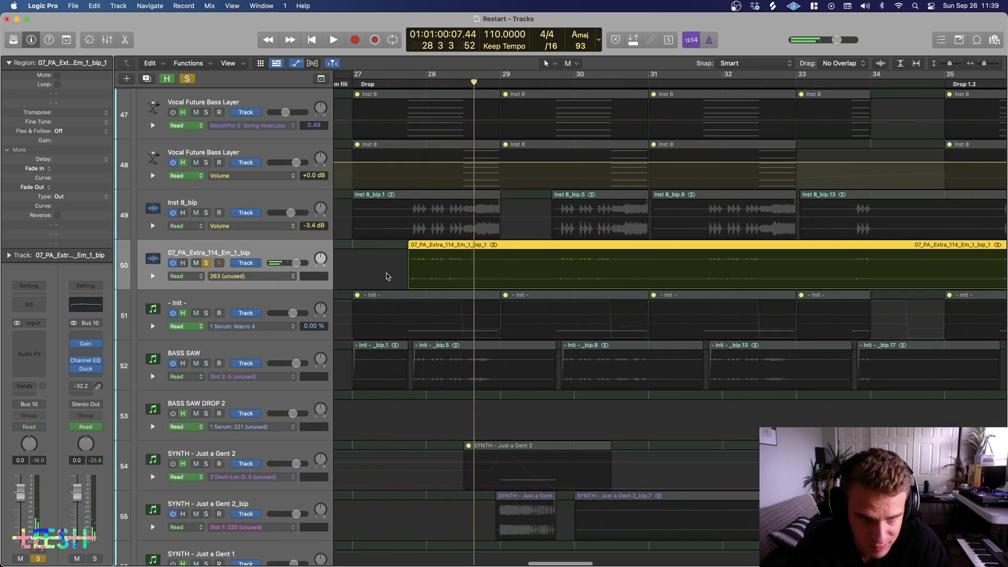
key("space")
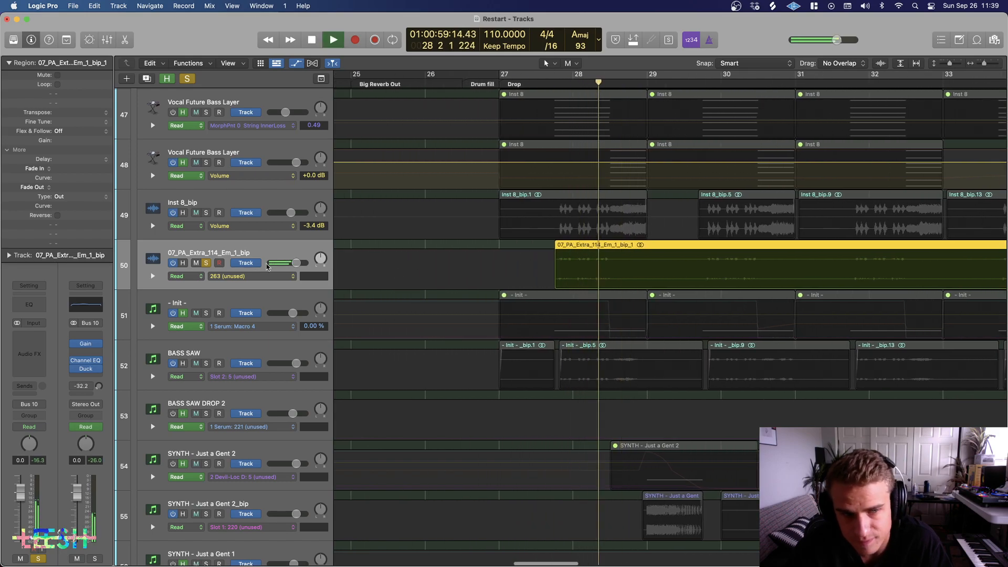
key("space")
left_click(39, 307)
key("space")
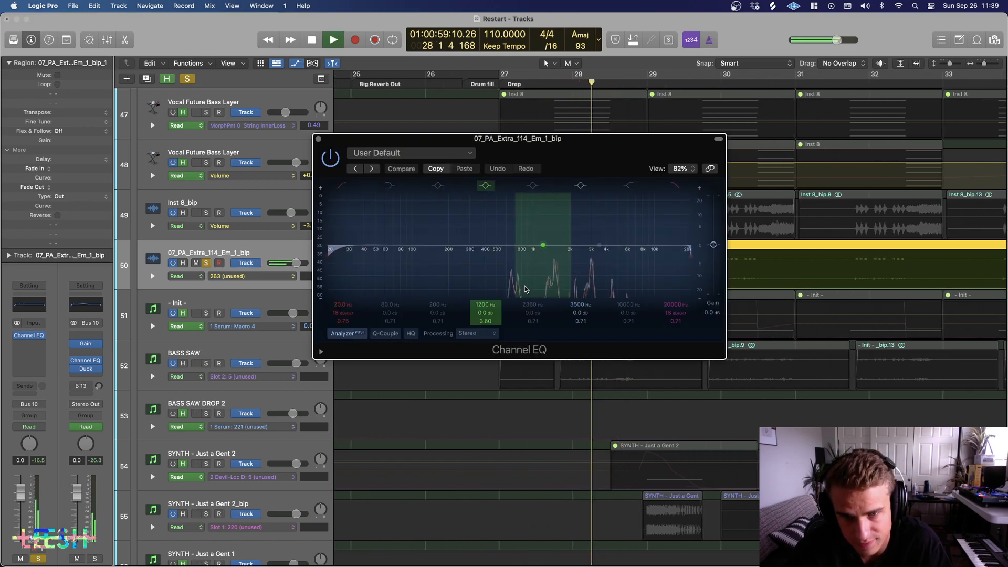
key("space")
left_click(318, 138)
Step: Solo Inst 8_bip and 07_PA_Extra_114_Em_1_bip together, play the combination and clear both solos
left_click(205, 264)
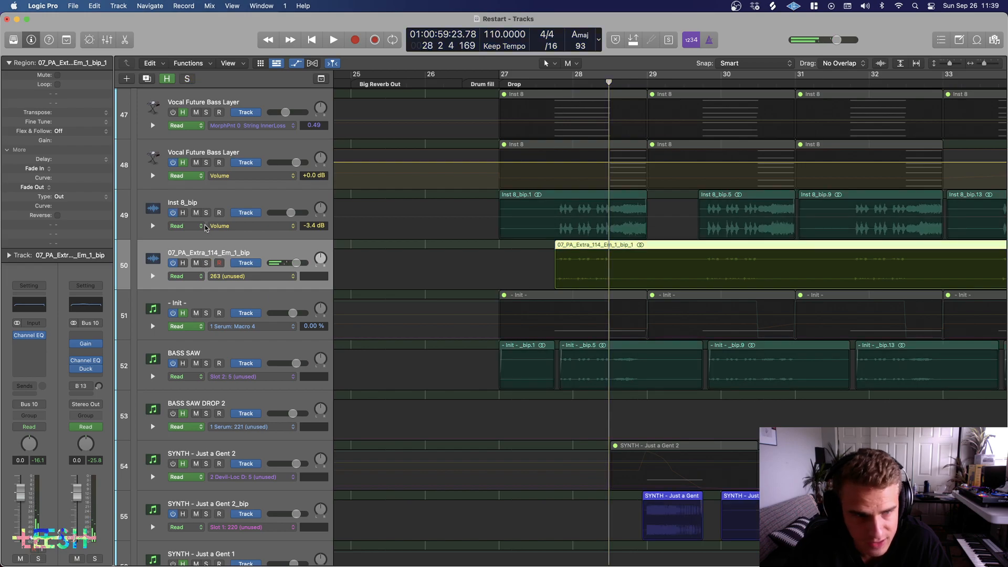
left_click(206, 263)
key("space")
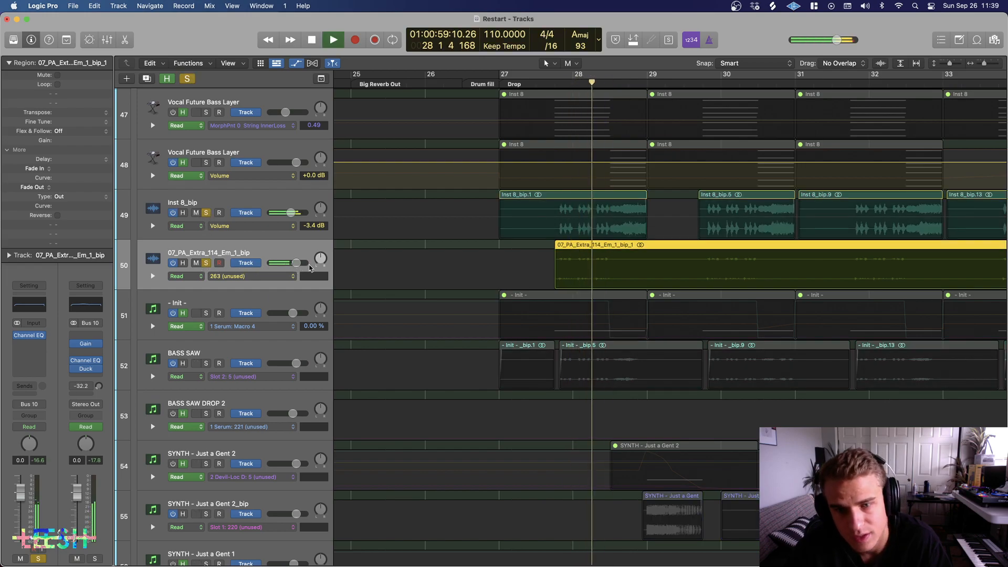
key("space")
left_click(206, 263)
Step: Solo and play the BASS SAW track, select the - Init - track above it and clear the solo
scroll(401, 318, "down", 3)
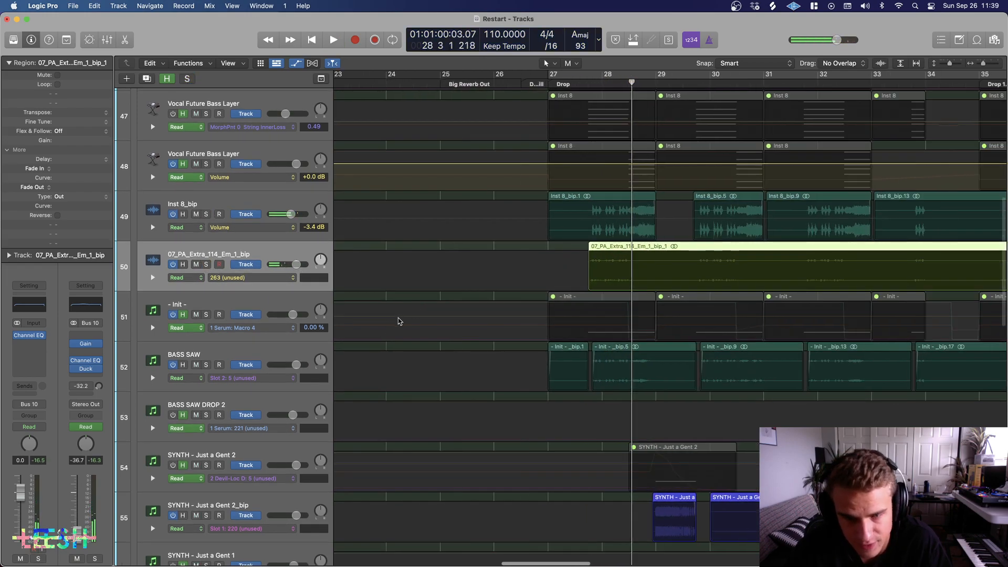
left_click(205, 365)
key("space")
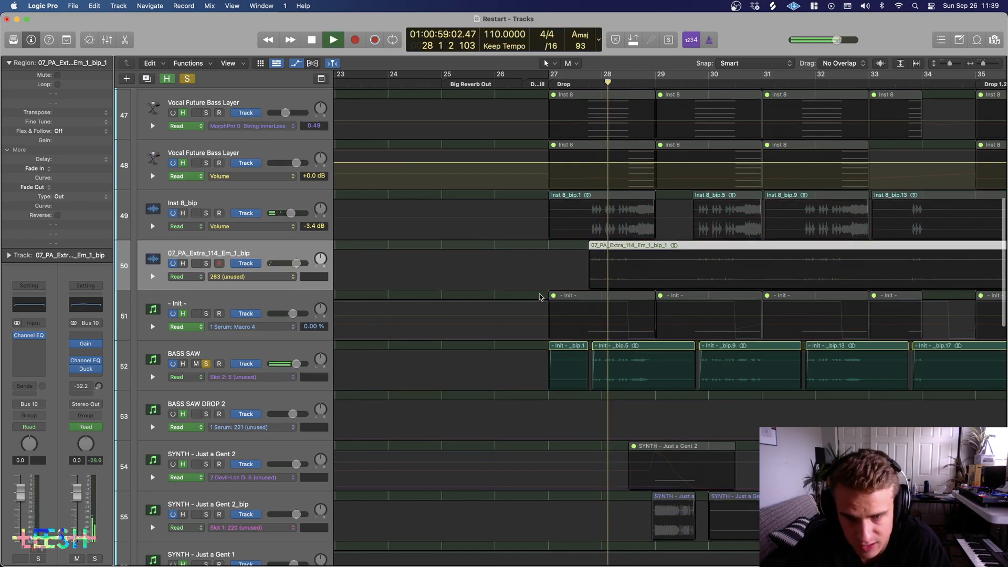
left_click(278, 304)
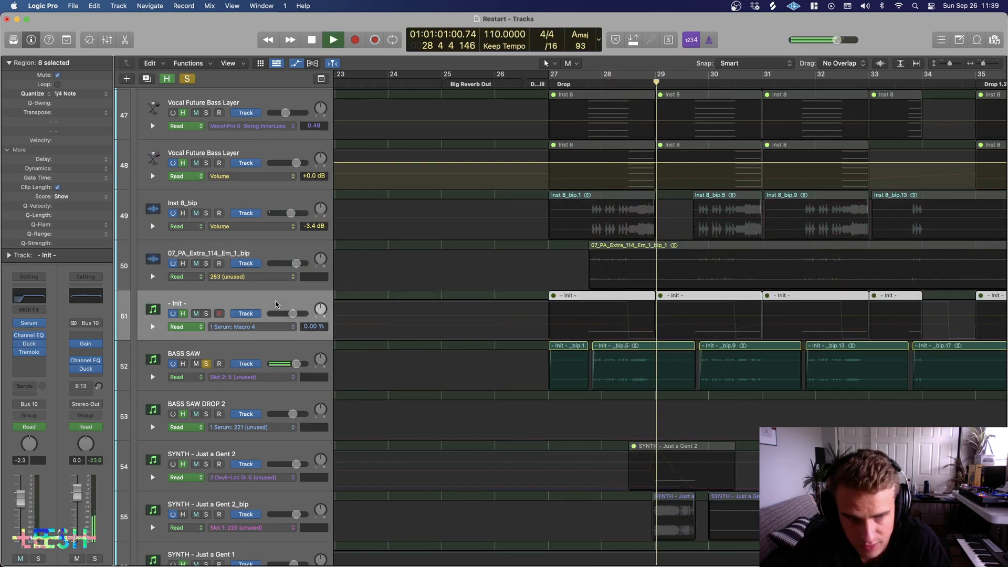
key("space")
left_click(204, 365)
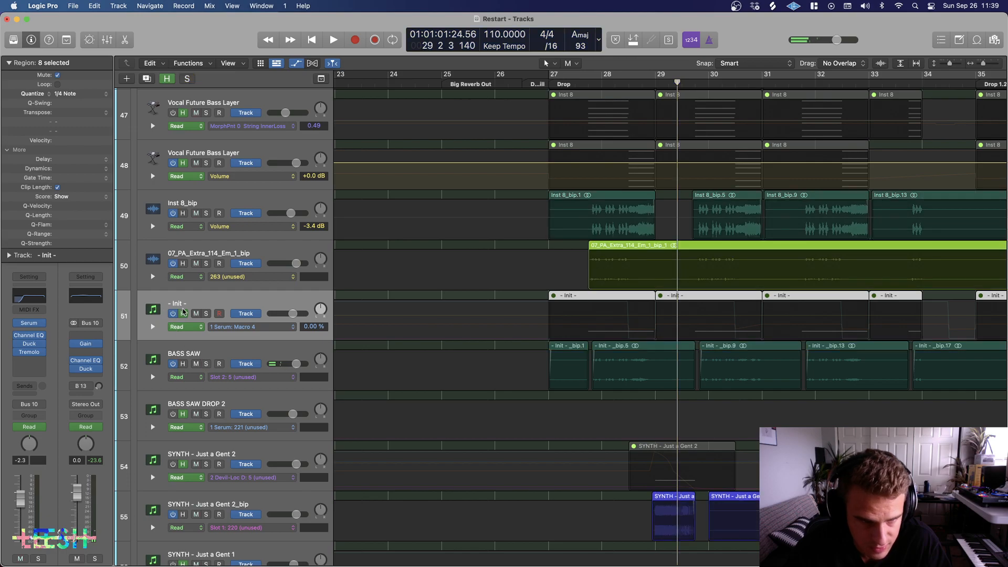
Step: Unmute the - Init - regions, solo and play the track, and open its Serum instrument
left_click(581, 300, "super")
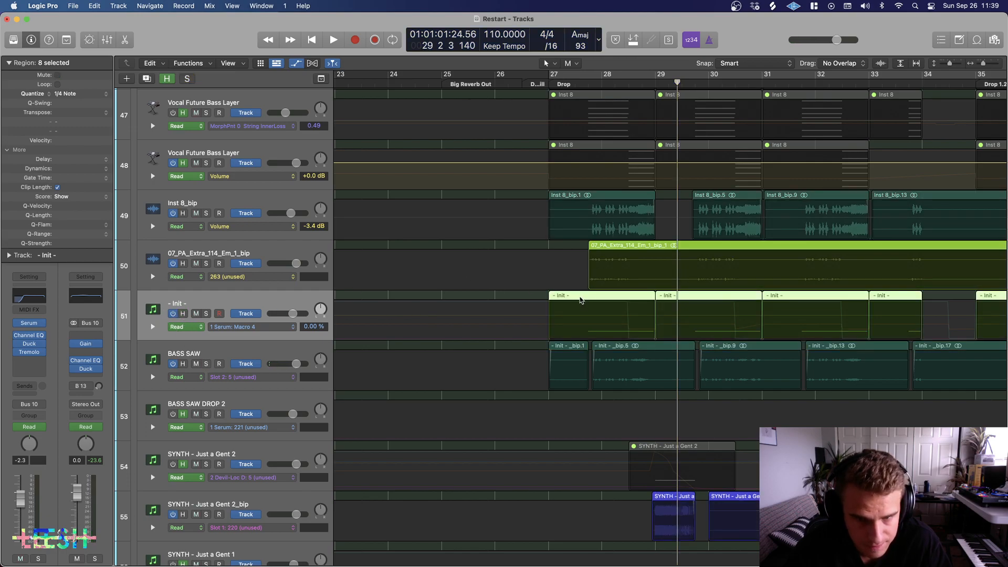
key("s")
key("space")
key("space")
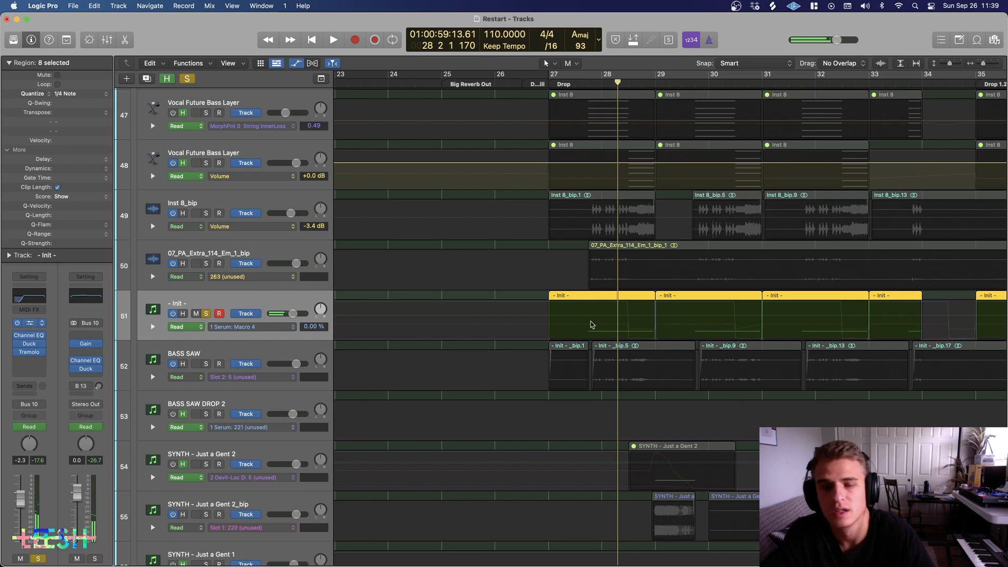
key("space")
key("space")
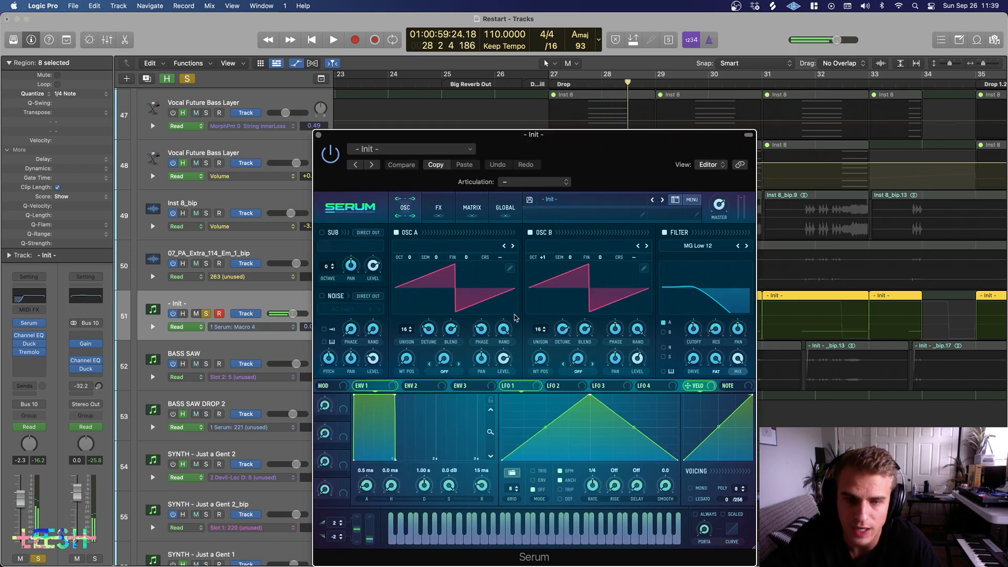
Step: Examine Serum's effects page while auditioning the - Init - patch, return to the oscillator page and close Serum
left_click(441, 210)
key("space")
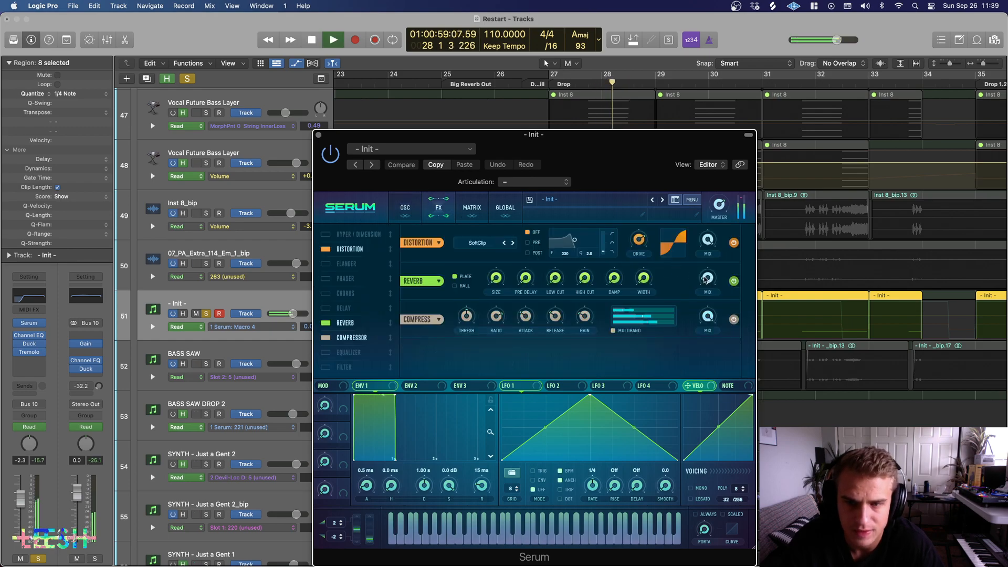
key("space")
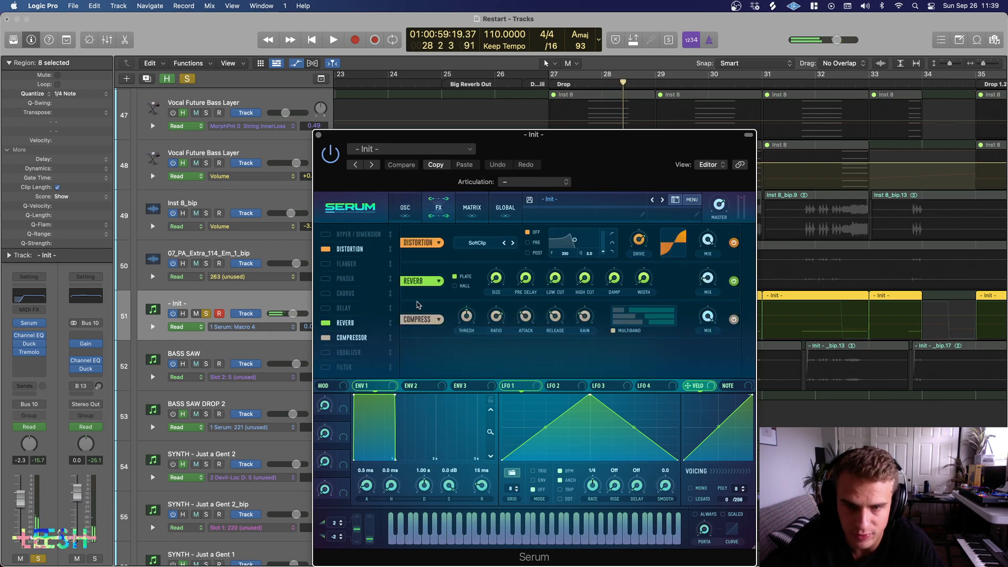
key("space")
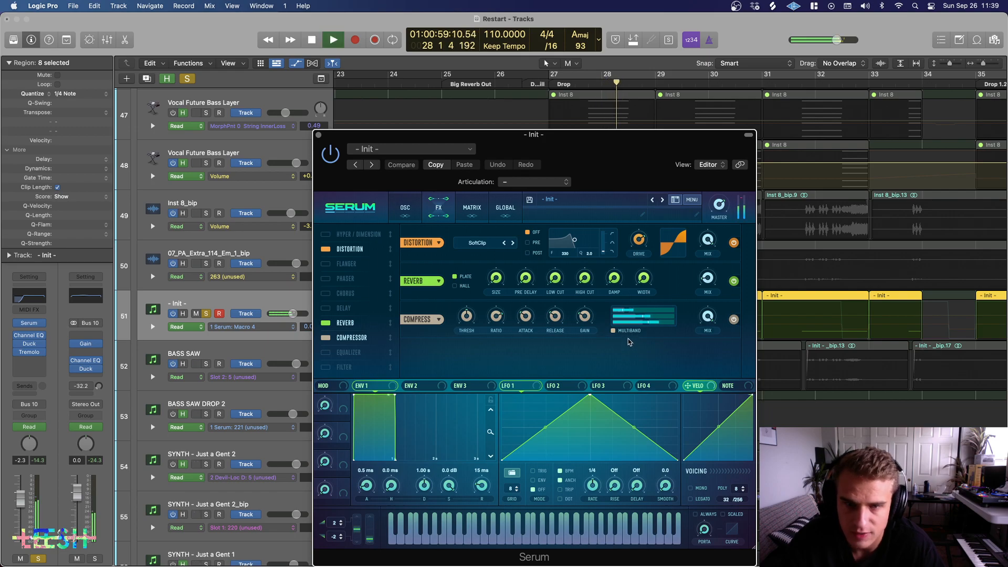
key("space")
left_click(403, 206)
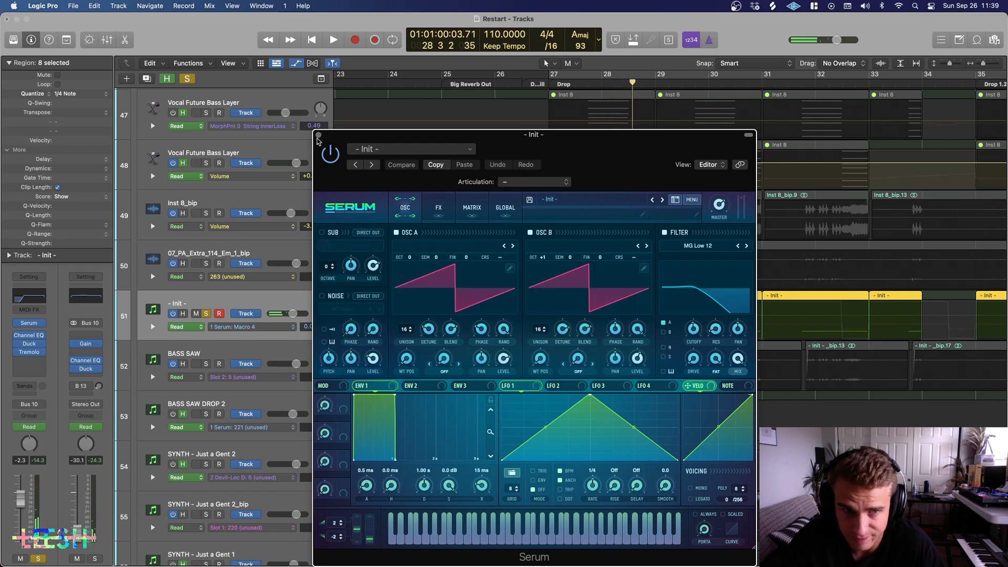
left_click(318, 135)
Step: Solo BASS SAW alongside - Init -, examine the low cut in - Init -'s Channel EQ, close it and clear both solos
left_click(206, 365)
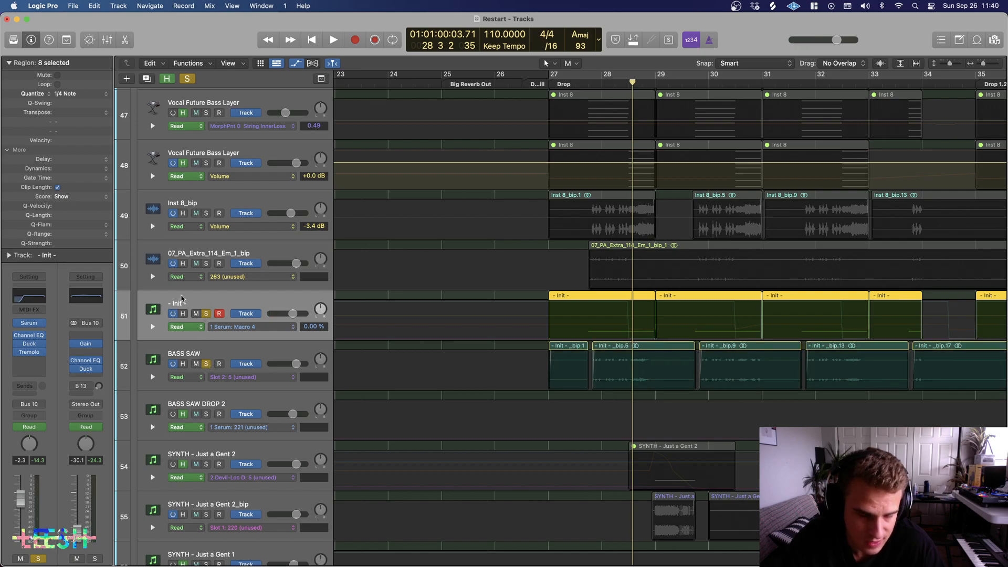
left_click(31, 297)
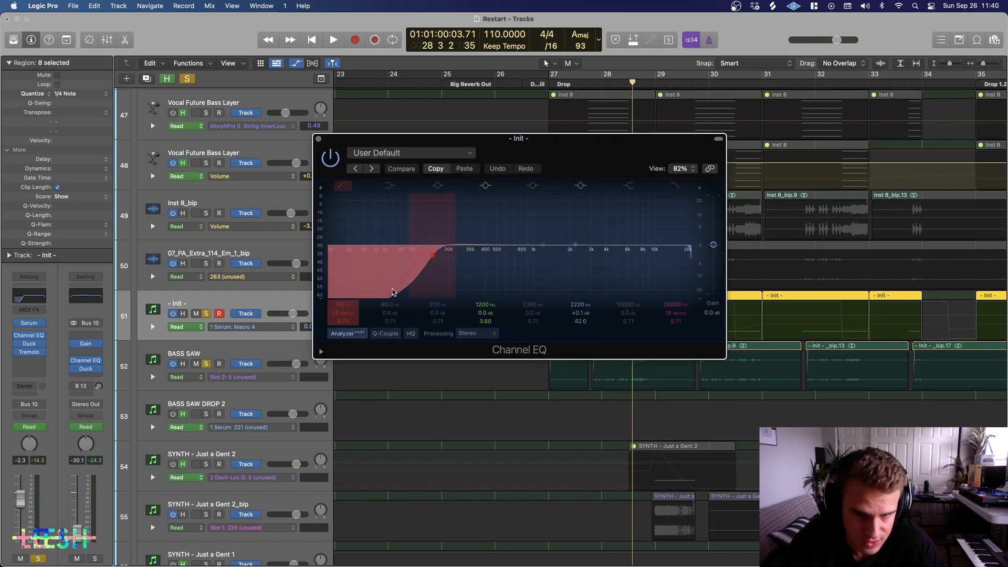
left_click(318, 139)
left_click_drag(206, 315, 205, 364)
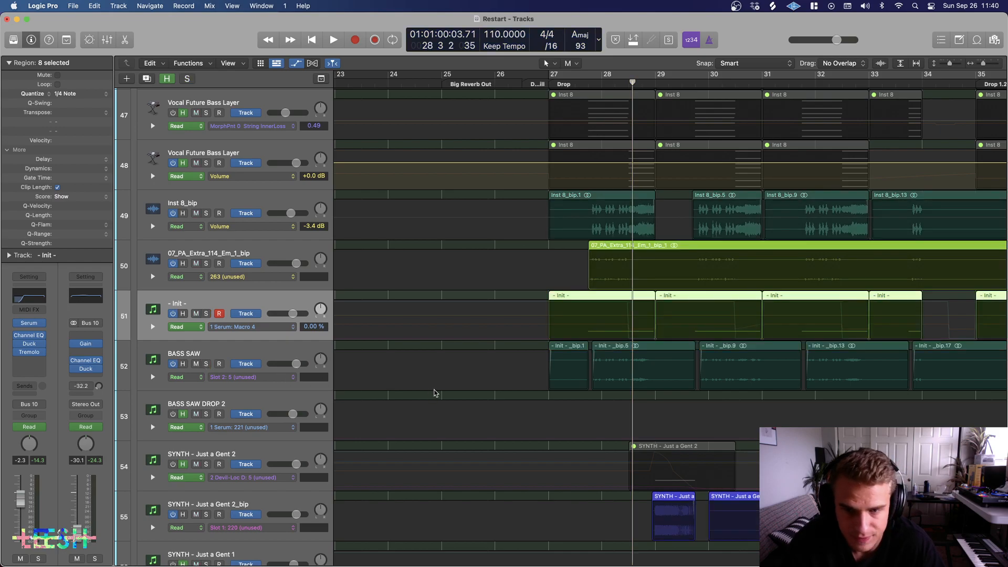
Step: Play the drop with every layer, switch off the - Init - track and mute its regions
key("space")
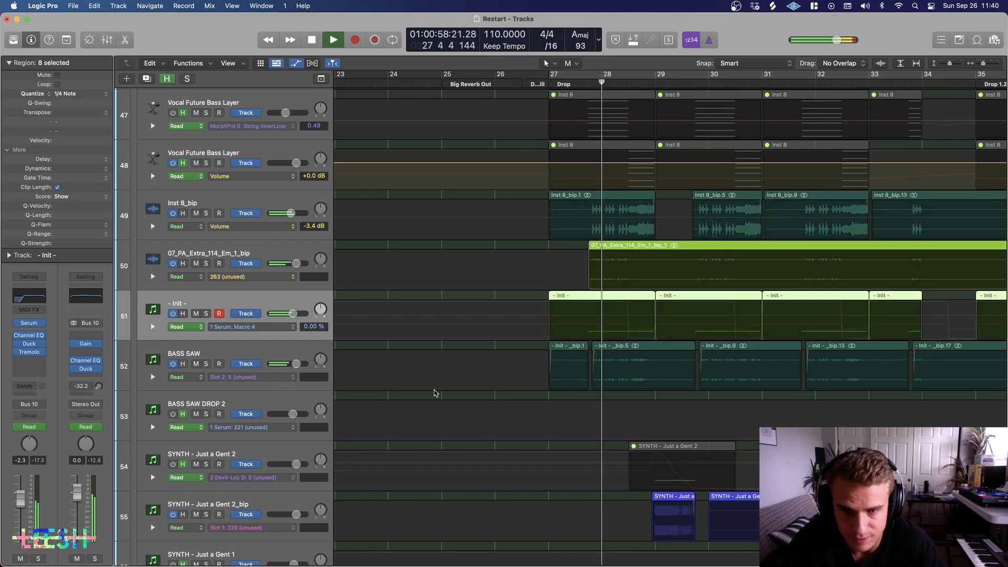
left_click(173, 314)
left_click(580, 301)
scroll(513, 400, "down", 3)
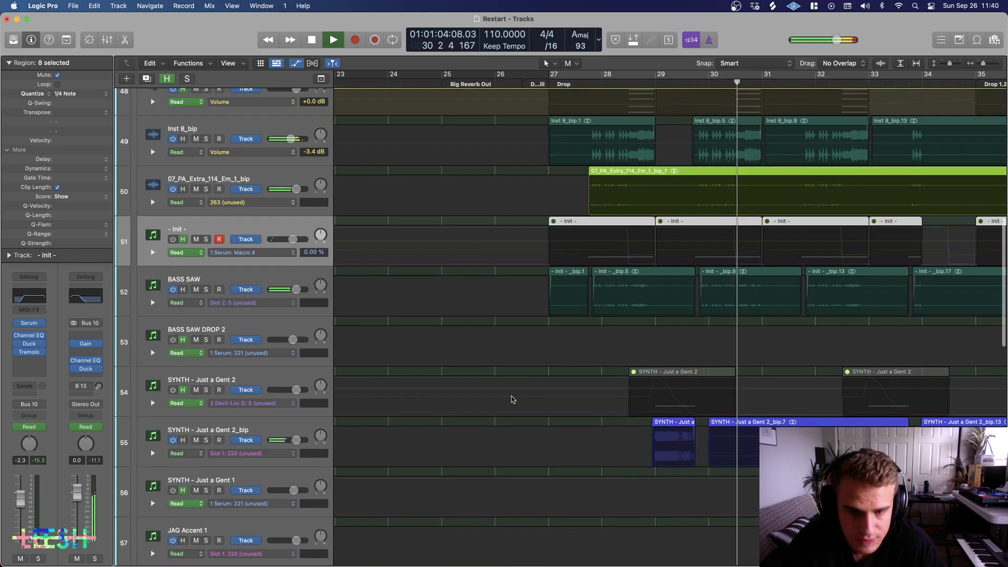
scroll(512, 400, "down", 2)
scroll(514, 399, "down", 5)
key("space")
Step: Switch on the SYNTH - Just a Gent 2 track, unmute its regions, and solo and play it from around bar 28
scroll(536, 385, "right", 6)
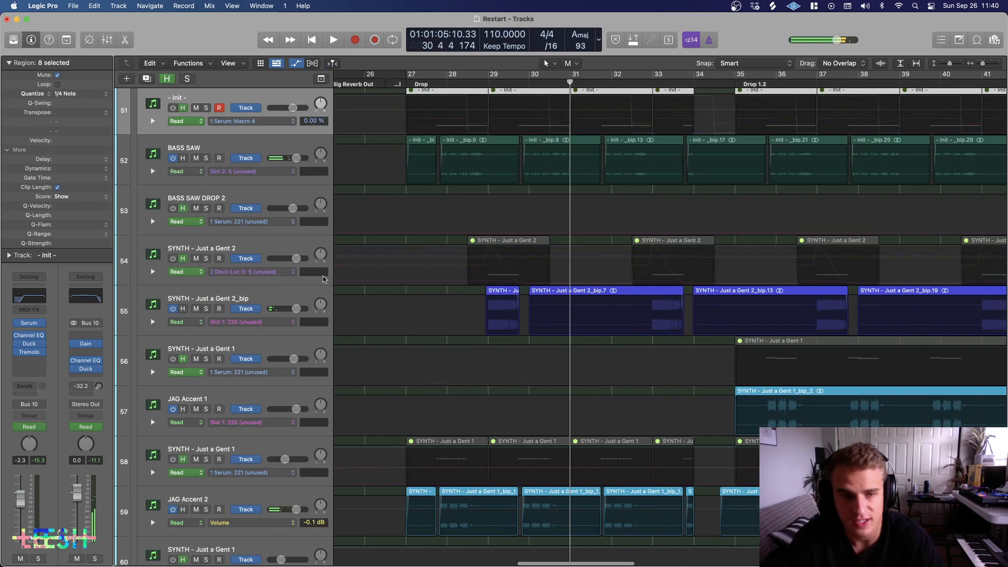
left_click(182, 260)
left_click(182, 259)
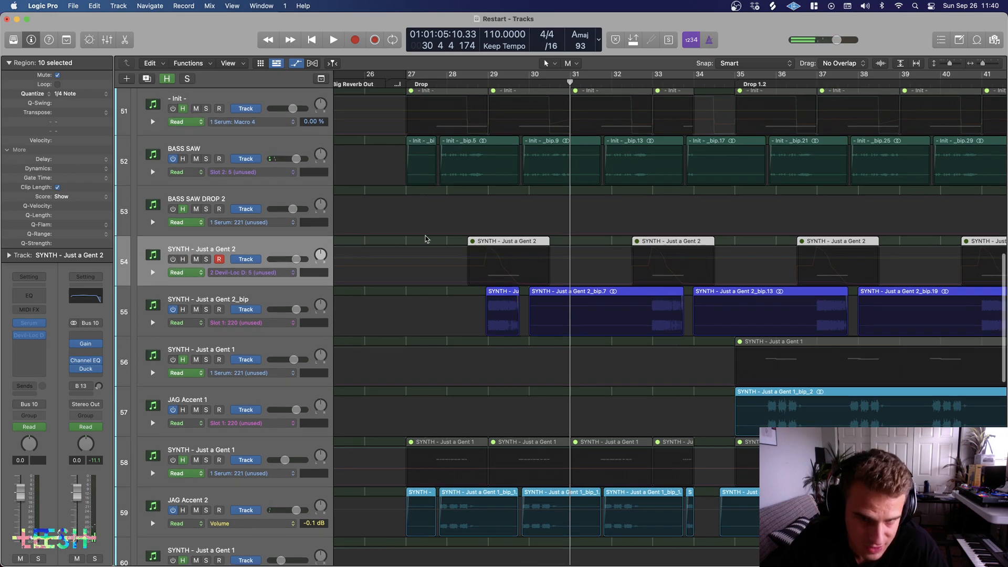
left_click(485, 243)
left_click(174, 259)
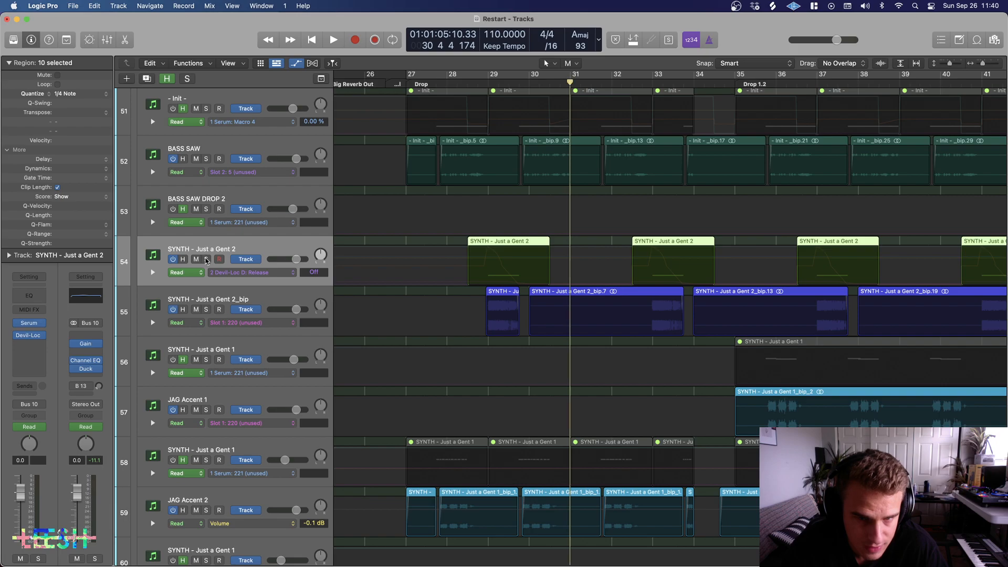
left_click(206, 259)
left_click(478, 96)
key("space")
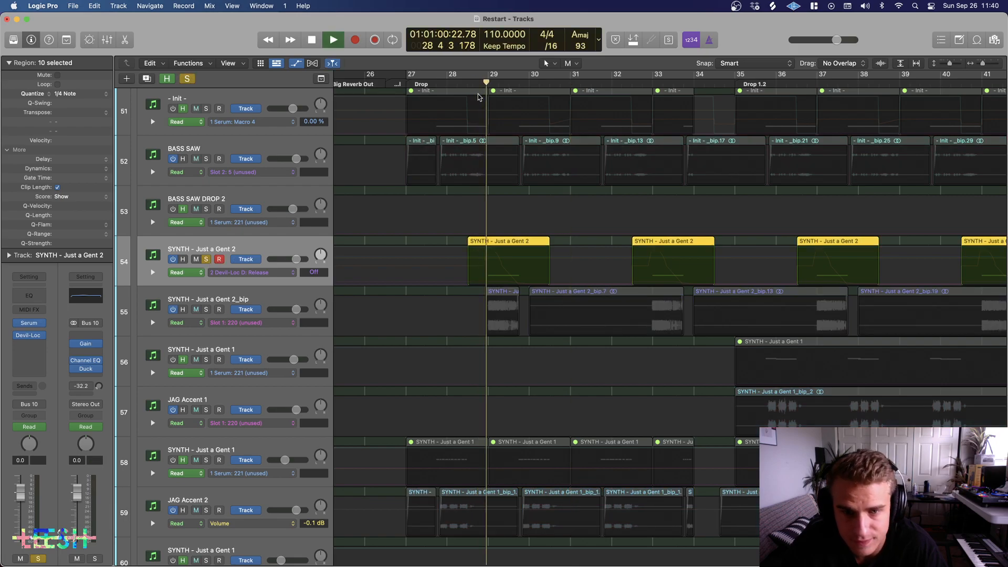
Step: Replay the soloed SYNTH - Just a Gent 2 part from the start of its first region
key("space")
key("space")
scroll(284, 245, "left", 1)
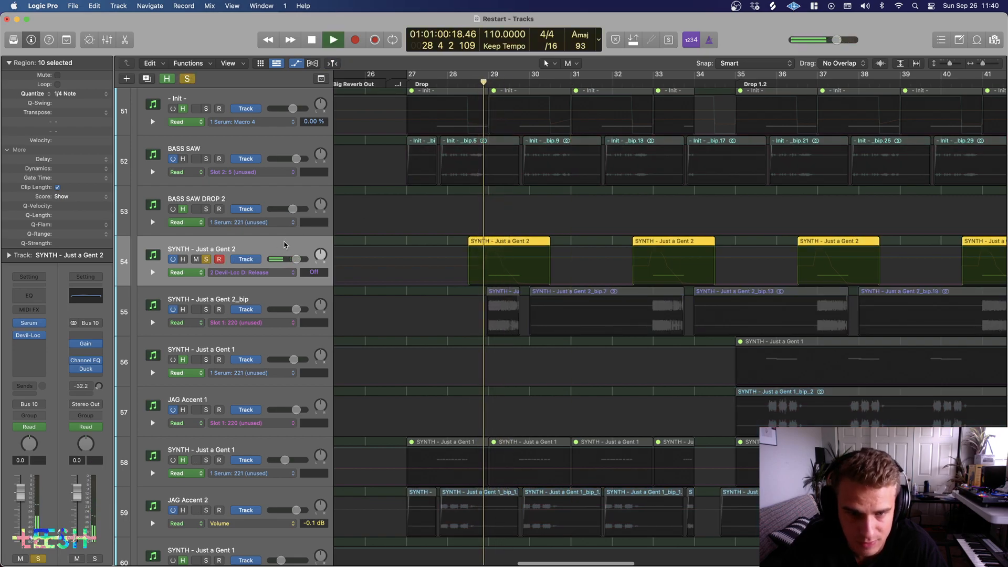
scroll(280, 294, "up", 1)
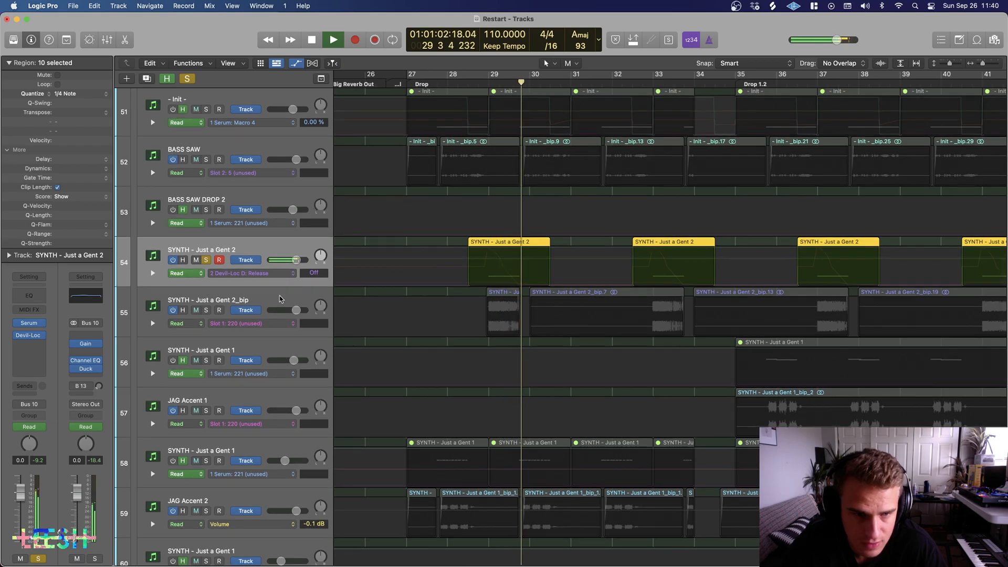
key("space")
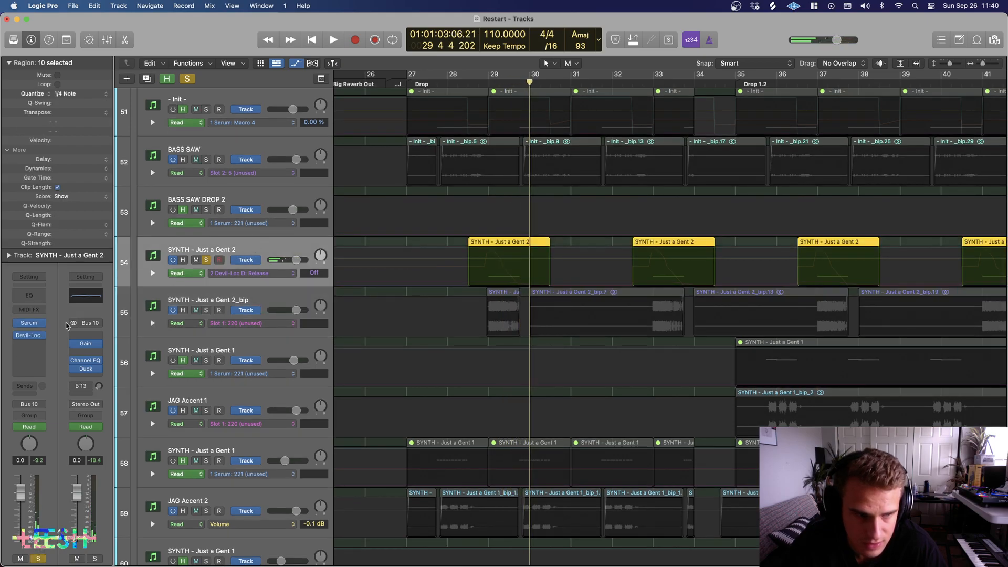
left_click(444, 88)
key("space")
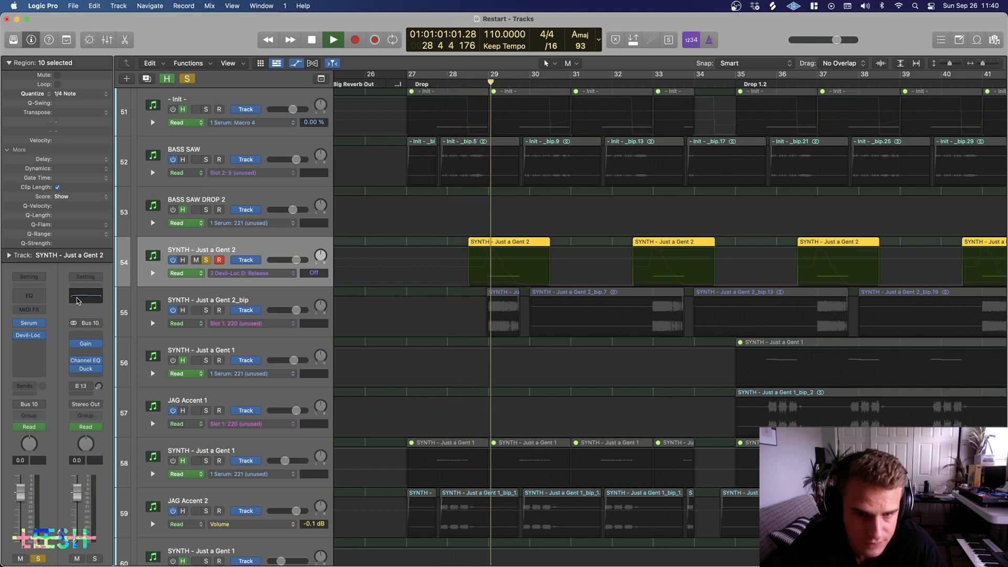
Step: Show the track's Serum instrument, examine its oscillators while the part plays, and move the plugin clear of the regions
key("space")
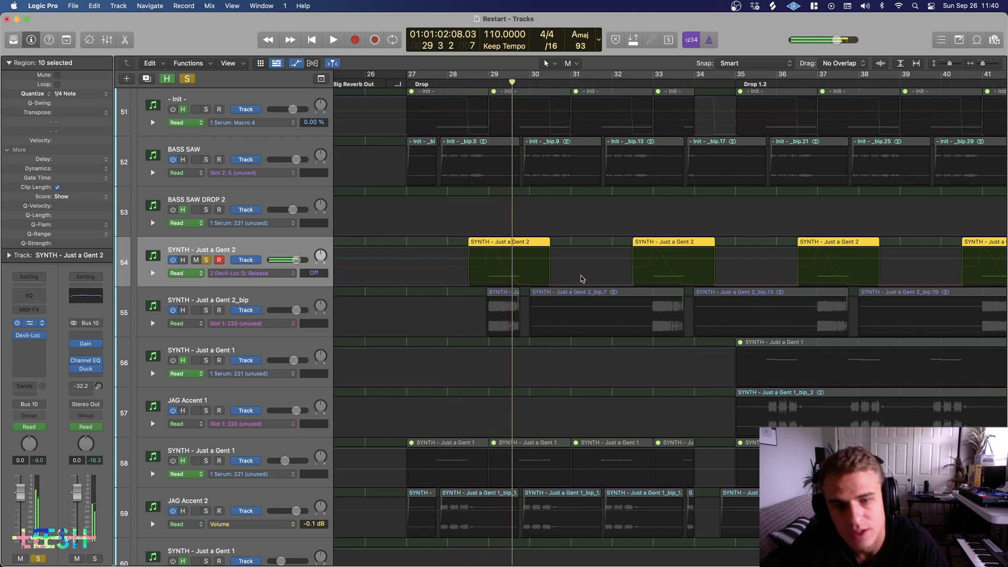
key("v")
key("space")
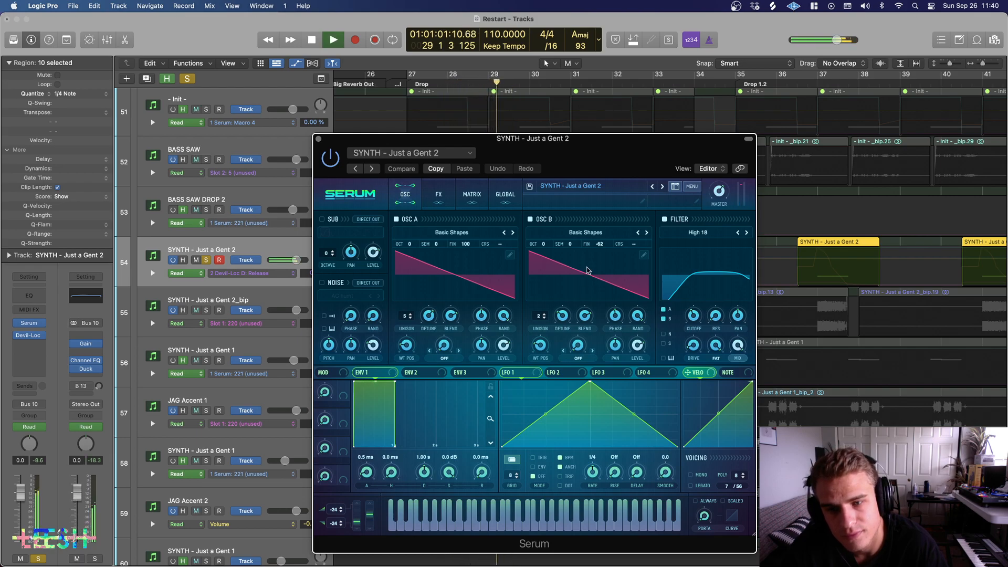
left_click_drag(571, 146, 719, 334)
Step: Compare the part with Devil-Loc Deluxe bypassed and active, leaving the effect enabled
key("space")
left_click(17, 334)
key("space")
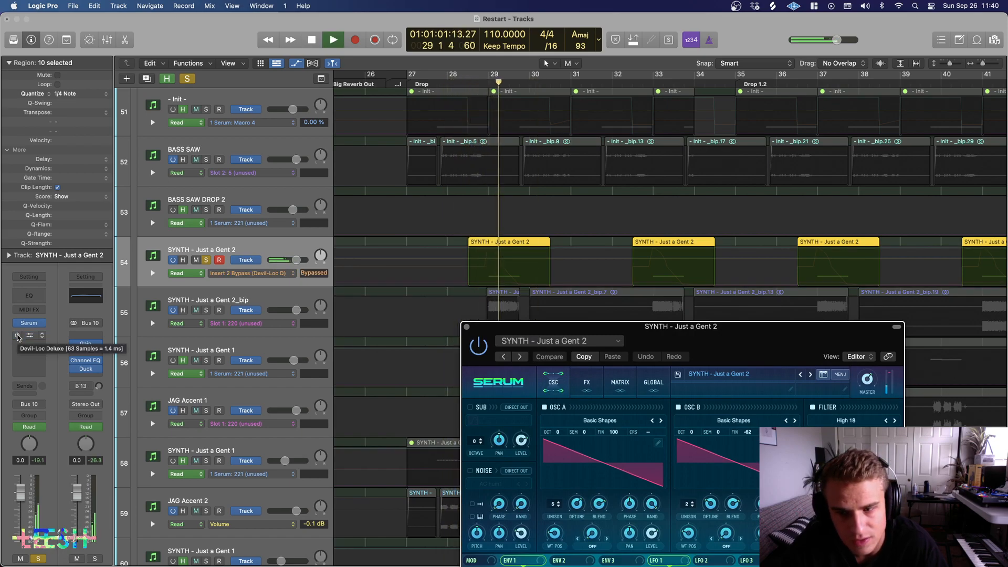
left_click(18, 336)
key("space")
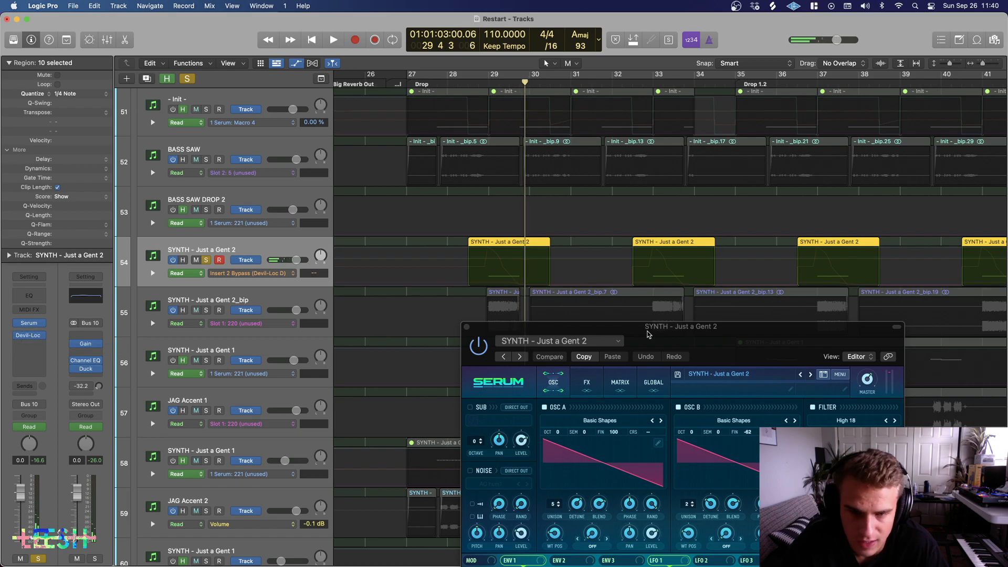
Step: Duplicate the SYNTH - Just a Gent 2 track with its settings and leave only the duplicate soloed
left_click_drag(644, 335, 636, 284)
left_click(255, 254)
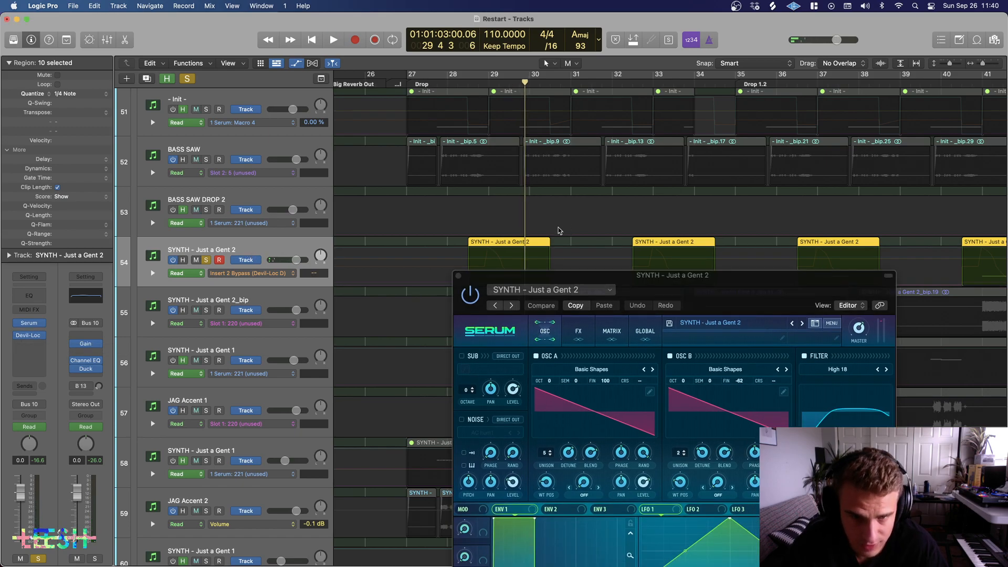
key("super+d")
left_click_drag(492, 243, 494, 297)
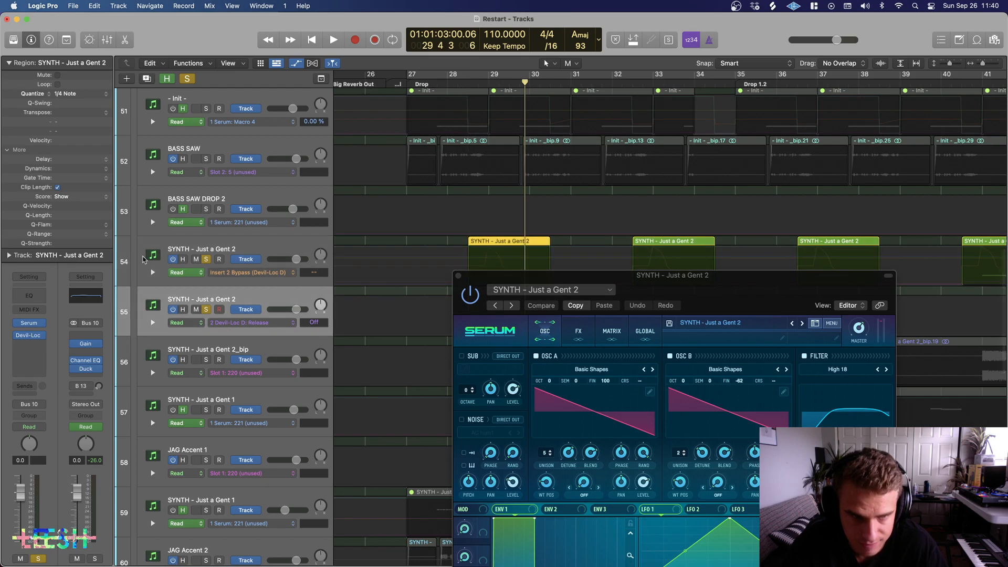
left_click(206, 259)
Step: Close Serum, copy the first SYNTH - Just a Gent 2 region onto the duplicate track and play it
left_click(467, 83)
key("space")
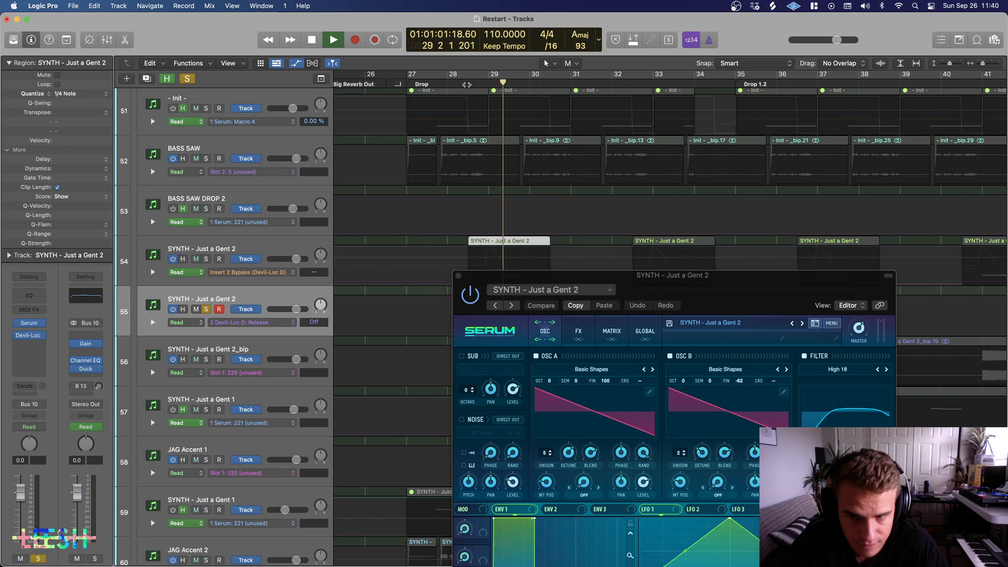
key("space")
left_click(459, 276)
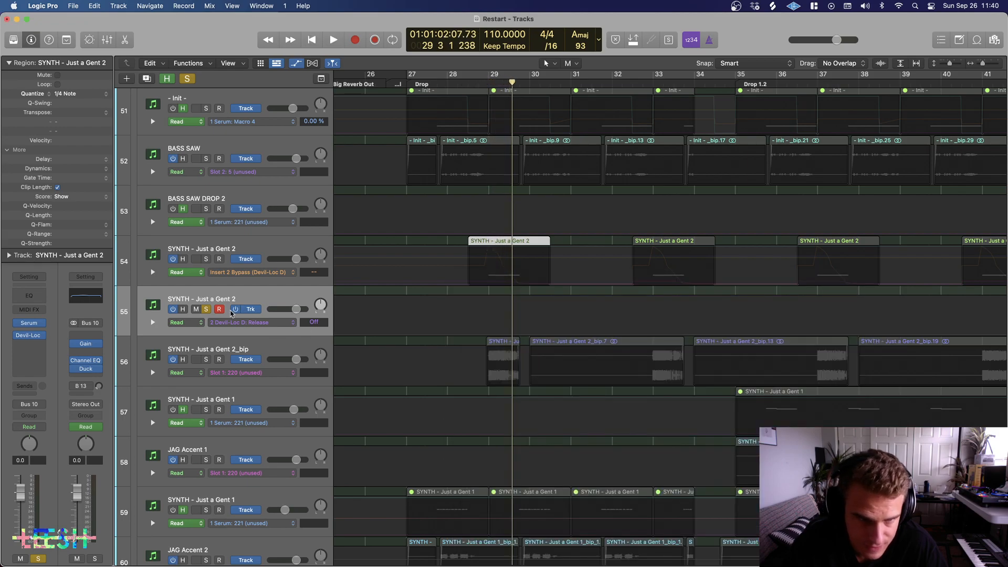
left_click_drag(496, 268, 496, 318)
key("space")
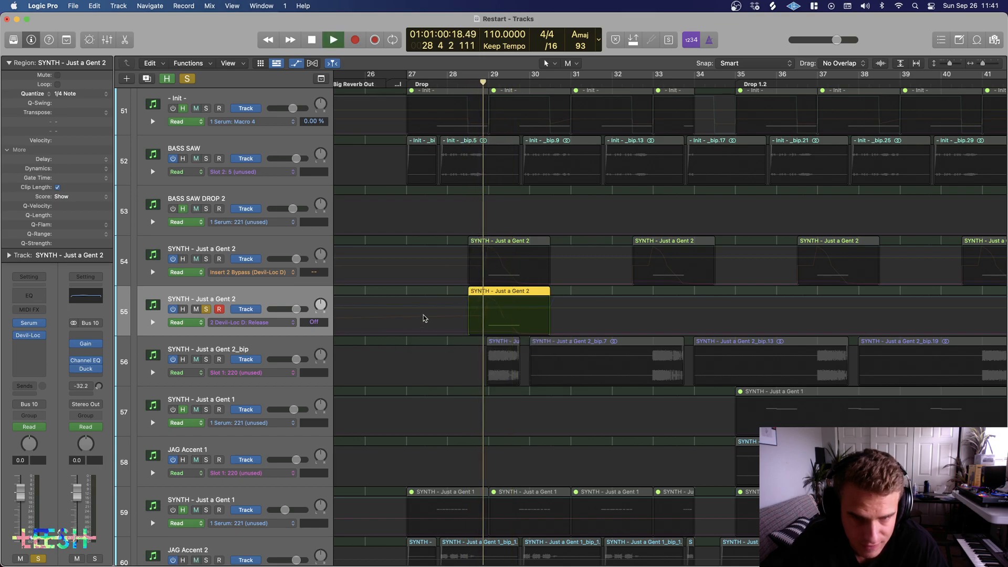
key("space")
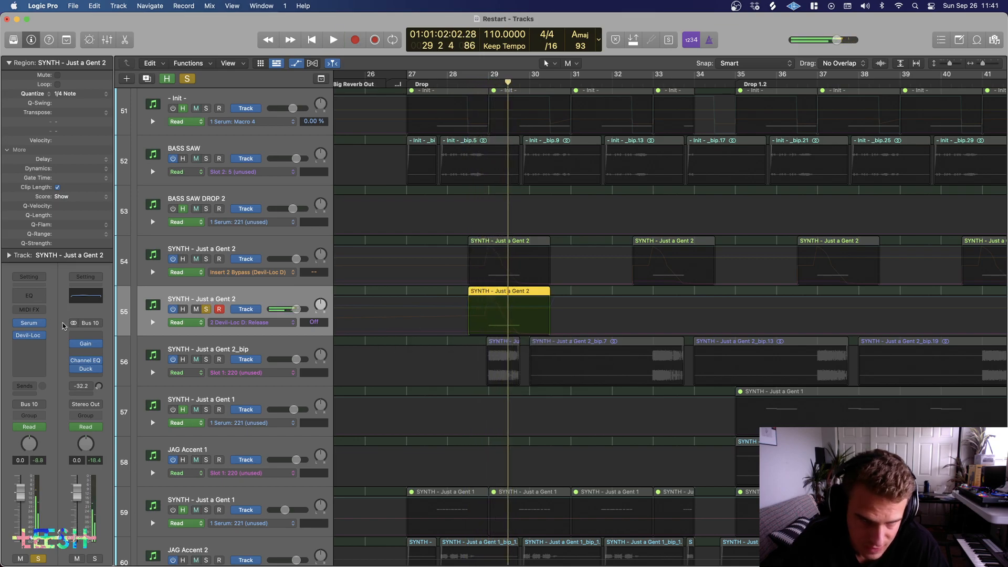
Step: Open the duplicate's Serum and audition the patch in different octaves with Musical Typing
left_click(30, 324)
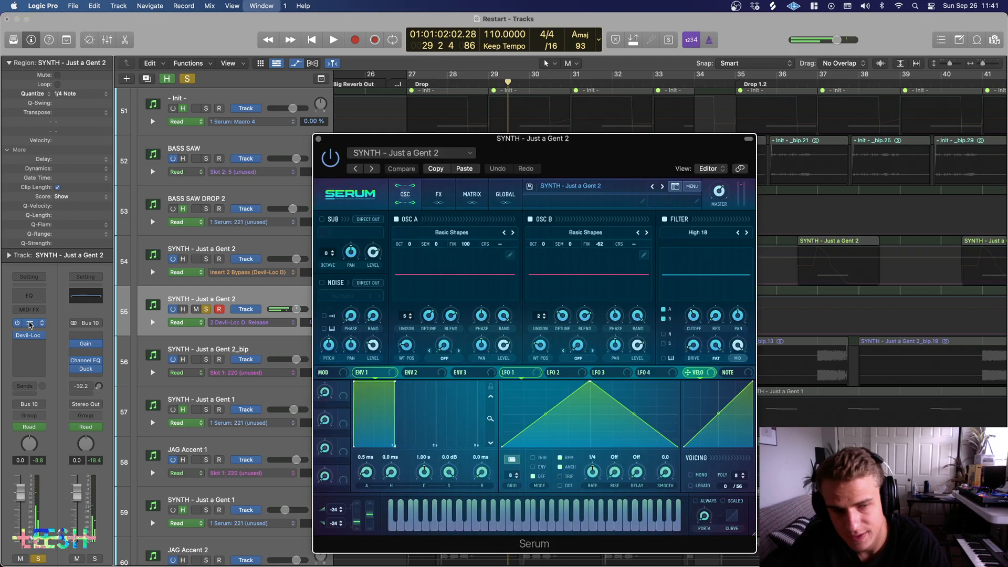
key("super+k")
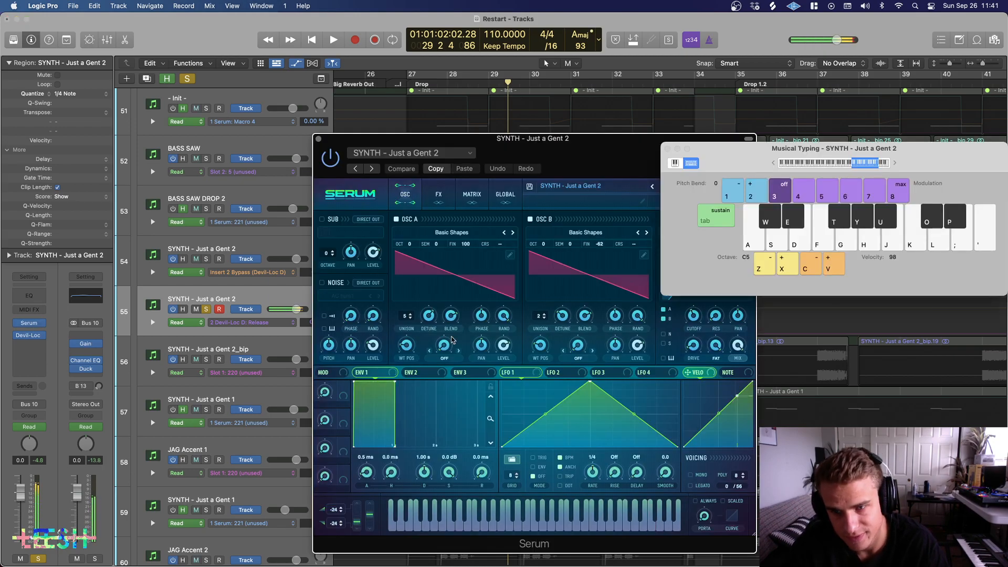
key("s")
key("d")
key("z")
key("z")
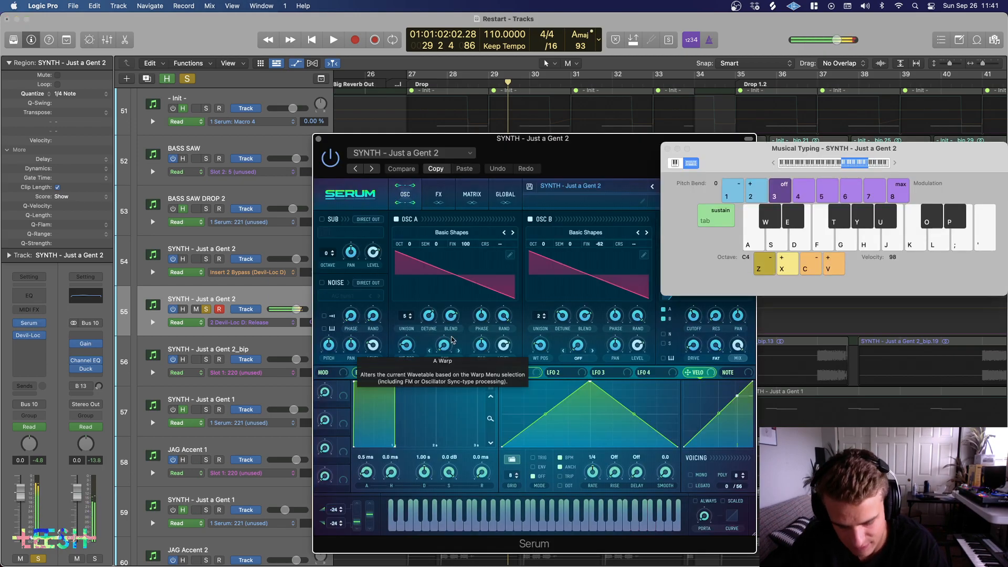
key("s")
key("x")
key("x")
key("x")
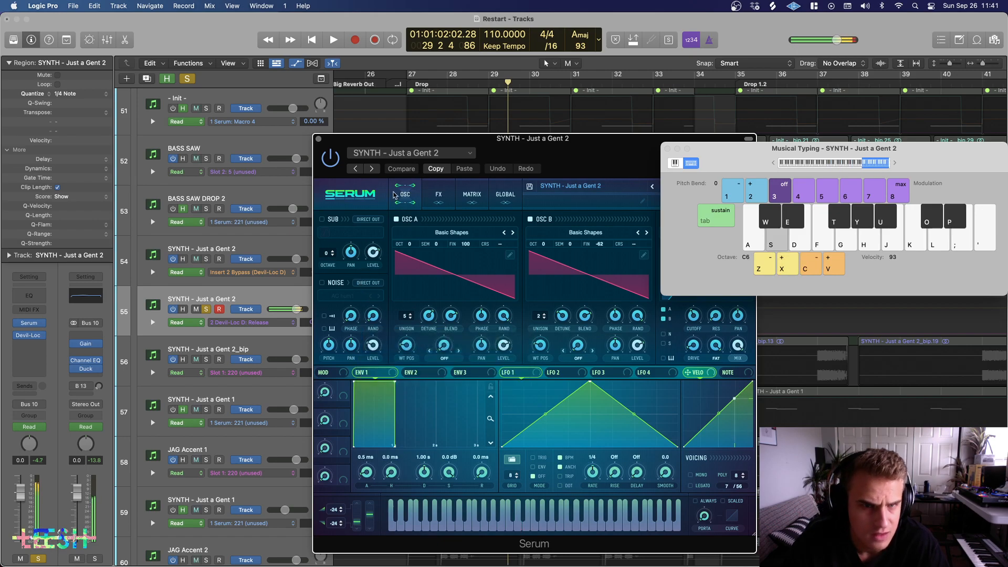
Step: Move Serum aside, open the copied region in the Piano Roll and transpose its note up several octaves
left_click_drag(507, 146, 531, 502)
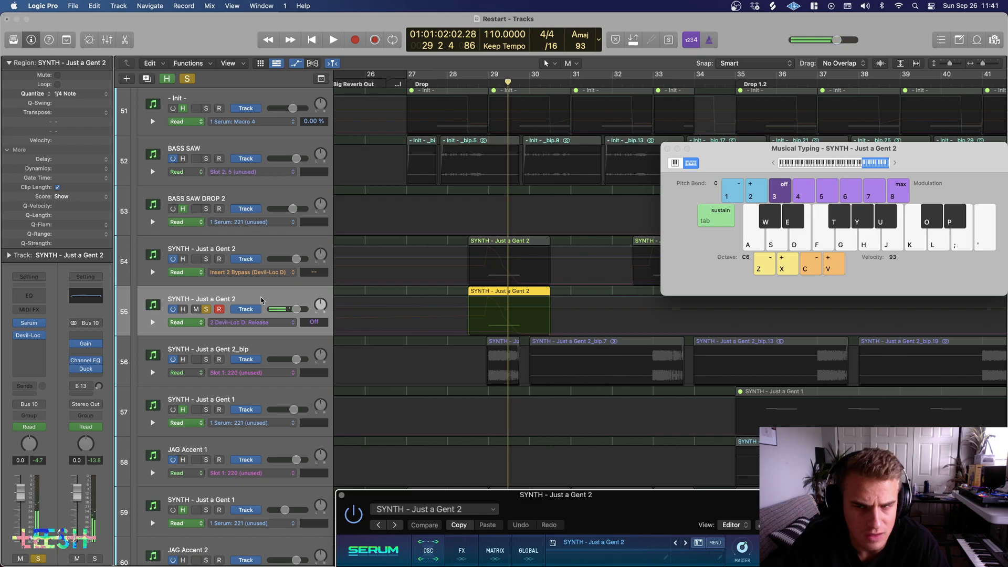
left_click(564, 273)
double_click(532, 293)
left_click_drag(536, 424, 584, 494)
key("shift+Up")
key("shift+Up")
key("shift+Up")
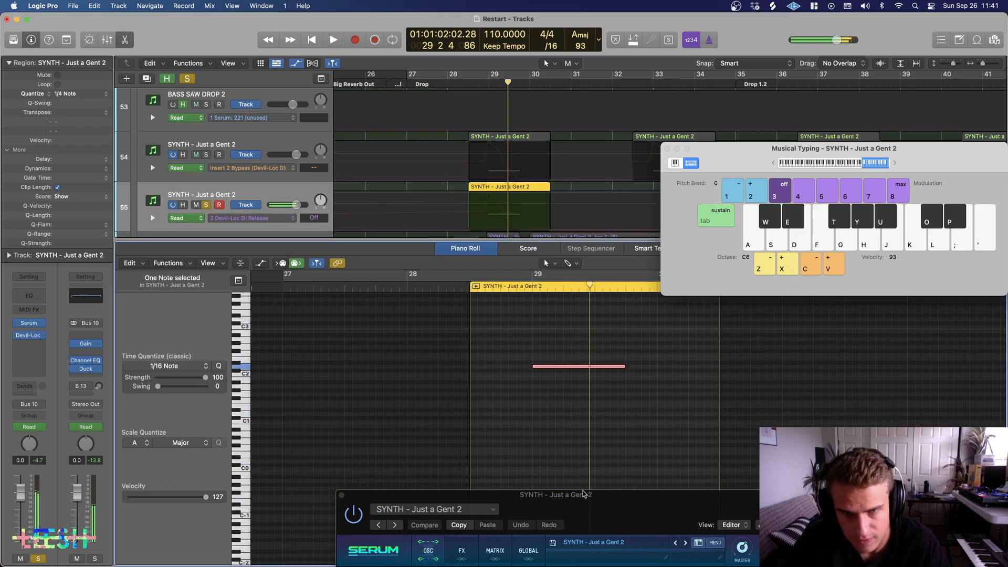
key("shift+Up")
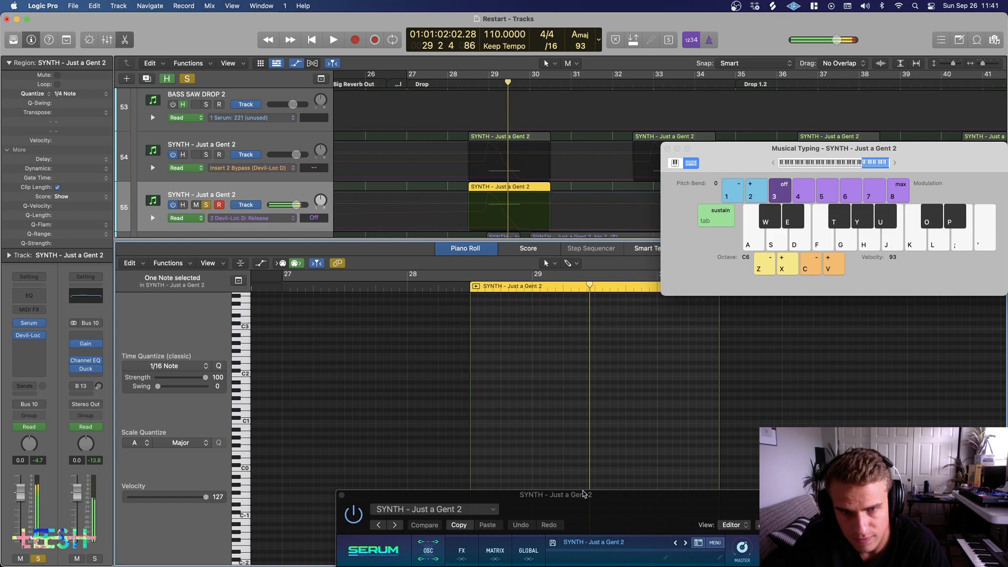
Step: Audition the copied region's transposed note, raising it further by octaves between playbacks
key("space")
scroll(586, 408, "up", 2)
scroll(587, 408, "up", 5)
key("space")
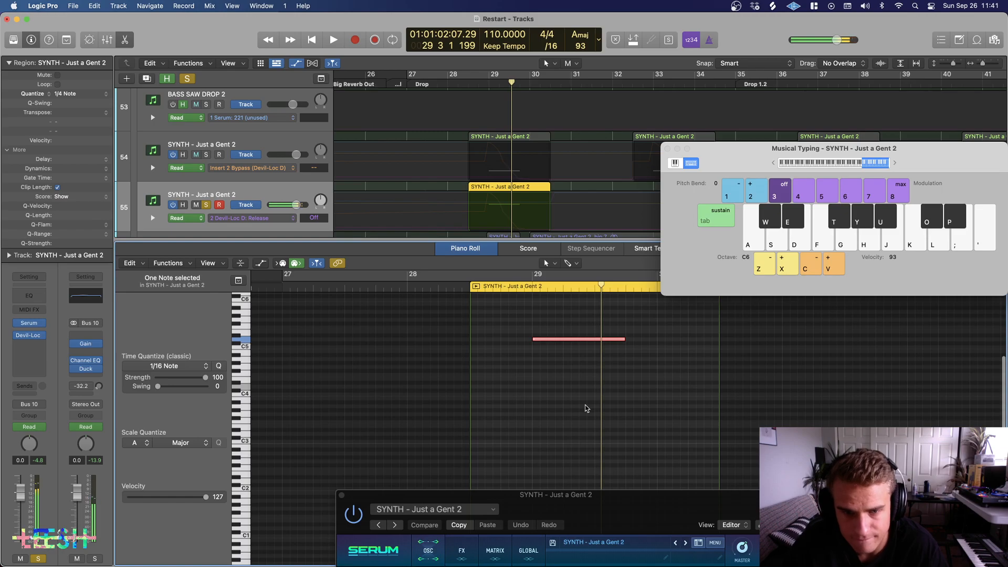
key("shift+Up")
key("space")
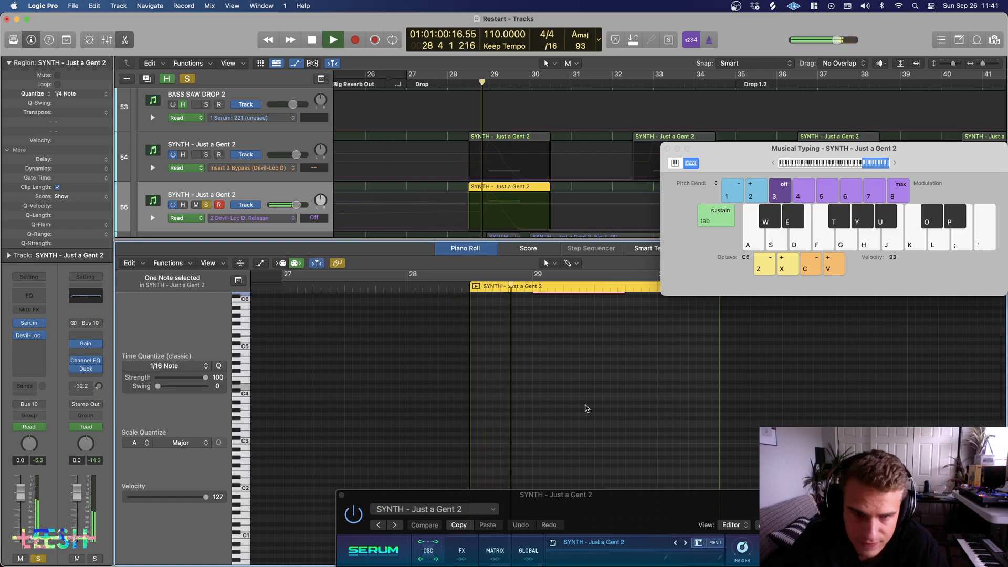
key("space")
key("alt+shift+Up")
key("space")
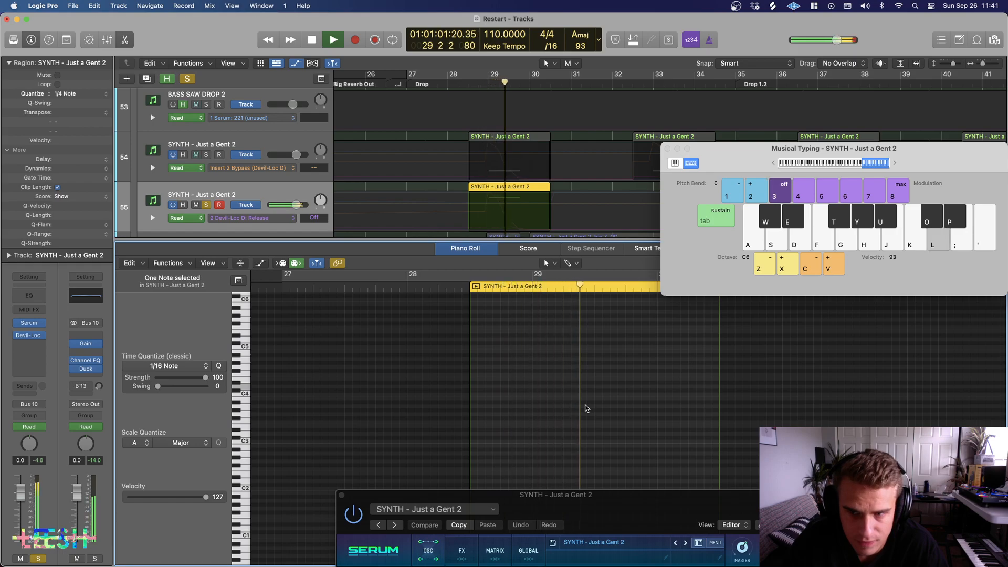
key("space")
Step: Delete the copied region and the duplicate SYNTH - Just a Gent 2 track
left_click(516, 187)
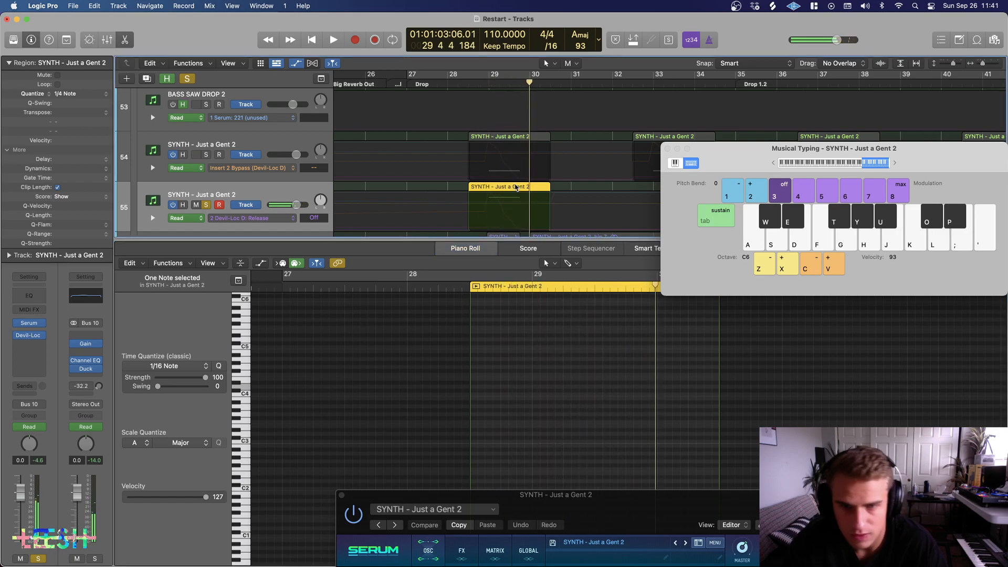
key("Delete")
key("Delete")
Step: Open the original track's first region in the Piano Roll and transpose its note up to the C5 octave
double_click(486, 136)
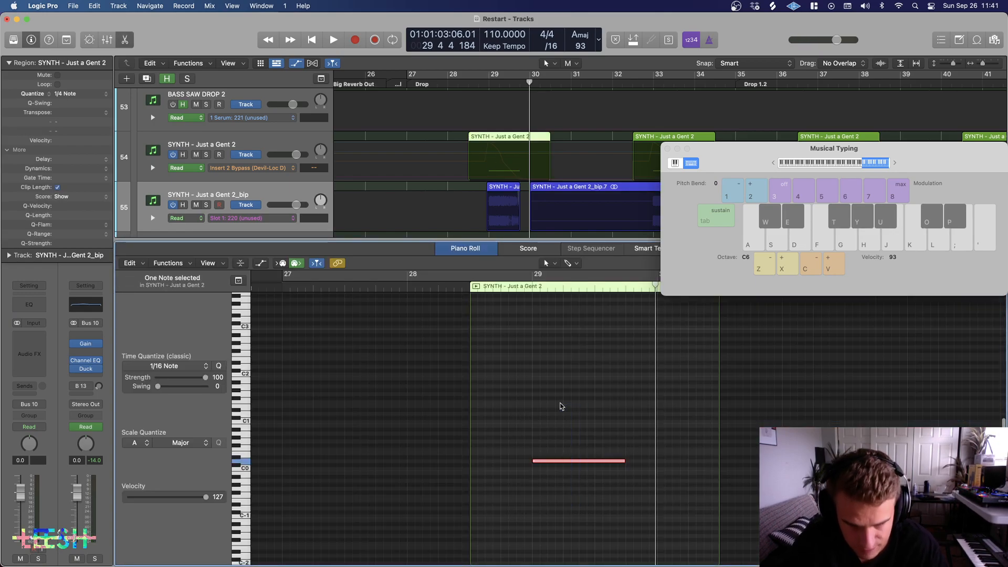
key("alt+shift+Up")
key("alt+shift+Up")
key("alt+shift+Up")
key("alt+shift+Up")
Step: Play the transposed note in the mix, solo SYNTH - Just a Gent 2 and replay it
key("space")
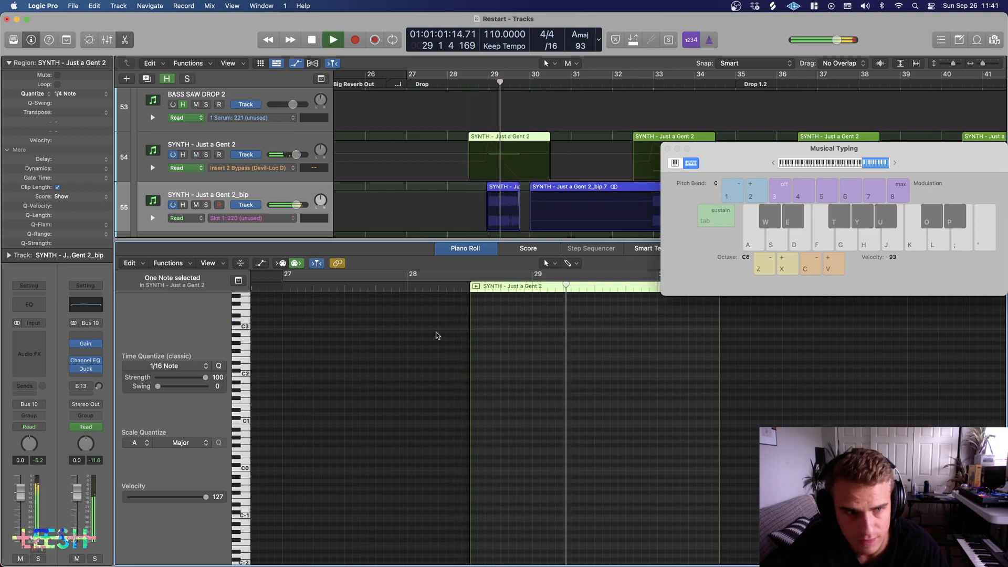
left_click(207, 155)
key("space")
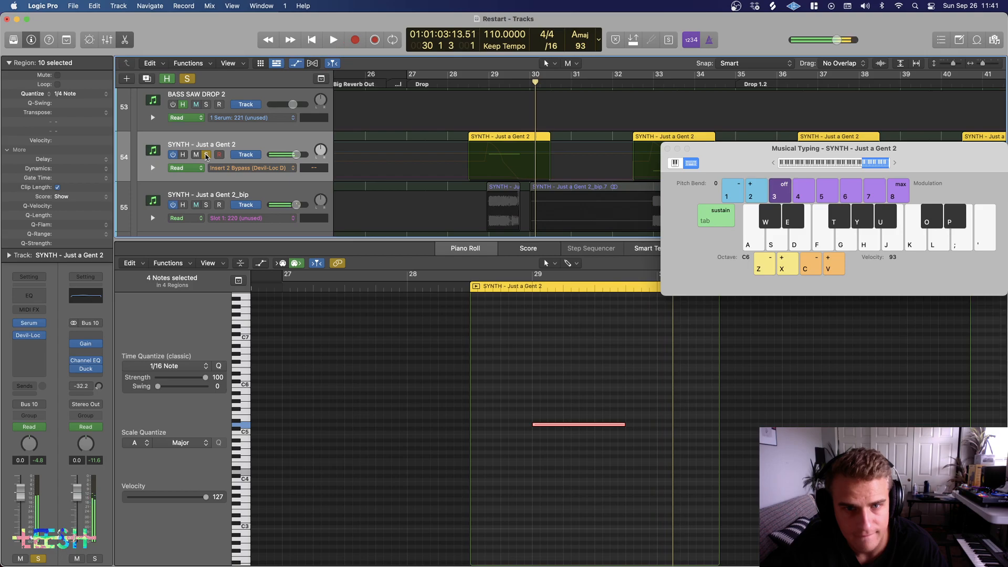
key("space")
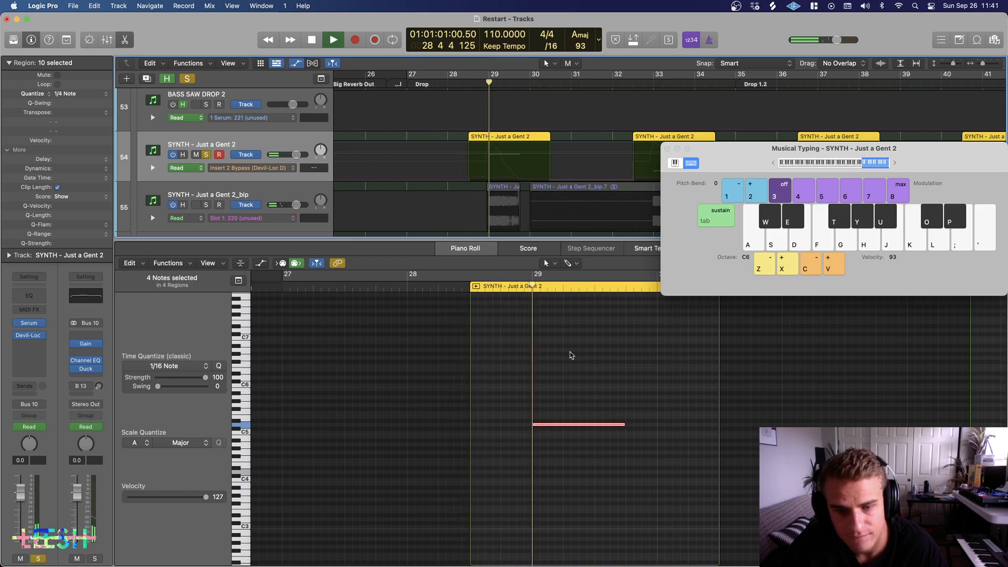
Step: Transpose the soloed track's note up to the C6 and then the C7 octave, playing it after each change
key("space")
left_click_drag(568, 352, 566, 435)
key("alt+shift+Up")
key("space")
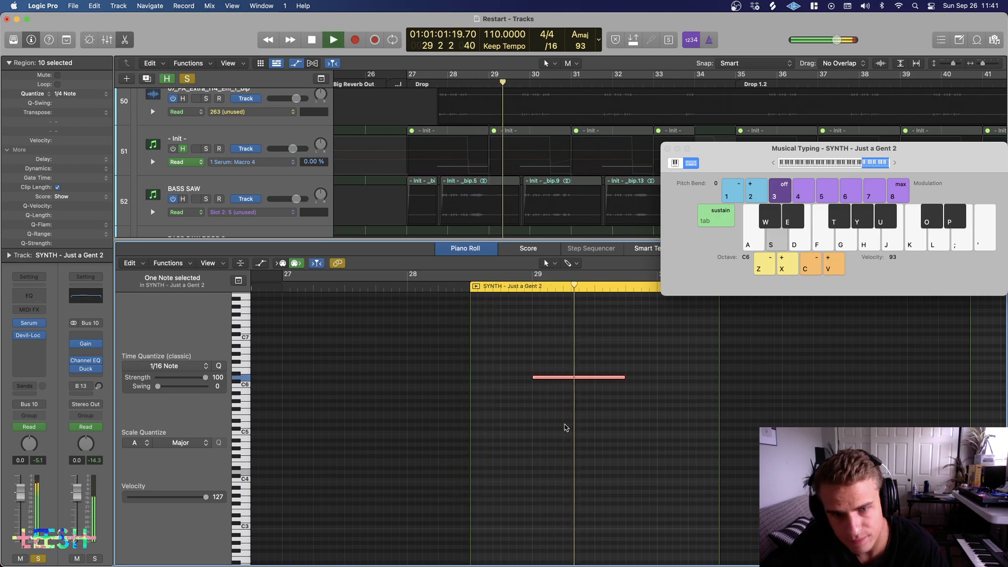
key("space")
key("alt+shift+Up")
key("space")
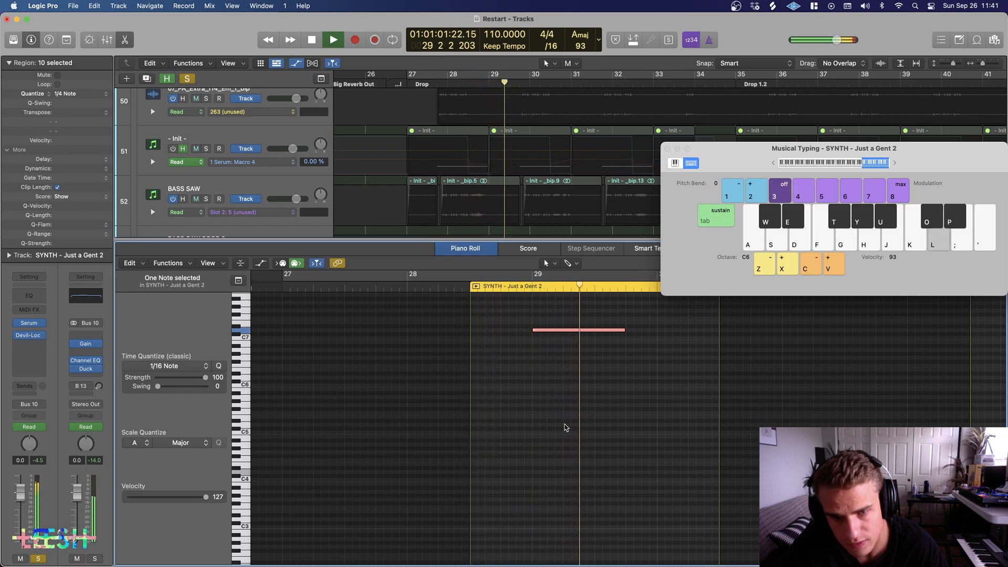
key("space")
Step: Shrink the Piano Roll to enlarge the track area and close the Musical Typing window
left_click_drag(588, 238, 585, 494)
left_click(667, 149)
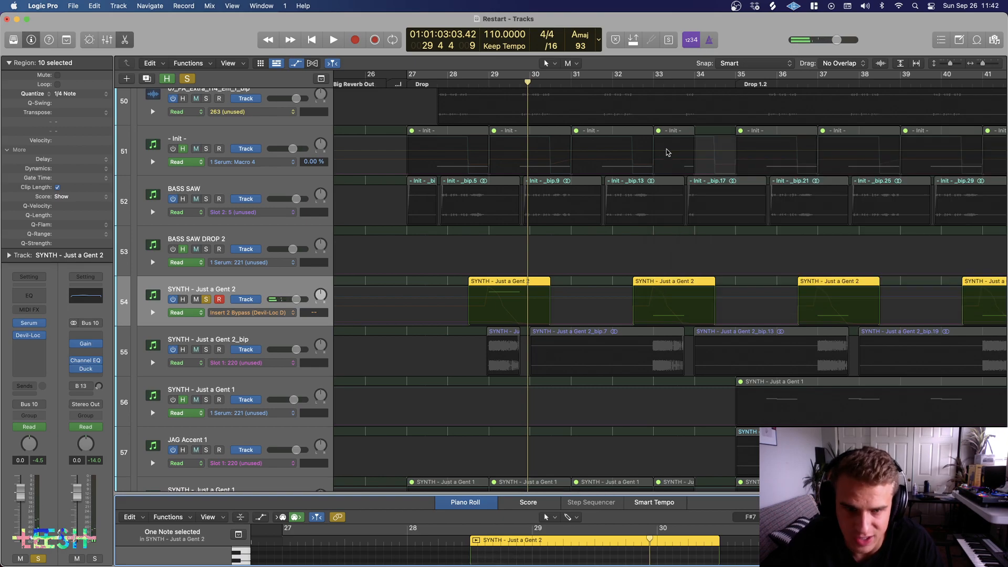
left_click_drag(726, 279, 724, 156)
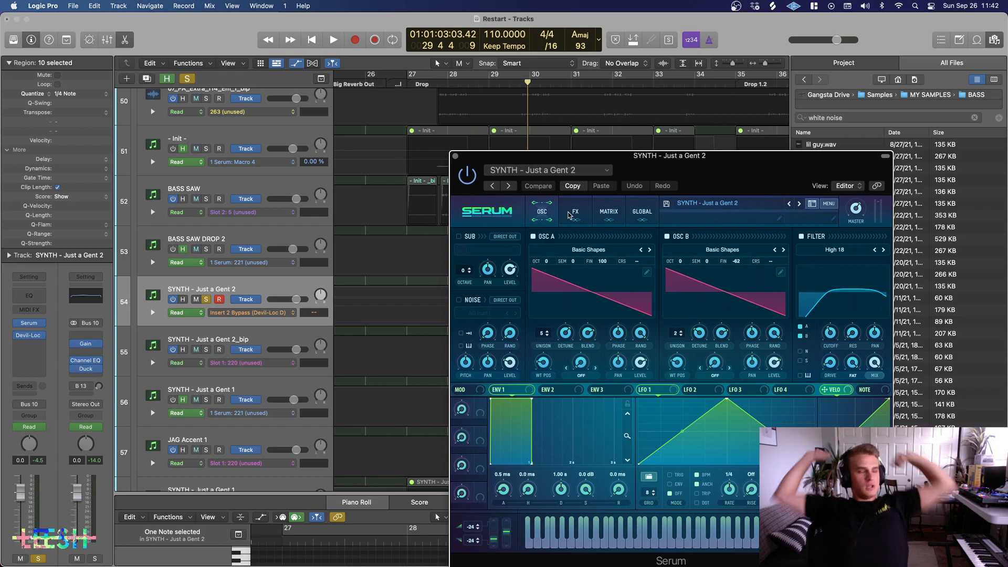
Step: Check Serum's Global settings, hide the file browser and return to the oscillator page
left_click(641, 211)
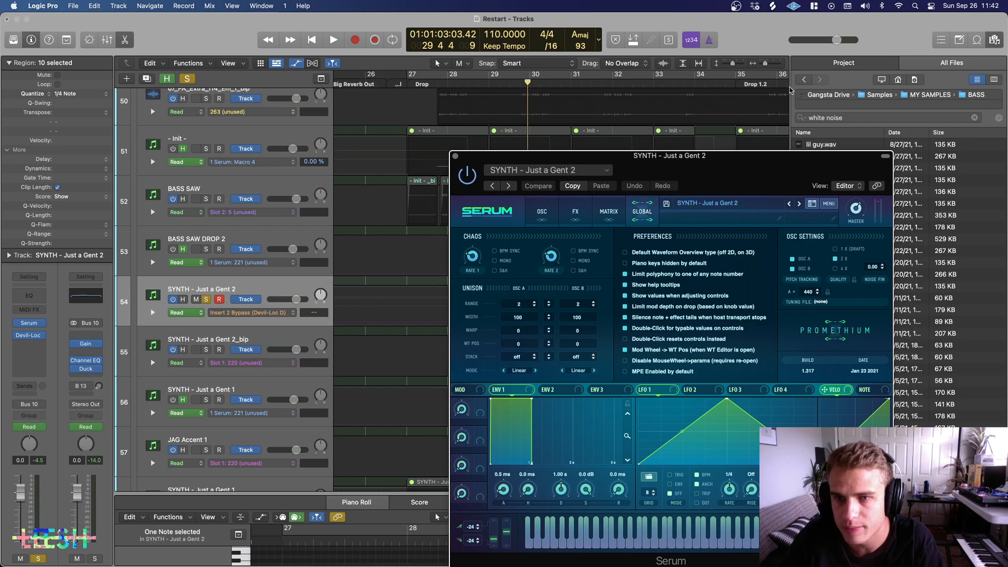
key("f")
left_click(532, 221)
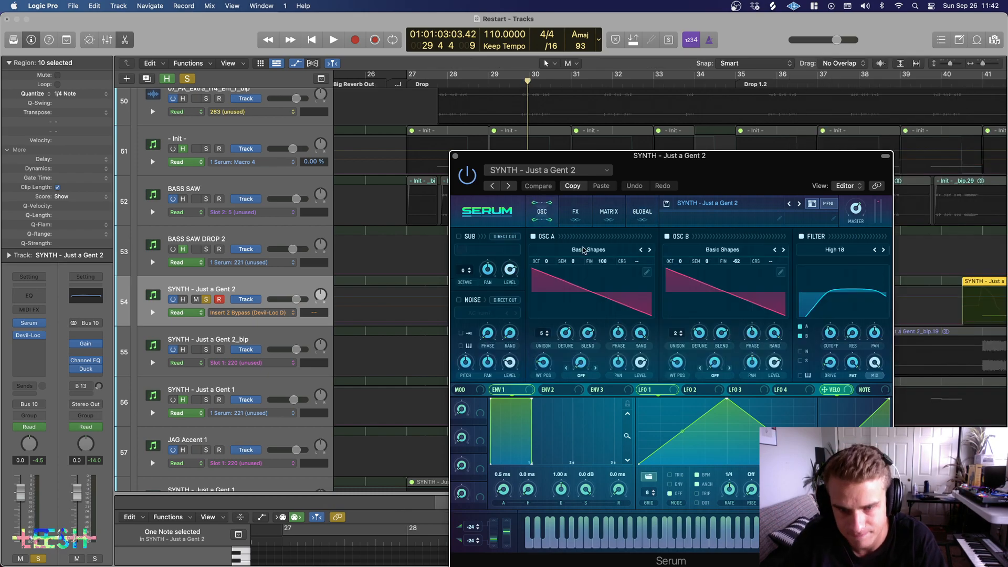
Step: Audition the Serum patch, review its FX chain and close the plug-in window
key("space")
key("space")
left_click(626, 535)
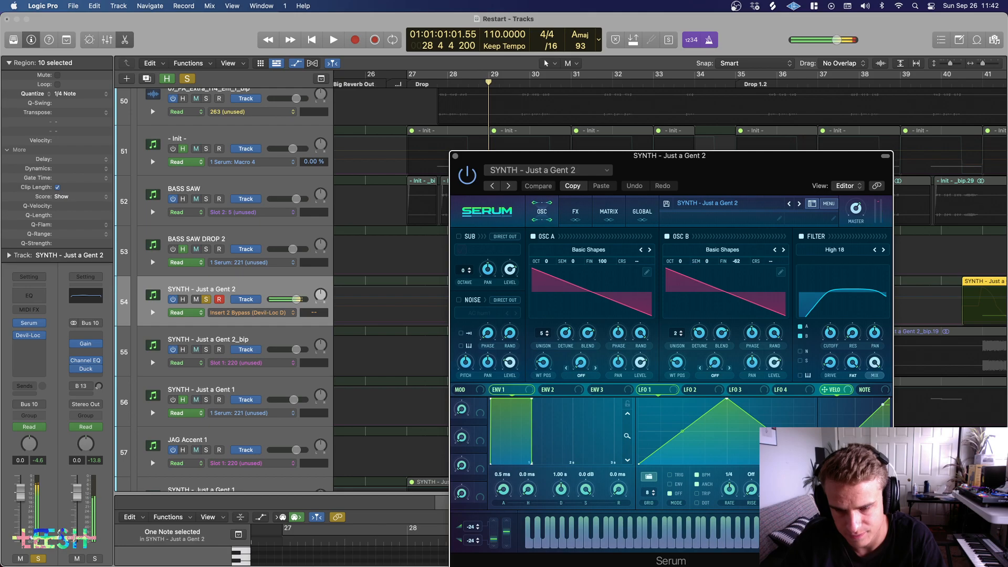
left_click(576, 215)
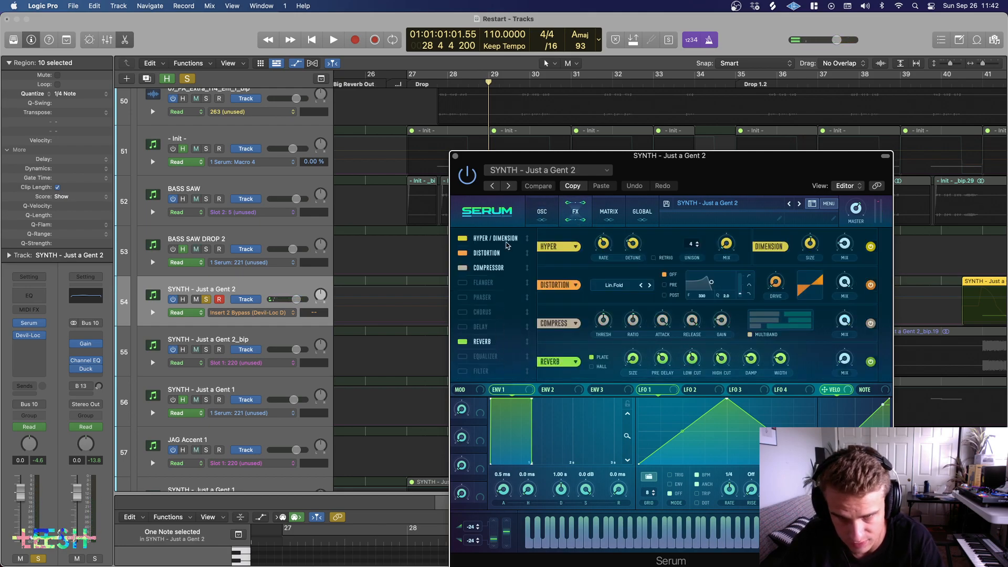
left_click(544, 214)
left_click(455, 157)
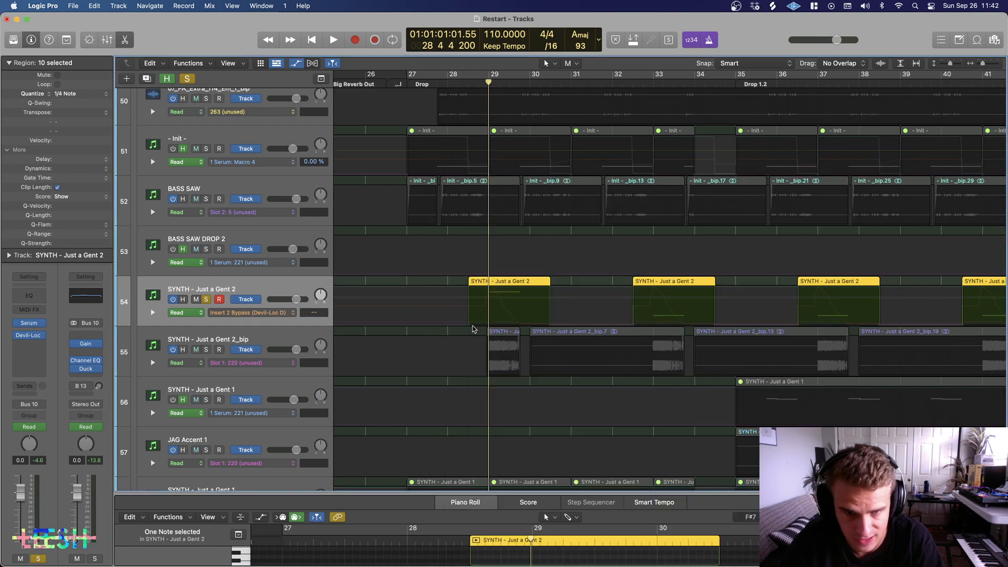
Step: Unsolo and switch off the SYNTH - Just a Gent 2 track, mark it as hidden and mute its regions
left_click(207, 301)
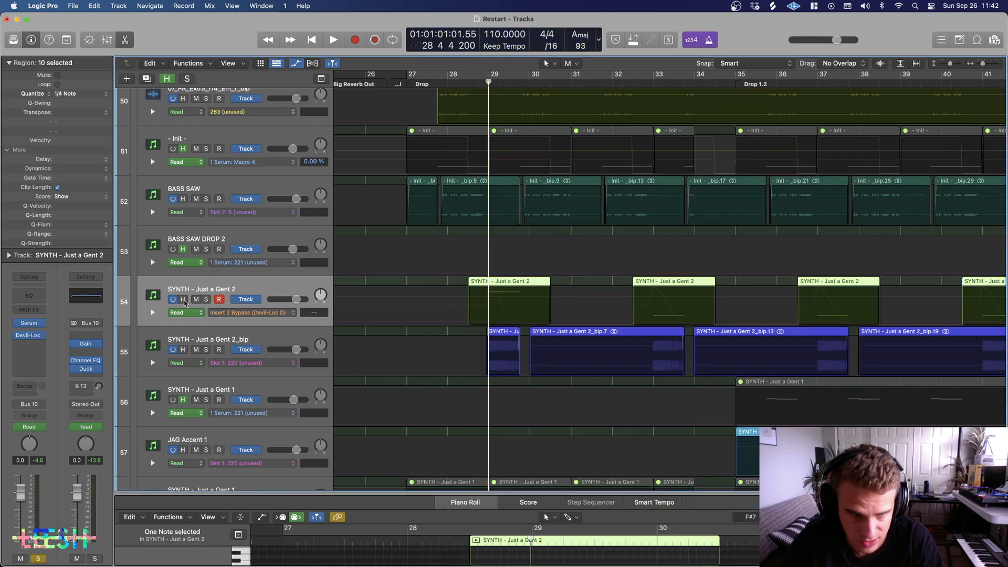
left_click(174, 299)
left_click(502, 287)
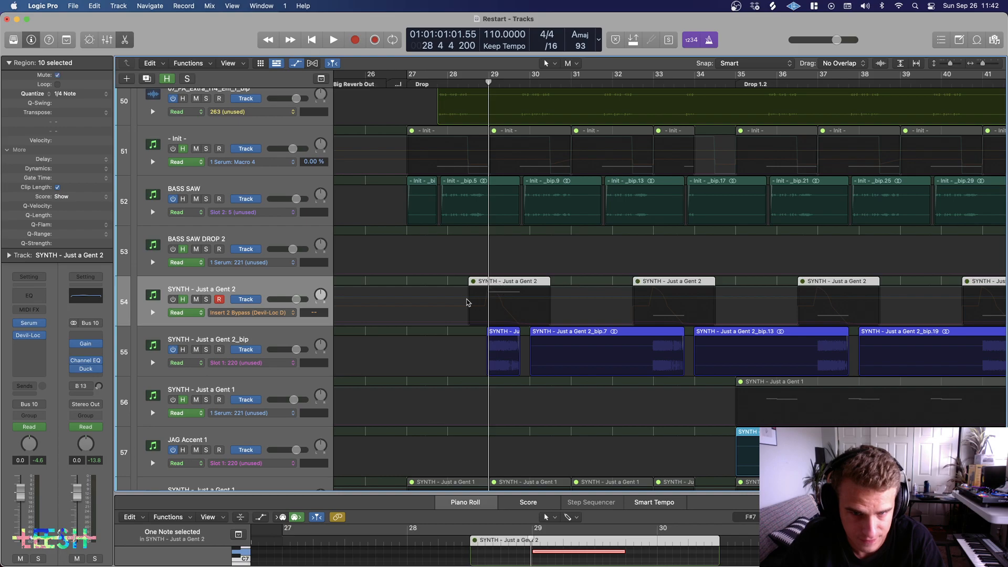
Step: Play the mix, solo the bounced SYNTH - Just a Gent 2_bip track, replay it and clear its solo
key("space")
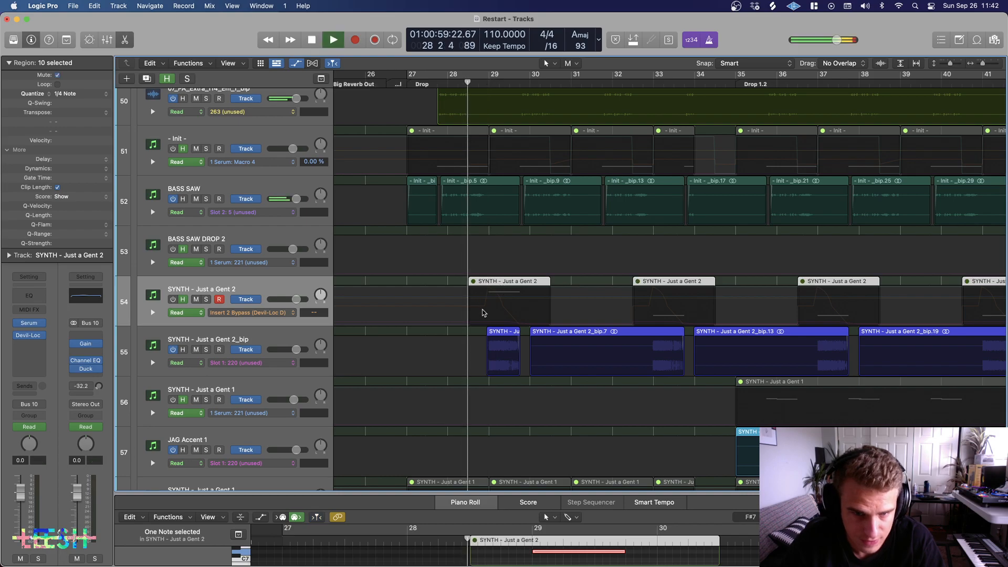
left_click(206, 350)
key("space")
key("space")
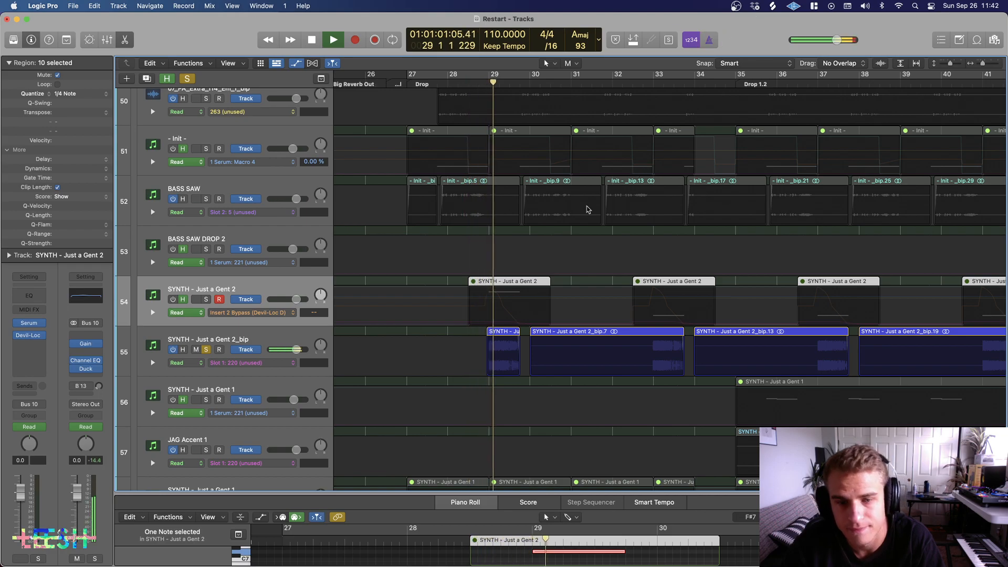
left_click(265, 337)
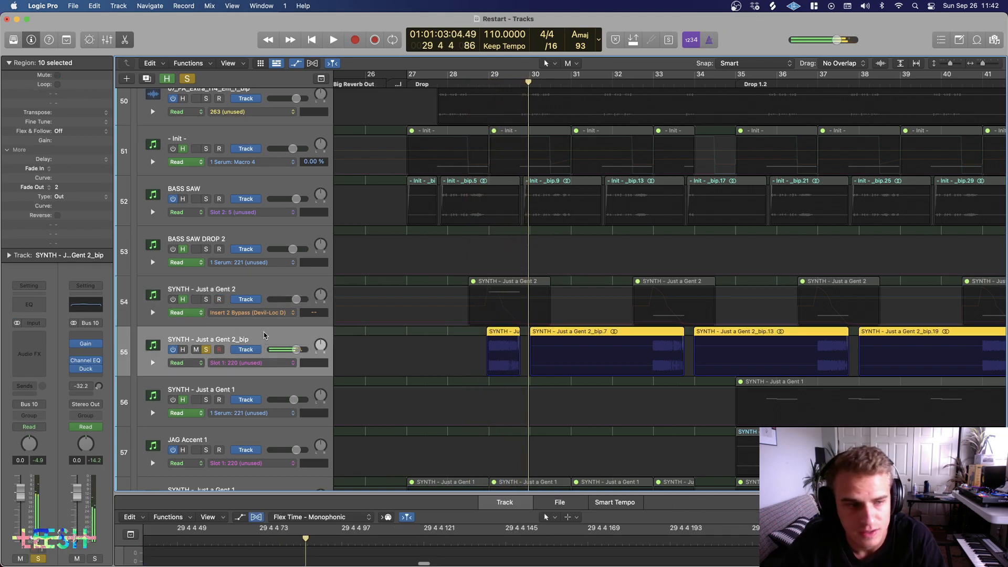
key("space")
key("space")
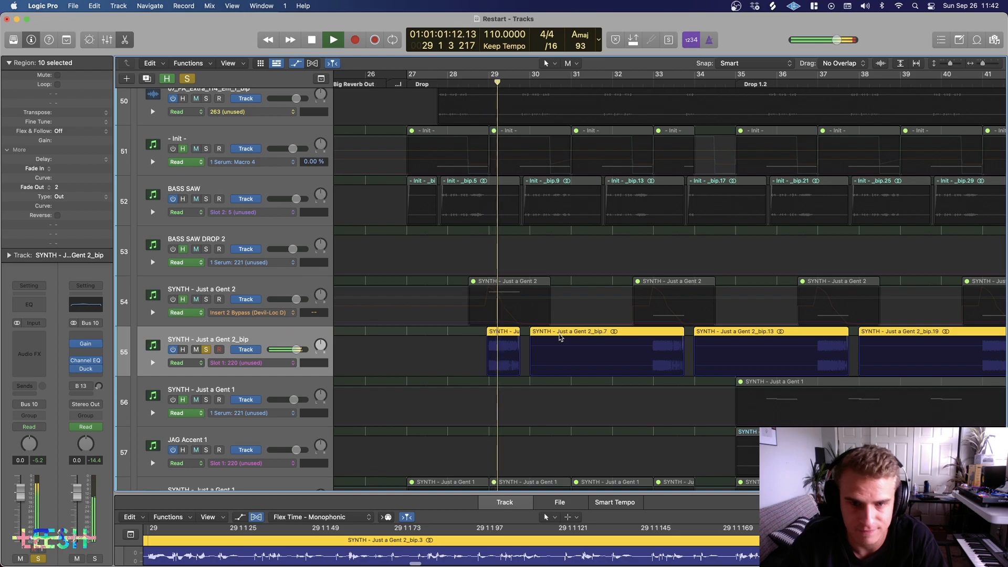
key("space")
left_click(206, 350)
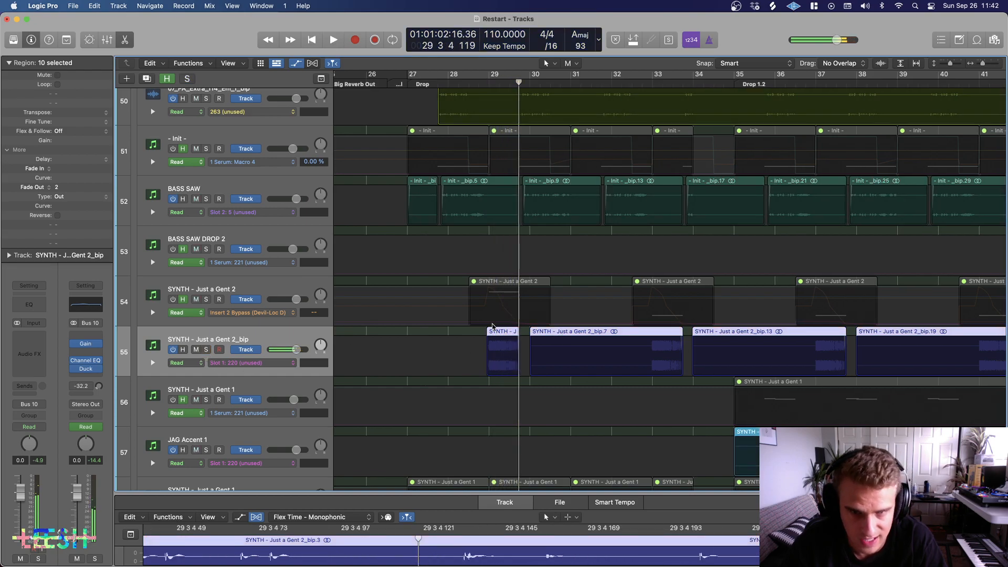
Step: Solo JAG Accent 2 and play it from near the start of the Drop, unsoloing it to hear the full mix
scroll(492, 329, "down", 8)
scroll(571, 327, "right", 2)
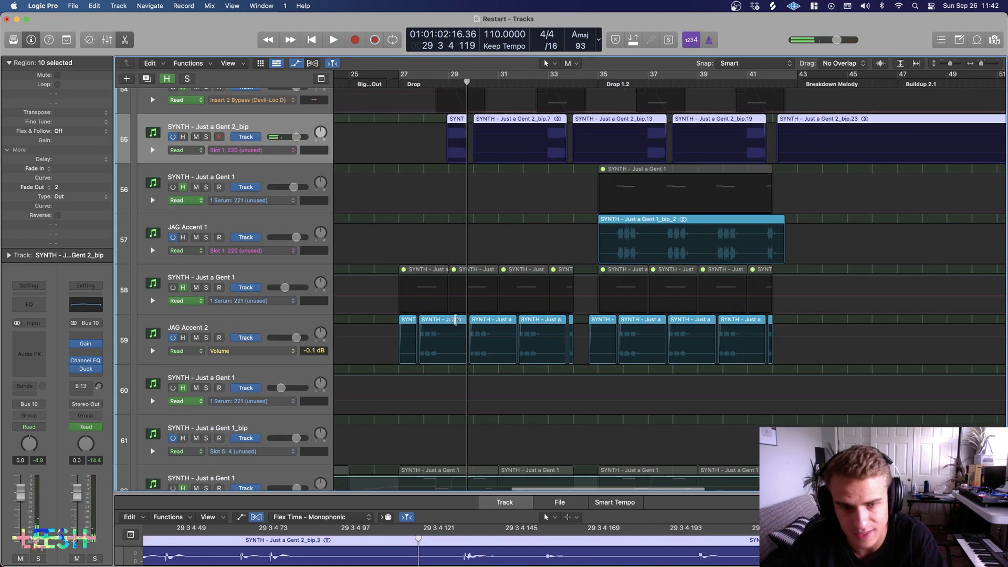
scroll(469, 320, "down", 3)
scroll(596, 135, "up", 2)
left_click(424, 78)
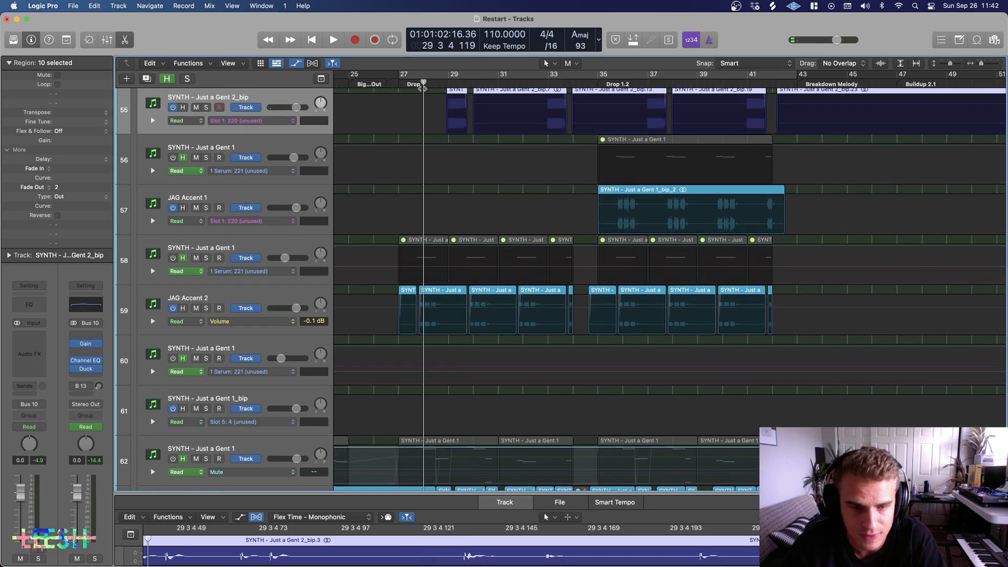
left_click(207, 309)
key("space")
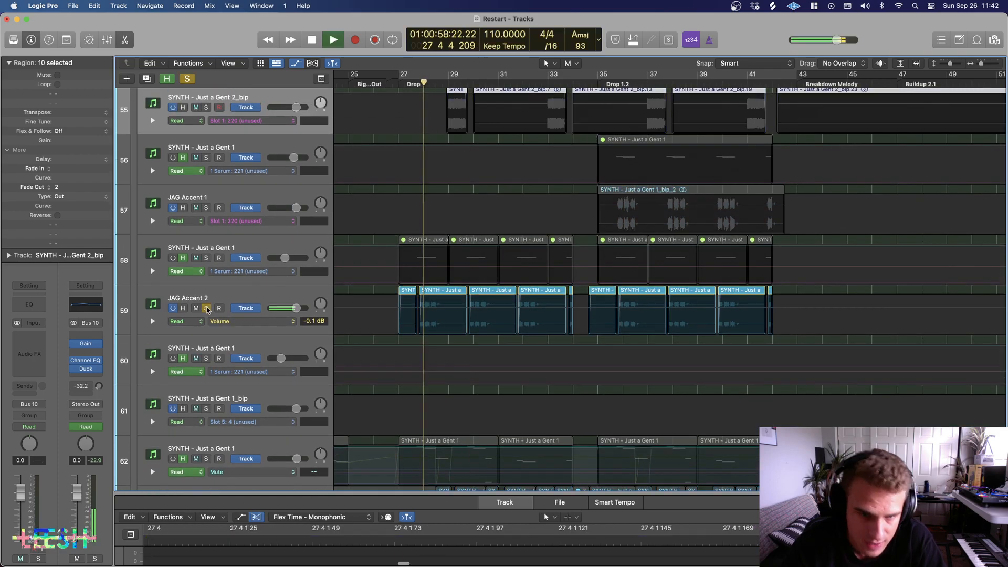
left_click(207, 308)
key("space")
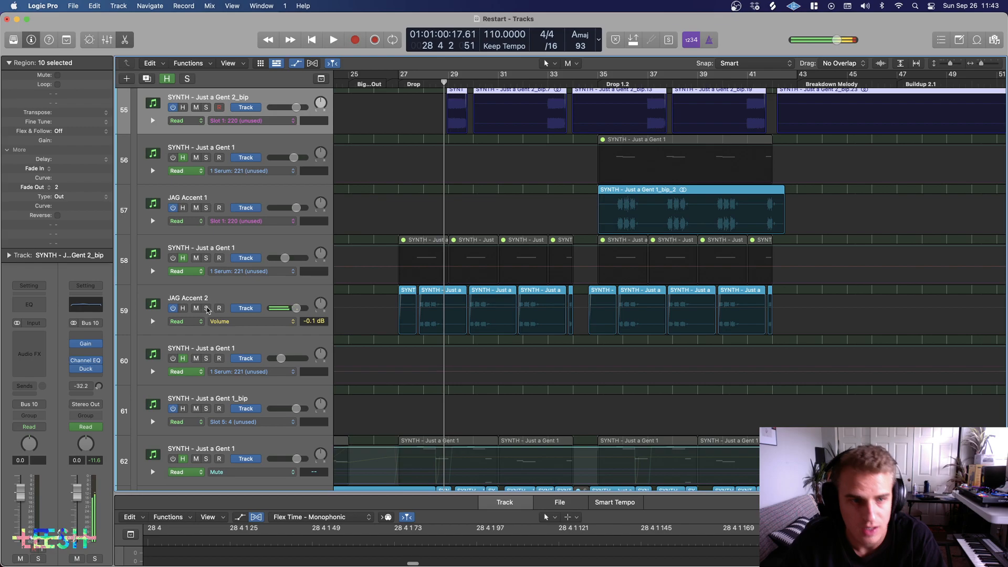
Step: Solo the SYNTH - Just a Gent 1_bip layer on track 63 and play it from the start of the drop
left_click(207, 309)
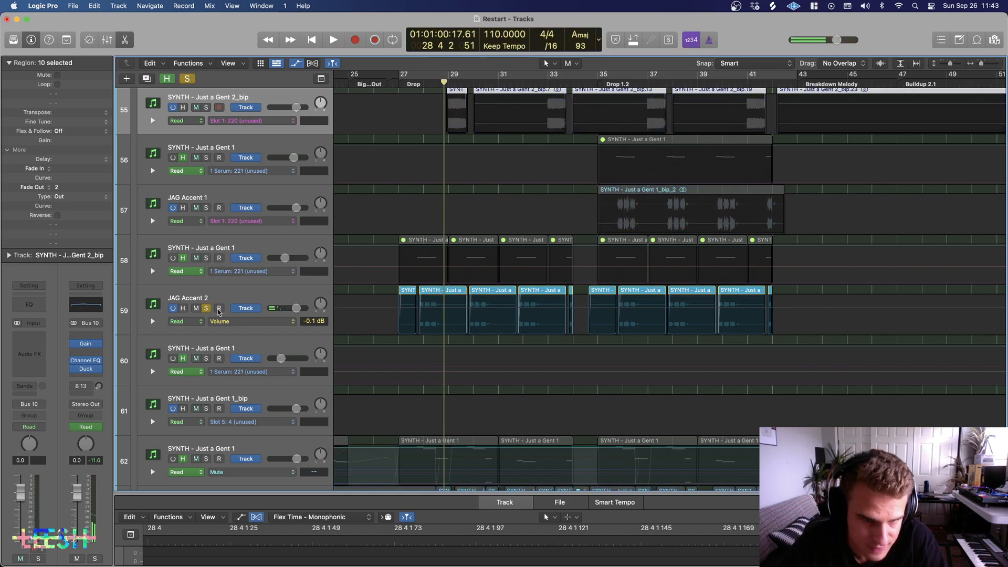
left_click(207, 309)
scroll(208, 315, "down", 5)
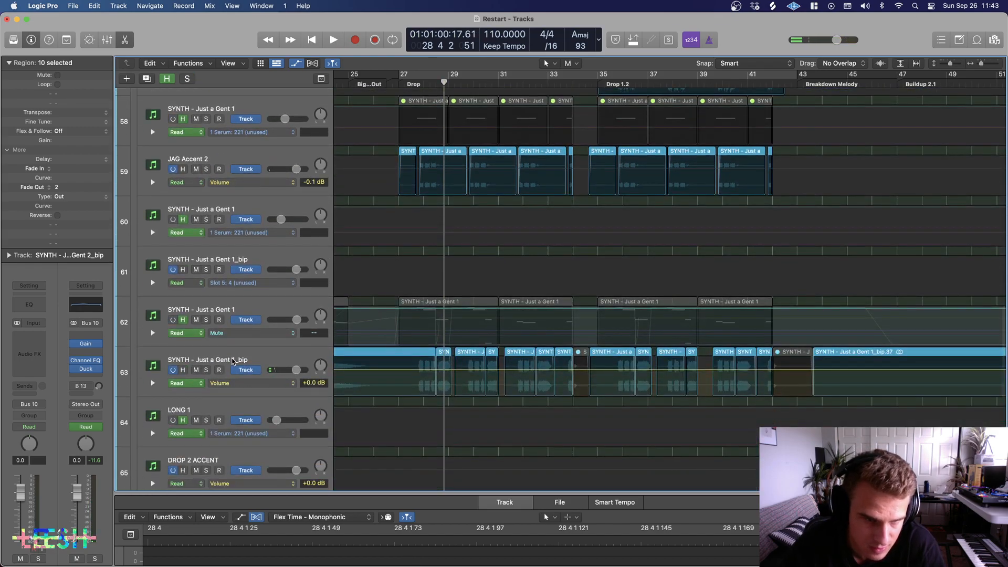
left_click(207, 371)
left_click(206, 370)
scroll(394, 262, "up", 5)
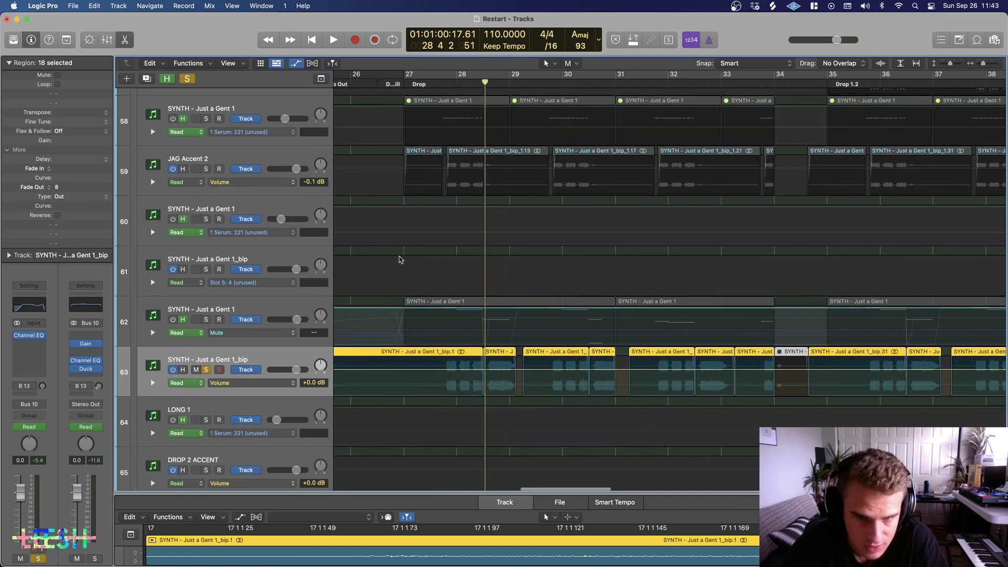
left_click(425, 84)
key("space")
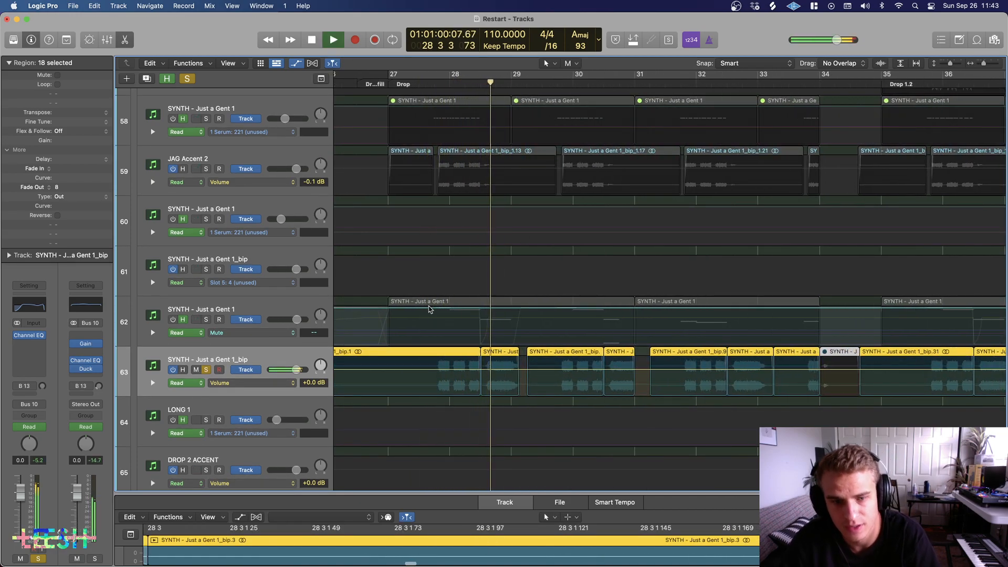
key("space")
Step: Examine the drop's MIDI notes on SYNTH - Just a Gent 1, track 62, in an enlarged Piano Roll during playback
left_click(223, 310)
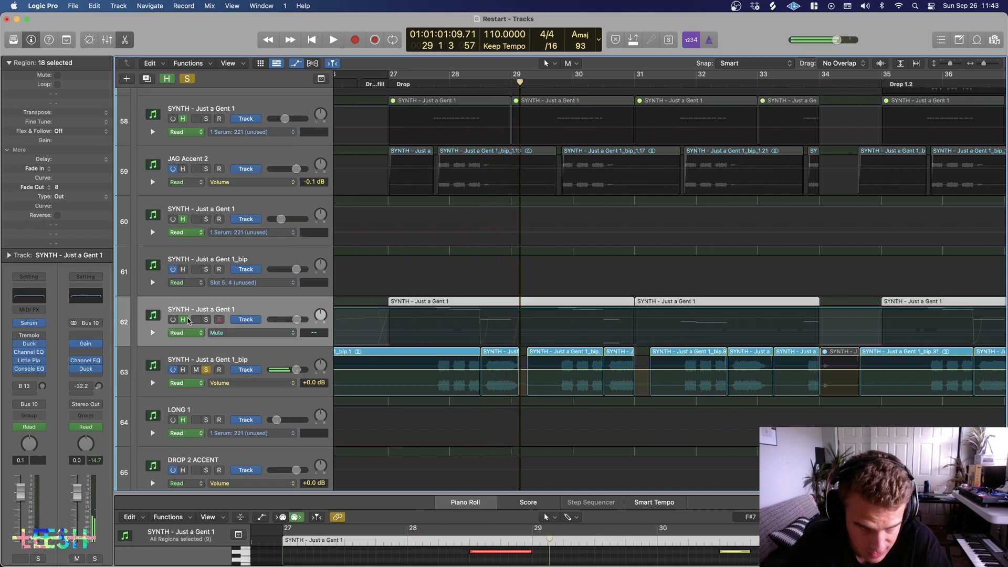
double_click(423, 303)
double_click(423, 303)
left_click_drag(597, 493, 598, 139)
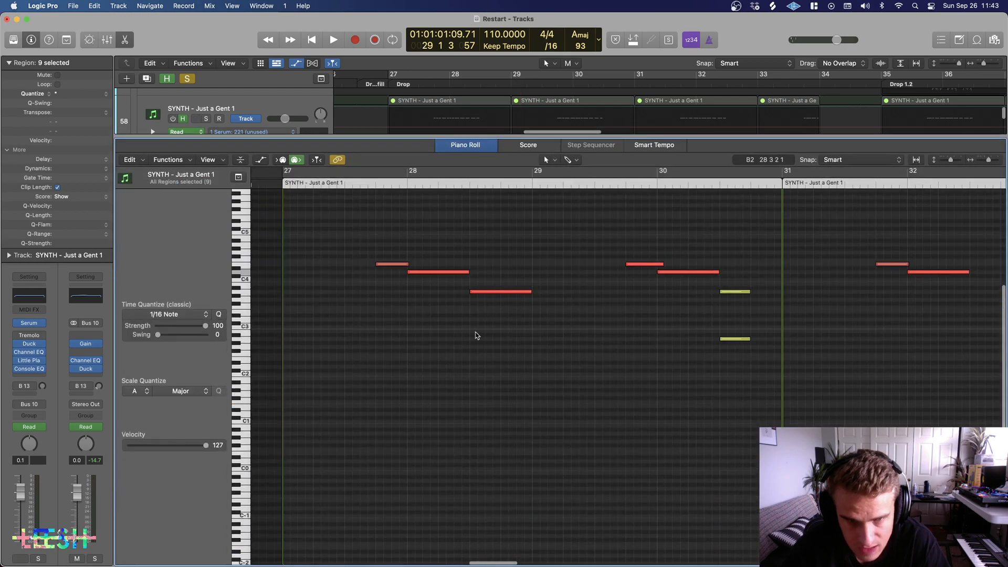
key("space")
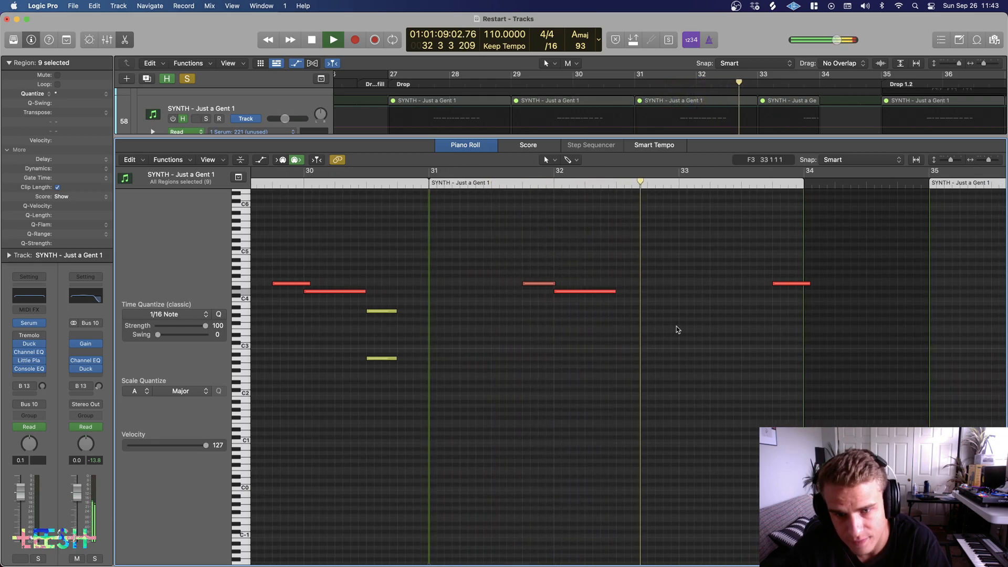
key("space")
left_click_drag(666, 136, 472, 546)
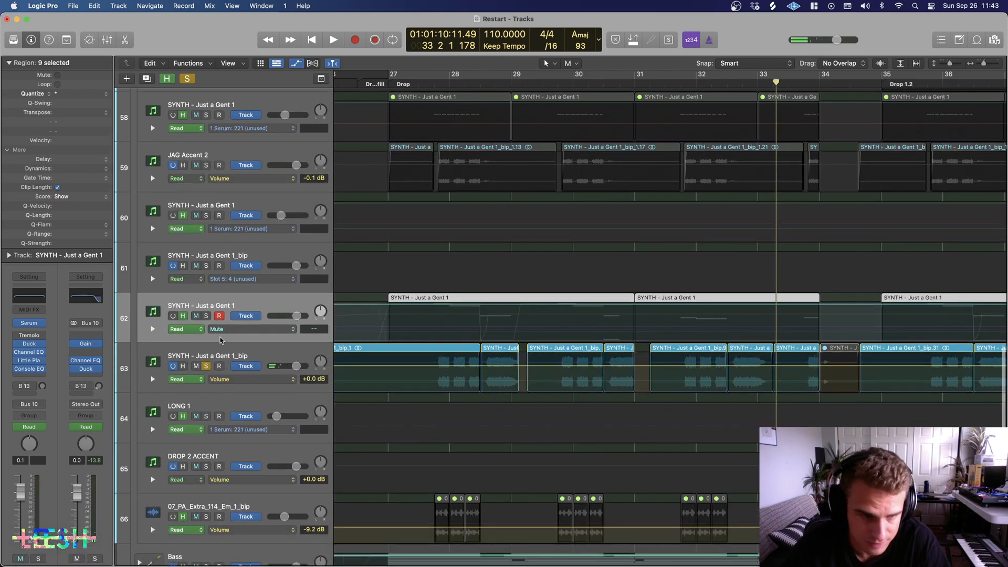
Step: Solo the whole Future Bass stack and play the first drop repeatedly to hear the layers together
left_click(220, 354)
key("super+Up")
key("super+Up")
key("super+Up")
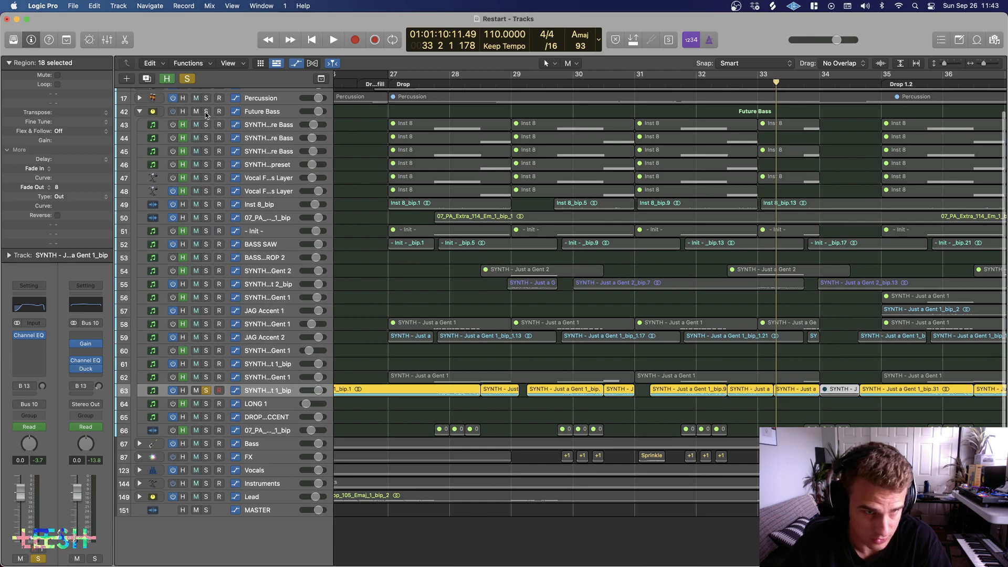
left_click(205, 113)
key("space")
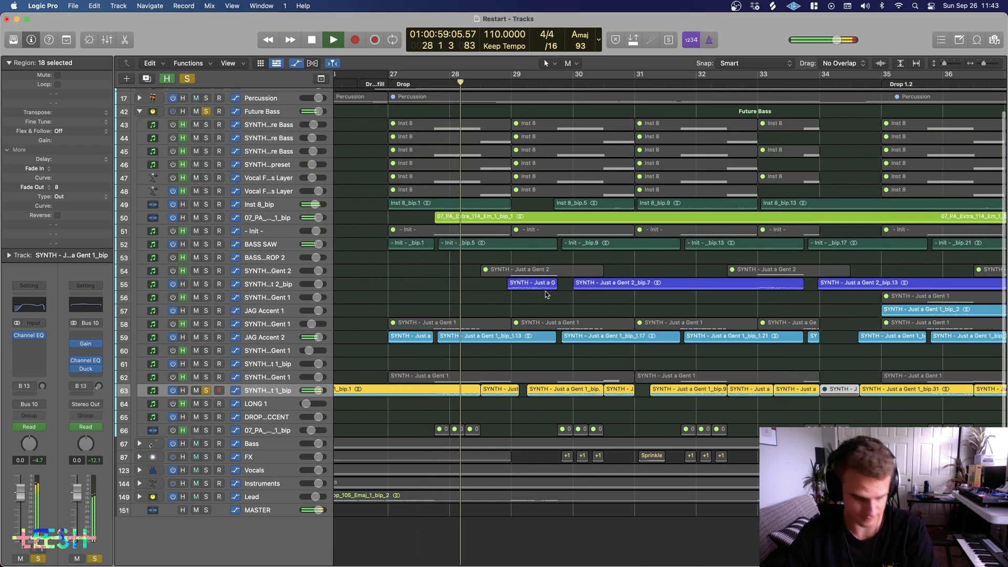
key("space")
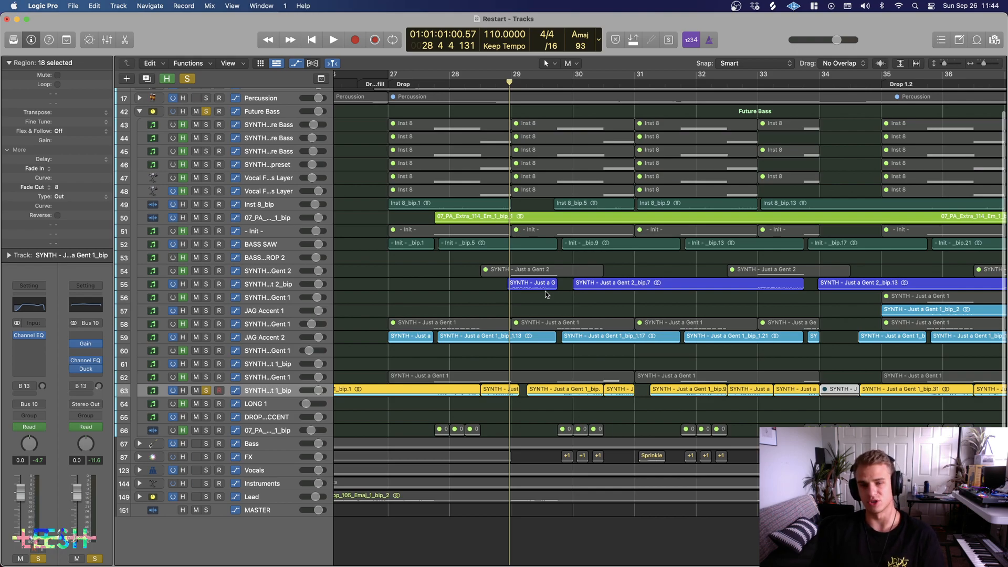
key("space")
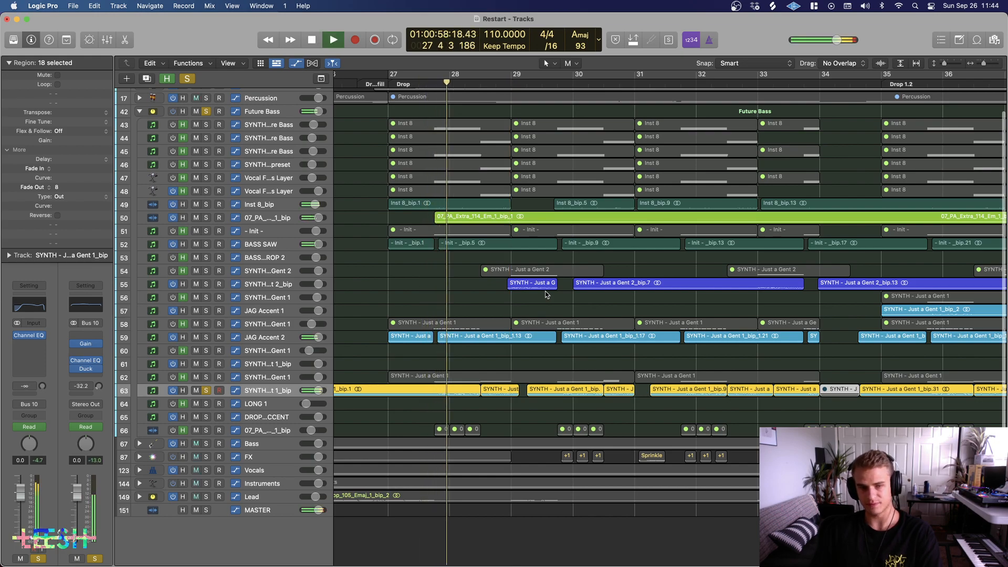
key("space")
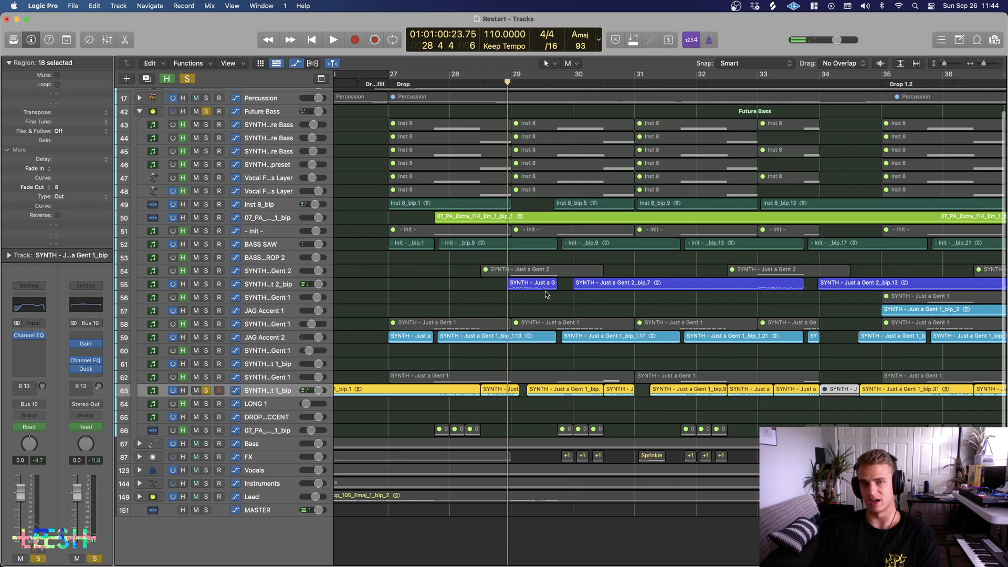
key("space")
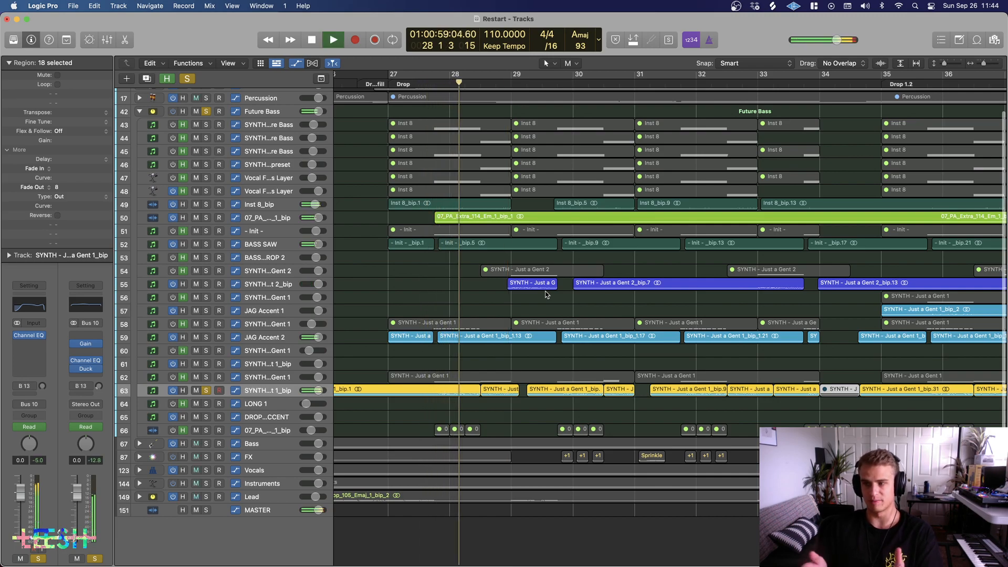
key("space")
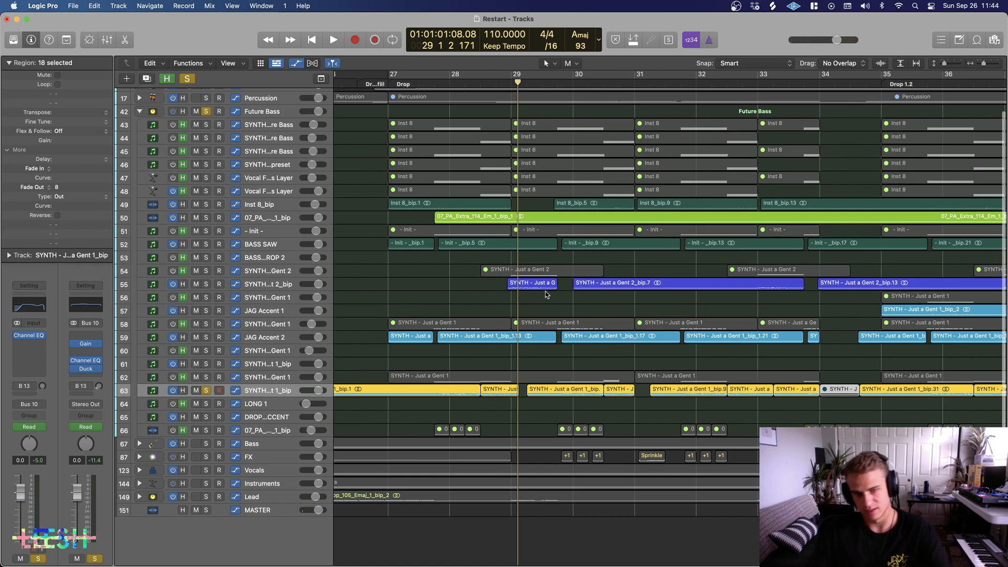
Step: Play the soloed Future Bass layers from bar 64 into Drop 2.1
left_click(507, 257, "ctrl+alt")
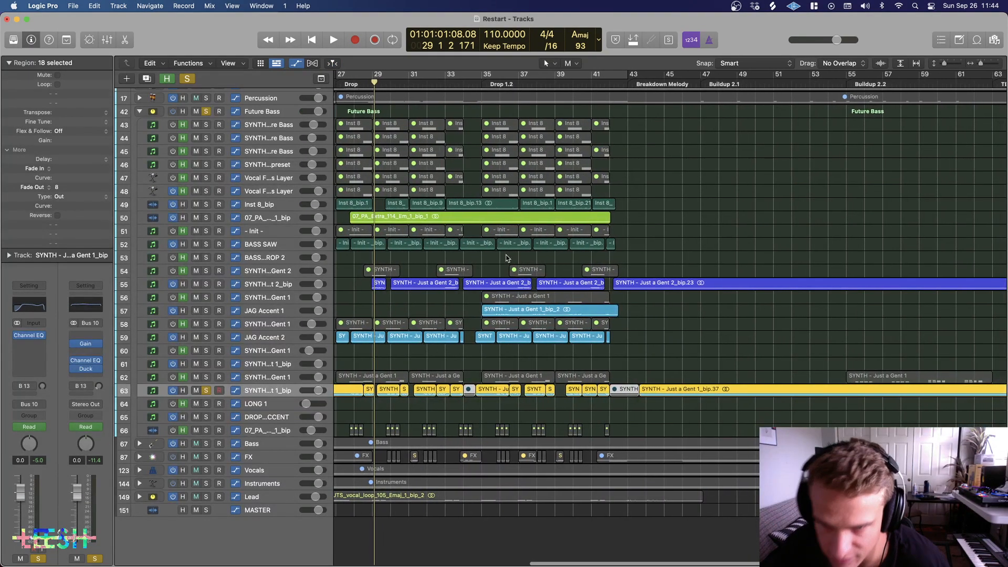
scroll(508, 262, "right", 10)
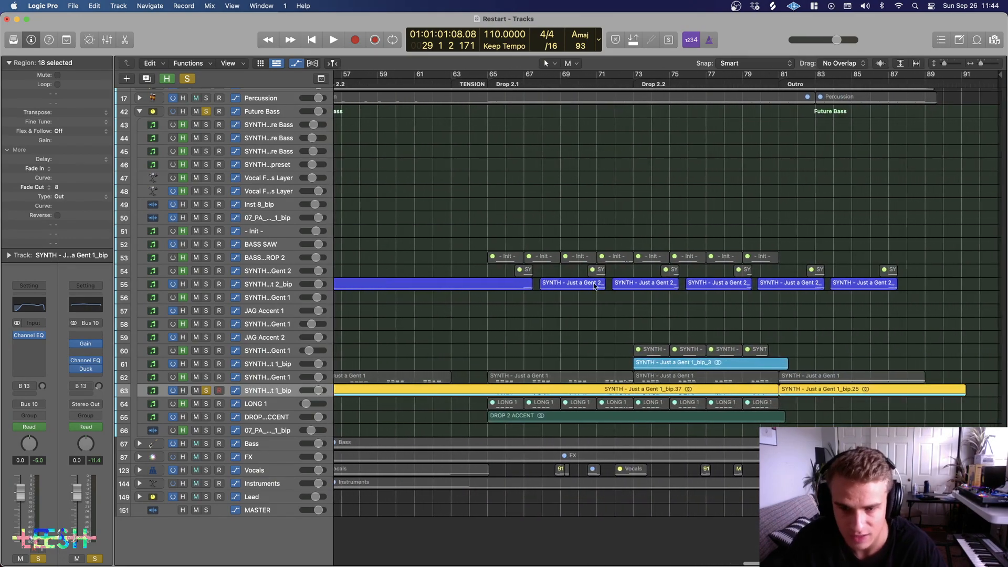
key("super+Down")
key("super+Down")
key("super+Down")
key("super+Down")
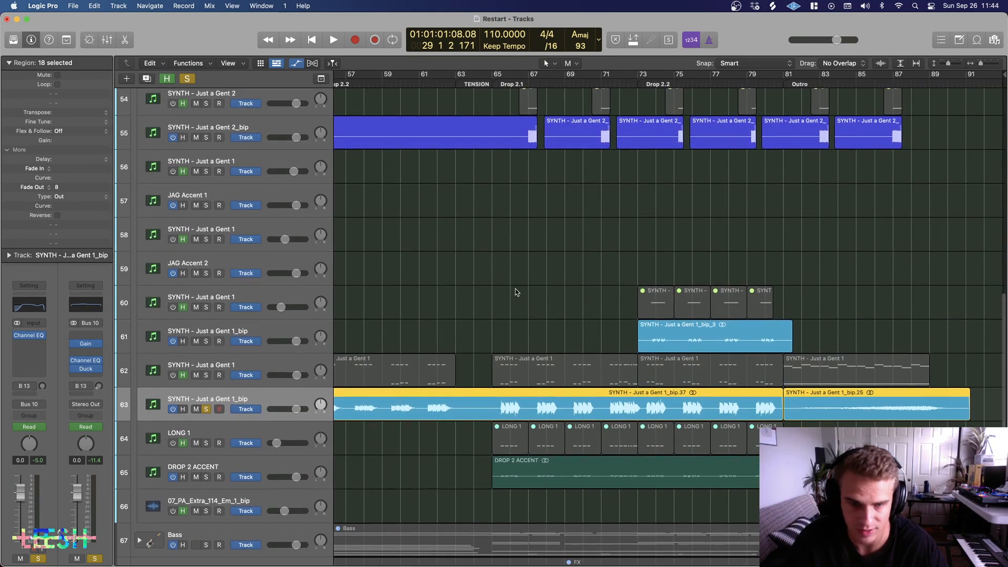
scroll(517, 292, "up", 2)
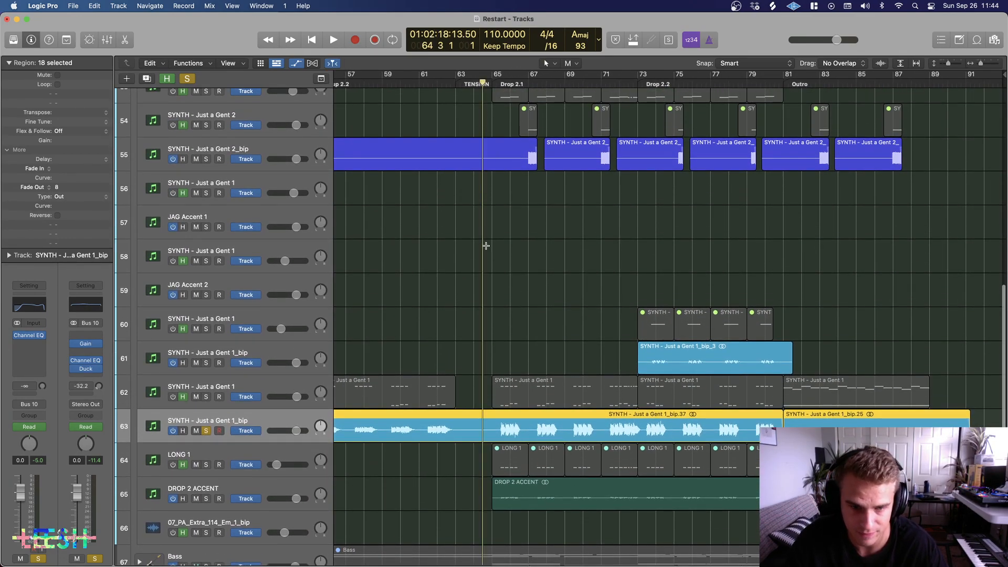
key("space")
key("super+Right")
key("super+Right")
key("super+Right")
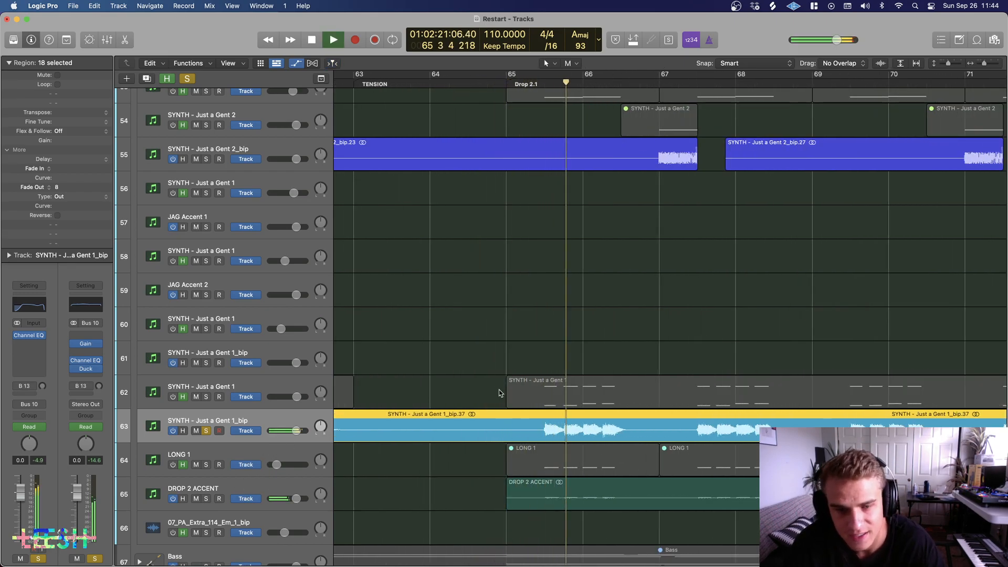
key("space")
Step: Solo only the SYNTH - Just a Gent 1_bip layer on track 63 and play it leading into Drop 2.1
left_click(205, 431)
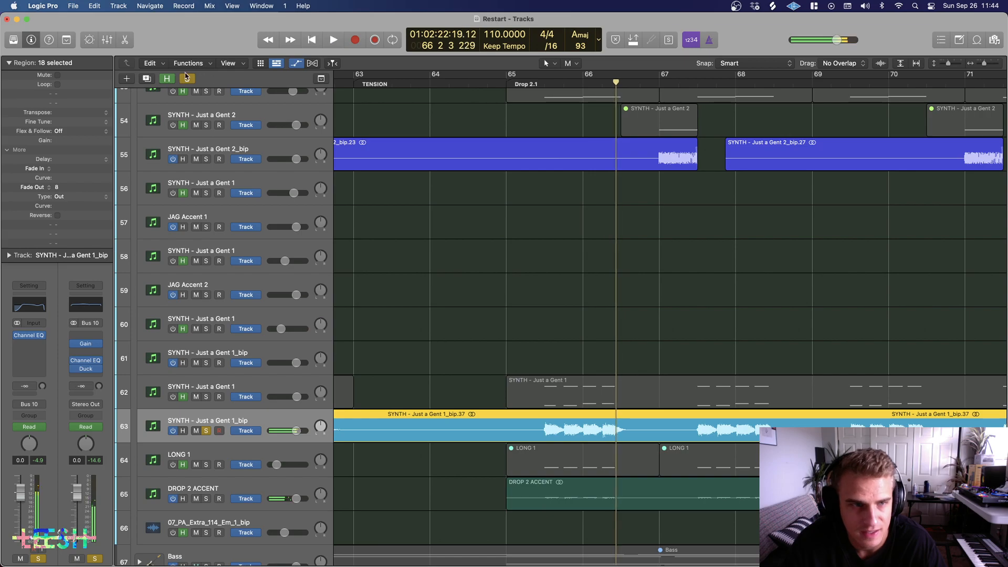
left_click(206, 430)
key("space")
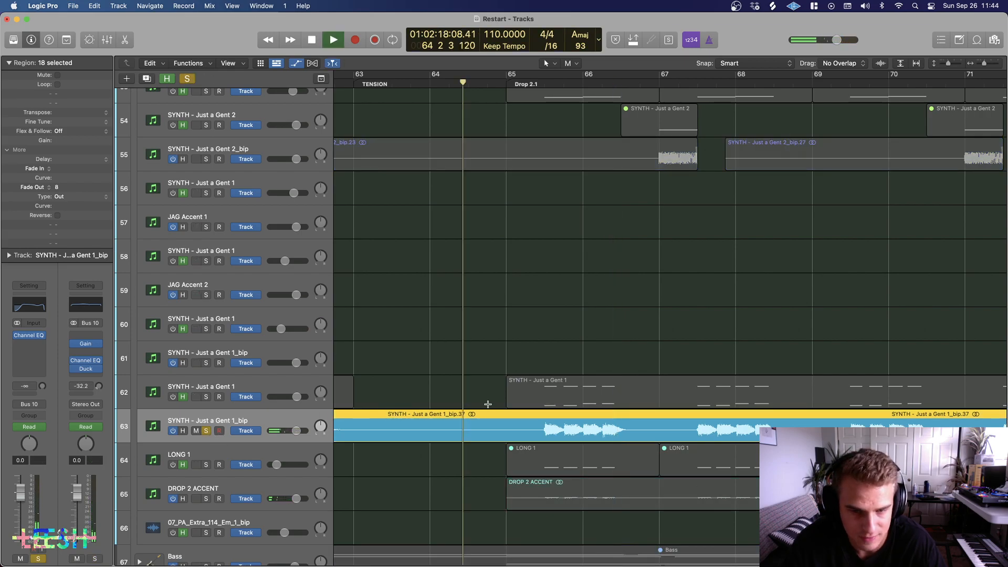
key("space")
Step: Examine the Drop 2.1 chord notes of the track 62 MIDI region in the Piano Roll during playback
double_click(555, 388)
key("space")
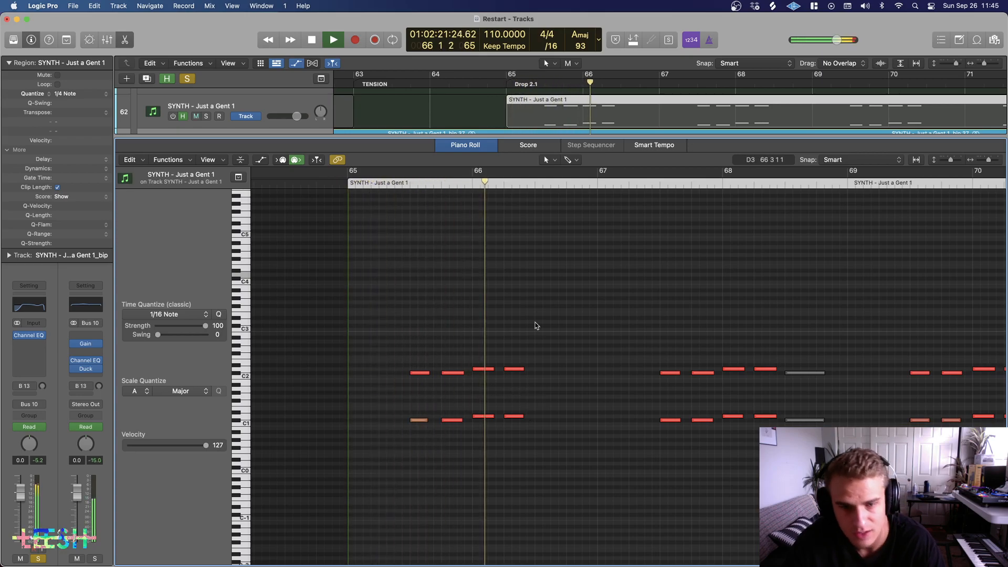
key("space")
left_click_drag(551, 138, 521, 559)
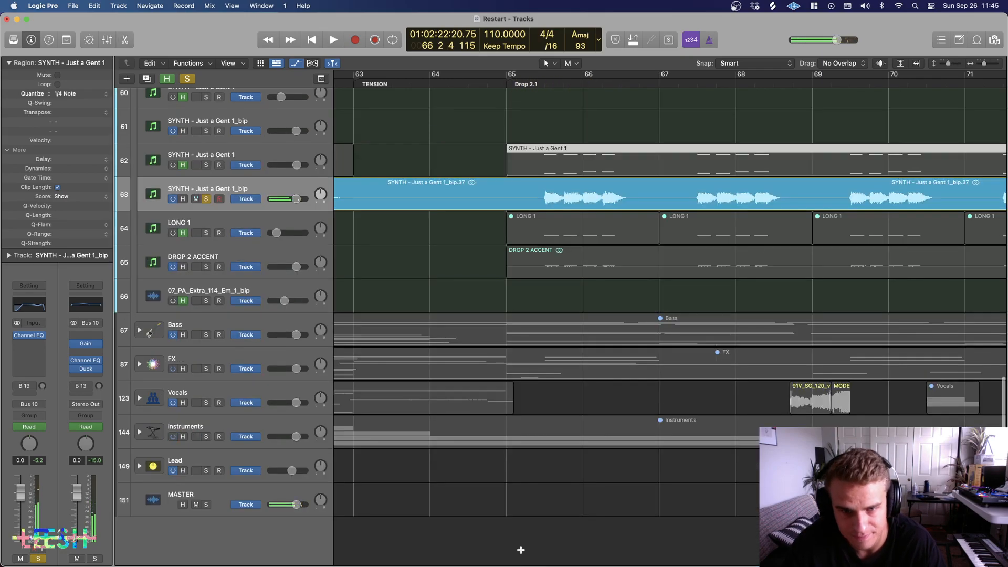
Step: Listen to the DROP 2 ACCENT track on its own in Drop 2.1, and clear its solo
left_click(207, 200)
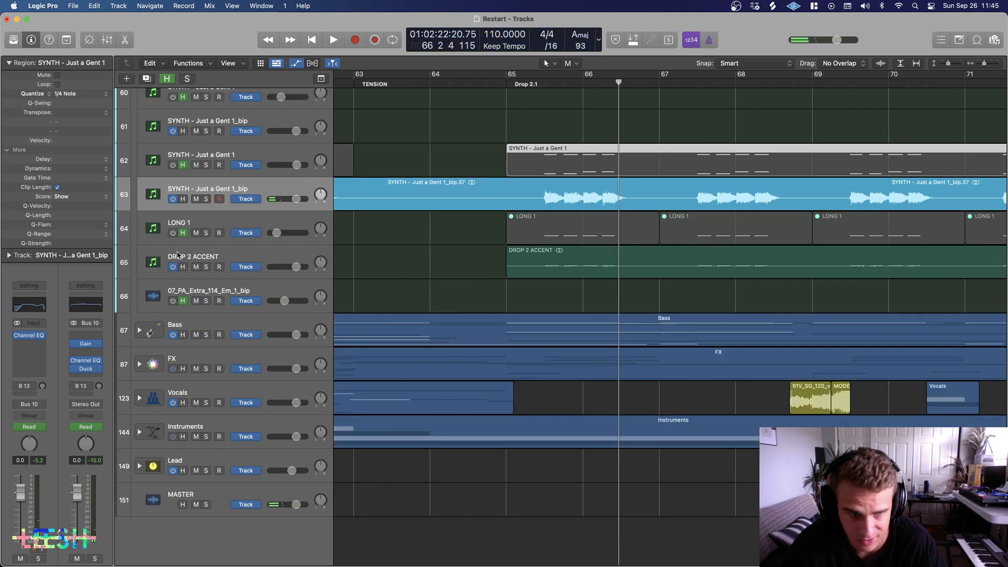
left_click(207, 268)
key("space")
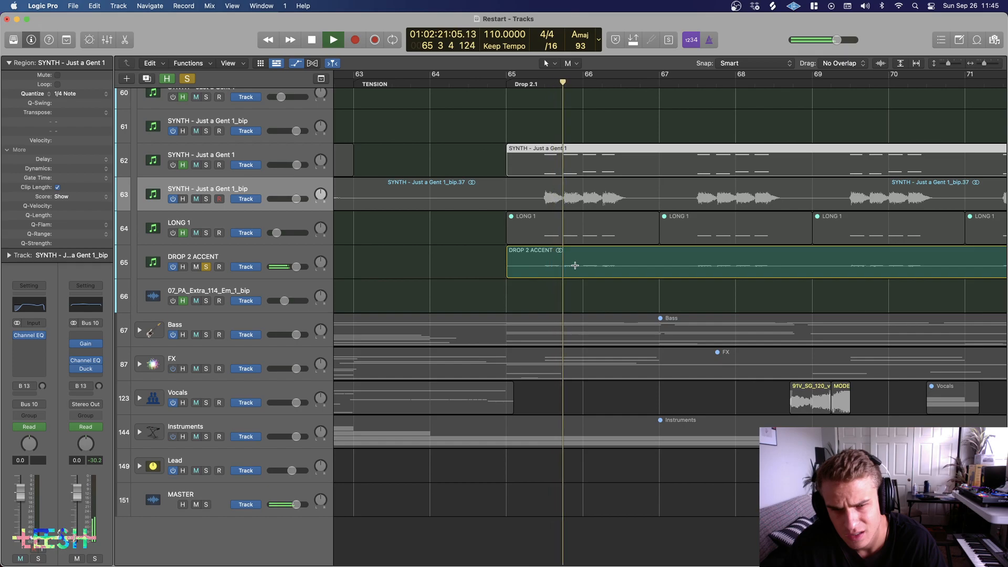
key("space")
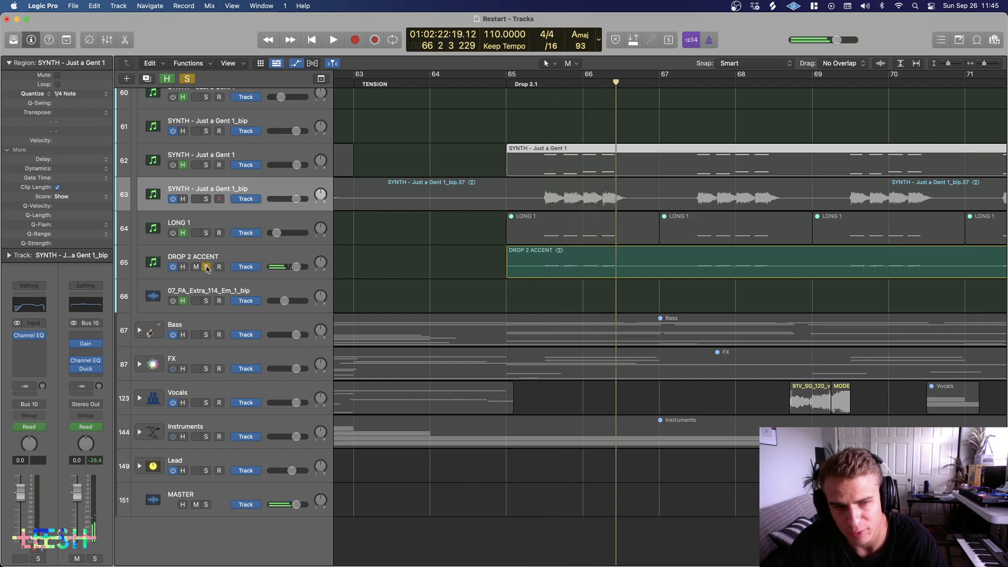
left_click(207, 267)
Step: Play Drop 2.1 with all tracks audible and look over the Future Bass layers
scroll(576, 283, "down", 5)
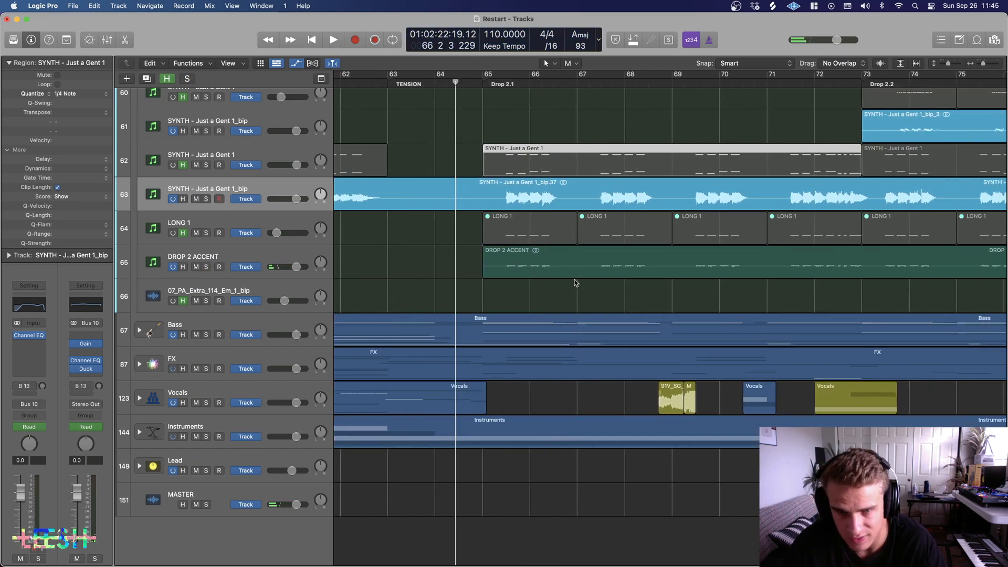
key("space")
scroll(576, 284, "up", 10)
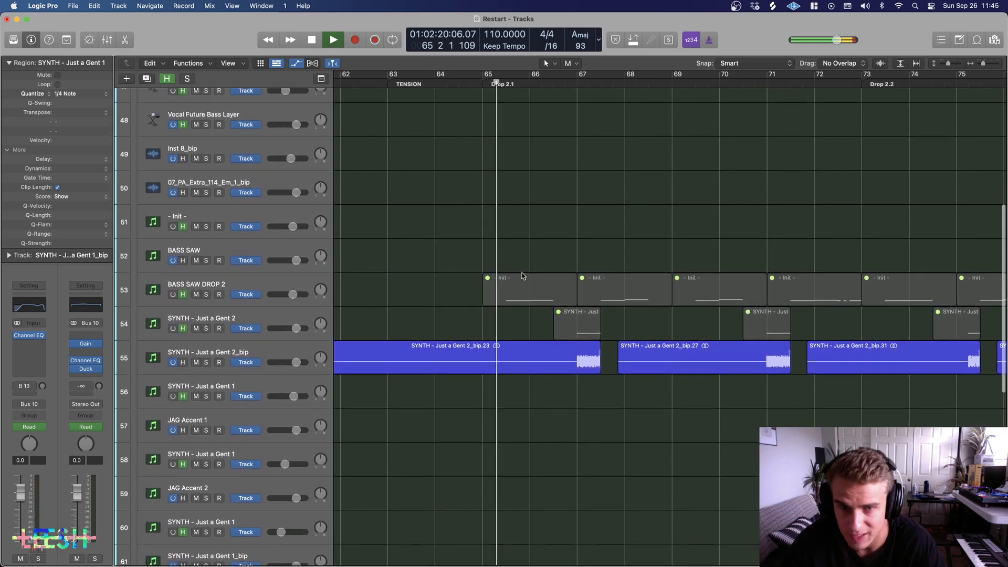
scroll(522, 276, "up", 5)
scroll(522, 275, "down", 8)
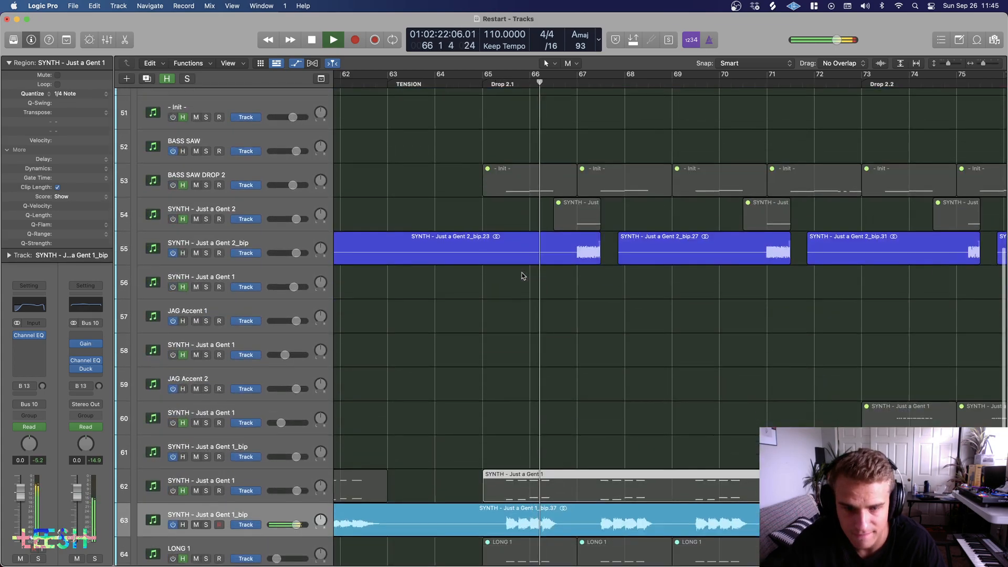
scroll(522, 275, "down", 3)
scroll(517, 265, "up", 8)
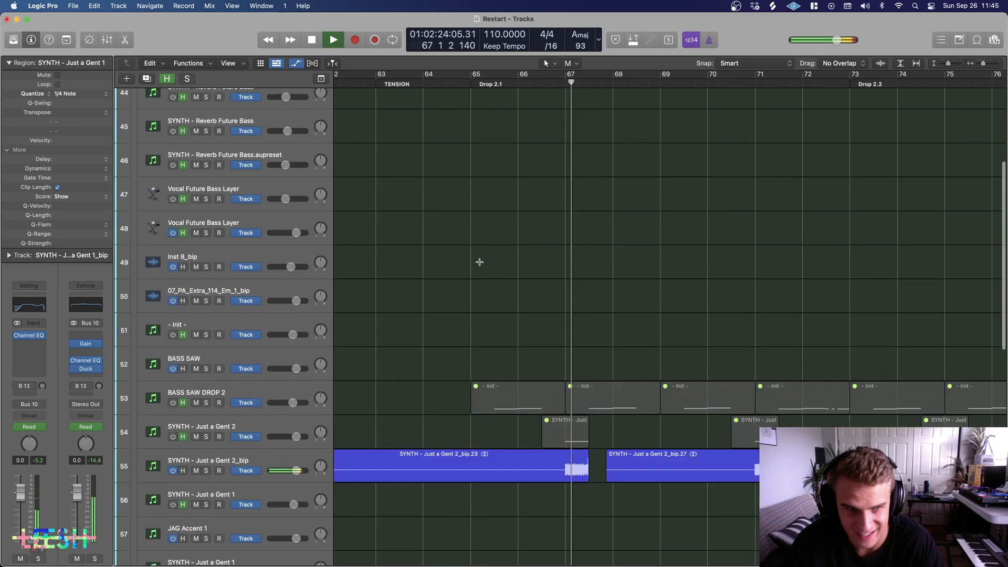
Step: Solo the Kick, Snare, Percussion and Future Bass stacks together while Drop 2.1 plays
scroll(484, 263, "up", 10)
key("super+Up")
key("super+Up")
key("super+Up")
key("super+Up")
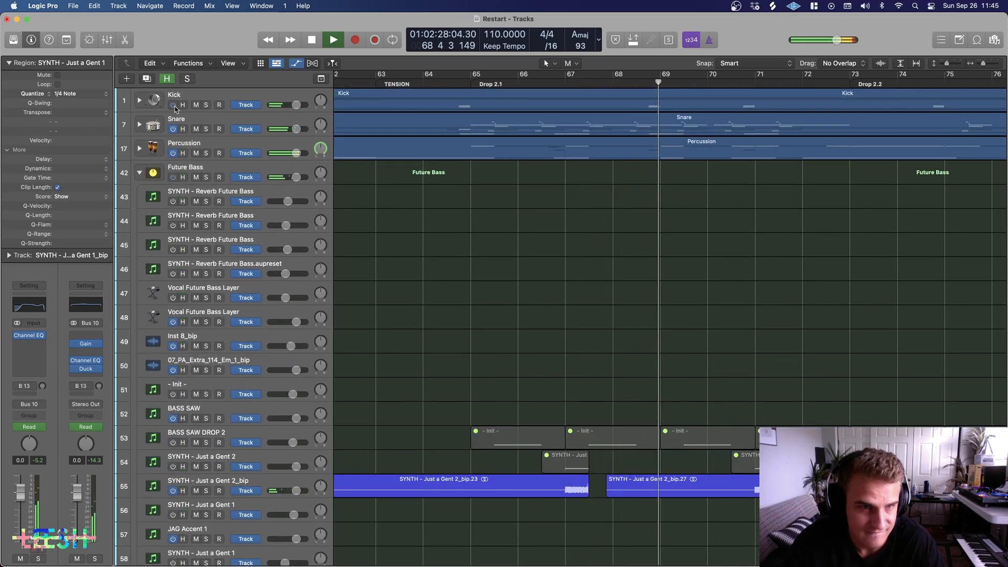
left_click(174, 105)
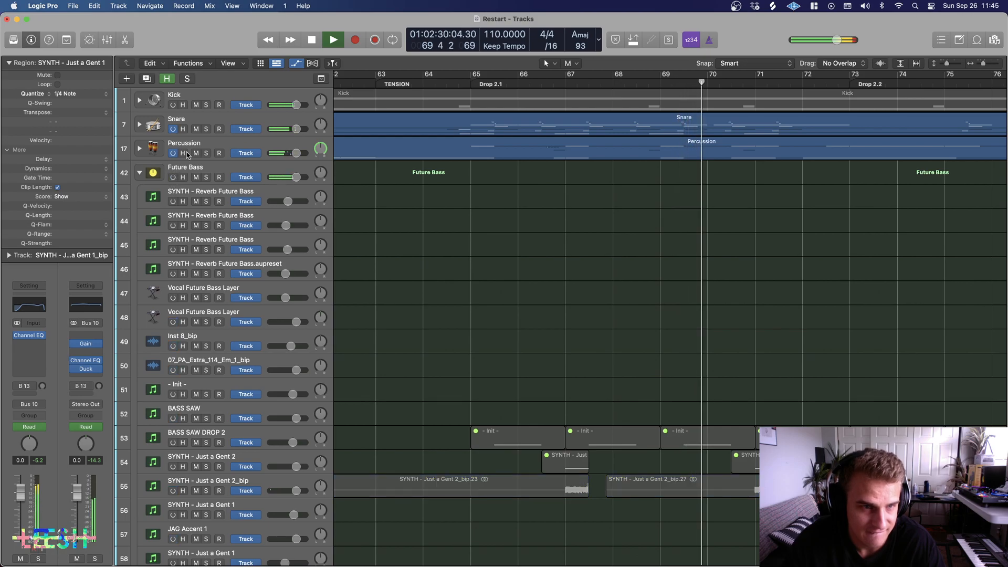
left_click(171, 178)
left_click(173, 105)
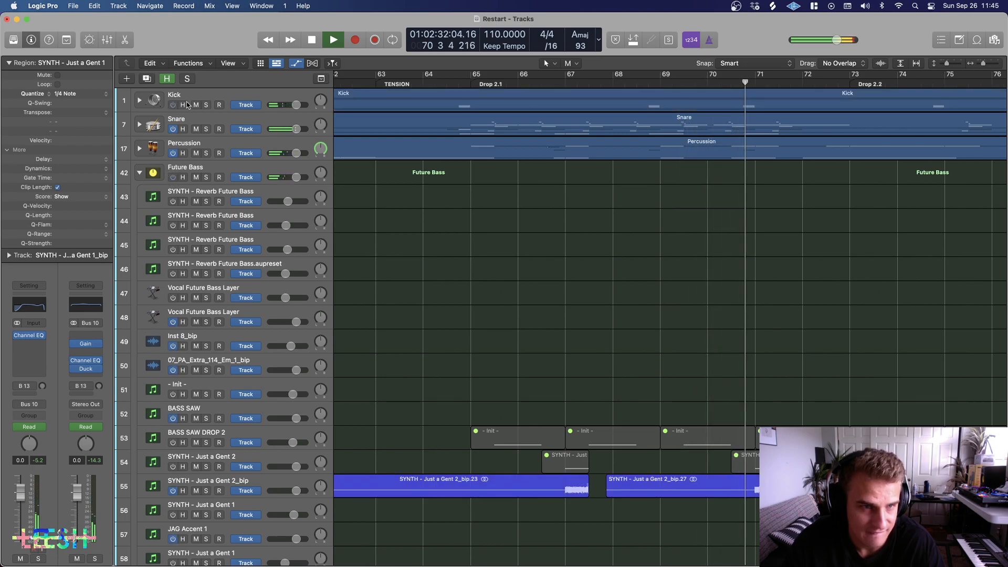
left_click_drag(208, 105, 207, 188)
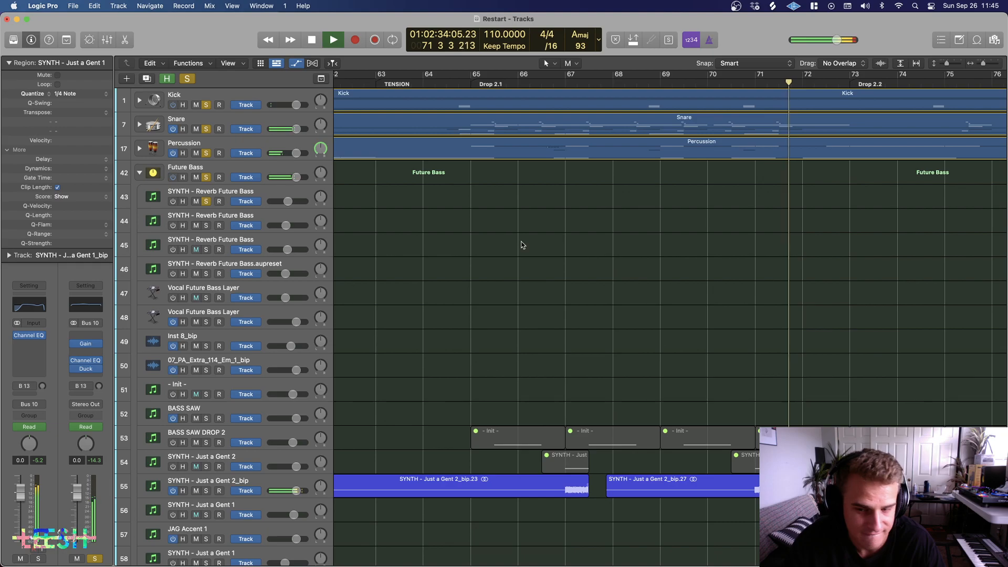
Step: Follow the playback into Drop 2.2 and solo the track 61 SYNTH - Just a Gent 1_bip layer on its own
scroll(522, 245, "down", 10)
scroll(525, 246, "right", 6)
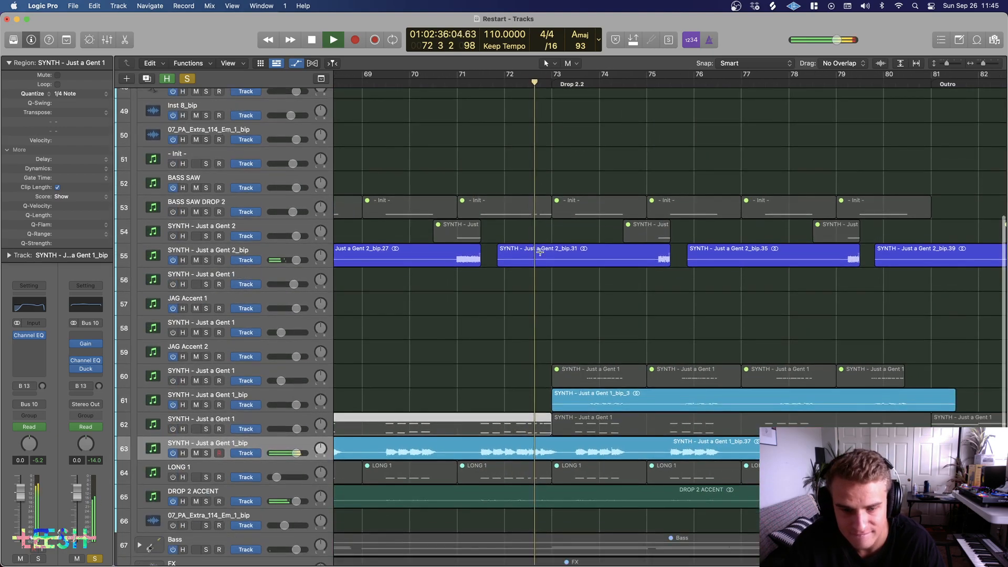
scroll(541, 253, "down", 5)
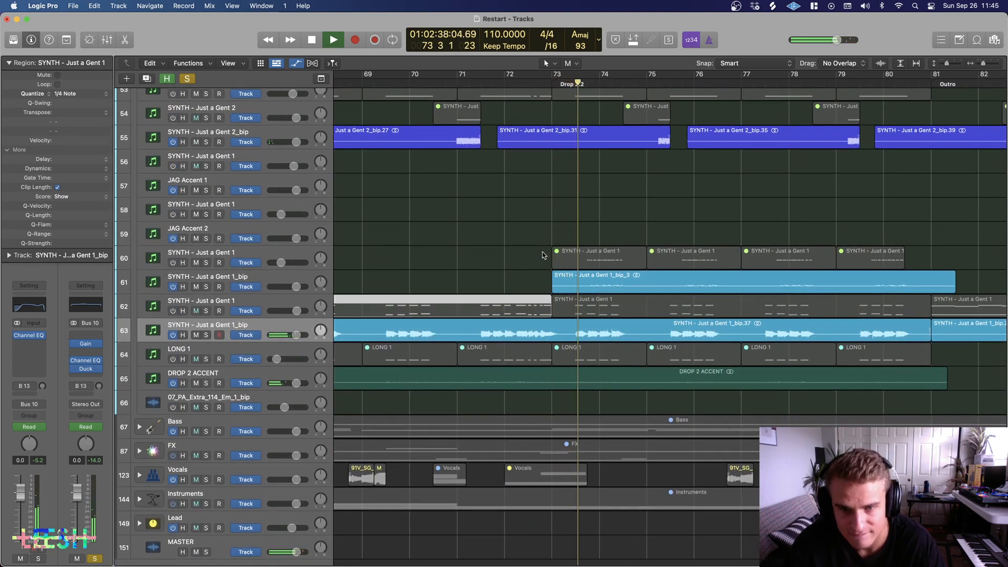
scroll(542, 255, "right", 2)
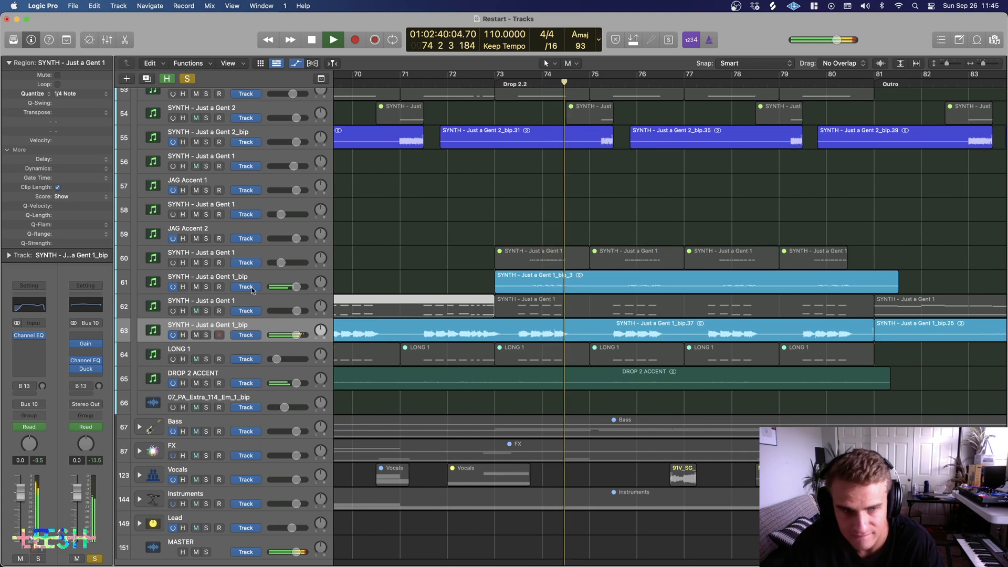
left_click(206, 287)
scroll(493, 293, "up", 1)
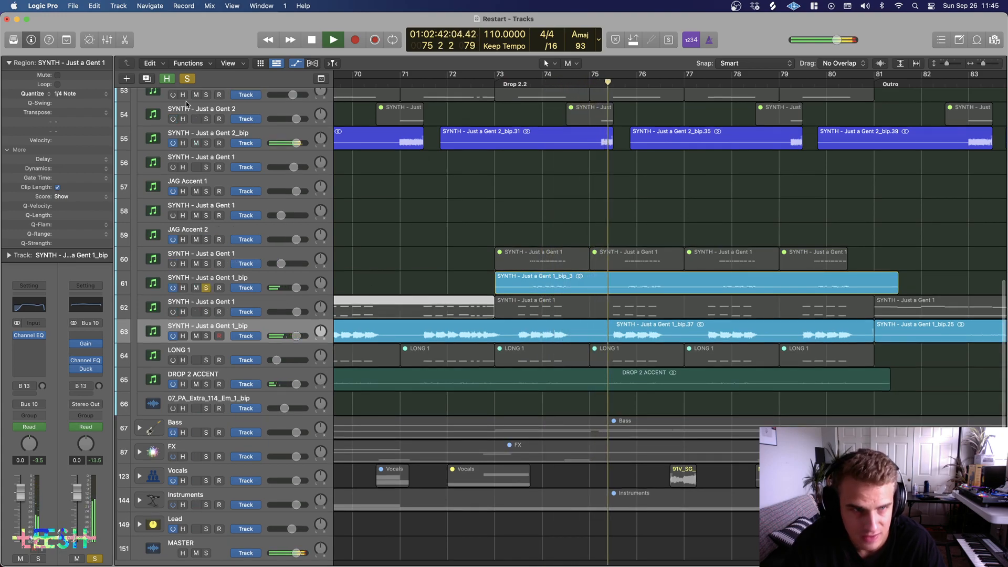
left_click(207, 288)
left_click(206, 287)
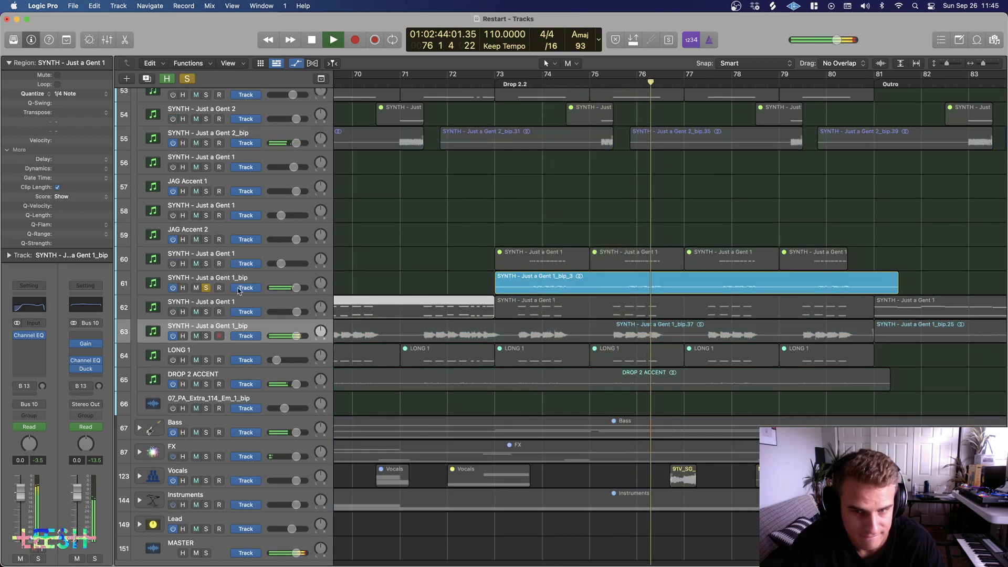
Step: Solo the track 63 SYNTH - Just a Gent 1_bip layer together with track 61 and play them from the start of Drop 2.2
key("space")
scroll(588, 306, "up", 3)
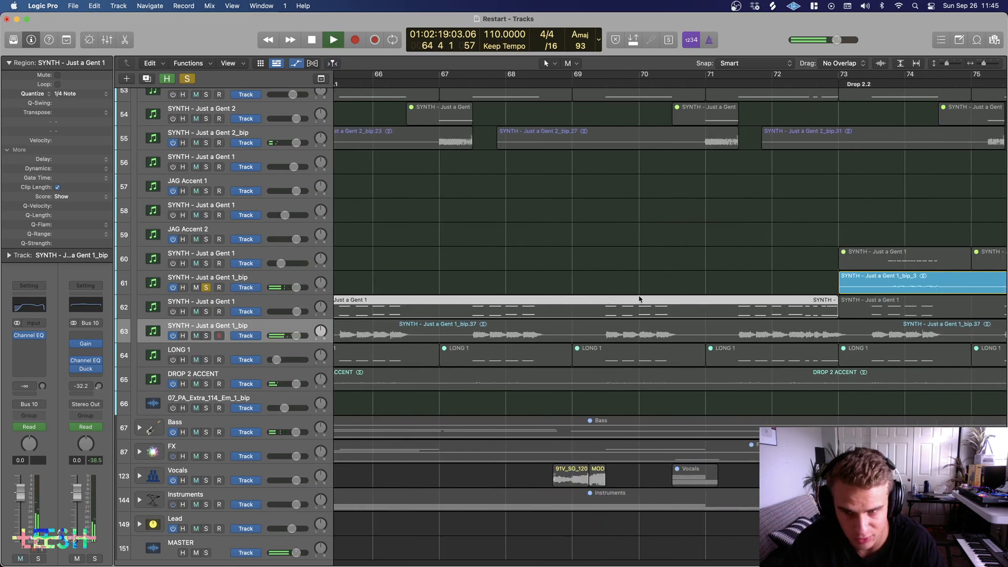
scroll(639, 298, "right", 5)
left_click(207, 336)
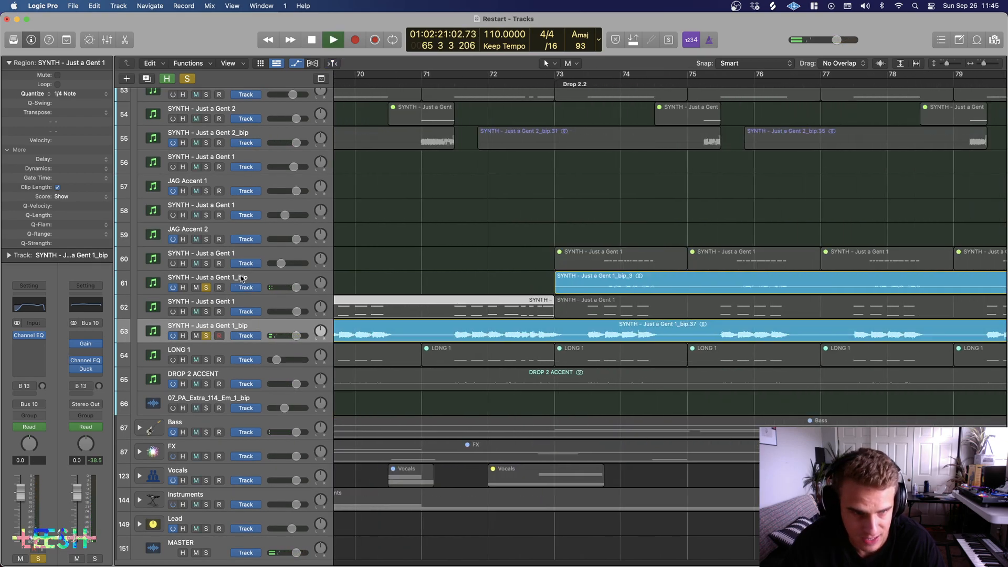
left_click(244, 279)
scroll(621, 302, "right", 2)
left_click(494, 83)
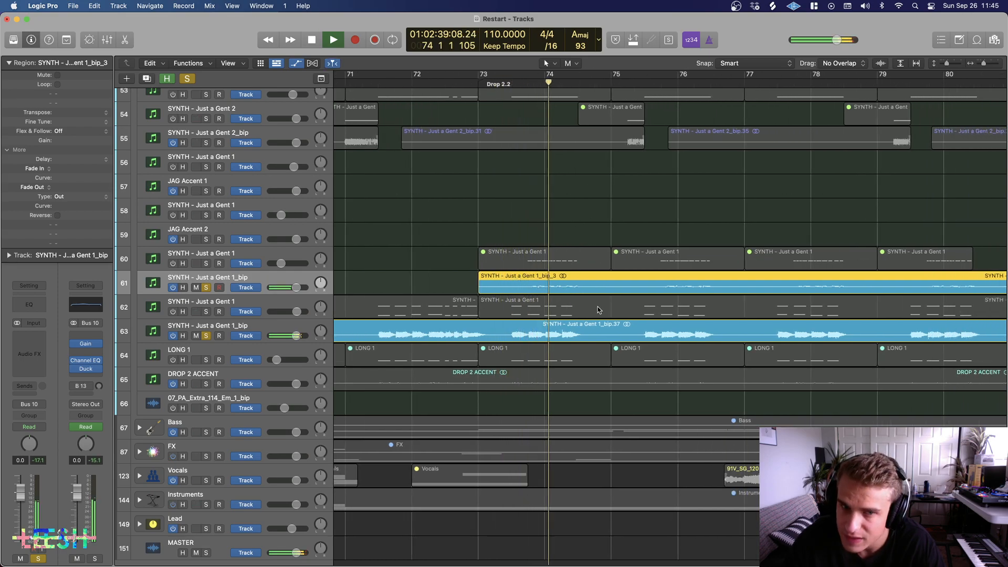
Step: Compare the track 61 layer with and without track 63 by toggling its solo through Drop 2.2, and clear both solos
key("space")
left_click(206, 336)
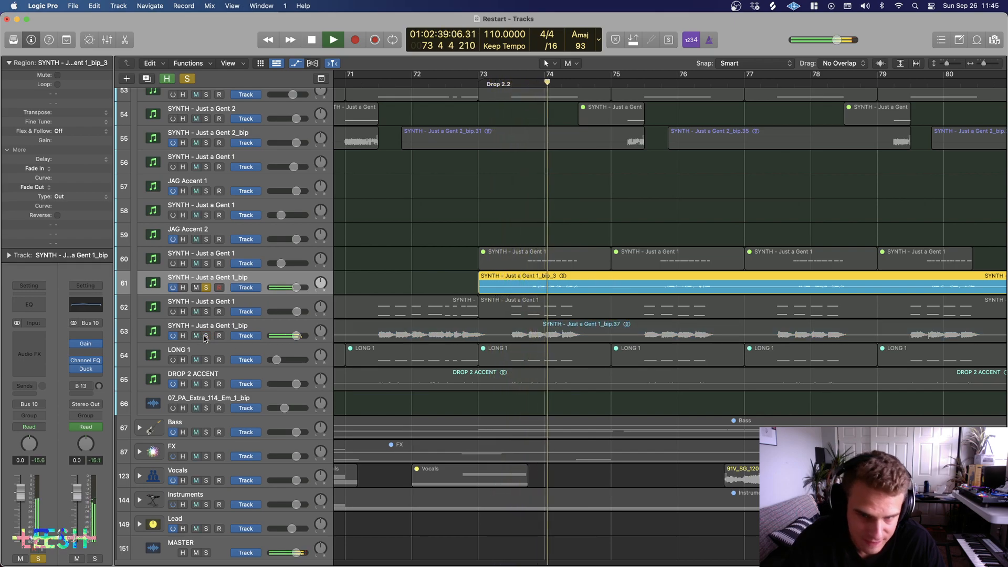
left_click(206, 336)
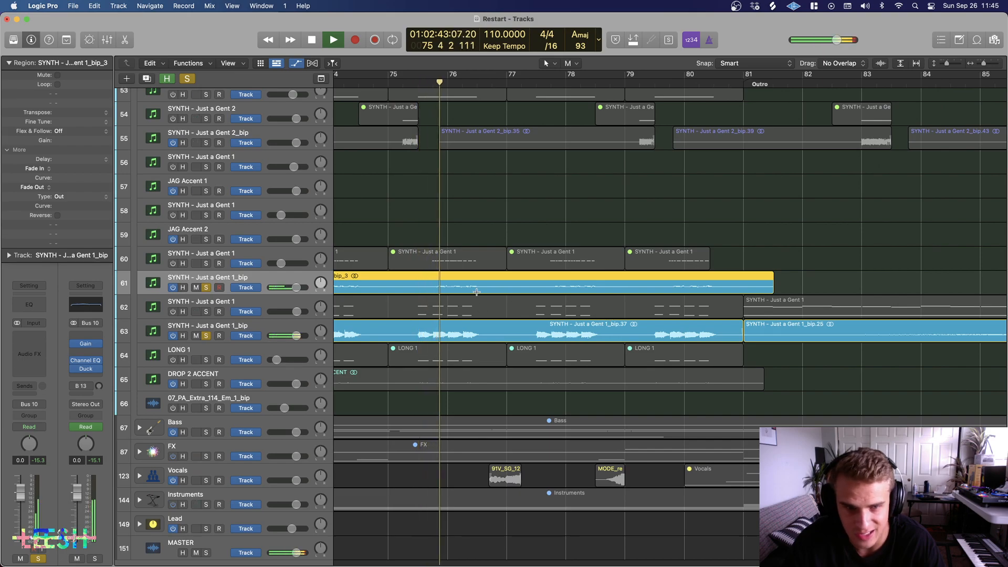
scroll(494, 292, "right", 5)
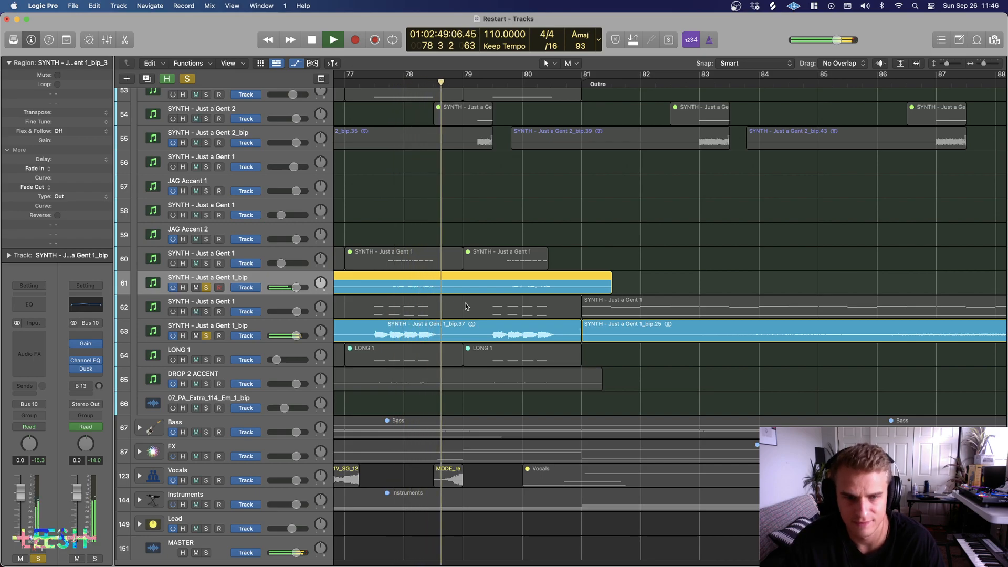
scroll(465, 307, "right", 3)
key("super+Left")
key("super+Left")
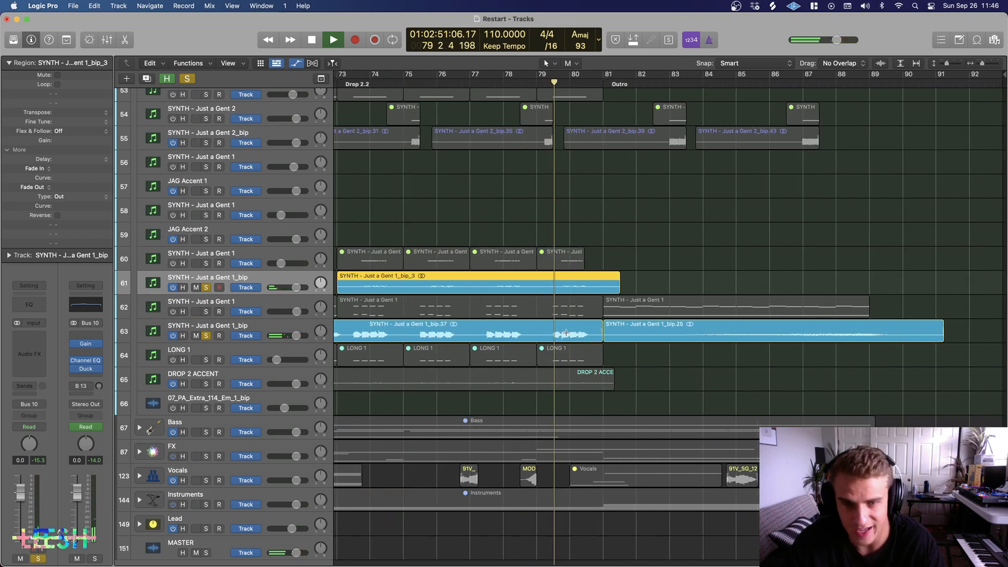
scroll(466, 307, "left", 3)
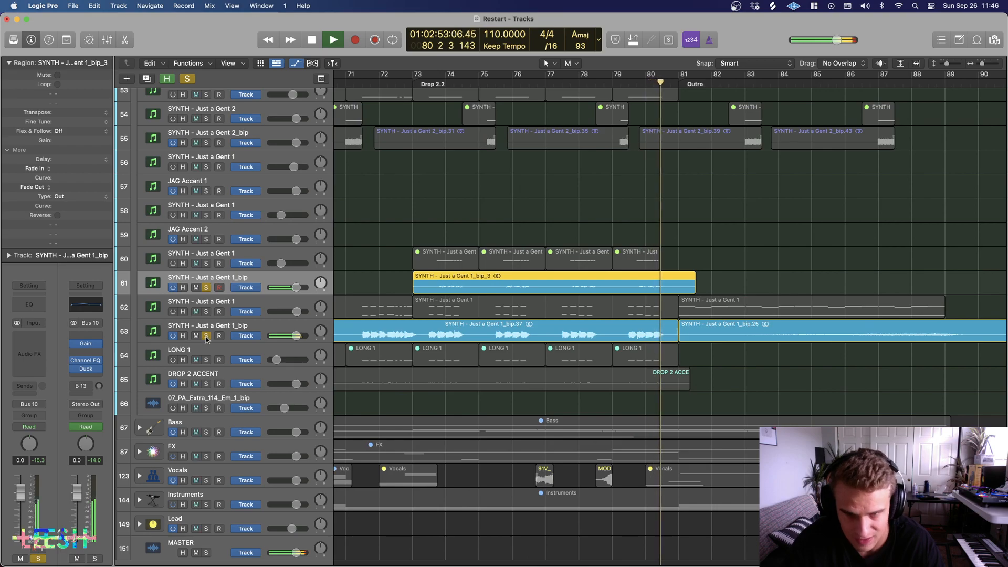
left_click(206, 336)
left_click(205, 288)
Step: Return playback to Drop 2.1, listen to the track 55 SYNTH - Just a Gent 2_bip layer soloed, and clear its solo
key("super+Left")
scroll(434, 311, "up", 15)
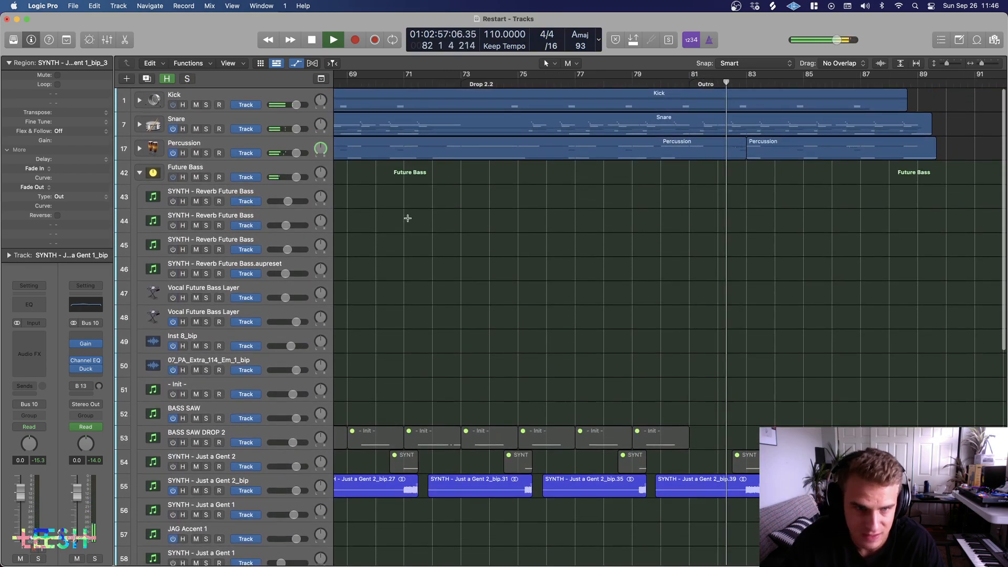
scroll(494, 253, "down", 5)
key("super+Left")
key("super+Left")
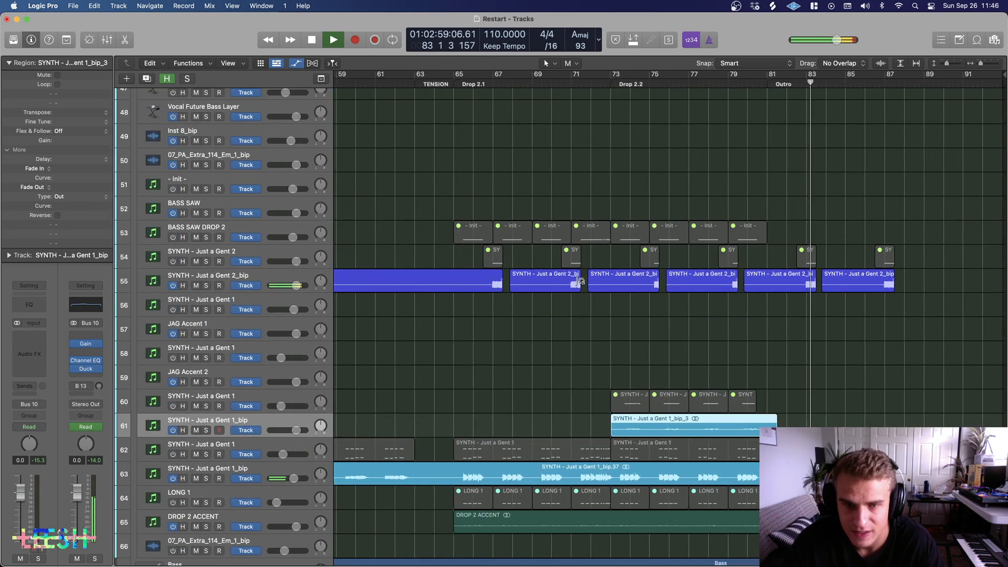
left_click(481, 84)
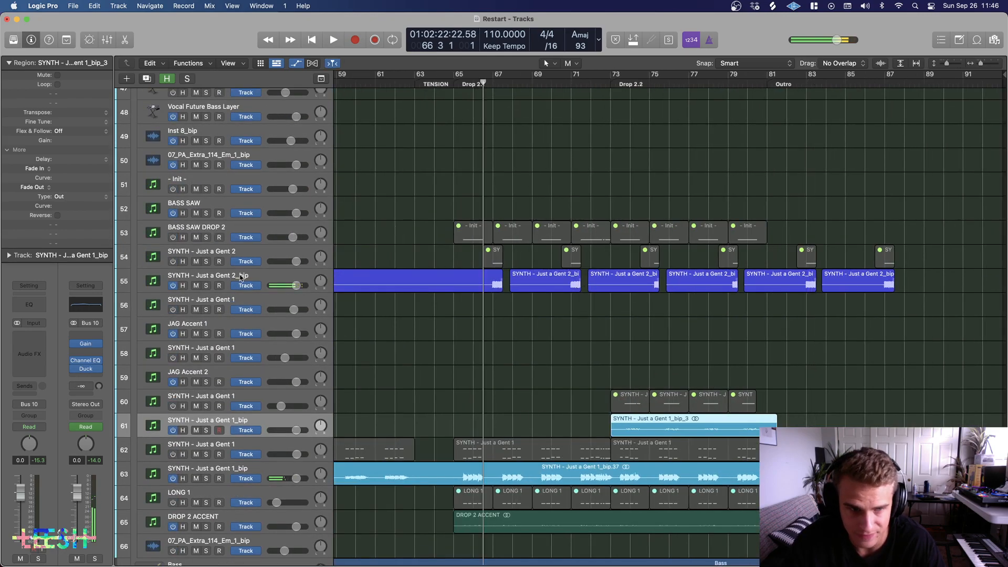
left_click(206, 286)
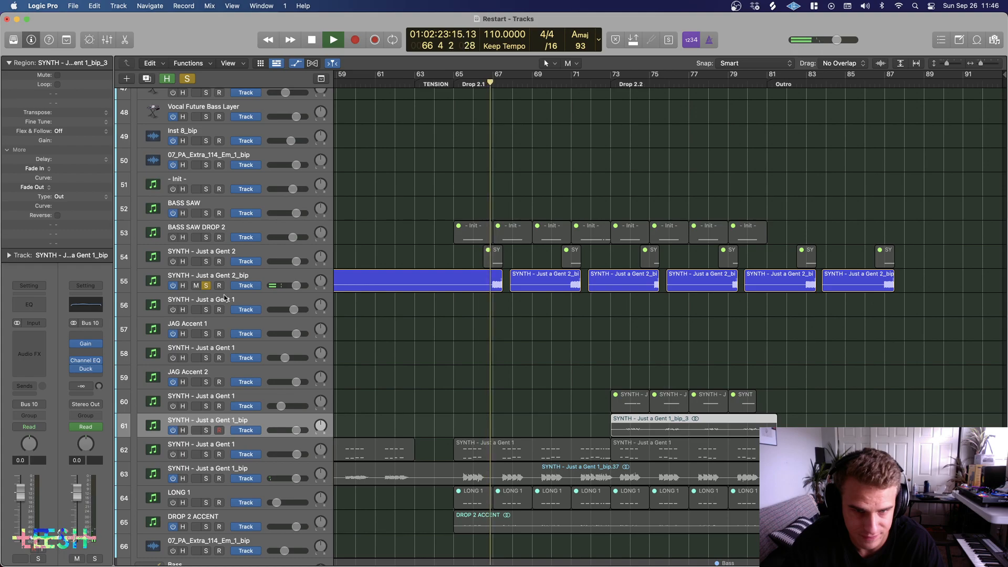
left_click(206, 286)
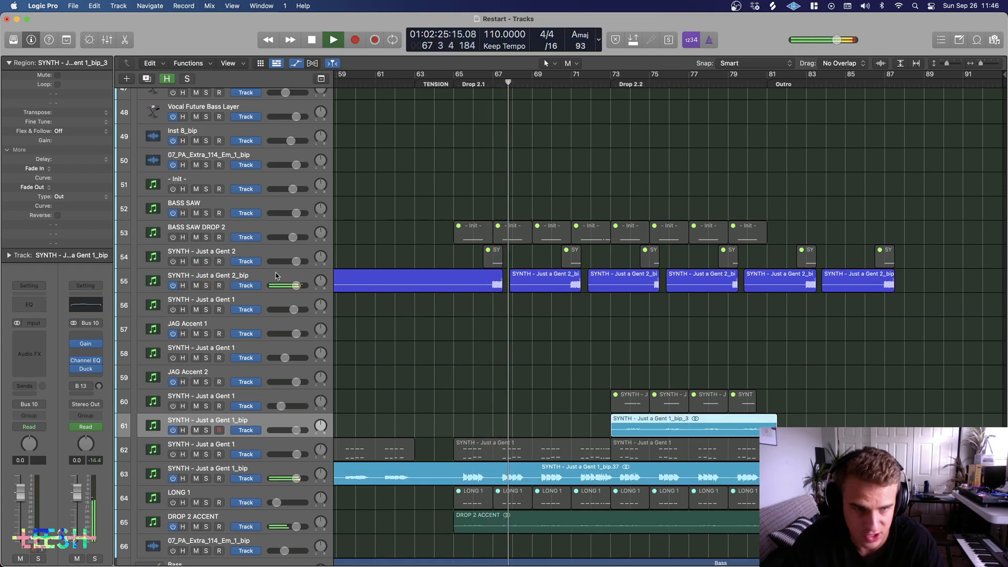
Step: Replay the Drop 2.1 passage around bar 67 with all tracks audible, and stop playback
key("space")
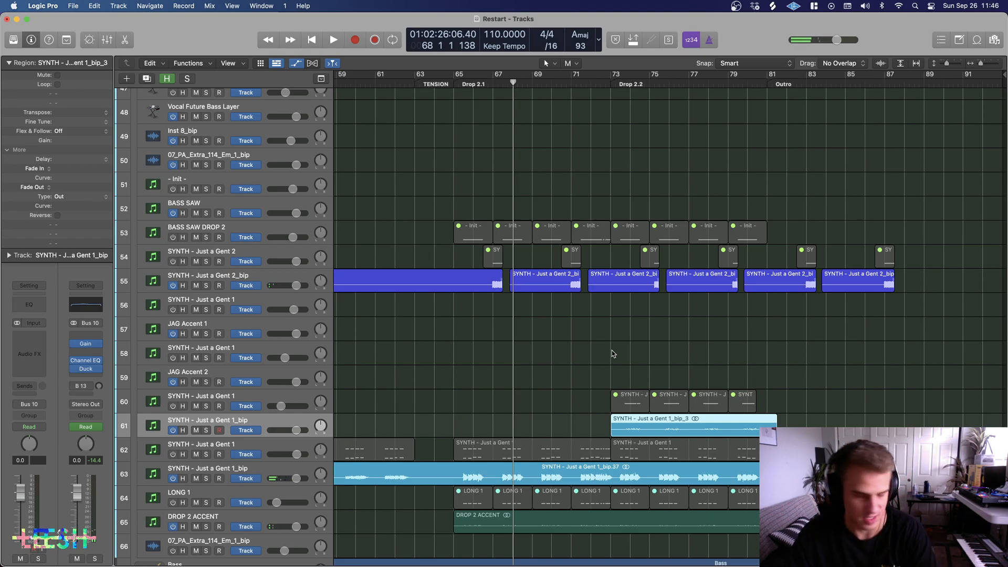
key("space")
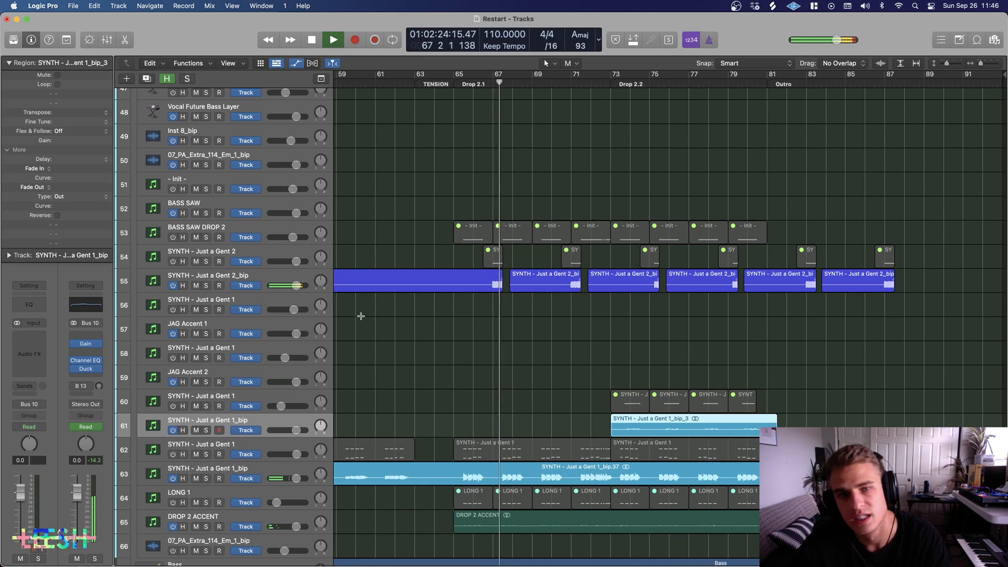
scroll(226, 215, "up", 4)
key("space")
scroll(225, 216, "down", 10)
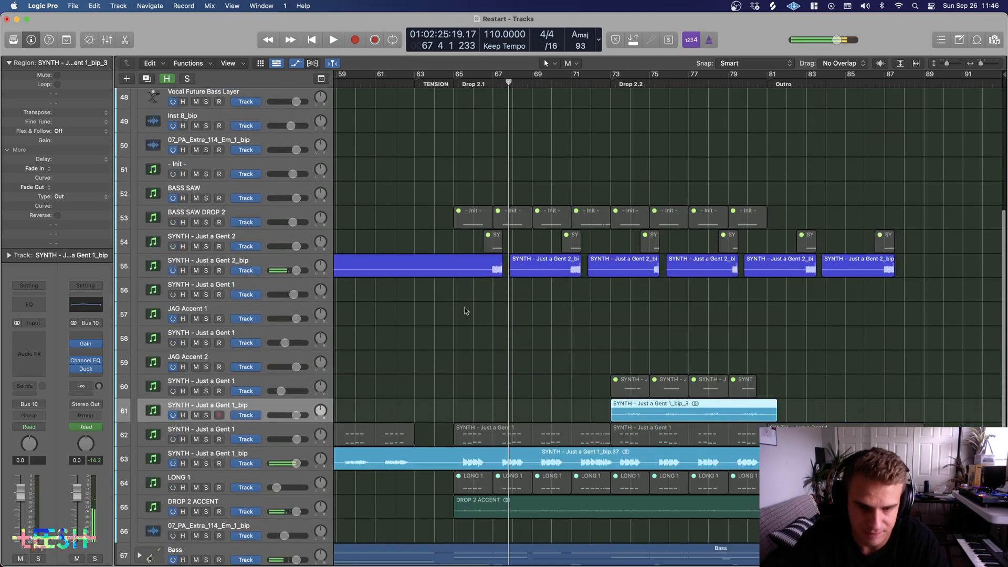
Step: Open the Duck plug-in on the Future Bass stack, watch its ducking curve during playback, and close it
scroll(236, 257, "up", 15)
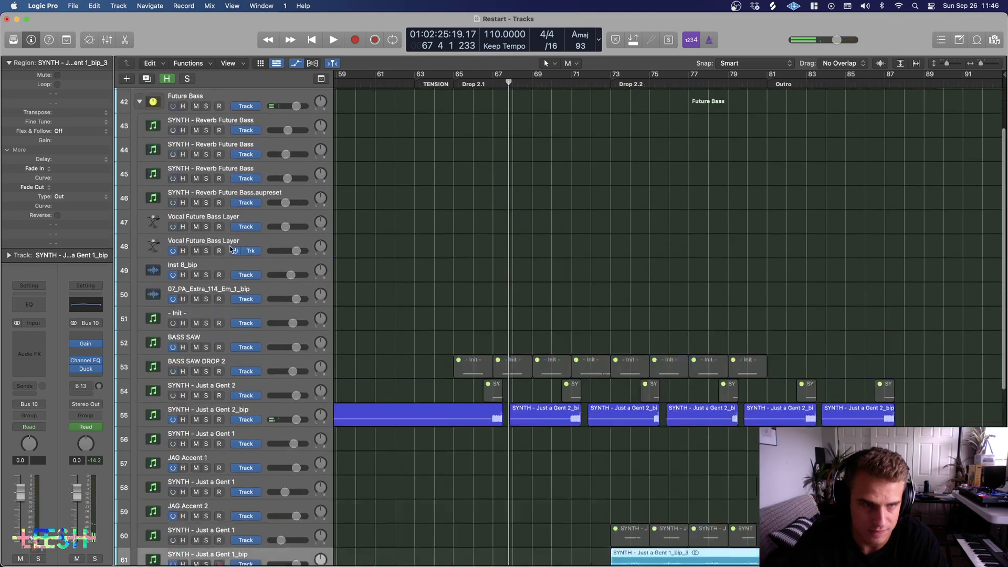
left_click(184, 173)
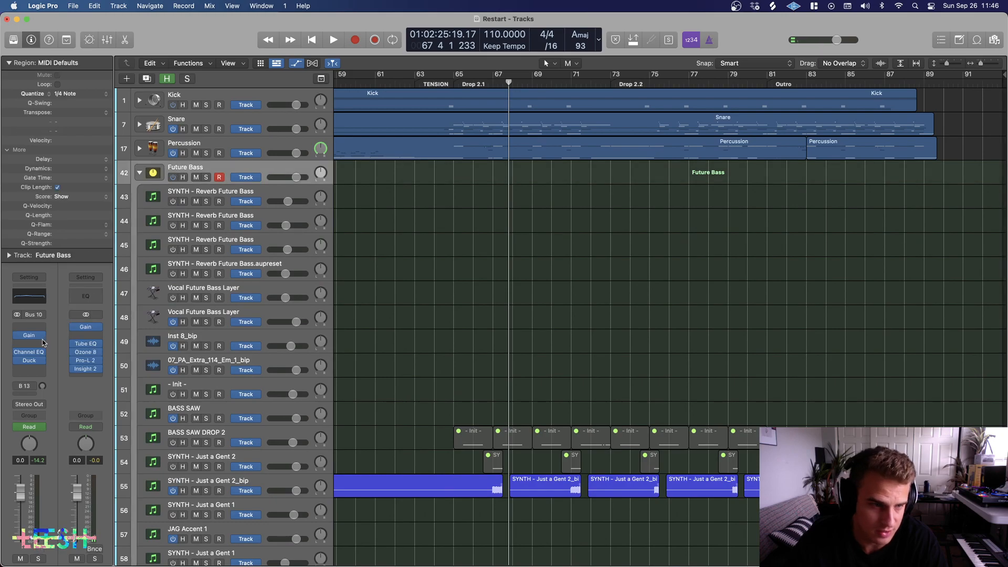
left_click(29, 361)
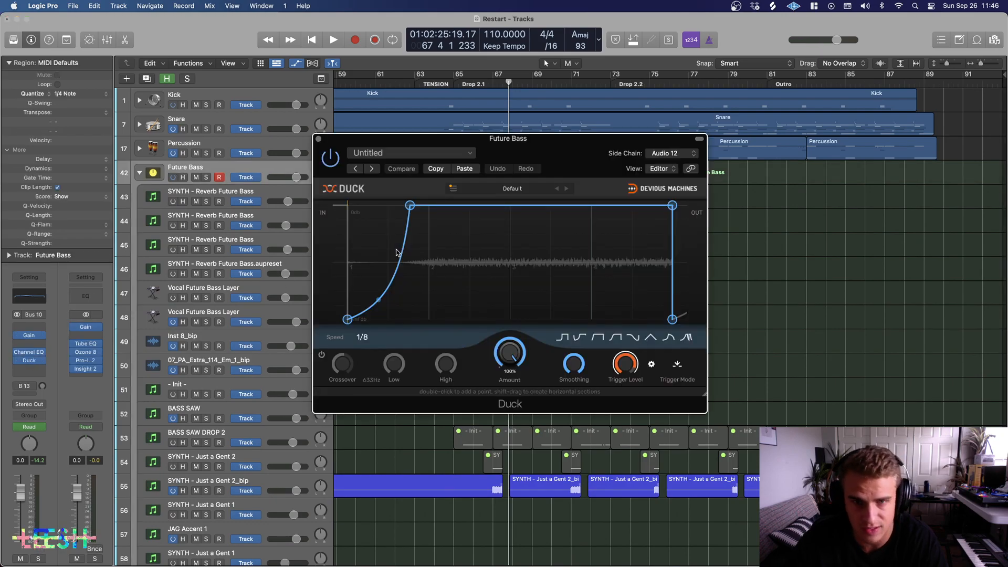
key("space")
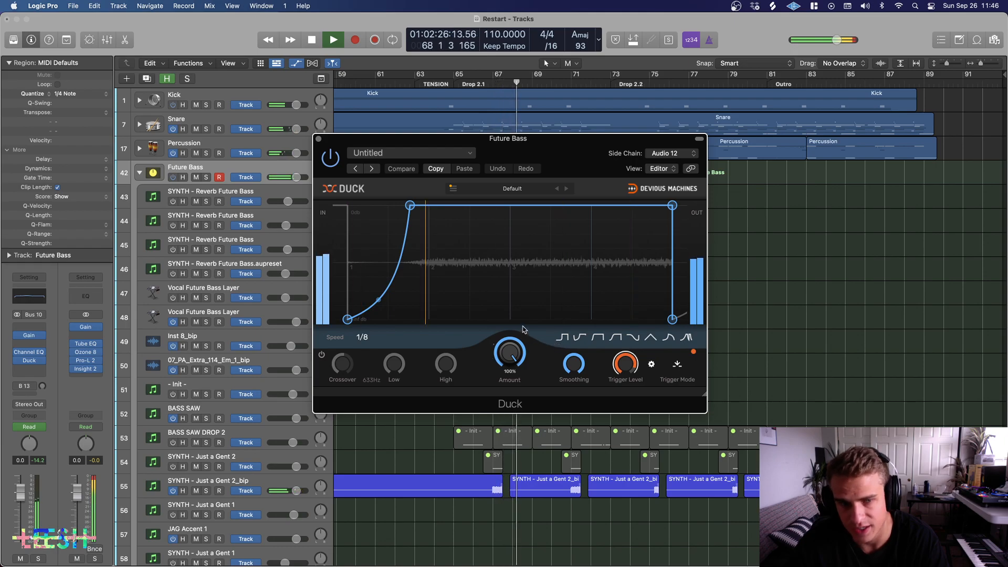
left_click(318, 140)
Step: Collapse the Future Bass stack and solo the Kick, Snare, Percussion, Future Bass and Bass stacks together
left_click(139, 173)
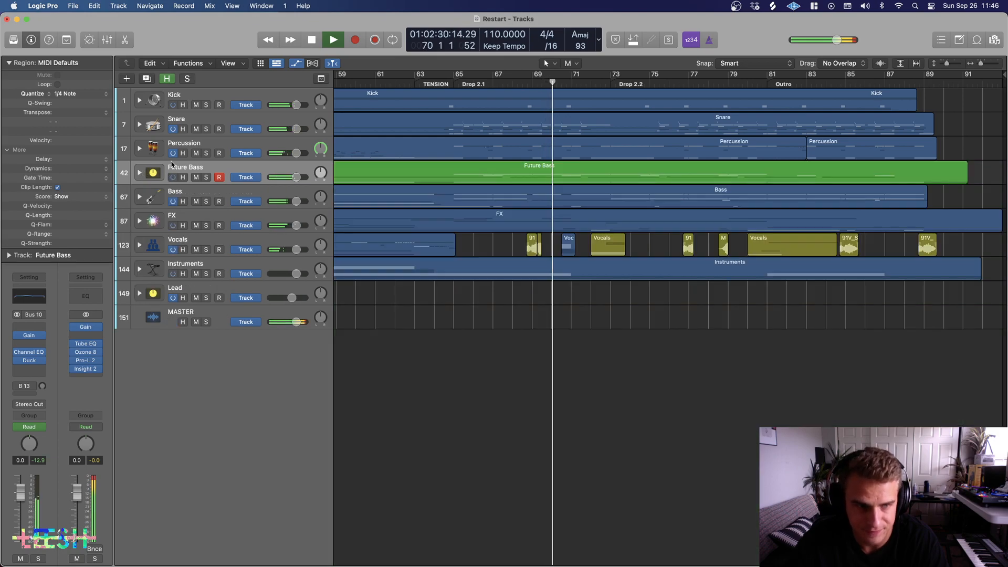
left_click_drag(206, 177, 211, 108)
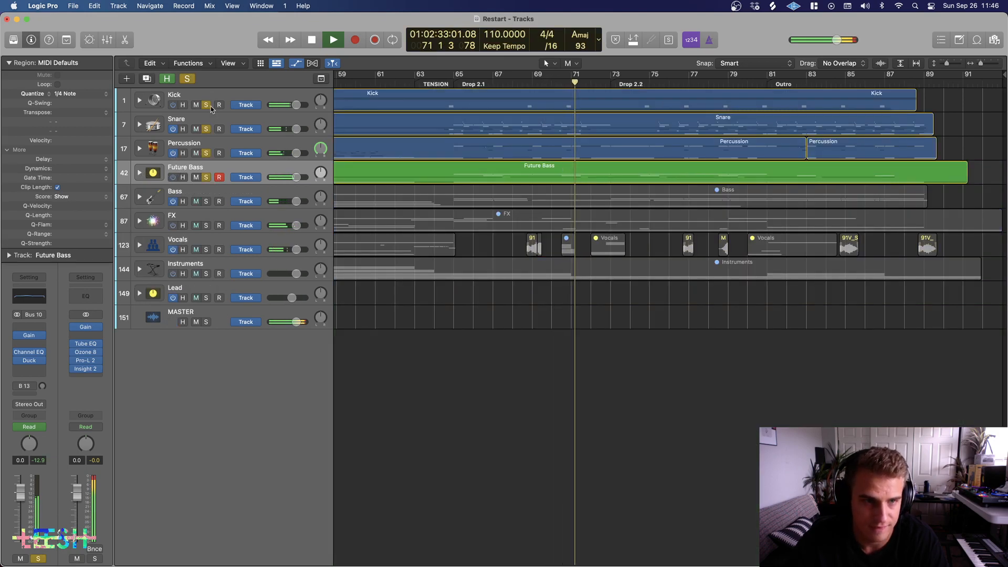
left_click(206, 201)
Step: Expand the Bass stack, look over its tracks across the whole arrangement with playback stopped, and conceal the tracks marked as hidden
left_click(140, 196)
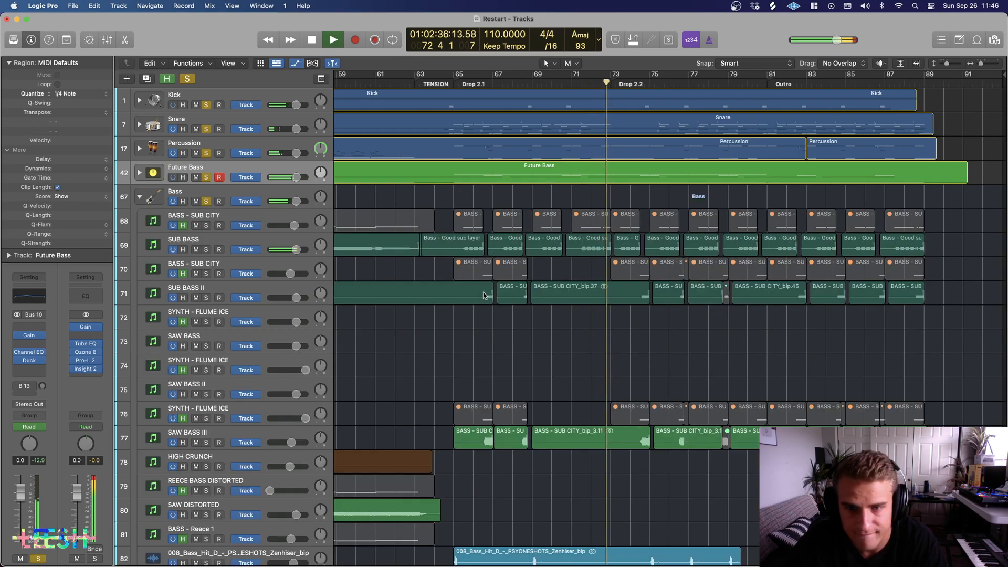
key("super+Left")
key("super+Left")
key("super+Left")
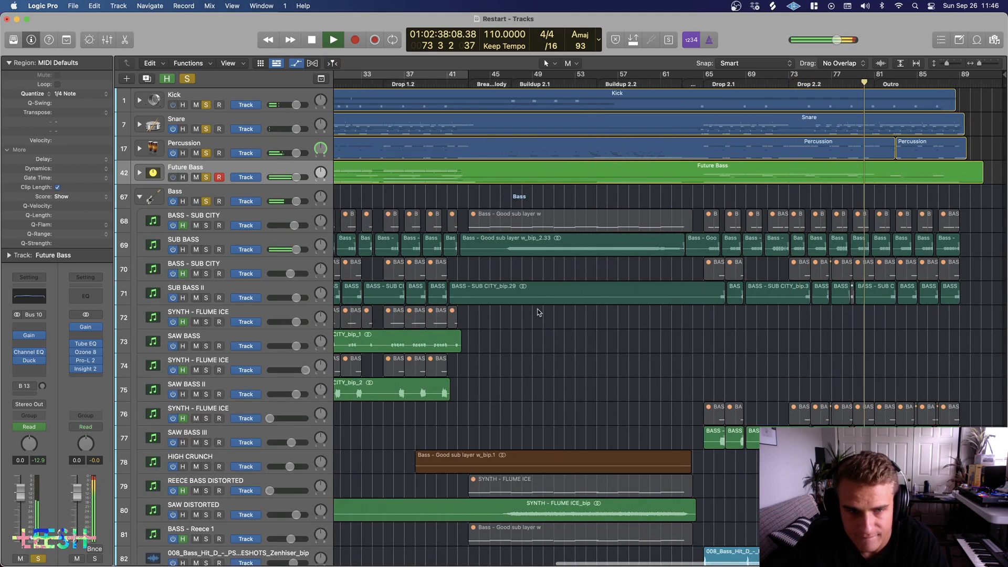
key("super+Left")
key("space")
scroll(484, 280, "down", 5)
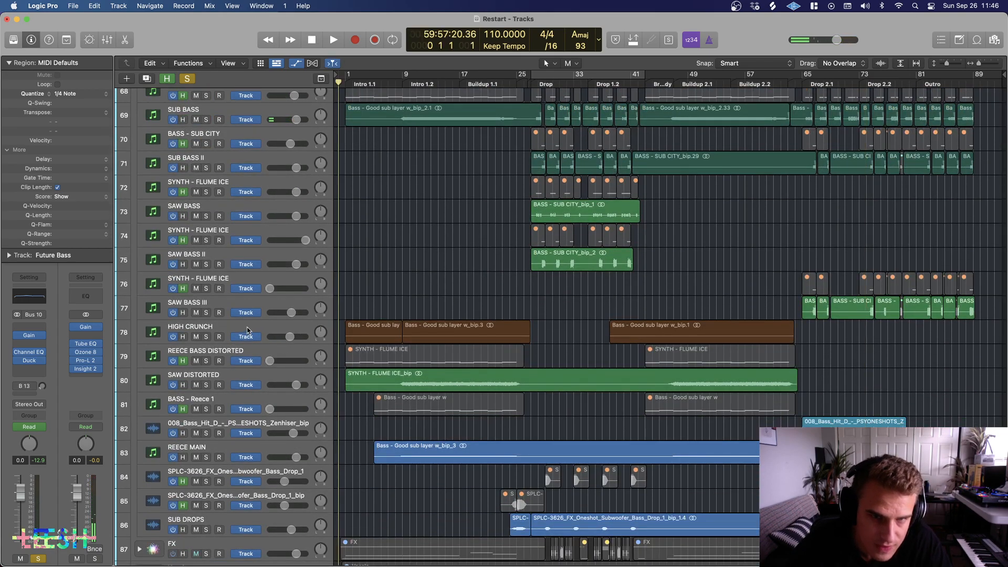
scroll(246, 330, "up", 4)
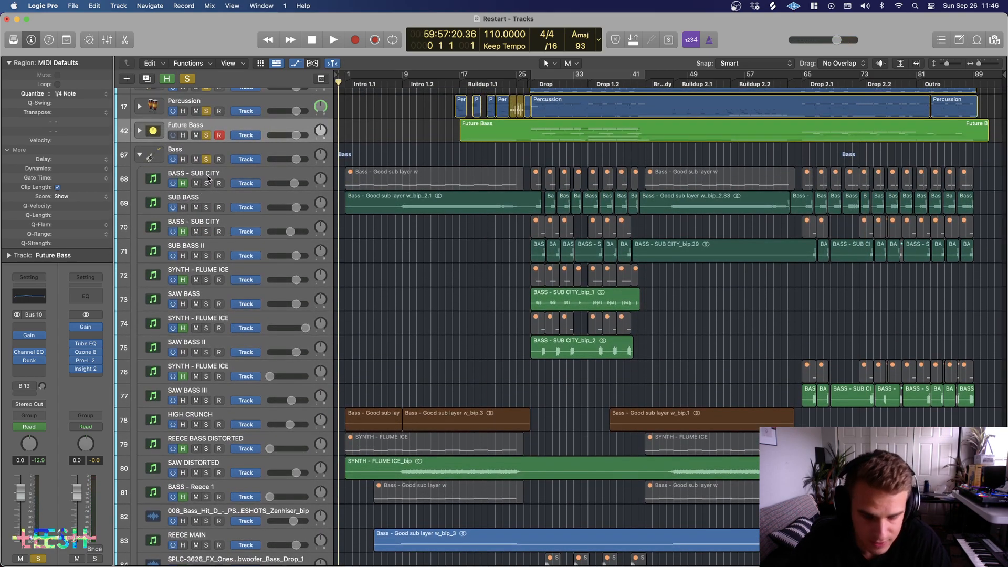
key("h")
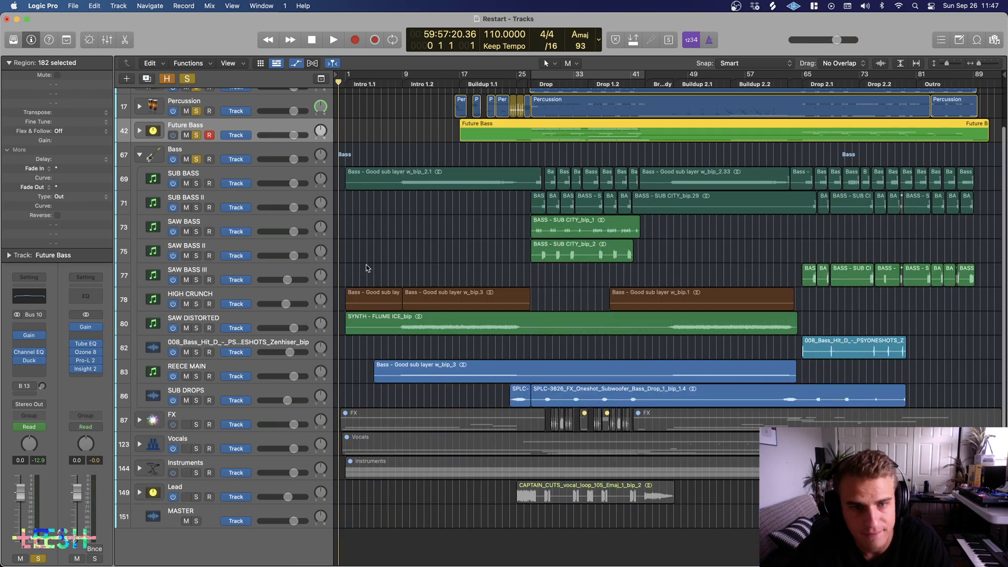
Step: Clear the solos on the drum and Future Bass stacks so only Bass stays soloed, and play it from Intro 1.1
left_click(196, 135)
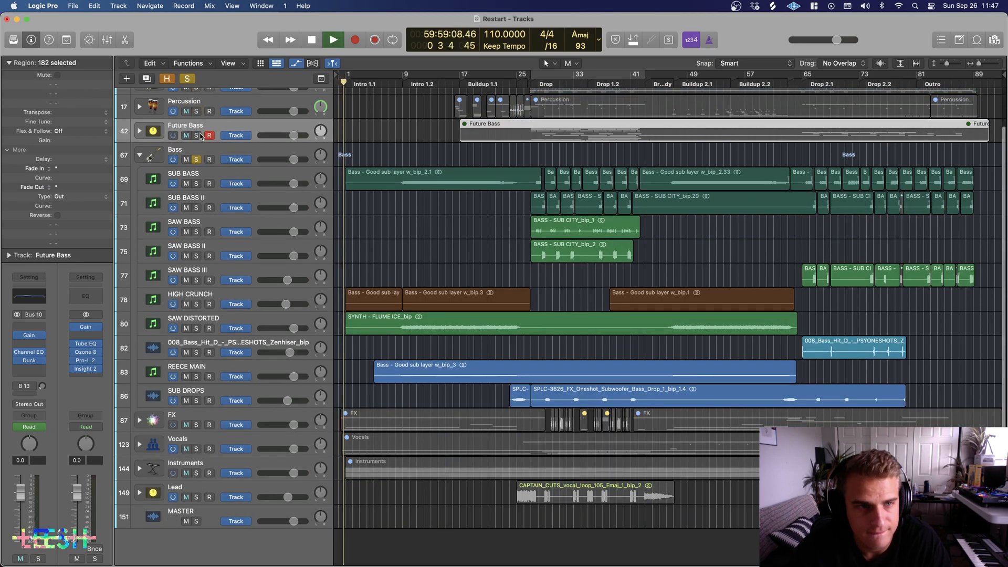
scroll(196, 116, "up", 1)
left_click(196, 93)
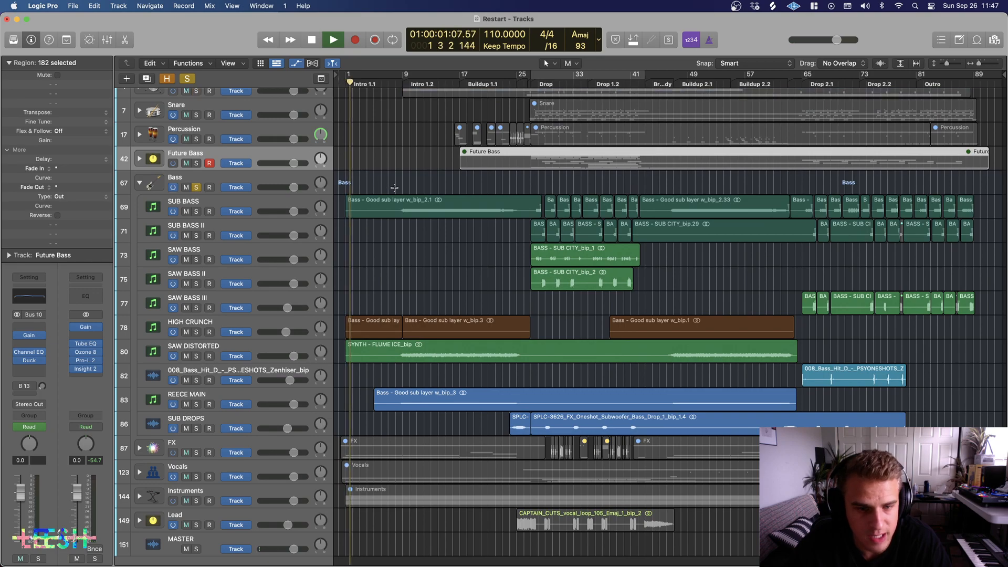
scroll(395, 188, "up", 5)
scroll(441, 254, "left", 4)
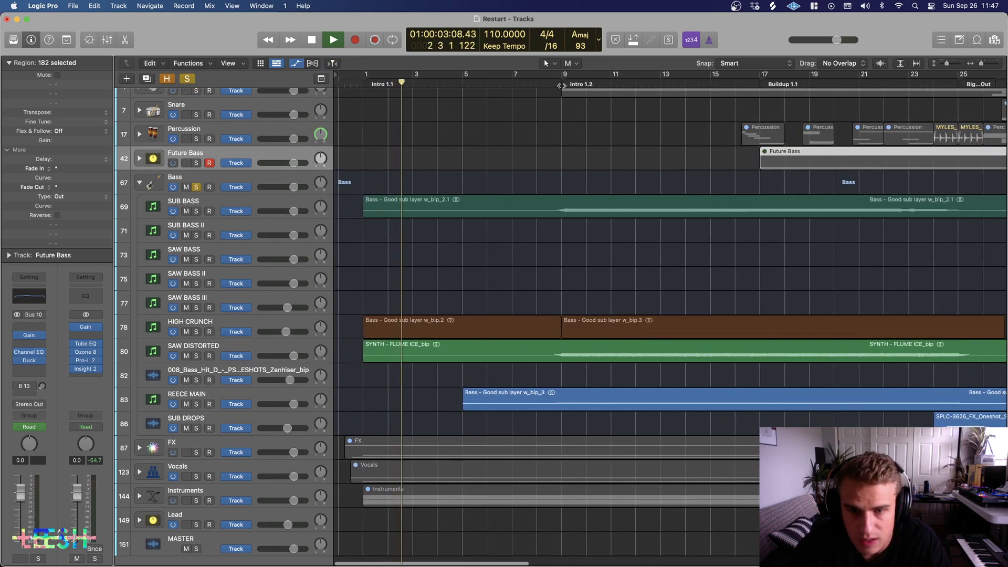
Step: Solo only the SUB BASS track instead of the whole Bass stack during playback, and select it
left_click(198, 211)
left_click(196, 188)
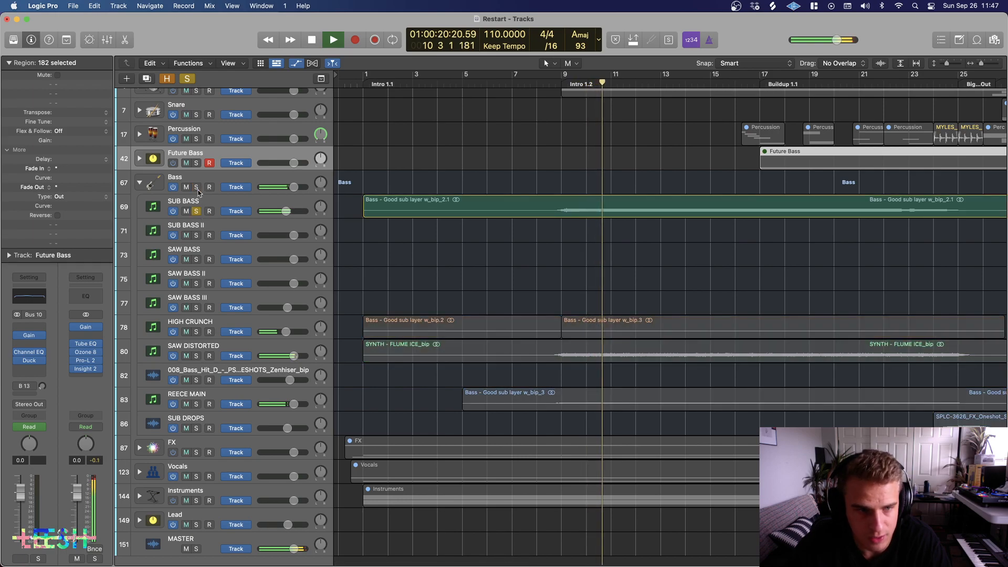
left_click(234, 203)
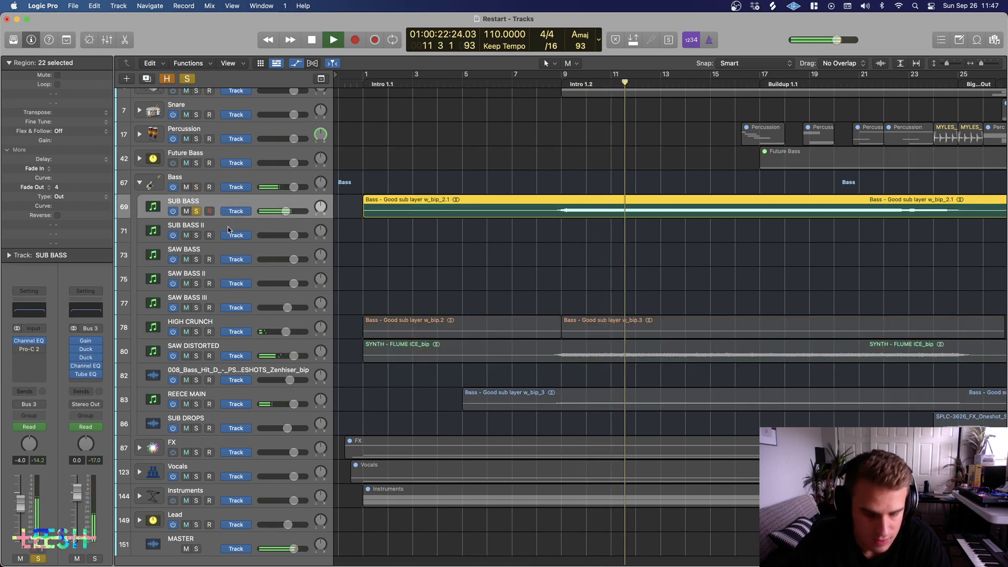
Step: Reveal the hidden tracks, unhide the upper BASS - SUB CITY track, reactivate its muted regions and solo it with SUB BASS muted
key("h")
left_click(229, 204)
left_click(183, 213)
left_click(205, 236)
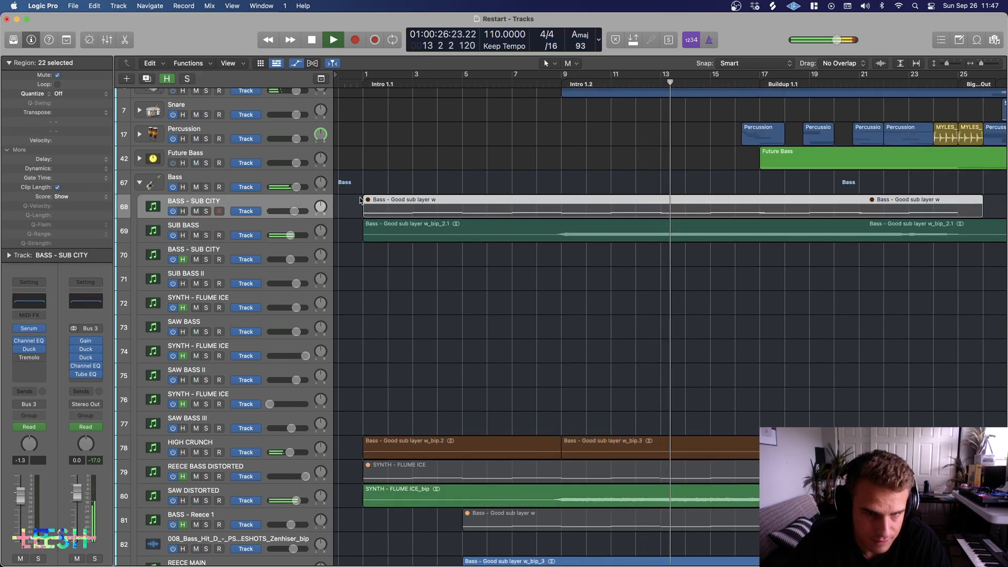
left_click(195, 238)
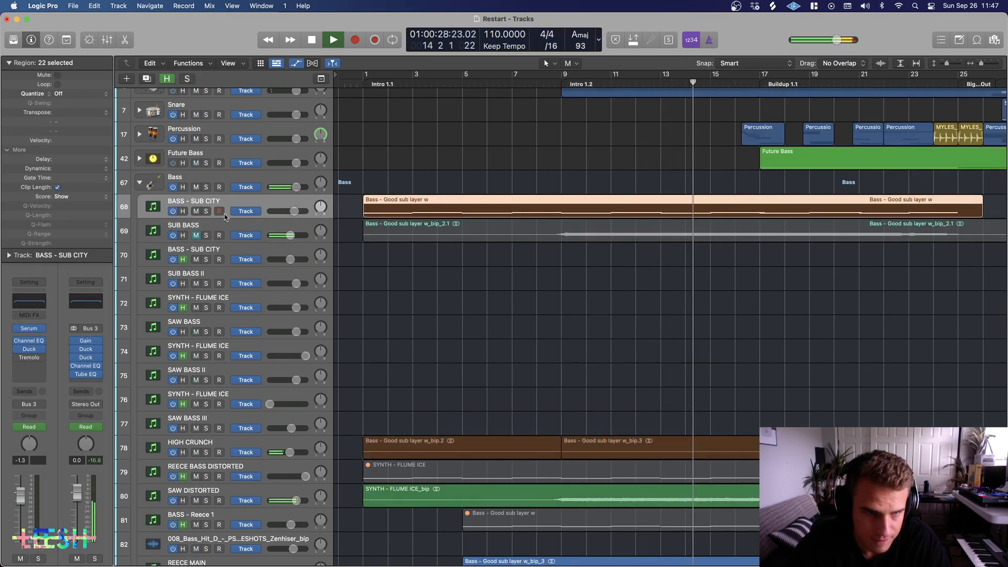
key("ctrl+s")
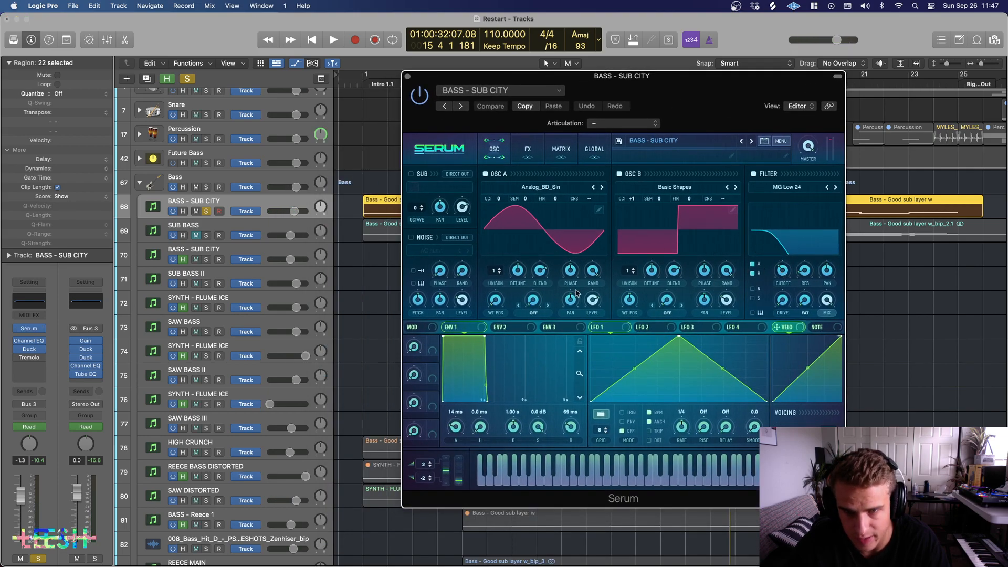
Step: Look over Serum's effects and oscillator pages for BASS - SUB CITY, and play the track from bar 1
left_click(527, 150)
left_click(496, 151)
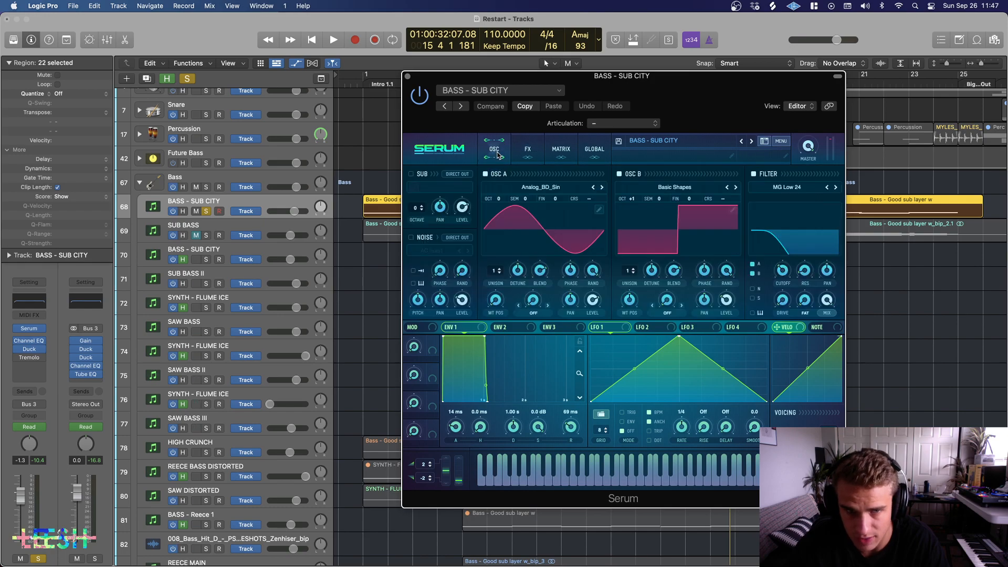
left_click(363, 92)
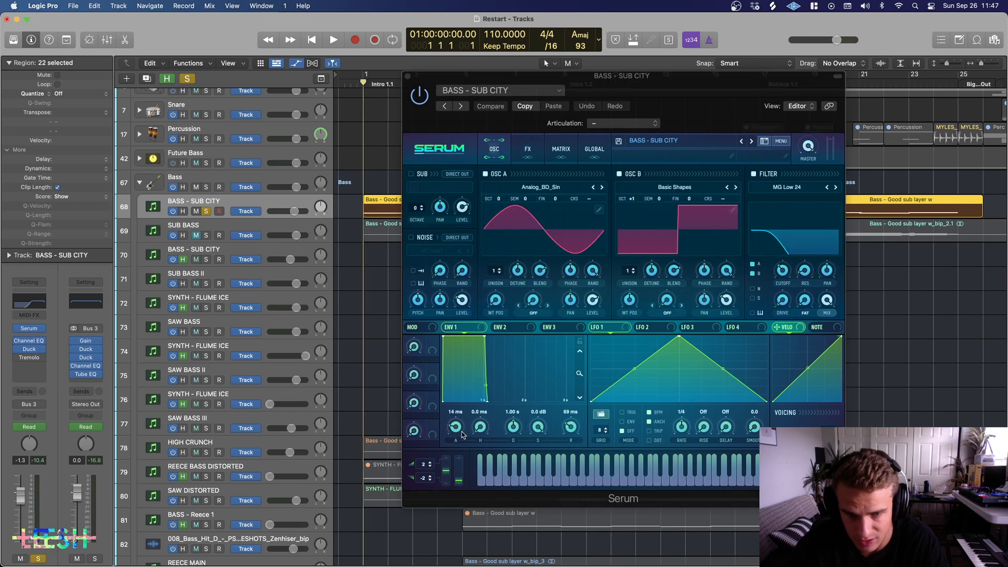
key("space")
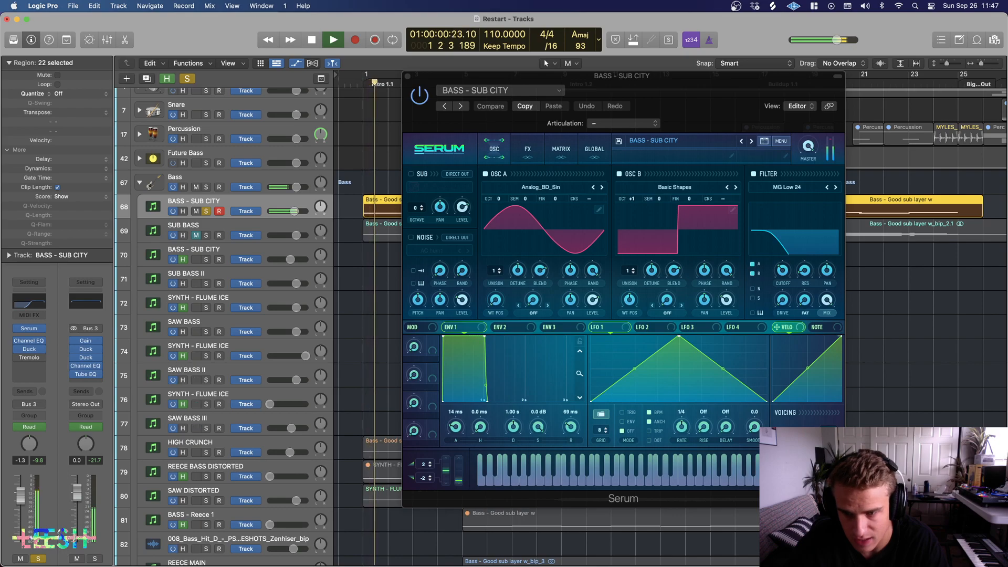
scroll(353, 296, "right", 3)
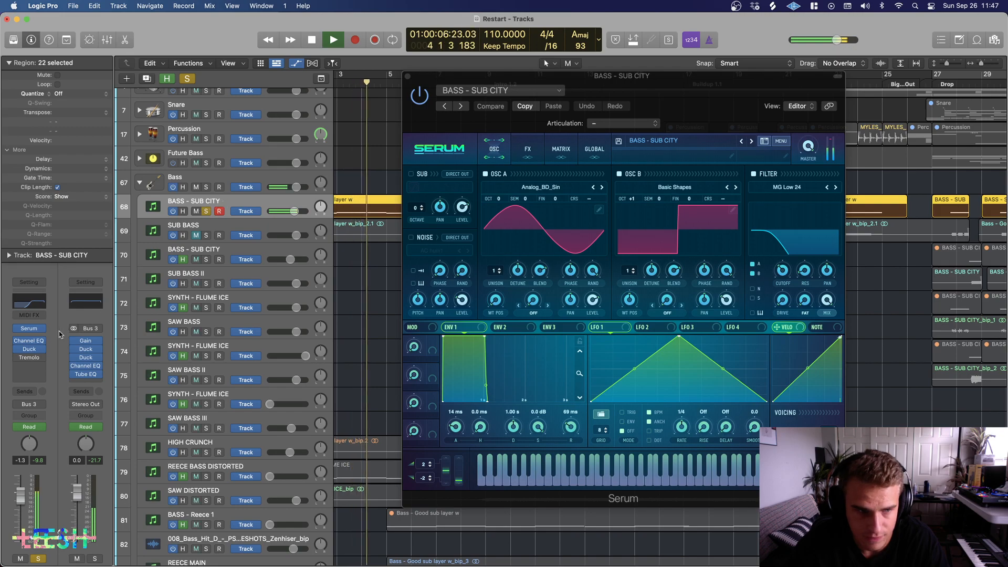
Step: Examine the Channel EQ curve on BASS - SUB CITY during playback, and close both the EQ and Serum windows
left_click(29, 304)
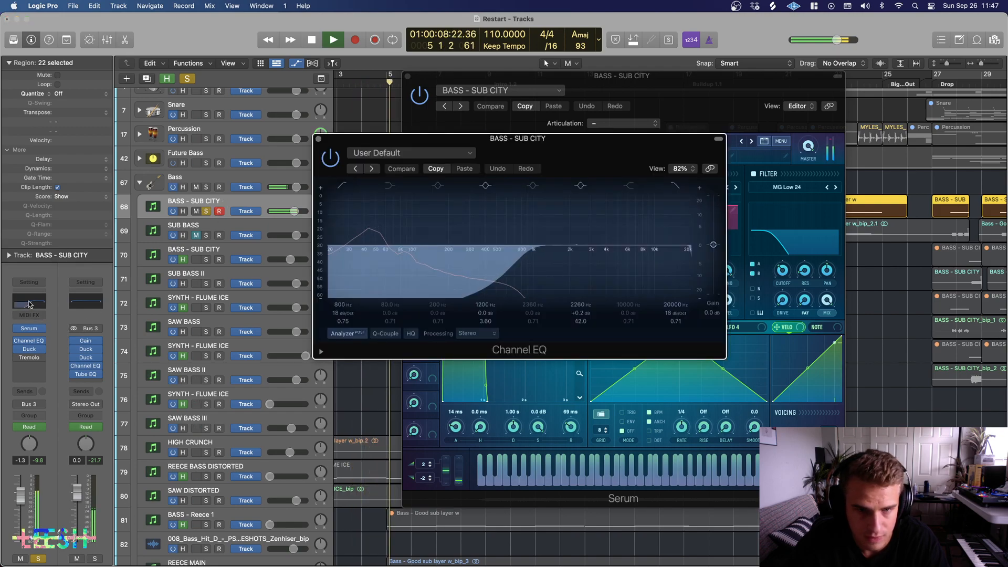
left_click(319, 140)
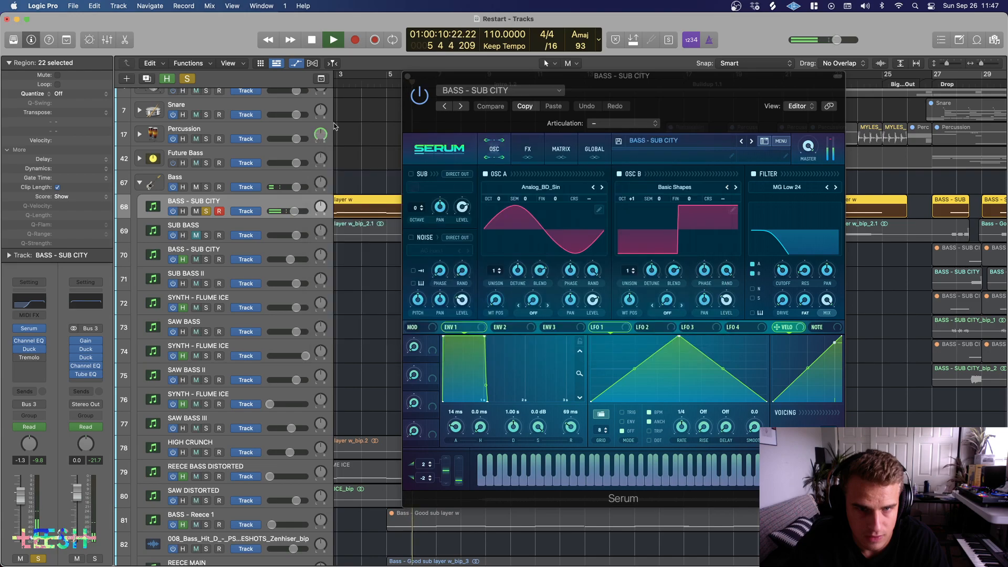
left_click(403, 76)
Step: Show the track automation, watch the BASS - SUB CITY Channel EQ from Intro 1.1 into Intro 1.2, and close the EQ
key("a")
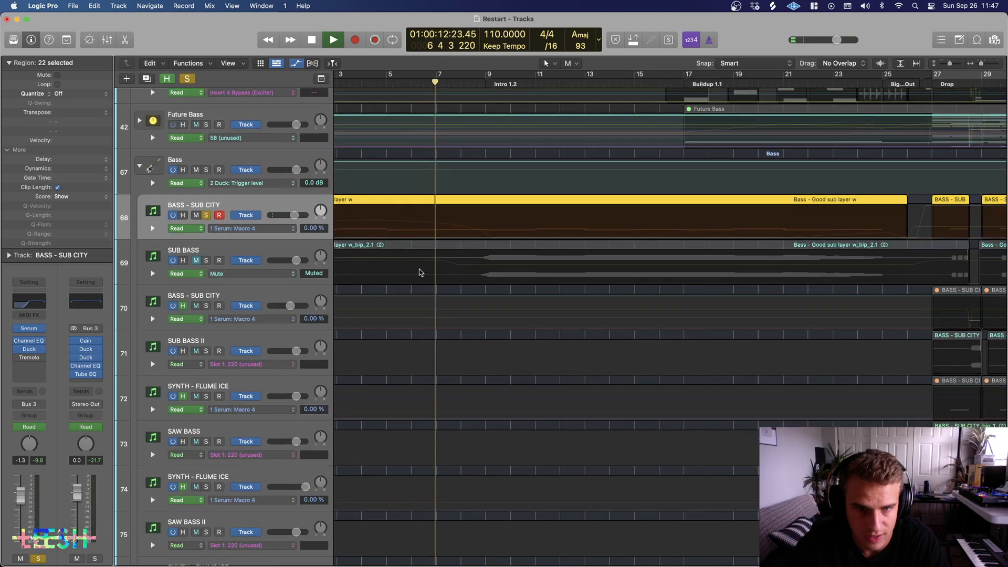
scroll(344, 263, "left", 3)
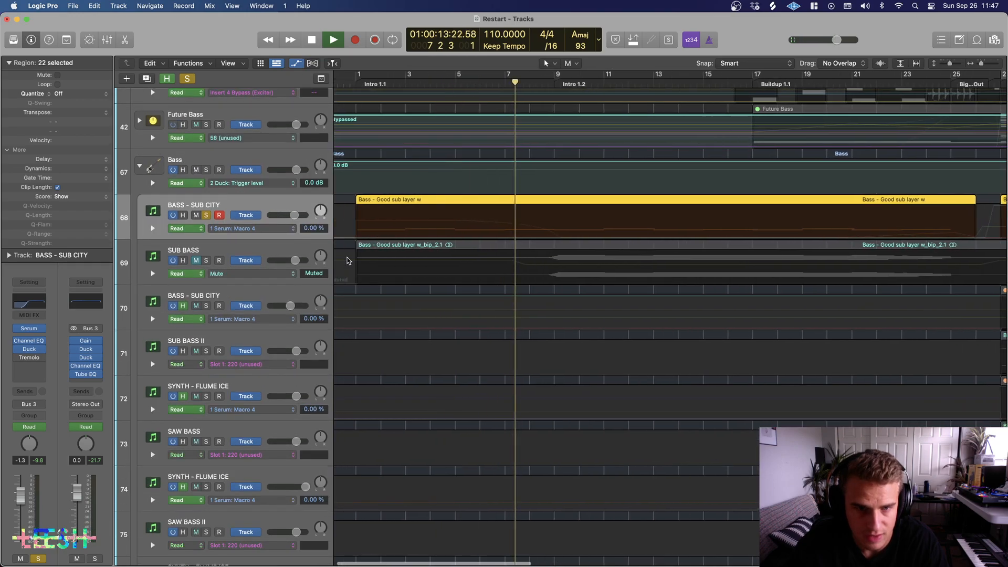
left_click(36, 305)
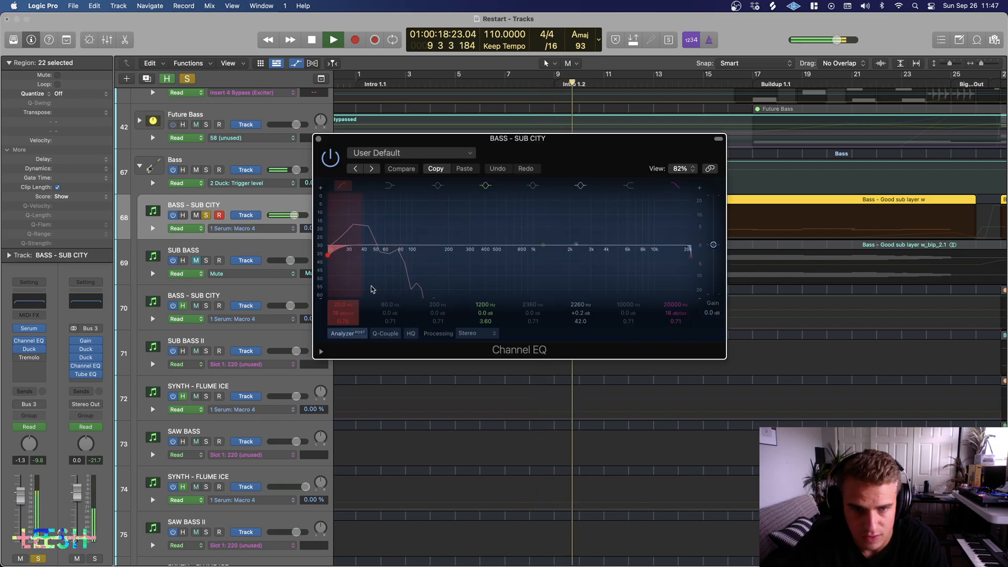
left_click(318, 139)
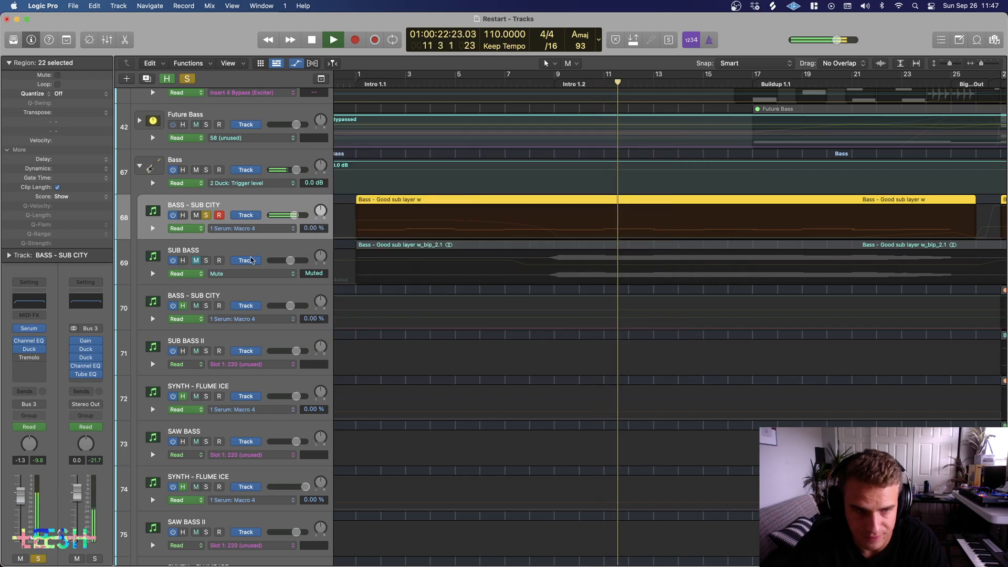
Step: Unsolo BASS - SUB CITY and mute its regions again, unmute SUB BASS and solo it
key("super+Left")
key("super+Left")
key("super+Left")
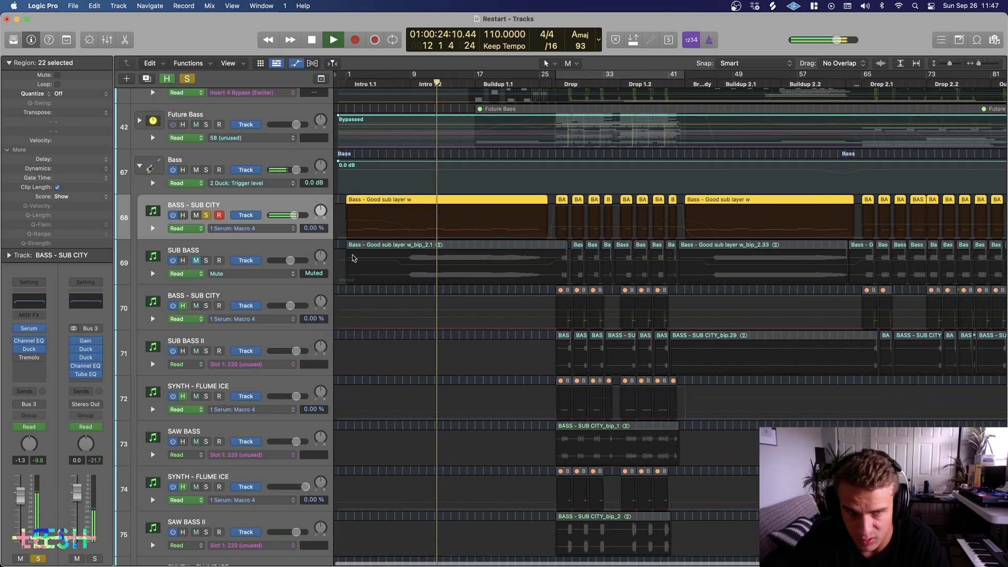
left_click(205, 214)
left_click(195, 217)
key("ctrl+m")
left_click(195, 261)
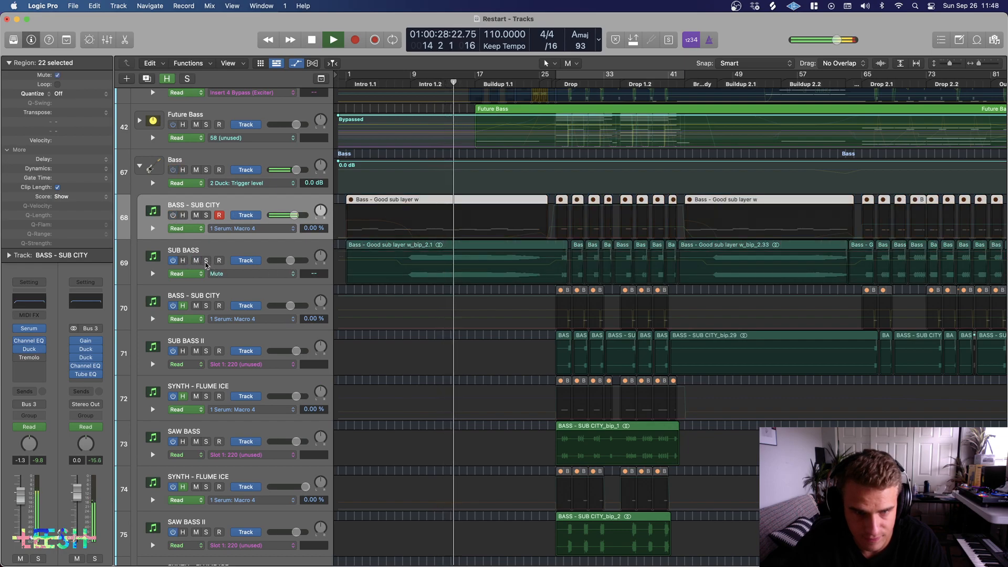
left_click(206, 261)
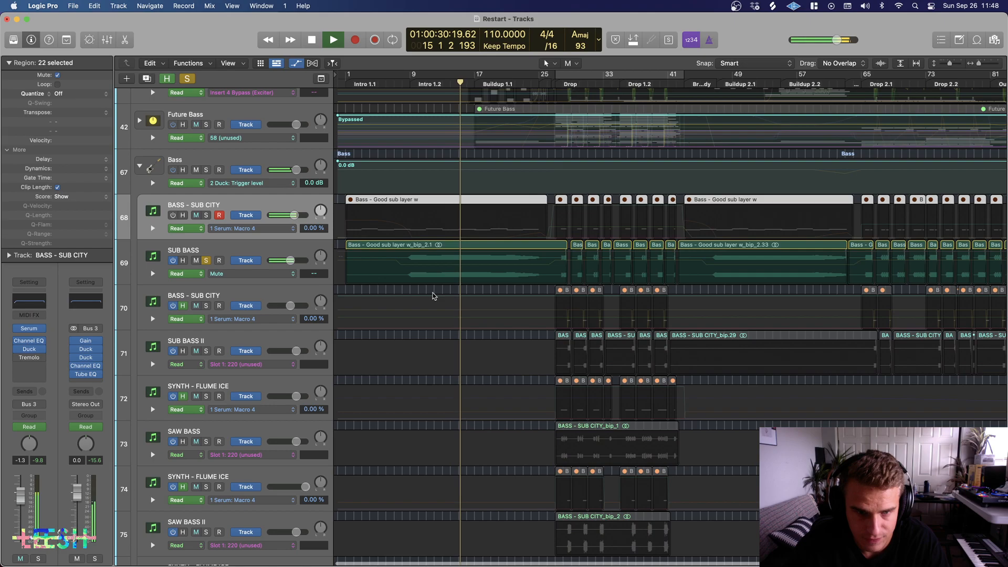
Step: Stop playback, expand the Volume automation lane of SUB BASS across the whole arrangement, and marquee its points over Drop 2.1 and Drop 2.2
key("super+Right")
key("super+Right")
key("space")
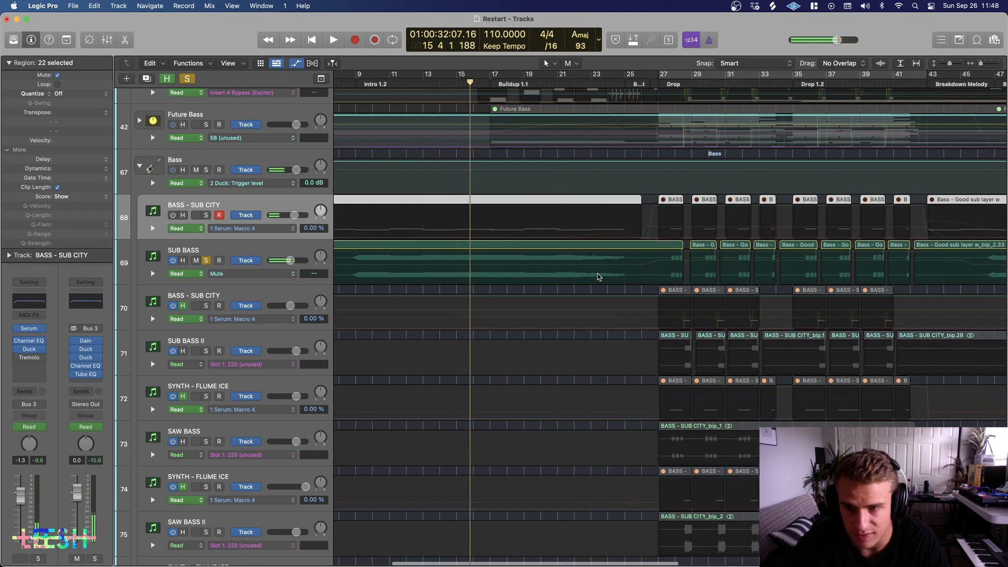
key("super+Down")
key("super+Left")
key("super+Left")
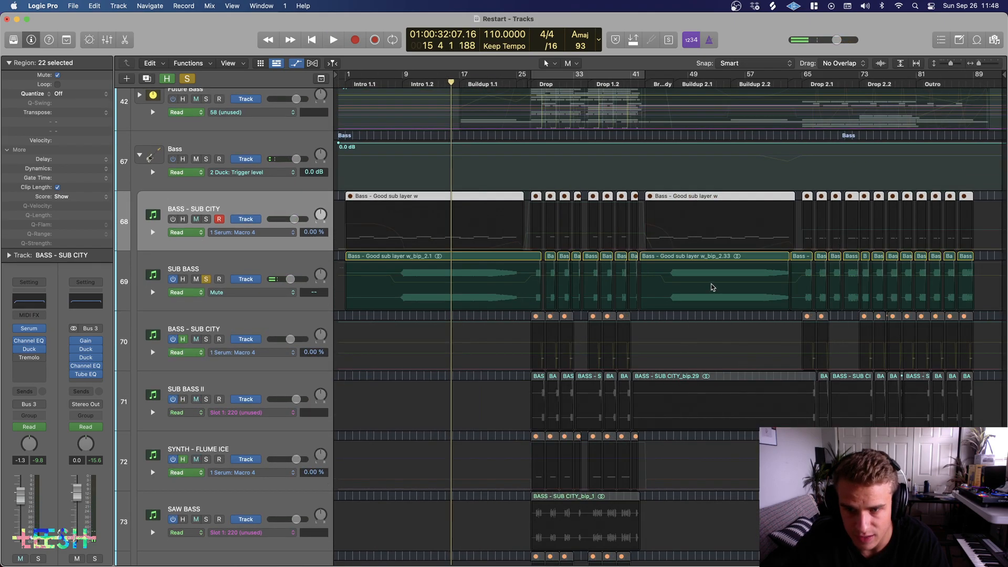
left_click(152, 292)
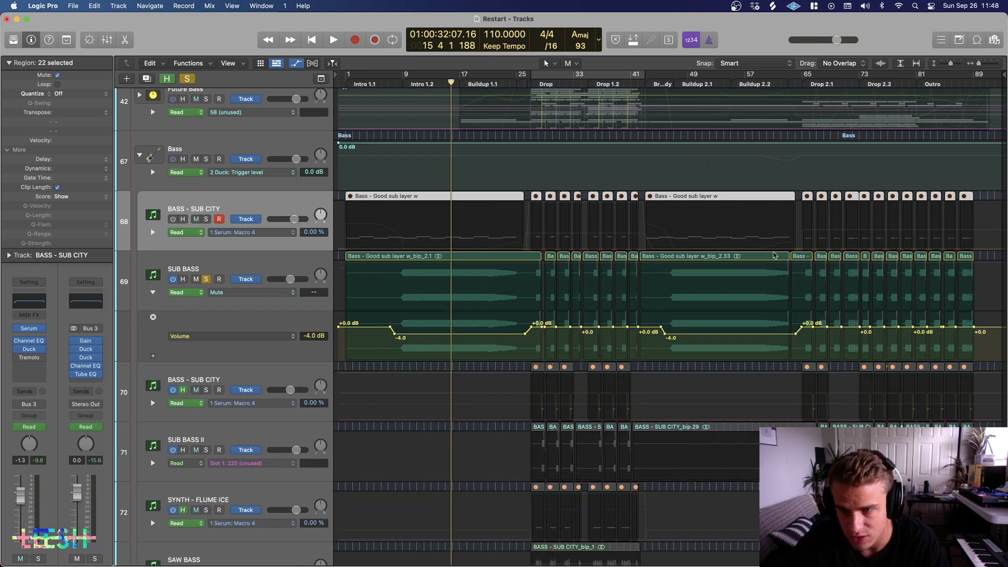
left_click_drag(990, 348, 828, 347)
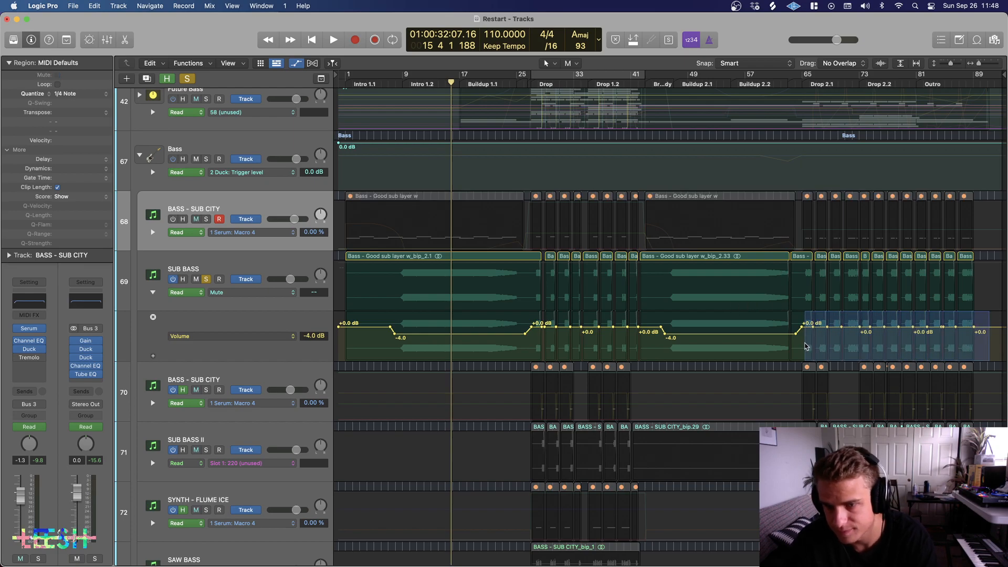
key("Delete")
Step: Play the soloed SUB BASS from the song start, from the Drop and from just before bar 32, examining its regions up close
key("Return")
key("space")
scroll(607, 267, "up", 5)
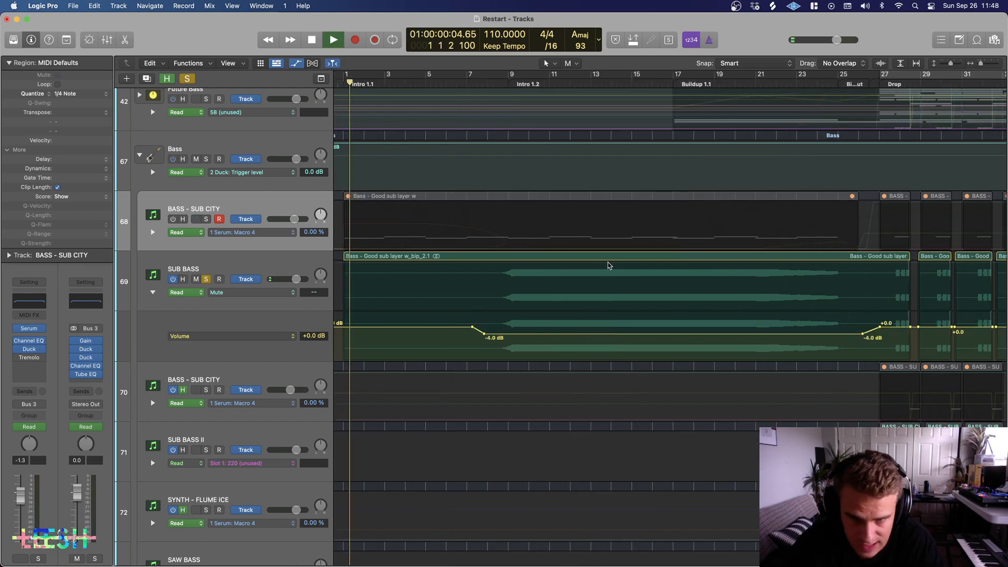
scroll(609, 265, "right", 5)
left_click(734, 84)
scroll(772, 219, "up", 5)
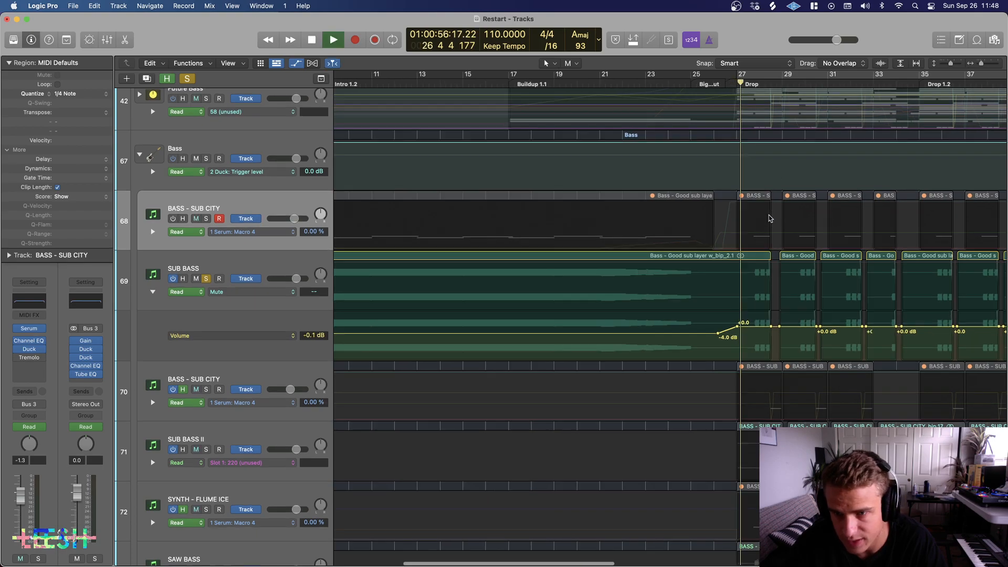
scroll(664, 287, "right", 4)
scroll(651, 290, "up", 5)
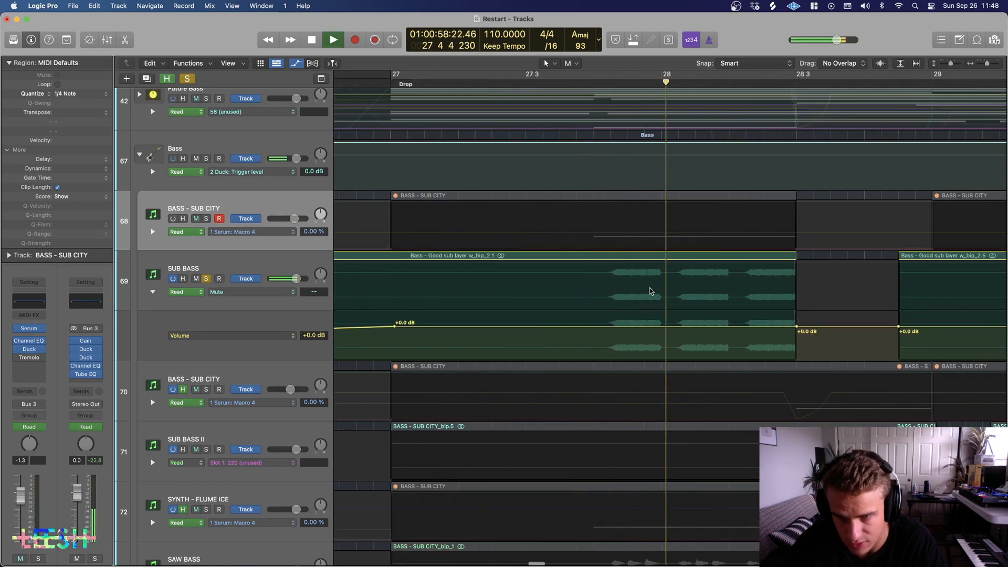
scroll(651, 290, "right", 5)
scroll(651, 290, "down", 5)
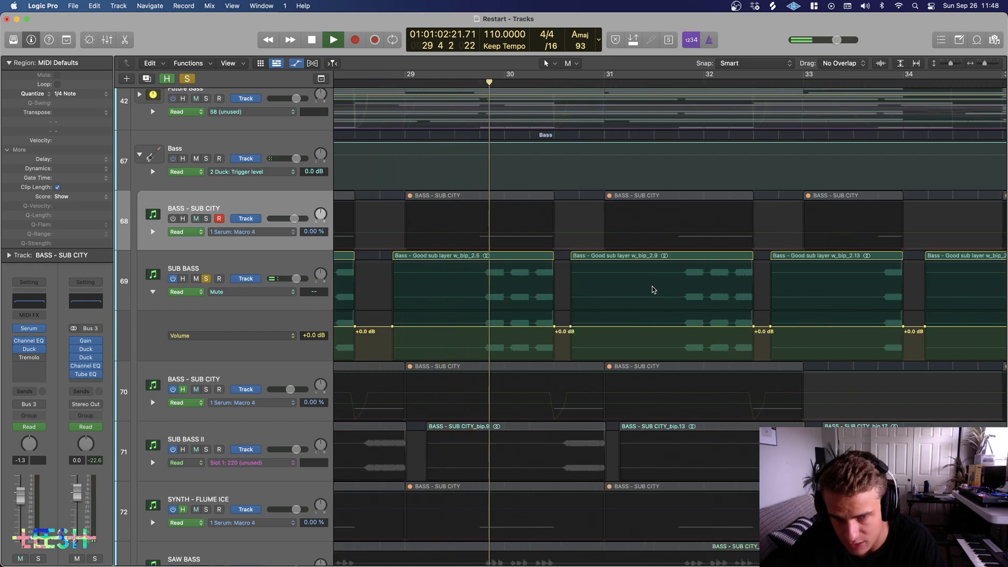
left_click(677, 84)
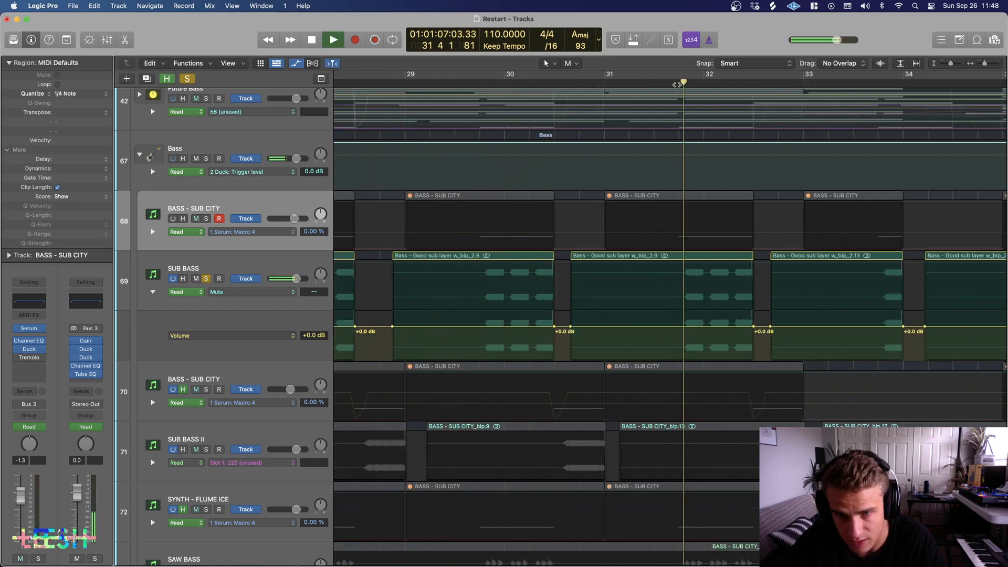
Step: Follow the SUB BASS regions and volume automation through Drop 1.2 up to the Breakdown Melody during playback
scroll(709, 190, "right", 8)
scroll(712, 198, "down", 1)
scroll(712, 198, "down", 3)
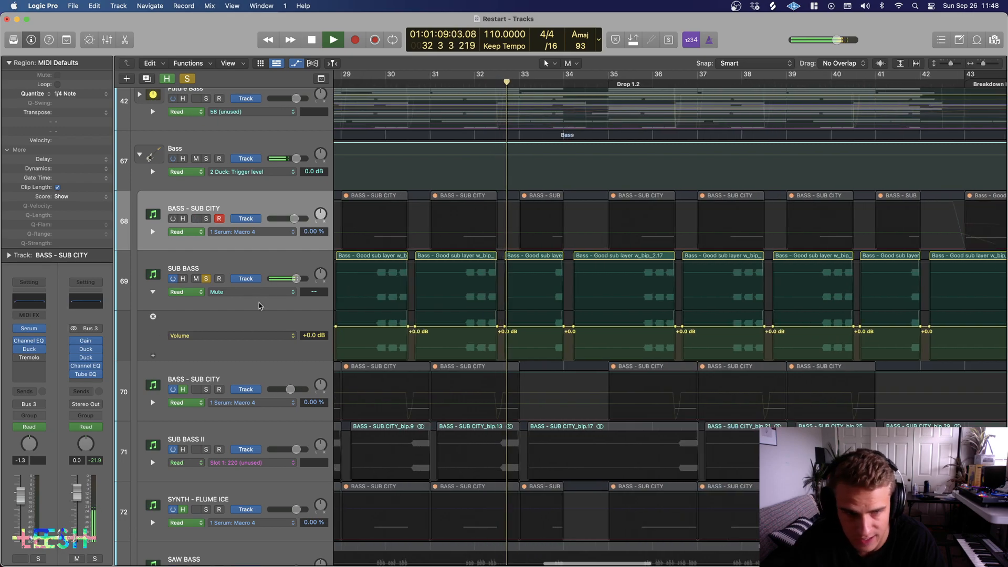
scroll(788, 193, "right", 6)
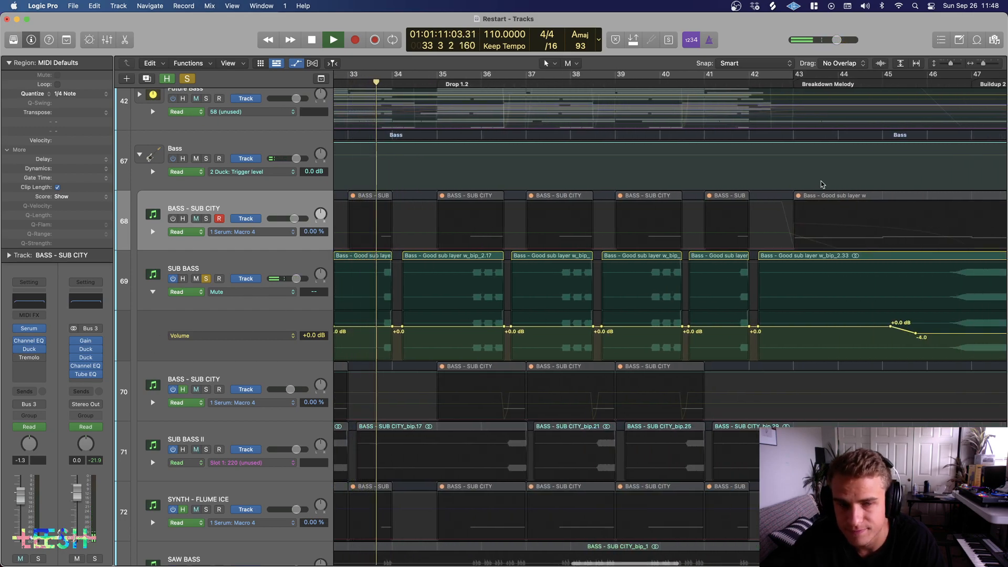
scroll(815, 175, "right", 6)
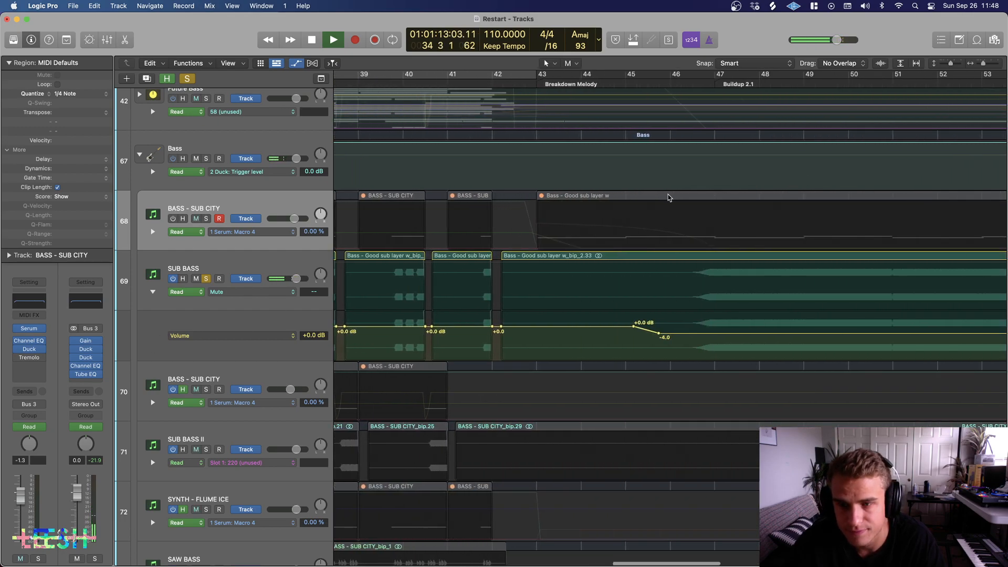
scroll(668, 200, "left", 6)
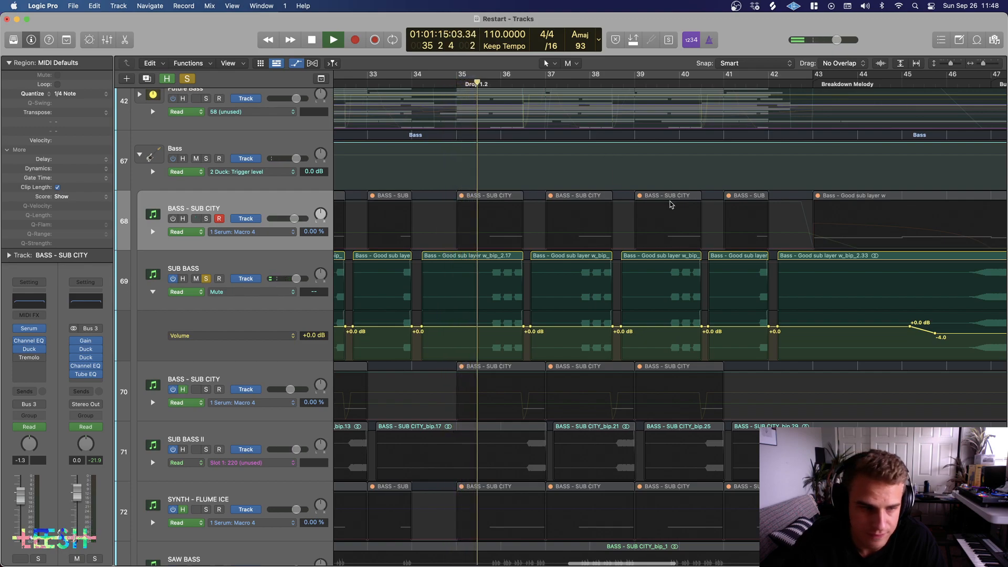
scroll(677, 205, "right", 2)
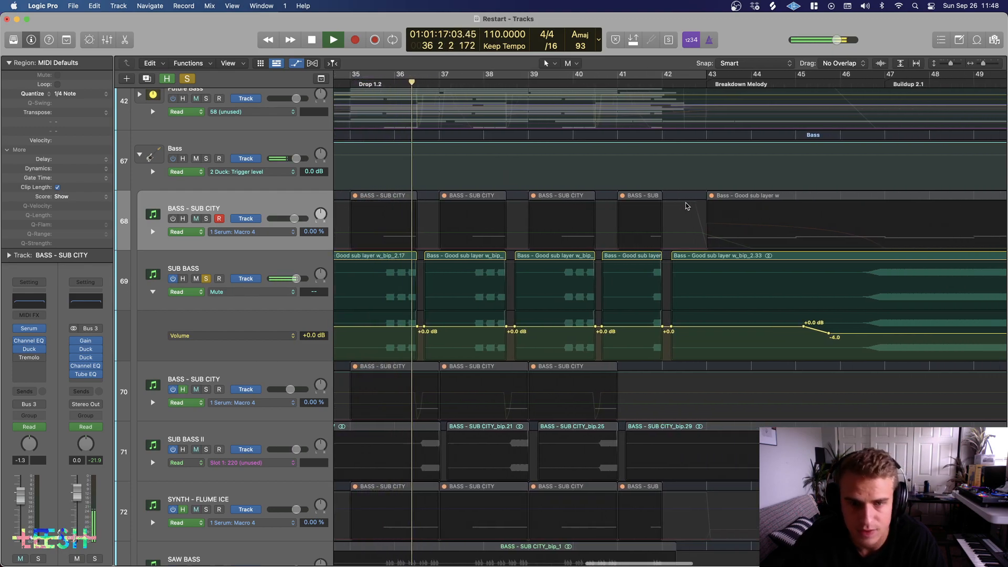
Step: Stop playback, clear the solo on SUB BASS, select the track and collapse its Volume automation lane
key("space")
left_click(206, 280)
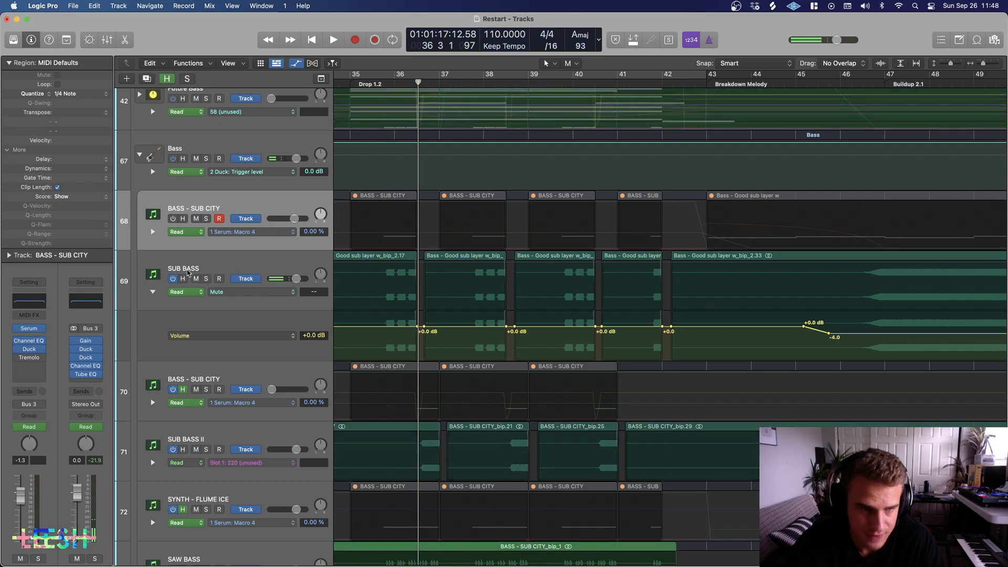
left_click(219, 256)
left_click(152, 293)
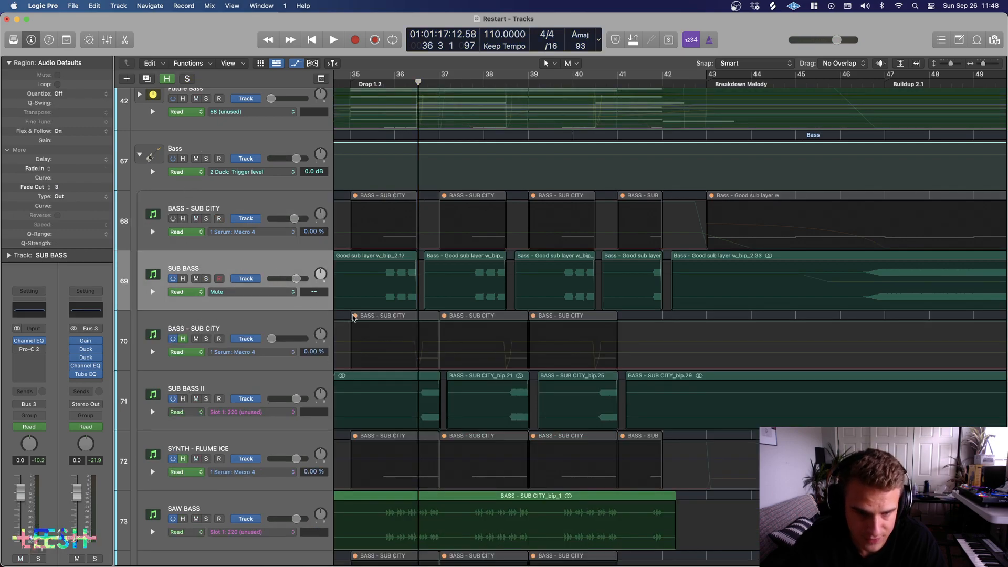
scroll(413, 309, "down", 2)
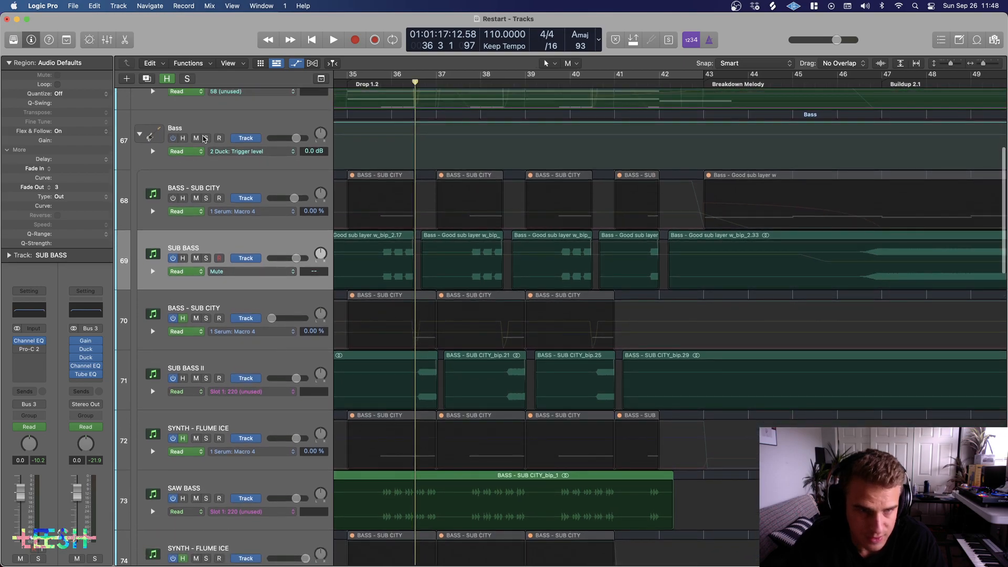
Step: Solo the Bass stack, place the playhead at bar 9, and mute the SAW DISTORTED track
left_click(205, 138)
scroll(499, 263, "left", 10)
scroll(524, 277, "down", 5)
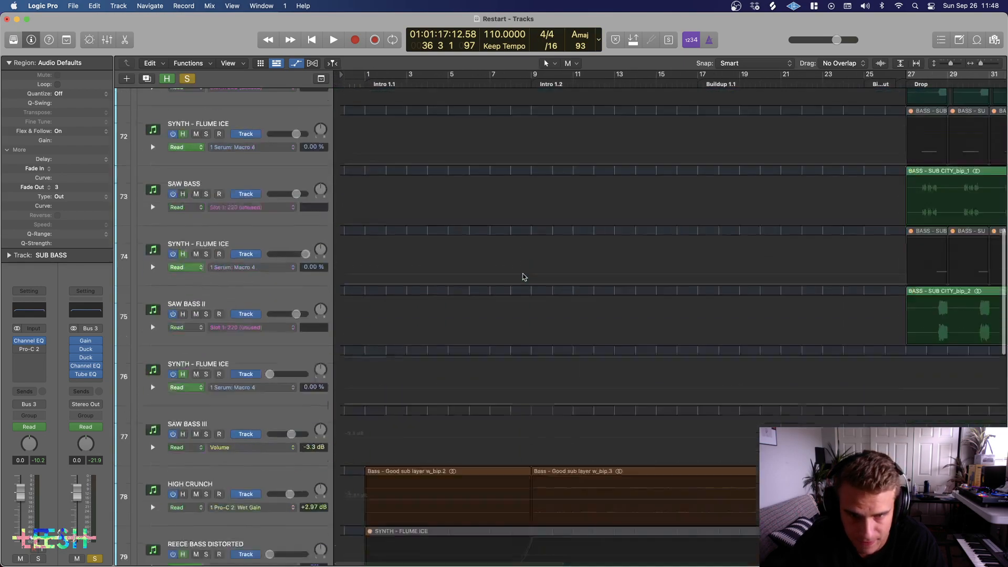
scroll(523, 277, "down", 10)
left_click(520, 76)
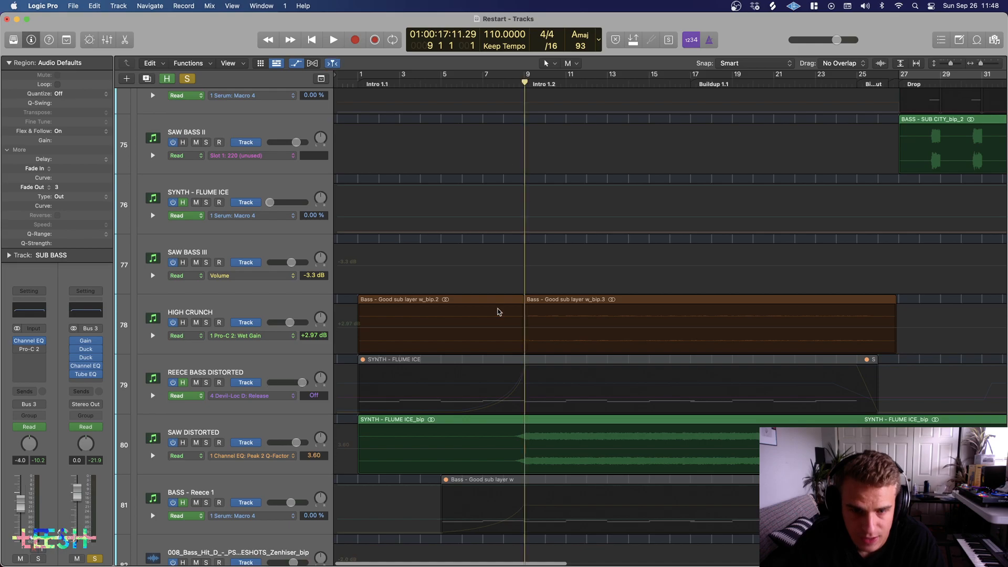
scroll(499, 310, "down", 4)
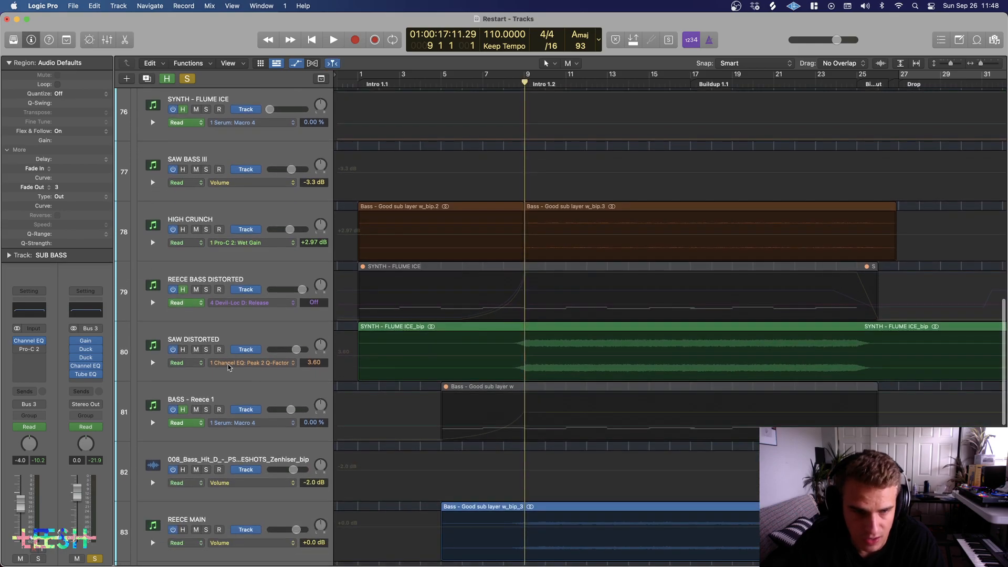
left_click(196, 349)
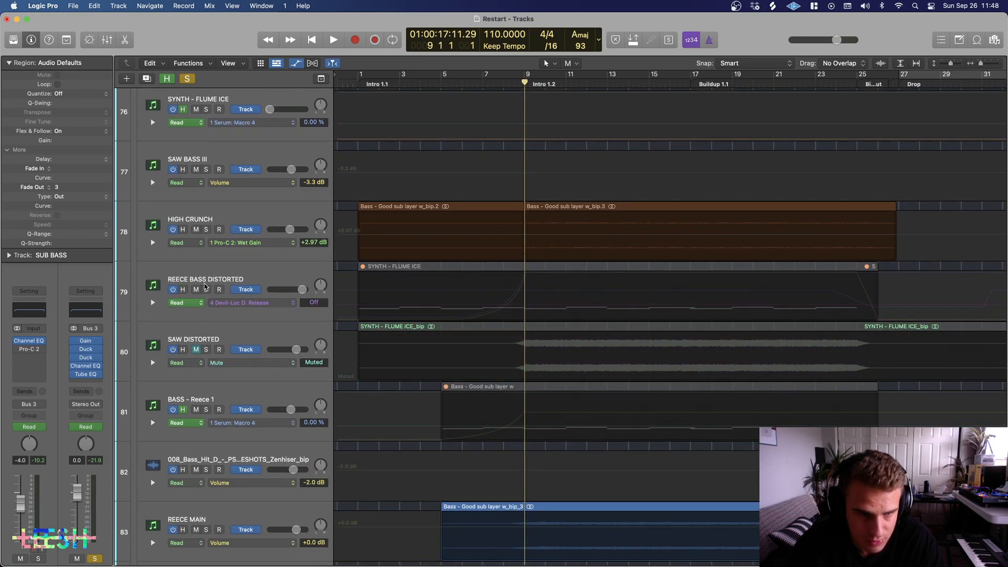
Step: Unmute the SYNTH - FLUME ICE regions on REECE BASS DISTORTED, then solo and select that track with the playhead at the song start
left_click(377, 269)
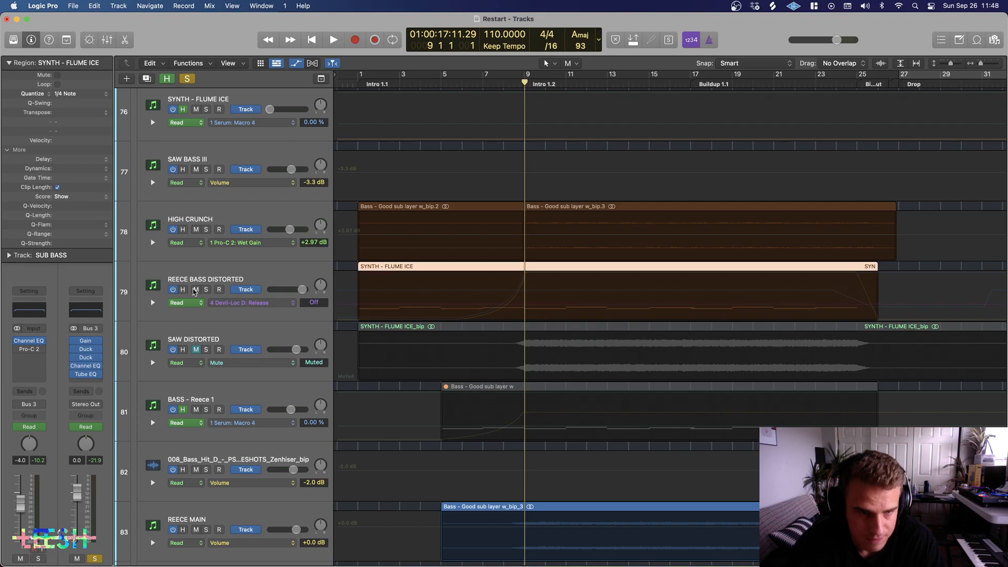
left_click(206, 289)
key("Return")
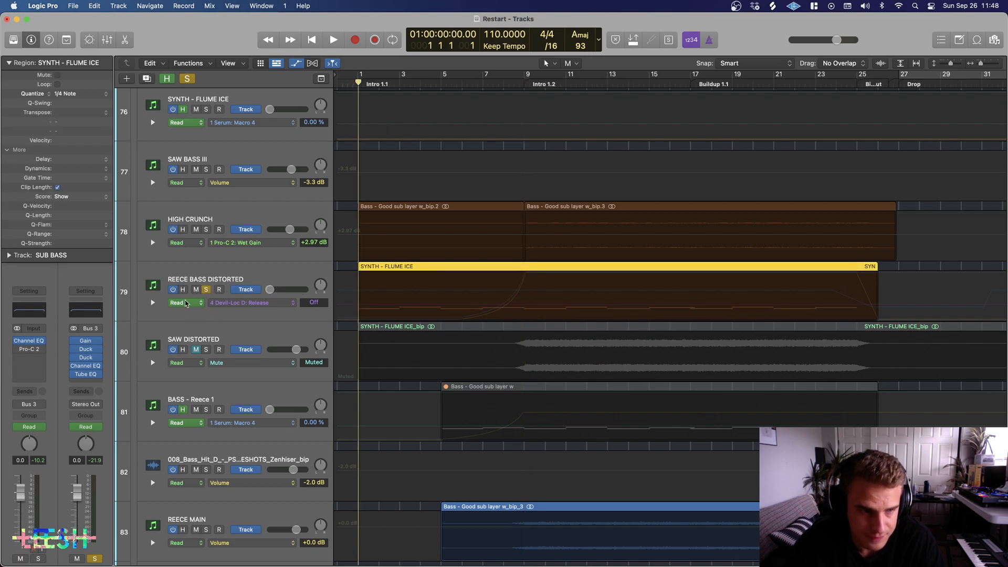
left_click(249, 295)
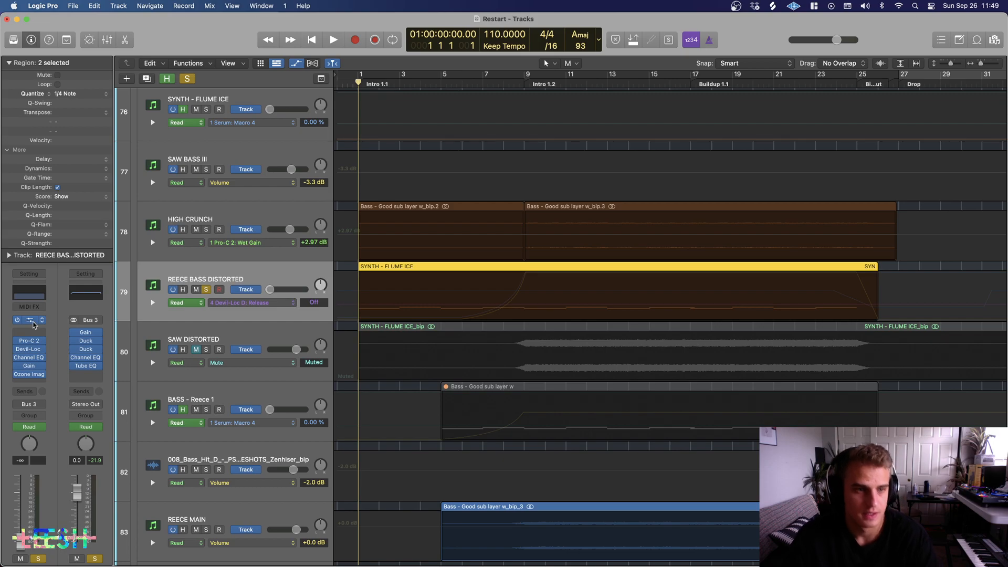
Step: Open Serum on REECE BASS DISTORTED, play from Intro 1.2, and mute the HIGH CRUNCH track so only the reese is heard
key("space")
key("space")
left_click_drag(577, 154, 886, 384)
double_click(528, 84)
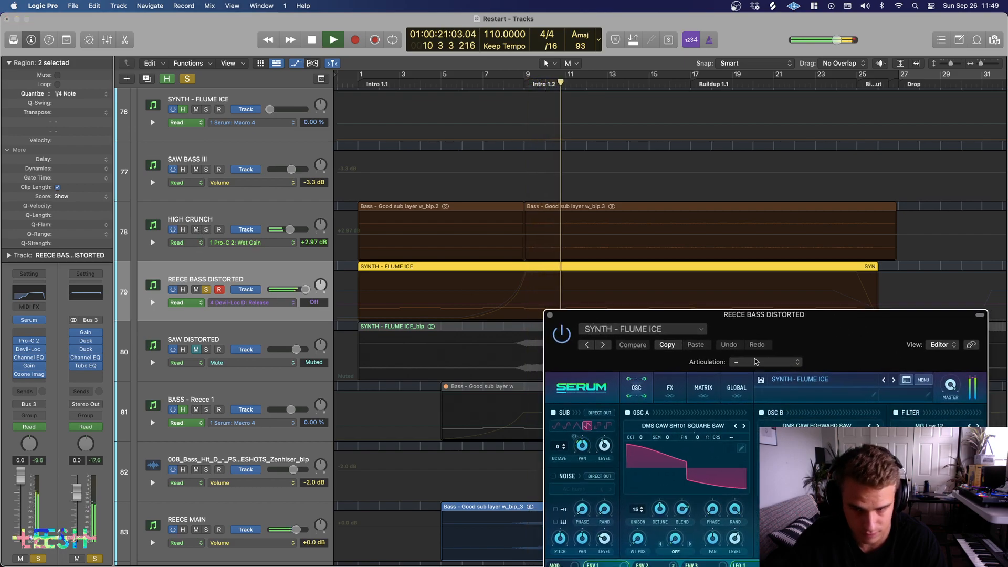
left_click_drag(817, 349, 767, 212)
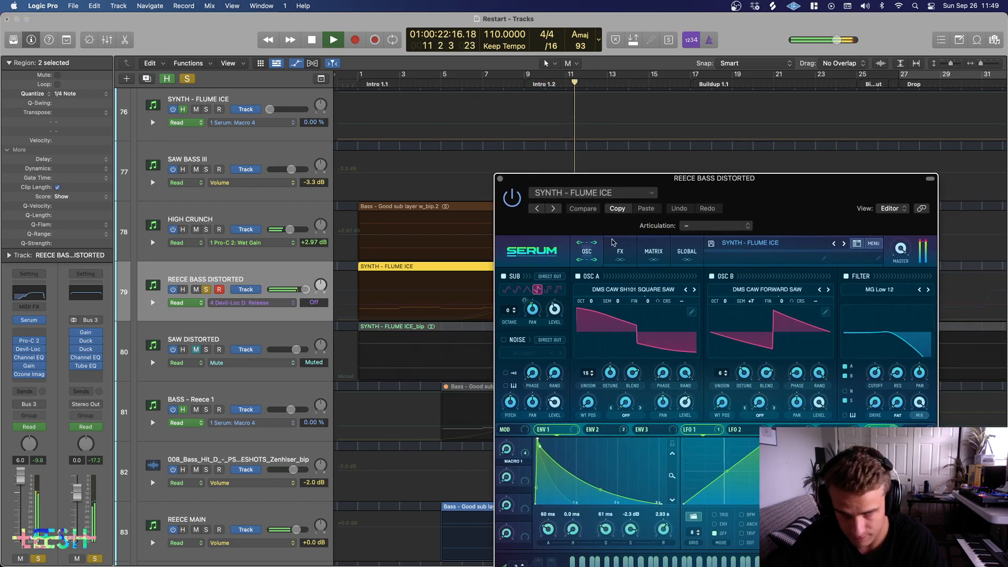
left_click(195, 230)
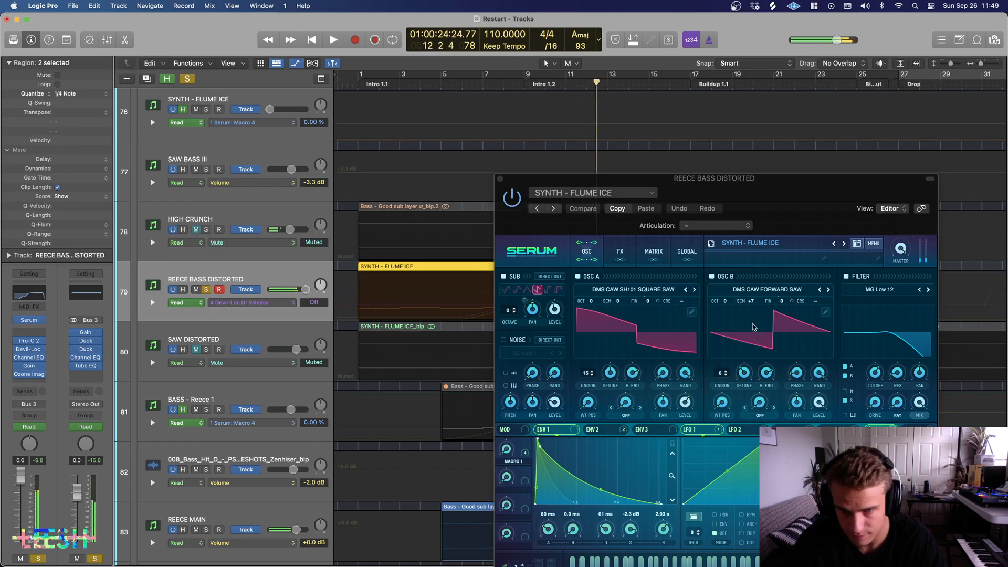
left_click_drag(758, 213, 719, 138)
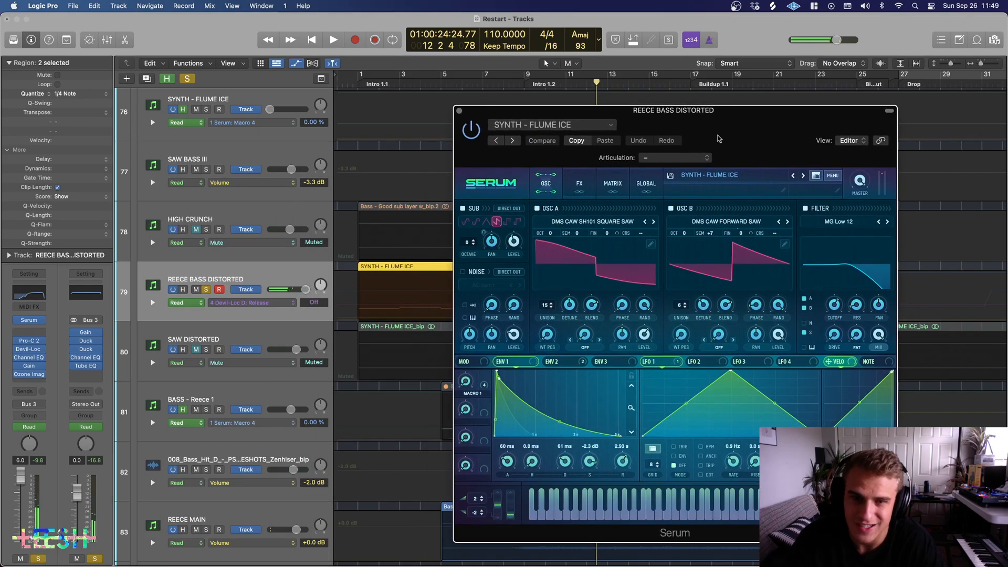
Step: Browse the DMS CLASSIC ANALOGUE WAVES wavetables for oscillator A, close the list, and review the Serum patch
left_click(610, 226)
mouse_move(611, 356)
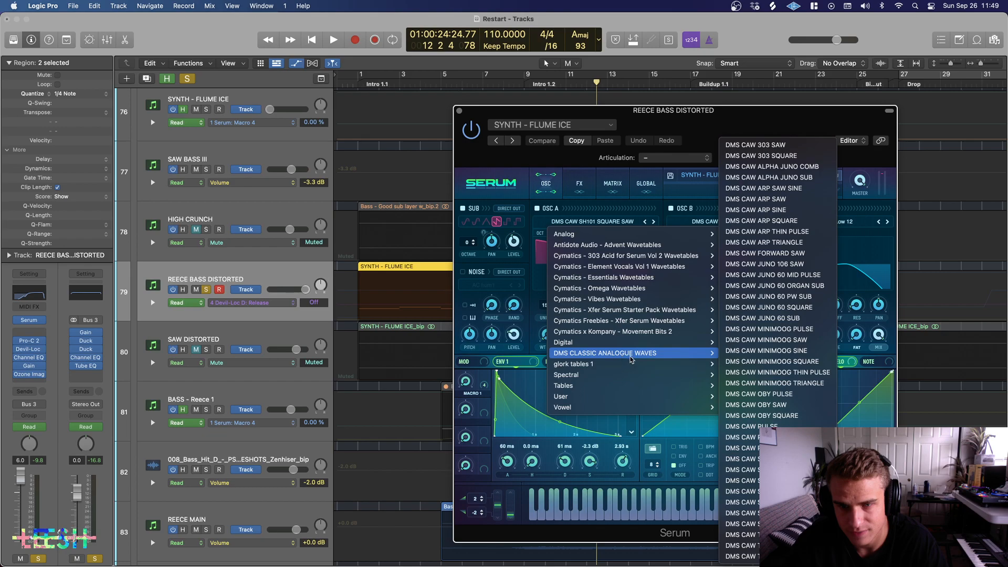
left_click(680, 140)
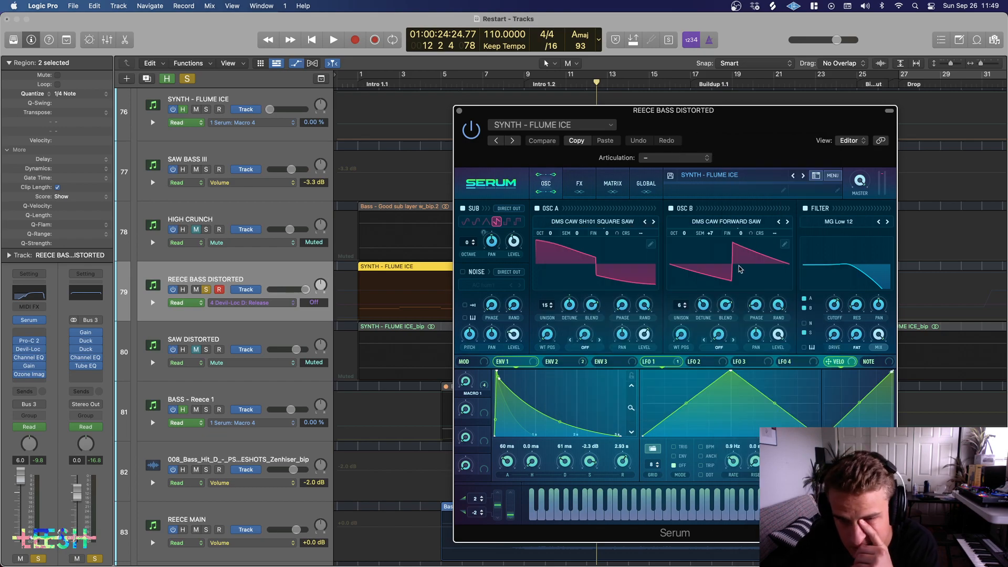
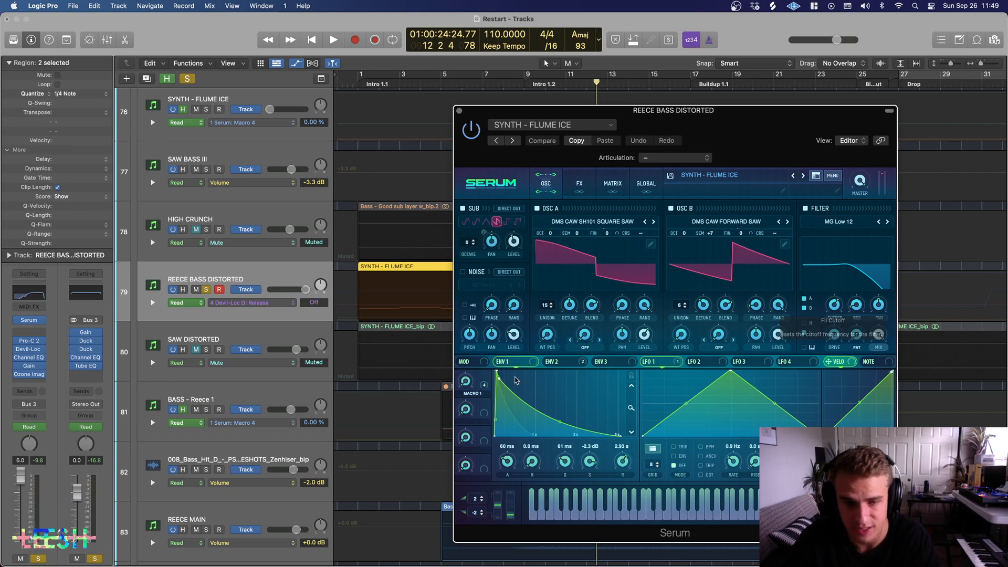
left_click(752, 175)
left_click(720, 179)
Step: Play from just before Intro 1.2 and bypass all inserts on REECE BASS DISTORTED, from Pro-C 2 to the Ozone Imager
key("space")
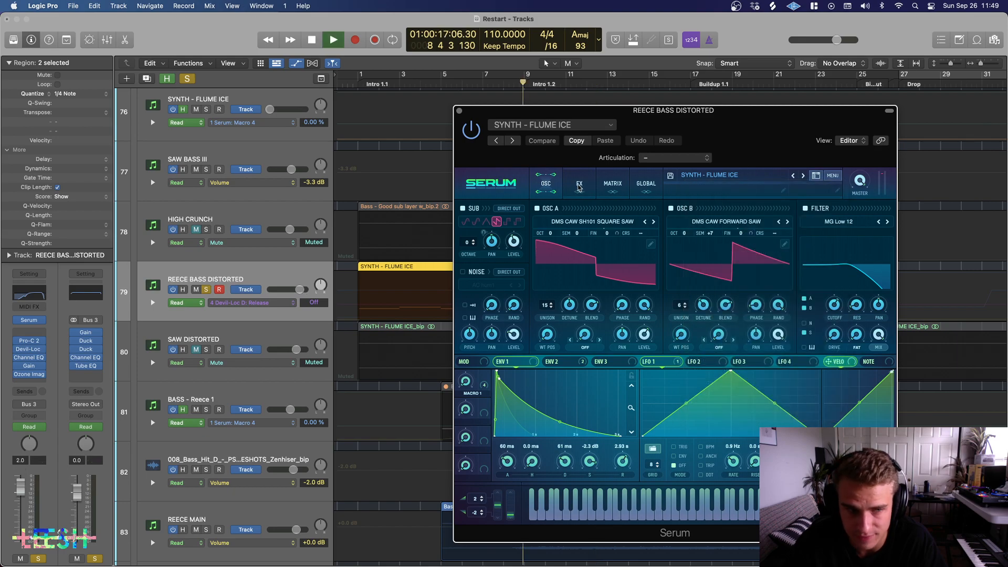
left_click(16, 374)
left_click(16, 340)
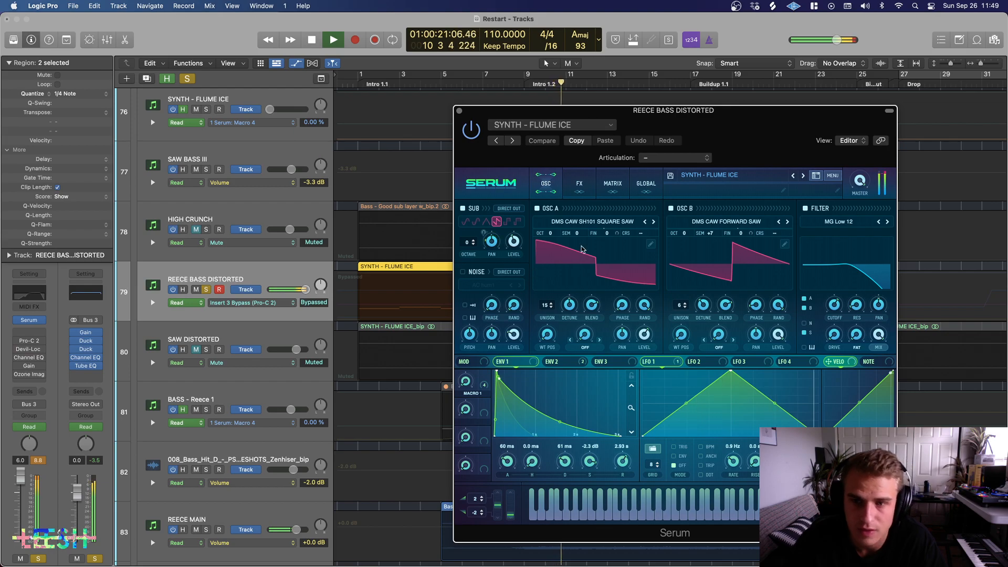
Step: Show Serum's effects page and play the dry reese around Intro 1.2 to examine its distortion, chorus, equalizer, compressor and reverb
left_click(580, 186)
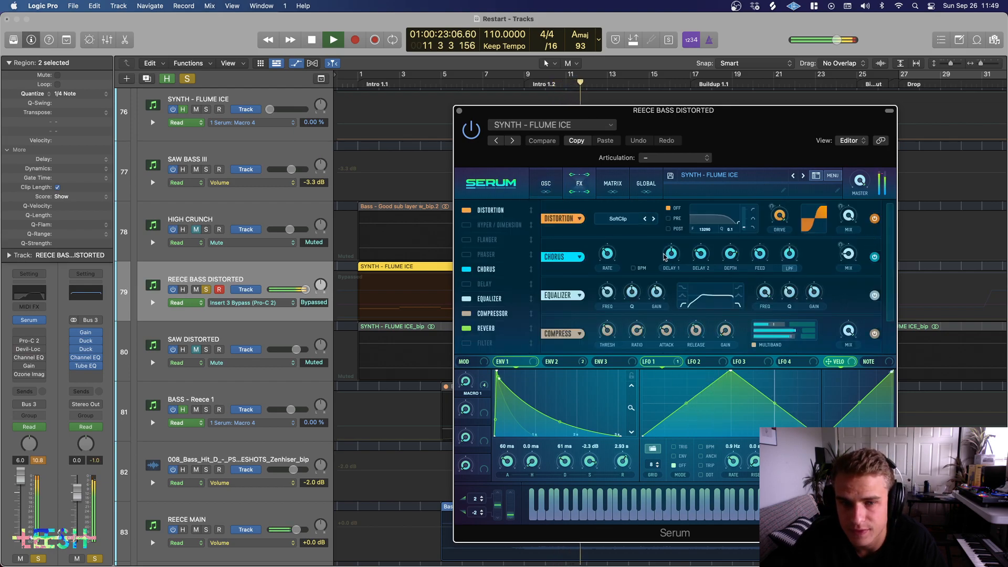
key("space")
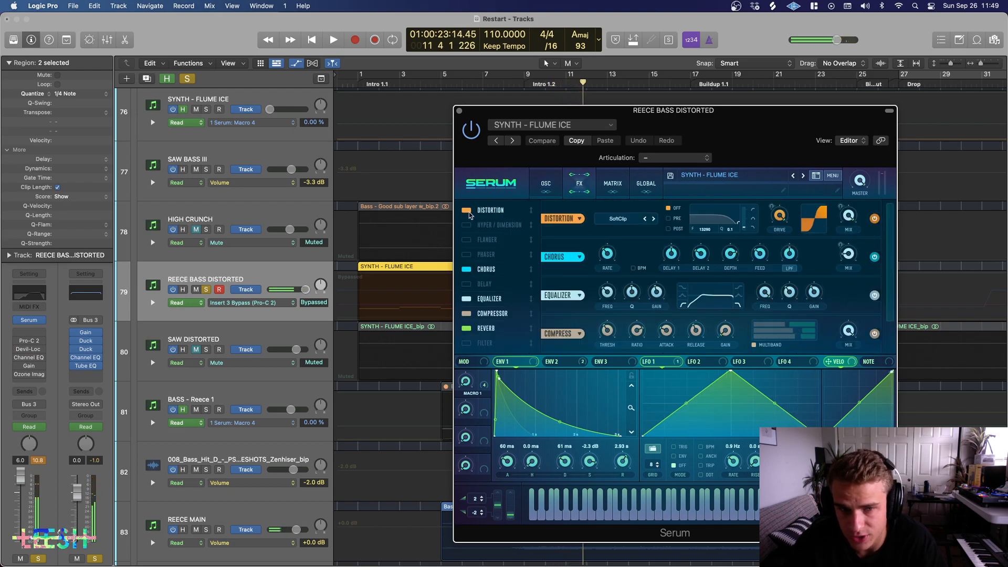
key("space")
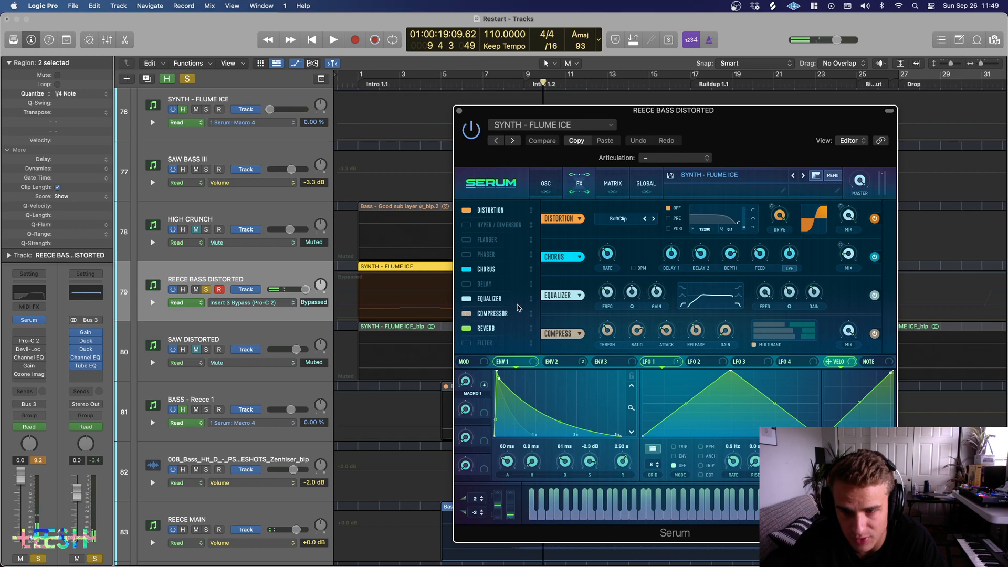
key("space")
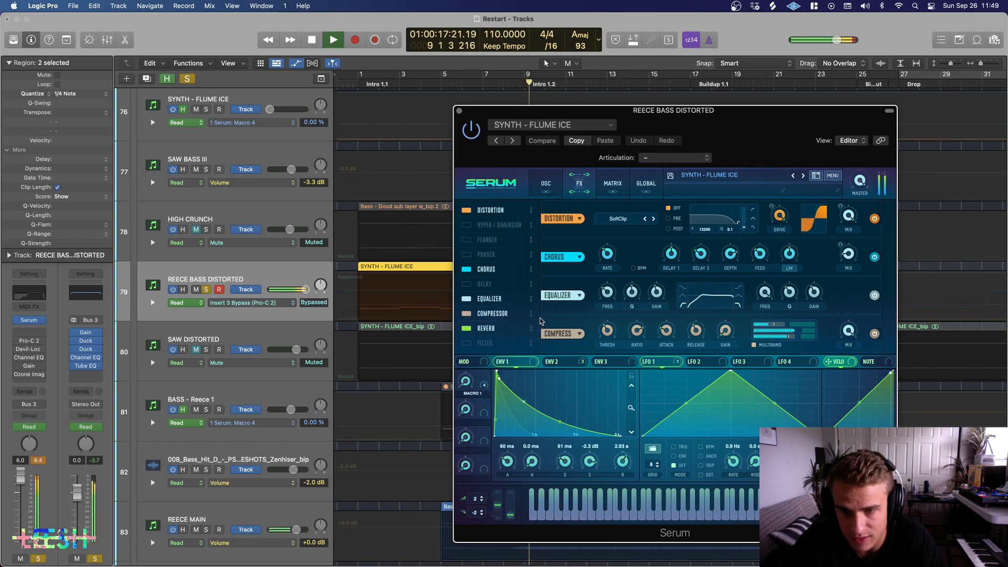
Step: Compare the reese with Serum's Compressor off and on during playback, leave it enabled, and close Serum
left_click(467, 314)
left_click(467, 314)
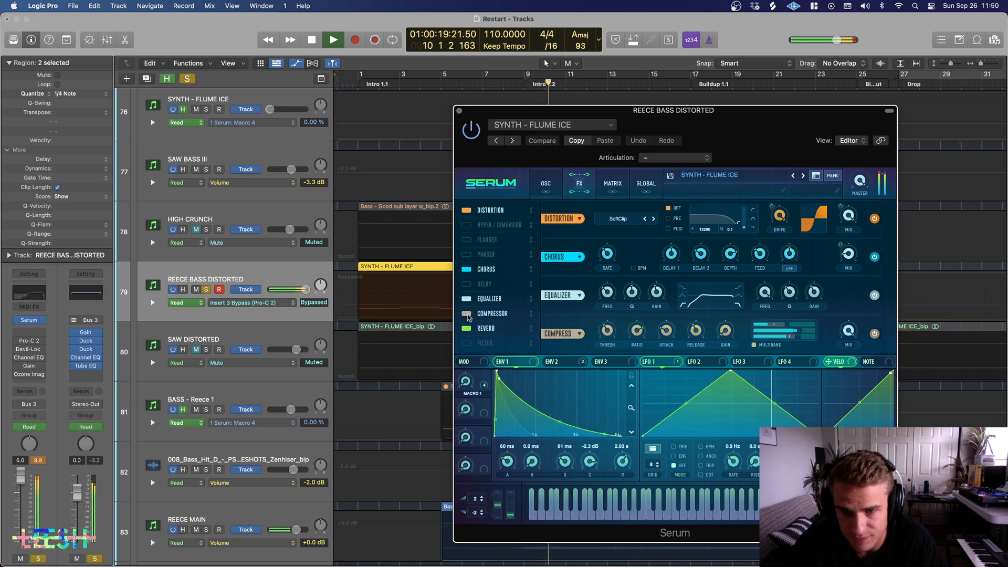
left_click(467, 315)
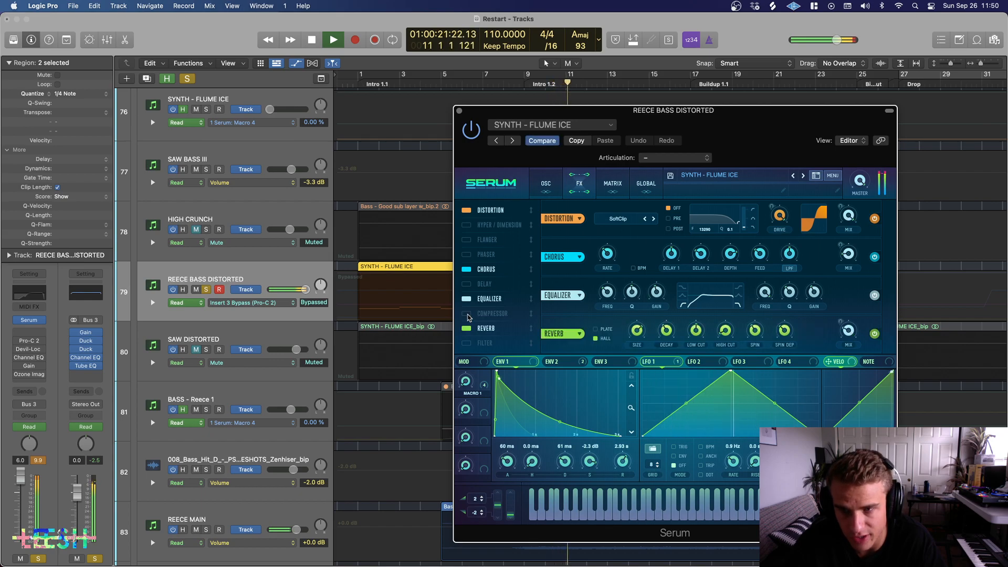
left_click(466, 314)
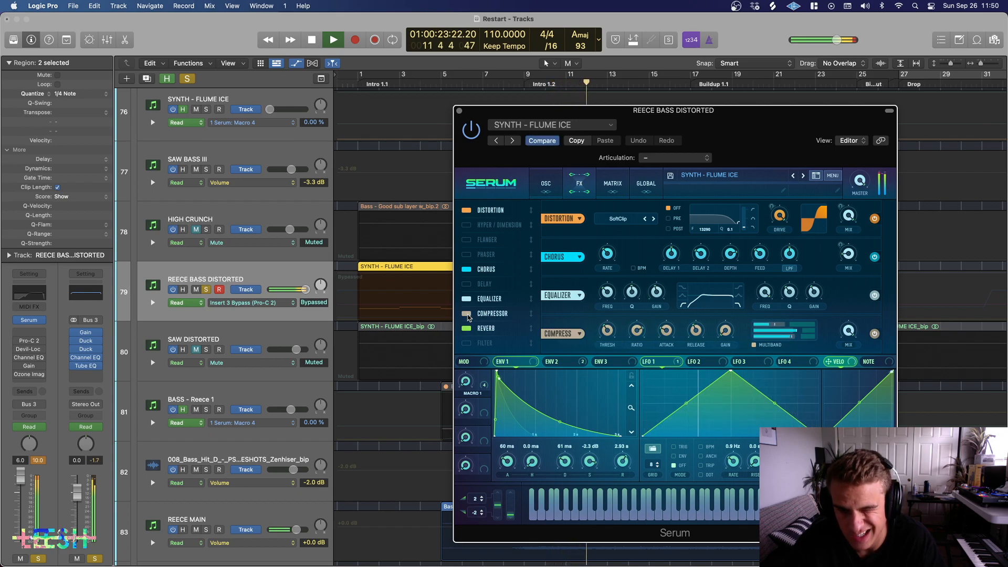
left_click(467, 314)
left_click(467, 315)
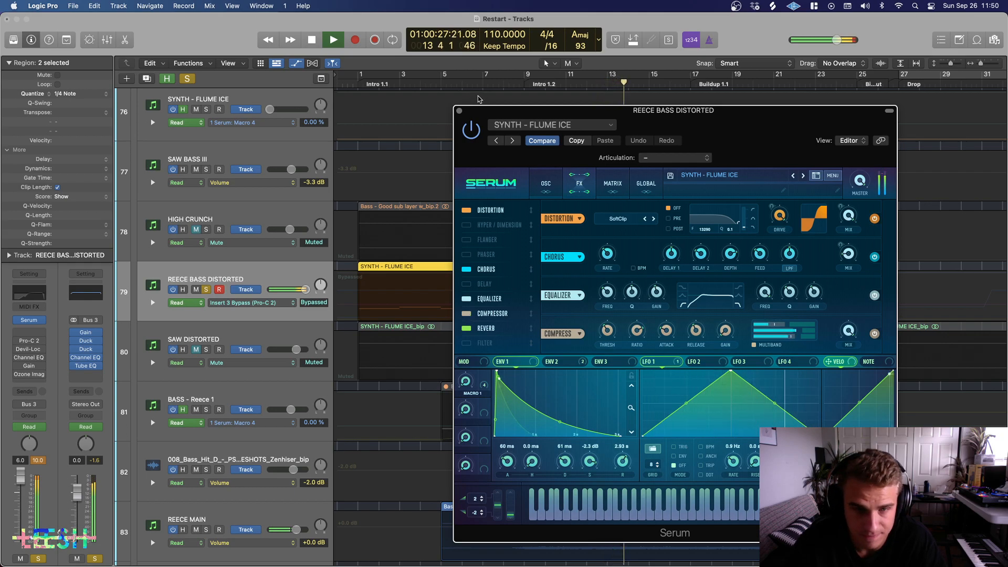
left_click(459, 112)
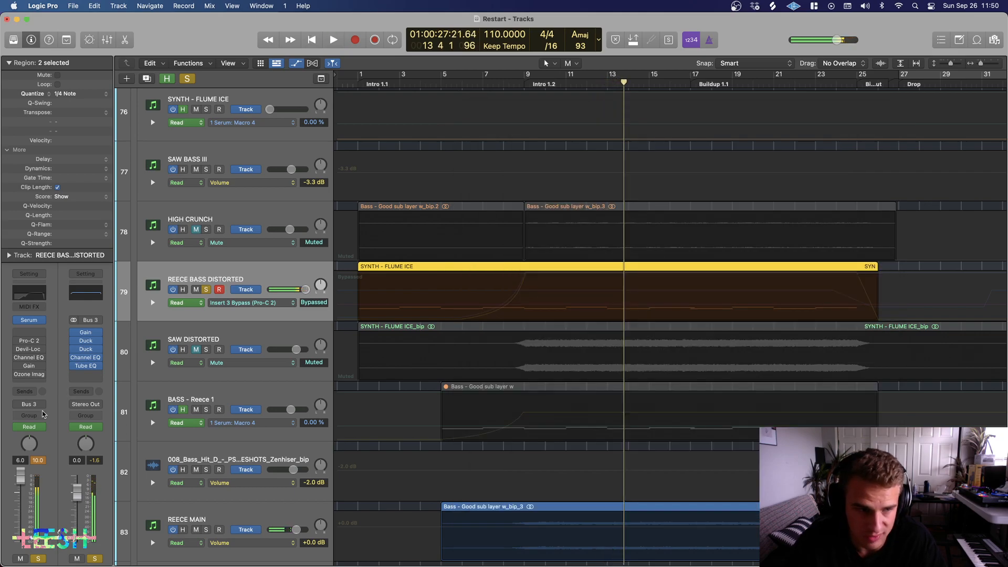
Step: Re-enable Pro-C 2 on REECE BASS DISTORTED, examine its compression during playback around Intro 1.2, and close its window
left_click(29, 341)
key("space")
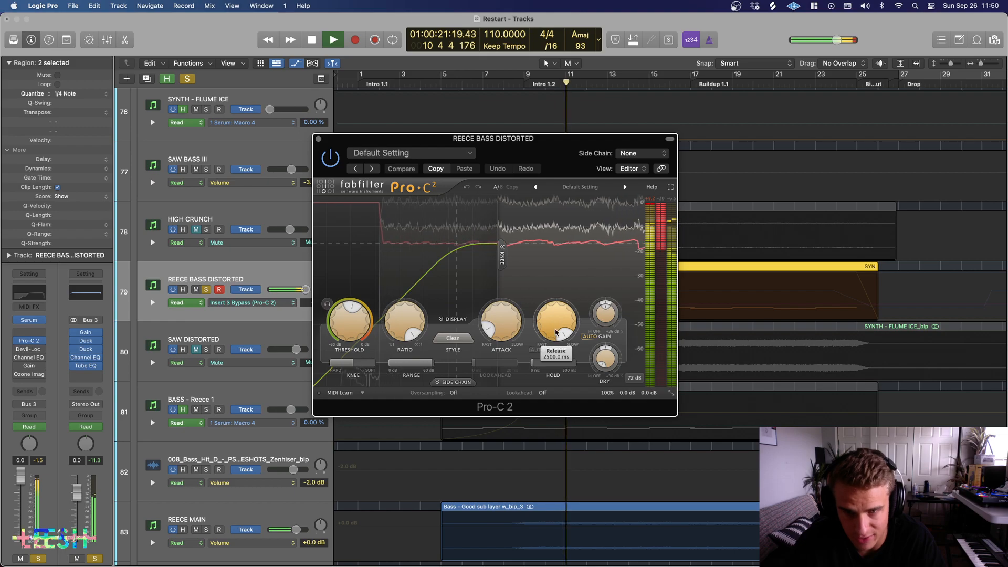
key("space")
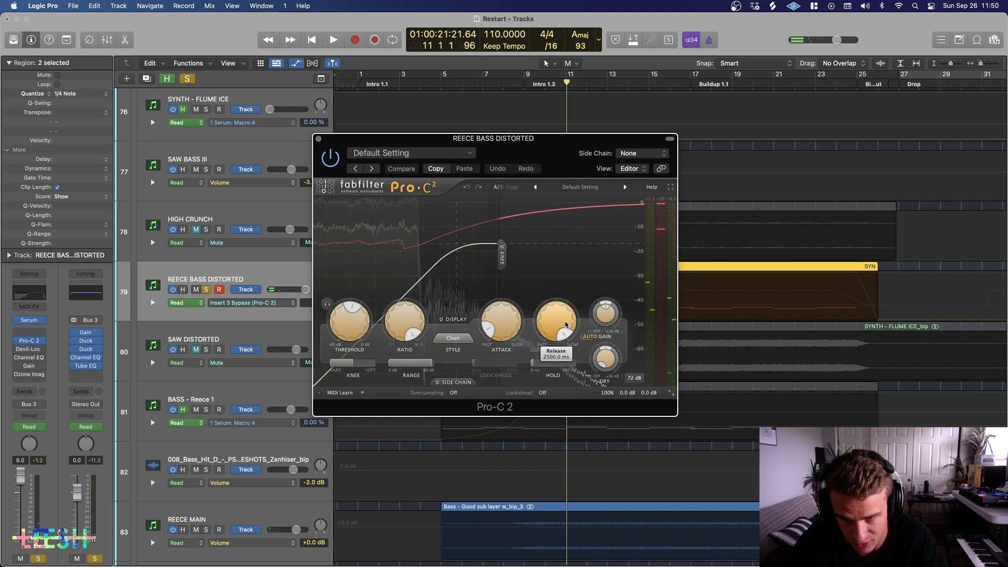
key("space")
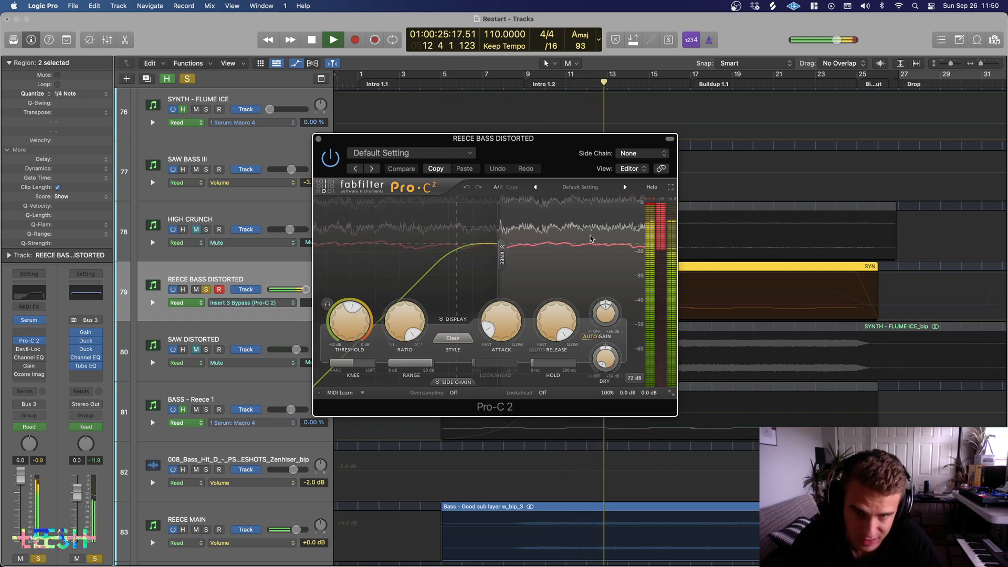
key("space")
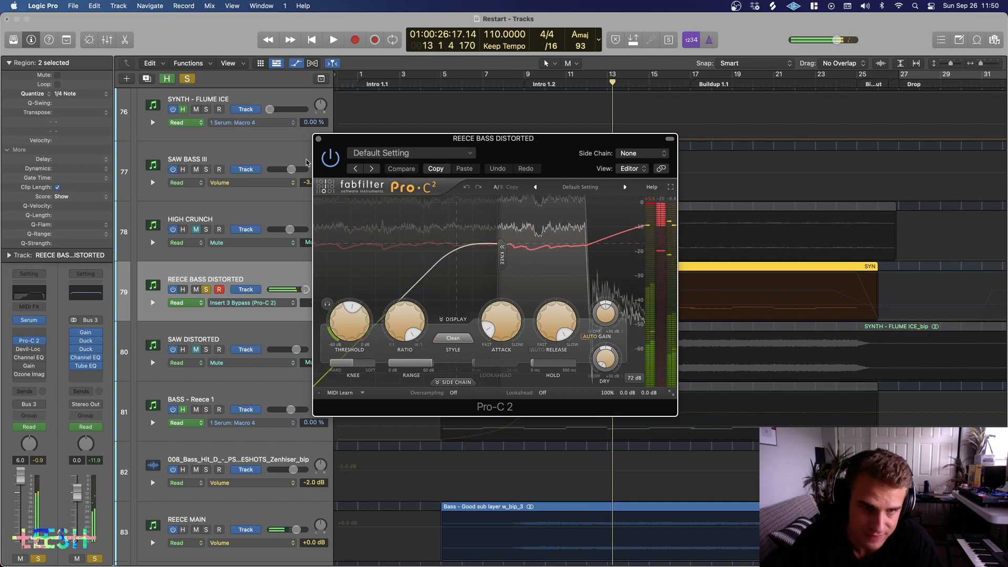
left_click(47, 341)
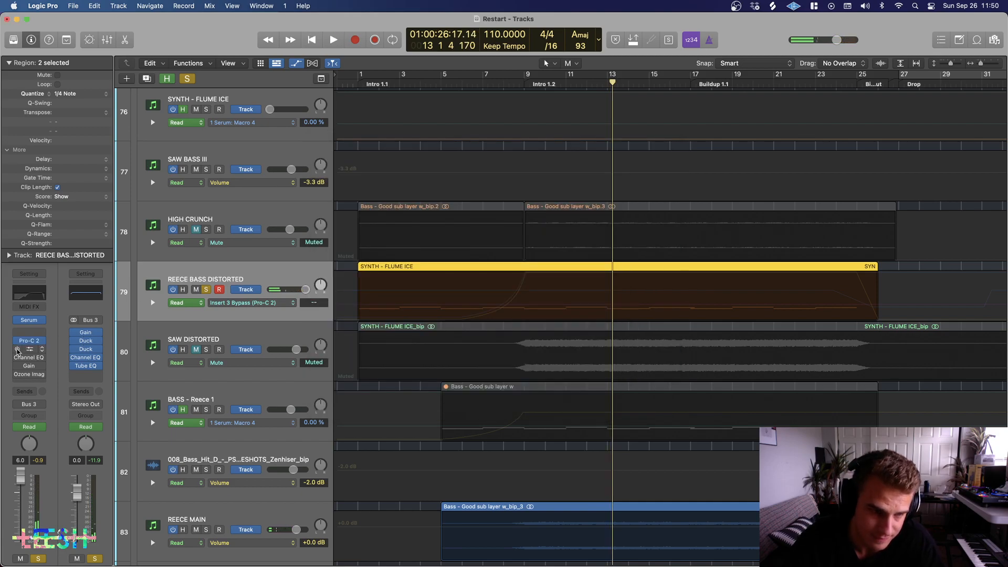
Step: Re-enable Devil-Loc Deluxe on REECE BASS DISTORTED, listen to its effect on the reese, and close its window
left_click(31, 350)
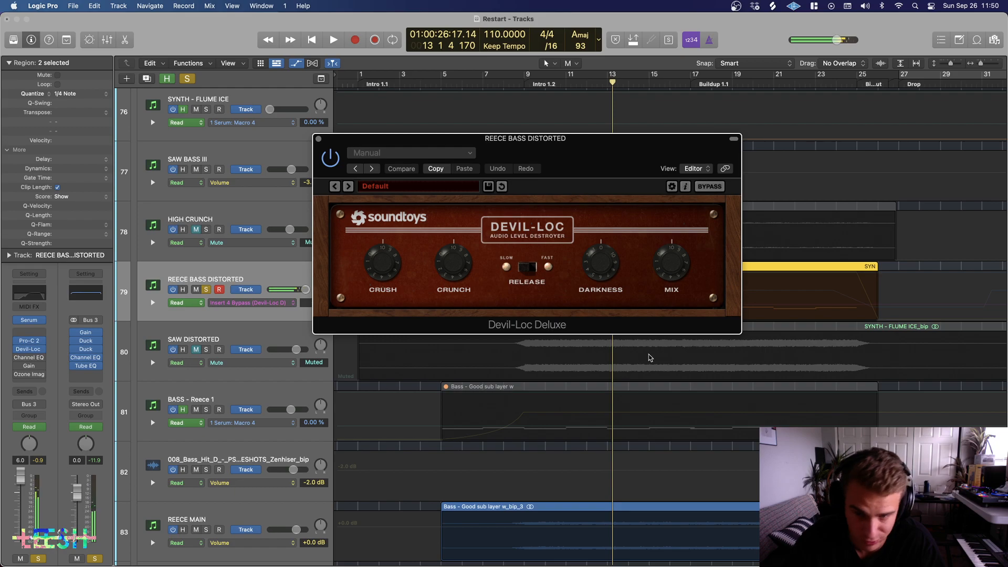
key("space")
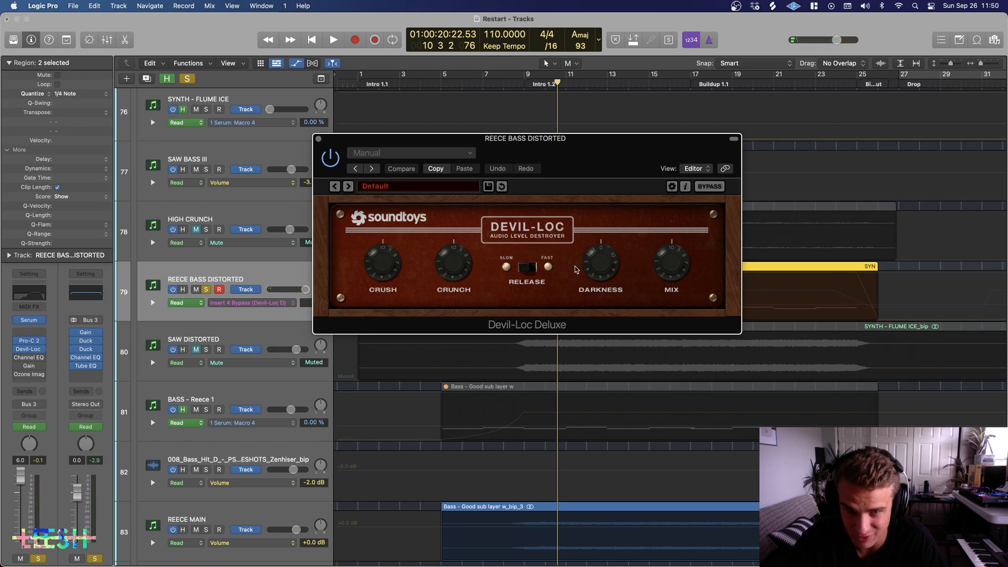
left_click(317, 139)
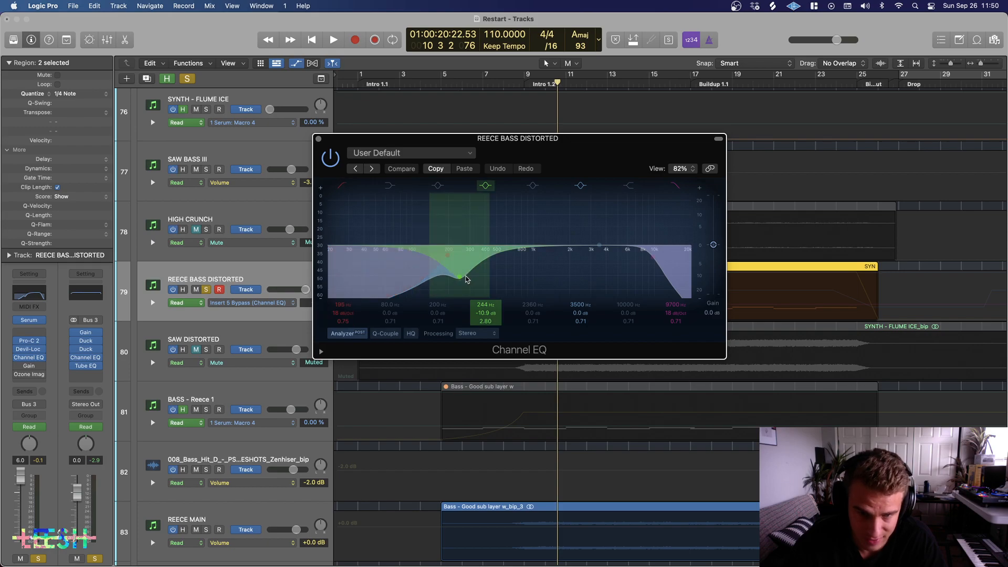
Step: Play the reese through Channel EQ, switch off the 244 Hz peak band, and replay from before Intro 1.2
key("space")
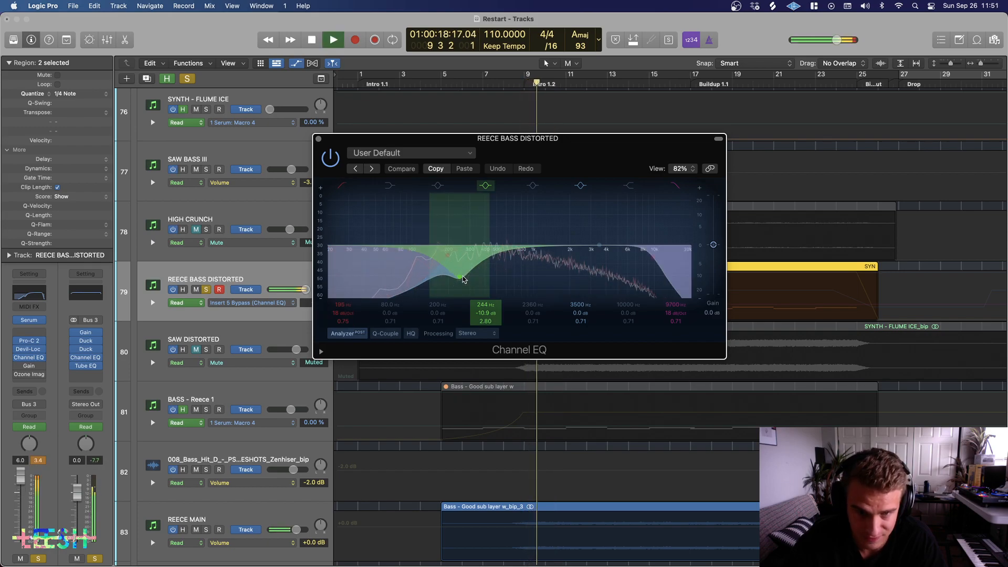
key("space")
left_click(487, 186)
key("space")
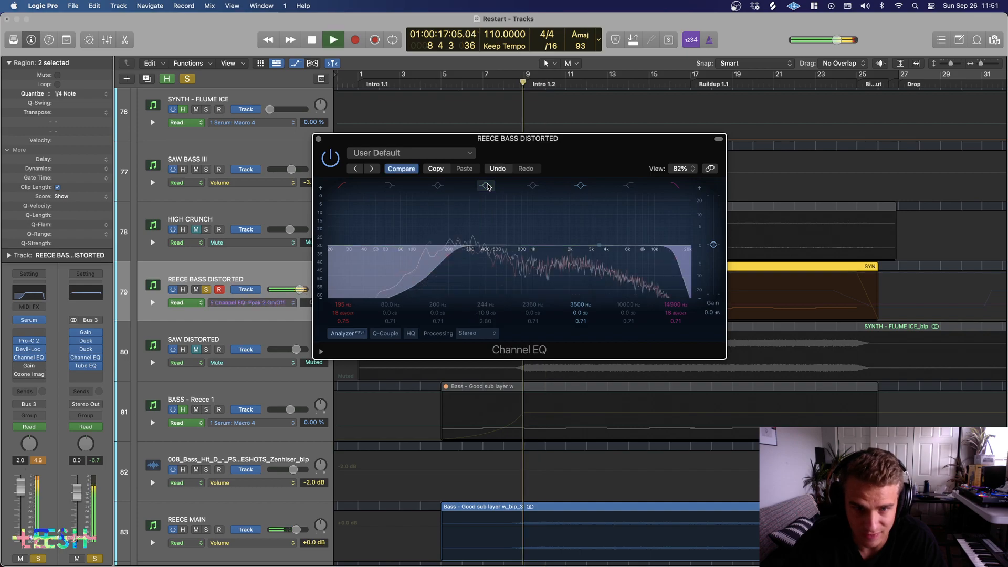
Step: Switch the 244 Hz peak band back on, re-enable the Gain insert, and play the reese before closing Channel EQ
left_click(487, 186)
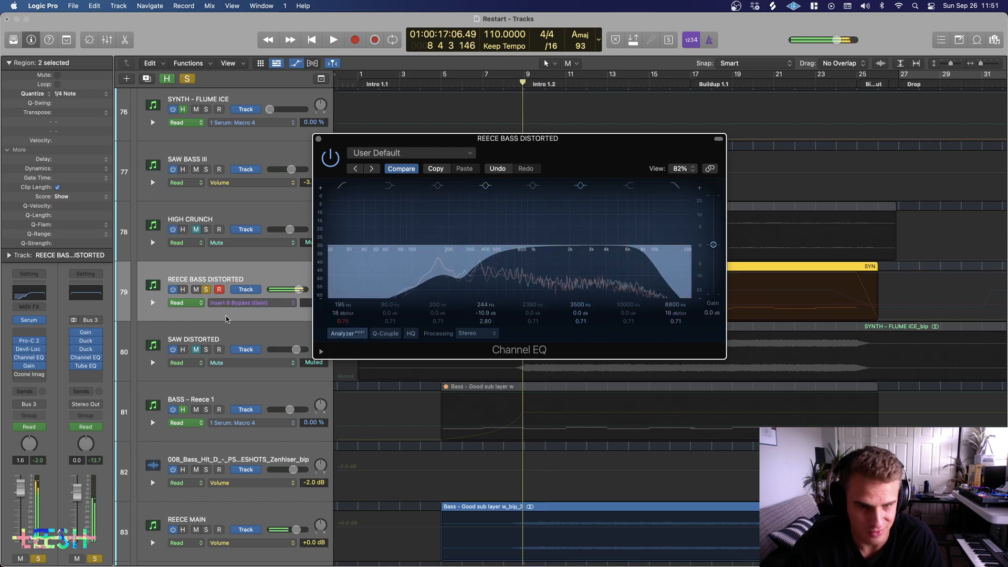
key("space")
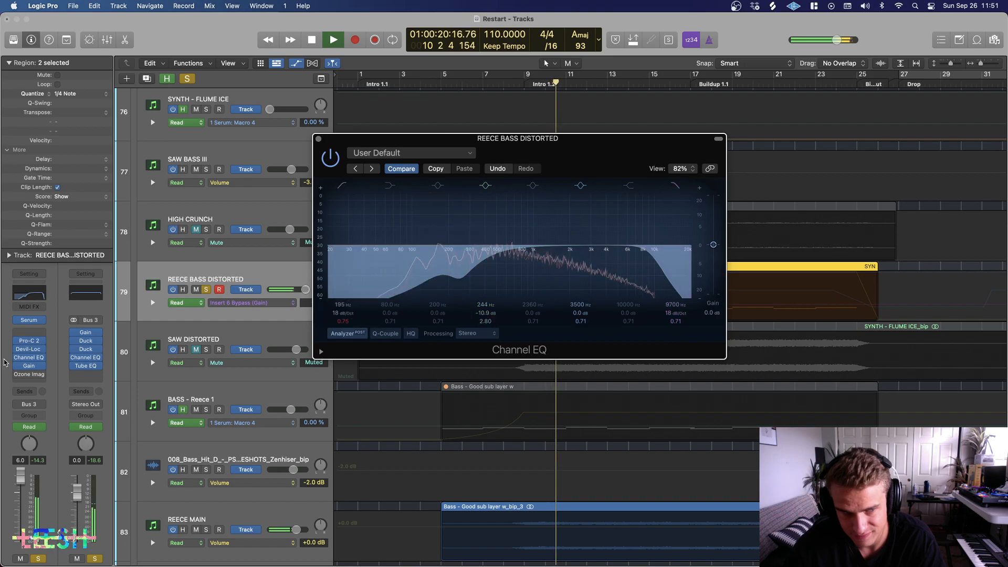
left_click(318, 140)
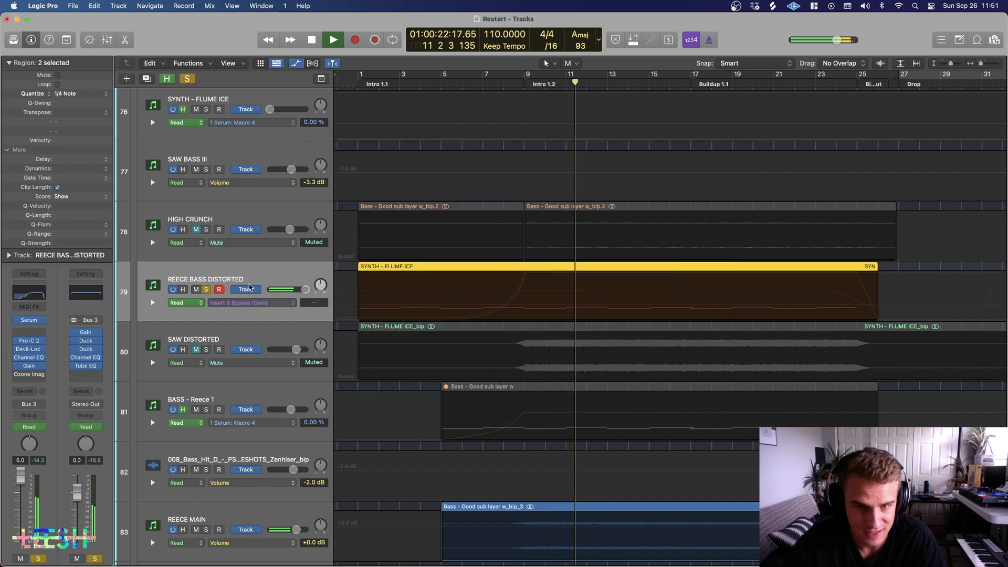
Step: Solo SAW DISTORTED in place of REECE BASS DISTORTED and turn the REECE BASS DISTORTED track off
scroll(333, 284, "up", 5)
key("super+Up")
key("super+Up")
key("super+Up")
key("super+Up")
key("super+Up")
key("super+Up")
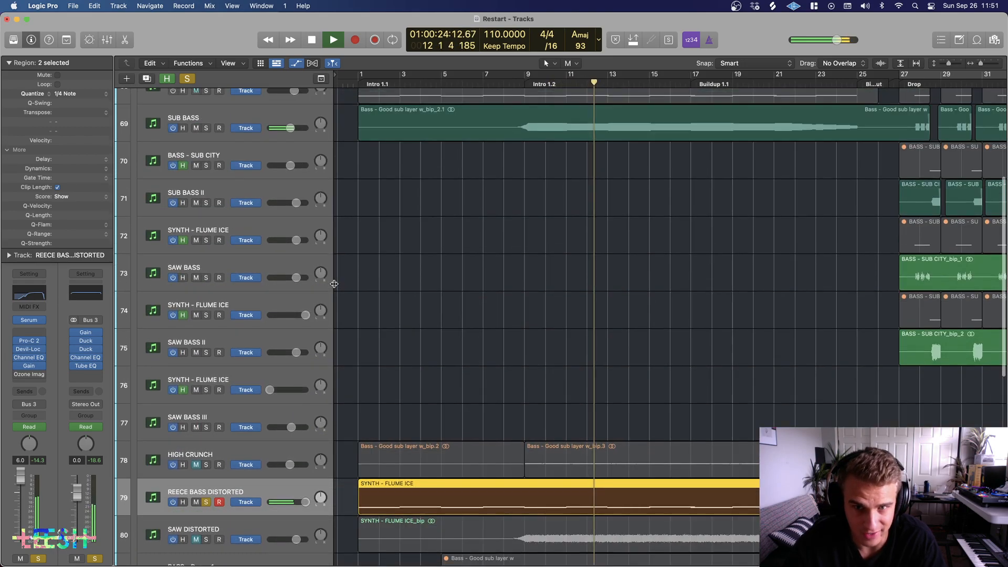
scroll(283, 417, "down", 3)
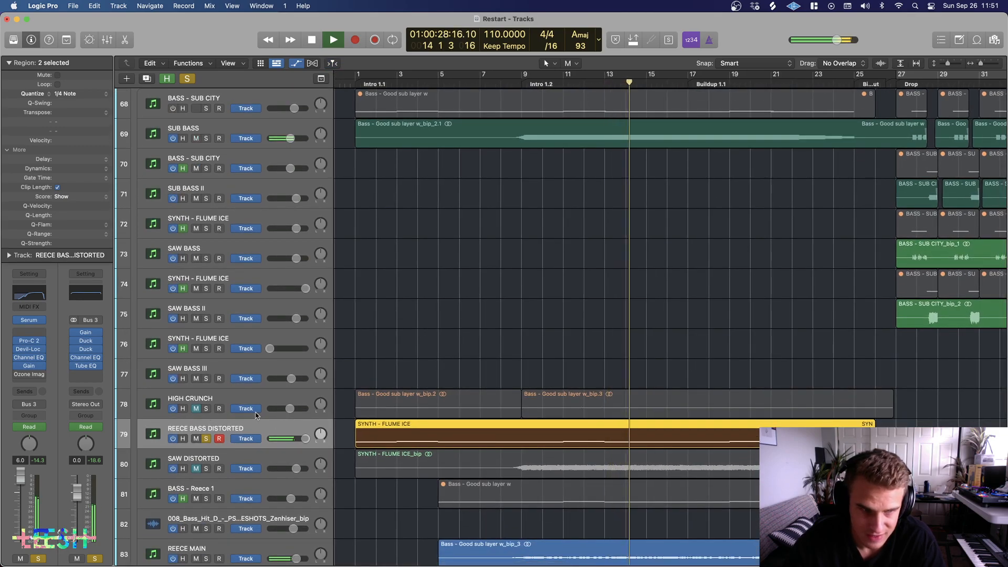
key("super+Left")
scroll(205, 388, "down", 2)
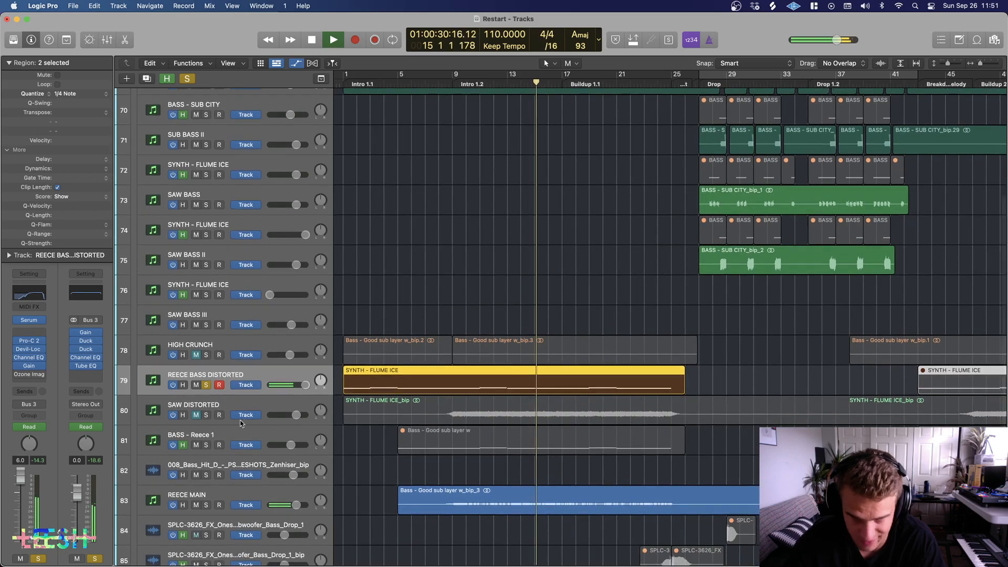
key("super+Left")
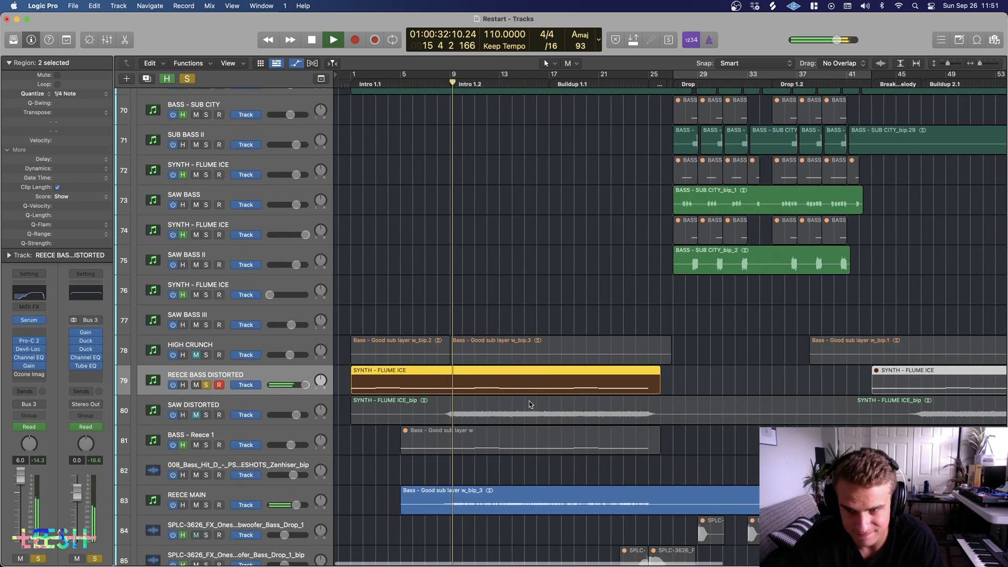
left_click(207, 414)
left_click(207, 386)
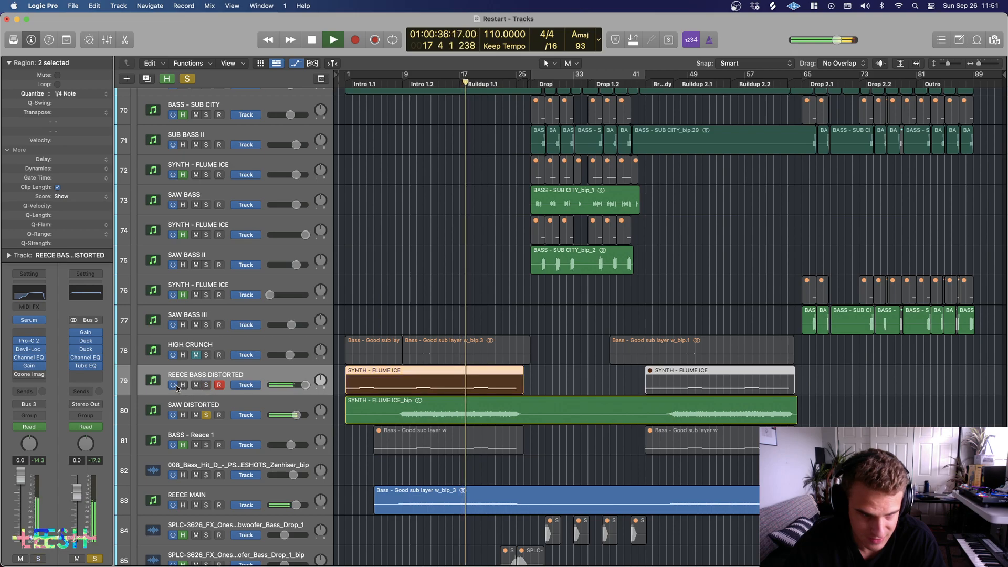
left_click(173, 386)
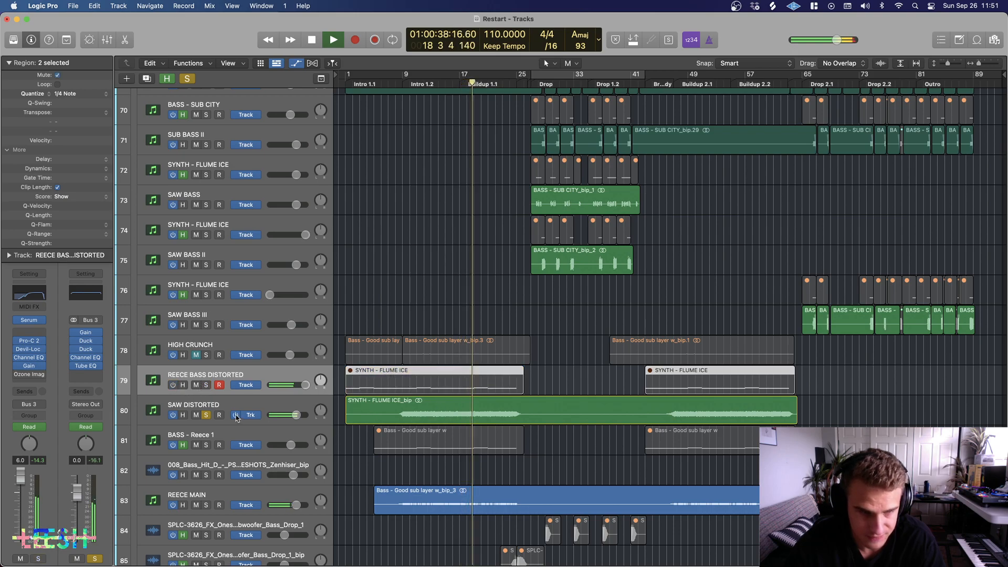
Step: Examine the Channel EQ on SAW DISTORTED during playback, then stop and close its window
left_click(237, 409)
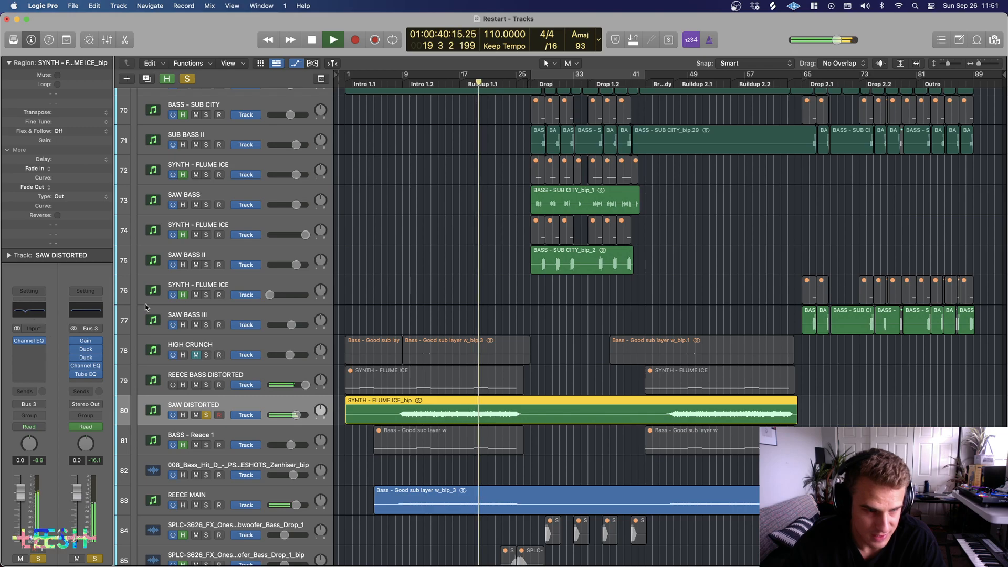
left_click(87, 313)
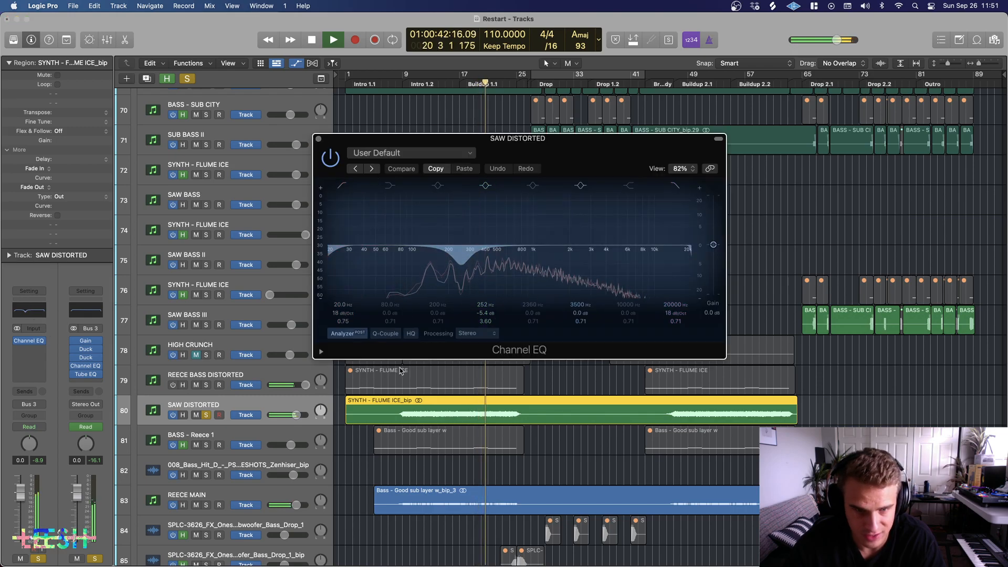
key("space")
left_click(318, 139)
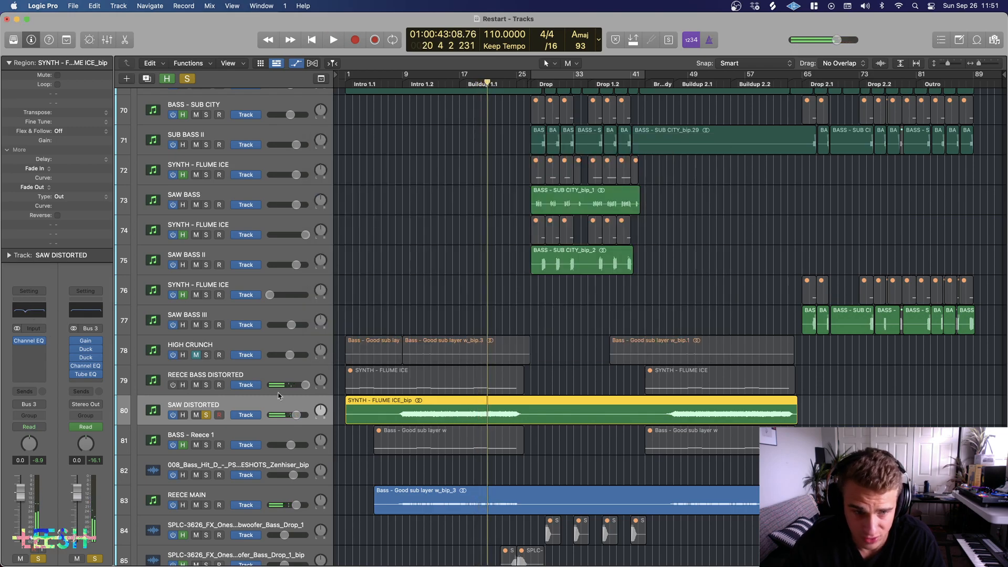
Step: Play HIGH CRUNCH alone from Intro 1.2, soloing it and releasing the solos on SAW DISTORTED and the Bass stack
left_click(229, 350)
key("z")
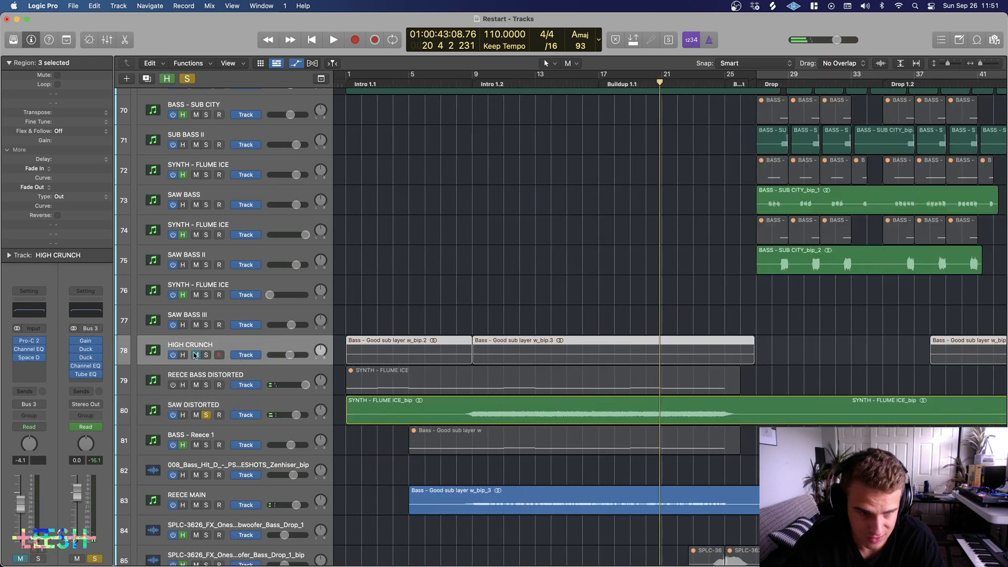
left_click(206, 356)
key("shift+Return")
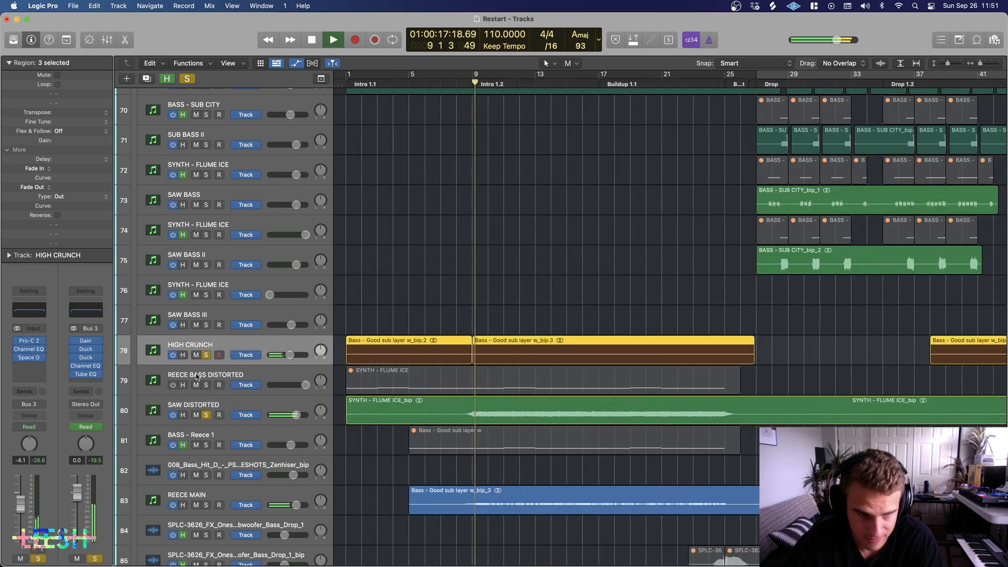
scroll(210, 420, "up", 3)
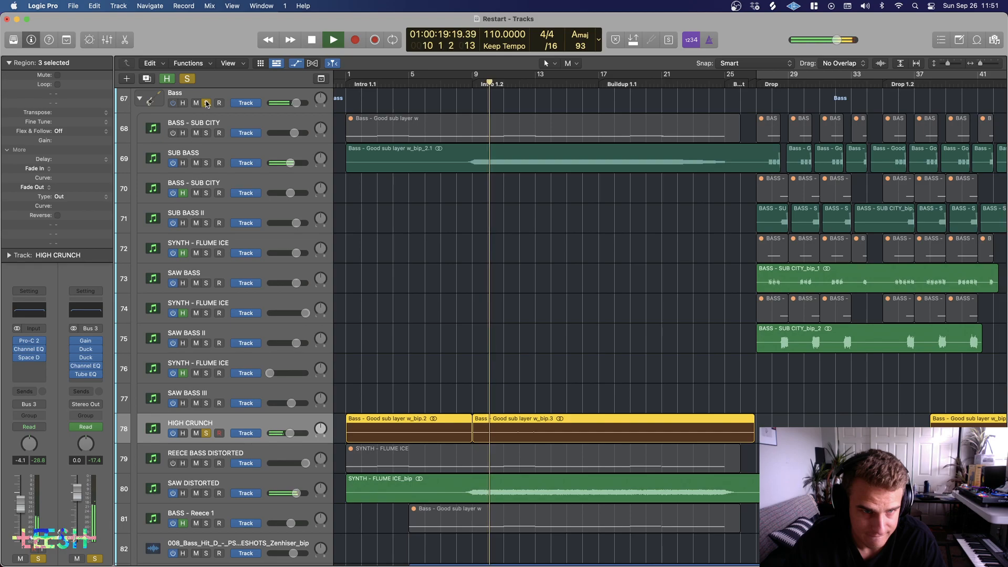
left_click(219, 432)
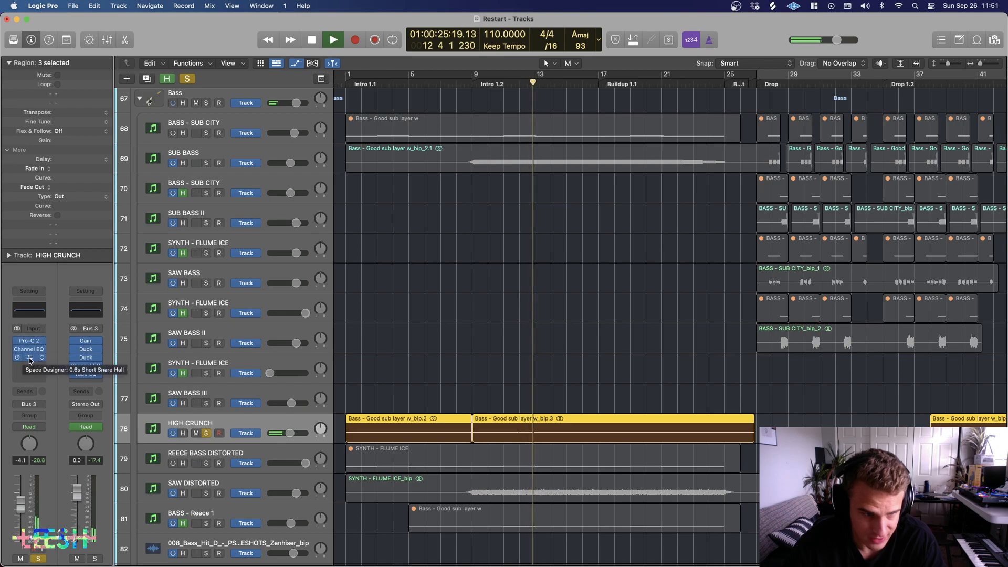
Step: Solo SAW DISTORTED again and compare it with and without HIGH CRUNCH during playback, leaving both soloed
left_click(206, 494)
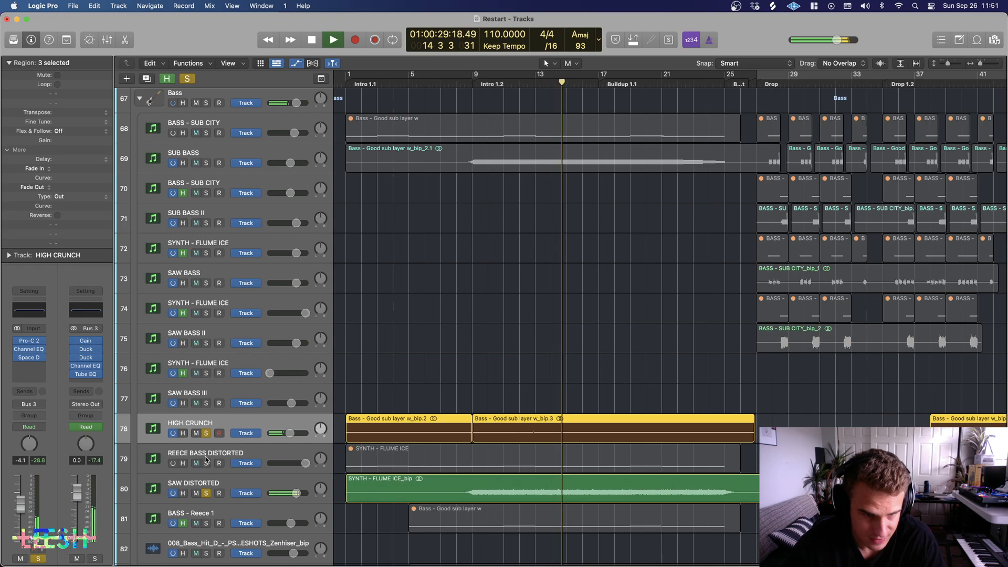
left_click(206, 434)
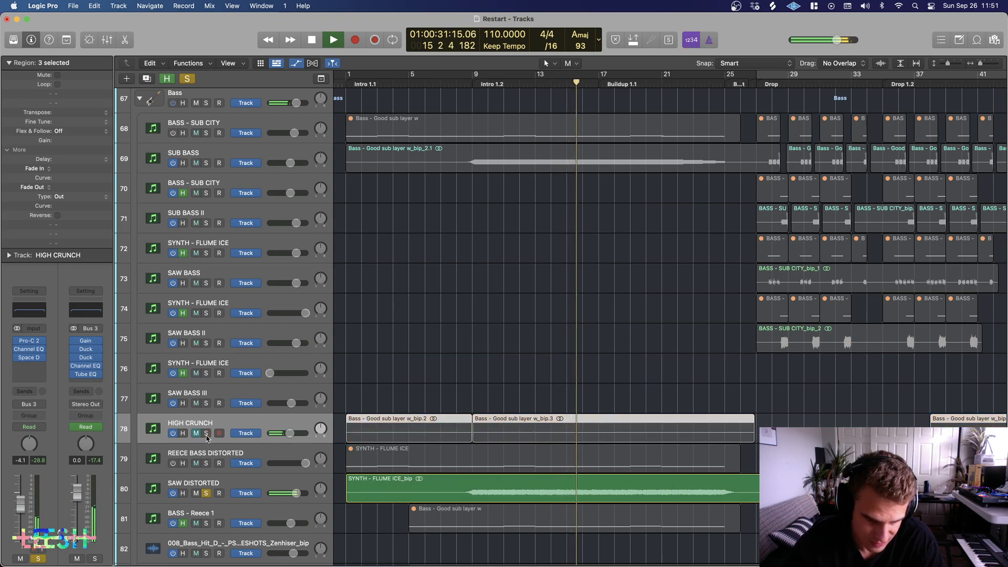
scroll(207, 438, "up", 1)
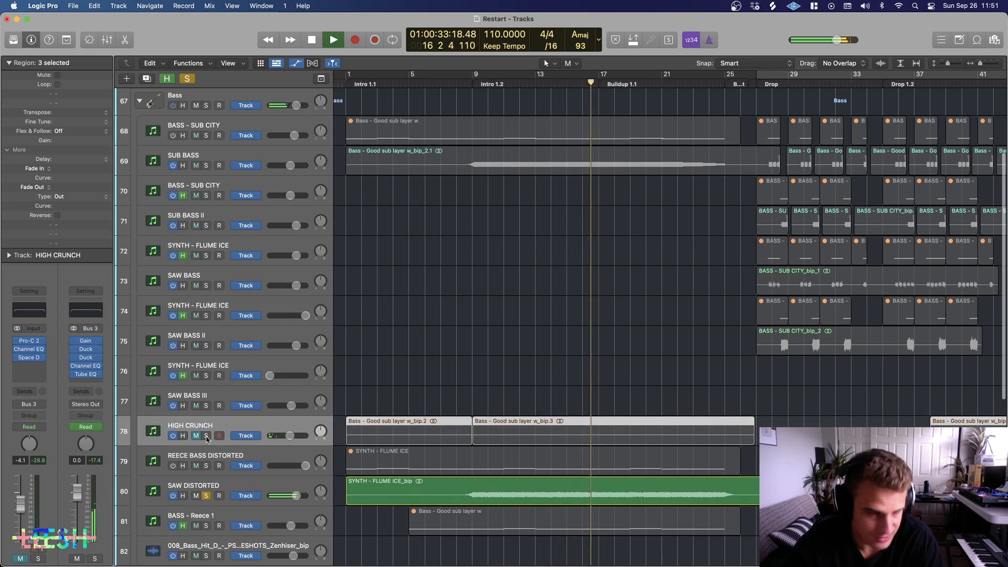
left_click(206, 436)
scroll(207, 439, "down", 1)
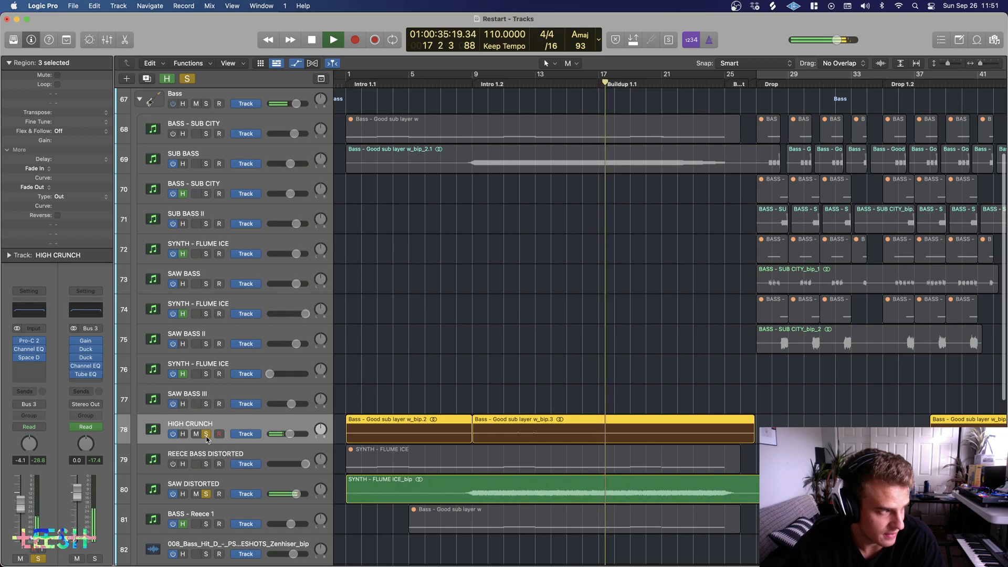
key("space")
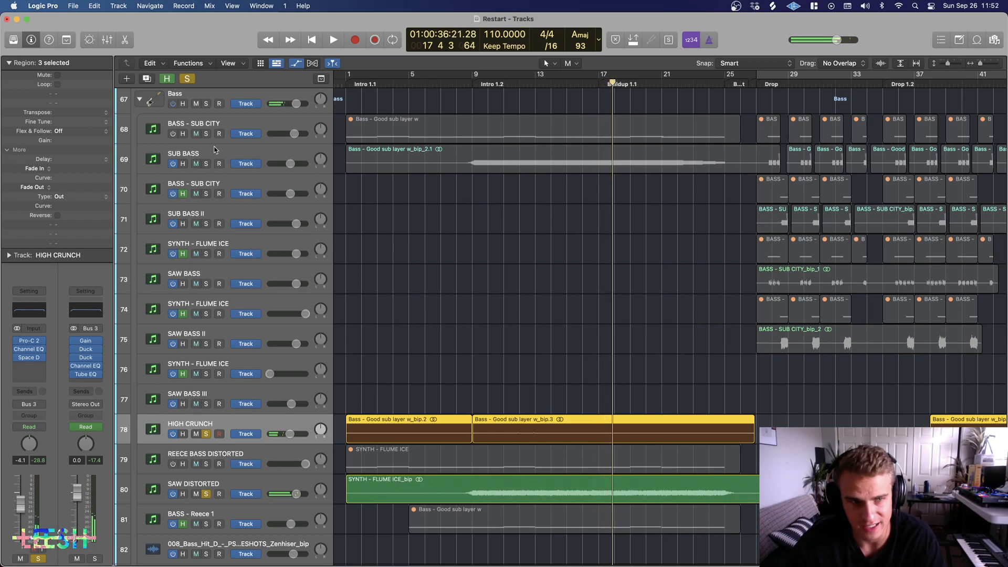
Step: Release the HIGH CRUNCH and SAW DISTORTED solos, then solo REECE MAIN and play it from Intro 1.2
left_click(206, 434)
left_click(206, 493)
scroll(521, 489, "down", 5)
scroll(520, 489, "down", 3)
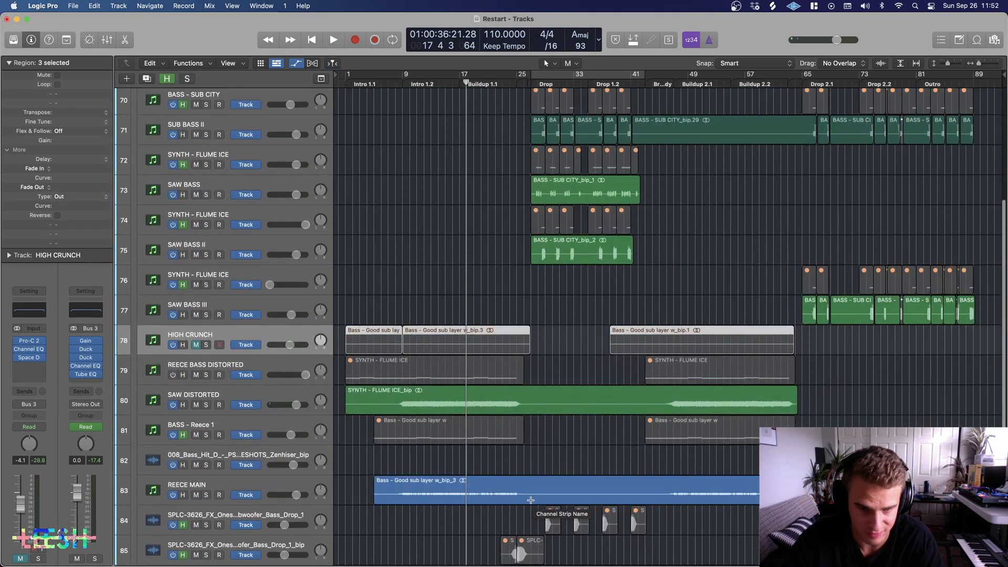
scroll(533, 500, "down", 1)
left_click(206, 460)
key("space")
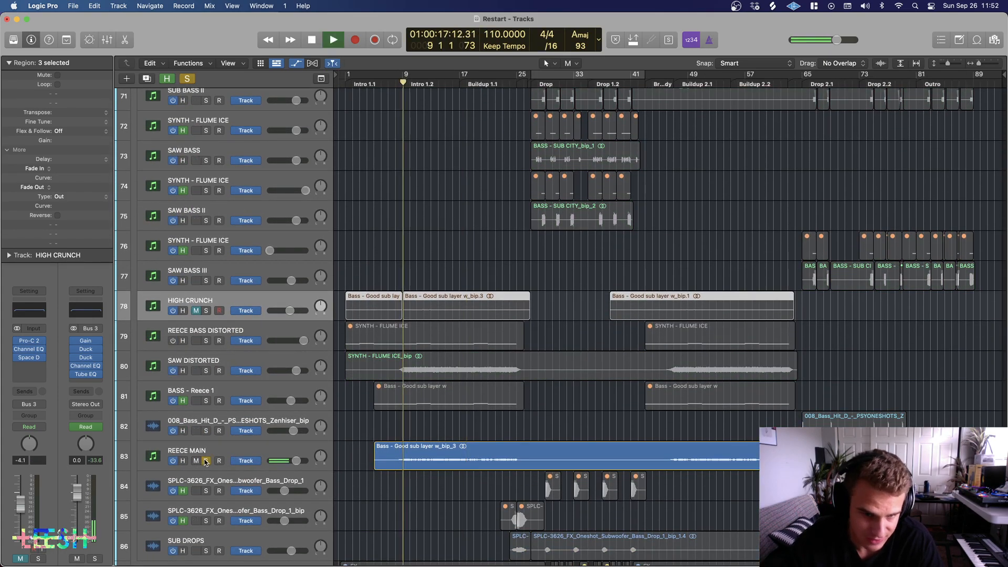
Step: Add a Channel EQ to REECE MAIN, examine its spectrum during playback, close it, and release the track's solo
left_click(187, 452)
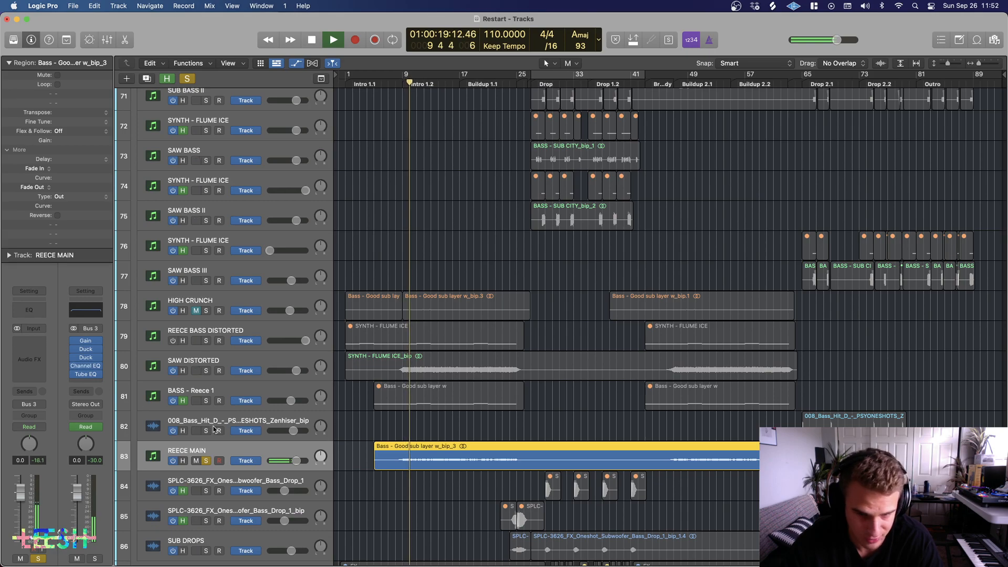
left_click(36, 312)
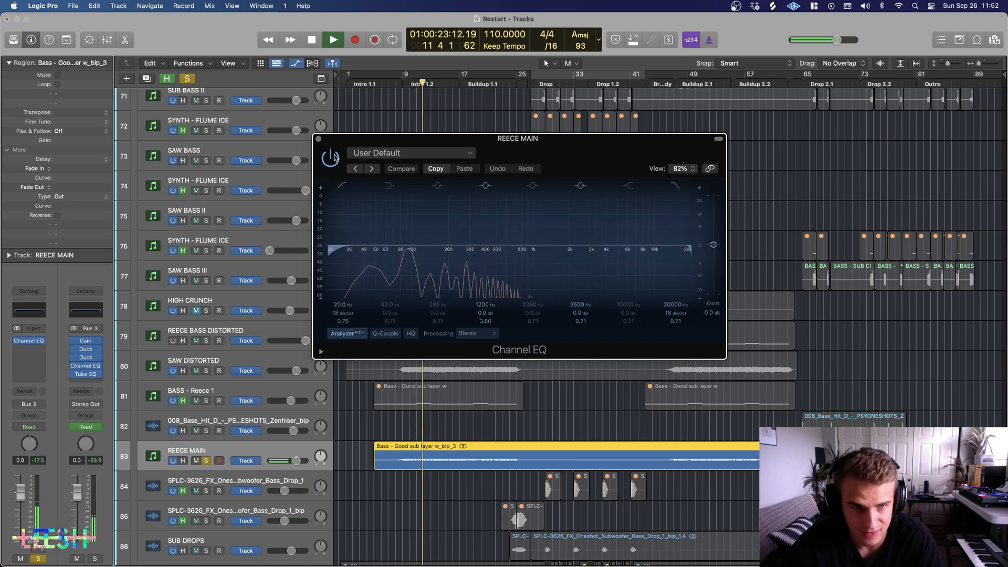
left_click(318, 140)
left_click(207, 461)
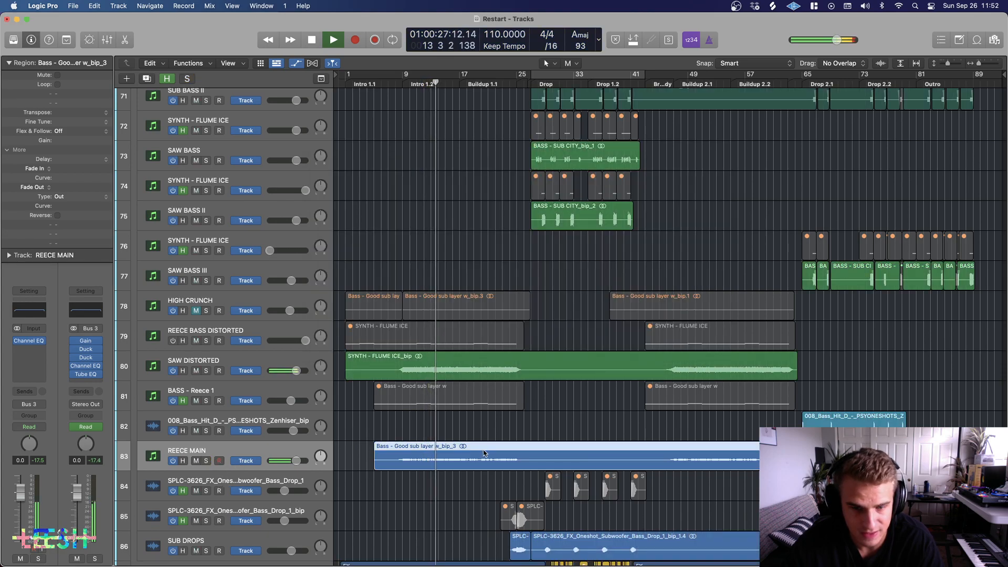
Step: Move playback to just before the Drop and listen with the Kick, Snare, Percussion, Future Bass and Bass stacks soloed
scroll(484, 452, "down", 4)
scroll(498, 441, "up", 6)
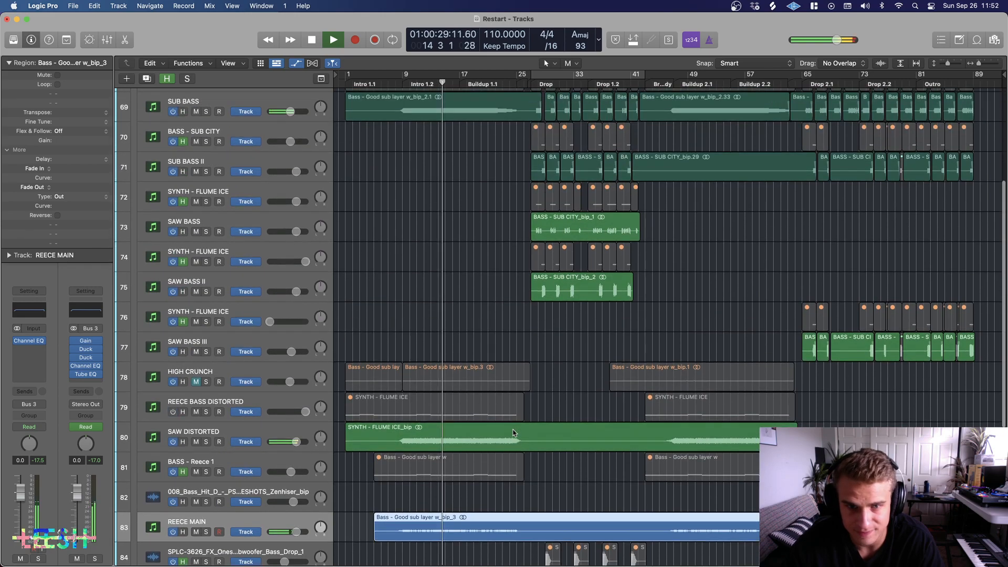
left_click(523, 83)
scroll(480, 176, "up", 8)
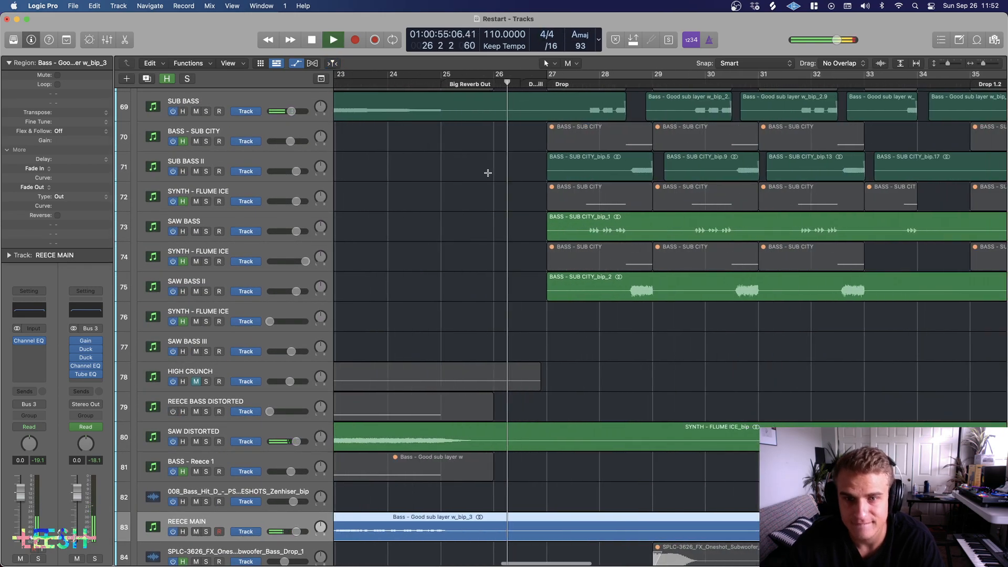
scroll(489, 171, "right", 3)
scroll(225, 145, "up", 5)
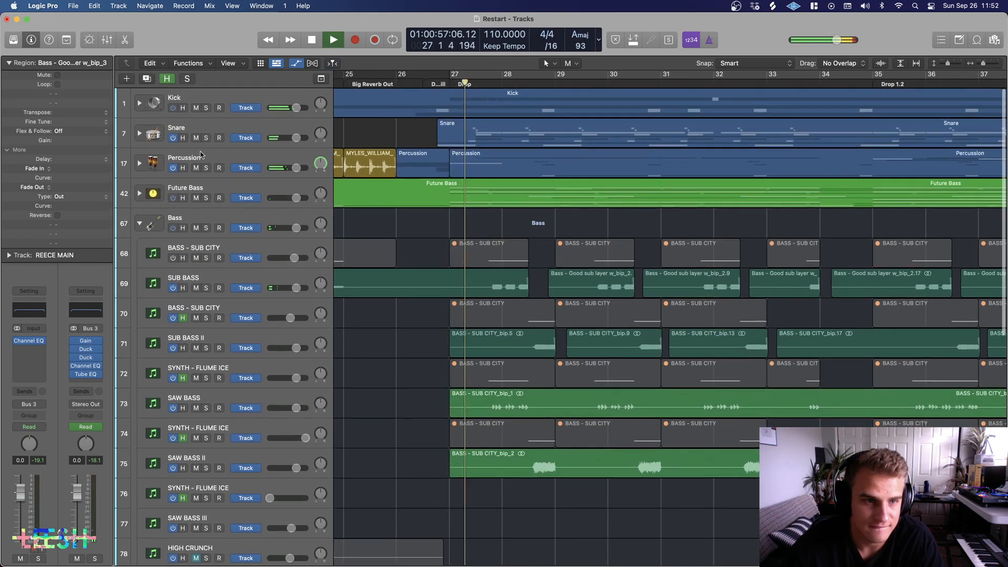
left_click_drag(205, 107, 205, 227)
scroll(520, 241, "up", 5)
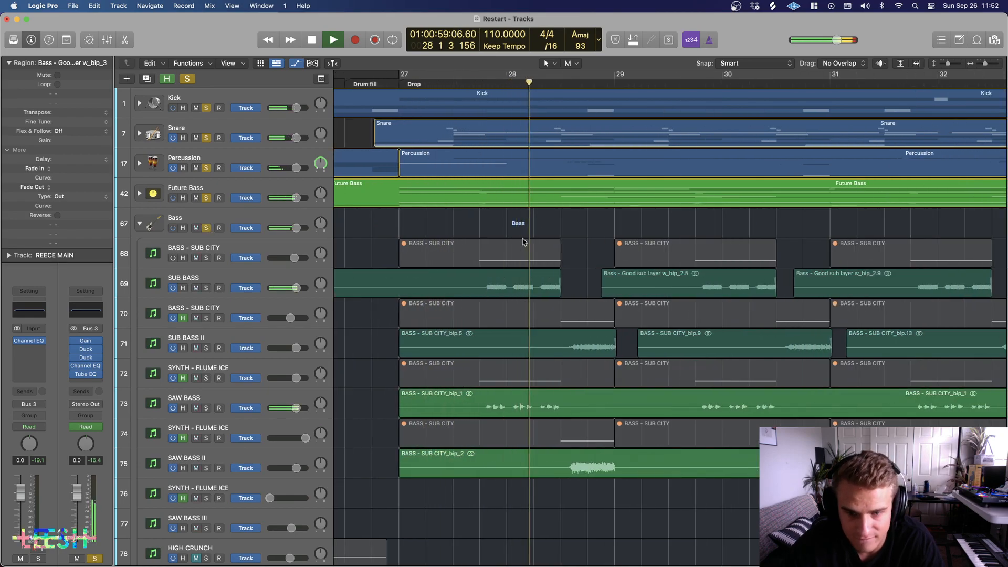
key("space")
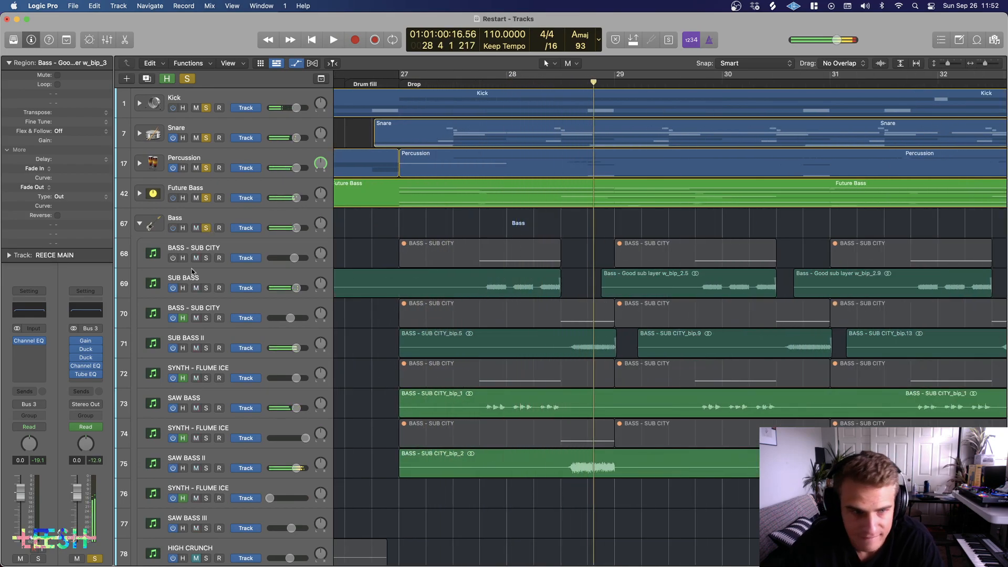
Step: Play SAW BASS in the Drop from before bar 28 and leave it as the only solo, releasing all five stacks
left_click(205, 228)
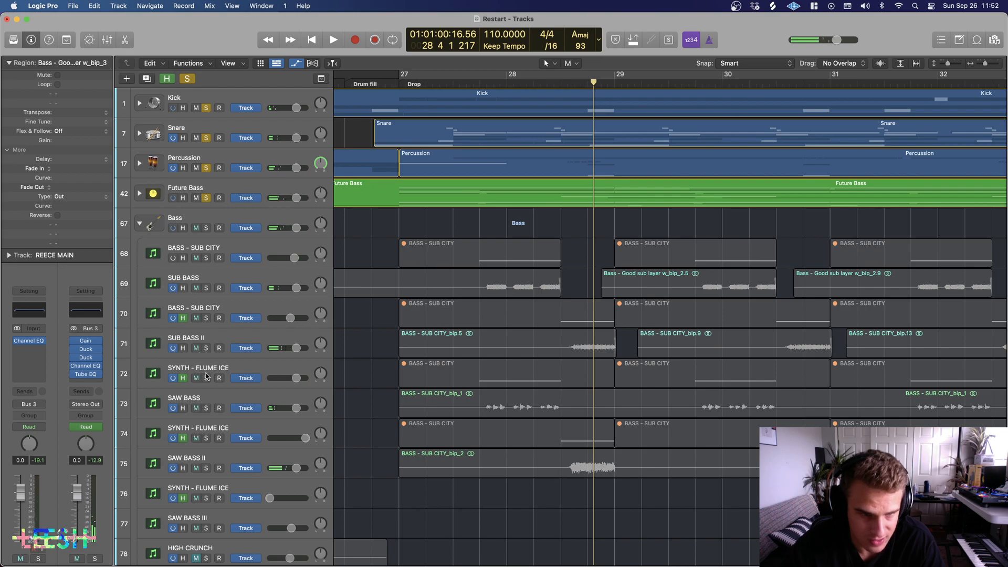
left_click(206, 408)
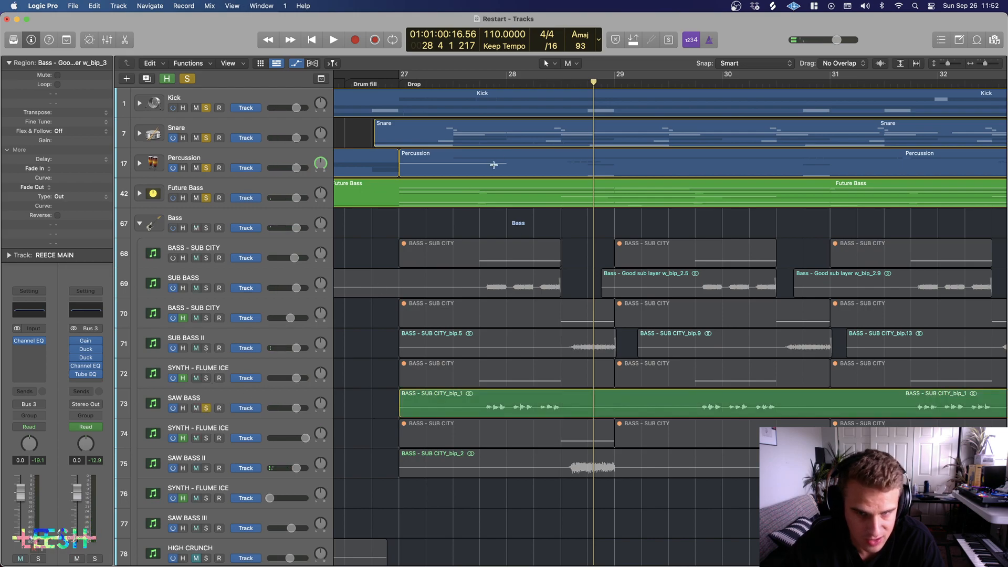
left_click(473, 83)
key("space")
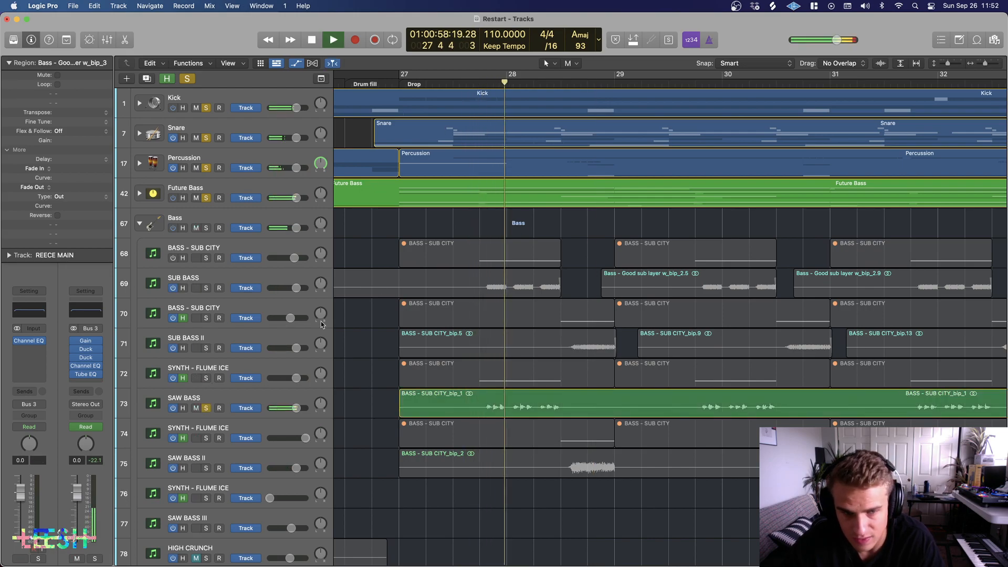
key("space")
left_click_drag(206, 198, 205, 102)
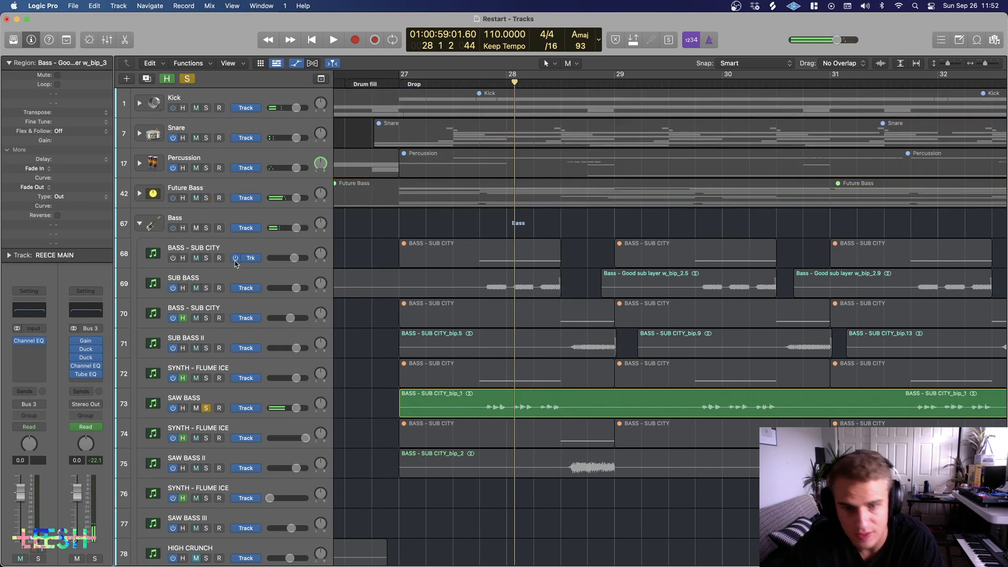
Step: Play the soloed SAW BASS track around bar 28 of the Drop, then release its solo
key("space")
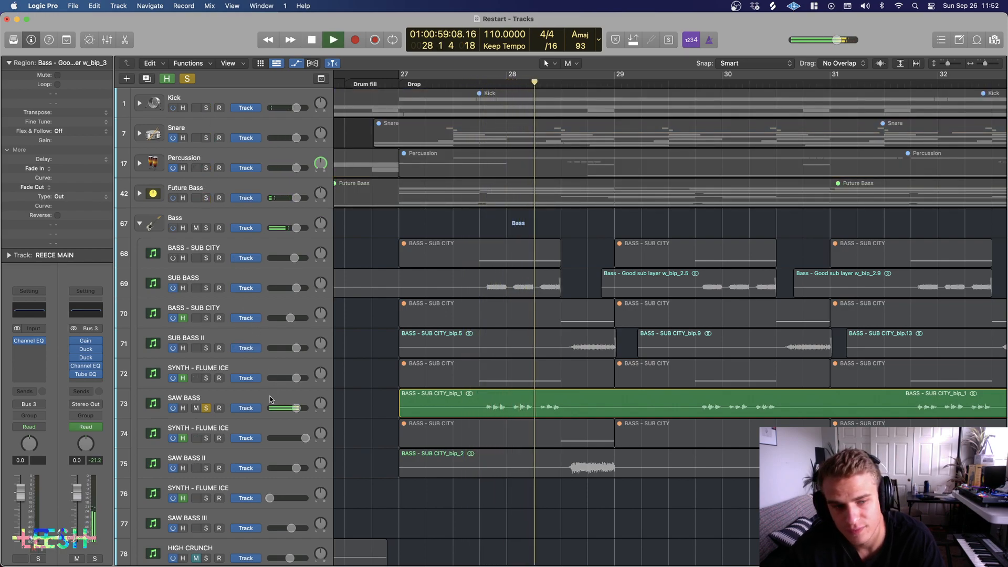
left_click(271, 399)
key("space")
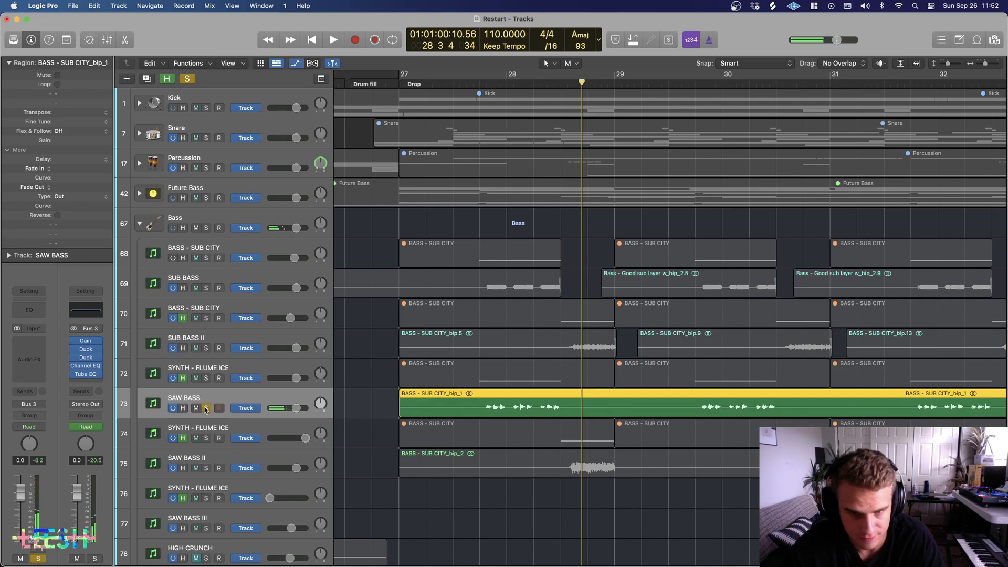
left_click(206, 409)
Step: Solo SUB BASS II and play it before bar 29, then release its solo and compare with the full mix
left_click(206, 348)
key("space")
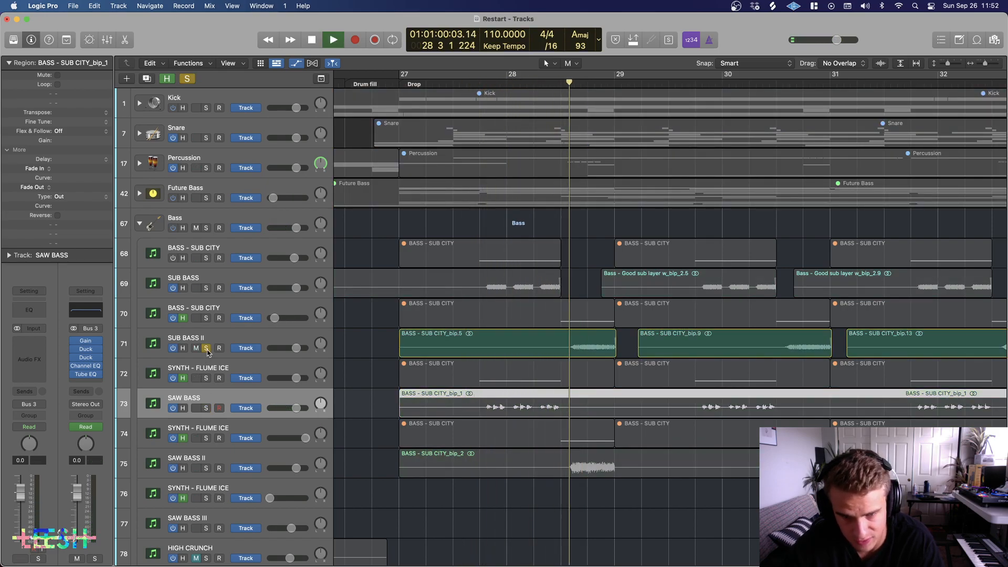
key("space")
left_click(206, 348)
key("space")
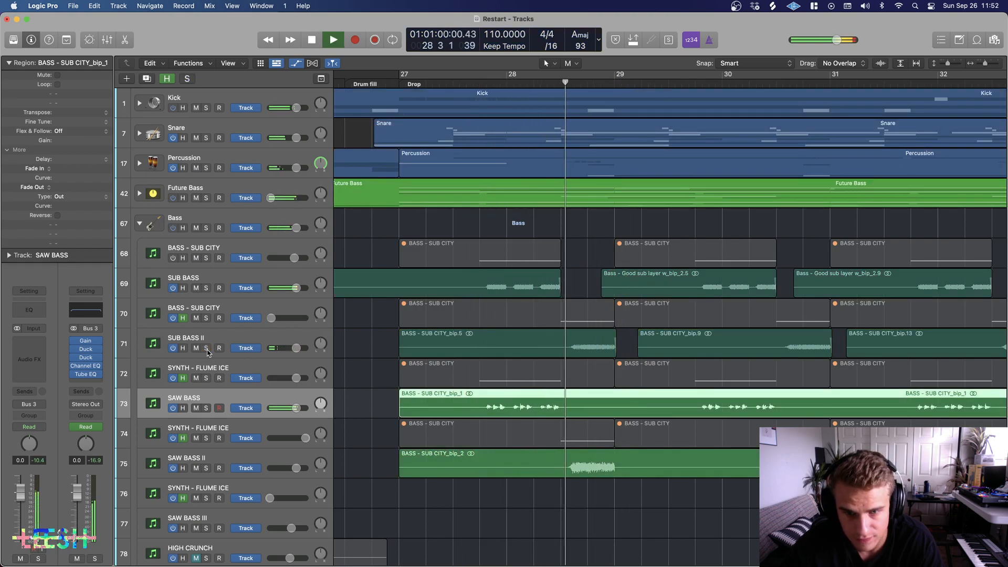
key("space")
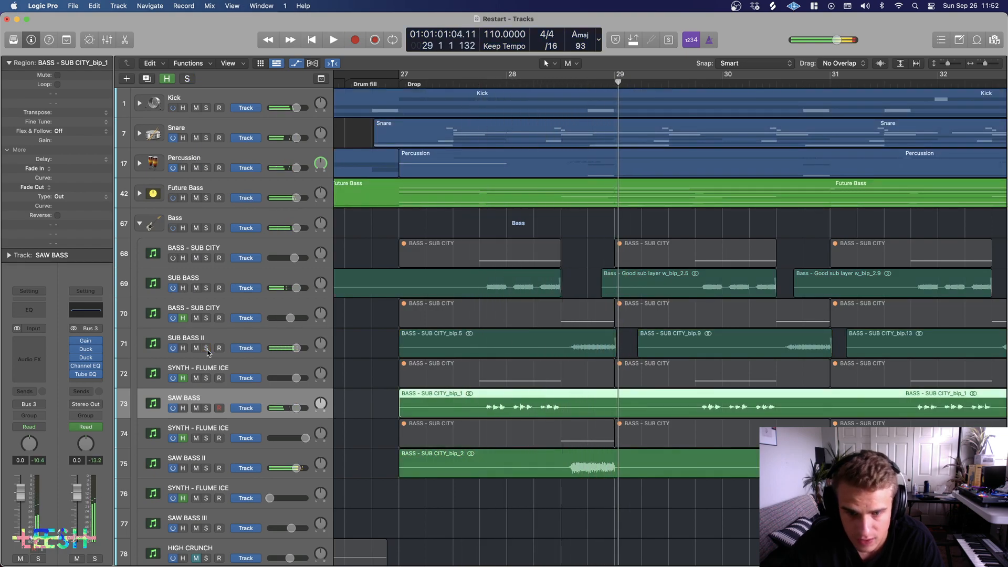
Step: Solo SAW BASS II, play its note before bar 29, and release the solo
left_click(206, 467)
key("space")
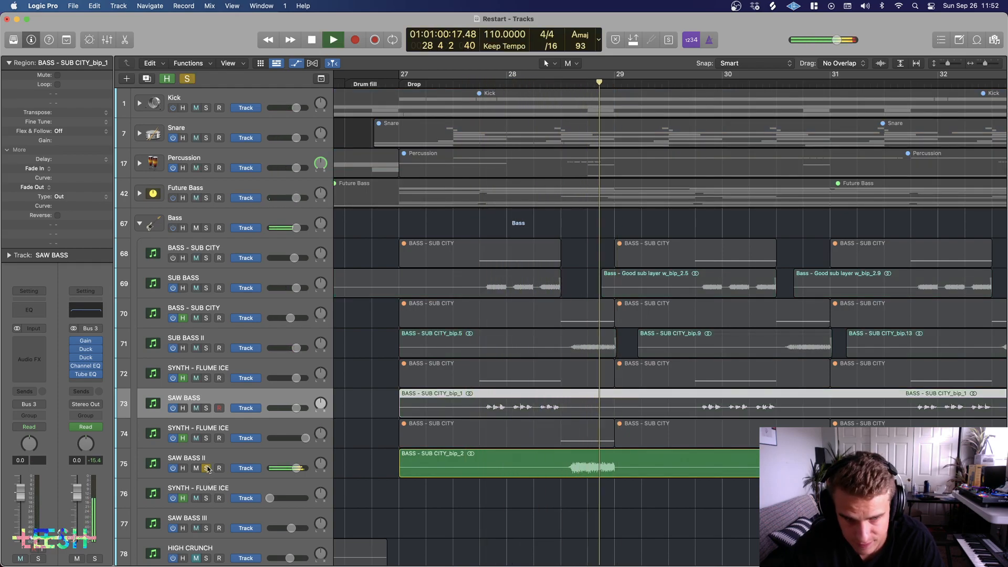
left_click(207, 467)
key("space")
Step: Listen to the full mix through the Drop while examining the Bass stack's regions from bar 28 through Drop 2.1 and the Outro
key("space")
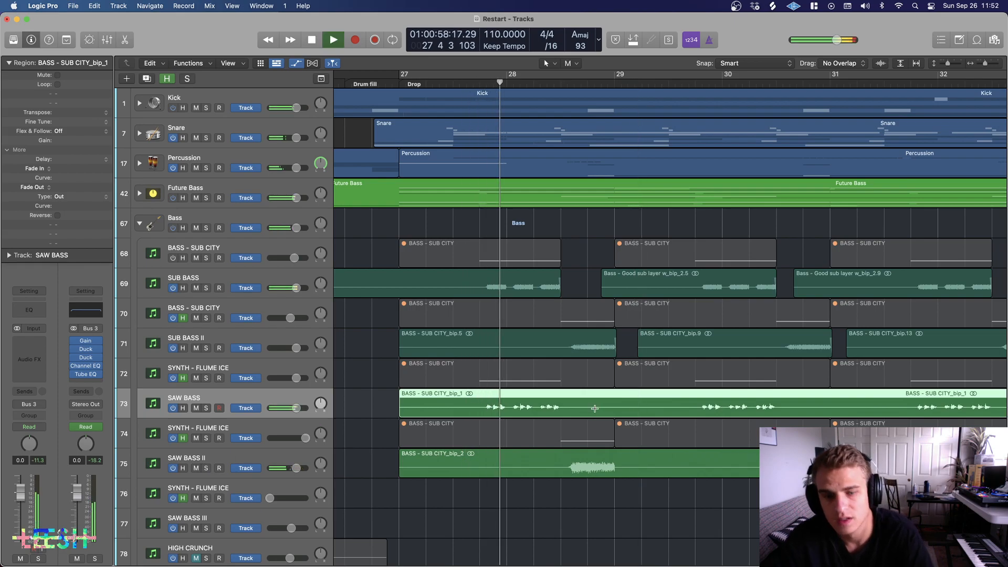
scroll(595, 408, "down", 1)
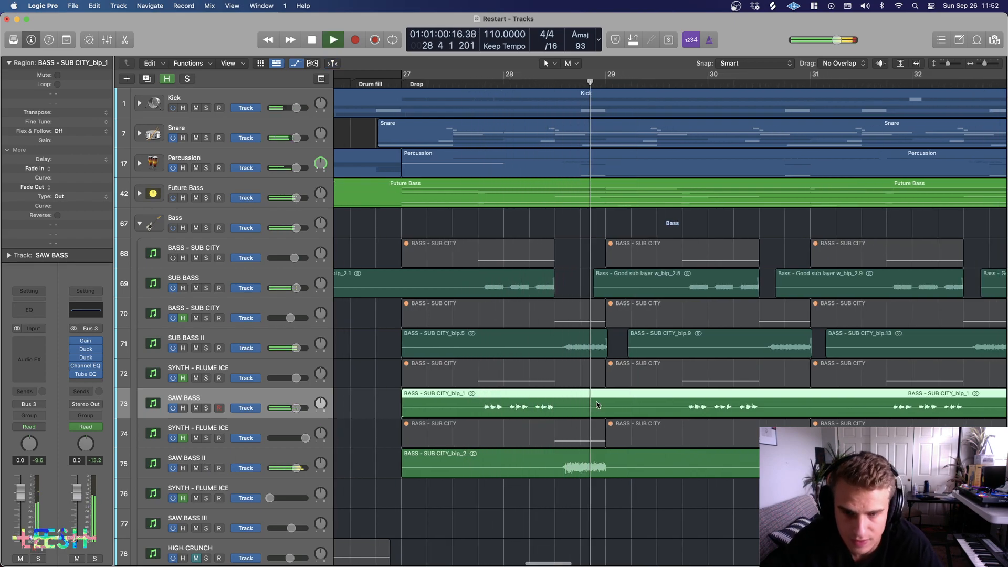
scroll(597, 405, "right", 6)
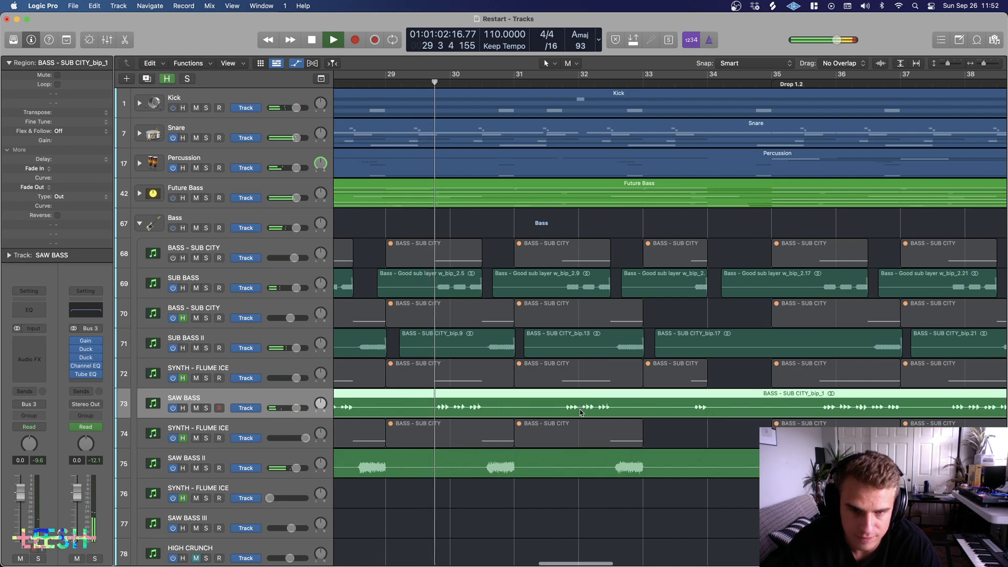
scroll(581, 412, "down", 4)
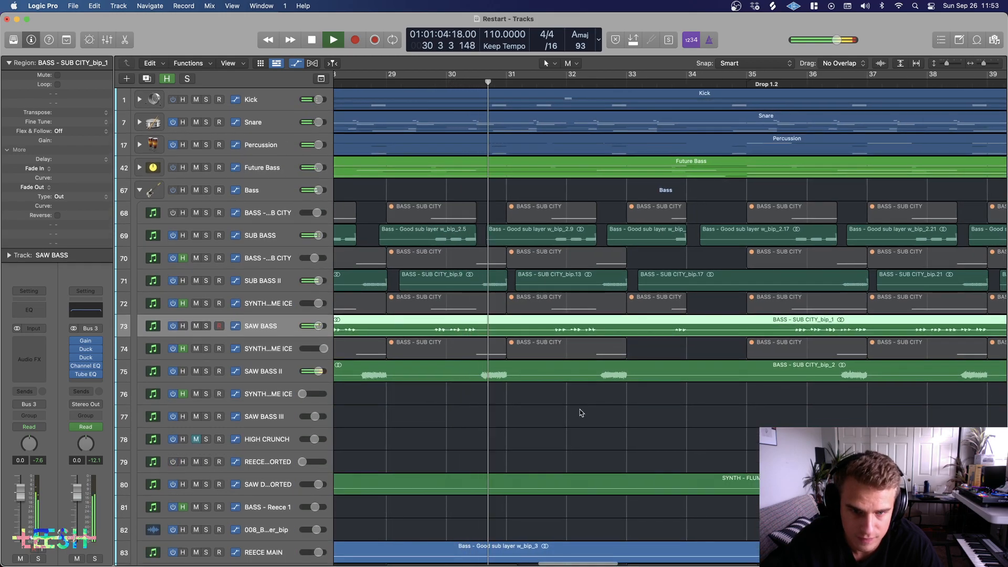
scroll(579, 412, "right", 8)
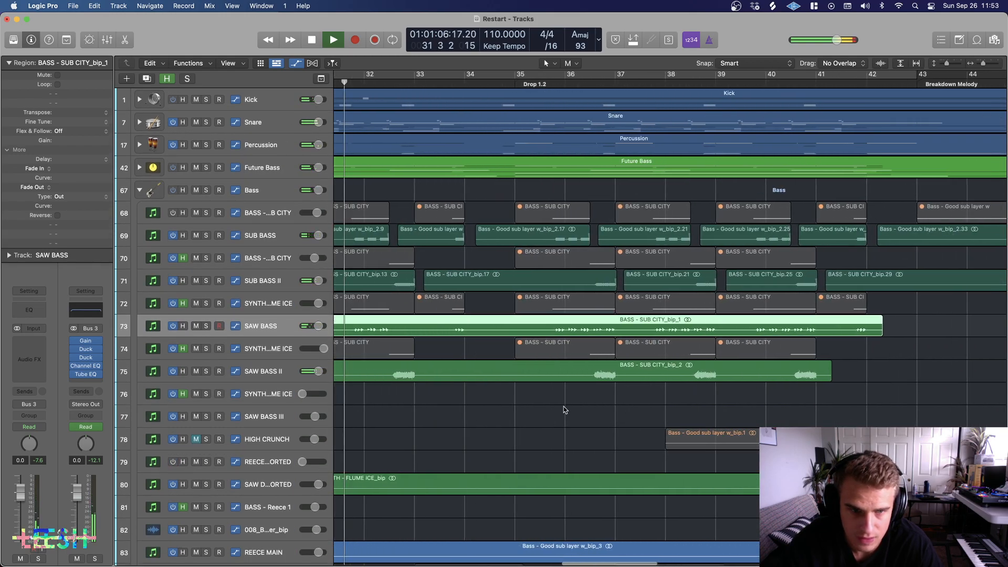
scroll(564, 410, "left", 4)
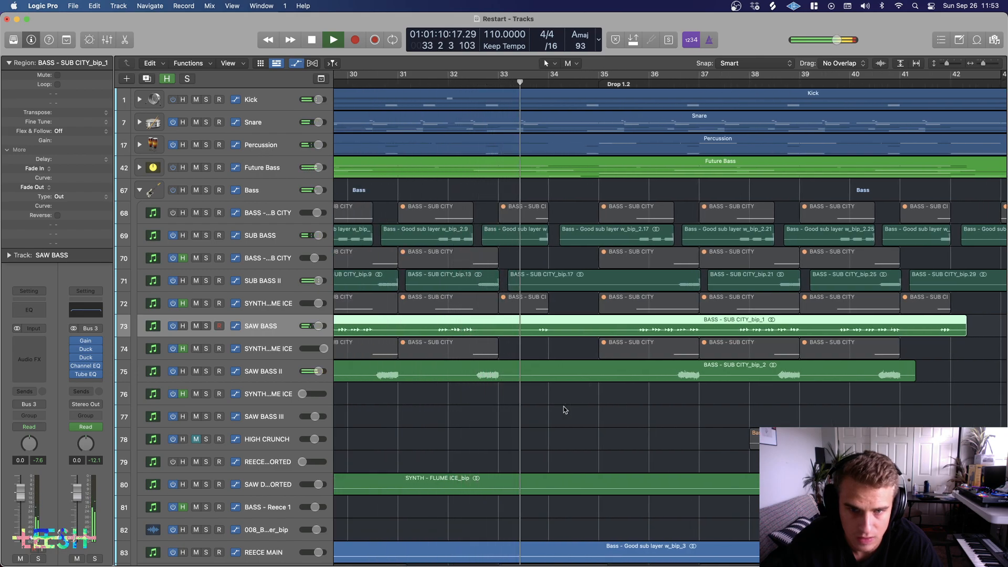
scroll(564, 410, "right", 15)
scroll(565, 410, "right", 12)
scroll(565, 410, "down", 5)
scroll(565, 410, "right", 1)
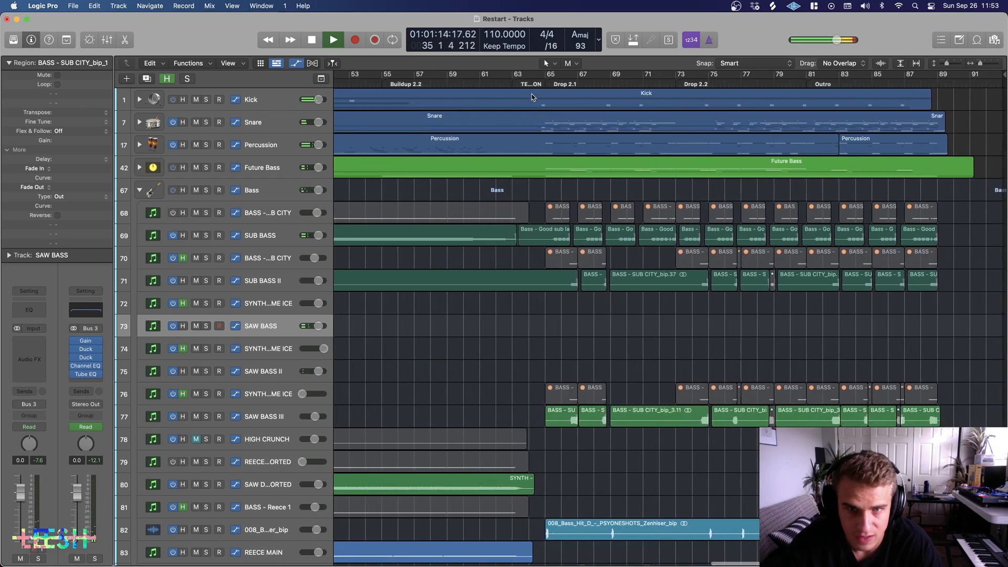
Step: Solo the Kick, Snare, Percussion, Future Bass and Bass stacks and listen through Drop 2.1 while examining the bass layers
left_click_drag(206, 100, 205, 190)
scroll(565, 281, "up", 10)
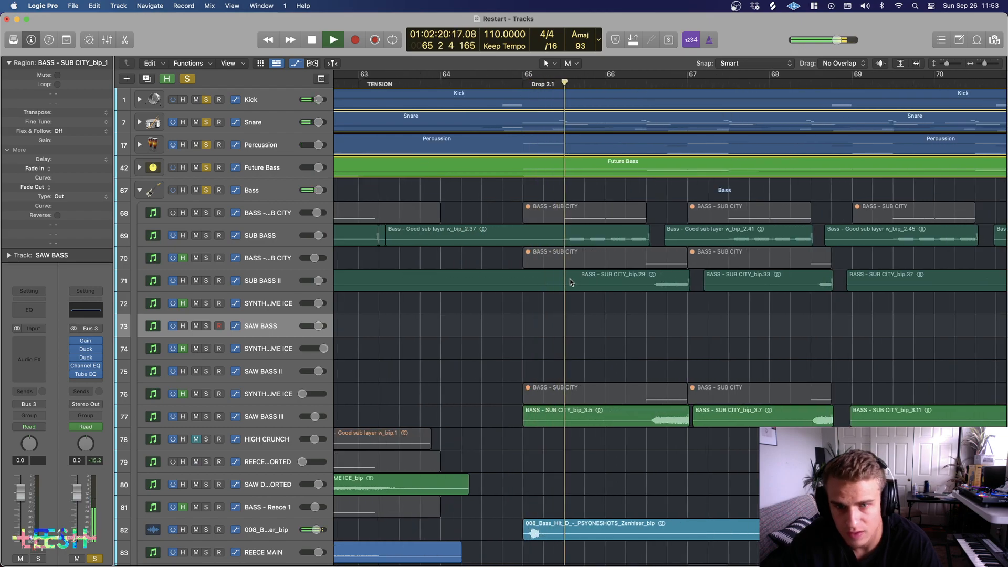
scroll(565, 281, "right", 5)
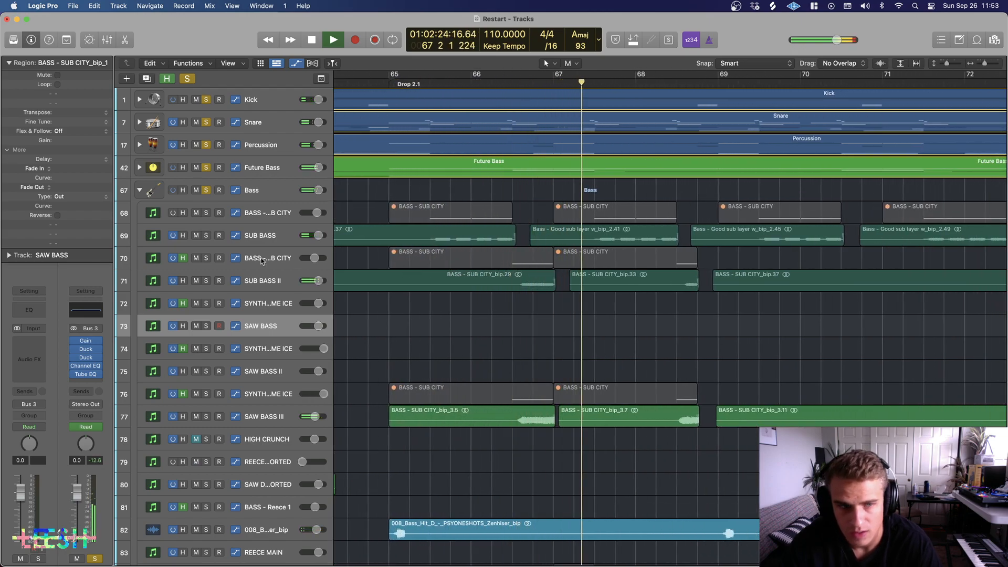
scroll(583, 338, "down", 4)
scroll(579, 338, "down", 2)
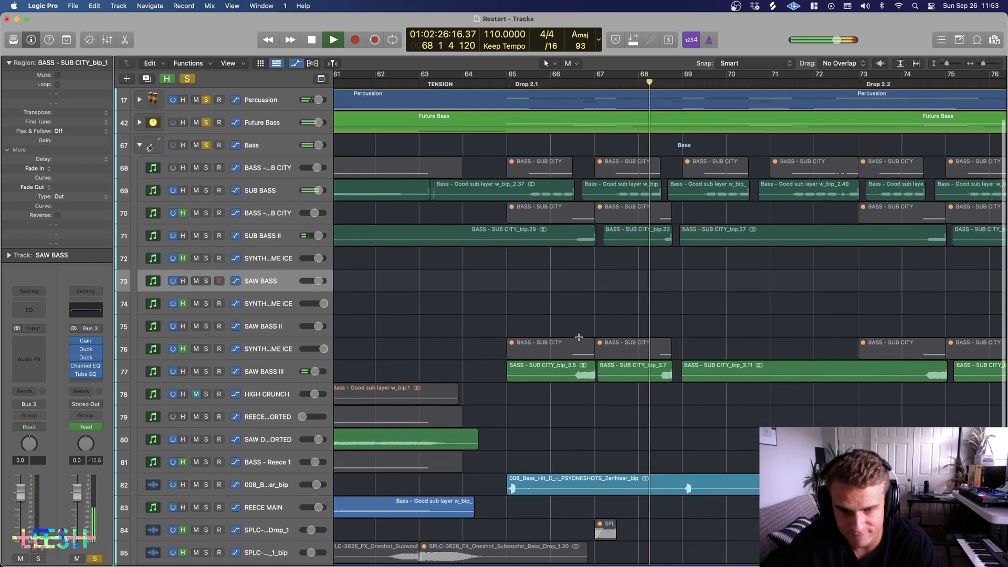
scroll(579, 337, "down", 2)
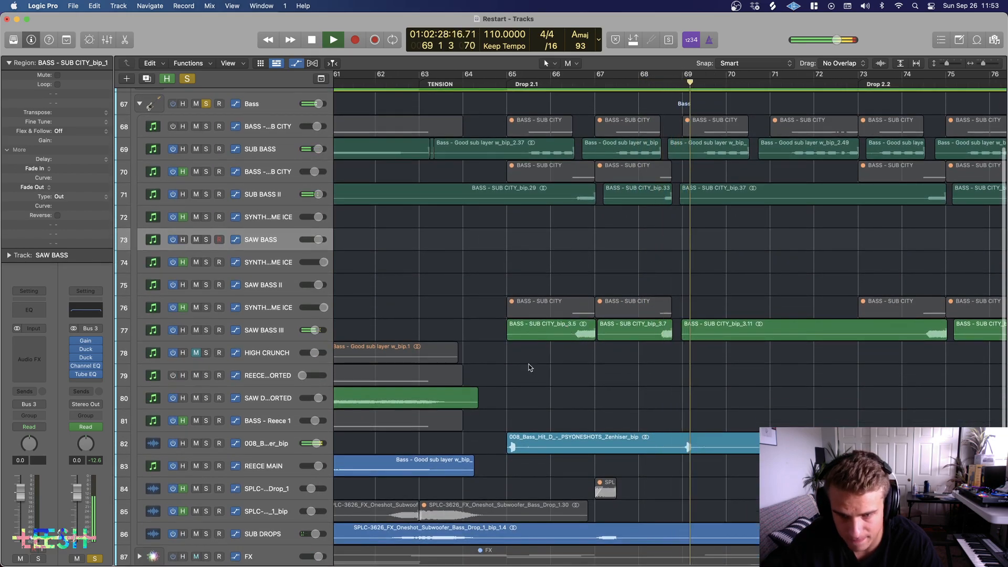
key("space")
Step: Move the playhead to just before Drop 2.1, clear all active solos, and solo the 008_Bass_Hit track
left_click(495, 220)
scroll(302, 372, "down", 1)
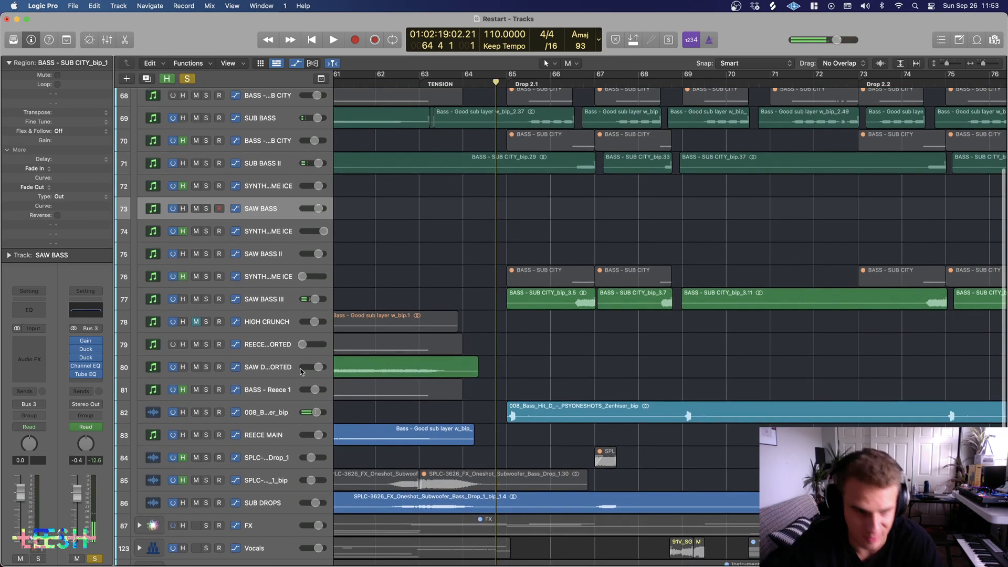
left_click(218, 407)
left_click(205, 412)
left_click(184, 78)
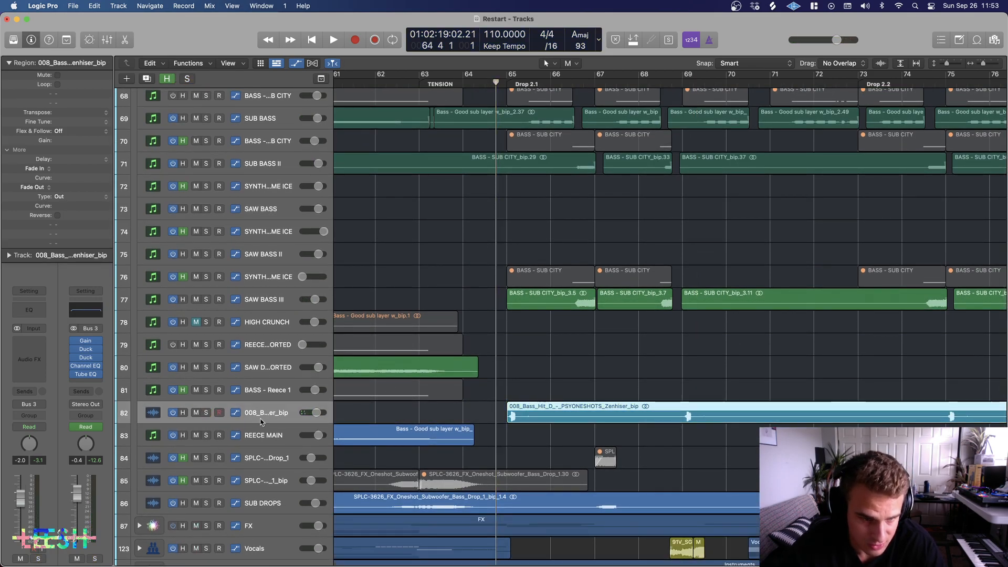
left_click(206, 412)
Step: Examine the bass hit's waveform at bar 65 and play it on its own from just before Drop 2.1
scroll(514, 399, "up", 5)
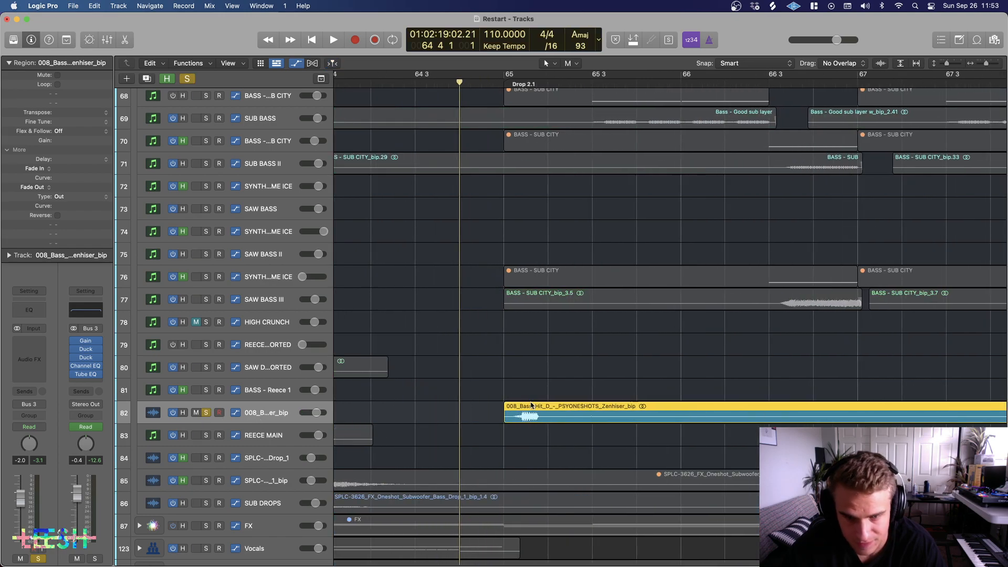
scroll(532, 405, "up", 3)
scroll(557, 418, "down", 1)
scroll(557, 418, "up", 8)
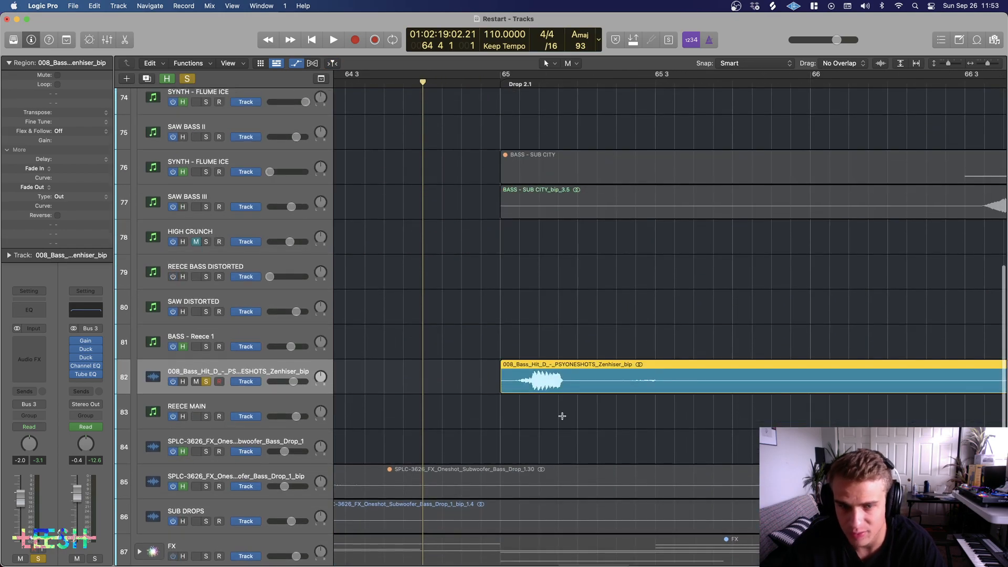
scroll(560, 419, "down", 2)
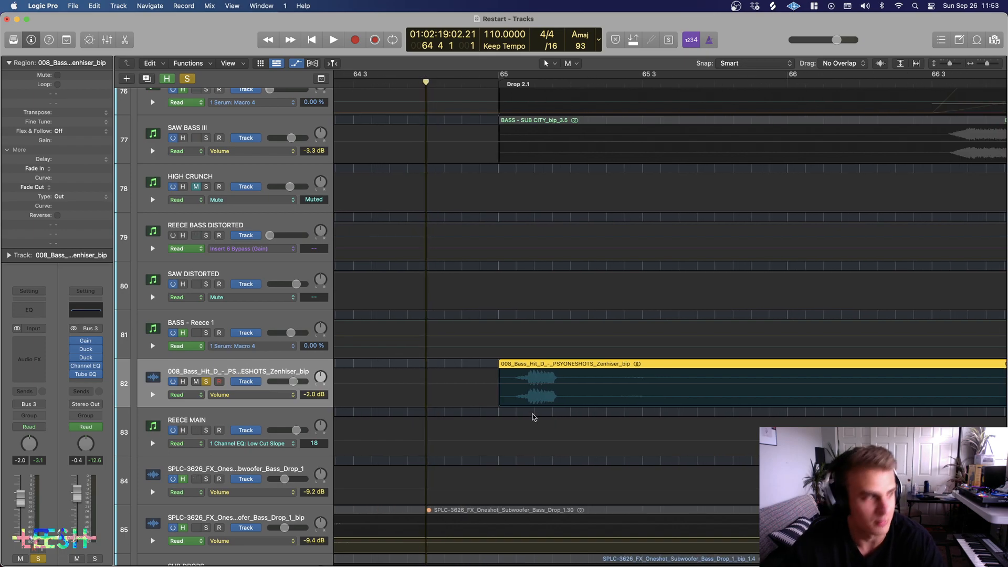
key("space")
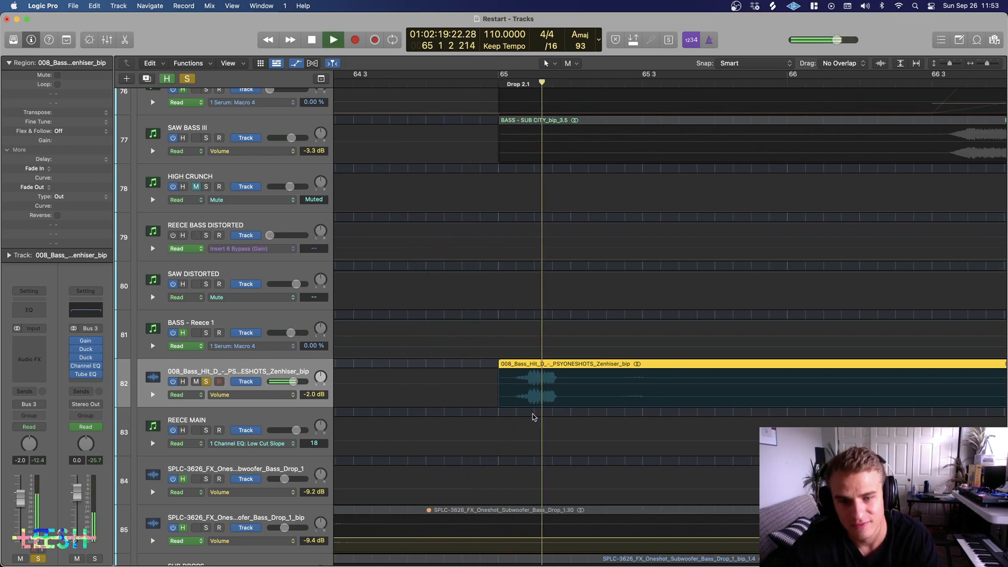
key("space")
Step: Replay the soloed bass hit several times at the start of Drop 2.1
scroll(502, 256, "up", 20)
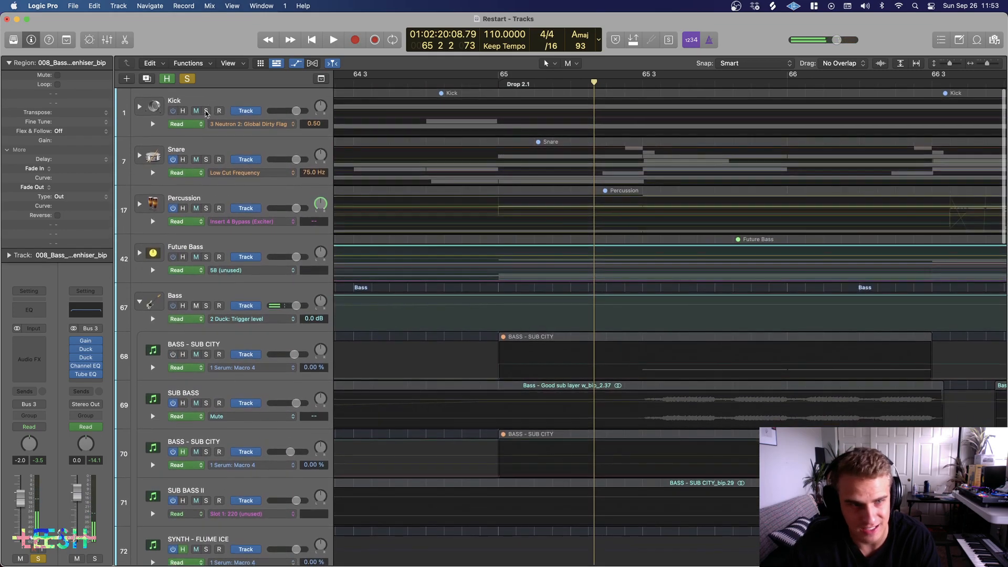
key("space")
scroll(503, 256, "down", 20)
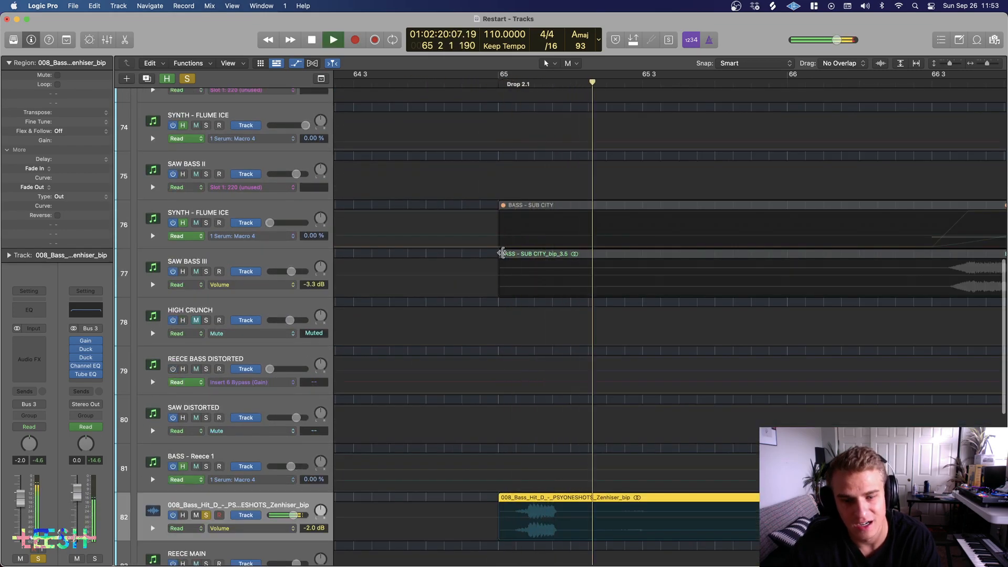
key("space")
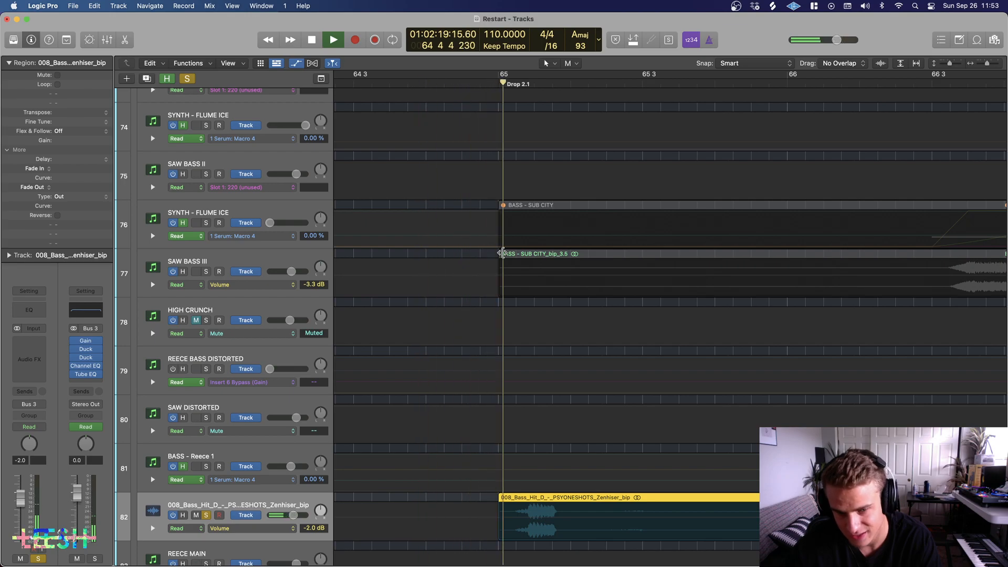
key("space")
scroll(626, 465, "down", 3)
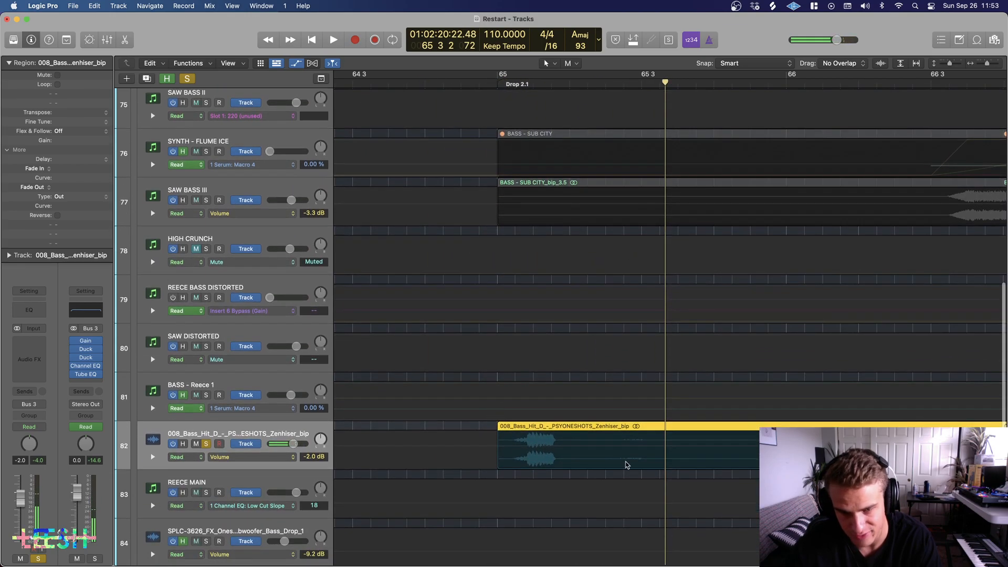
key("space")
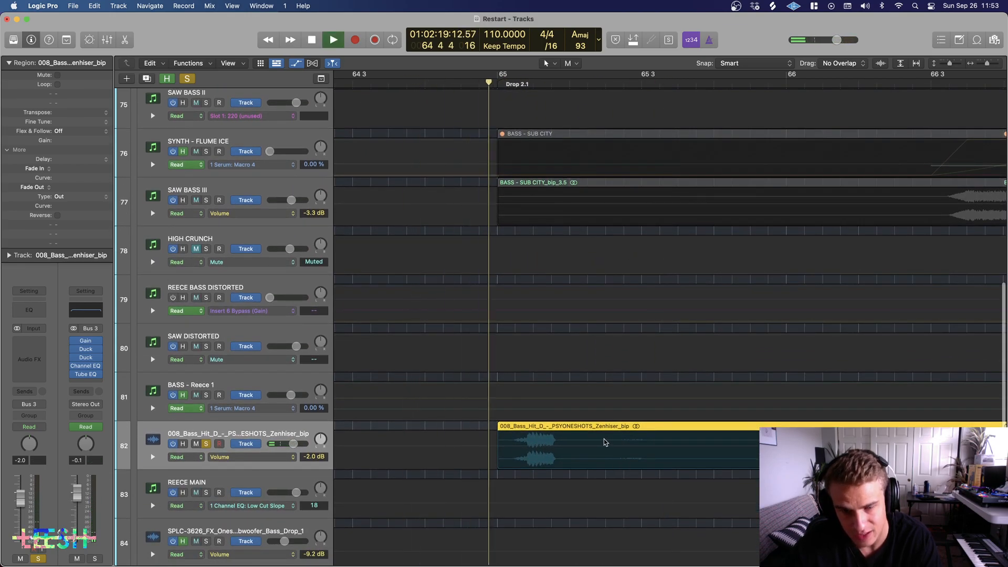
key("space")
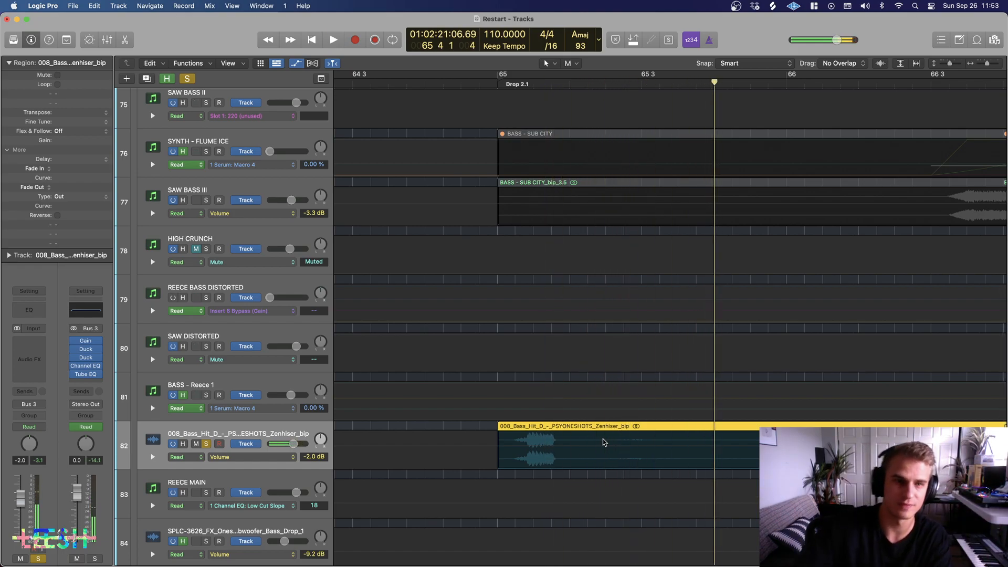
Step: Solo the Kick, Snare and Bass stacks alongside the bass hit
scroll(411, 312, "up", 15)
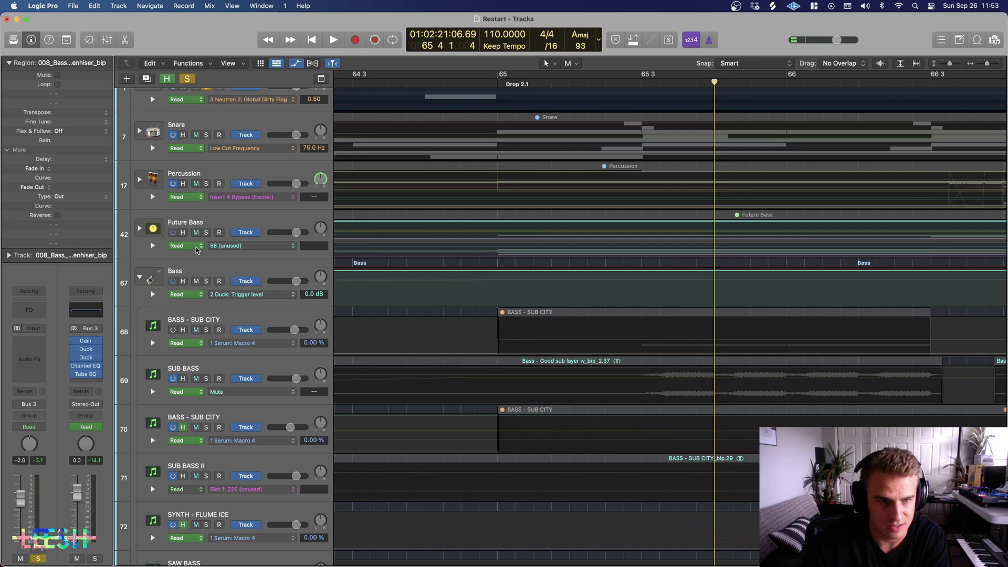
left_click(207, 135)
left_click(206, 281)
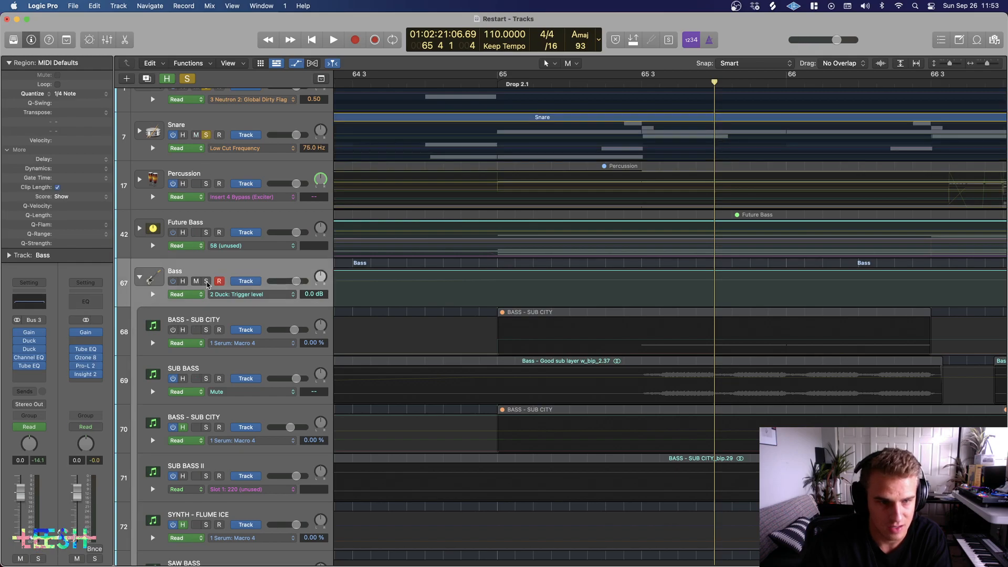
Step: Play Drop 2.1 with the soloed stacks and follow the SAW BASS III and bass hit regions toward Drop 2.2
key("space")
scroll(557, 282, "down", 15)
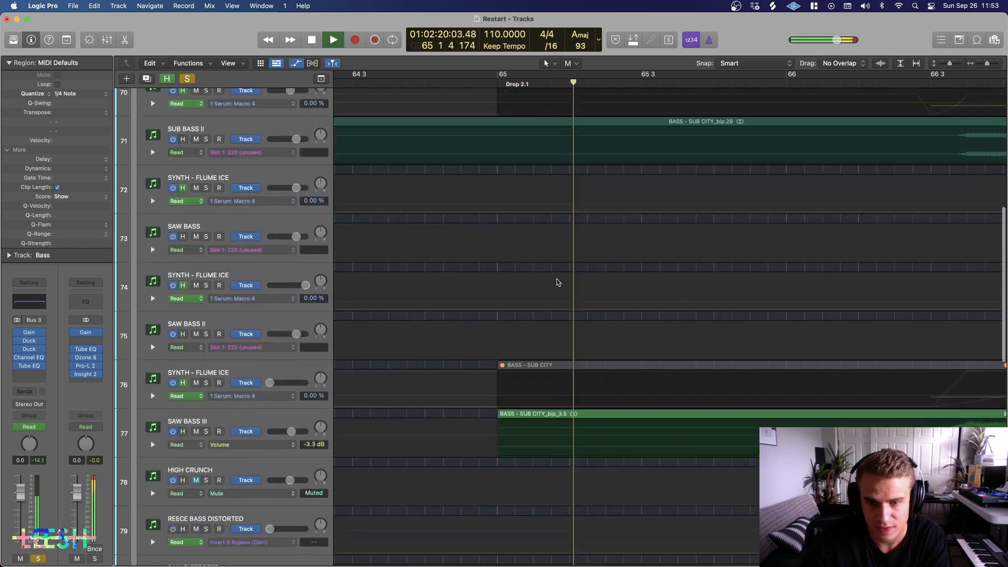
scroll(557, 282, "down", 6)
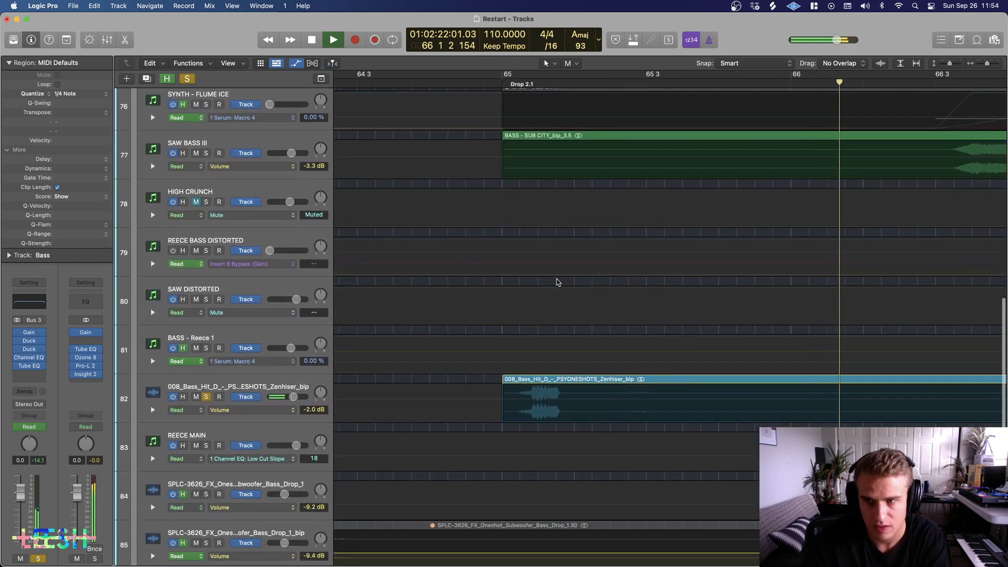
key("super+Left")
scroll(556, 282, "right", 4)
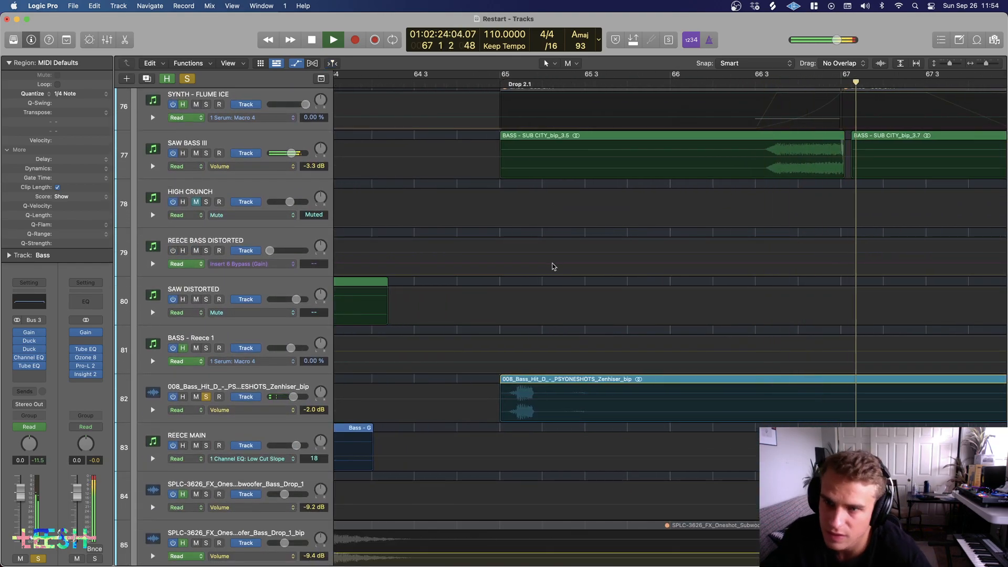
scroll(552, 266, "down", 5)
scroll(552, 266, "right", 8)
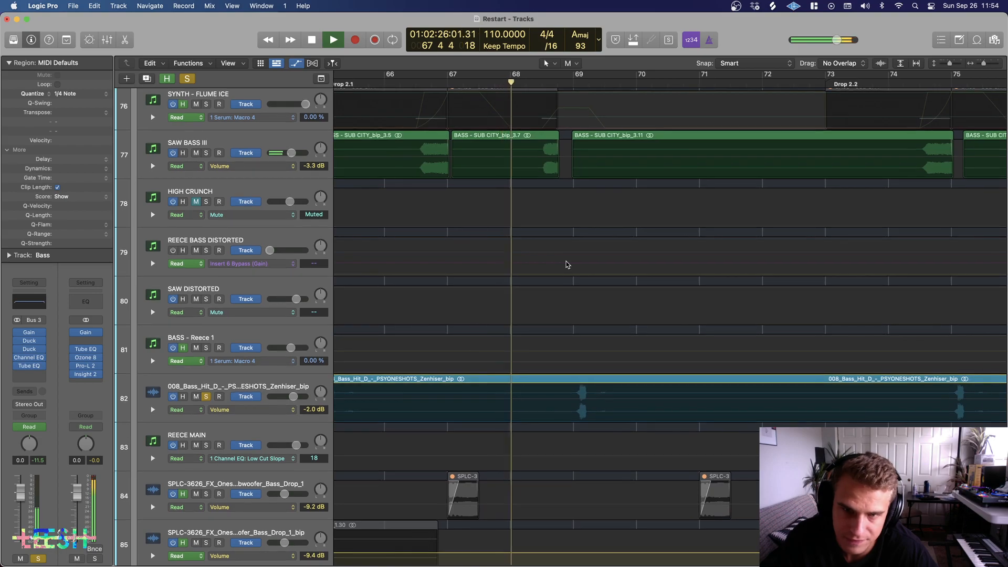
Step: Follow the soloed Drop 2.1 playback past bar 69, stop it and select the bass hit track
scroll(565, 265, "up", 2)
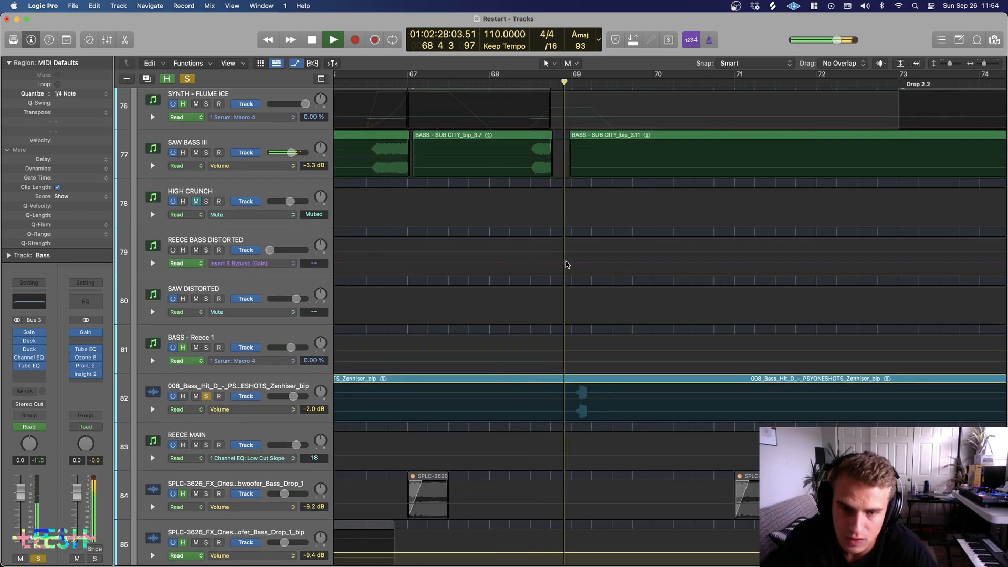
scroll(502, 287, "down", 3)
key("space")
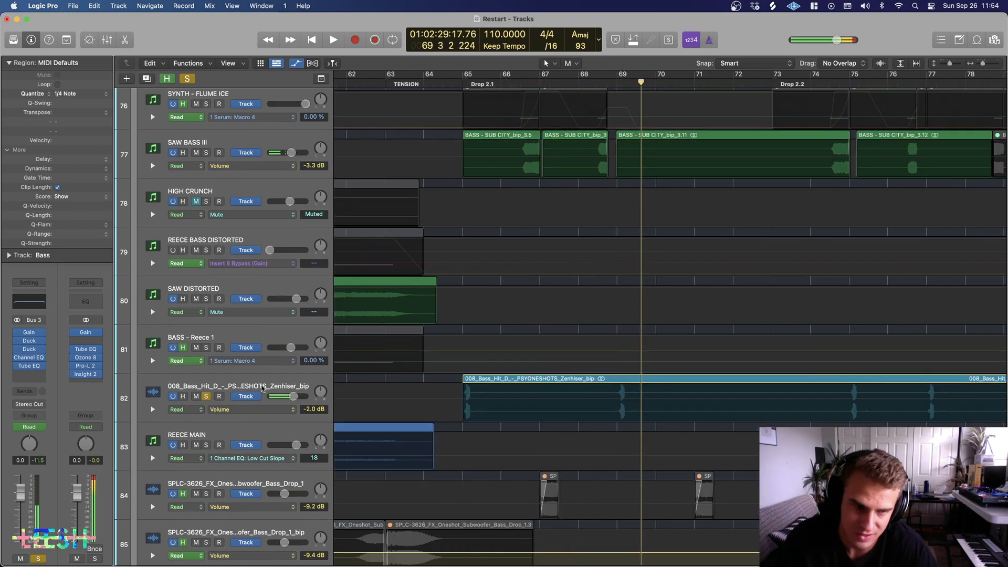
left_click(147, 380)
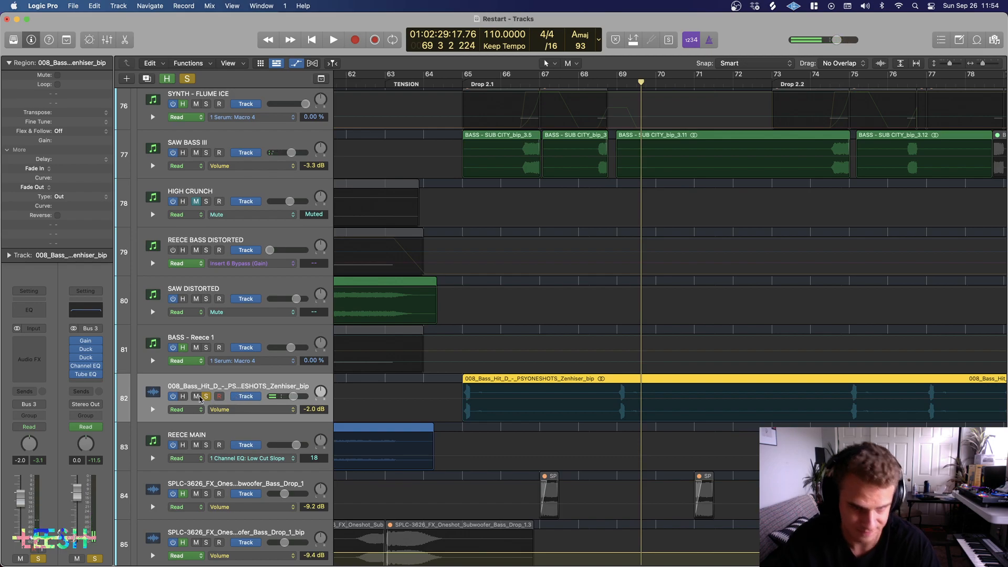
Step: Select the Bass stack, open its two Duck plug-ins and play from just before Drop 2.1
scroll(339, 336, "down", 5)
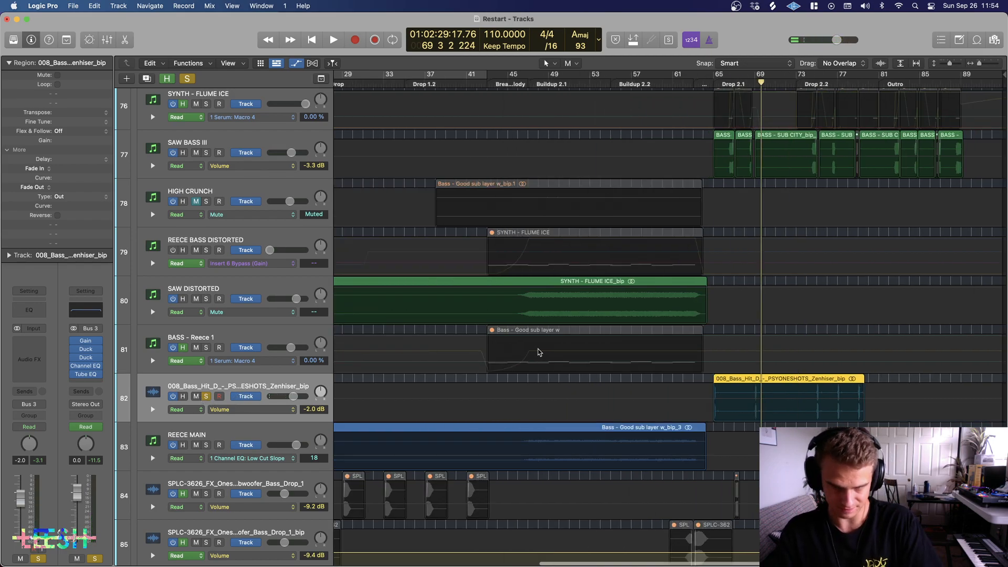
scroll(560, 352, "down", 3)
scroll(354, 251, "up", 6)
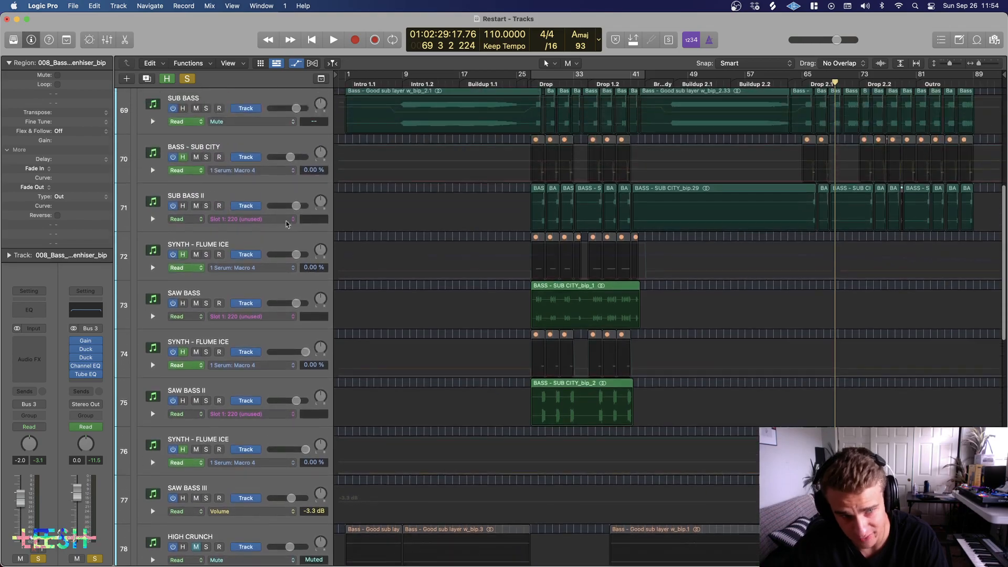
scroll(260, 211, "up", 3)
left_click(214, 161)
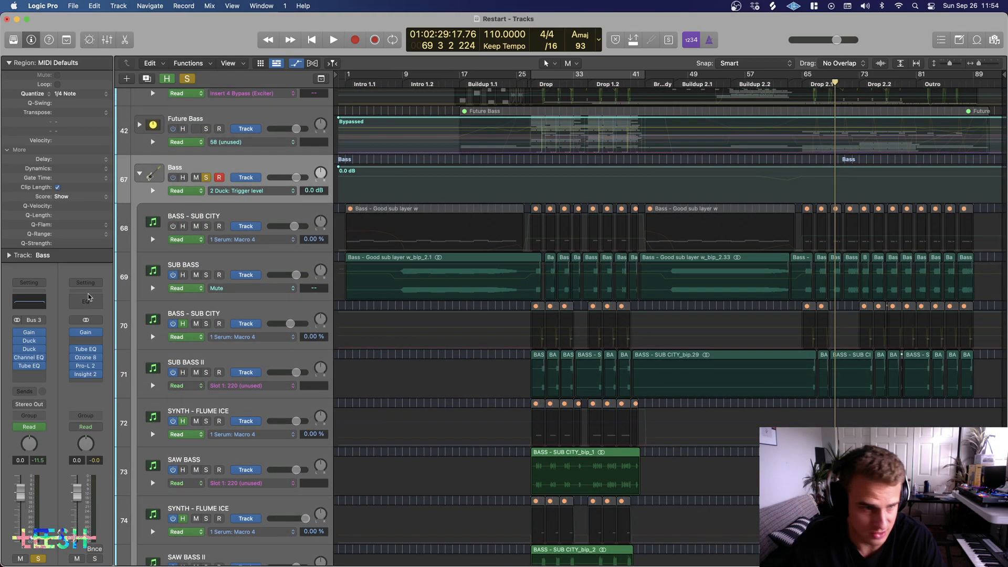
left_click(30, 342)
key("space")
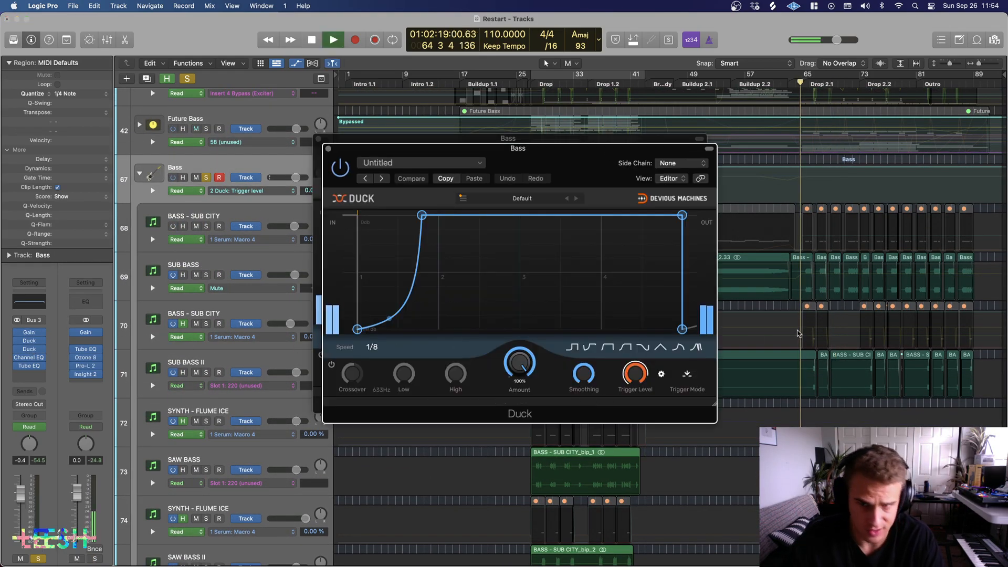
Step: Spread out the two Duck windows to compare their ducking curves during playback, and close both
left_click_drag(529, 156, 758, 211)
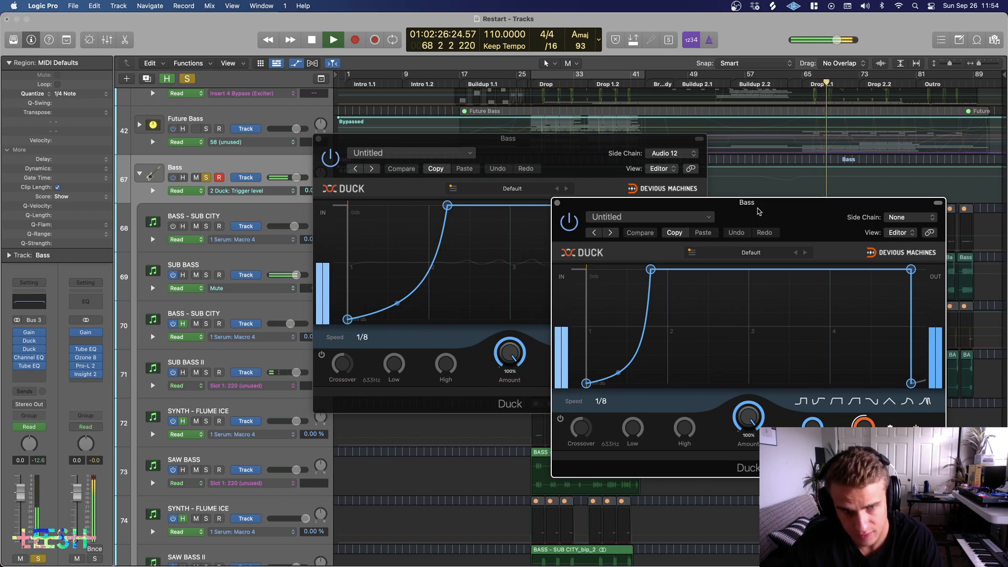
left_click(318, 140)
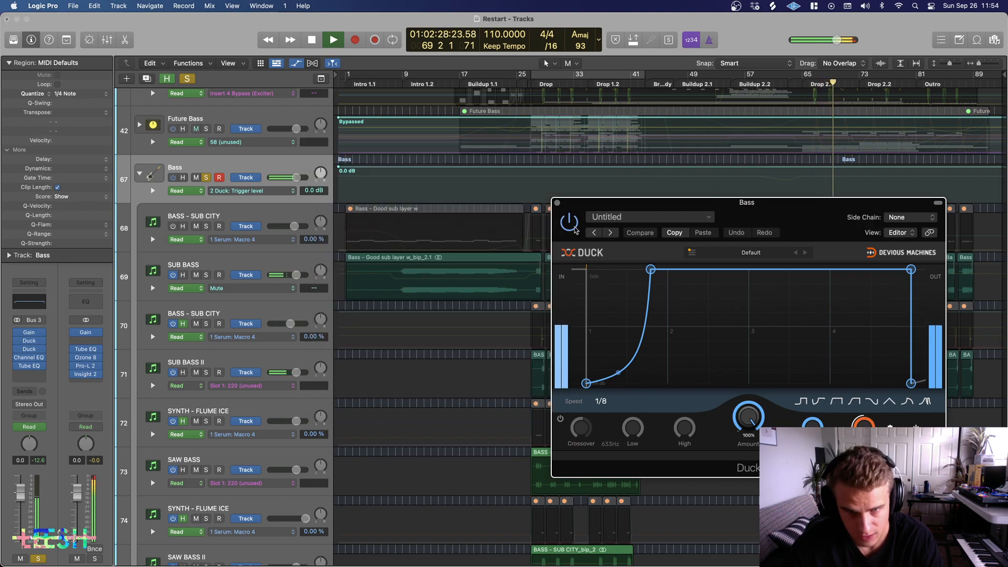
left_click(557, 204)
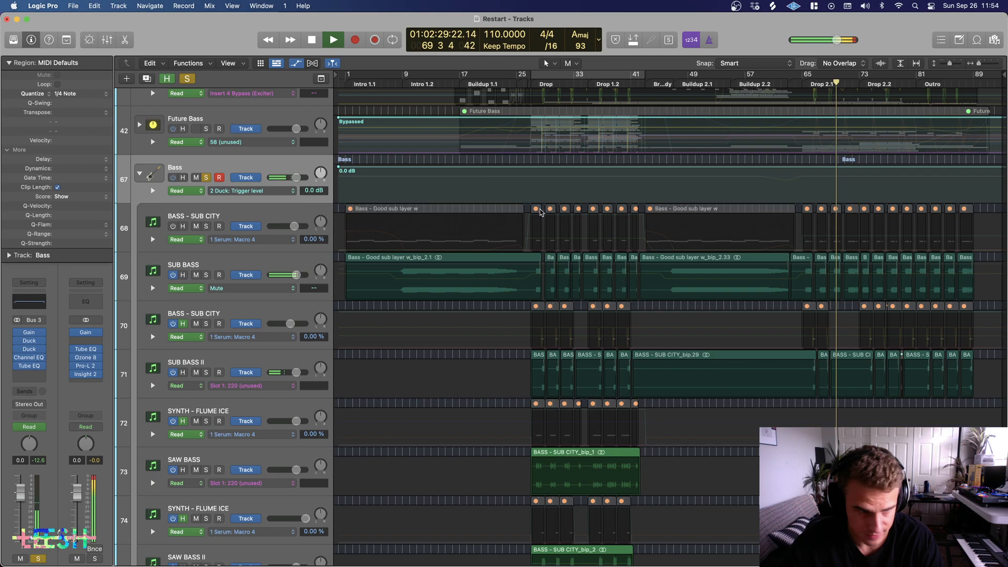
Step: Audition the Bass stack's Vintage Tube EQ over Drop 2.1 with the effect bypassed and re-enabled, and close it
left_click(30, 366)
key("space")
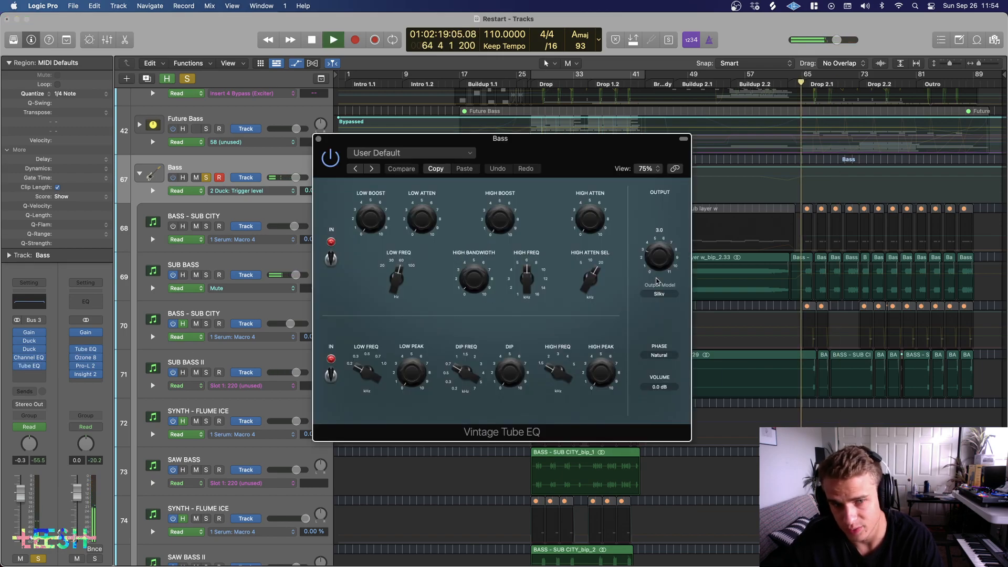
left_click(326, 162)
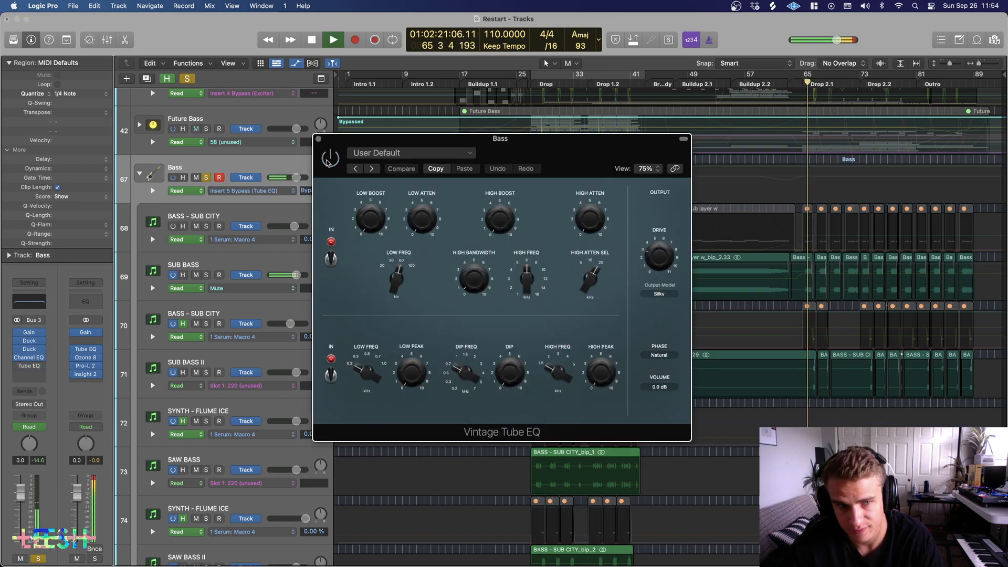
left_click(186, 79)
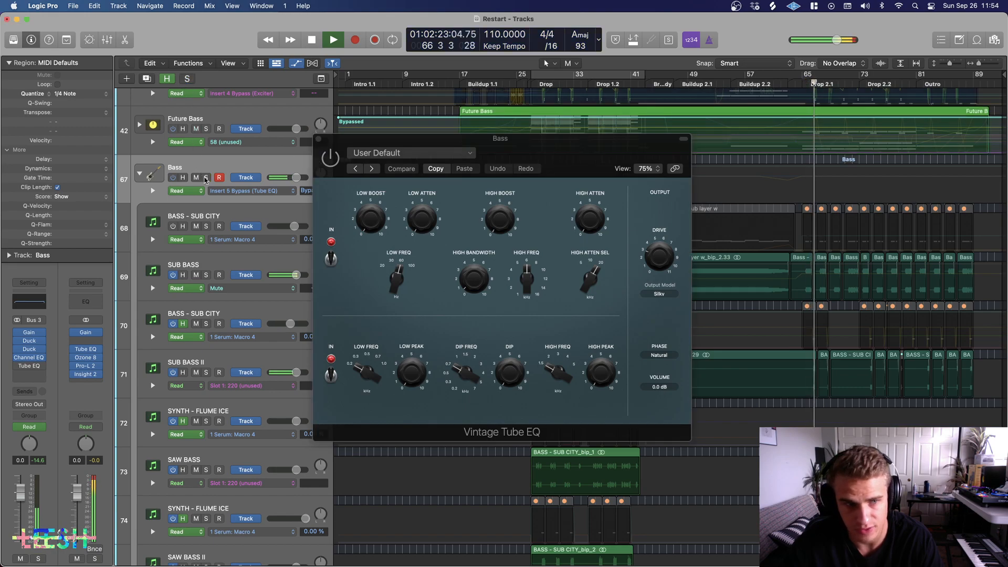
left_click(330, 159)
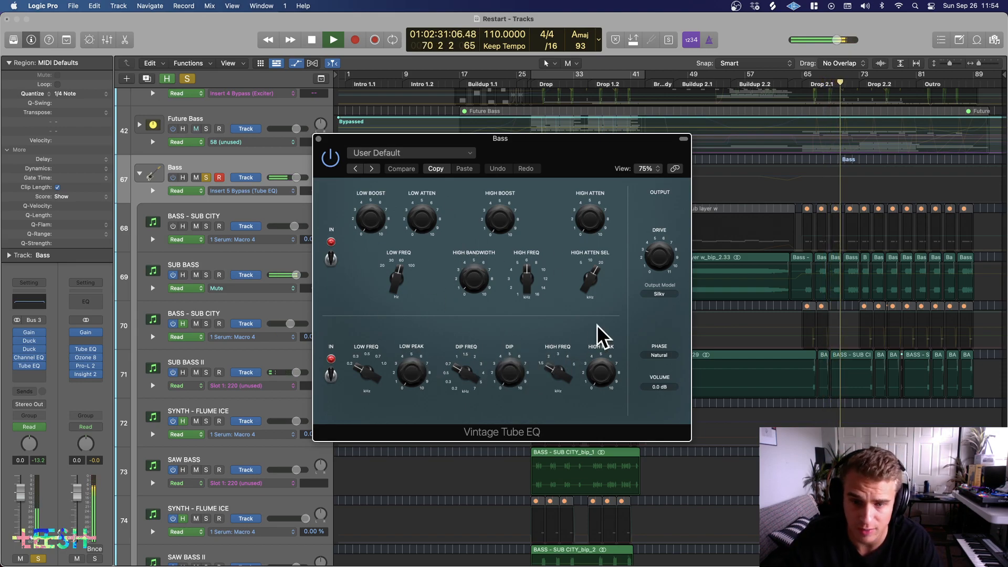
left_click(319, 139)
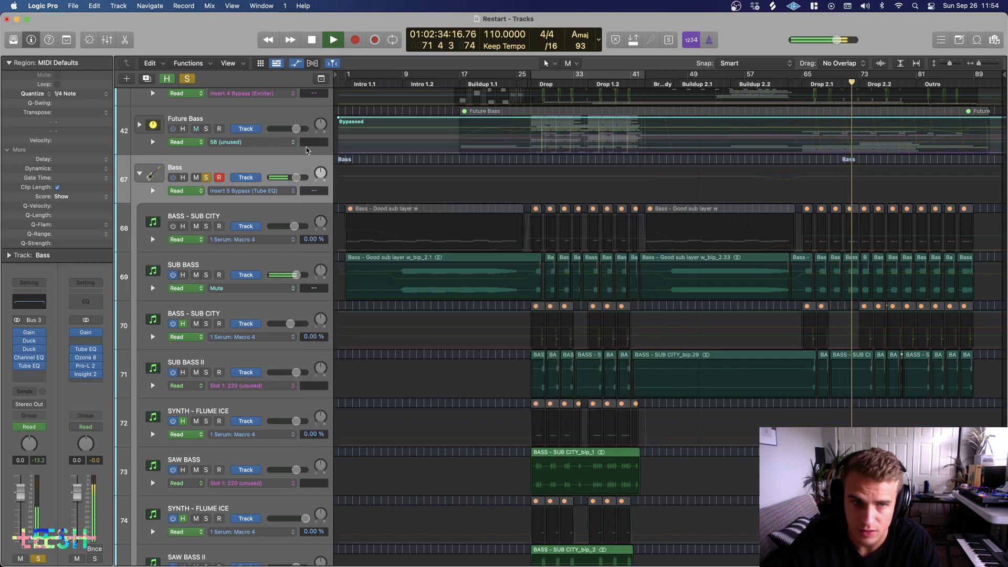
Step: Collapse the Bass stack, play it soloed together with the Snare, Percussion and Future Bass stacks, and stop playback
left_click(205, 178)
scroll(206, 147, "up", 5)
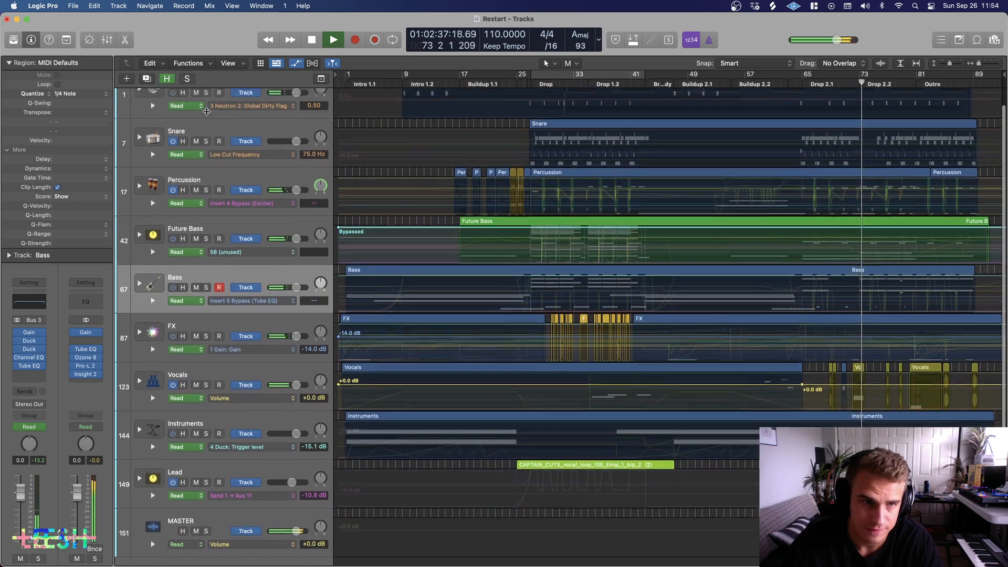
scroll(206, 111, "up", 1)
left_click_drag(206, 111, 209, 307)
scroll(210, 315, "down", 1)
key("space")
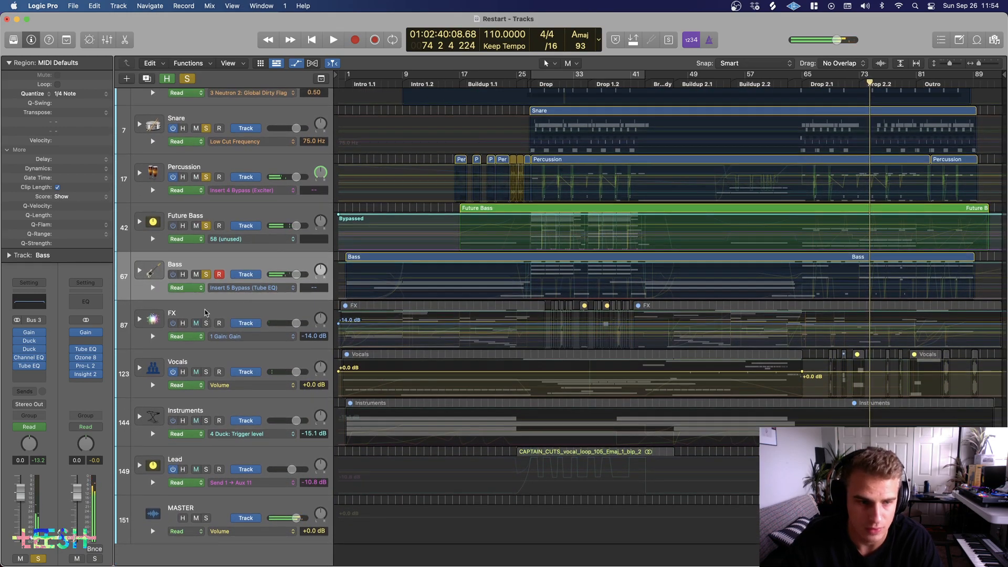
Step: Solo and expand the FX stack, and hide the tracks marked as hidden
left_click(205, 313)
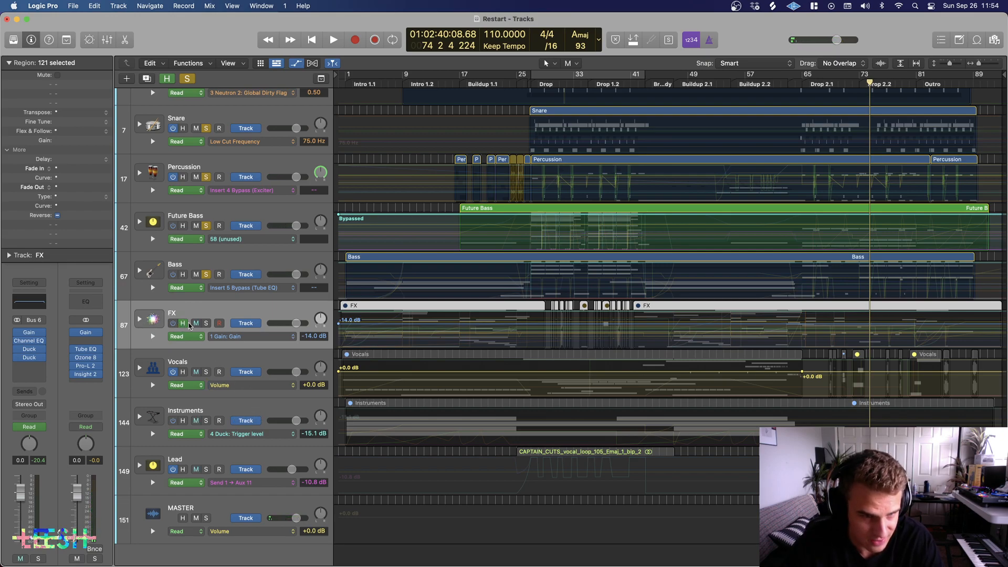
left_click(206, 324)
left_click(140, 318)
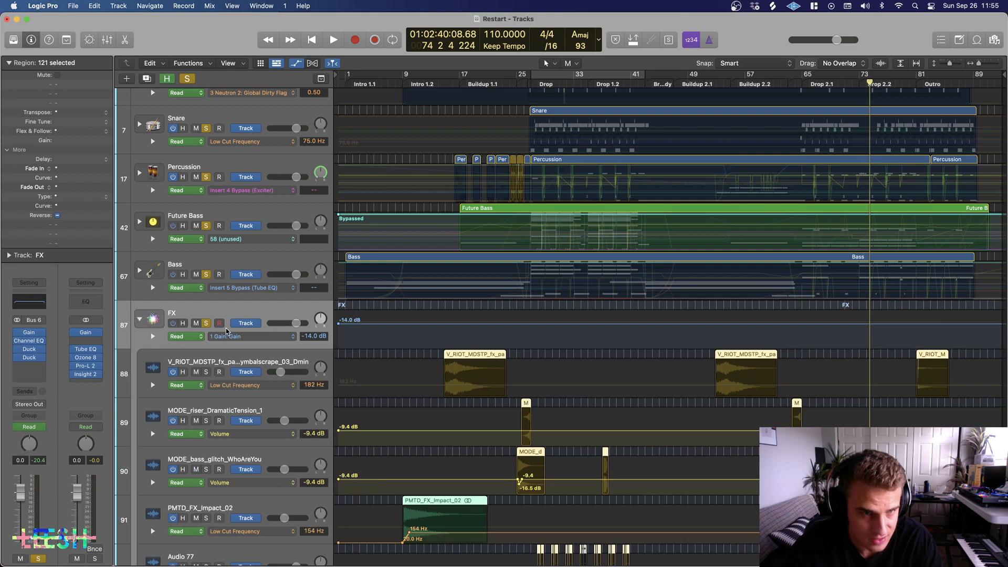
key("h")
scroll(229, 333, "down", 6)
Step: Play the song from the beginning with only the FX stack soloed
key("Return")
key("space")
scroll(220, 273, "up", 5)
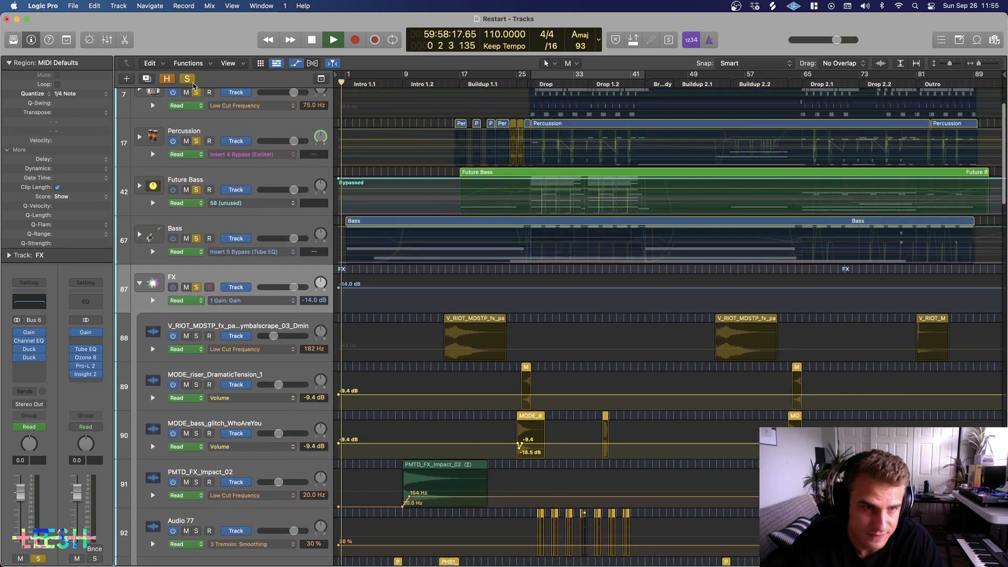
key("s")
key("s")
scroll(351, 339, "down", 10)
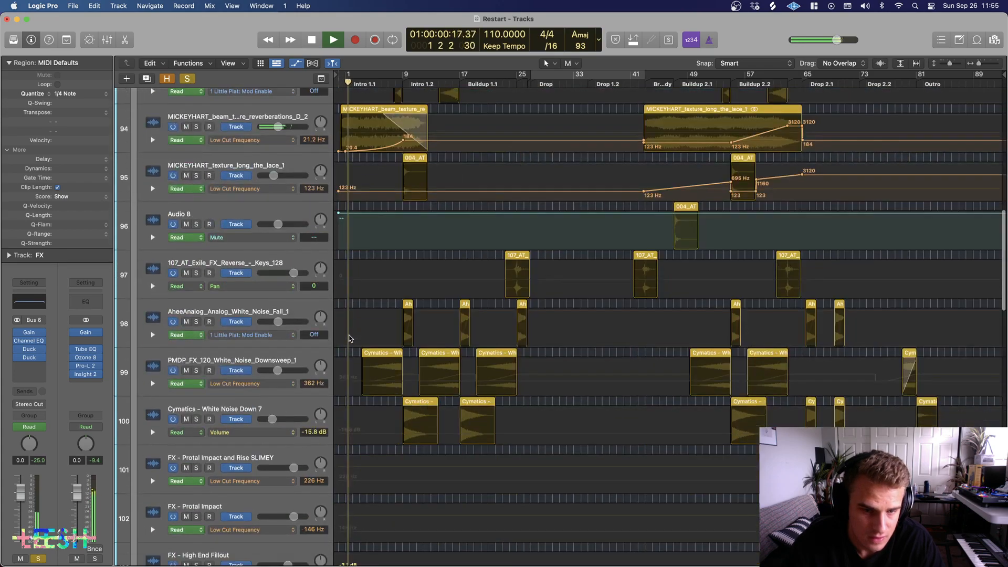
Step: Zoom in on the MICKEYHART beam texture reverberations region in Intro 1.1 and replay the FX from the song's start
left_click(274, 117)
key("z")
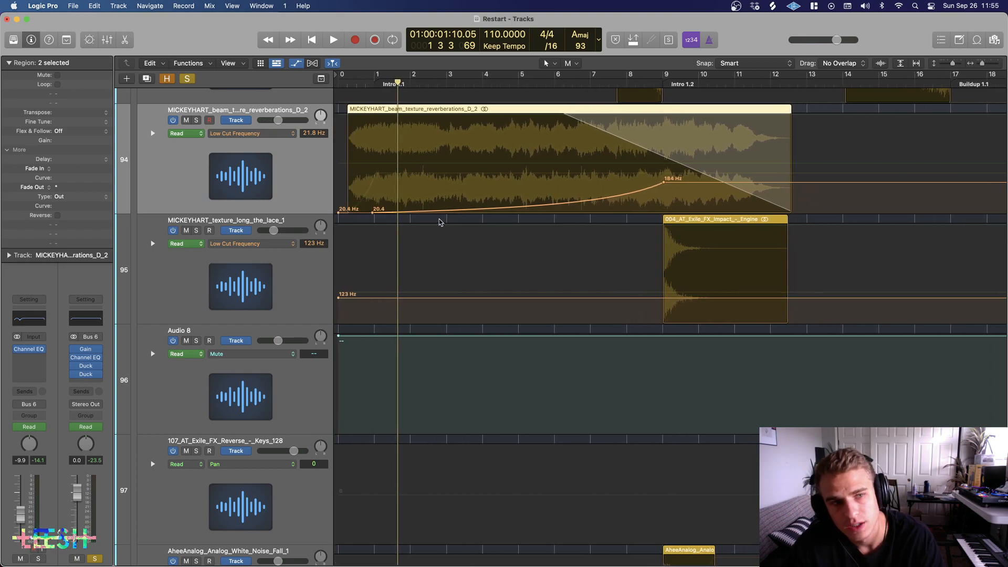
key("Return")
key("space")
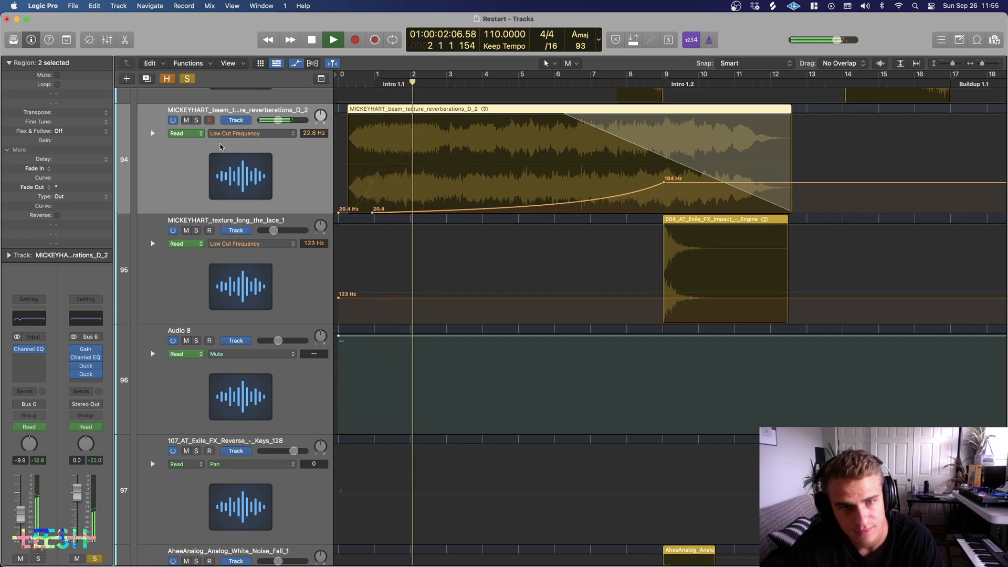
scroll(368, 183, "right", 2)
scroll(470, 207, "up", 5)
scroll(445, 210, "left", 2)
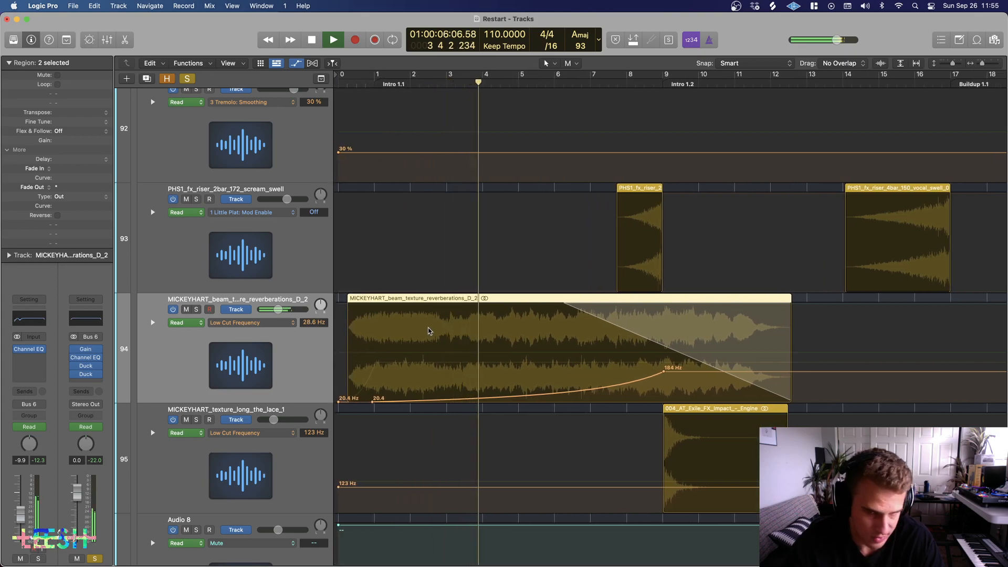
Step: Find the nw_seclusion_90_vocal_loop_oh_G track in the FX stack, solo it and play it alone from the song's start
scroll(525, 332, "down", 2)
scroll(451, 336, "up", 13)
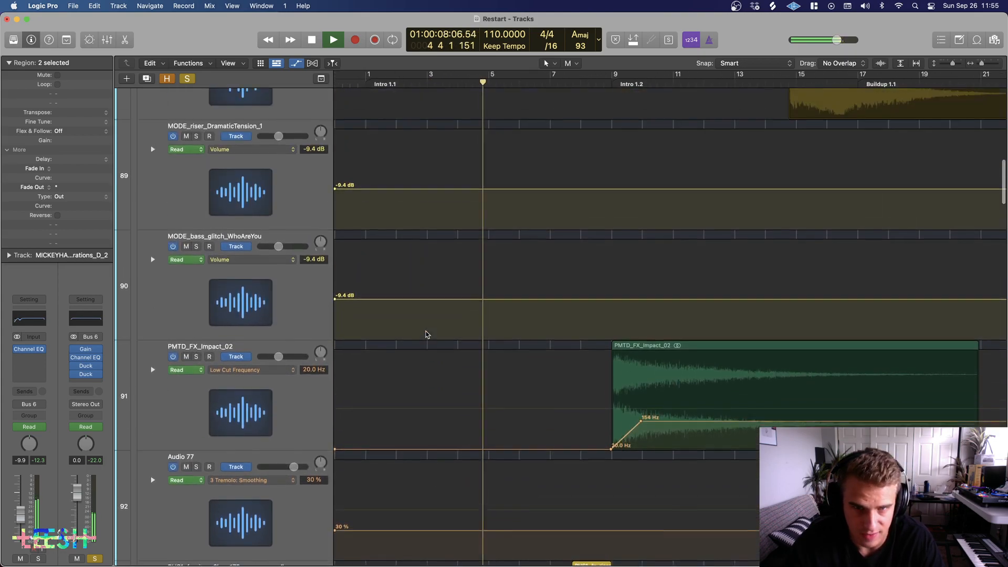
scroll(419, 335, "down", 15)
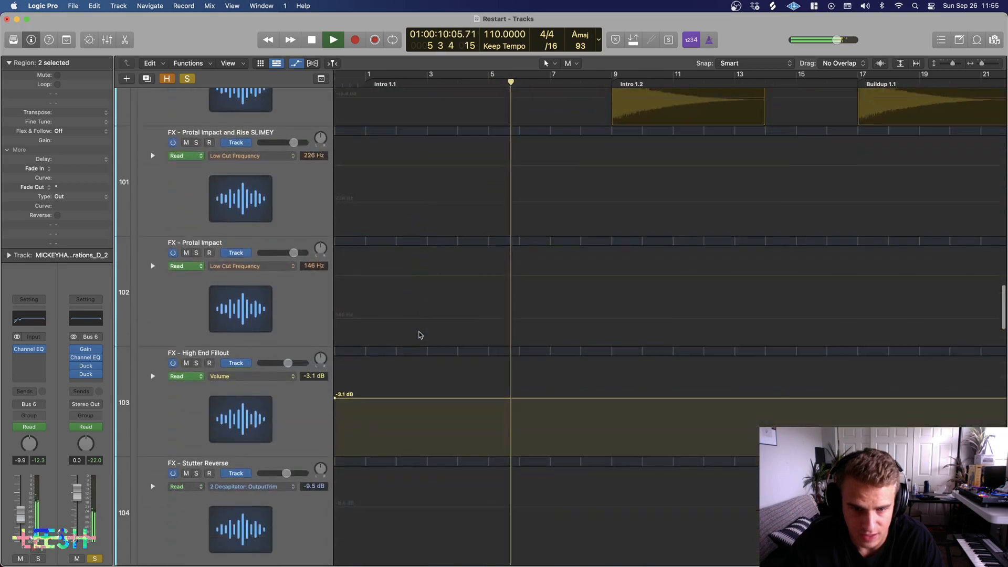
scroll(419, 334, "down", 2)
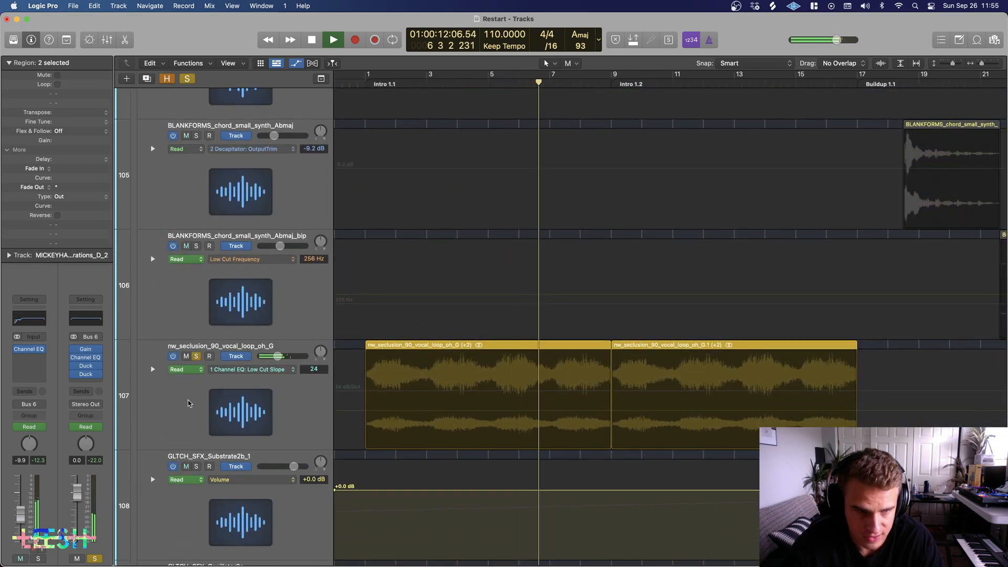
left_click(194, 380)
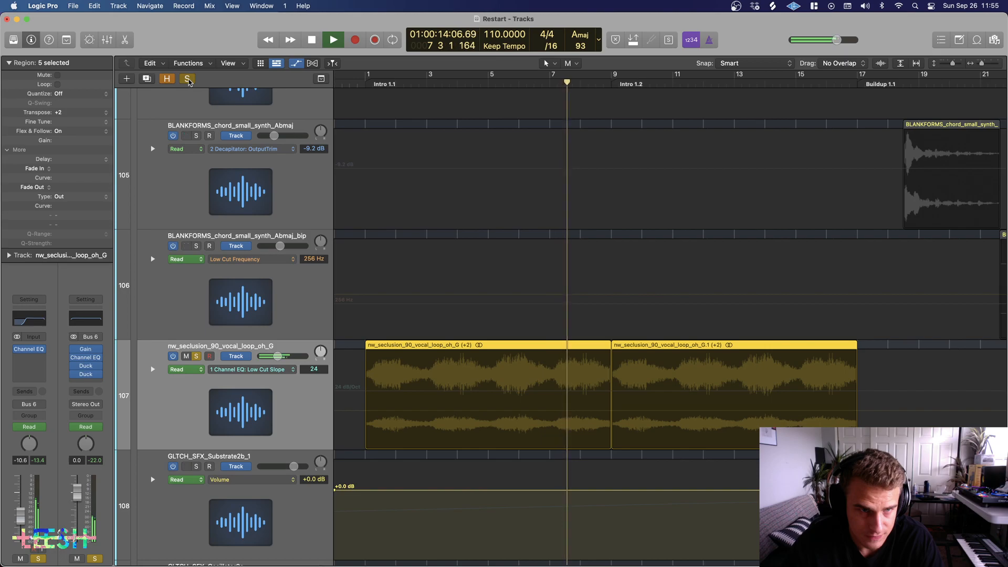
key("s")
left_click(195, 357)
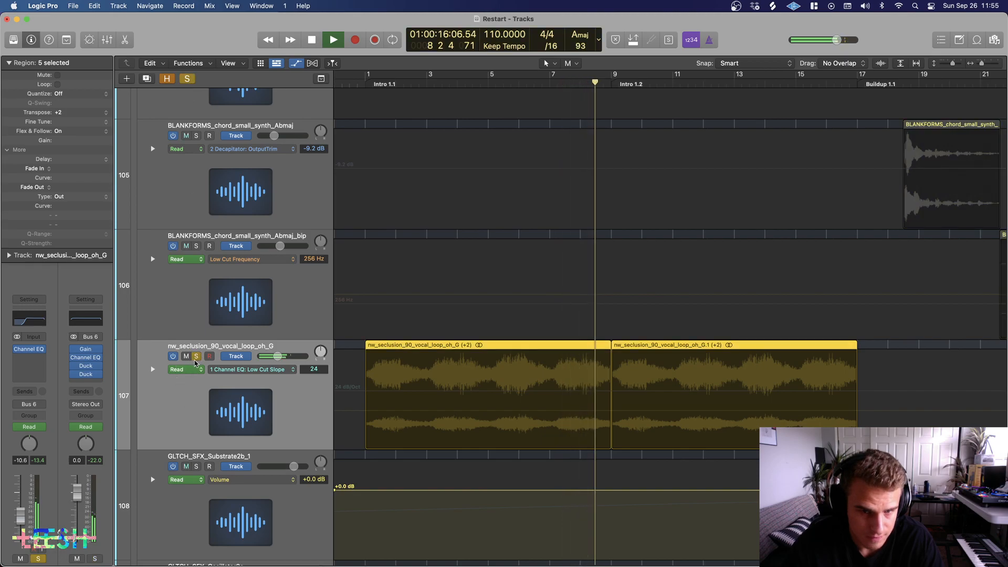
key("Return")
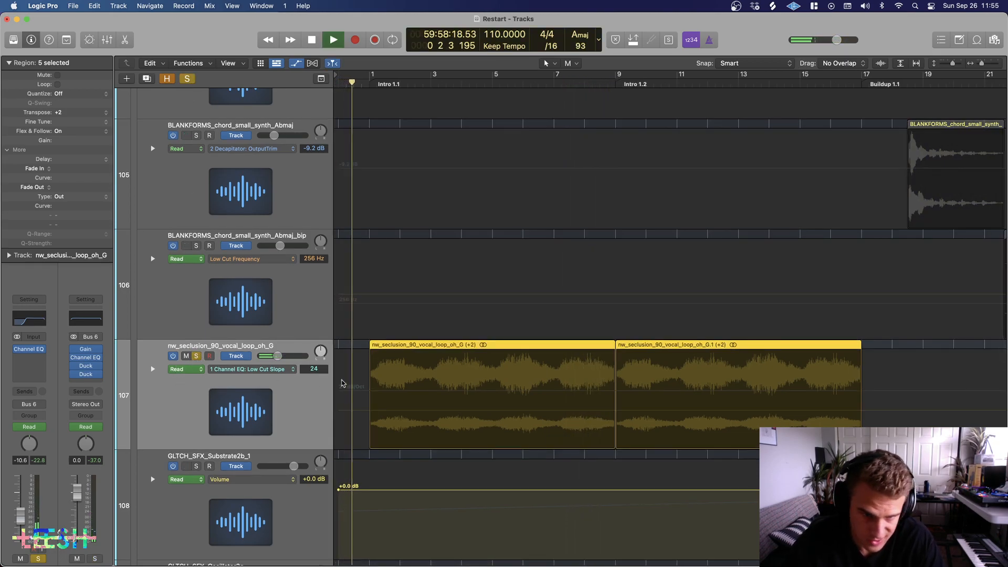
scroll(411, 386, "up", 2)
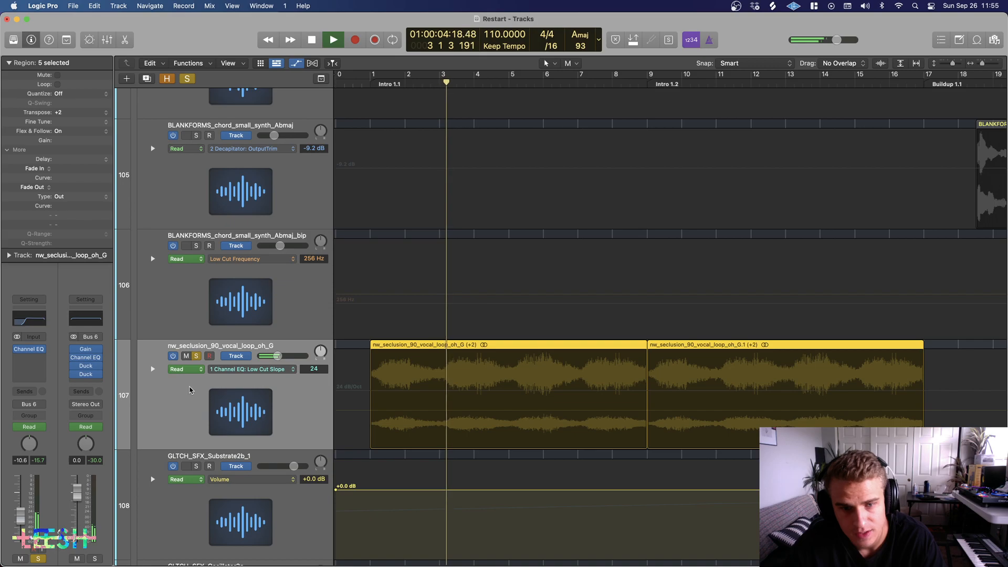
Step: Remove the vocal loop's solo, hide the track automation and solo the whole FX stack again
left_click(196, 356)
scroll(394, 379, "down", 3)
scroll(394, 379, "down", 8)
scroll(232, 212, "up", 10)
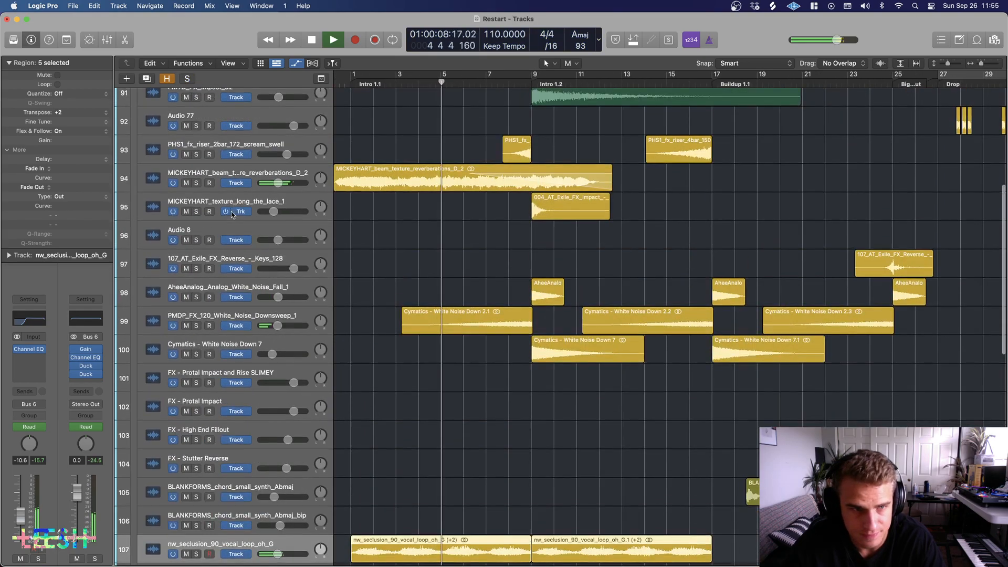
left_click(196, 250)
Step: Find the NT_Fm_ChatterAtmos_11 track in the FX stack, solo it and play it alone from the song's start
scroll(398, 309, "down", 8)
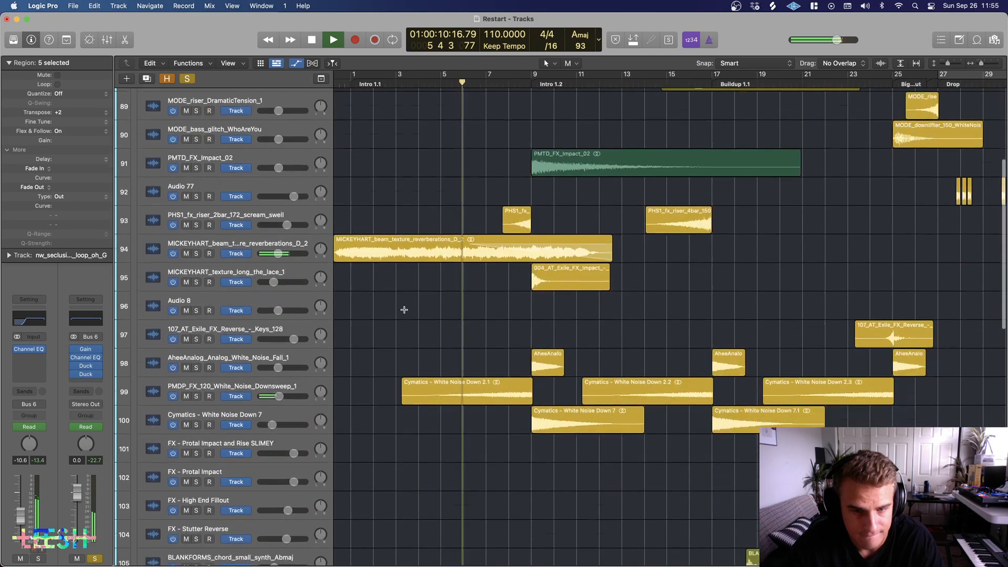
scroll(405, 312, "down", 2)
scroll(407, 312, "down", 10)
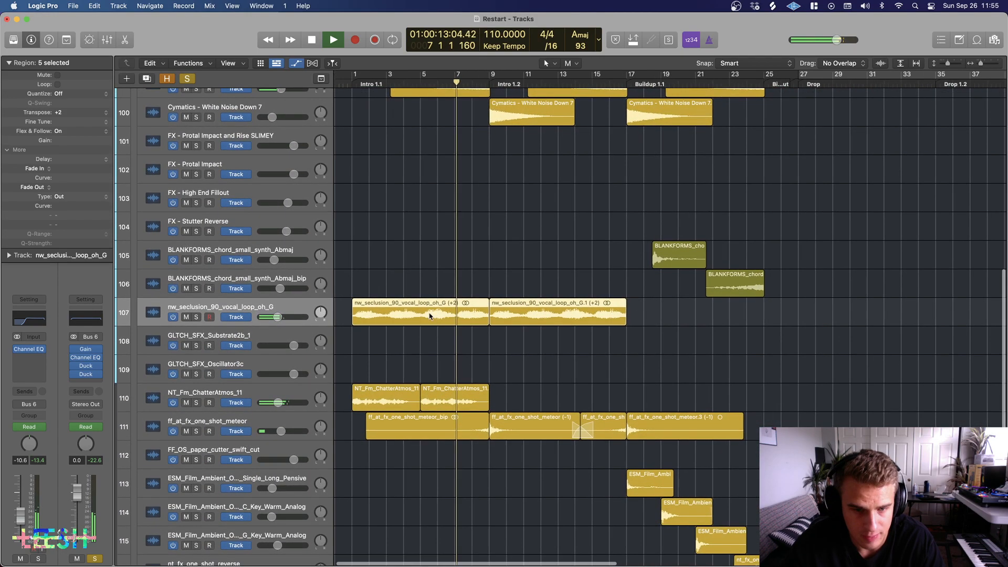
left_click(247, 394)
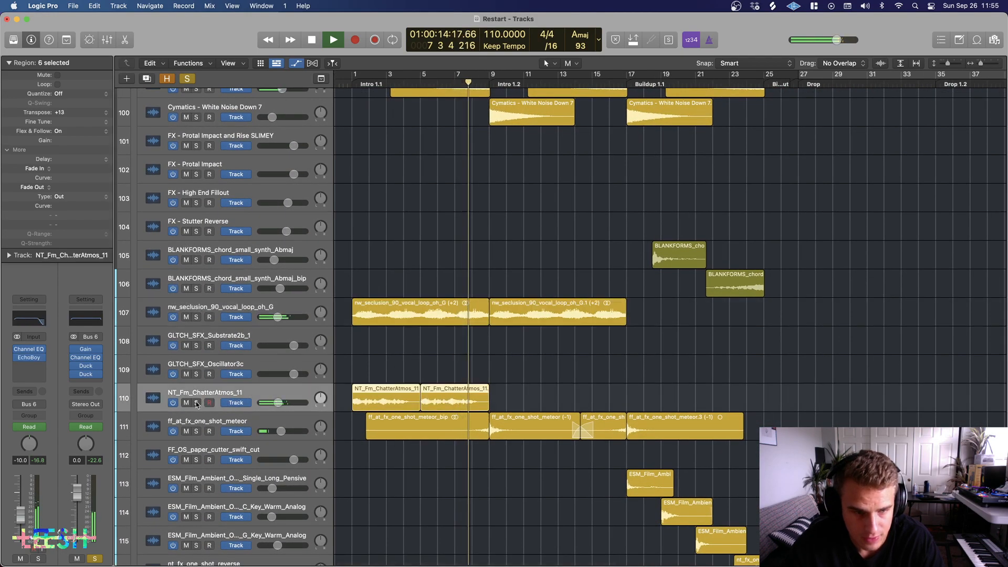
left_click(197, 403)
key("Return")
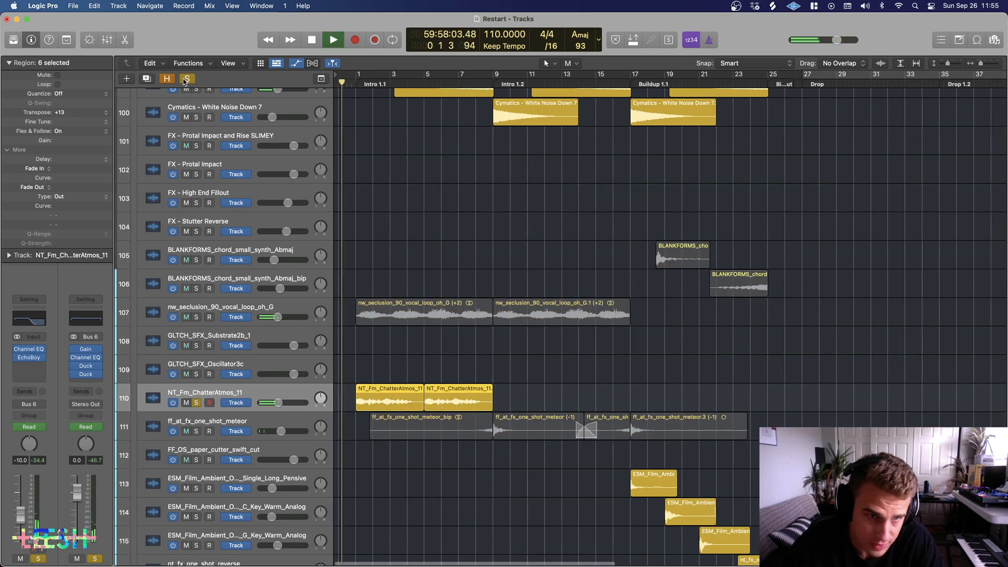
left_click(197, 403)
left_click(197, 402)
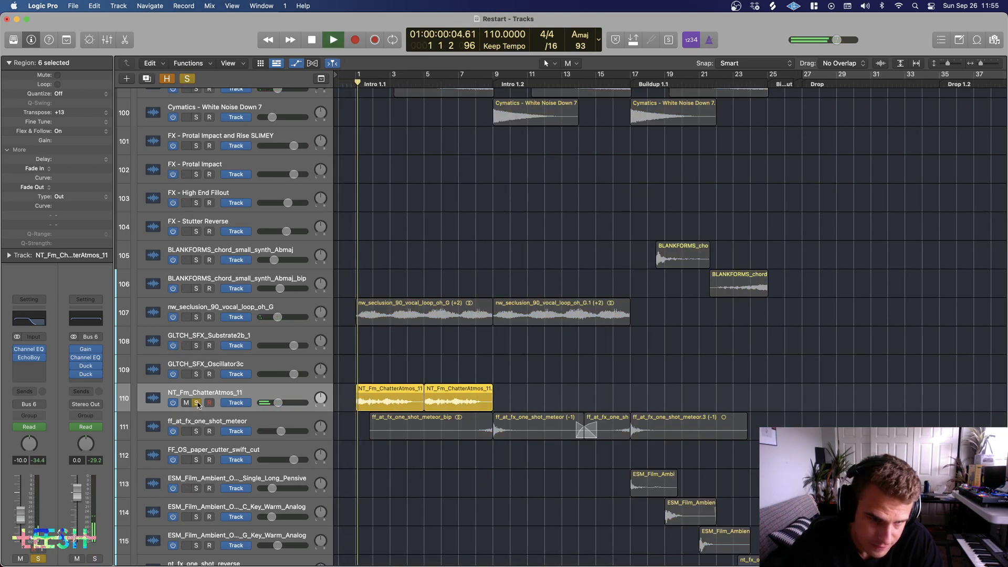
Step: Show the track automation while the chatter atmosphere plays, and remove the solo from NT_Fm_ChatterAtmos_11
key("a")
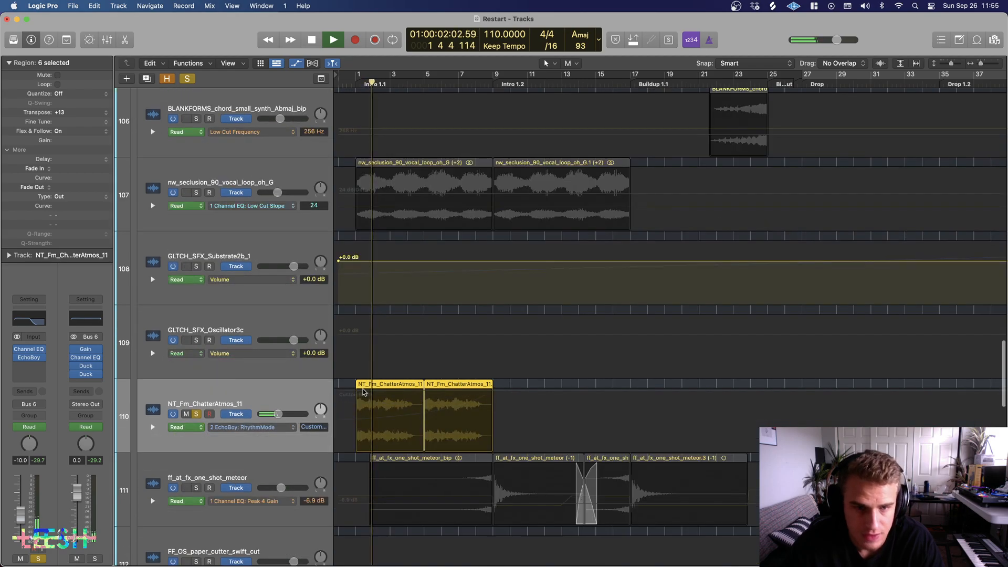
scroll(364, 392, "down", 3)
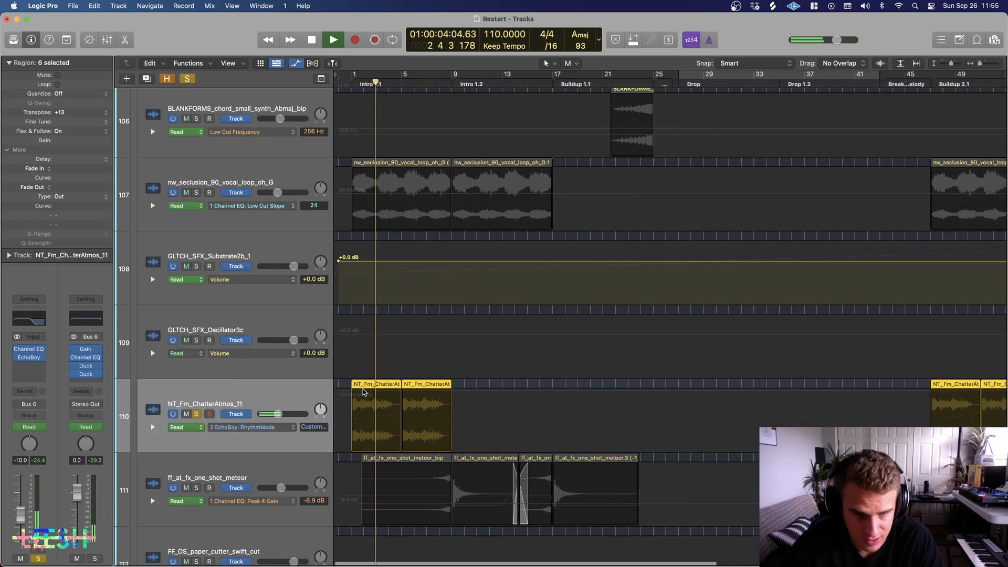
left_click(197, 415)
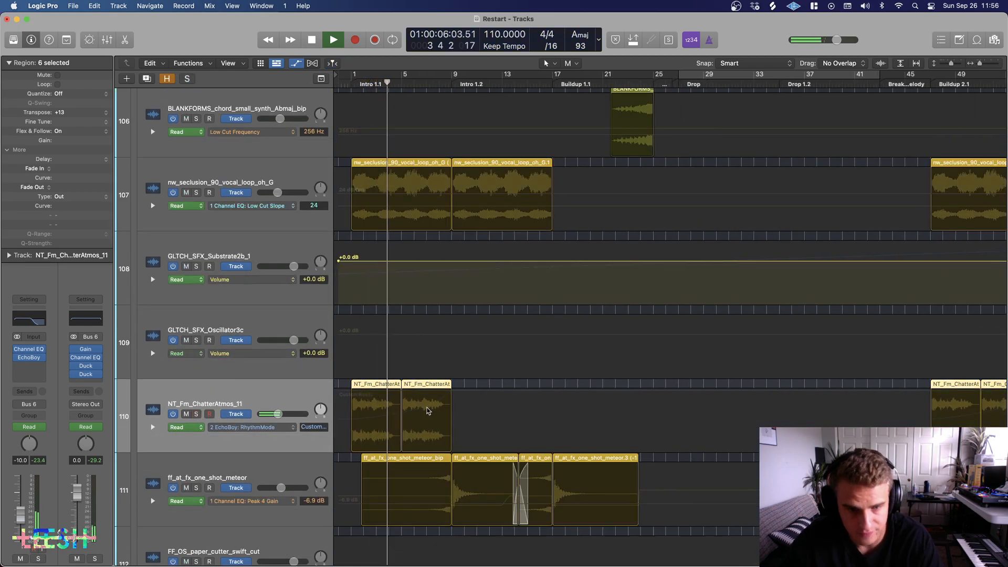
Step: Return to the FX stack's main track, hide the track automation and solo the whole stack
key("super+Up")
scroll(429, 410, "down", 3)
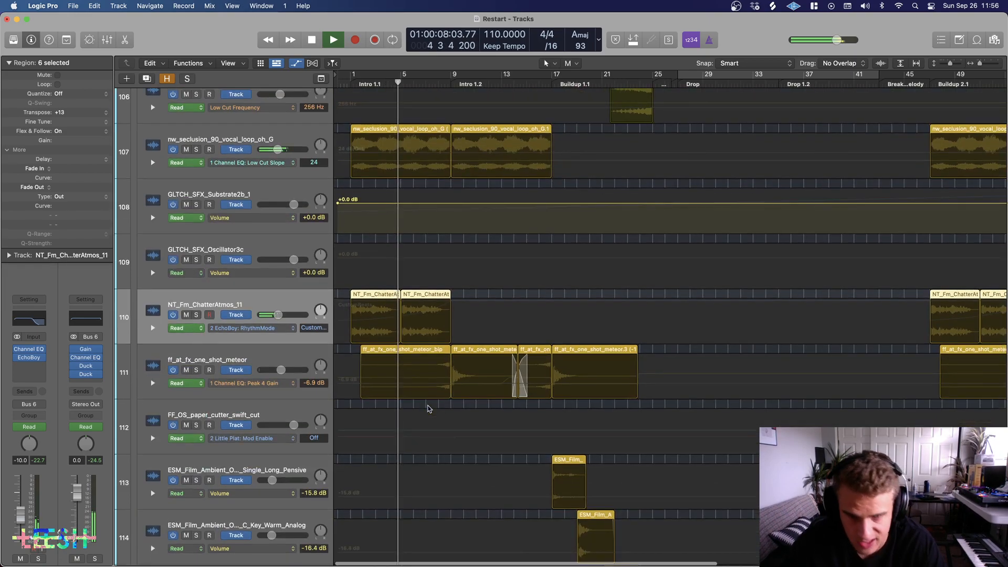
scroll(429, 409, "up", 1)
key("super+Up")
key("super+Left")
key("super+Left")
key("super+Left")
scroll(430, 409, "up", 4)
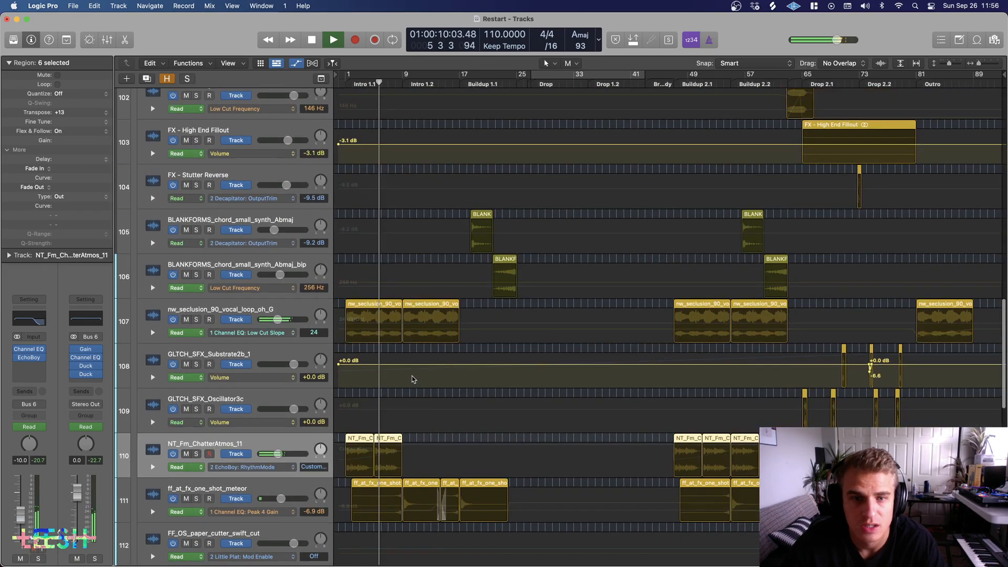
scroll(405, 377, "up", 4)
scroll(395, 377, "up", 10)
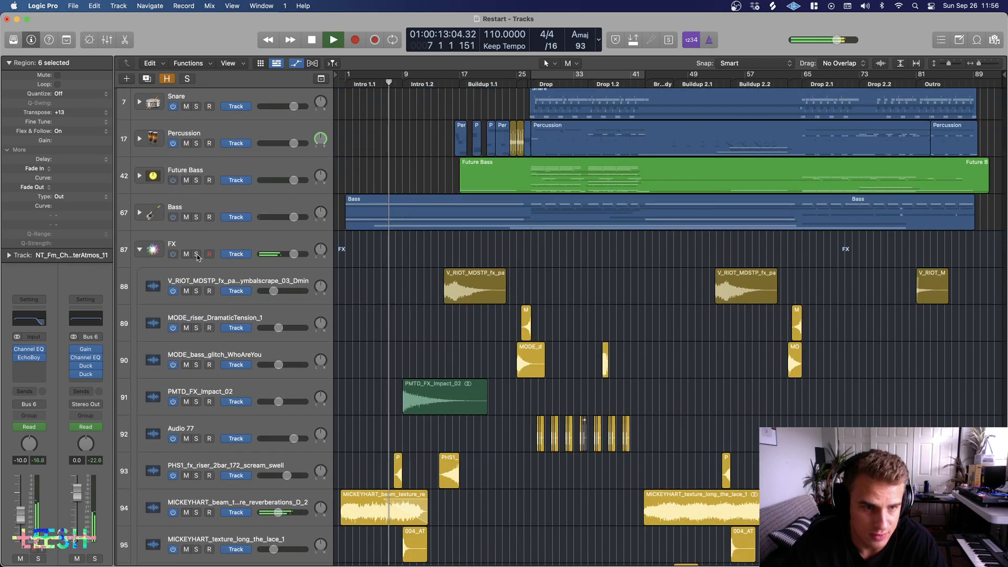
left_click(196, 254)
Step: Examine the FX stack's impact, riser, white noise and texture regions as playback moves through Intro 1.2
scroll(375, 320, "down", 10)
key("super+Right")
key("super+Right")
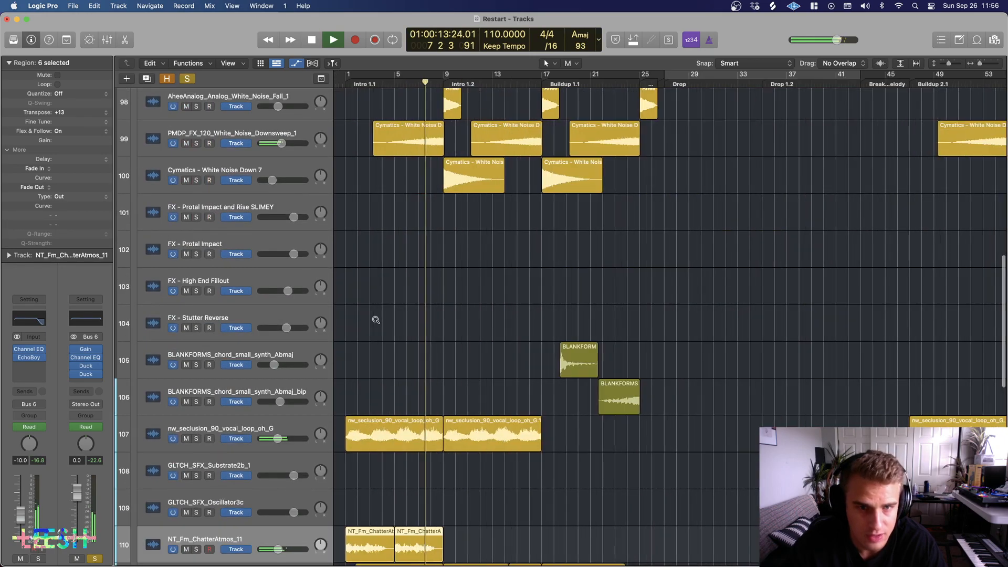
scroll(464, 329, "up", 2)
scroll(464, 329, "up", 3)
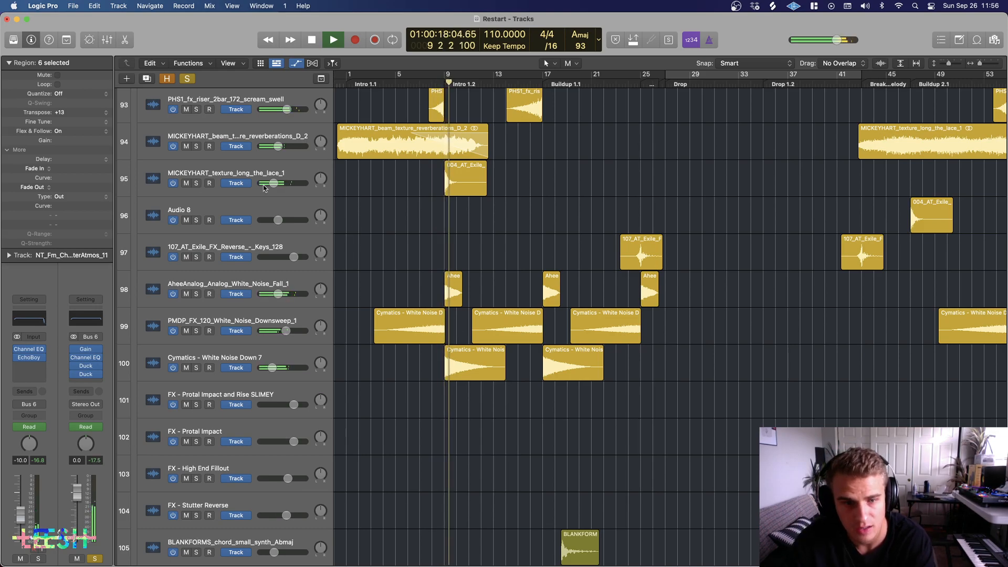
scroll(475, 269, "down", 4)
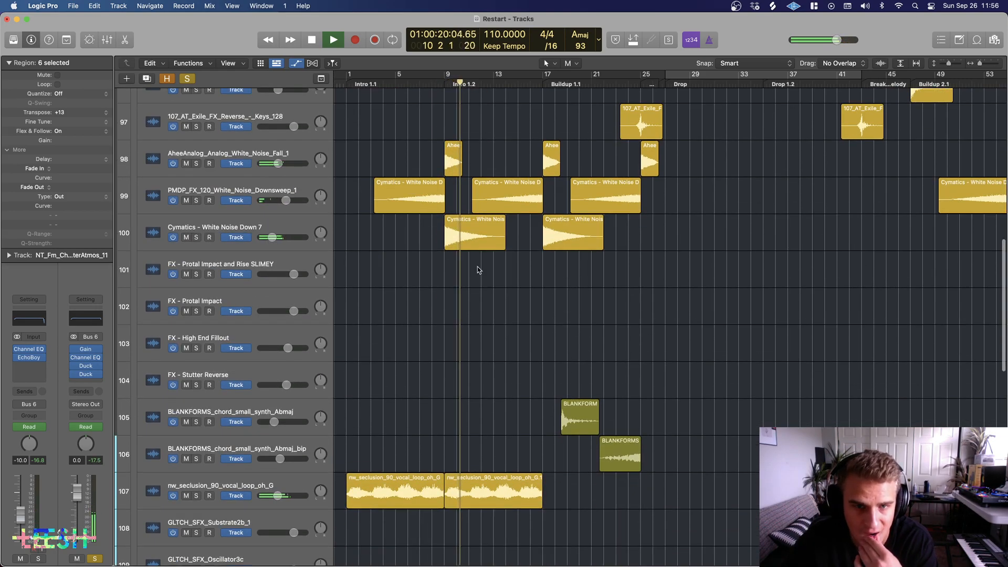
scroll(479, 270, "up", 6)
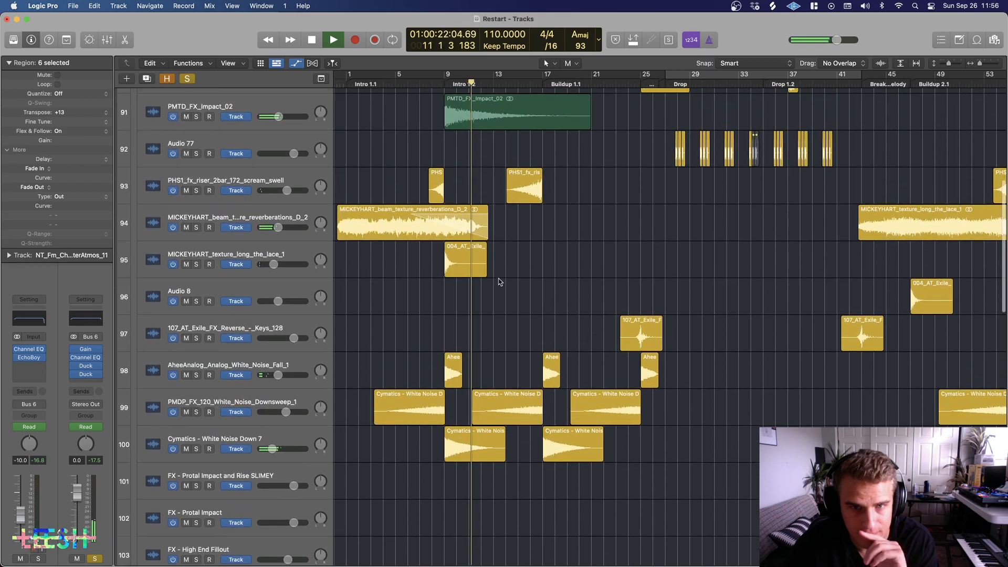
scroll(493, 263, "up", 3)
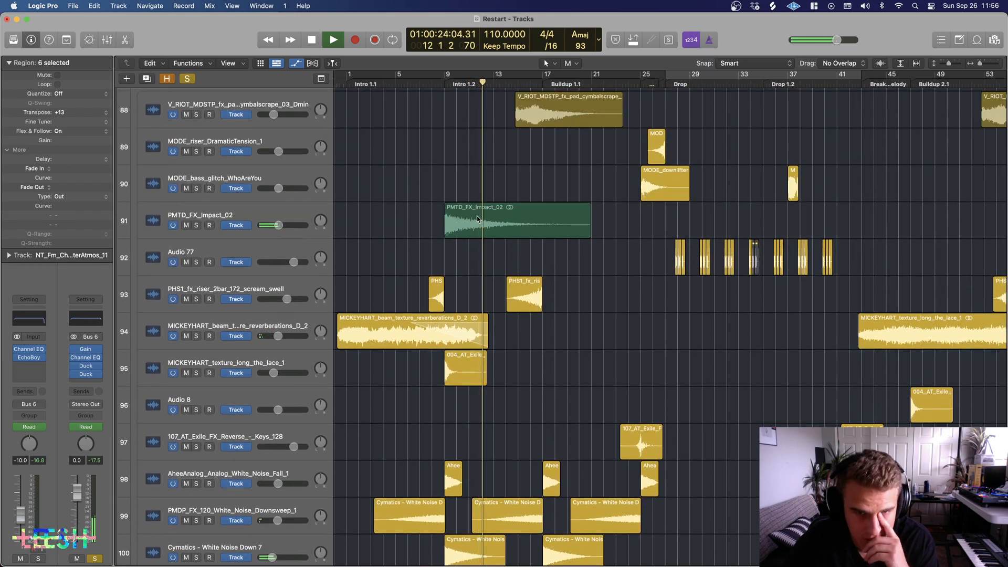
scroll(494, 467, "down", 15)
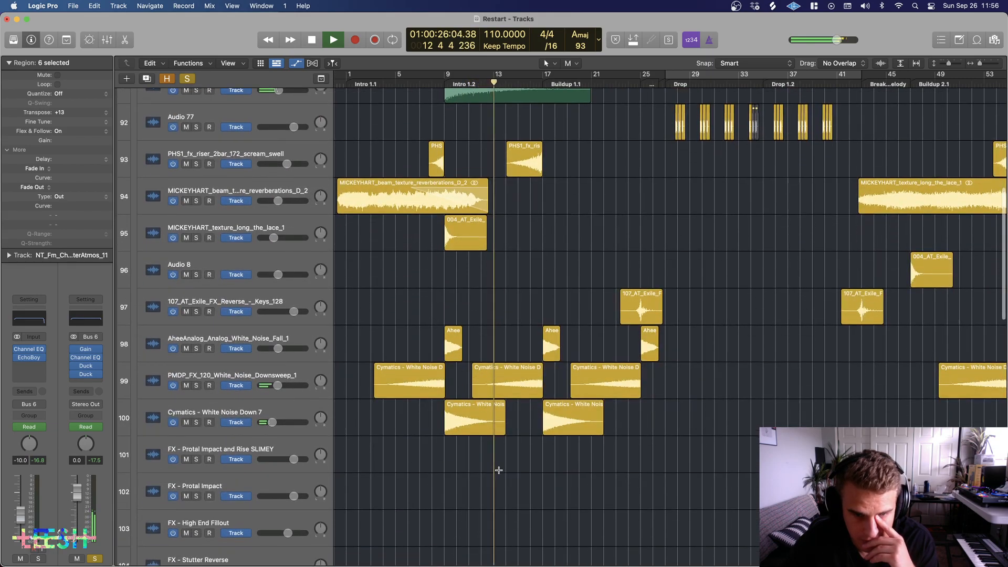
scroll(495, 460, "down", 8)
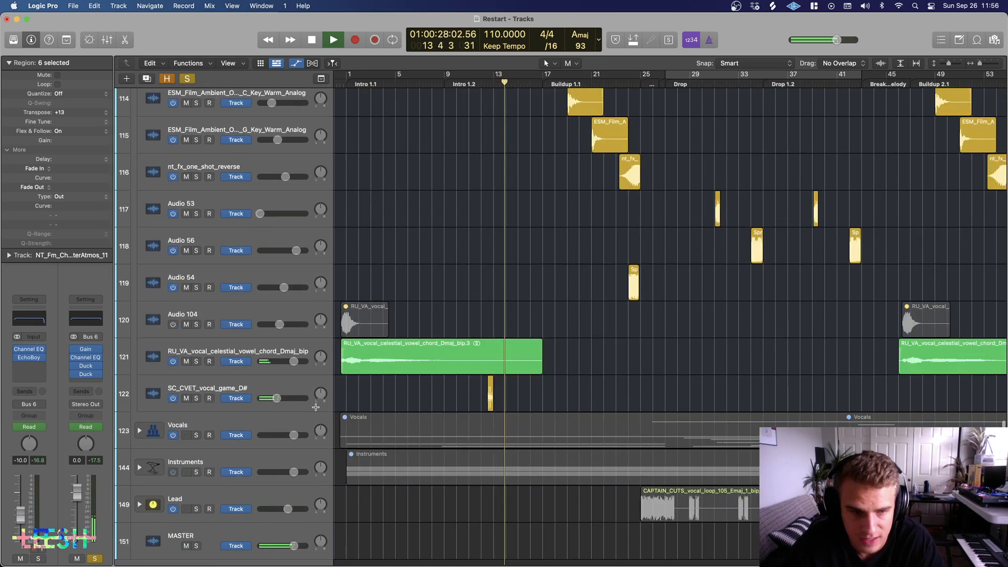
Step: Solo the SC_CVET_vocal_game_D# track and play its short vocal region in Intro 1.2 from bar 12
key("space")
left_click(348, 407)
key("s")
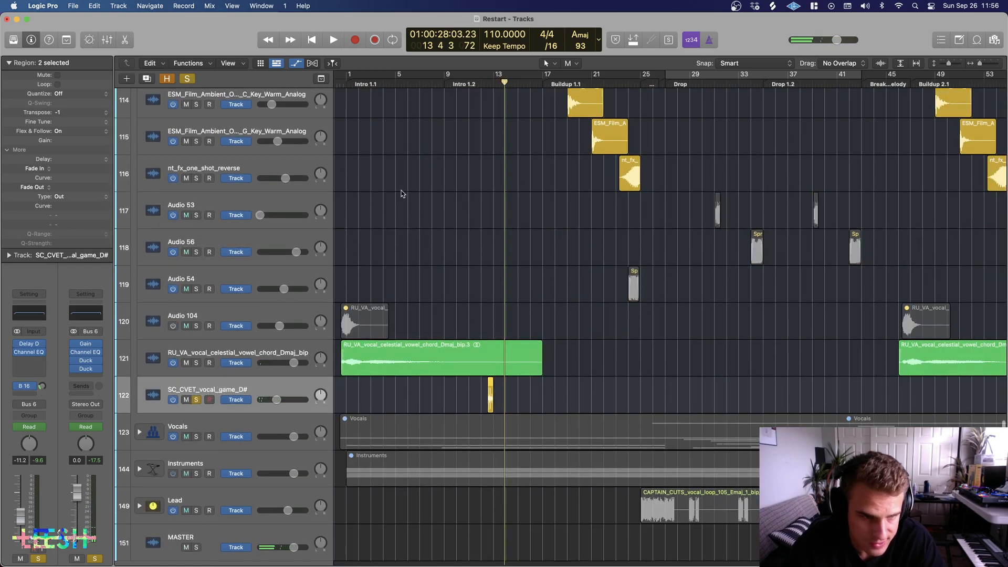
key("space")
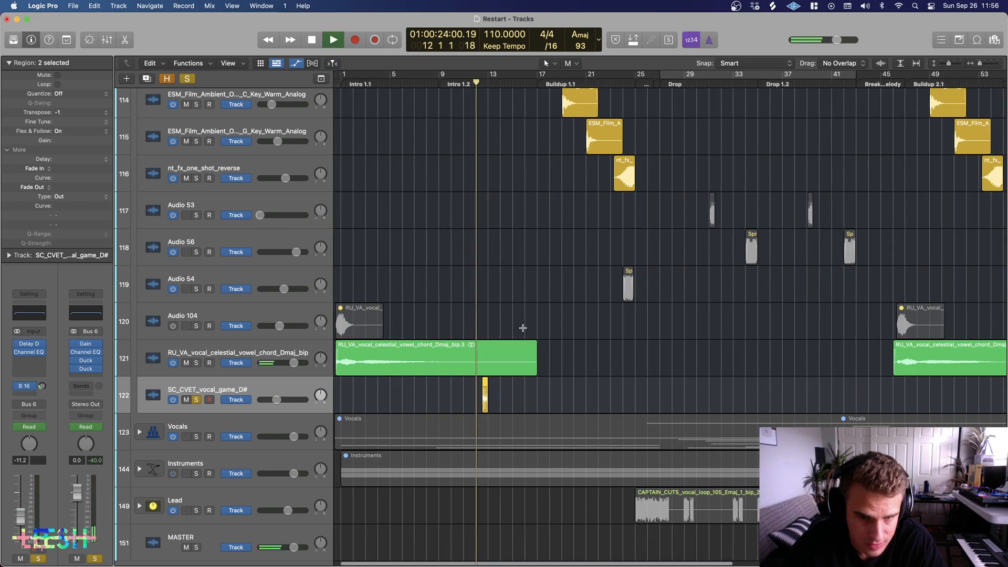
key("super+Right")
key("super+Right")
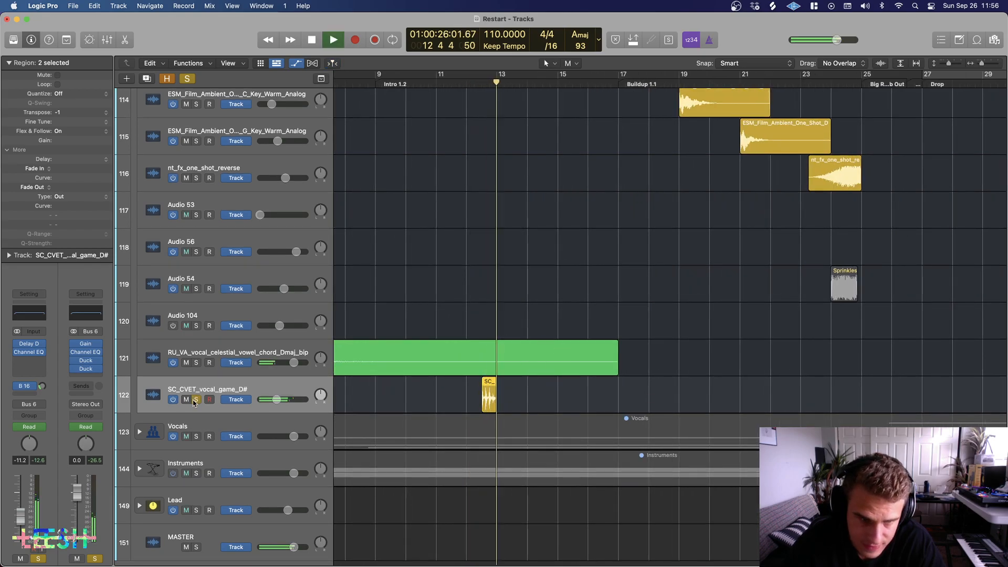
Step: Remove the solo from SC_CVET_vocal_game_D# and select the V_RIOT_MDSTP cymbalscrape pad track playing into Buildup 1.1
key("super+Left")
scroll(572, 366, "up", 10)
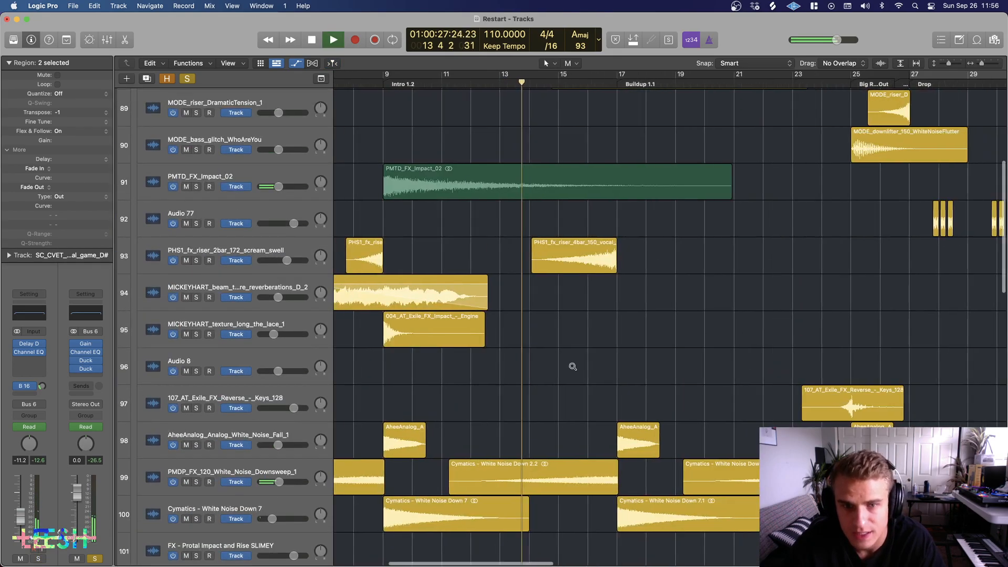
scroll(573, 369, "down", 8)
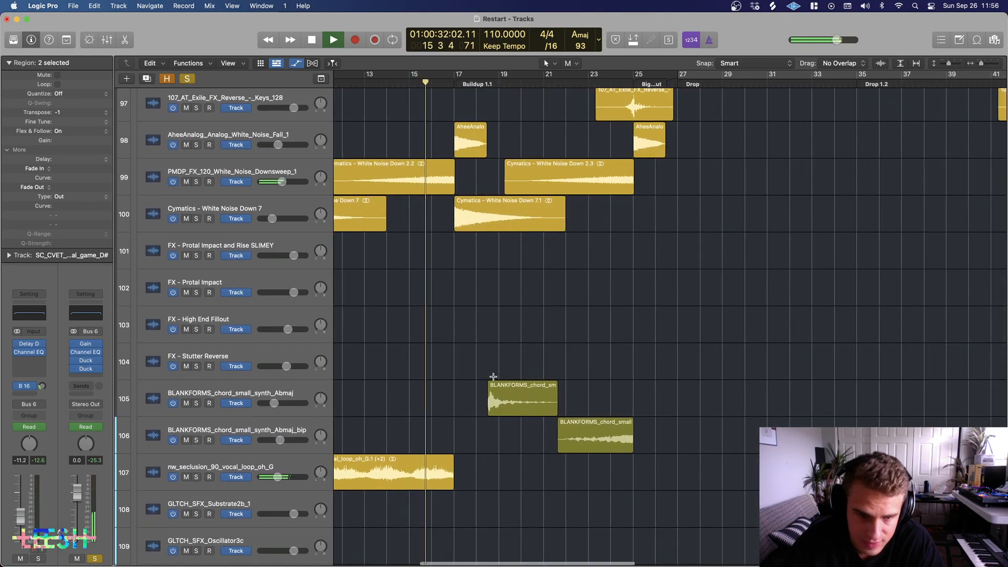
scroll(468, 397, "down", 6)
scroll(441, 391, "down", 10)
scroll(417, 389, "up", 14)
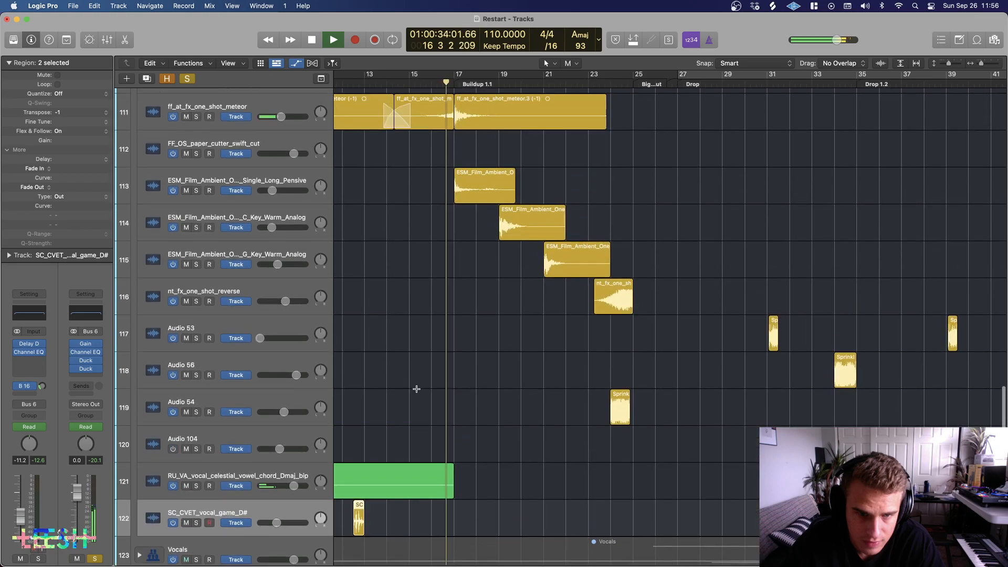
scroll(420, 387, "up", 12)
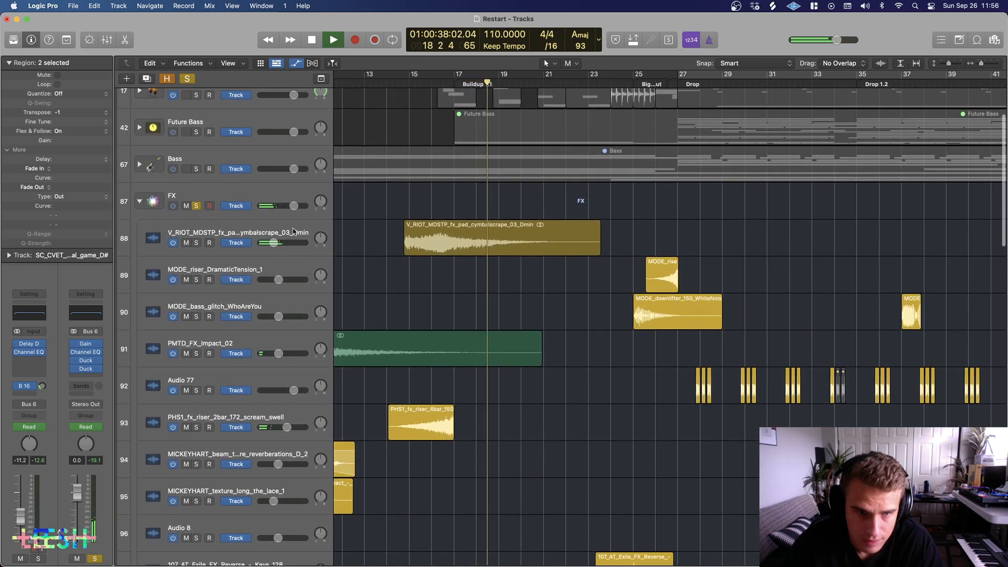
left_click(294, 231)
Step: Select the BLANKFORMS_chord_small_synth_Abmaj track in Buildup 1.1 and inspect its PanCake2 panning curve
scroll(518, 322, "down", 12)
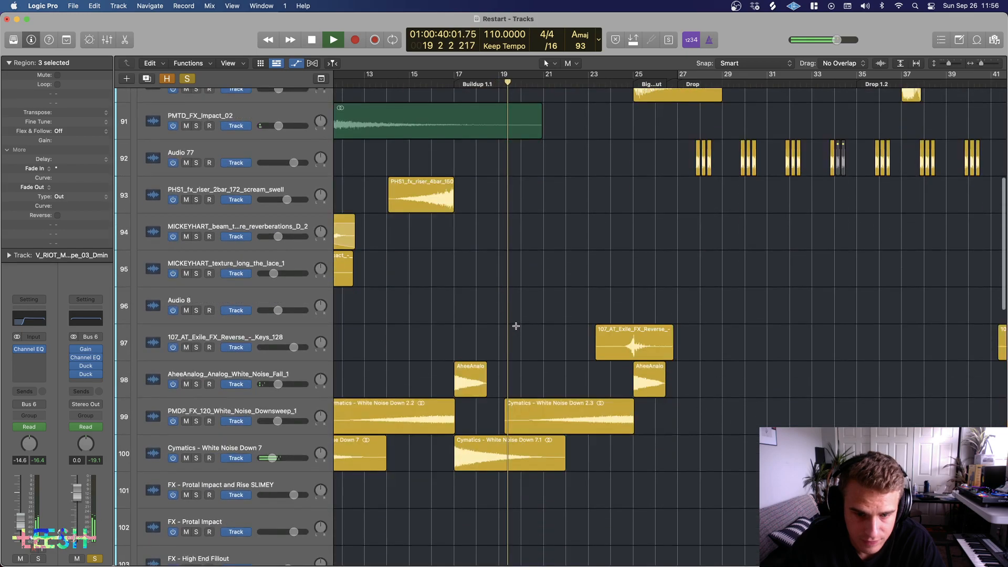
scroll(502, 343, "down", 1)
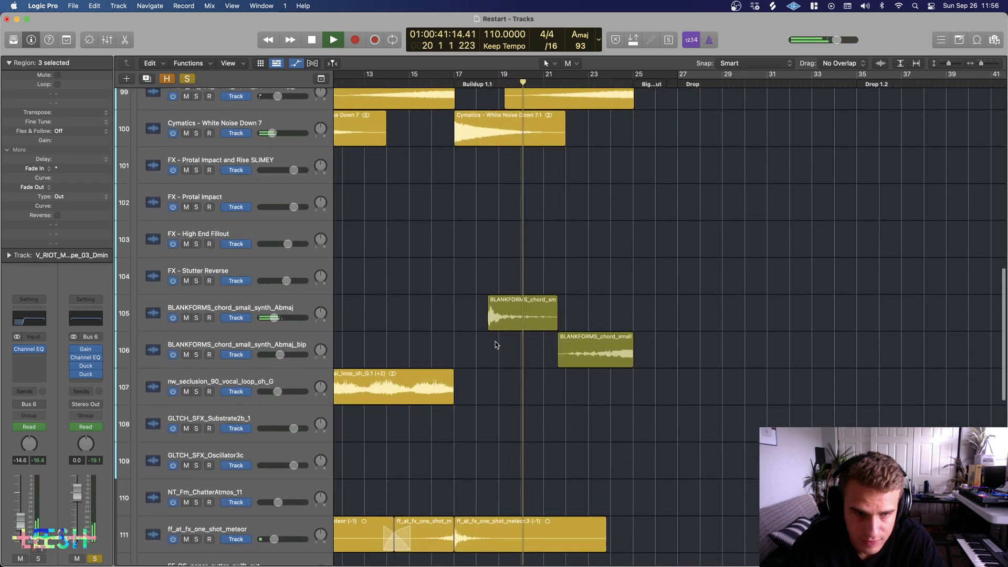
left_click(264, 304)
key("super+Right")
key("super+Right")
key("super+Right")
scroll(479, 327, "right", 1)
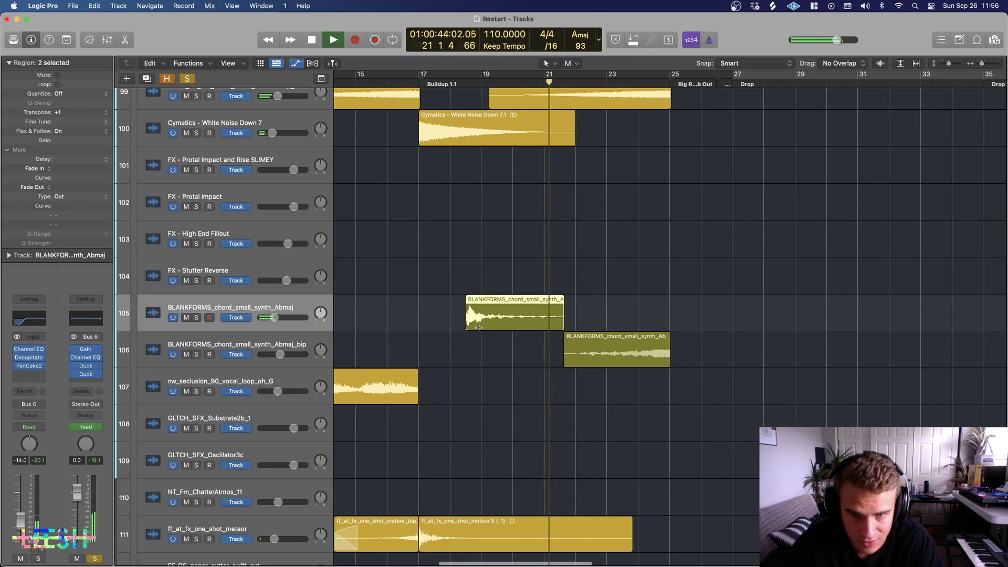
key("super+Right")
scroll(547, 334, "right", 2)
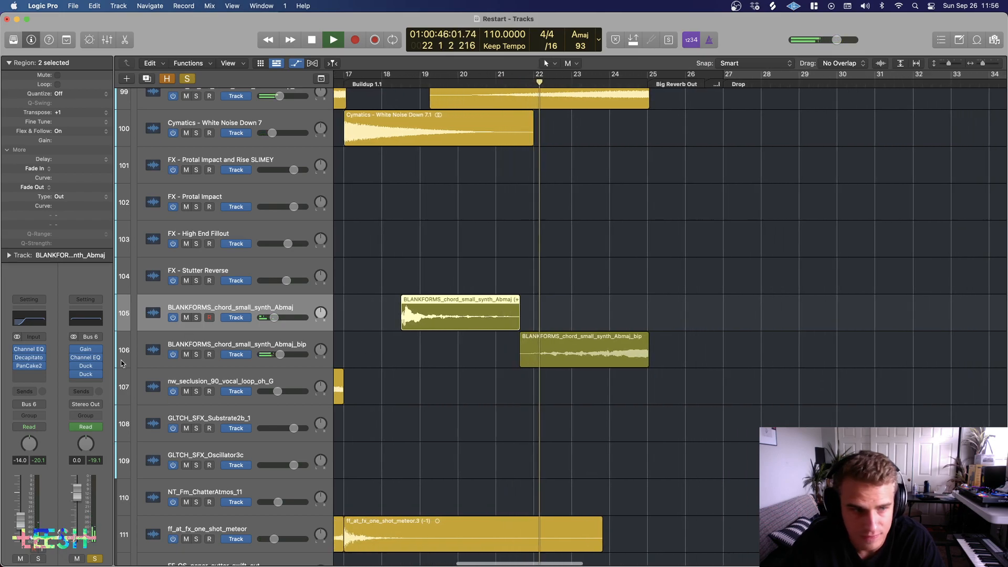
left_click(30, 367)
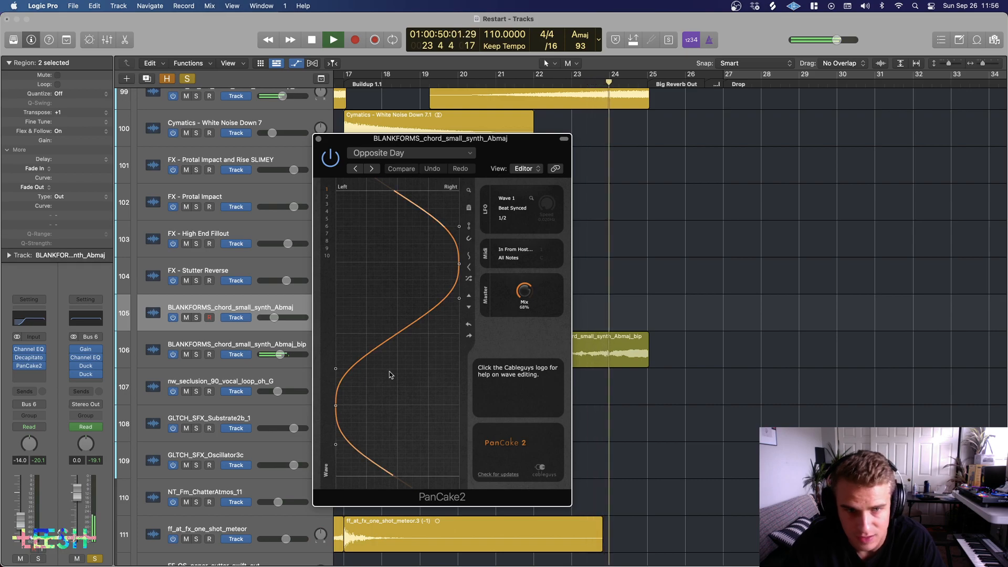
left_click(318, 139)
Step: Follow the FX regions through Big Reverb Out into the Drop and select the Audio 77 track
key("super+Left")
scroll(639, 252, "up", 8)
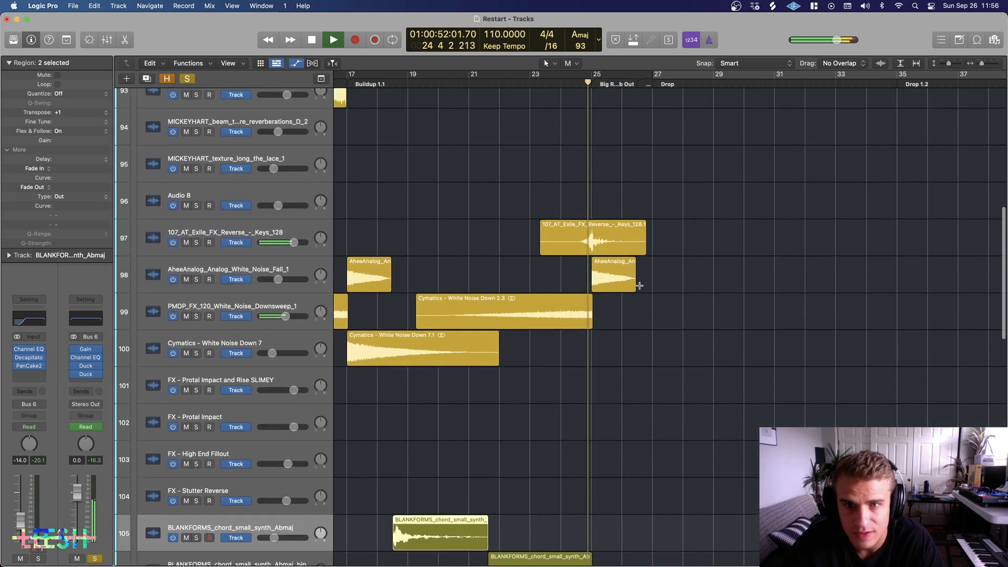
scroll(443, 294, "right", 5)
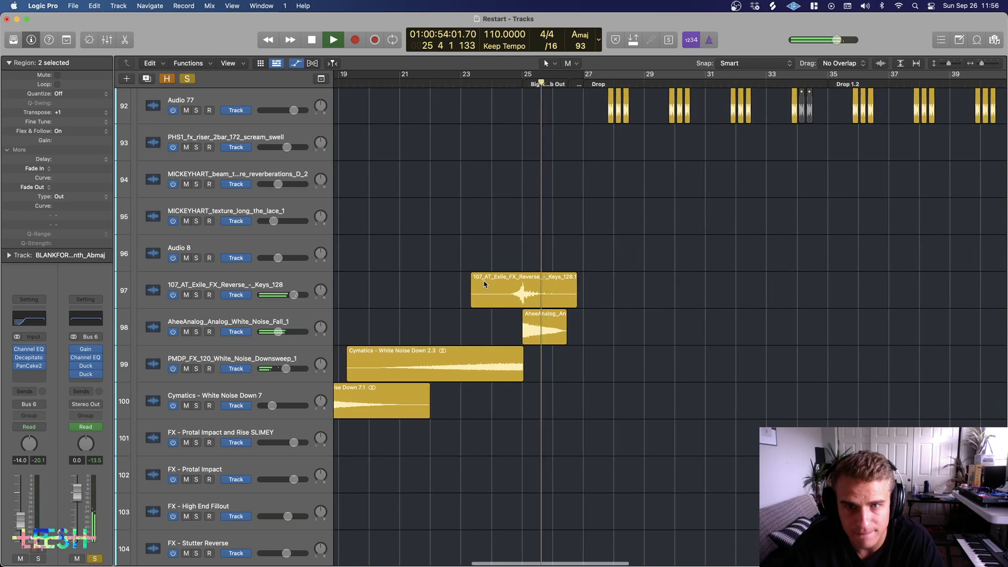
scroll(502, 295, "right", 2)
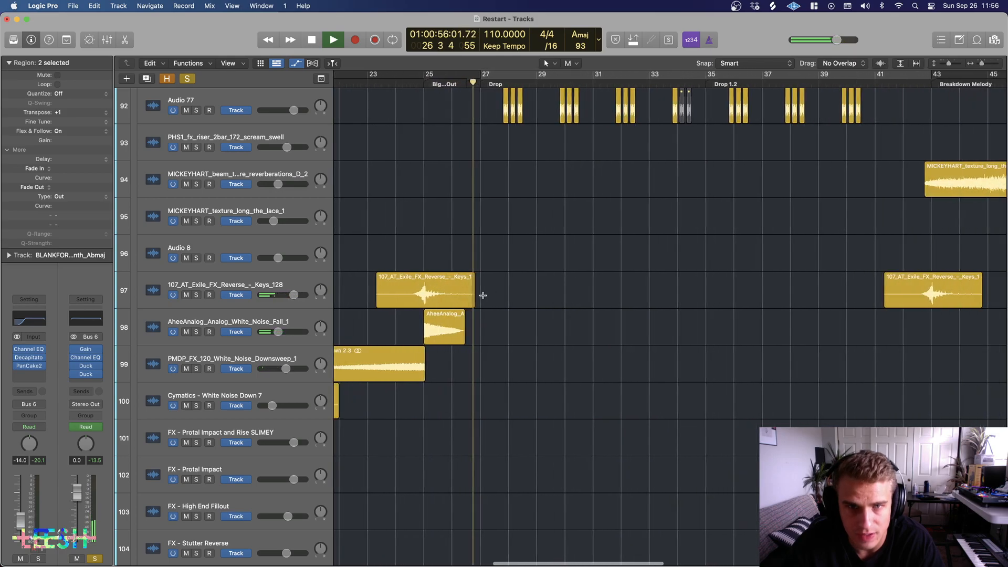
scroll(482, 297, "up", 10)
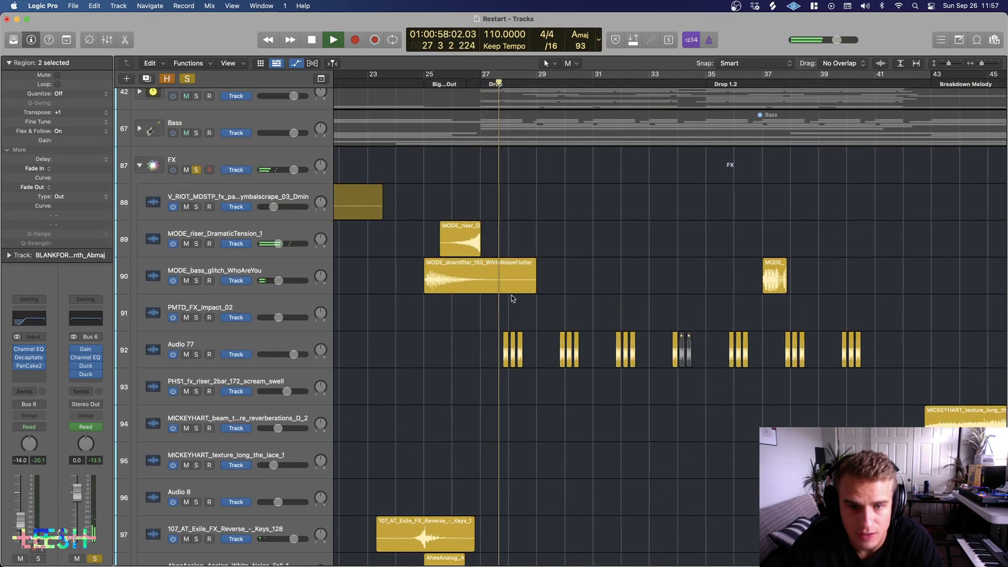
key("super+Right")
left_click(262, 348)
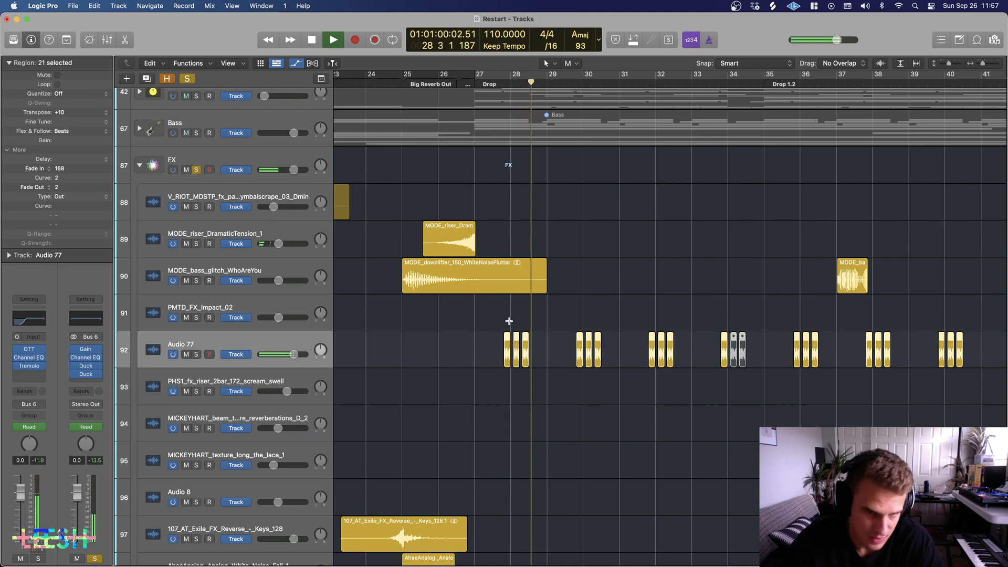
Step: Play the FX stack from bar 37 in Drop 1.2 to hear the MODE_bass_glitch_WhoAreYou region
scroll(578, 326, "right", 3)
key("super+Right")
key("super+Right")
key("super+Left")
key("super+Left")
key("super+Left")
key("super+Left")
scroll(576, 338, "down", 5)
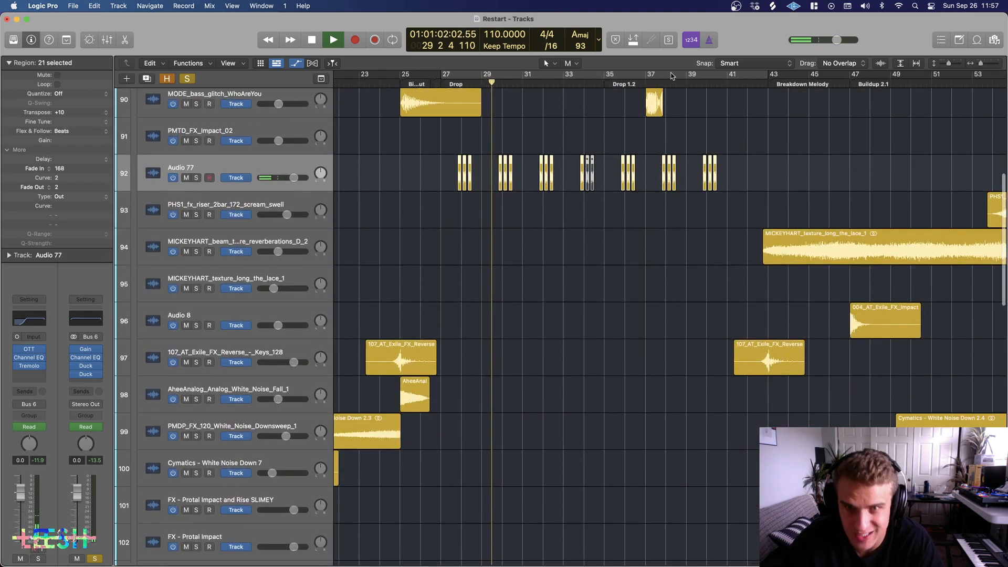
left_click(637, 83)
key("super+Right")
key("super+Right")
scroll(612, 145, "right", 2)
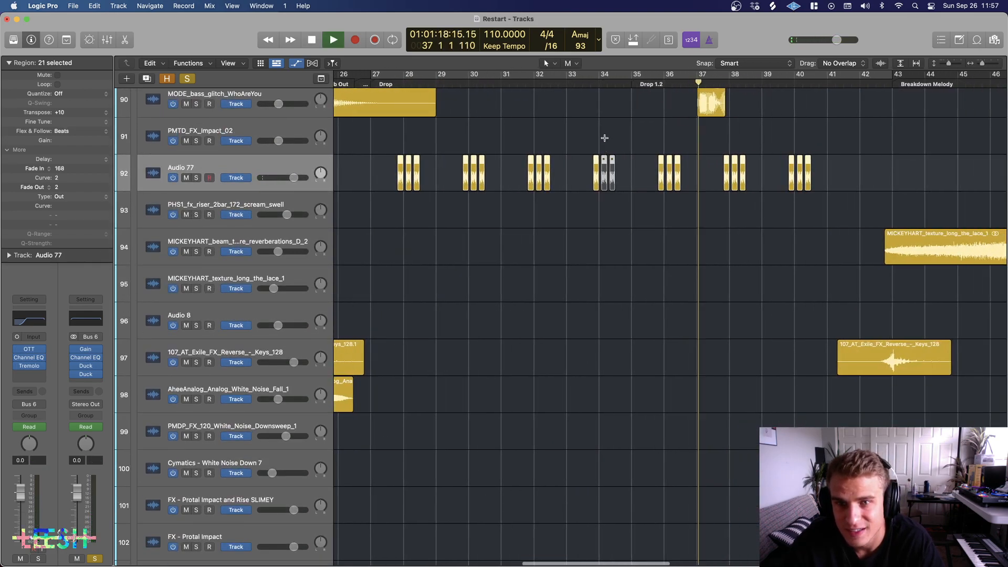
scroll(604, 138, "right", 3)
scroll(604, 138, "up", 3)
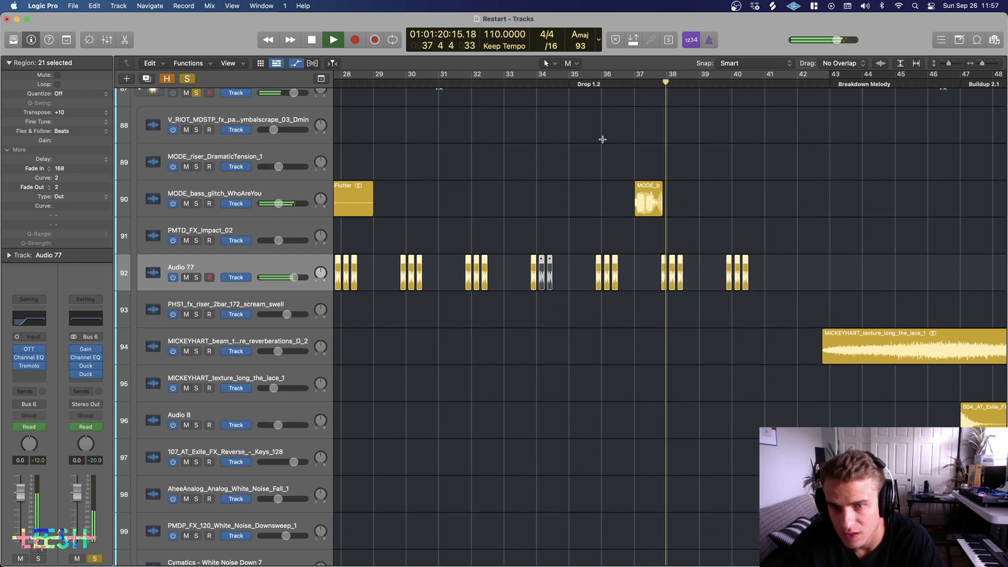
Step: Survey the FX regions from Drop 1.2 through Buildup 2.1 and 2.2, and stop playback
scroll(602, 158, "right", 5)
key("super+Left")
key("super+Left")
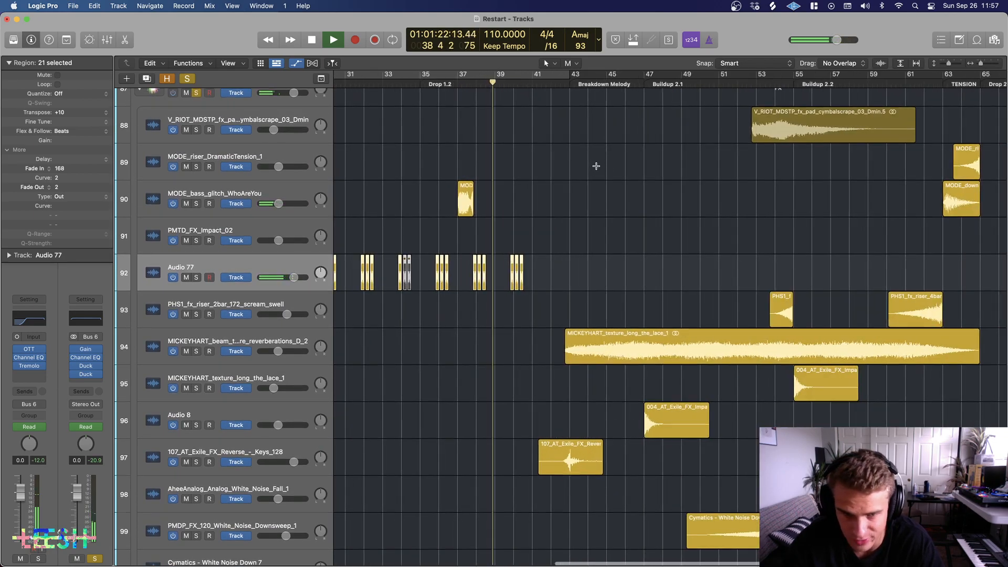
key("super+Up")
key("super+Up")
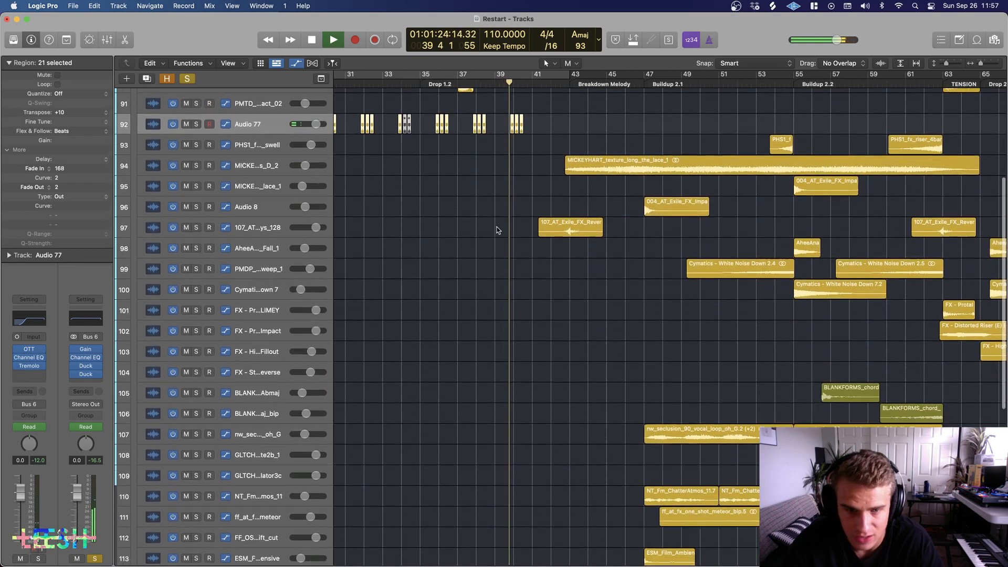
key("space")
Step: Show the track automation around bar 31 of the Drop and select the Audio 53 track with its Low Cut Frequency curve
scroll(498, 230, "down", 10)
scroll(457, 127, "left", 5)
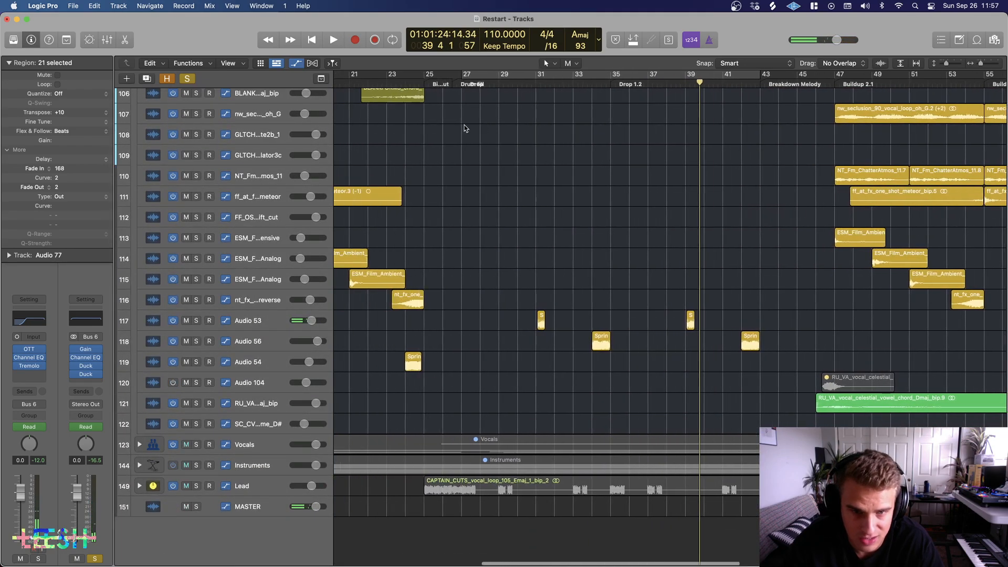
key("super+Down")
key("super+Down")
key("super+Right")
key("super+Right")
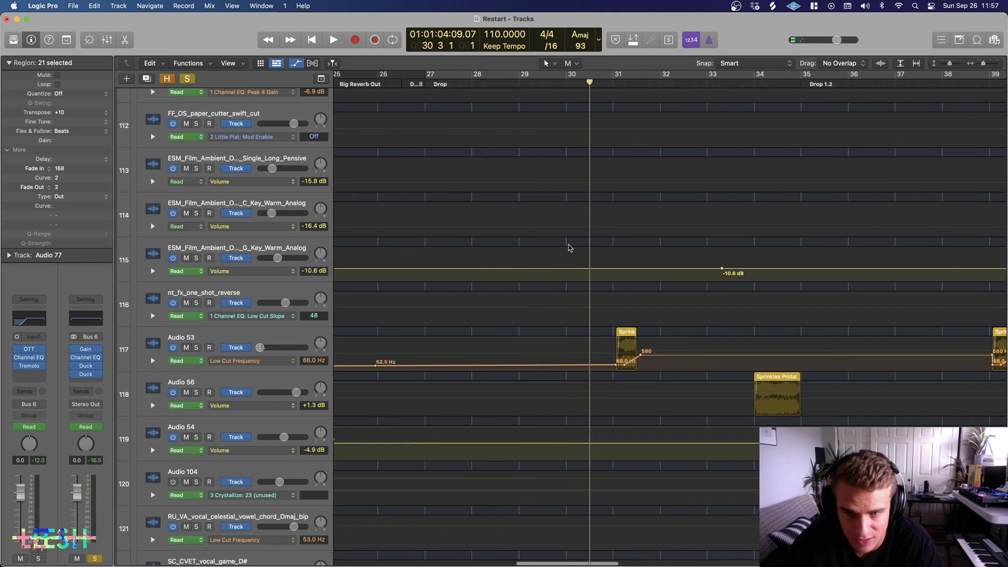
scroll(567, 273, "right", 2)
left_click(281, 338)
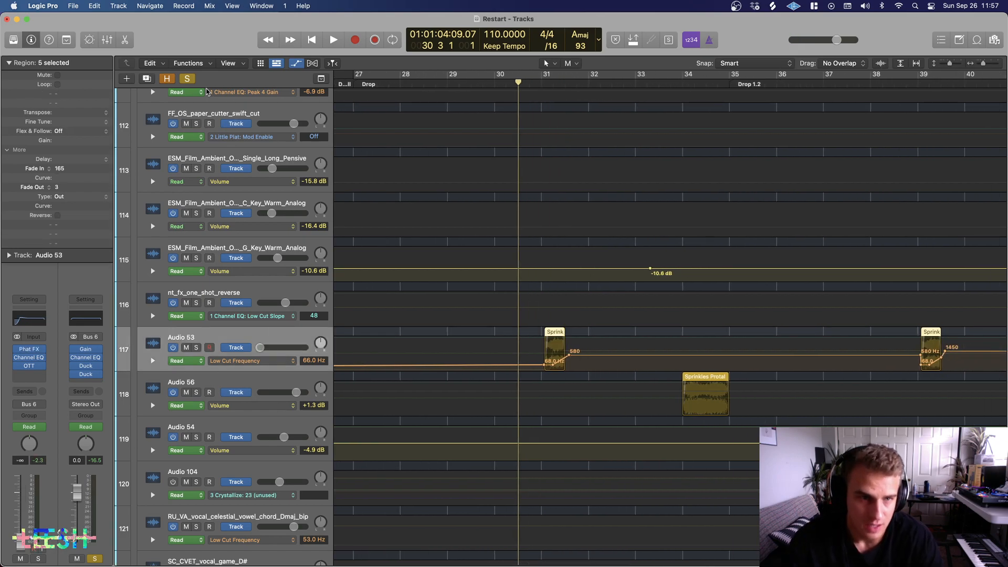
Step: Play the Sprinkles Protal Trial region on Audio 53 at bar 31 in the full mix, without the FX solo
key("super+Right")
key("super+Right")
key("space")
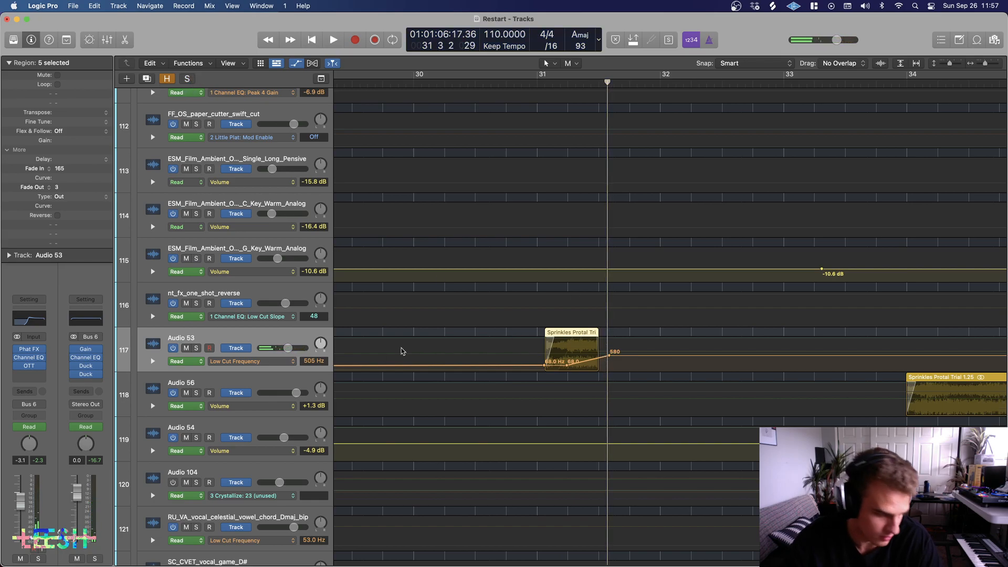
key("space")
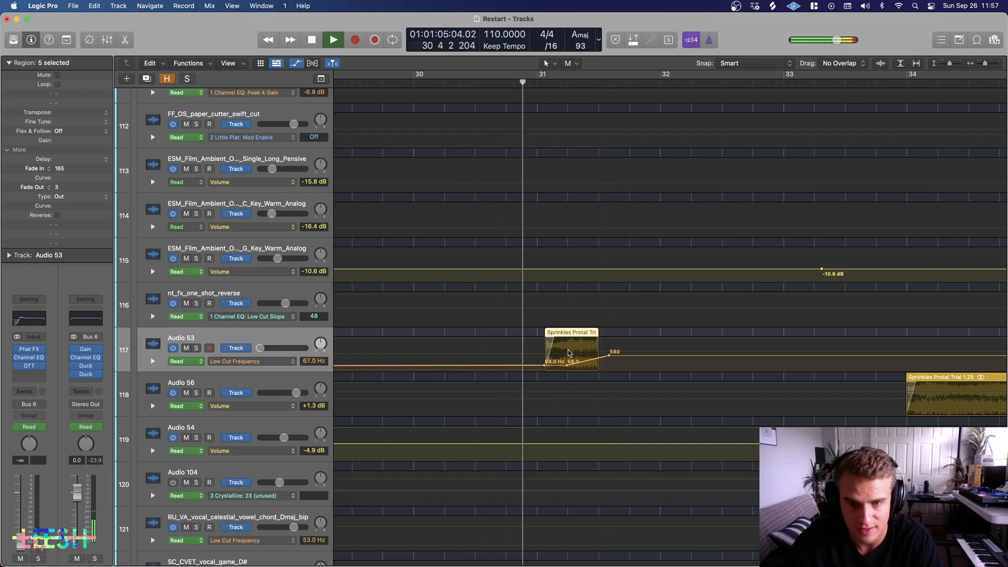
scroll(558, 352, "right", 6)
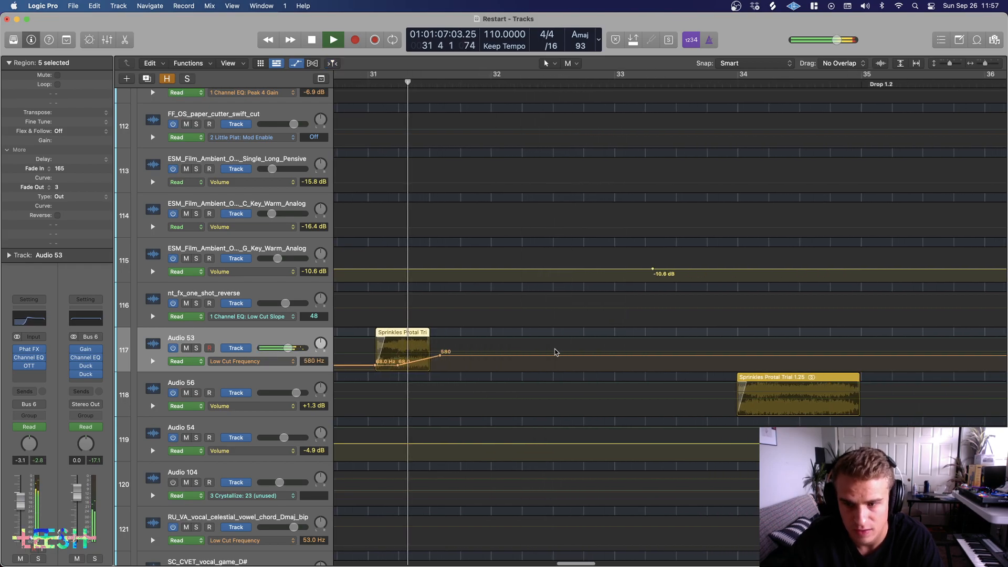
Step: Solo the Audio 56 track, play its Sprinkles Protal Trial 1.25 region at bar 34, and remove the solo
left_click(638, 380)
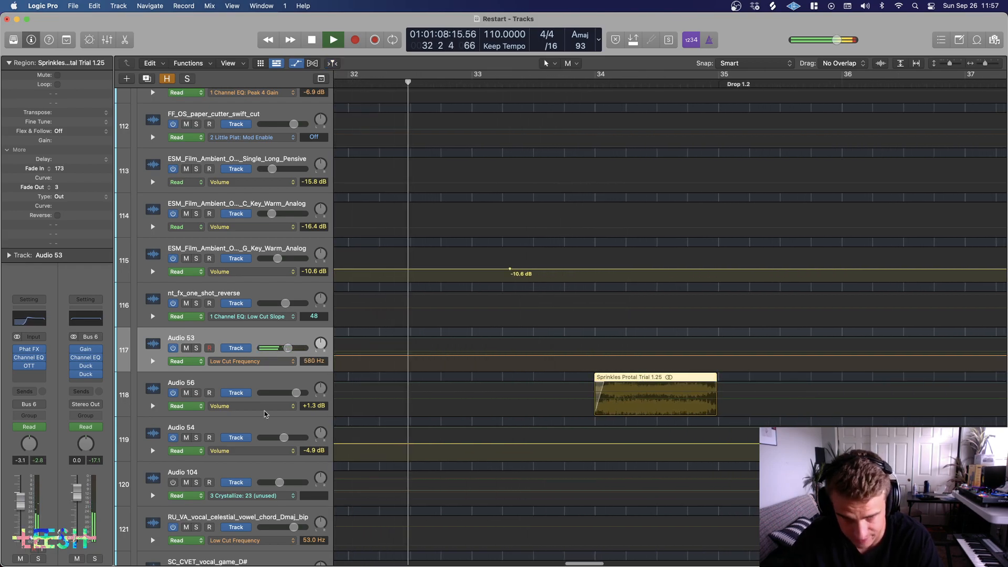
left_click(197, 393)
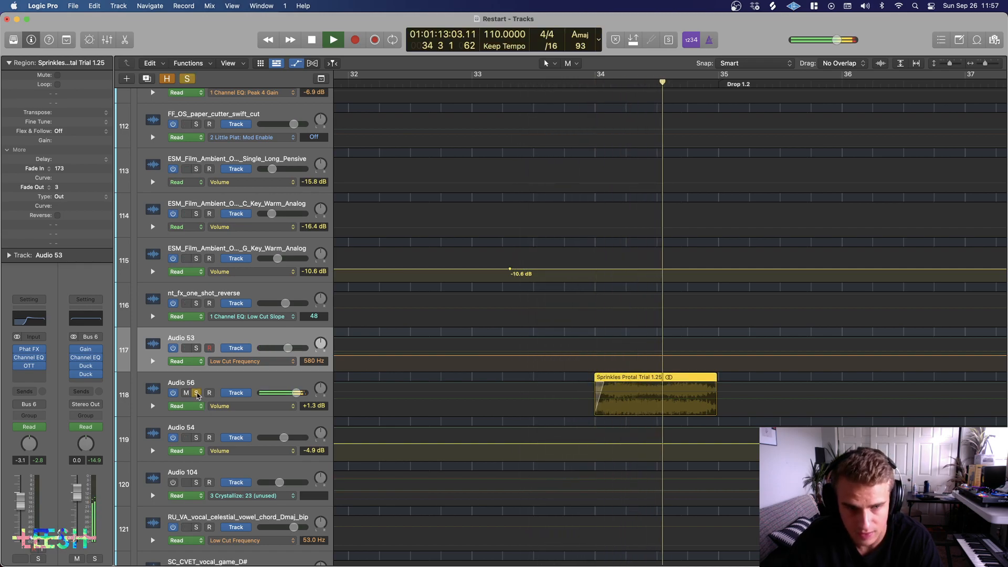
key("Down")
key("space")
key("space")
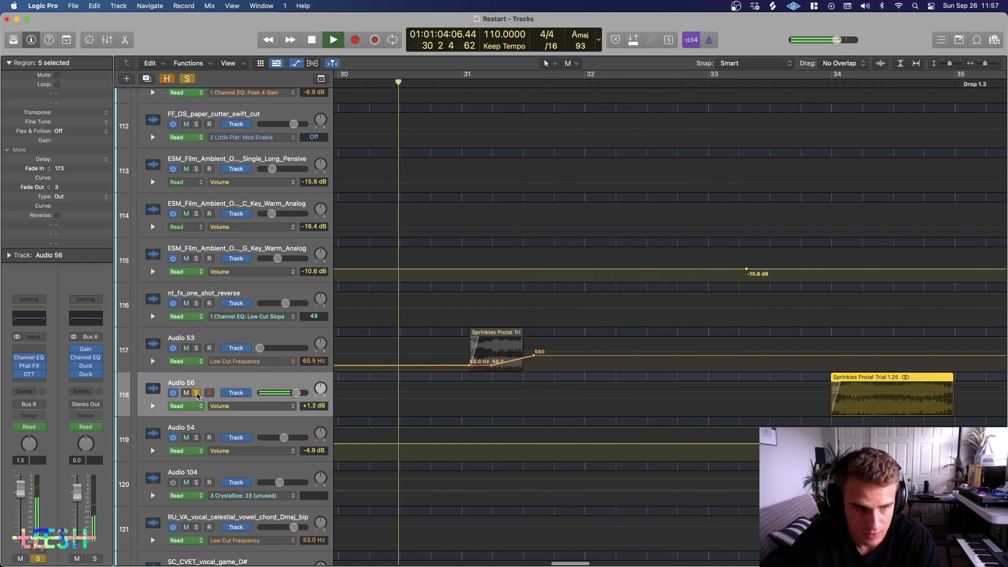
scroll(500, 86, "right", 6)
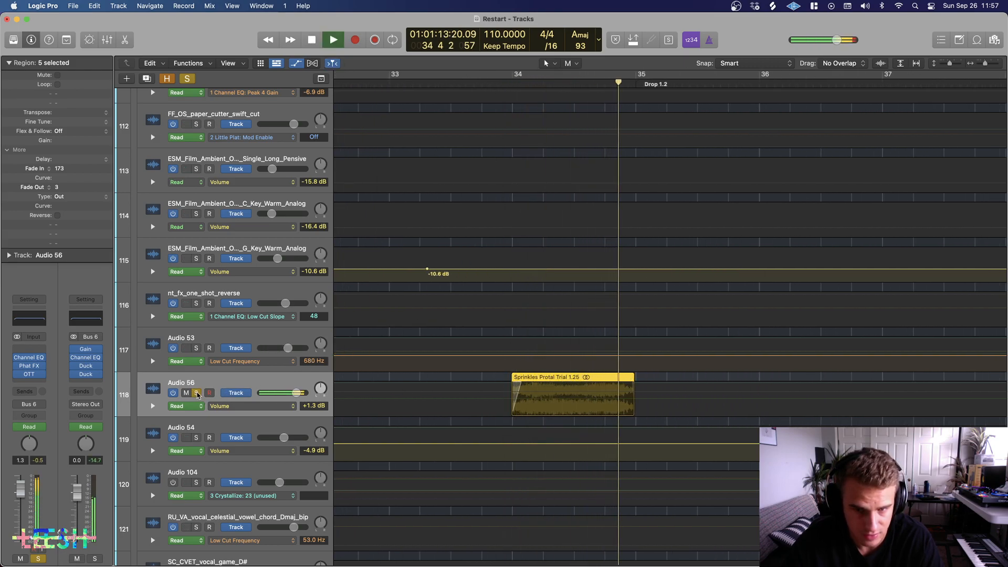
left_click(197, 393)
Step: Examine the FX tracks and their automation from Drop 1.2 through the Outro while the full mix plays
scroll(604, 355, "down", 10)
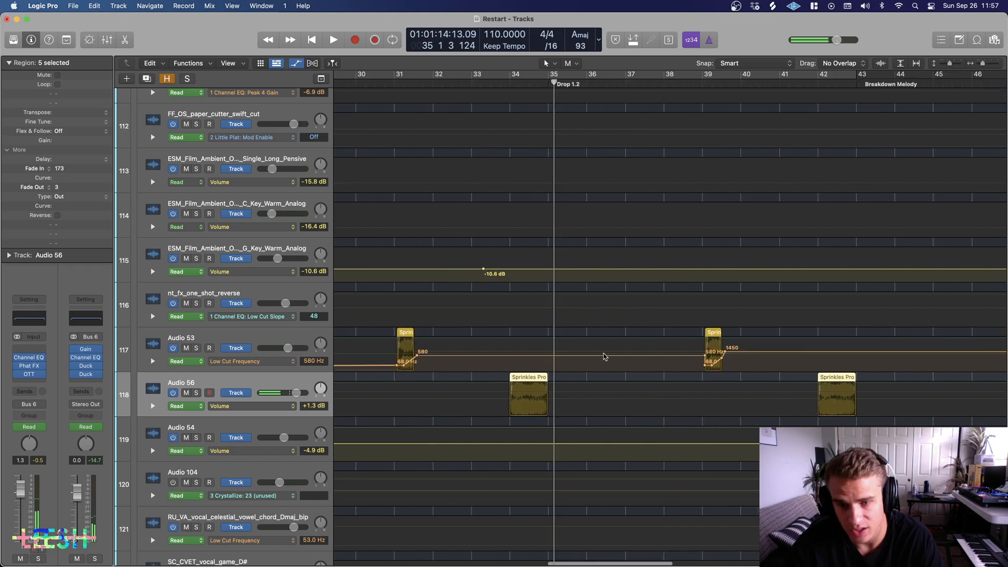
scroll(603, 356, "down", 5)
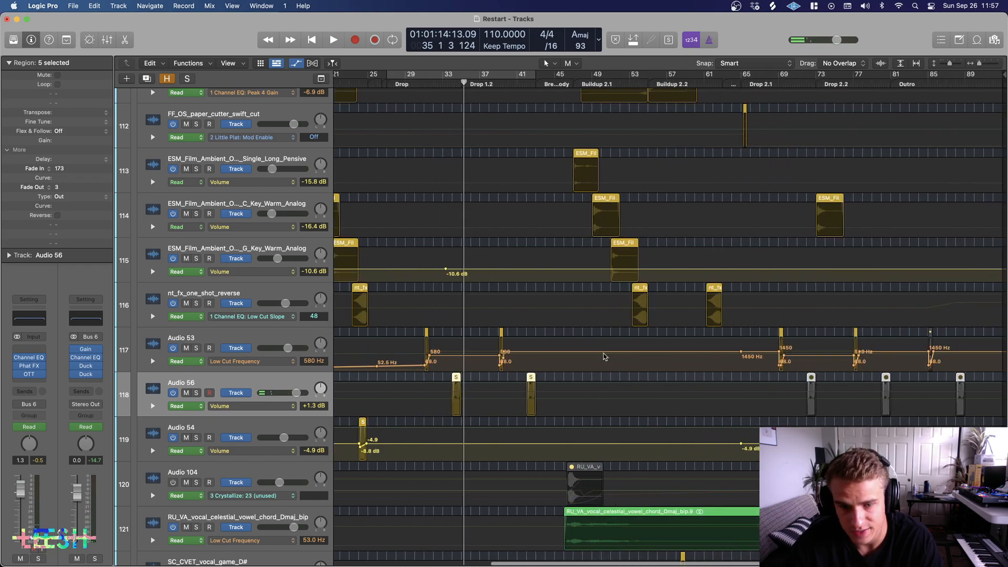
scroll(521, 265, "up", 4)
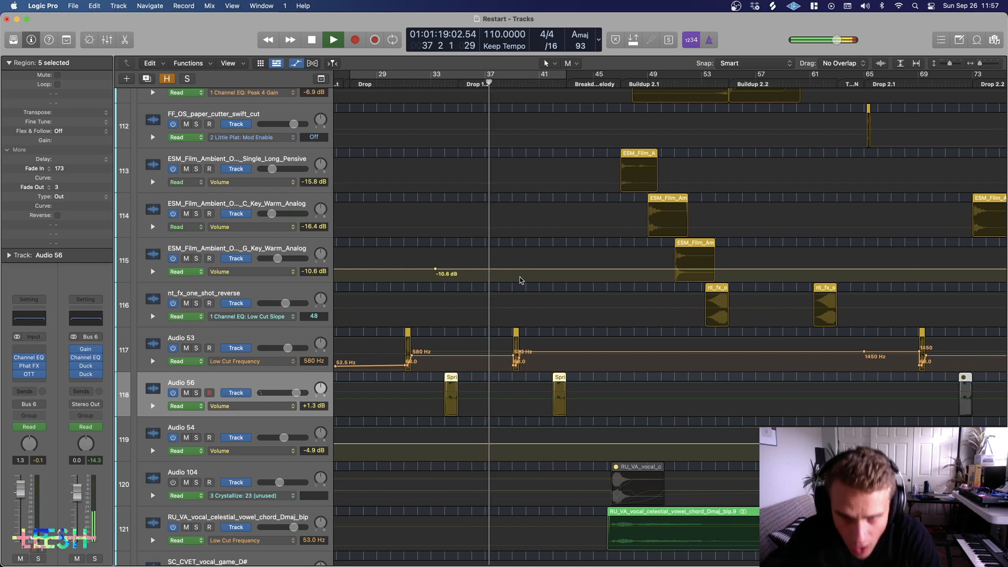
scroll(520, 281, "right", 5)
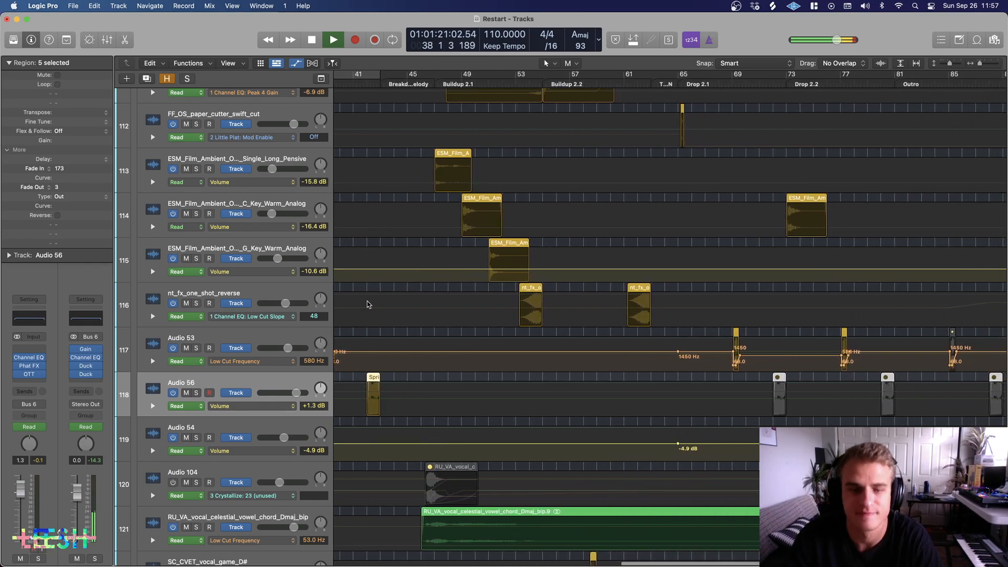
scroll(451, 308, "left", 3)
scroll(450, 307, "down", 5)
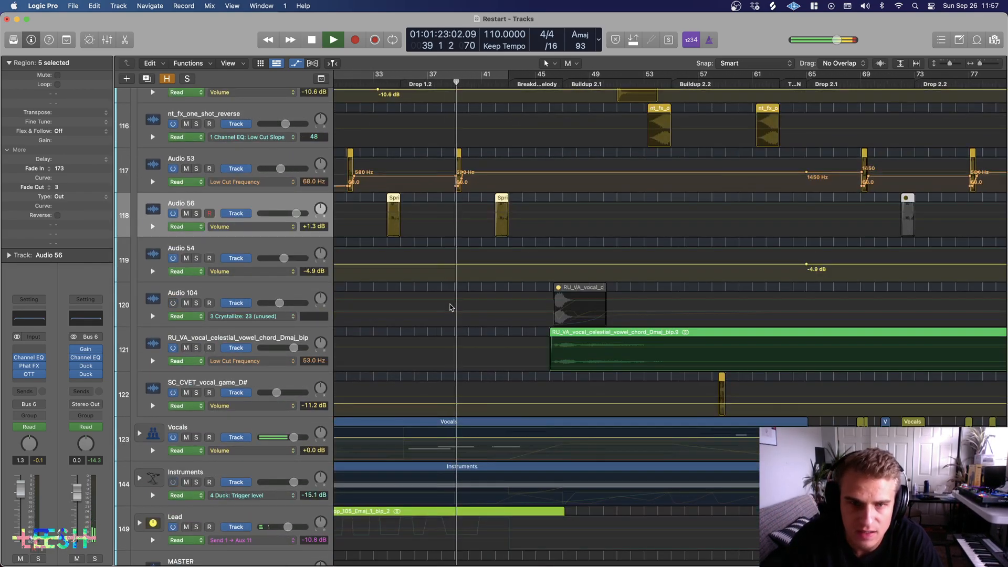
scroll(356, 263, "up", 5)
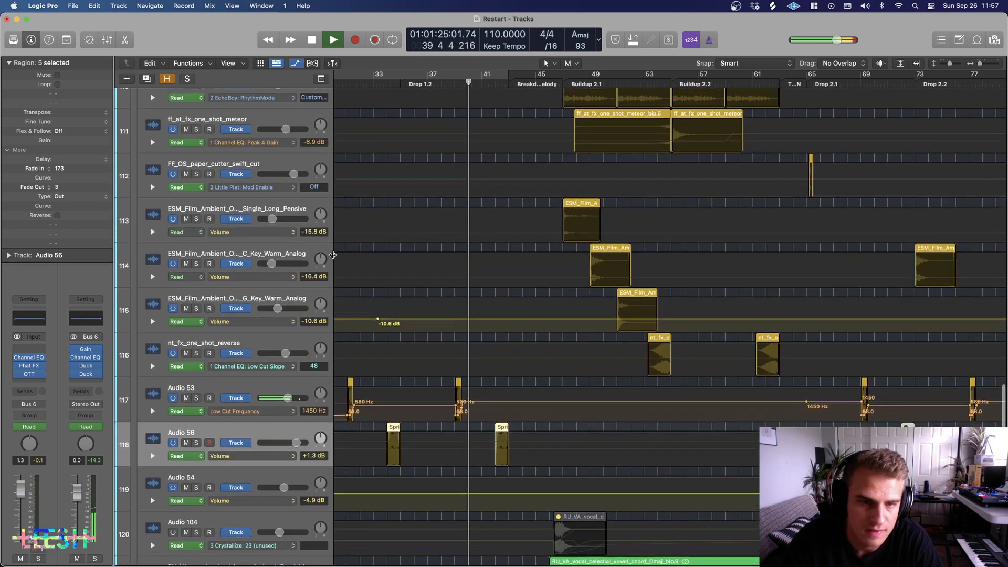
scroll(369, 214, "up", 5)
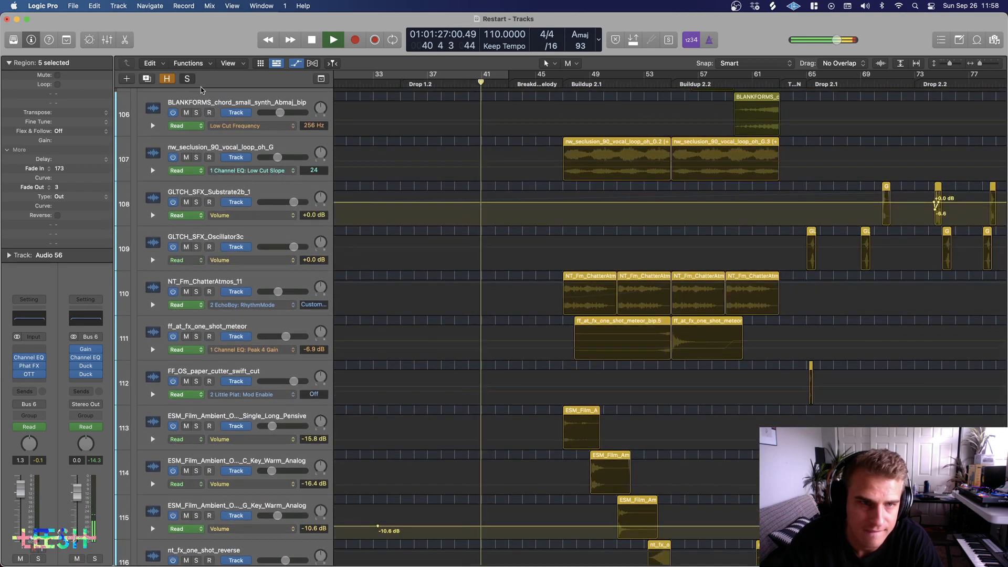
Step: Solo the FX stack again and hide the track automation
scroll(548, 367, "up", 2)
key("super+Right")
key("a")
key("super+Up")
scroll(559, 375, "down", 5)
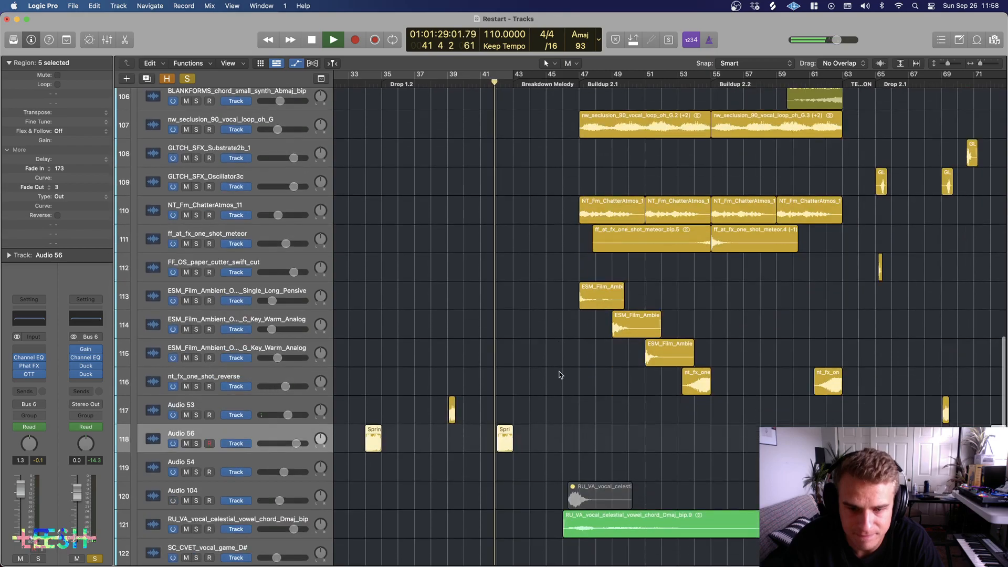
Step: Play the soloed FX stack from about bar 46, just before Buildup 2.1, including the RU_VA_vocal_celestial vowel chord
scroll(556, 108, "right", 1)
left_click(543, 84)
key("super+Right")
key("super+Right")
key("super+Right")
key("super+Right")
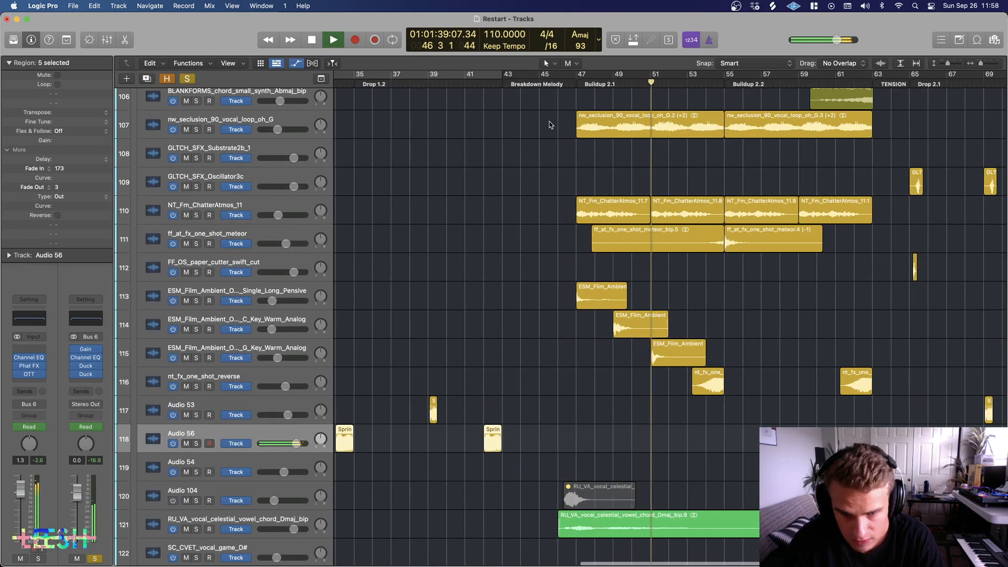
scroll(585, 216, "down", 6)
scroll(585, 216, "right", 3)
scroll(562, 351, "right", 3)
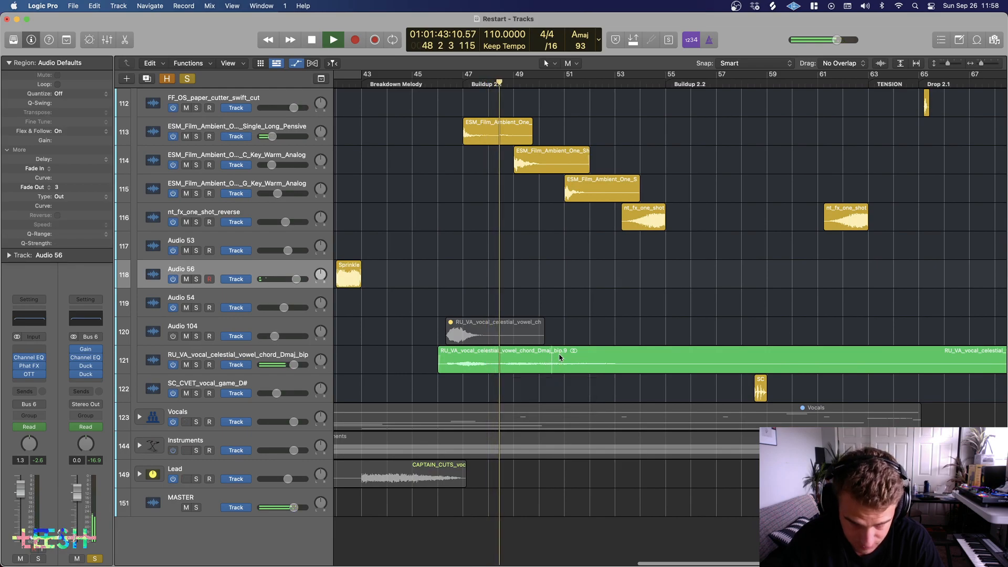
Step: Select the RU_VA_vocal_celestial_vowel_chord_Dmaj_bip.9 region and follow the vocal loop, ChatterAtmos and ESM_Film_Ambient layers through Buildup 2.1
scroll(594, 342, "up", 5)
key("super+Left")
key("super+Left")
scroll(594, 342, "up", 6)
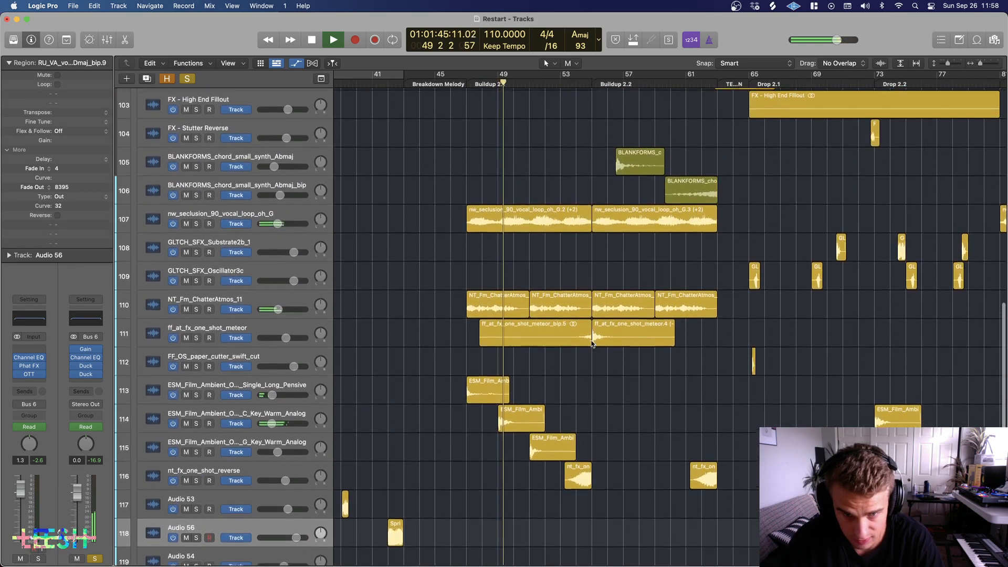
scroll(475, 421, "right", 2)
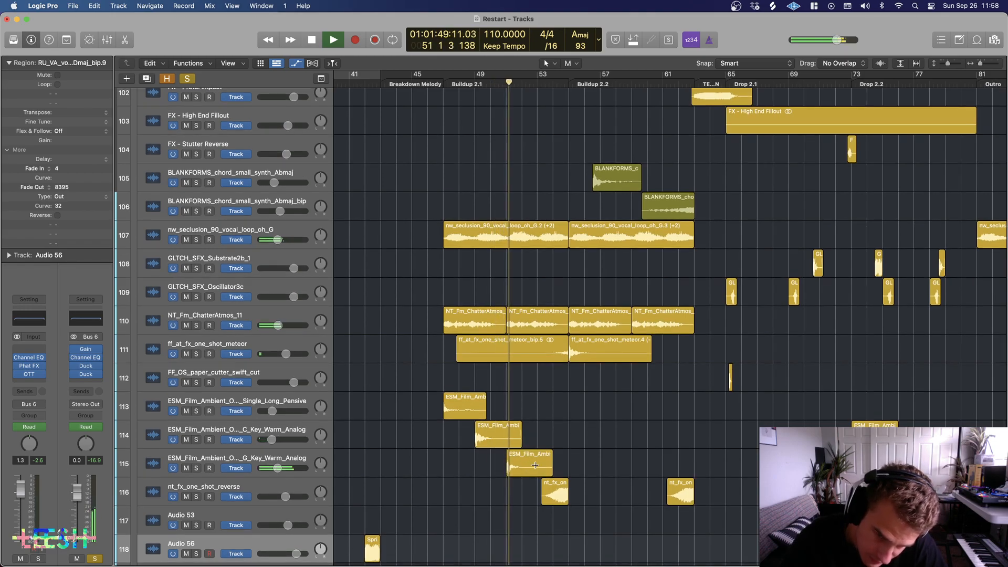
scroll(535, 465, "right", 2)
key("super+Left")
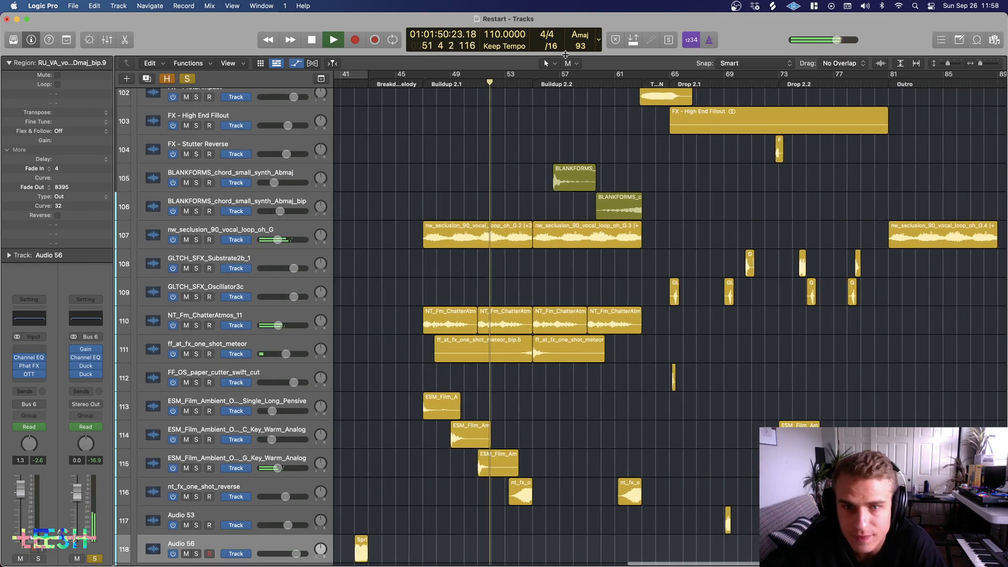
Step: Move playback to the end of Buildup 2.2 to hear the nt_fx_one_shot_reverse region leading into TENSION
scroll(597, 95, "right", 2)
left_click(603, 81)
scroll(641, 149, "right", 1)
key("super+Right")
scroll(624, 179, "right", 5)
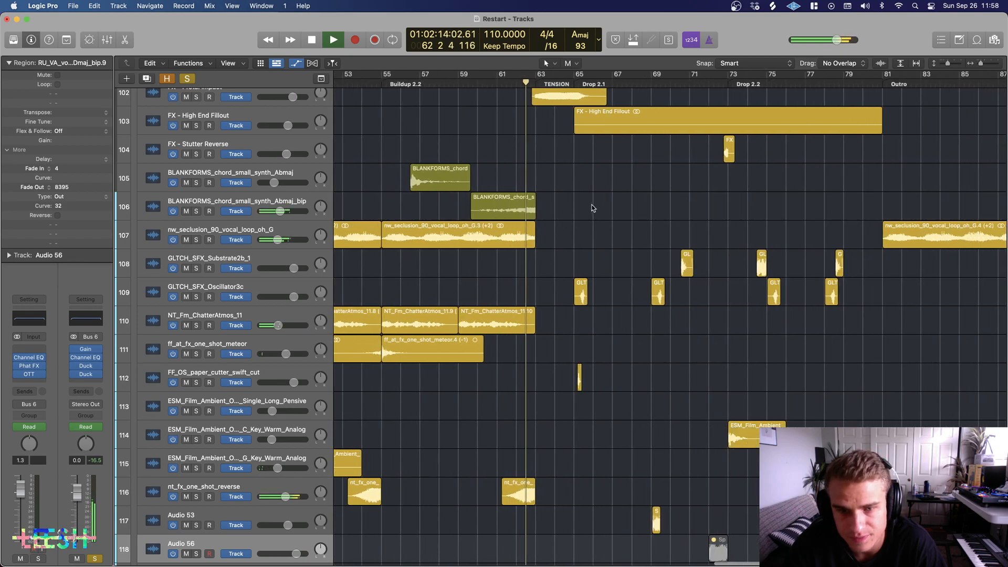
Step: Follow the risers and portal impacts through TENSION into the start of Drop 2.1 and stop playback
scroll(583, 218, "right", 1)
key("super+Right")
key("super+Right")
key("super+Up")
key("super+Up")
key("super+Up")
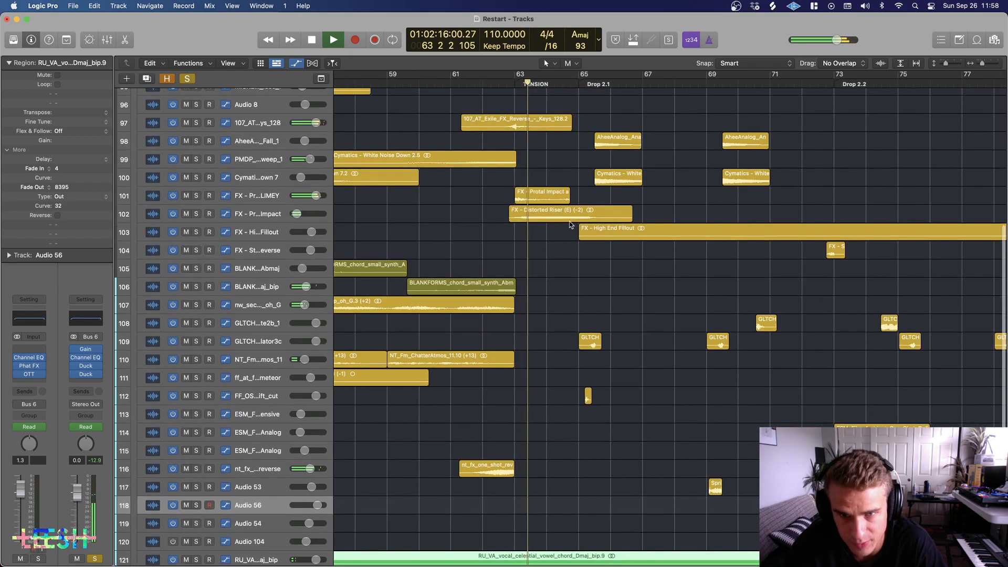
key("super+Left")
scroll(570, 225, "right", 4)
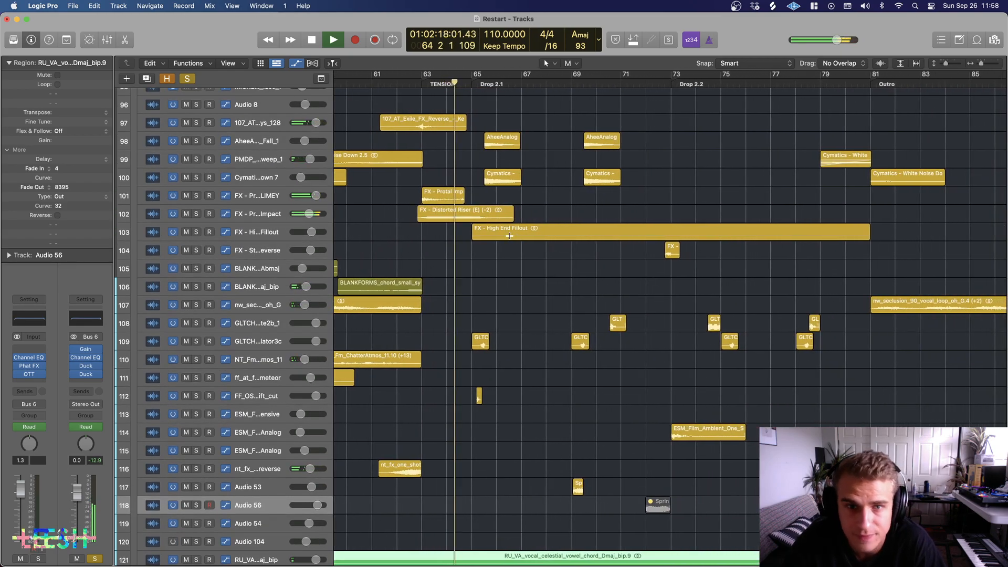
key("super+Right")
key("super+Right")
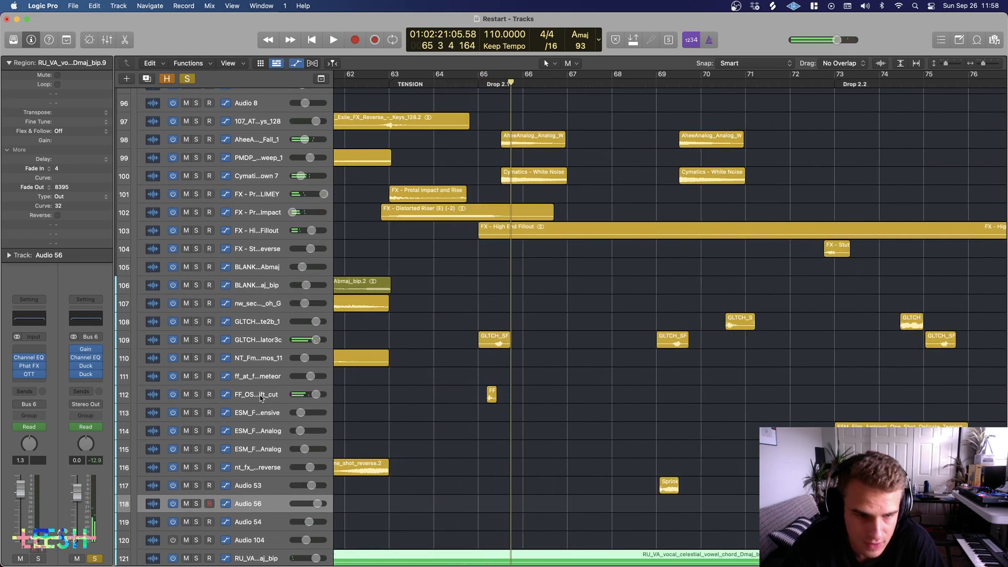
Step: Solo the FF_OS_paper_cutter_swift_cut track and play its short region at the start of Drop 2.1
left_click(260, 398)
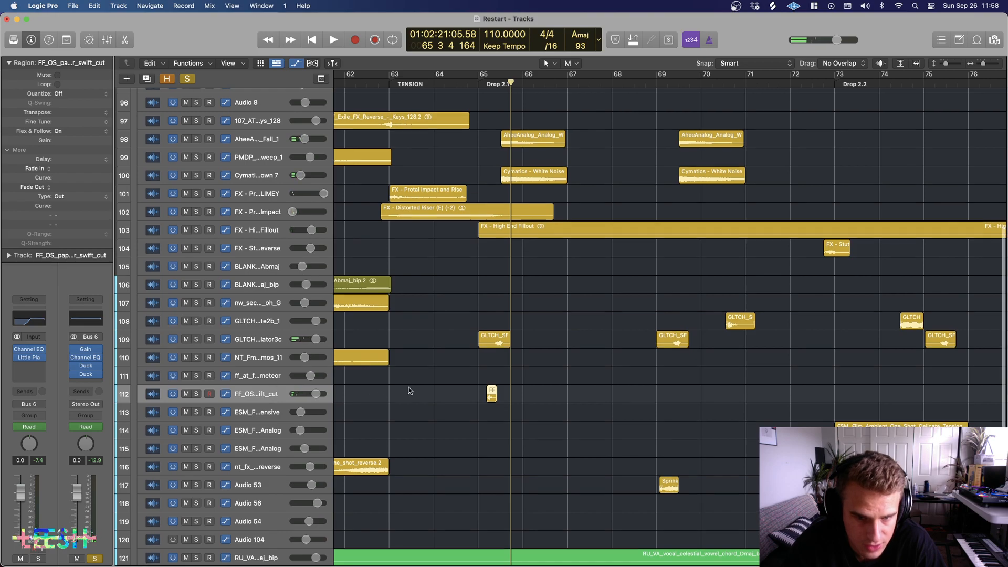
key("a")
key("super+Right")
key("super+Right")
key("super+Right")
key("super+Right")
key("super+Right")
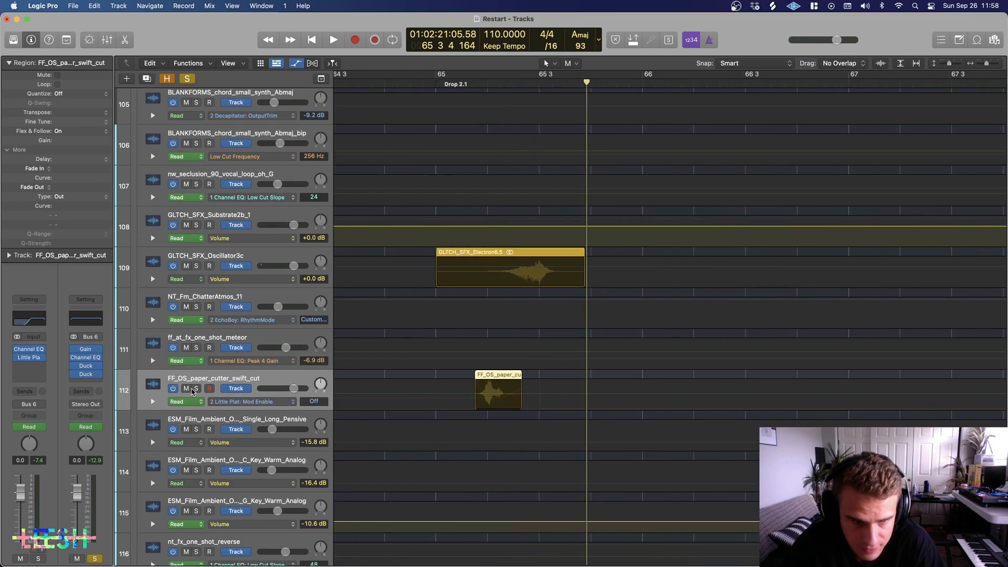
left_click(195, 389)
key("space")
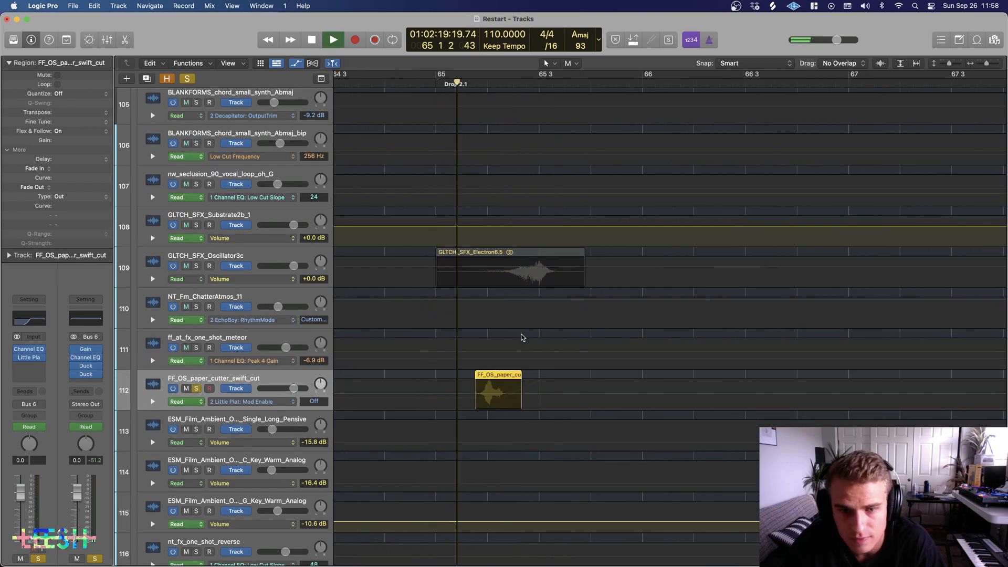
Step: Unsolo the FF_OS_paper_cutter_swift_cut track, select the GLTCH_SFX_Oscillator3c track and play the start of Drop 2.1
key("super+Right")
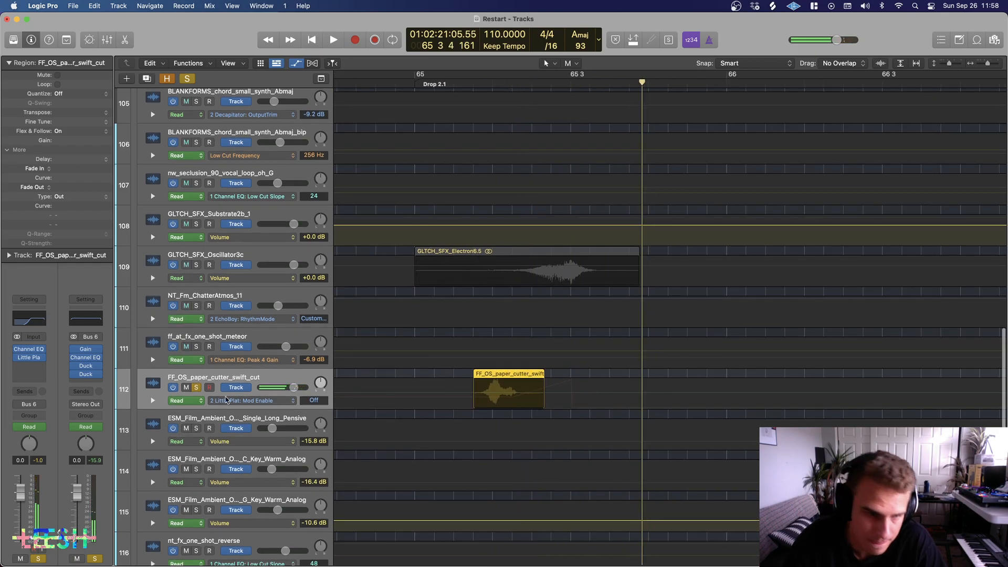
left_click(195, 388)
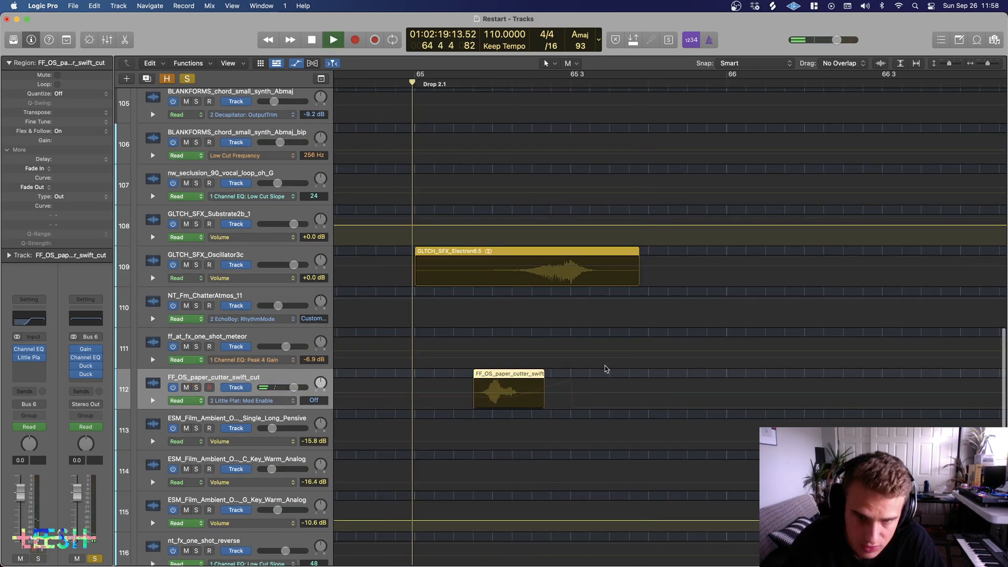
left_click(266, 255)
key("super+Left")
key("space")
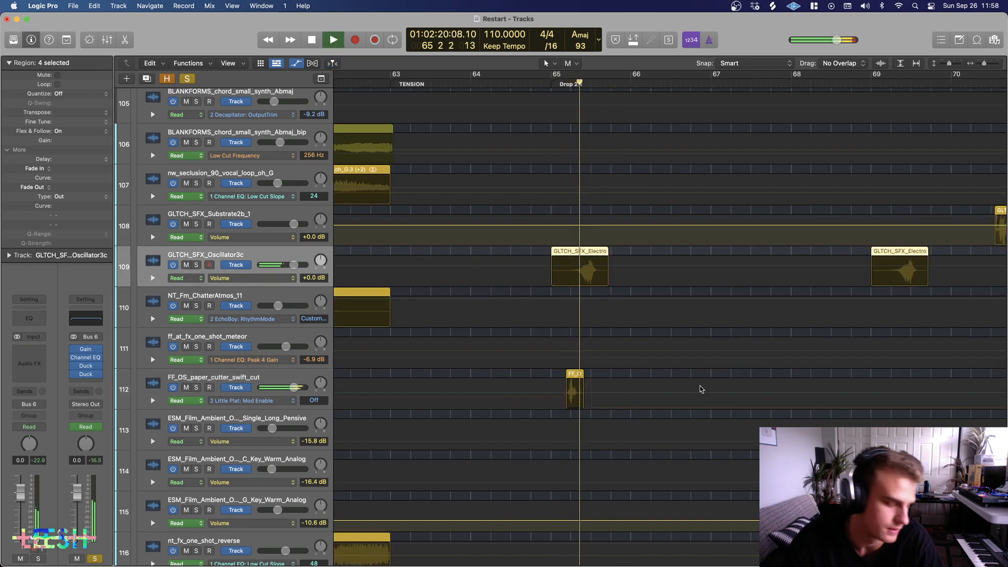
Step: Examine the glitch and ambient regions on the FX tracks from Drop 2.1 up to the Outro while playback runs
scroll(694, 390, "right", 8)
key("super+Left")
key("super+Up")
key("super+Up")
scroll(630, 386, "right", 8)
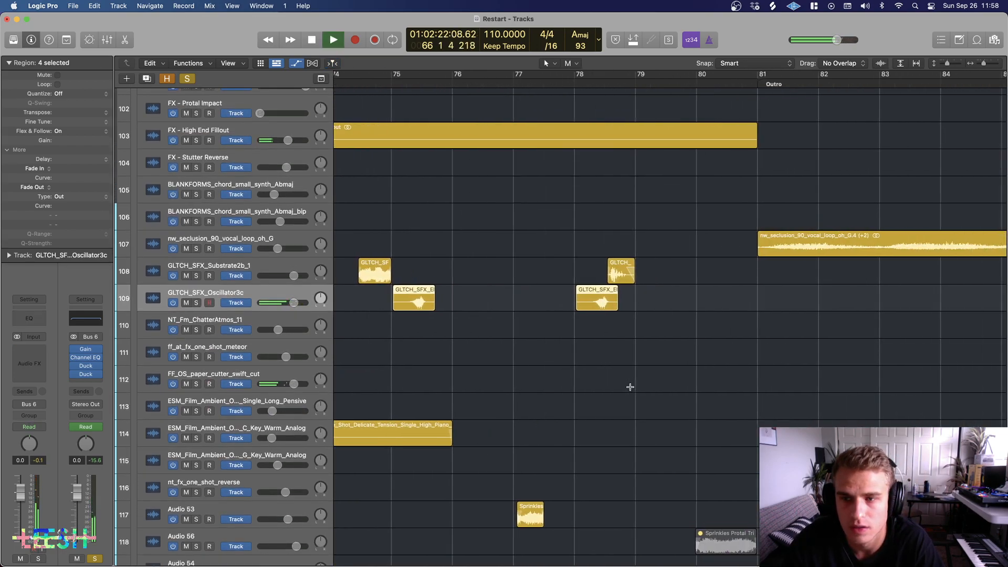
scroll(630, 387, "right", 5)
key("super+Left")
Step: Follow the GLTCH_SFX glitches and the Sprinkles region on Audio 53 through the second half of Drop 2.1
scroll(525, 383, "down", 2)
scroll(489, 378, "down", 7)
scroll(493, 376, "up", 4)
key("super+Right")
key("super+Right")
key("super+Right")
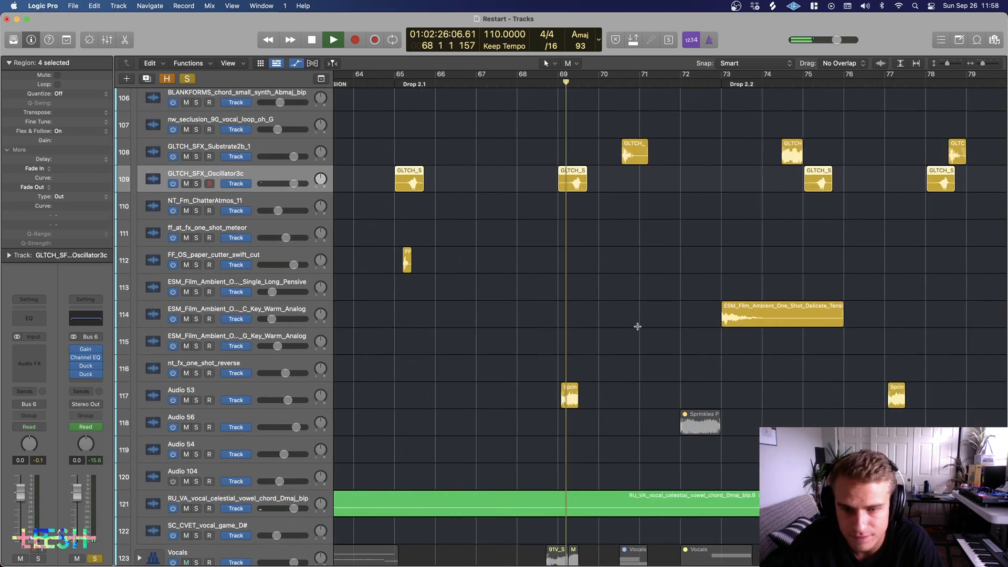
key("super+Right")
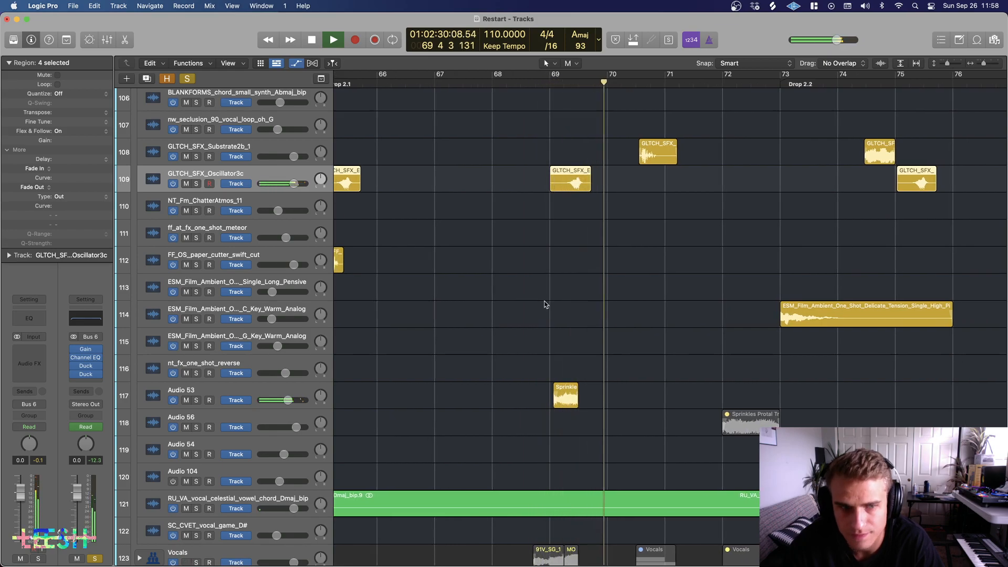
key("super+Left")
key("super+Left")
key("super+Right")
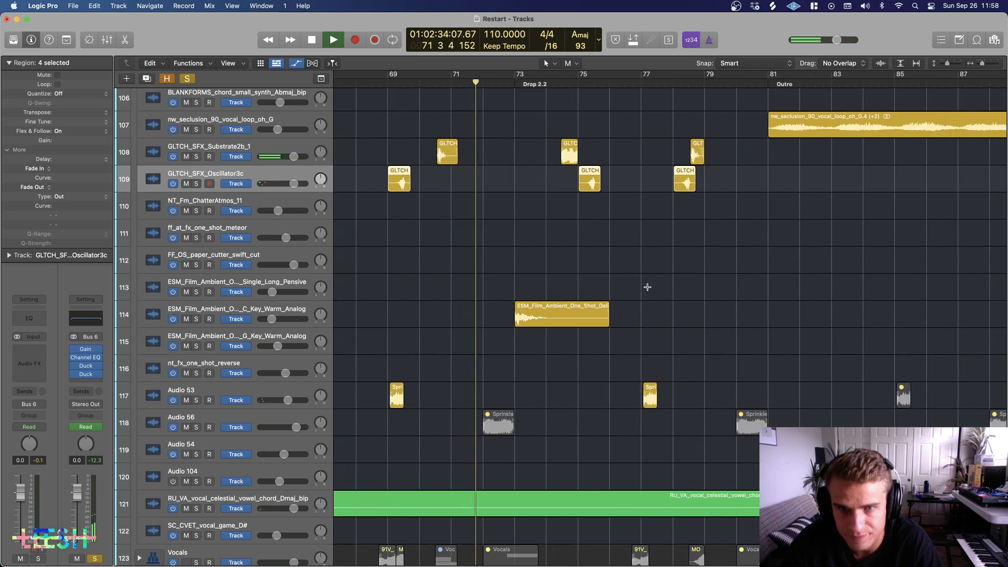
Step: Review the whole FX stack as playback enters Drop 2.2 and select the FX stack track
key("super+Up")
key("super+Up")
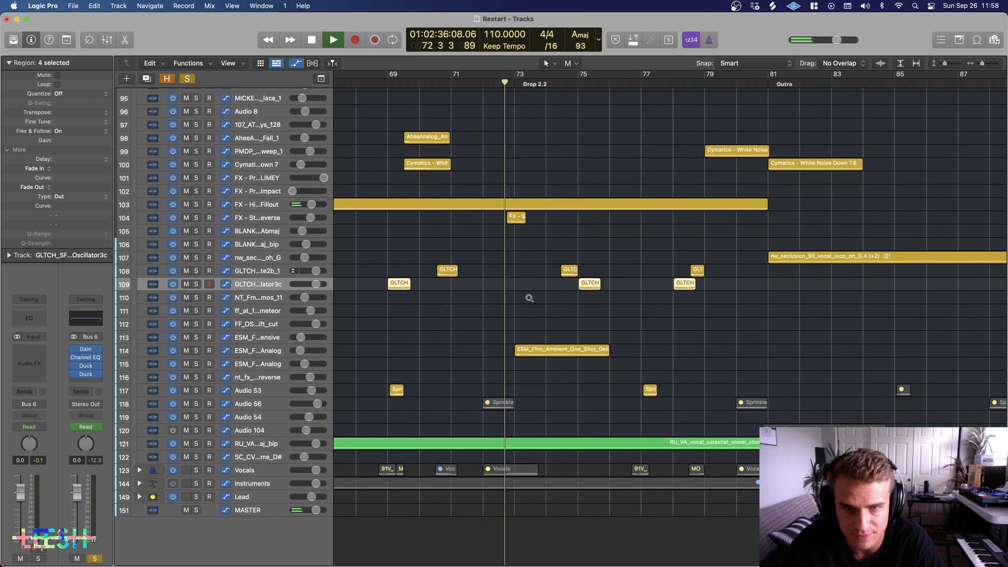
key("super+Left")
scroll(504, 282, "up", 5)
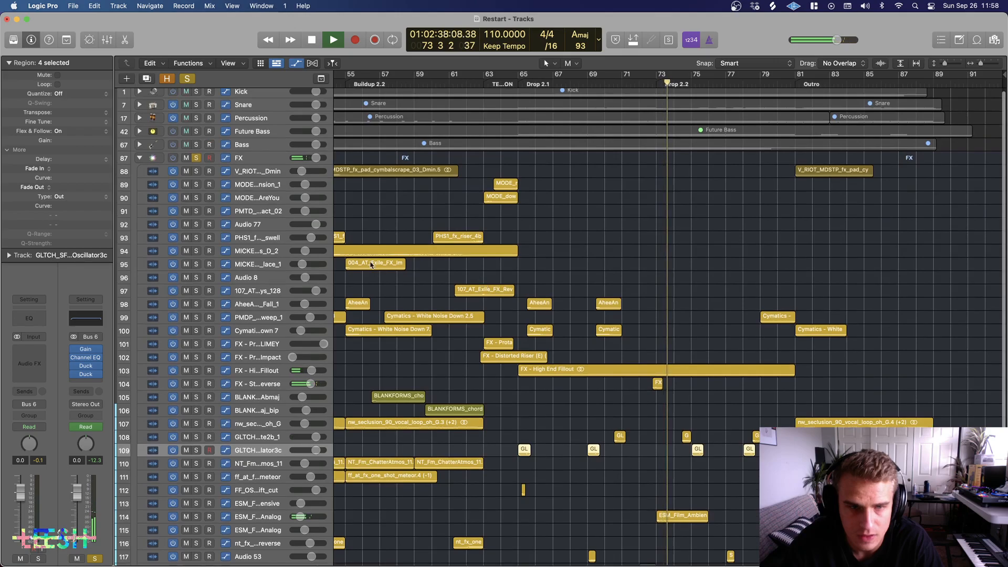
left_click(263, 163)
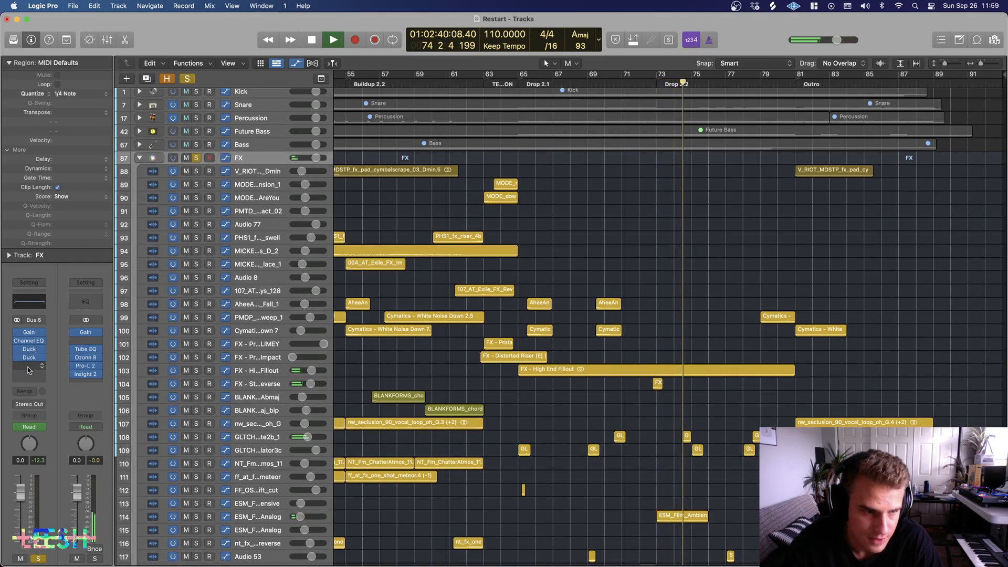
scroll(668, 432, "down", 3)
scroll(693, 432, "down", 5)
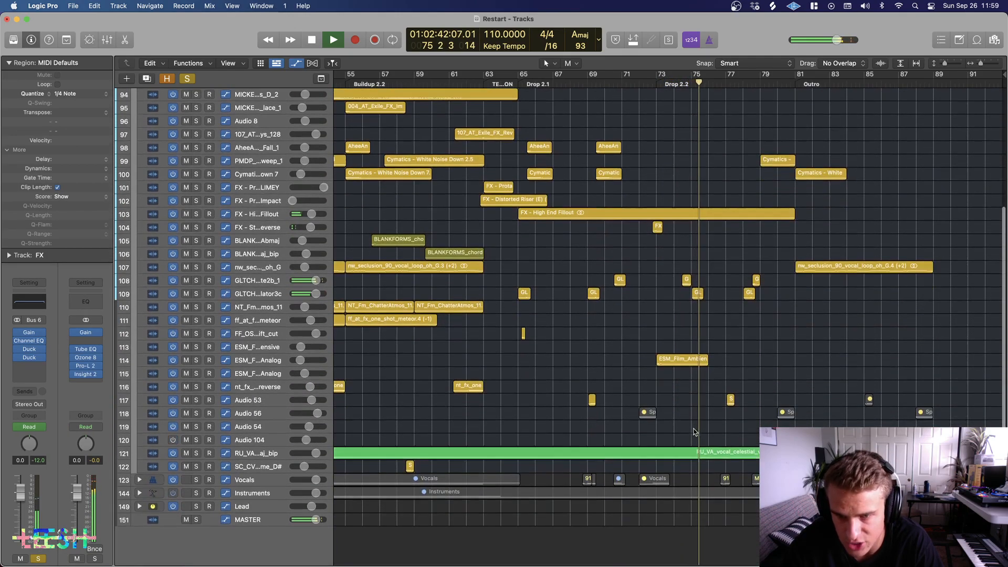
Step: Solo the GLTCH_SFX_Substrate2b_1 track and play its GLTCH_SFX_Joule2f region in Drop 2.2
key("super+Down")
key("super+Down")
key("super+Down")
key("super+Right")
key("super+Right")
key("super+Right")
key("super+Right")
key("super+Right")
key("super+Right")
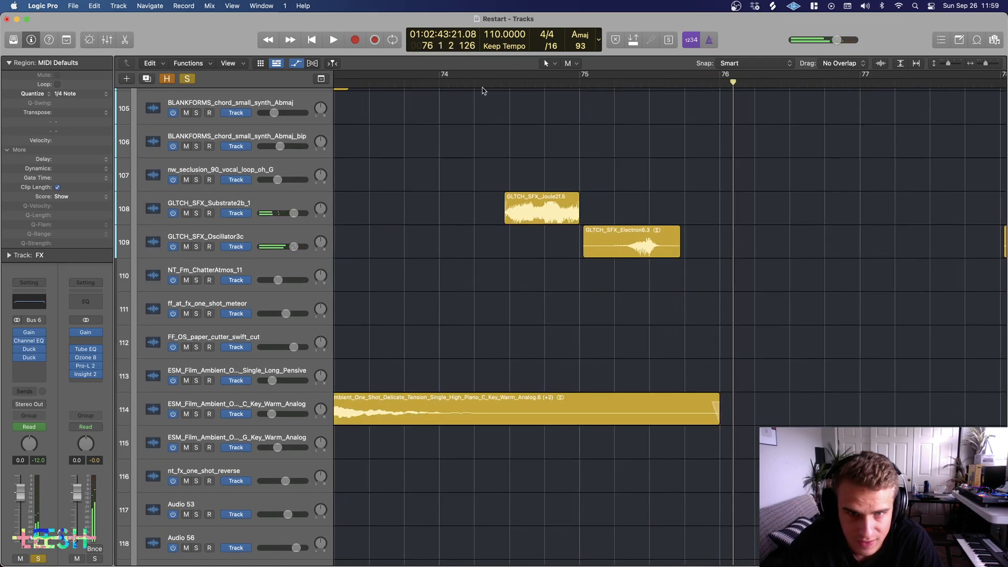
left_click(222, 203)
key("s")
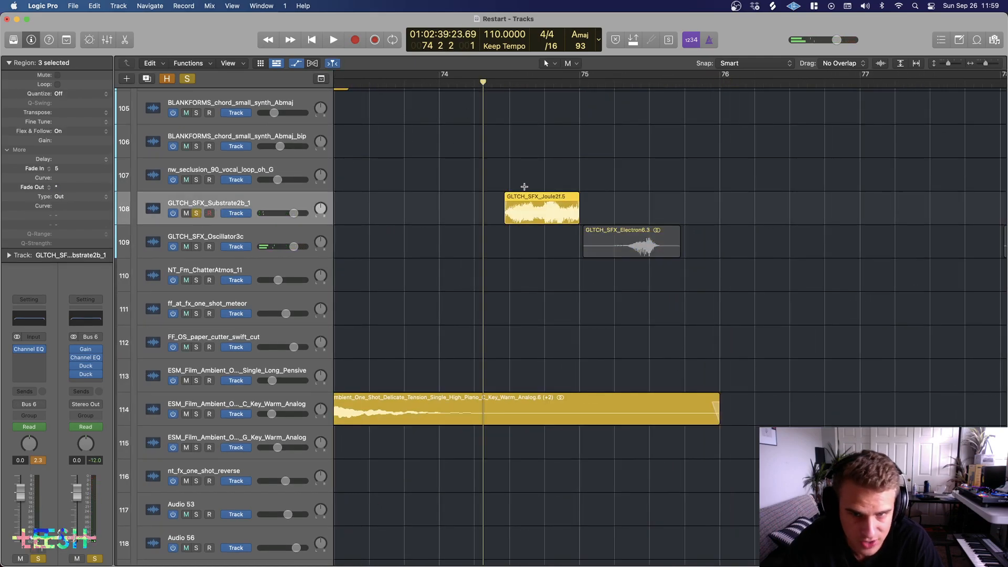
key("space")
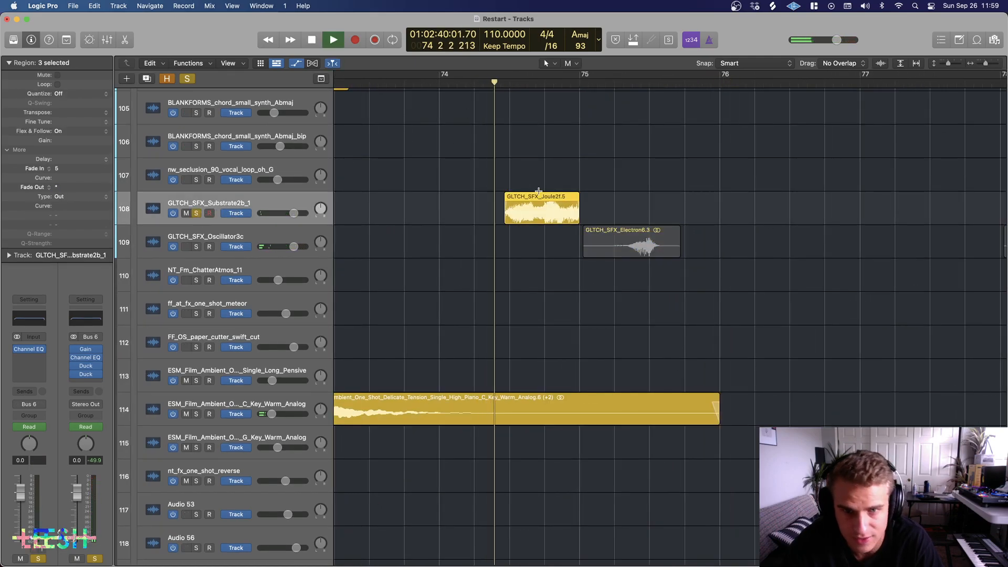
Step: Unsolo the GLTCH_SFX_Substrate2b_1 track, play the Drop 2.2 glitches within the FX stack and stop playback
left_click(196, 213)
key("space")
key("super+Left")
key("super+Left")
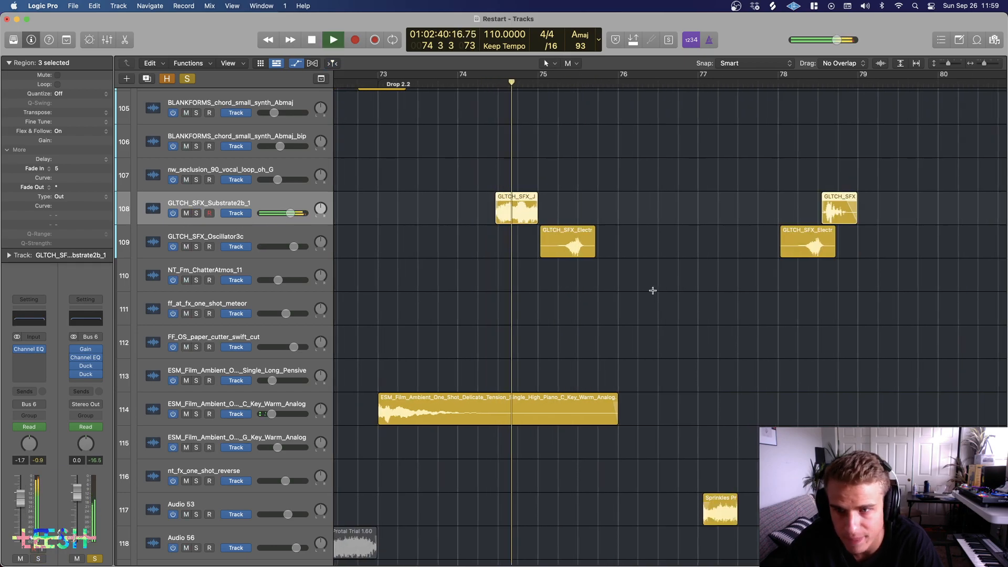
key("super+Right")
key("super+Right")
key("space")
Step: Select the GLTCH_SFX_Oscillator3c track, clear all solos and play the two glitch regions around bar 75 in the full mix
left_click(224, 241)
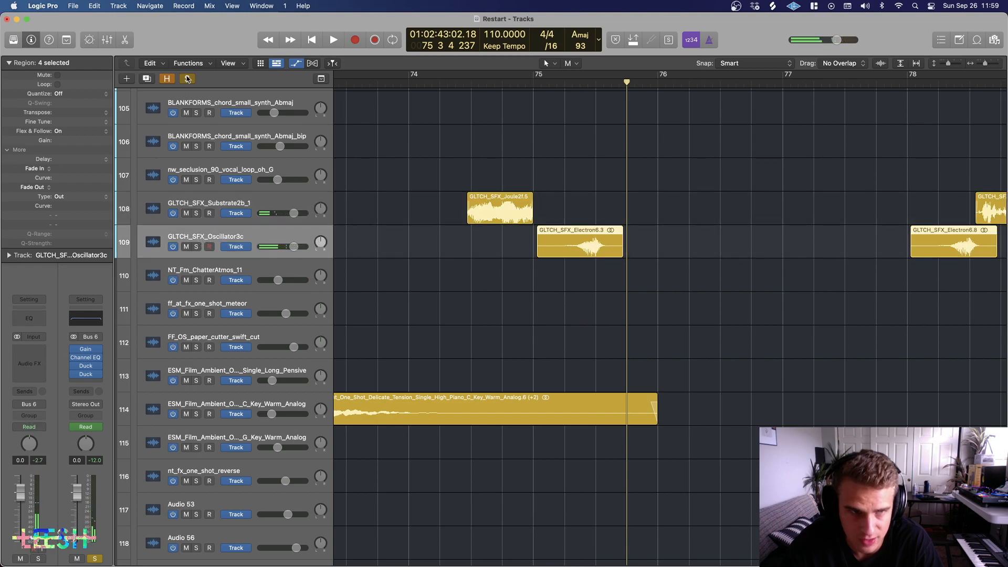
left_click(462, 82)
key("space")
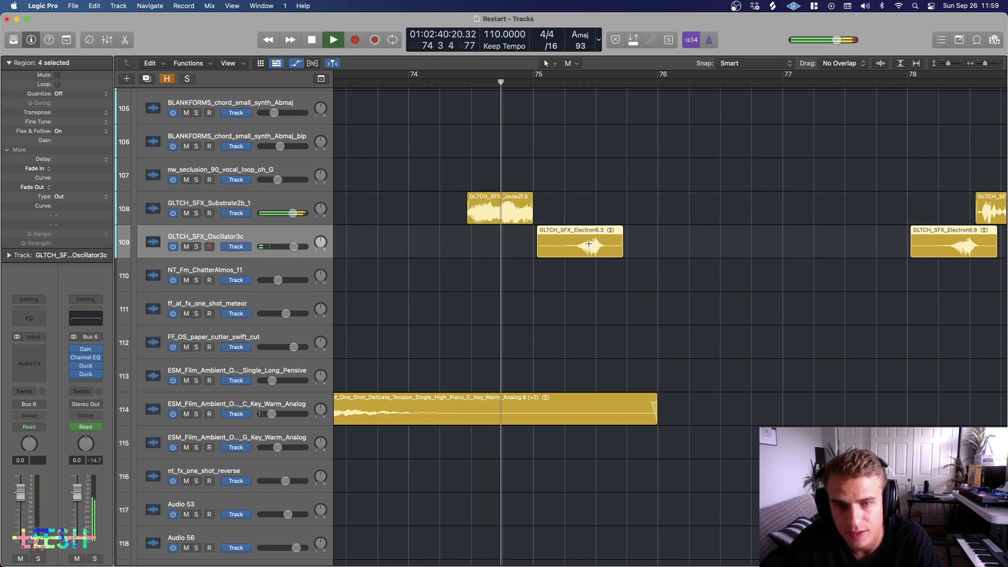
key("space")
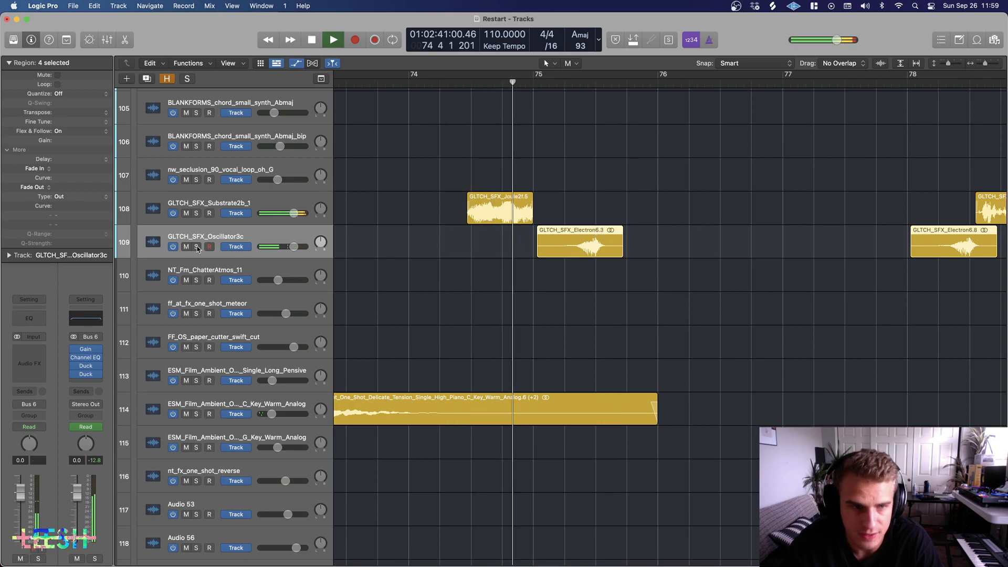
left_click(197, 246)
left_click(196, 247)
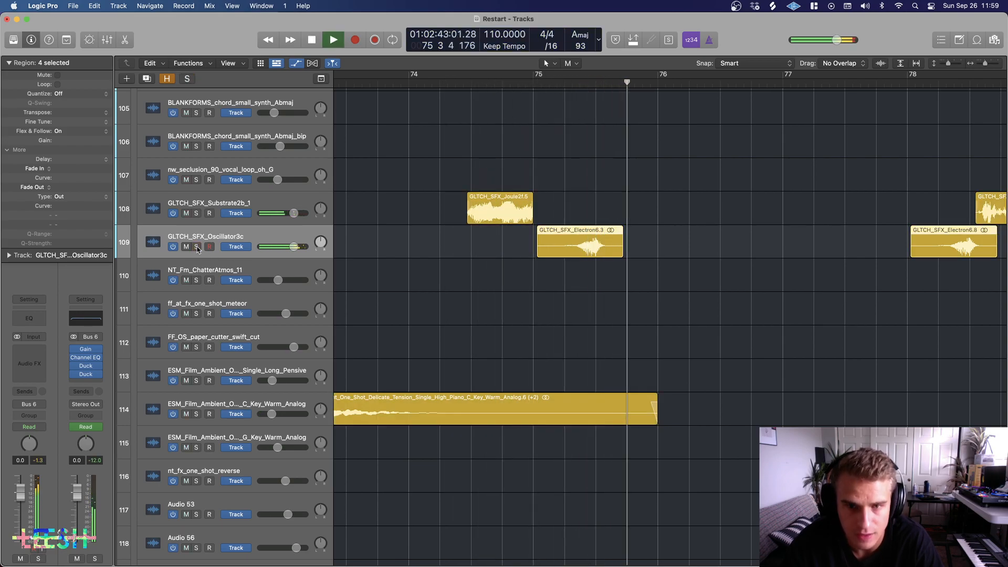
Step: Follow the full mix through Drop 2.2 to bar 77 and stop playback
scroll(811, 290, "down", 5)
scroll(735, 279, "right", 1)
scroll(720, 278, "down", 4)
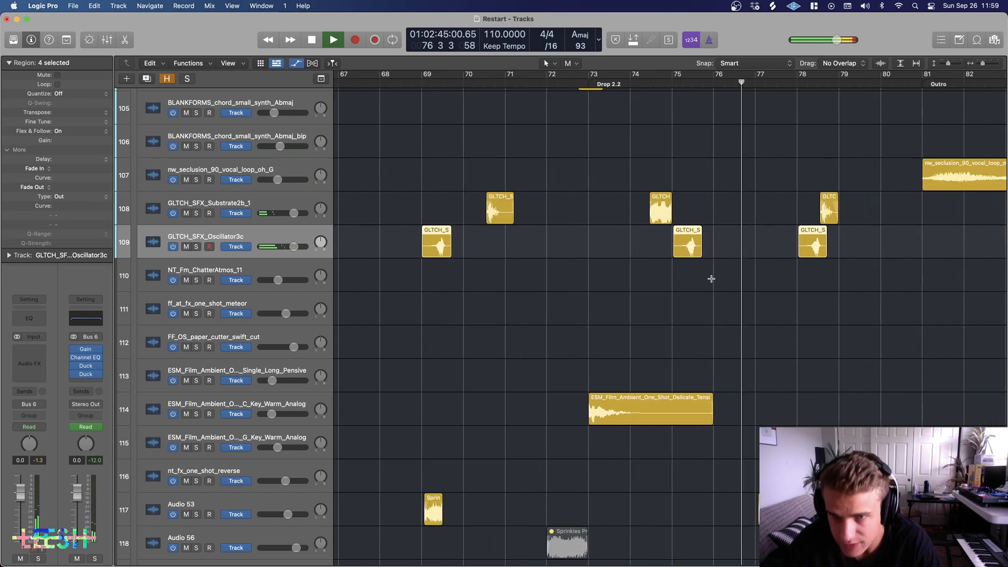
scroll(640, 243, "up", 4)
key("space")
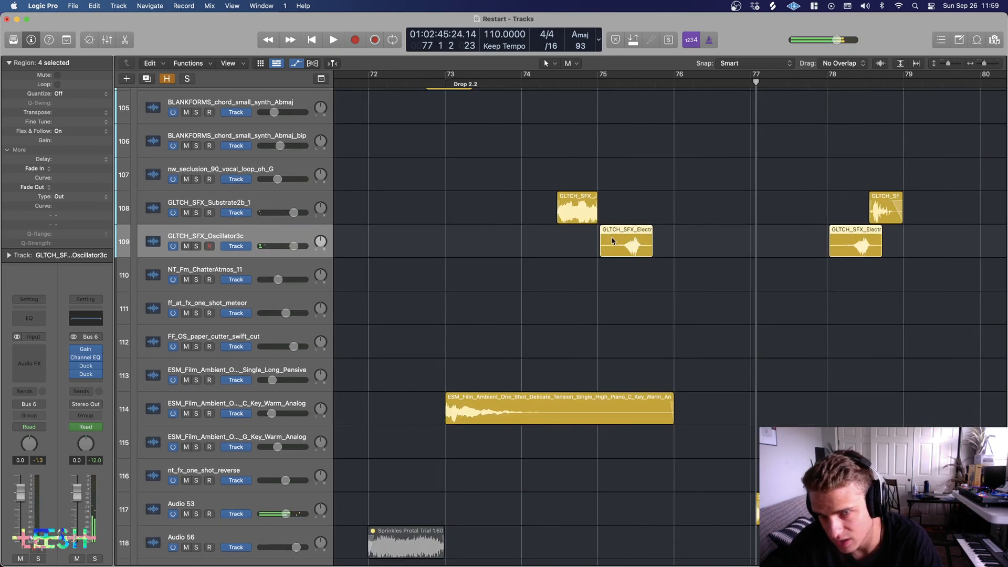
Step: Replay the Drop 2.2 glitches in the full mix and review the remaining FX tracks down to the MASTER across the whole song
scroll(610, 242, "right", 3)
scroll(609, 245, "down", 4)
key("space")
scroll(674, 263, "right", 4)
scroll(666, 260, "down", 1)
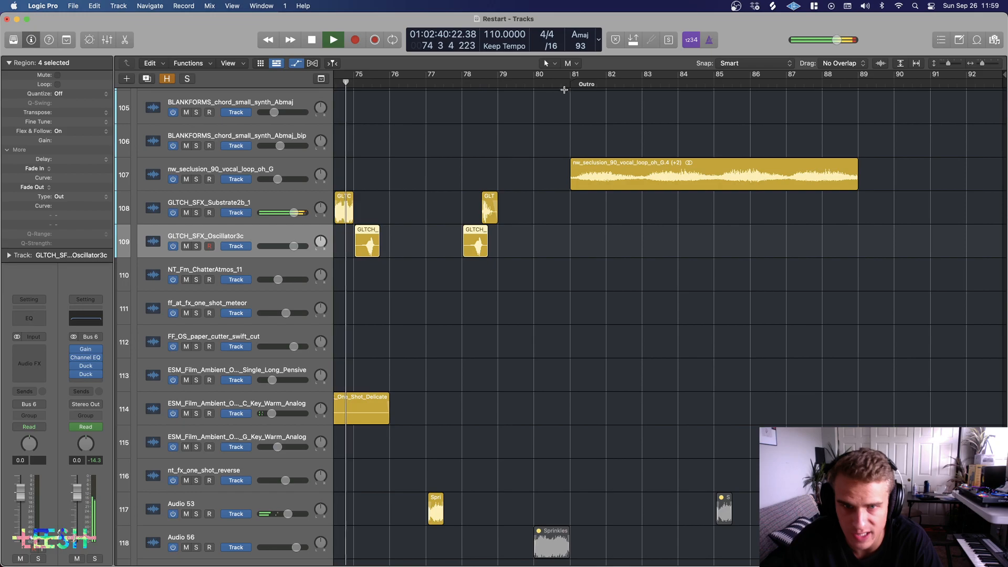
scroll(564, 92, "down", 10)
scroll(555, 247, "down", 6)
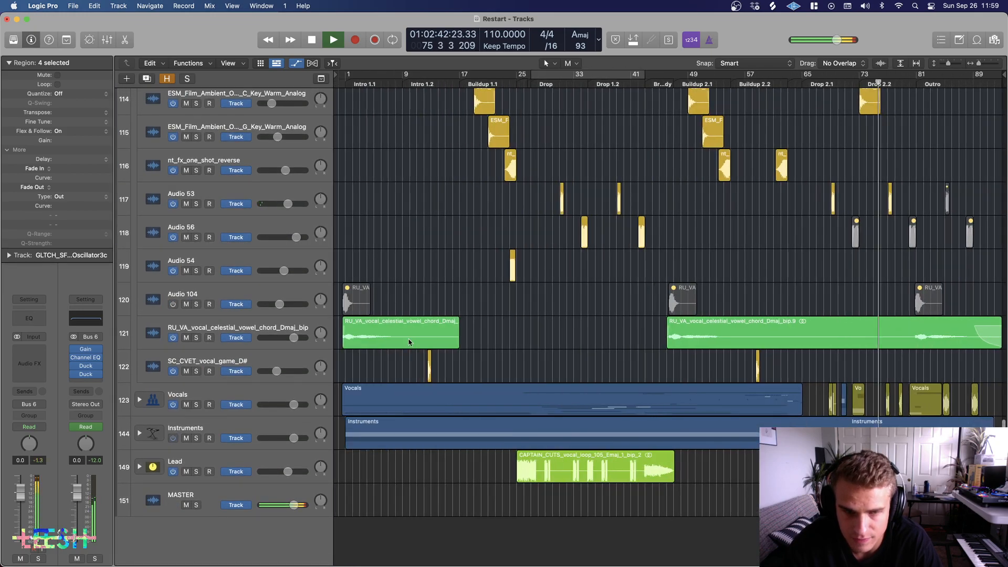
Step: Expand the Vocals track stack, solo it and play the song from the beginning
left_click(164, 402)
left_click(140, 401)
scroll(532, 341, "down", 12)
key("Return")
key("space")
scroll(191, 225, "up", 9)
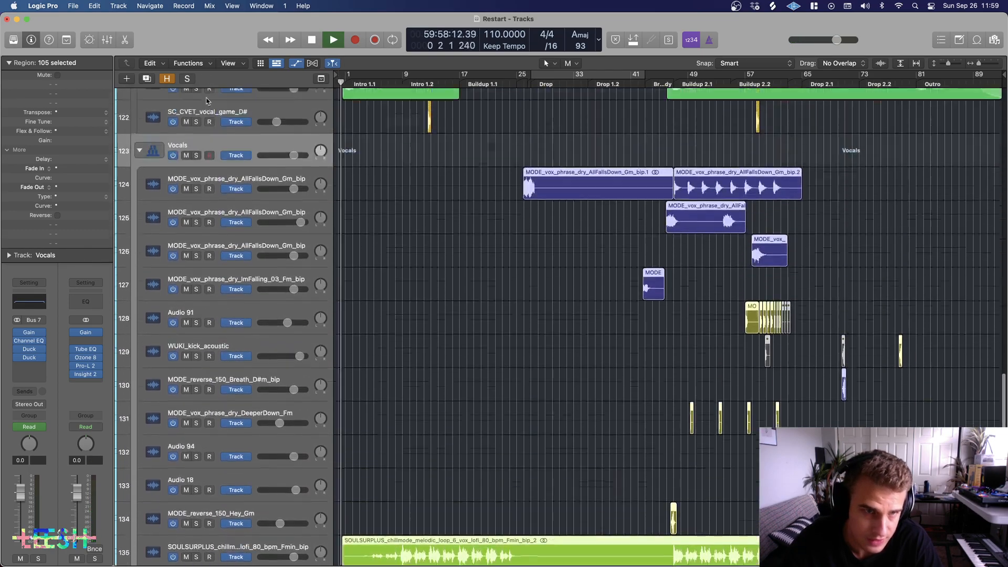
left_click(197, 214)
scroll(409, 325, "down", 9)
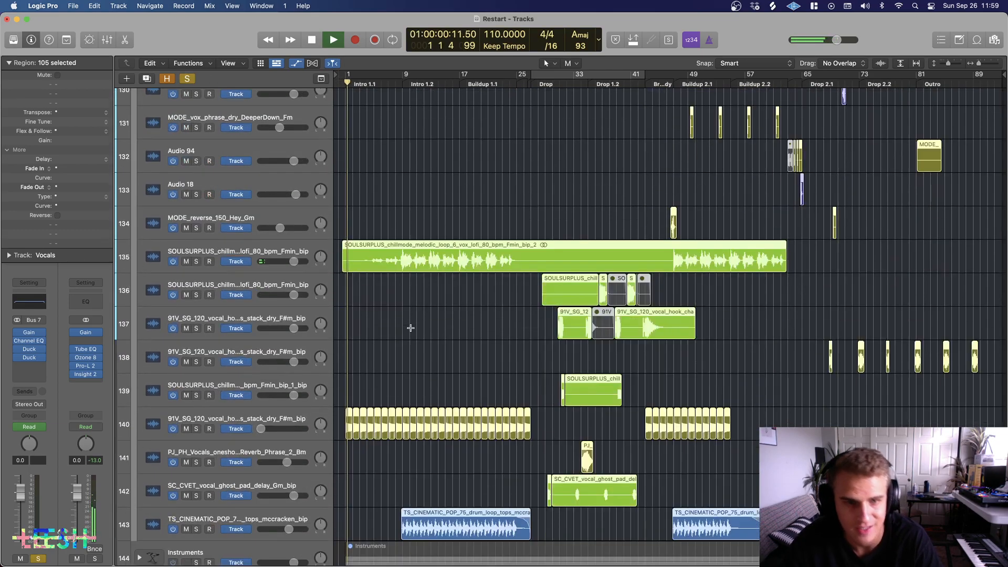
Step: Solo the repeating 91V_SG_120 vocal stack on track 140 to hear it during the intro
scroll(406, 321, "up", 5)
key("super+Right")
key("super+Right")
key("super+Right")
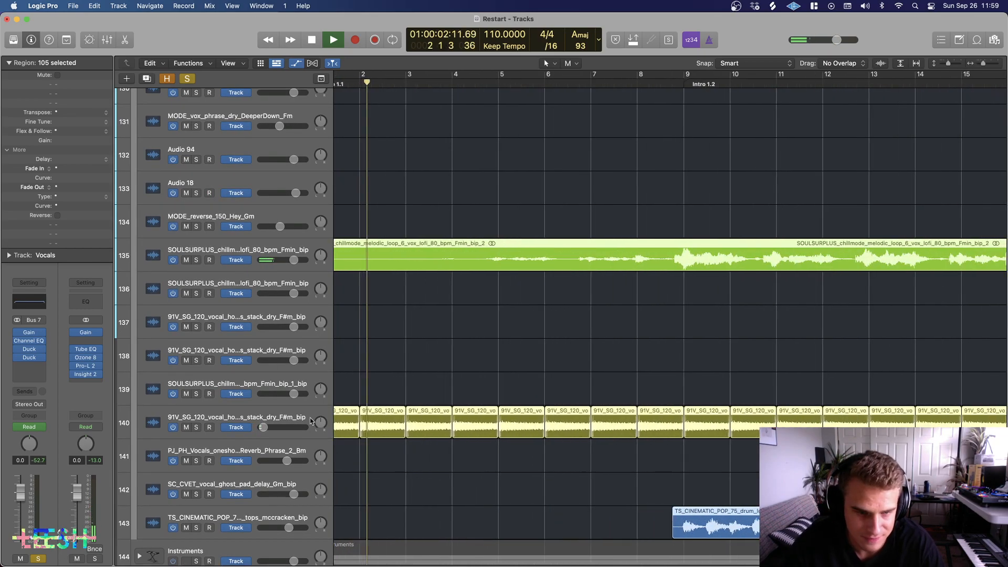
left_click(288, 422)
left_click(196, 427)
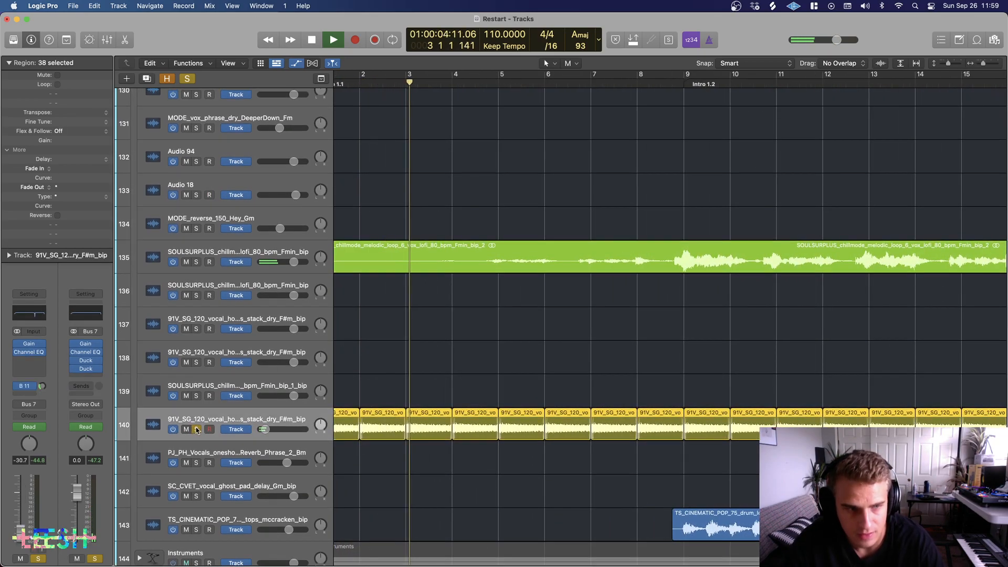
Step: Inspect the EffectRack on track 140's Bus 11 send, close it and end the track's solo
left_click(25, 387)
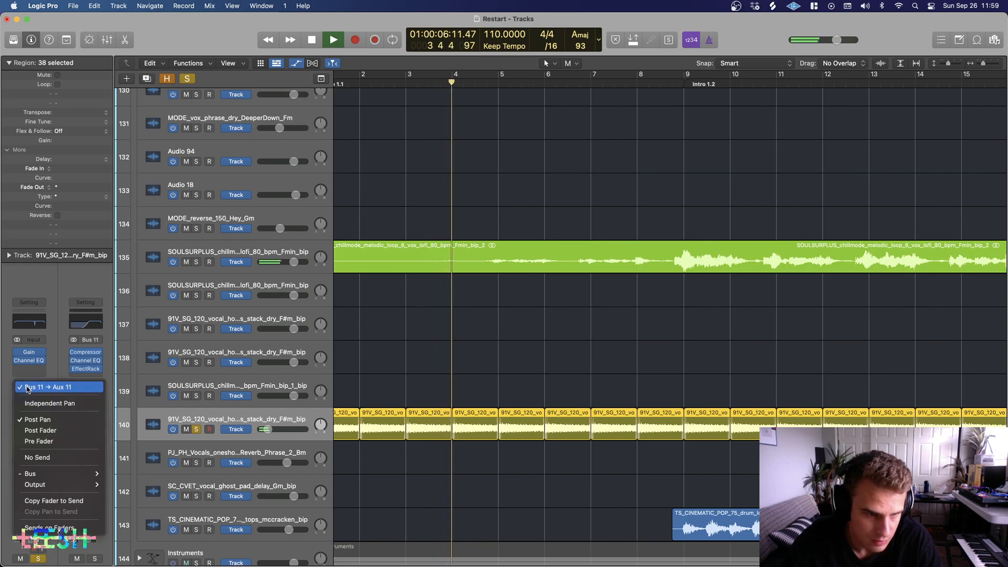
left_click(107, 348)
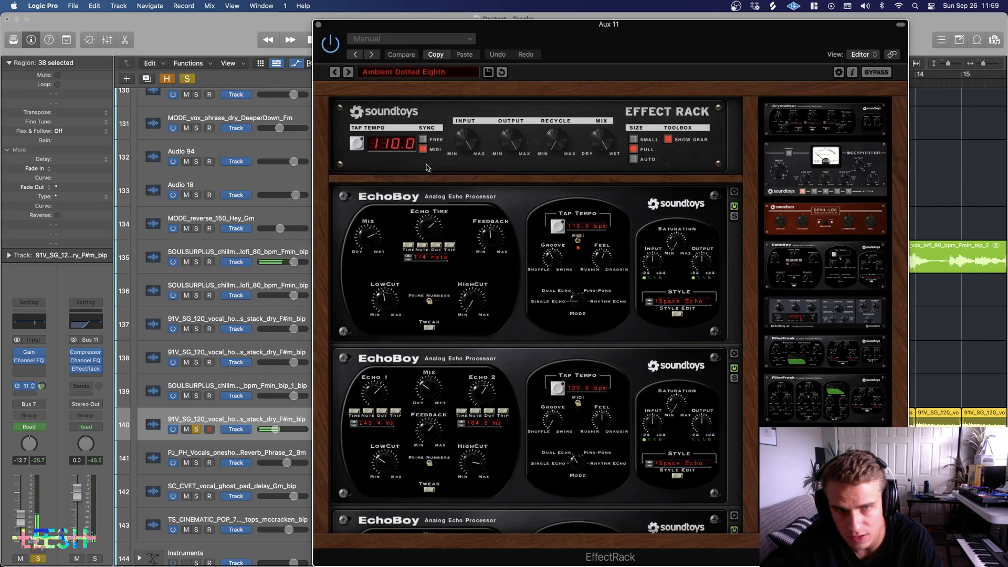
left_click(318, 25)
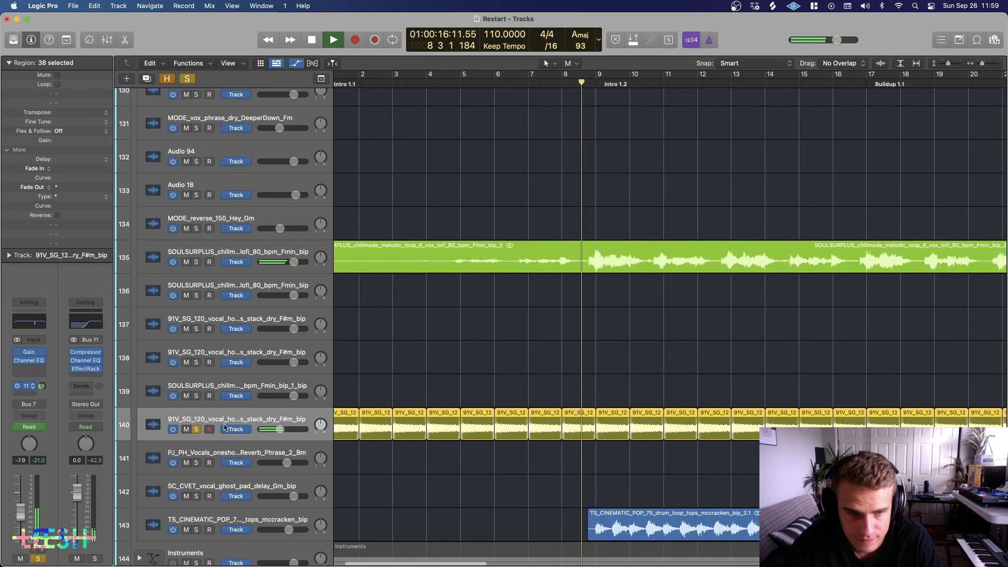
left_click(196, 430)
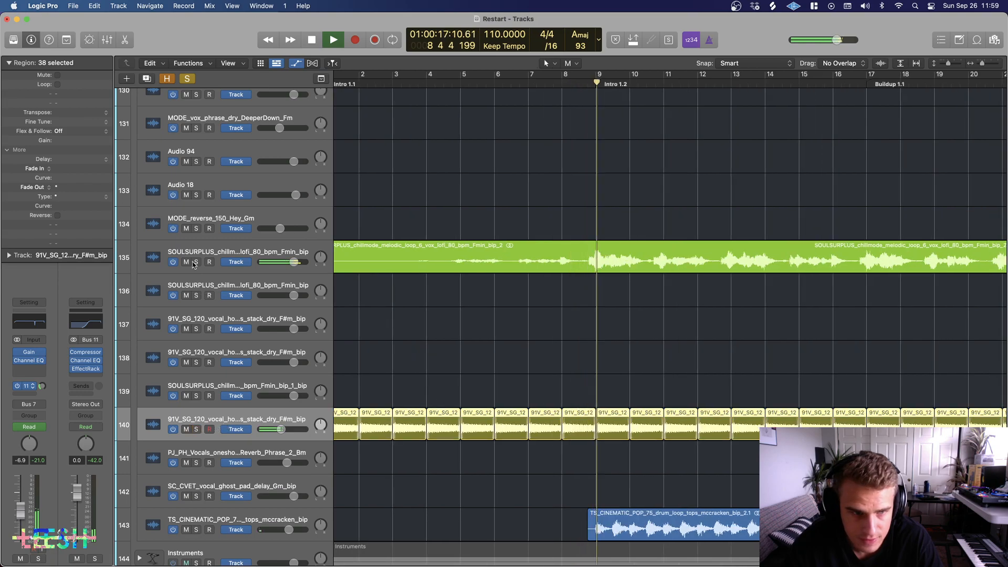
Step: Compare the SOULSURPLUS vocal loop on track 135 within the full mix and on its own
left_click(224, 251)
left_click(188, 80)
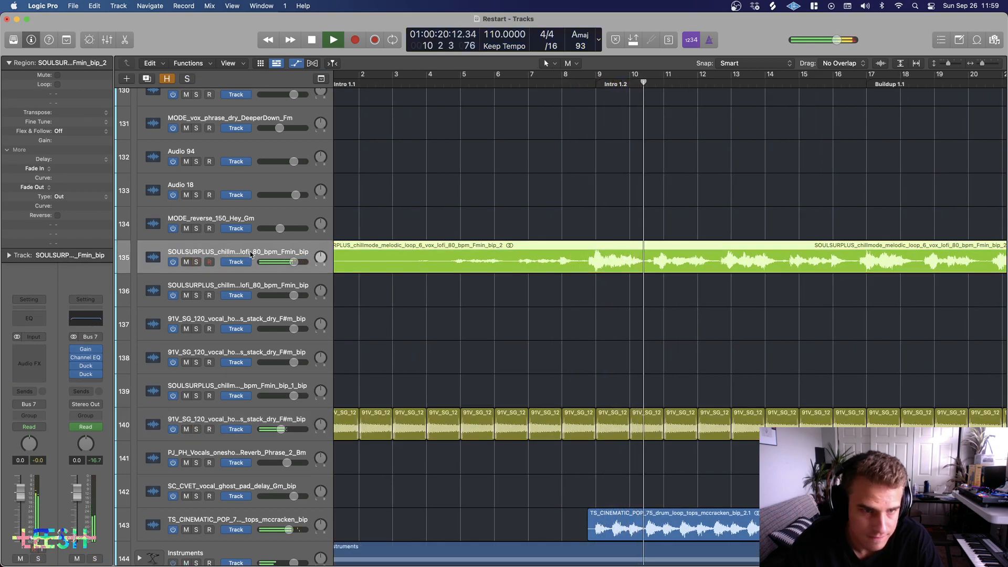
left_click(196, 263)
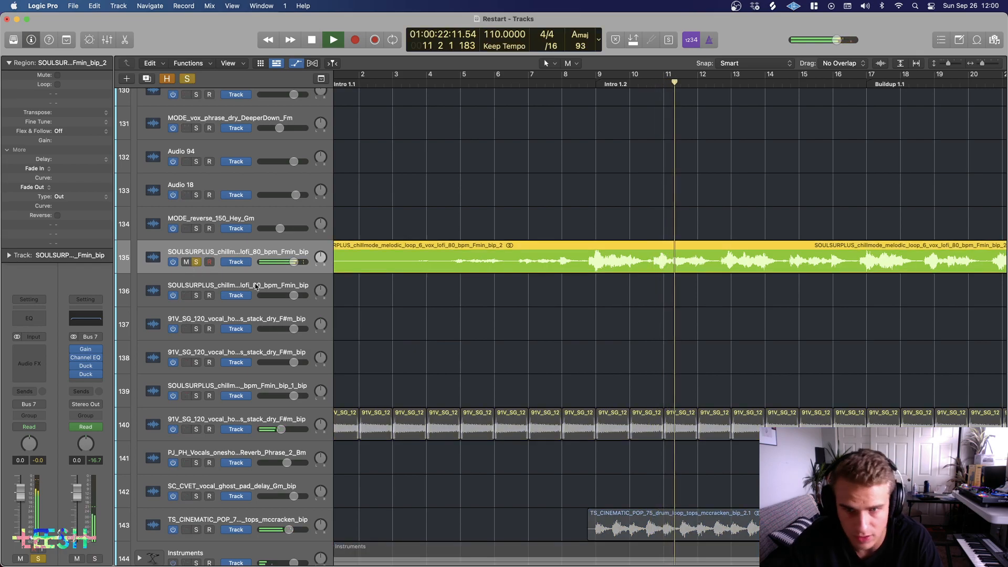
left_click(196, 262)
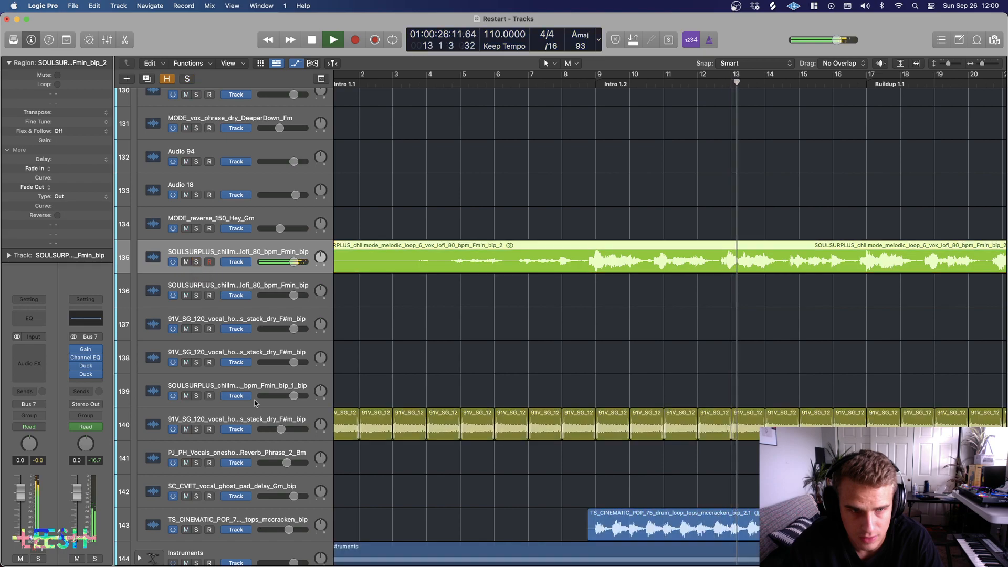
Step: Solo and select the TS_CINEMATIC_POP drum loop tops on track 143 in Intro 1.2
left_click(196, 530)
left_click(211, 519)
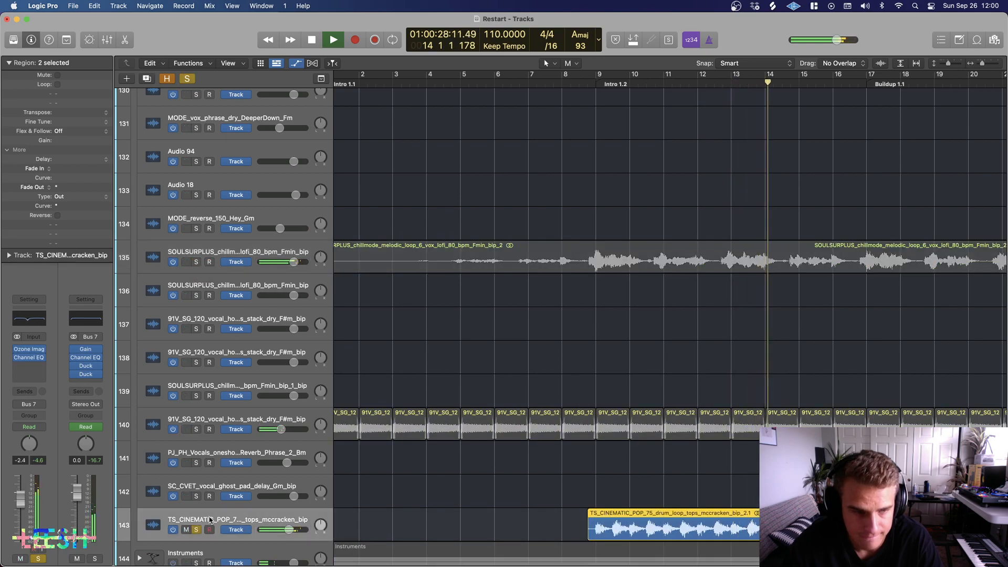
scroll(477, 402, "down", 6)
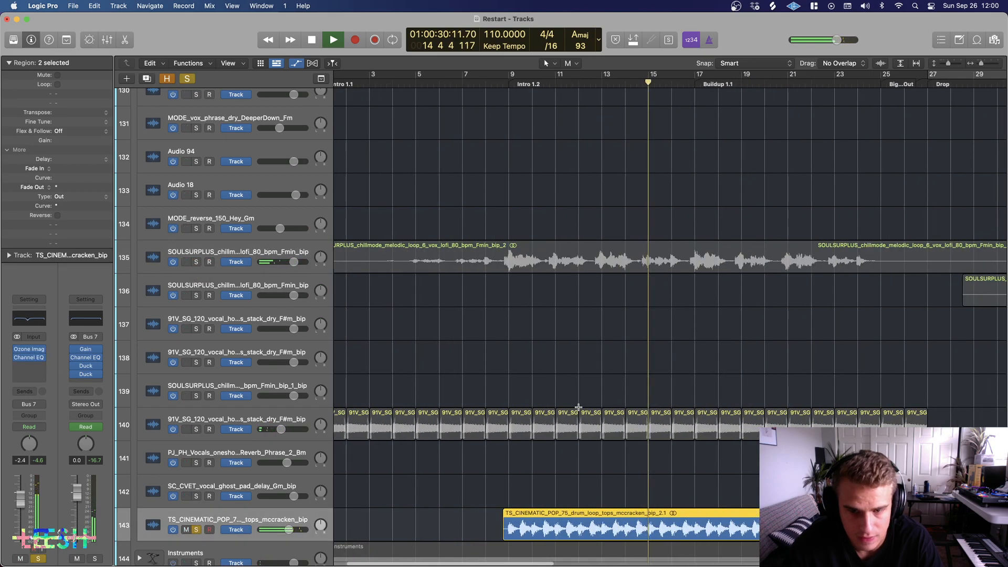
key("super+Left")
key("super+Left")
key("super+Up")
key("super+Up")
key("super+Up")
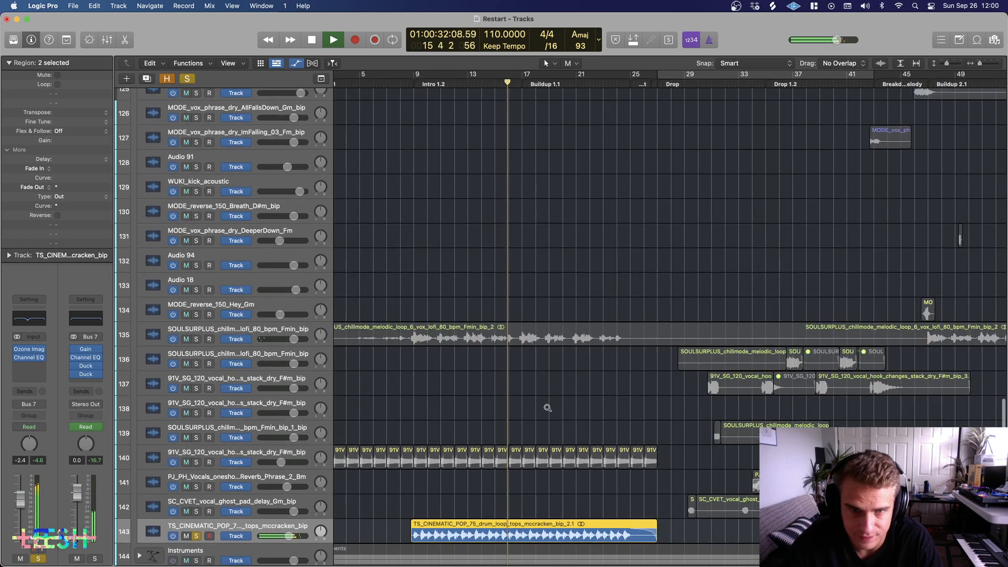
Step: Solo the whole Vocals stack again to hear all its tracks into Buildup 1.1
scroll(302, 216, "up", 4)
left_click(196, 223)
scroll(578, 360, "down", 8)
scroll(584, 361, "down", 3)
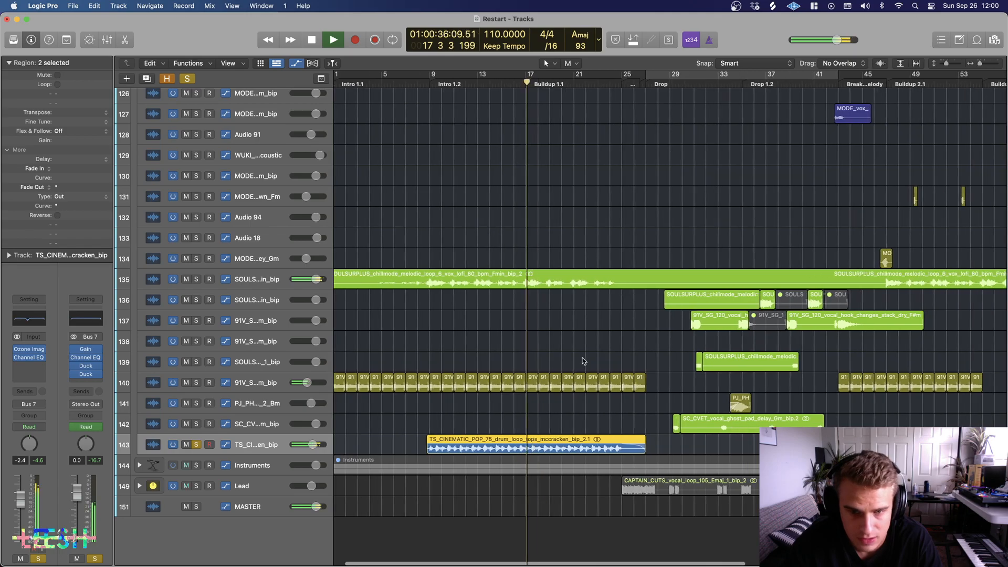
scroll(583, 361, "down", 2)
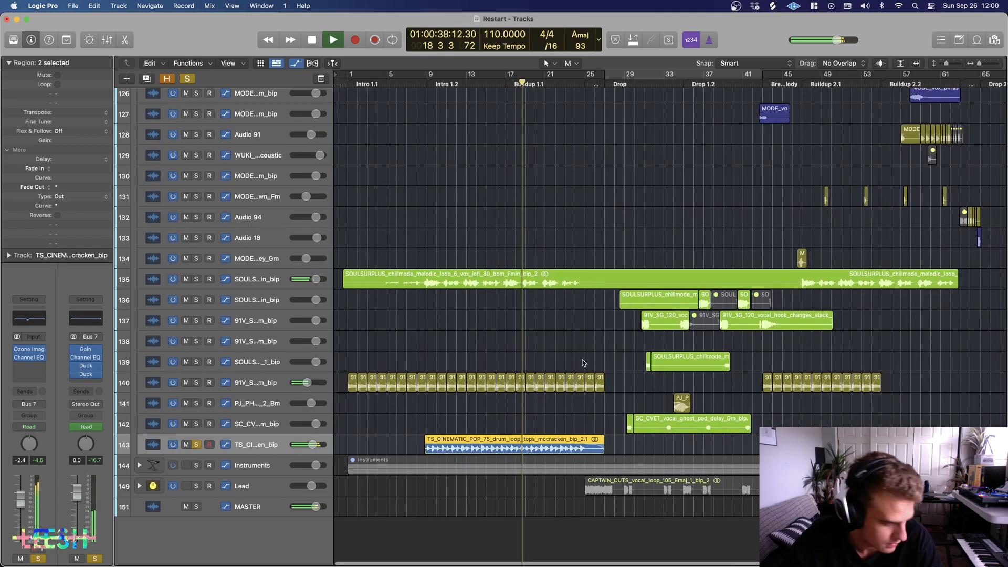
Step: Enlarge the tracks and play the soloed vocals from bar 25, just before the Drop
key("super+Down")
key("super+Down")
key("super+Down")
key("super+Down")
key("super+Down")
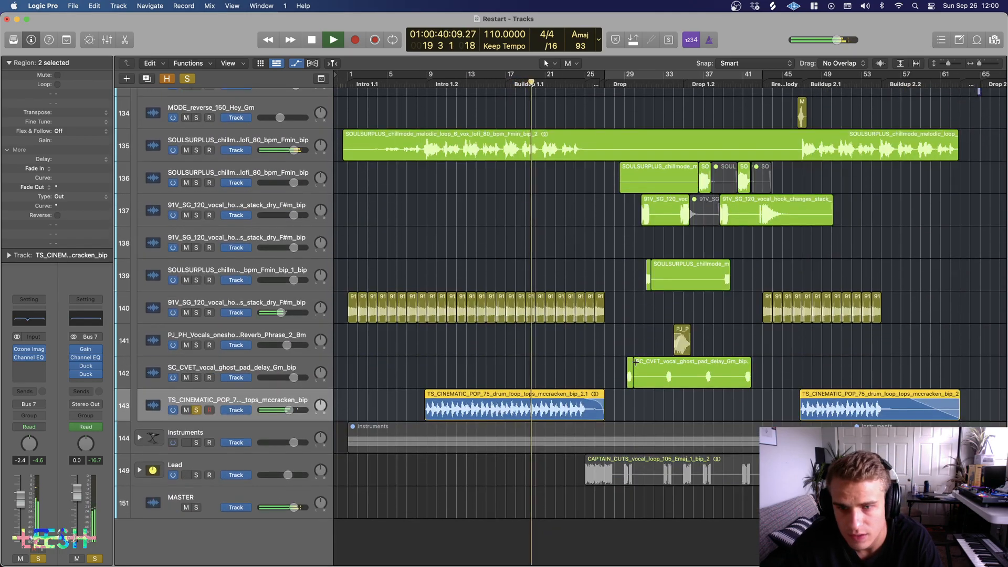
key("super+Down")
key("super+Right")
key("super+Right")
key("super+Right")
key("super+Right")
key("super+Right")
key("super+Right")
key("super+Right")
key("super+Right")
scroll(636, 366, "right", 5)
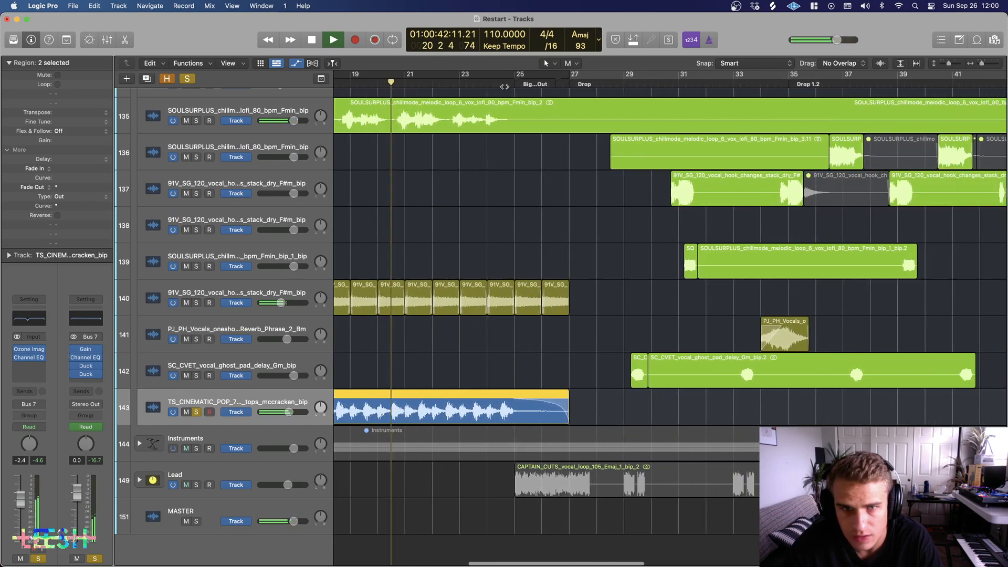
scroll(526, 223, "up", 8)
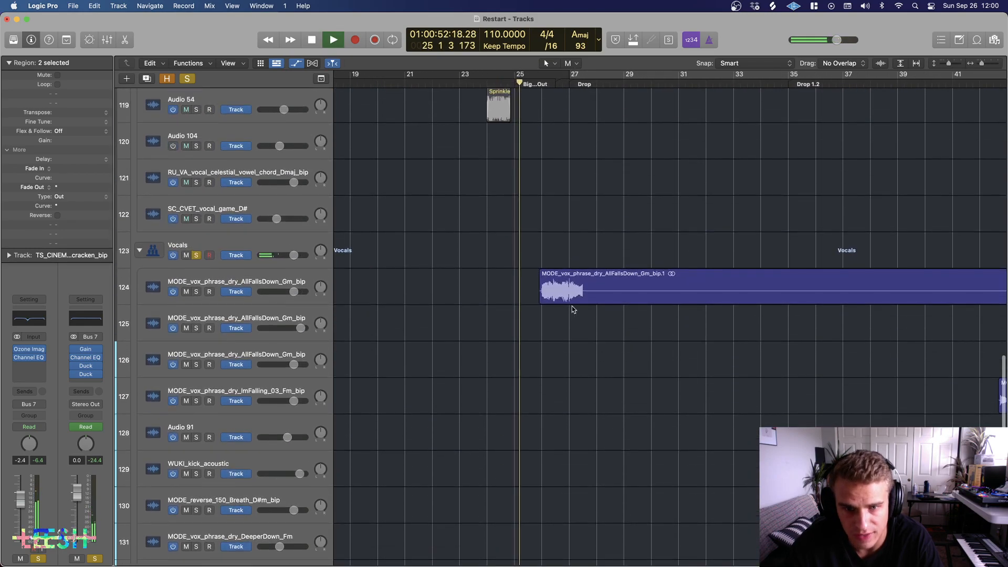
Step: Select the MODE AllFallsDown vocal phrase on track 124 and replay it leading into the Drop
left_click(283, 285)
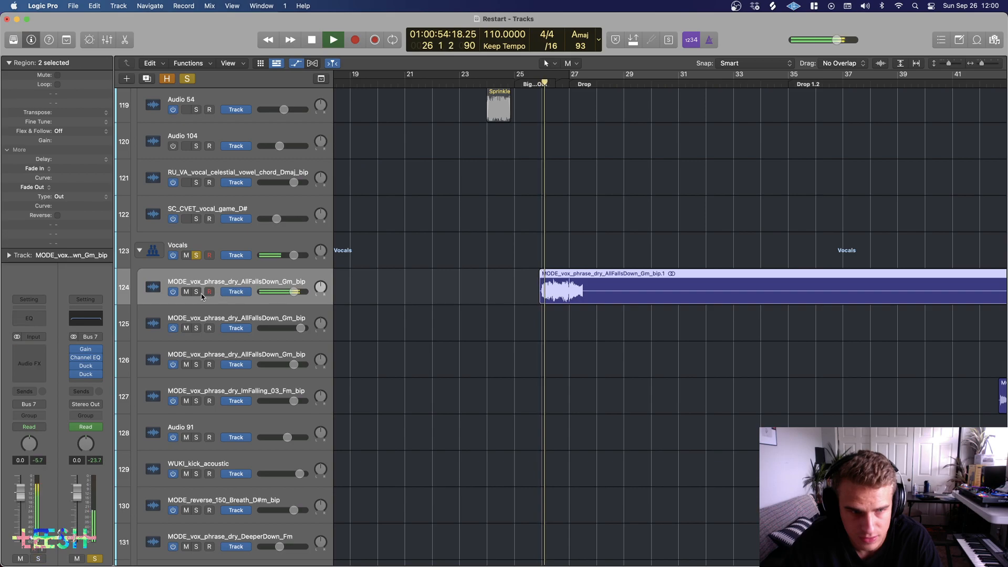
scroll(581, 339, "down", 8)
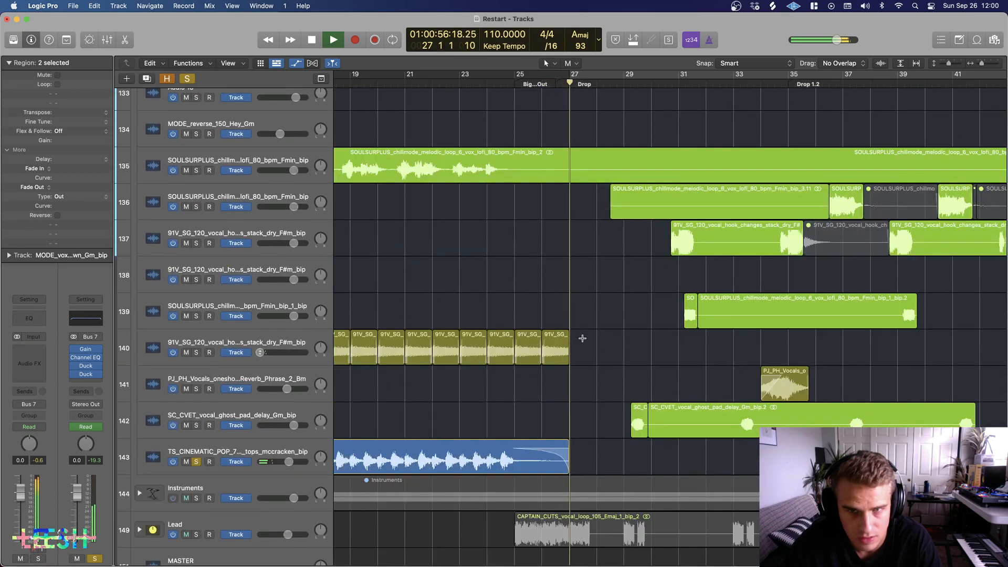
scroll(585, 342, "up", 3)
scroll(583, 318, "up", 8)
key("space")
scroll(578, 229, "up", 1)
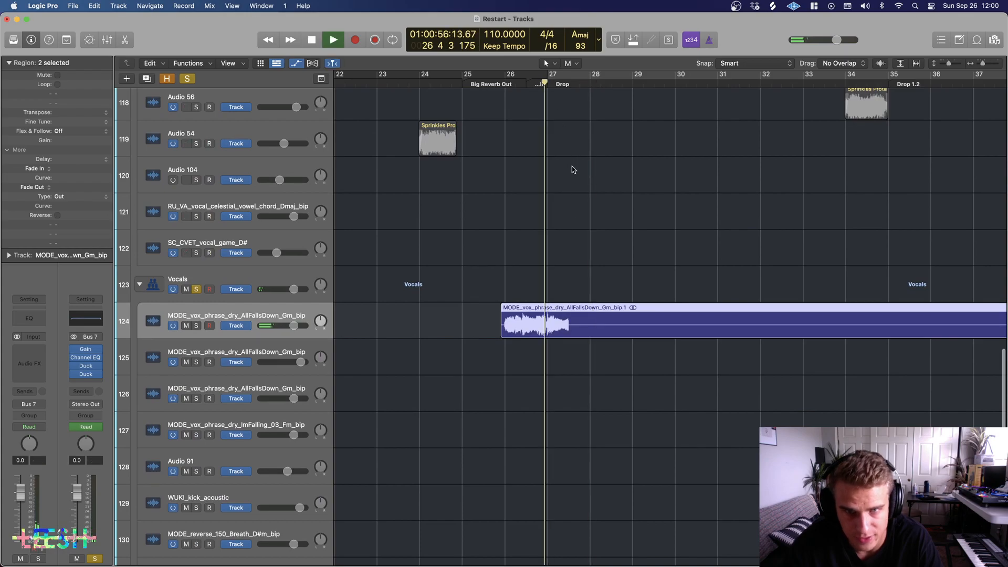
scroll(573, 169, "up", 3)
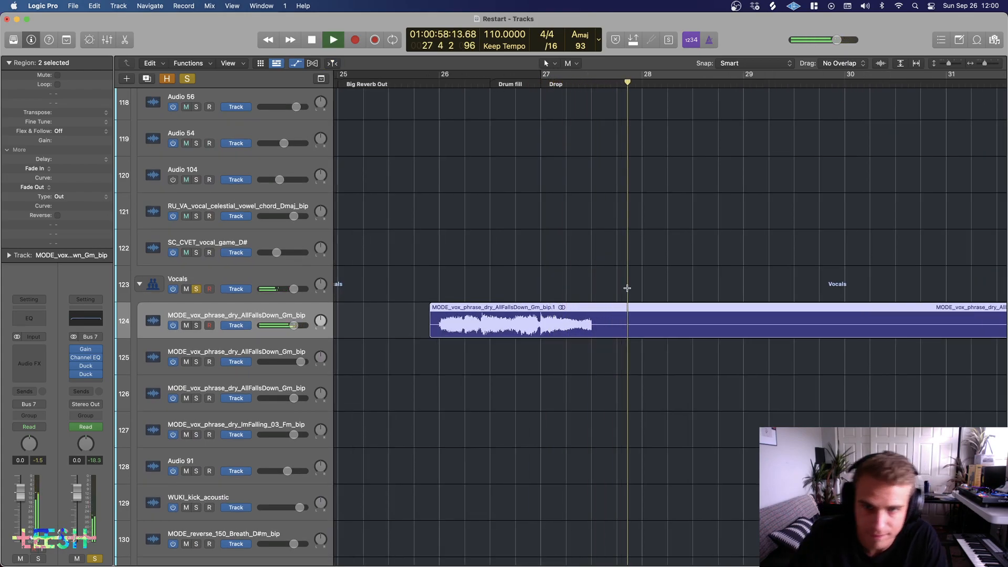
Step: Select the SC_CVET ghost pad delay vocal on track 142 and listen to it in the Drop
scroll(609, 295, "right", 3)
scroll(594, 341, "down", 15)
scroll(593, 341, "down", 2)
scroll(594, 341, "right", 1)
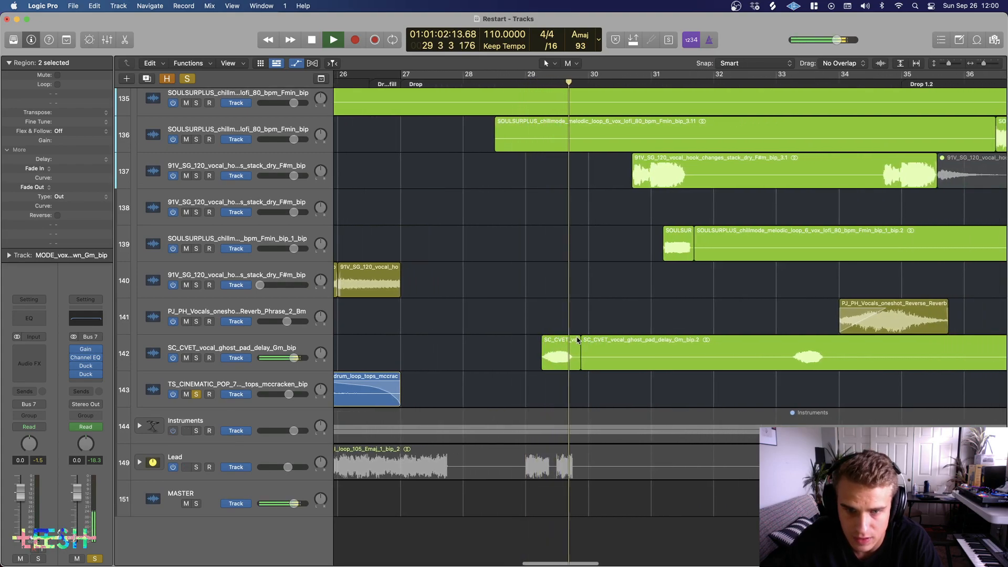
left_click(268, 349)
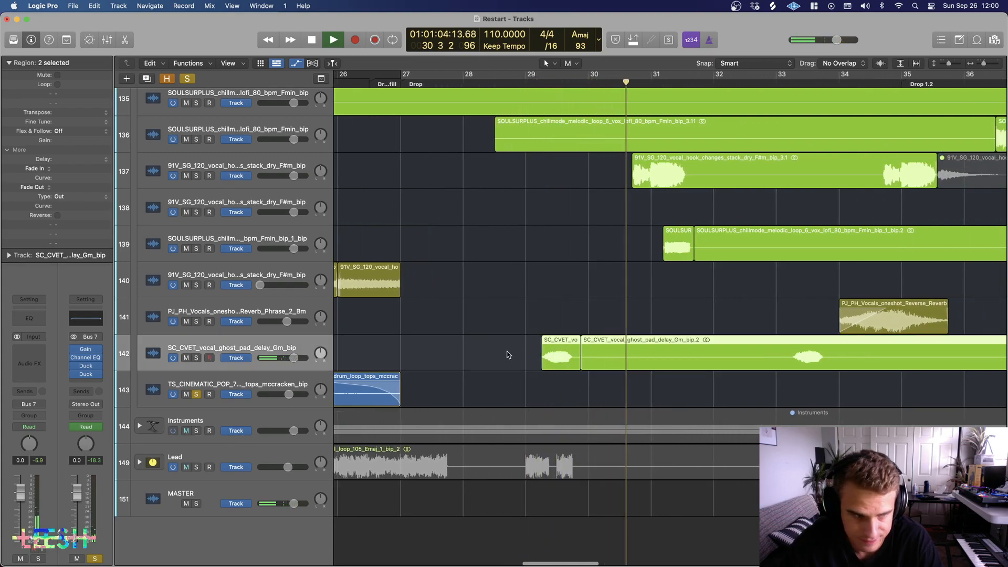
scroll(572, 325, "right", 5)
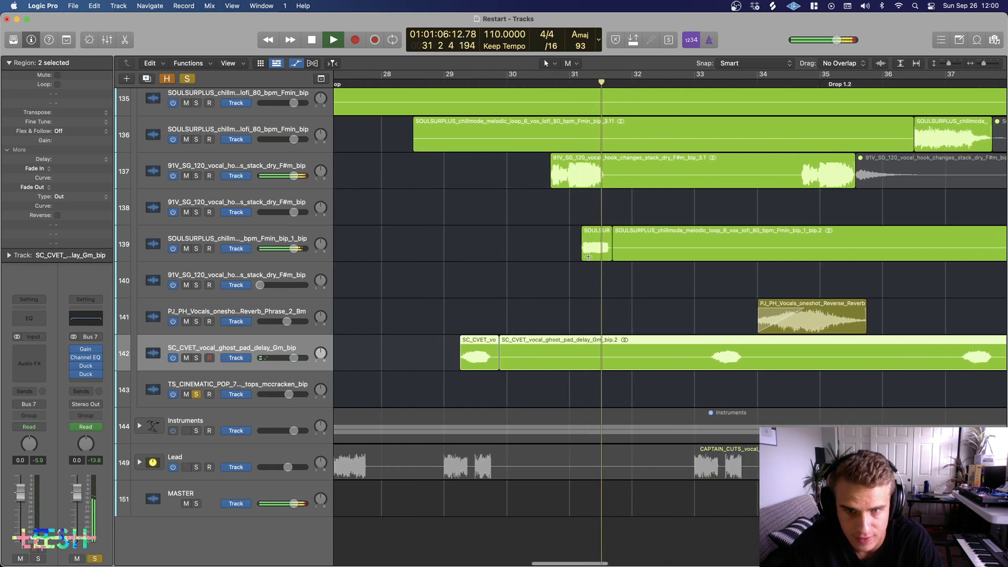
Step: Select the short first SOULSURPLUS region on track 139 and replay the Drop's vocals from bar 27
left_click(476, 244)
left_click(587, 240)
key("space")
key("space")
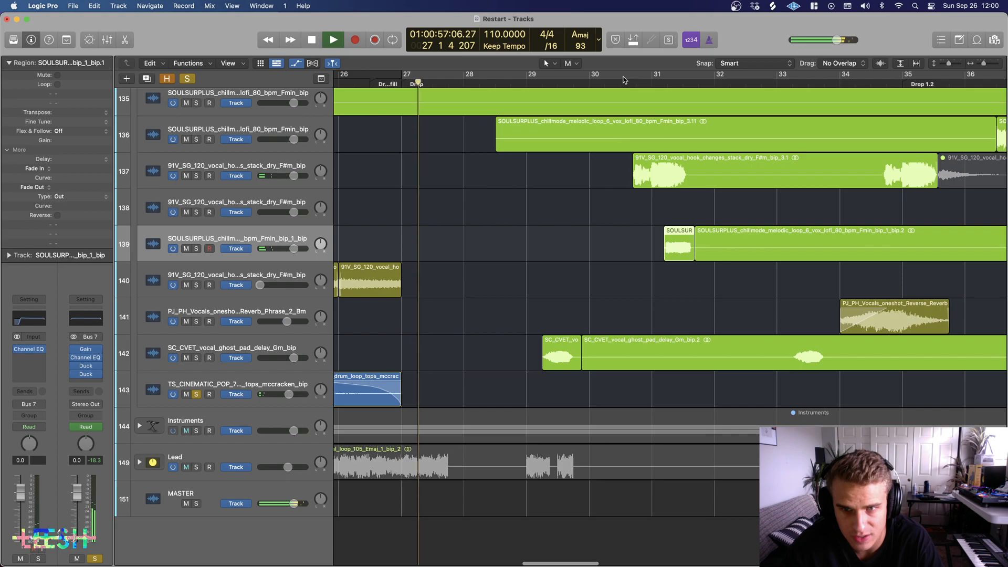
scroll(689, 190, "up", 4)
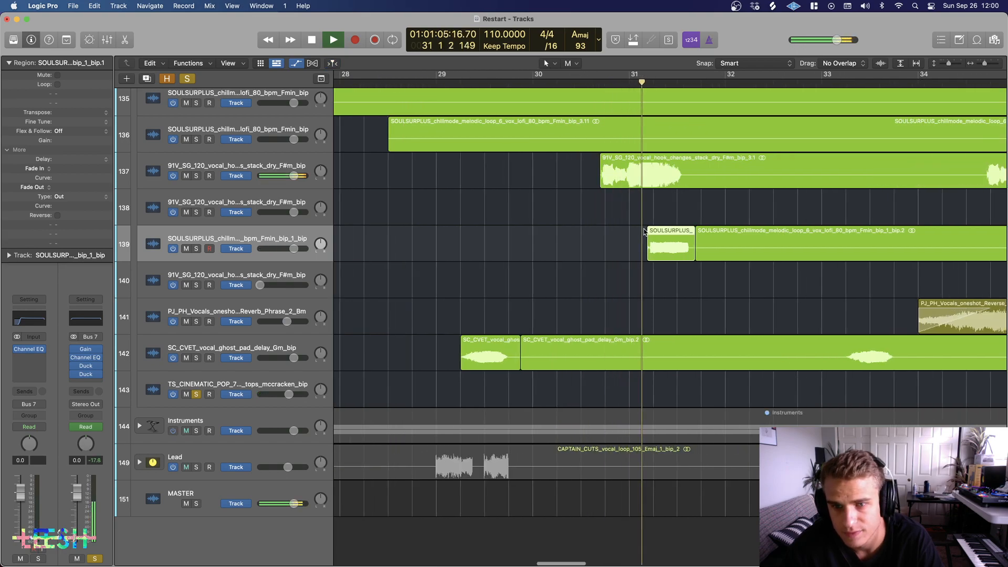
scroll(655, 245, "right", 8)
scroll(639, 263, "down", 3)
Step: Try a slow-down fade of about 817 at the end of the short SOULSURPLUS region on track 139 and preview it
key("space")
key("t")
left_click(520, 364)
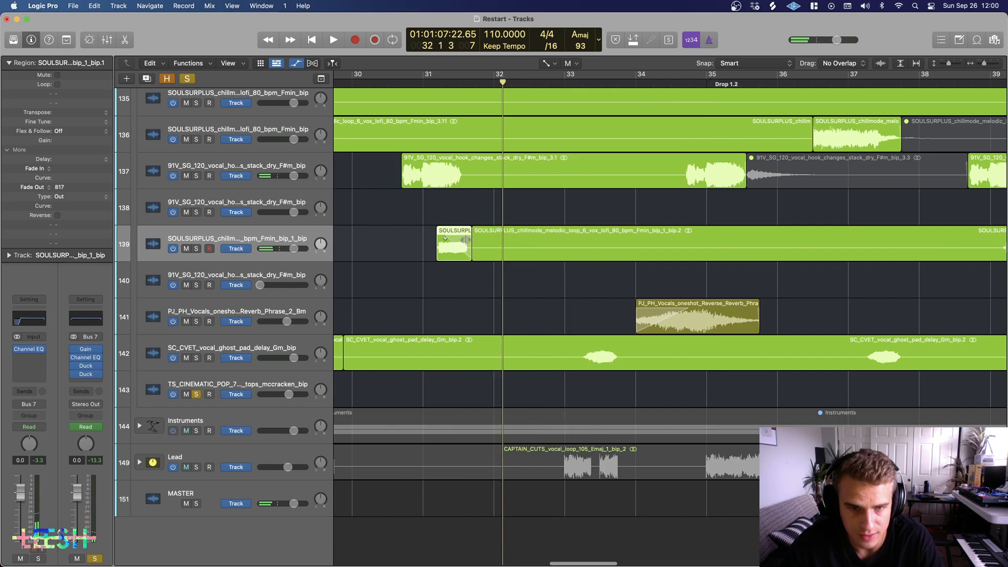
right_click(465, 240)
left_click(502, 321)
key("space")
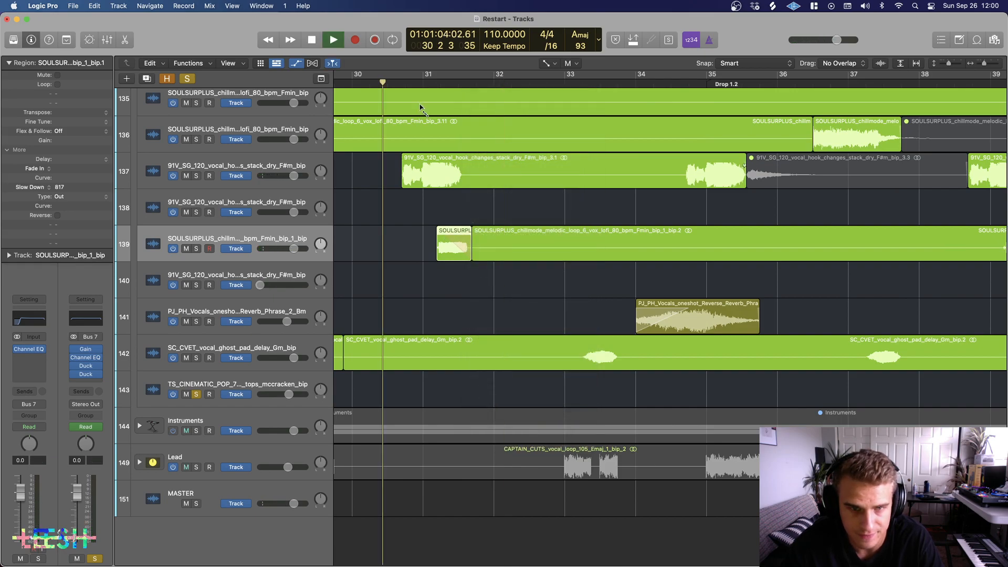
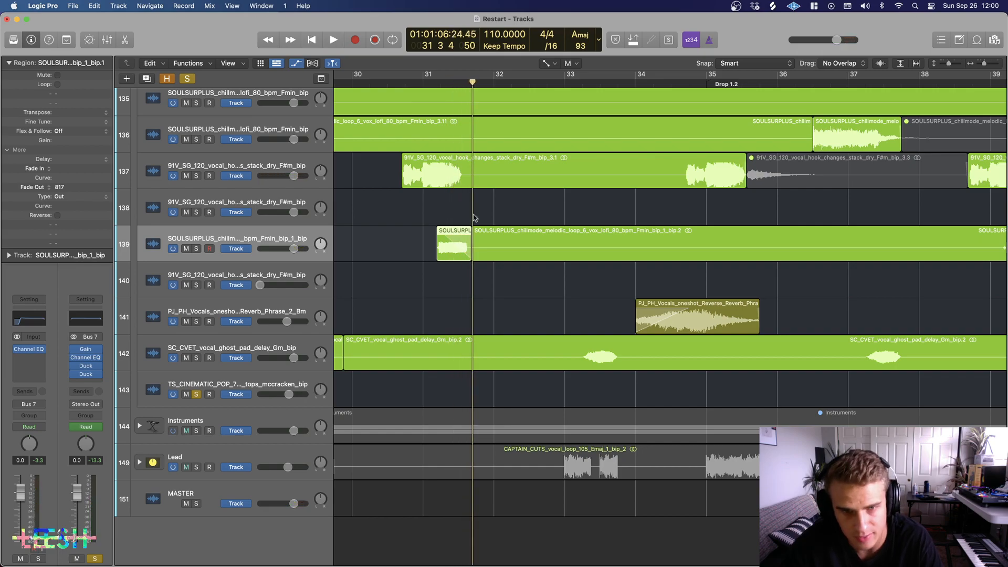
Step: Listen to the layered vocal chops from bar 30 towards Drop 1.2, with the wider arrangement in view
key("space")
scroll(646, 192, "right", 4)
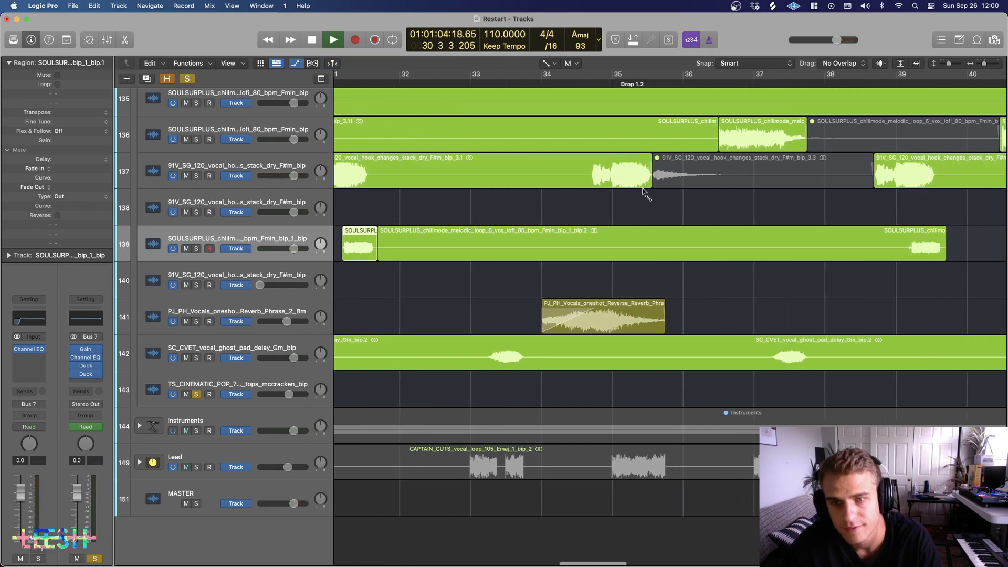
key("super+Left")
key("super+Left")
key("super+Left")
key("super+Left")
key("super+Left")
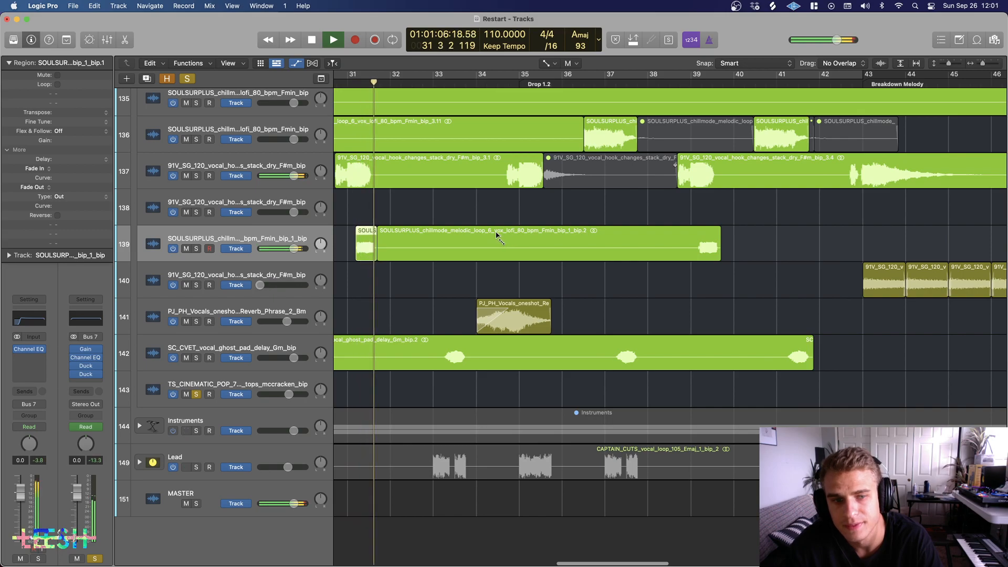
scroll(498, 233, "right", 1)
key("super+Left")
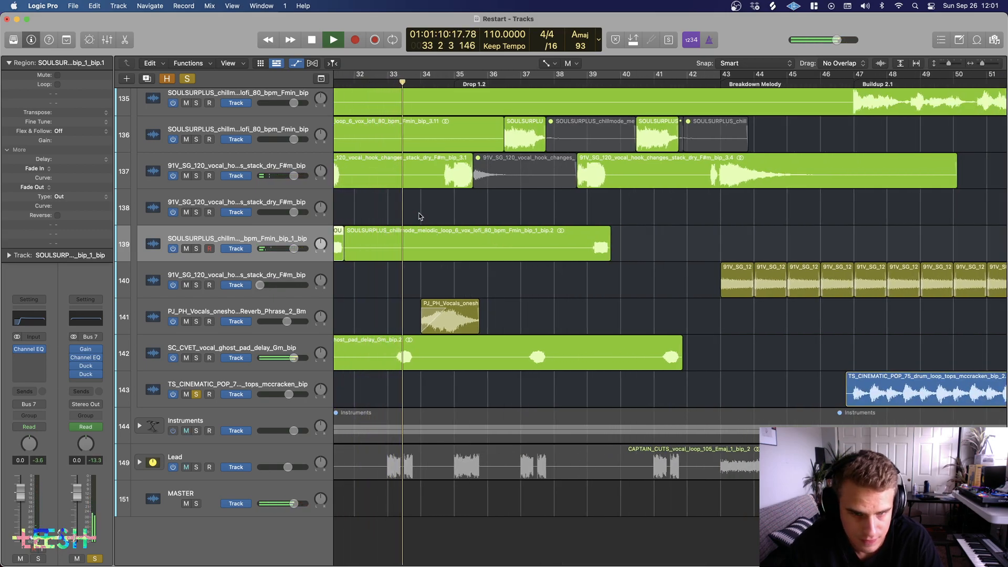
key("super+Left")
scroll(474, 146, "down", 5)
scroll(441, 292, "up", 5)
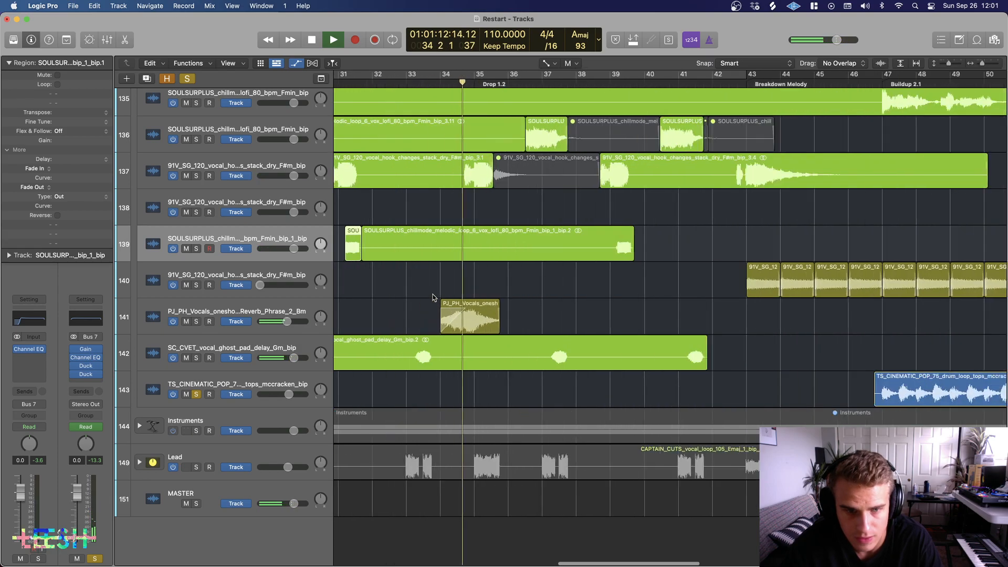
Step: Select the PJ_PH reverse reverb vocal on track 141 and listen to it in Drop 1.2
scroll(434, 297, "right", 1)
left_click(300, 316)
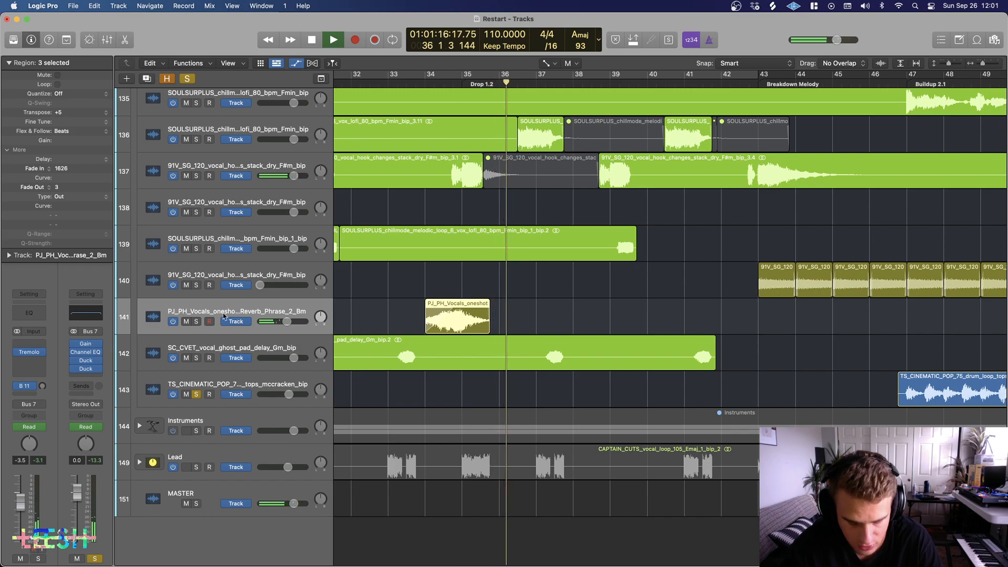
key("t")
key("t")
Step: Play the vocal layers around the start of Buildup 2.1
scroll(561, 315, "down", 5)
scroll(559, 310, "right", 2)
left_click(528, 85)
scroll(577, 150, "right", 5)
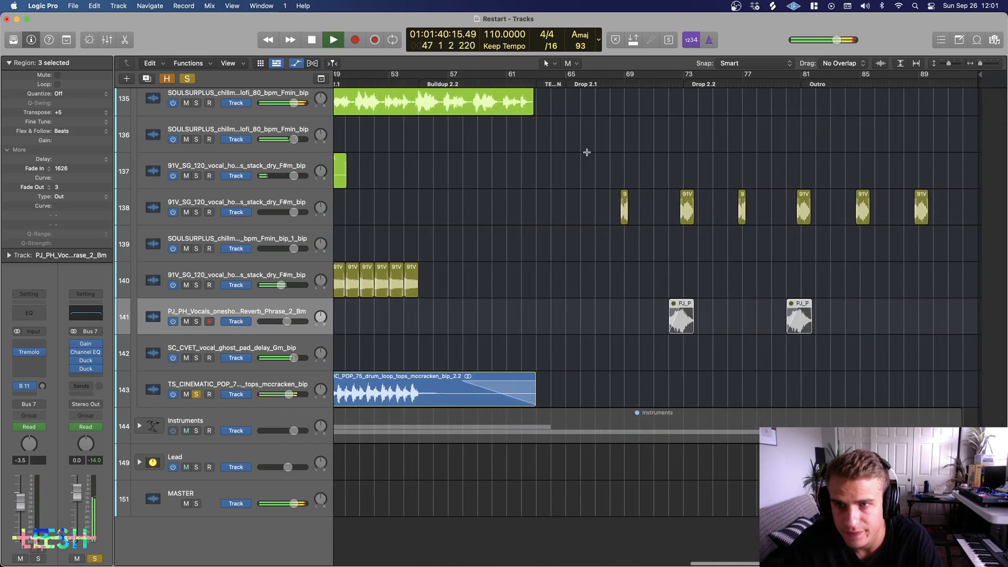
Step: Play the vocals in Drop 2.1 from around bar 68 and select the 91V vocal hook regions on track 138
left_click(636, 85)
key("space")
scroll(621, 164, "up", 6)
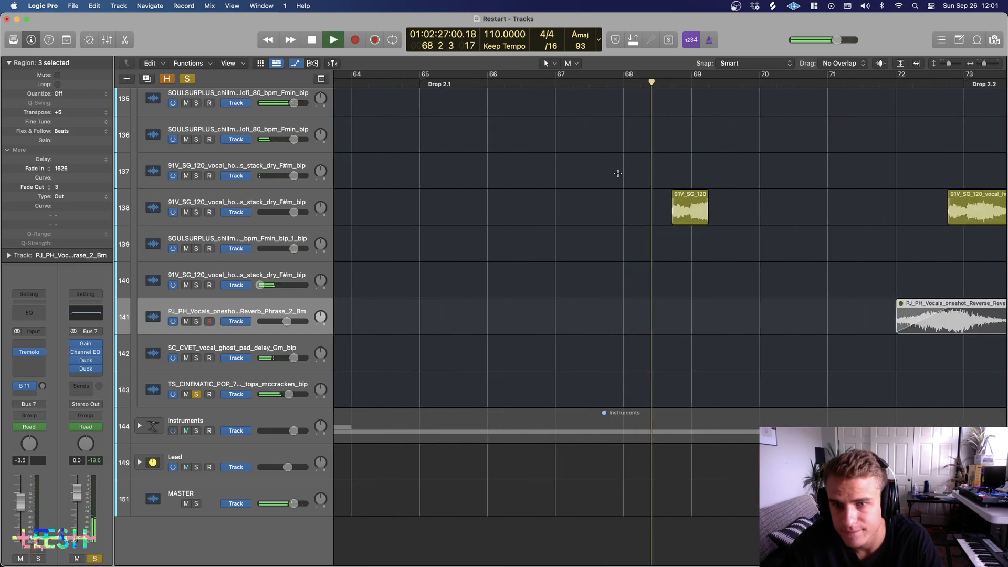
left_click(294, 213)
key("space")
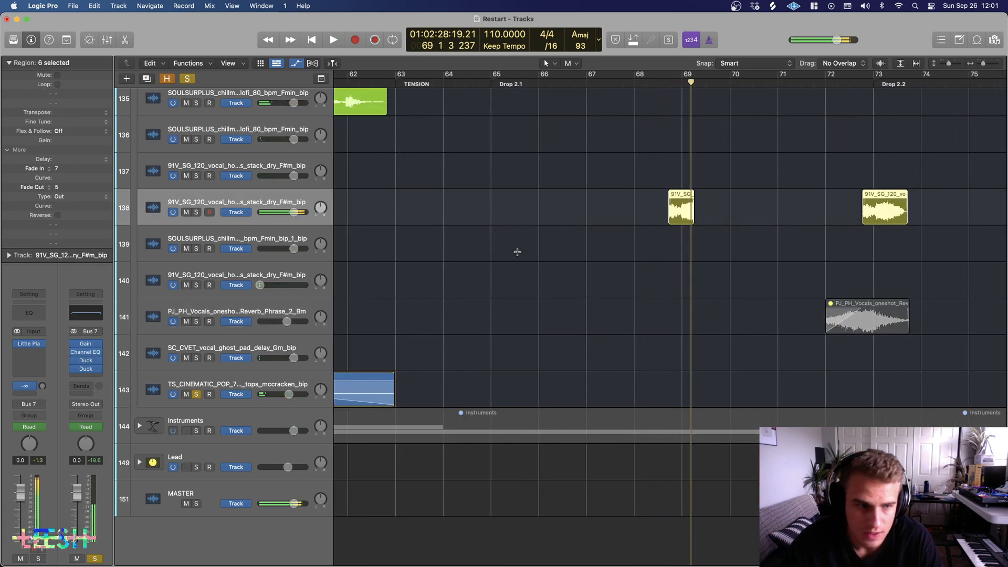
Step: Show the track automation and check the Little Plate reverb settings on vocal hook track 138
scroll(520, 251, "down", 3)
key("a")
scroll(543, 257, "up", 2)
scroll(543, 257, "down", 5)
scroll(596, 227, "up", 3)
scroll(596, 228, "up", 6)
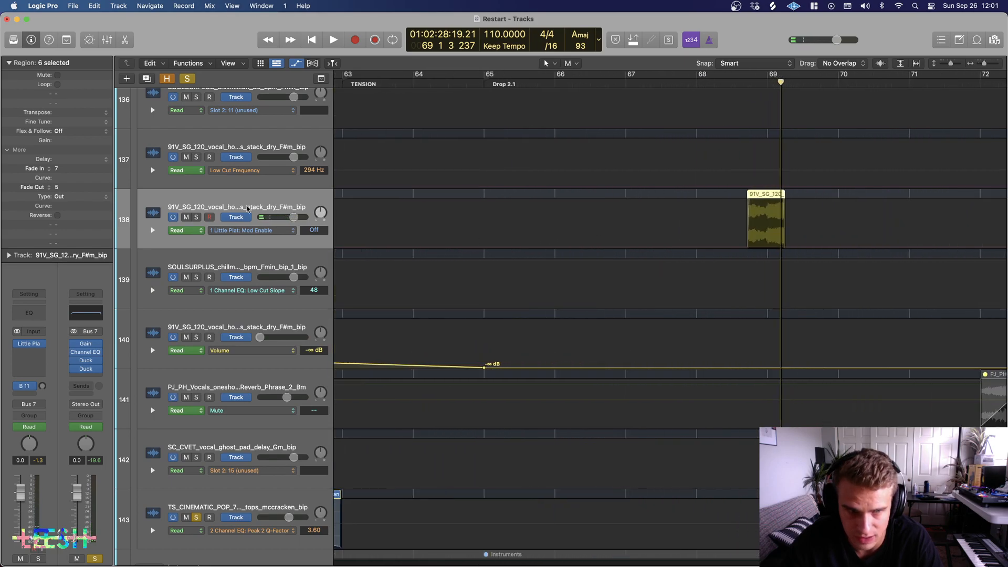
left_click(31, 344)
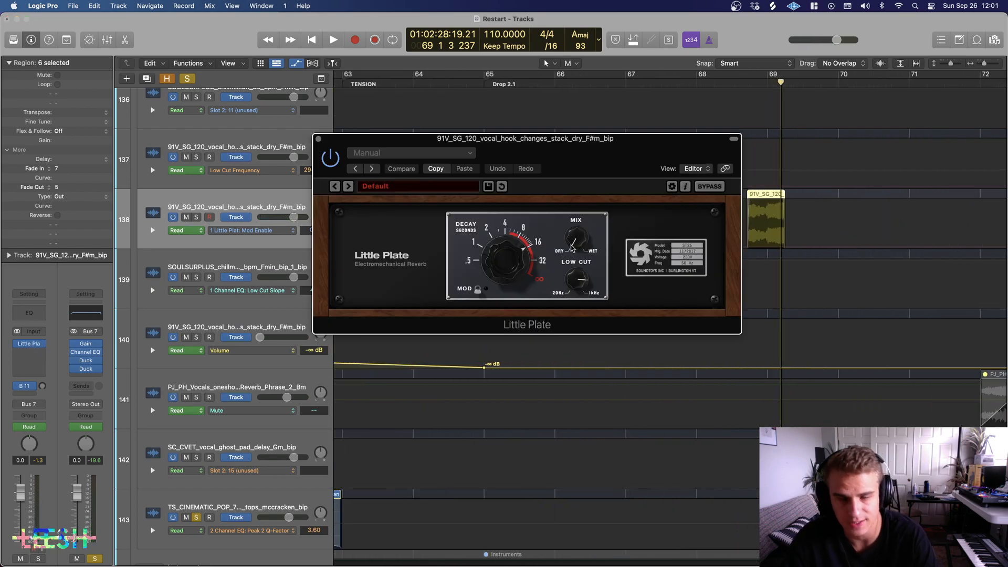
left_click(319, 139)
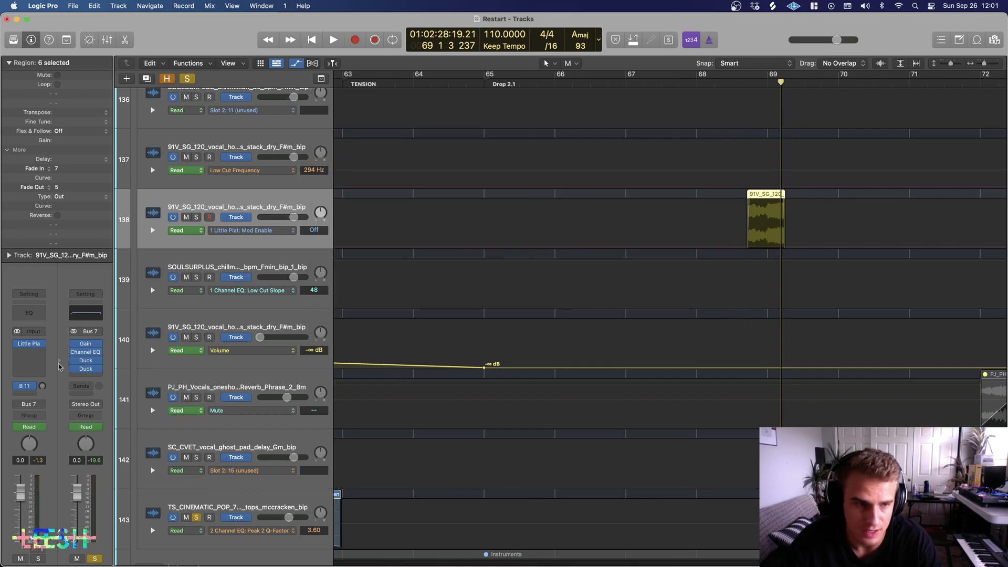
Step: Insert the stereo Soundtoys Little AlterBoy after Little Plate on vocal hook track 138
left_click(34, 356)
mouse_move(53, 546)
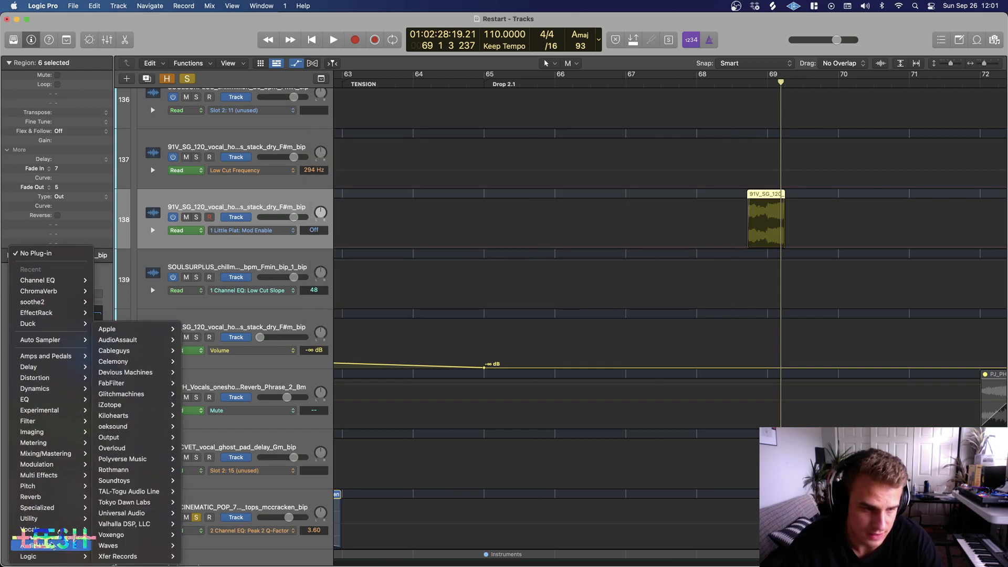
mouse_move(118, 414)
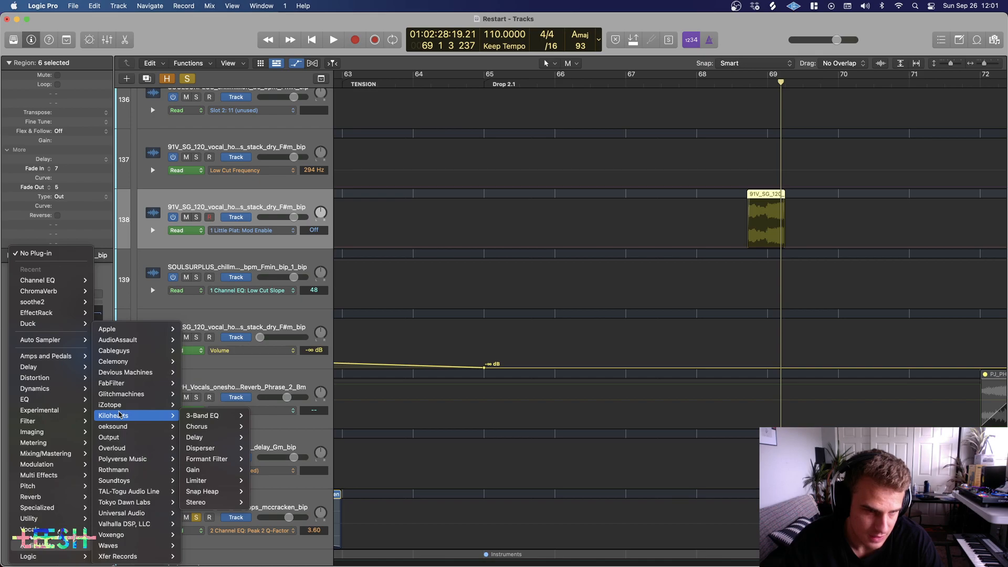
mouse_move(121, 480)
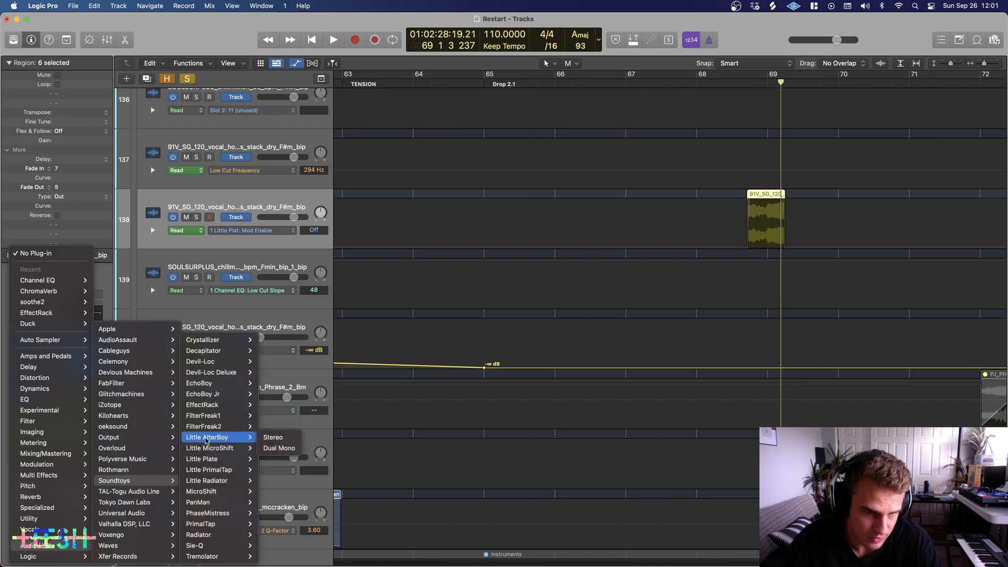
left_click(282, 438)
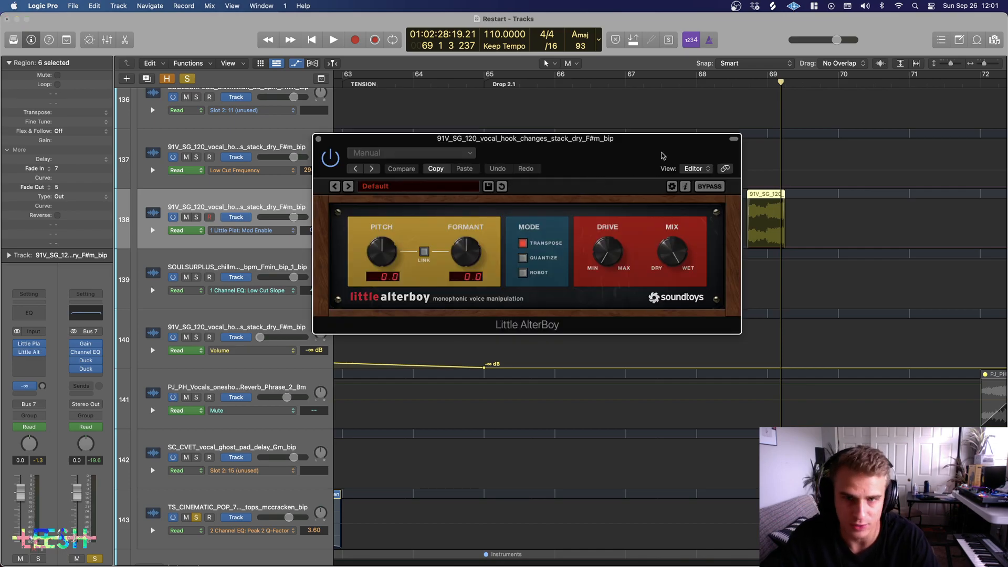
Step: Preview Little AlterBoy on track 138 with pitch at -2.0 and in Robot mode at pitch 0.0, and bypass the plug-in
left_click_drag(670, 154, 509, 146)
left_click_drag(220, 244, 221, 278)
key("space")
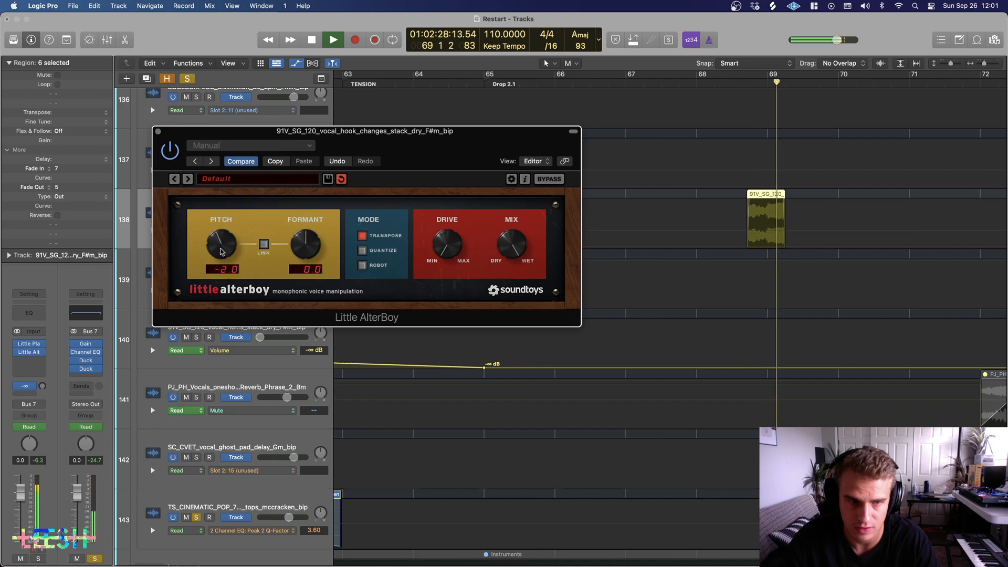
key("space")
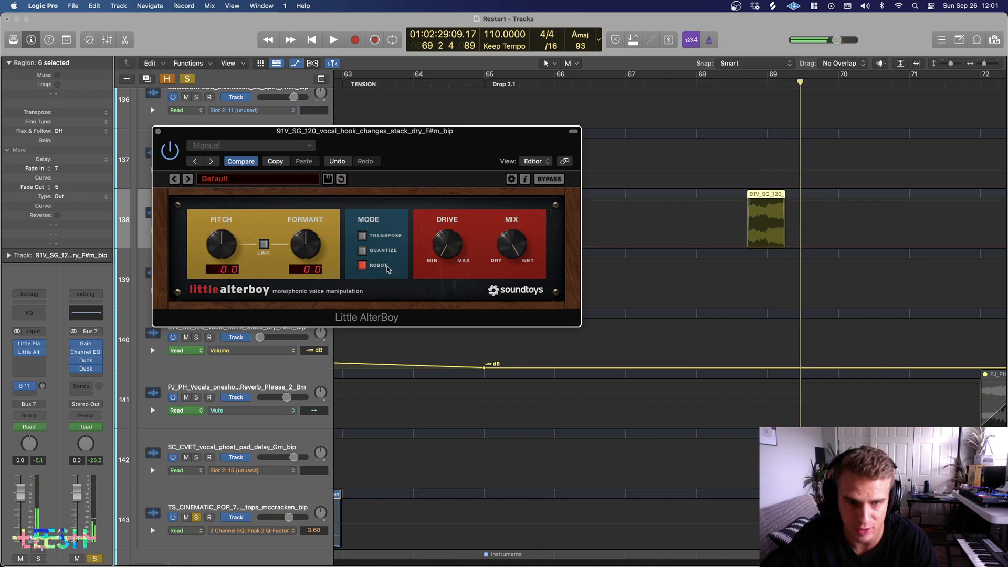
key("space")
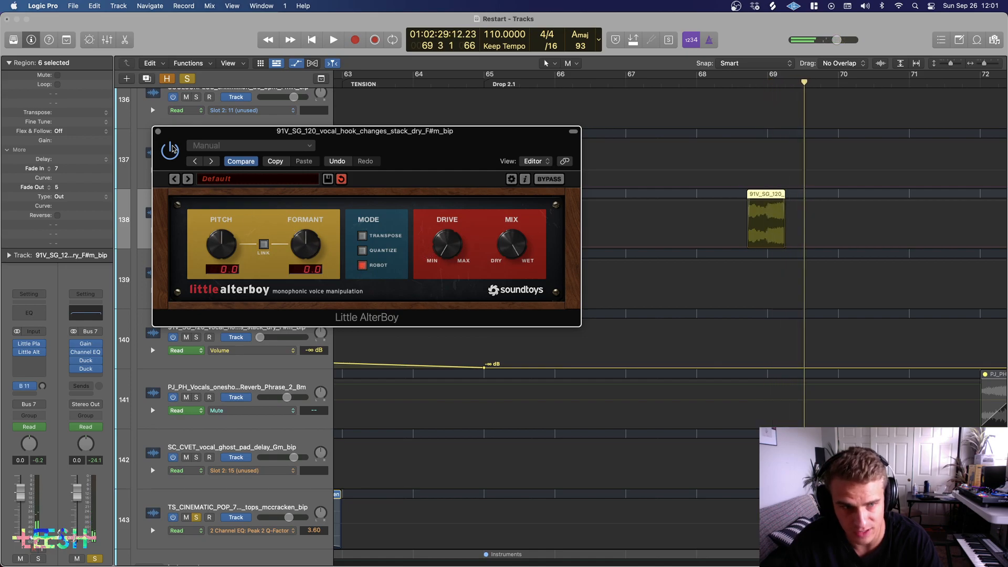
left_click(158, 132)
key("z")
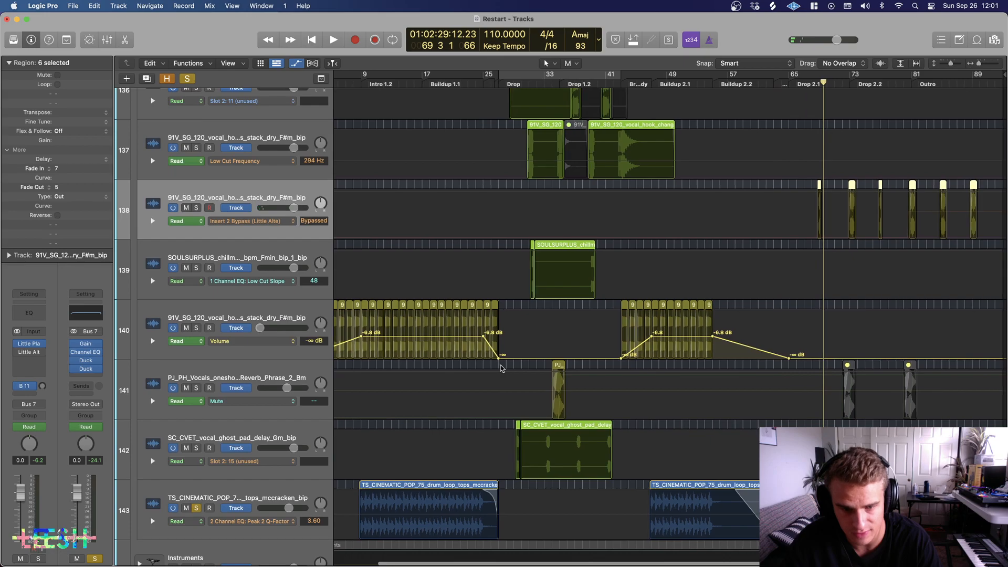
Step: Solo the AllFallsDown vocal on track 124 and insert Little AlterBoy on it
scroll(502, 369, "up", 10)
scroll(489, 328, "left", 2)
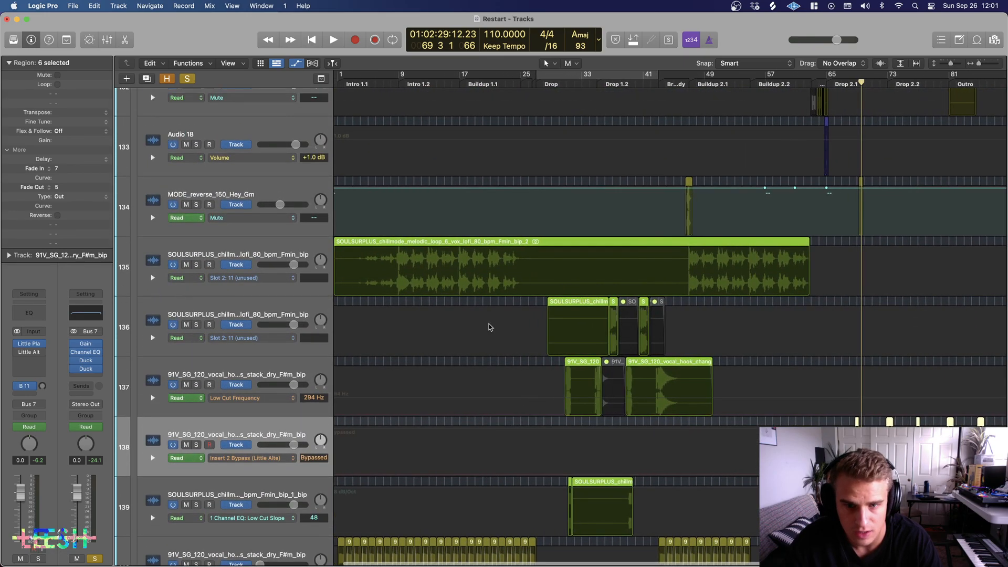
scroll(488, 330, "up", 10)
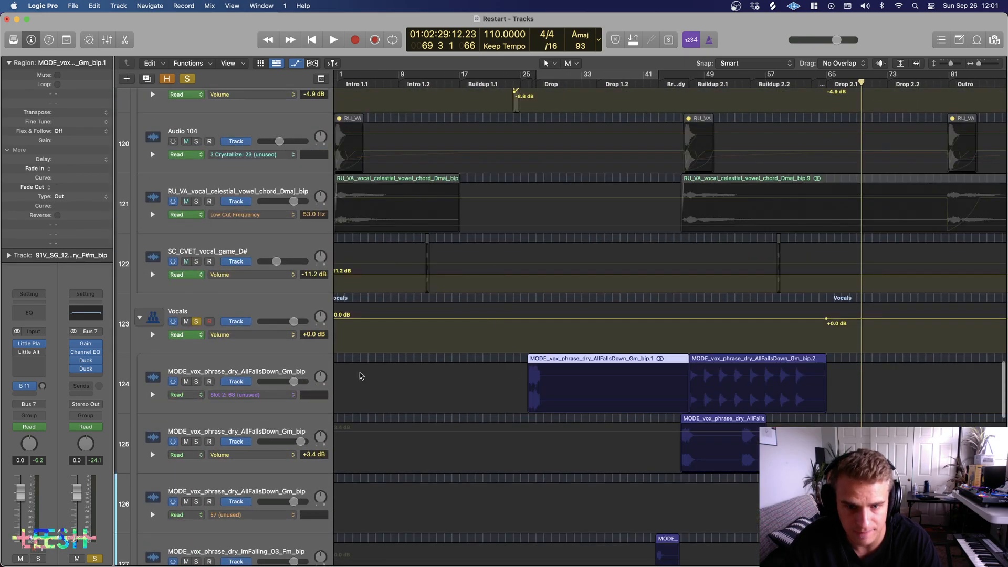
left_click(263, 370)
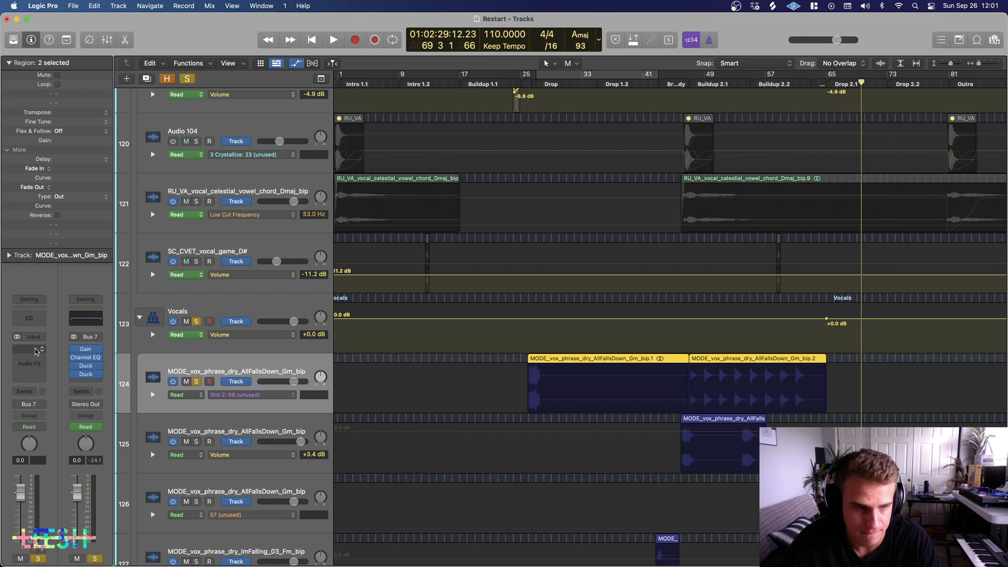
left_click(37, 351)
left_click(111, 380)
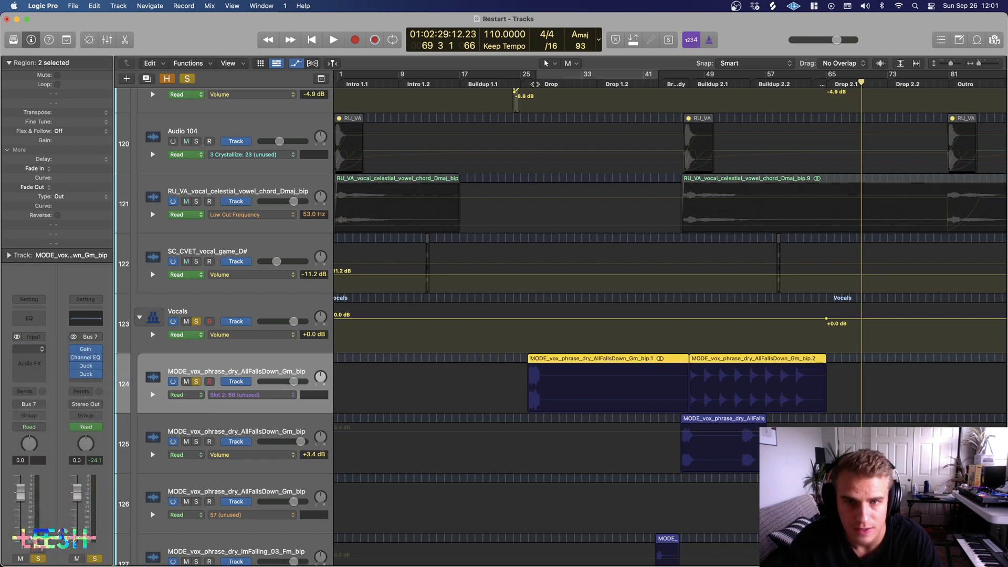
Step: Play the track 124 vocal from bar 26 and switch Little AlterBoy to Robot mode
left_click(539, 124, "shift")
scroll(544, 130, "up", 5)
left_click_drag(547, 151, 732, 451)
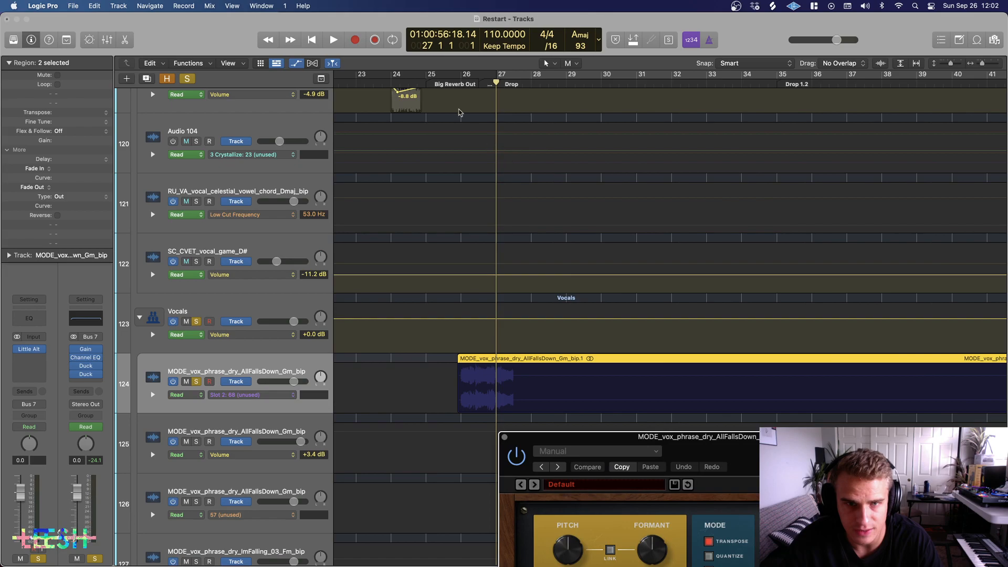
left_click(461, 85)
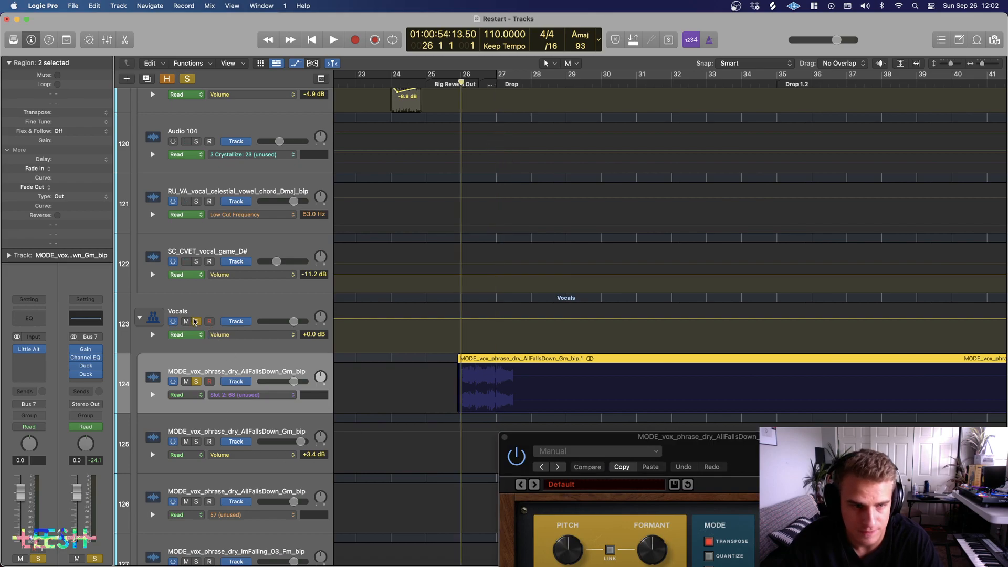
key("space")
left_click_drag(773, 450, 839, 117)
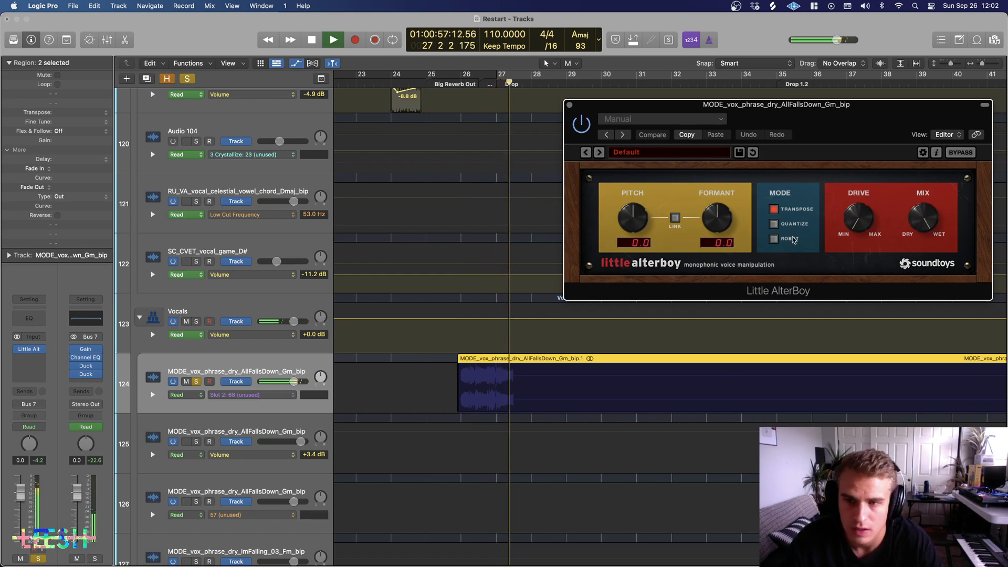
left_click(773, 239)
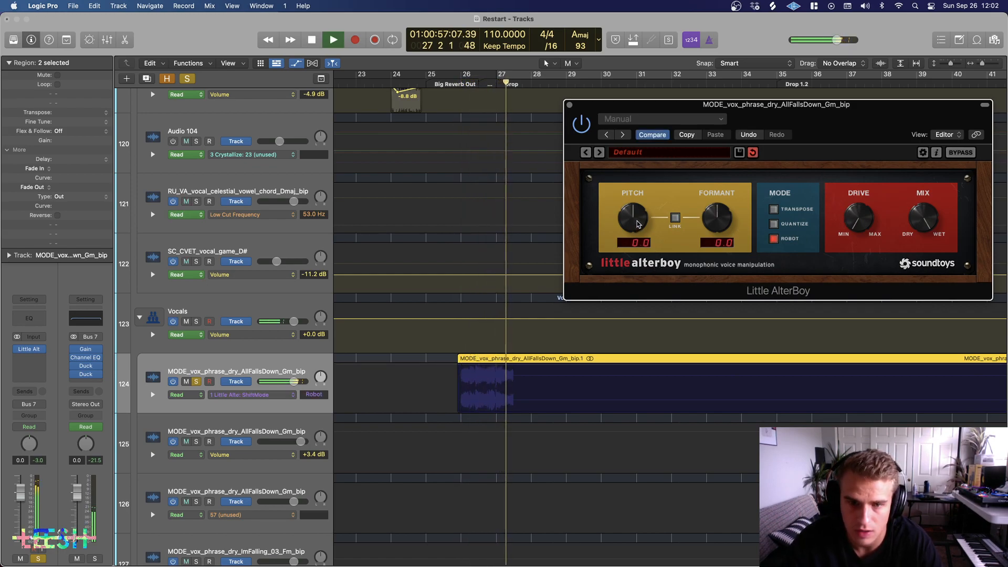
Step: Try Little AlterBoy's pitch at -4.0 and formant at 6.6 on track 124, previewing the robotic vocal
left_click_drag(632, 213, 634, 225)
mouse_move(723, 221)
left_mouse_down()
mouse_move(723, 234)
mouse_move(720, 205)
left_mouse_up()
key("space")
key("space")
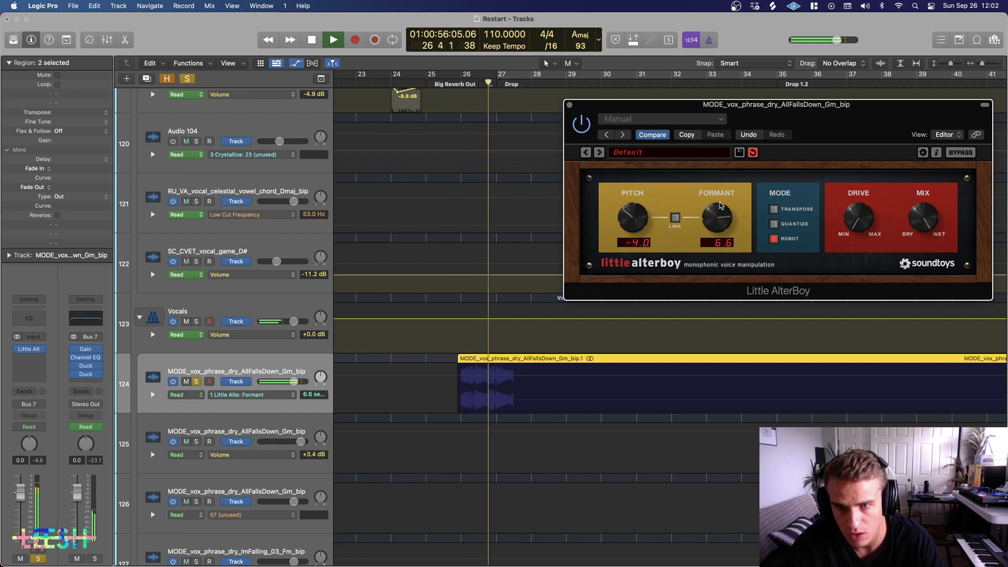
key("space")
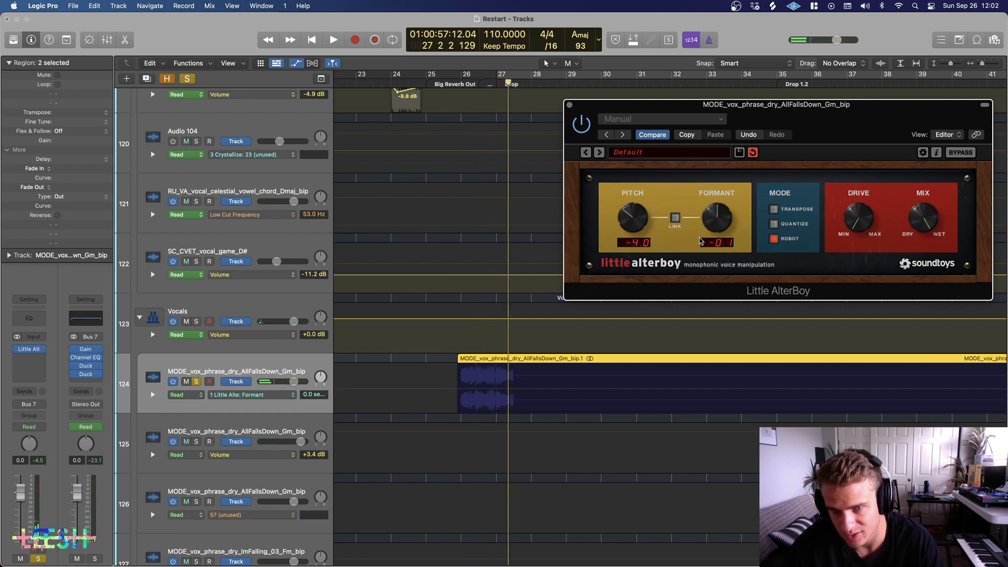
Step: Bypass Little AlterBoy on track 124, replay the vocal from bar 26 for comparison, and remove the plug-in
left_click(579, 122)
left_click(570, 105)
key("space")
key("super+Left")
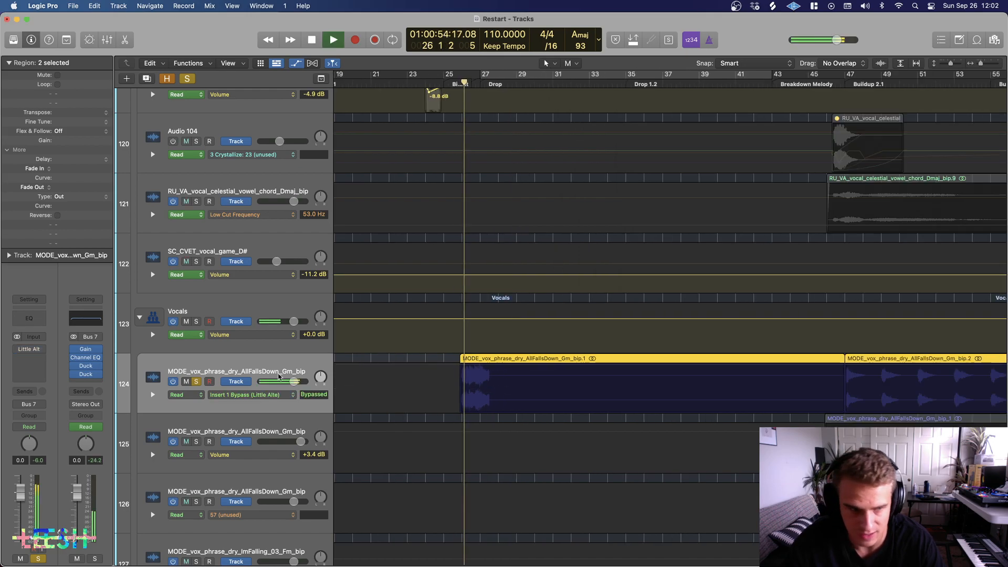
left_click(53, 358)
left_click(68, 256)
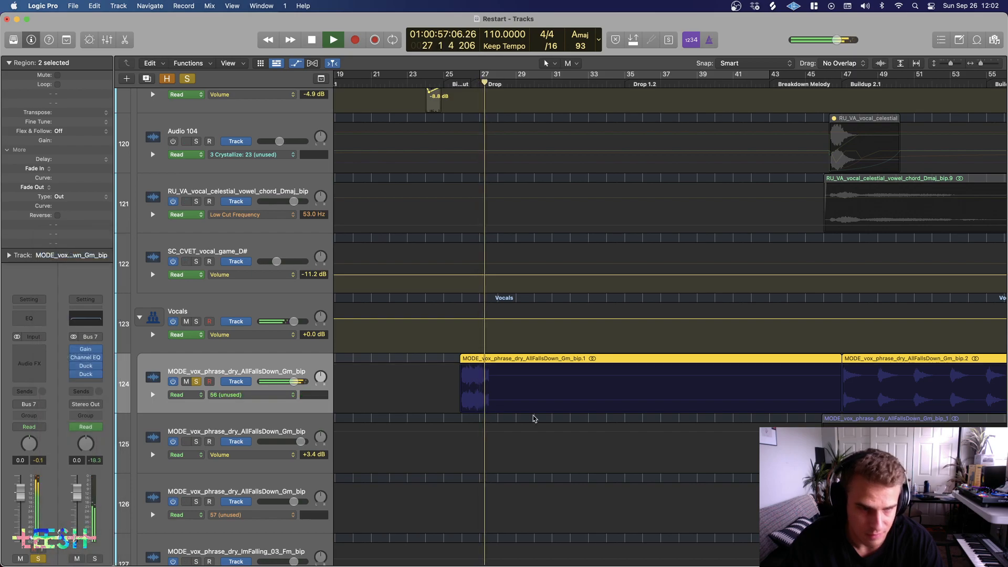
Step: Listen to the AllFallsDown vocal on track 124 at the start of Buildup 2.1, with the wider arrangement in view
key("super+Left")
key("super+Left")
scroll(603, 420, "down", 5)
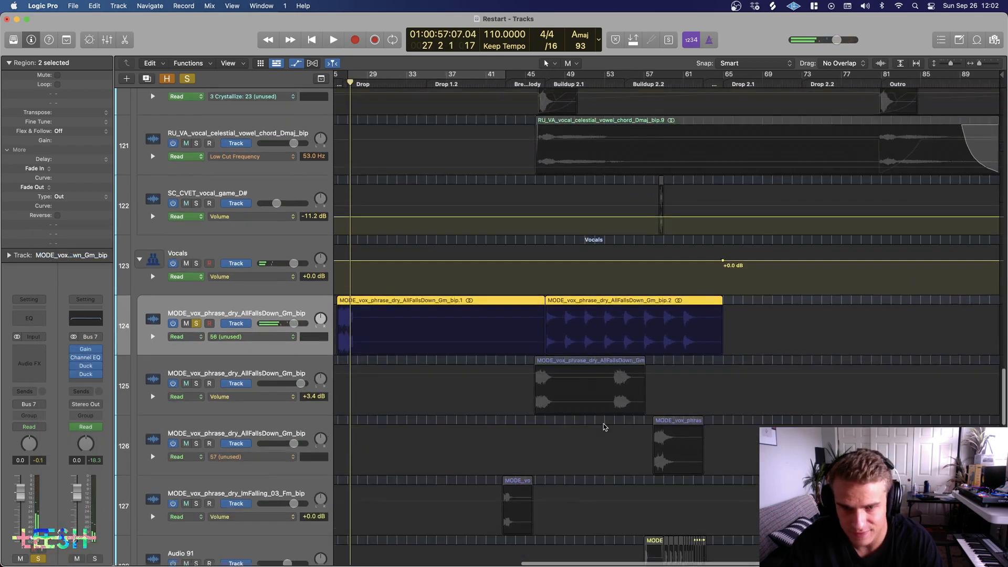
left_click(548, 93)
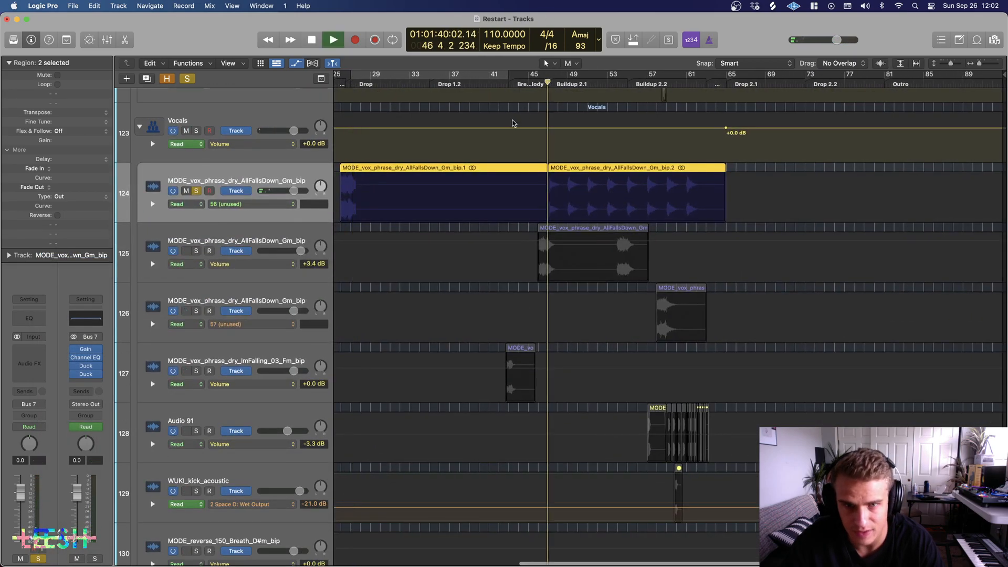
scroll(608, 187, "down", 8)
scroll(629, 226, "up", 12)
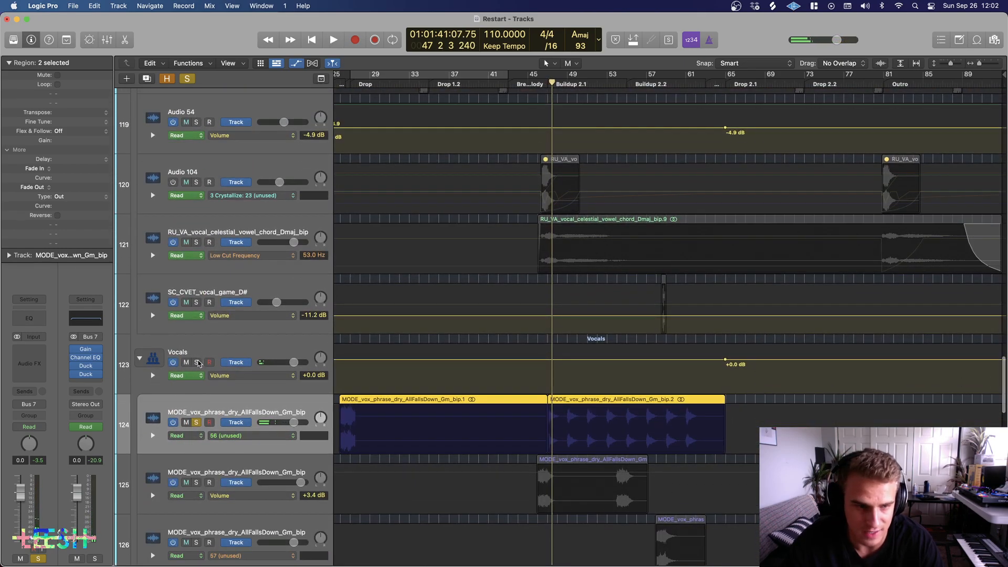
Step: Solo the whole Vocals stack instead of track 124 and play the Drop 2.1 vocal chops from around bar 68
left_click(196, 362)
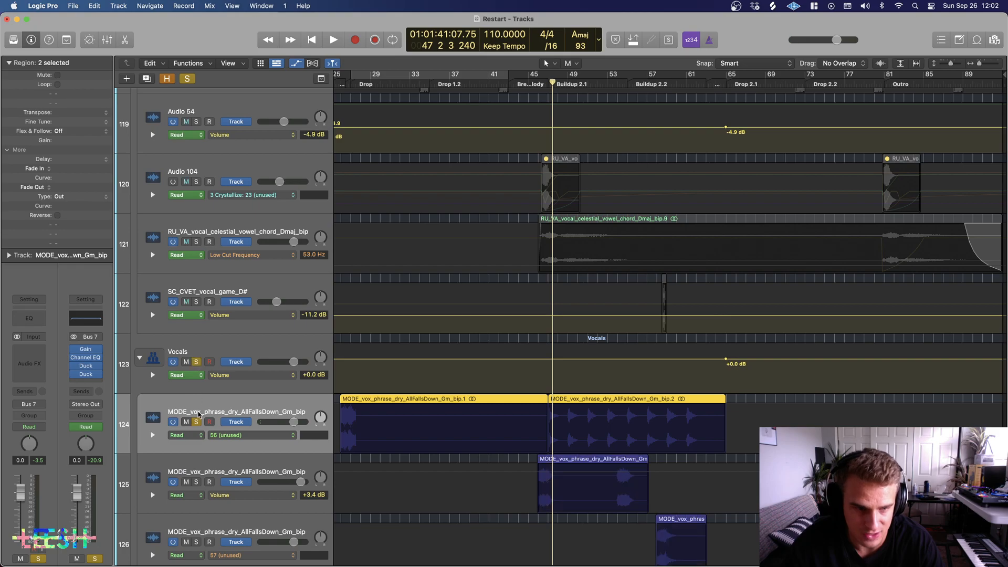
scroll(564, 364, "down", 12)
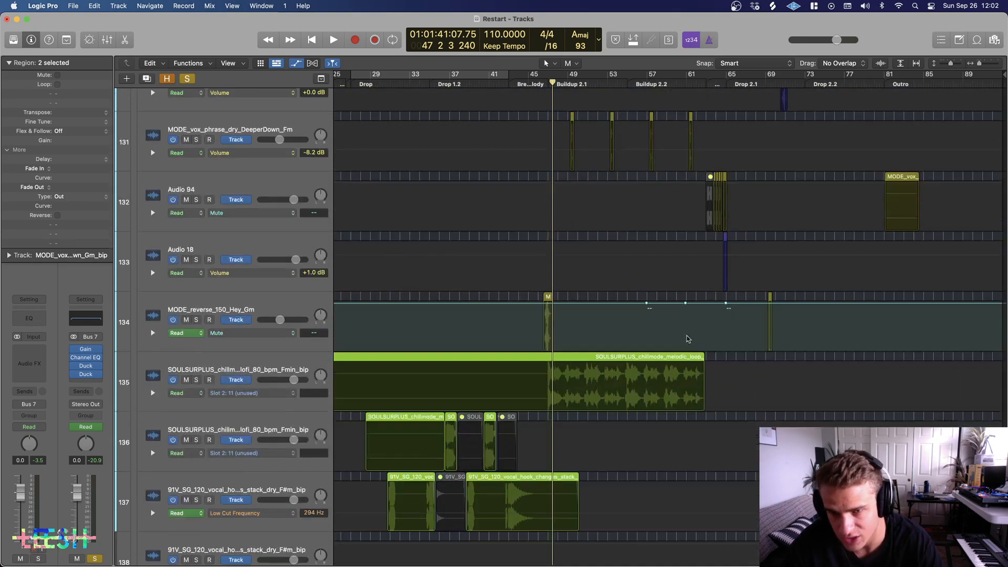
key("super+Right")
scroll(714, 182, "right", 5)
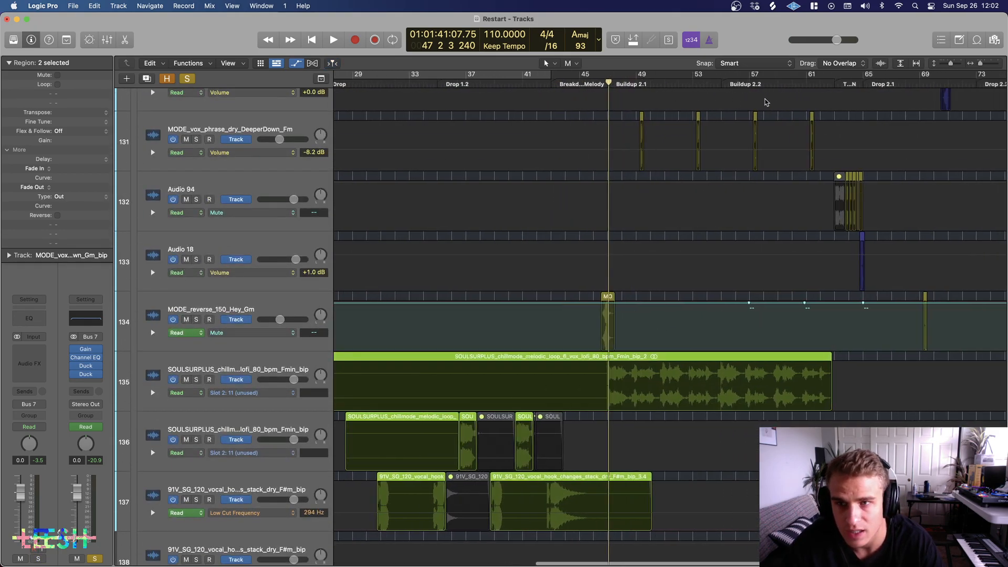
left_click(762, 77)
scroll(772, 367, "down", 8)
key("super+Right")
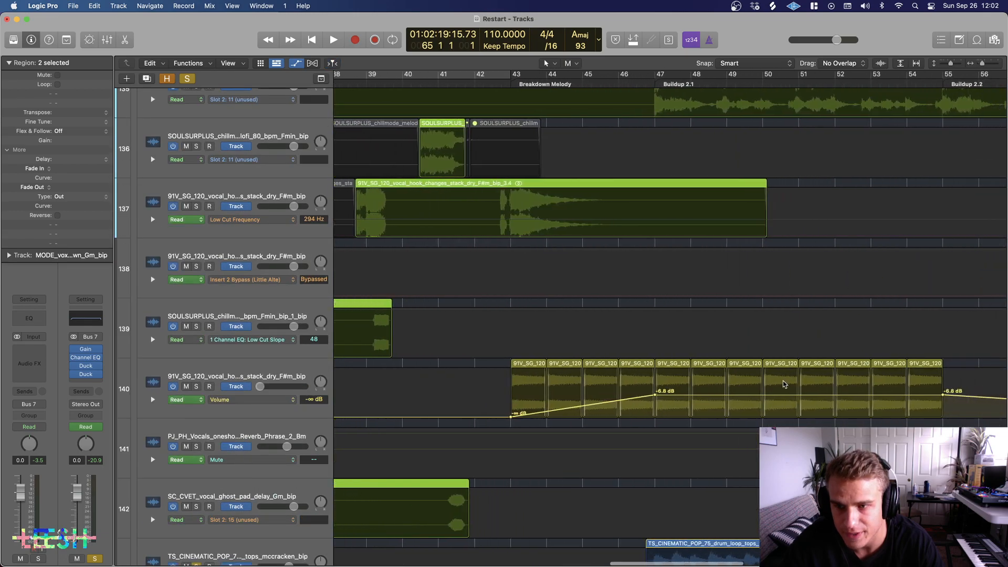
scroll(762, 375, "right", 10)
key("space")
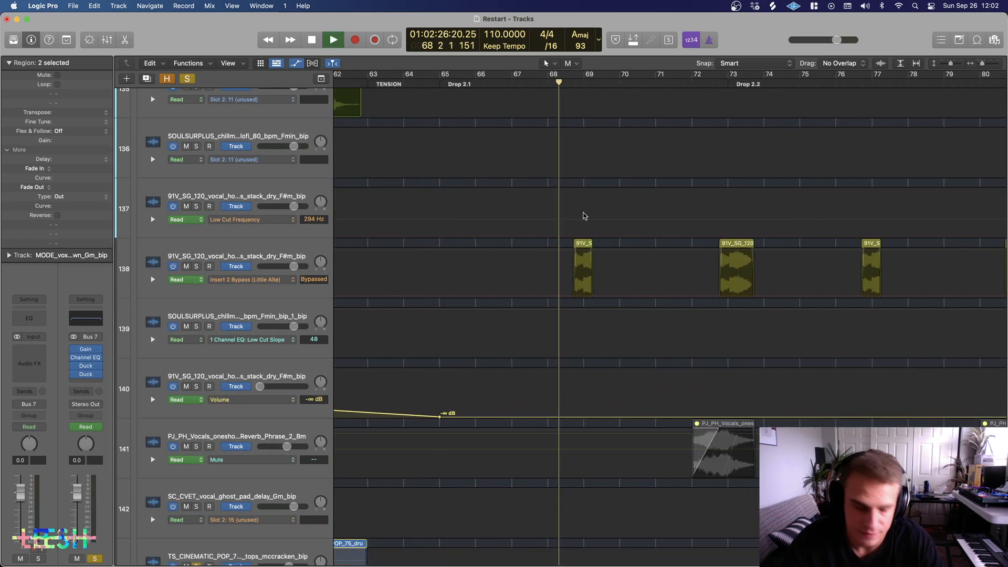
Step: Listen to the 91V_SG_120 vocal chops on track 138 from Drop 2.1 into Drop 2.2
key("super+Right")
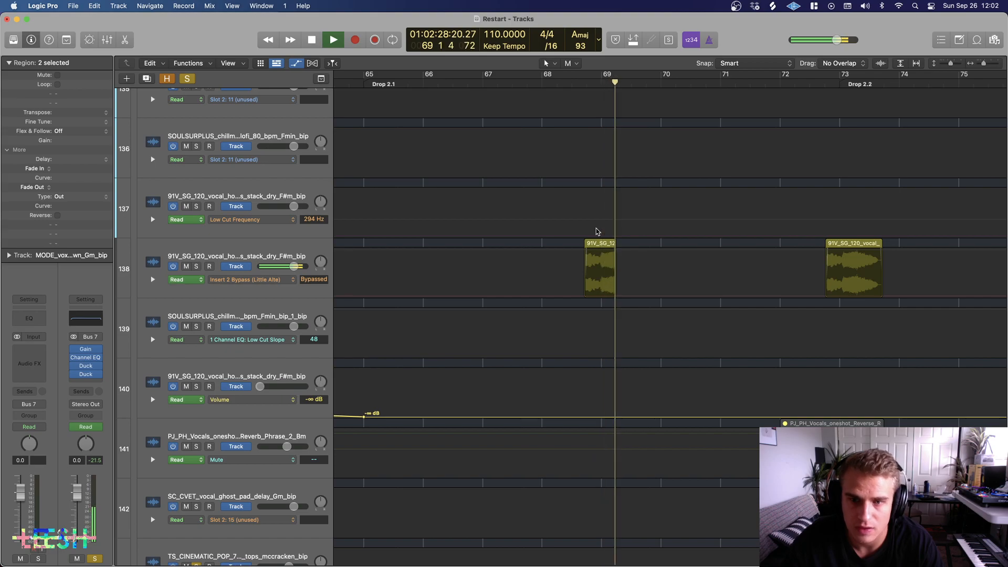
left_click(314, 254)
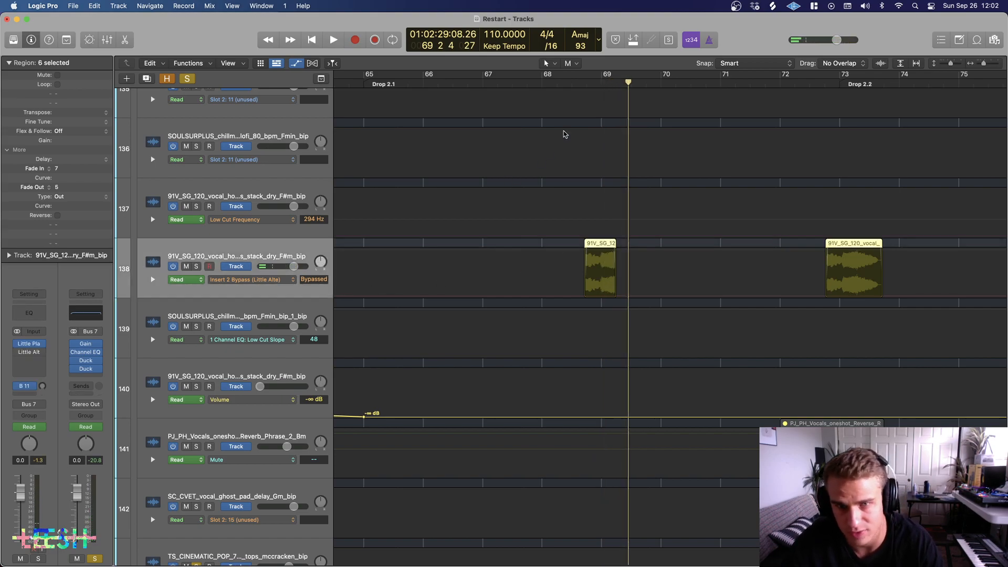
scroll(547, 152, "up", 1)
key("space")
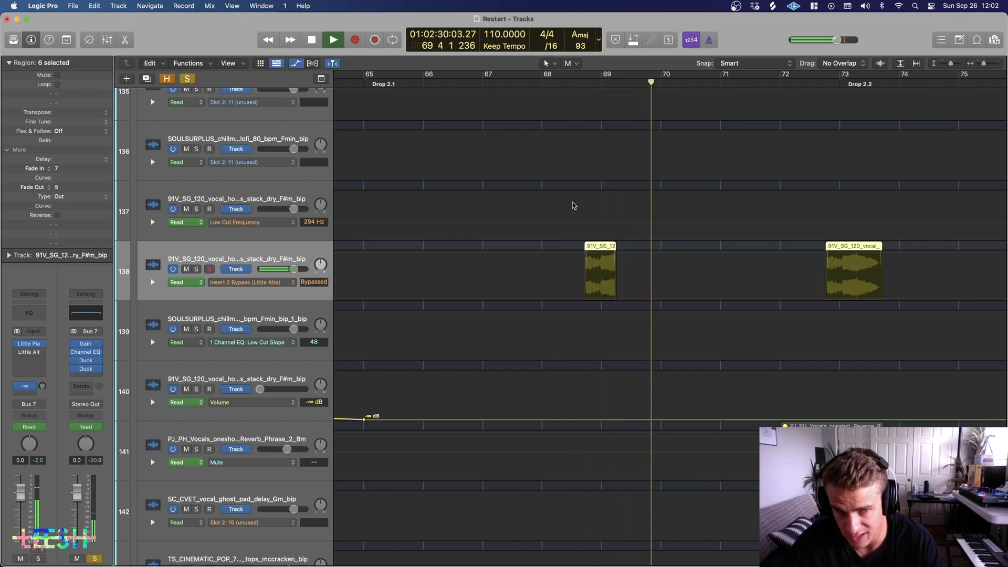
scroll(672, 202, "right", 3)
scroll(672, 202, "right", 3)
left_click(652, 84)
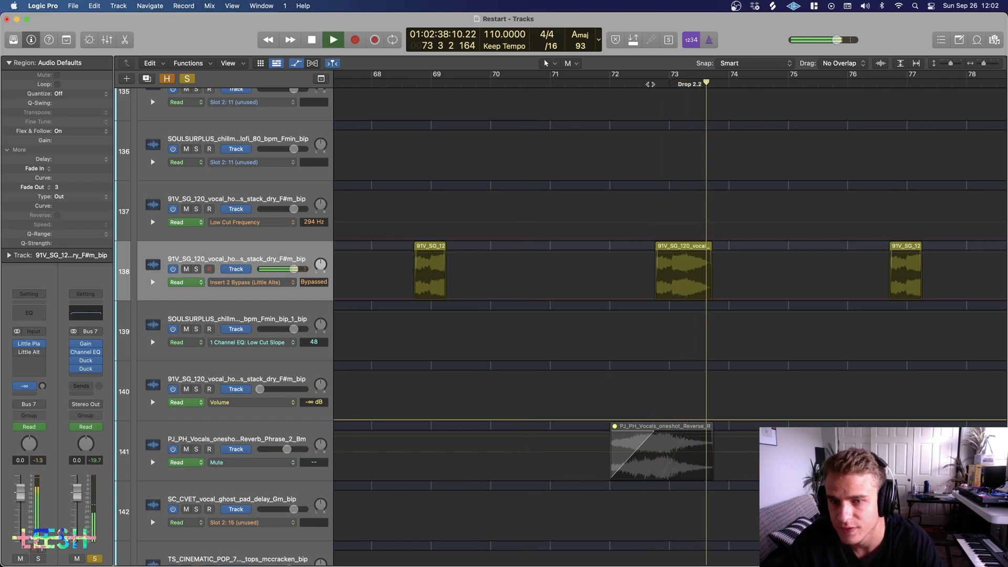
Step: Stop playback, turn off the solo on the Vocals stack, and collapse the stack with the whole arrangement in view
key("super+Left")
key("super+Left")
key("super+Left")
key("super+Left")
key("super+Left")
key("super+Left")
key("super+Left")
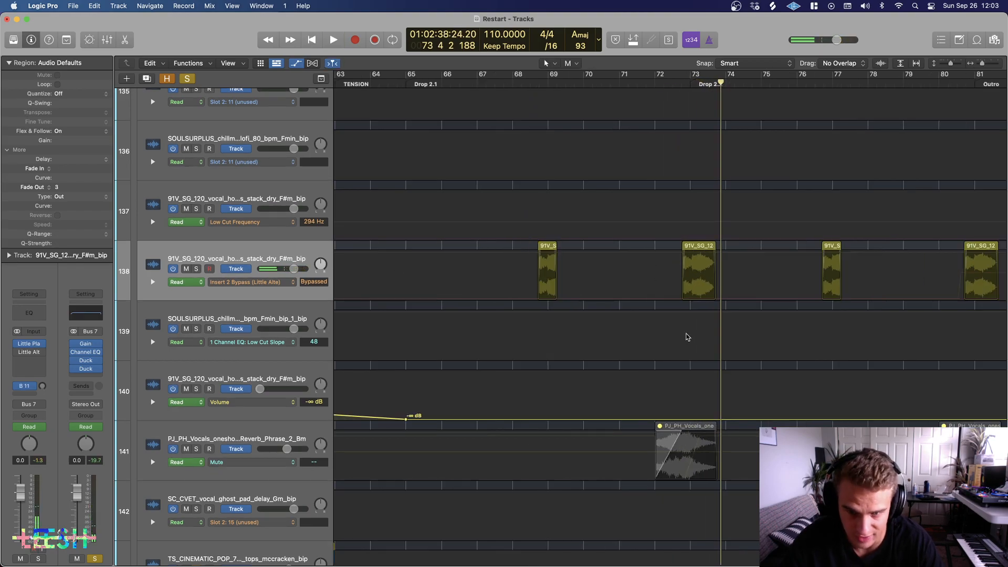
scroll(697, 359, "down", 10)
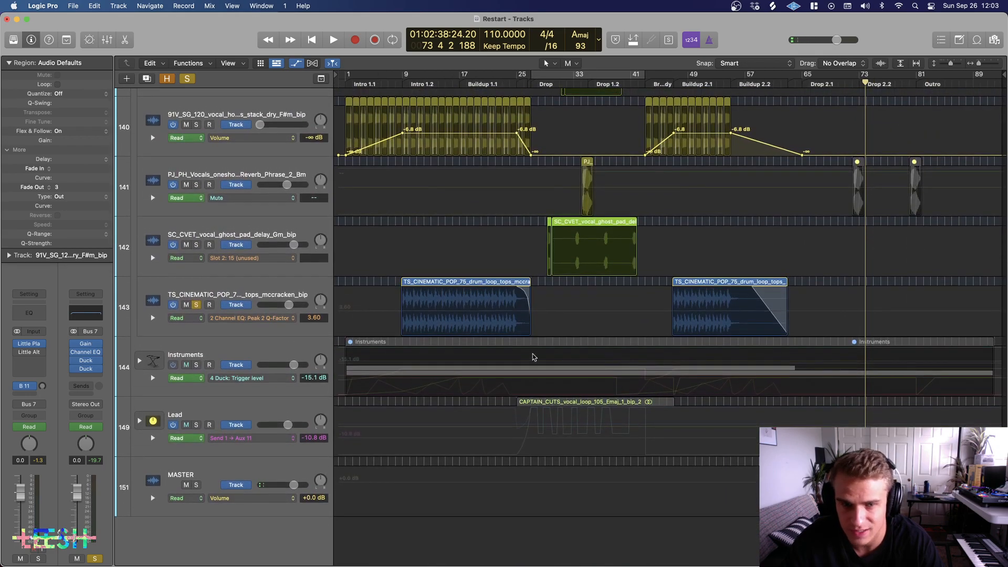
scroll(585, 316, "up", 2)
key("super+Up")
key("super+Up")
scroll(246, 256, "up", 4)
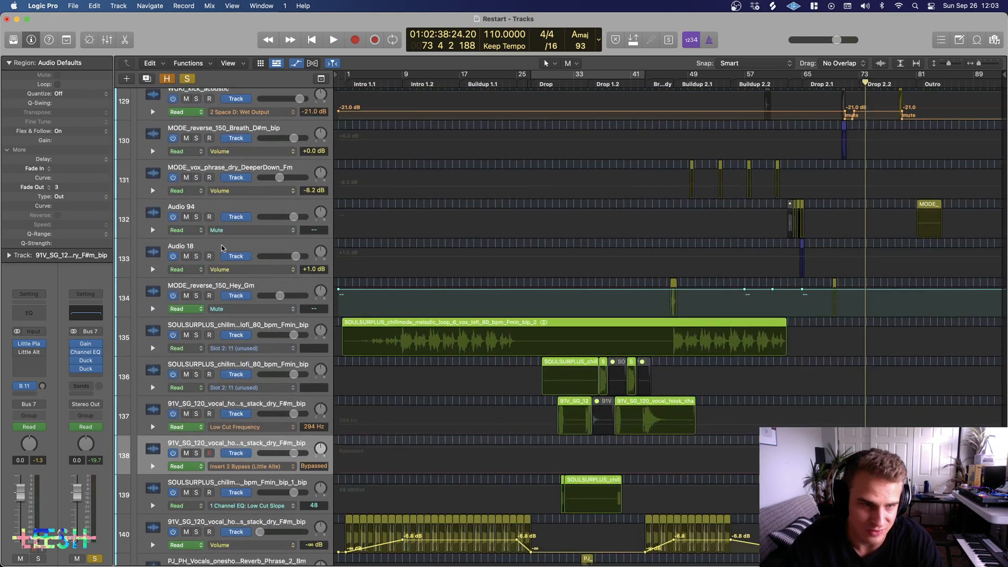
scroll(218, 255, "up", 8)
scroll(218, 255, "up", 8)
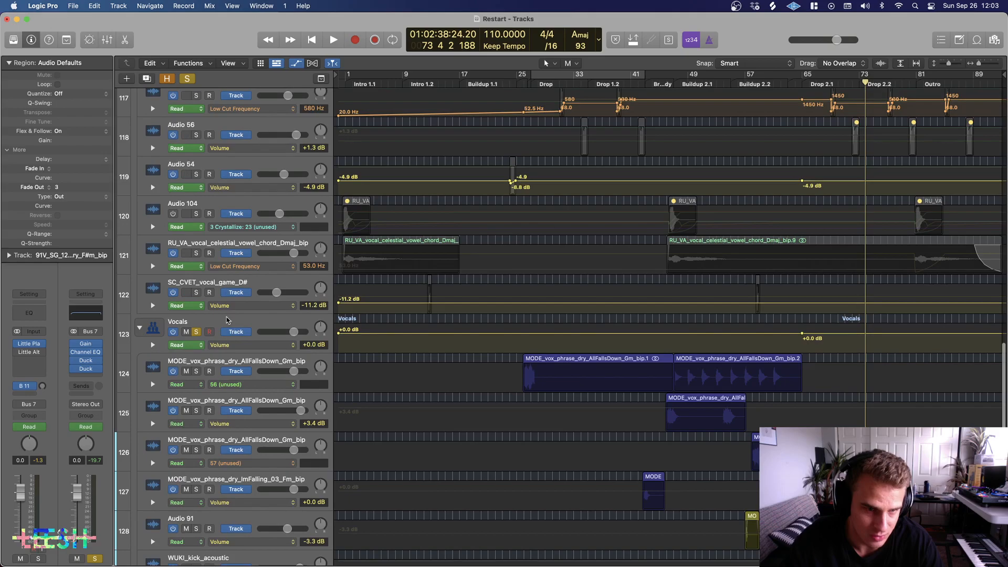
left_click(223, 319)
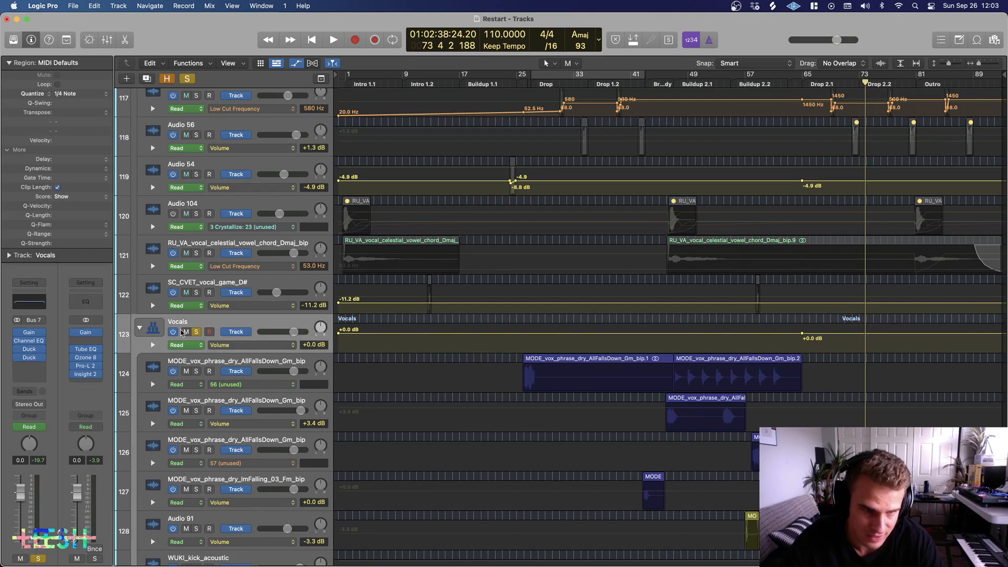
left_click(196, 332)
left_click(140, 330)
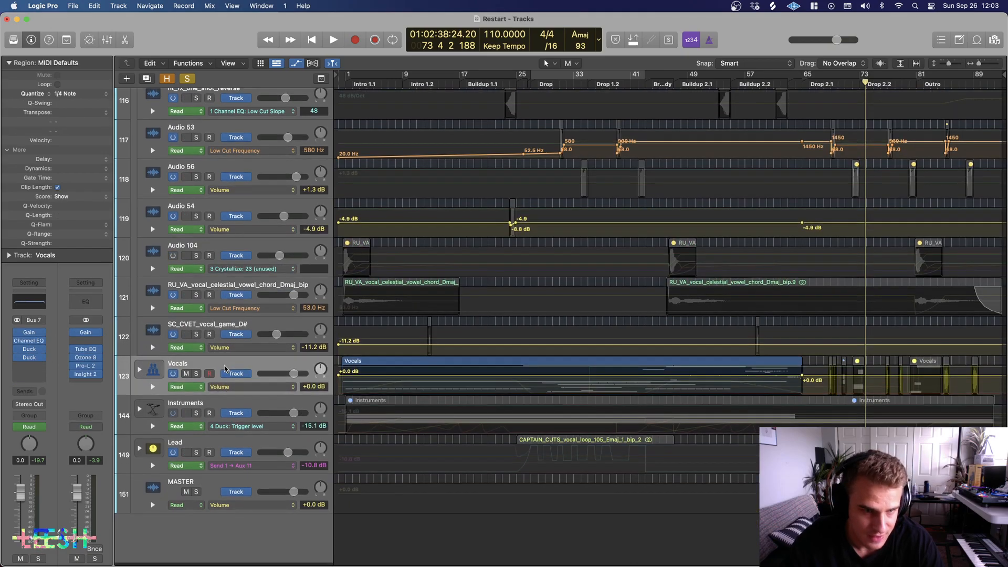
Step: Expand the Instruments stack, solo it, and start playback from the beginning of the project
left_click(137, 414)
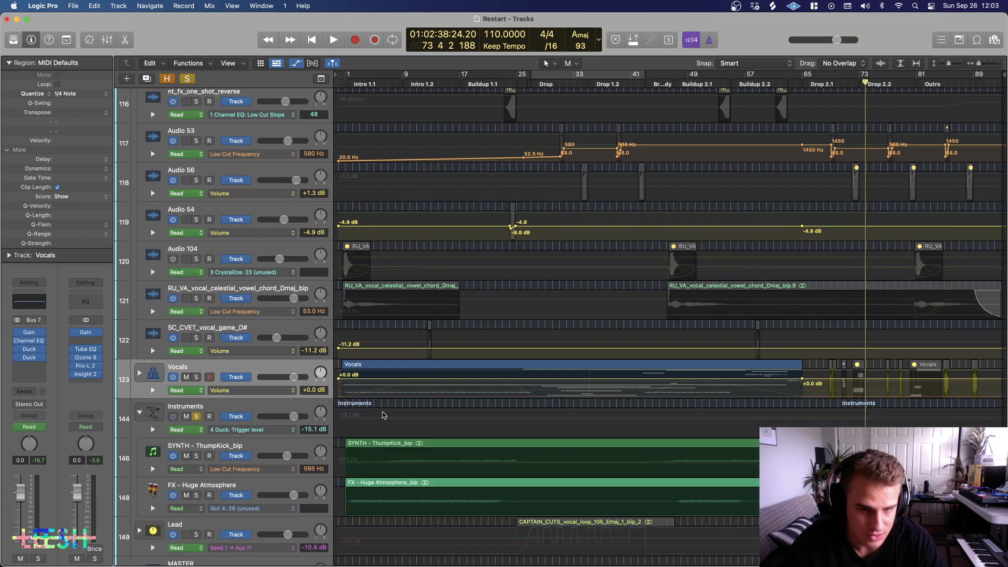
scroll(388, 412, "down", 3)
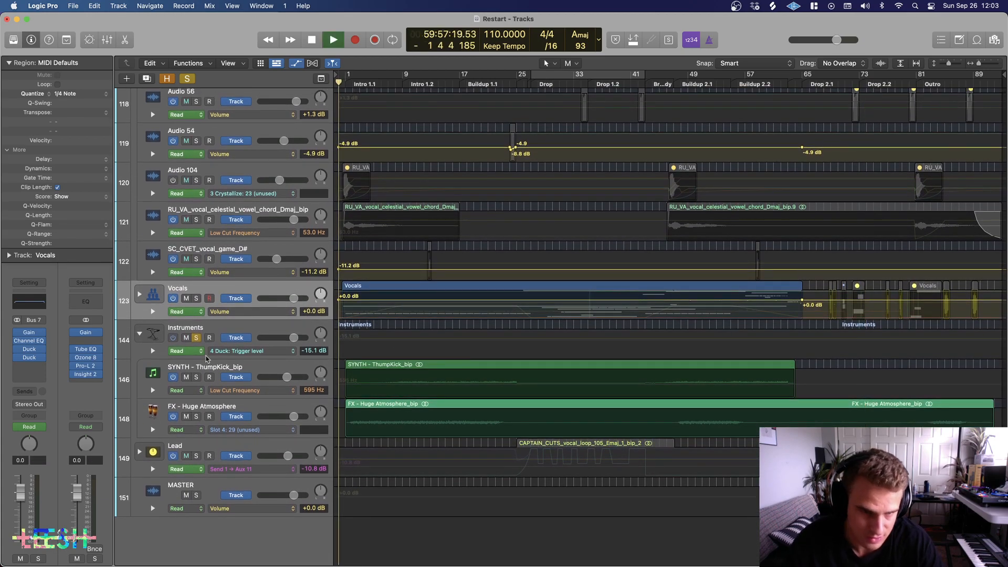
key("super+Right")
key("super+Right")
key("super+Right")
key("super+Right")
key("super+Right")
key("super+Right")
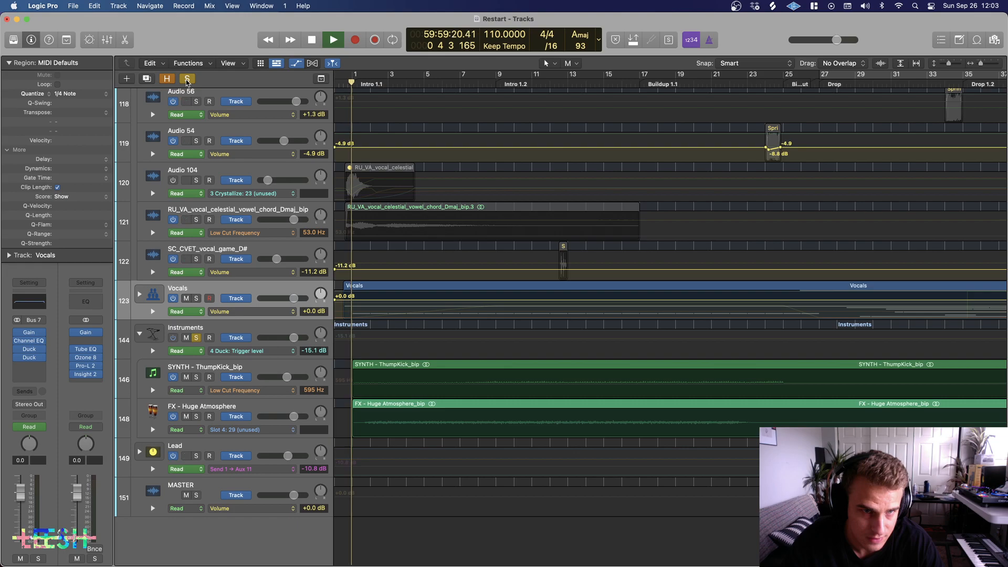
Step: Clear and reapply the solo on the Instruments stack, then listen to its layers at the start of Intro 1.1
left_click(187, 80)
left_click(196, 337)
scroll(347, 361, "up", 1)
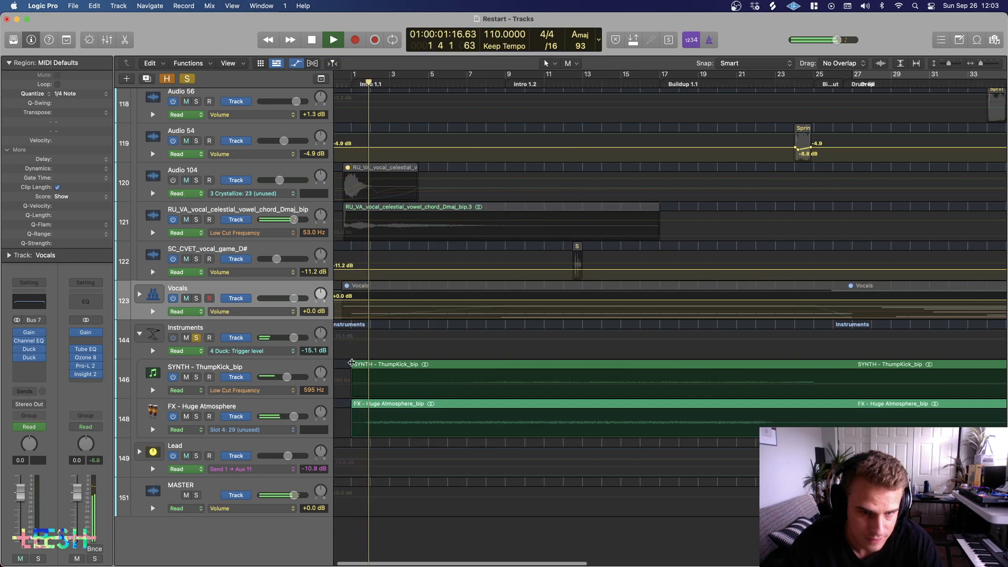
scroll(440, 392, "up", 6)
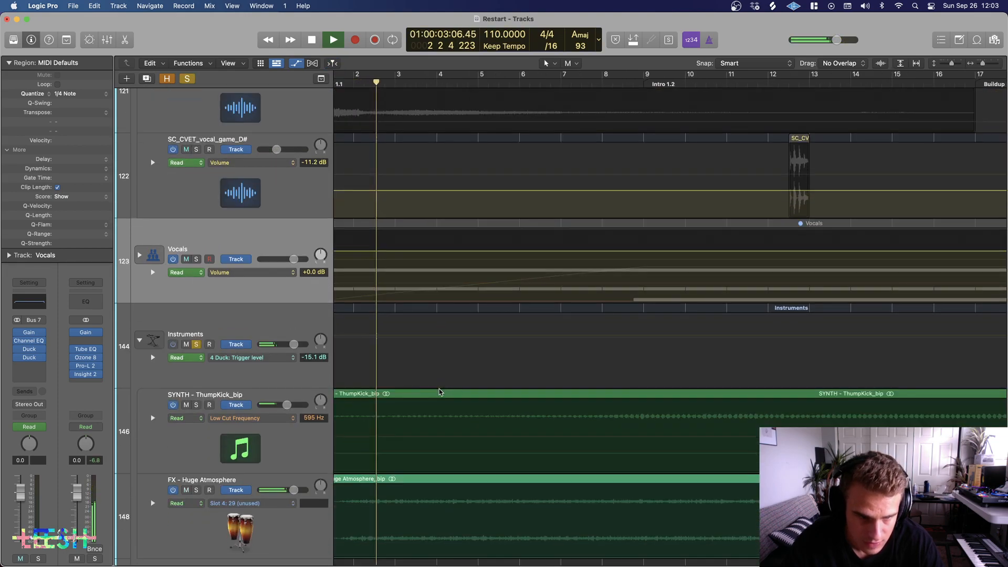
scroll(440, 393, "down", 2)
scroll(440, 393, "down", 4)
Step: Solo SYNTH - ThumpKick instead of the Instruments stack, listen to it in Intro 1.1, and clear its solo
left_click(196, 216)
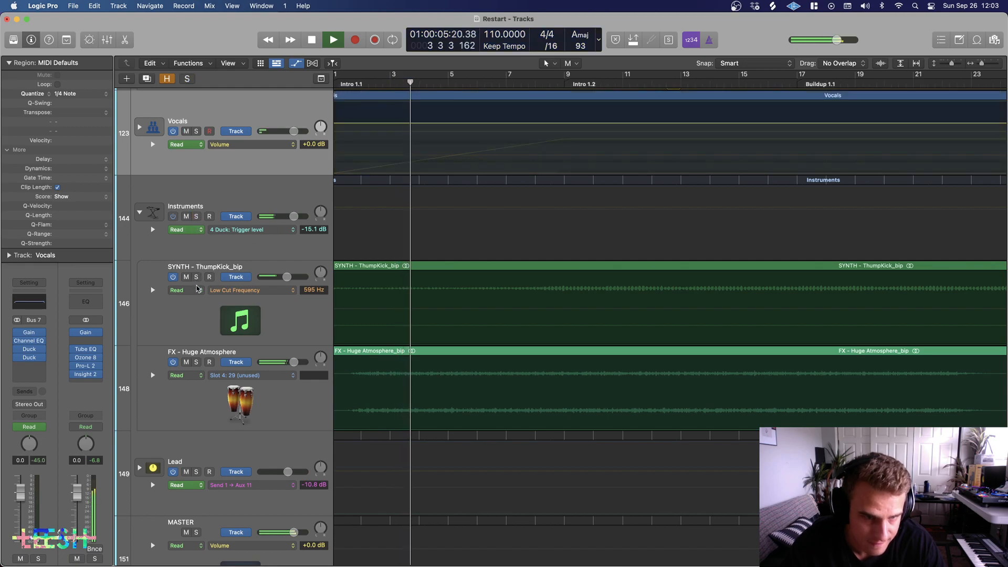
left_click(197, 278)
left_click(197, 311)
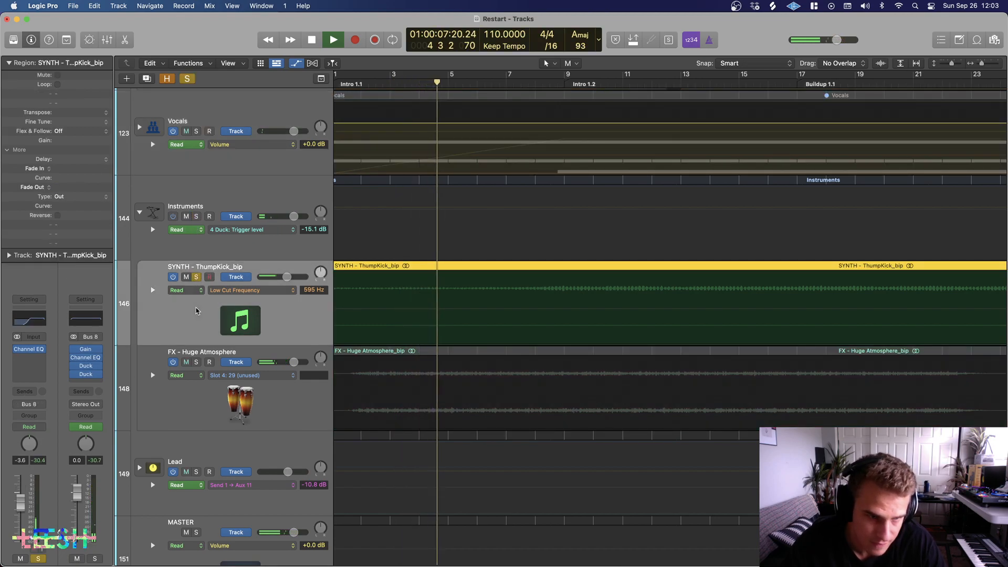
left_click(196, 277)
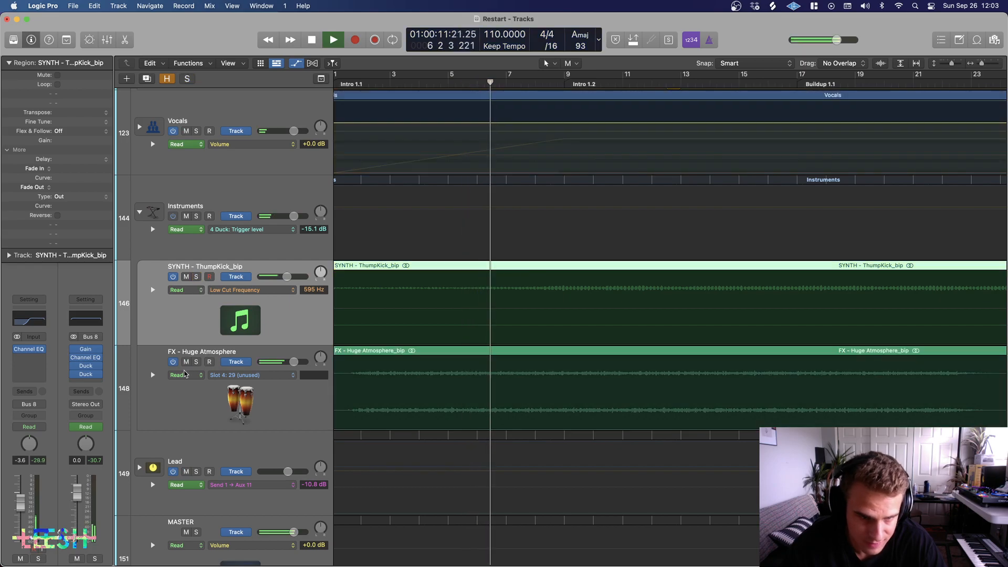
Step: Solo the FX - Huge Atmosphere track for a listen with its full region in view, then clear its solo
left_click(197, 362)
left_click(198, 413)
key("z")
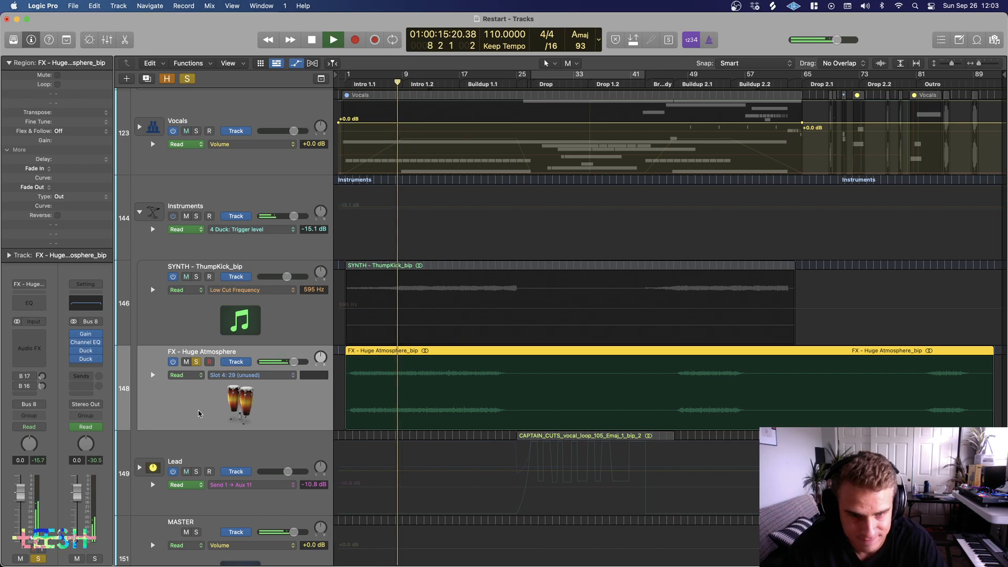
left_click(196, 362)
Step: Solo and expand the Lead stack, bringing its CAPTAIN_CUTS vocal loop around the drop into view
scroll(213, 349, "down", 4)
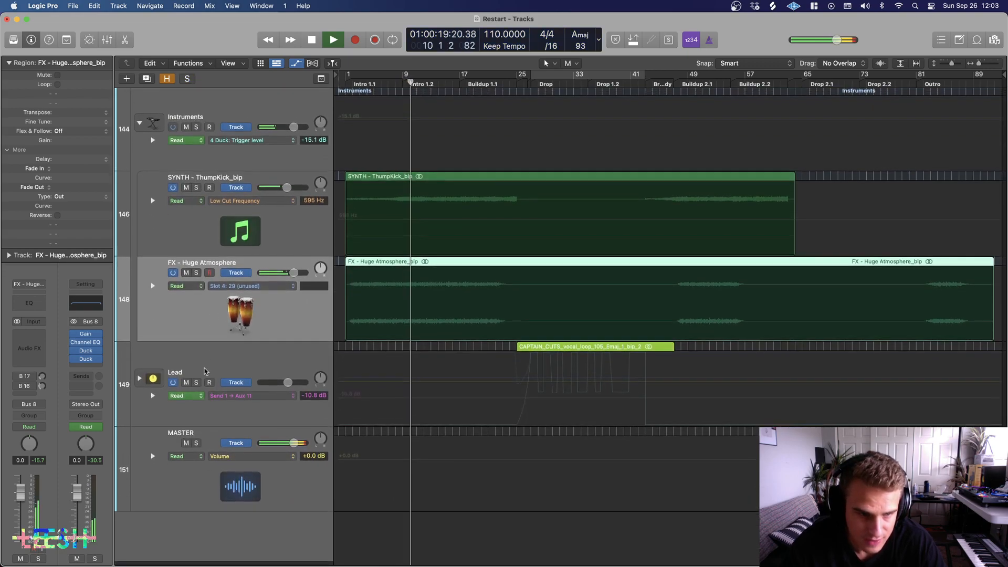
left_click(196, 388)
left_click(139, 383)
scroll(247, 378, "down", 4)
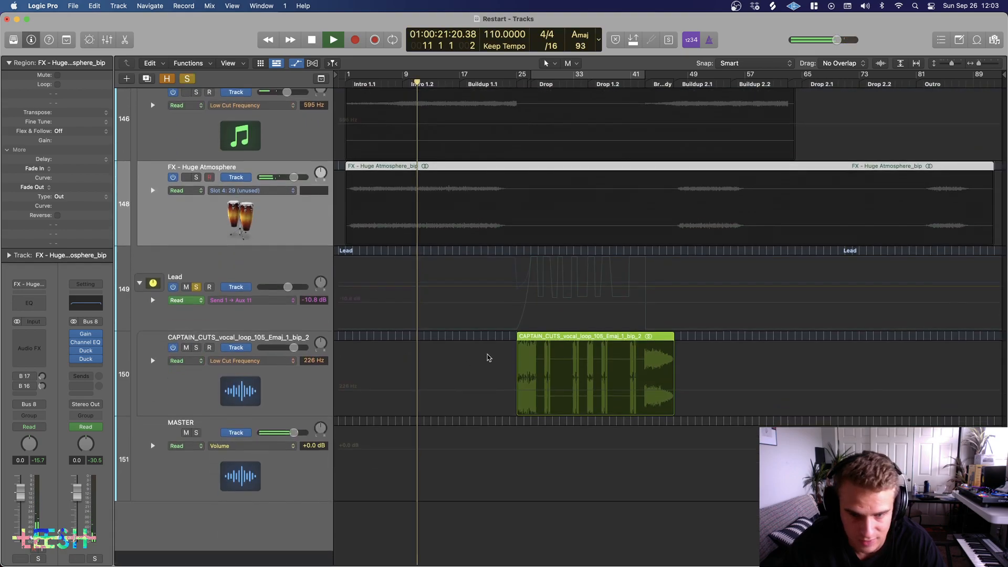
key("super+Right")
key("super+Right")
scroll(504, 339, "right", 8)
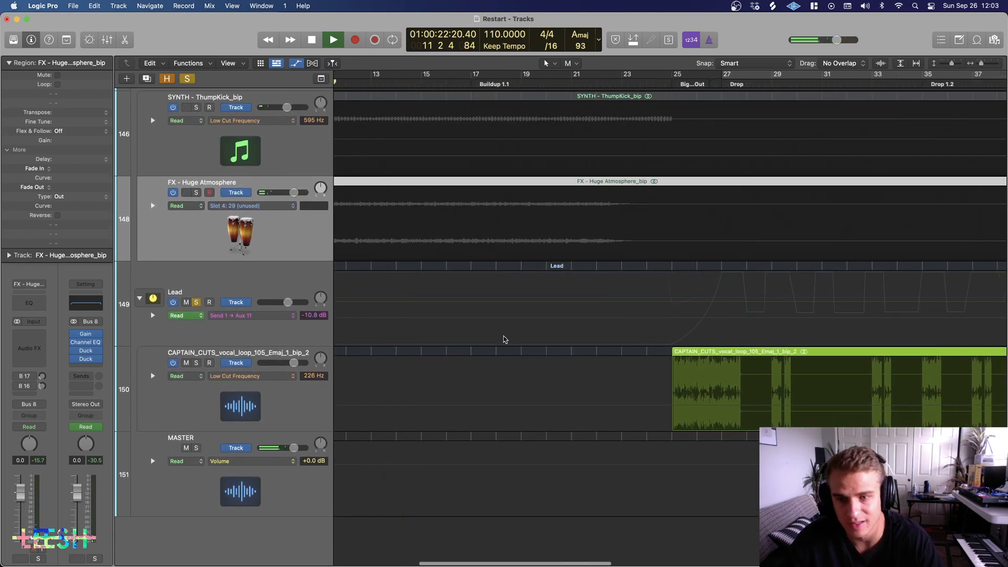
Step: Select the CAPTAIN_CUTS vocal loop on track 150 and play it from bar 25 into the drop
left_click(279, 404)
scroll(414, 355, "right", 3)
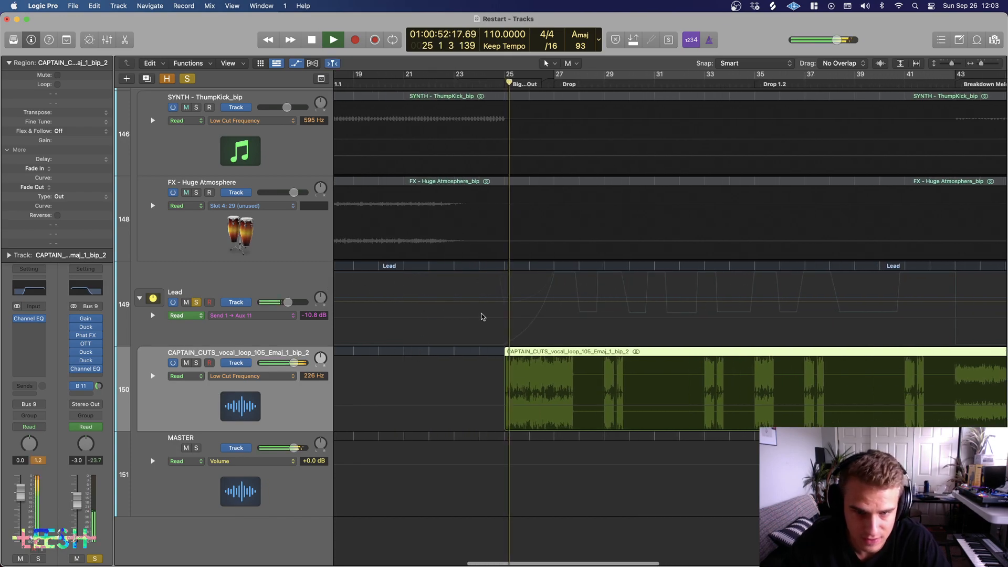
scroll(496, 331, "up", 4)
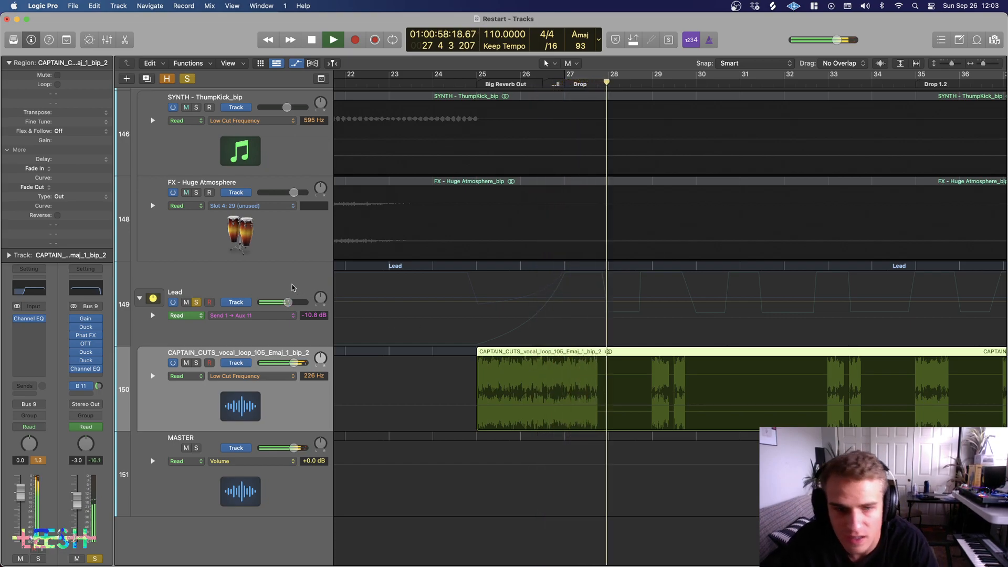
Step: Bypass the Lead stack's plug-ins and its reverb send, and replay the dry vocal loop from around bar 25
left_click(179, 335)
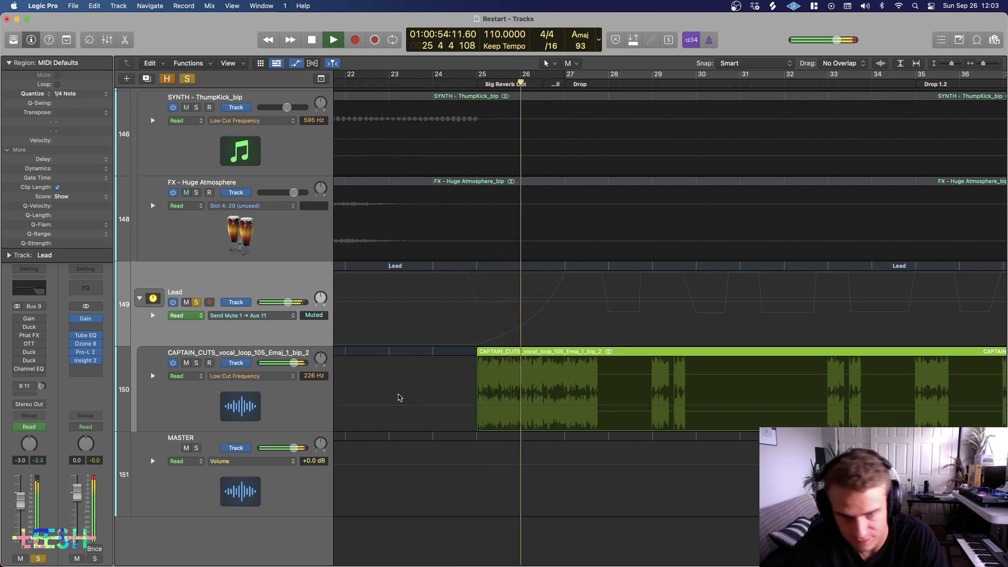
left_click(308, 408)
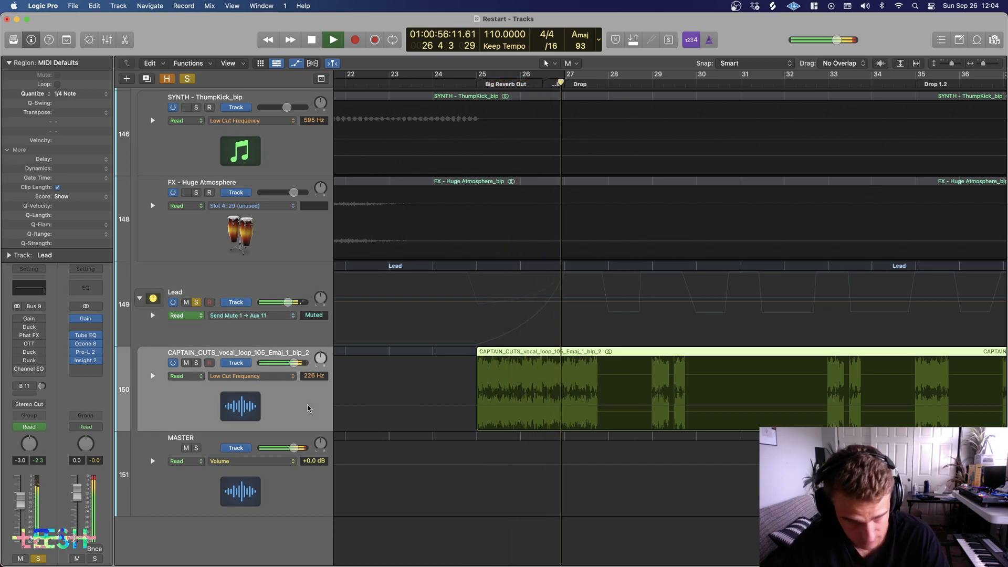
key("space")
Step: Re-enable Gain and Duck on the Lead stack and play the drop with the Duck editor moved clear of the tracks
left_click(249, 327)
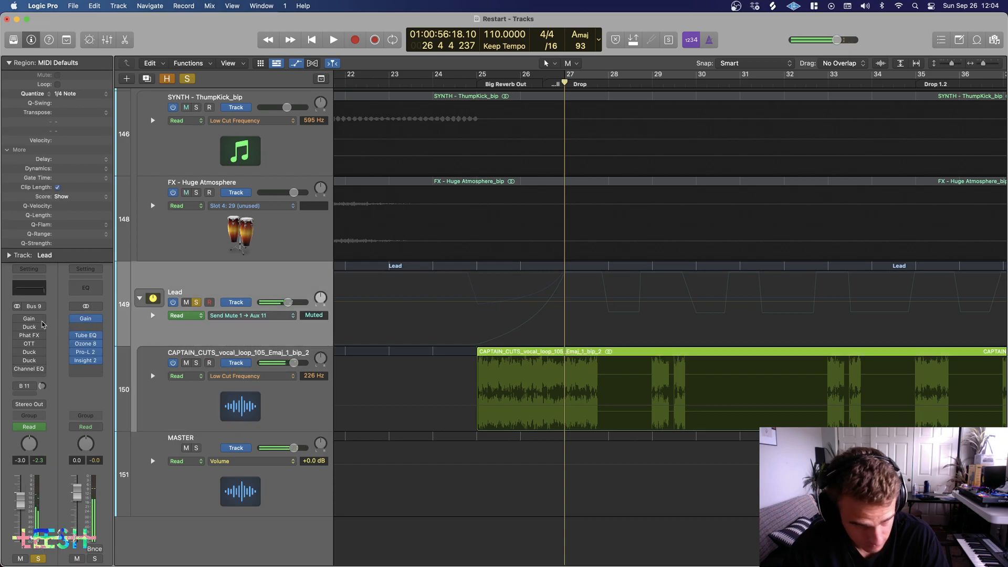
left_click(29, 328)
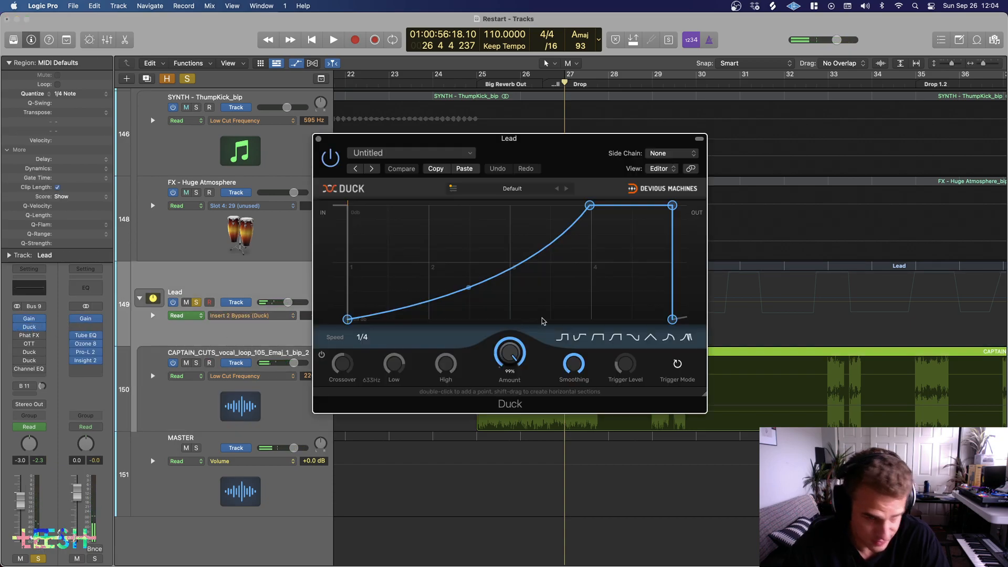
key("space")
left_click_drag(578, 151, 747, 312)
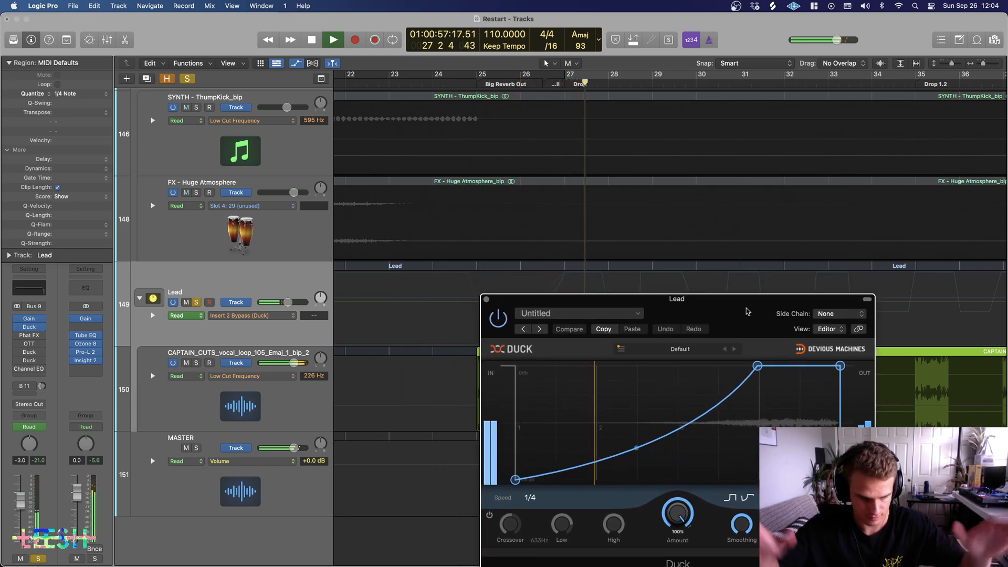
left_click_drag(746, 315, 750, 408)
Step: Listen to the Lead loop from around bar 28 to bar 30 while watching the ducking curve in the Duck editor
key("space")
scroll(729, 315, "right", 4)
key("super+Left")
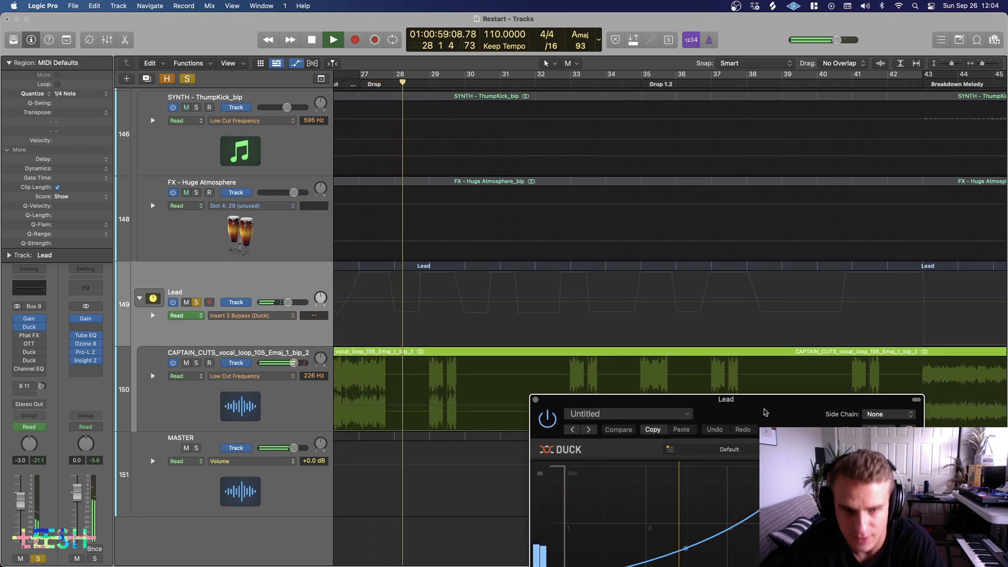
left_click_drag(763, 420, 765, 280)
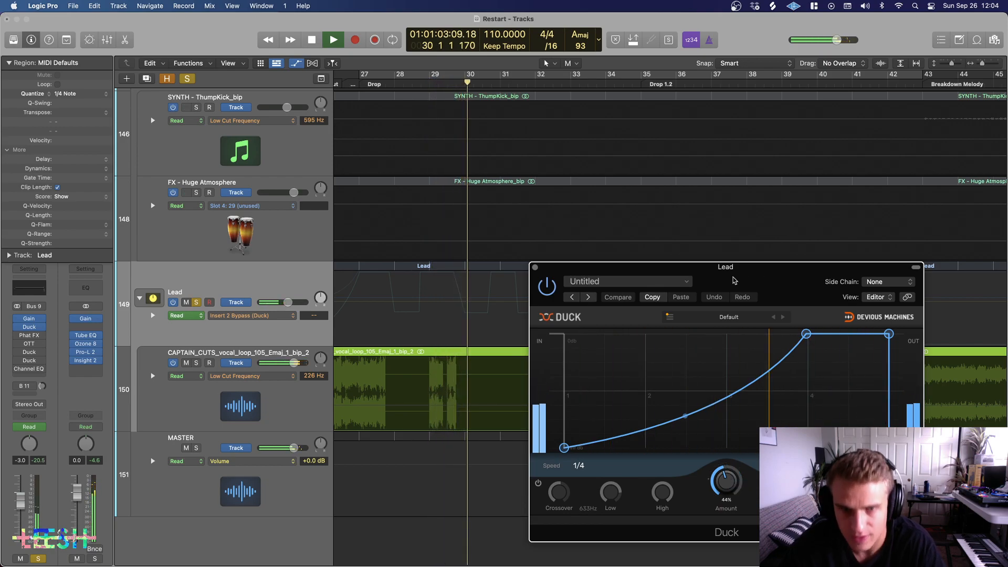
key("space")
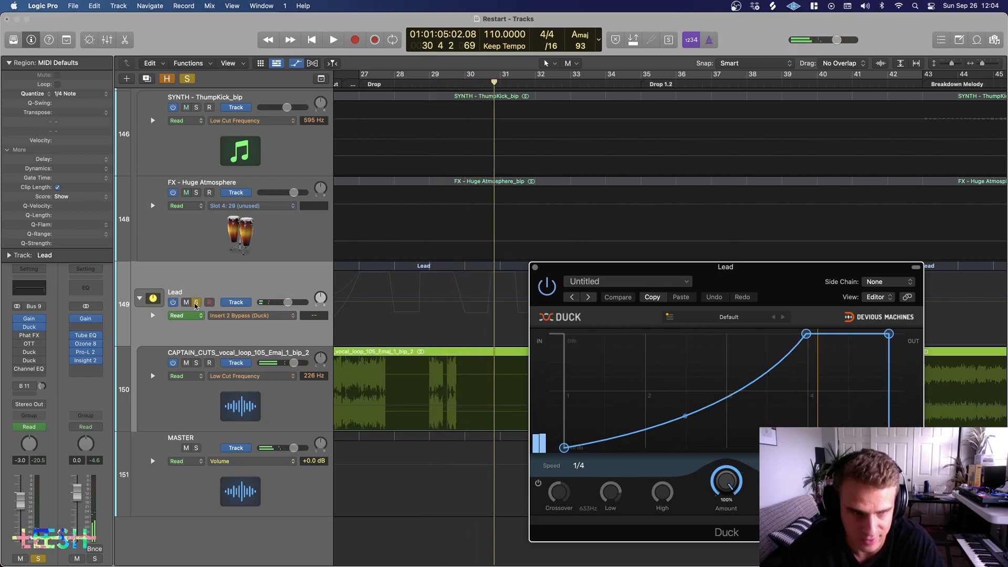
Step: Unsolo the Lead stack and play from bar 25, comparing the full mix with Phat FX through Channel EQ enabled and bypassed
key("s")
scroll(399, 110, "left", 3)
key("space")
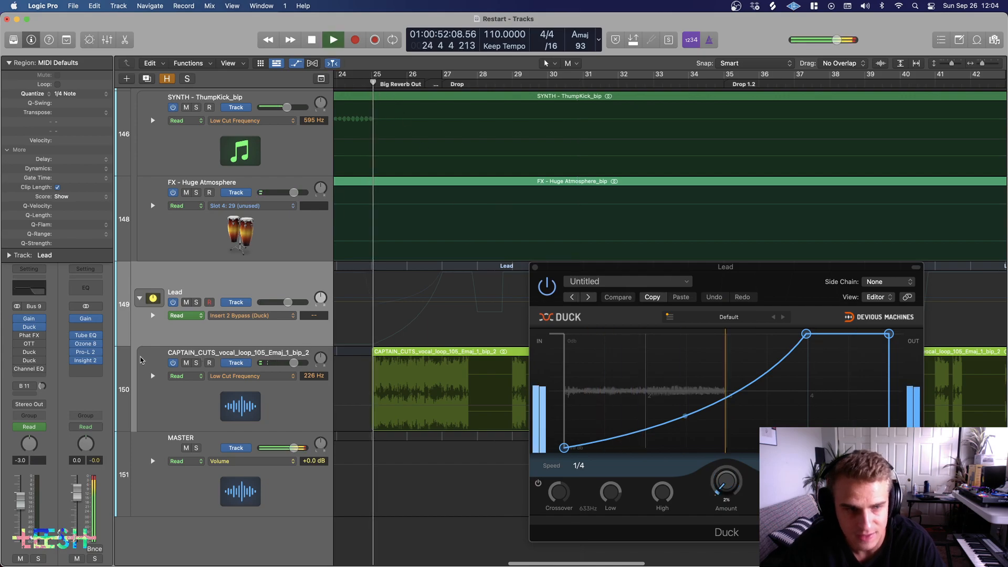
left_click(17, 369)
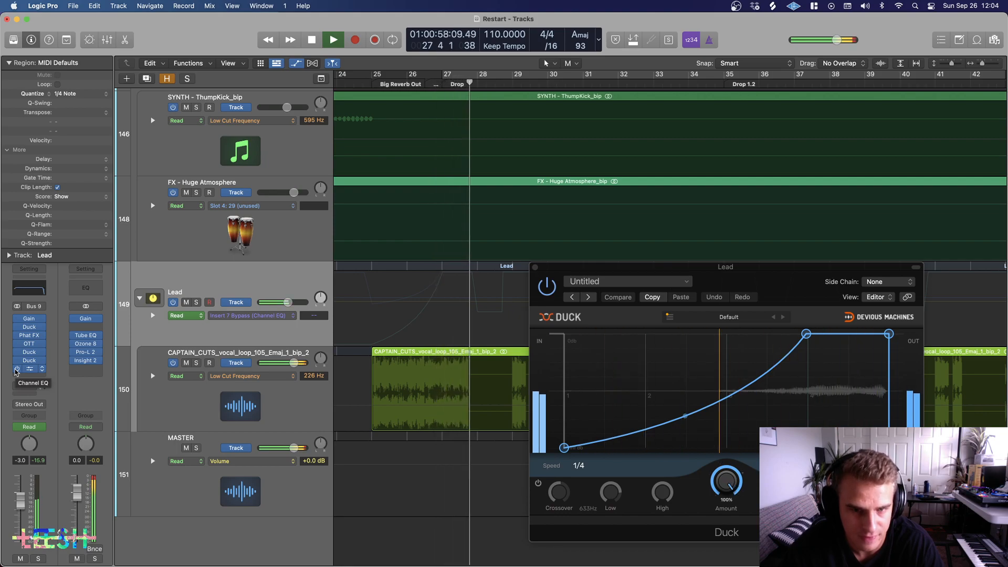
left_click(18, 338)
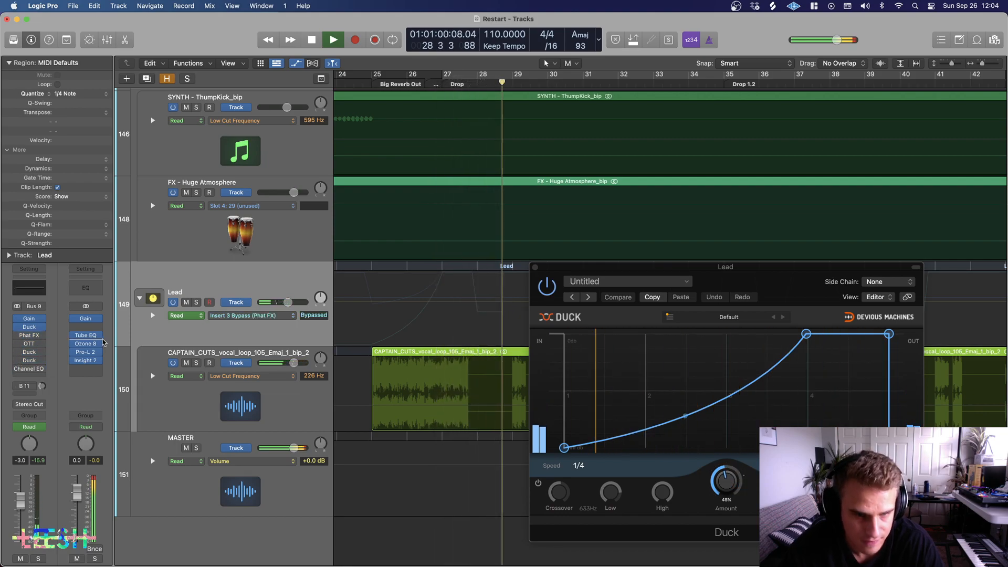
Step: Solo the Lead stack, replay it from around bar 25 and enable its Phat FX plug-in
key("s")
key("space")
key("space")
left_click(18, 337)
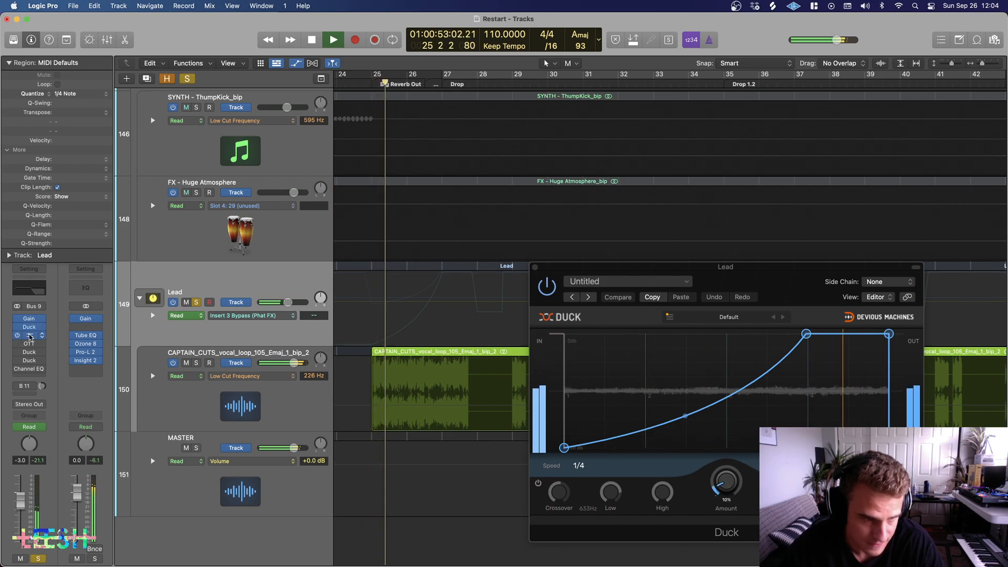
Step: Pause and inspect the Distortion settings in the Lead stack's Phat FX editor, closing both the Duck and Phat FX editors
left_click(29, 336)
key("space")
left_click_drag(815, 280, 851, 274)
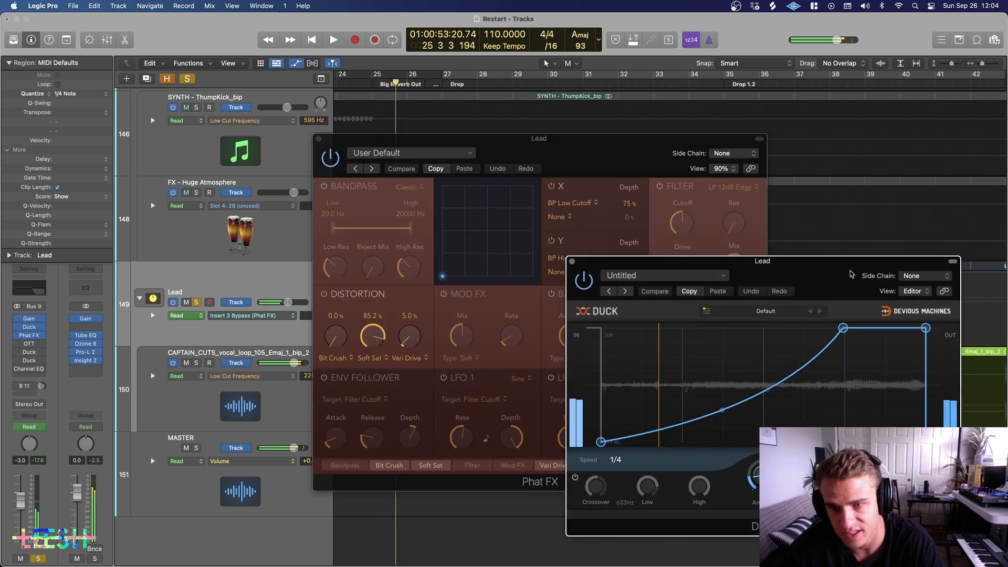
left_click(572, 262)
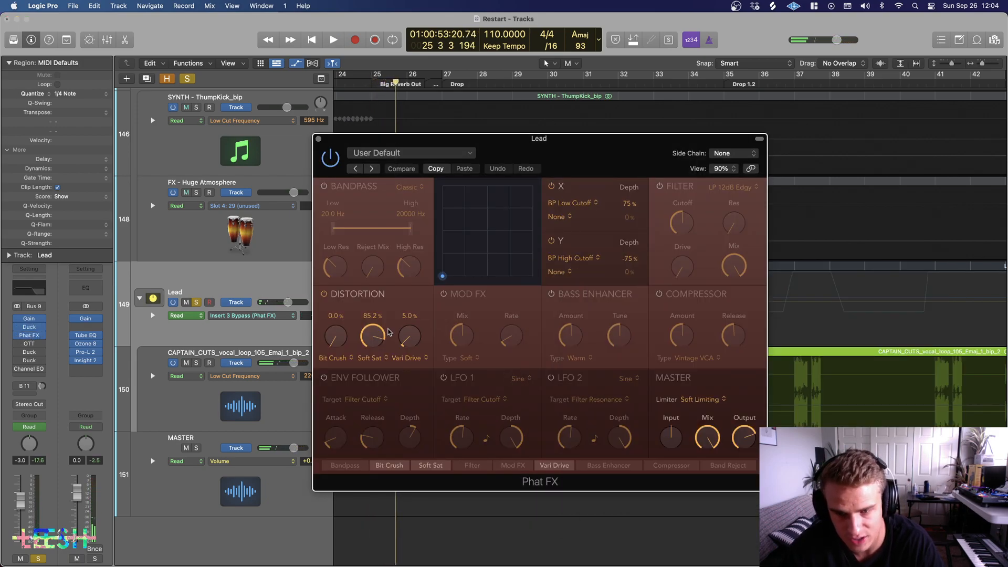
left_click(319, 139)
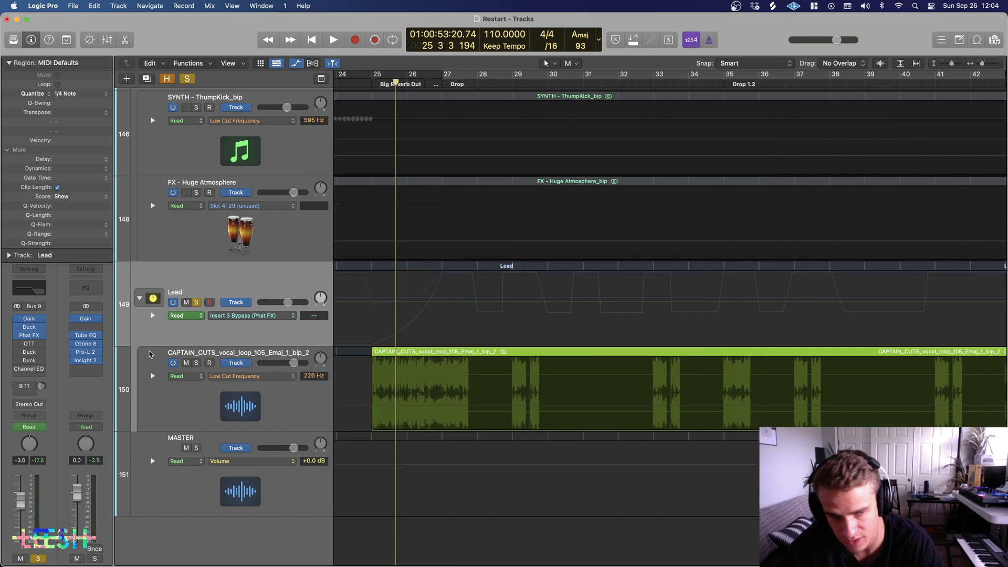
Step: Check the OTT editor on the Lead stack and listen to the soloed lead into the Breakdown Melody section
left_click(30, 344)
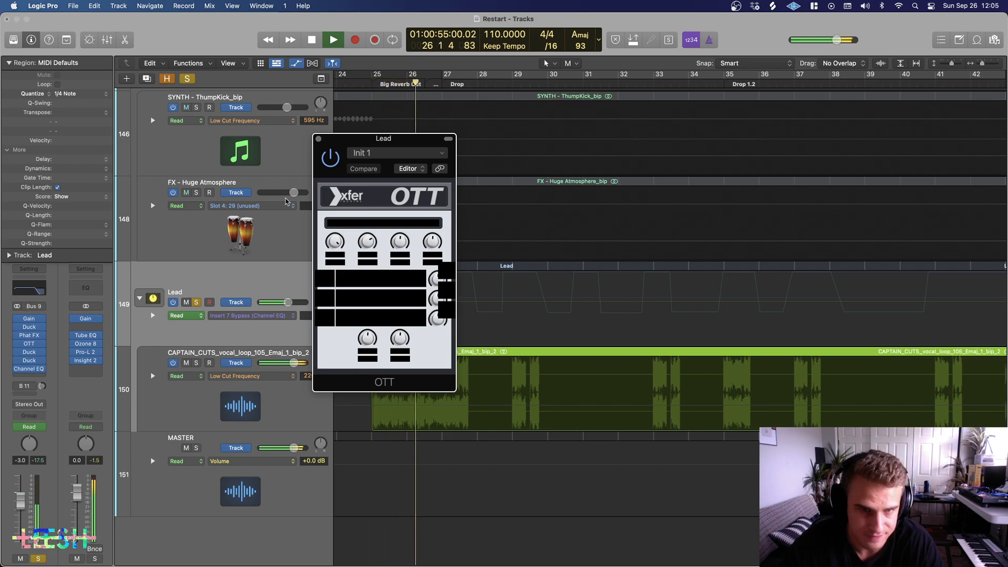
left_click(319, 139)
scroll(531, 325, "down", 5)
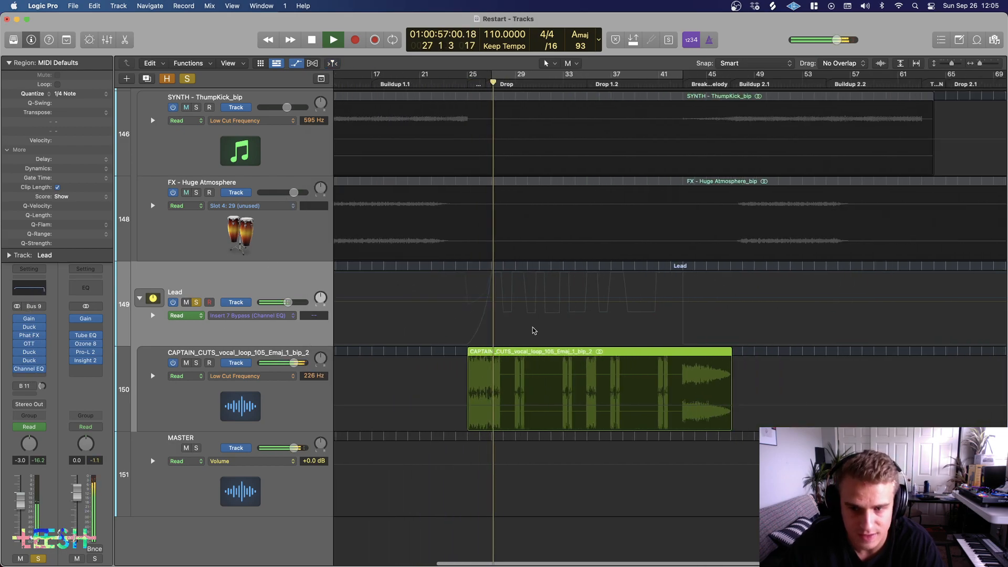
scroll(634, 275, "right", 5)
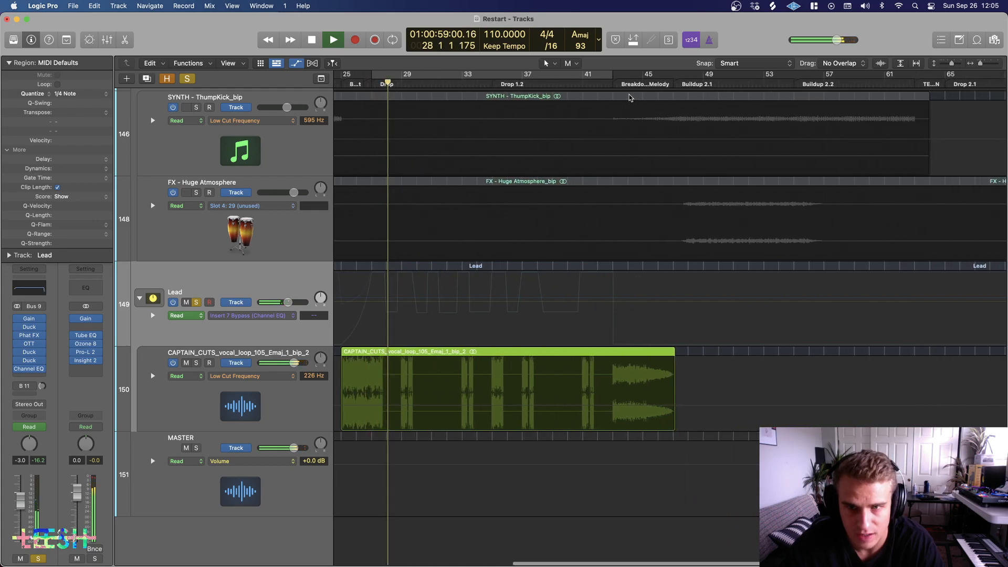
scroll(619, 207, "up", 6)
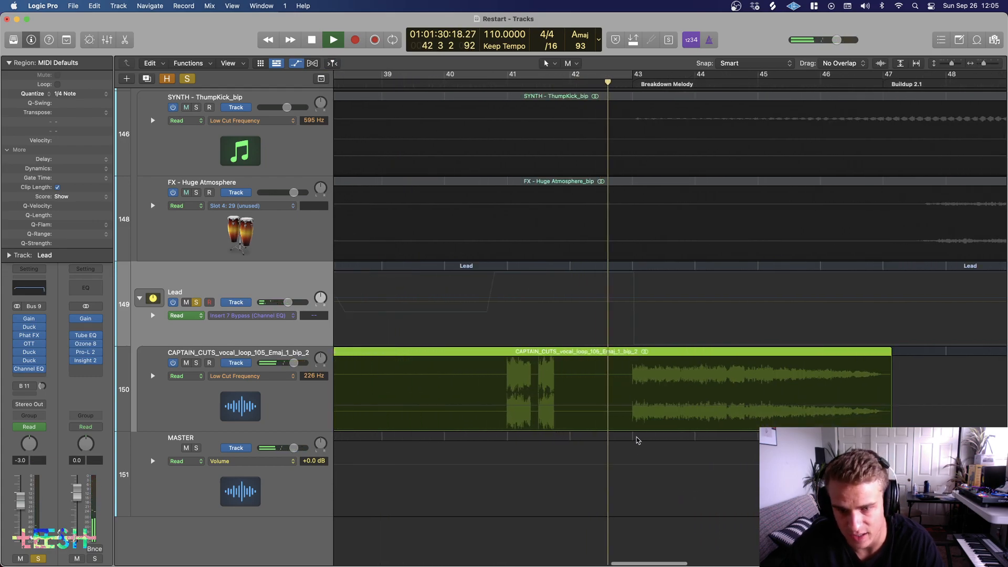
scroll(327, 441, "down", 4)
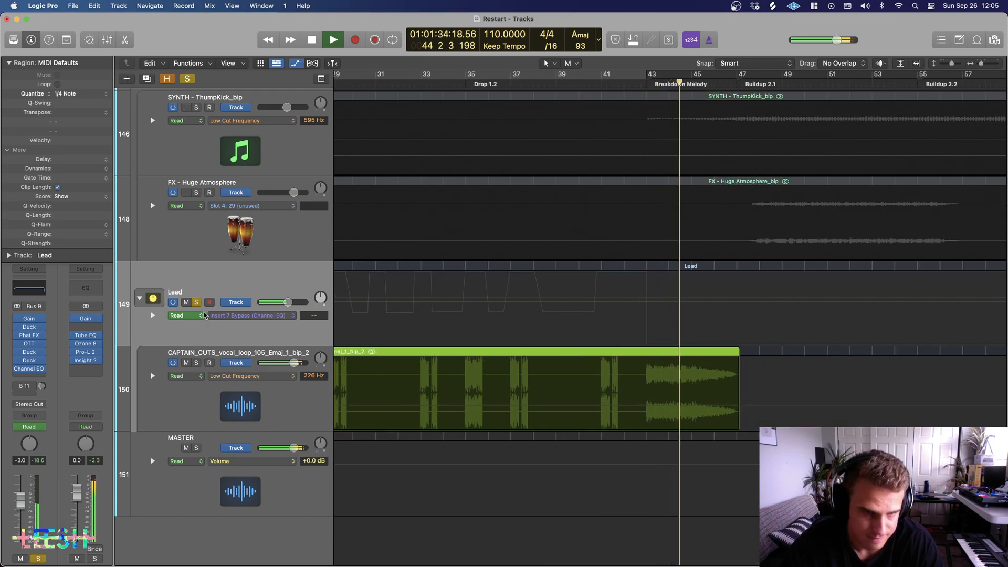
Step: Unsolo the Lead stack, stop playback and collapse the Lead, Instruments and FX stacks
left_click(197, 303)
key("space")
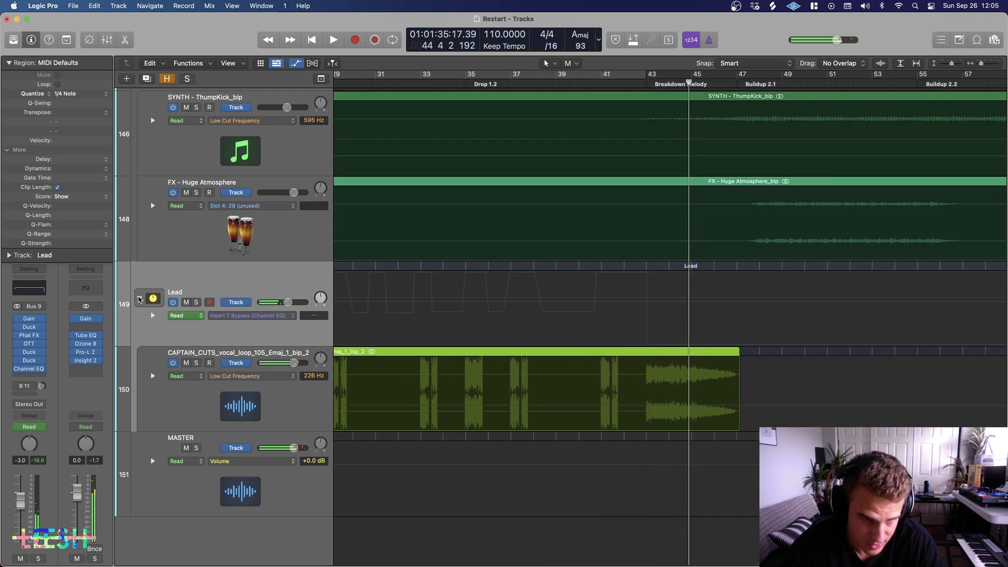
left_click(139, 298)
scroll(297, 414, "down", 6)
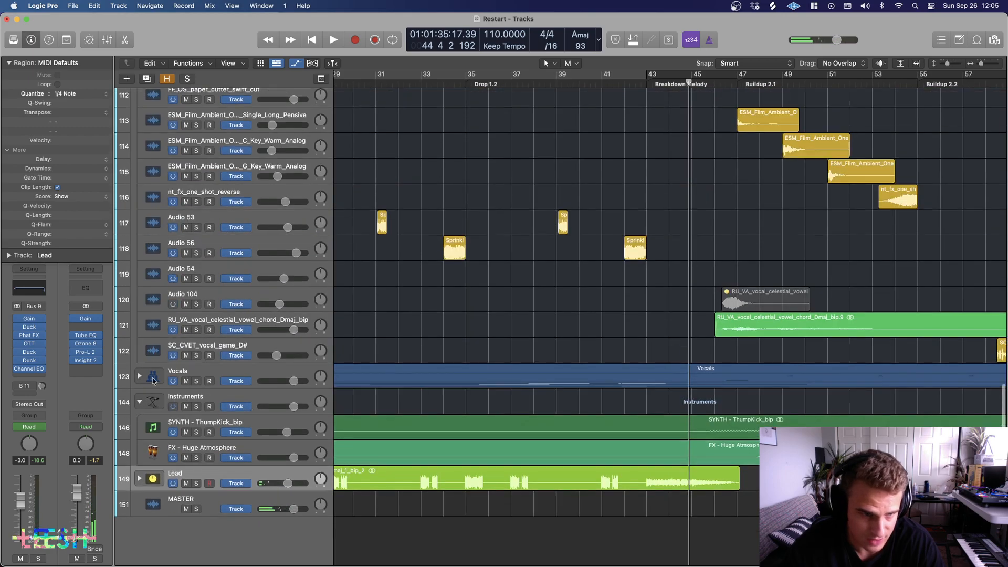
left_click(139, 403)
scroll(158, 388, "down", 5)
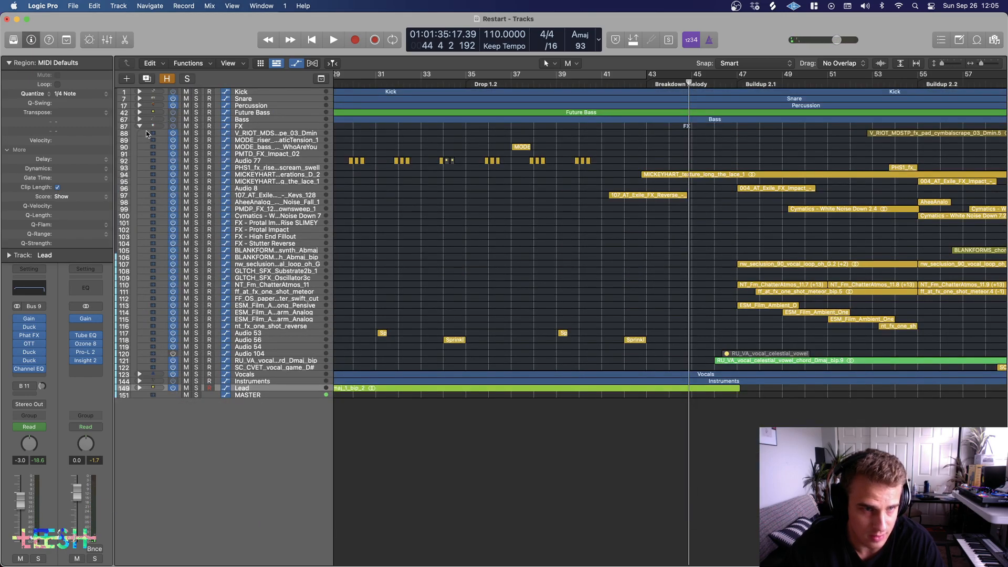
left_click(139, 127)
scroll(220, 202, "up", 6)
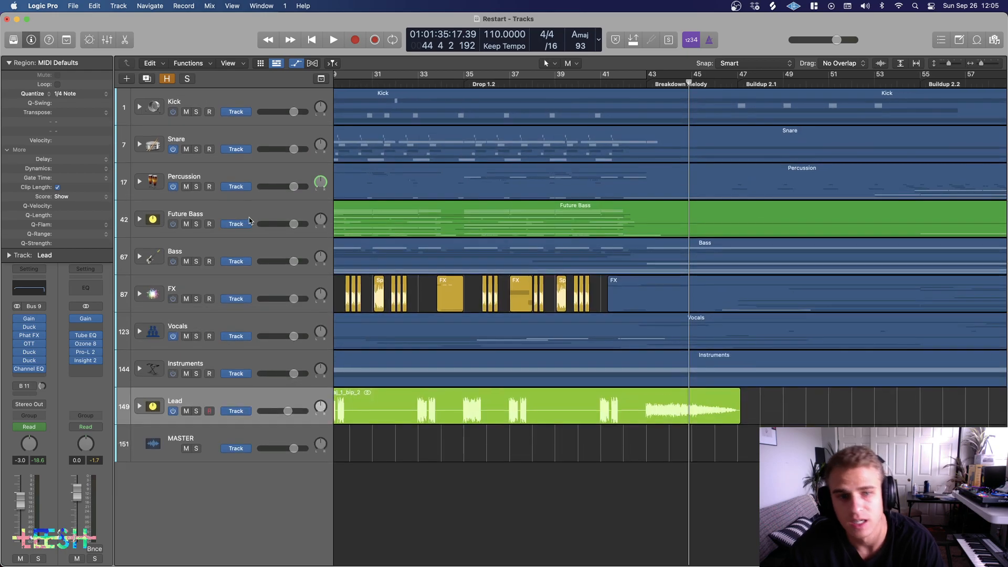
Step: Show the automation lanes on all tracks and select the Kick stack
key("a")
scroll(249, 221, "left", 5)
scroll(260, 107, "up", 3)
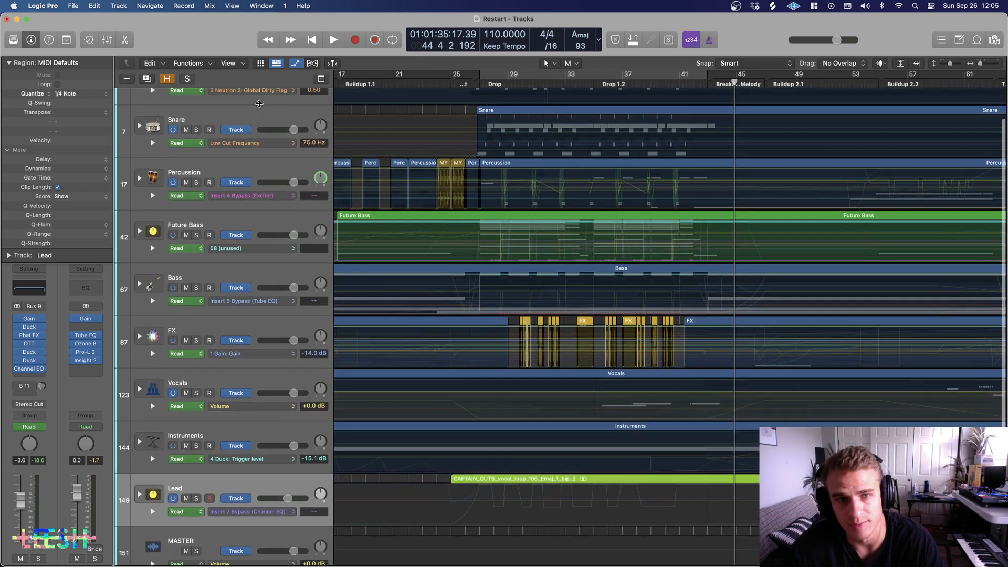
scroll(260, 108, "up", 2)
left_click(198, 114)
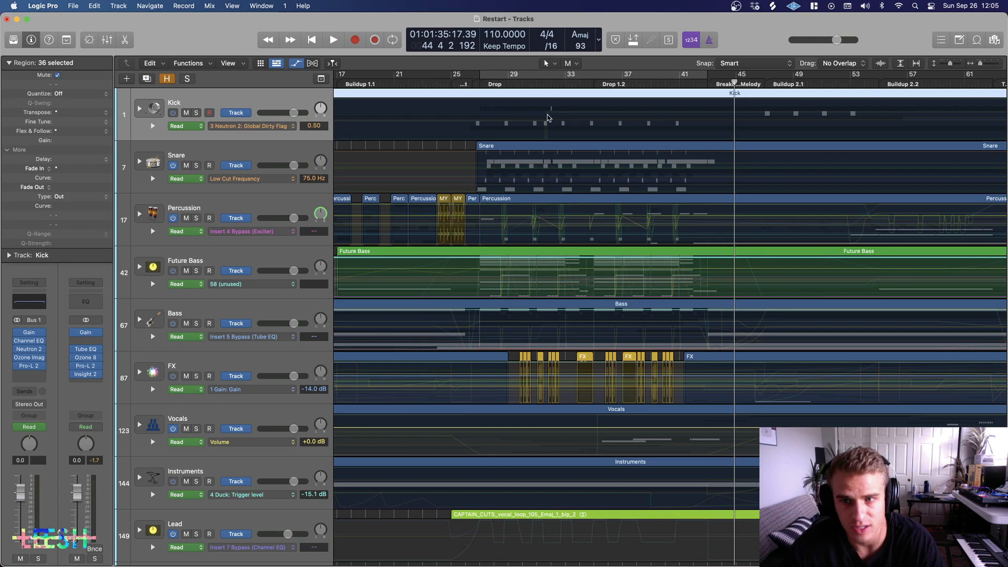
Step: Play a short passage of the full mix from Drop 2.1 at around bar 65
scroll(551, 118, "right", 7)
left_click(665, 84)
key("space")
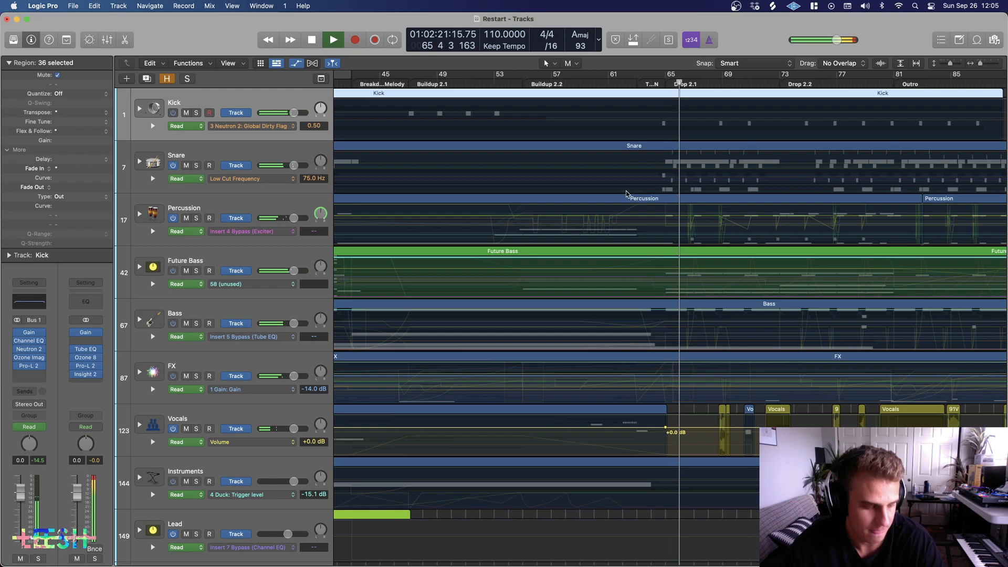
key("space")
Step: Play the full mix through the first drop to around bar 35, viewing the stacks from Snare to MASTER
scroll(554, 202, "left", 3)
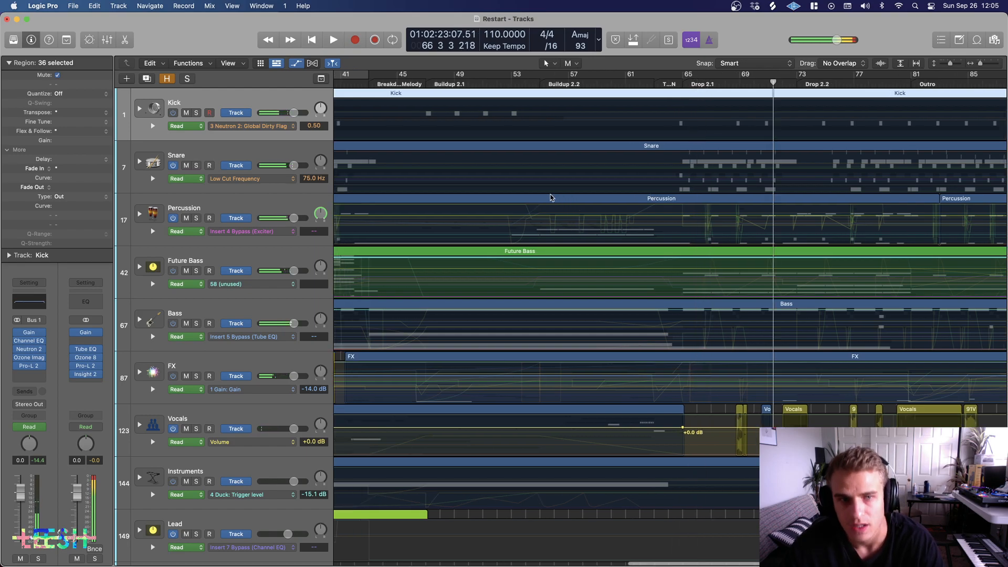
key("super+Left")
key("space")
key("super+Right")
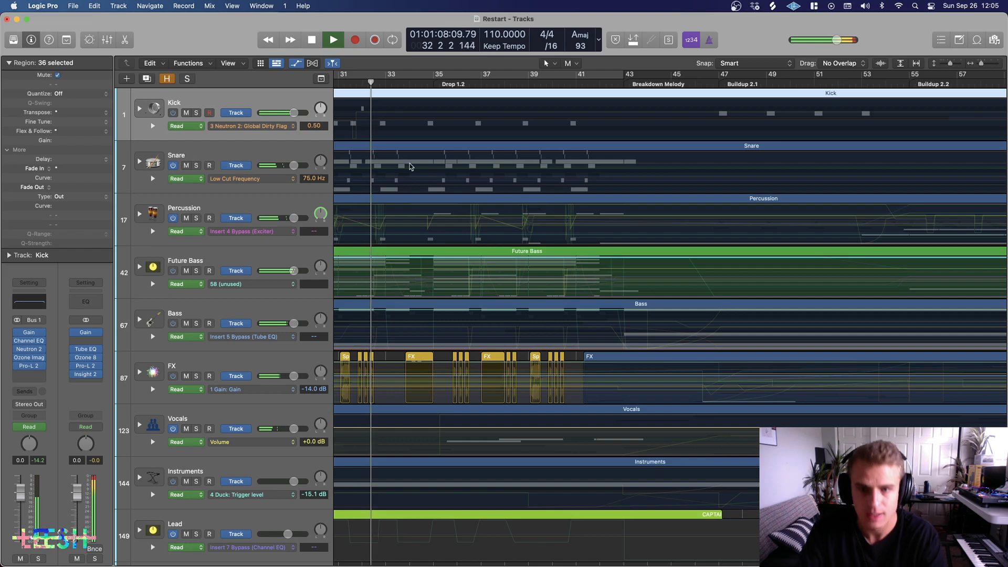
scroll(367, 284, "down", 2)
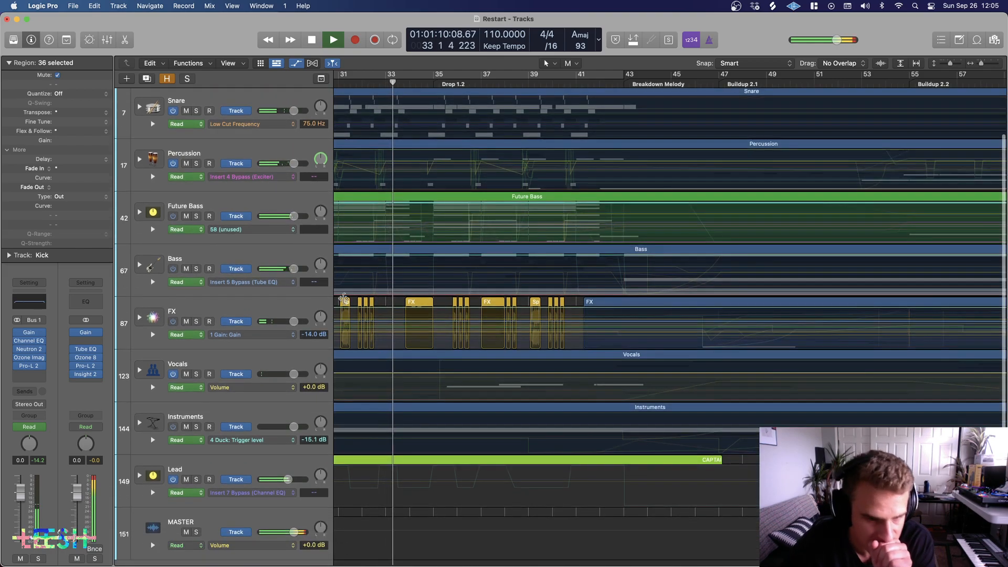
scroll(382, 305, "down", 1)
scroll(406, 322, "down", 1)
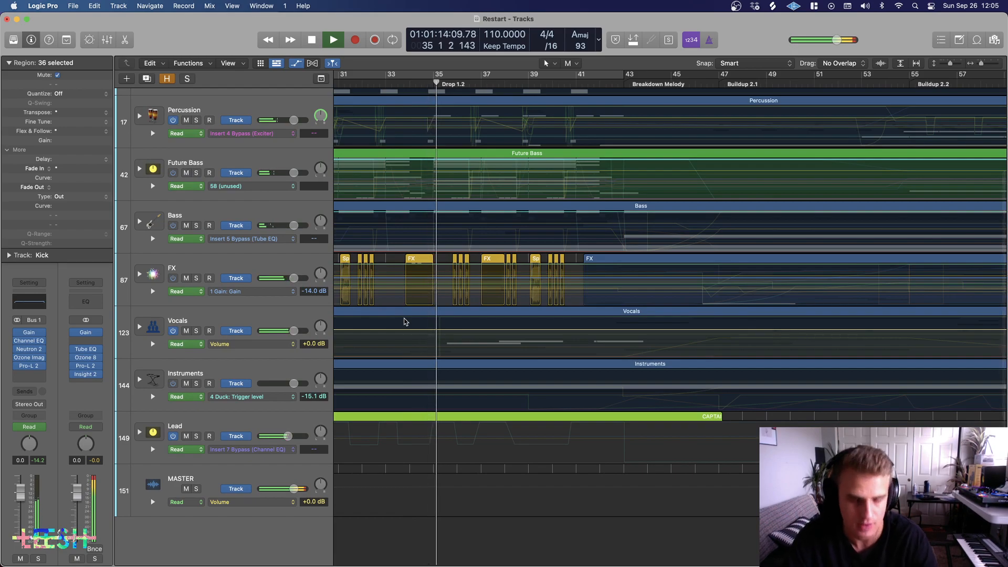
Step: Listen to Drop 1.2 up to around bar 42, looking along the arrangement towards Drop 2.2
scroll(420, 315, "right", 2)
scroll(420, 325, "left", 10)
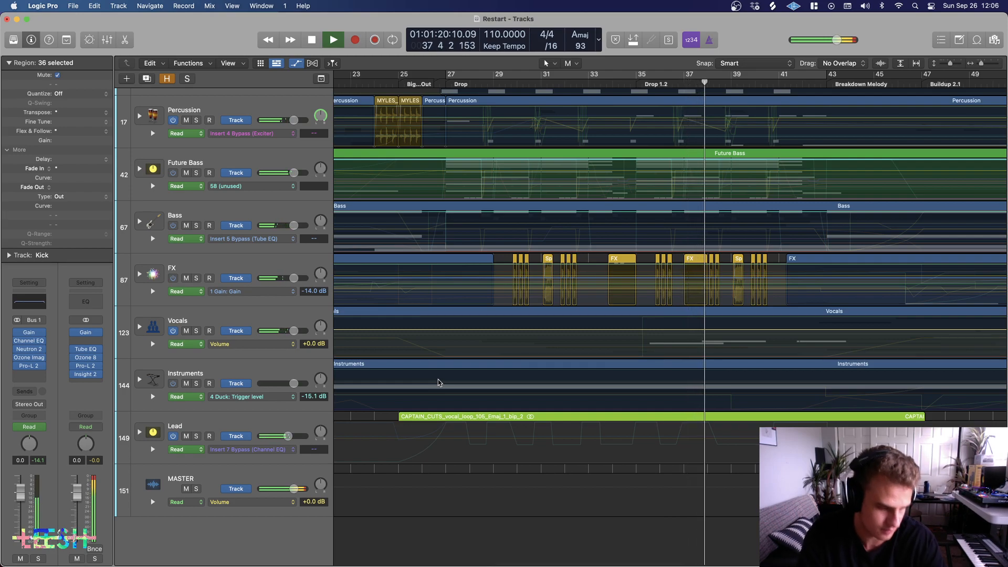
scroll(577, 376, "right", 6)
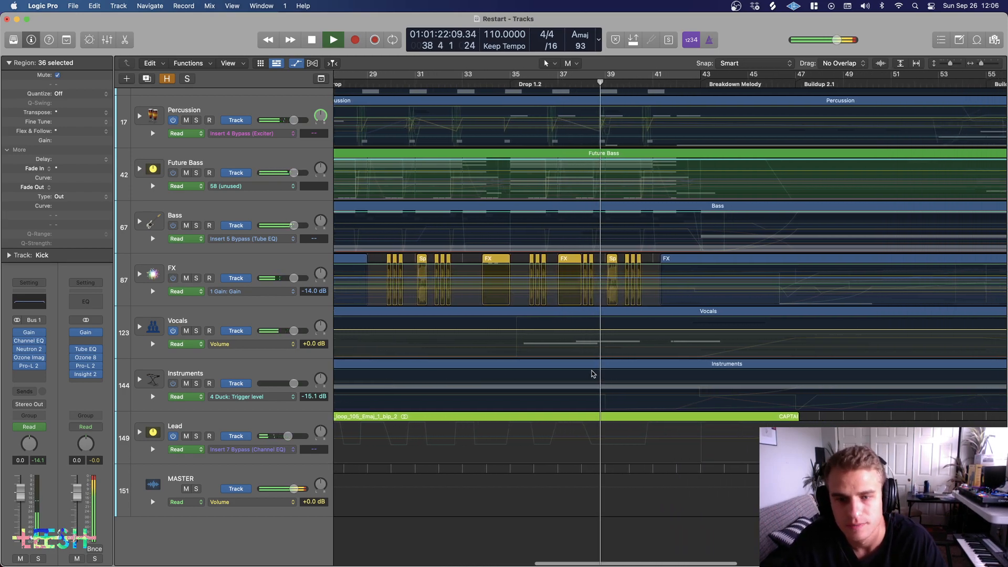
scroll(593, 374, "up", 2)
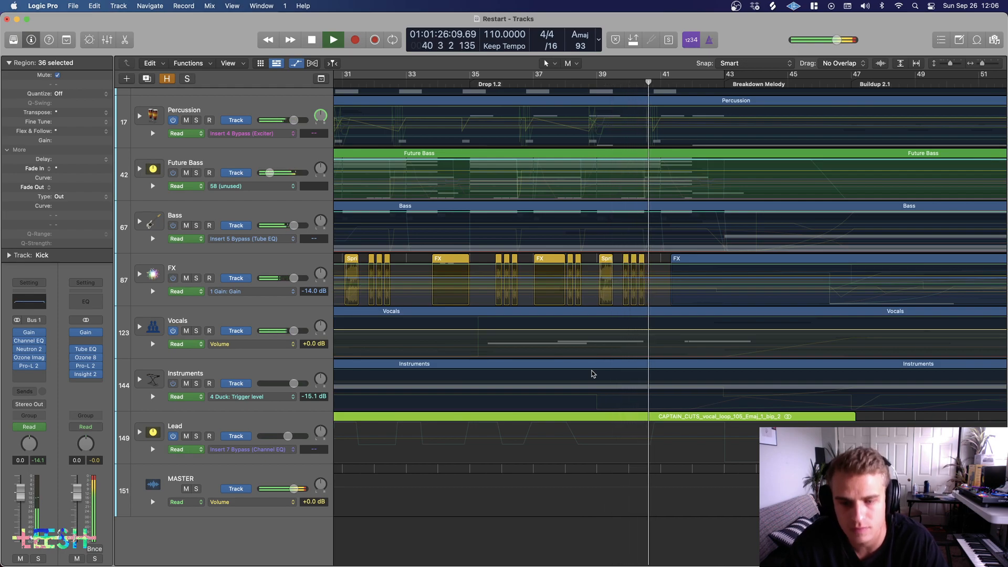
scroll(588, 372, "right", 7)
scroll(571, 371, "down", 3)
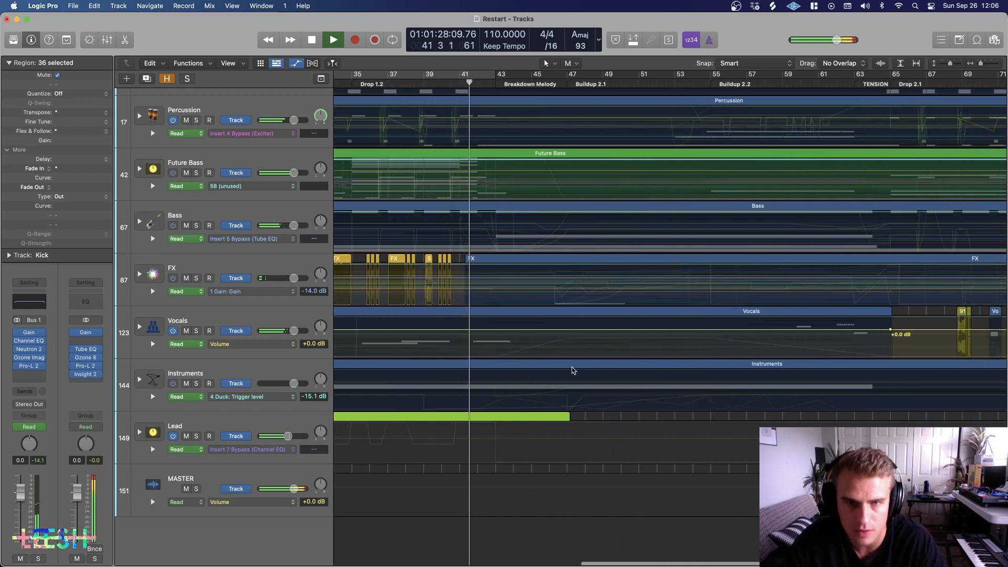
scroll(566, 365, "right", 3)
scroll(667, 214, "right", 1)
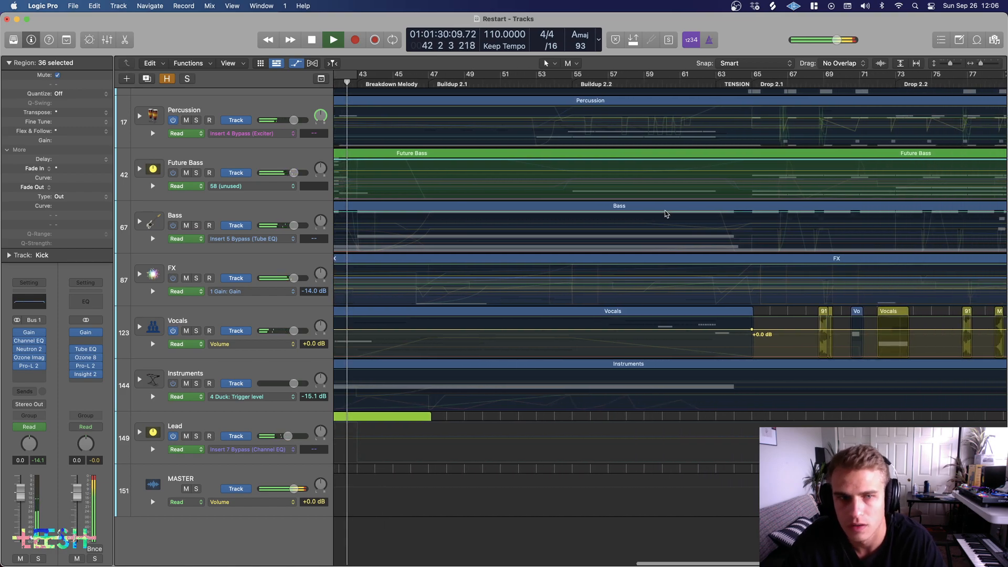
Step: Play from the TENSION marker around bar 63 into Drop 2.1, compare its arrangement with the first drop, and stop around bar 68
left_click(723, 82)
scroll(739, 161, "up", 3)
scroll(731, 162, "right", 5)
scroll(491, 209, "down", 3)
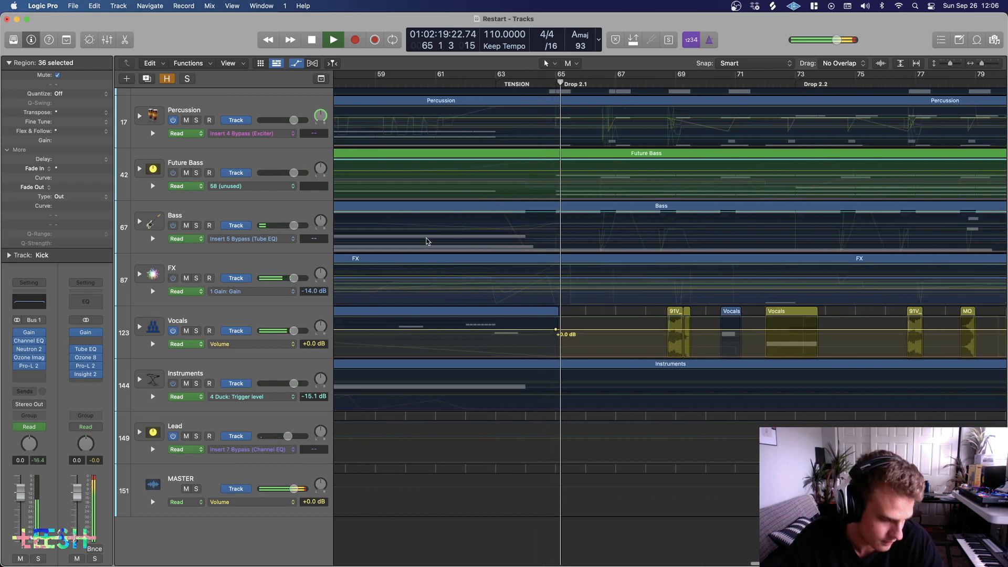
scroll(423, 238, "left", 5)
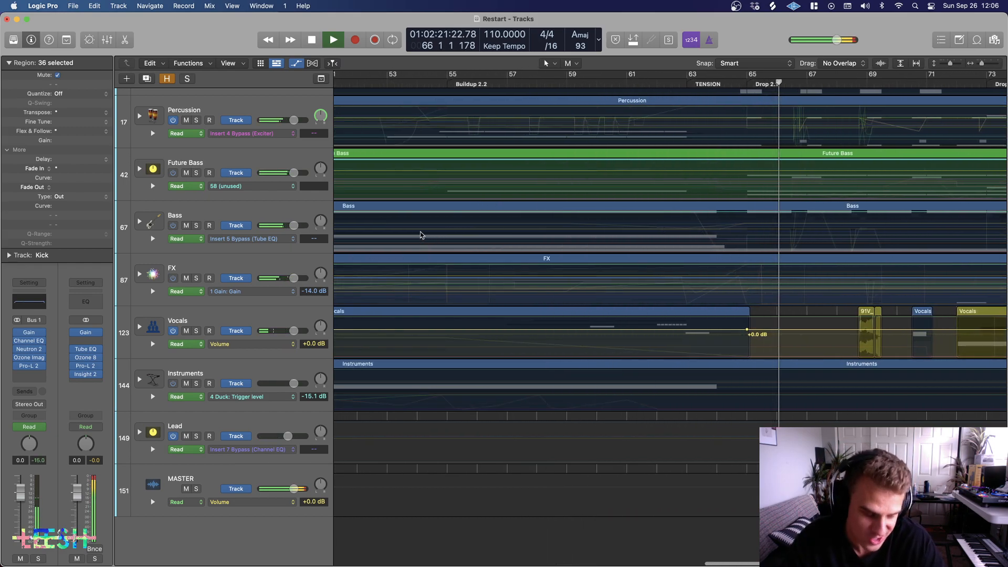
scroll(422, 235, "down", 5)
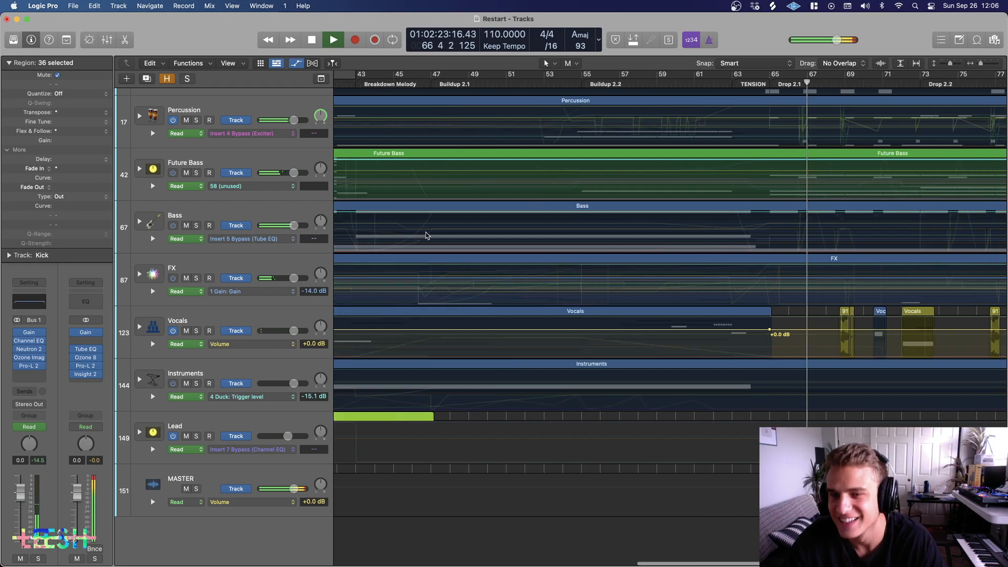
scroll(418, 252, "left", 5)
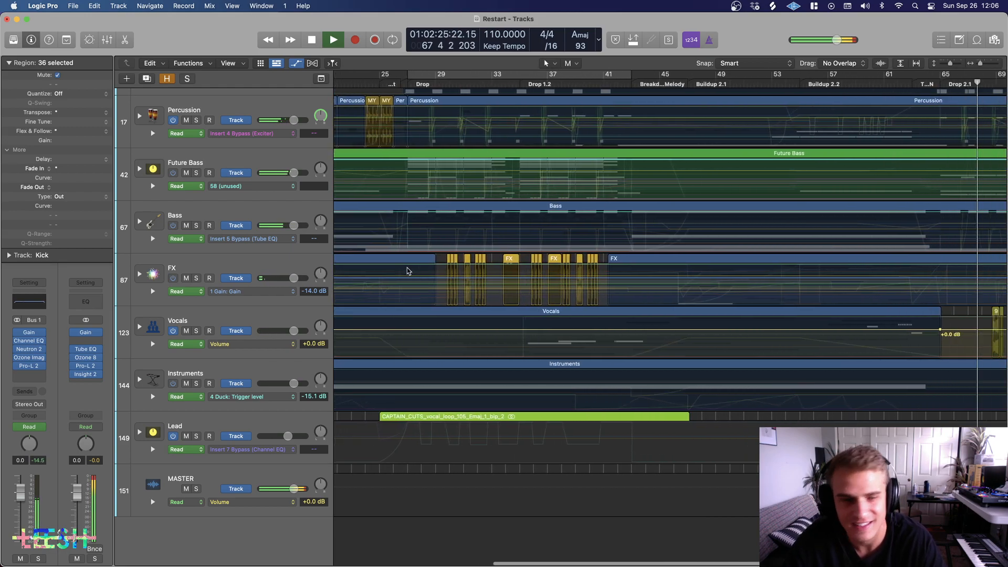
scroll(406, 270, "right", 4)
key("space")
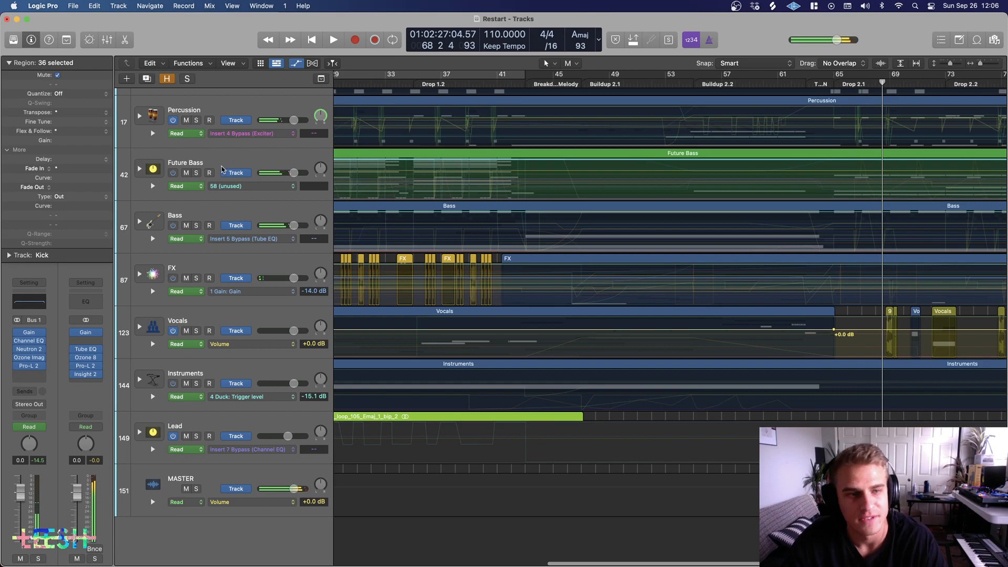
Step: Solo the Future Bass stack and play it from the first drop at bar 27
left_click(164, 177)
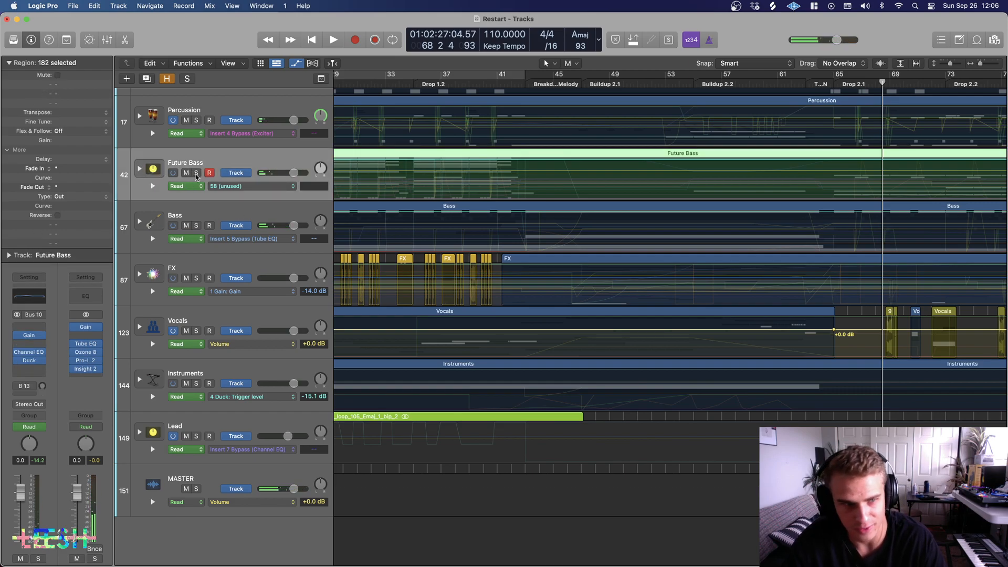
key("s")
scroll(482, 164, "left", 6)
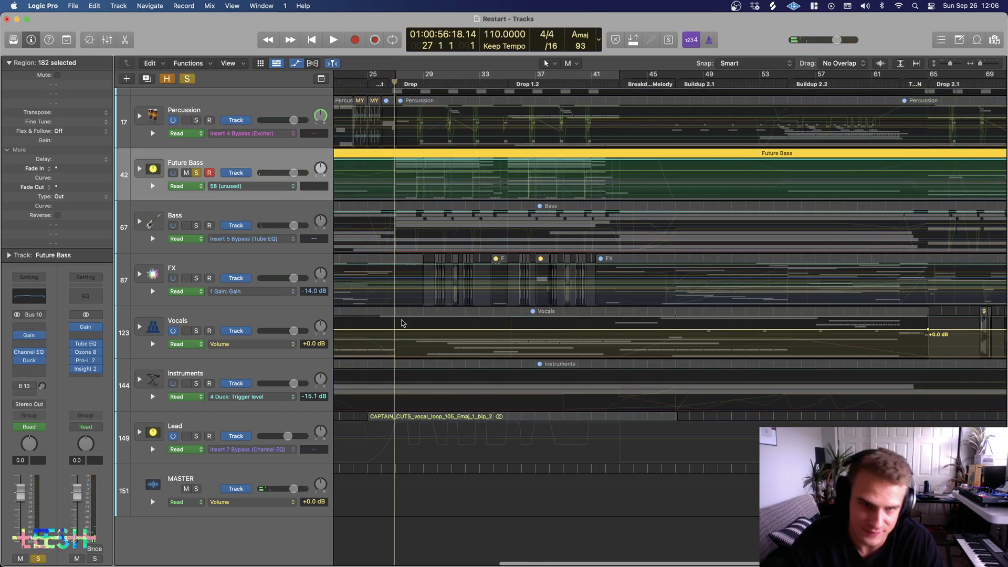
key("space")
Step: Expand the Future Bass stack and look through its synth, vocal and bounced layers around the first drop
left_click(140, 169)
scroll(461, 445, "up", 3)
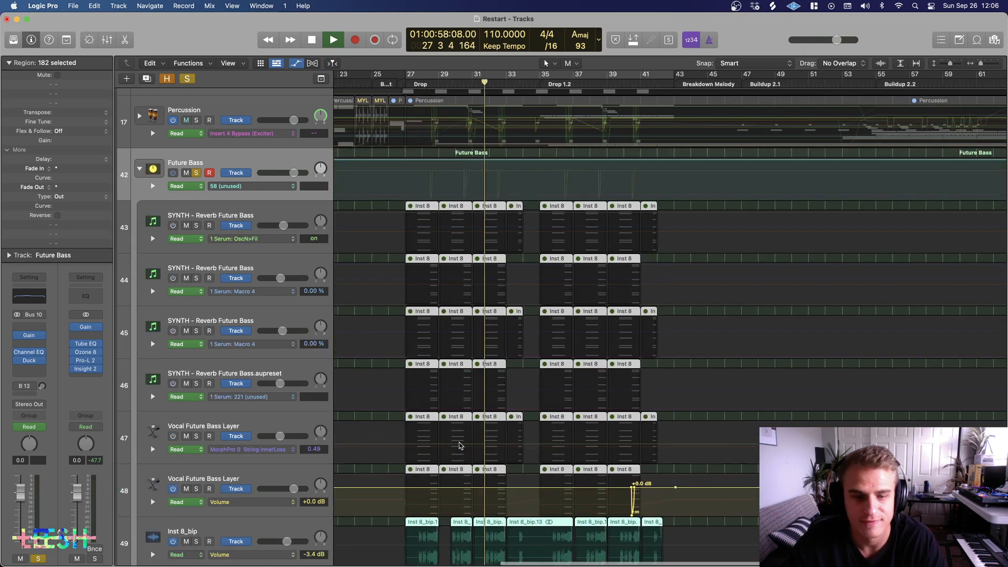
scroll(525, 419, "down", 8)
scroll(525, 418, "up", 4)
scroll(525, 419, "up", 1)
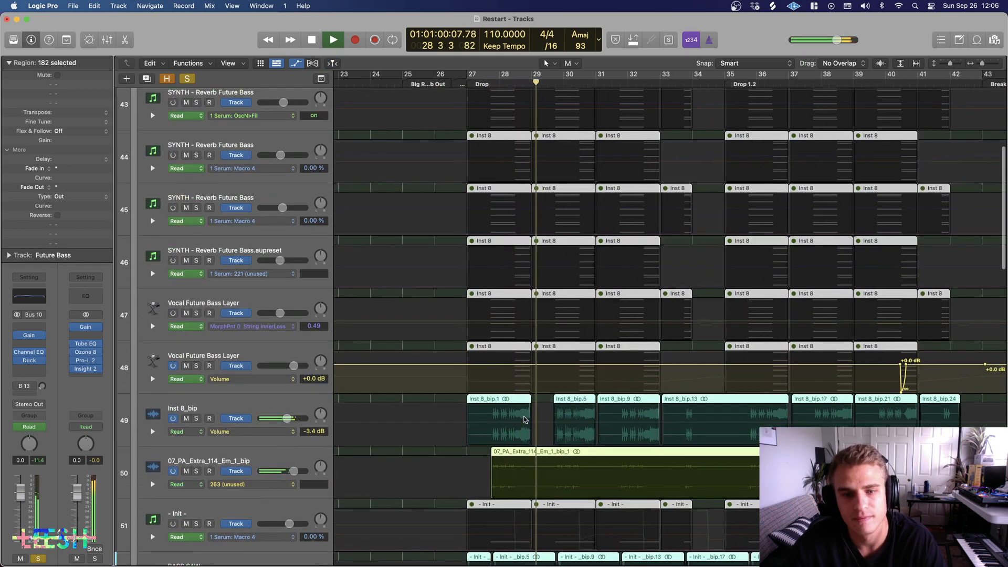
scroll(524, 420, "up", 1)
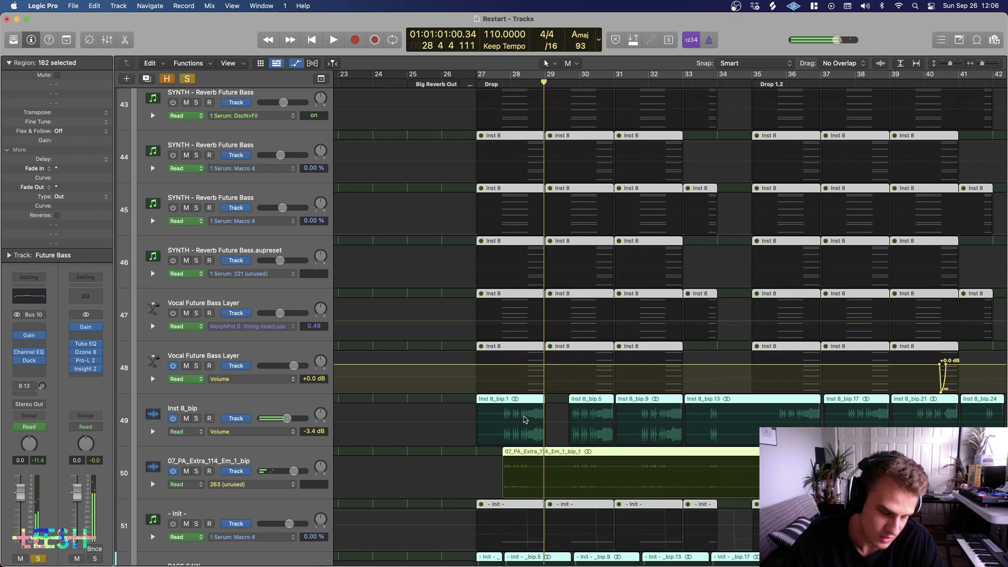
Step: Look through the lower Future Bass layers around the first drop, selecting the JAG Accent 2 track along the way
scroll(525, 419, "down", 10)
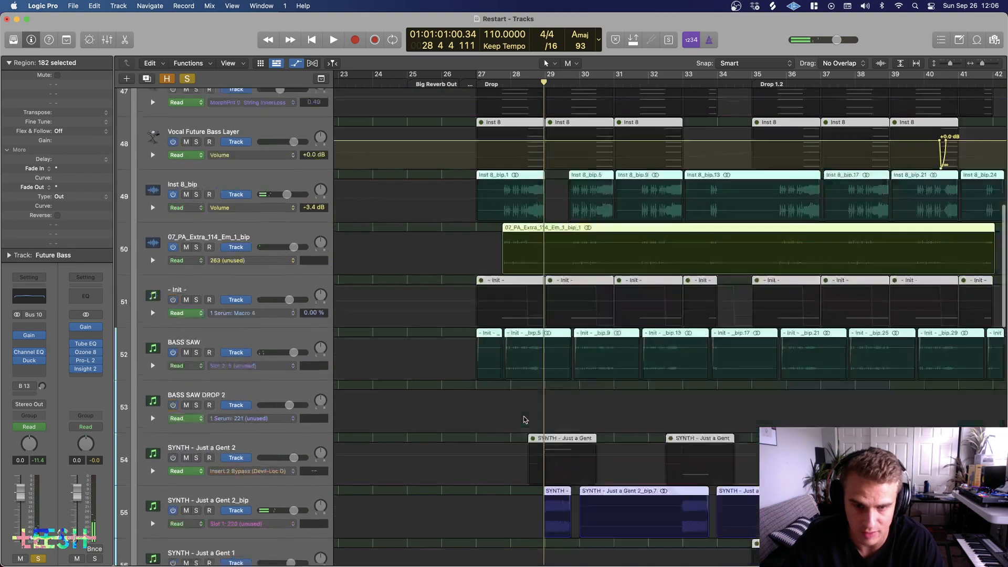
scroll(525, 419, "down", 2)
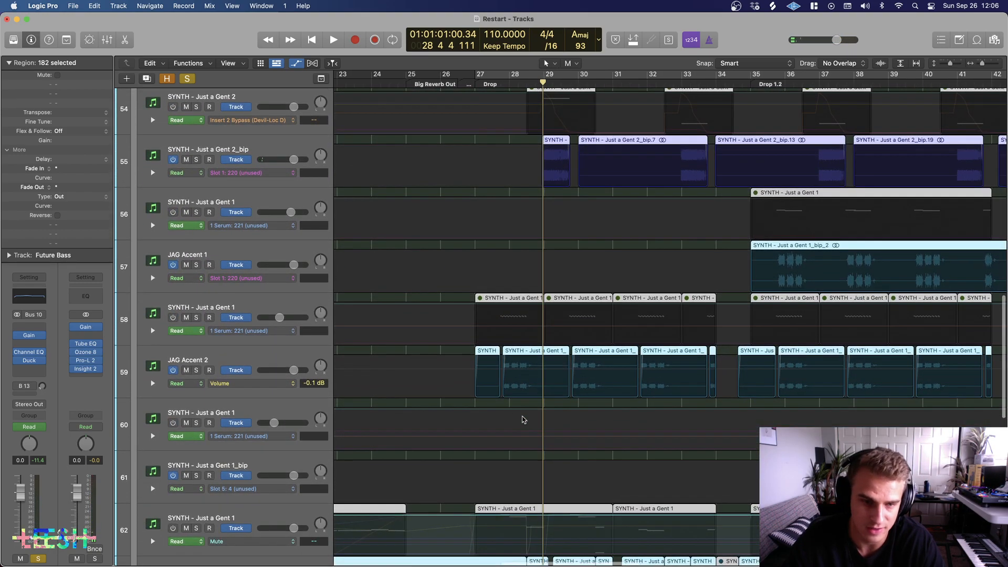
left_click(246, 355)
scroll(420, 441, "down", 5)
scroll(426, 436, "up", 7)
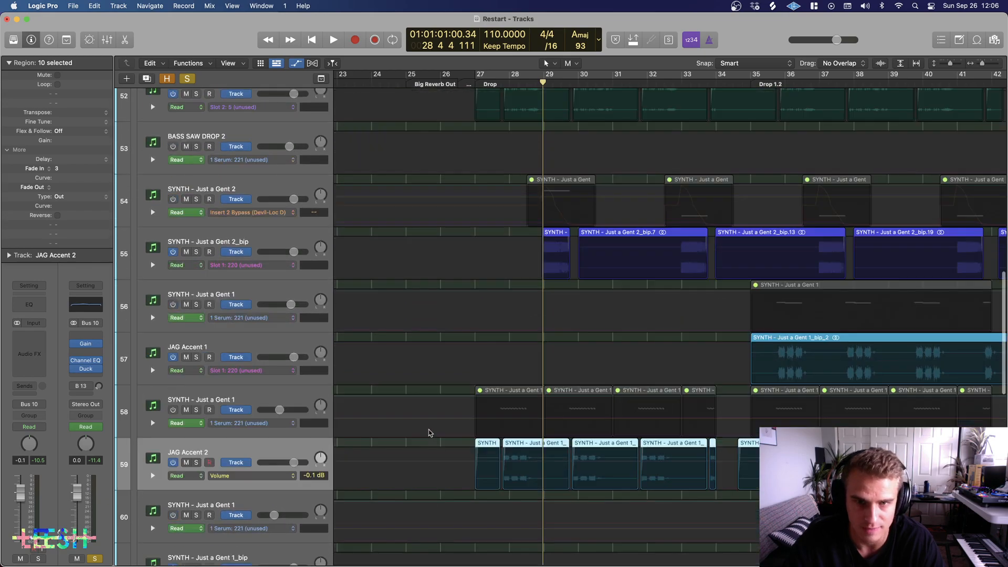
scroll(430, 433, "down", 6)
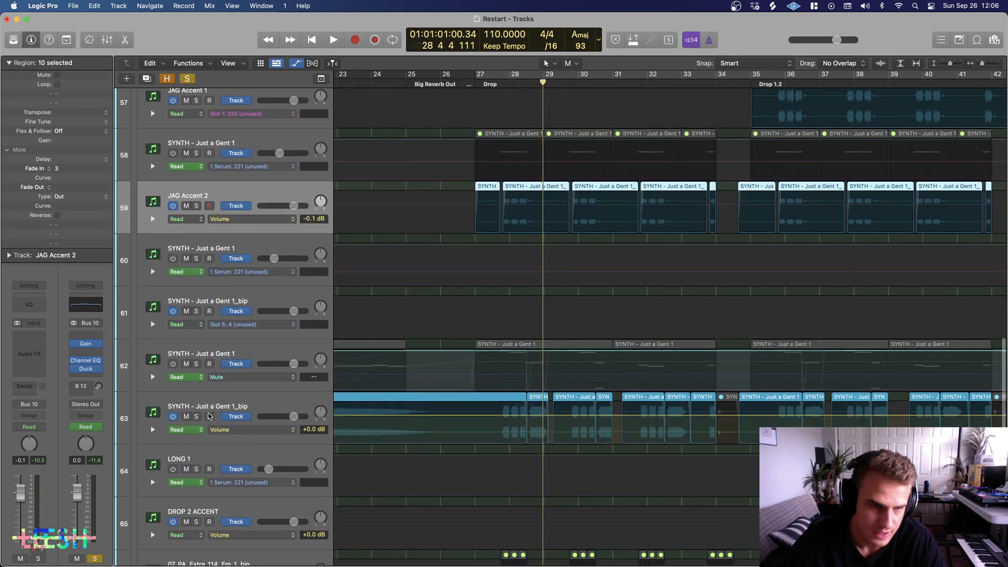
Step: Solo the SYNTH - Just a Gent 1_bip track on track 63 and play it from the first drop to around bar 29
left_click(198, 418)
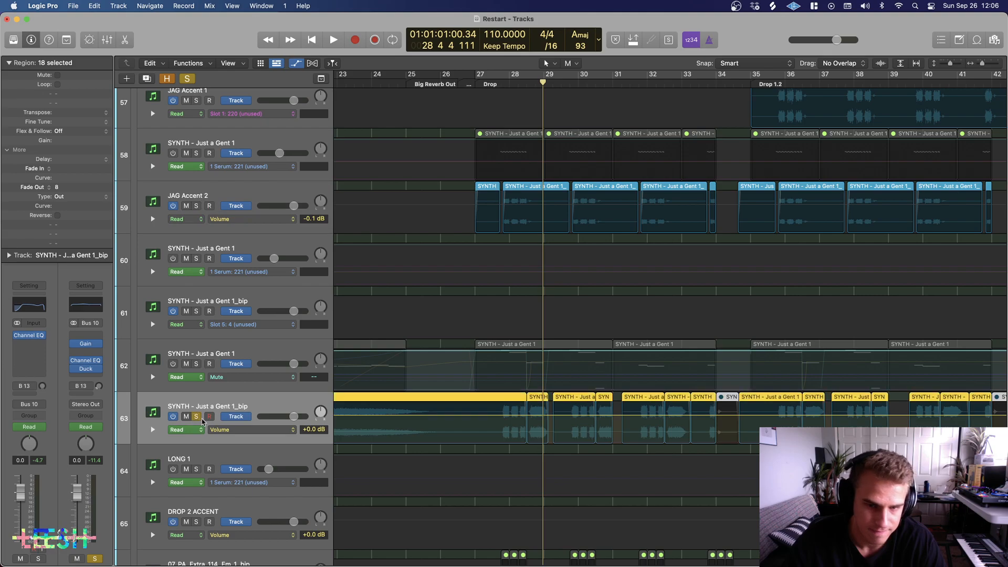
scroll(537, 360, "up", 5)
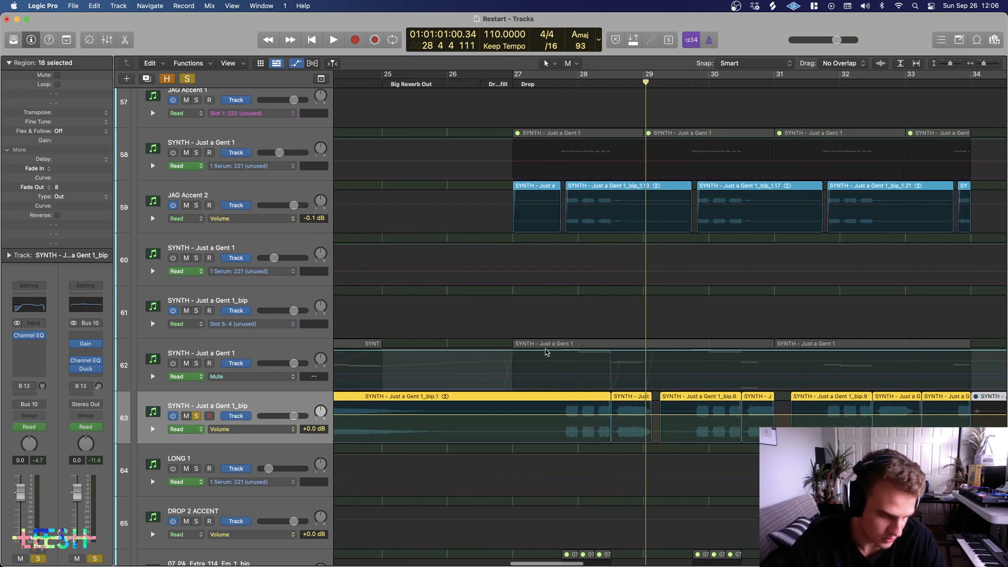
left_click(541, 84)
key("space")
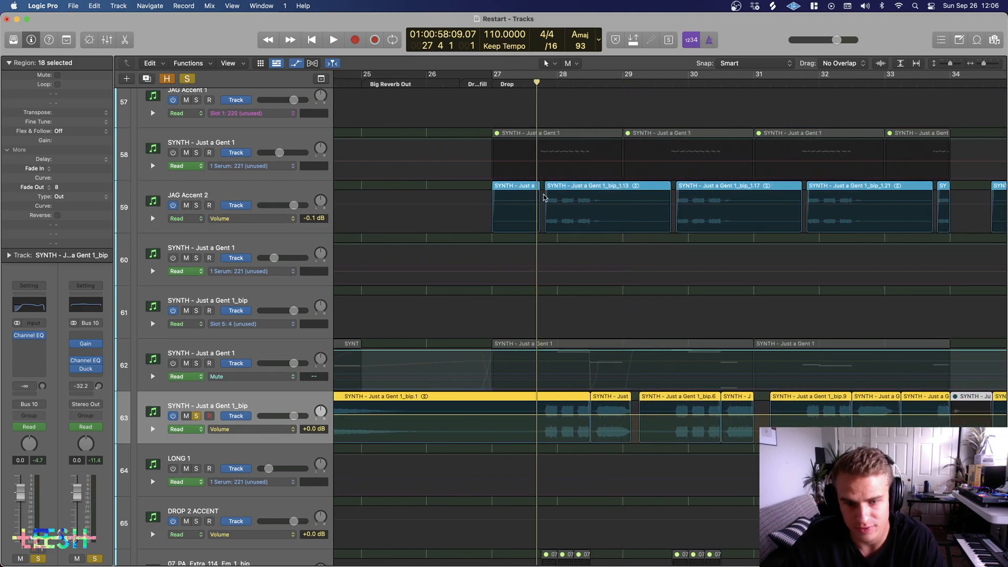
left_click(197, 416)
key("space")
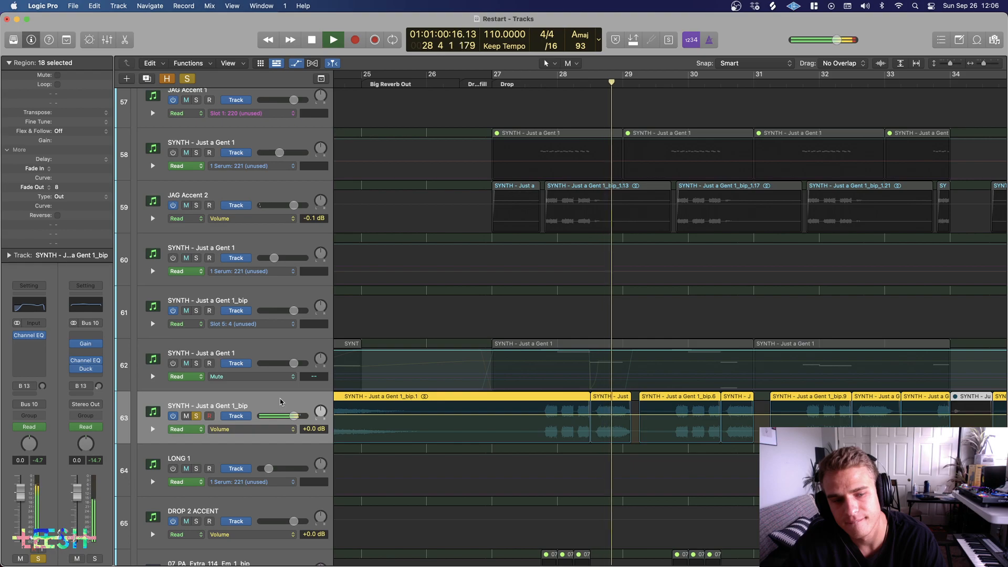
key("space")
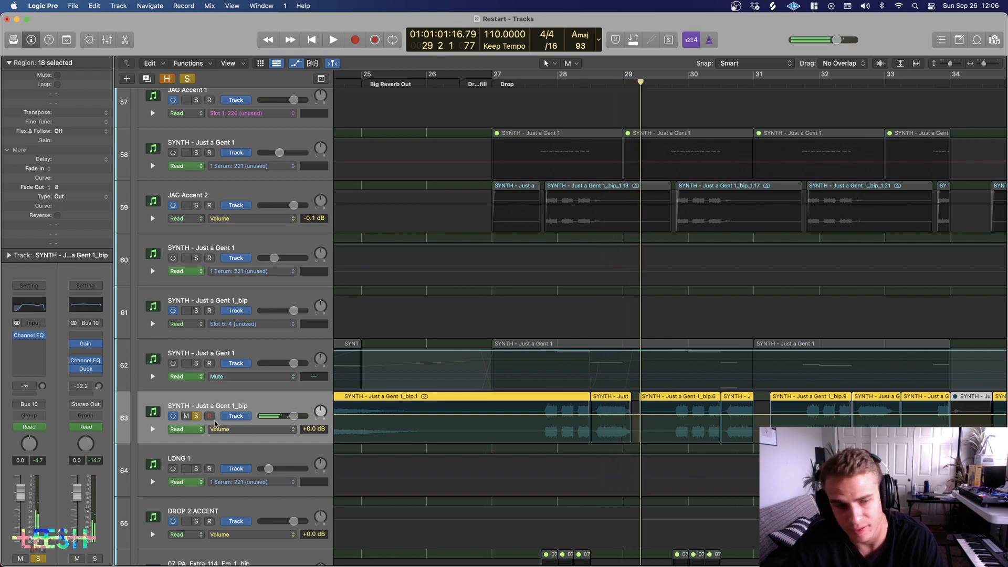
Step: Solo the Inst 8_bip track instead, play it from the first drop to the end of bar 28, and remove its solo
key("s")
scroll(461, 361, "up", 15)
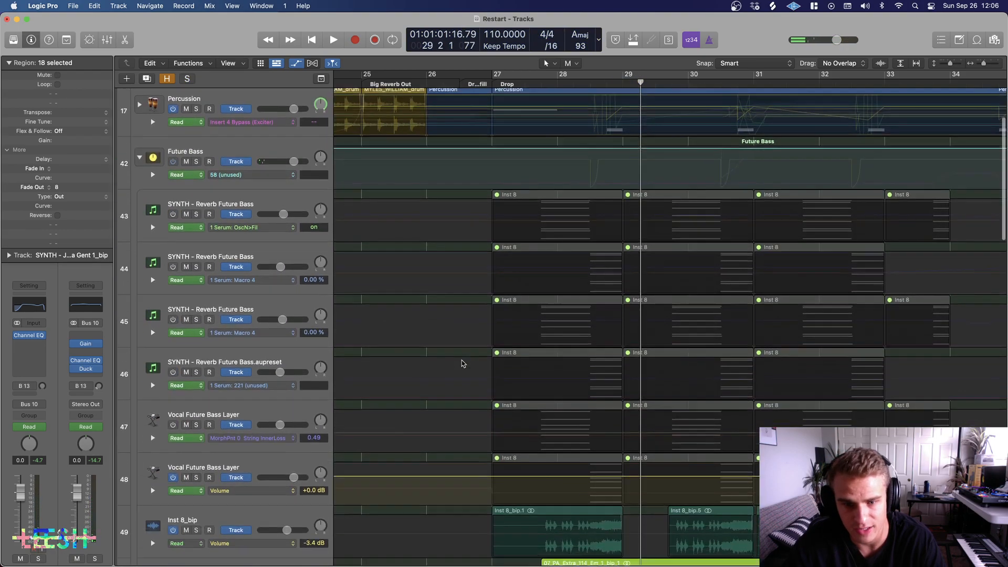
scroll(461, 362, "down", 3)
left_click(196, 385)
key("space")
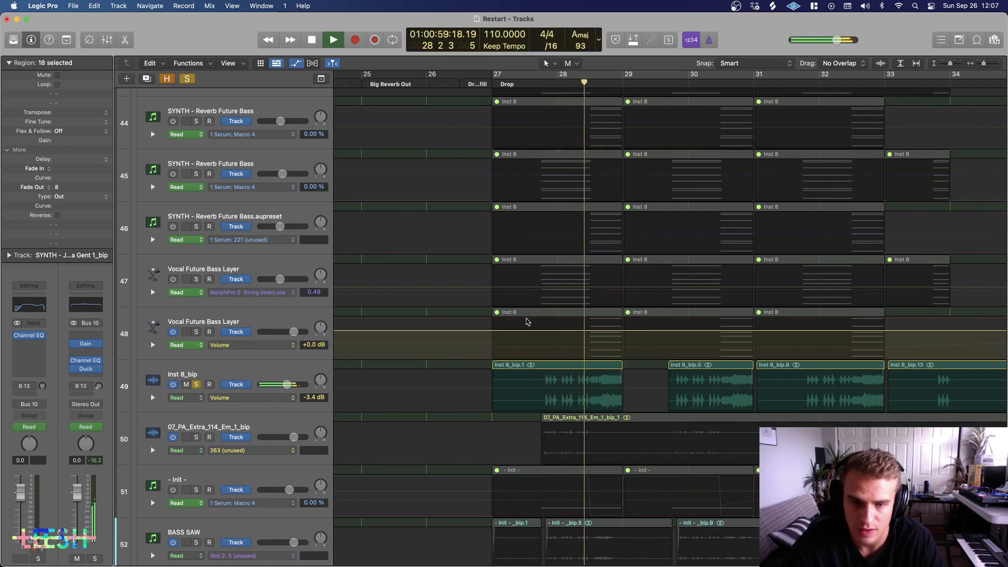
scroll(525, 320, "down", 3)
key("space")
left_click(196, 253)
left_click(205, 321)
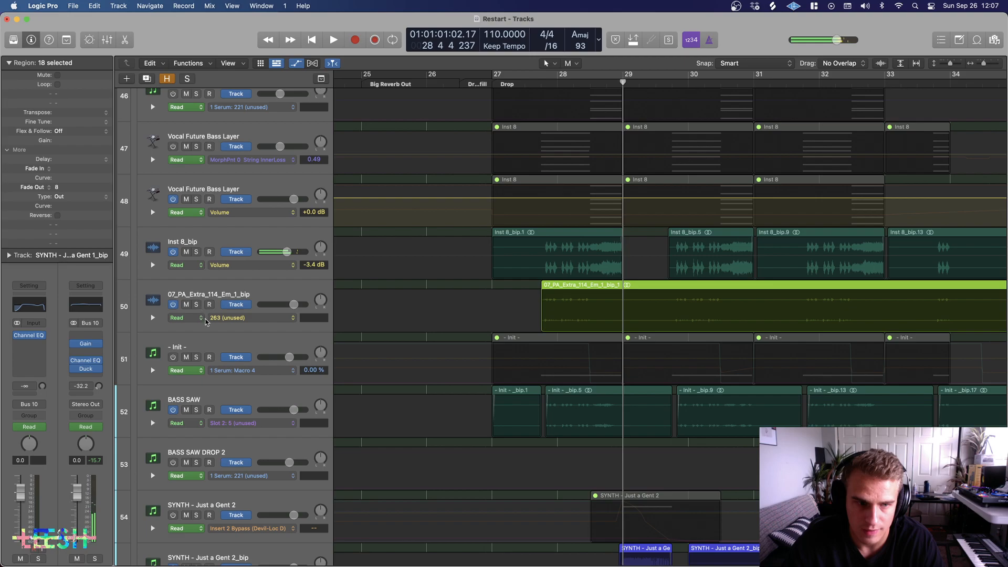
Step: Examine how the Future Bass layers are laid out across the whole arrangement, comparing the first drop with Drop 2.1
key("super+Left")
key("super+Left")
key("super+Left")
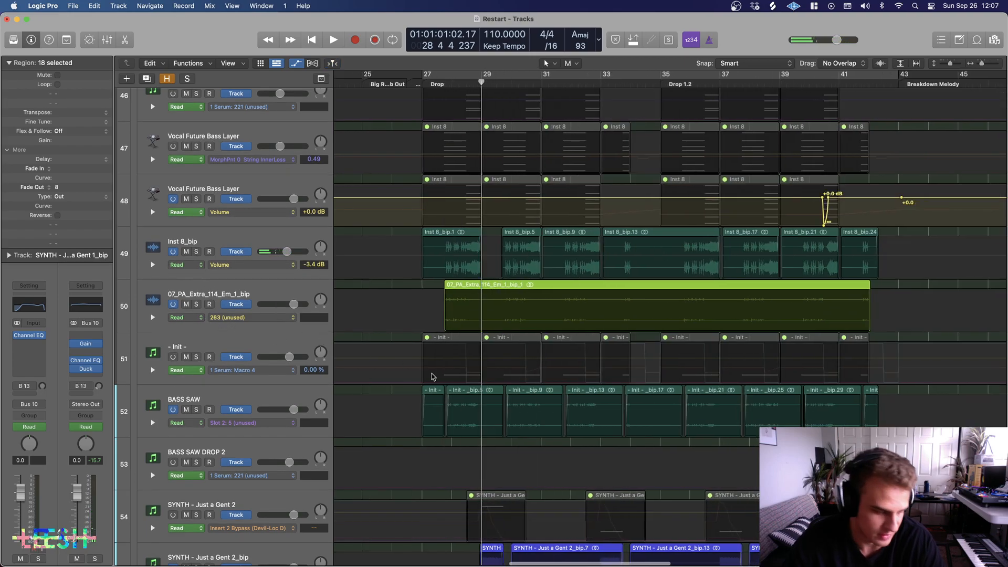
scroll(447, 372, "left", 5)
scroll(460, 369, "down", 5)
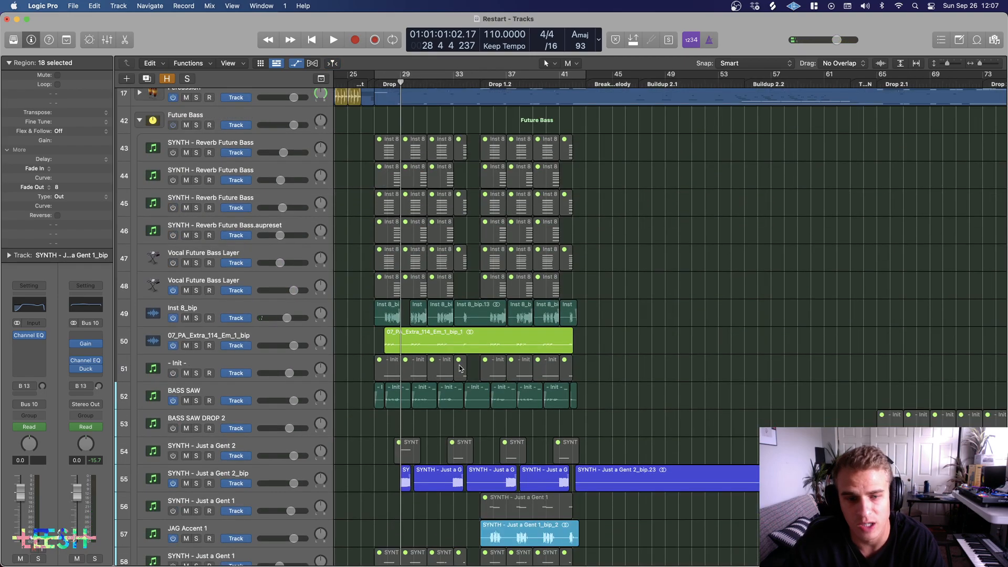
scroll(458, 366, "left", 5)
scroll(456, 365, "down", 5)
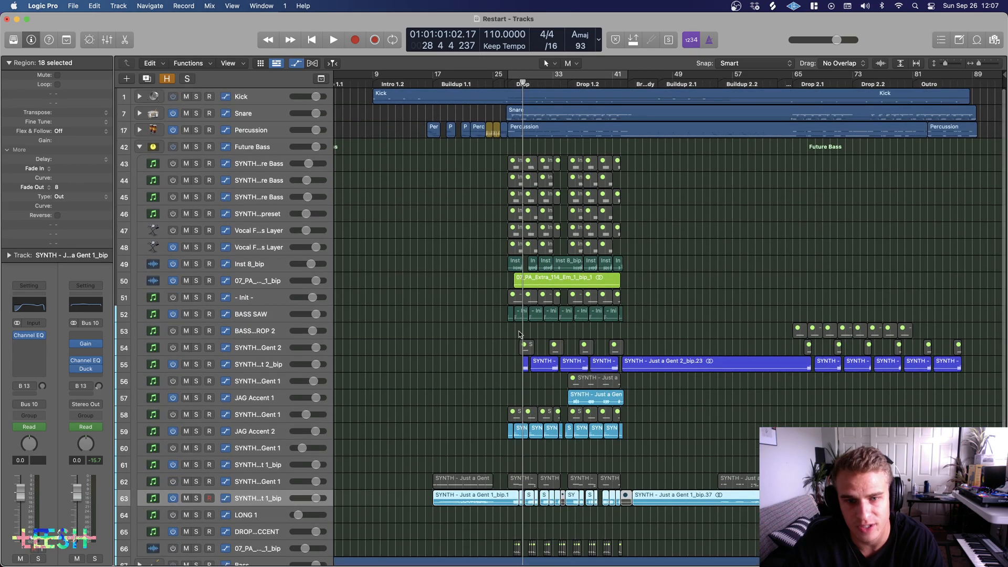
scroll(530, 342, "down", 3)
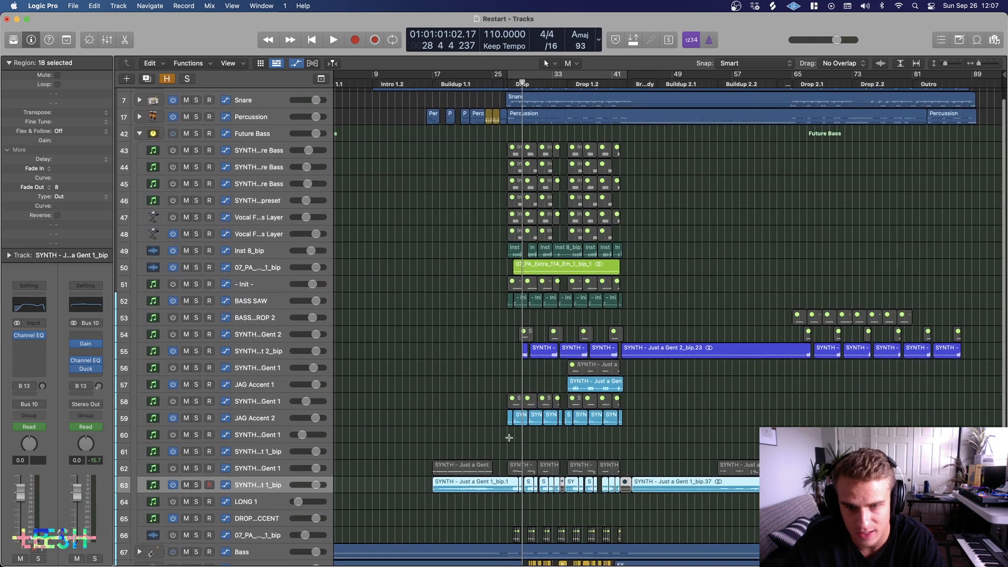
scroll(545, 445, "down", 1)
scroll(546, 428, "right", 5)
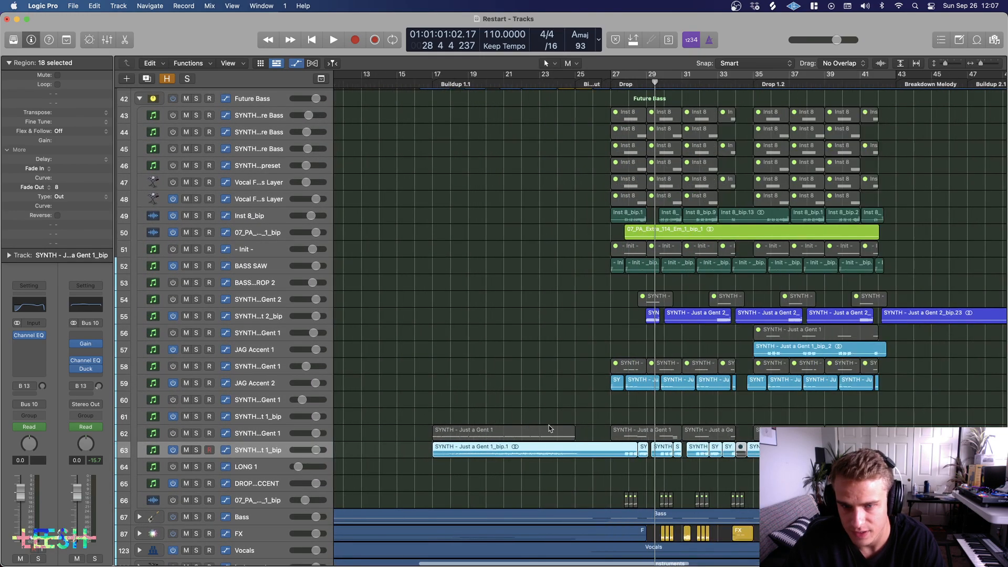
scroll(551, 427, "right", 3)
Step: Collapse the Future Bass stack, play the drop with Future Bass and Bass soloed until around bar 32, and clear the solos
key("space")
scroll(221, 195, "up", 3)
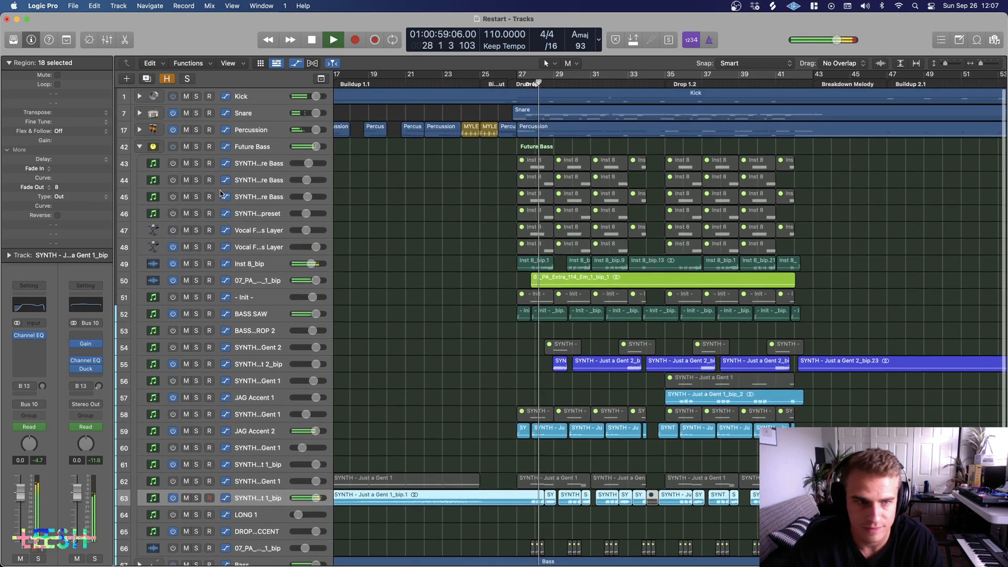
left_click(139, 147)
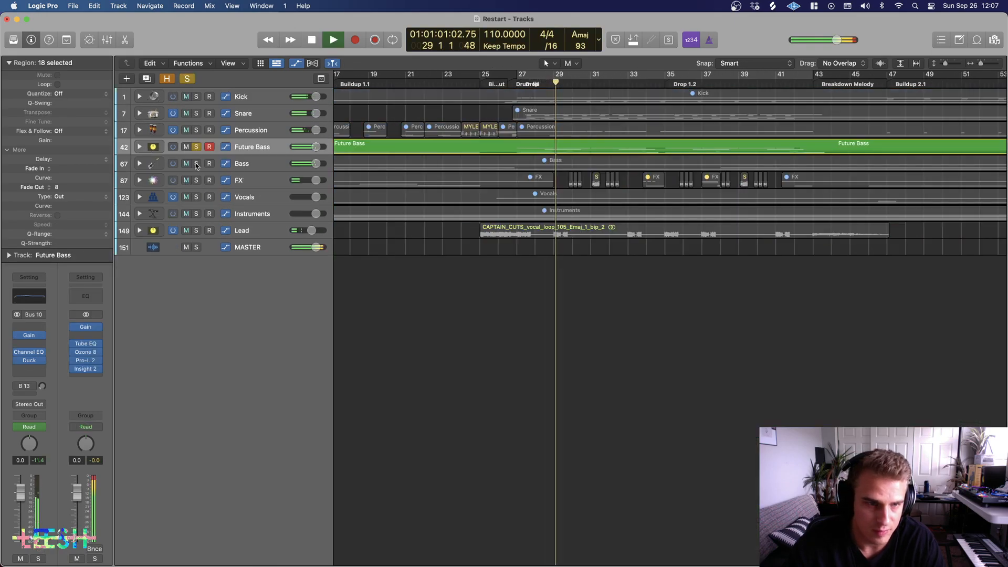
scroll(592, 325, "down", 5)
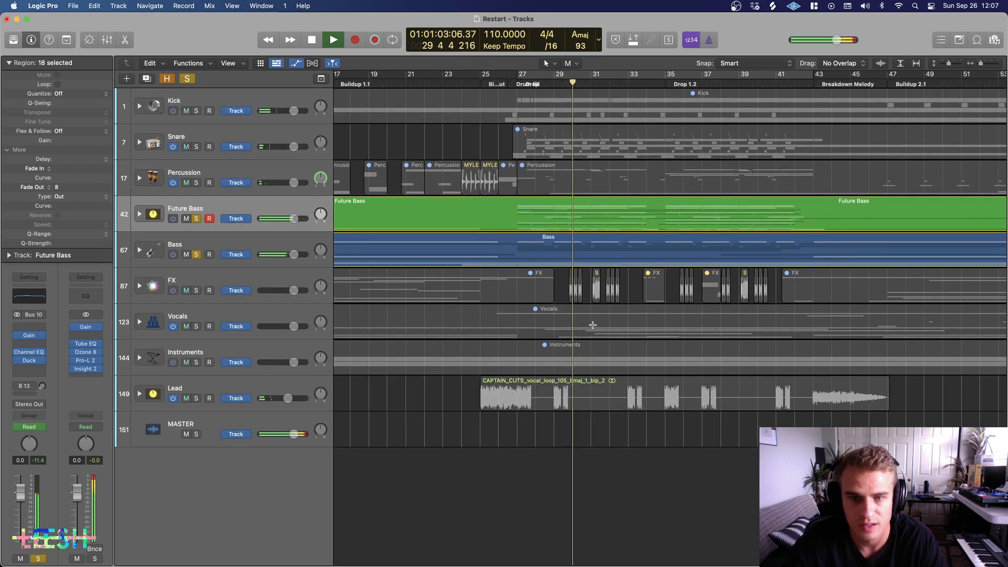
key("a")
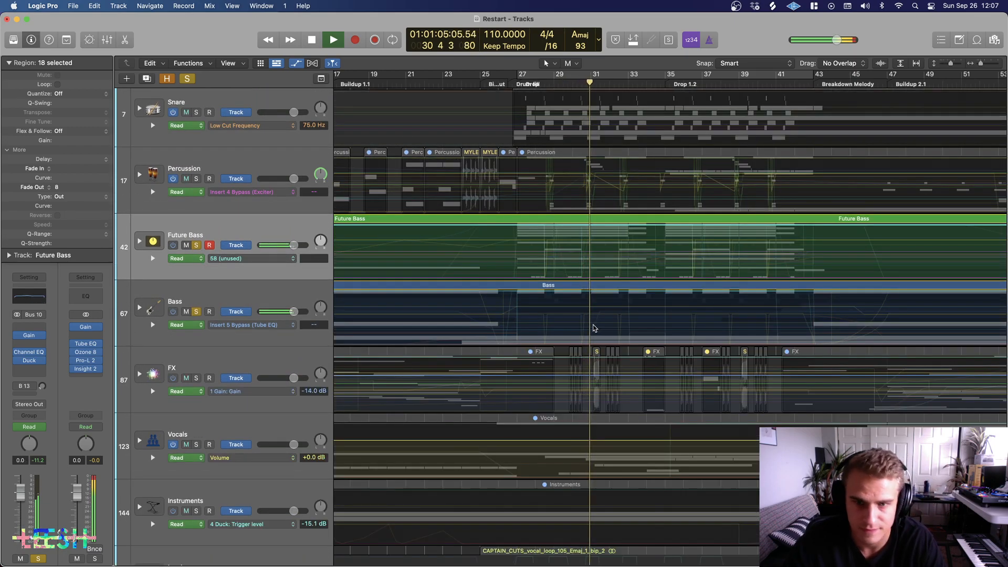
scroll(569, 325, "right", 3)
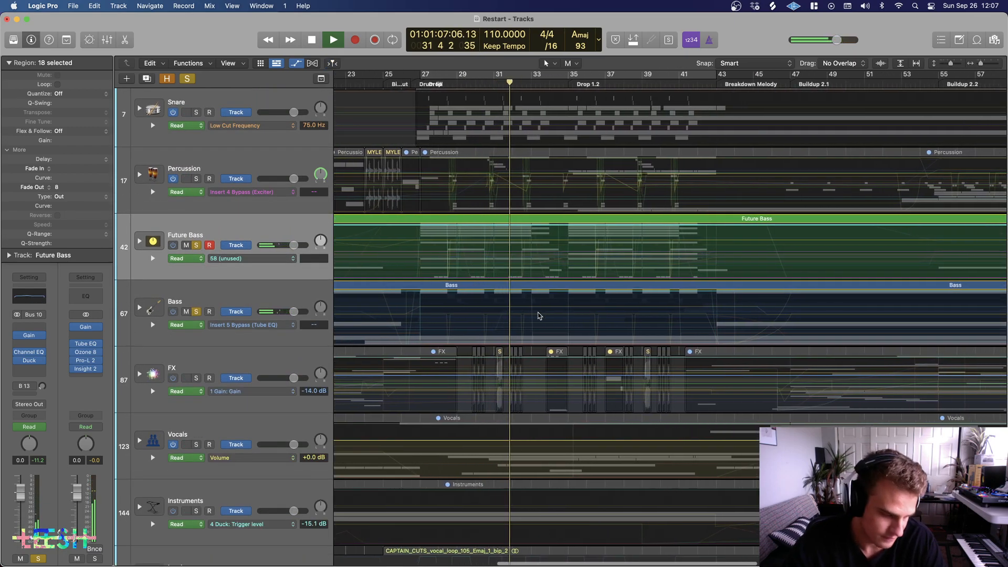
key("space")
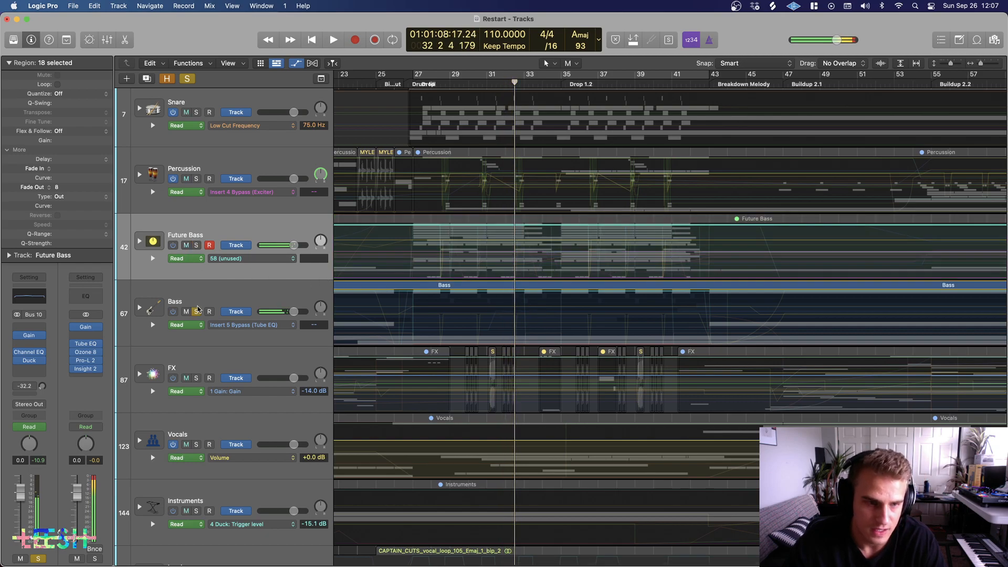
left_click(197, 245)
Step: Expand the Future Bass stack and insert iZotope's Ozone Imager in stereo after Duck on its channel strip
left_click(140, 241)
scroll(210, 204, "down", 2)
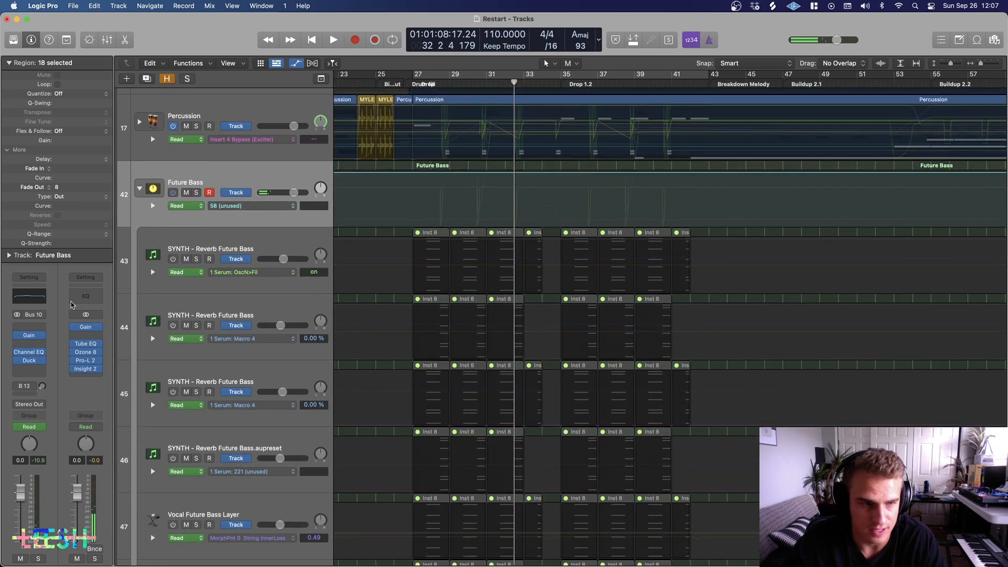
left_click(37, 371)
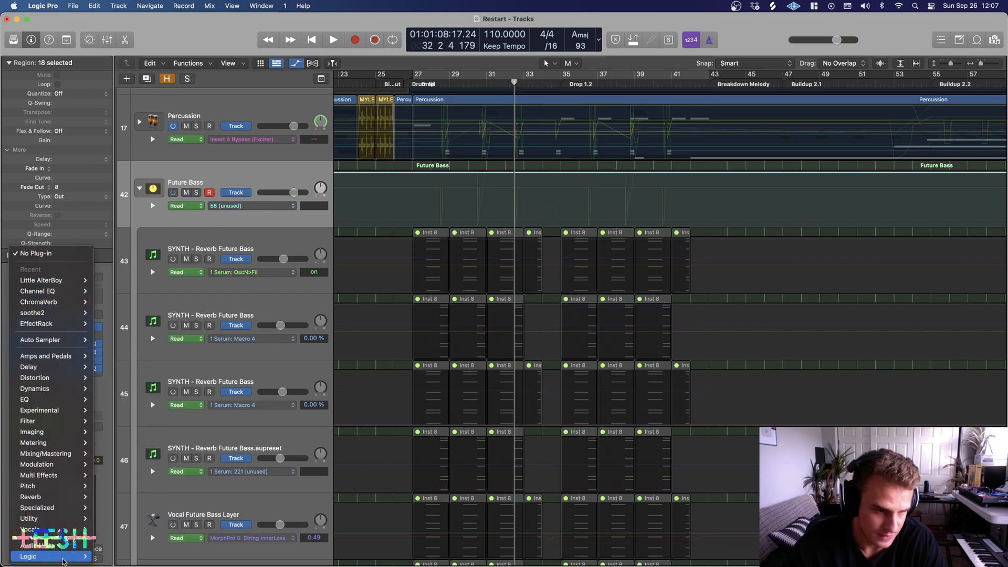
mouse_move(63, 546)
mouse_move(125, 408)
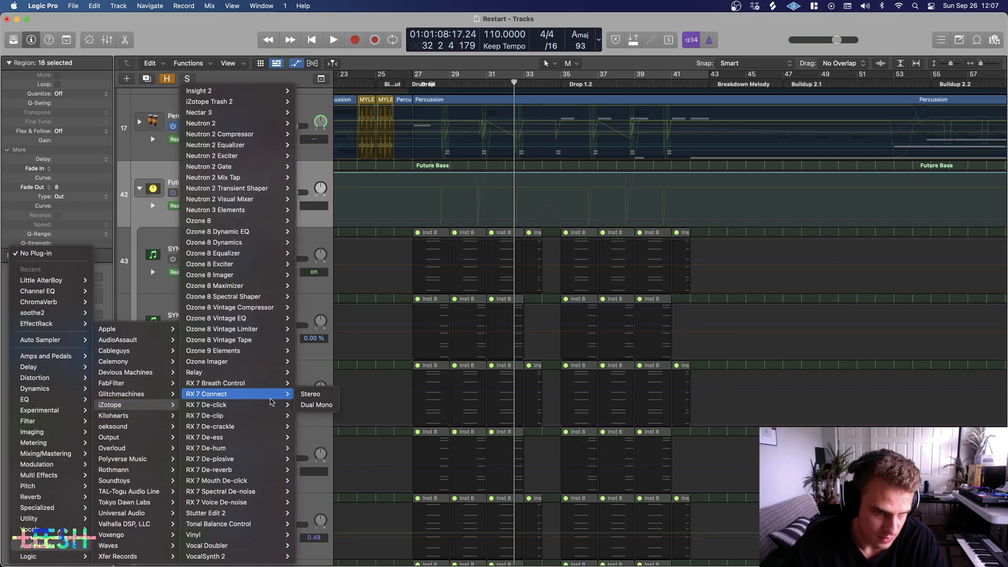
mouse_move(258, 364)
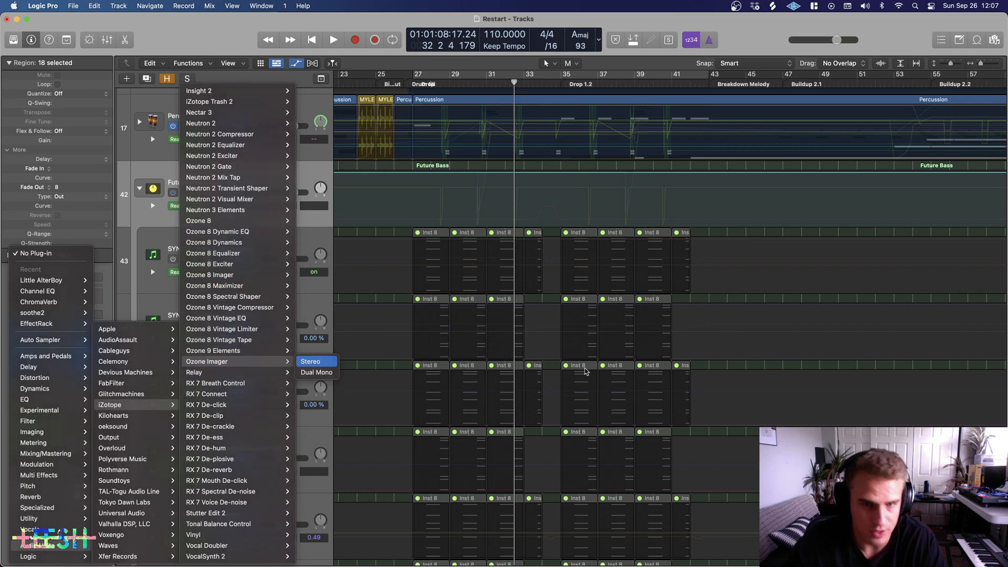
left_click(312, 362)
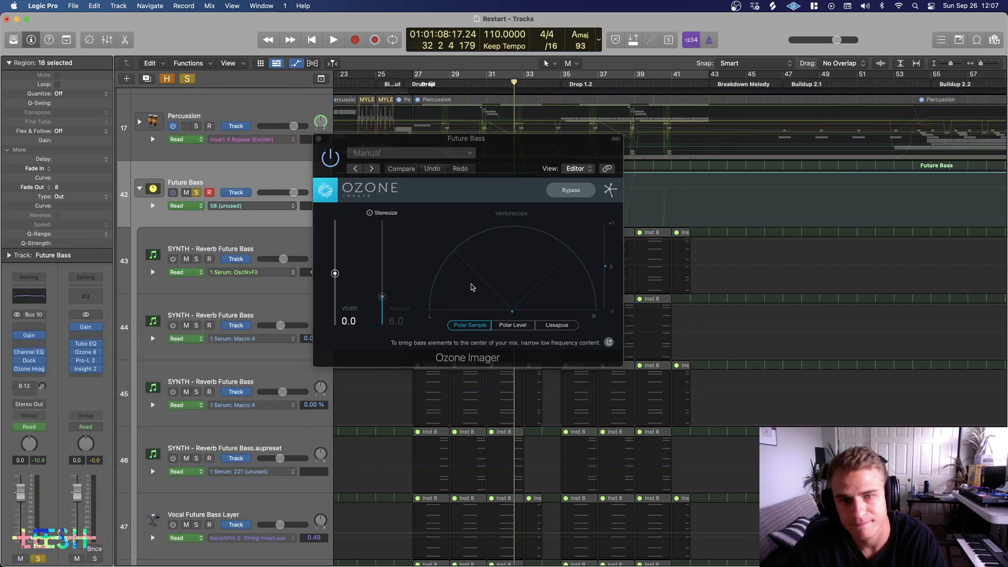
Step: Play the soloed Future Bass stack through bar 28, check its stereo spread in Ozone Imager's vectorscope, and close the plug-in window
key("space")
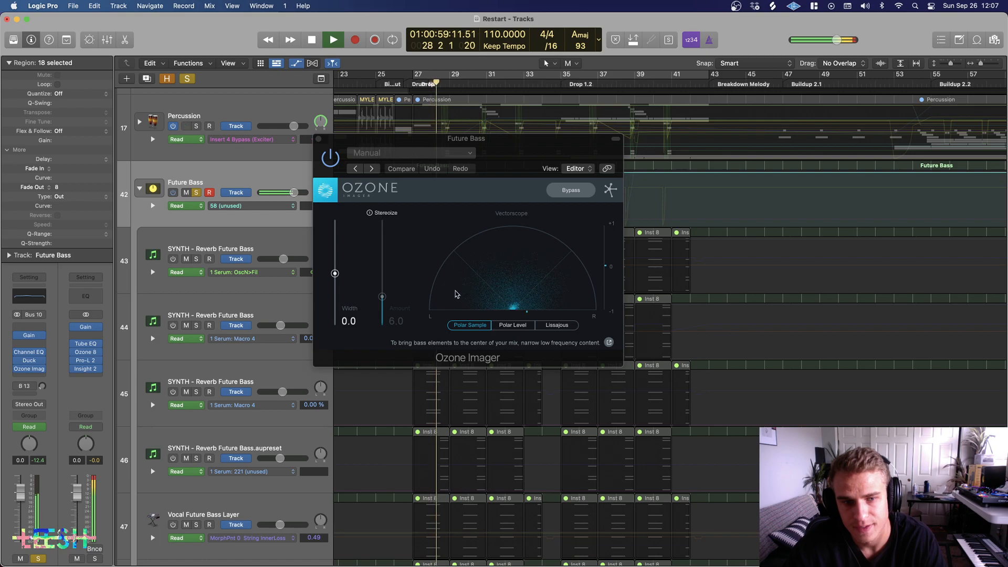
key("space")
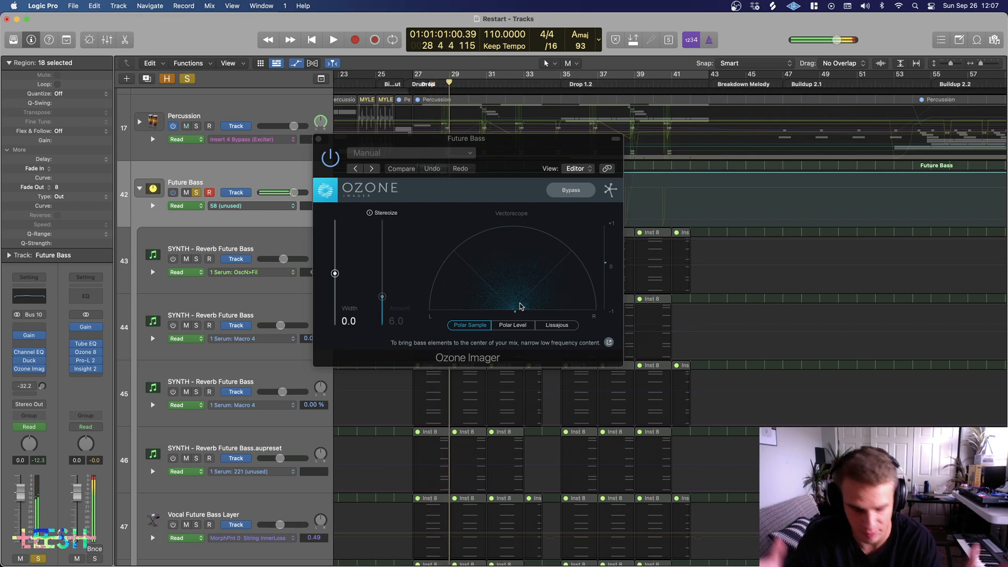
scroll(272, 369, "down", 2)
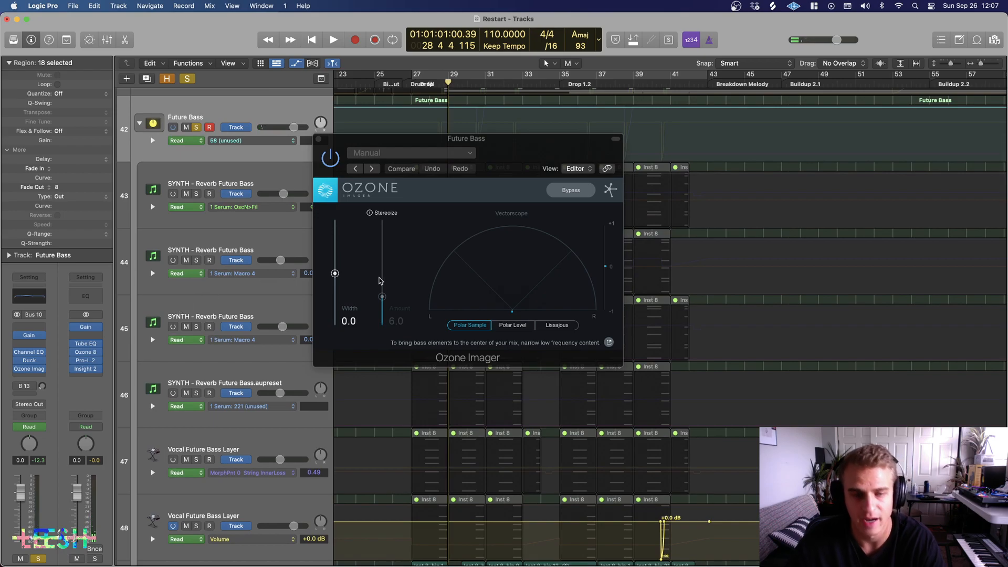
left_click(318, 140)
Step: Replay the Future Bass stack from the drop to around bar 28 and look through its layers down to BASS SAW
key("space")
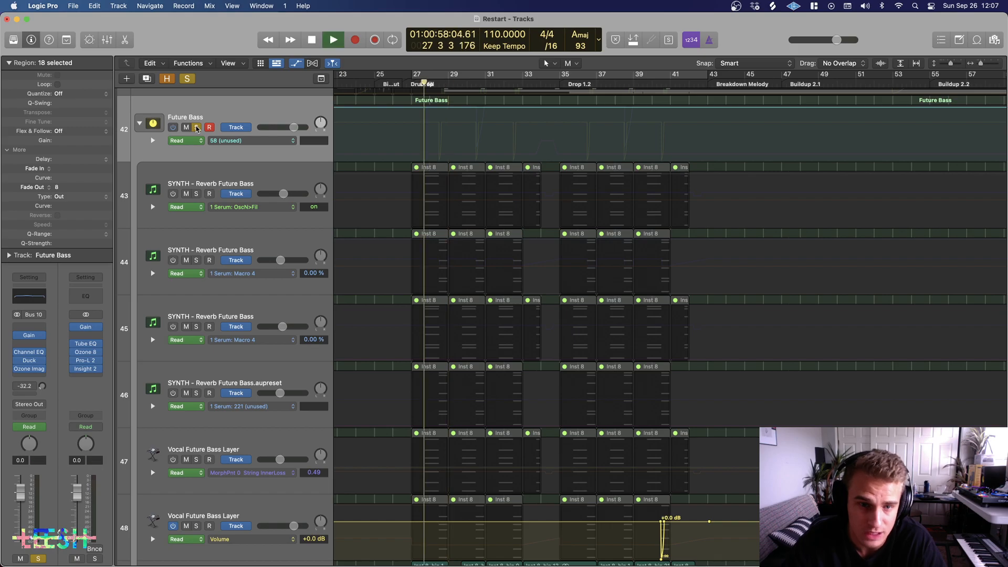
scroll(511, 298, "down", 3)
key("space")
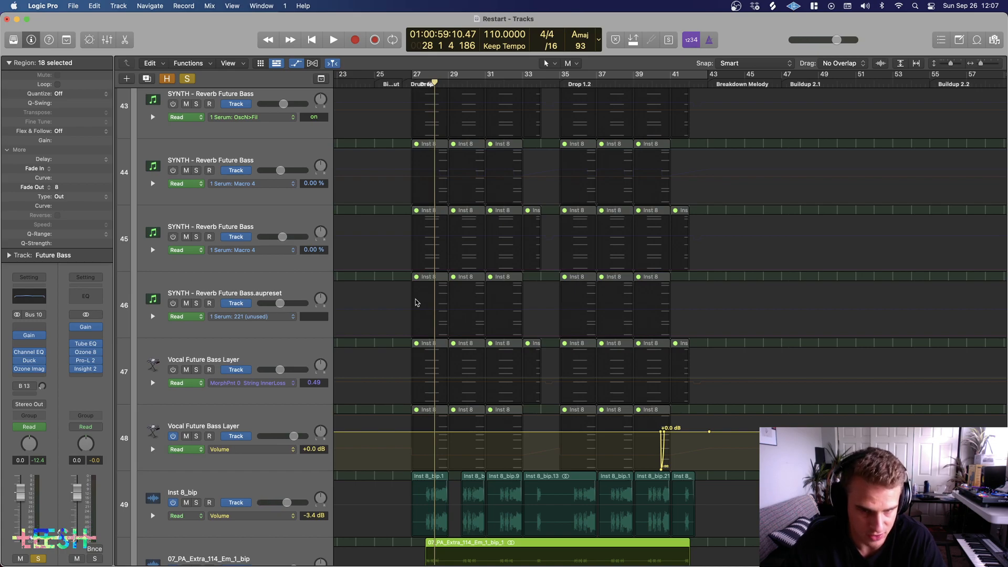
scroll(416, 296, "up", 2)
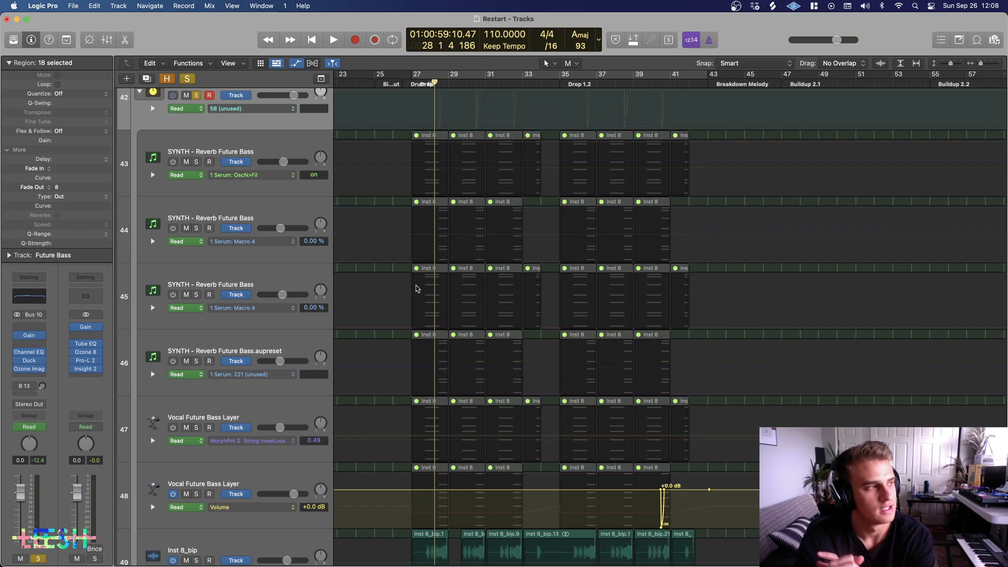
scroll(416, 288, "down", 10)
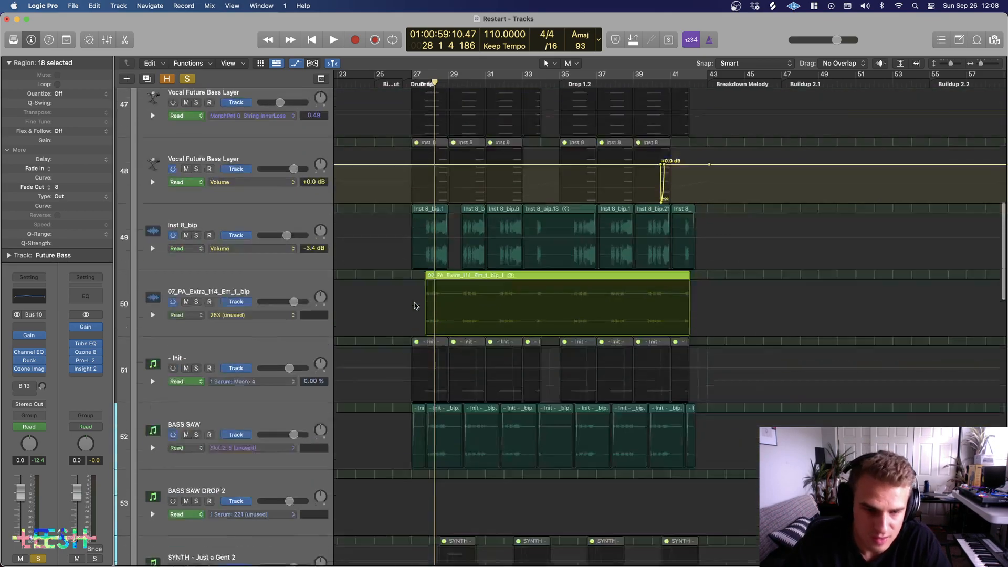
Step: Solo the BASS SAW layer, play it up to bar 29 of the drop, and clear its solo
left_click(196, 247)
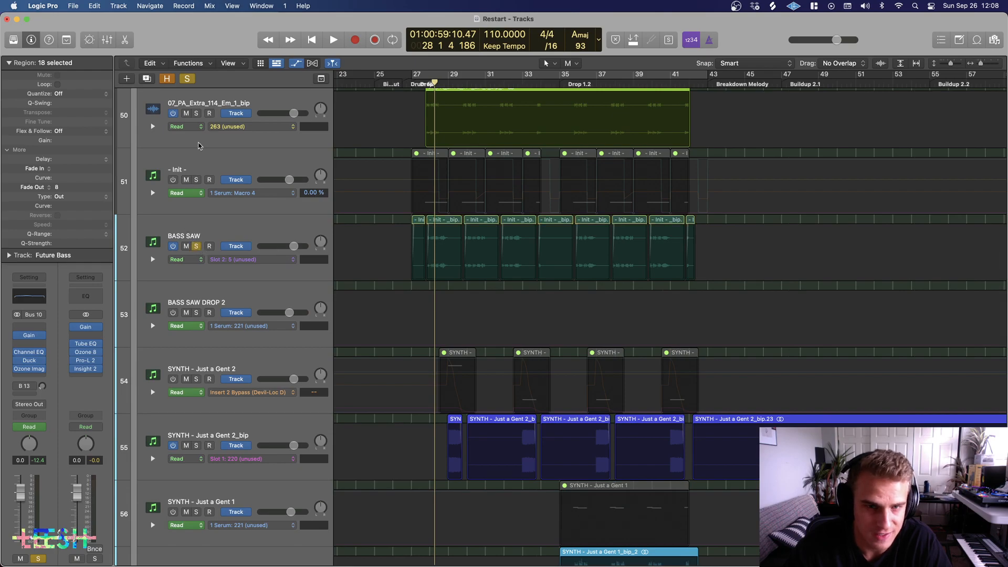
scroll(199, 143, "up", 1)
left_click(187, 79)
left_click(213, 258)
key("s")
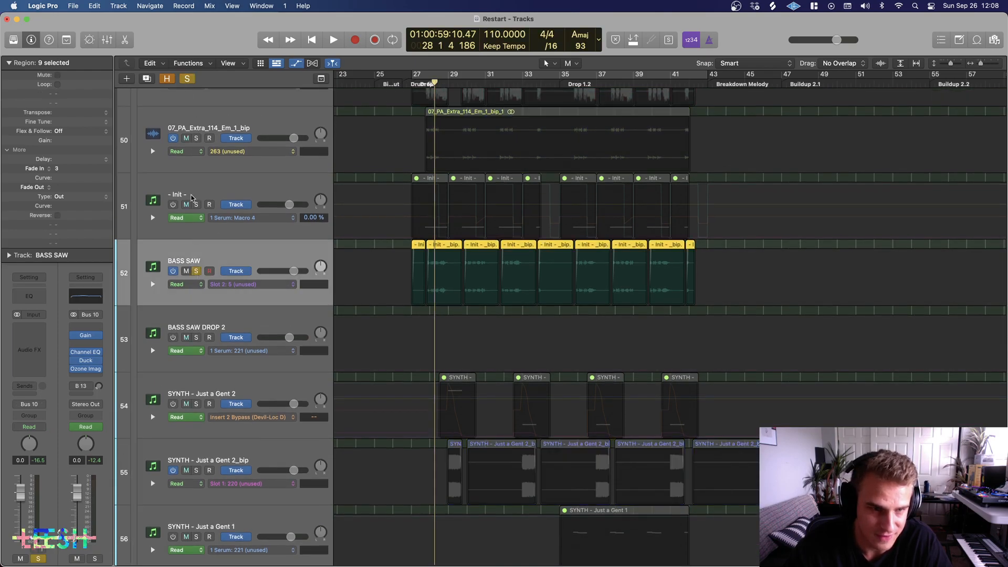
key("space")
key("super+Right")
key("super+Right")
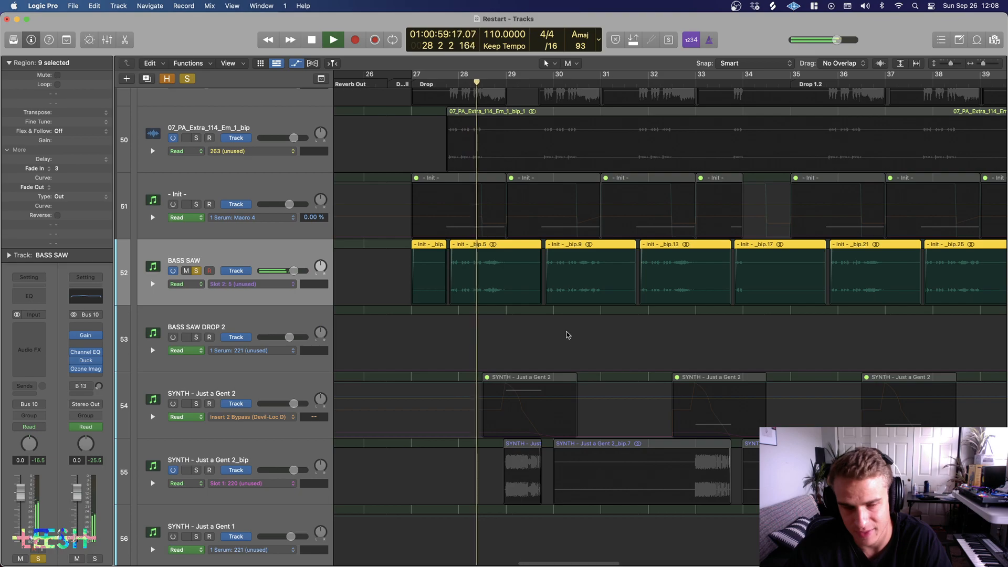
key("space")
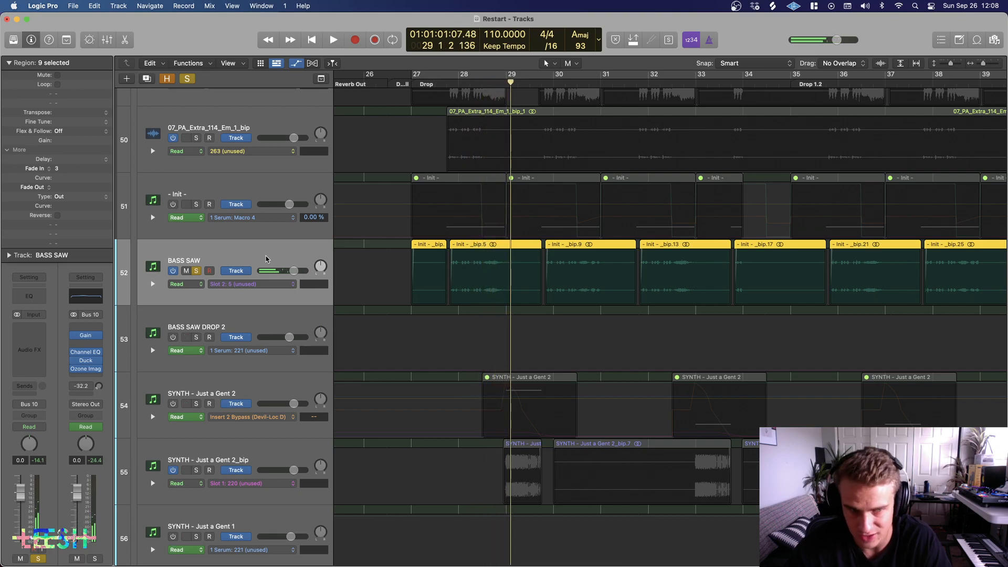
left_click(196, 271)
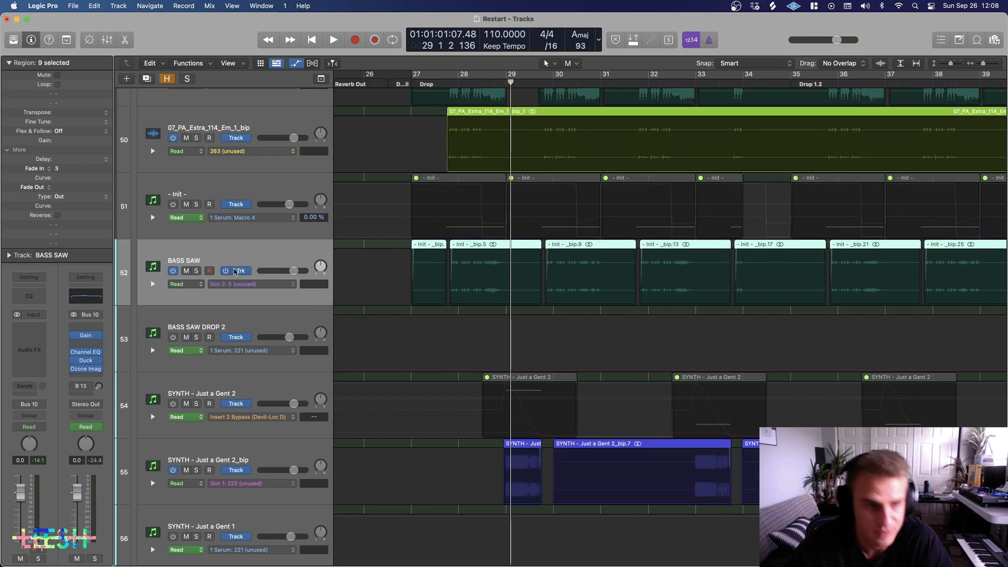
Step: Look back over the Future Bass layers and solo the Inst 8_bip track
key("super+Left")
key("super+Left")
key("super+Left")
key("super+Up")
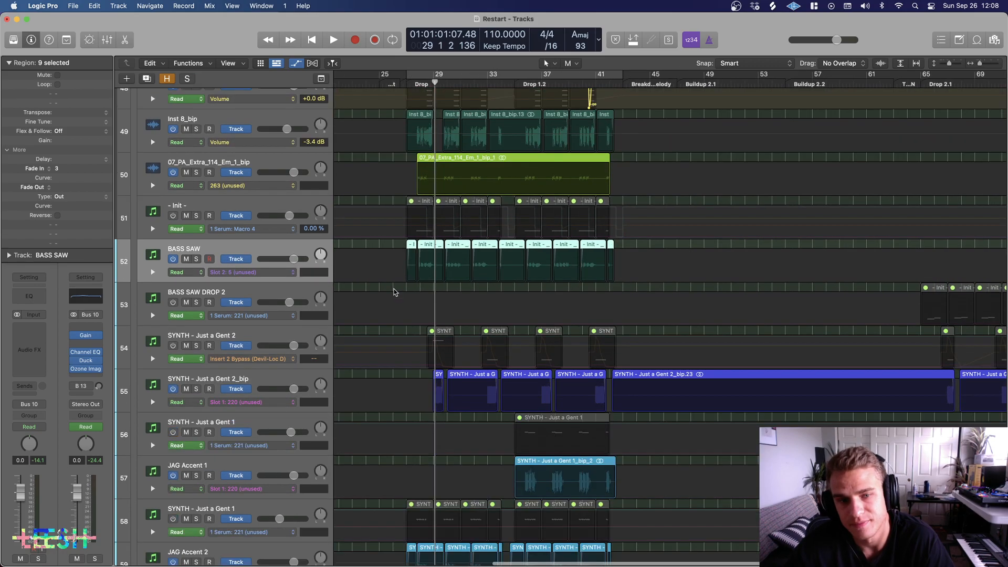
key("super+Up")
scroll(389, 289, "up", 3)
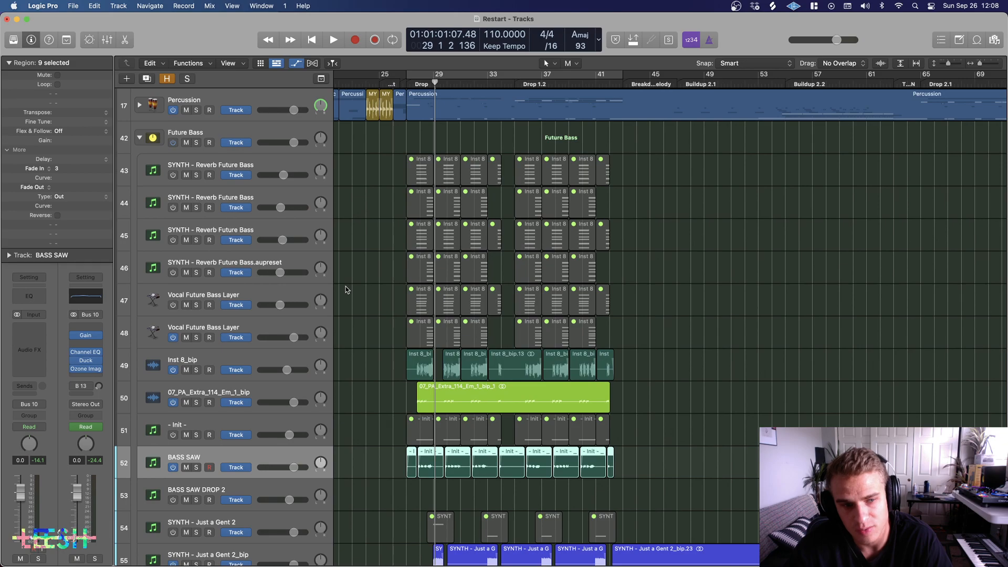
scroll(345, 289, "up", 2)
scroll(346, 289, "down", 4)
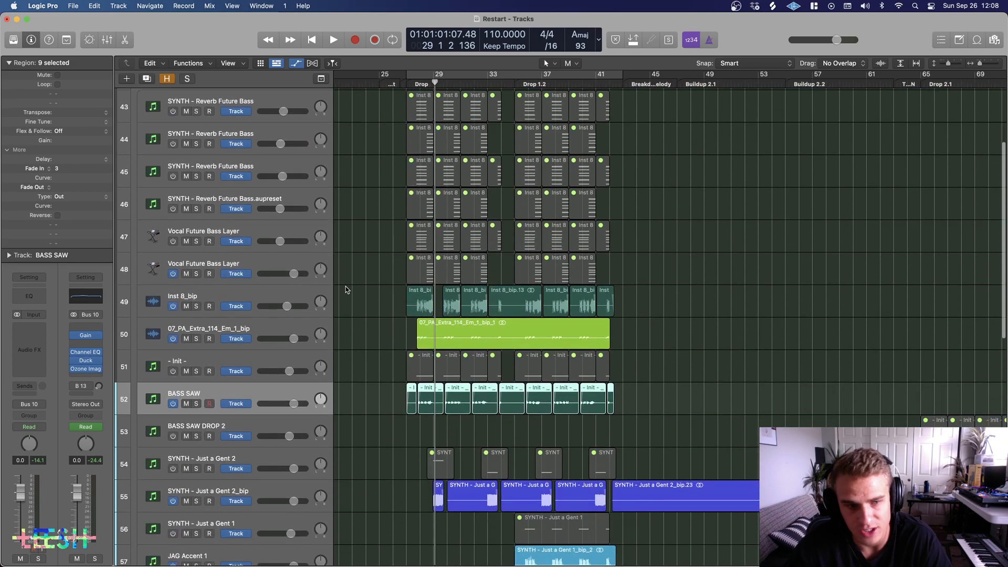
left_click(273, 293)
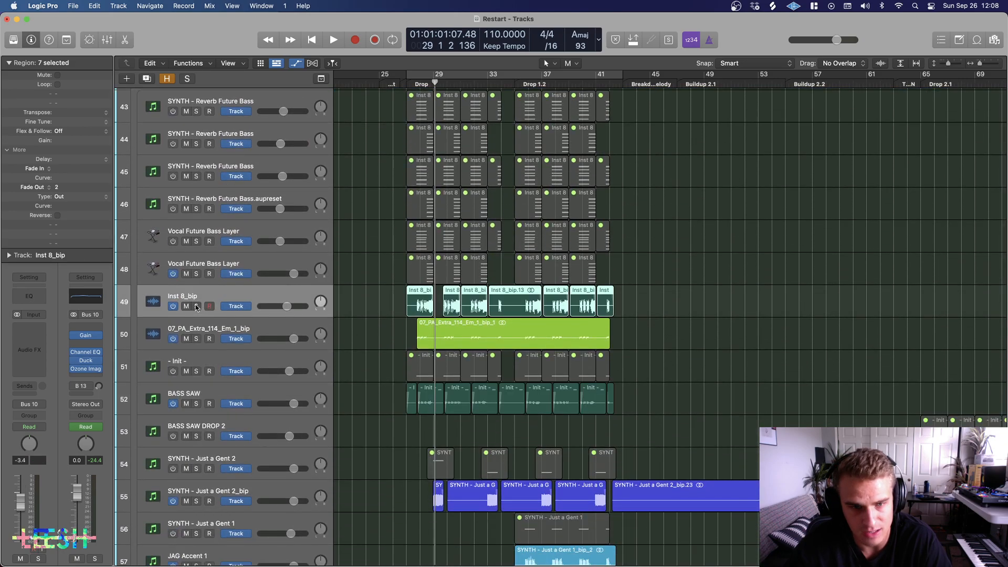
left_click(197, 307)
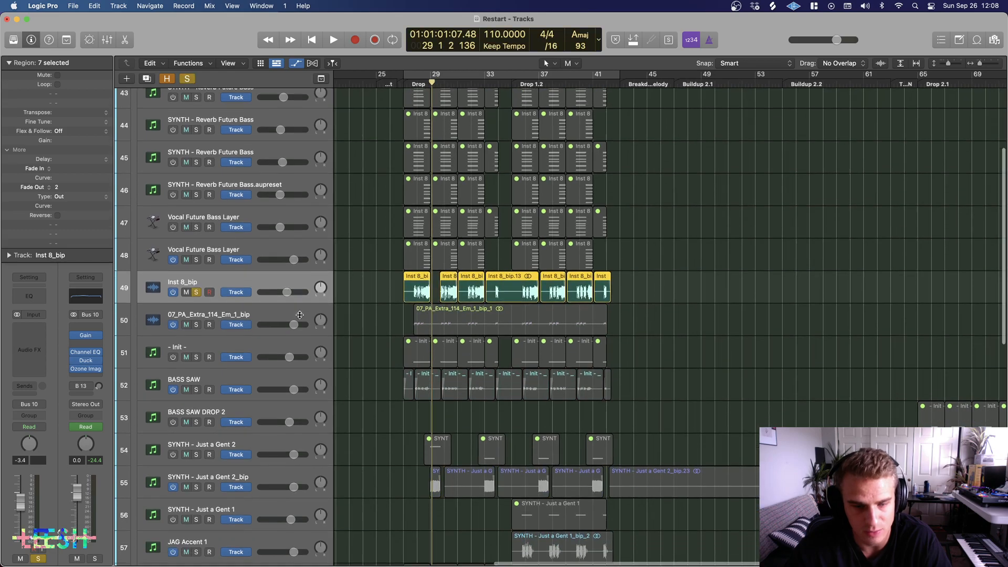
Step: Solo the JAG Accent 2 track as well and play the drop through the middle of bar 28
scroll(294, 310, "down", 5)
left_click(237, 335)
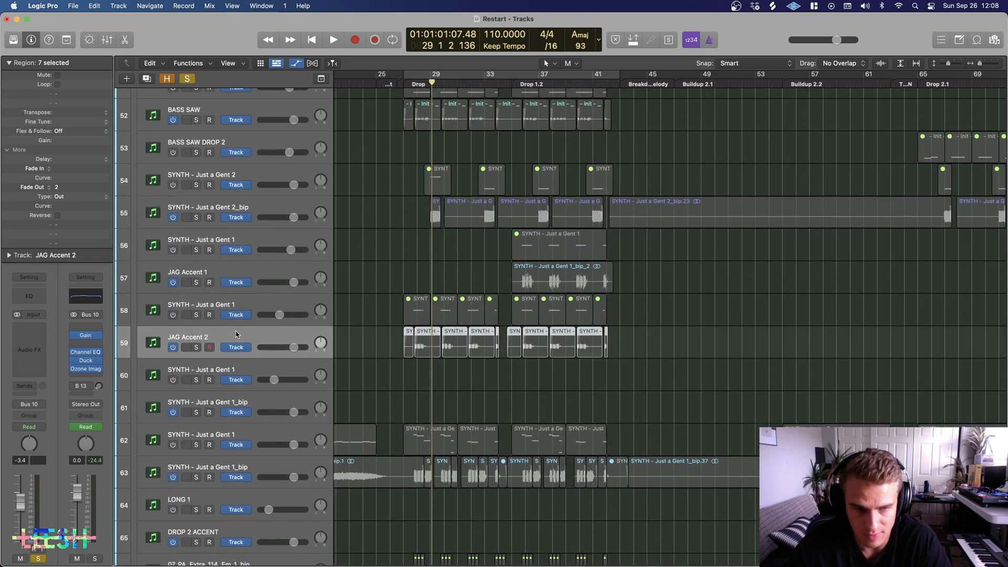
left_click(197, 347)
key("space")
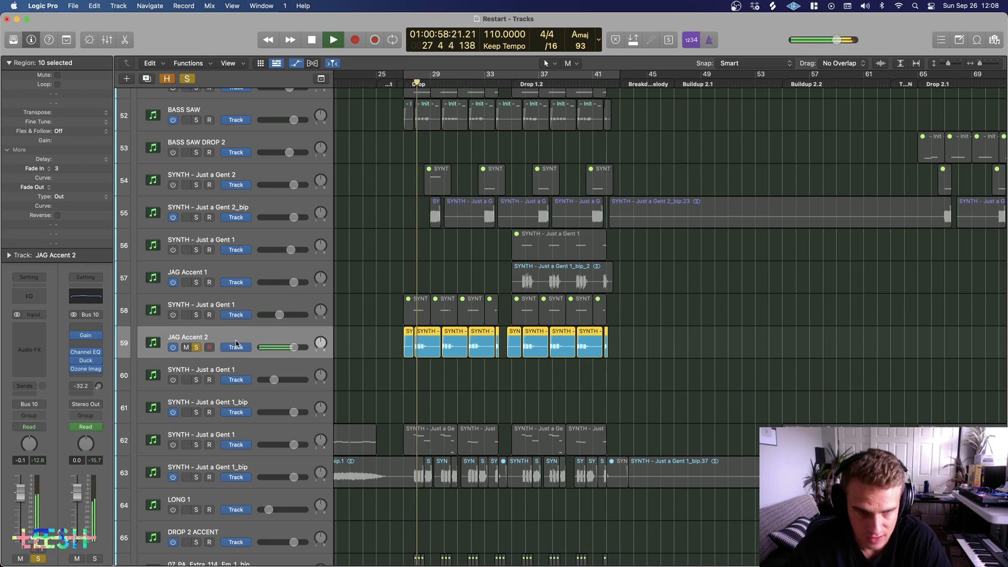
key("space")
key("space")
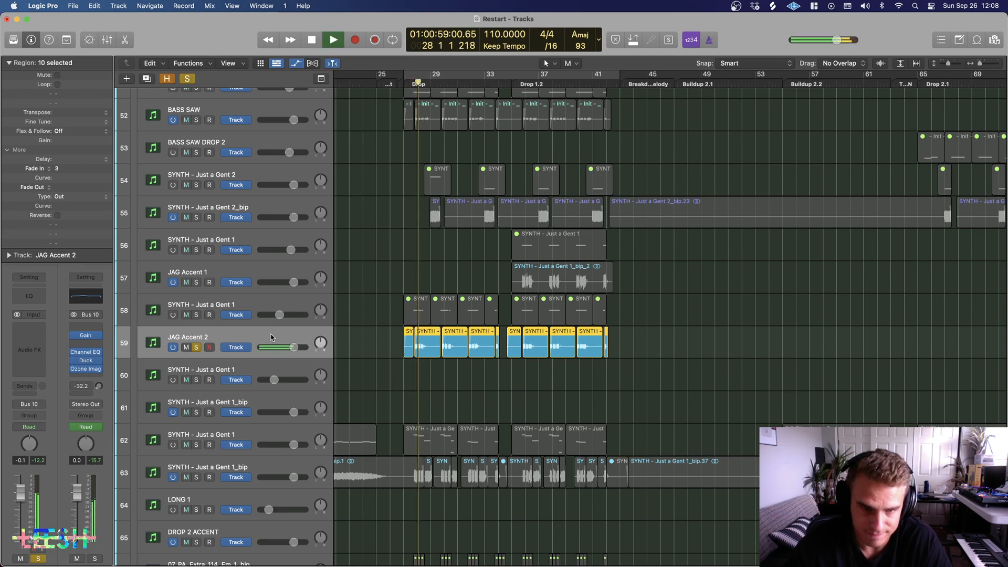
key("space")
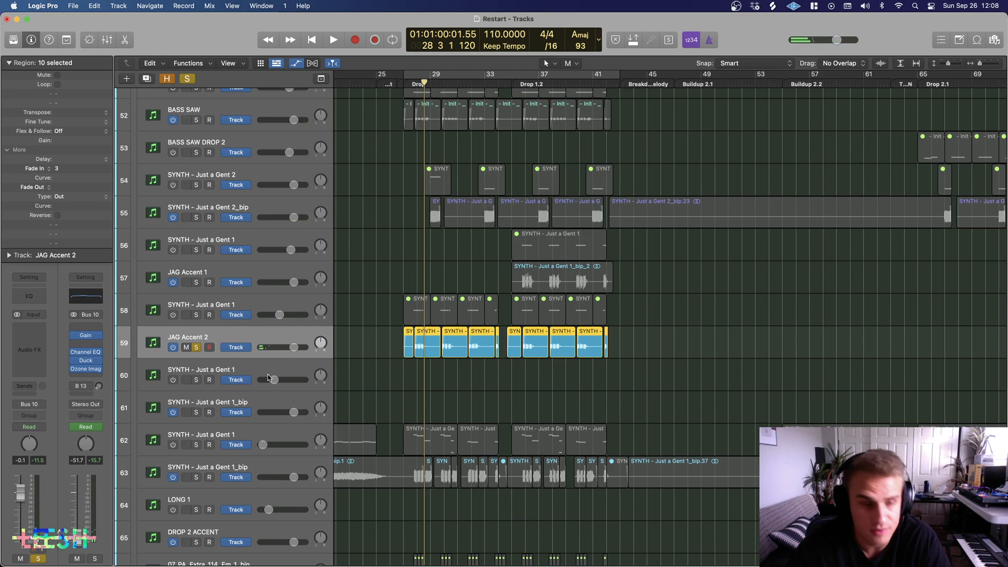
Step: Clear the solos on the JAG Accent 2 and Inst 8_bip tracks
left_click(195, 349)
key("super+Left")
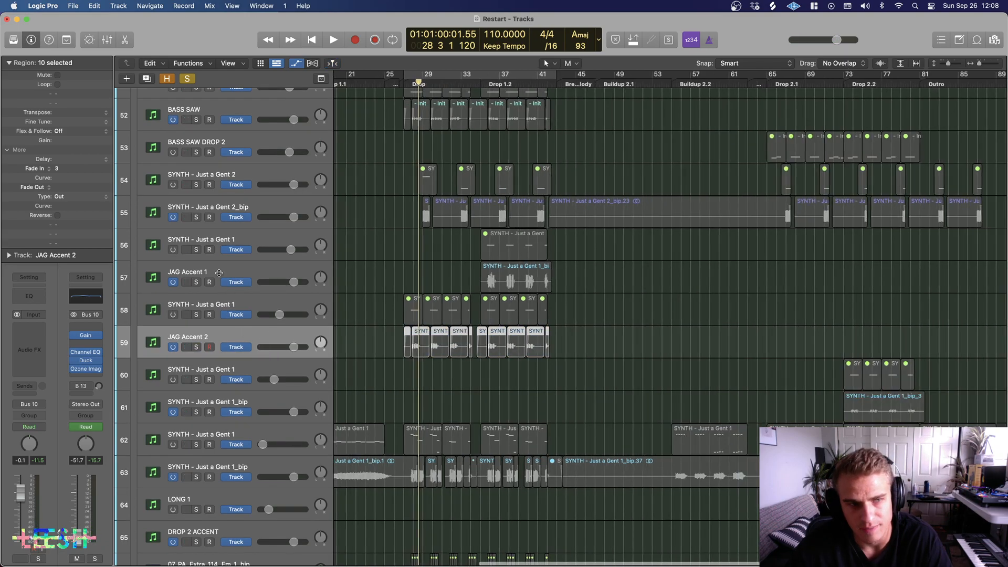
scroll(223, 262, "up", 6)
scroll(214, 238, "up", 1)
left_click(198, 234)
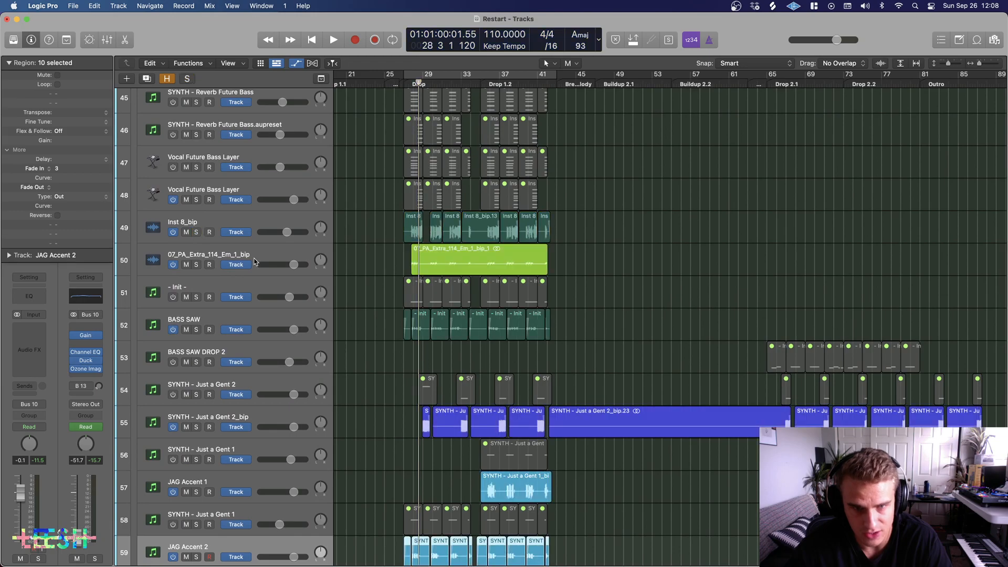
Step: Shrink the track heights and solo the SYNTH - Just a Gent 1_bip layer on track 63
key("super+Up")
key("super+Up")
key("super+Up")
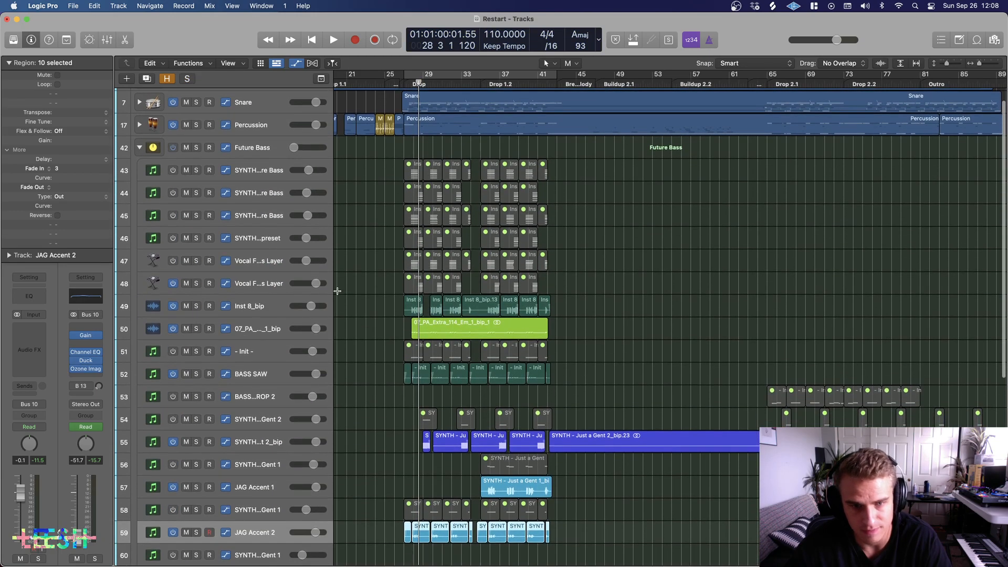
left_click(256, 153)
scroll(372, 378, "down", 7)
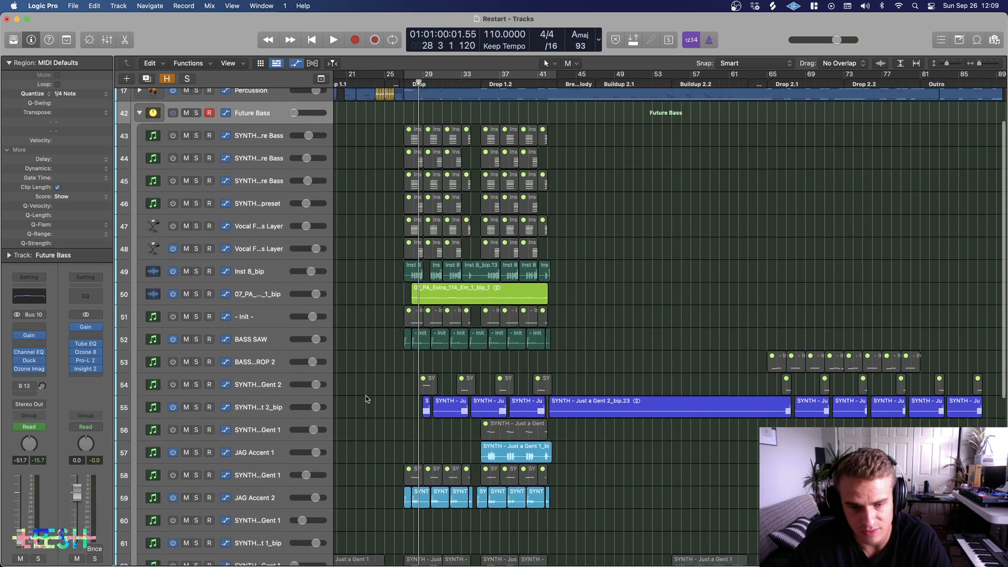
left_click(196, 449)
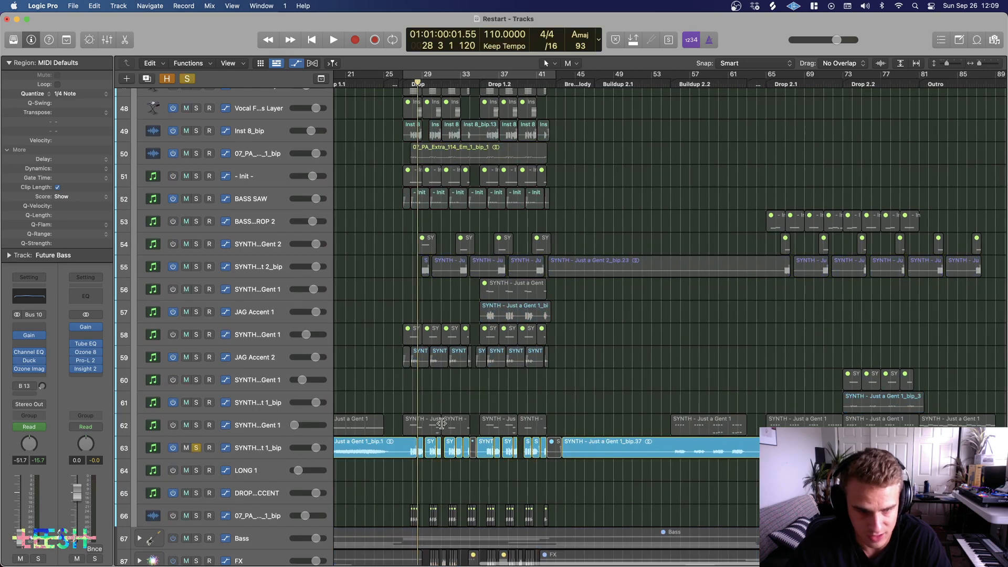
Step: Play the soloed SYNTH - Just a Gent 1_bip layer to the end of bar 28 and clear its solo
key("super+Right")
key("super+Right")
key("super+Right")
left_click(392, 403)
key("space")
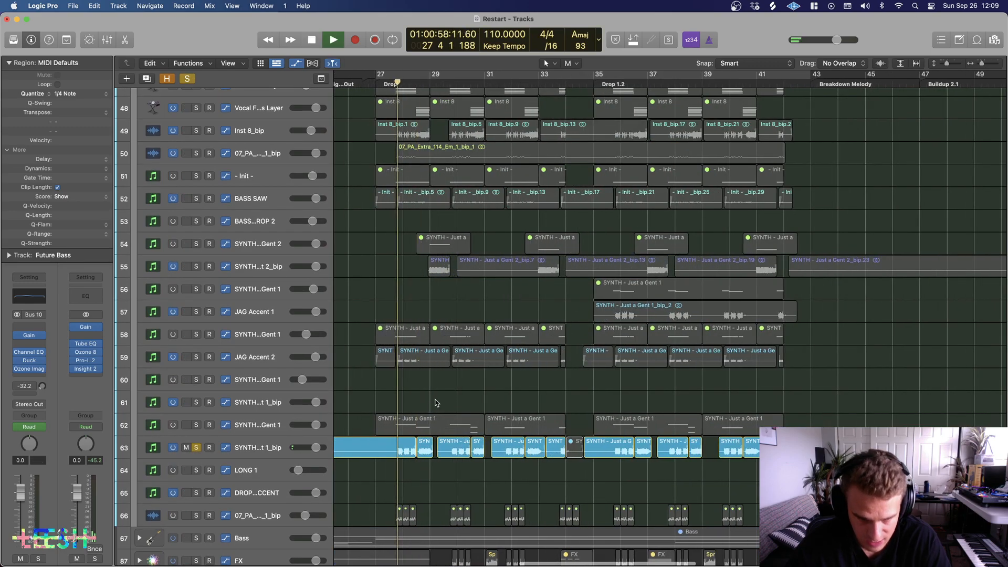
left_click(253, 447)
key("space")
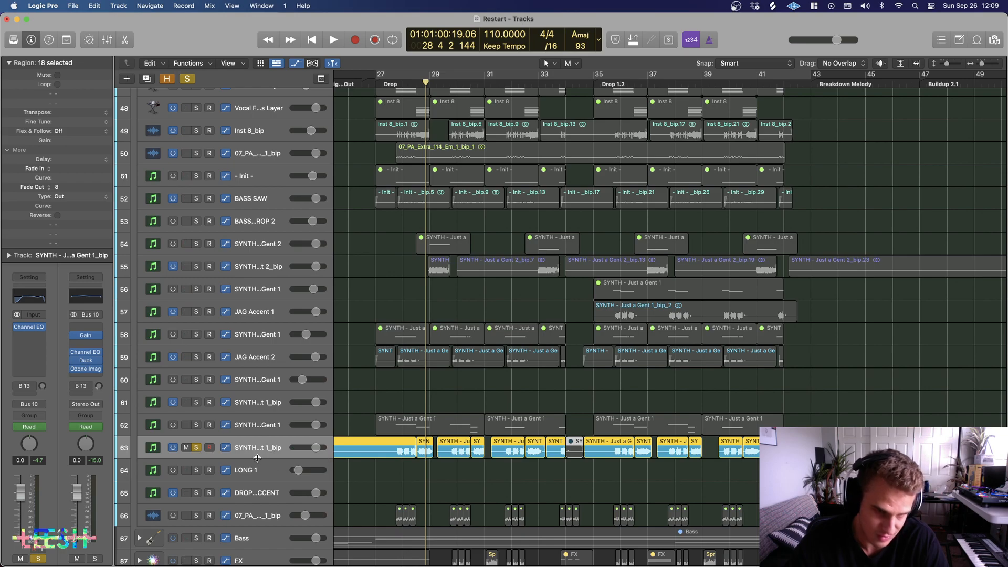
left_click(197, 448)
Step: Play the drop from bar 27 to the end of bar 31, switching the Future Bass solo on and off during playback
scroll(432, 338, "down", 5)
scroll(433, 339, "down", 5)
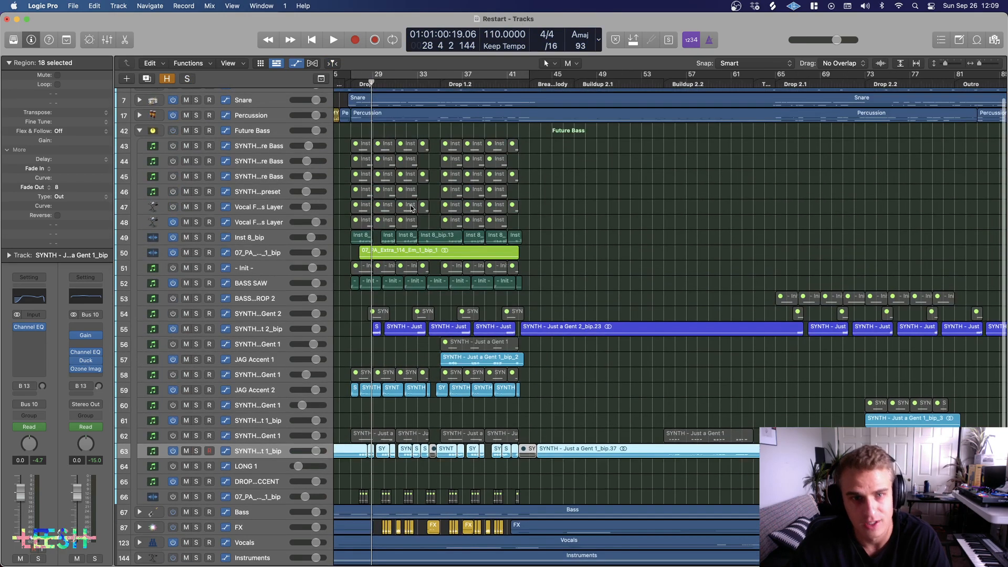
scroll(432, 338, "left", 1)
left_click(365, 84)
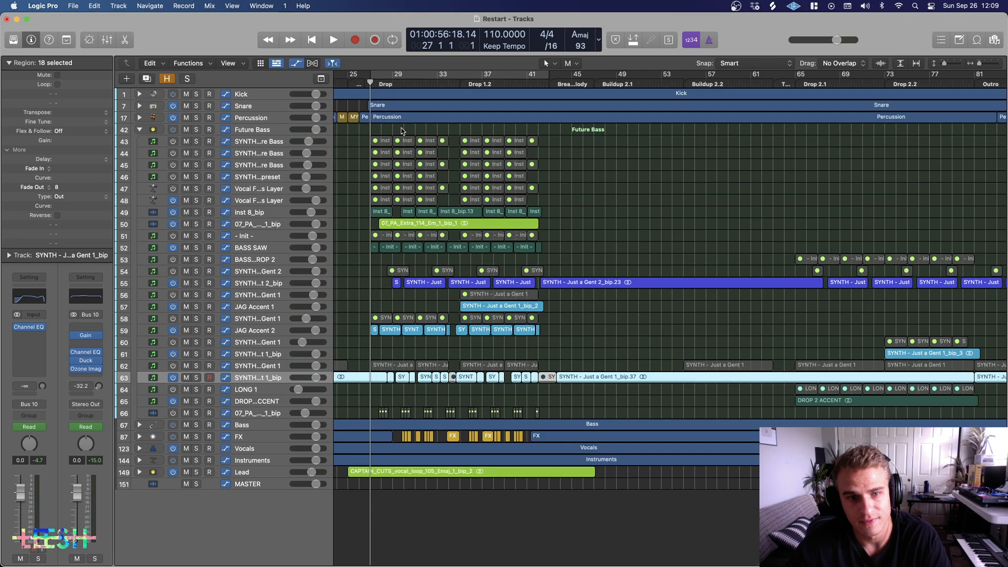
scroll(401, 127, "up", 5)
key("space")
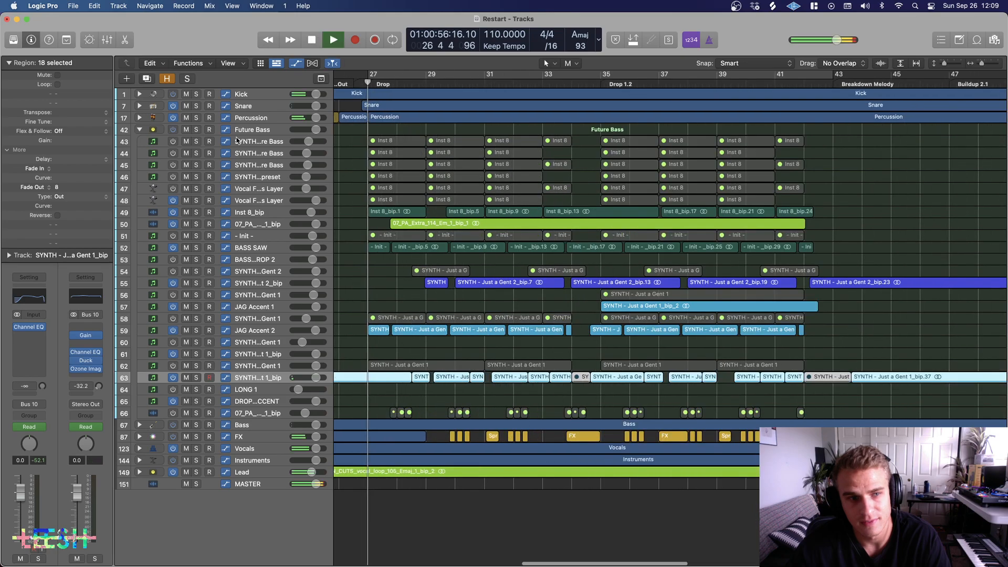
left_click(195, 131)
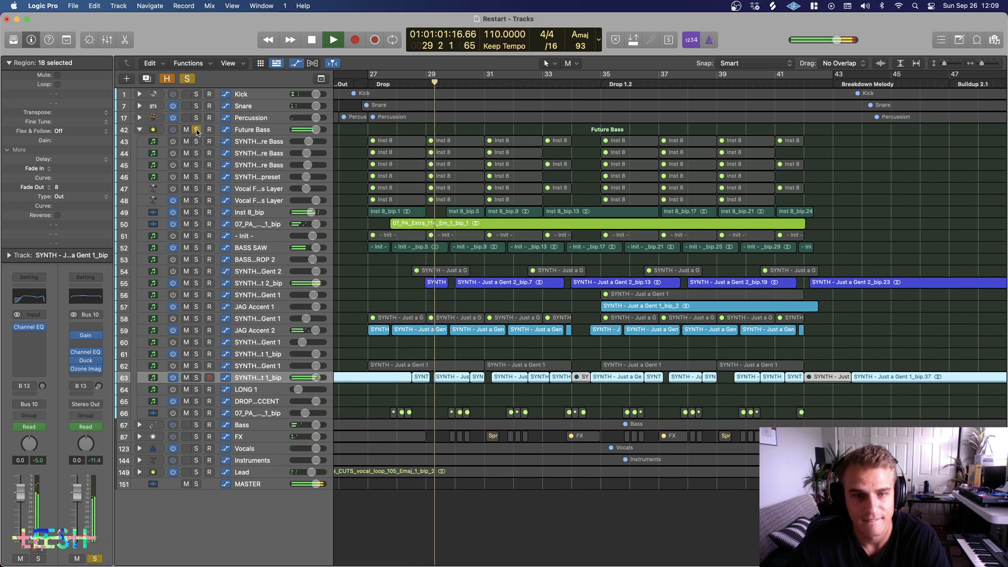
left_click(195, 130)
scroll(455, 346, "down", 3)
scroll(460, 358, "right", 3)
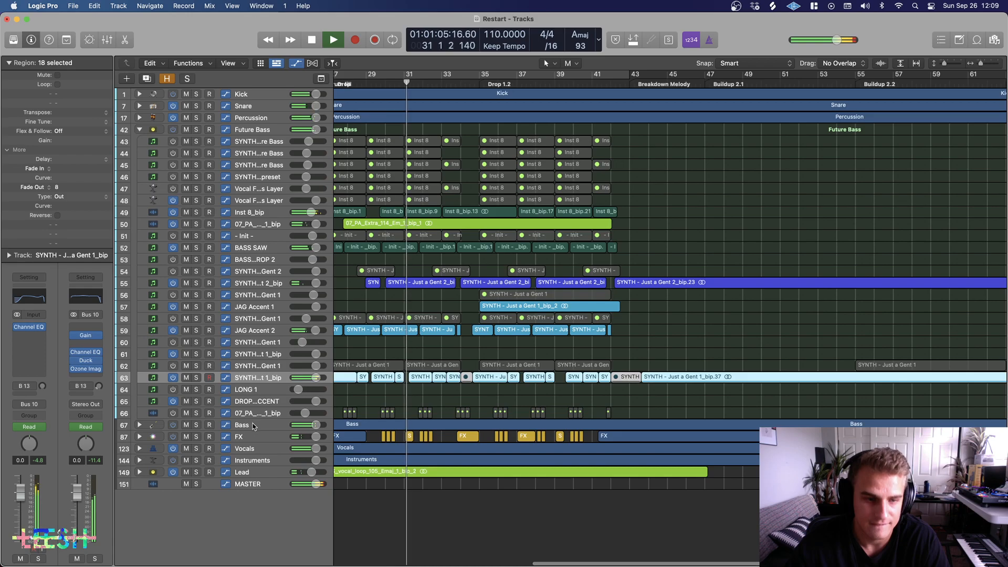
scroll(468, 399, "down", 3)
key("space")
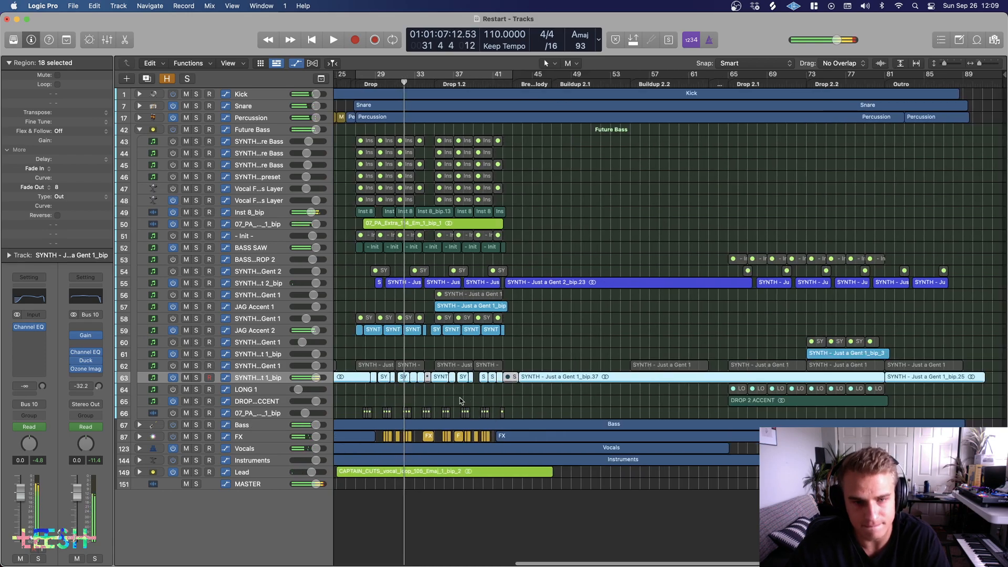
Step: Collapse the Future Bass stack and select the MASTER track to show its channel strip
left_click(140, 130)
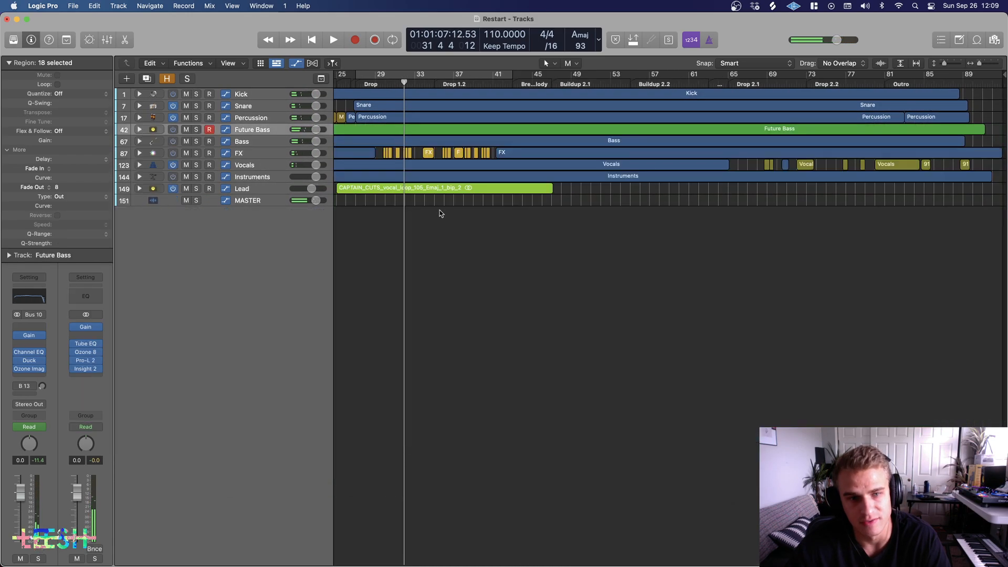
key("super+Left")
key("super+Down")
key("super+Down")
key("super+Down")
key("super+Down")
key("super+Down")
scroll(567, 291, "down", 10)
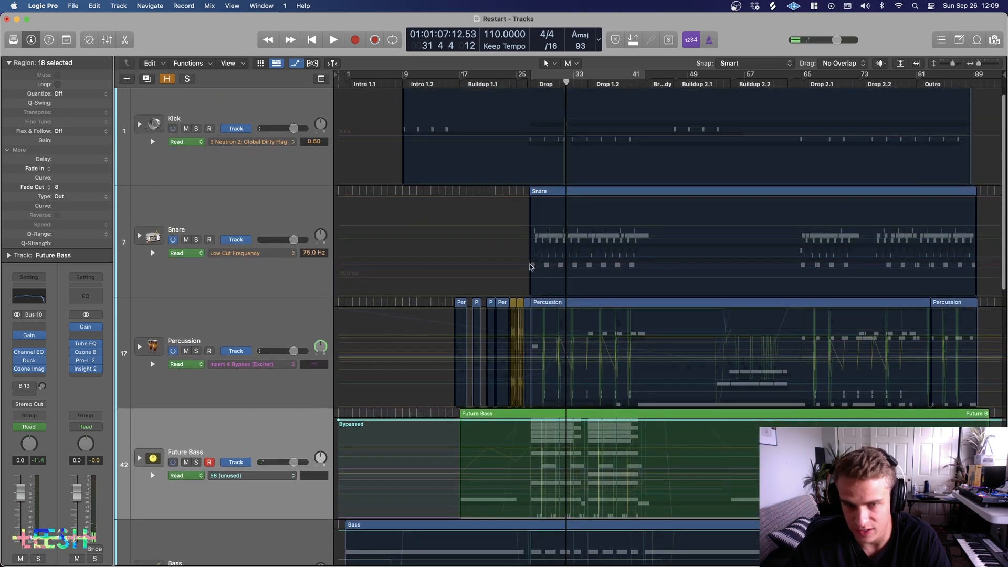
left_click(298, 468)
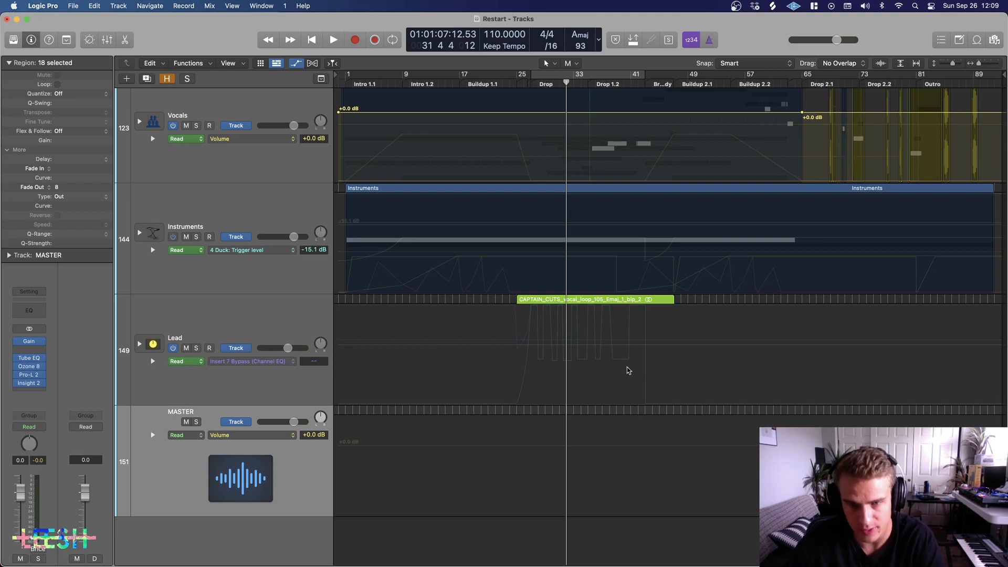
key("super+Right")
key("super+Right")
key("super+Right")
key("super+Right")
key("super+Up")
key("super+Up")
key("super+Up")
key("super+Up")
key("super+Left")
key("super+Left")
key("super+Left")
key("super+Left")
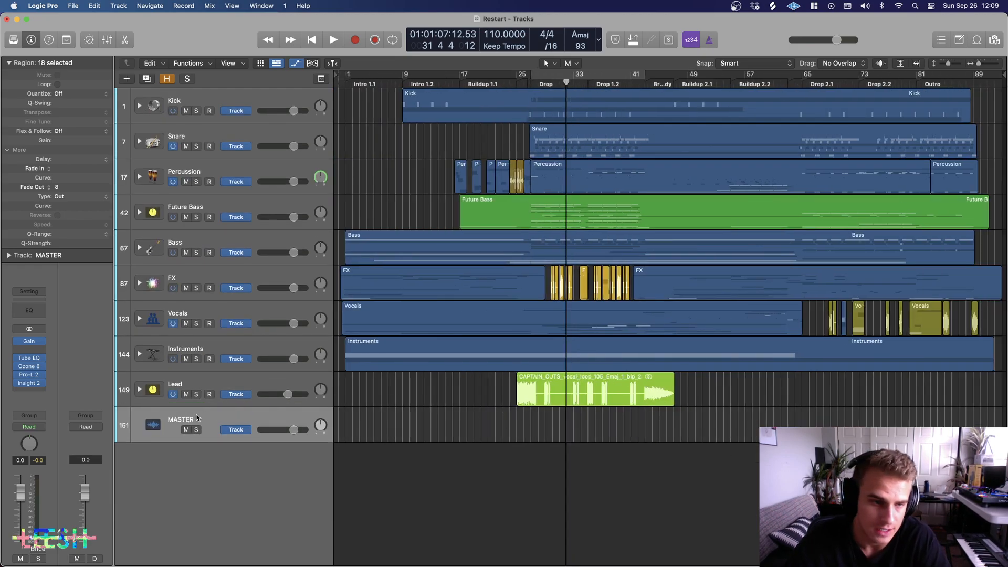
Step: Close the empty insert slot on the MASTER strip and play the drop to around bar 30 with Vintage Tube EQ open
left_click_drag(28, 360, 30, 350)
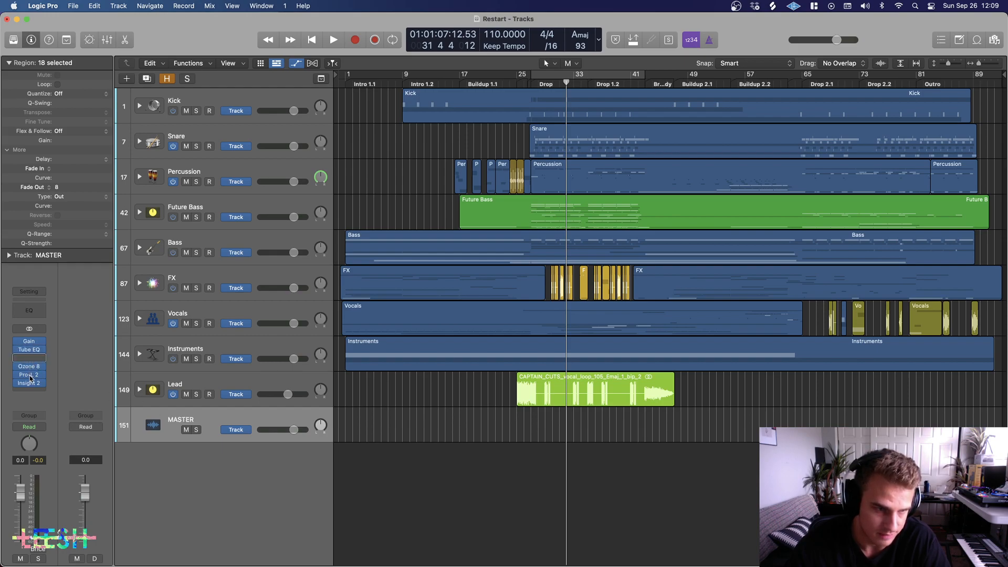
mouse_move(30, 376)
left_mouse_down()
mouse_move(30, 366)
mouse_move(30, 375)
left_mouse_up()
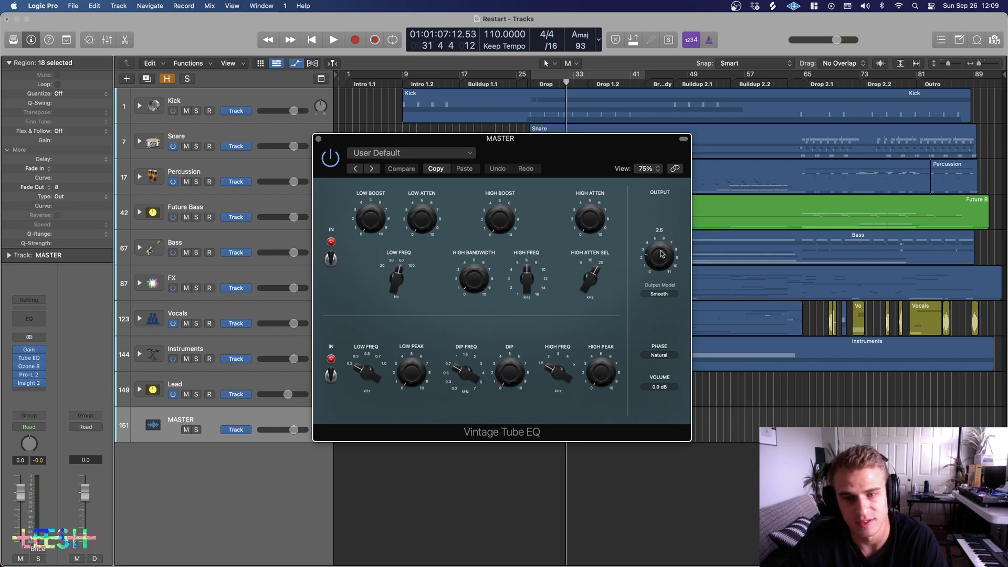
key("space")
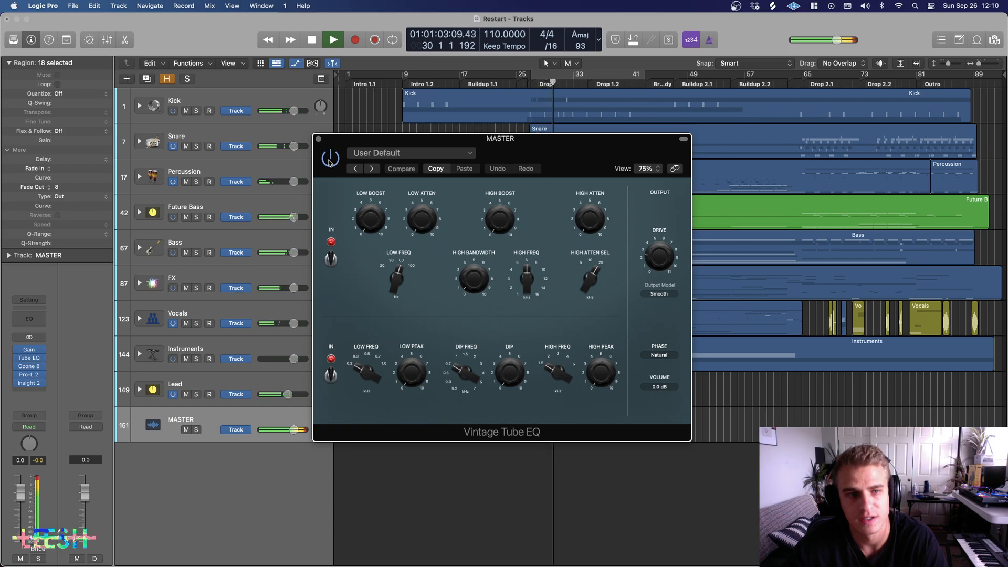
key("space")
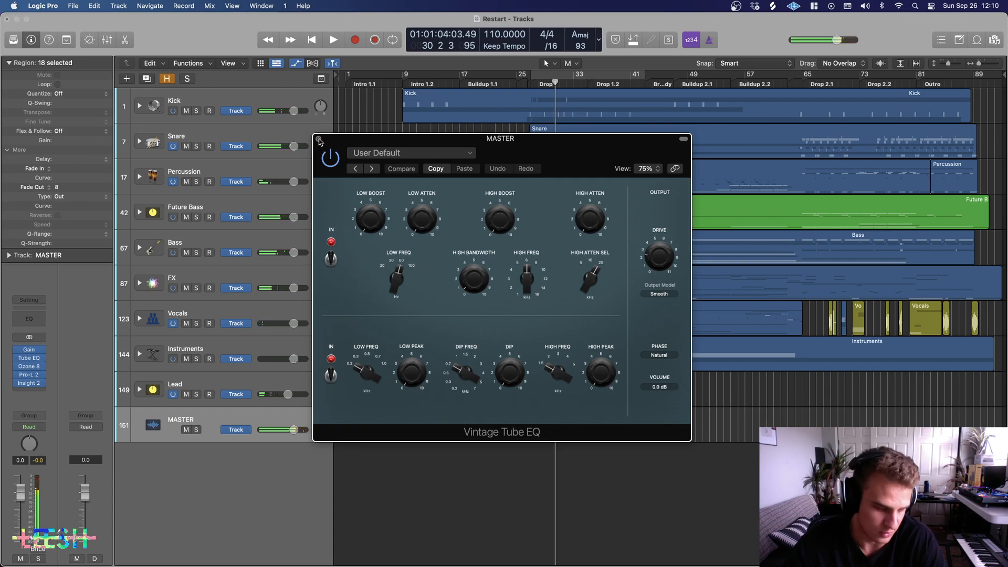
Step: Close Vintage Tube EQ, examine bands 1 and 8 of Ozone 8's Equalizer, and play the drop to around bar 29
left_click(318, 140)
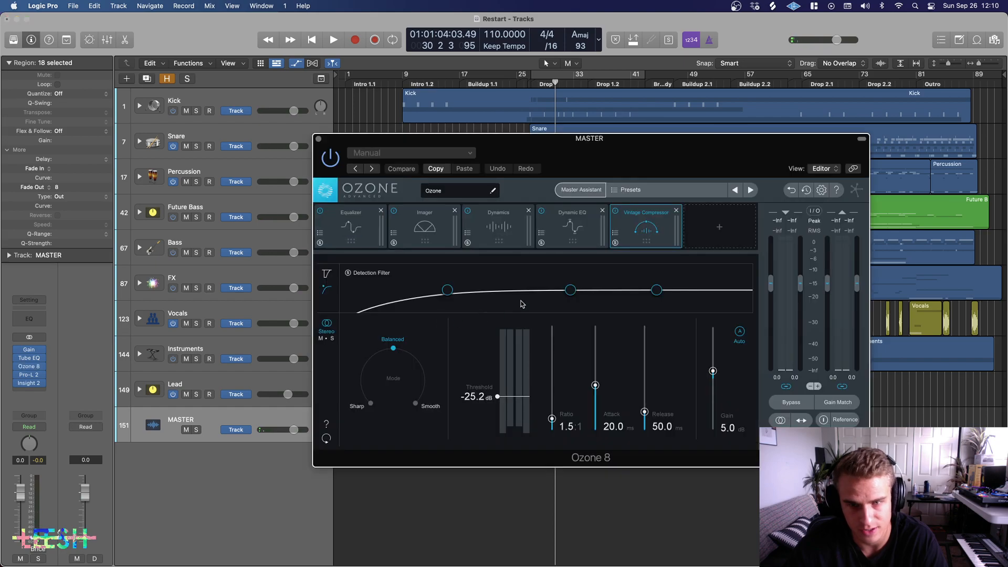
left_click(361, 234)
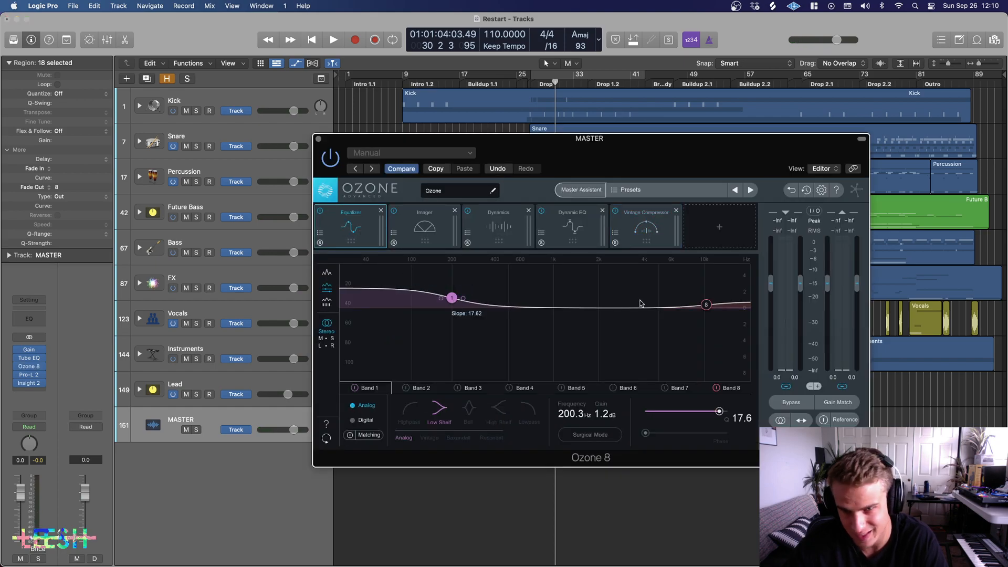
left_click(706, 307)
key("space")
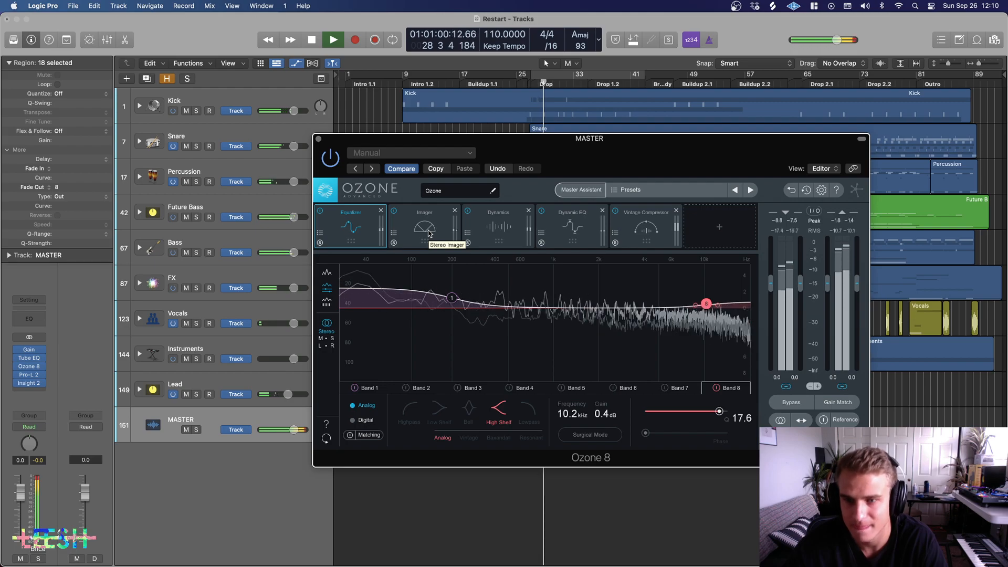
key("space")
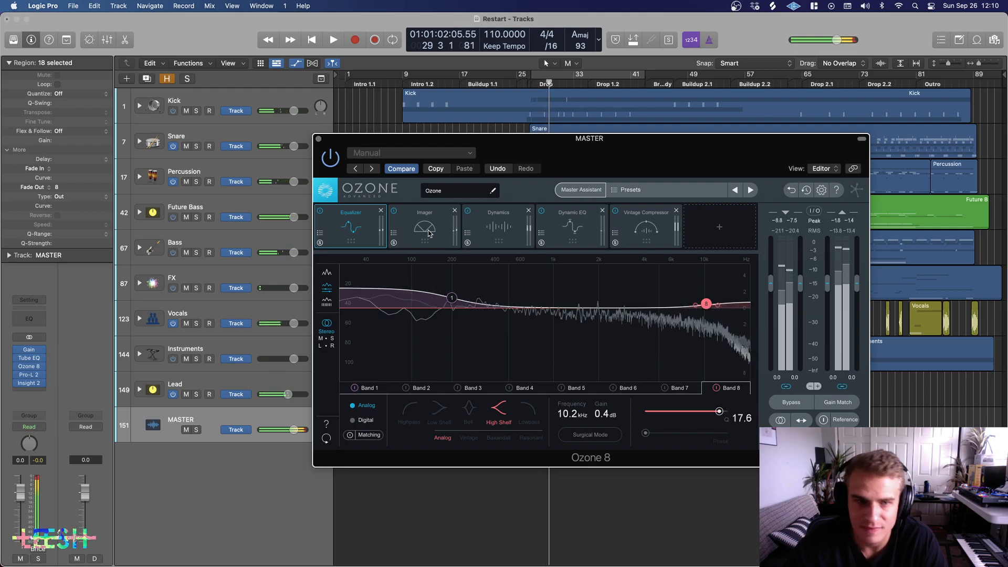
Step: Show the Ozone 8 Imager and play the drop to around bar 29, soloing the band below 100 Hz
left_click(426, 227)
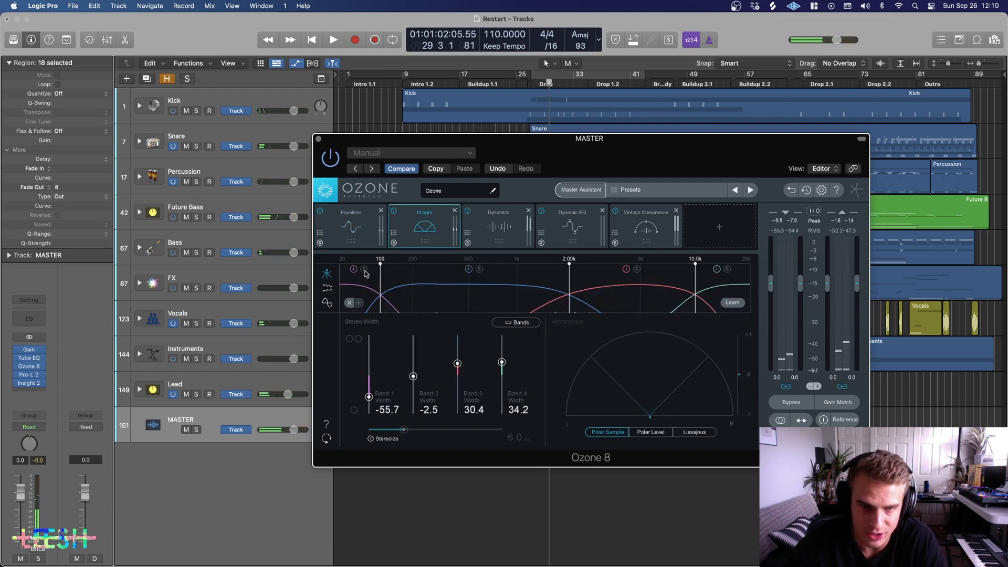
key("space")
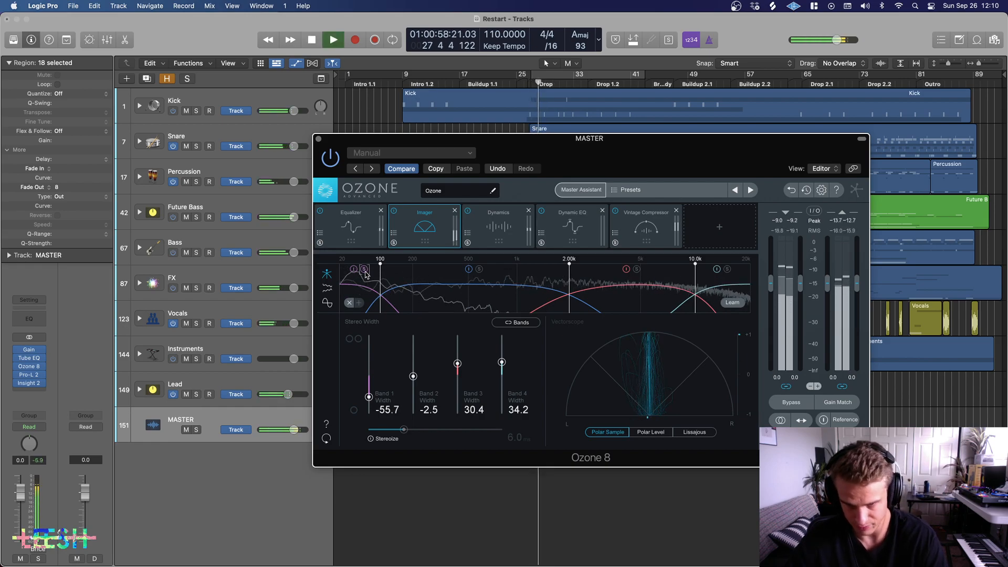
left_click(364, 269)
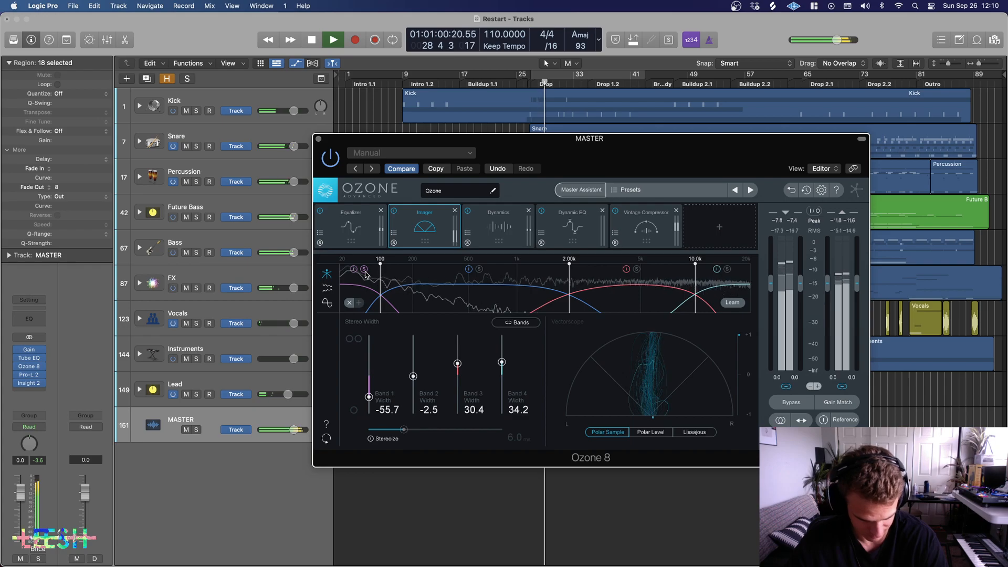
key("space")
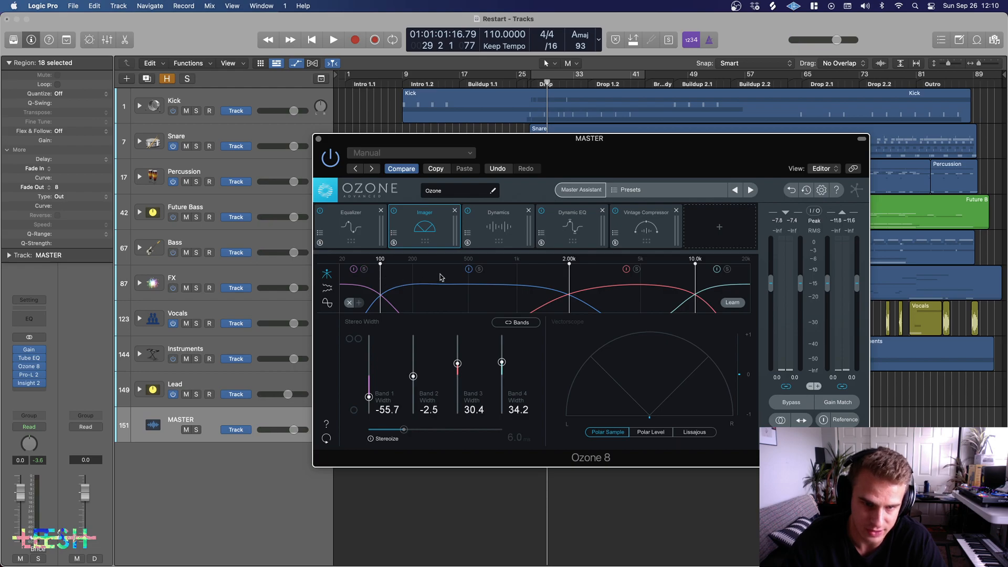
Step: Play the drop with Imager band 2 soloed, and again with the bands above 2 kHz soloed
left_click(479, 269)
key("space")
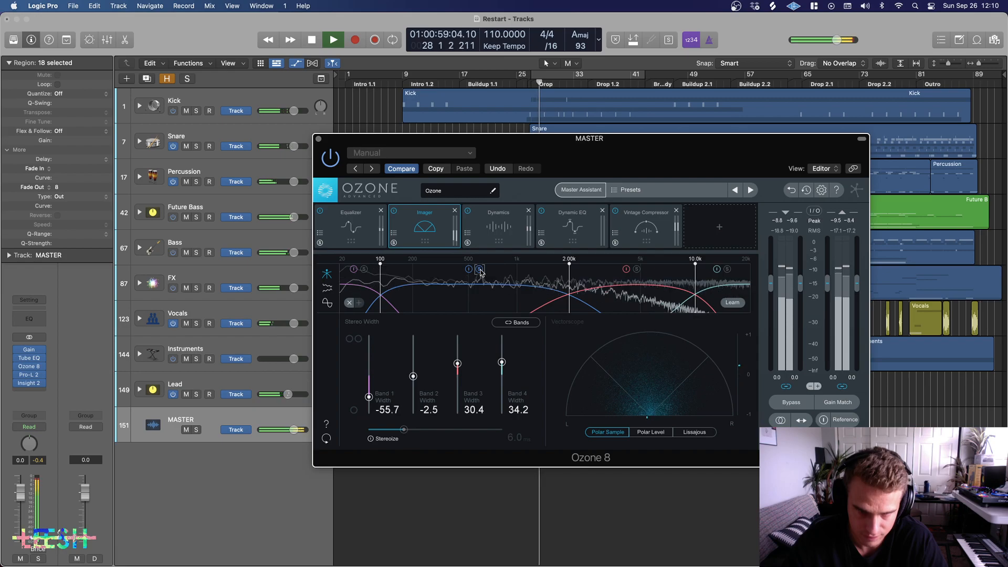
key("space")
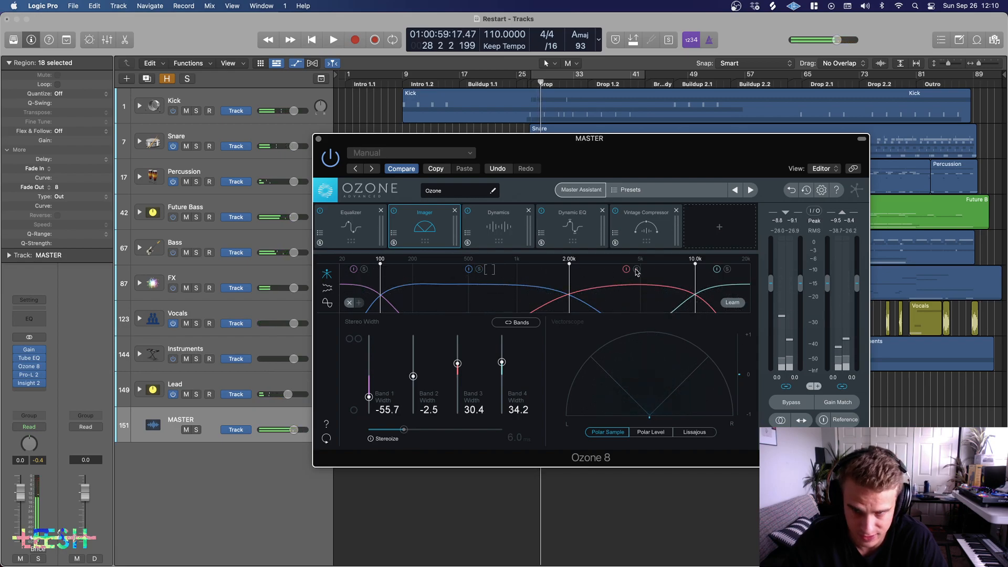
key("space")
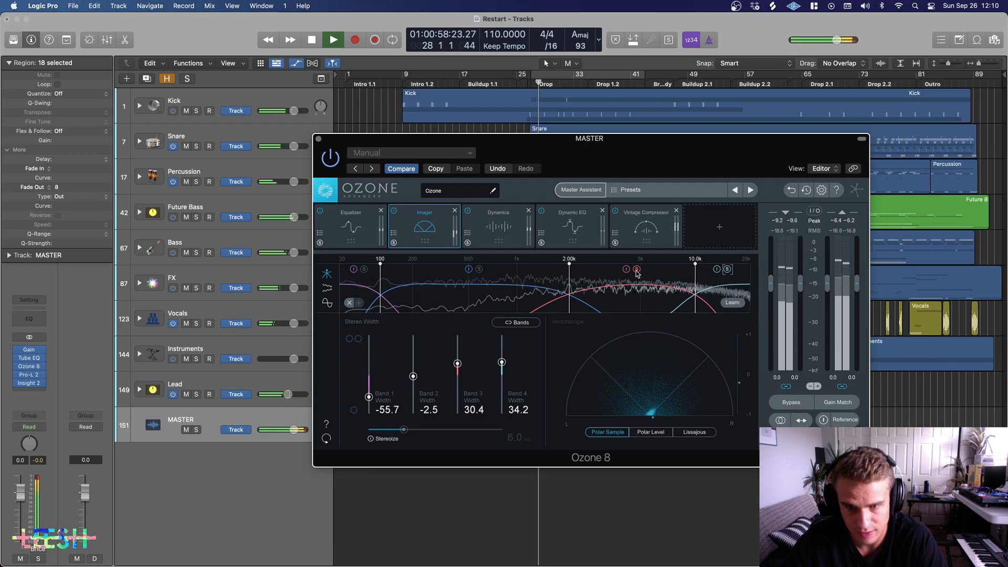
key("space")
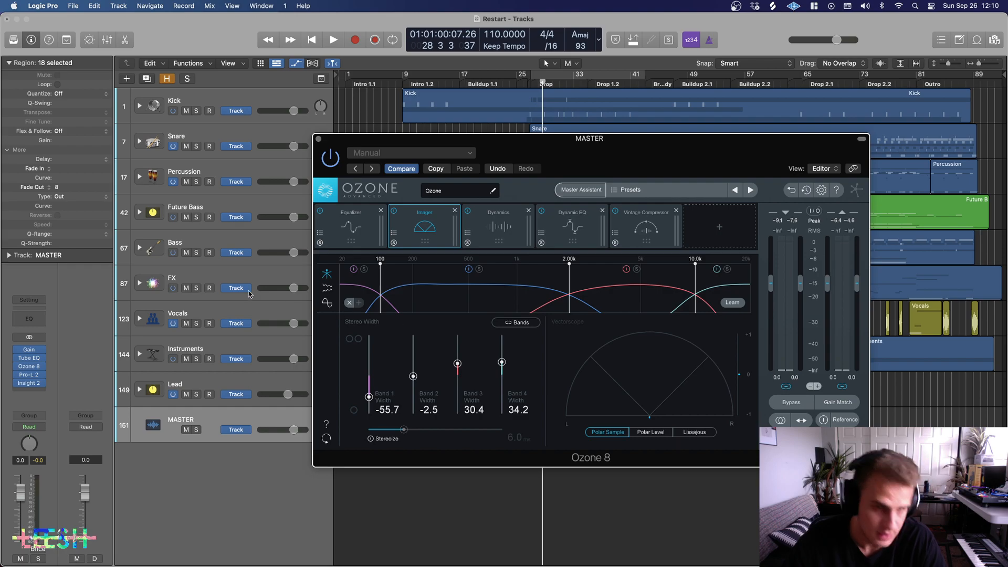
Step: Show the track automation and insert Fracture in stereo after Insight 2 on the MASTER strip
left_click(318, 140)
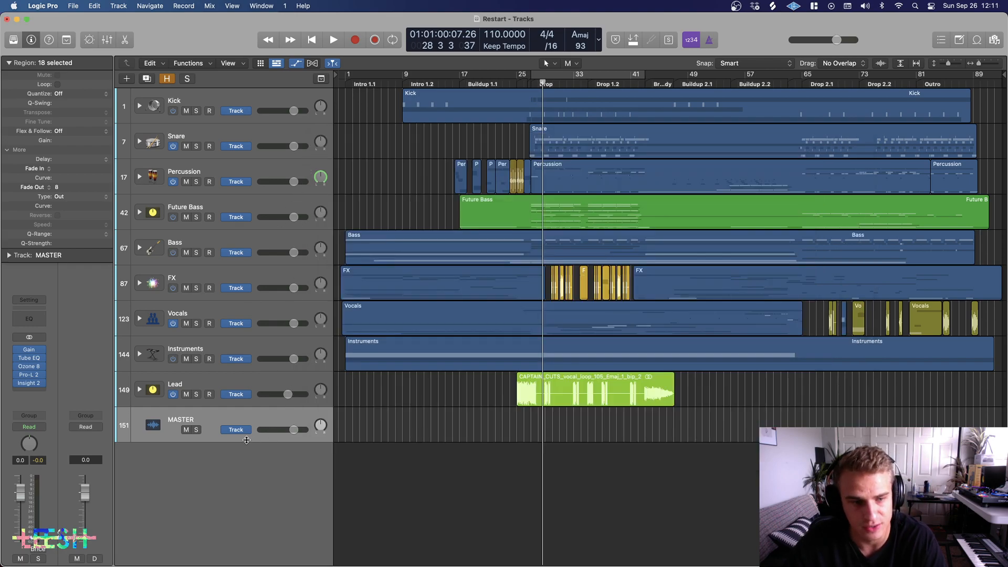
key("a")
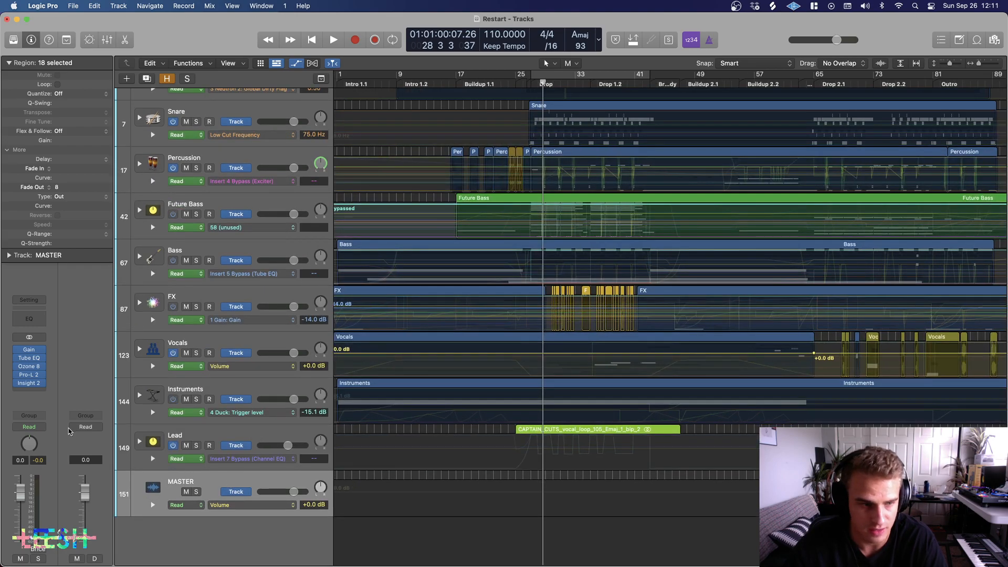
left_click(27, 390)
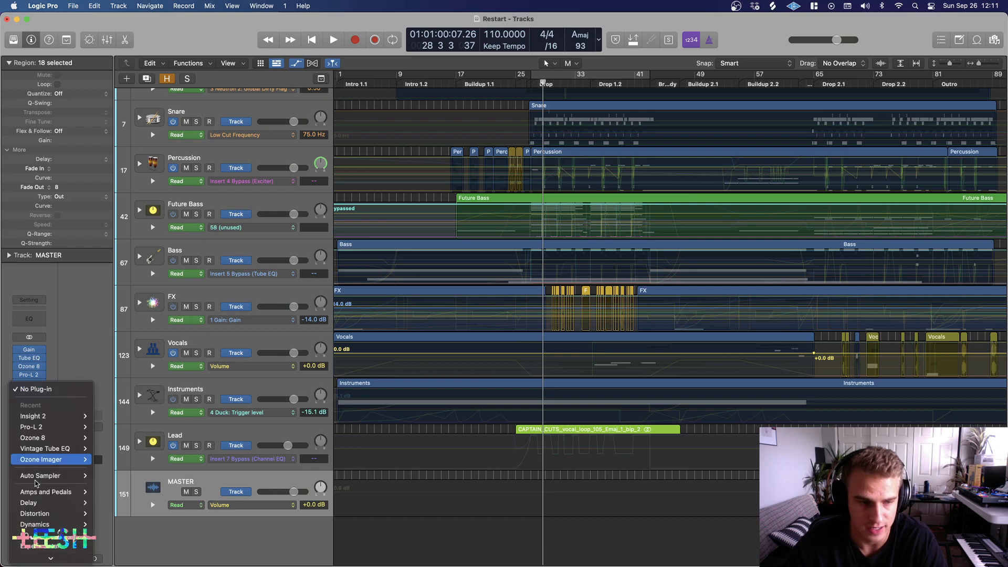
scroll(48, 431, "down", 5)
mouse_move(51, 431)
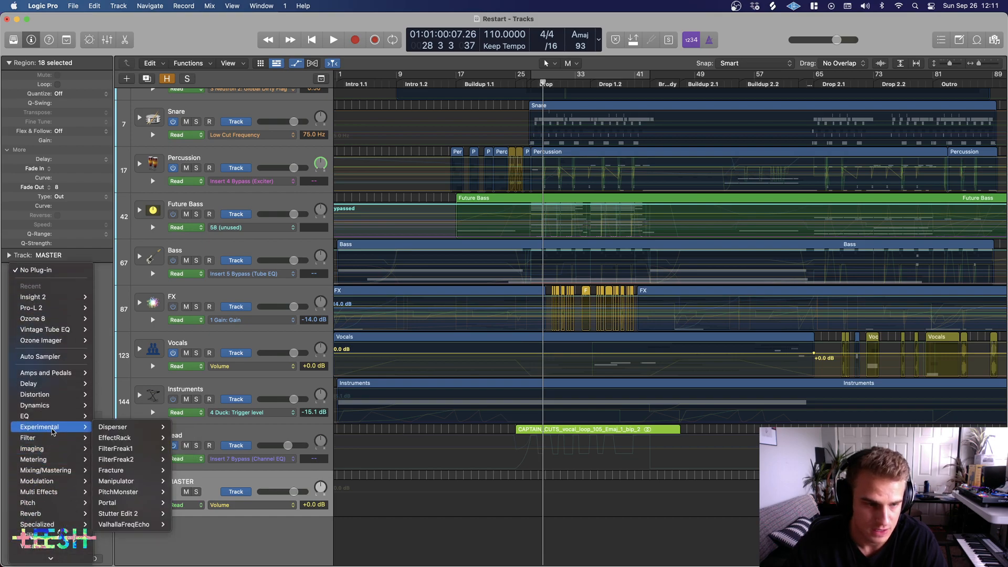
mouse_move(120, 469)
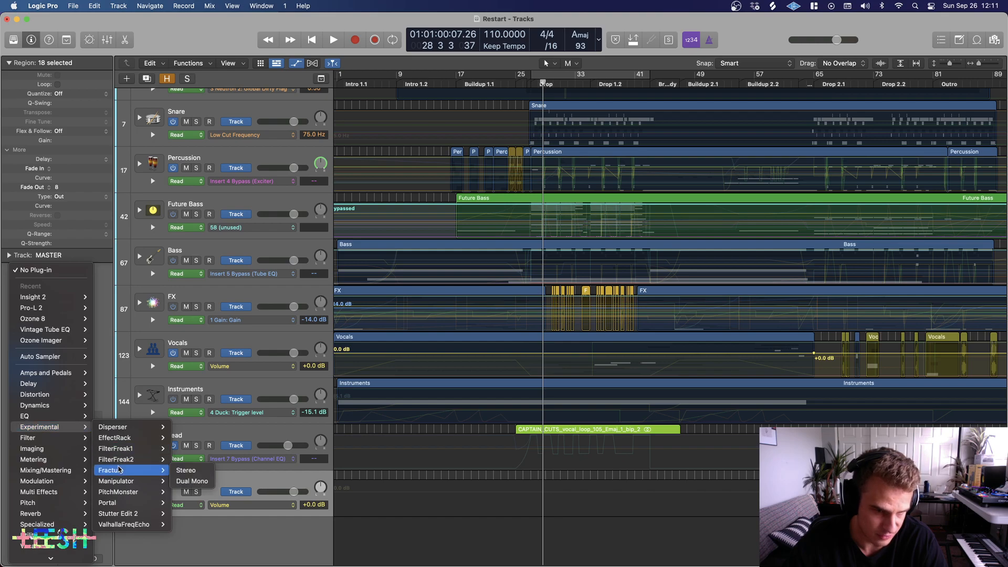
left_click(179, 471)
key("space")
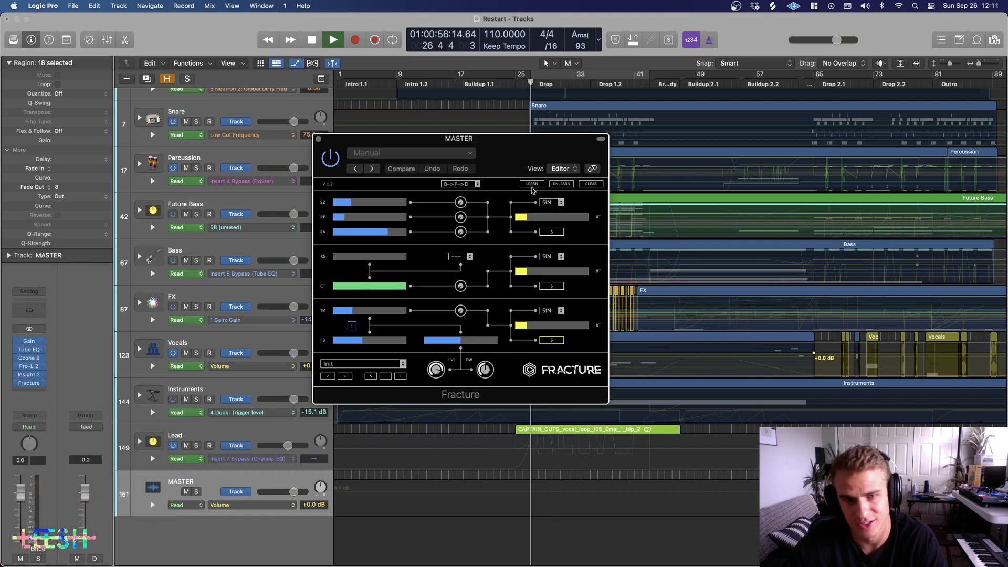
key("space")
Step: Audition the Fracture presets TH_StressSweep, TH_CaricatureDubber and TH_SwingerSwag while playing the drop
left_click(403, 364)
left_click(377, 380)
key("space")
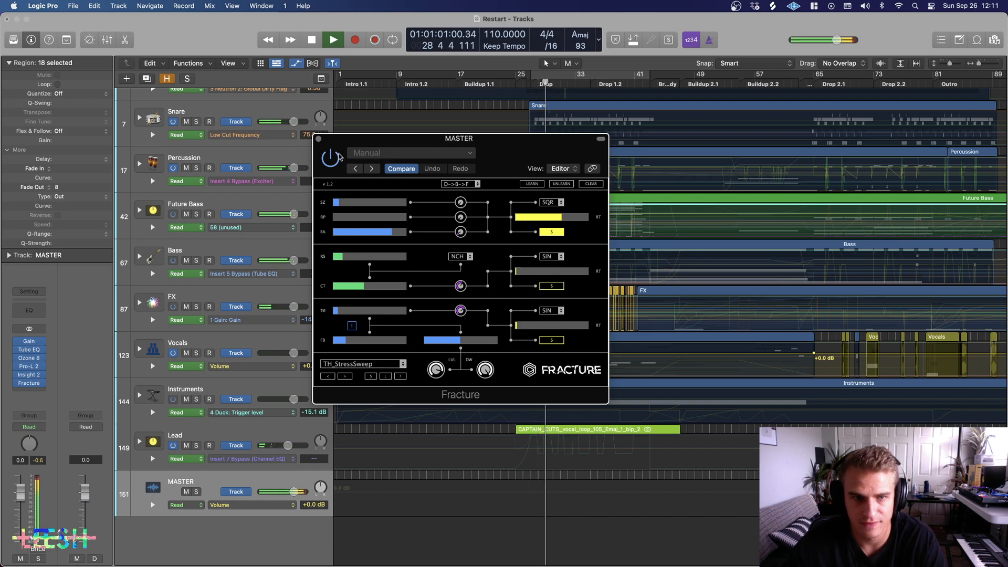
left_click(346, 377)
key("space")
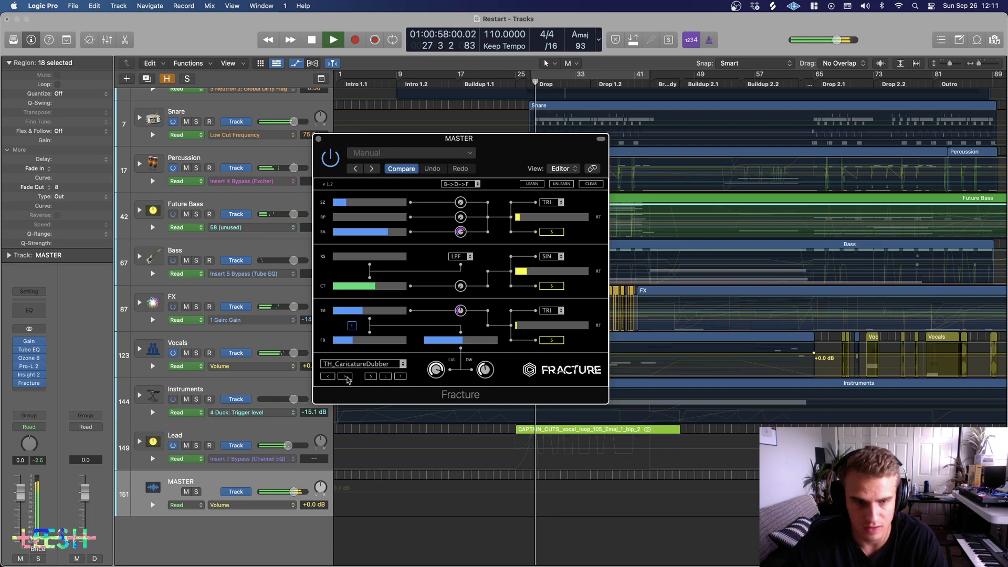
left_click(346, 376)
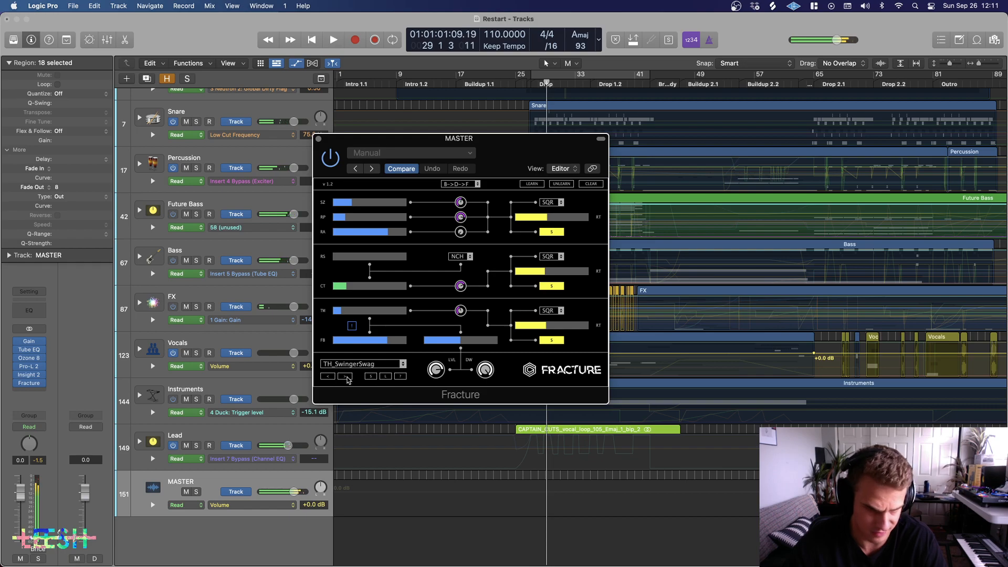
Step: Close the Fracture window and remove the plug-in from the MASTER strip
left_click(319, 140)
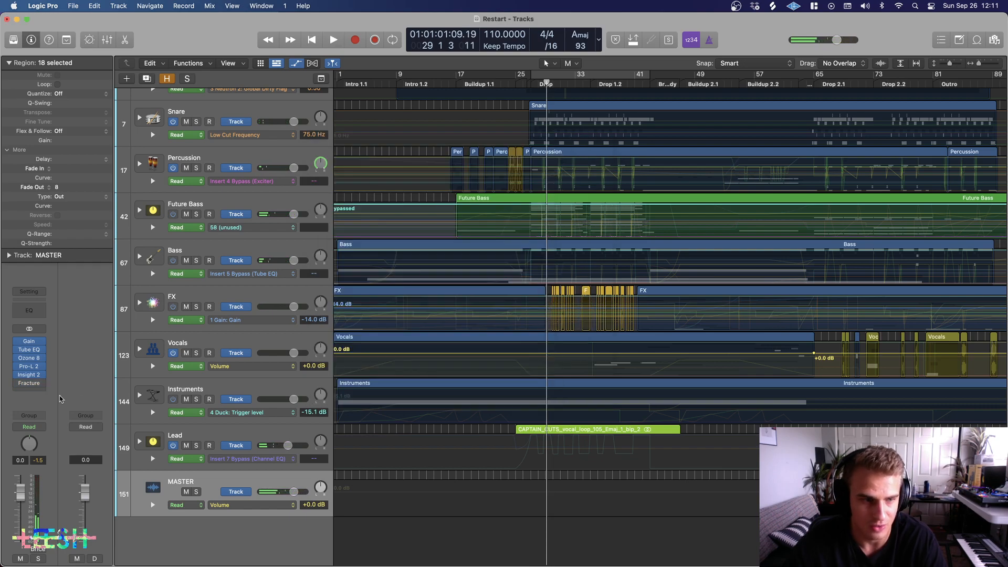
left_click(43, 386)
mouse_move(78, 410)
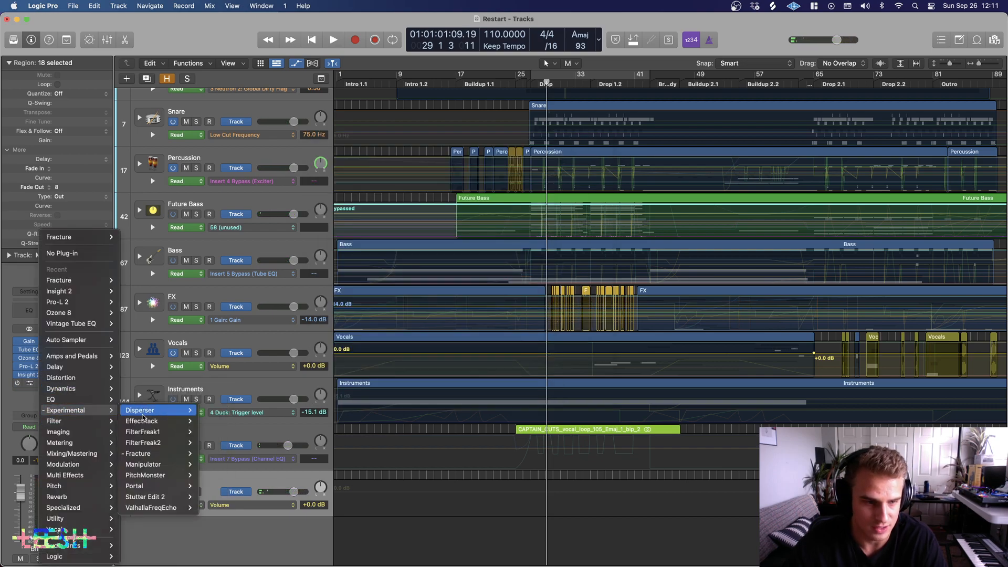
mouse_move(156, 466)
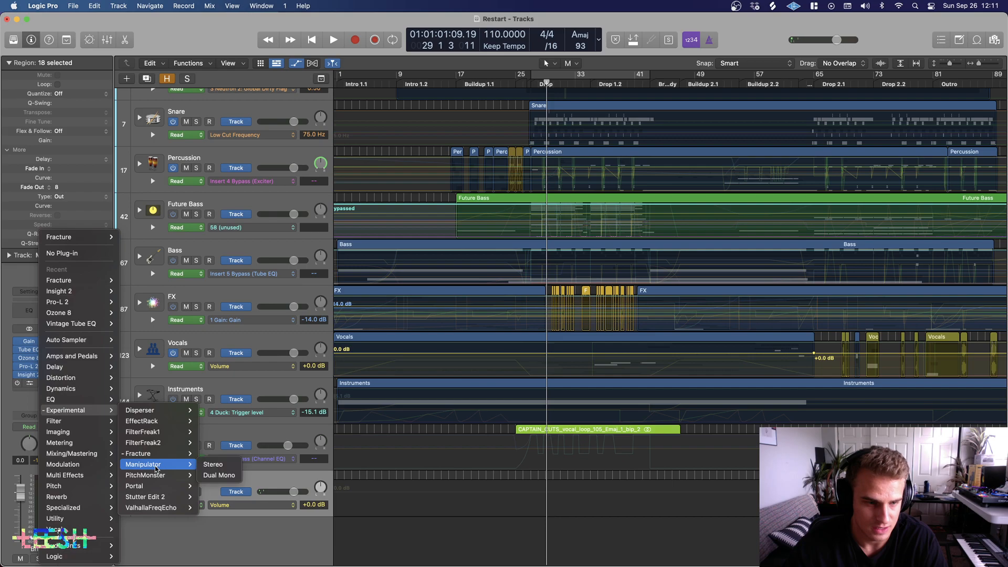
left_click(258, 552)
left_click(47, 388)
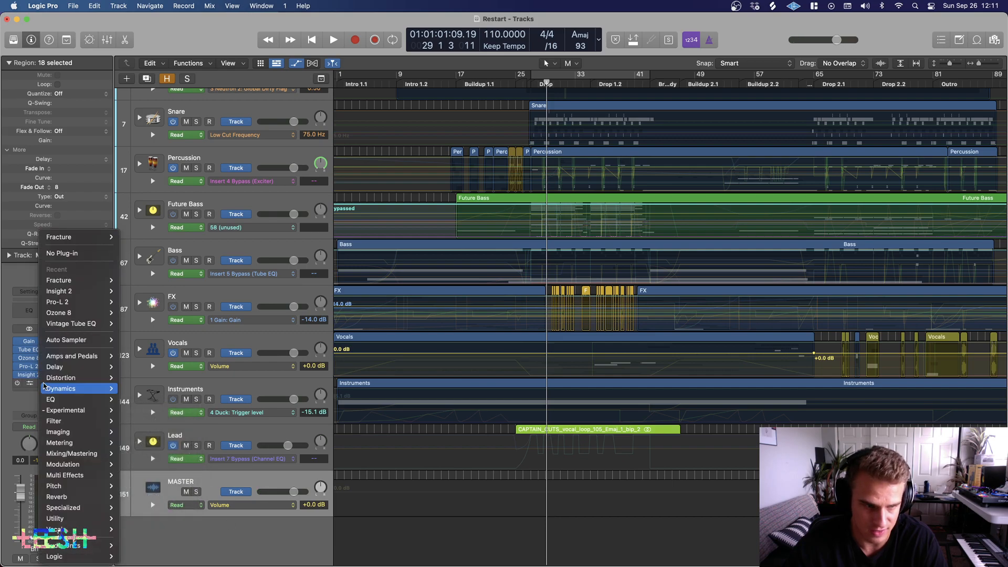
left_click(105, 254)
scroll(517, 430, "down", 1)
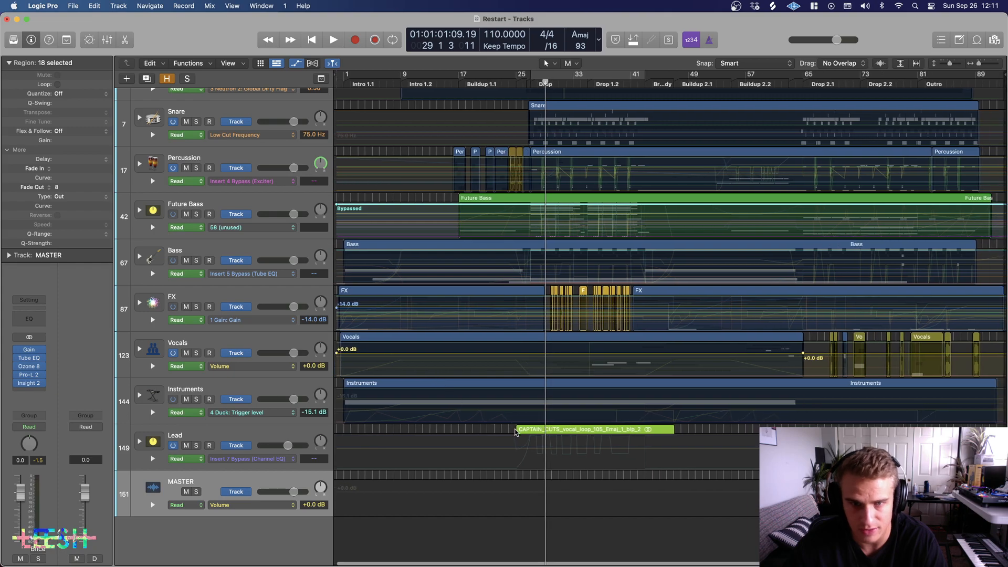
key("a")
scroll(516, 432, "down", 1)
key("a")
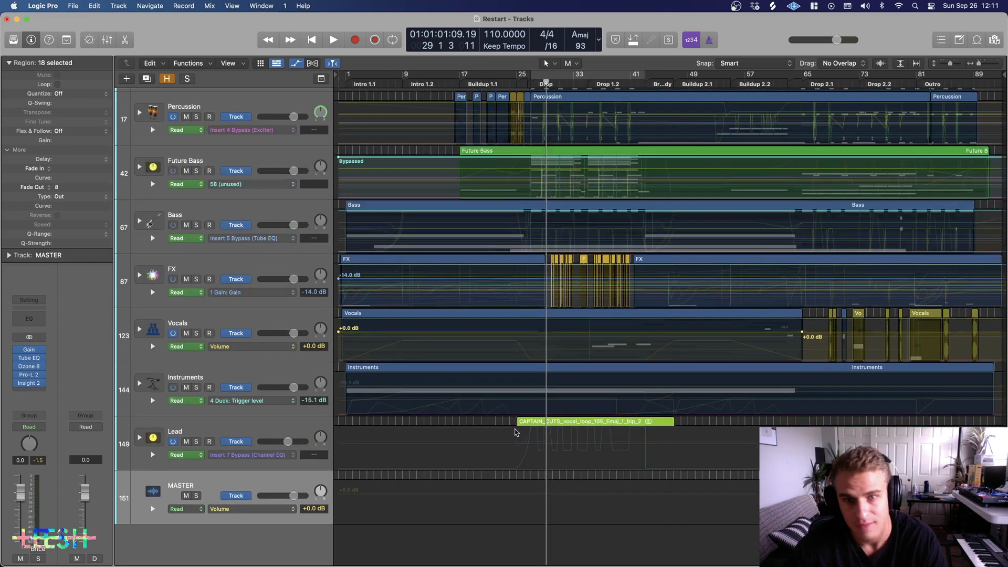
scroll(517, 430, "down", 2)
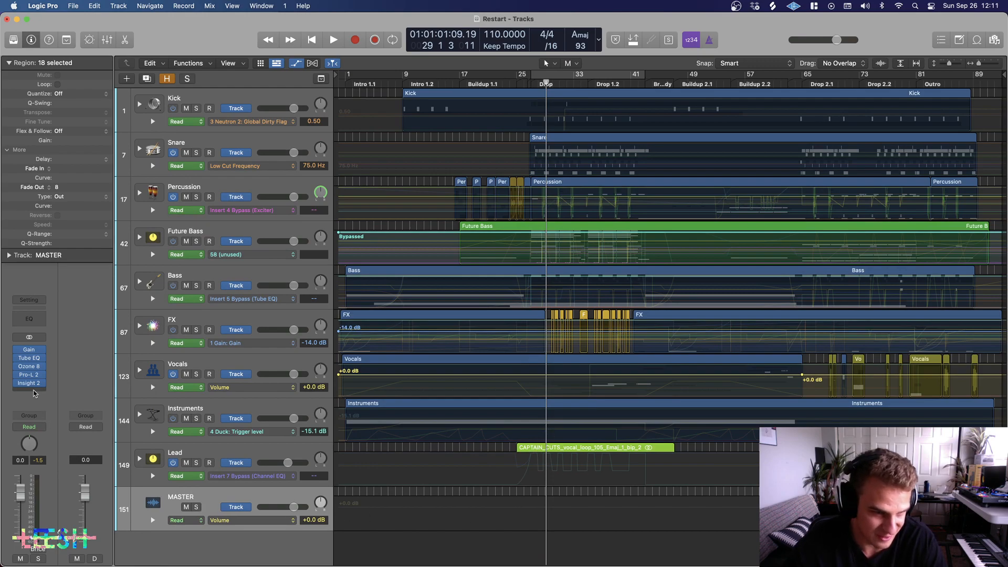
Step: Insert Stutter Edit 2 in stereo after Insight 2 on the MASTER strip and play the drop to around bar 27
left_click(34, 391)
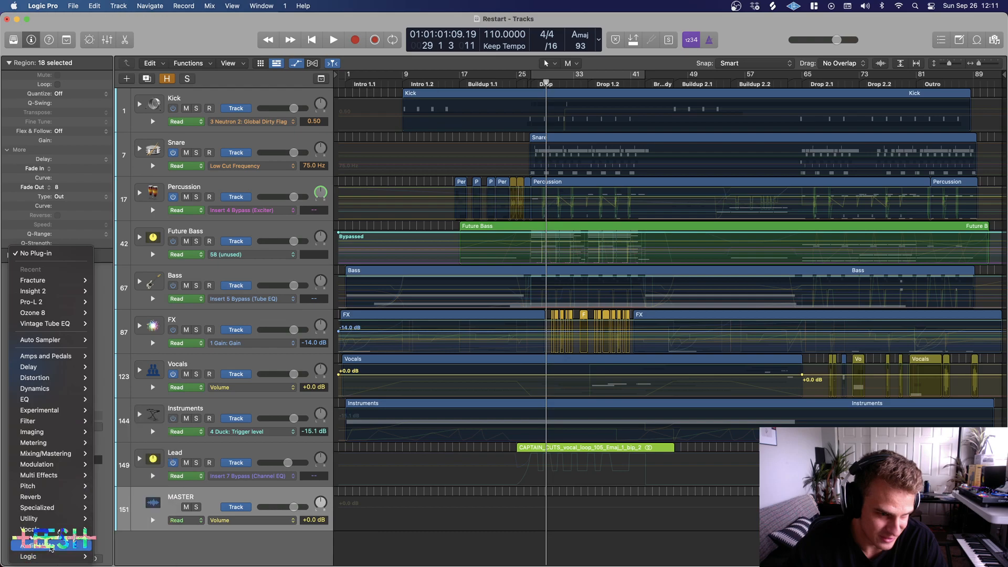
mouse_move(79, 410)
mouse_move(127, 456)
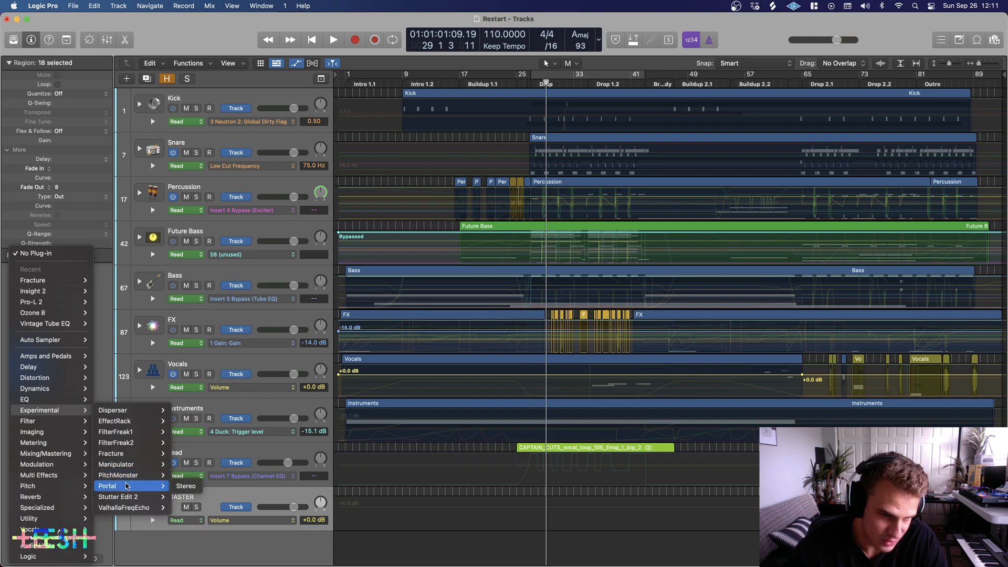
mouse_move(131, 497)
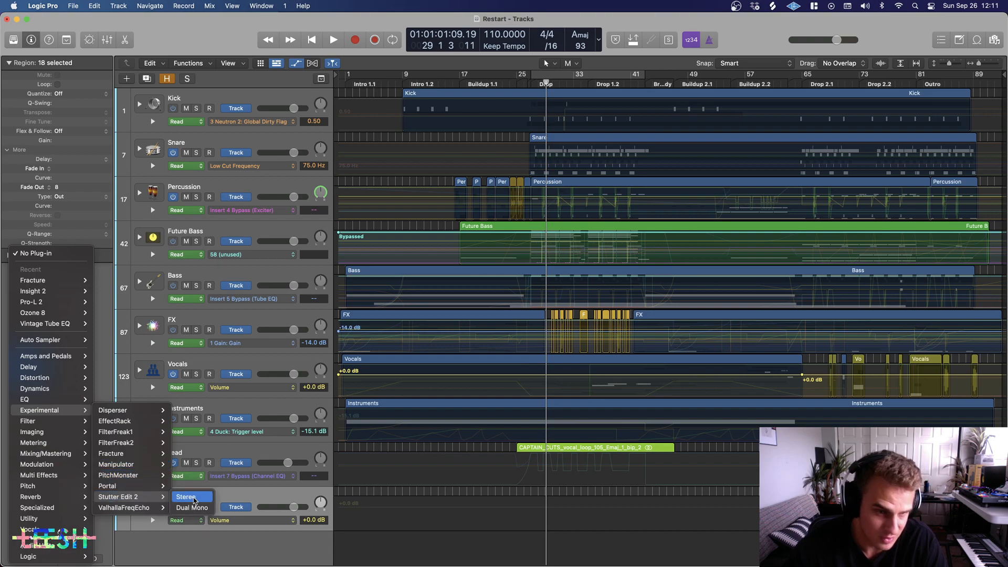
left_click(193, 497)
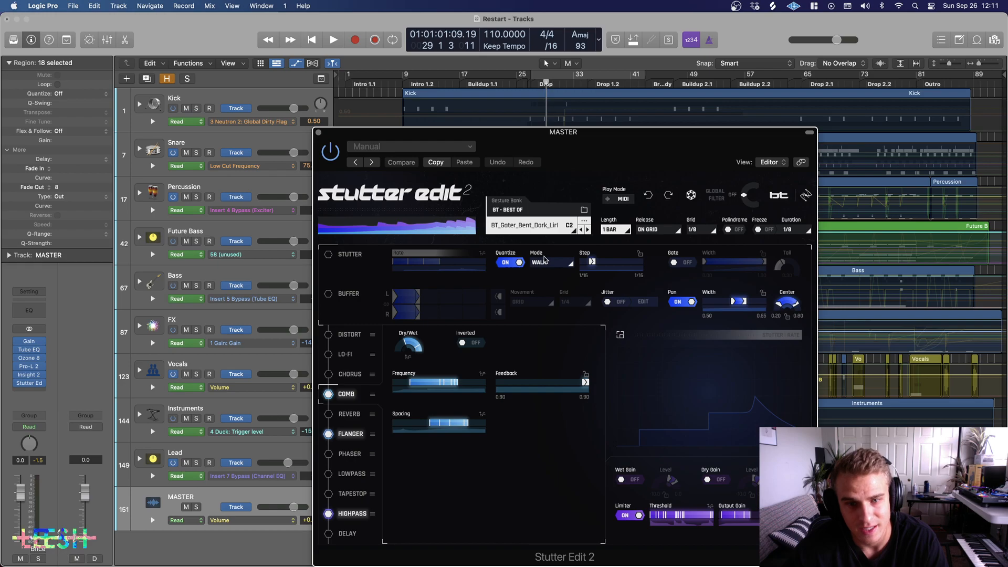
key("space")
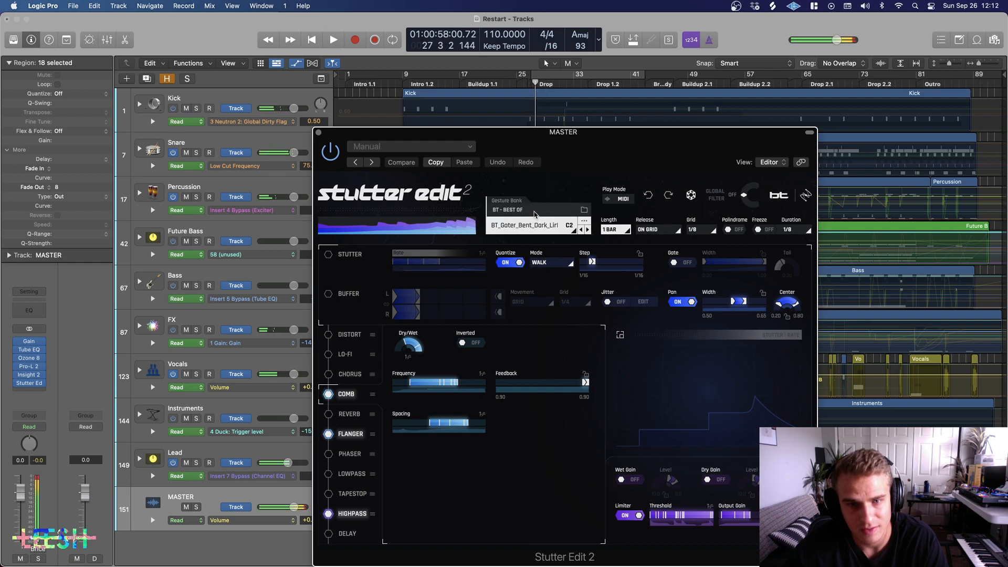
Step: Load the Amplitude FX - Wacky gesture bank from the Experimental factory banks into Stutter Edit 2
left_click(535, 212)
left_click(384, 276)
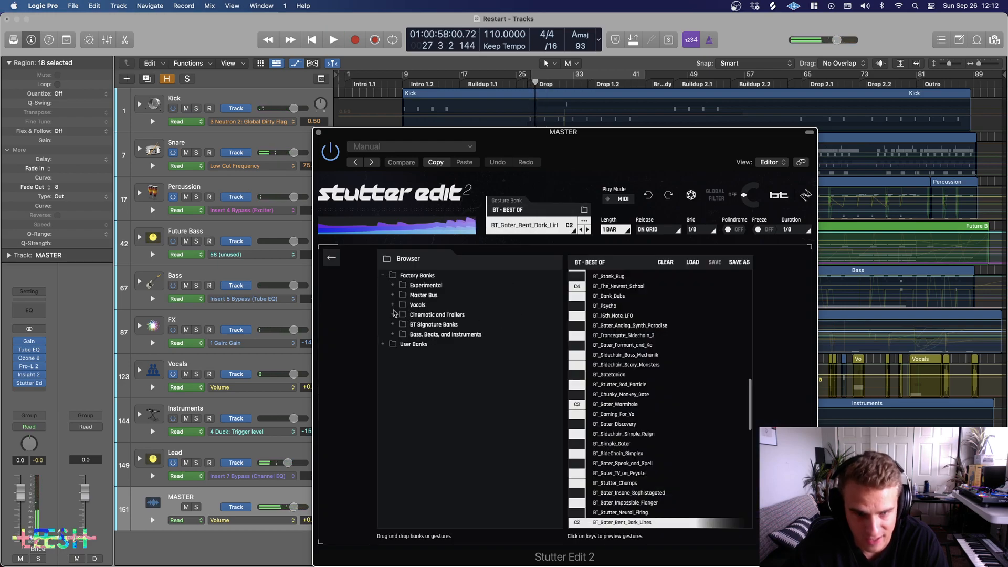
left_click(393, 285)
double_click(447, 295)
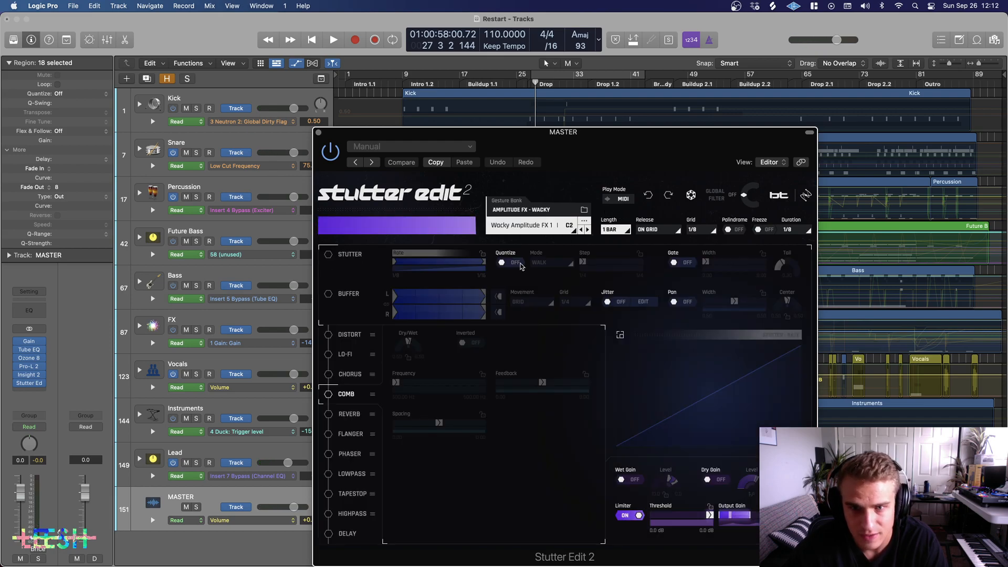
Step: Switch Stutter Edit 2's play mode from MIDI to Auto and return to the editor
left_click(625, 200)
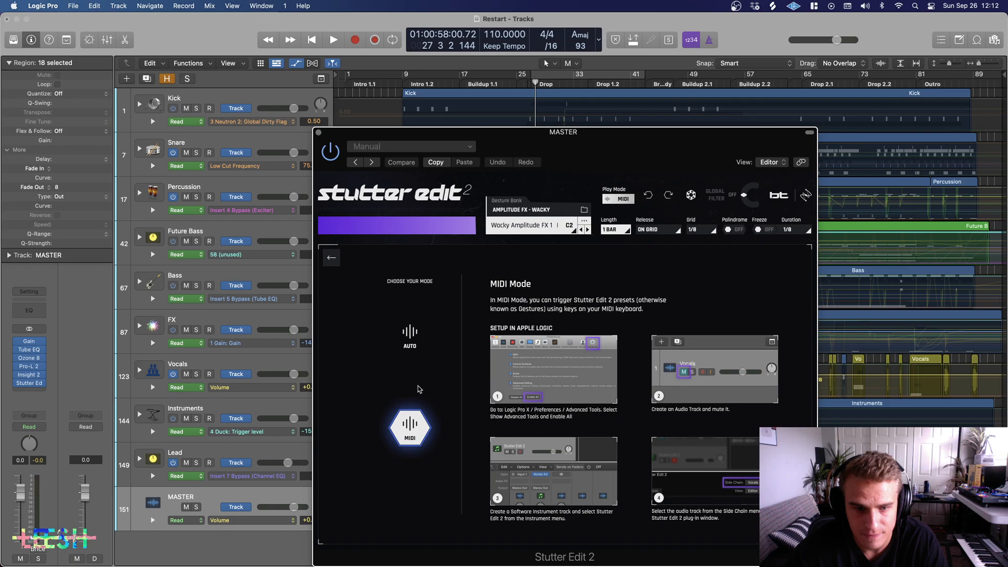
left_click(408, 333)
left_click(332, 259)
Step: Play the drop from bar 27 and audition the Wacky Amplitude FX 1 and Wacky Amplitude FX 2 gestures
key("space")
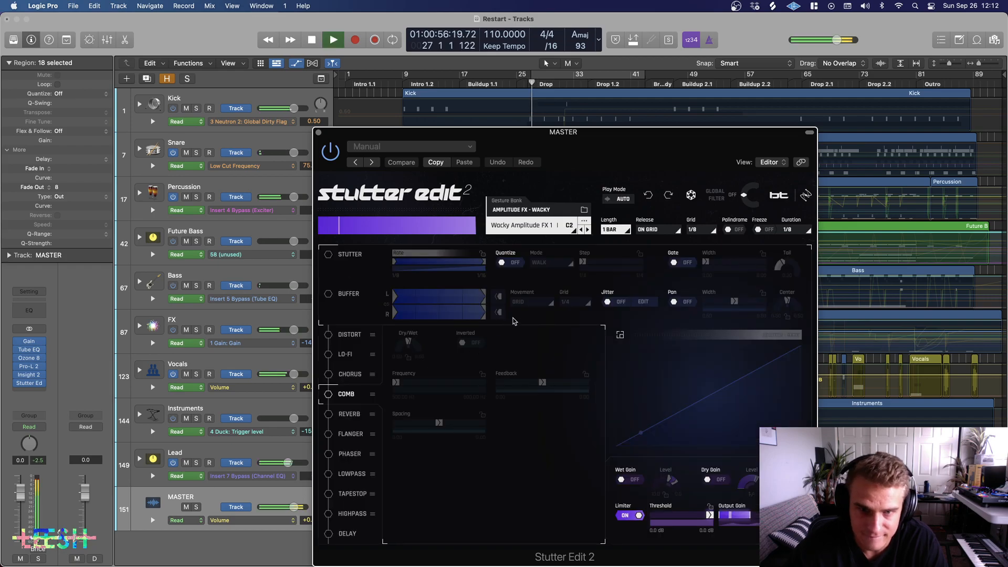
left_click(582, 230)
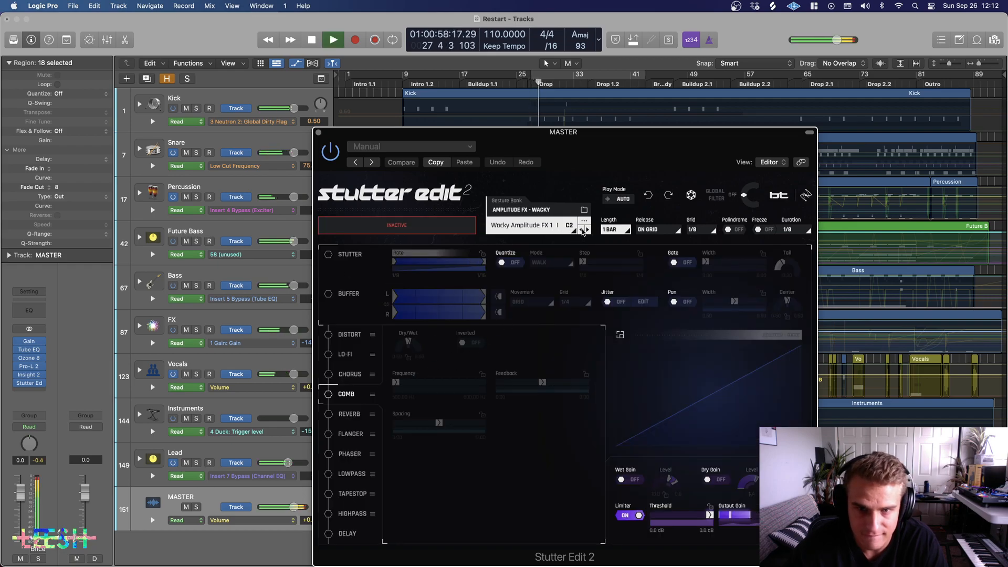
left_click(587, 231)
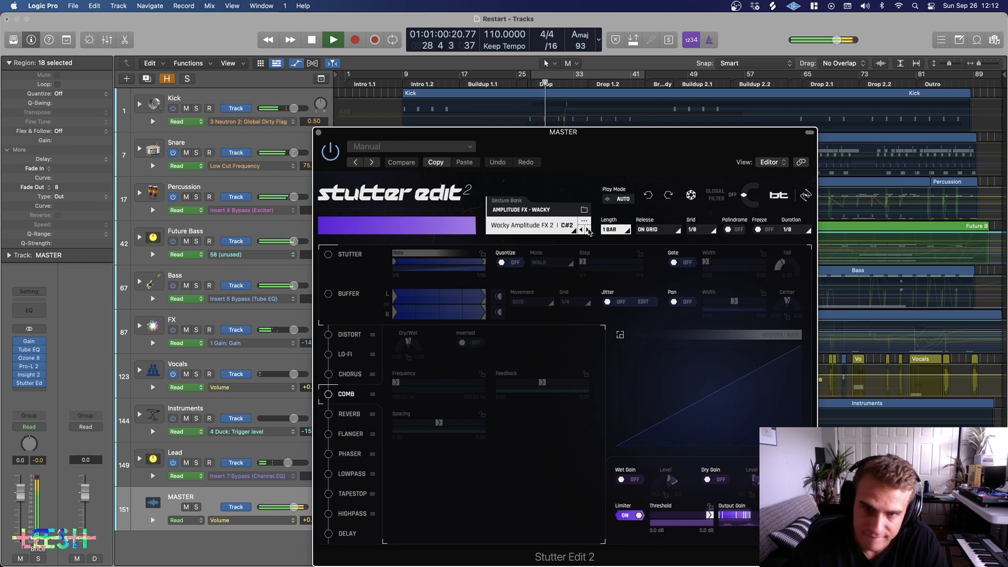
key("space")
key("space")
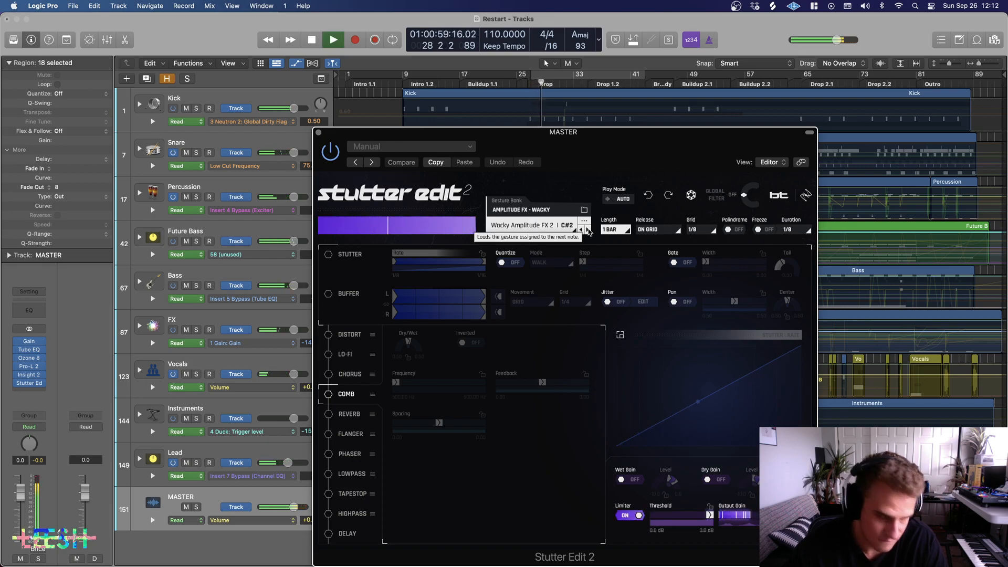
key("space")
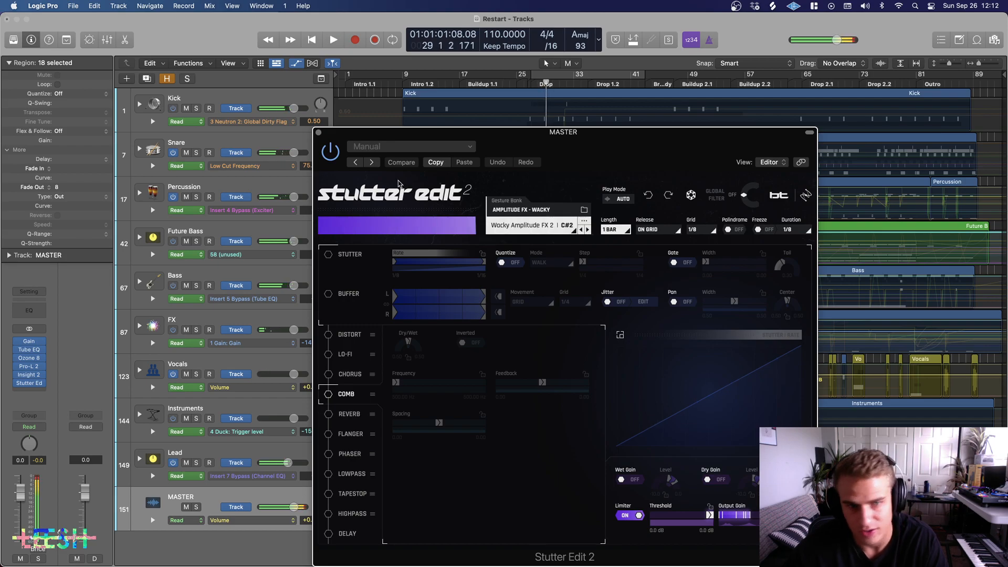
Step: Close Stutter Edit 2, replace it with a stereo Ringshifter on the MASTER strip and play the drop from bar 27
left_click(318, 133)
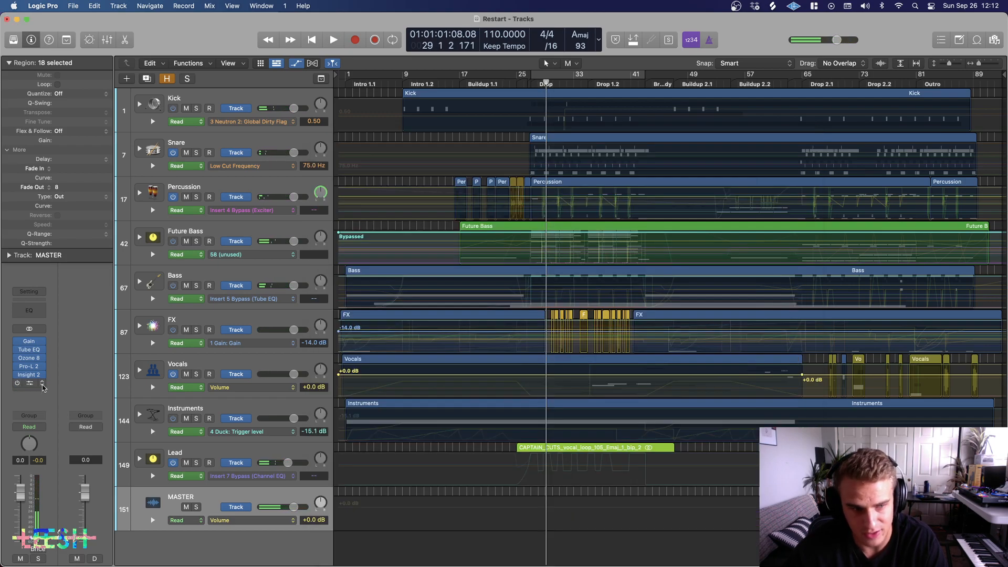
left_click(43, 386)
mouse_move(157, 497)
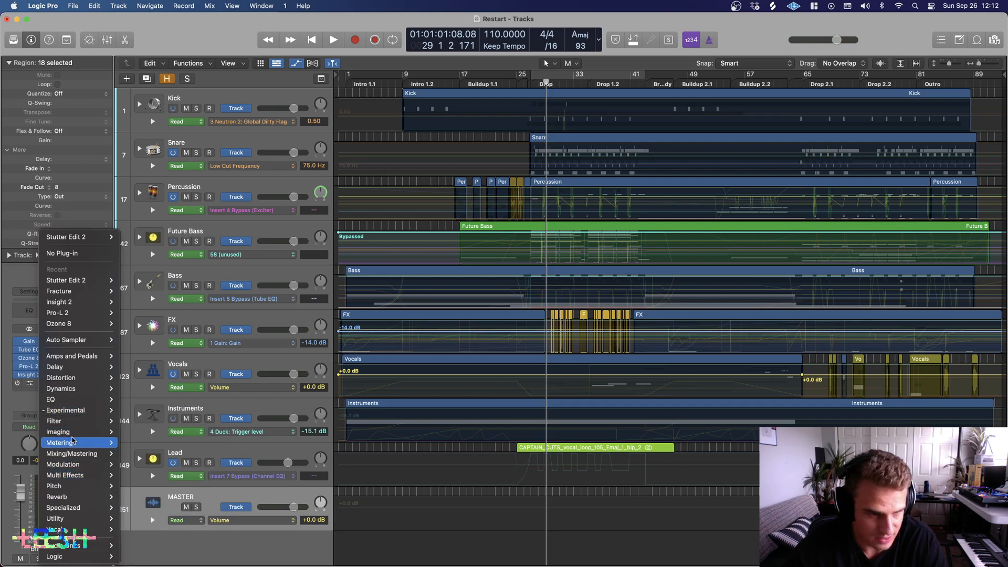
mouse_move(76, 476)
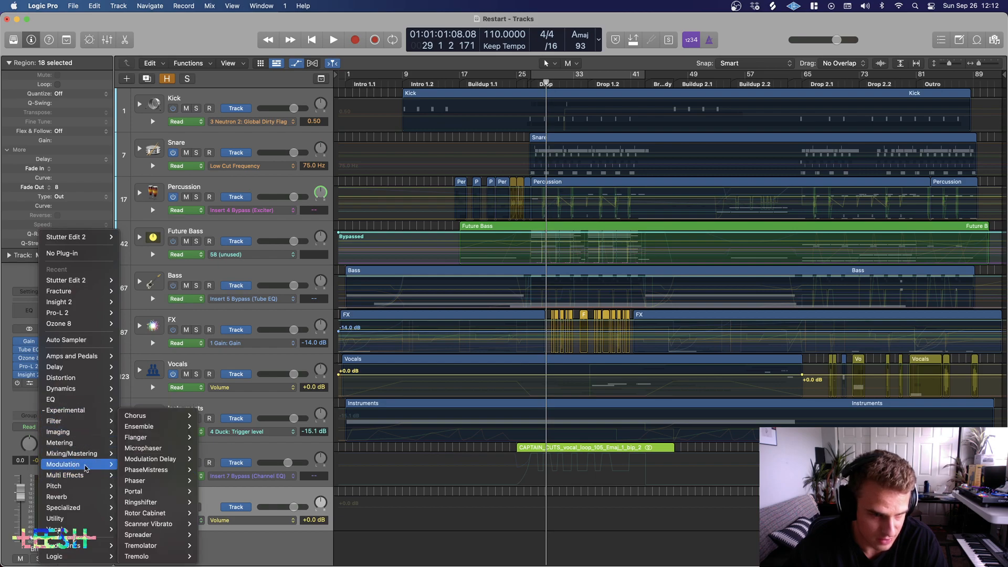
mouse_move(126, 523)
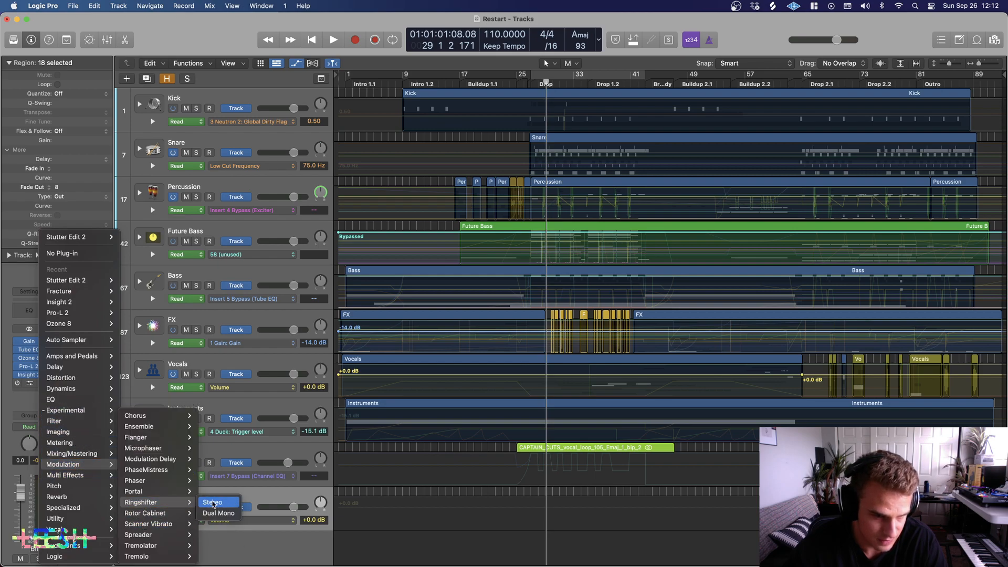
left_click(553, 437)
key("space")
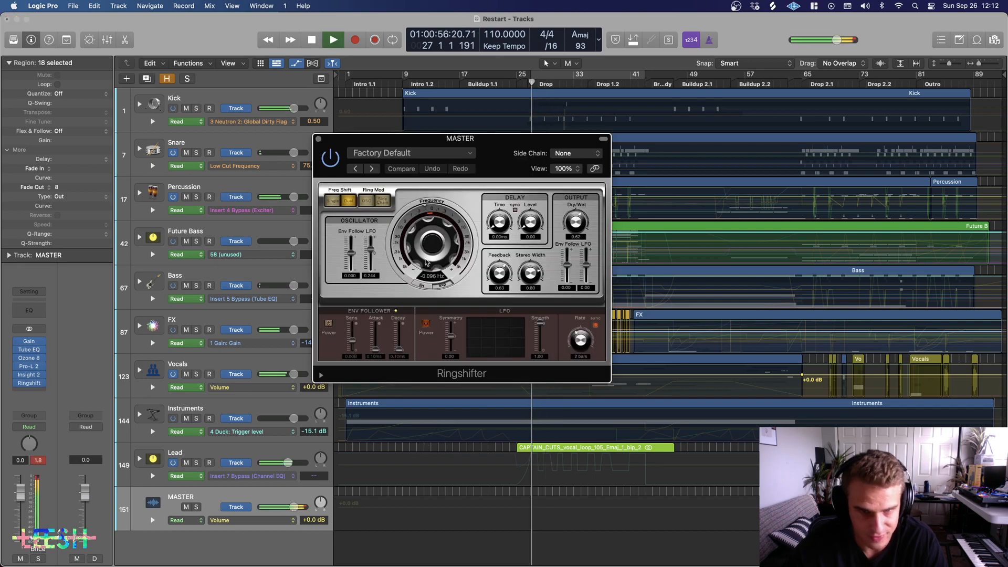
Step: Try Ringshifter's Freq Shift and Ring Mod modes during playback while varying the oscillator frequency, ending in Ring Mod at -1.375 Hz
left_click_drag(422, 236, 422, 234)
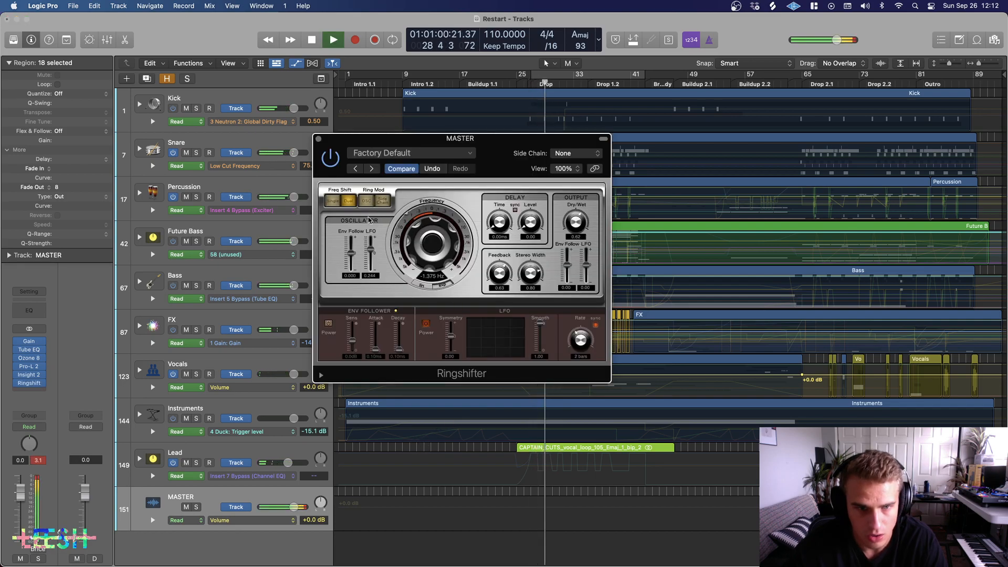
left_click(333, 202)
left_click(367, 202)
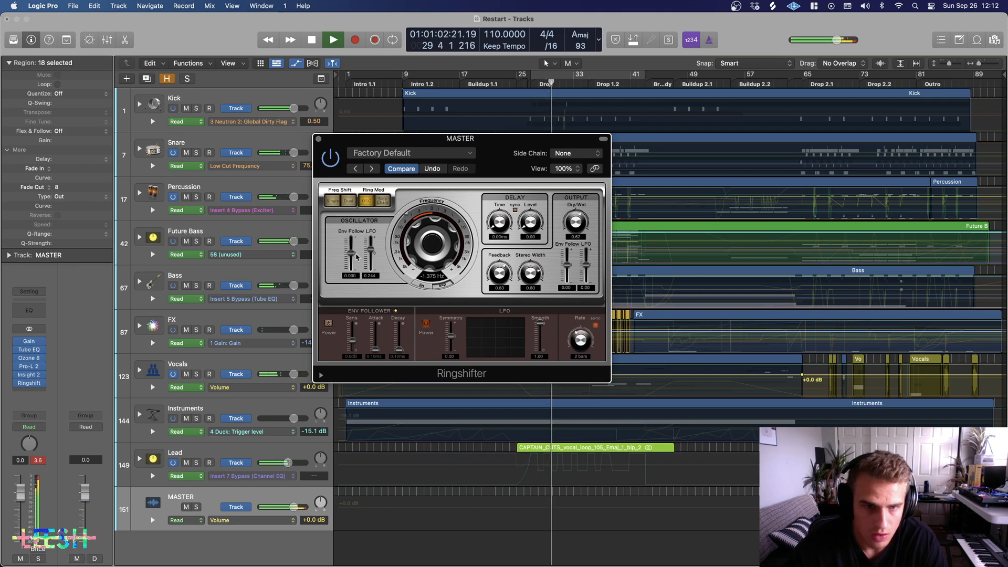
left_click_drag(446, 240, 445, 242)
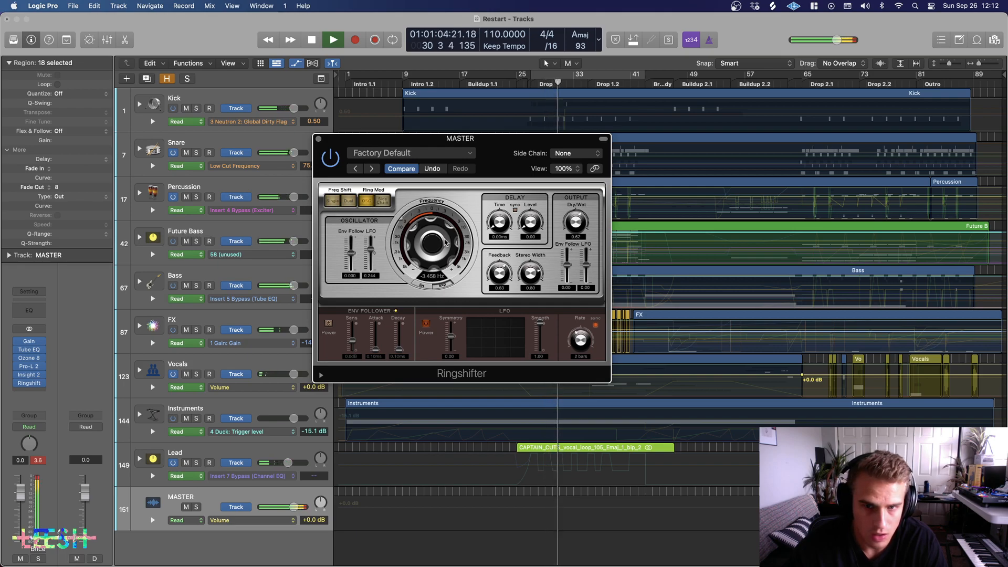
left_click_drag(446, 242, 446, 241)
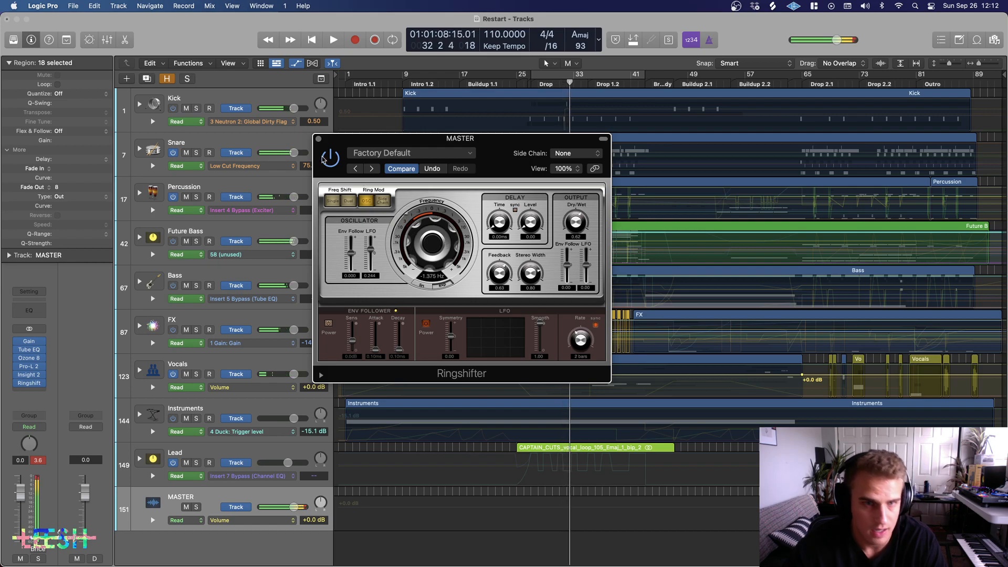
Step: Close the Ringshifter window and remove the plug-in from the MASTER strip
left_click(318, 139)
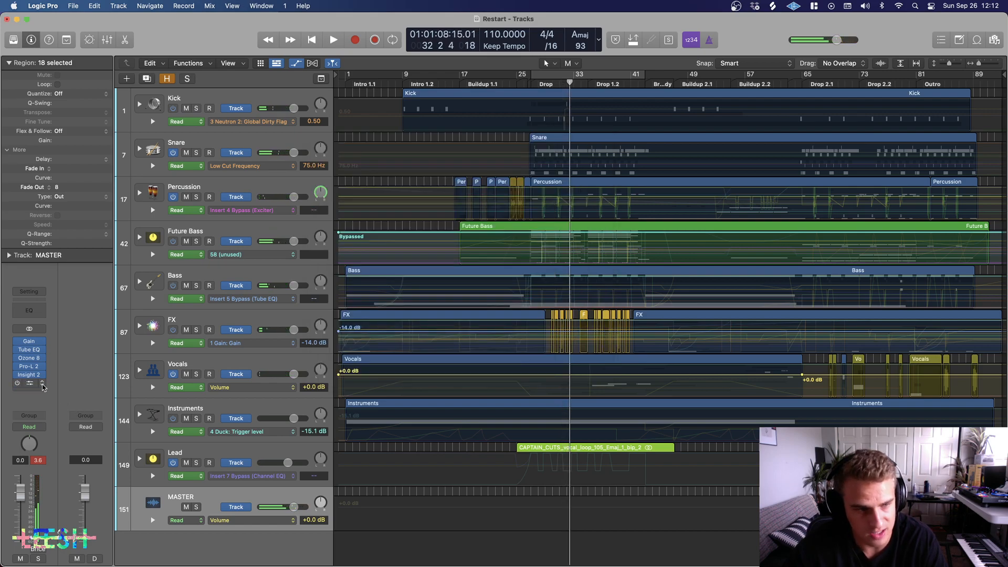
left_click(43, 385)
left_click(68, 254)
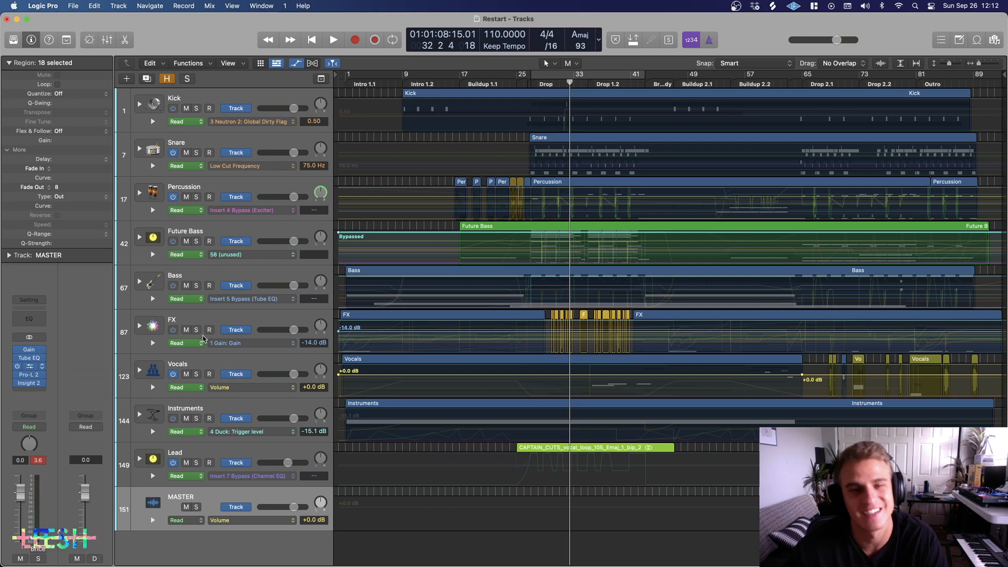
Step: Move the MASTER channel's Ozone 8 window out of the way and unfold the FX track stack
left_click_drag(569, 142, 686, 559)
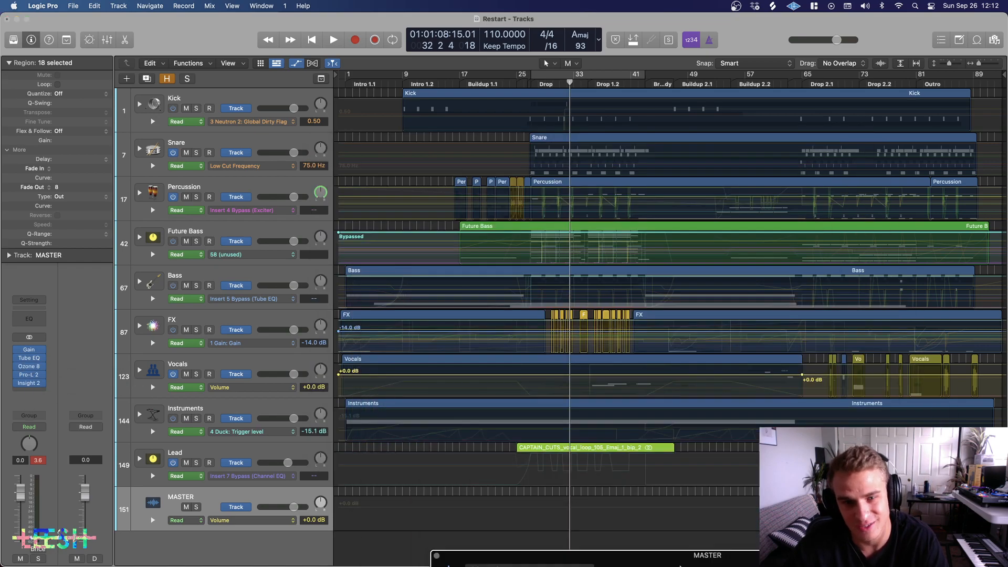
left_click(205, 307)
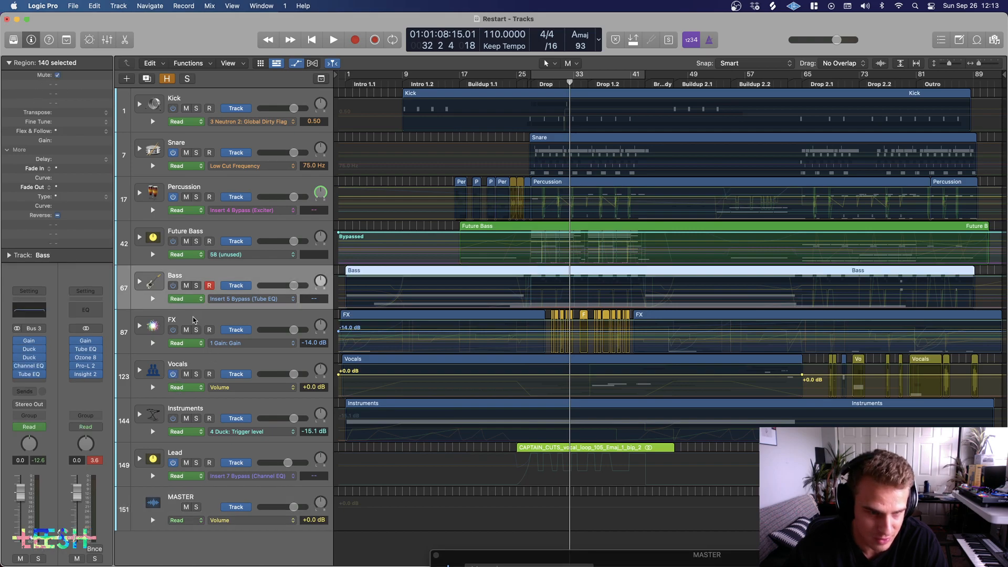
left_click(150, 326)
Step: Find the Sprinkles regions of the drop in the FX stack and solo the Audio 53 and Audio 56 tracks
scroll(587, 403, "down", 20)
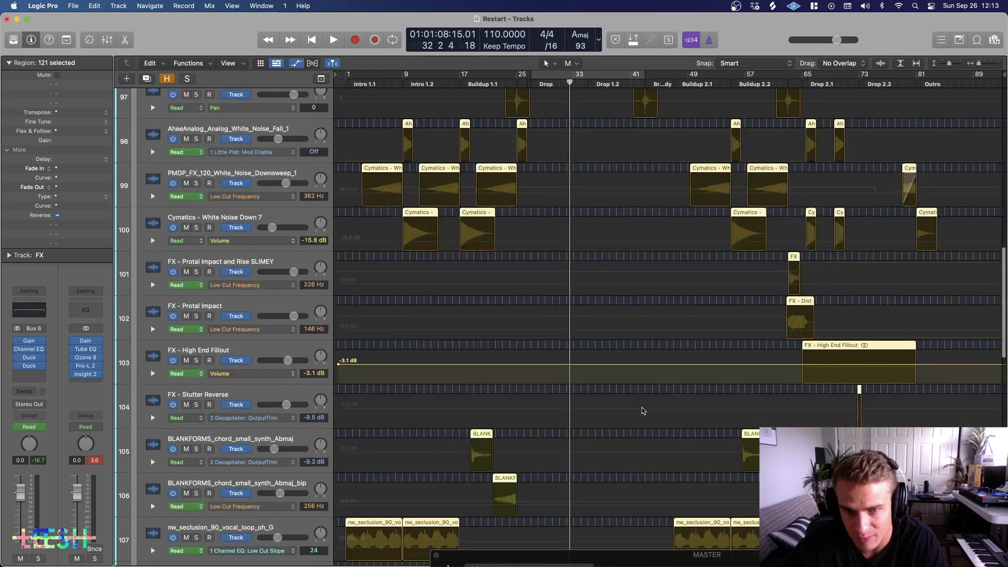
key("super+Right")
key("super+Right")
key("super+Right")
key("super+Right")
scroll(632, 389, "right", 20)
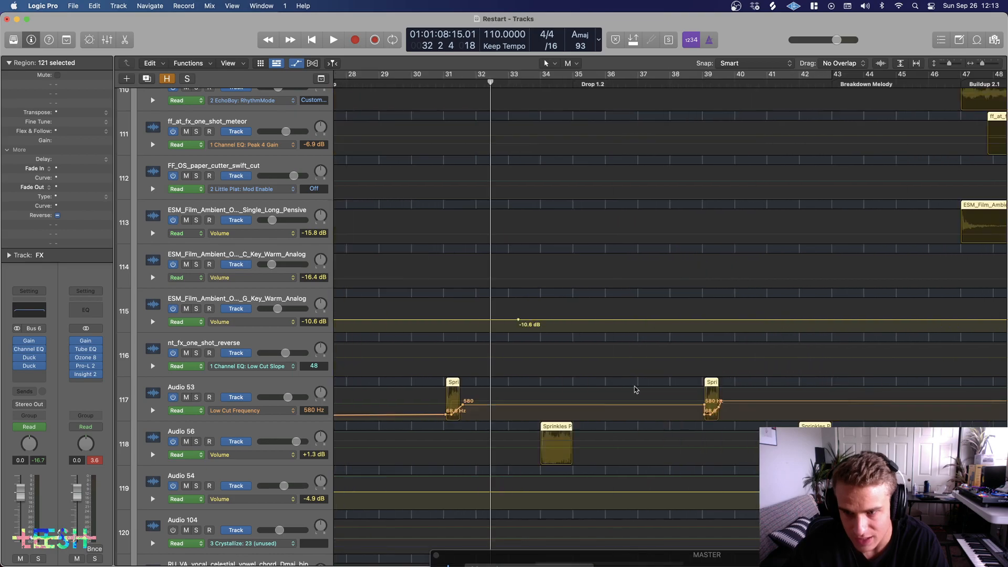
scroll(507, 414, "left", 8)
key("super+Right")
scroll(525, 412, "right", 5)
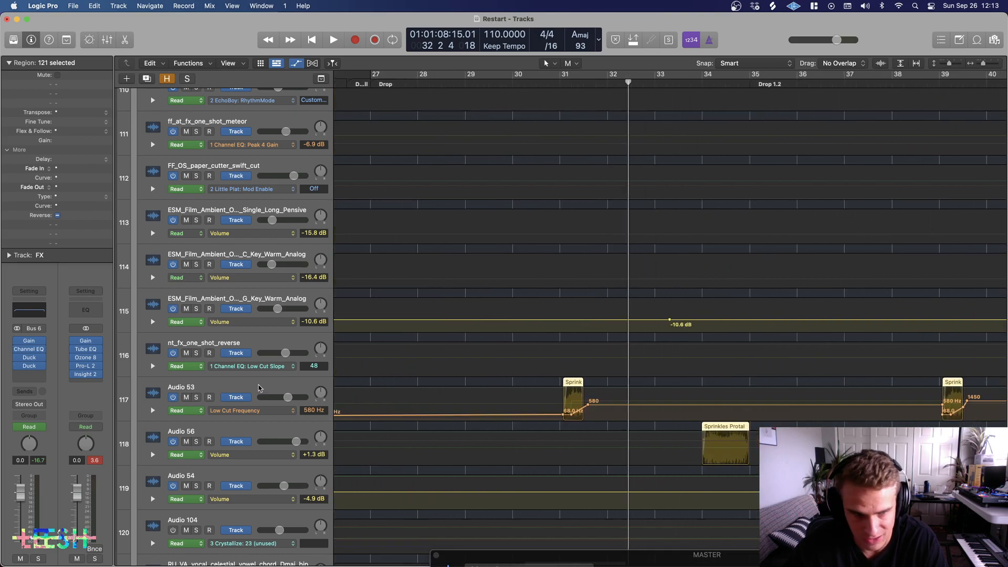
left_click(210, 389)
left_click(196, 397)
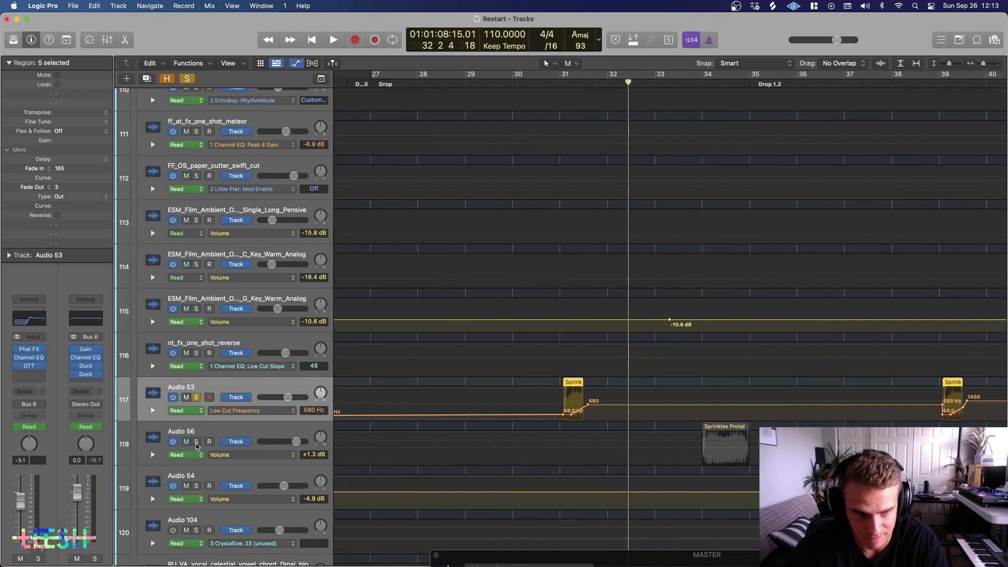
Step: Play the soloed Sprinkles regions on Audio 53 and Audio 56 around bars 31, 34 and 39
double_click(550, 87)
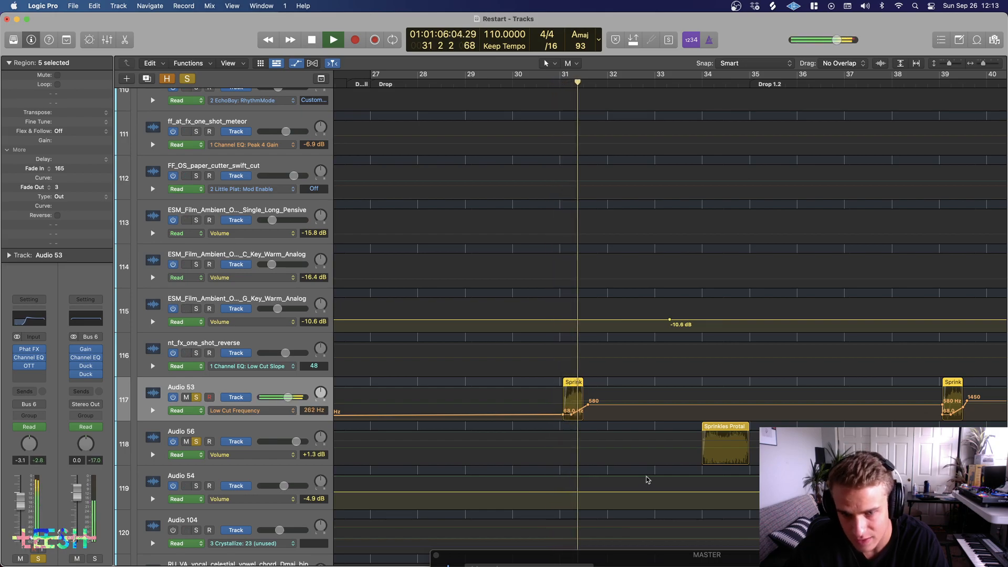
scroll(647, 479, "right", 5)
double_click(548, 86)
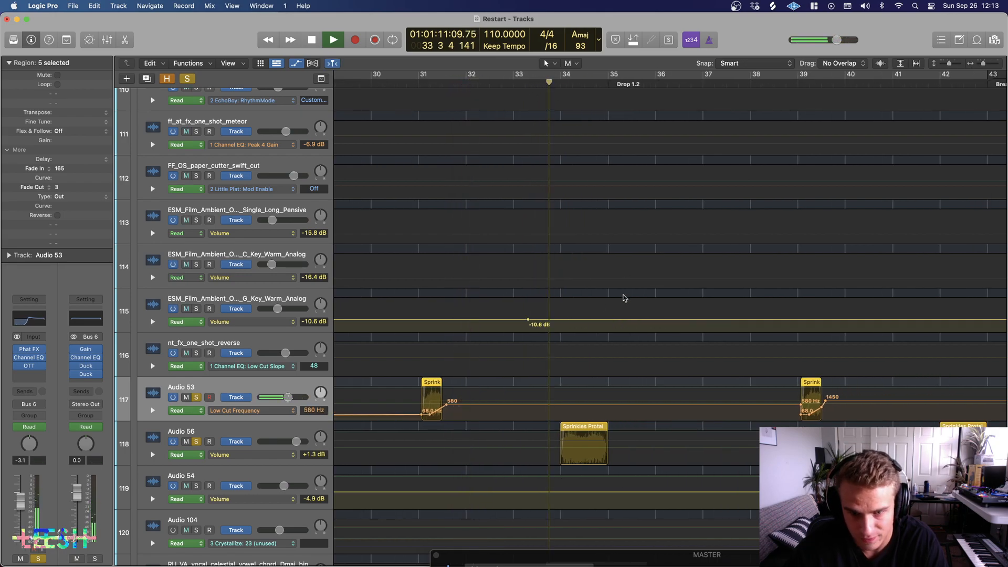
scroll(624, 298, "right", 4)
scroll(624, 297, "right", 5)
left_click(544, 86)
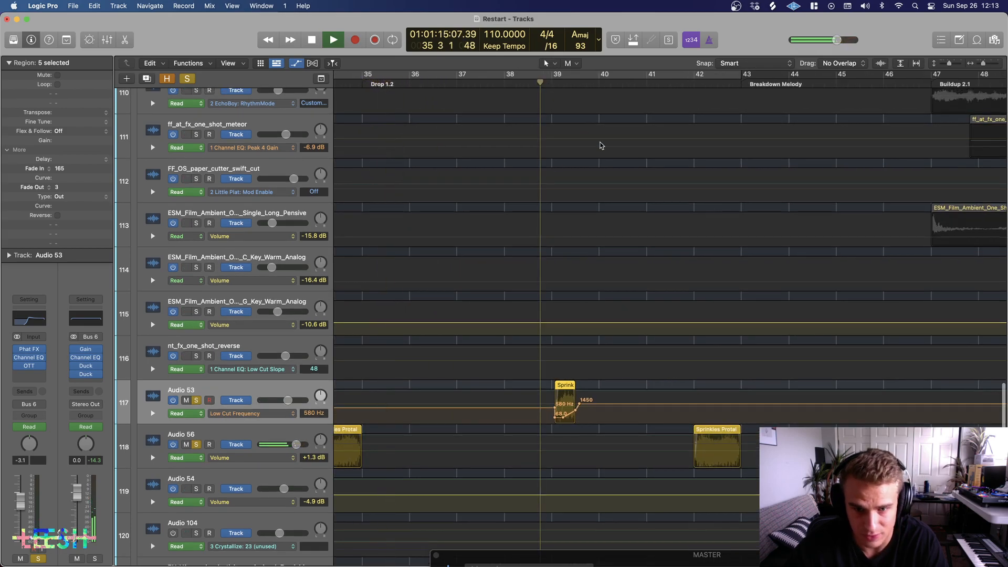
scroll(689, 256, "down", 10)
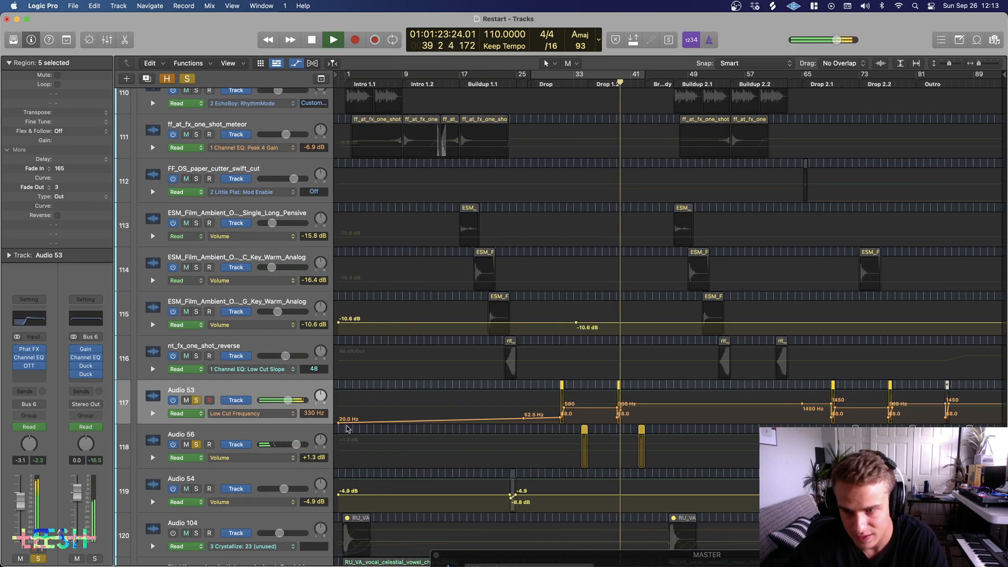
Step: Clear the solos on Audio 53 and Audio 56 and play the Sprinkles effects in the full mix from bar 30
left_click(196, 444)
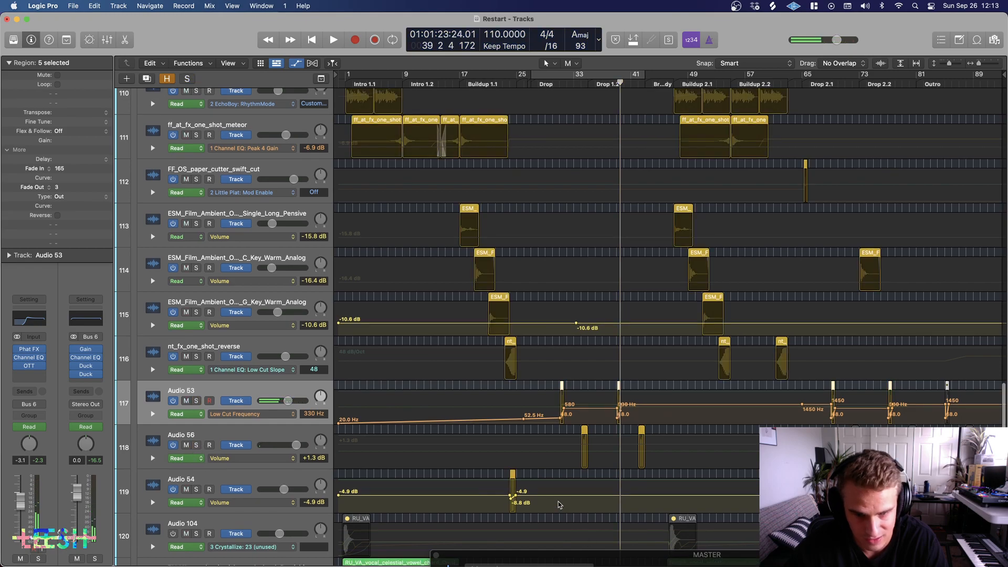
scroll(562, 508, "down", 5)
left_click(549, 85)
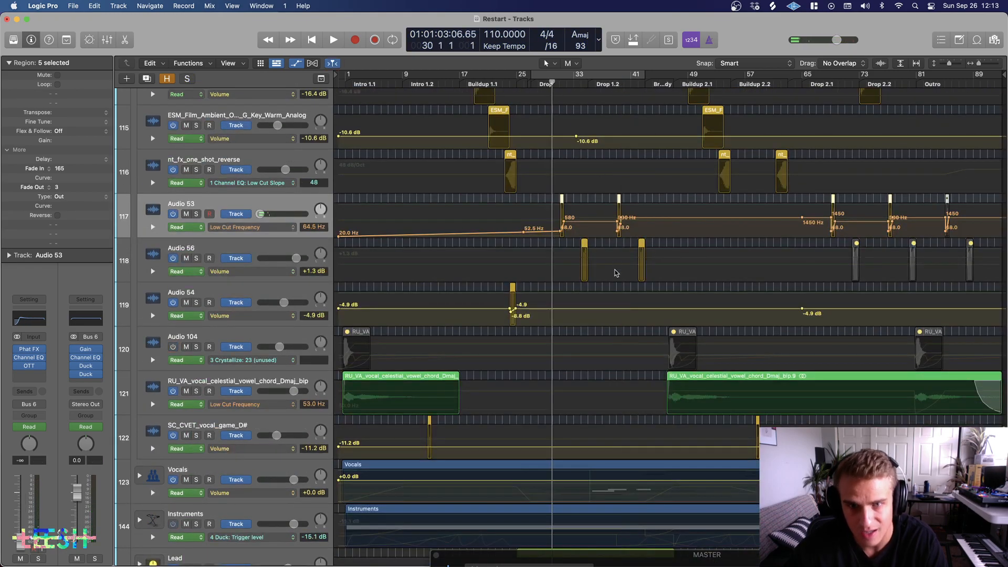
key("space")
scroll(610, 274, "up", 8)
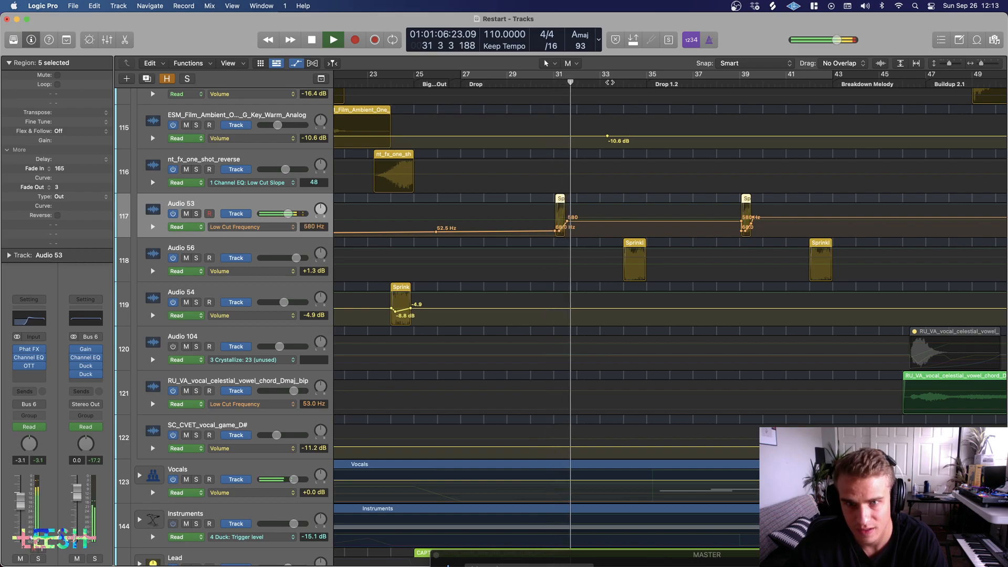
scroll(659, 188, "up", 3)
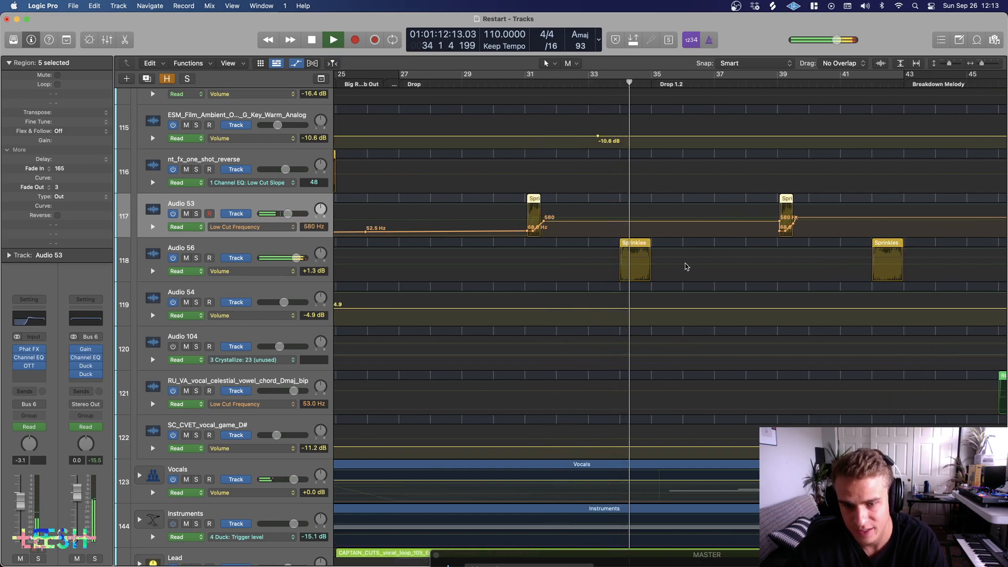
scroll(685, 265, "right", 10)
scroll(685, 265, "down", 5)
key("space")
Step: Bring the Ozone 8 window back into view, show its Dynamics module and play the drop from around bar 33
left_click_drag(701, 555, 701, 132)
left_click(597, 218)
key("space")
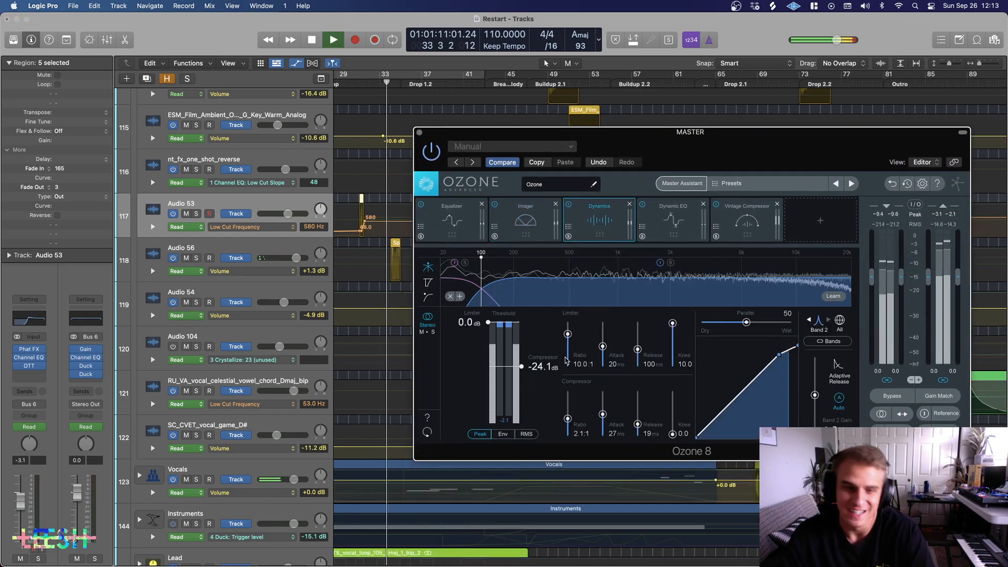
key("space")
Step: Select the MASTER track and replay from around bar 33 to examine the bands in Ozone 8's Dynamics module
scroll(230, 210, "down", 5)
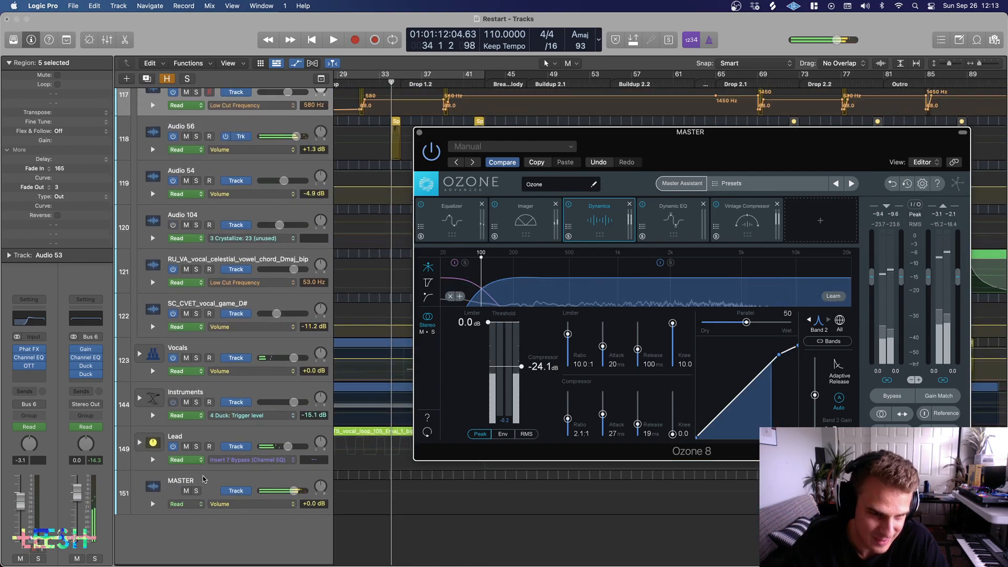
left_click(203, 480)
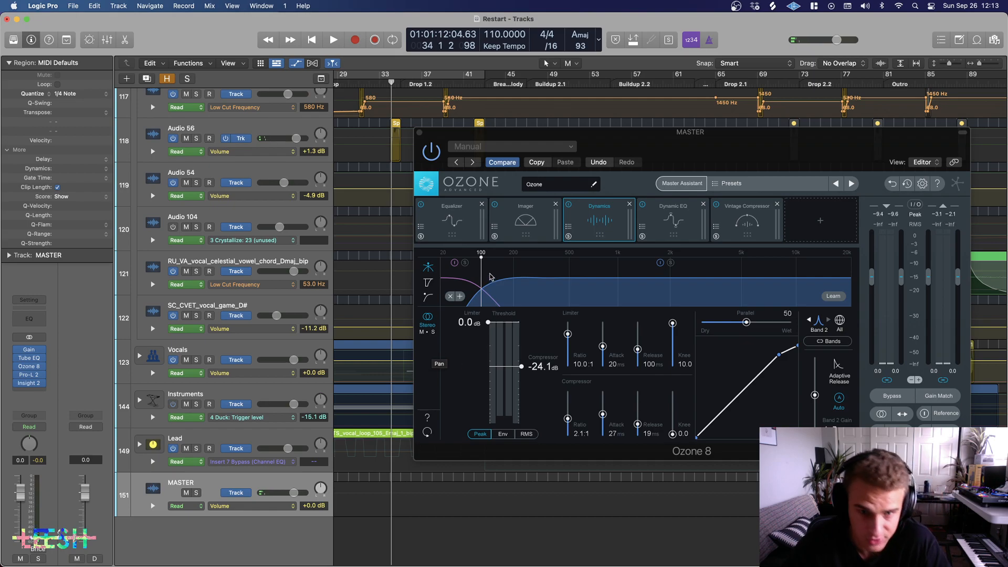
key("space")
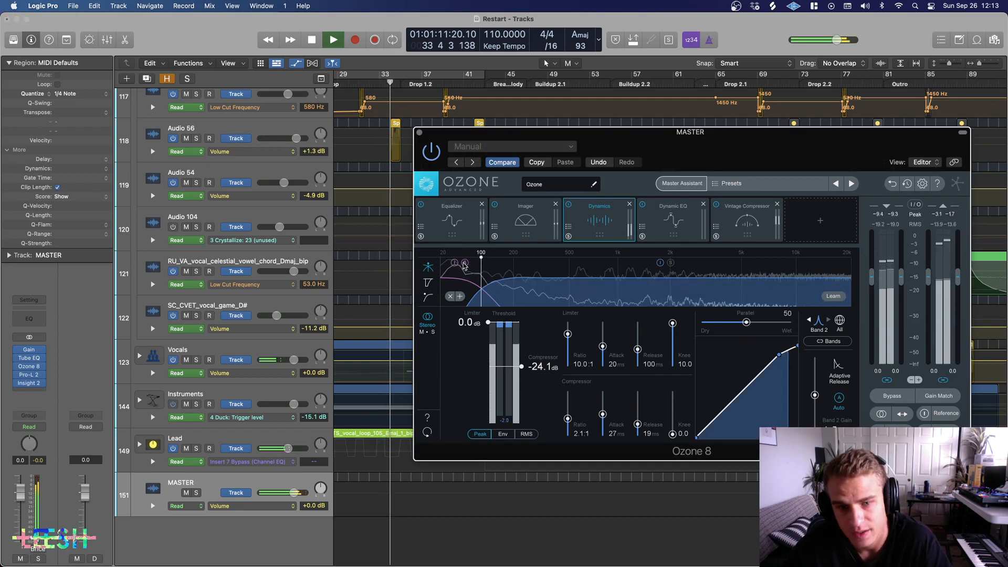
Step: Examine Band 1 of Ozone 8's Dynamics module during playback, stop, and show the Dynamic EQ module
left_click(469, 297)
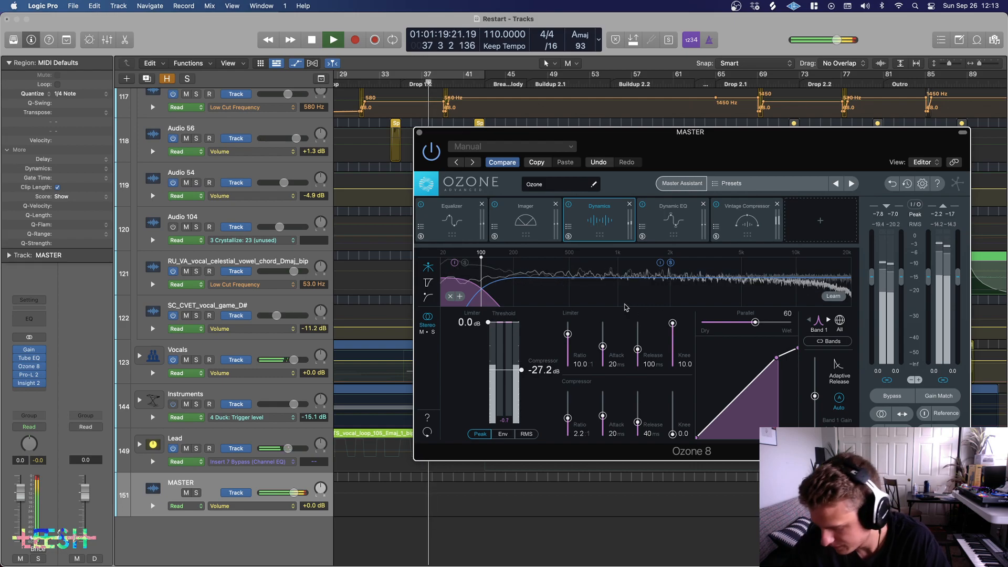
key("space")
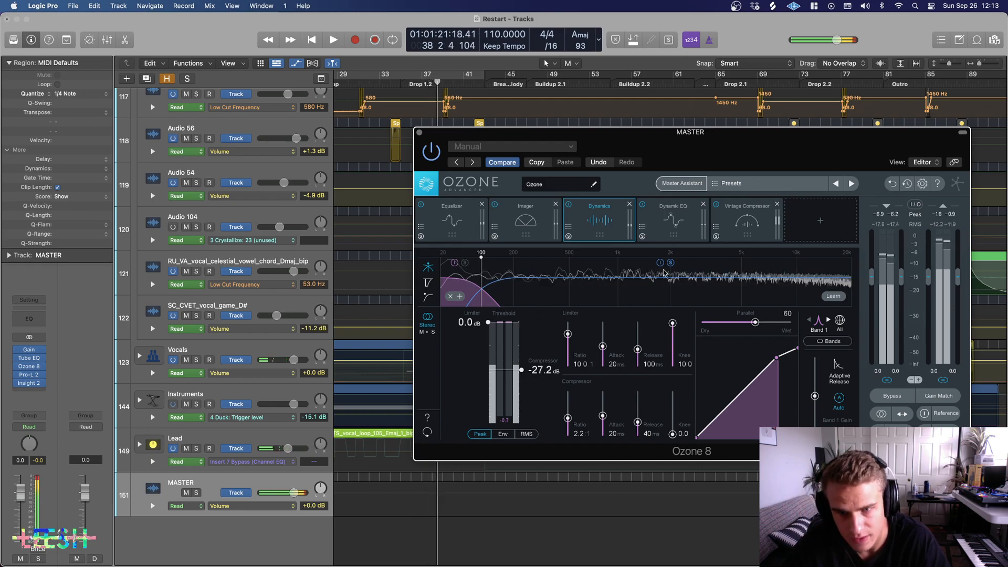
left_click(675, 213)
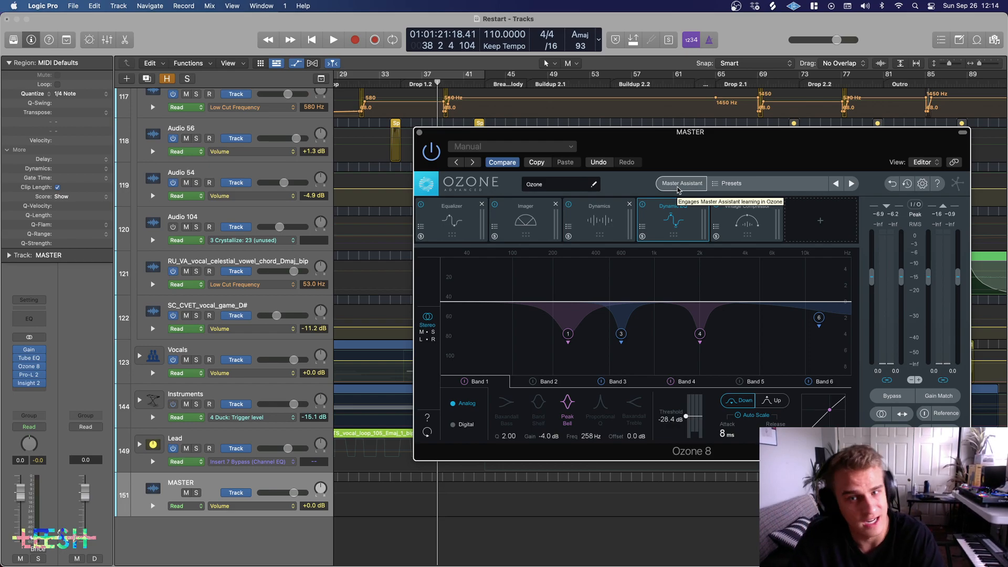
Step: Show Ozone 8's Vintage Compressor module and examine it while playing the drops from around bars 33 and 65
left_click(746, 219)
key("space")
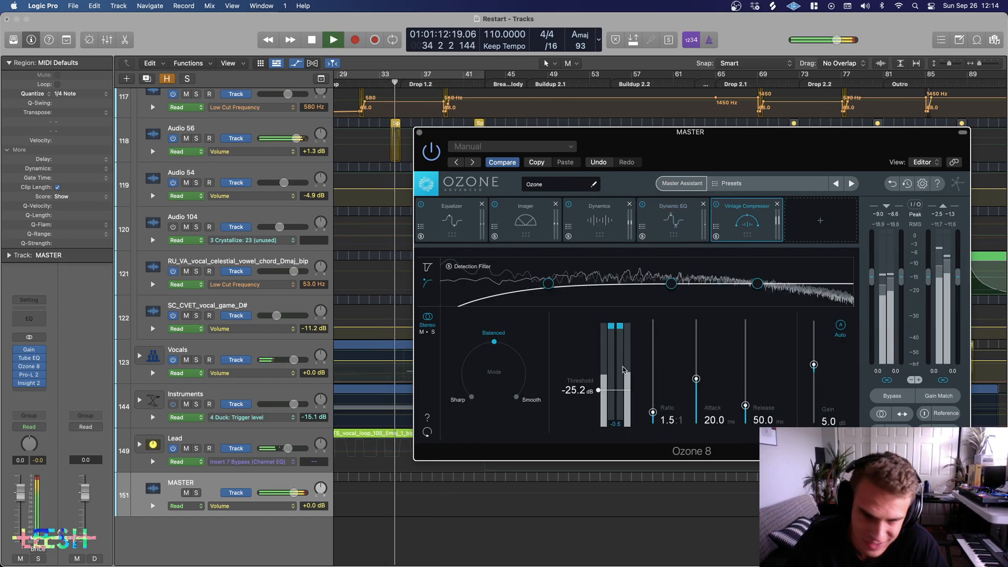
scroll(769, 105, "right", 1)
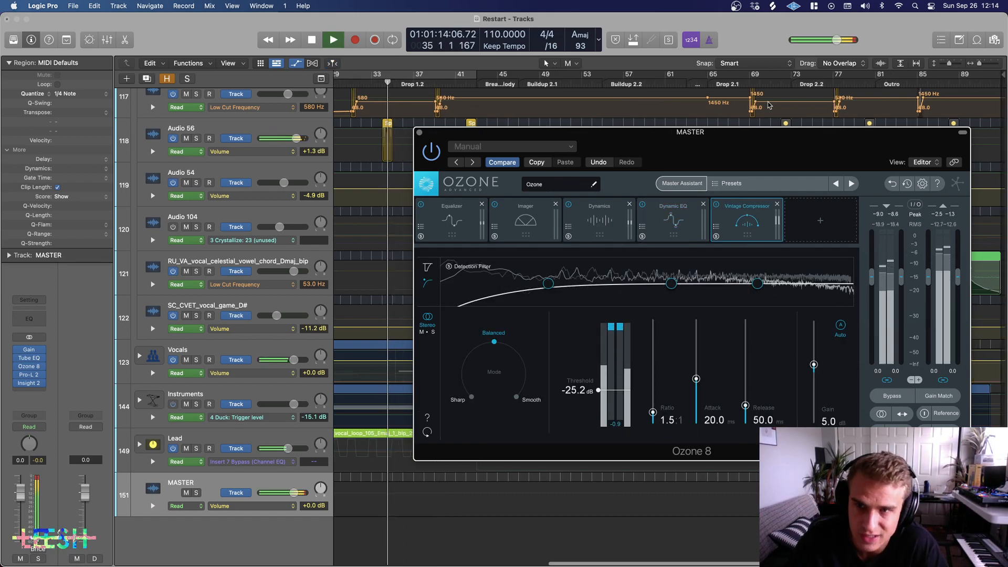
left_click(713, 76)
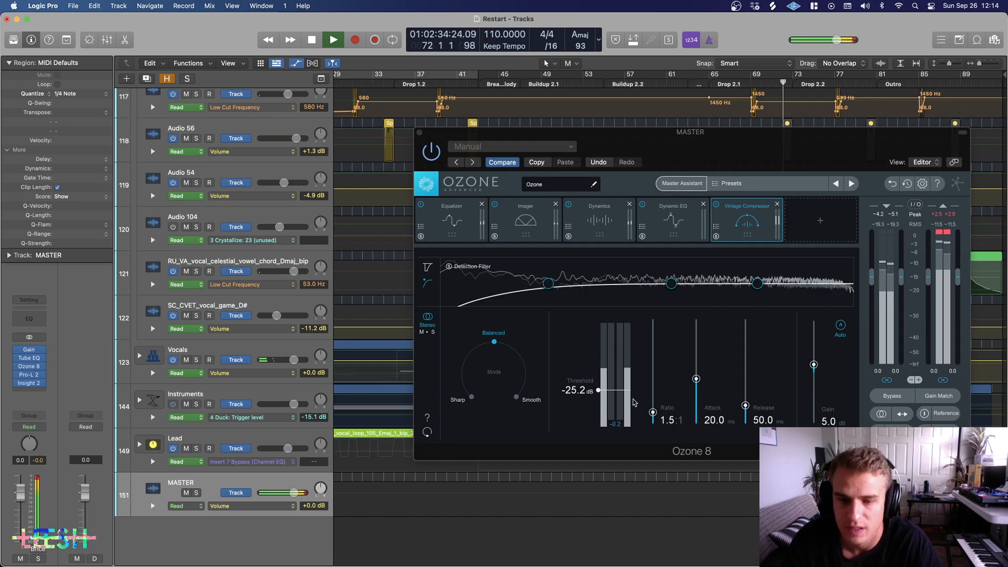
key("space")
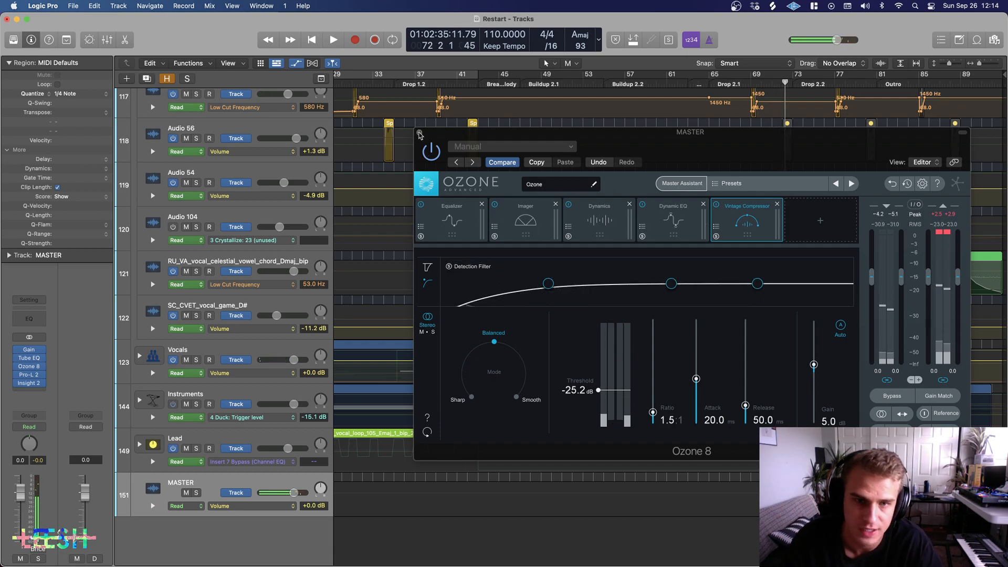
Step: Close Ozone 8, open Pro-L 2 on the MASTER channel and play from around bar 65 to examine its limiting
left_click(420, 134)
left_click(28, 375)
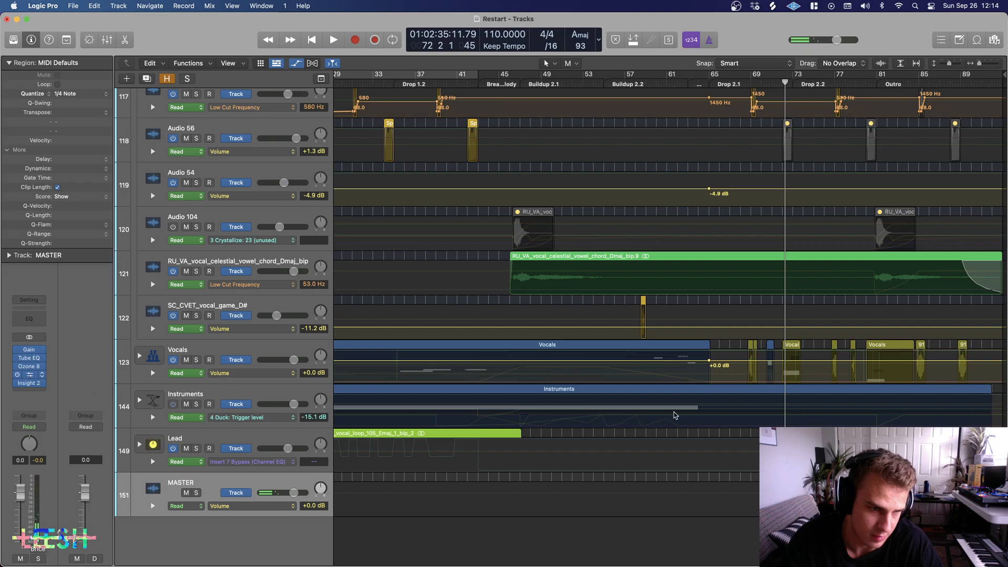
key("space")
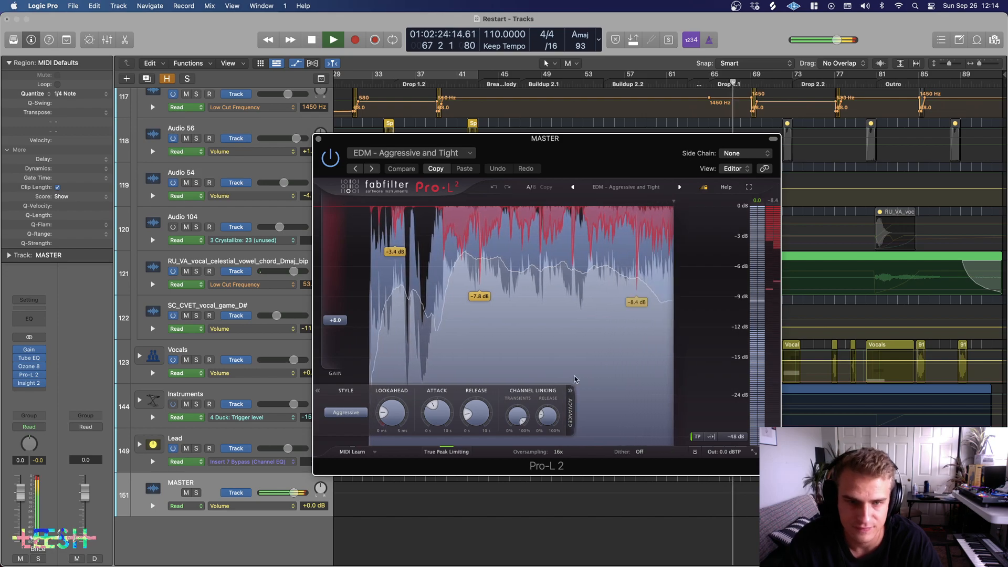
Step: Stop playback, browse Pro-L 2's Loud presets and close the limiter
left_click(626, 188)
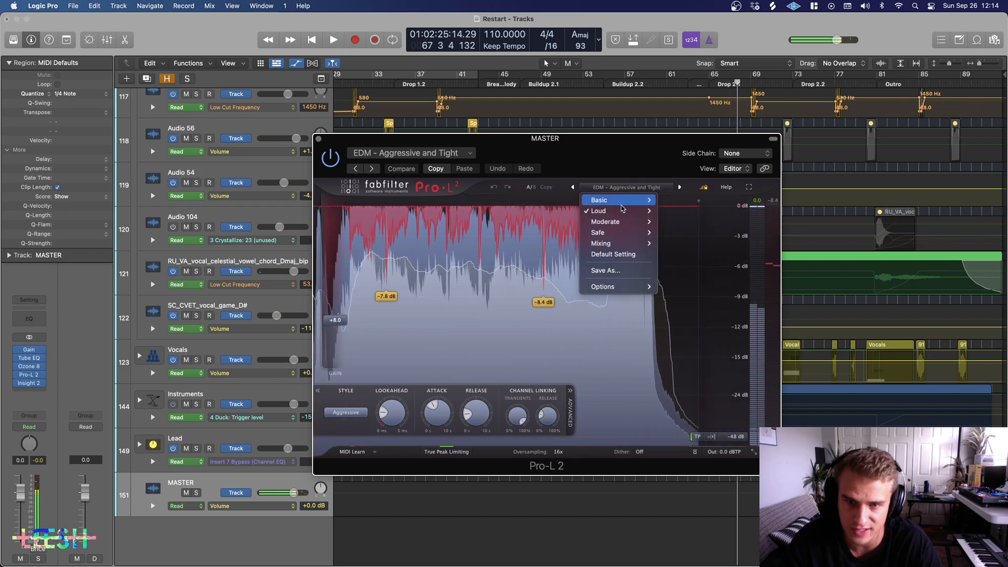
mouse_move(630, 210)
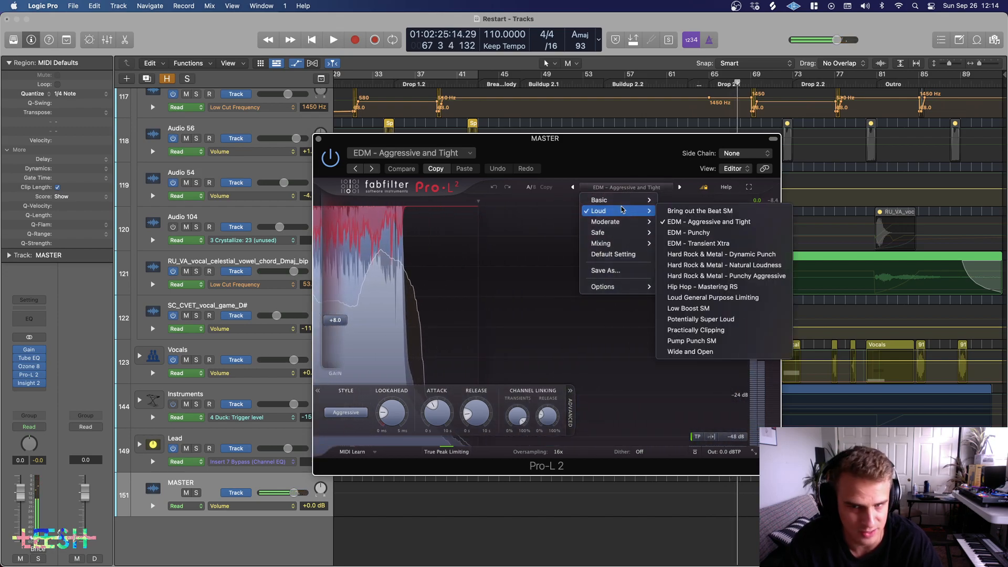
left_click(716, 330)
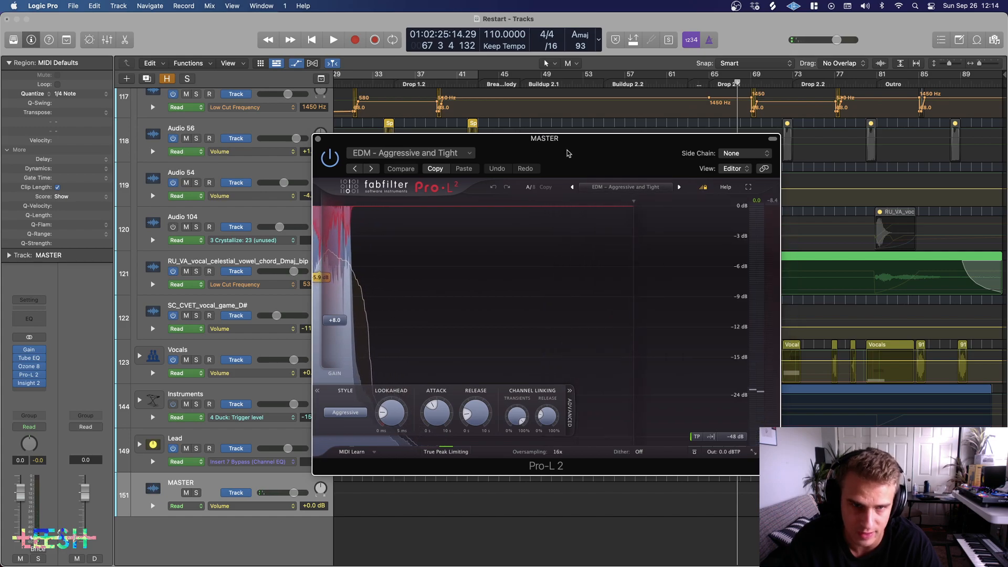
left_click(318, 138)
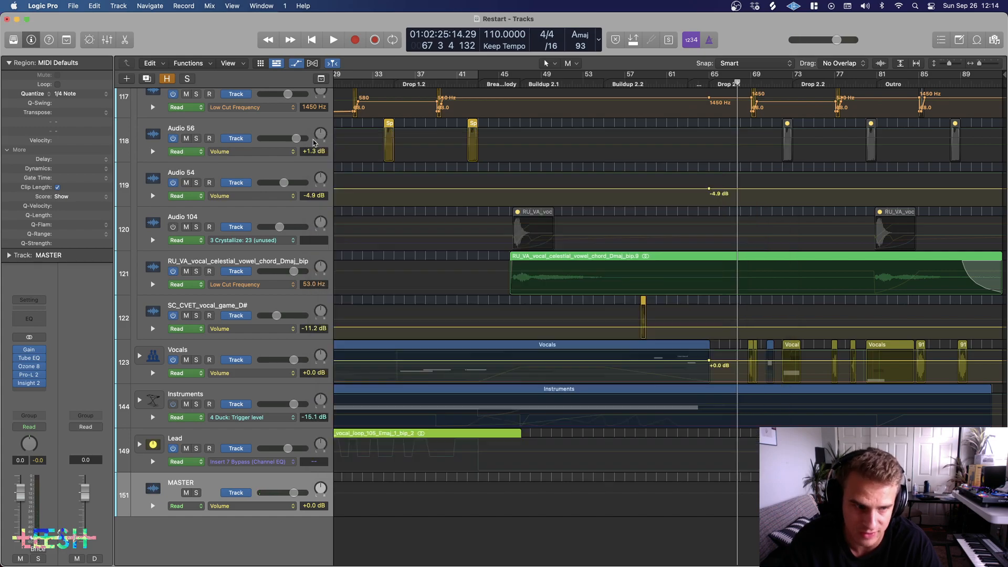
Step: Insert the Waves IMPusher plug-in in stereo between Pro-L 2 and Insight 2 on the MASTER channel
left_click(29, 391)
mouse_move(94, 546)
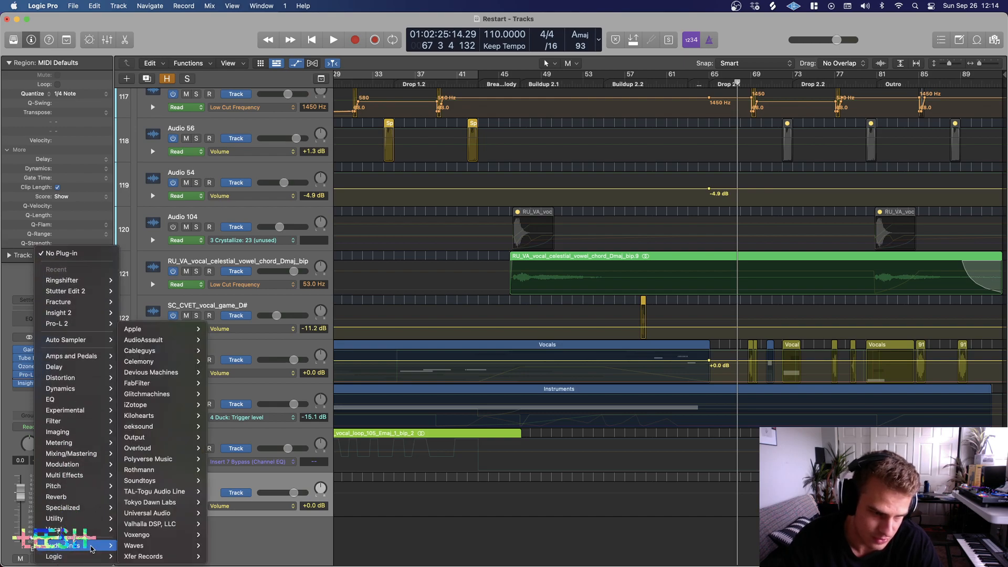
mouse_move(136, 547)
mouse_move(243, 549)
left_click(291, 546)
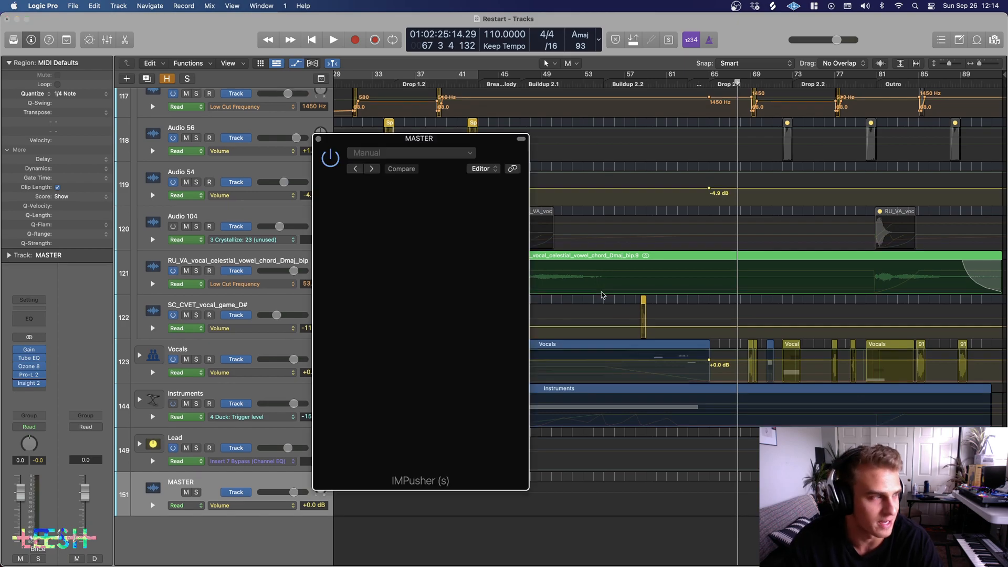
Step: Try IMPusher's Push and Magic controls and toggle its mode between Clip and Limit
left_click(487, 388)
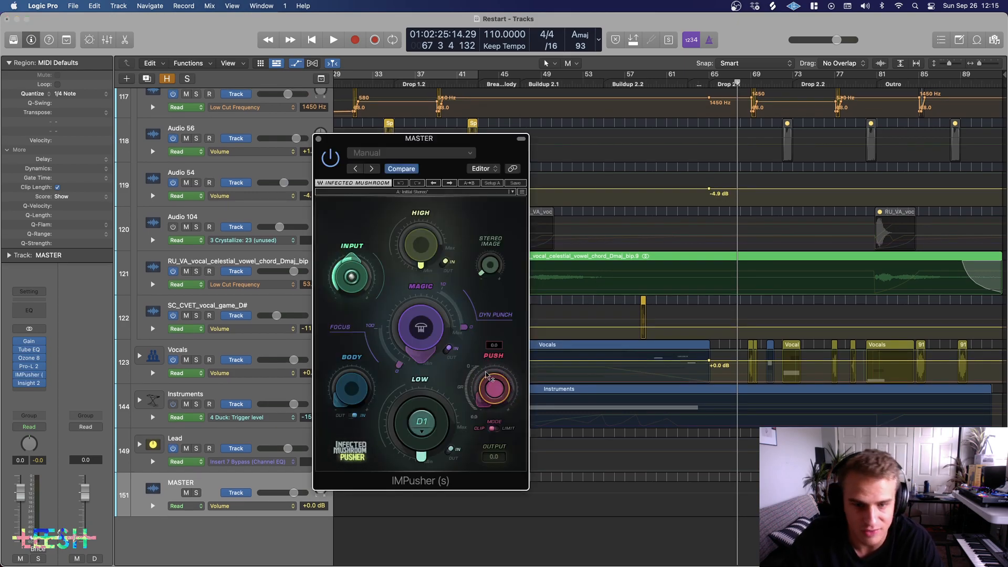
left_click(491, 430)
left_click(491, 429)
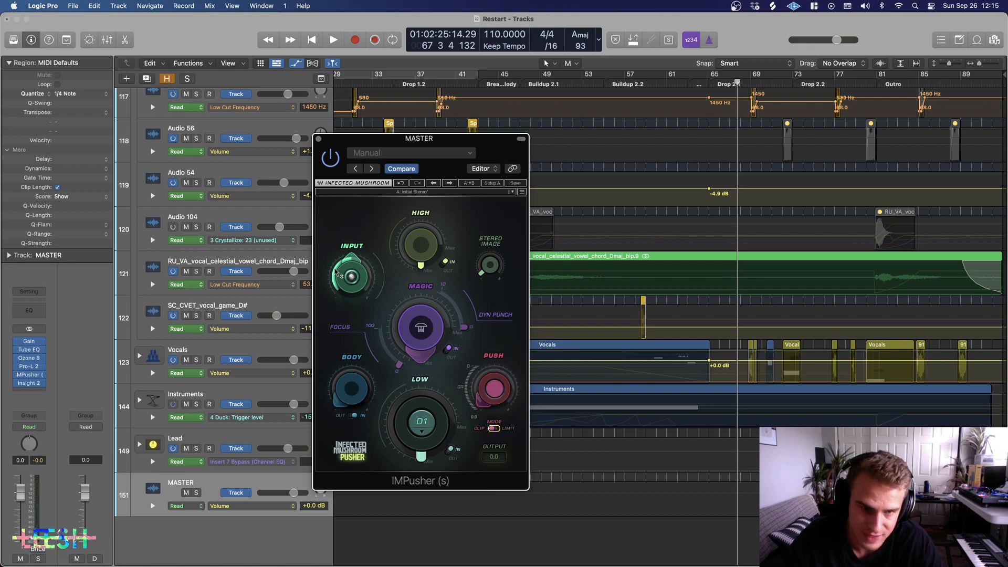
mouse_move(415, 342)
left_mouse_down()
mouse_move(414, 294)
mouse_move(415, 357)
left_mouse_up()
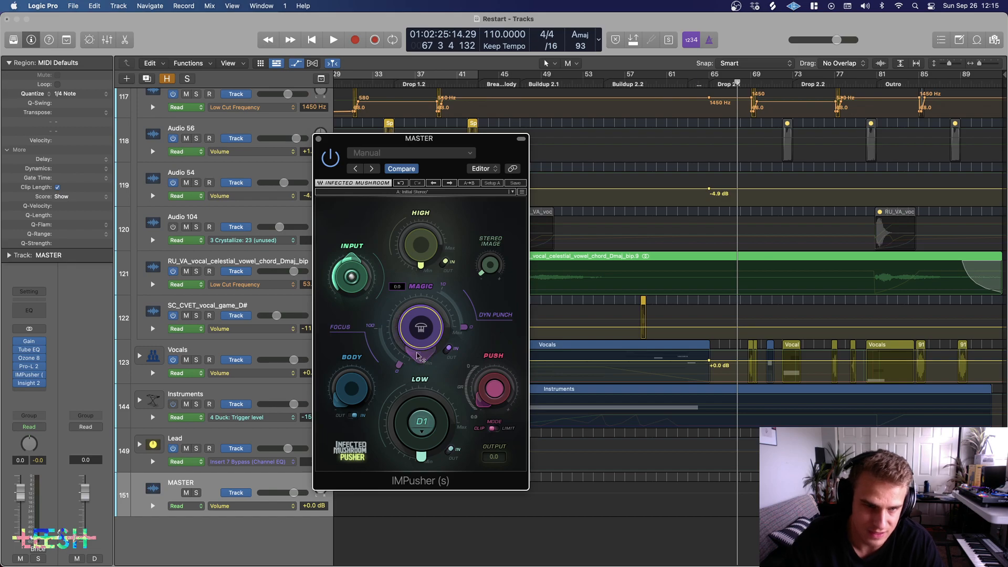
Step: Close IMPusher and remove it from the MASTER channel
left_click(318, 140)
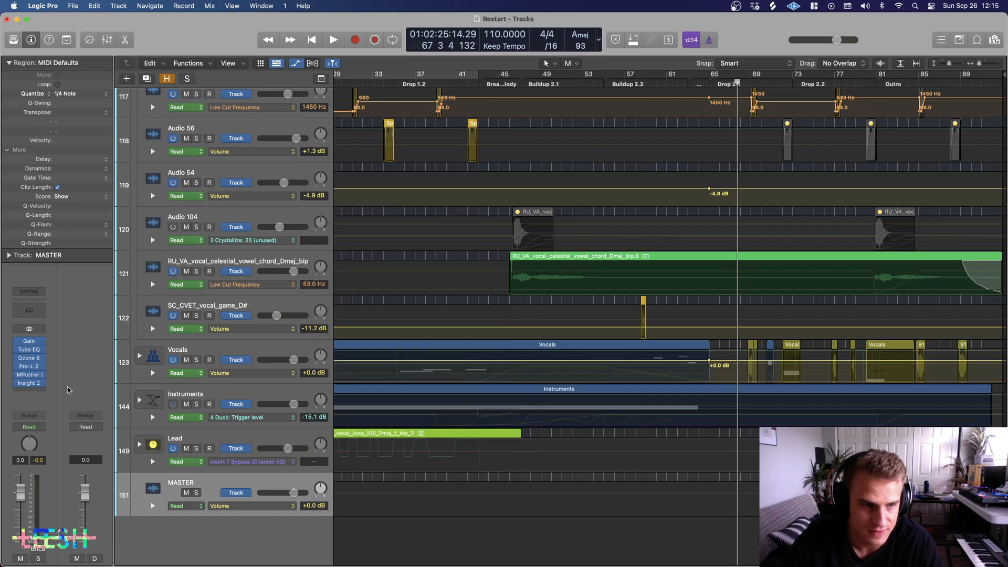
left_click(39, 374)
left_click(65, 254)
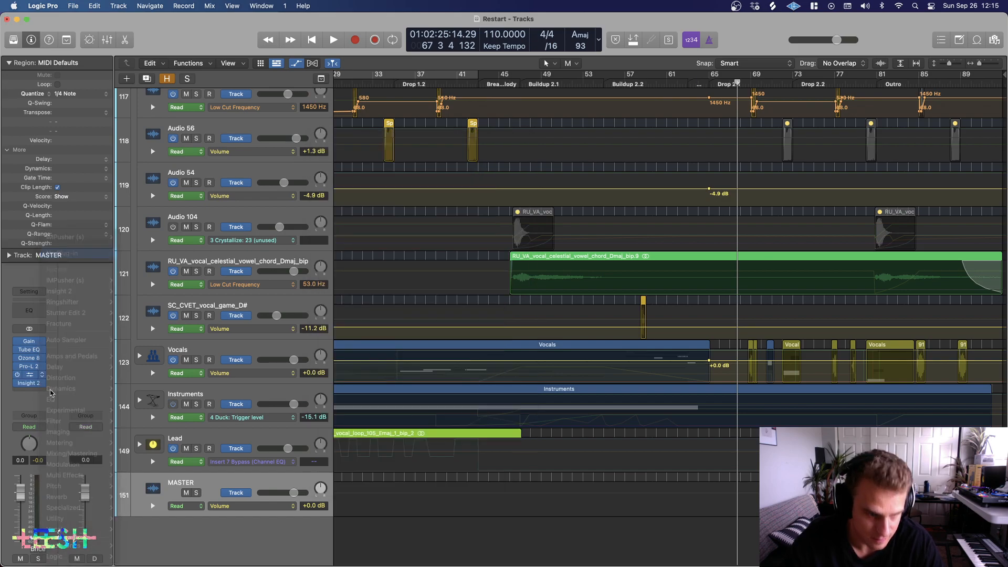
Step: Open Insight 2 on the MASTER channel, play Drop 2.1 to check loudness and levels, and close it
key("space")
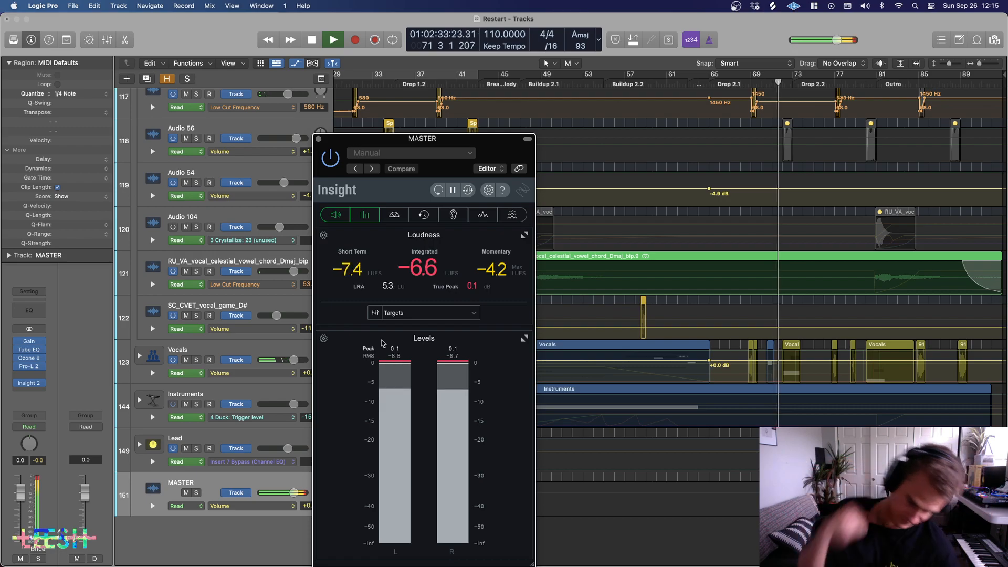
key("space")
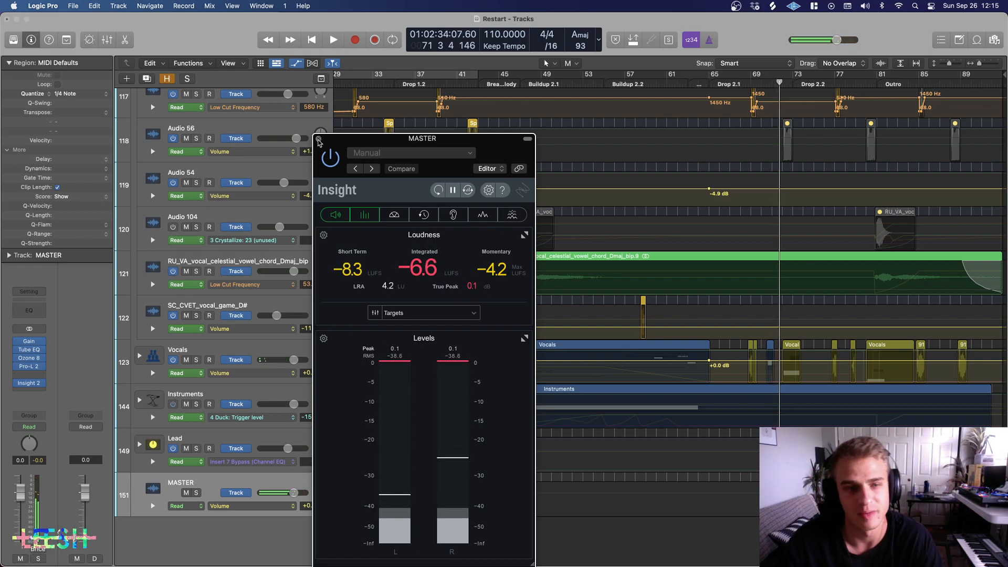
left_click(318, 139)
Step: Delete the 20.0 Hz automation point at the start of the Low Cut Frequency lane on Audio 53
scroll(601, 407, "down", 5)
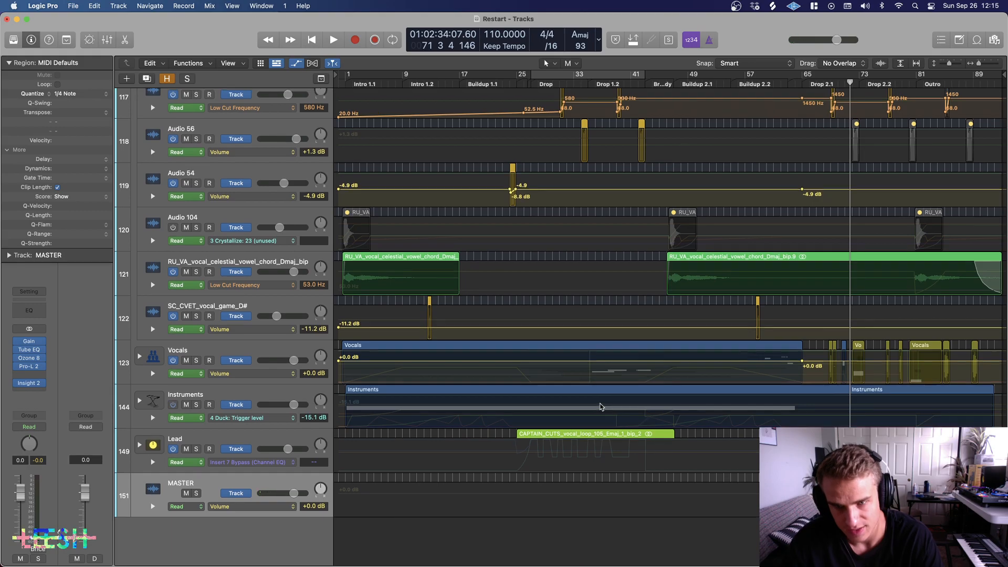
scroll(601, 407, "up", 8)
scroll(601, 407, "up", 3)
scroll(601, 407, "down", 12)
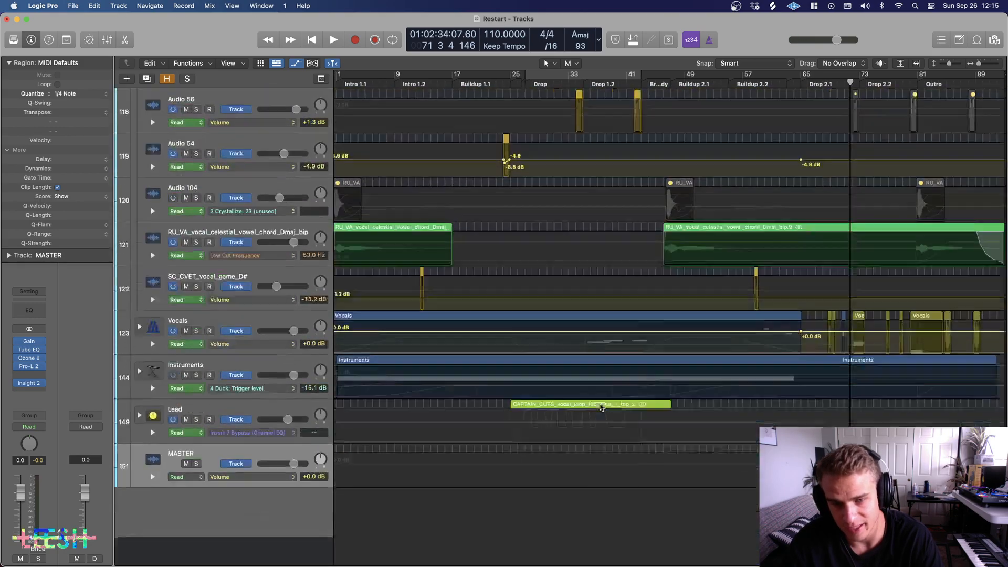
scroll(588, 378, "up", 2)
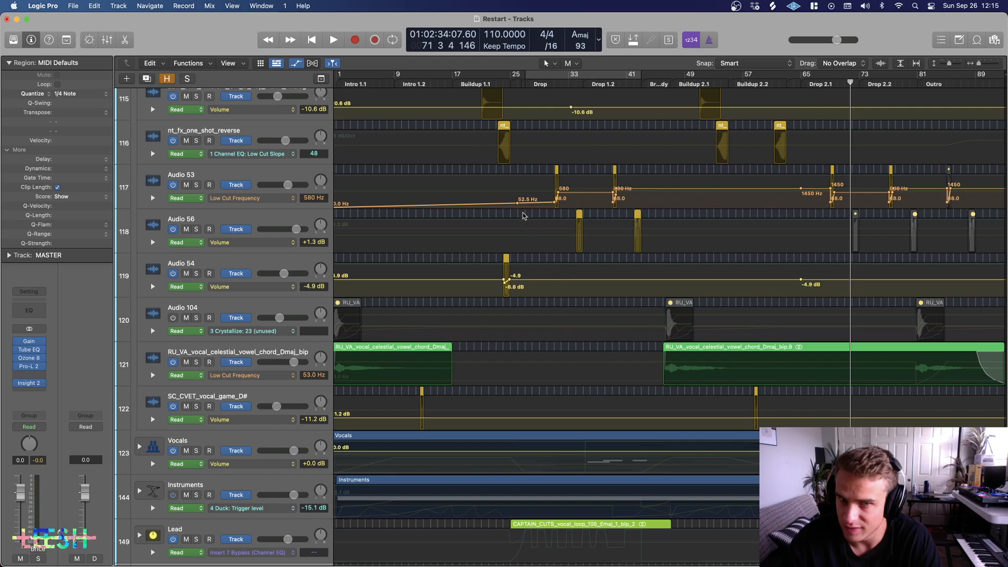
scroll(399, 210, "left", 2)
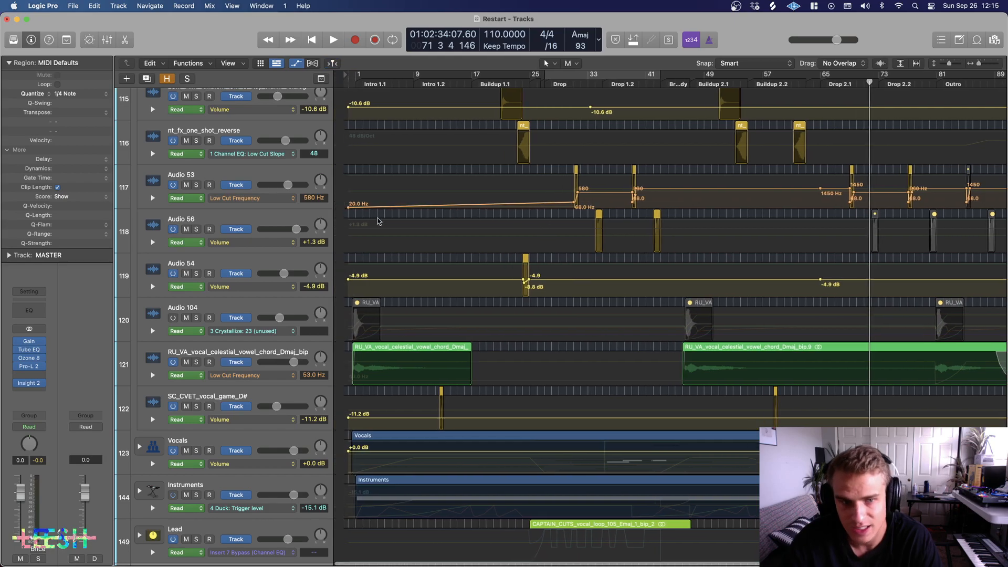
double_click(339, 209)
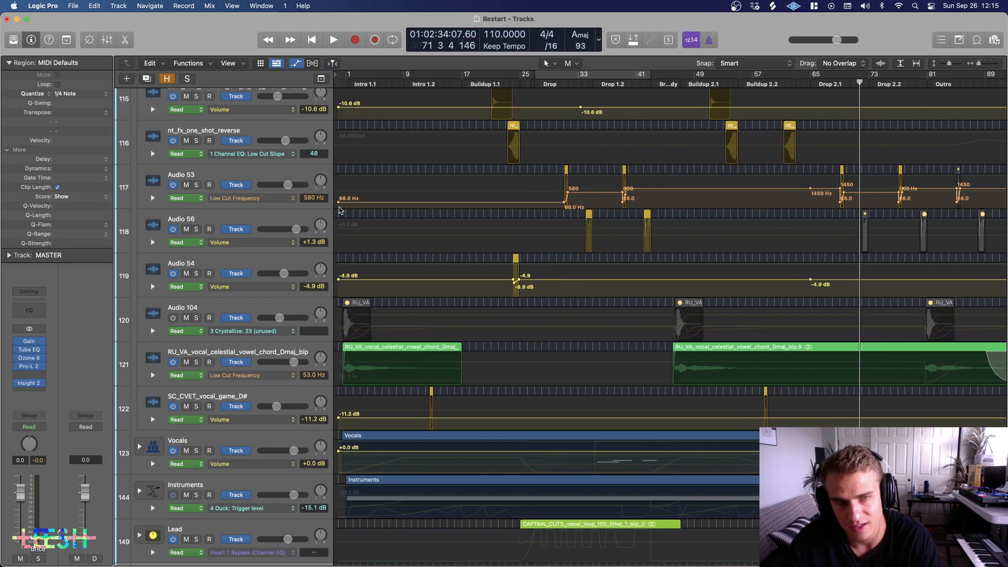
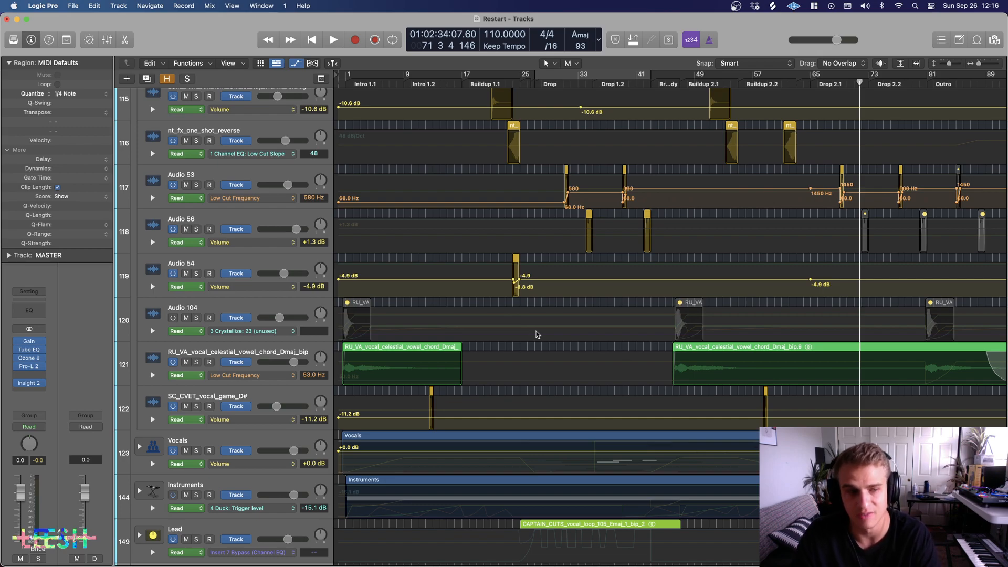
Step: Insert the Experimental plug-in Portal between Pro-L 2 and Insight 2 on the MASTER channel
left_click(29, 374)
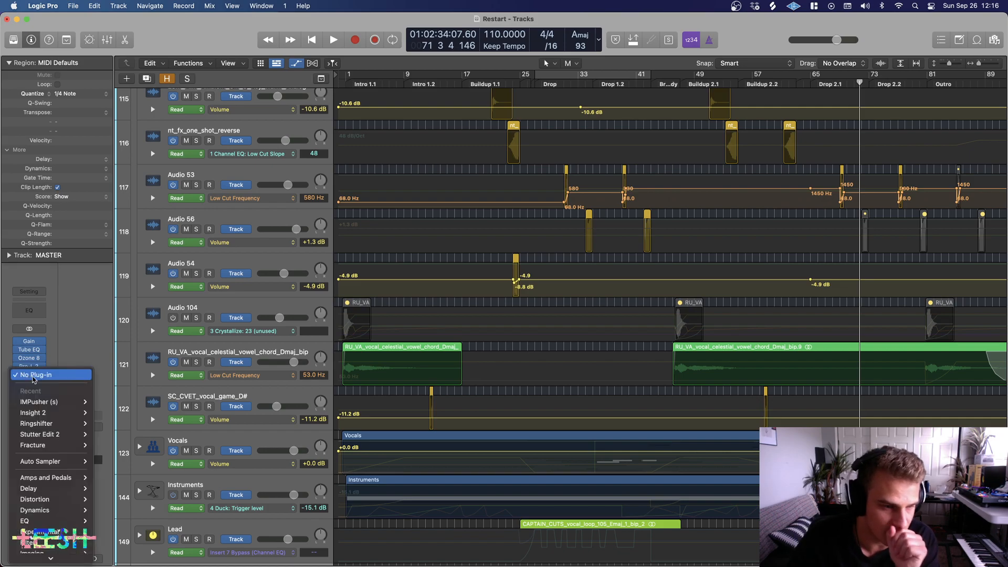
mouse_move(53, 446)
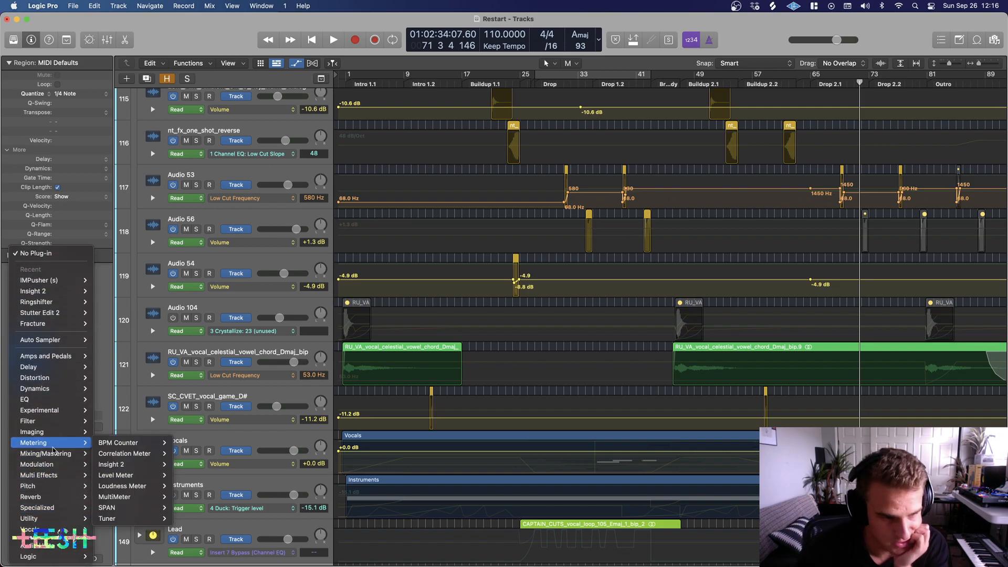
mouse_move(54, 412)
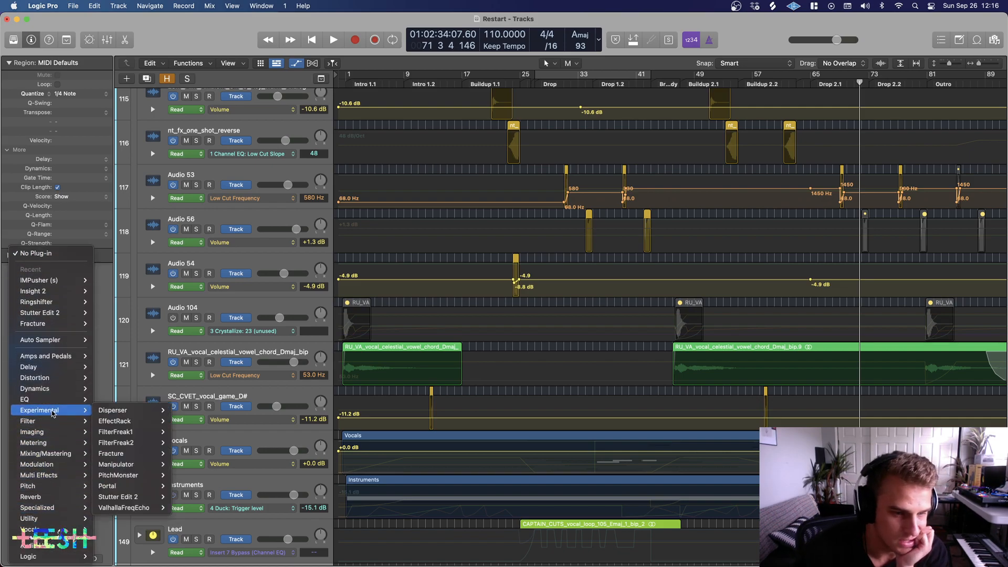
mouse_move(114, 486)
left_click(183, 487)
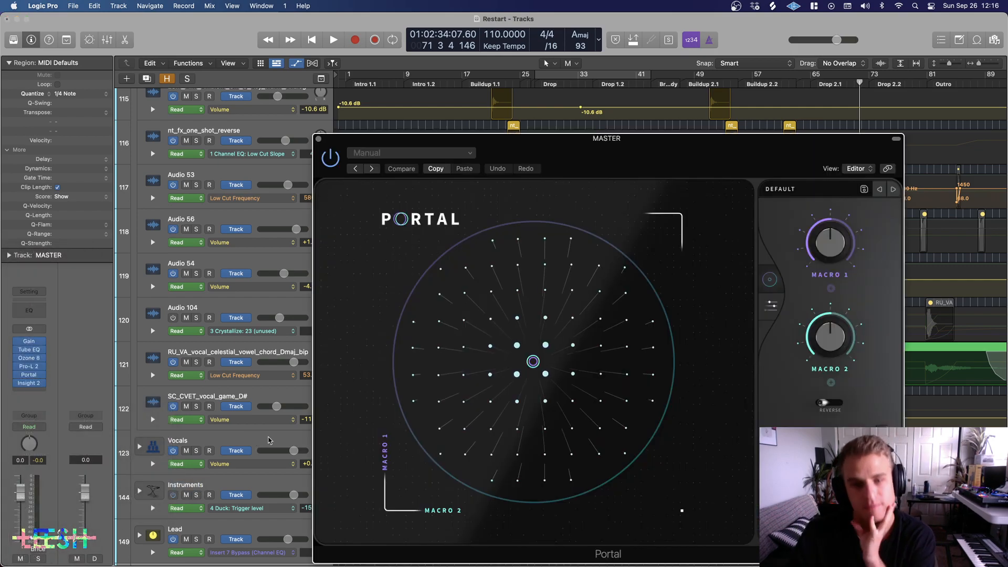
Step: Browse Portal's Favorites presets and close the plug-in
left_click(773, 194)
scroll(414, 394, "down", 5)
left_click(415, 481)
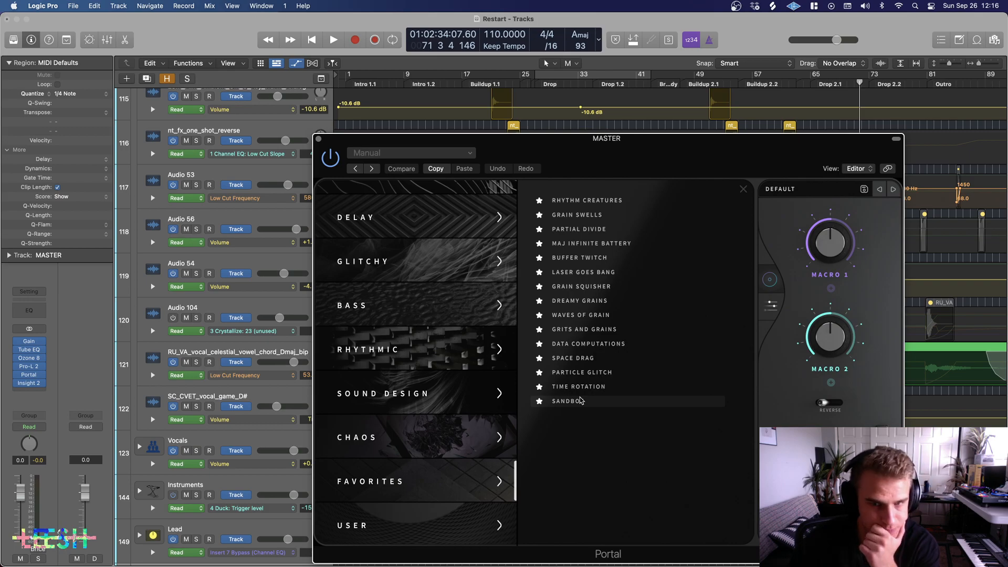
left_click(318, 138)
scroll(528, 385, "down", 3)
scroll(540, 387, "right", 2)
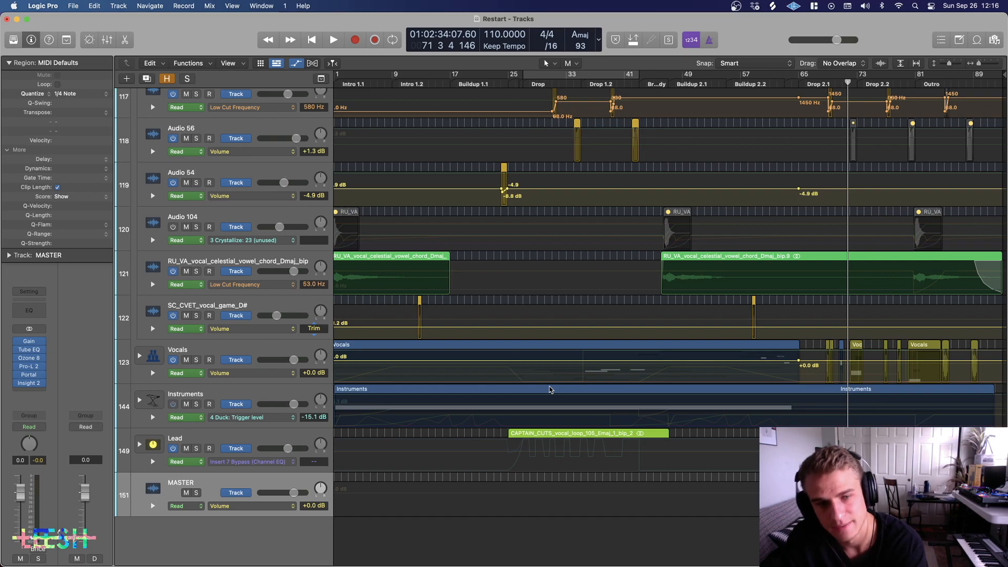
scroll(549, 388, "left", 2)
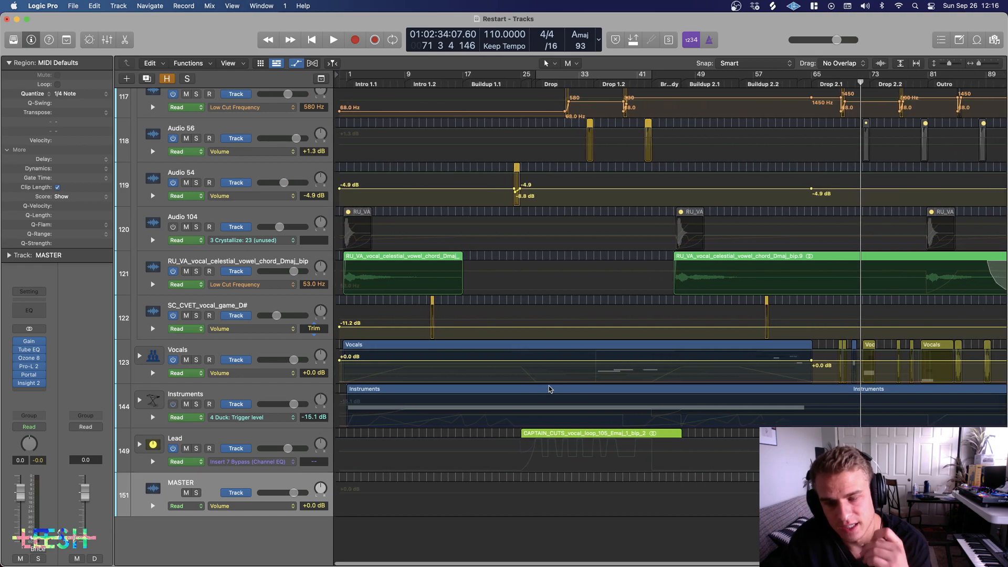
Step: Collapse the FX track stack in the Restart arrangement
scroll(550, 388, "up", 15)
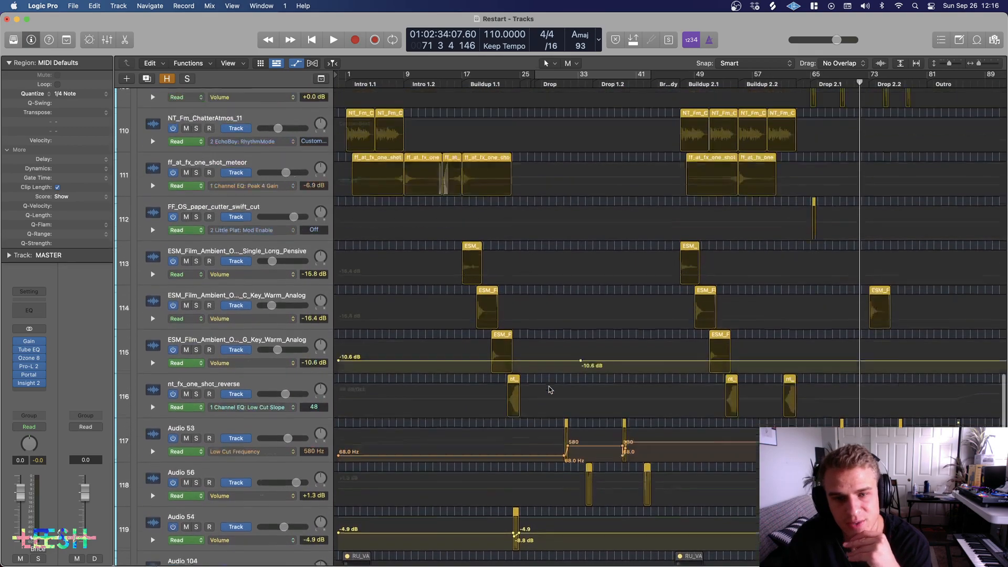
scroll(549, 389, "up", 15)
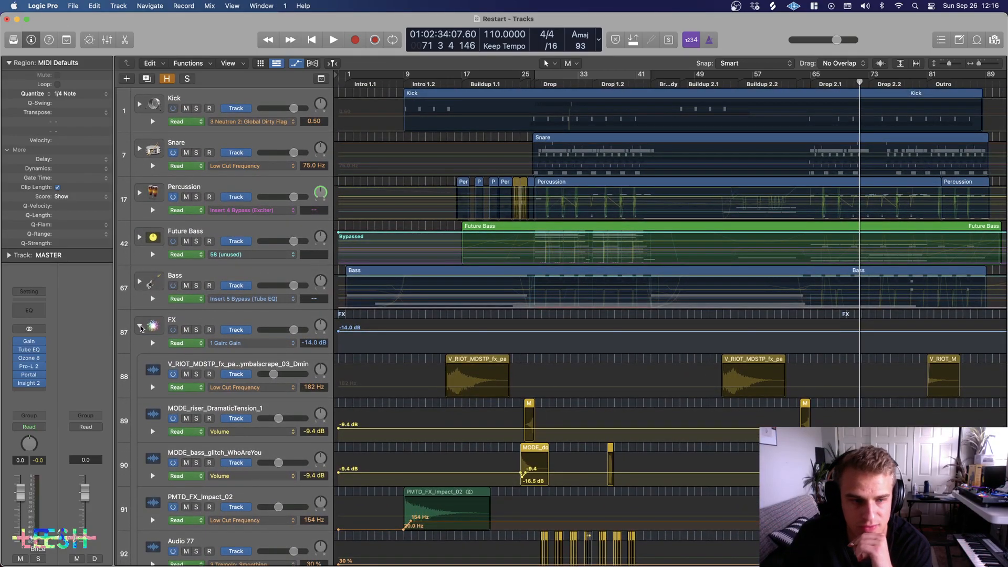
left_click(140, 325)
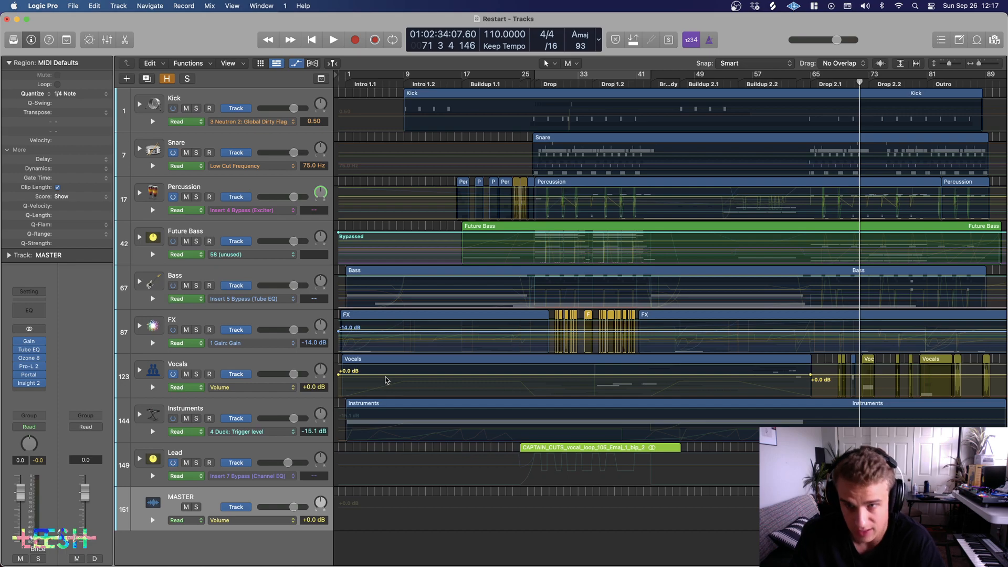
Step: Play the song from just before Drop 2.1, remove Portal from the MASTER channel during playback, and stop
left_click(813, 86)
left_click(803, 85)
key("space")
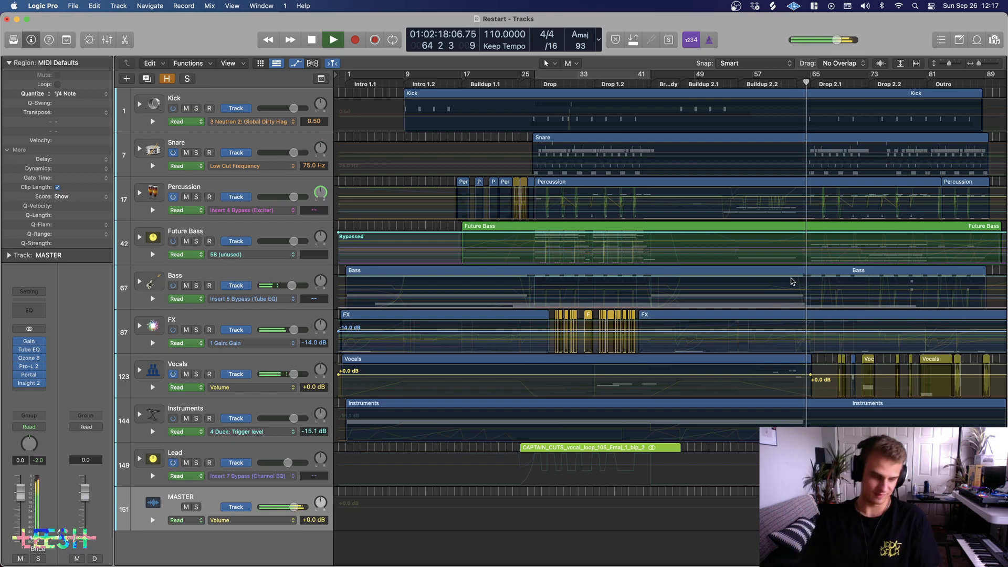
mouse_move(1, 566)
left_click(29, 389)
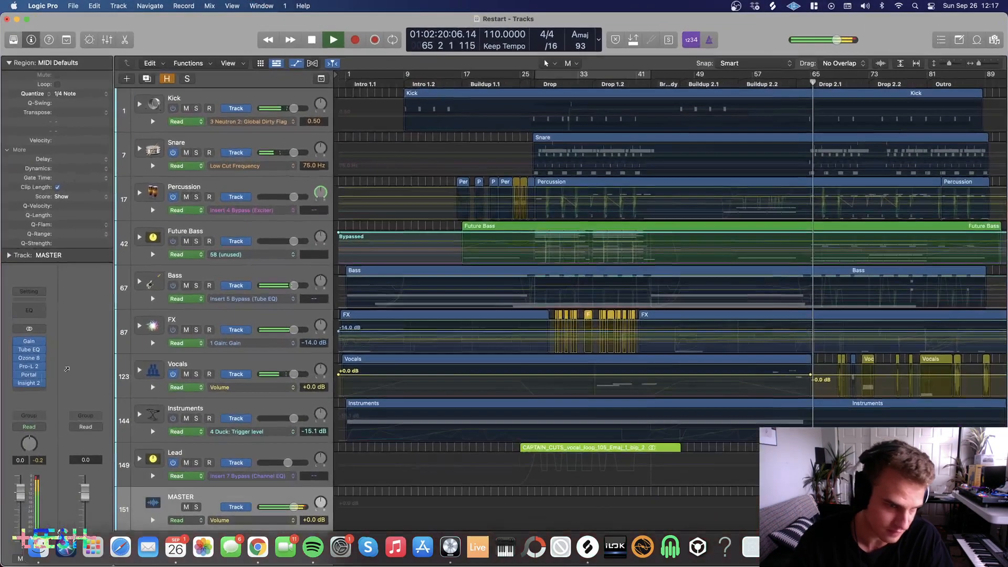
left_click(43, 375)
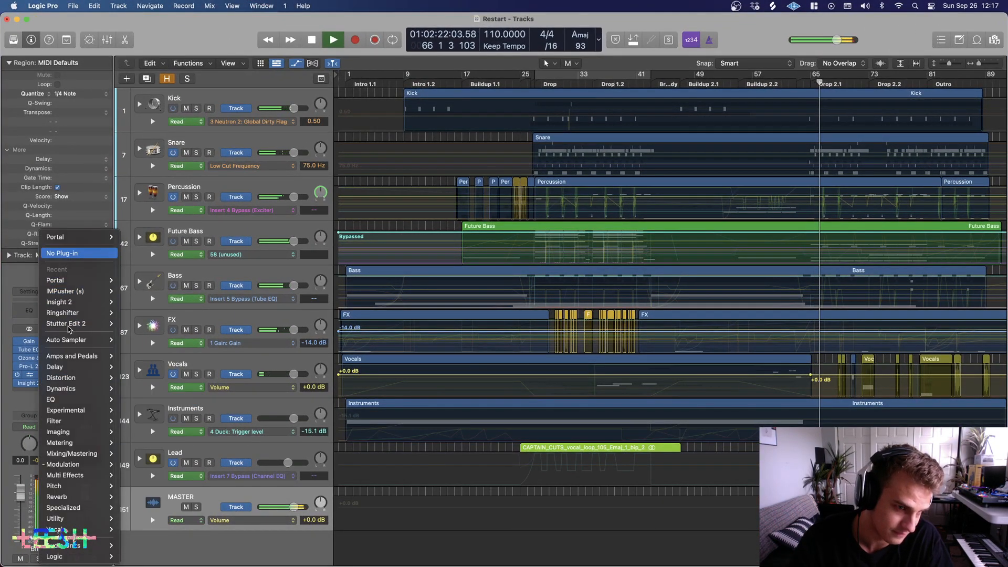
left_click(61, 253)
mouse_move(754, 566)
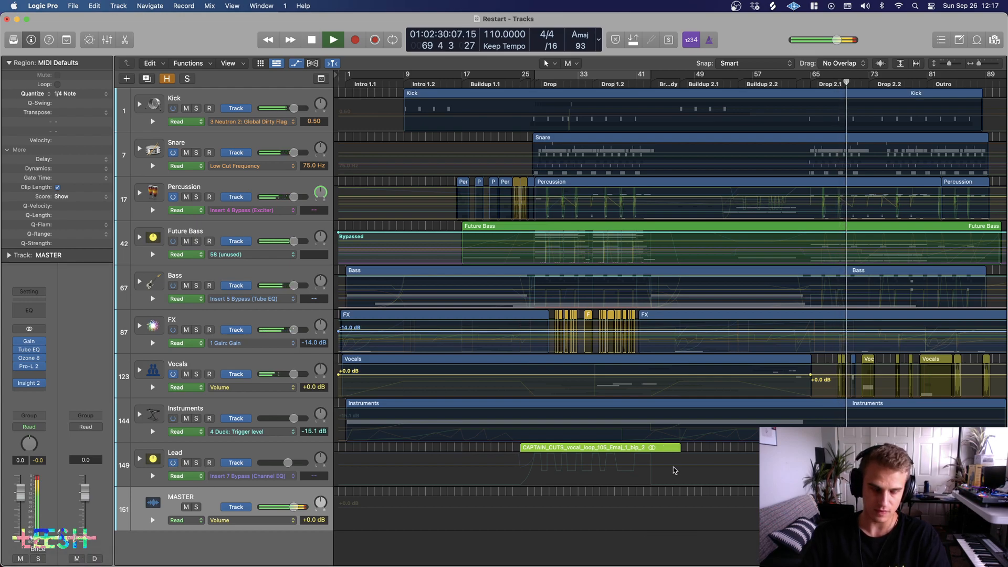
key("space")
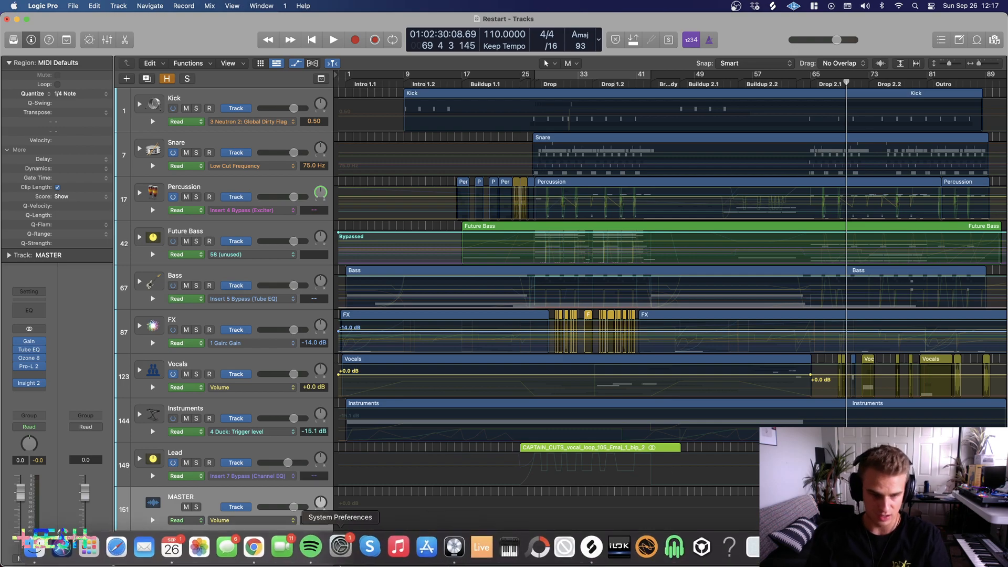
Step: Switch to Spotify and look through the LEESH artist page
left_click(314, 556)
scroll(279, 367, "down", 4)
scroll(367, 405, "up", 4)
scroll(367, 405, "down", 1)
scroll(368, 405, "down", 4)
scroll(367, 402, "up", 5)
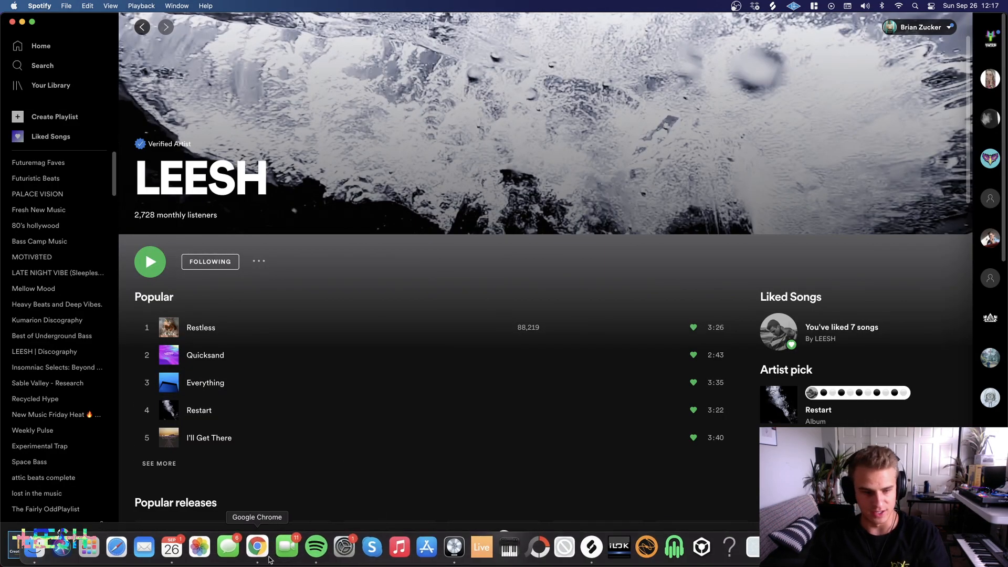
Step: Switch to Chrome, open the LEESH - Restart (Official Music Video) on YouTube and skip to about 2:18
left_click(266, 548)
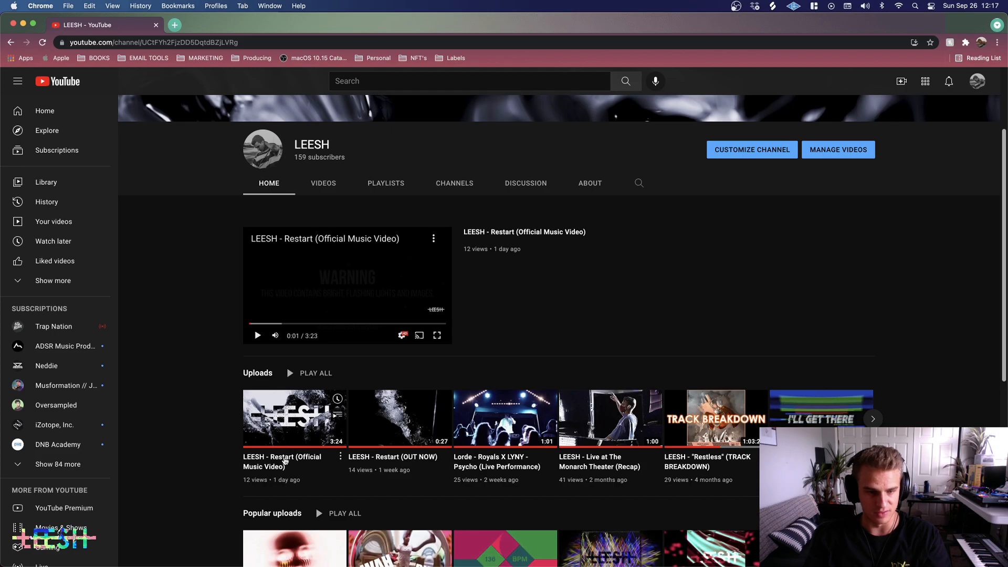
left_click(284, 460)
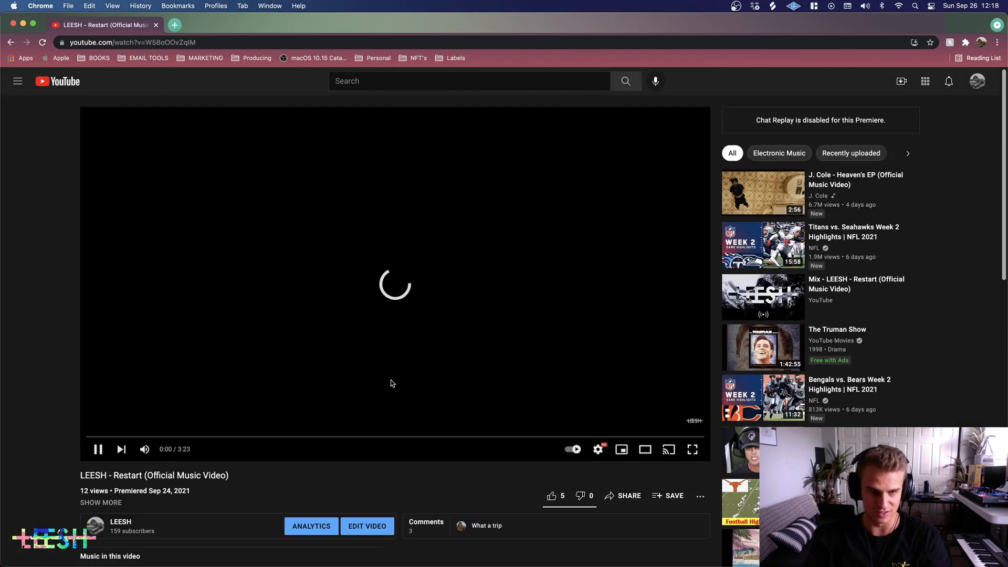
left_click(568, 438)
left_click(554, 437)
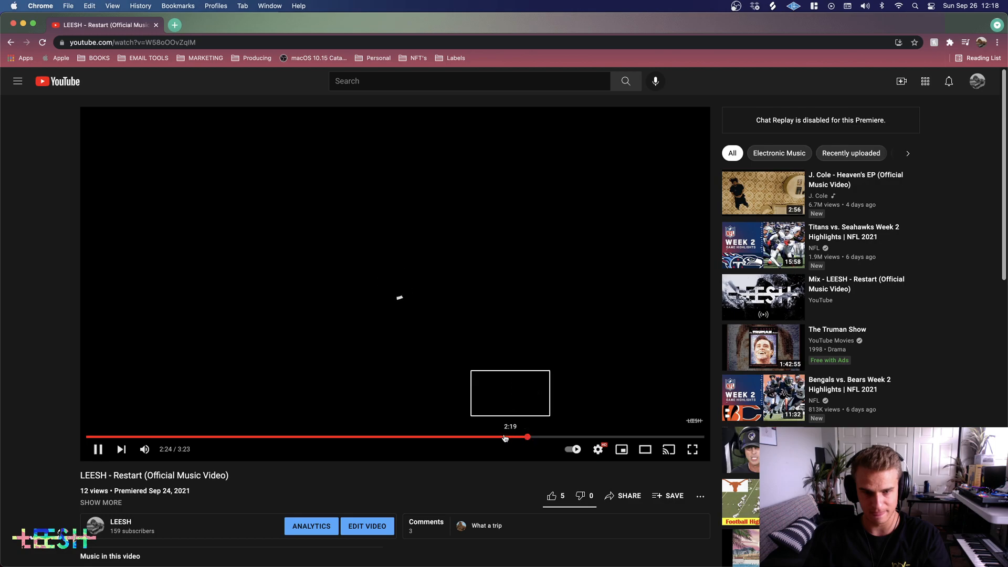
left_click(504, 439)
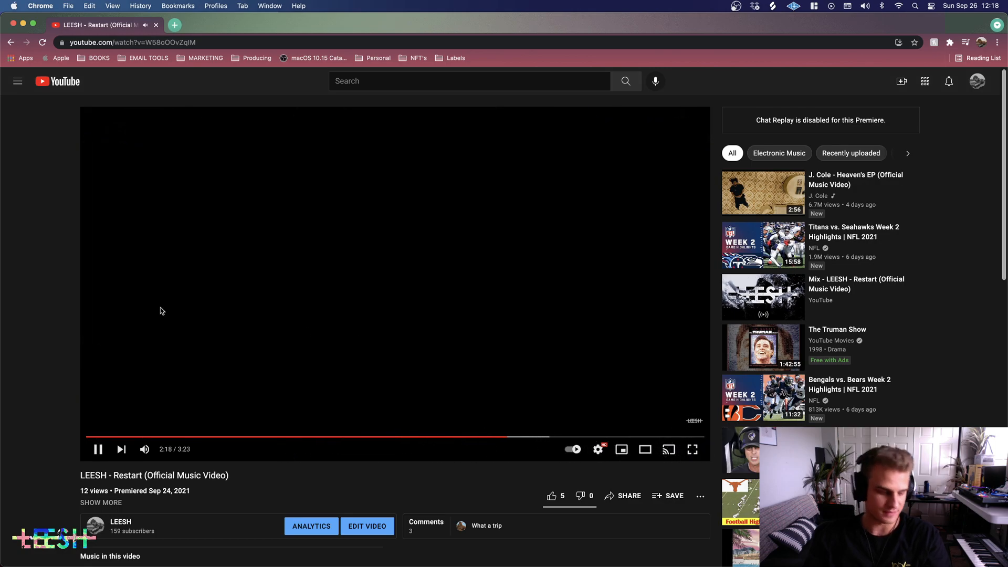
Step: Watch the Restart music video in full screen, leave full screen and return to the Logic Pro project
left_click(692, 449)
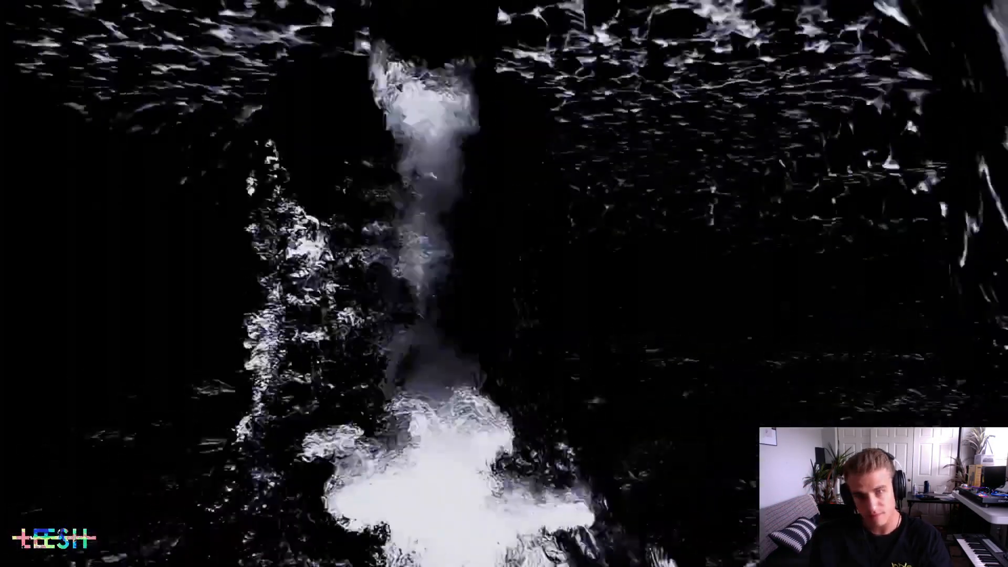
key("Escape")
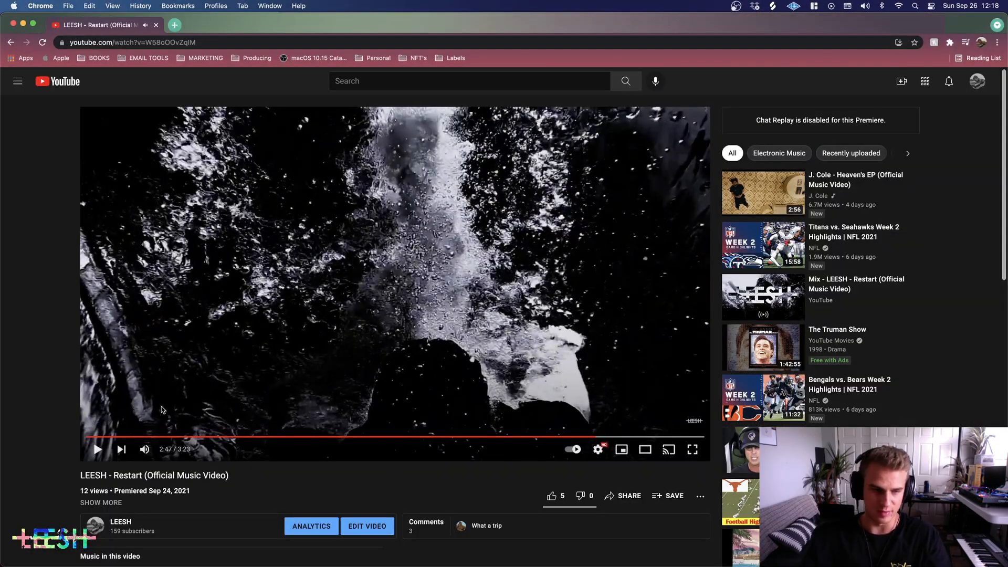
key("ctrl+Up")
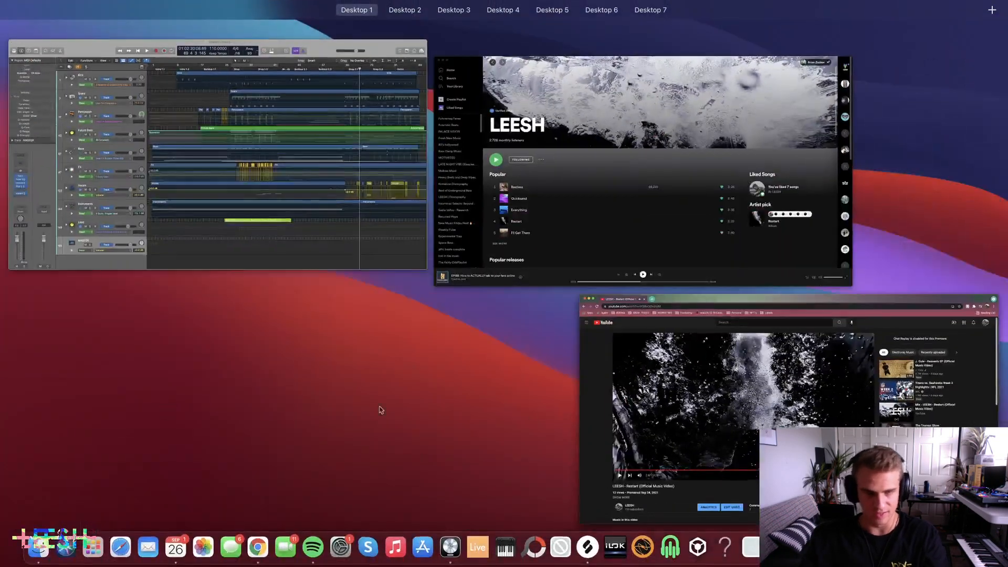
left_click(383, 205)
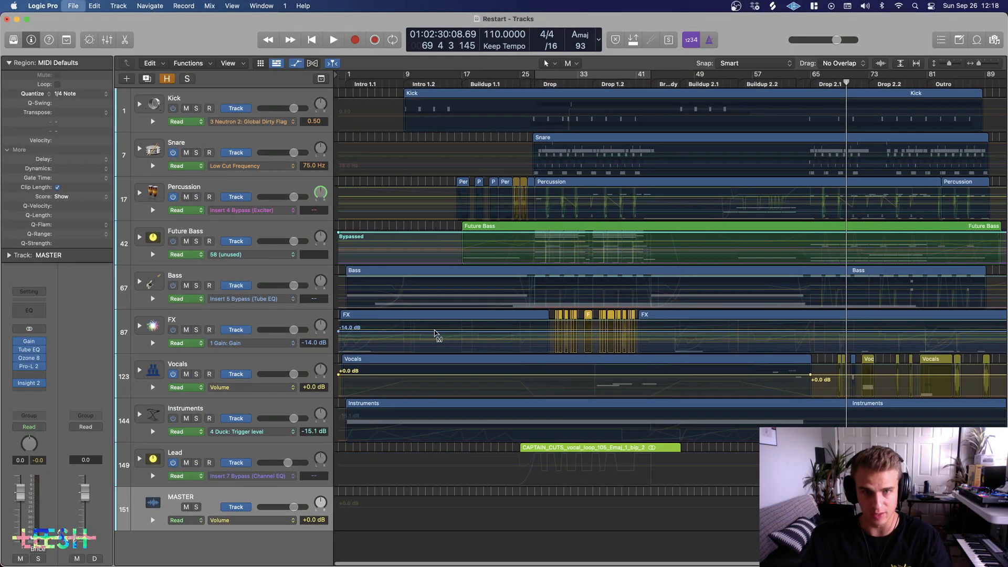
Step: Look over the whole Restart arrangement and switch to OBS
scroll(483, 341, "right", 3)
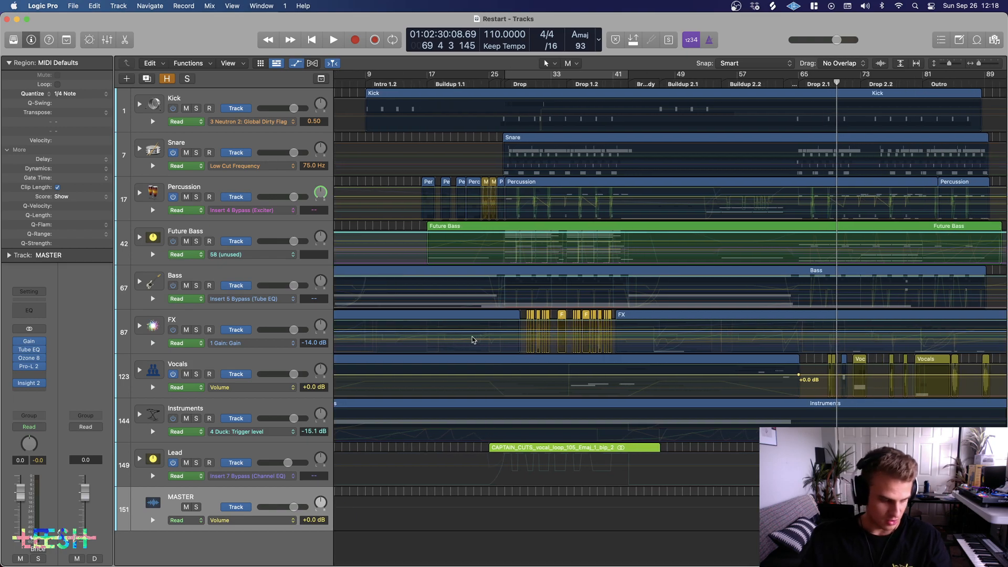
scroll(443, 338, "left", 3)
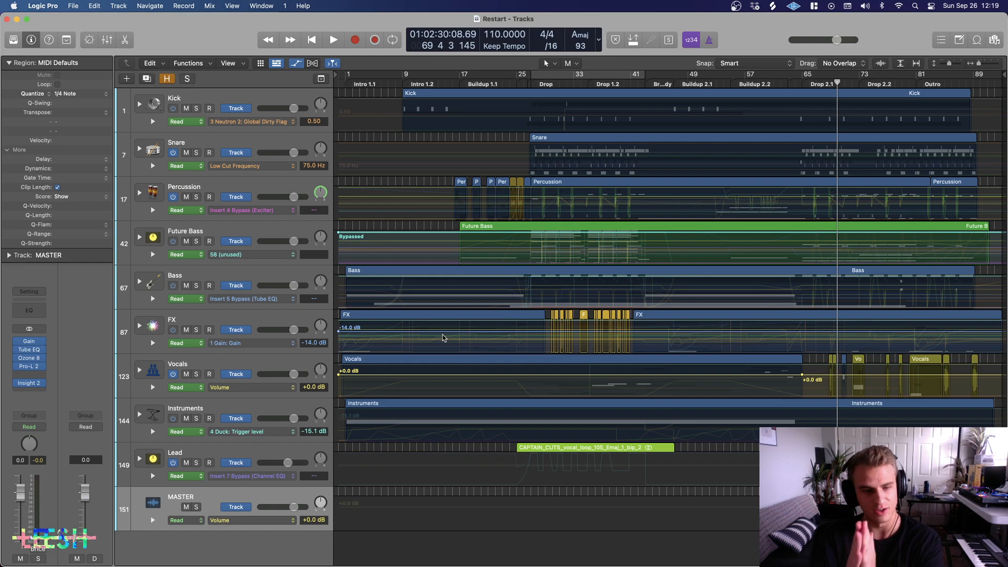
key("ctrl+Right")
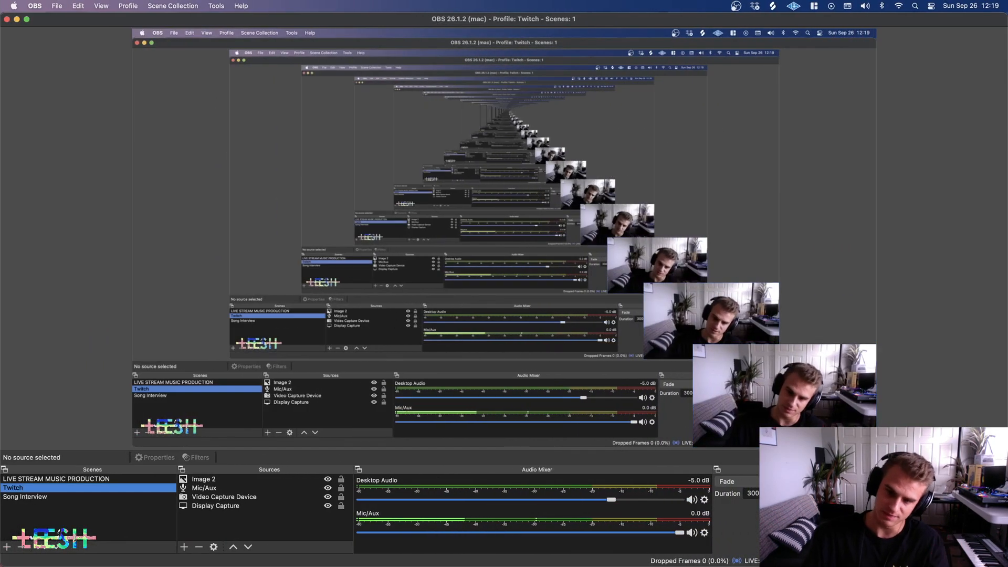